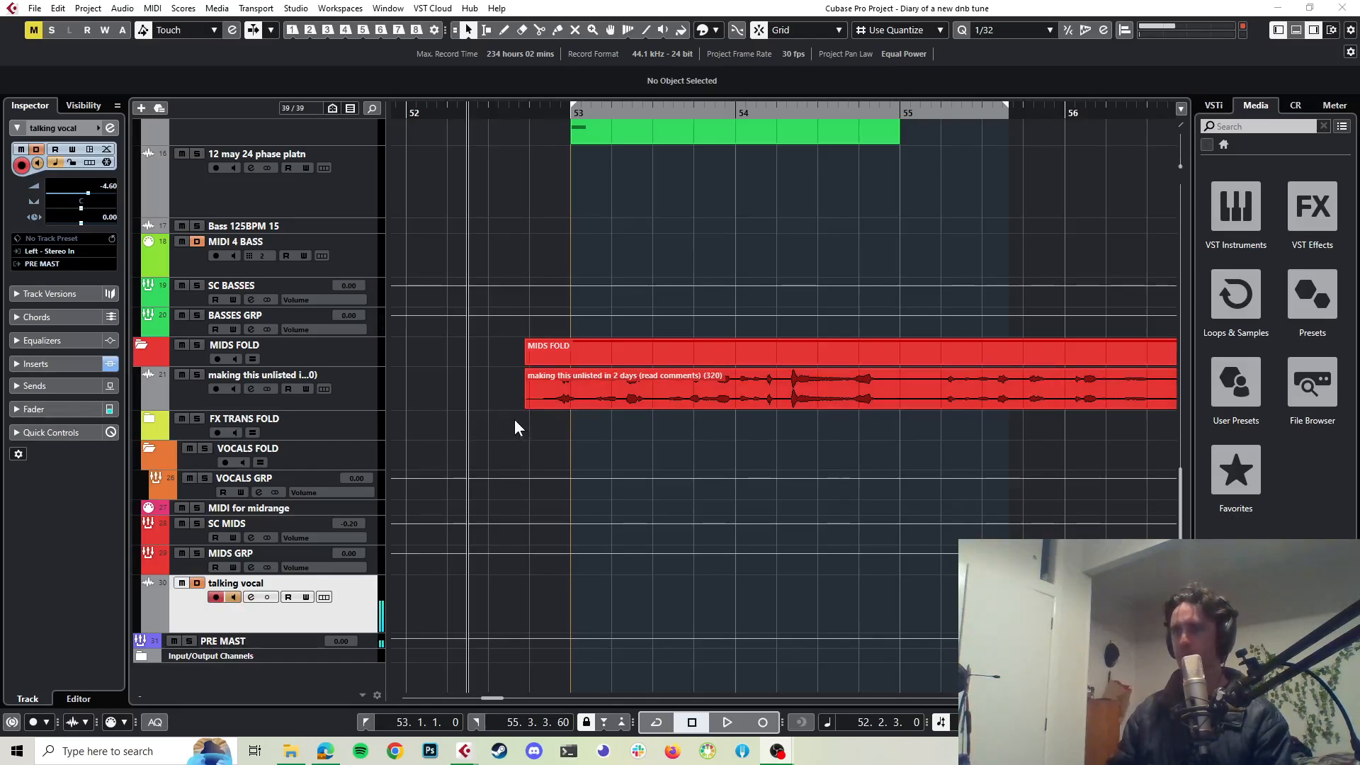
Step: Solo the DRUMS GRP track, play back the drums on their own, and unsolo it again
scroll(512, 417, "up", 8)
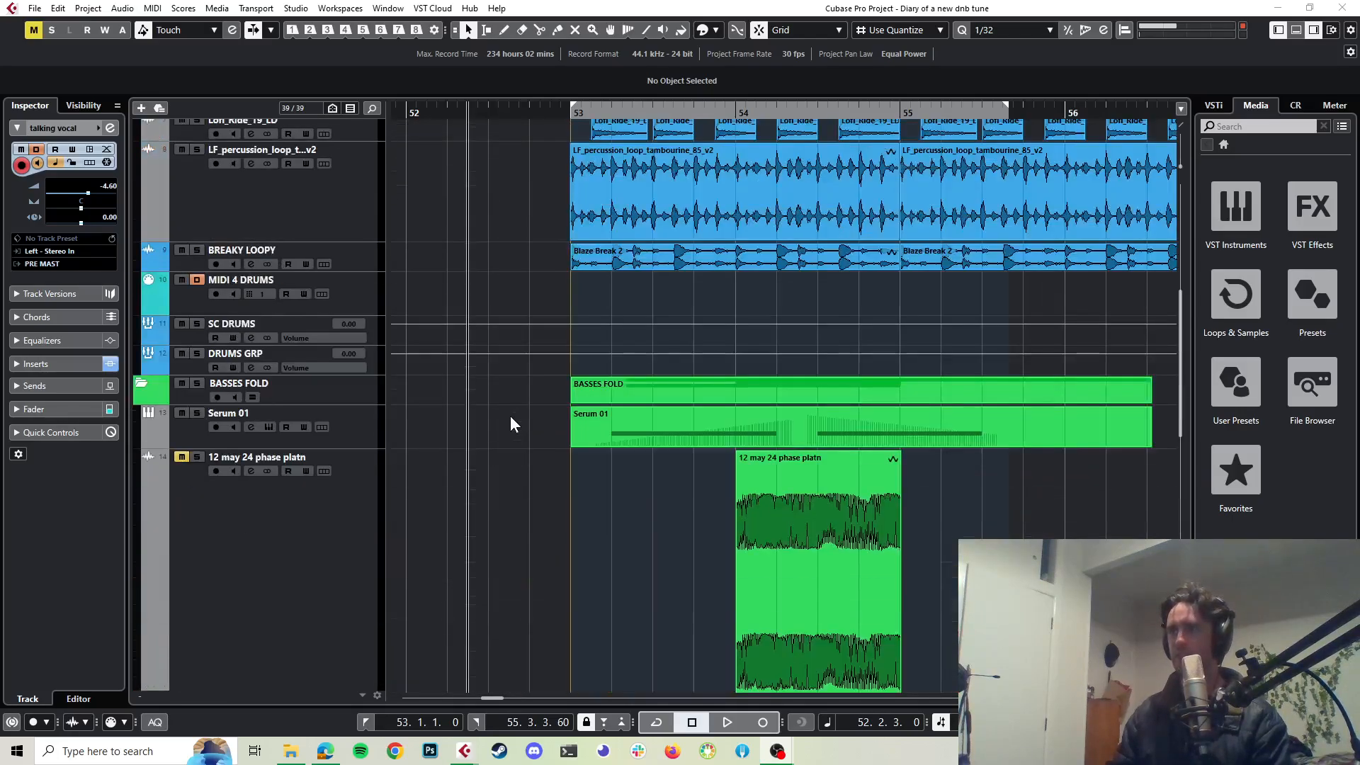
scroll(512, 418, "up", 5)
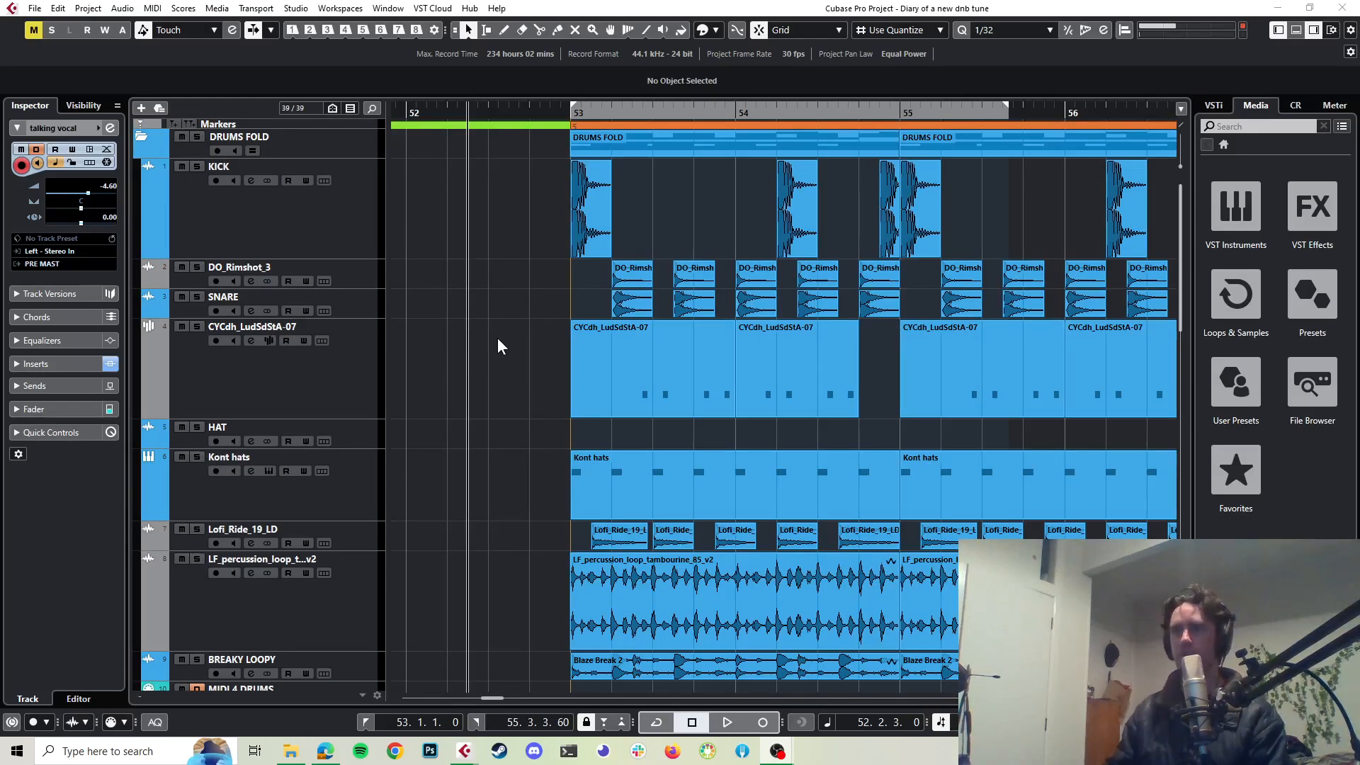
scroll(462, 285, "down", 5)
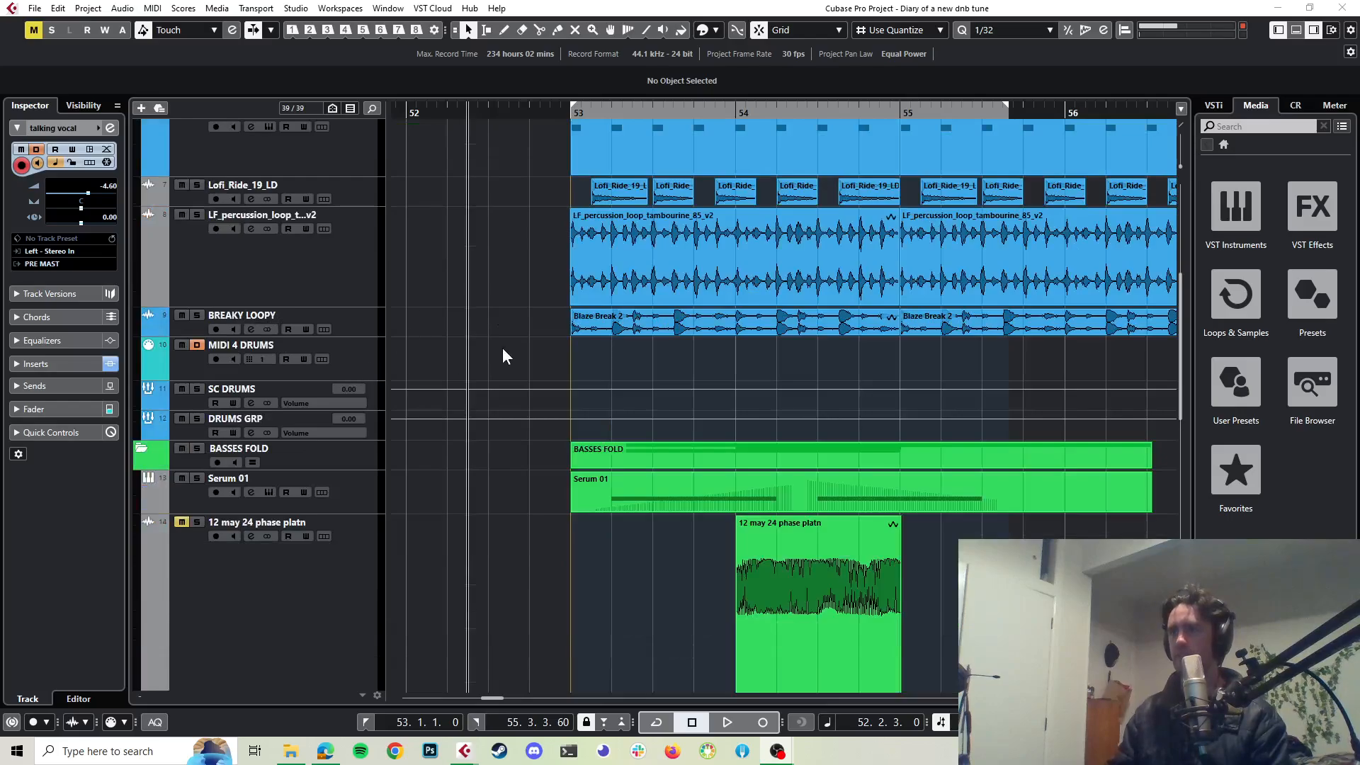
left_click(197, 419)
key("space")
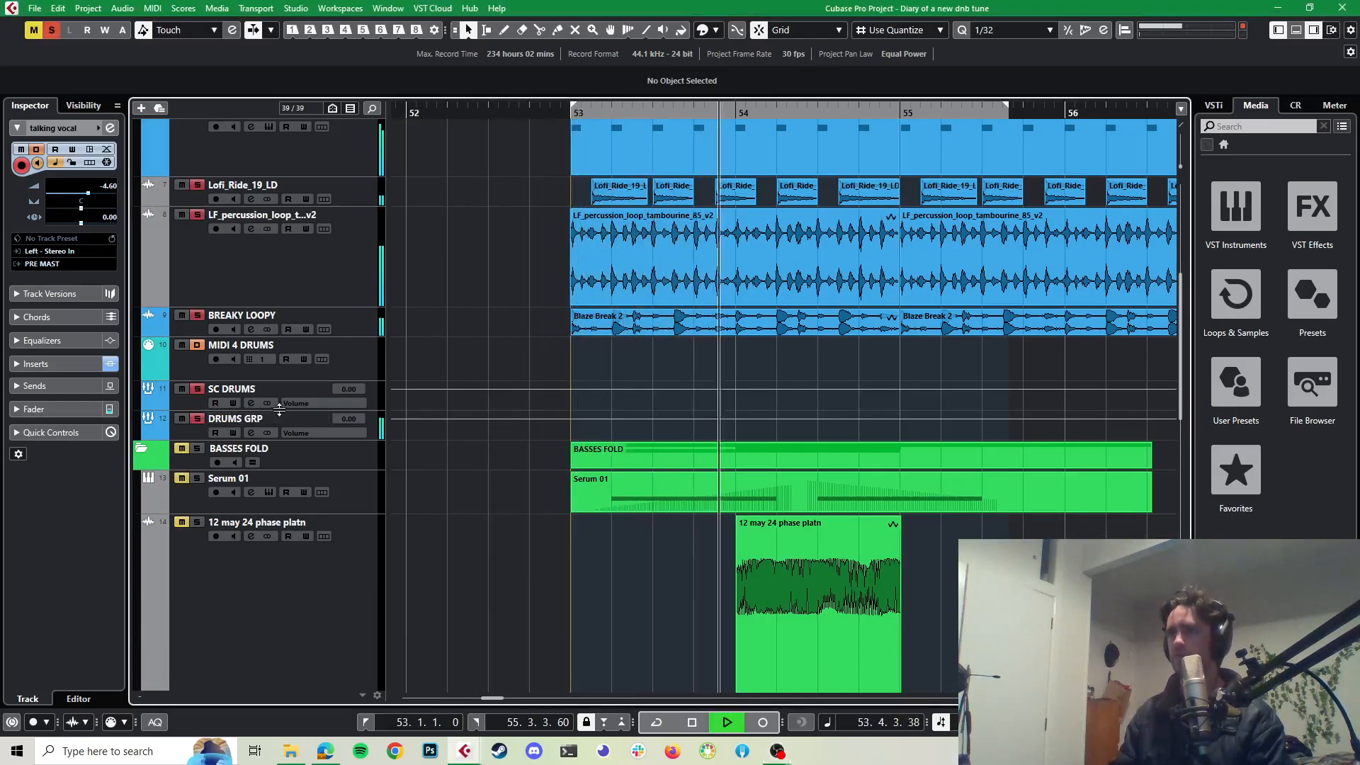
key("space")
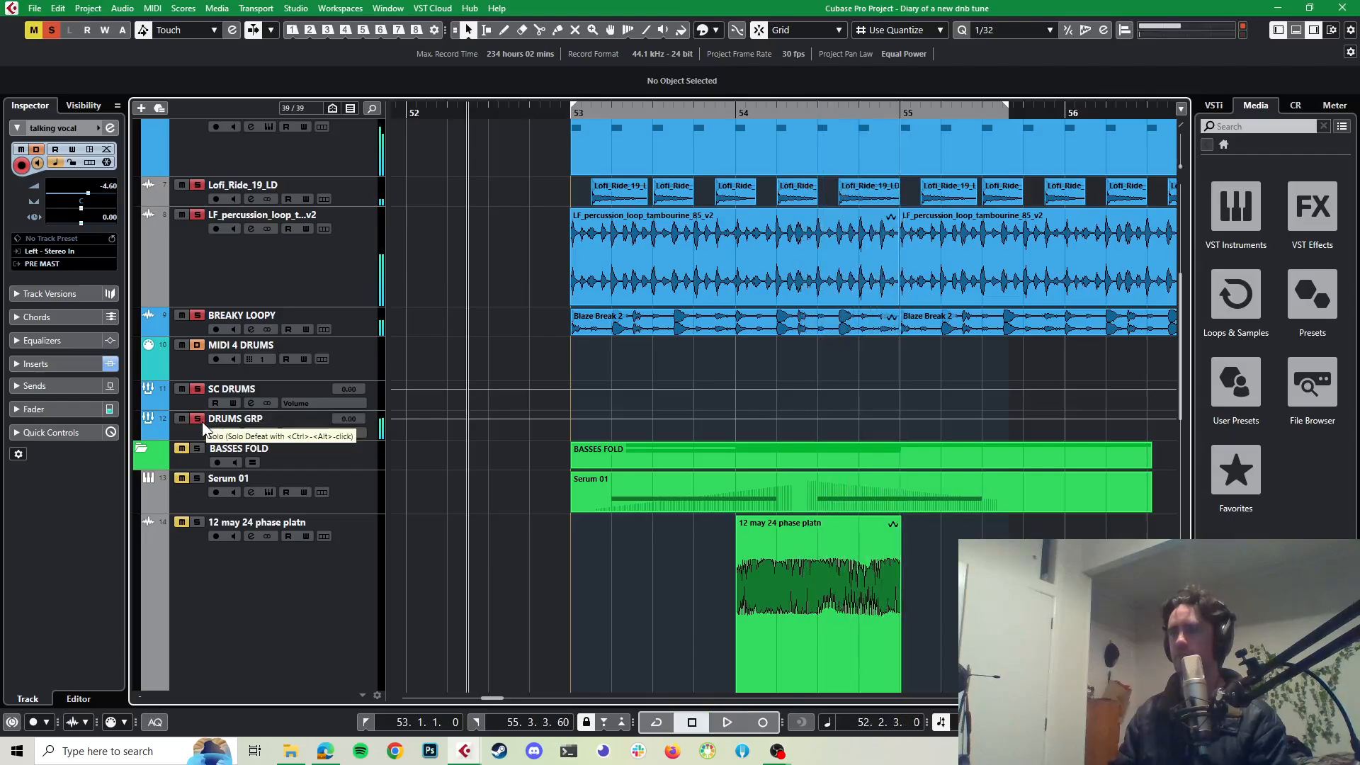
left_click(198, 420)
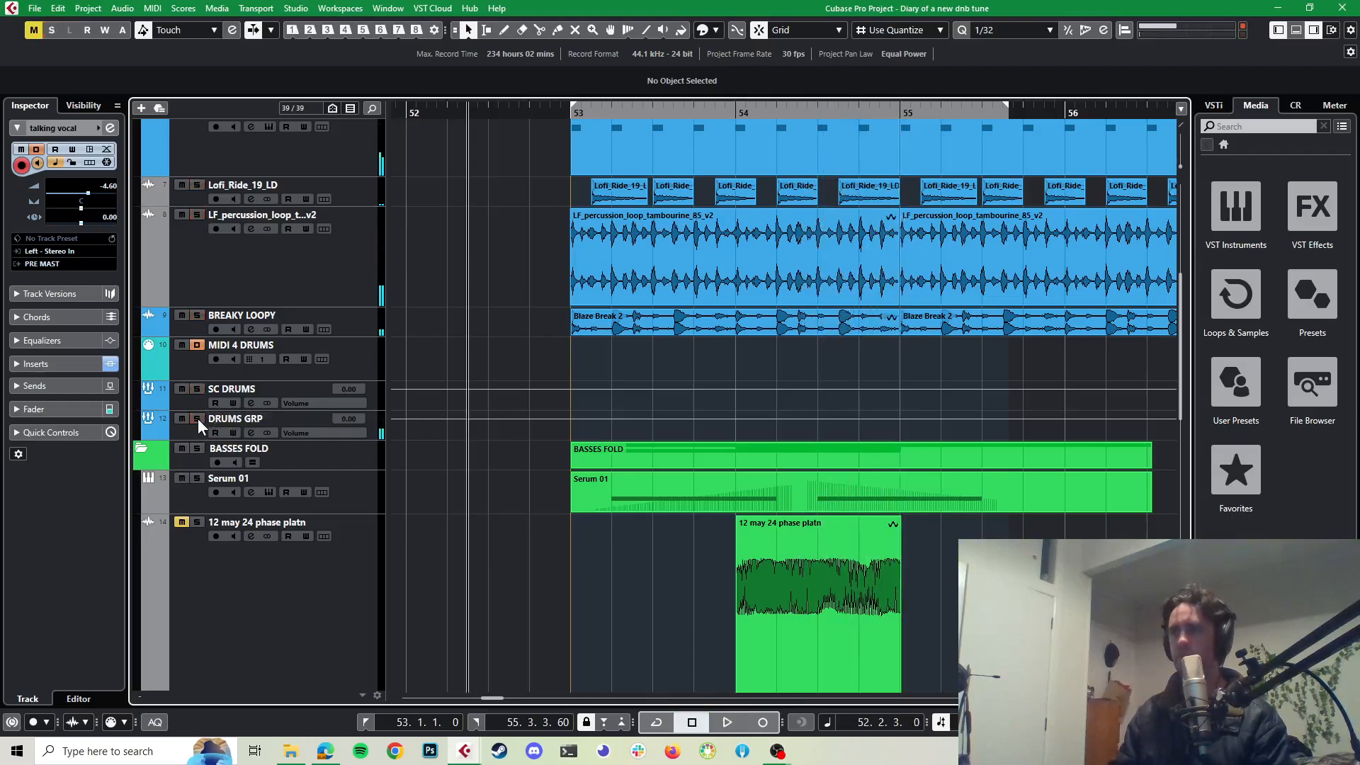
Step: Mute the DRUMS GRP track and play back the bass and mids without the drums
scroll(443, 462, "down", 3)
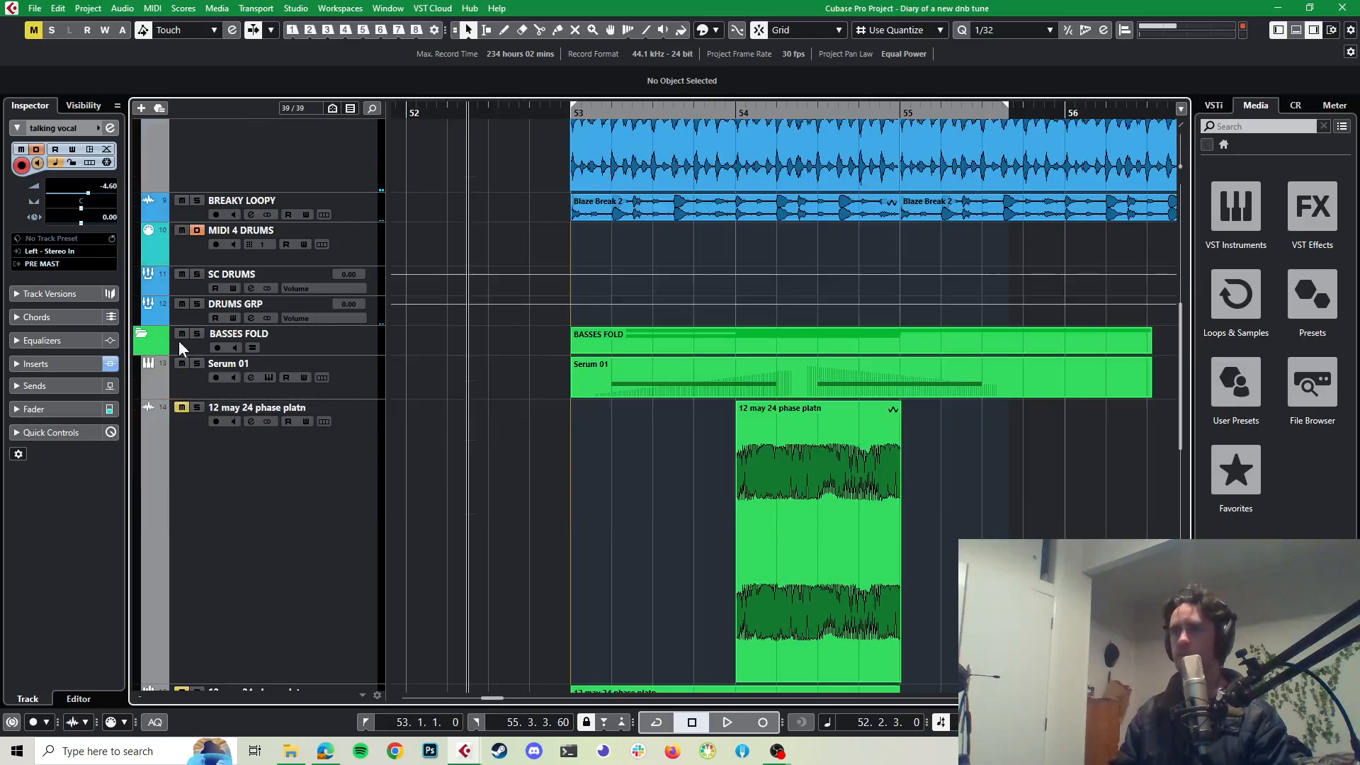
left_click(182, 303)
key("space")
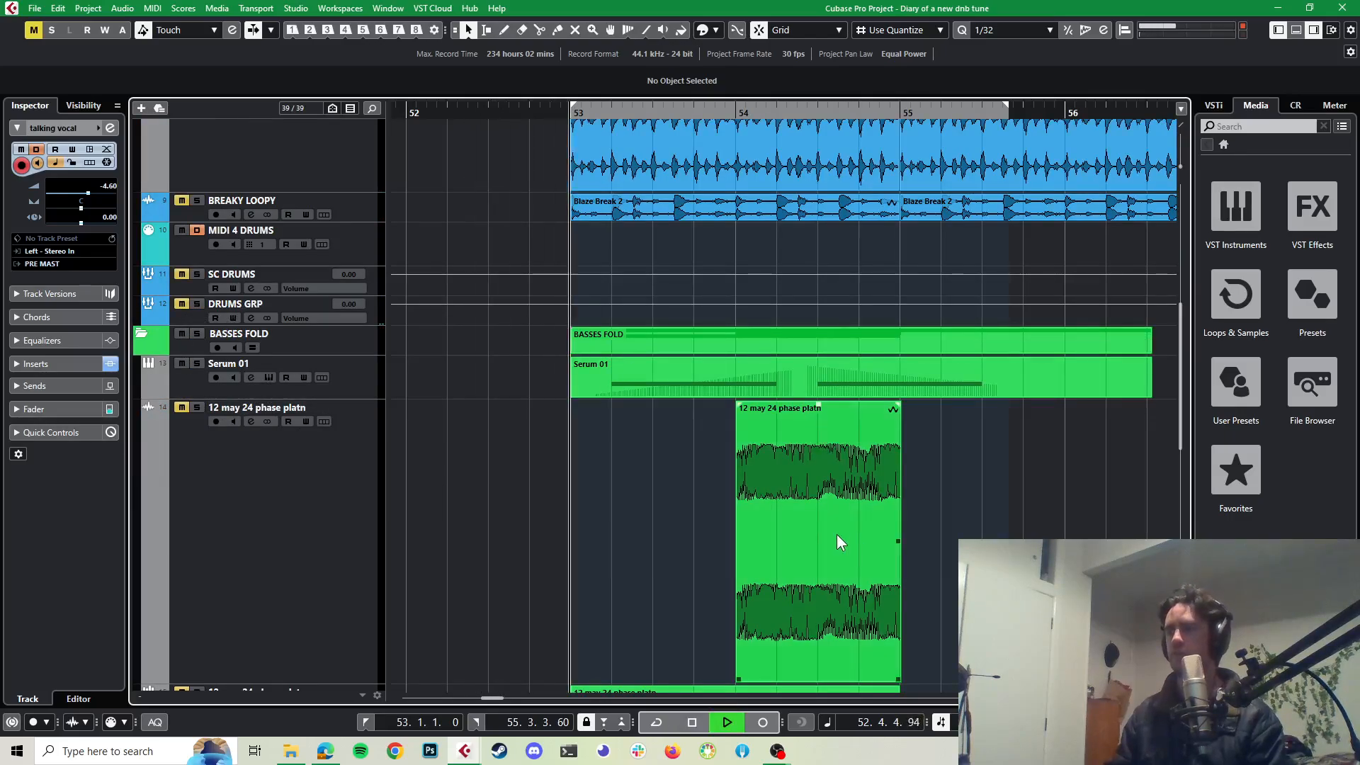
scroll(657, 478, "down", 15)
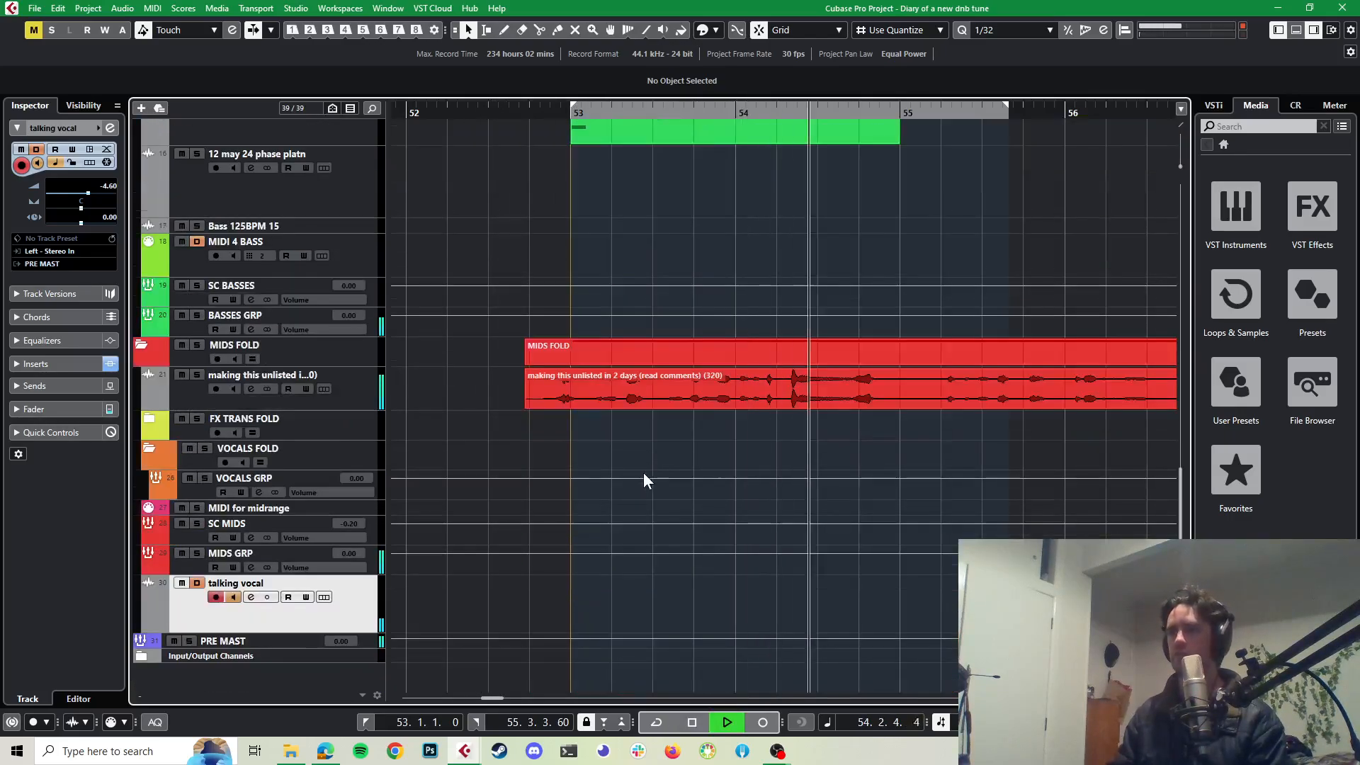
key("space")
scroll(836, 337, "up", 9)
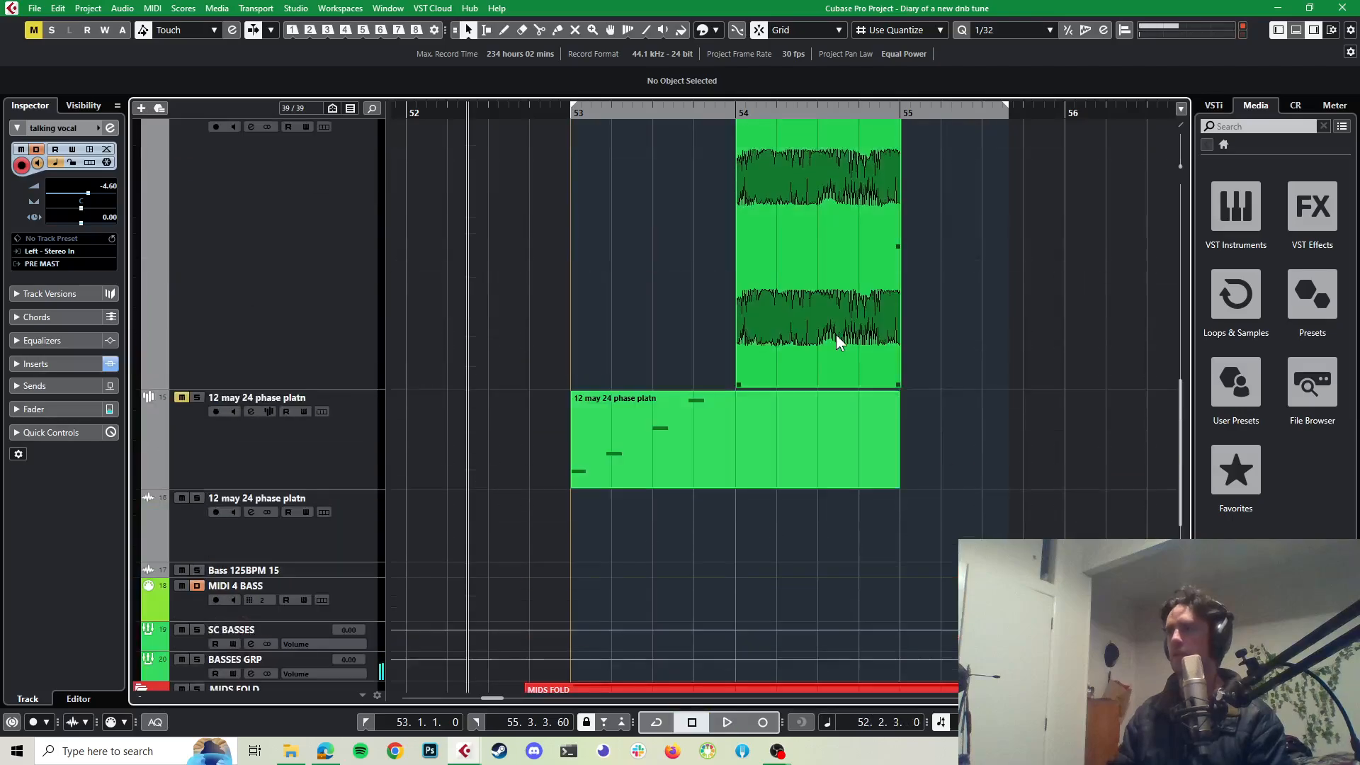
scroll(836, 342, "up", 4)
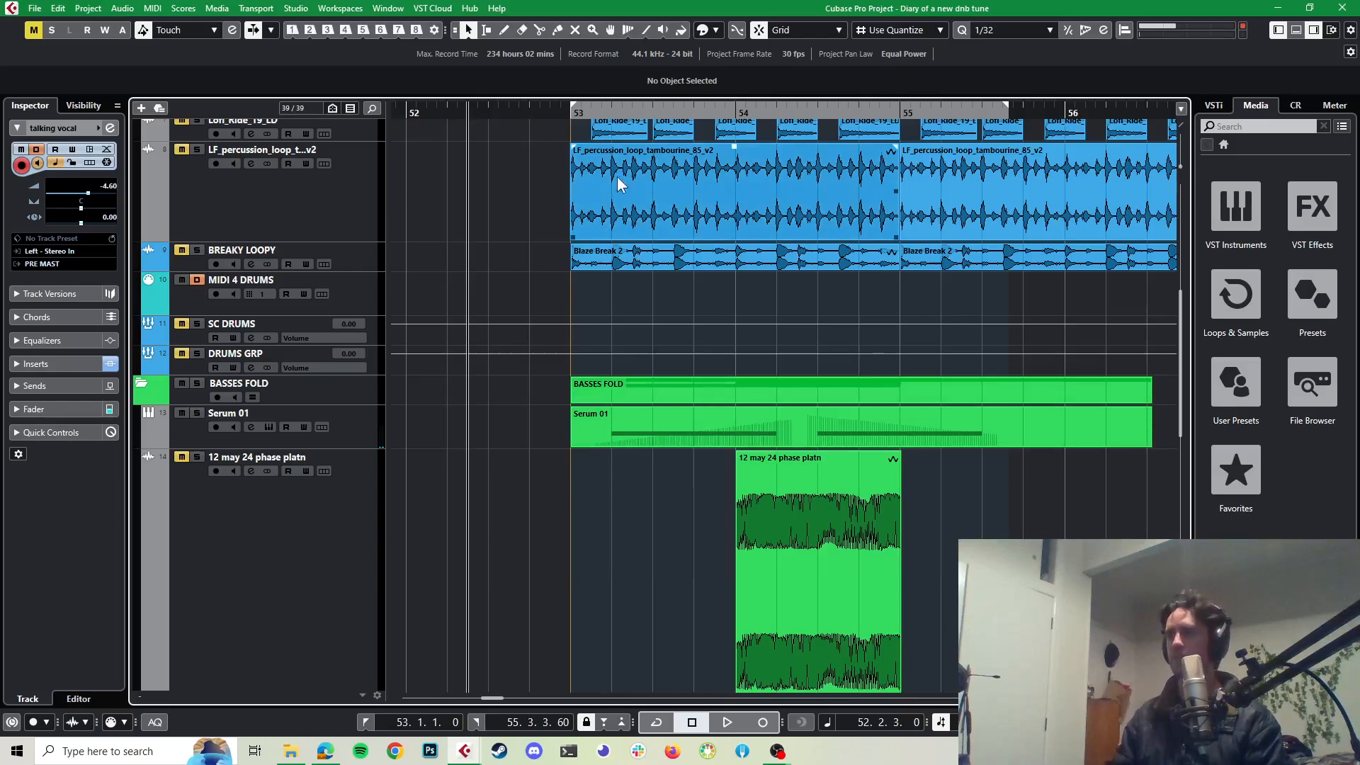
Step: Place the playback cursor just before bar 53 and duplicate the Serum 01 track
left_click(559, 113)
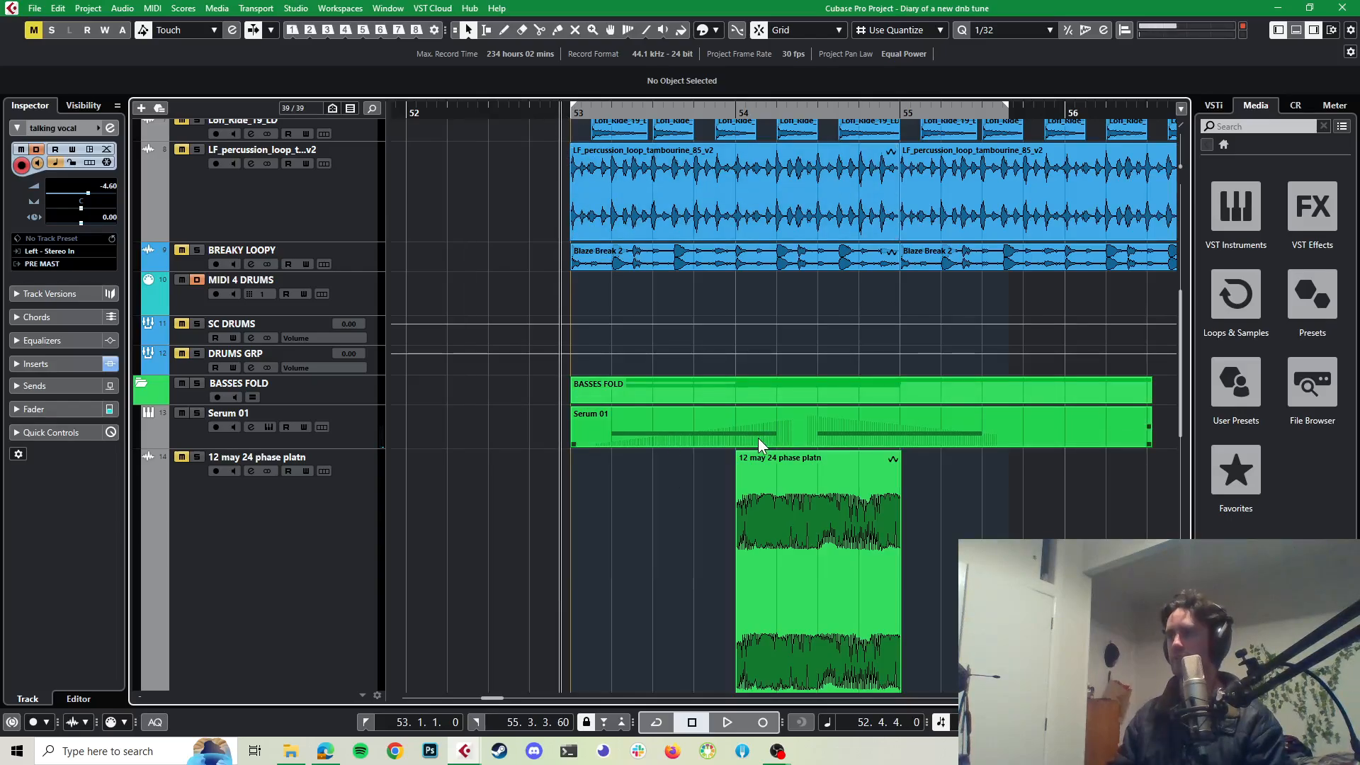
left_click(343, 426)
right_click(347, 427)
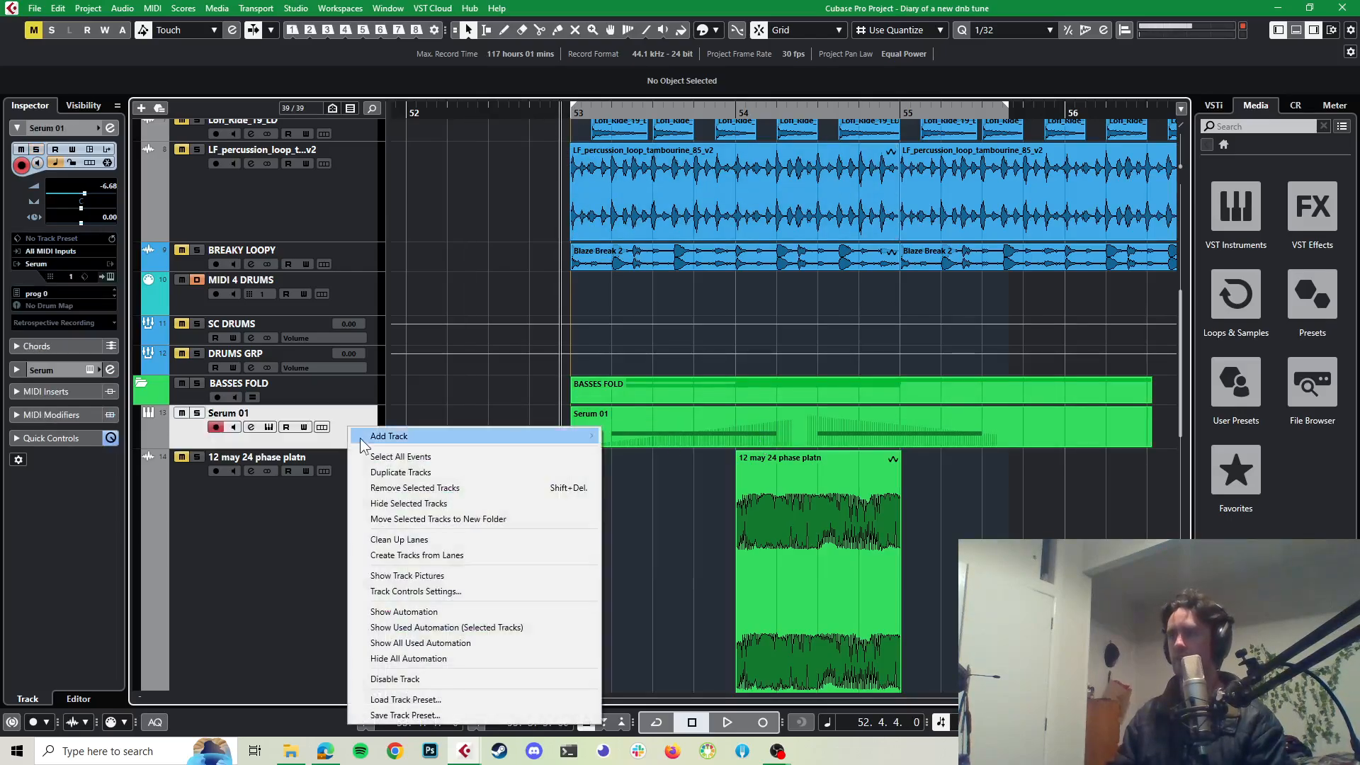
left_click(375, 471)
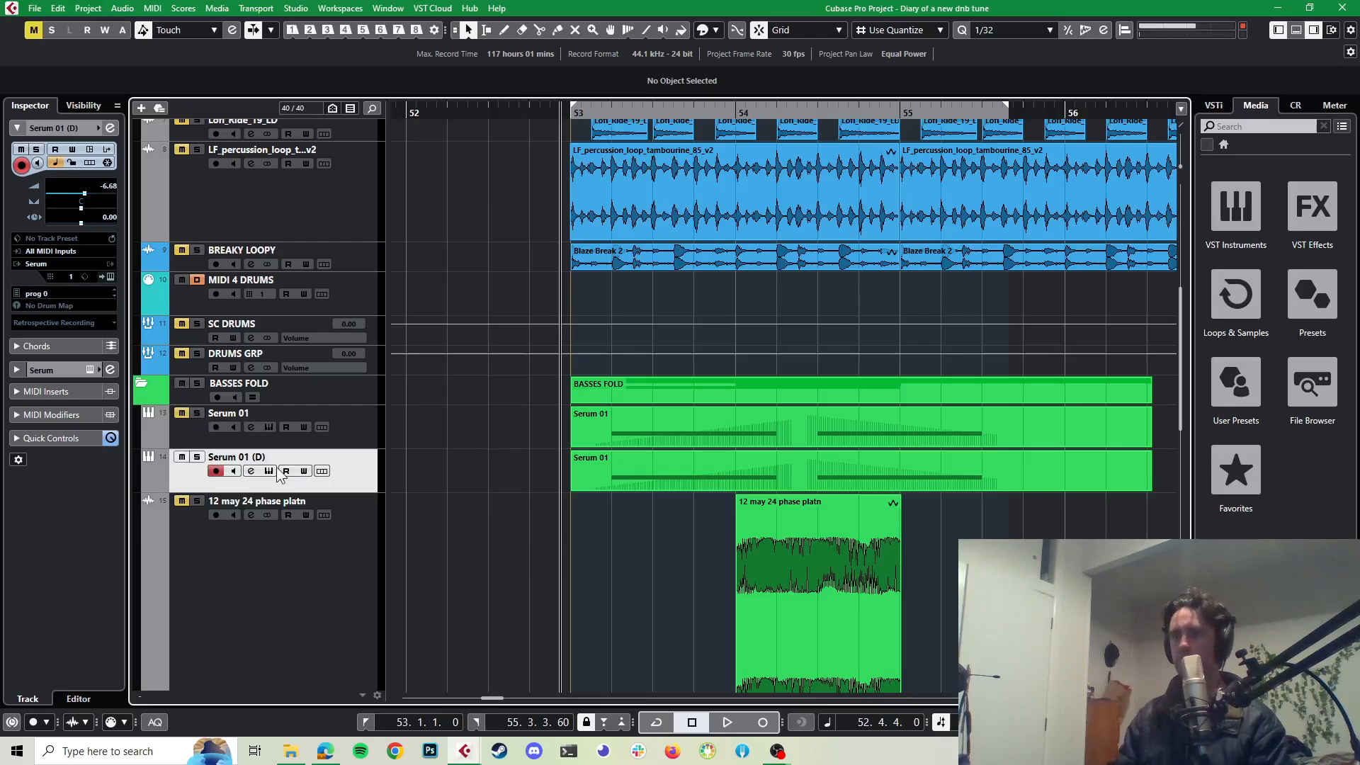
Step: Bypass all insert effects on the duplicated Serum 01 (D) track in its channel settings
left_click(113, 129)
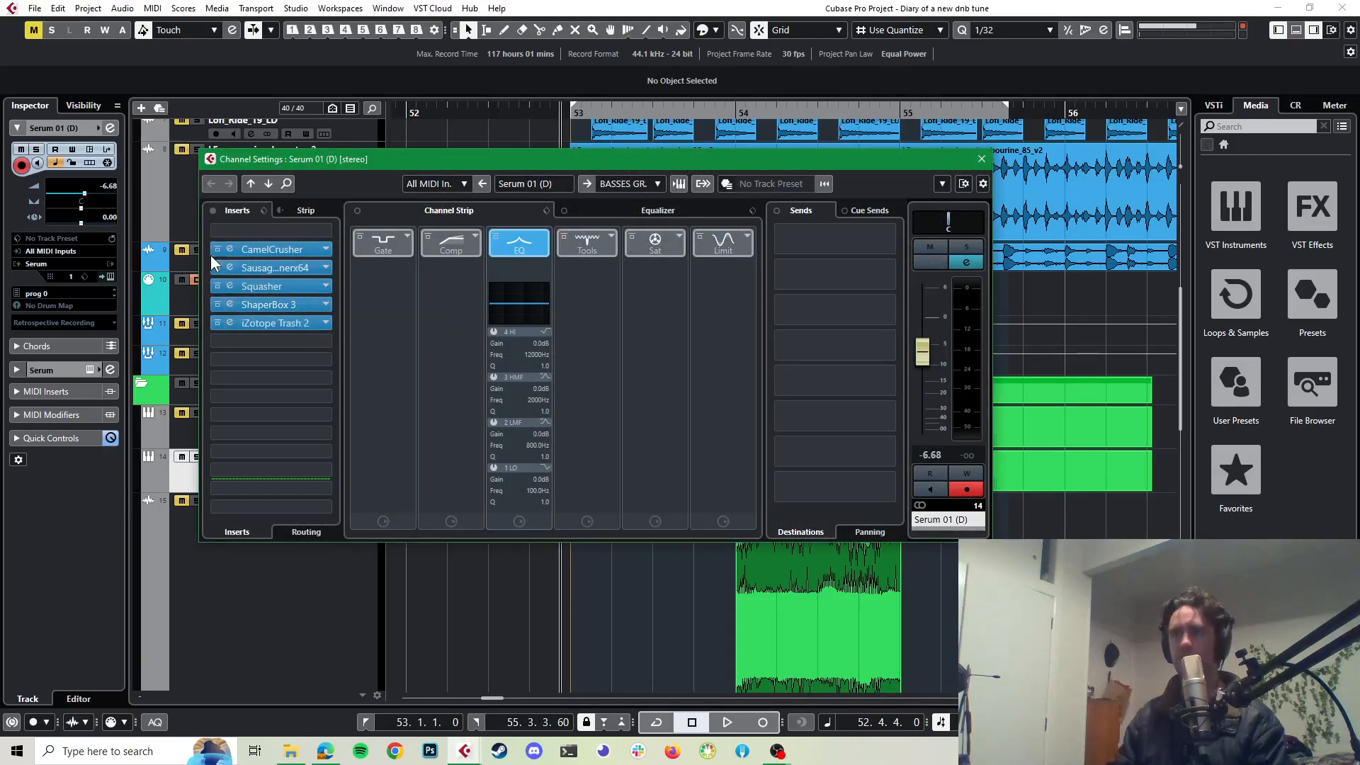
left_click(213, 210)
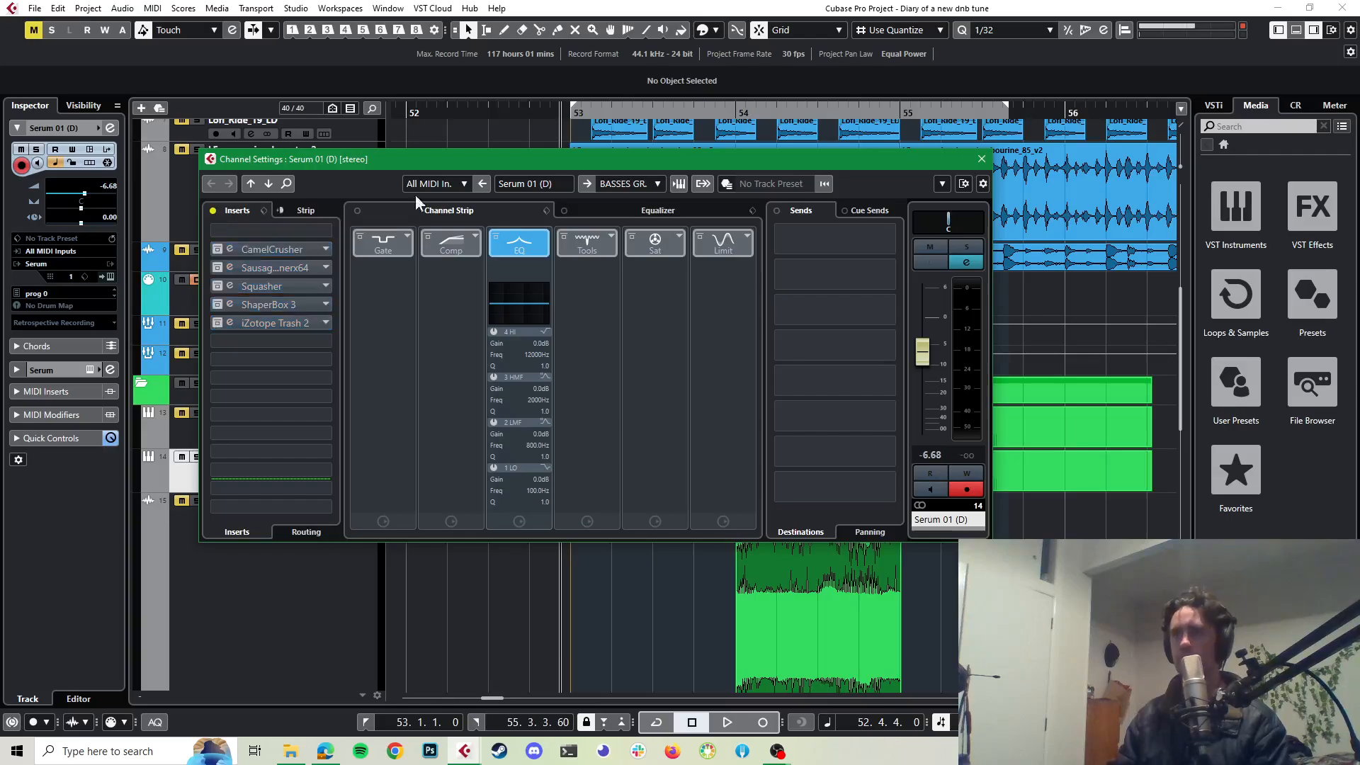
left_click(980, 160)
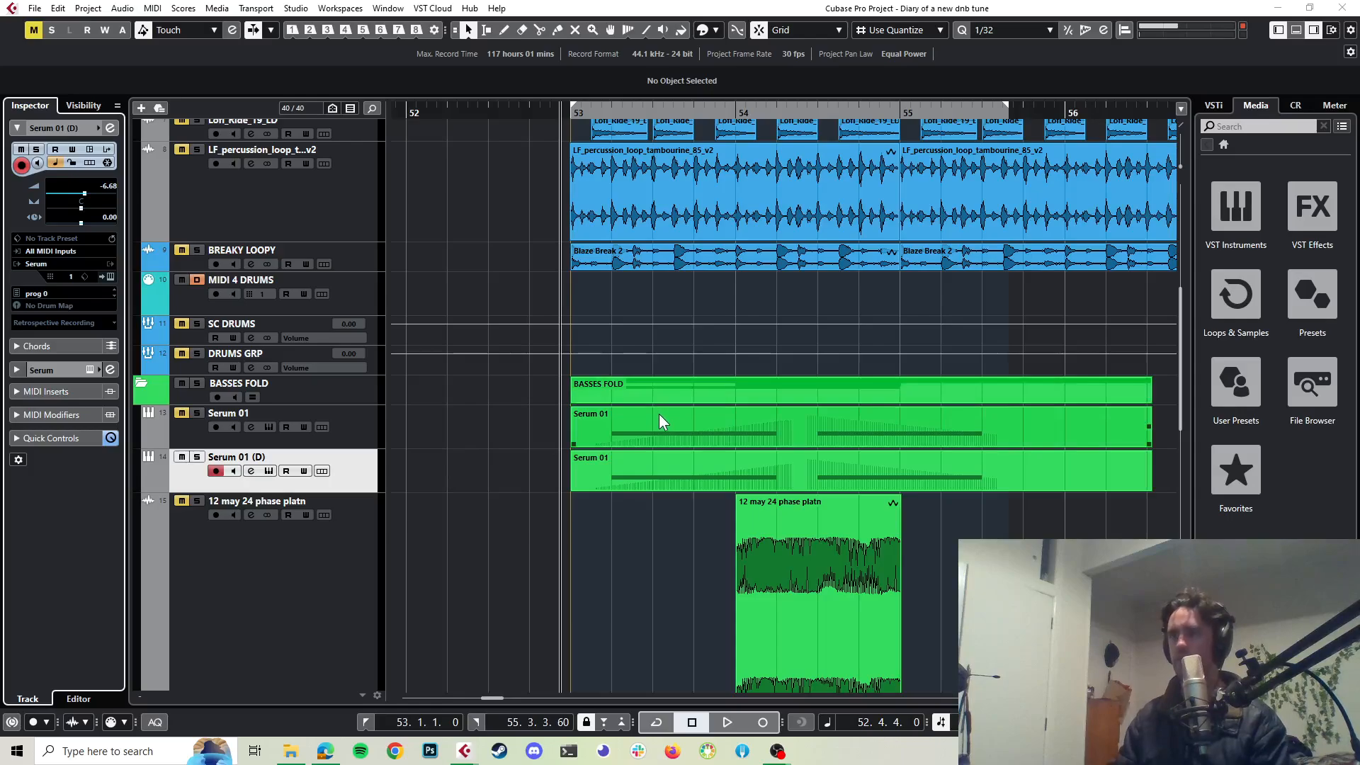
Step: Solo the Serum 01 (D) track, set its volume to -3.65 dB, and audition the unprocessed sound
left_click(198, 458)
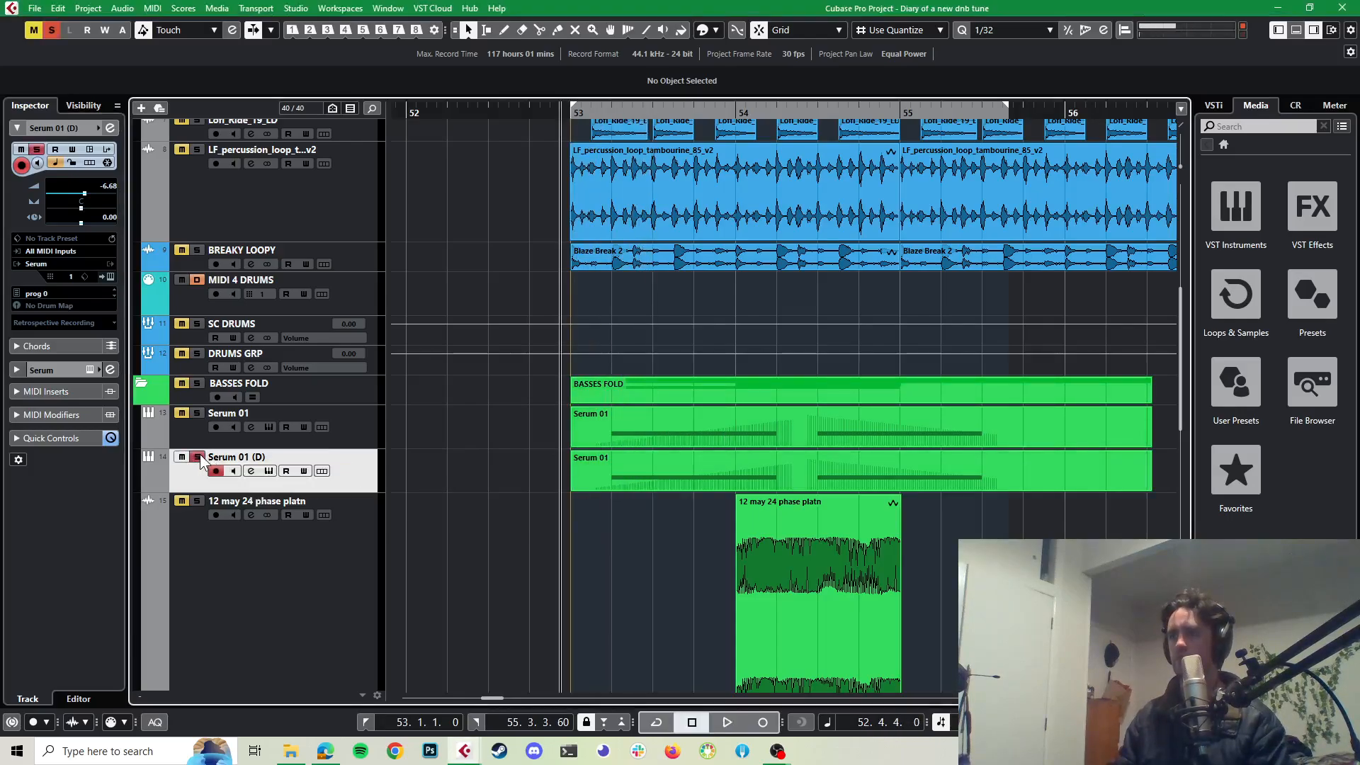
key("space")
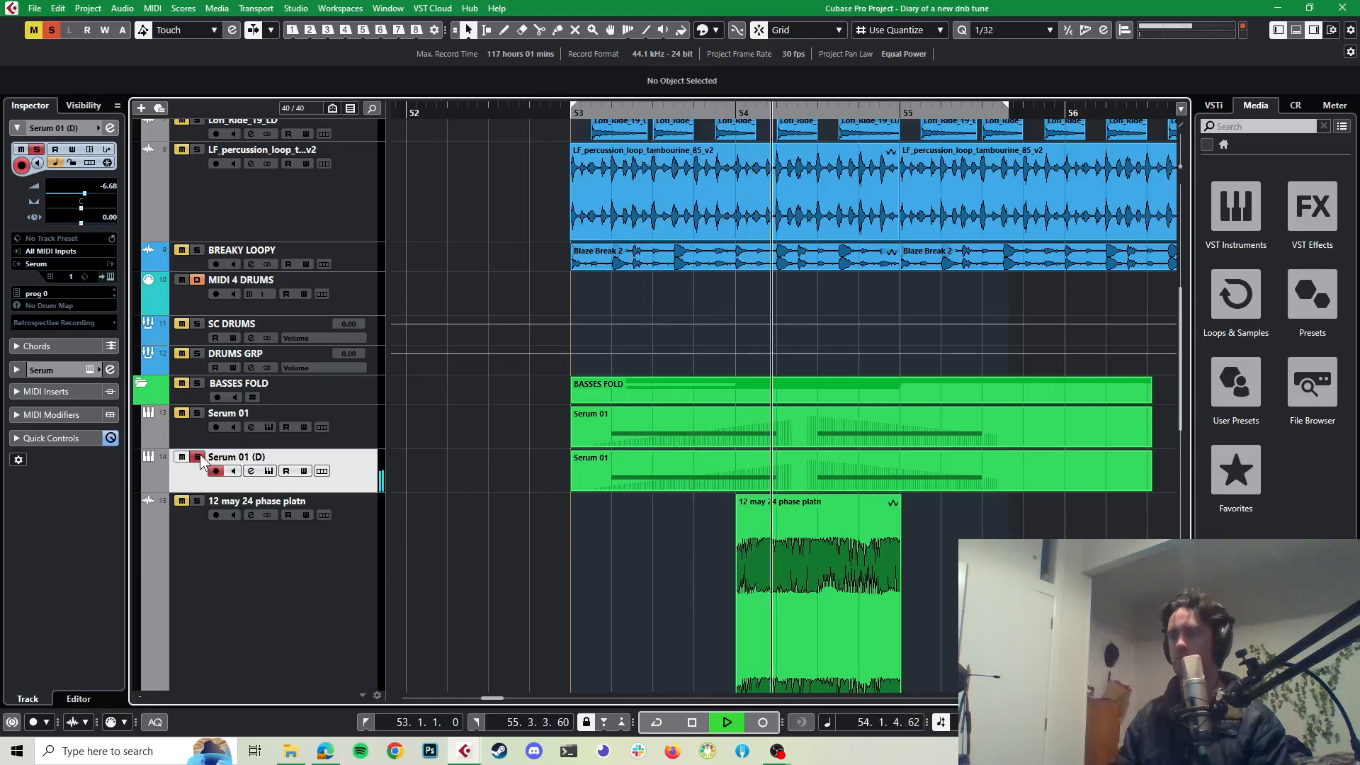
key("space")
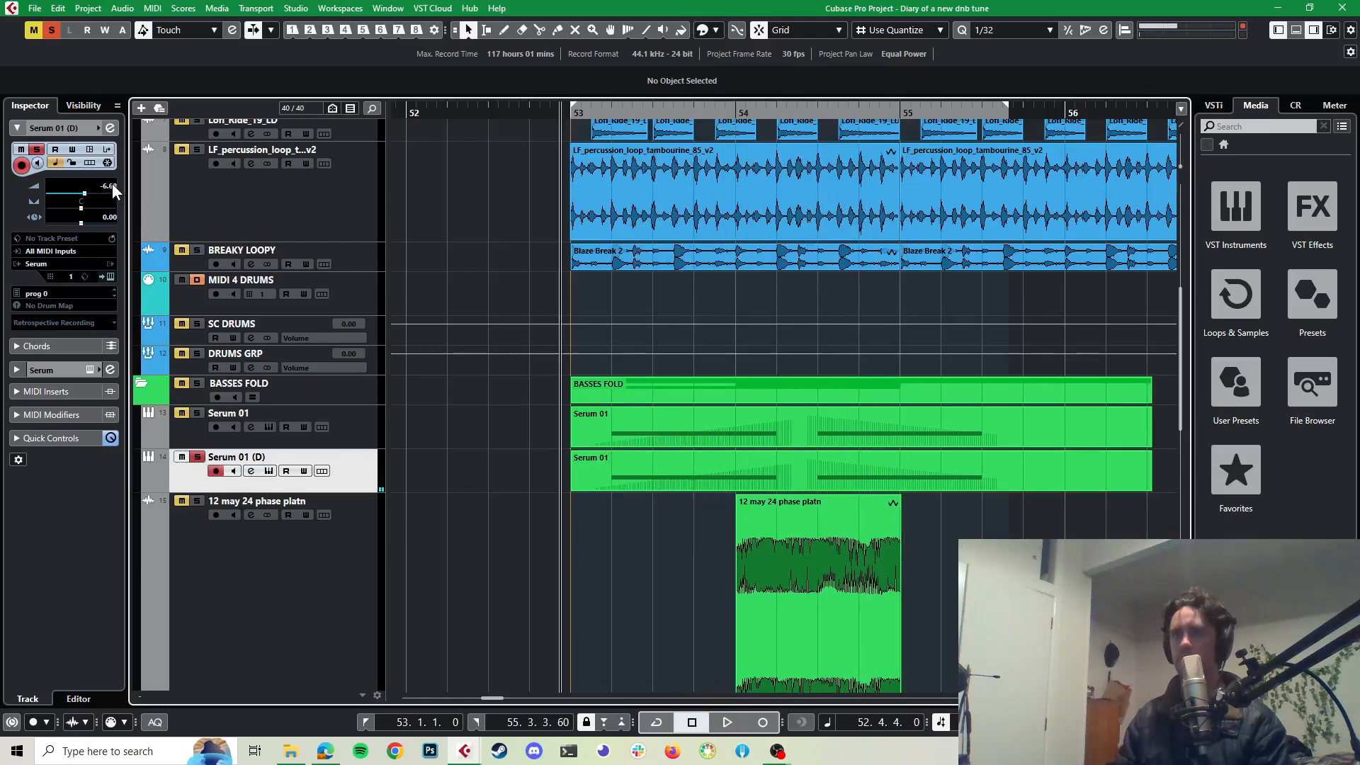
left_click_drag(114, 190, 115, 179)
key("space")
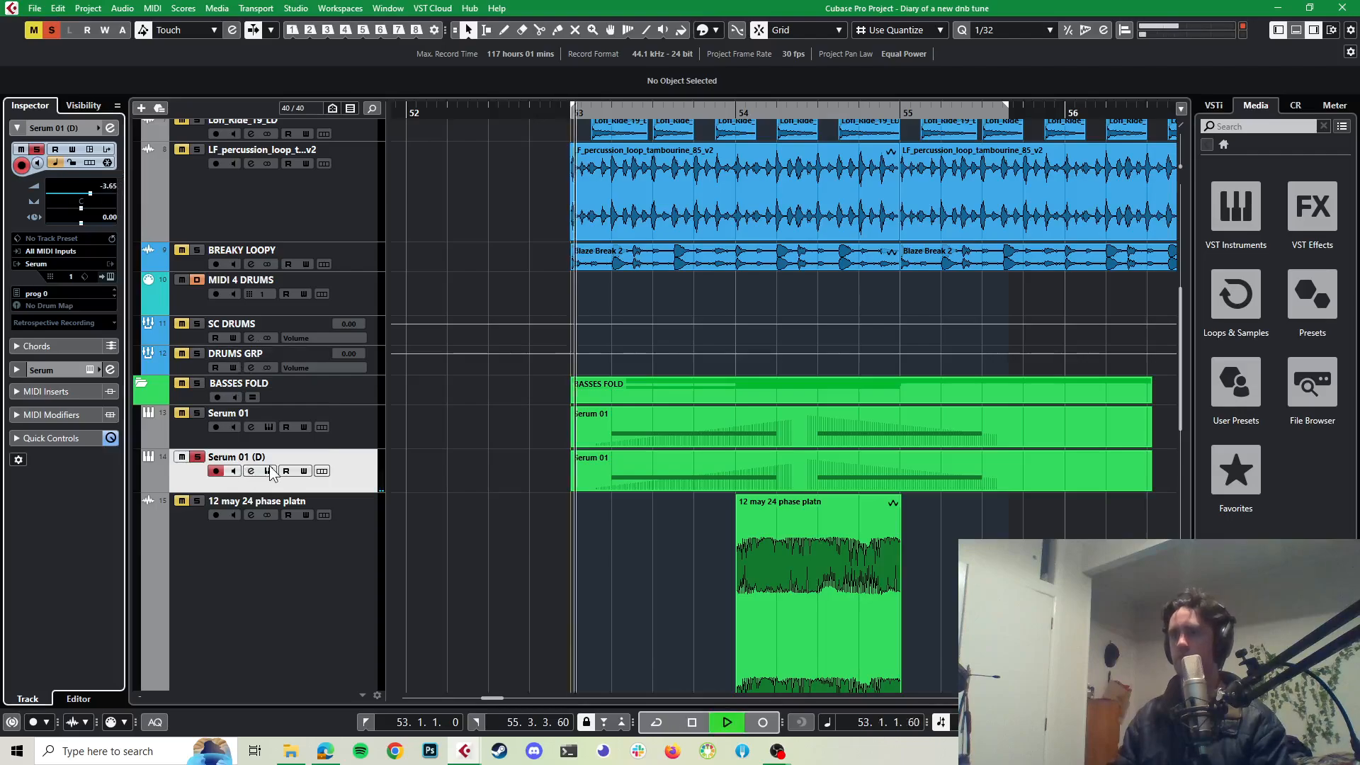
key("space")
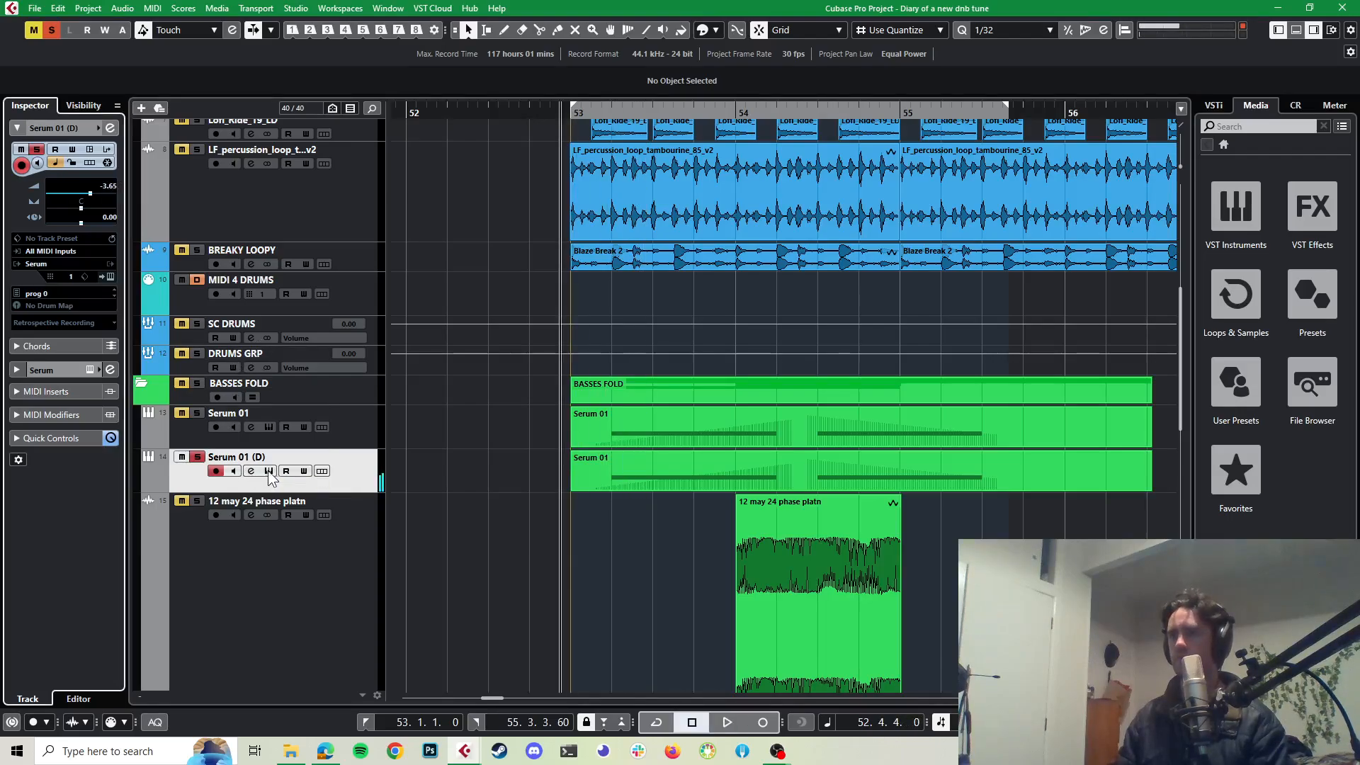
Step: Open the Serum instrument of the duplicated track, switch off oscillator B, and start playback
left_click(269, 472)
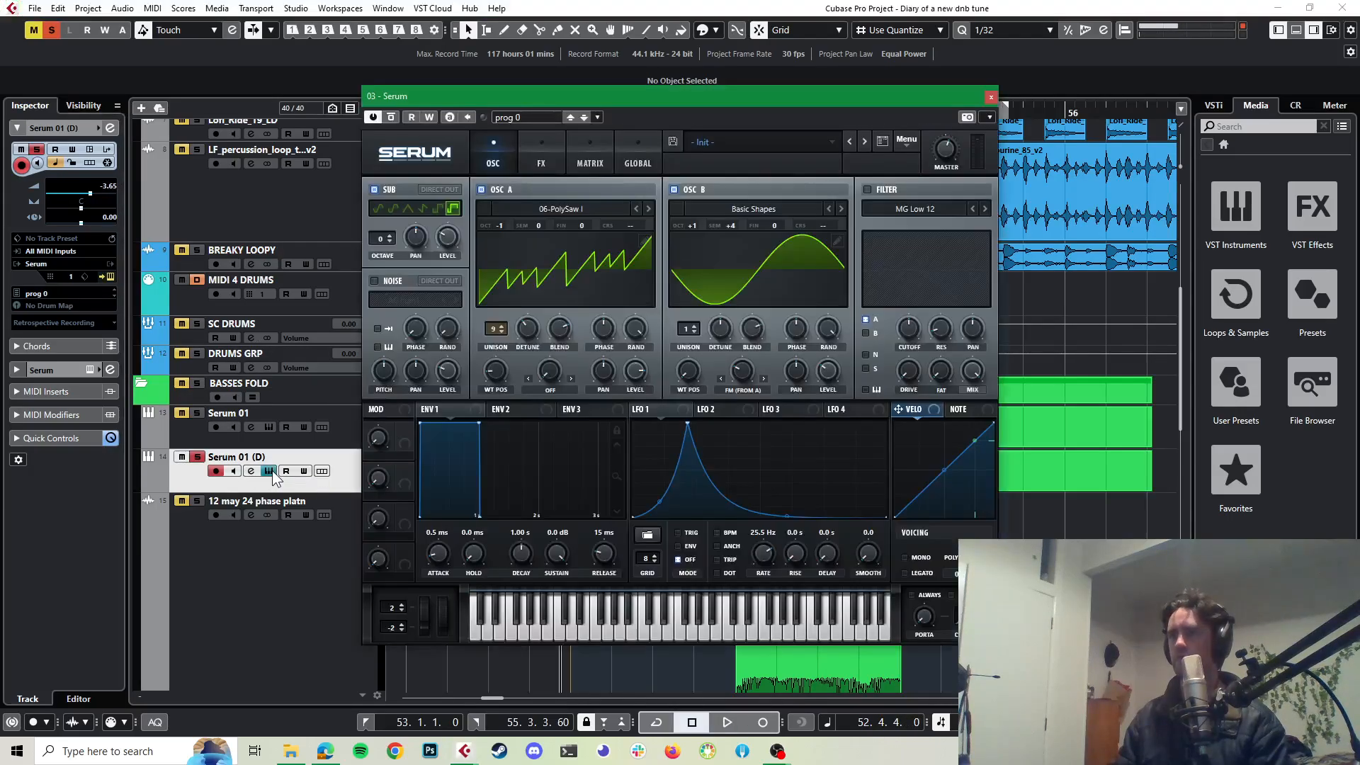
left_click(674, 189)
key("space")
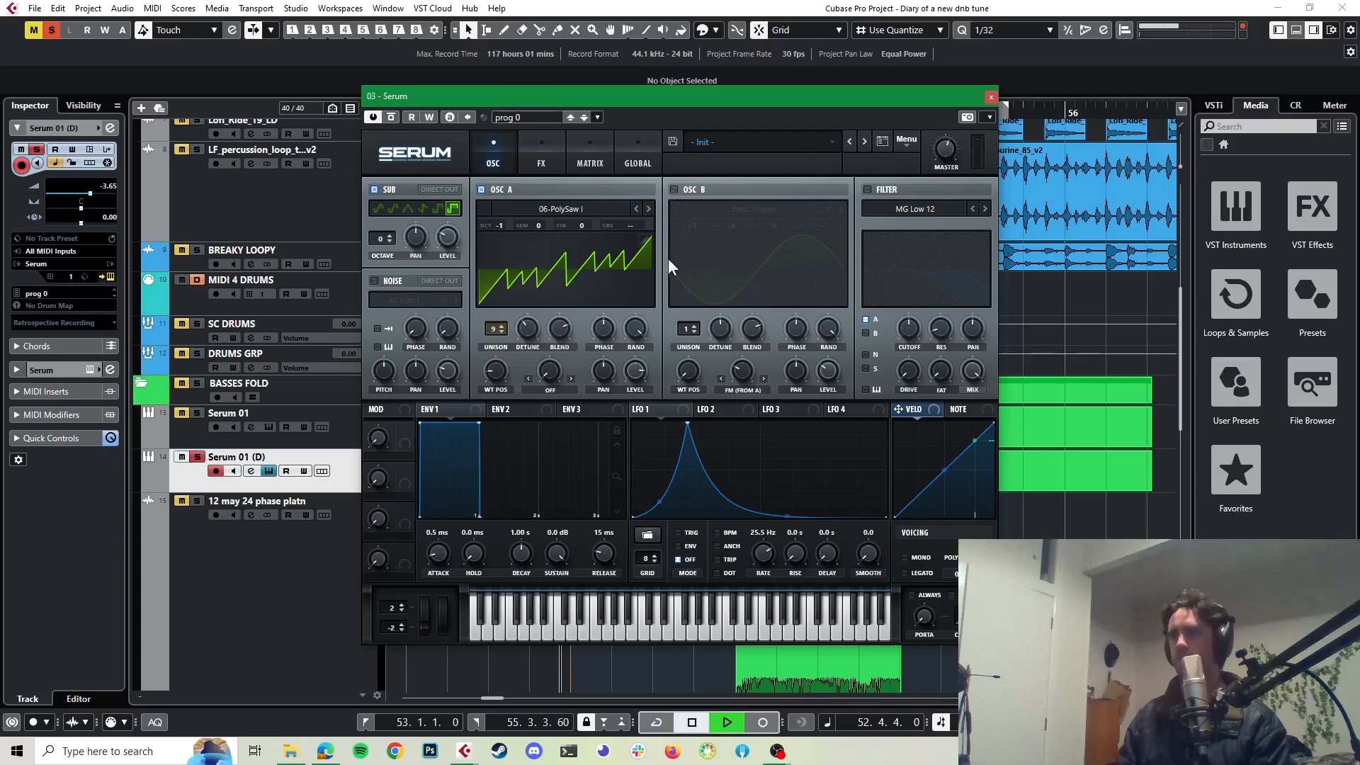
Step: Load the 07-PolySaw II wavetable from M2-Basic into oscillator A and listen to it
left_click(648, 208)
left_click(583, 209)
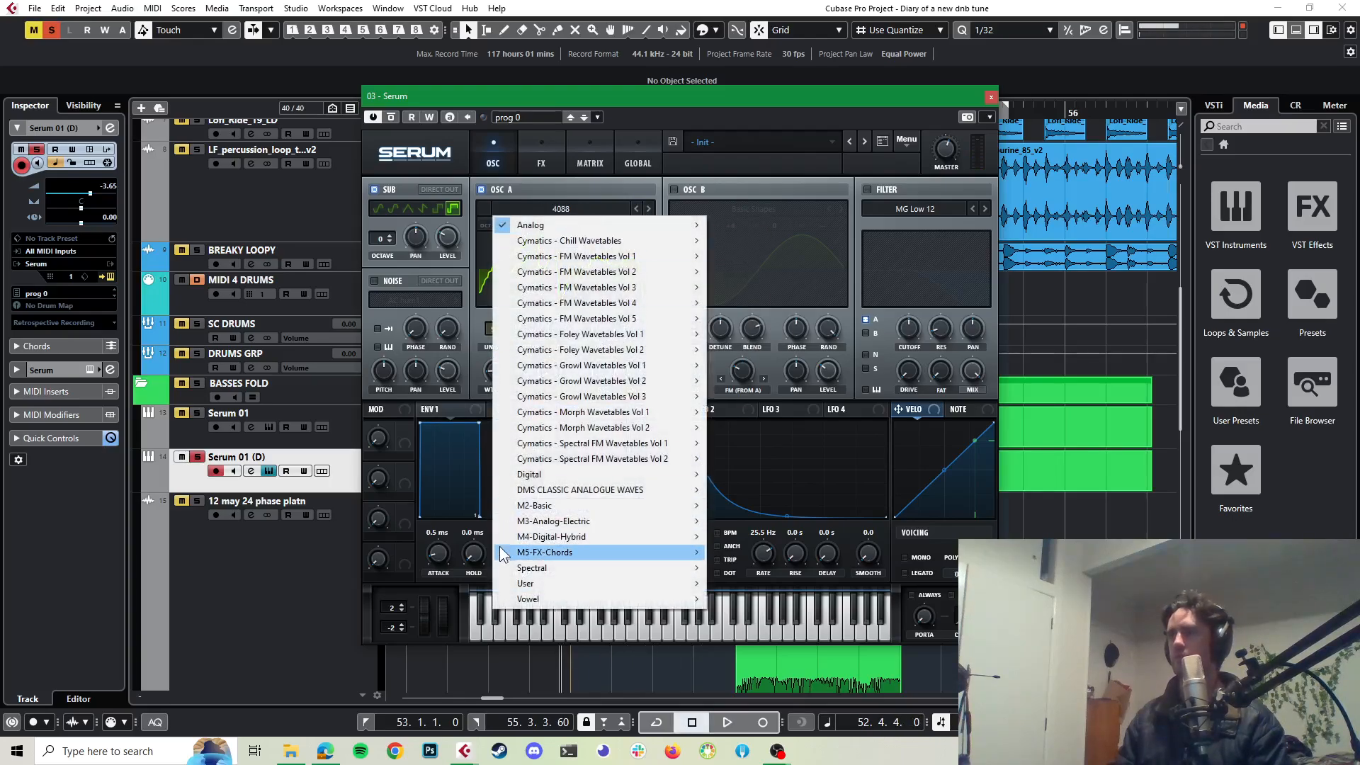
mouse_move(526, 522)
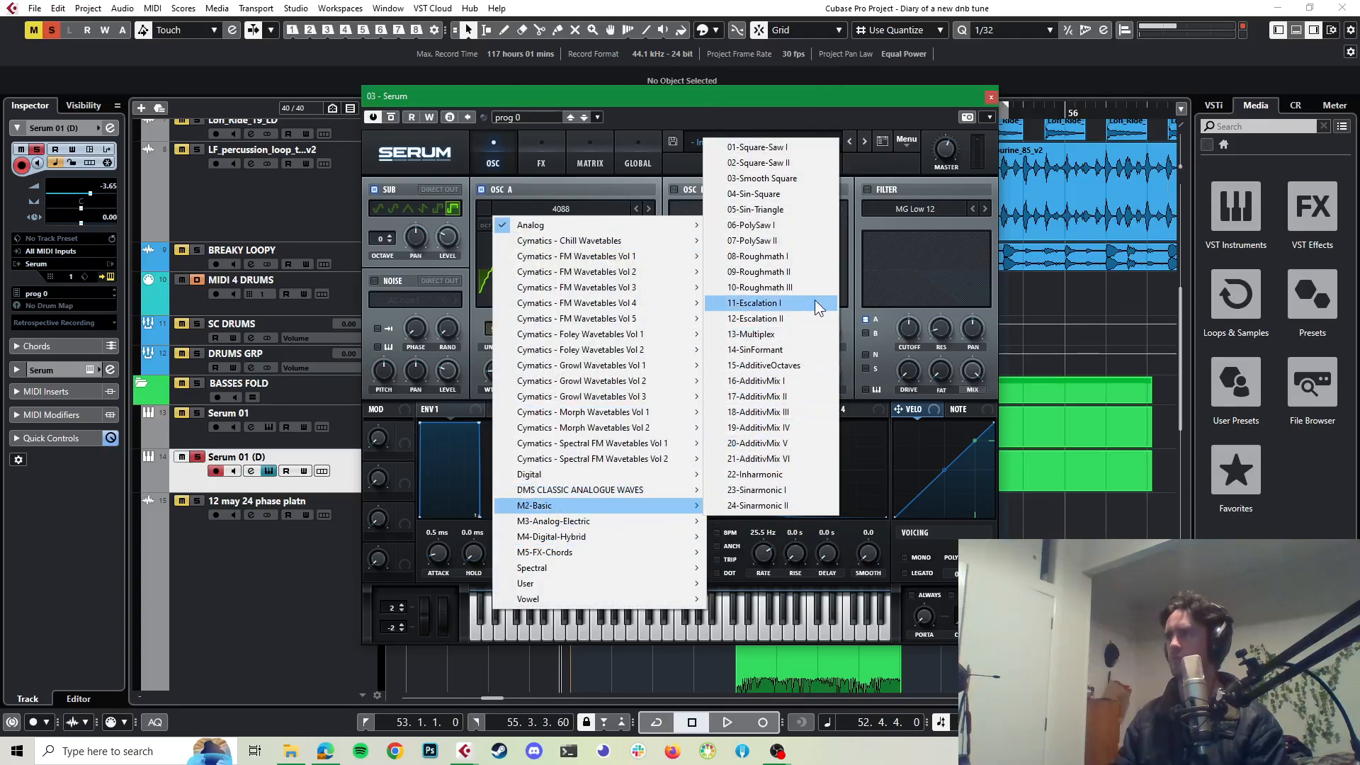
left_click(805, 241)
key("space")
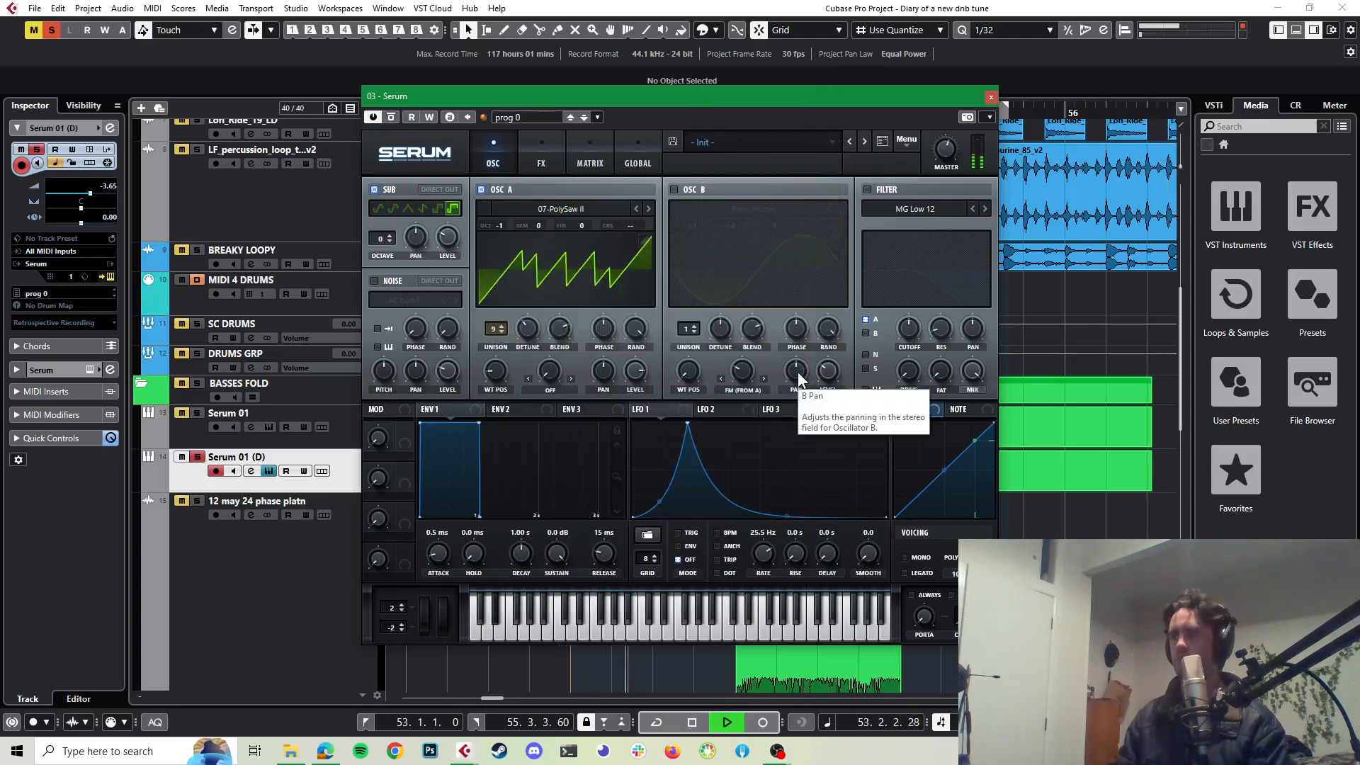
key("space")
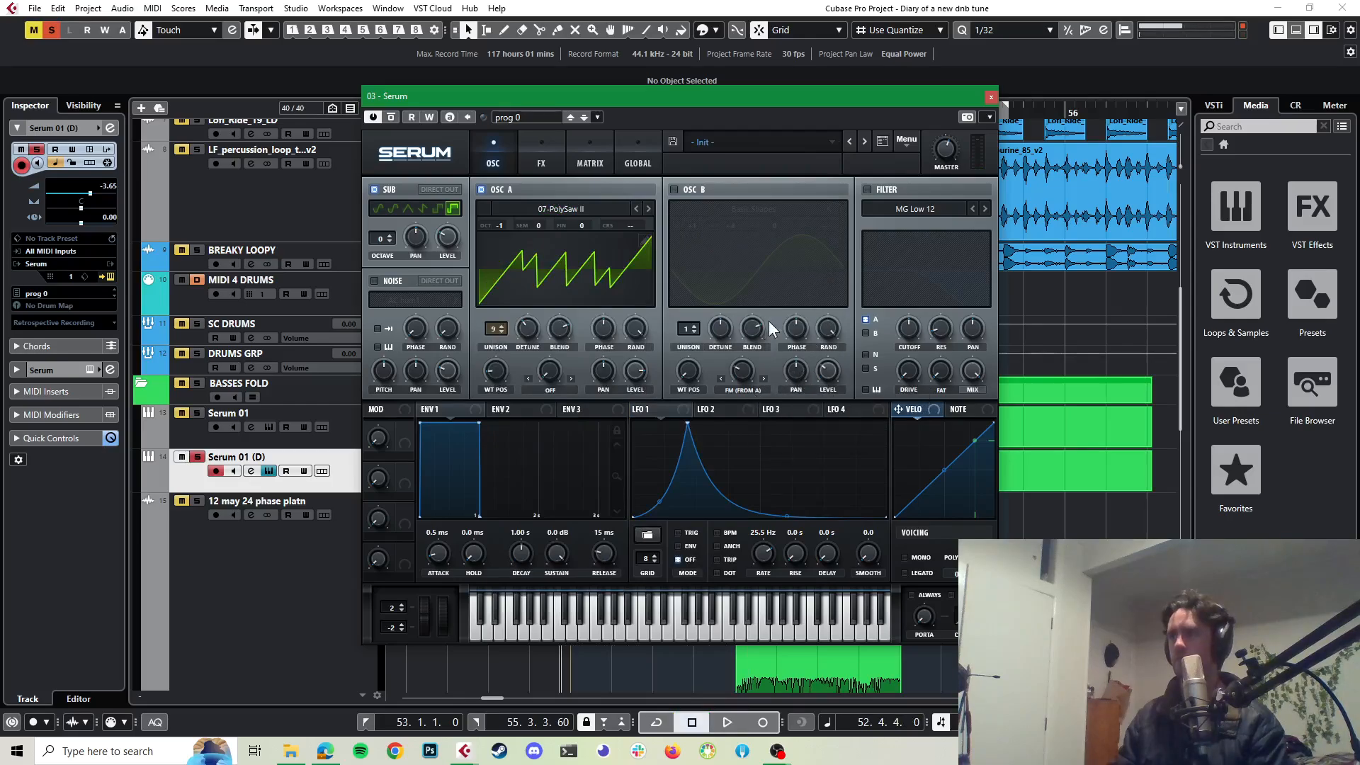
Step: Bypass Serum's distortion, compressor and filter effects, audition the raw oscillator sound, and close the instrument
left_click(527, 144)
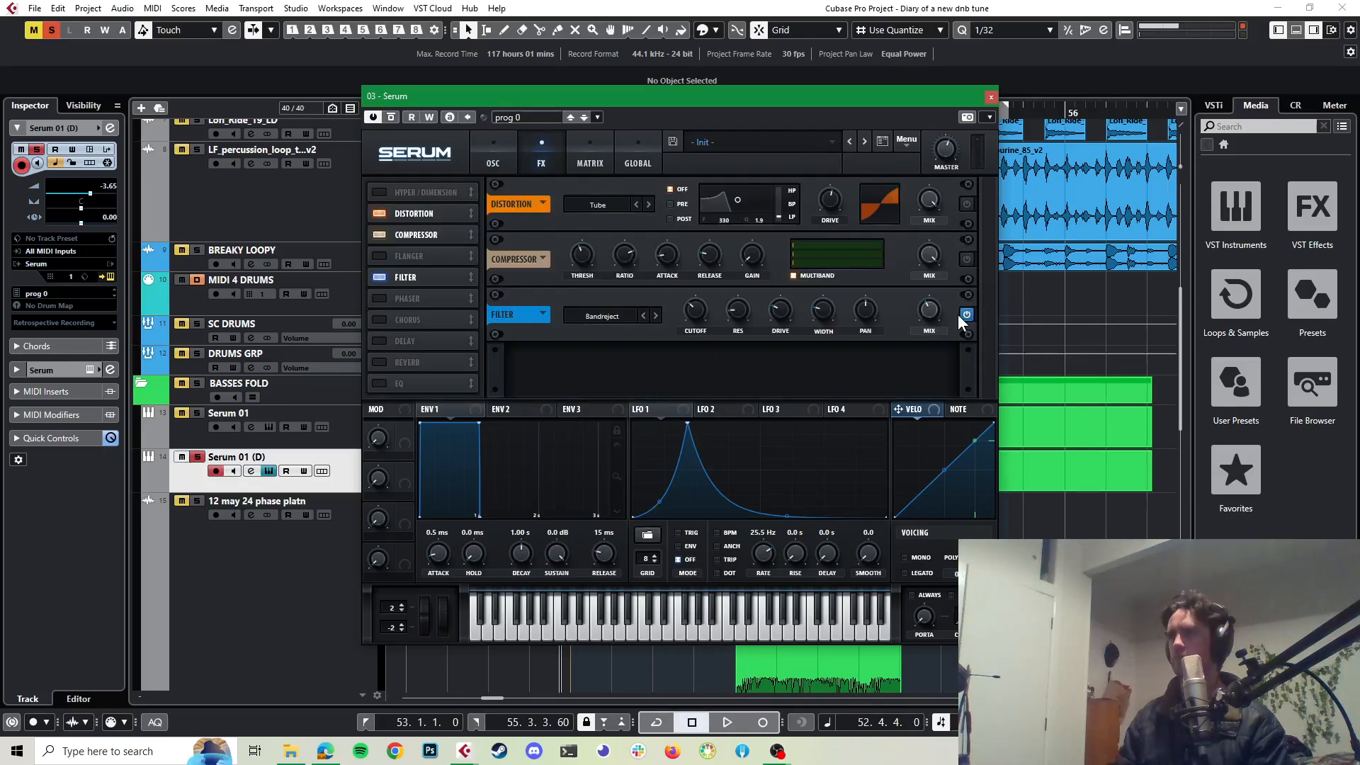
key("space")
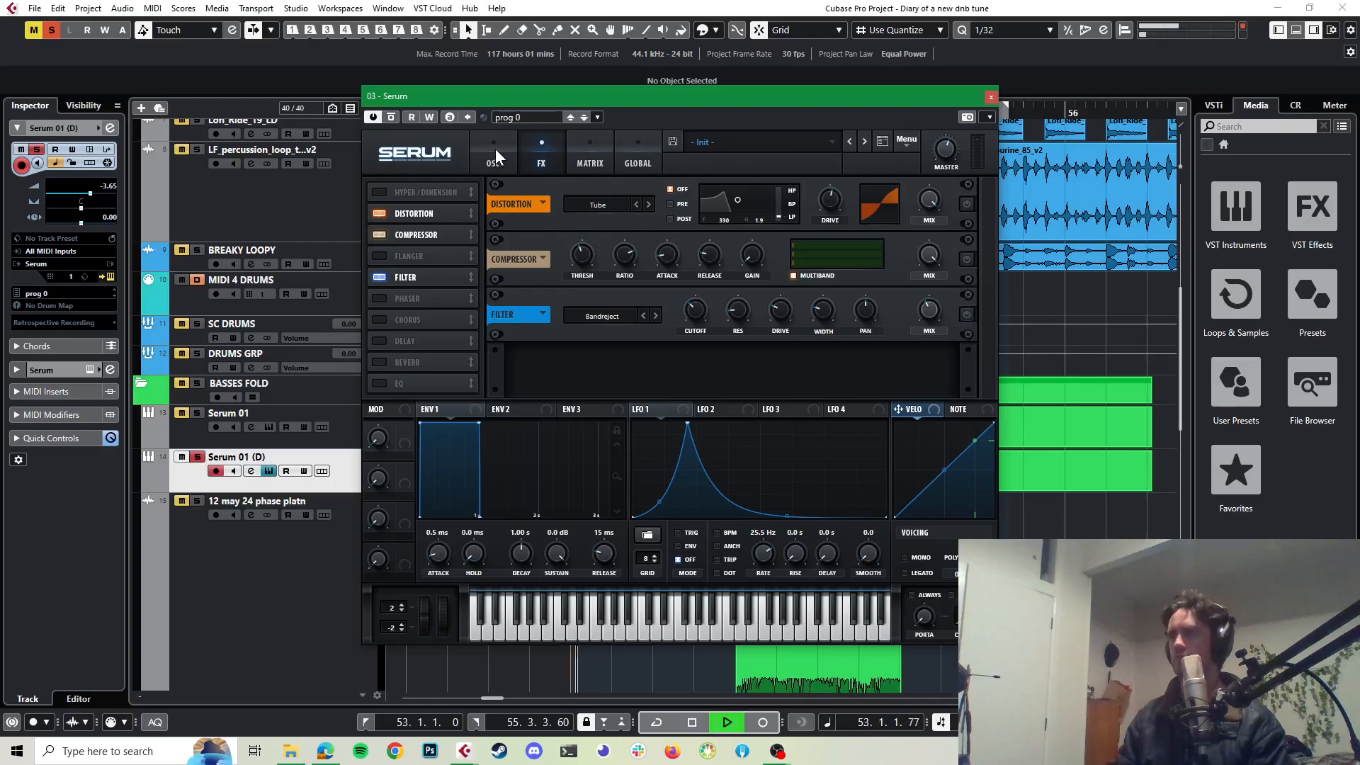
key("space")
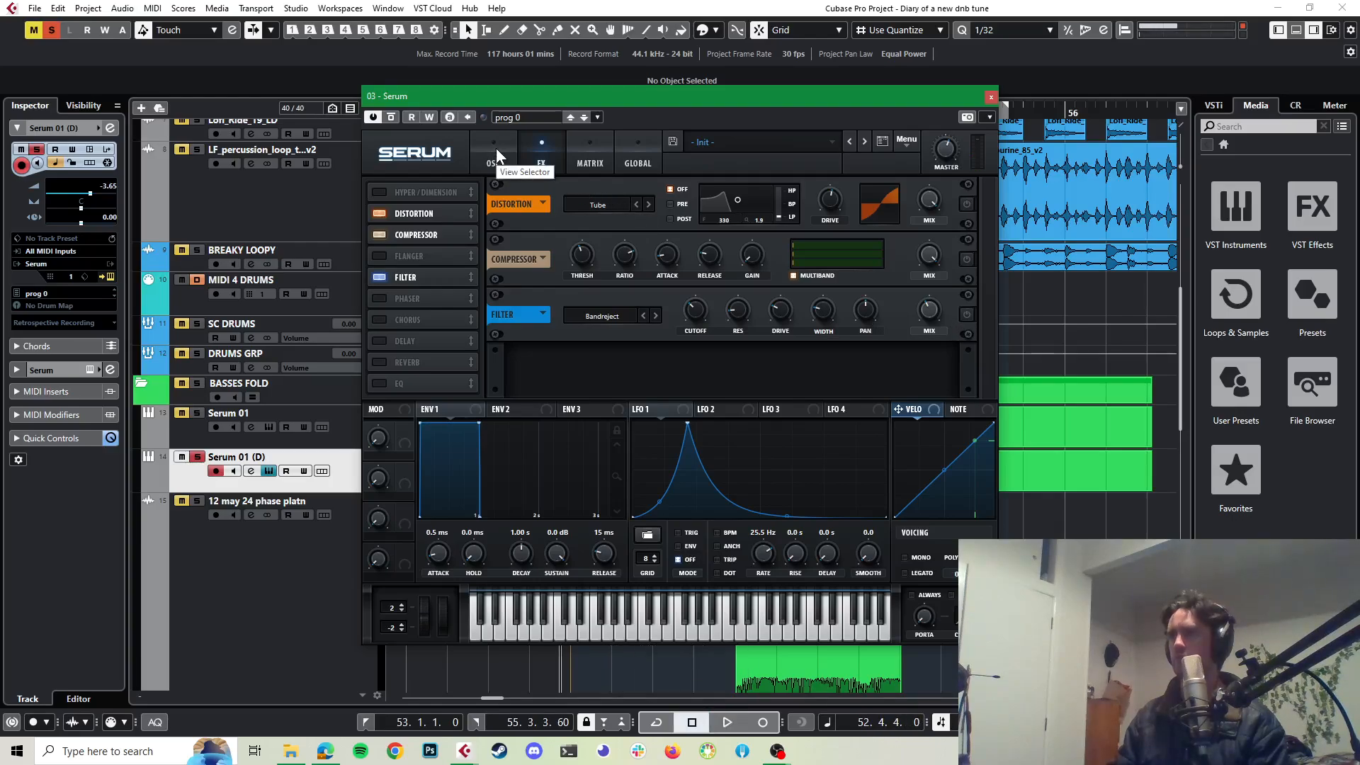
left_click(496, 147)
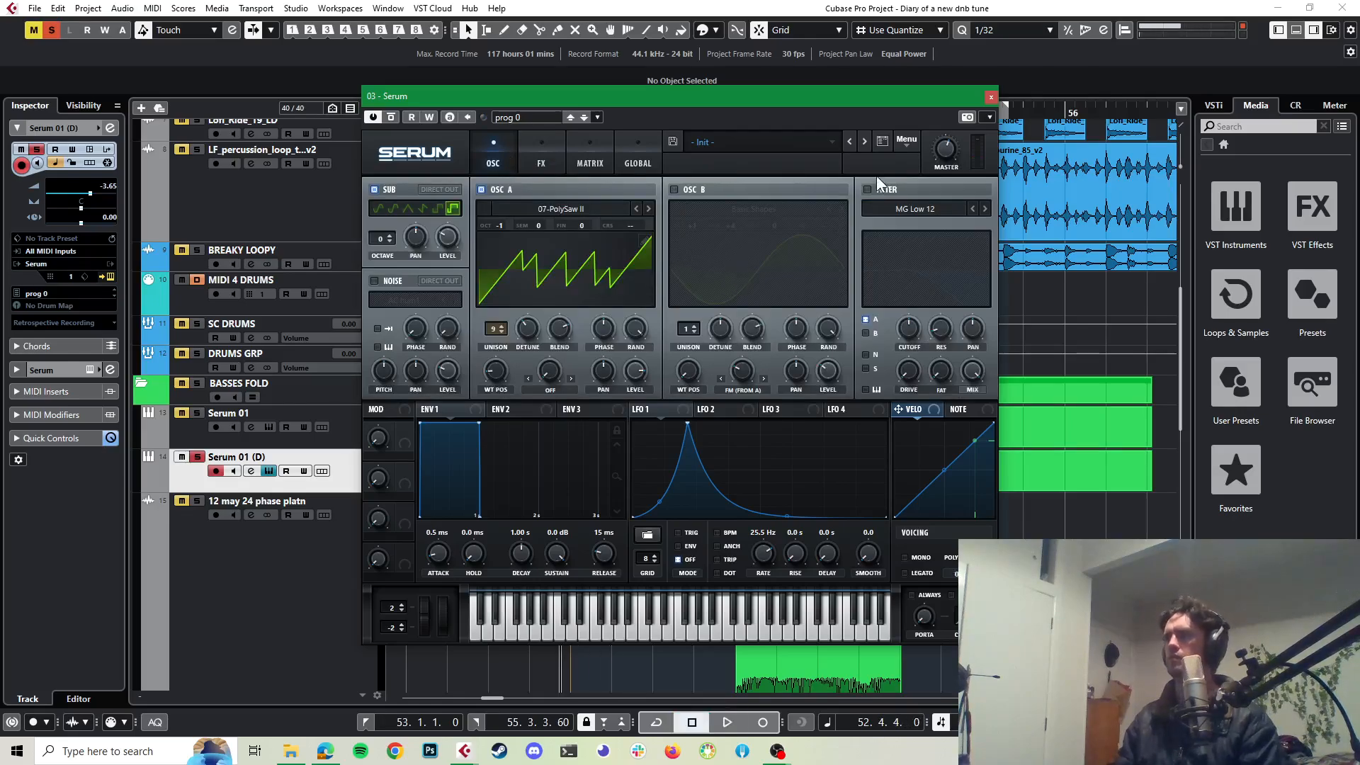
left_click(991, 96)
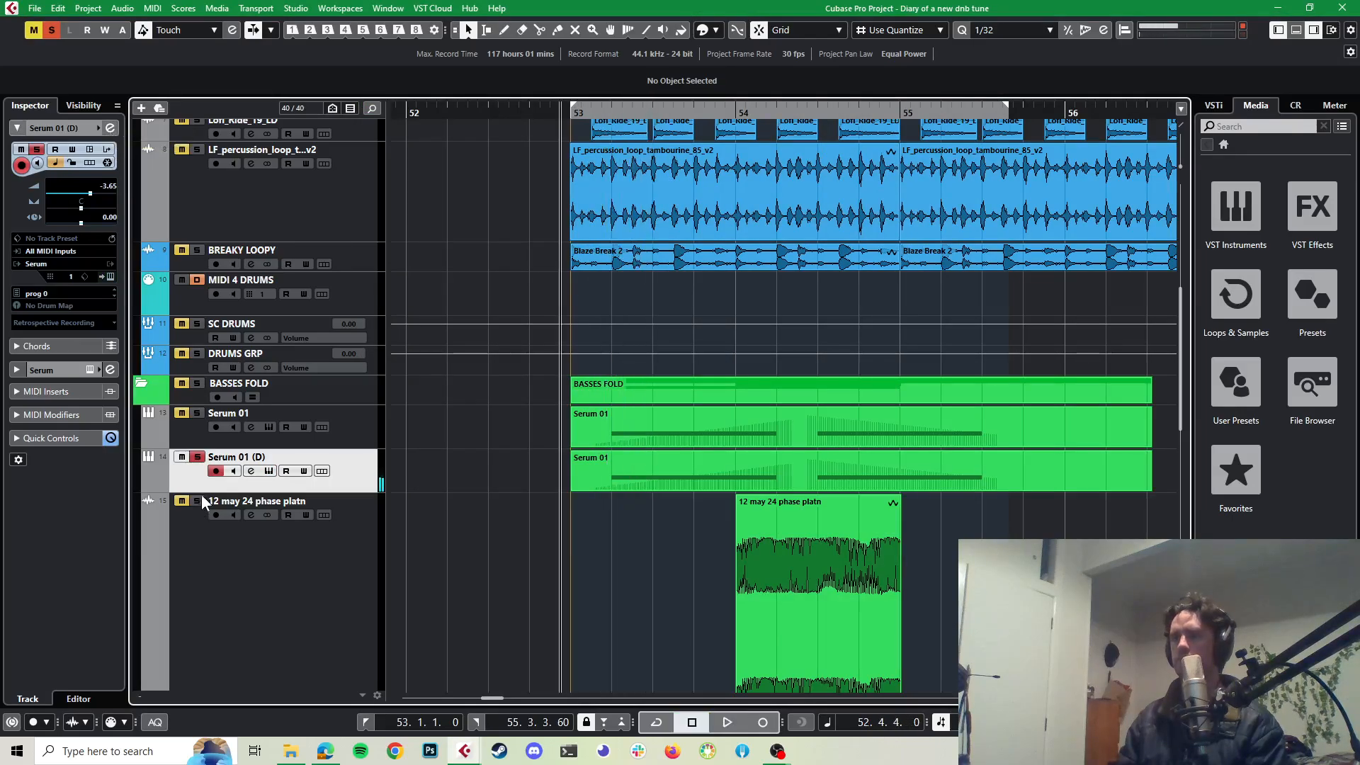
Step: Play the soloed Serum 01 (D) track from near the start of bar 53
left_click(595, 114)
key("space")
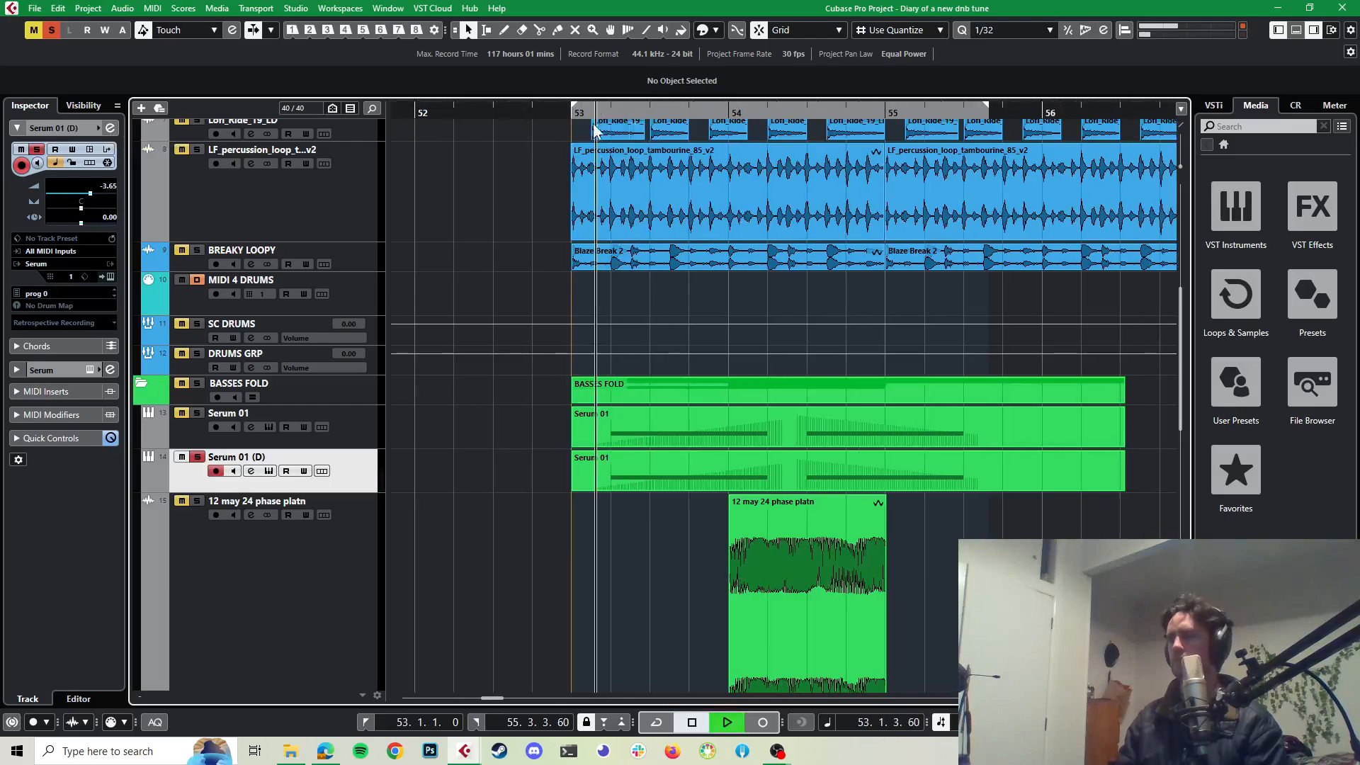
key("space")
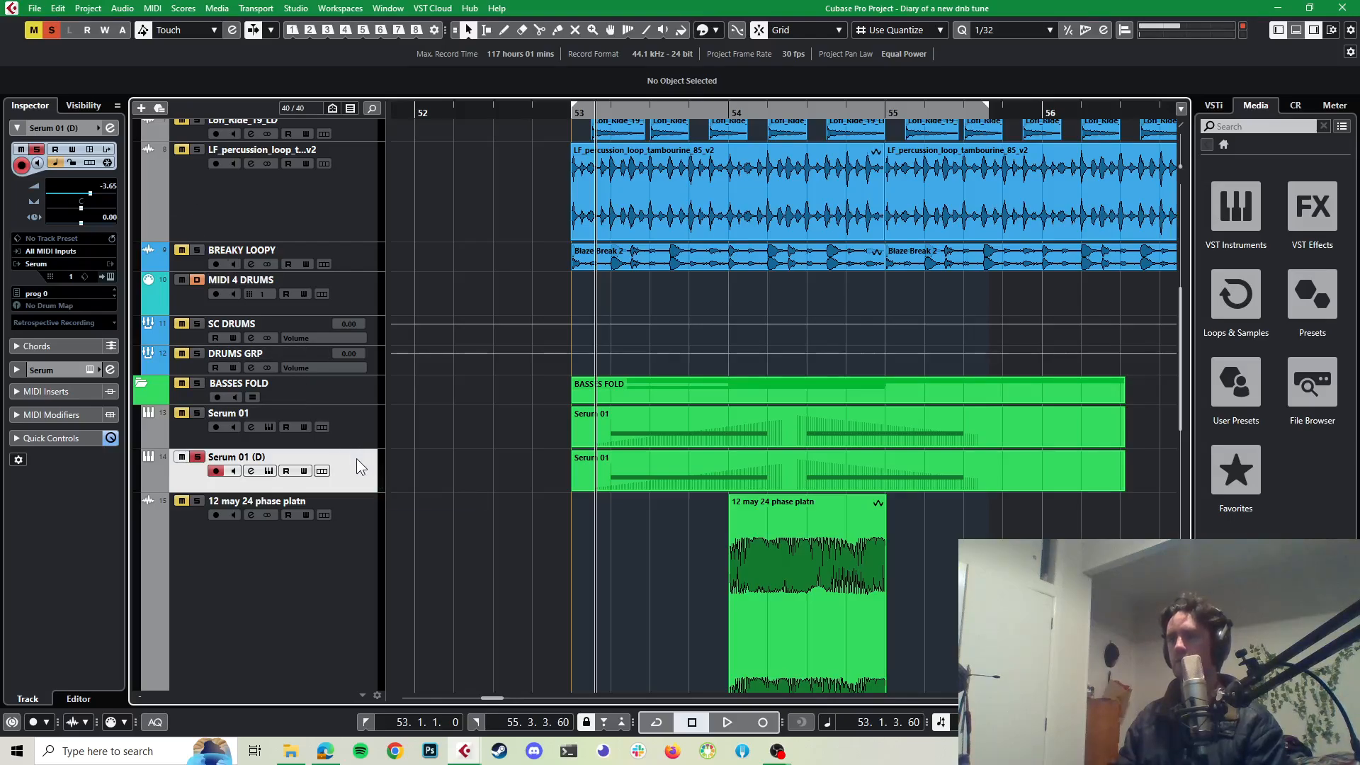
Step: Add one Serum instrument track routed to BASSES GRP, move its plug-in window aside, and lower the track volume to -6.06
key("ctrl+t")
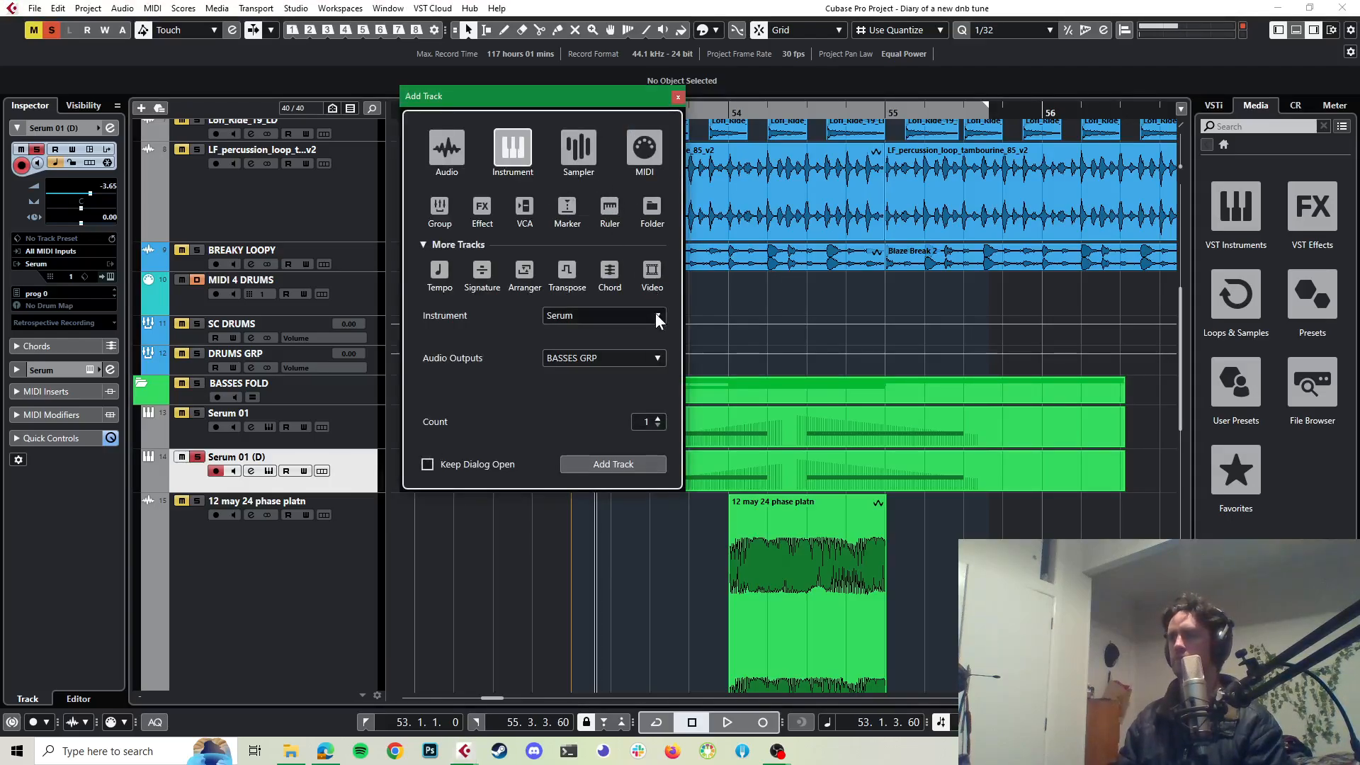
left_click(593, 464)
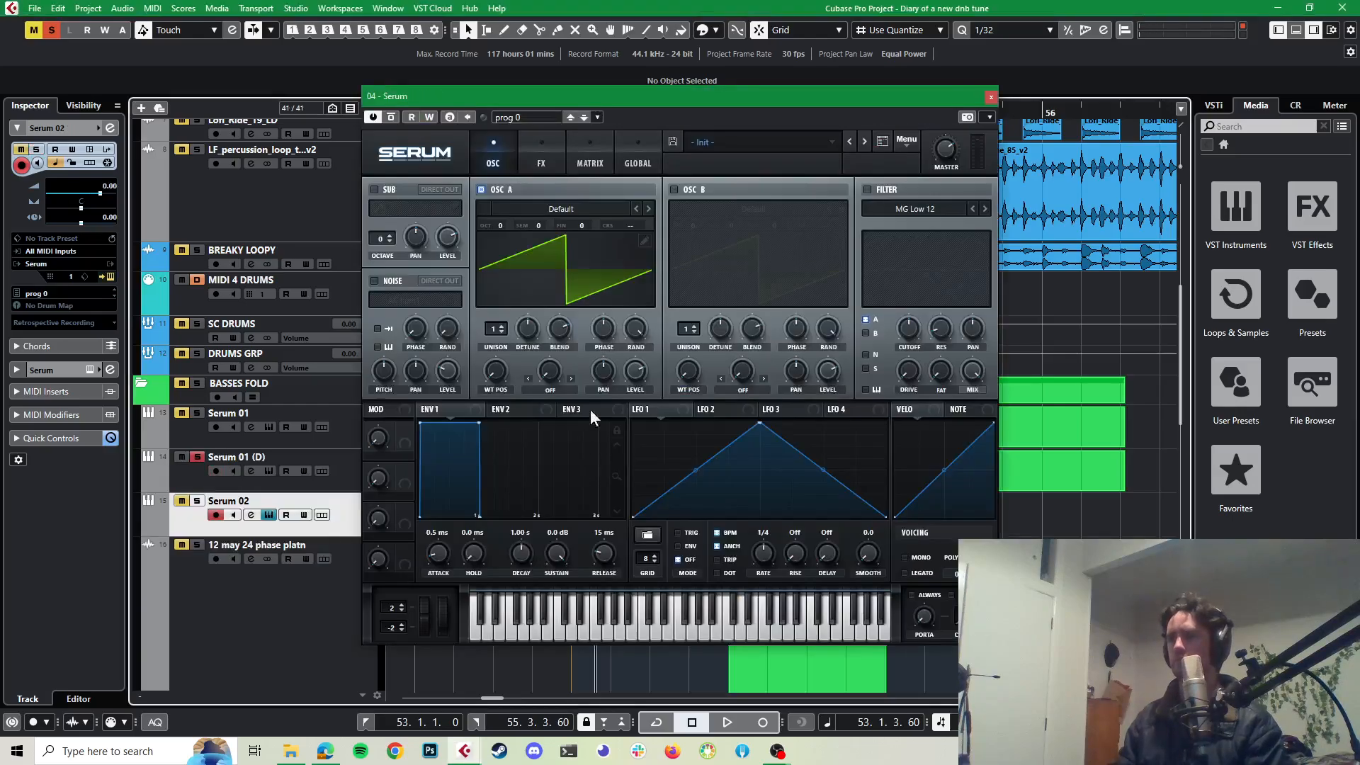
left_click_drag(605, 92, 954, 152)
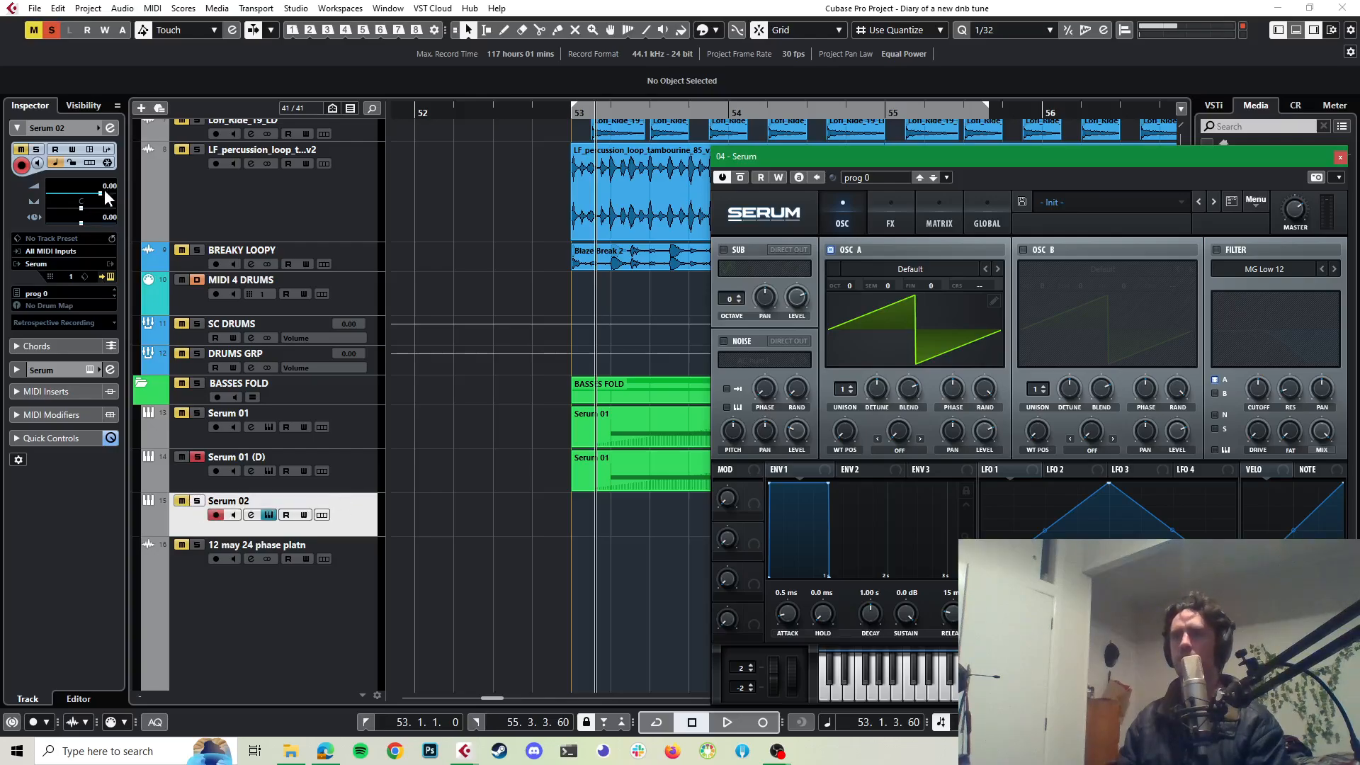
left_click_drag(104, 189, 112, 198)
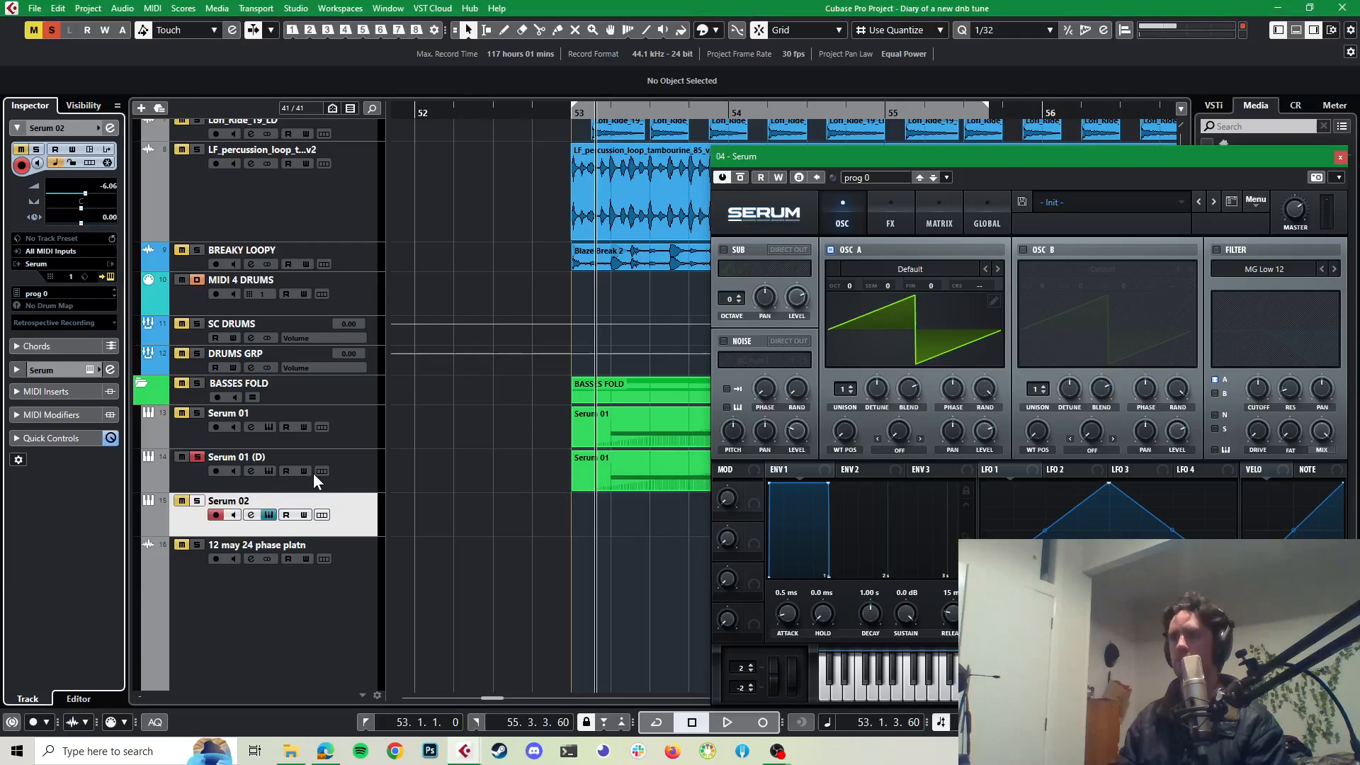
Step: Check the oscillator settings in the Serum 01 (D) track's Serum instrument and close it
left_click(334, 471)
left_click(269, 473)
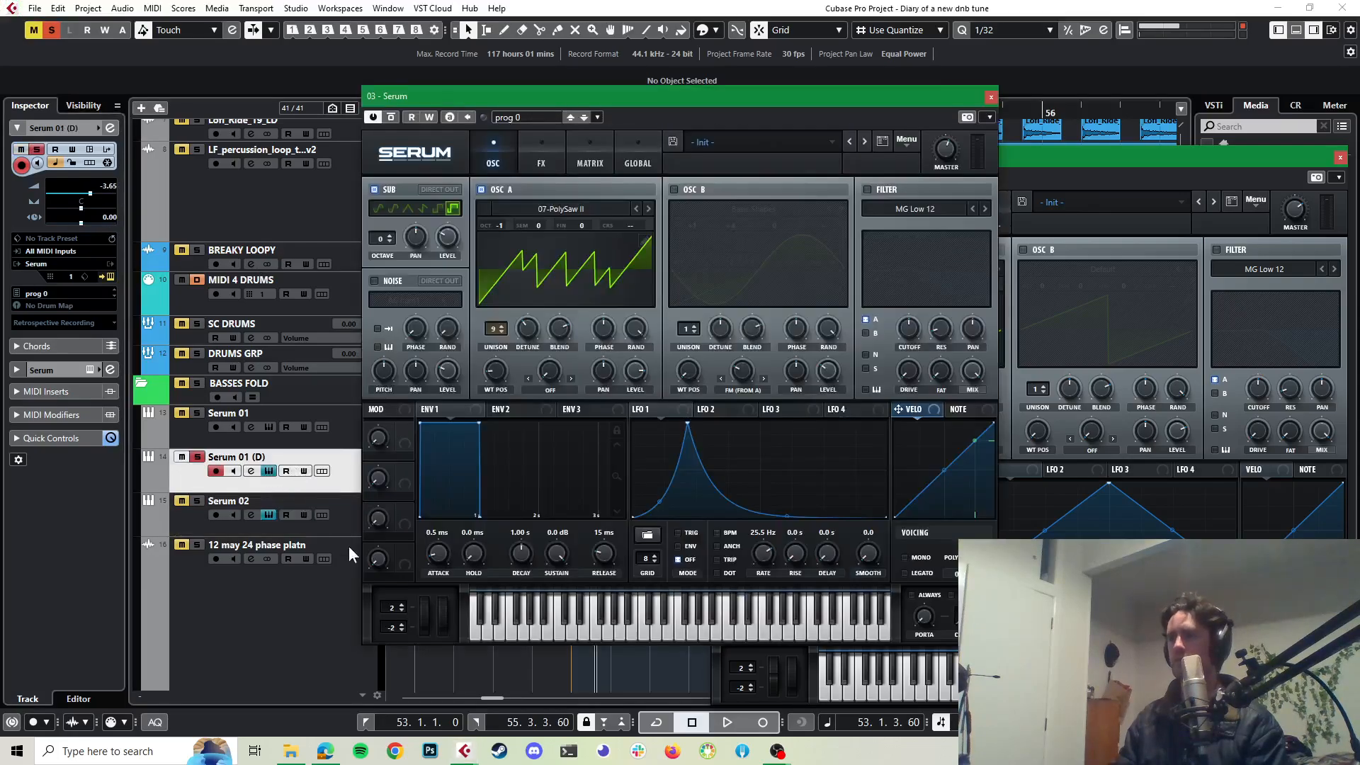
left_click(991, 97)
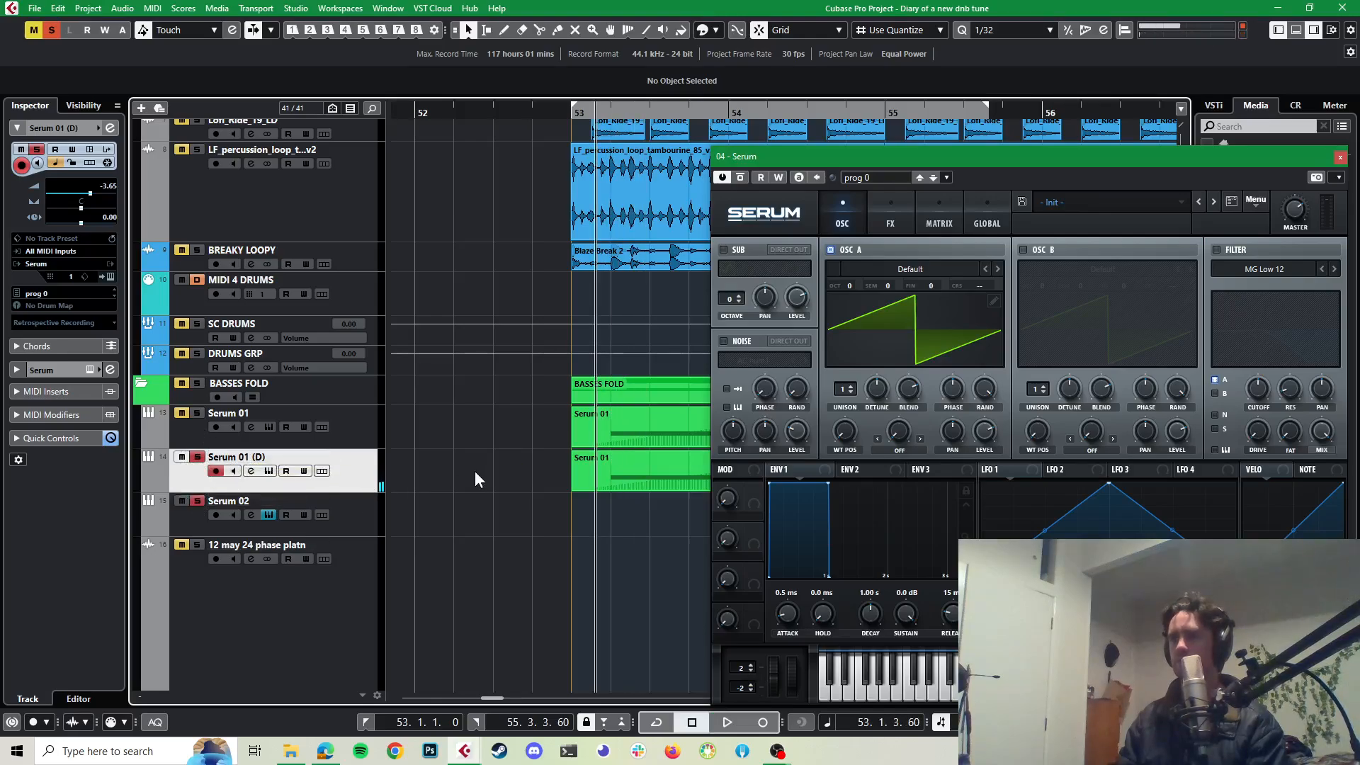
Step: Copy the Serum 01 (D) track's MIDI part to the Serum 02 track and audition it with Serum 01 (D) unsoloed
left_click(582, 469)
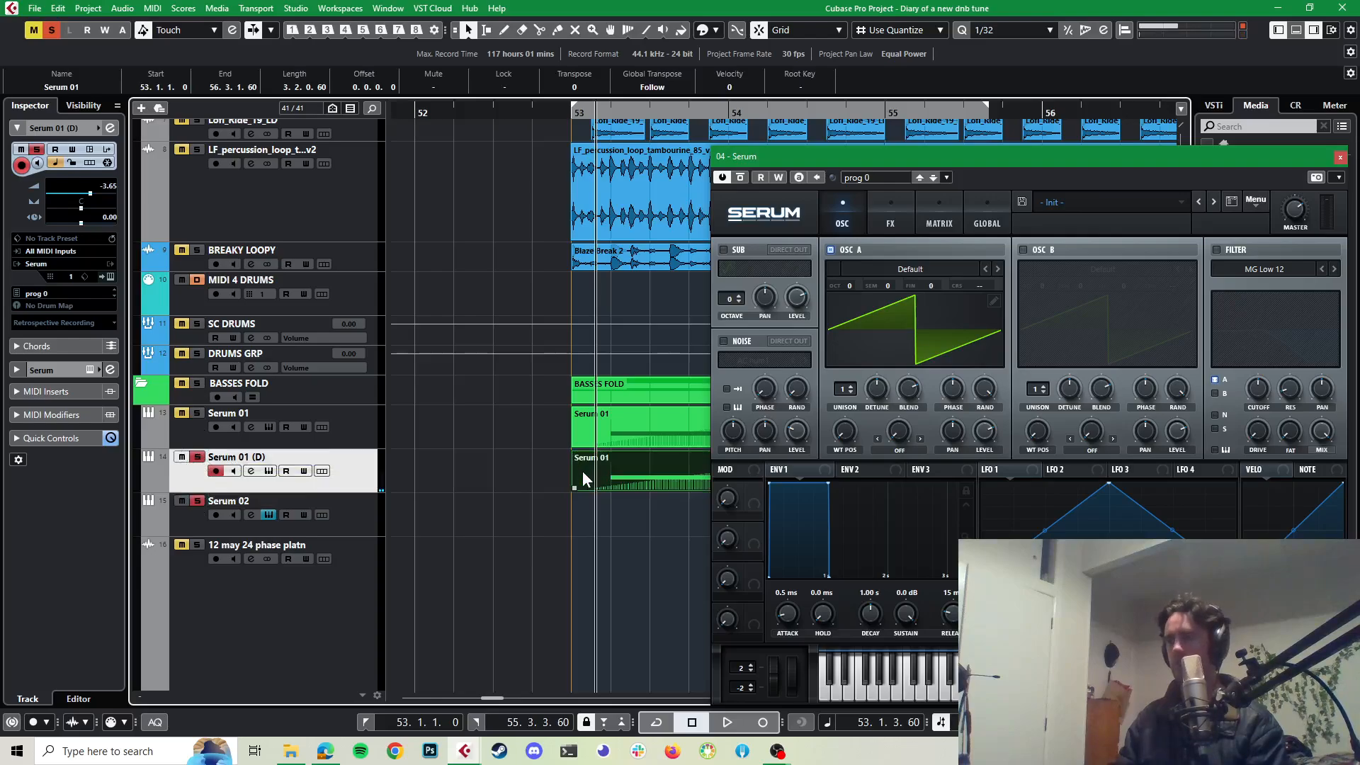
left_click_drag(582, 480, 583, 523)
left_click(197, 457)
key("space")
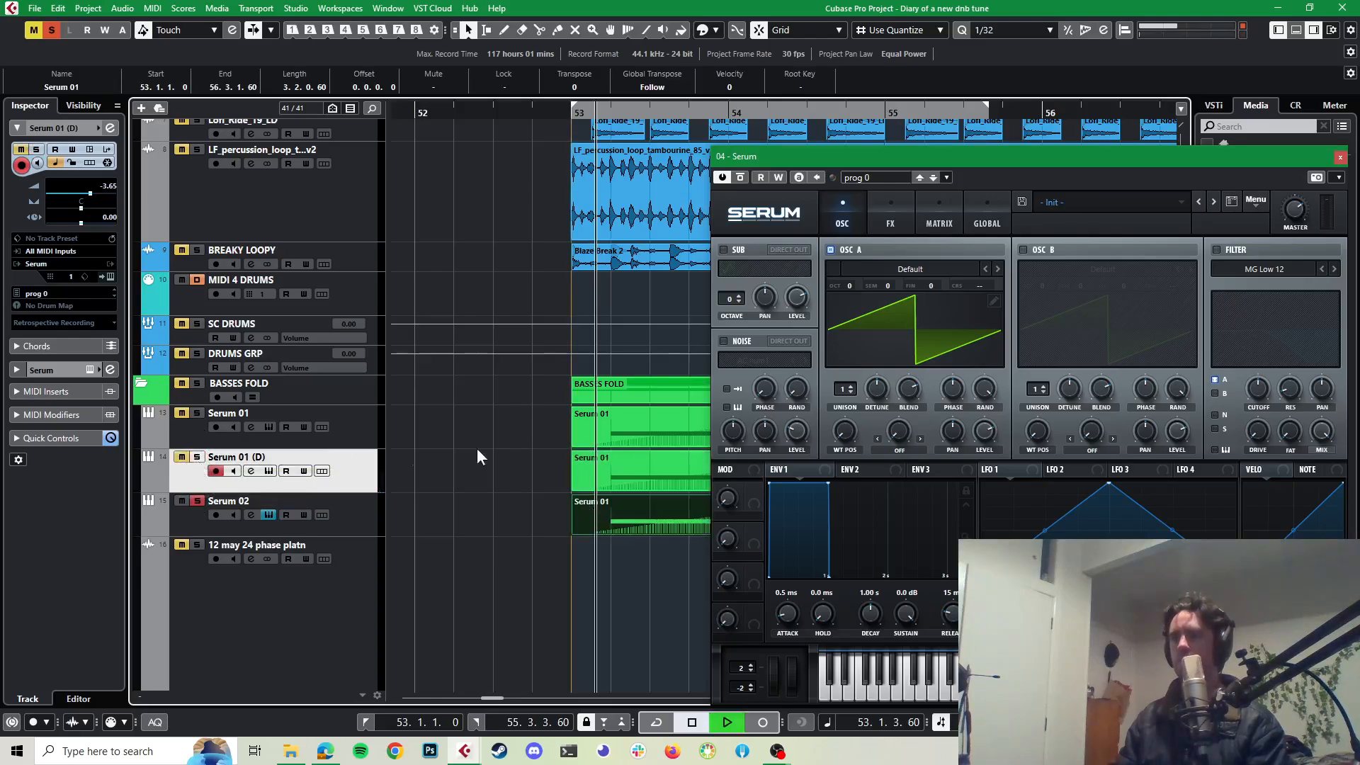
key("space")
Step: Show oscillator A's waveform in 3D, load the Basic Shapes wavetable from Analog, and audition it
left_click(926, 338)
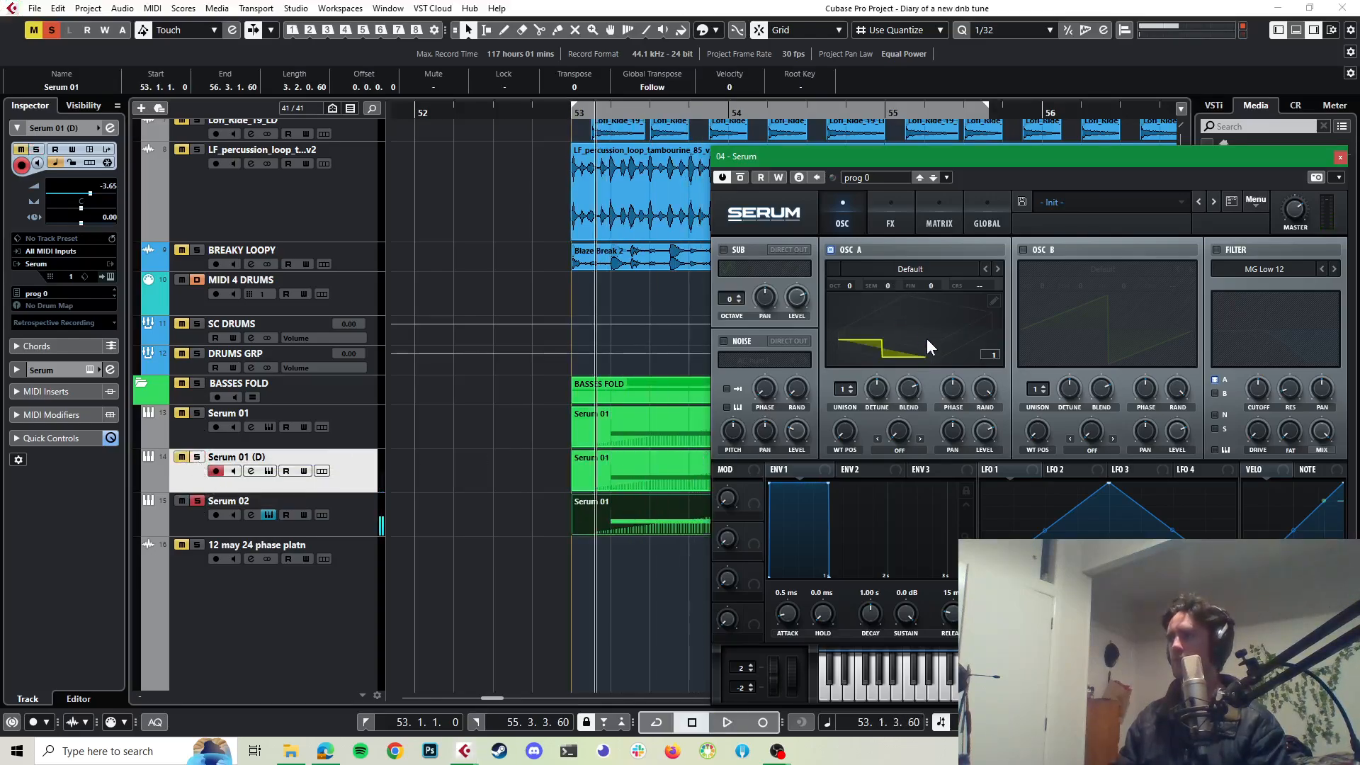
left_click(907, 271)
mouse_move(916, 288)
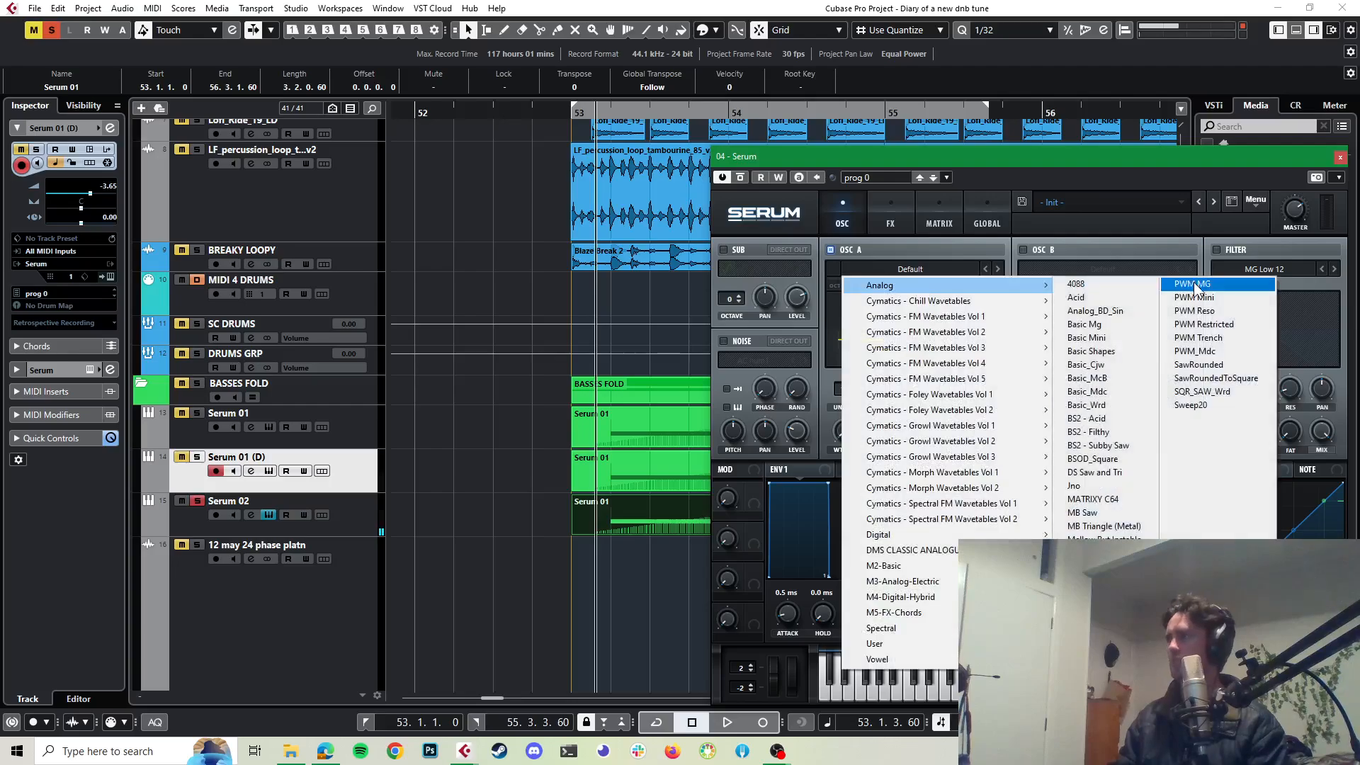
left_click(1123, 349)
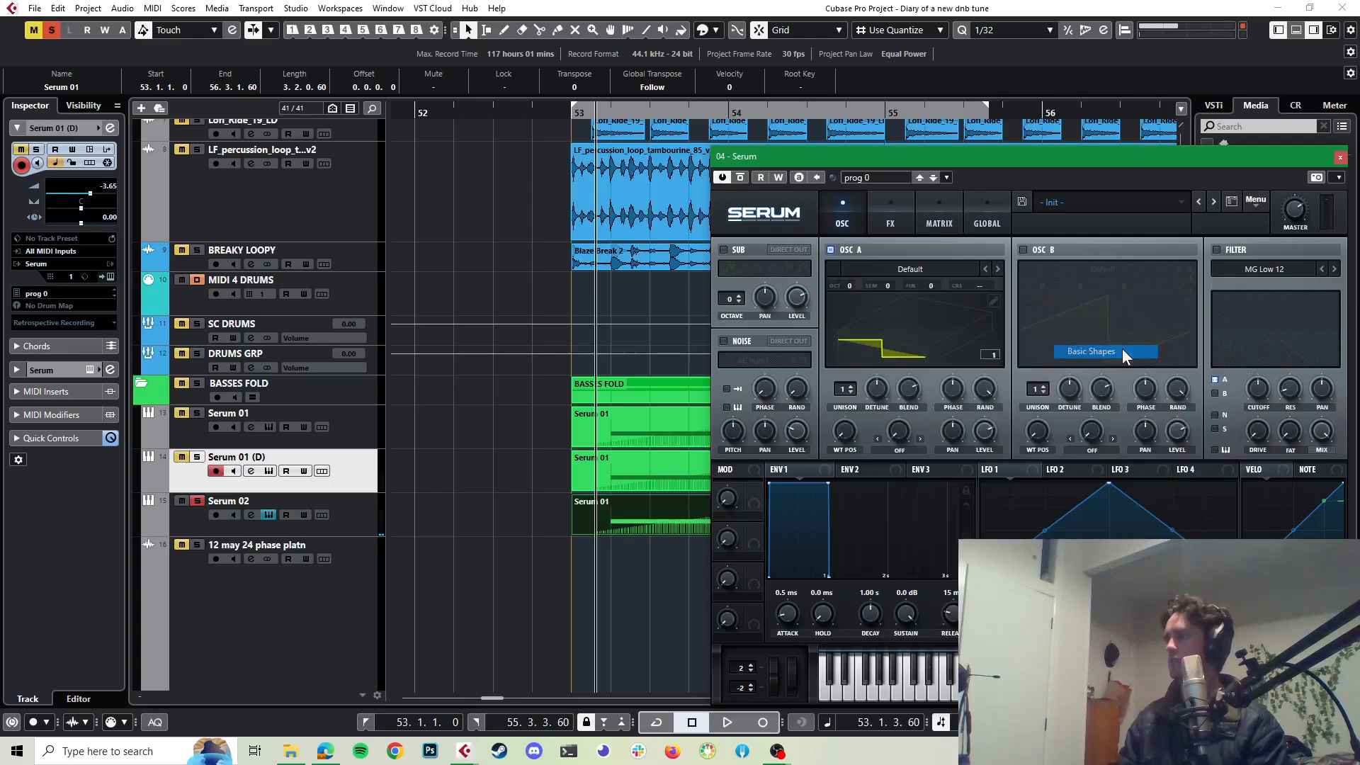
key("space")
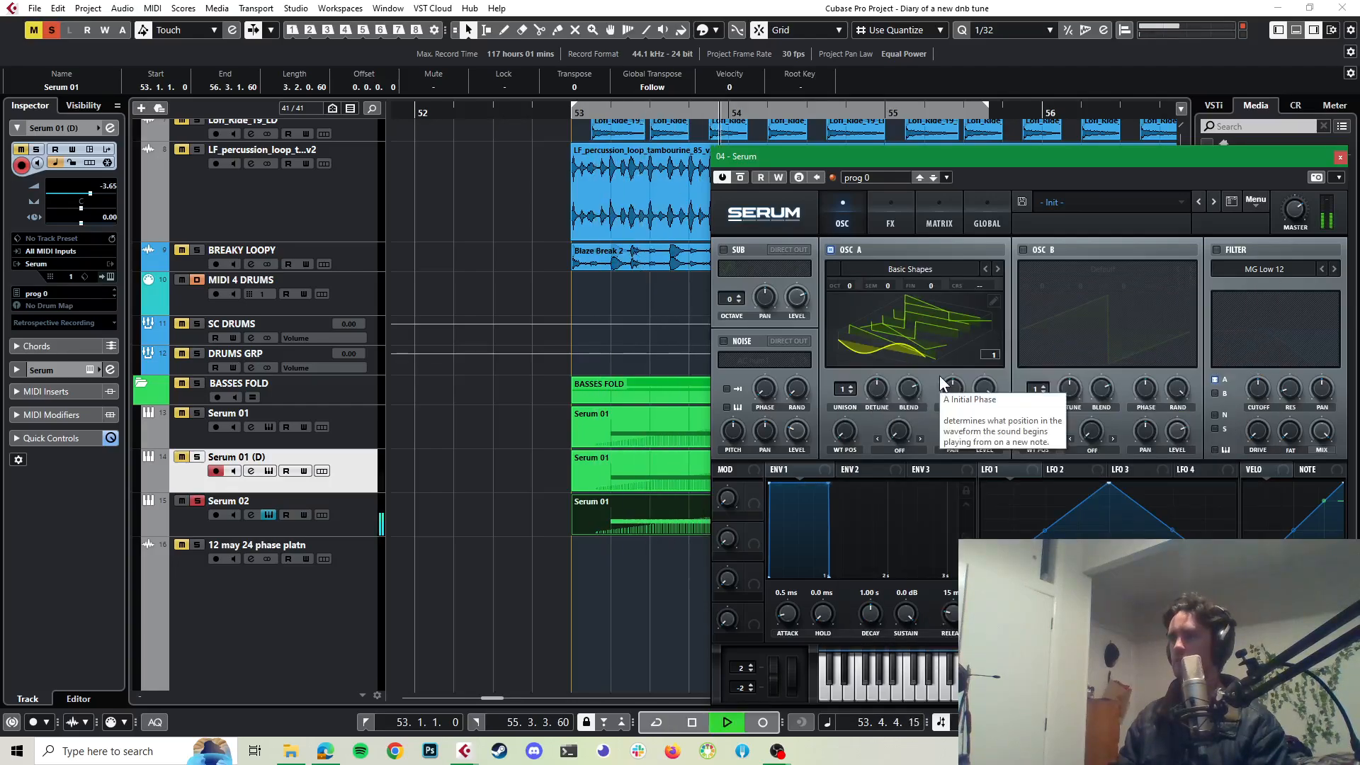
key("space")
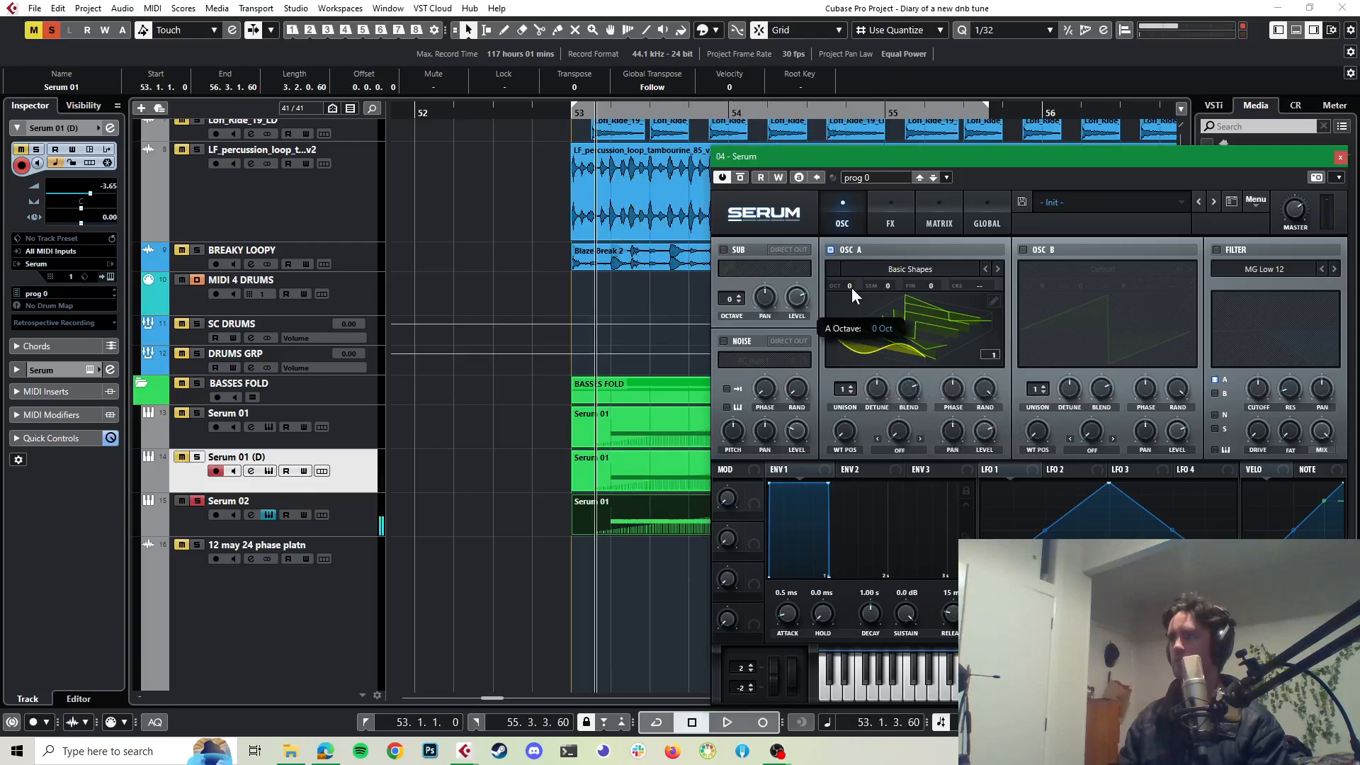
Step: Raise oscillator A's octave to +1 and audition it alone and together with the soloed Serum 01 (D) track
left_click_drag(852, 288, 852, 275)
key("space")
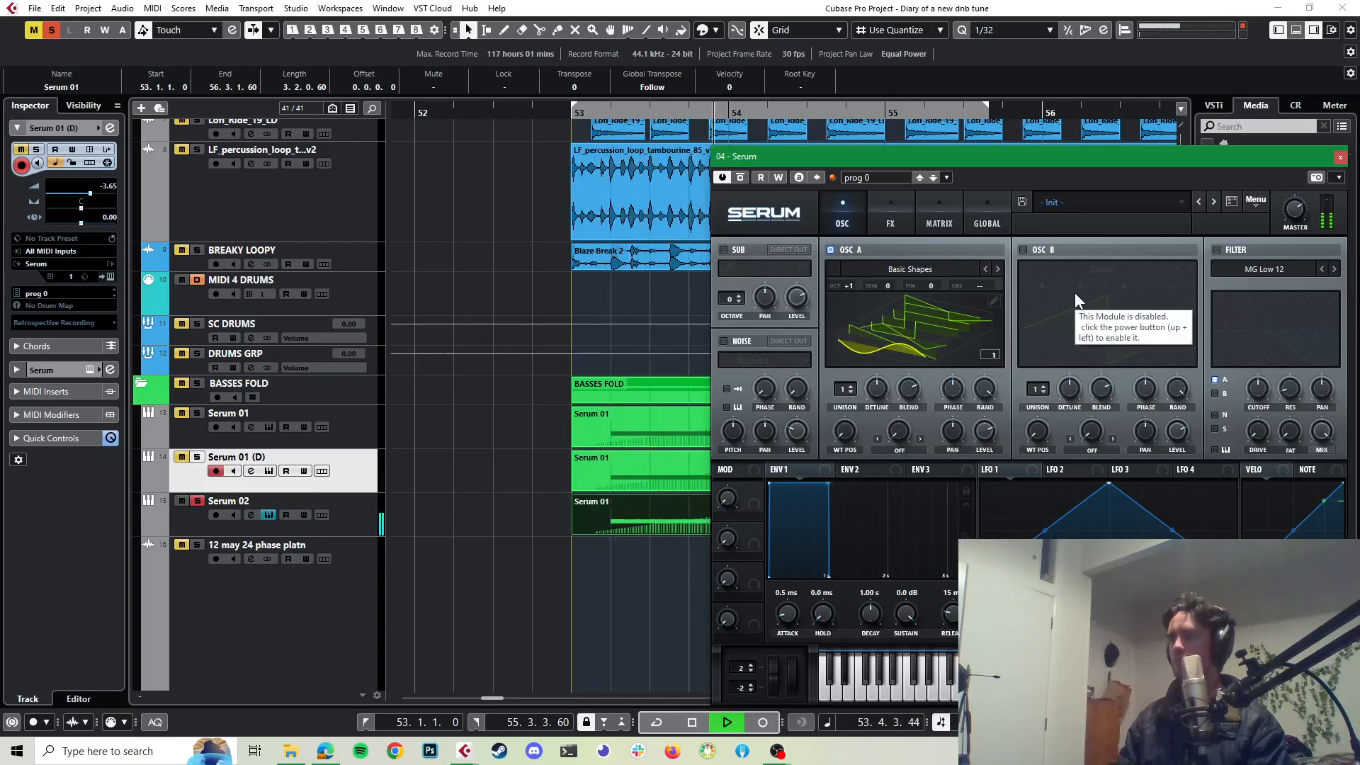
key("space")
left_click(201, 458)
key("space")
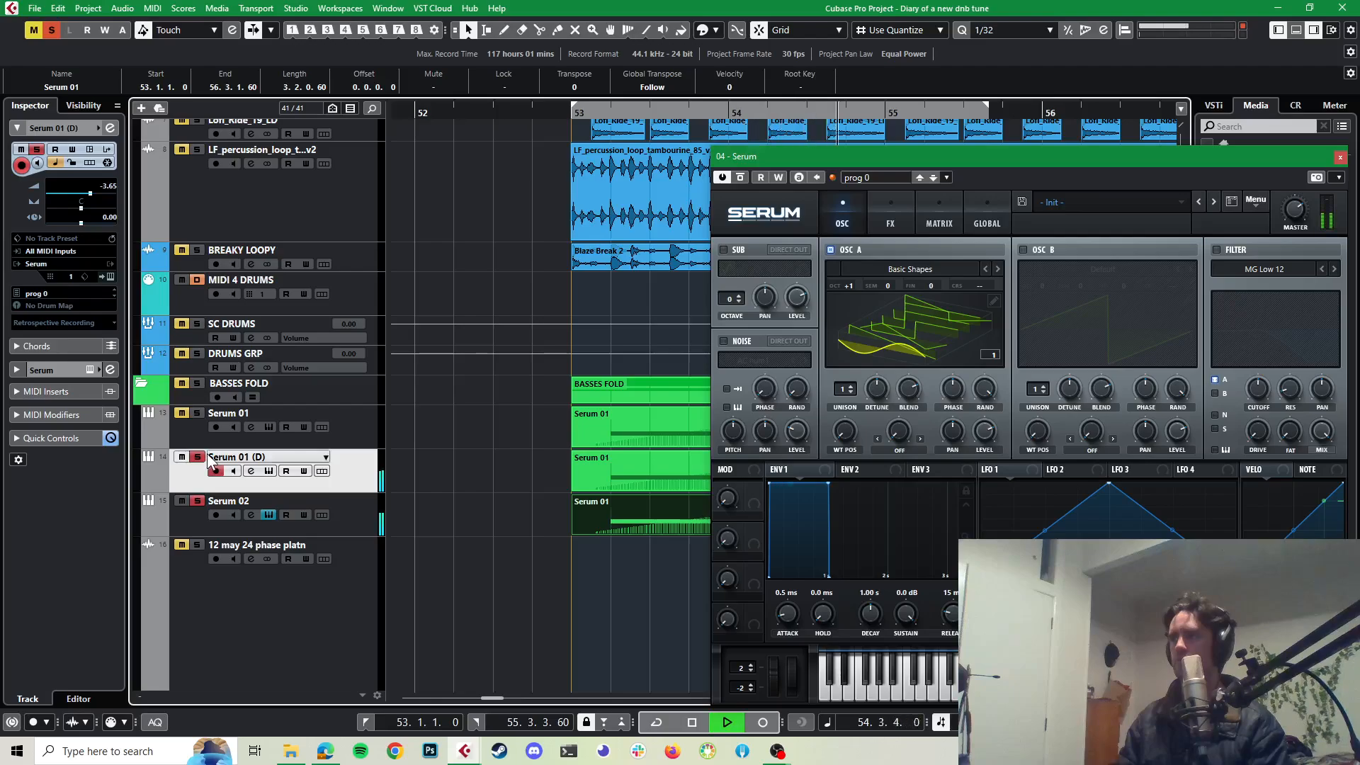
key("space")
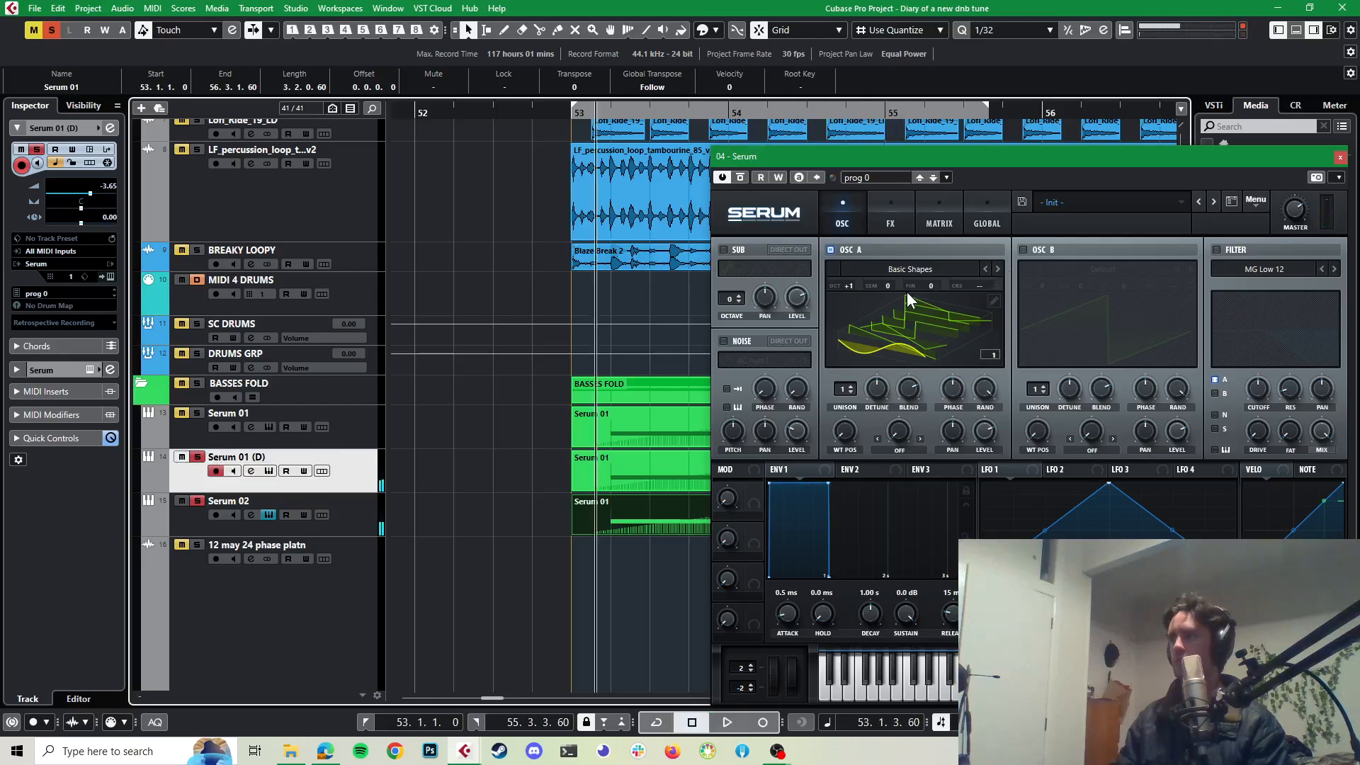
Step: Set oscillator A's semitone offset to +4 and compare its octave at +1 and 0 during playback, returning it to +1
left_click_drag(891, 288, 899, 268)
key("space")
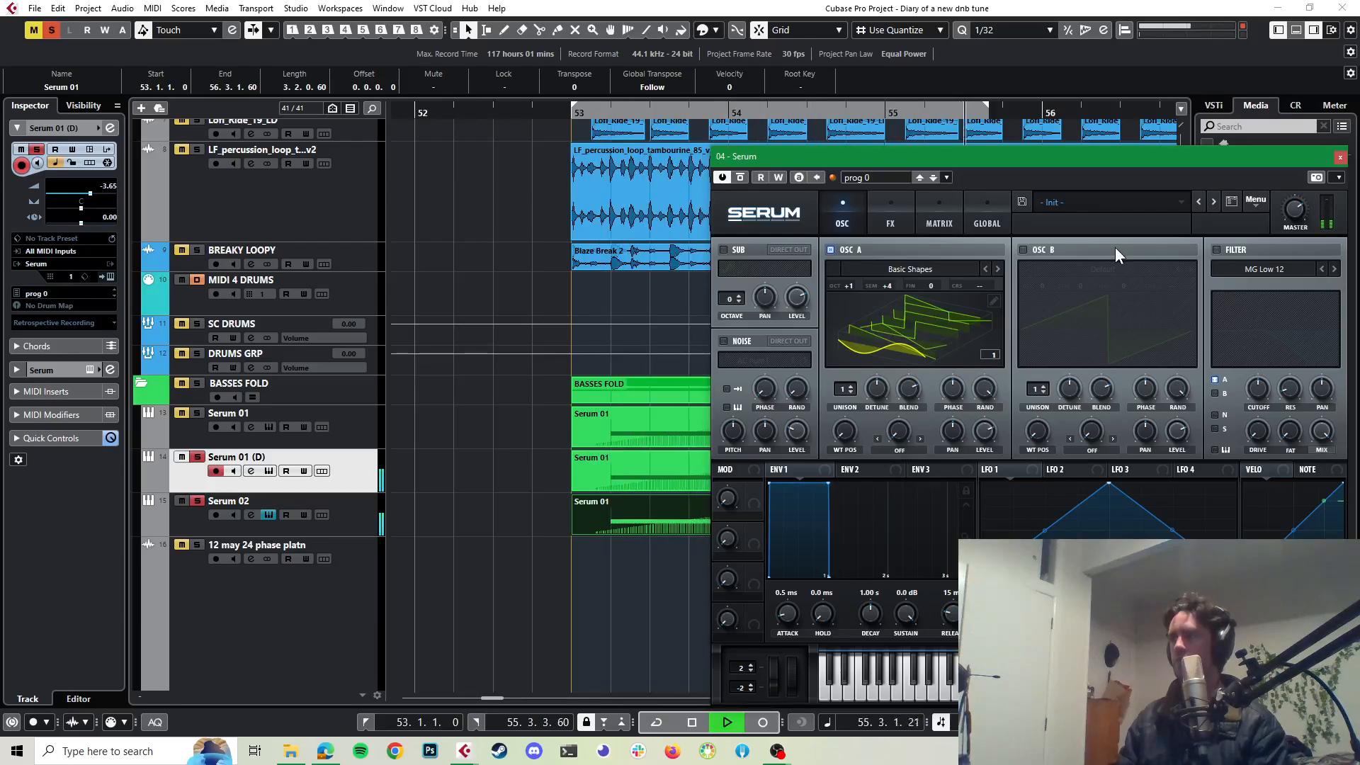
key("space")
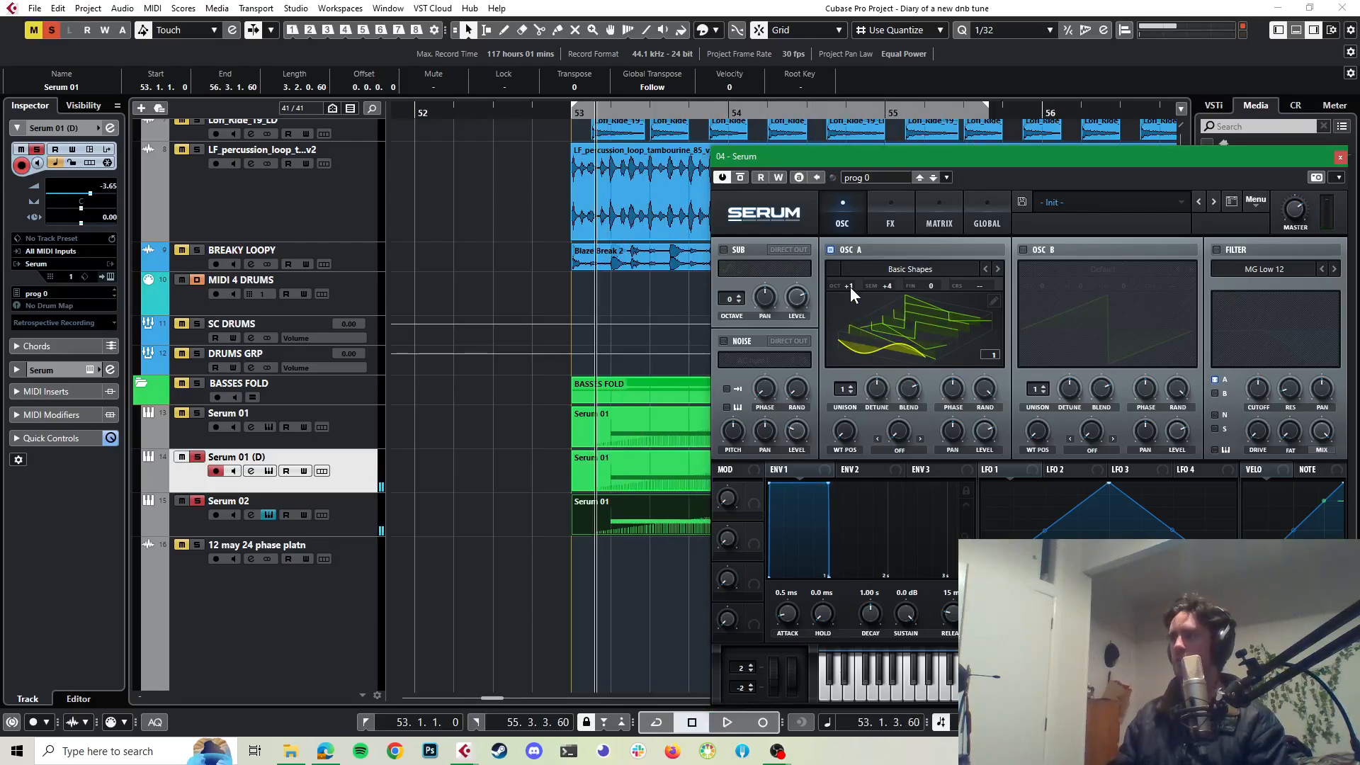
left_click_drag(850, 287, 850, 291)
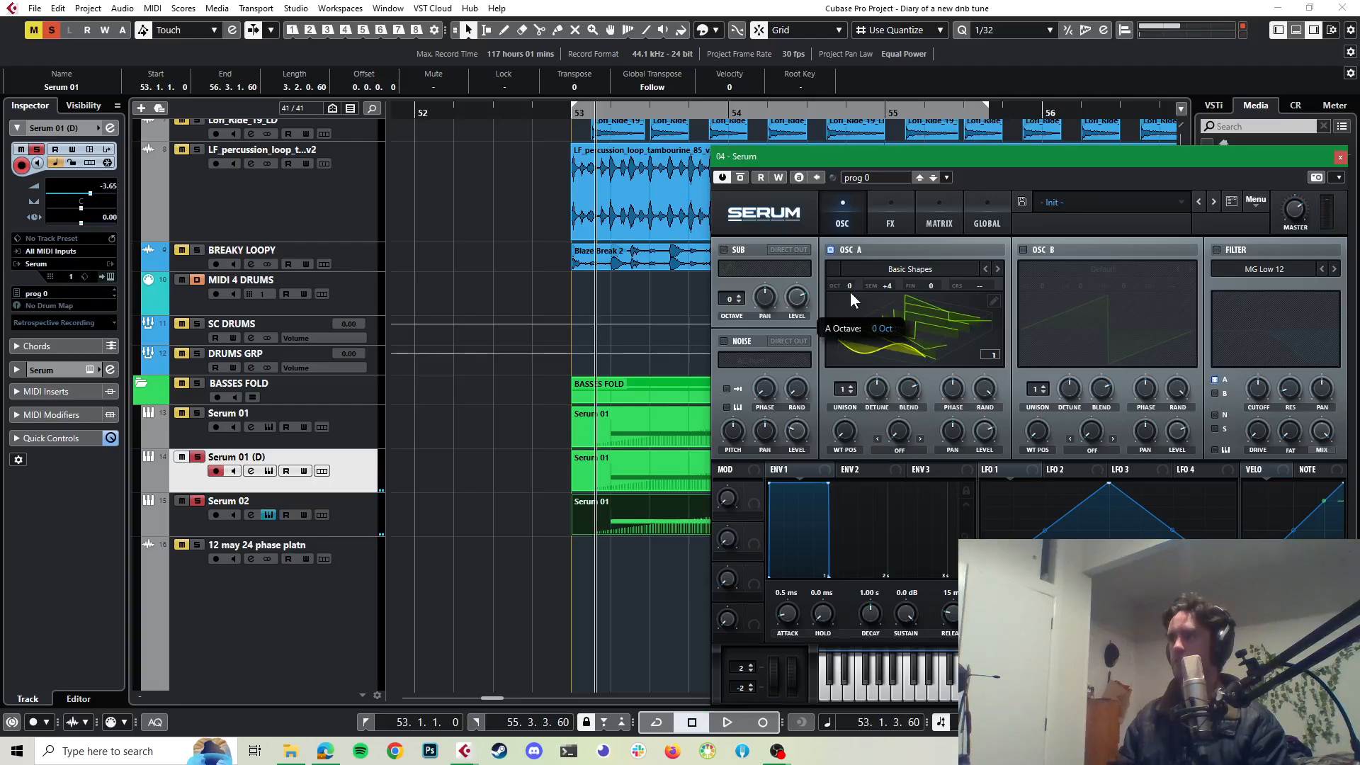
key("space")
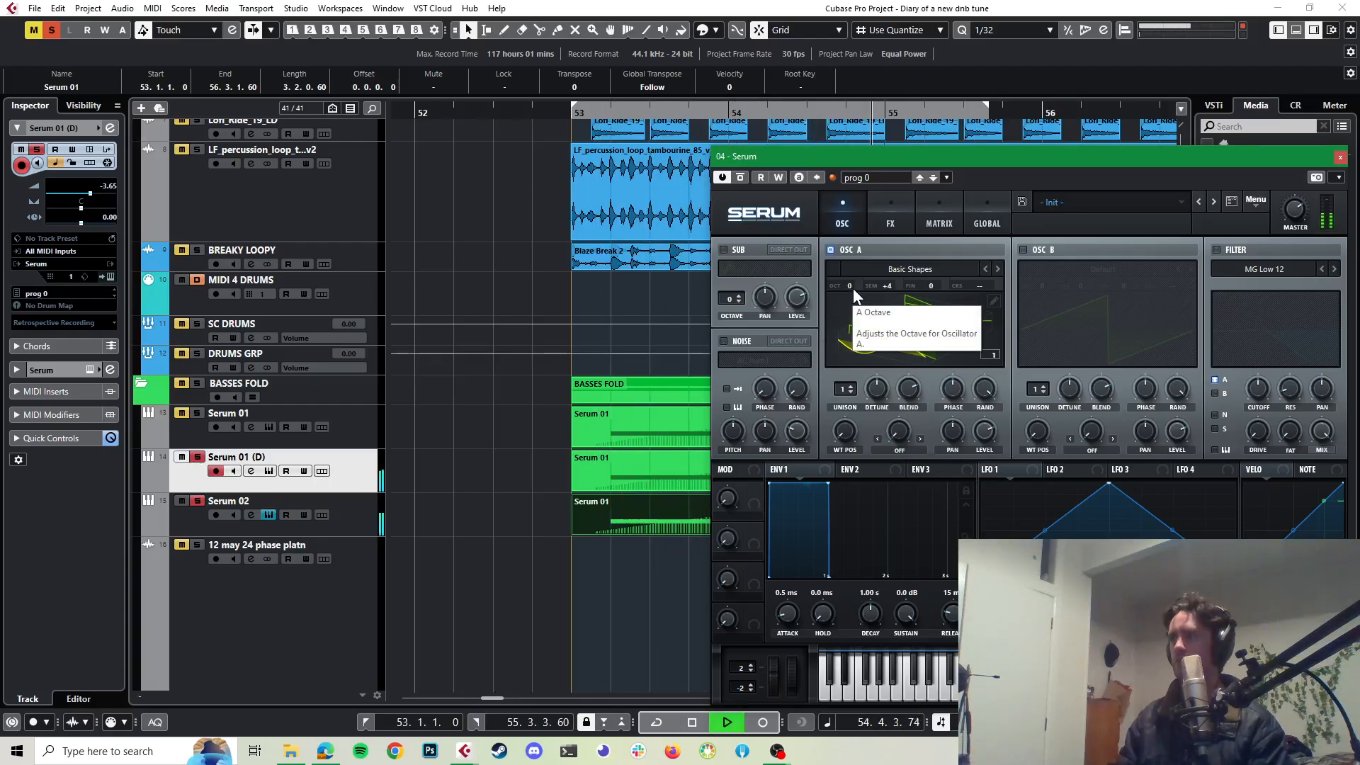
left_click_drag(852, 288, 851, 279)
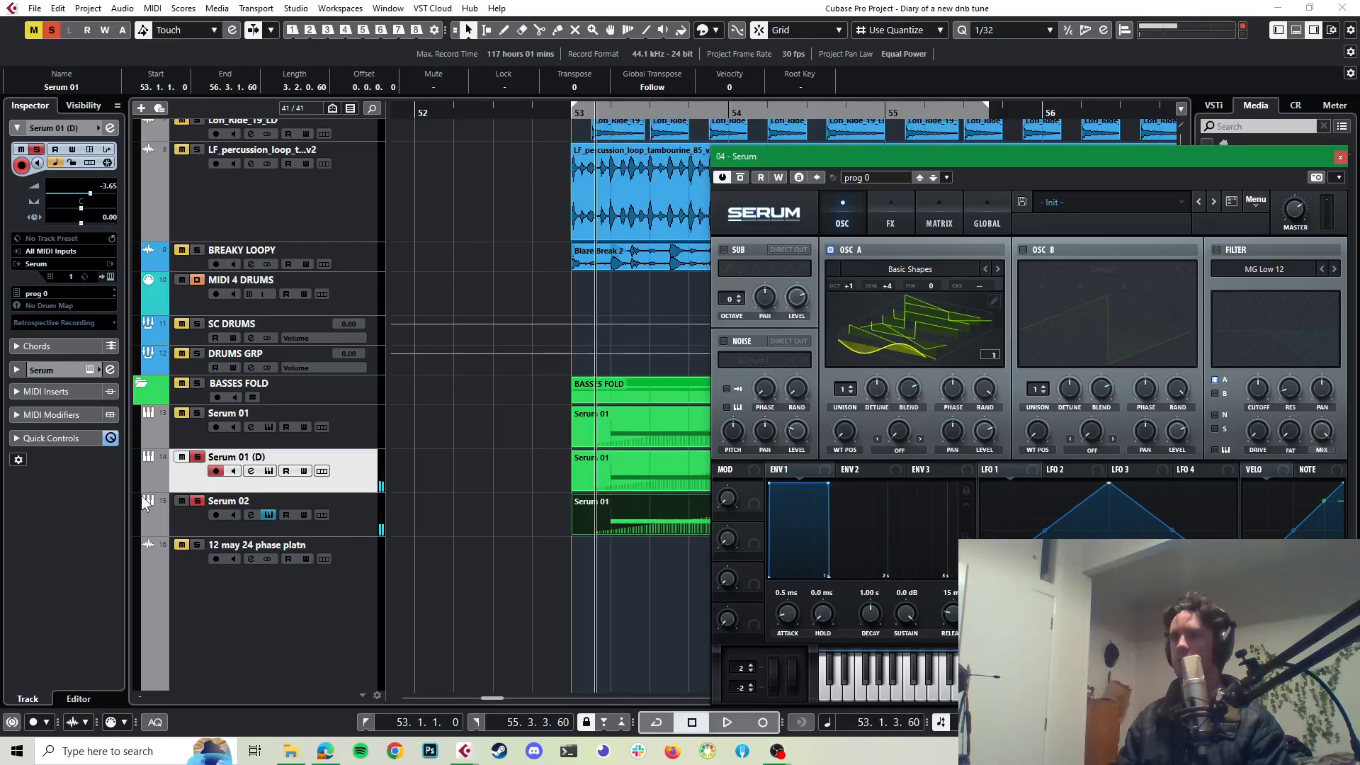
Step: Unsolo Serum 01 (D) and reset oscillator A's octave and semitone offsets to 0
left_click(203, 457)
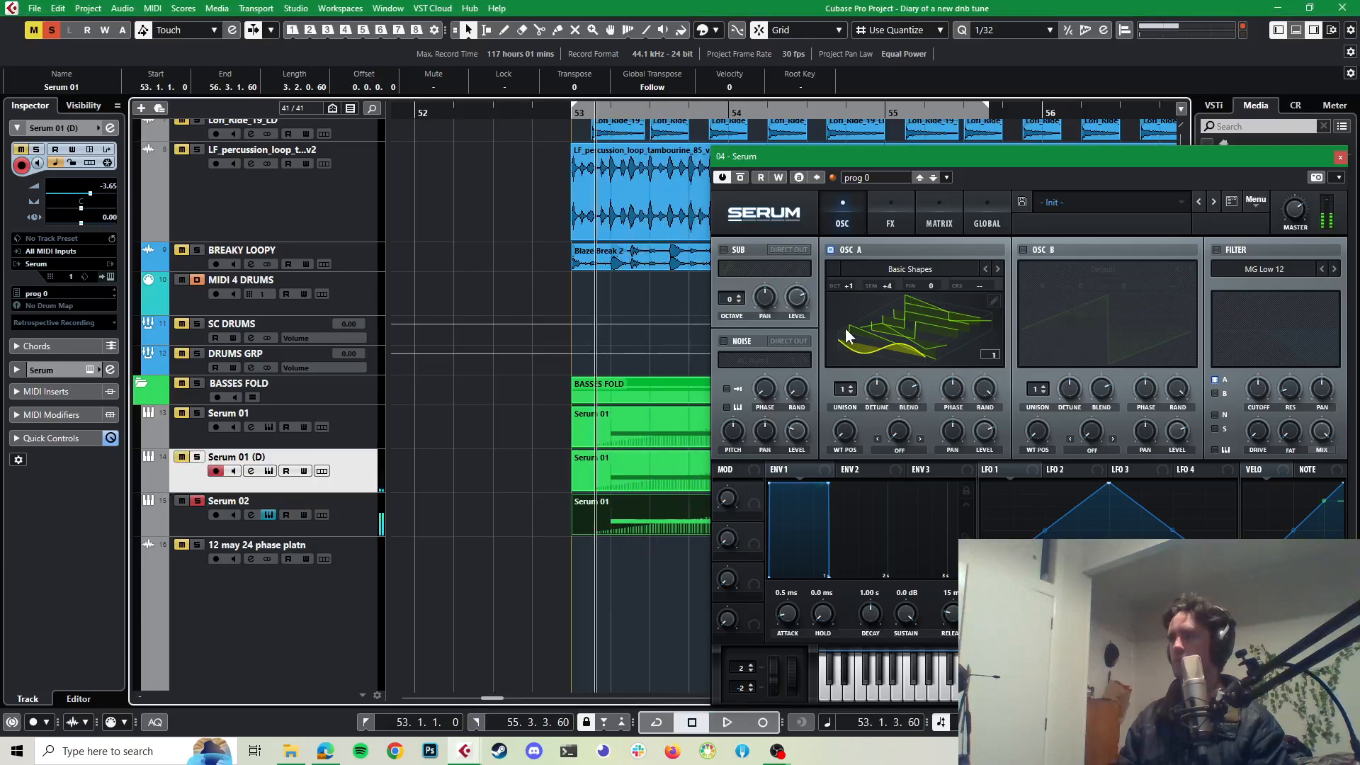
left_click_drag(853, 287, 851, 289)
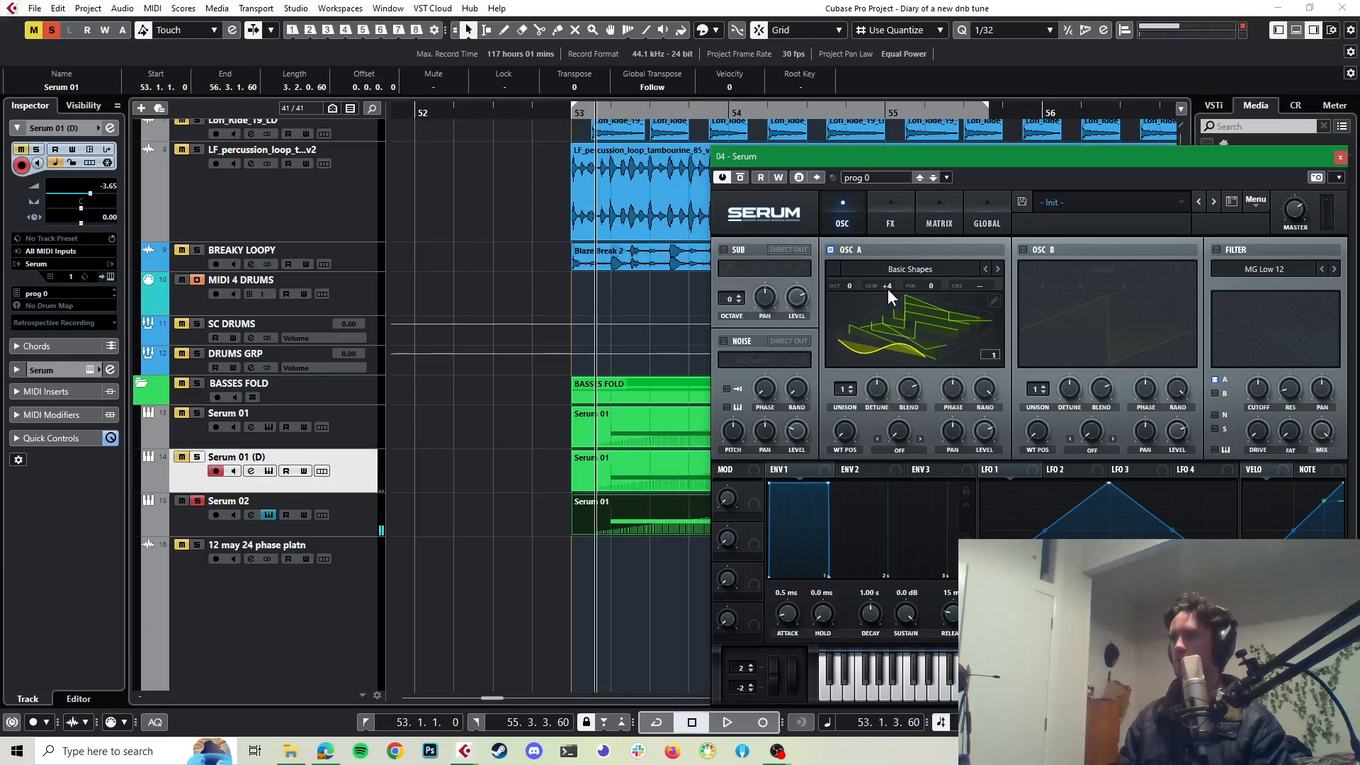
mouse_move(889, 287)
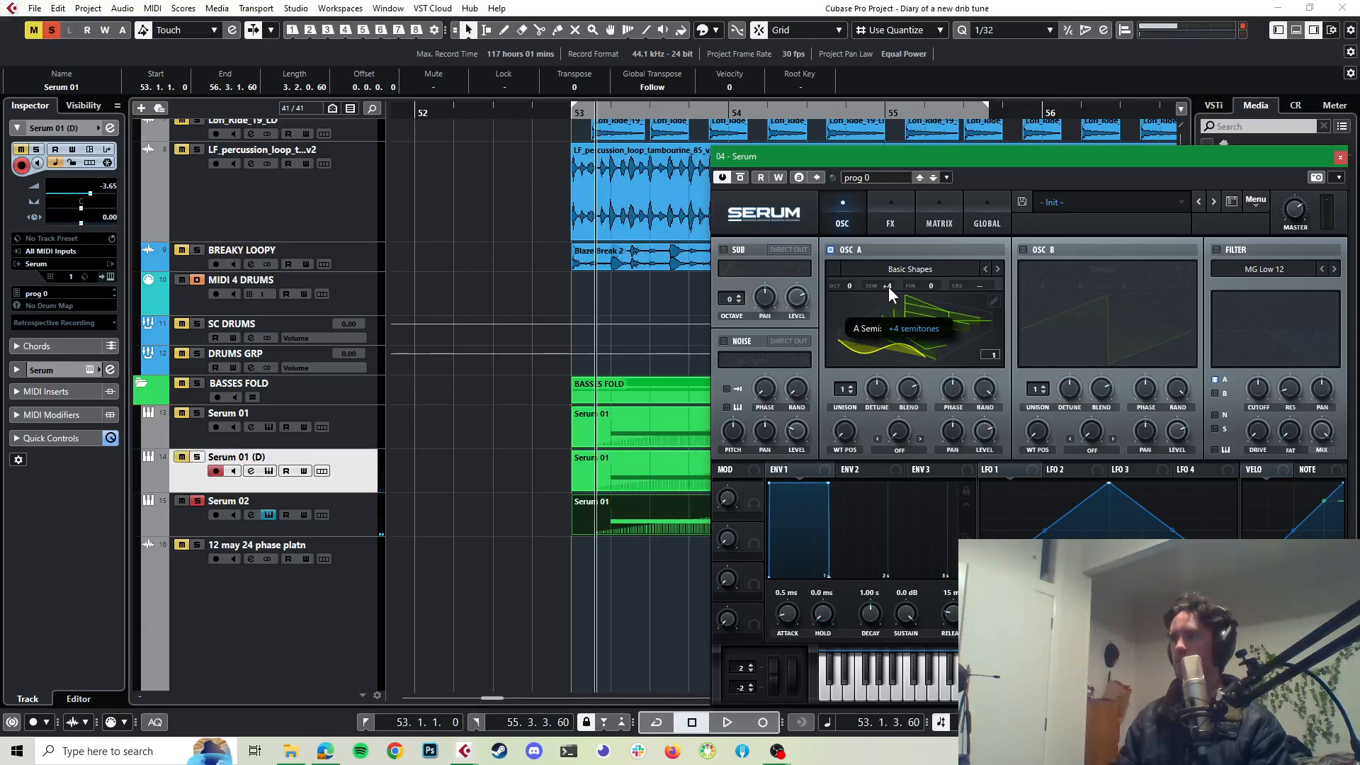
left_click_drag(885, 305, 885, 313)
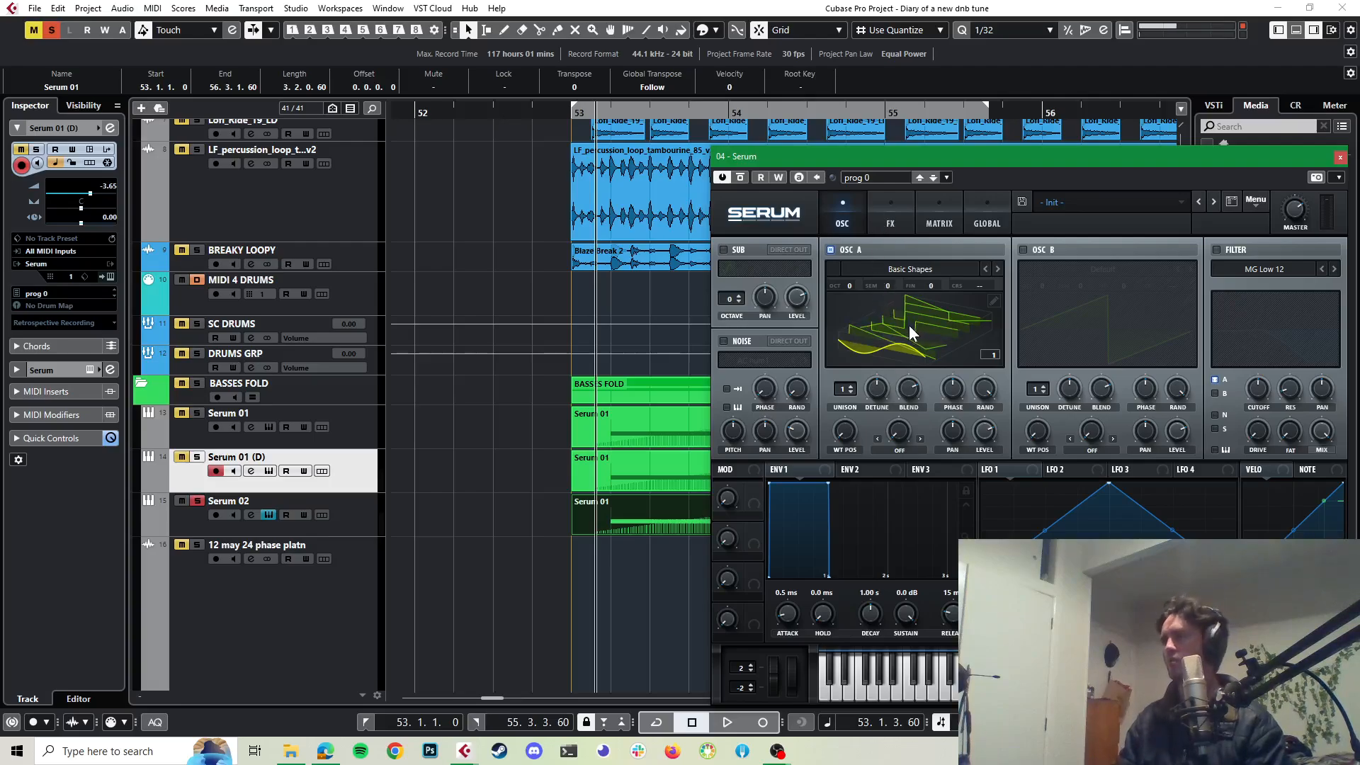
Step: Switch oscillator A's display to 2D, inspect its sine wave in the wavetable editor, and close the editor
left_click(971, 327)
left_click(993, 302)
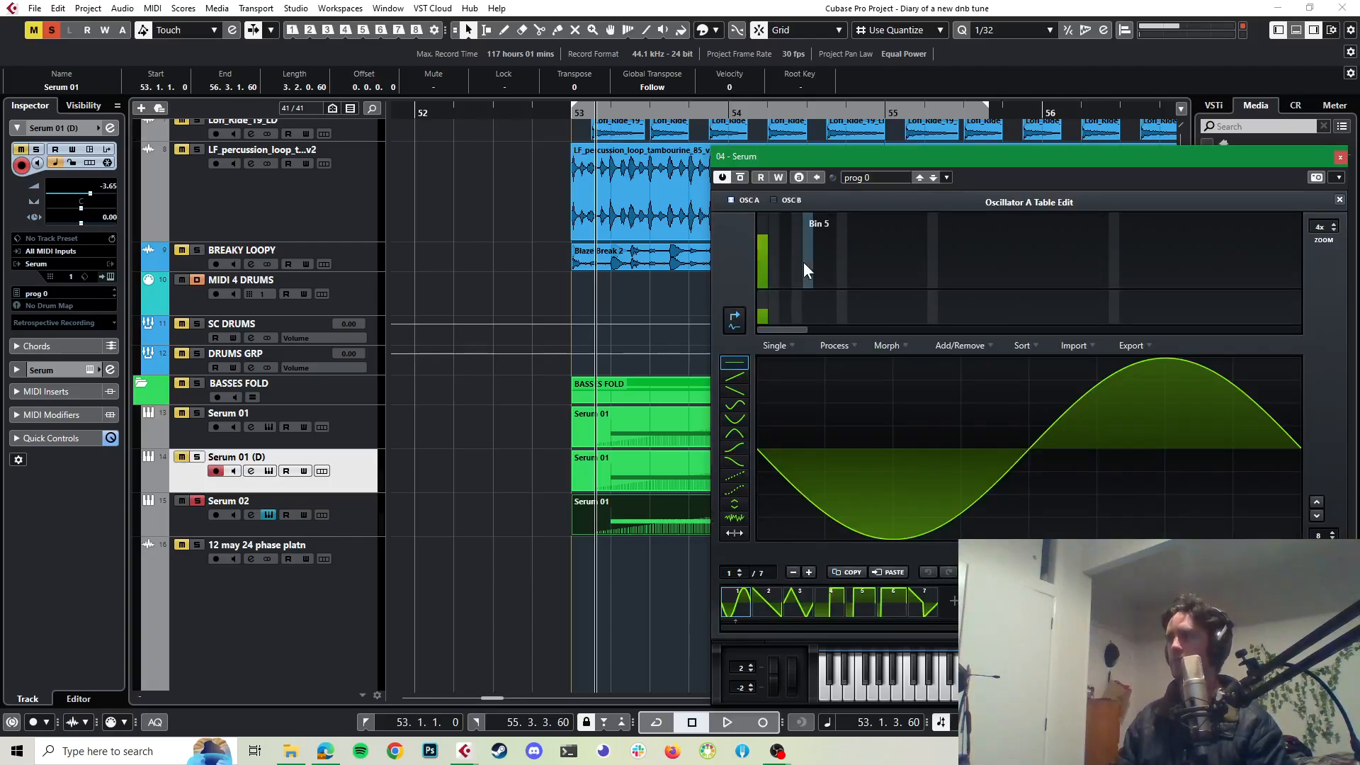
left_click(1339, 200)
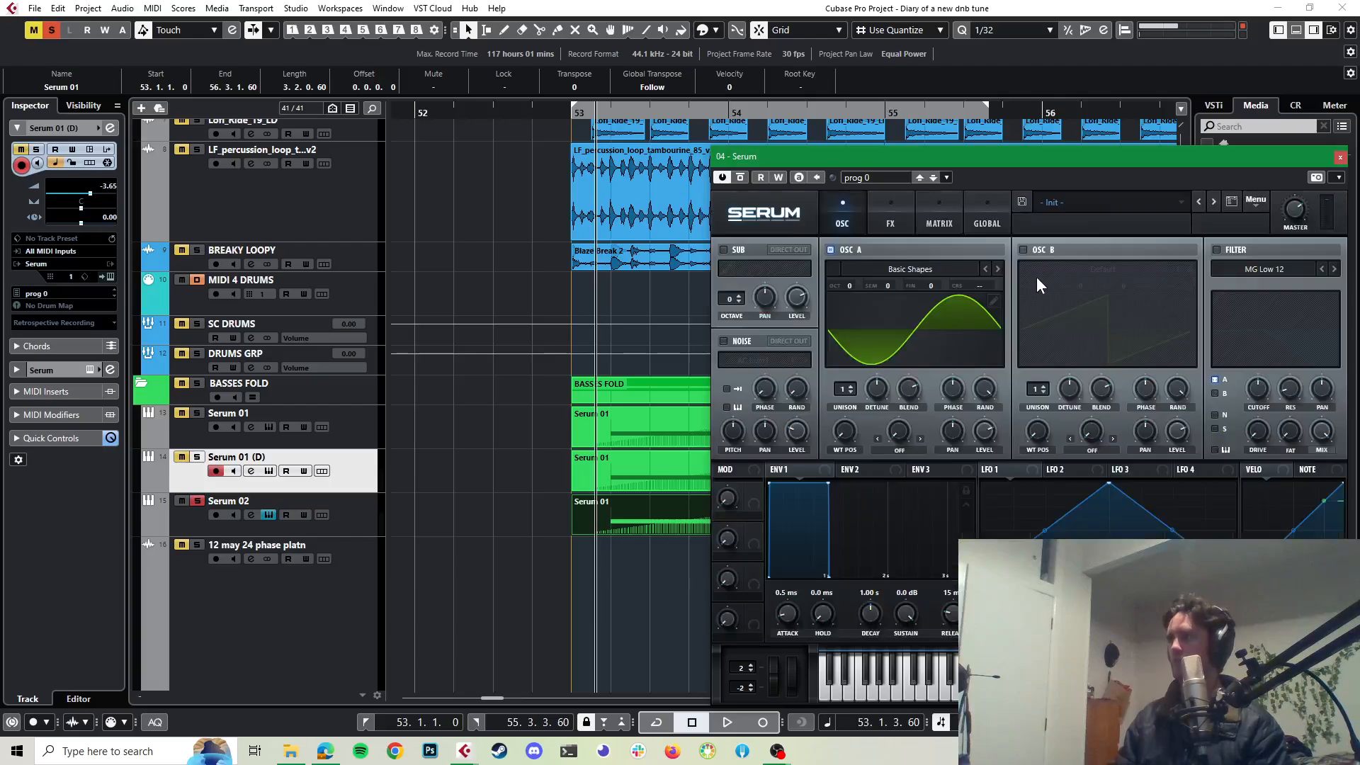
Step: Switch on oscillator B, load the Analog_BD_Sin wavetable, and turn down its random phase
left_click(1024, 251)
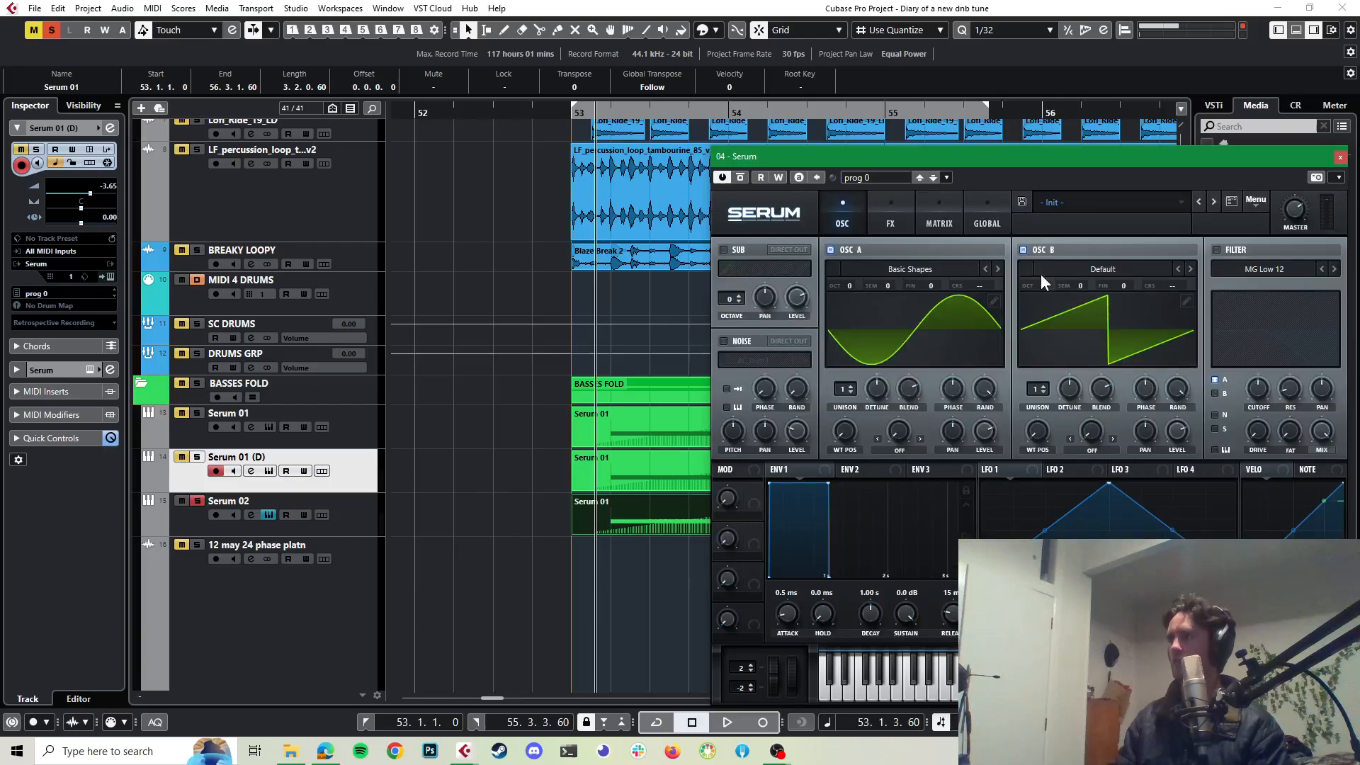
left_click(1089, 273)
mouse_move(1088, 278)
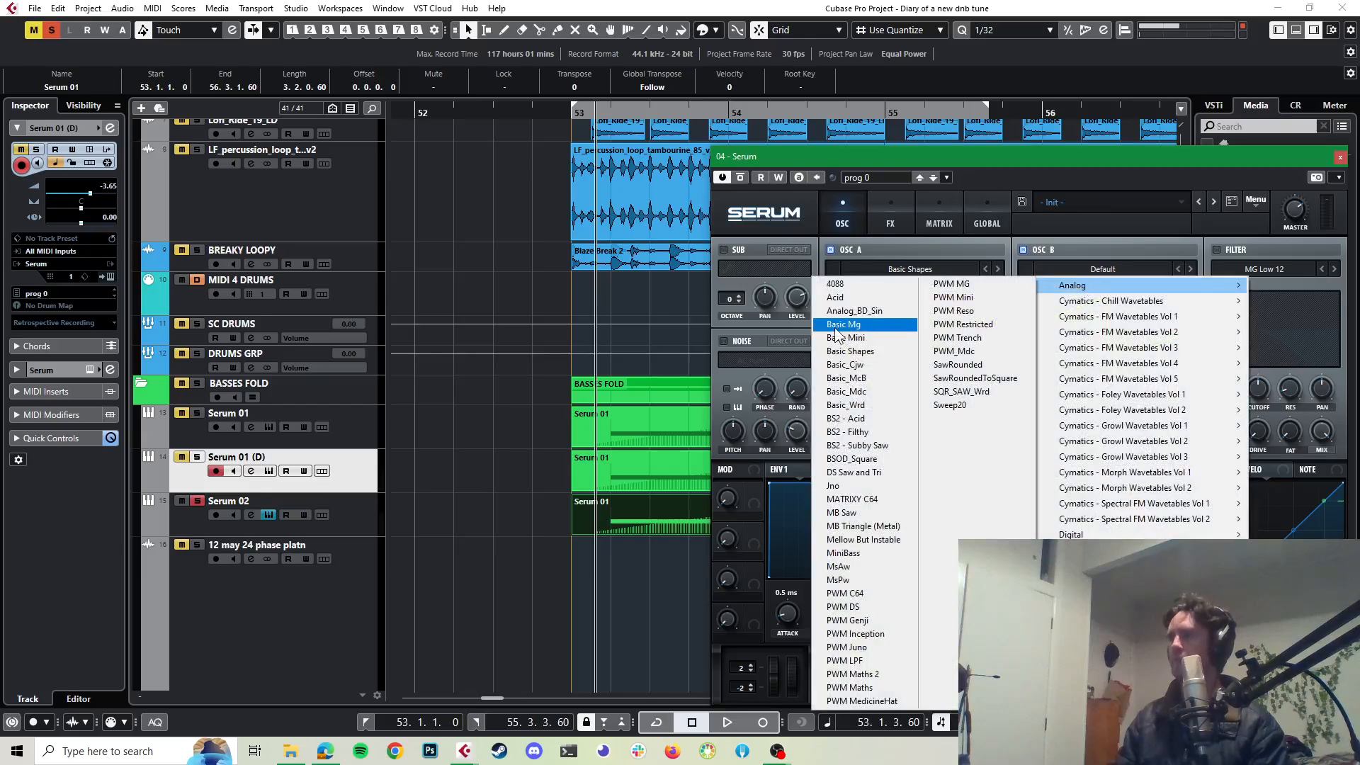
left_click(855, 310)
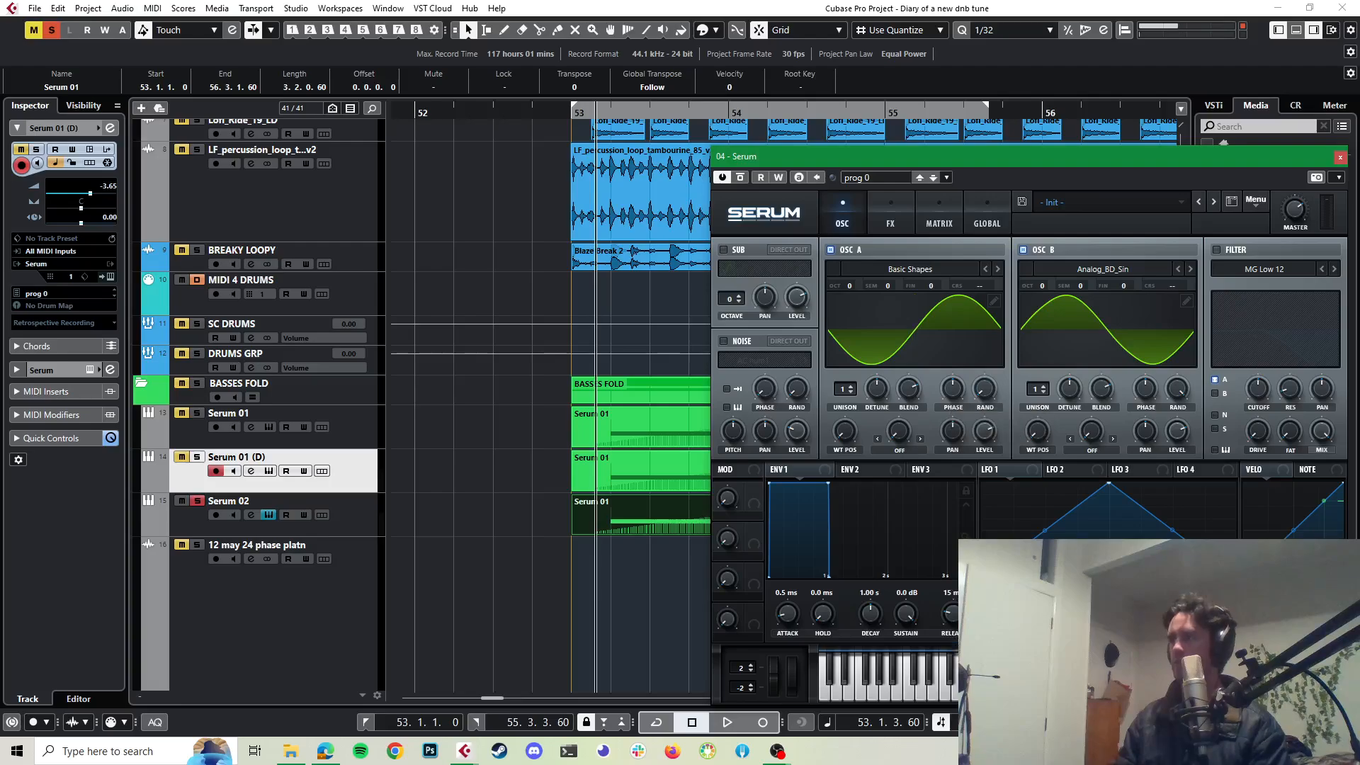
left_click_drag(1184, 389, 1177, 556)
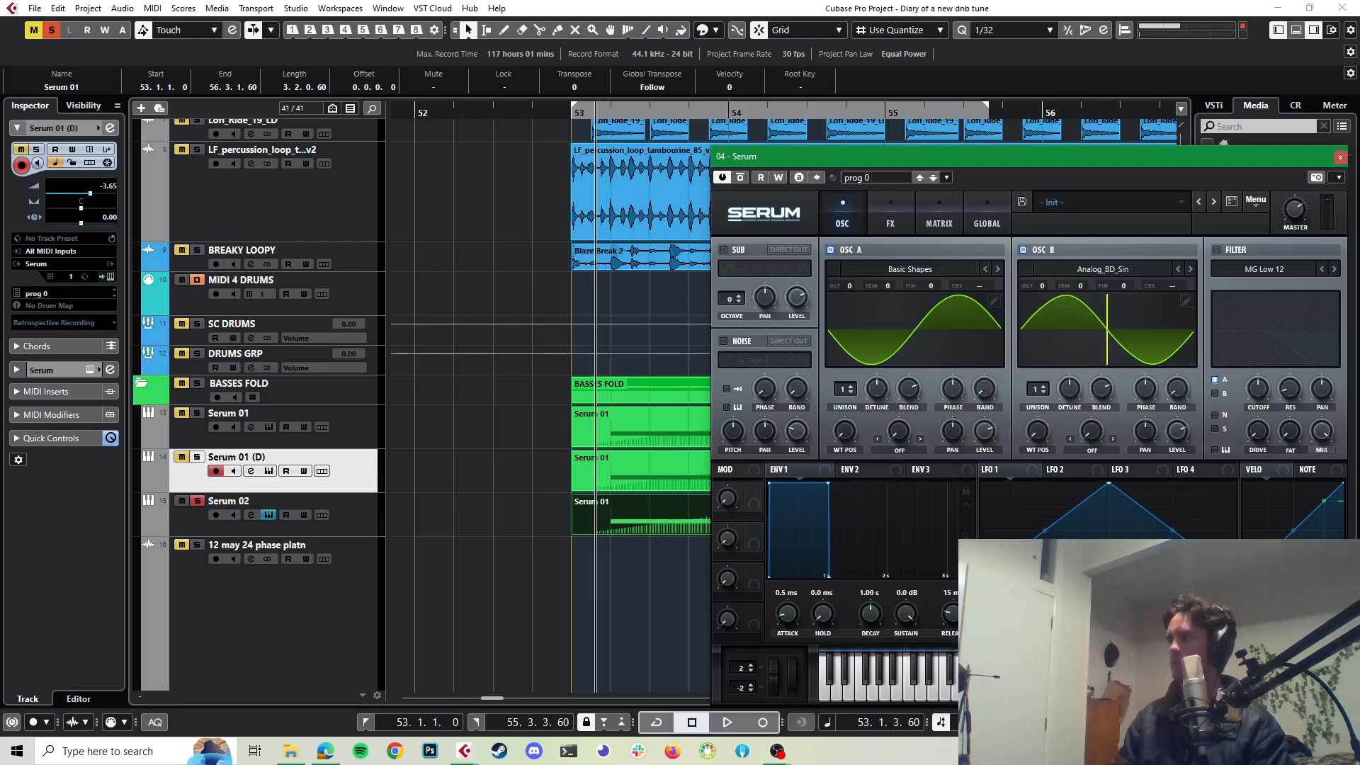
Step: Load the Basic Shapes wavetable into oscillator B and set its semitone offset to +3
left_click(1098, 273)
mouse_move(1094, 285)
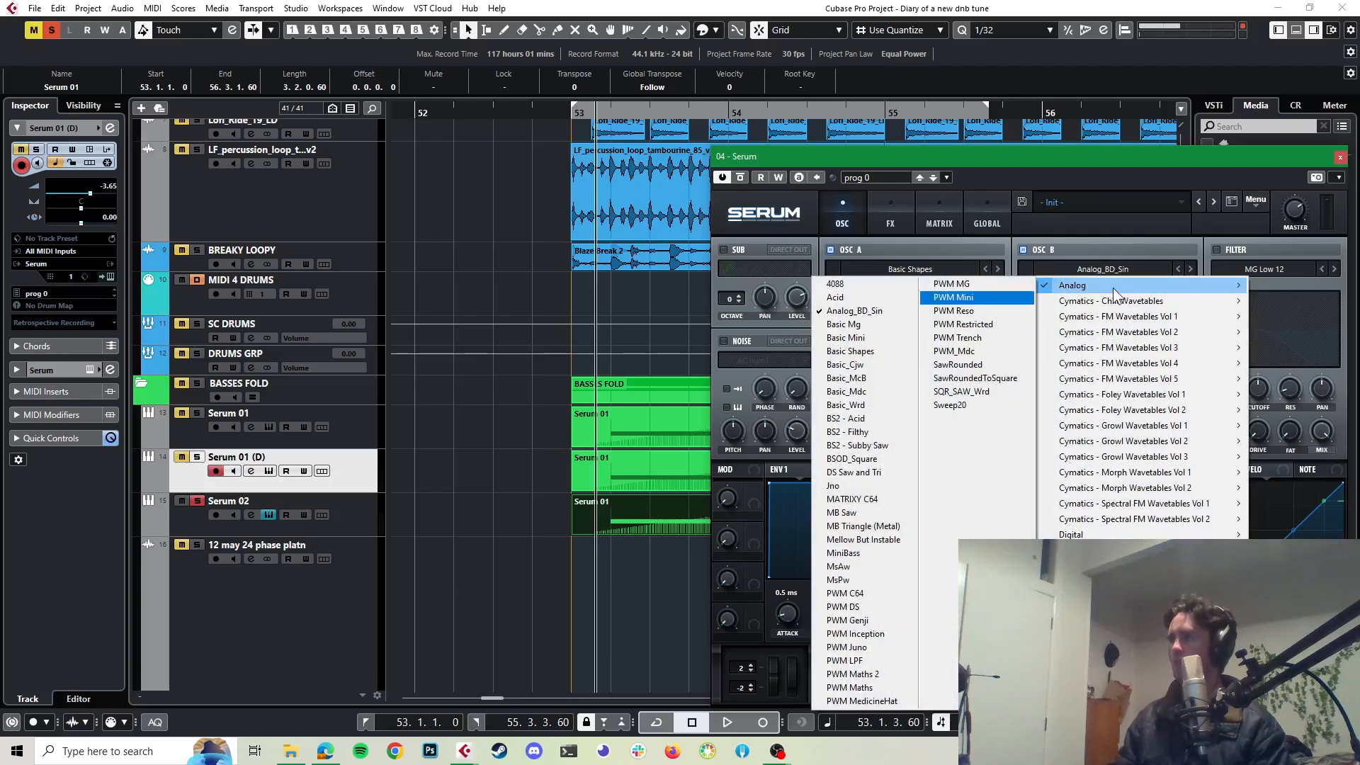
left_click(873, 338)
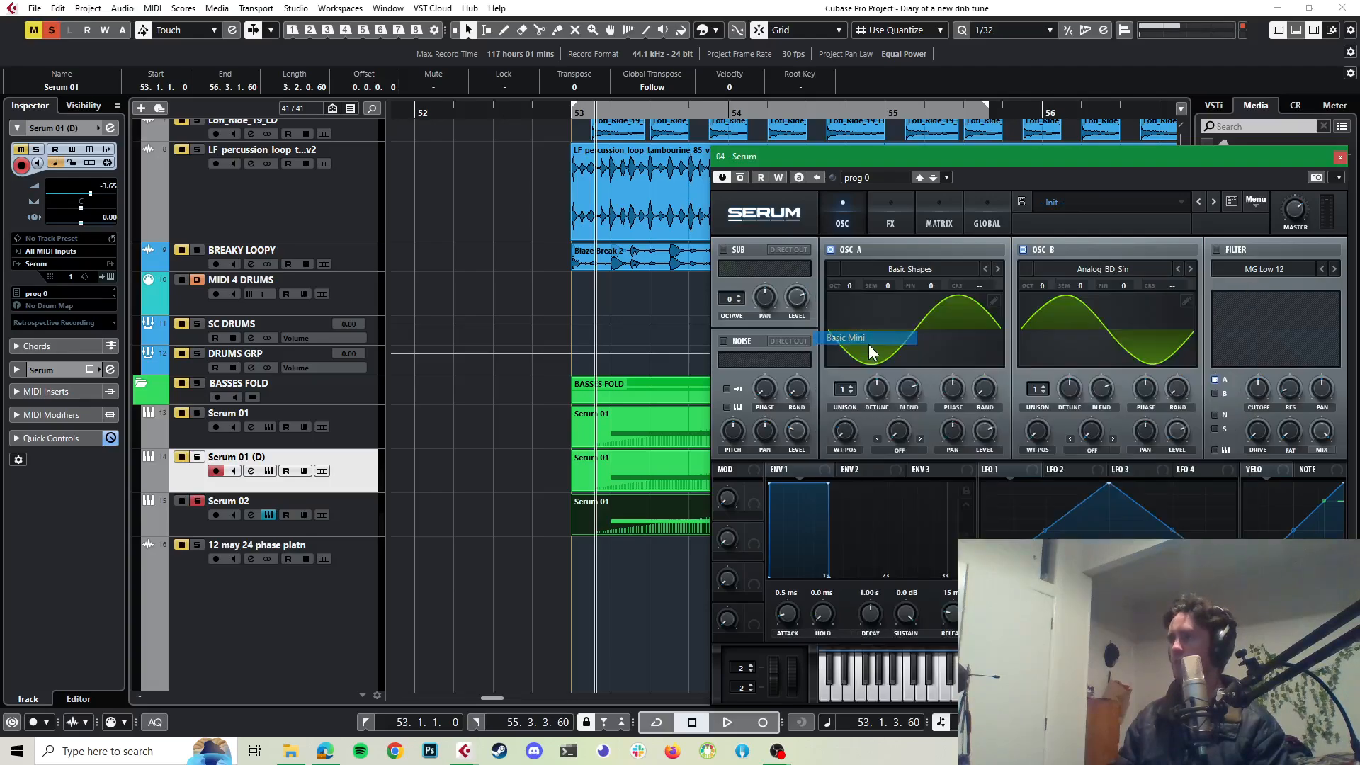
left_click(1191, 269)
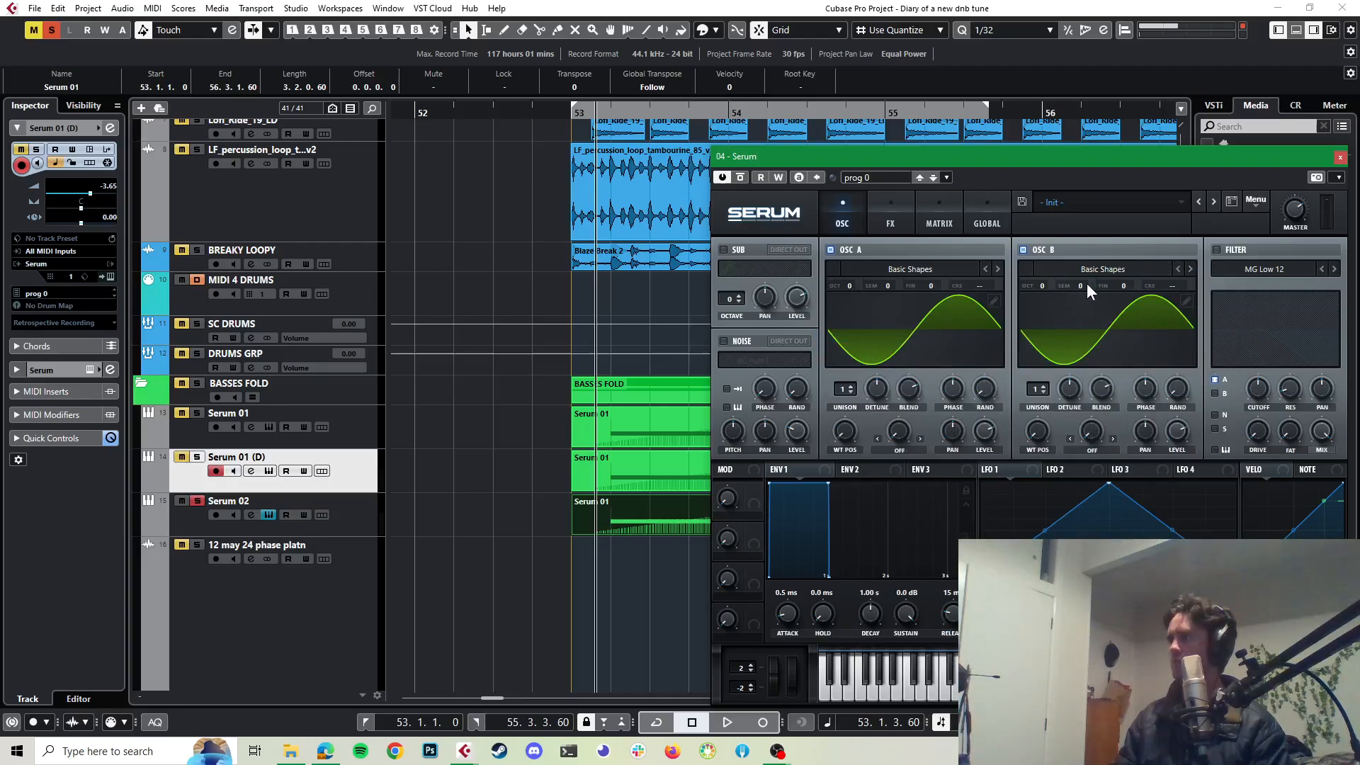
left_click_drag(1087, 282, 1086, 273)
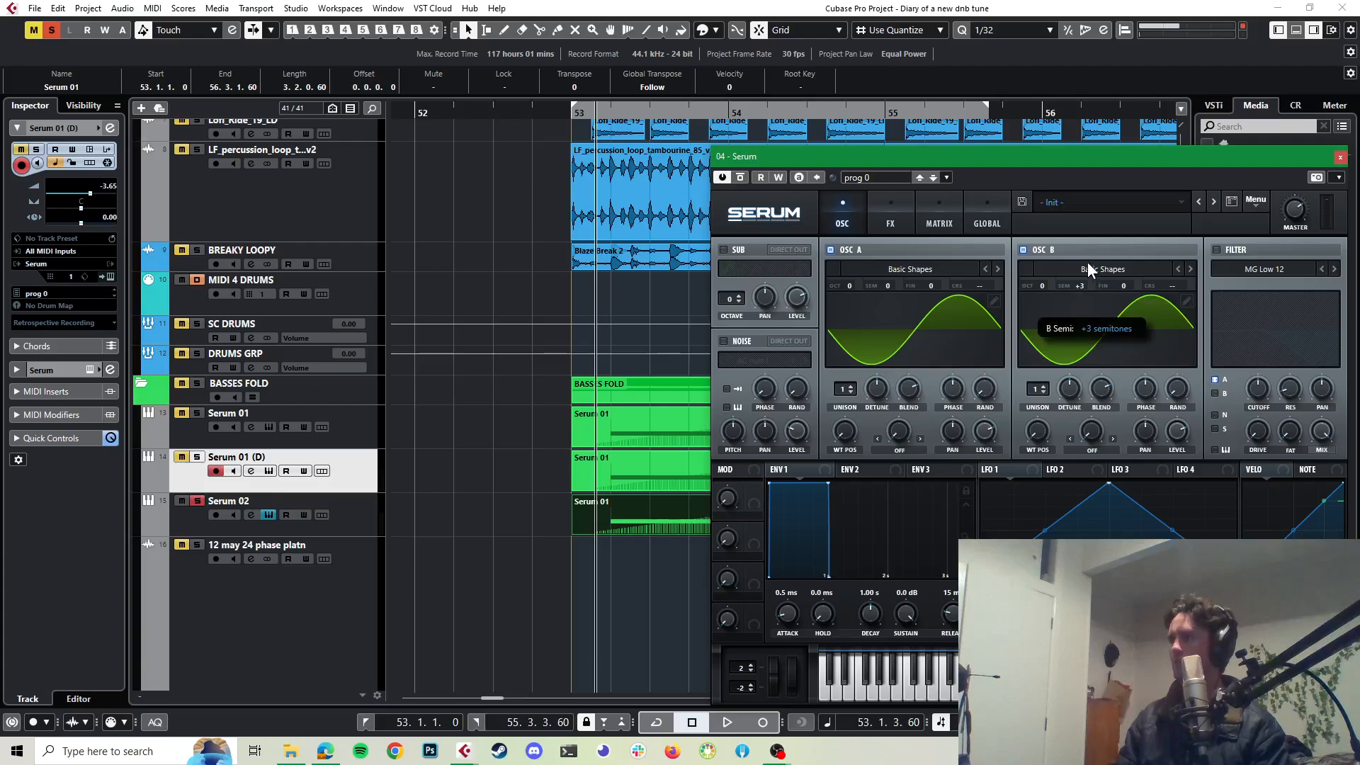
Step: Set oscillator B's octave to +1 and its semitone offset to +4, and audition the stacked sine waves
left_click_drag(1089, 260, 1046, 270)
key("space")
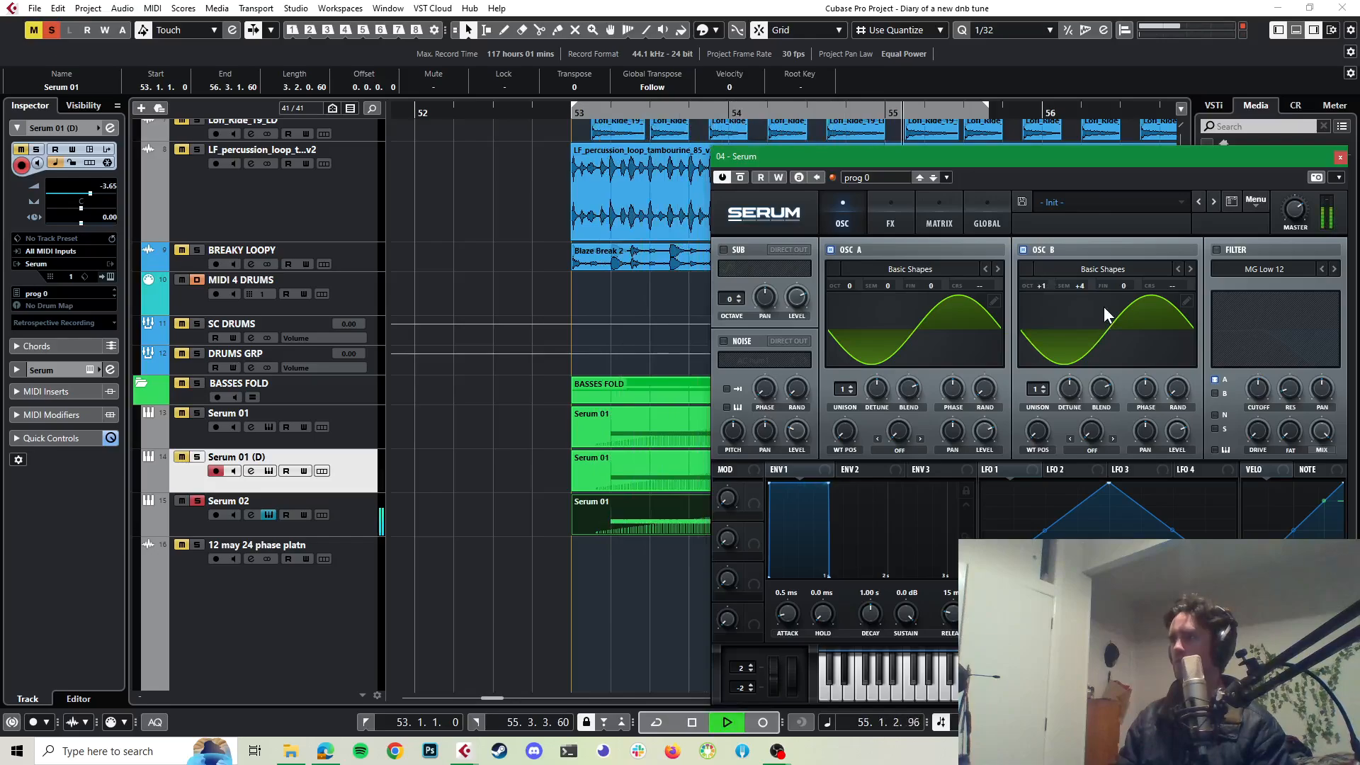
key("space")
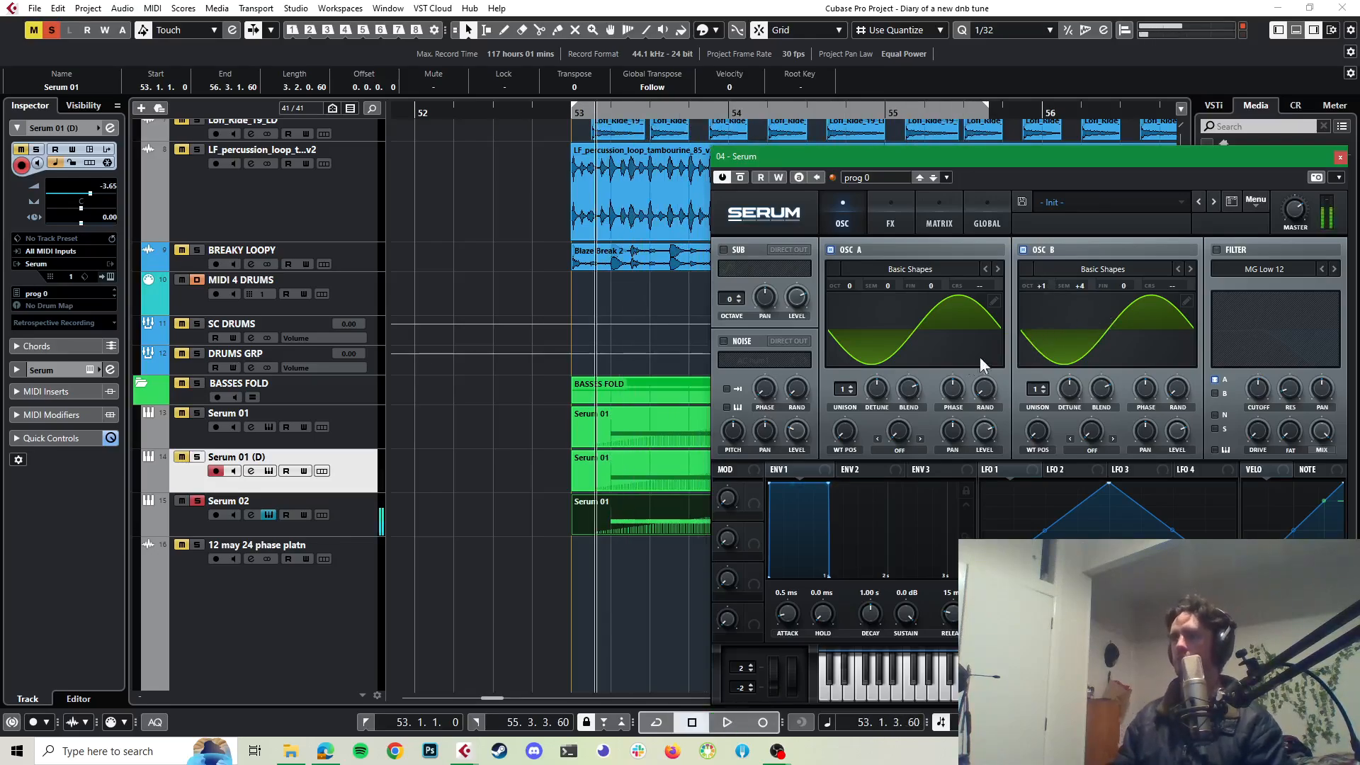
Step: Load MSaturator into the first insert slot of the Serum 02 track
left_click(331, 497)
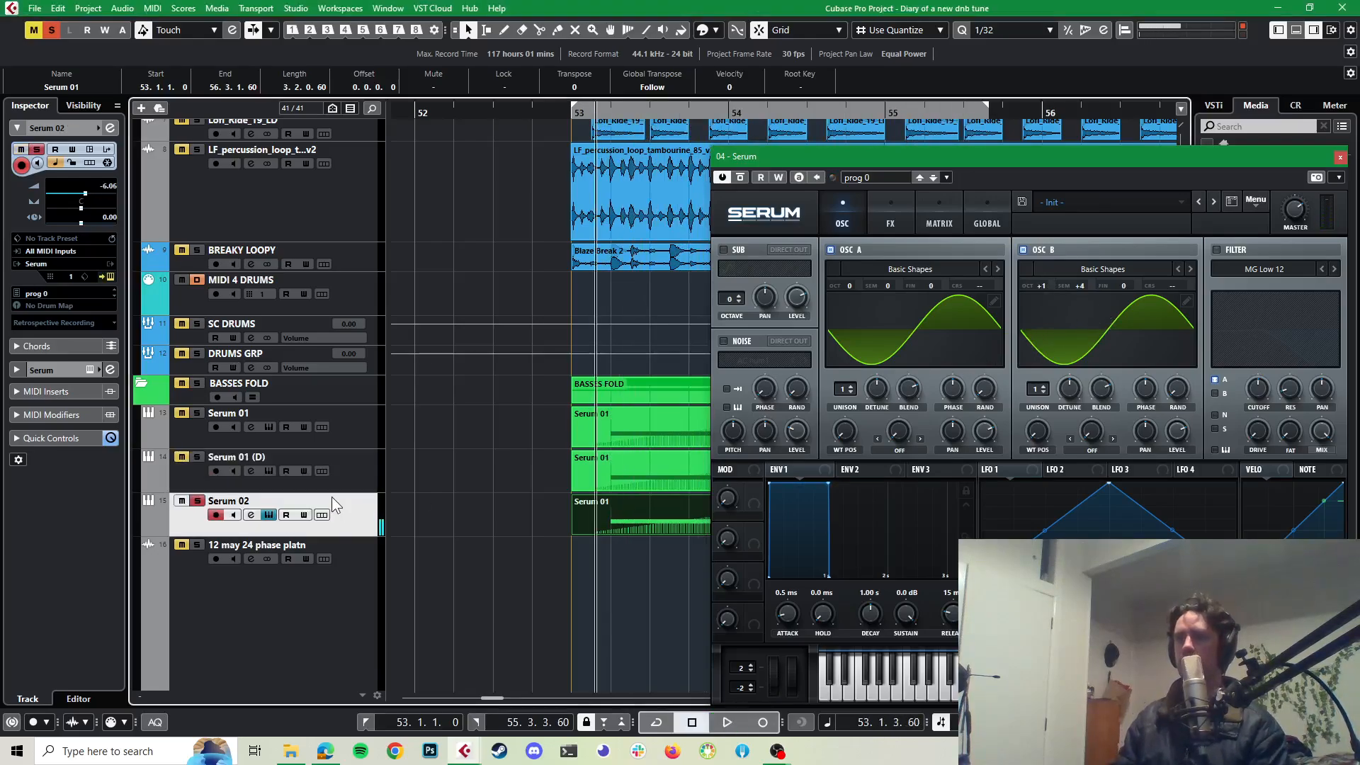
left_click(111, 128)
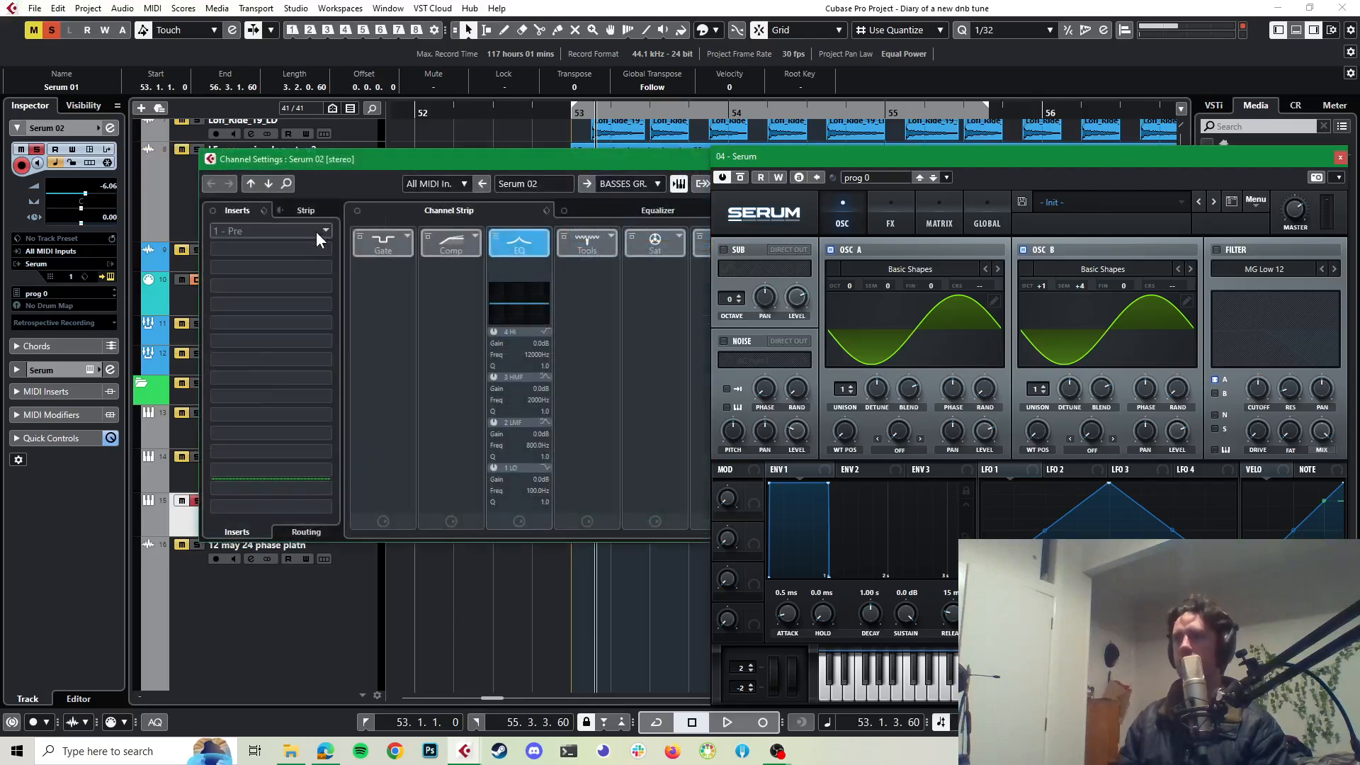
left_click(325, 227)
type("msa")
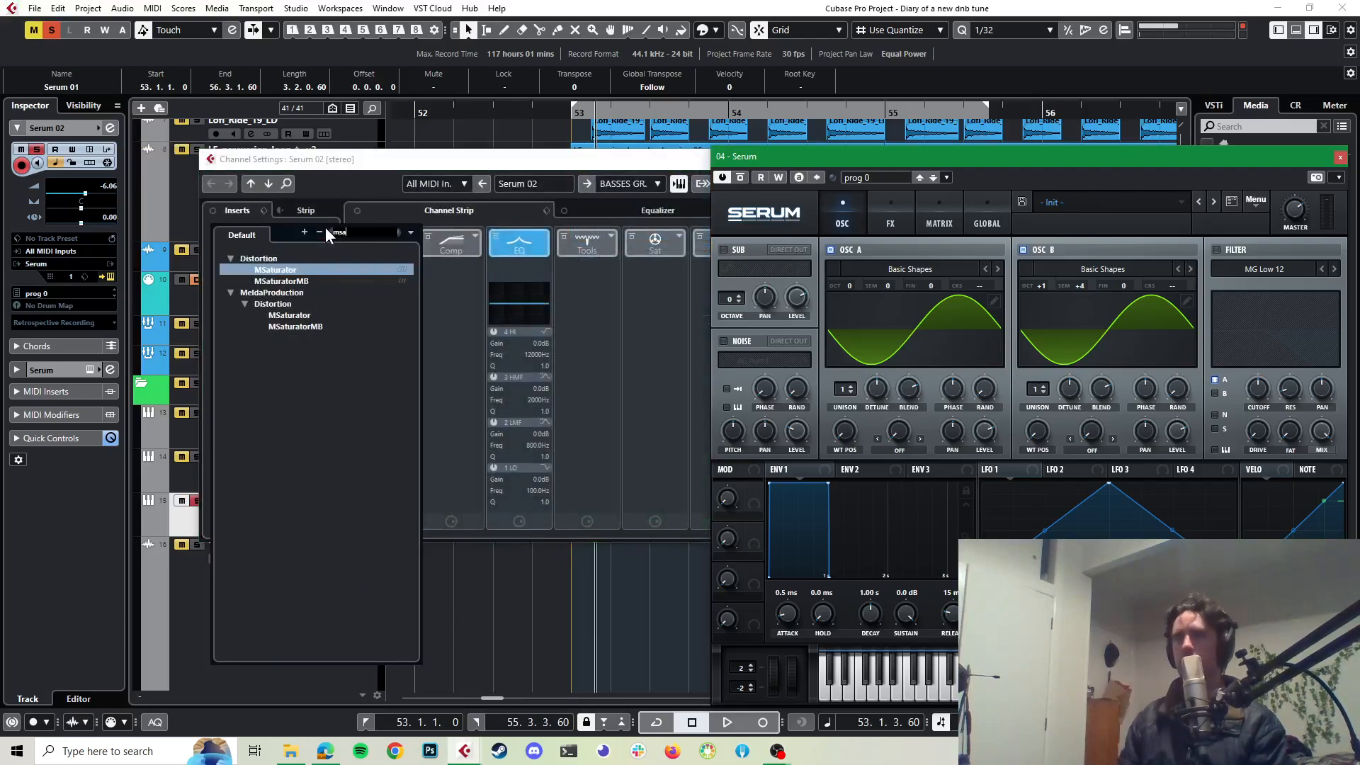
key("Escape")
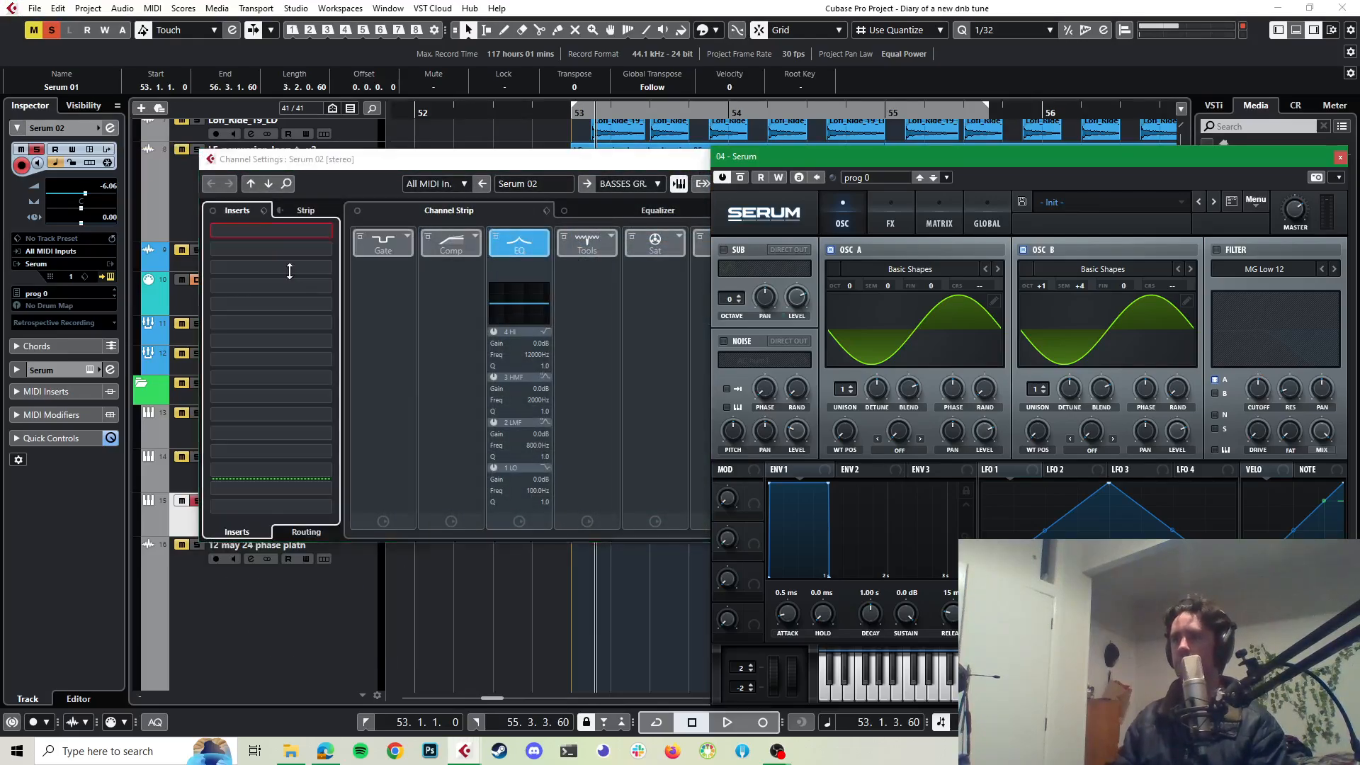
left_click_drag(478, 323, 537, 176)
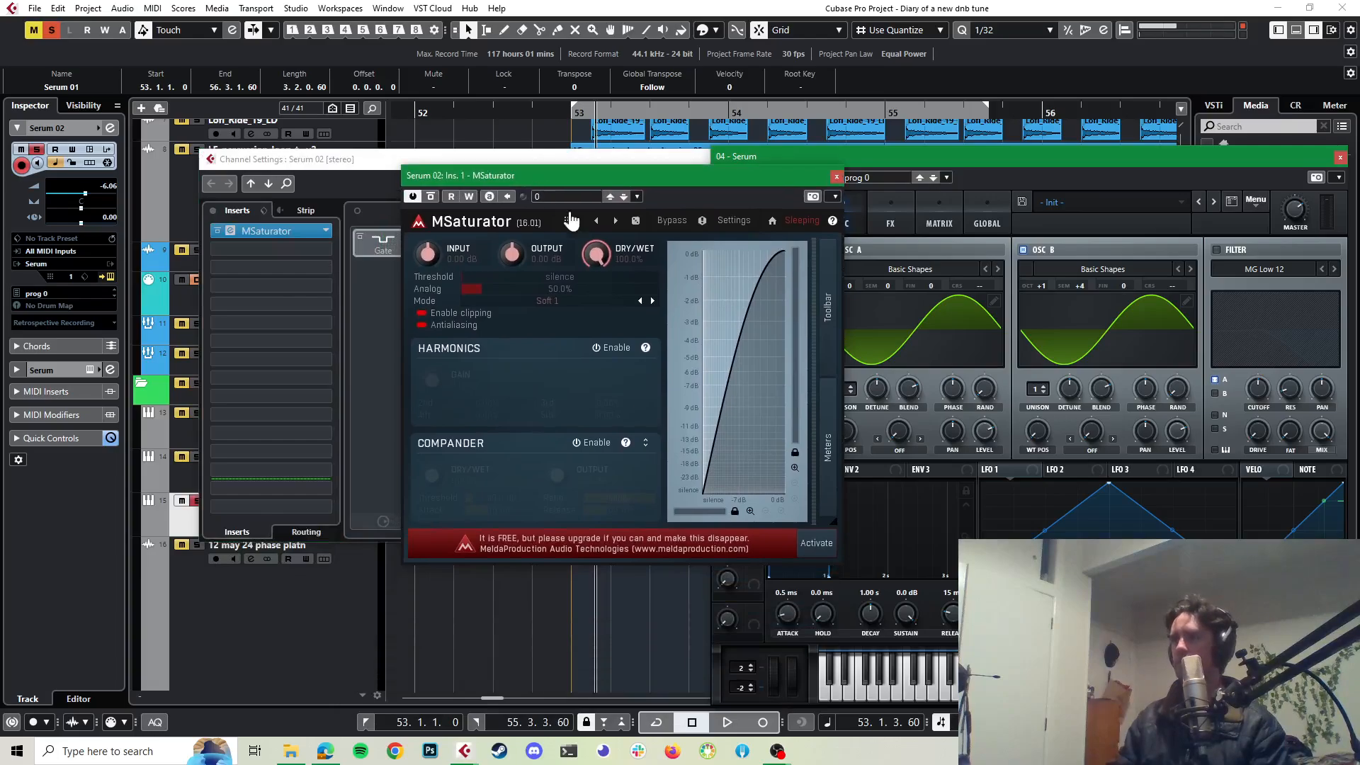
Step: Enable MSaturator's harmonics during playback and set the 2nd to -28.0%, 3rd to -37.8%, 4th to 24.0% and 5th to 34.4%
left_click(601, 348)
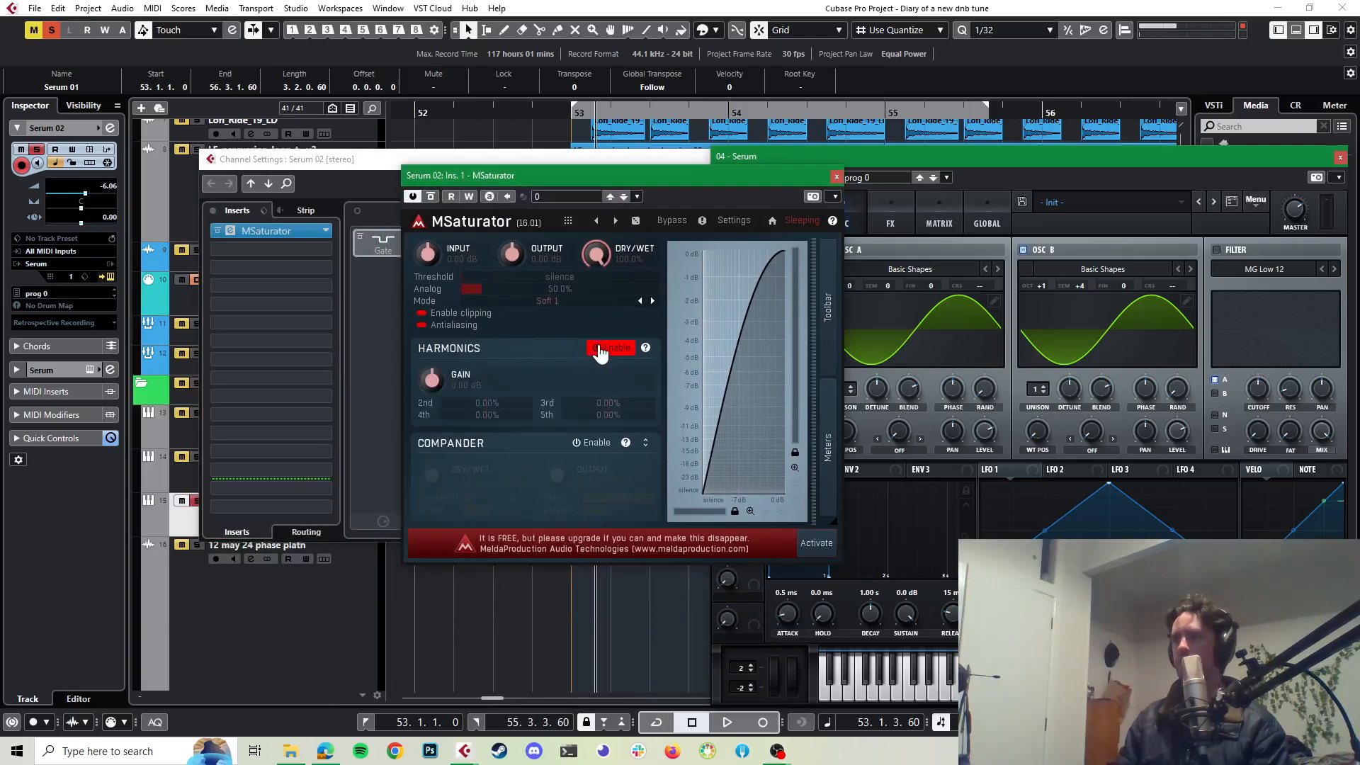
key("space")
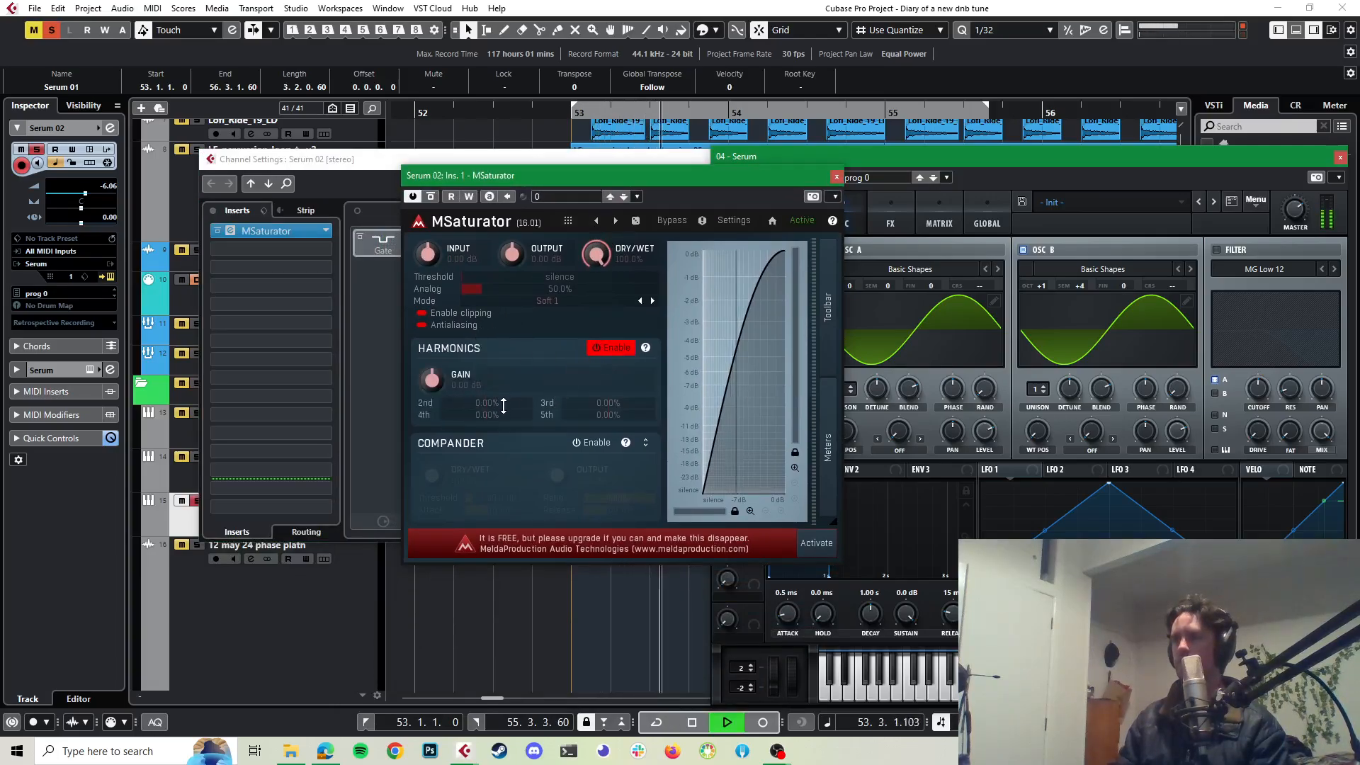
mouse_move(504, 402)
left_mouse_down()
mouse_move(505, 364)
mouse_move(504, 433)
mouse_move(504, 418)
left_mouse_up()
mouse_move(621, 401)
left_mouse_down()
mouse_move(622, 374)
mouse_move(621, 436)
mouse_move(626, 397)
left_mouse_up()
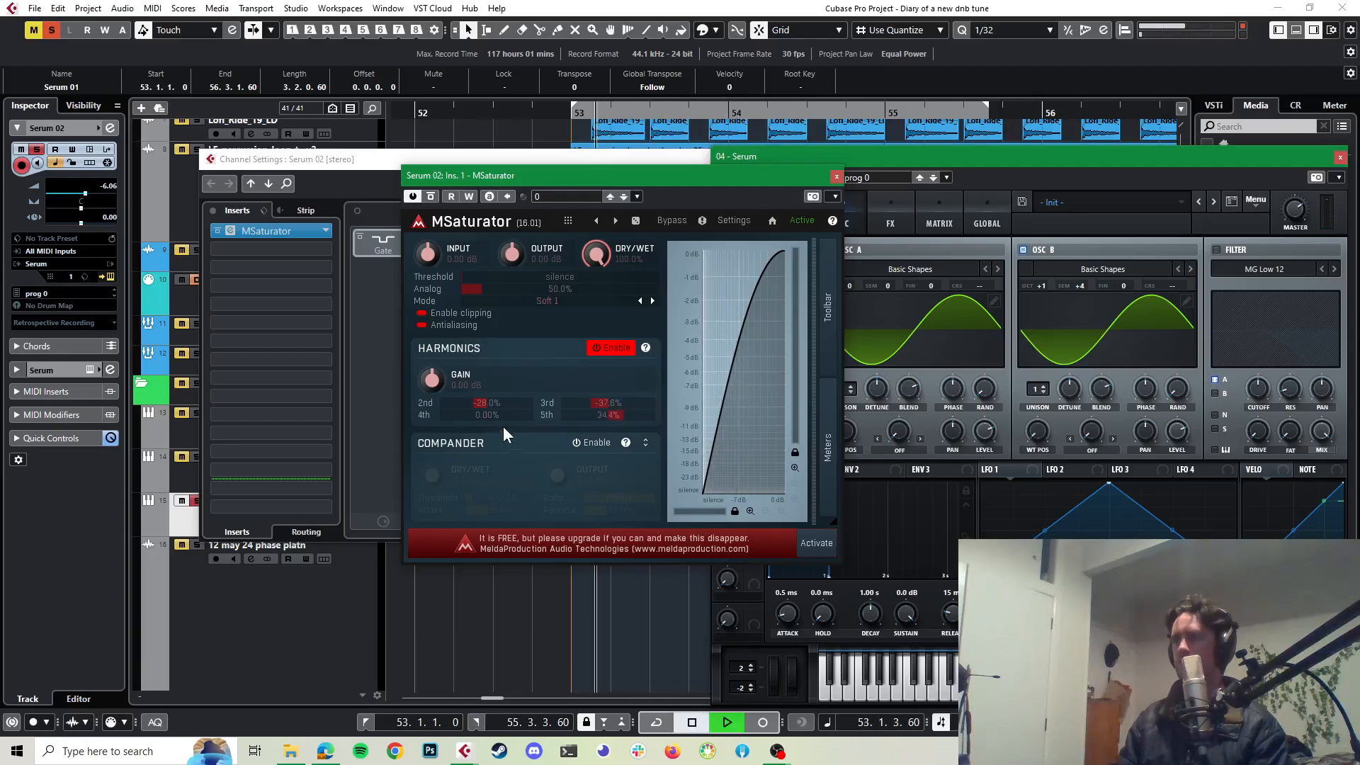
mouse_move(501, 416)
left_mouse_down()
mouse_move(502, 442)
mouse_move(502, 404)
left_mouse_up()
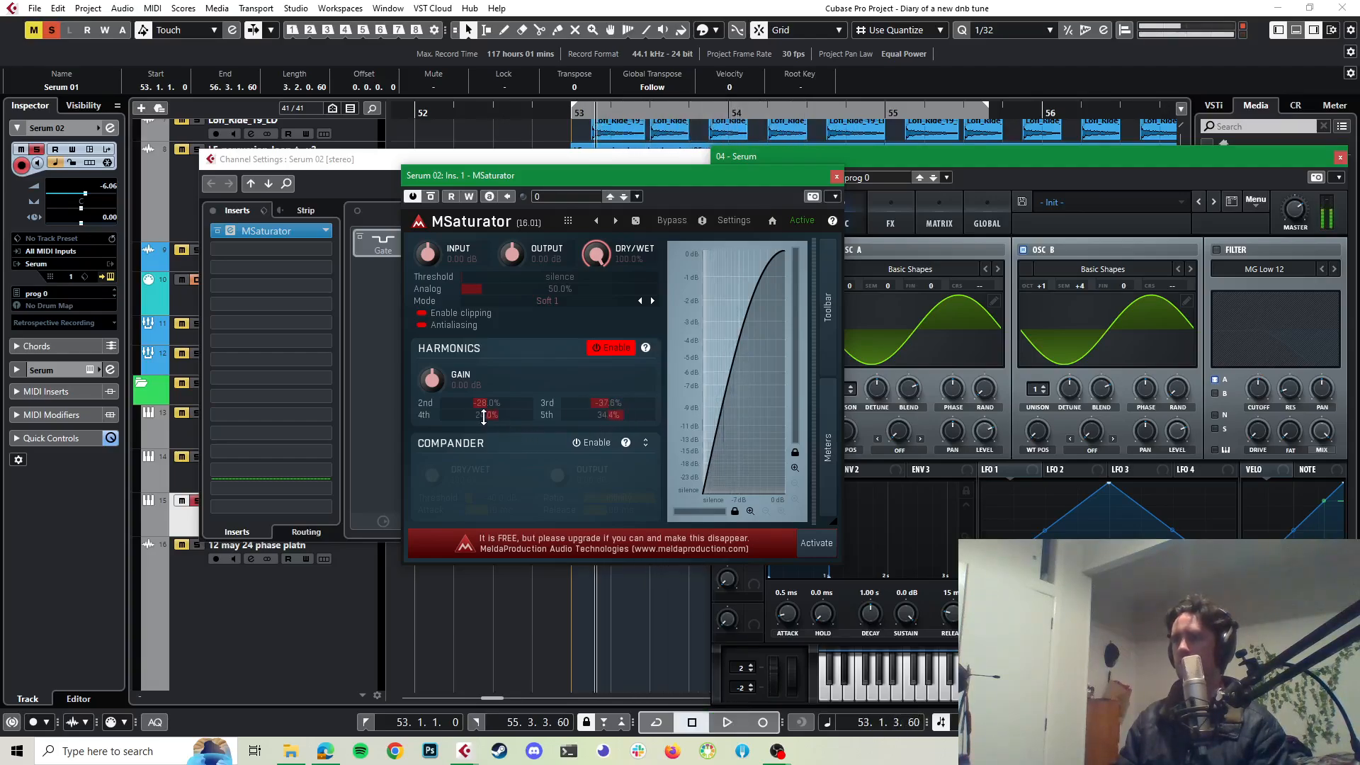
key("space")
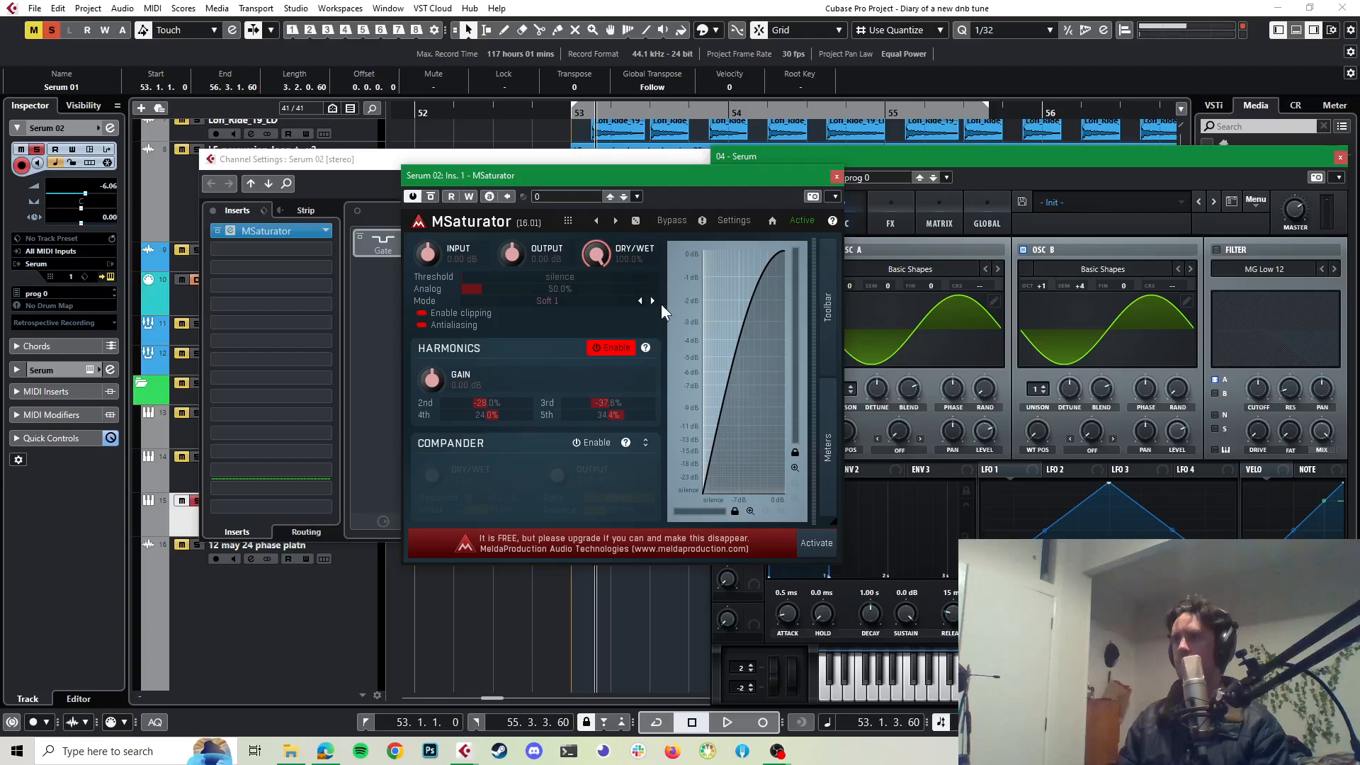
Step: Switch MSaturator's mode to Soft 3, audition the bass, and close the plugin window
left_click(652, 301)
key("space")
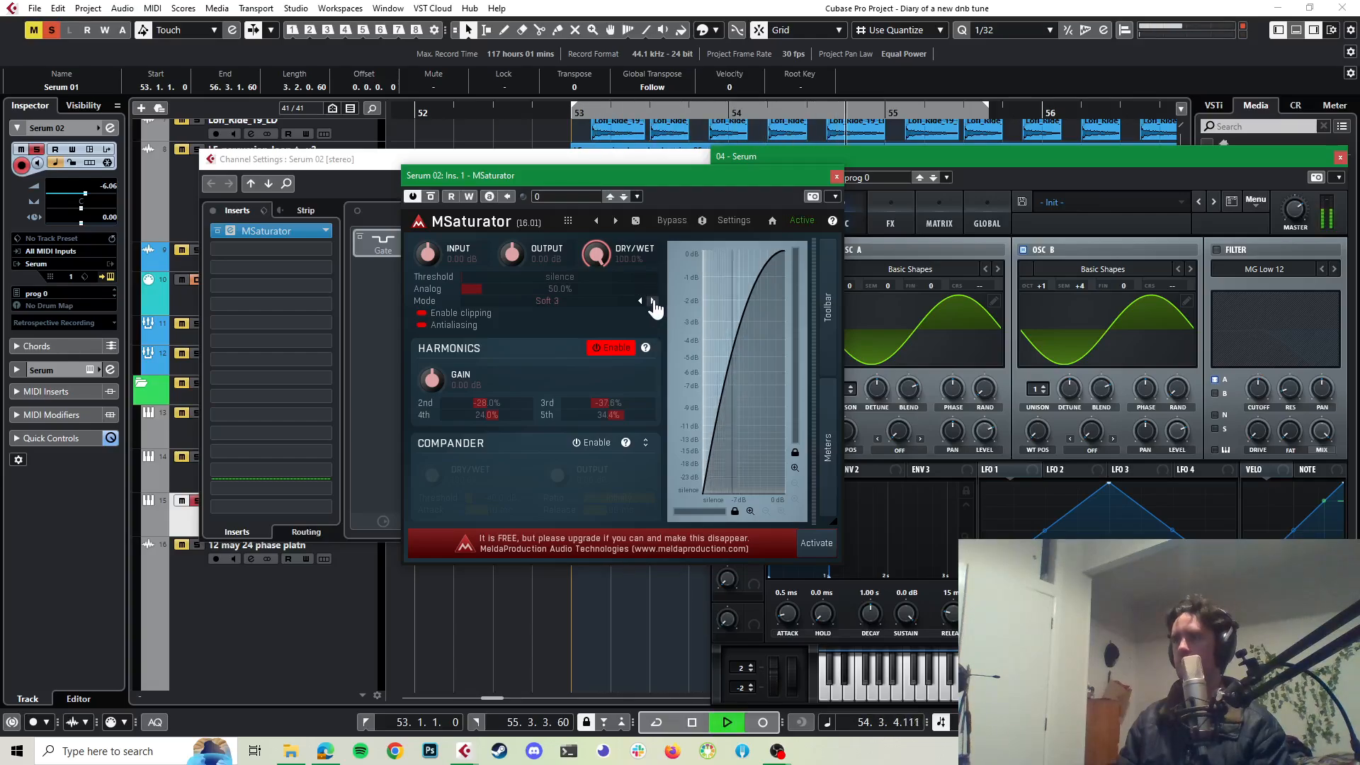
key("space")
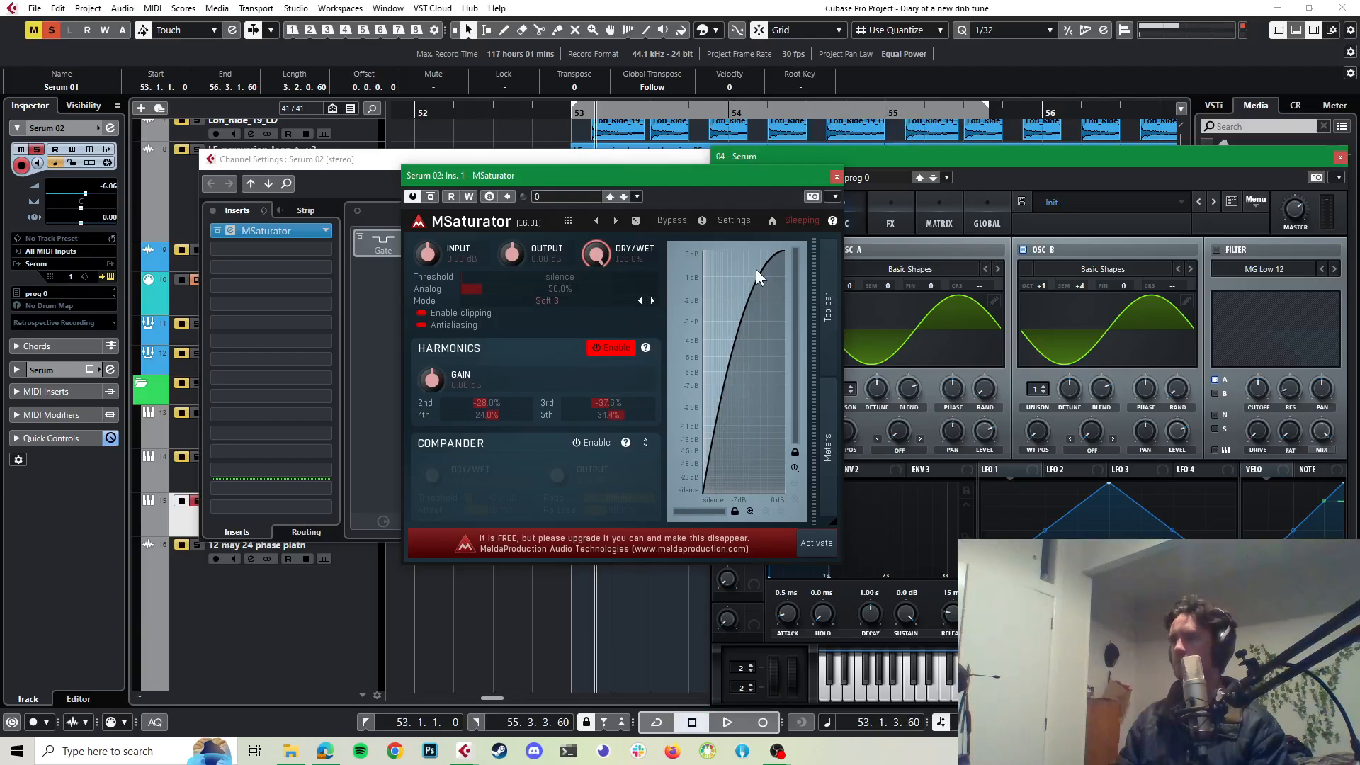
left_click(836, 175)
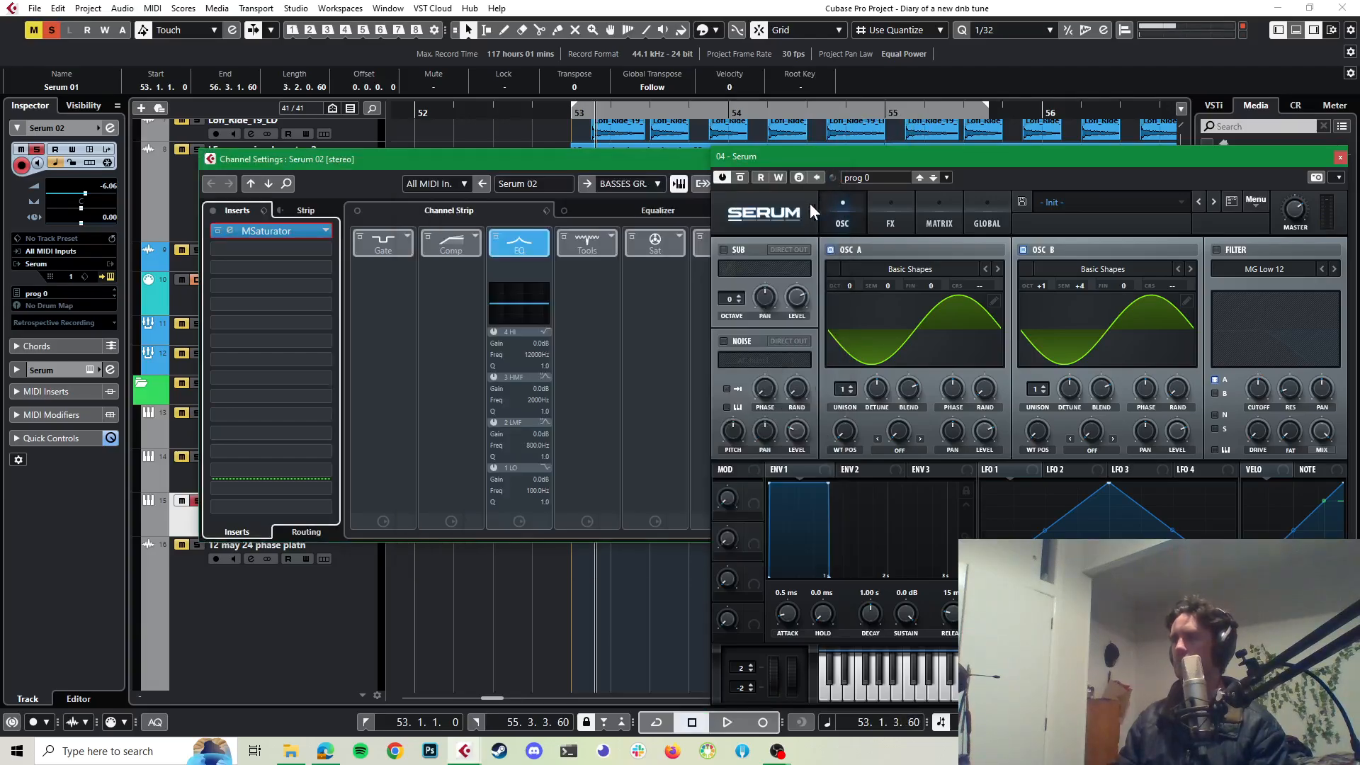
Step: Move Serum 02's channel settings window aside and briefly solo Serum 01 (D) to compare it with Serum 02
left_click_drag(436, 157, 732, 129)
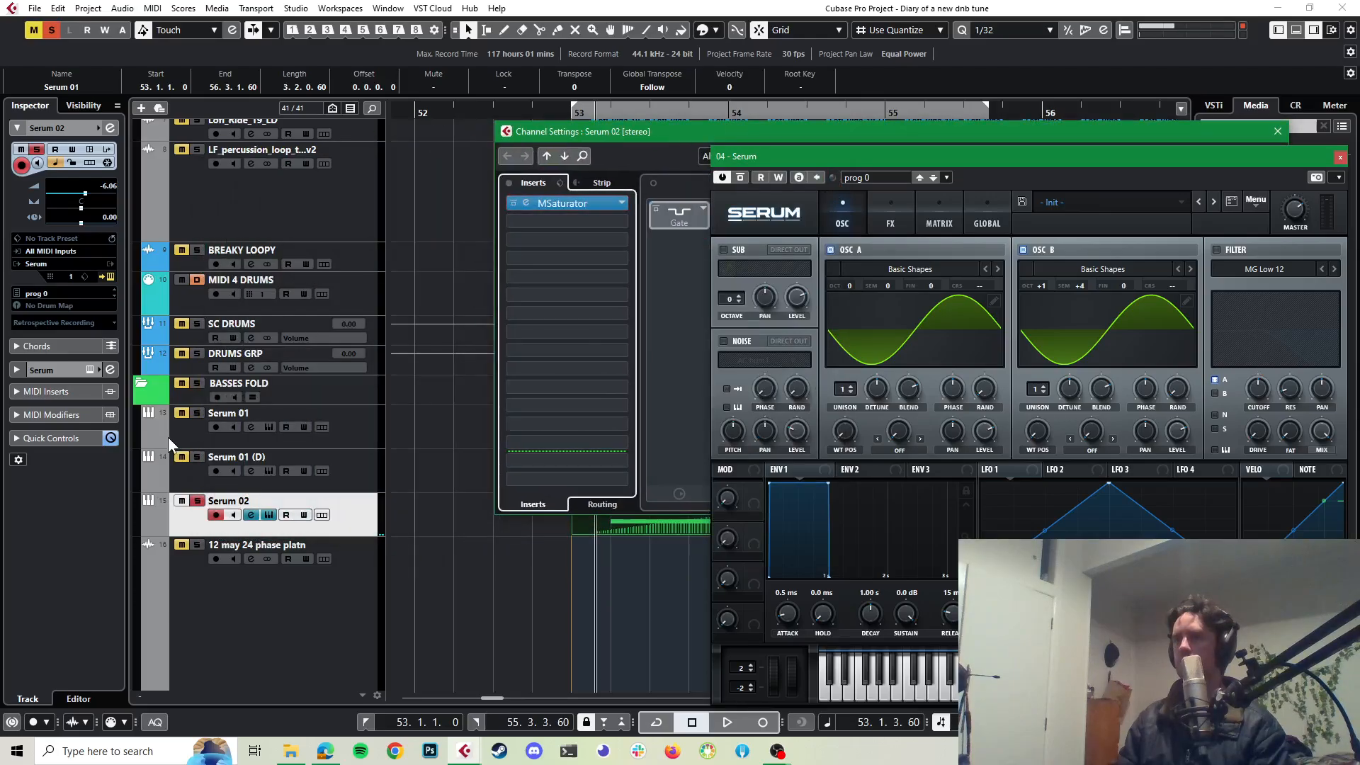
left_click(198, 457)
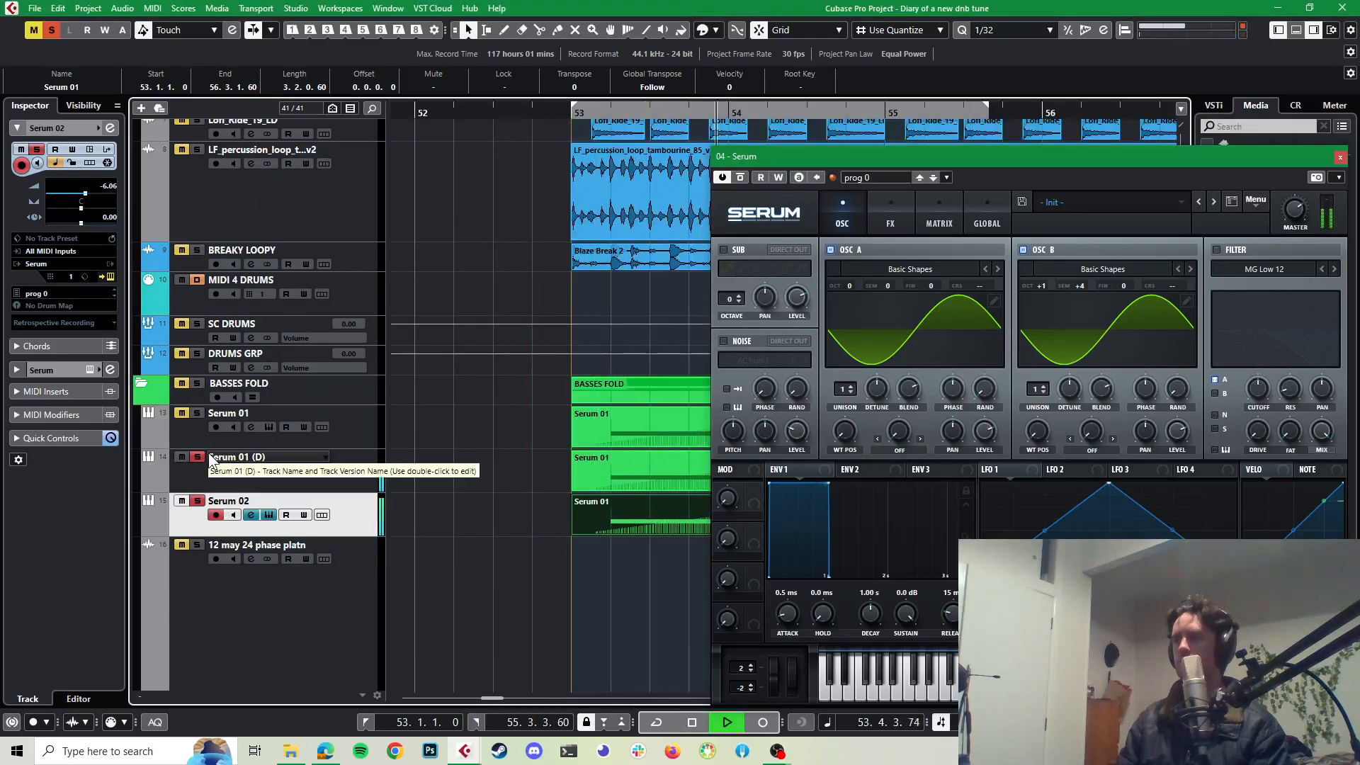
left_click(200, 457)
key("space")
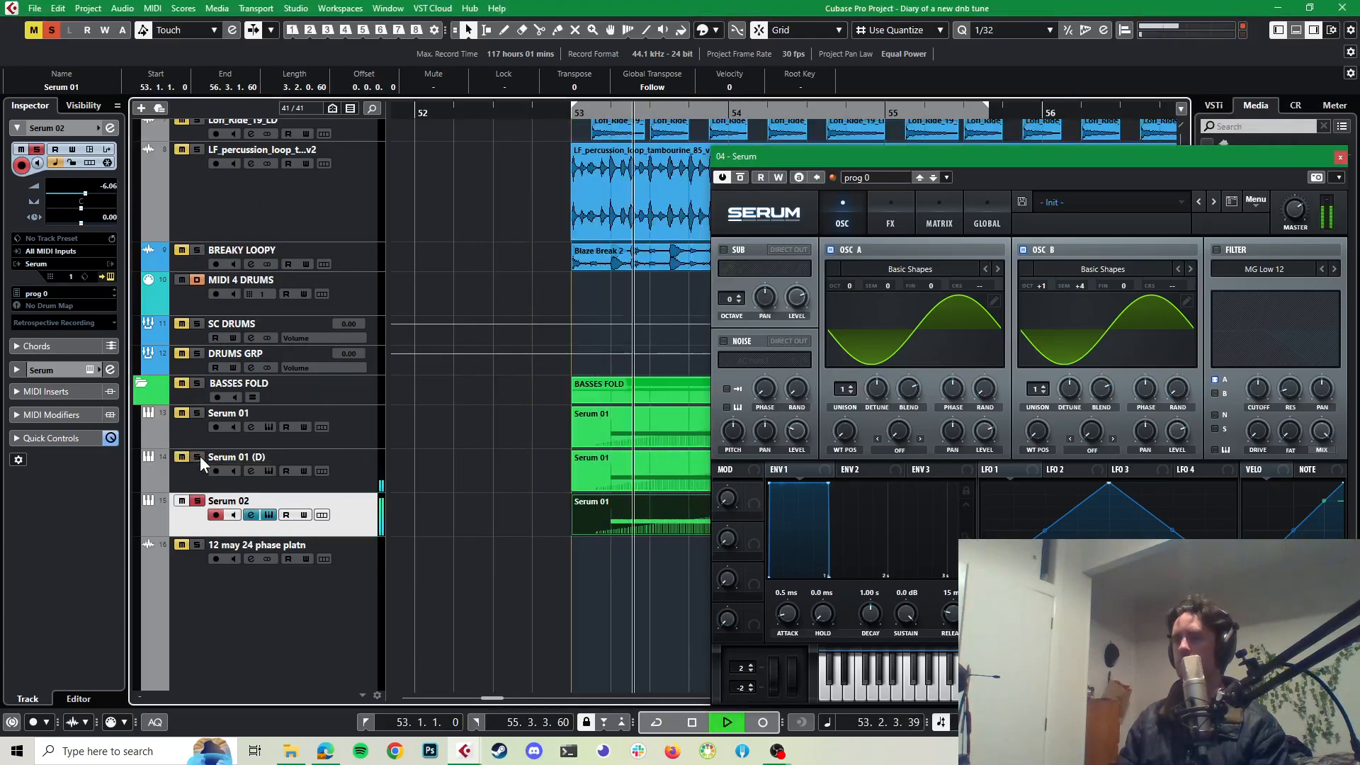
key("space")
Step: Solo Serum 01 for a listen alongside Serum 02, examine its insert chain, and unsolo it
left_click(197, 414)
key("space")
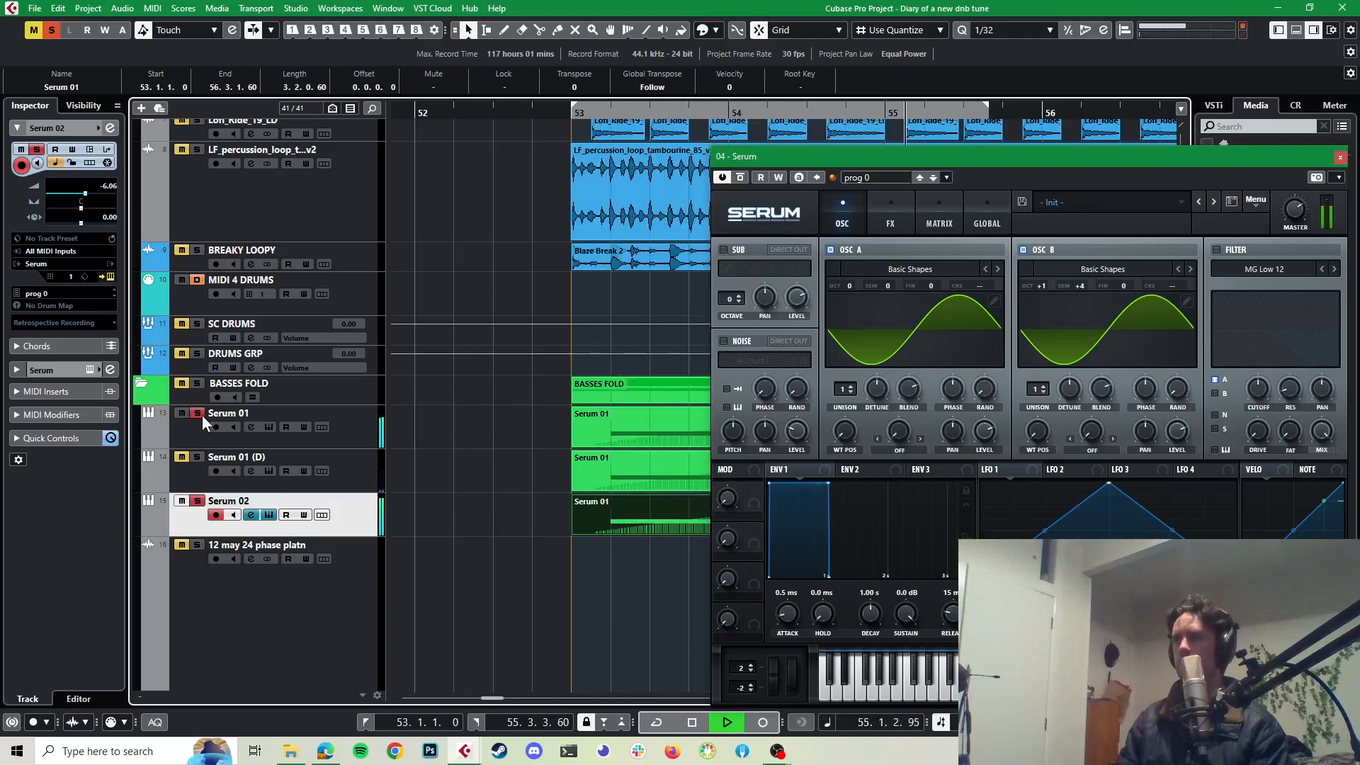
key("space")
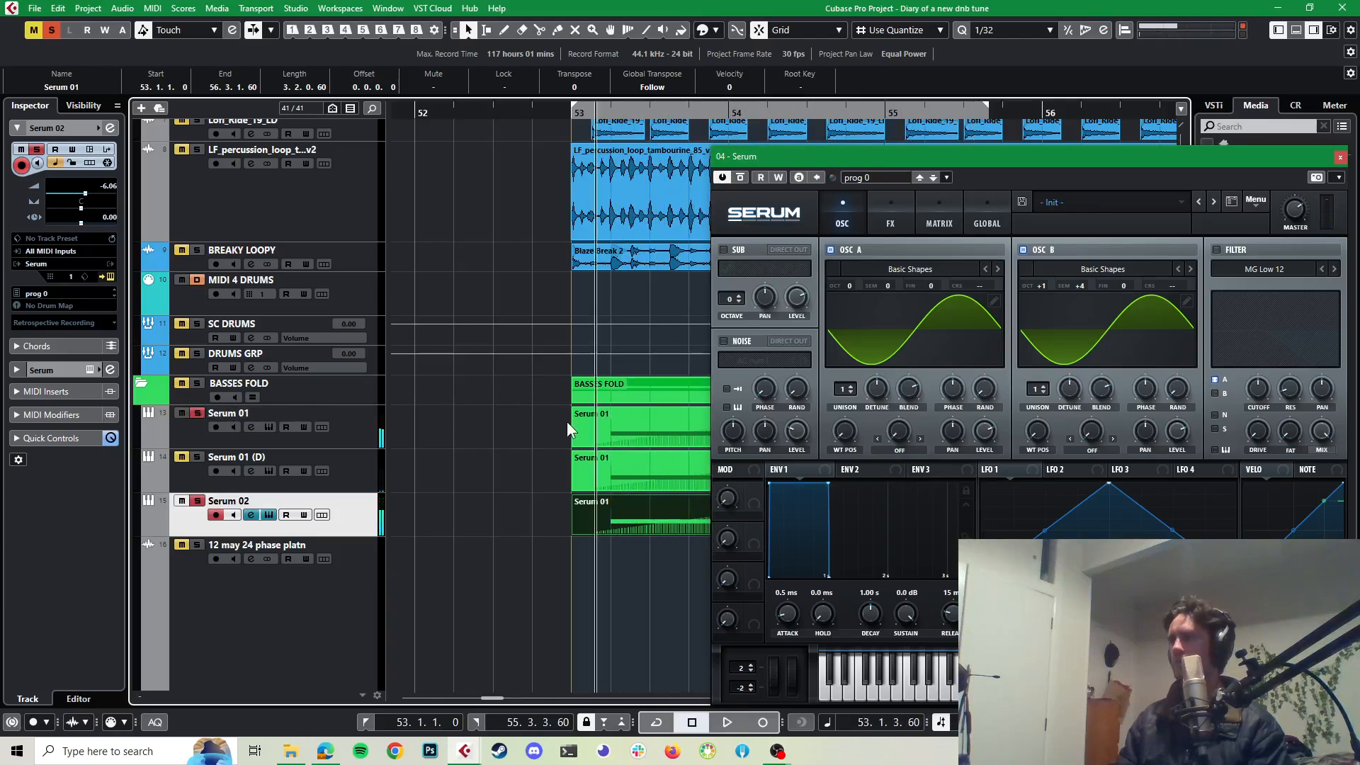
left_click(359, 411)
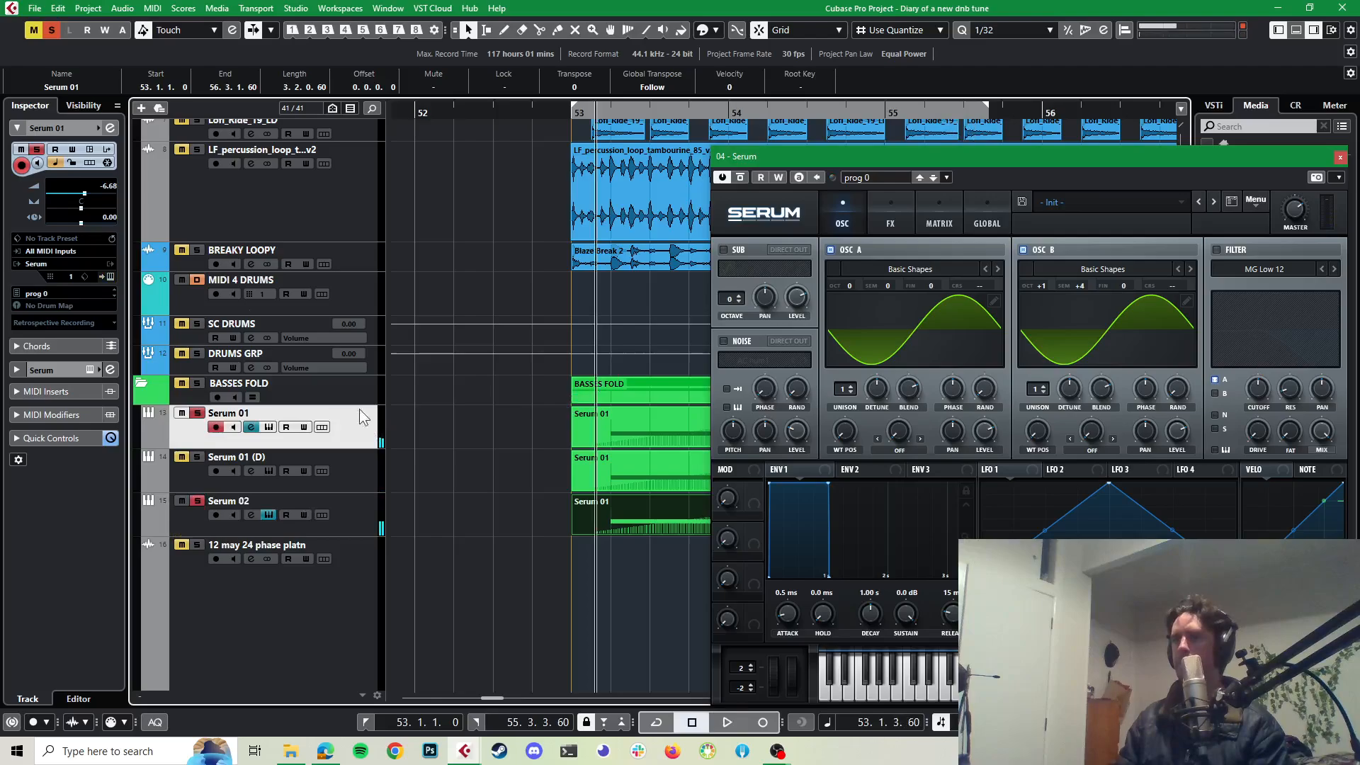
left_click(110, 128)
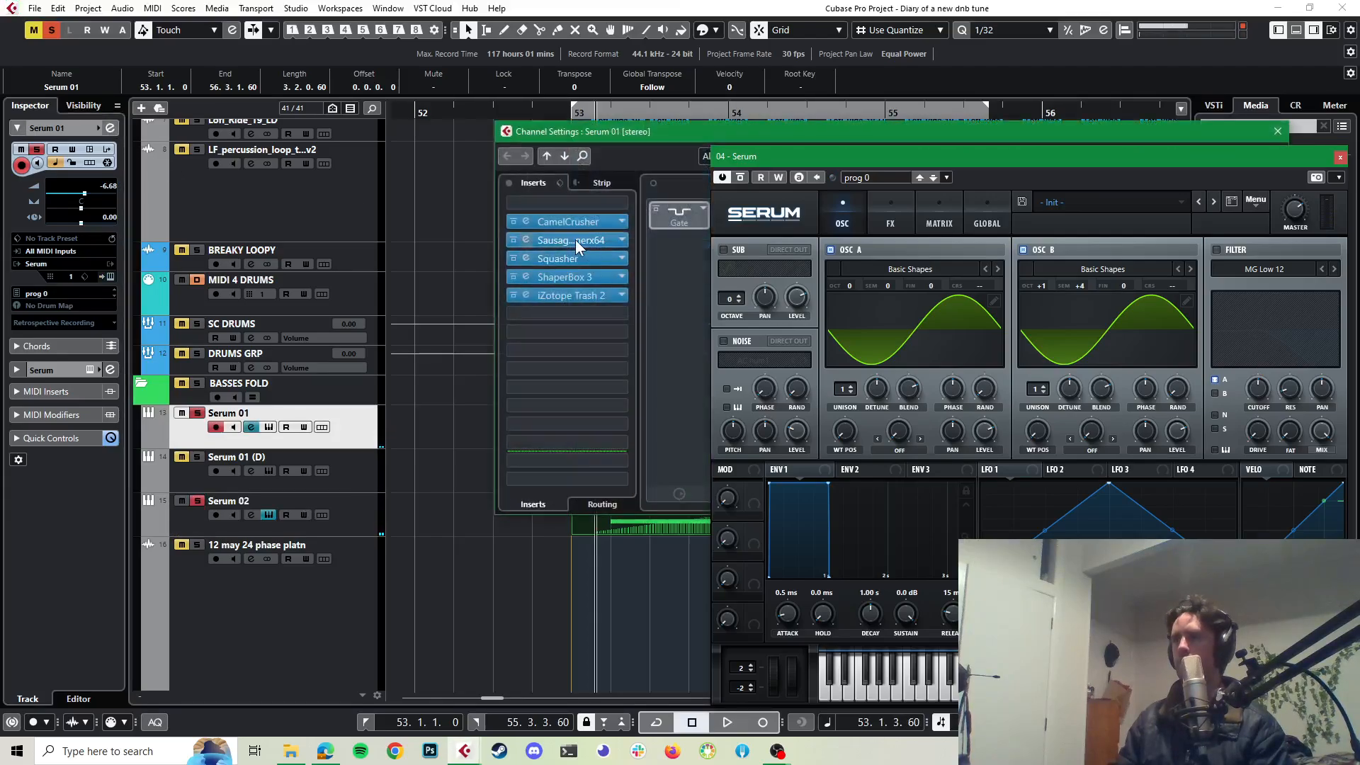
left_click(197, 415)
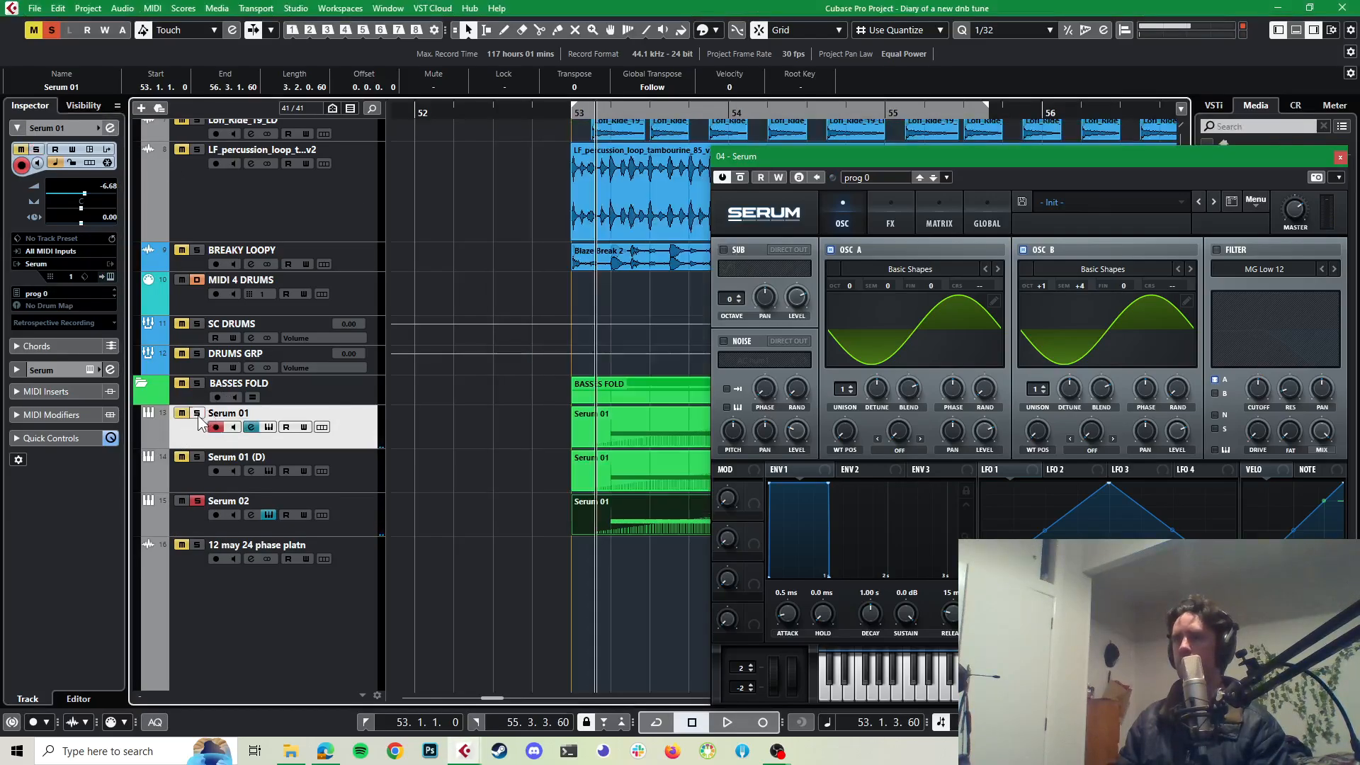
Step: Play Serum 01 (D) soloed together with Serum 02, and unsolo it to hear Serum 02 alone
left_click(196, 457)
key("space")
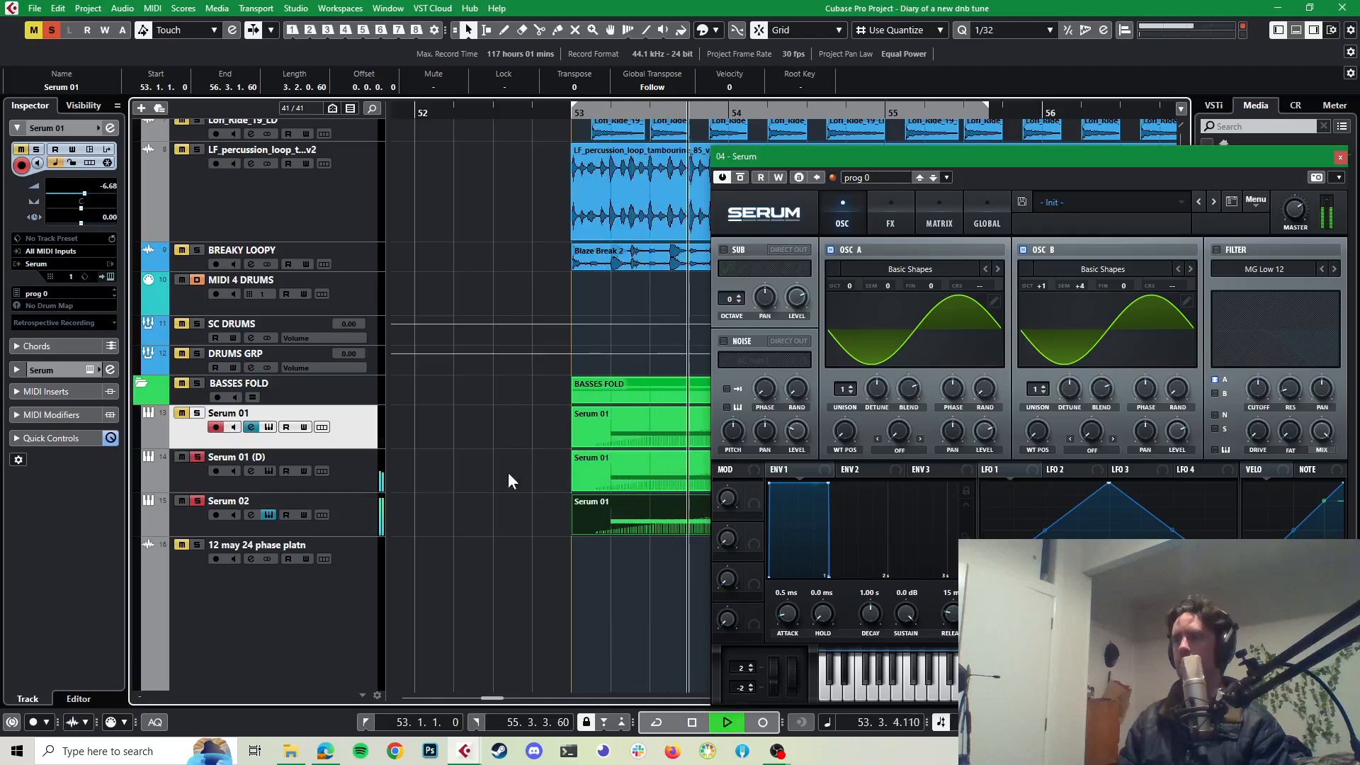
key("space")
left_click(366, 477)
key("space")
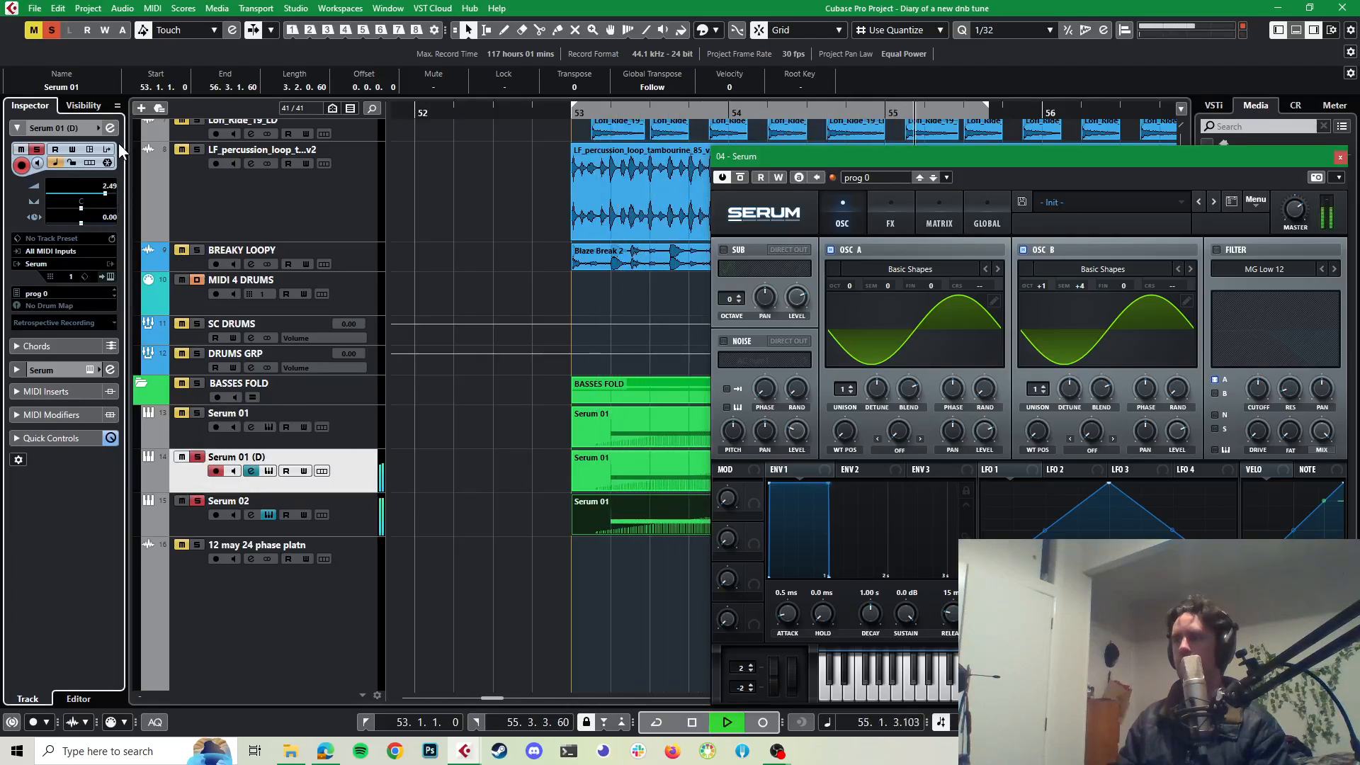
key("space")
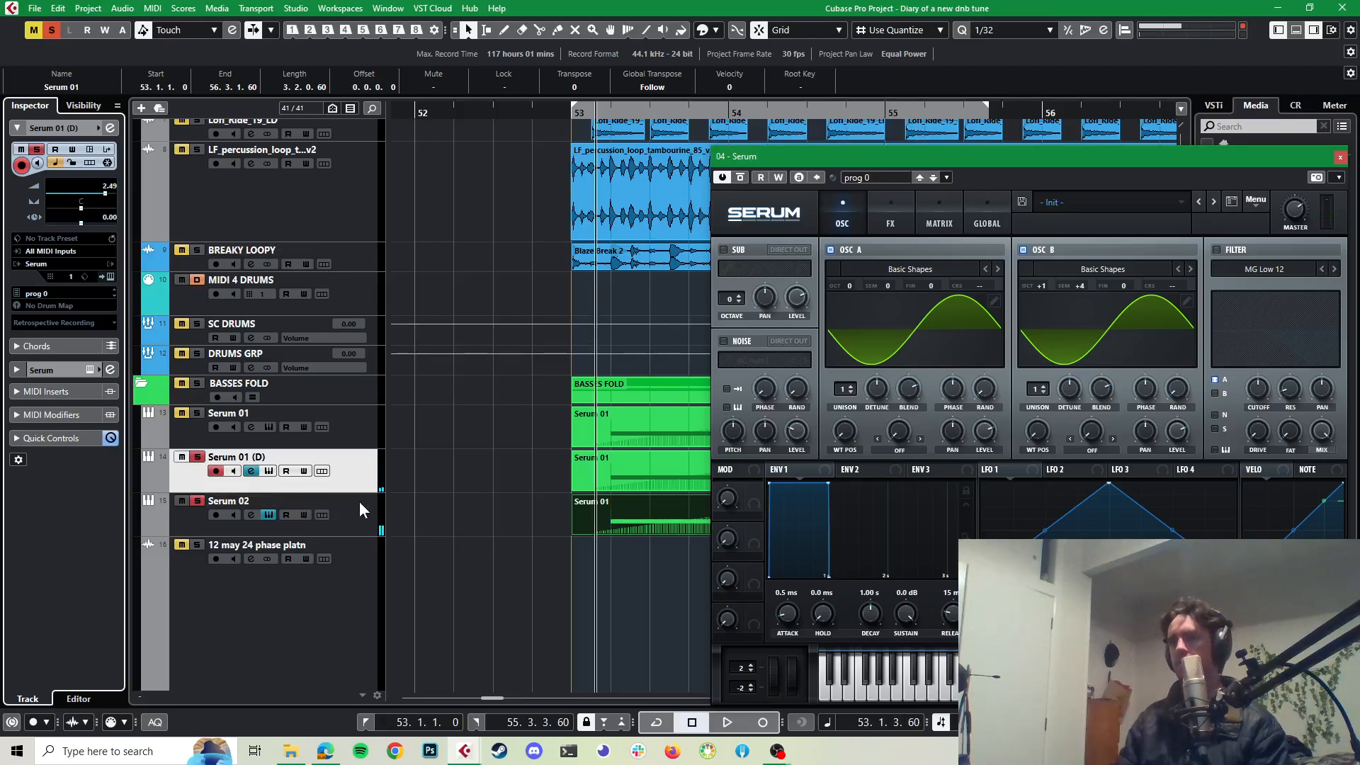
left_click(197, 457)
key("space")
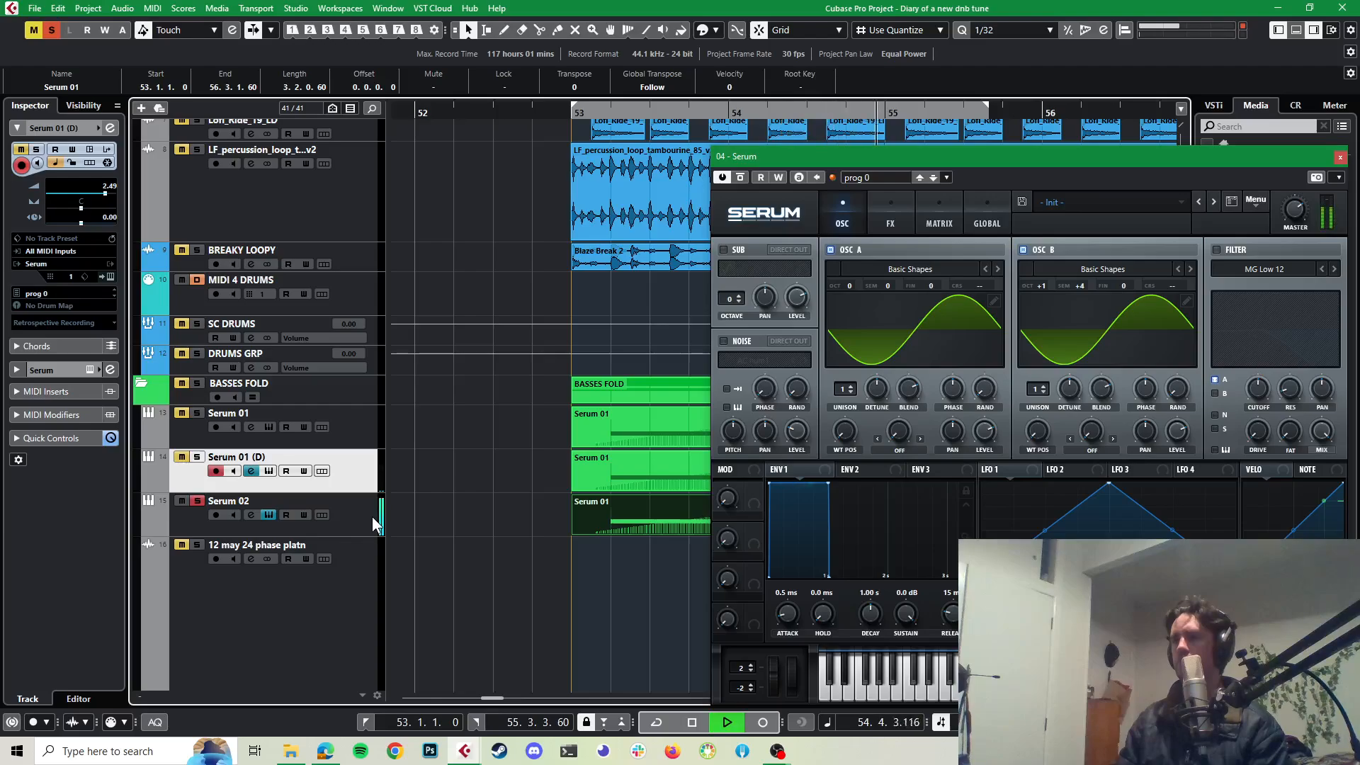
key("space")
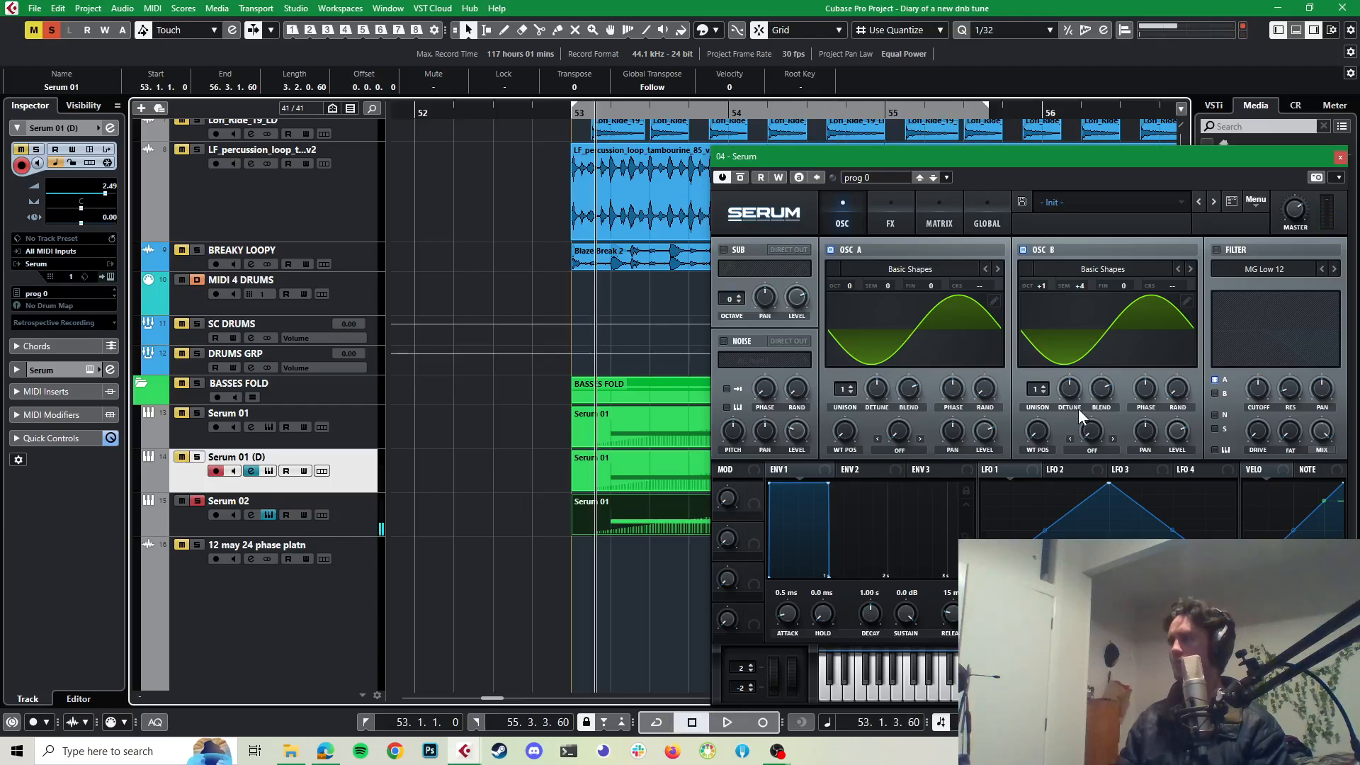
Step: Review the bypassed inserts of Serum 01 (D), switch the channel settings to Serum 02, and play it back
left_click(111, 128)
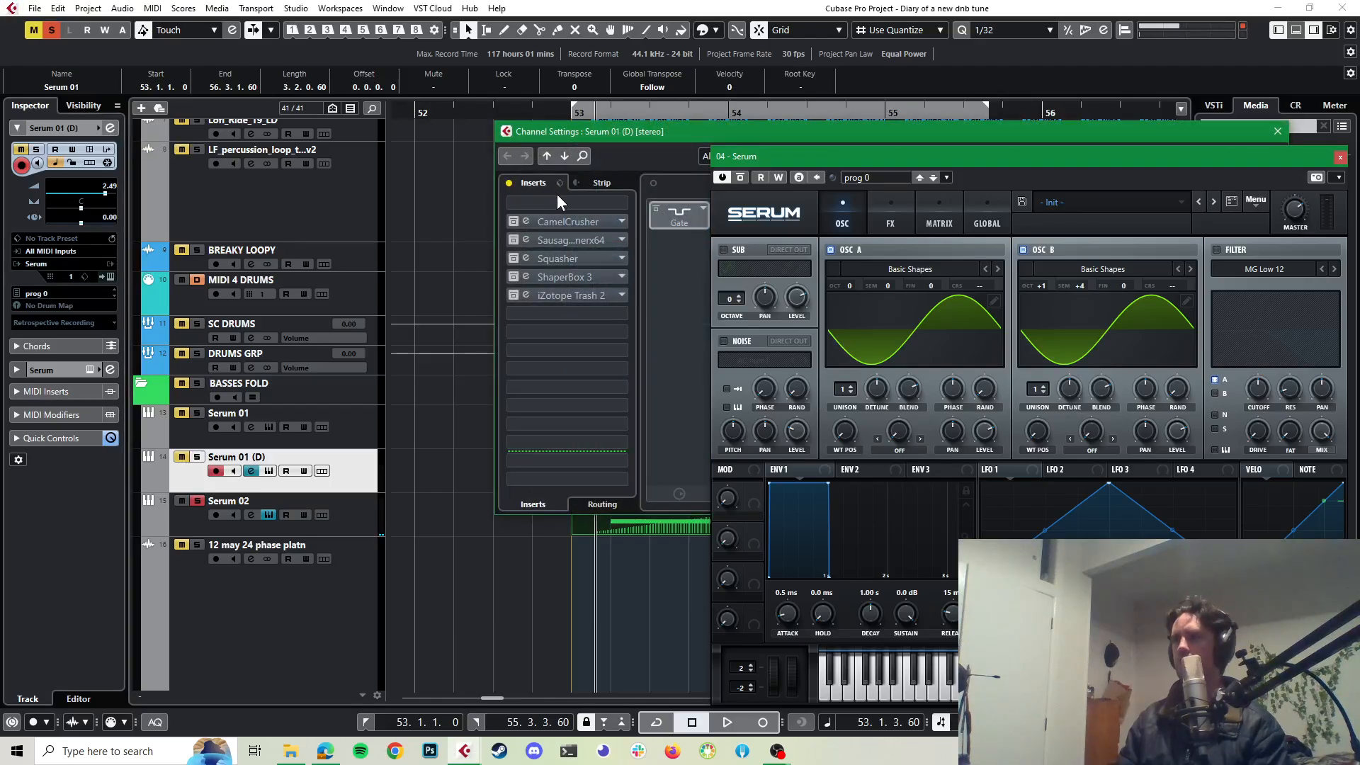
left_click_drag(622, 136, 301, 113)
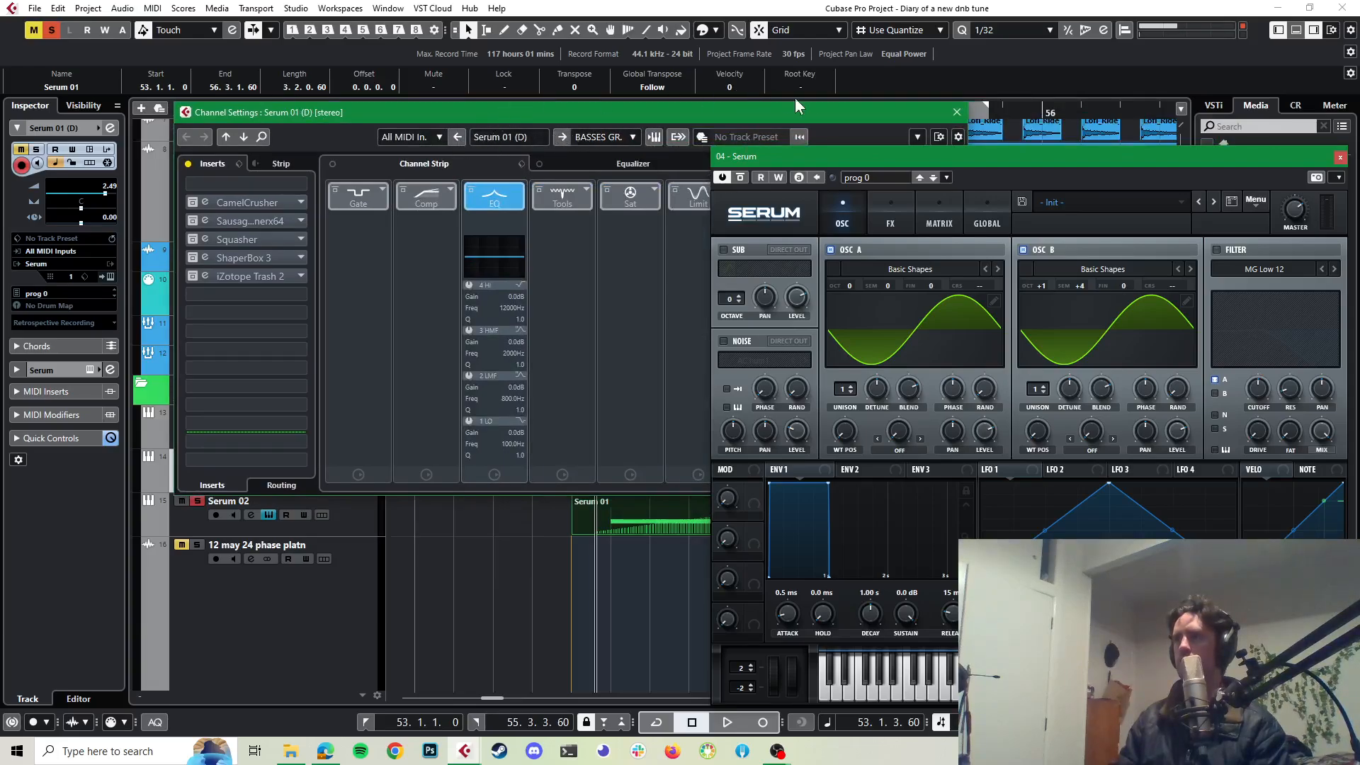
left_click(243, 137)
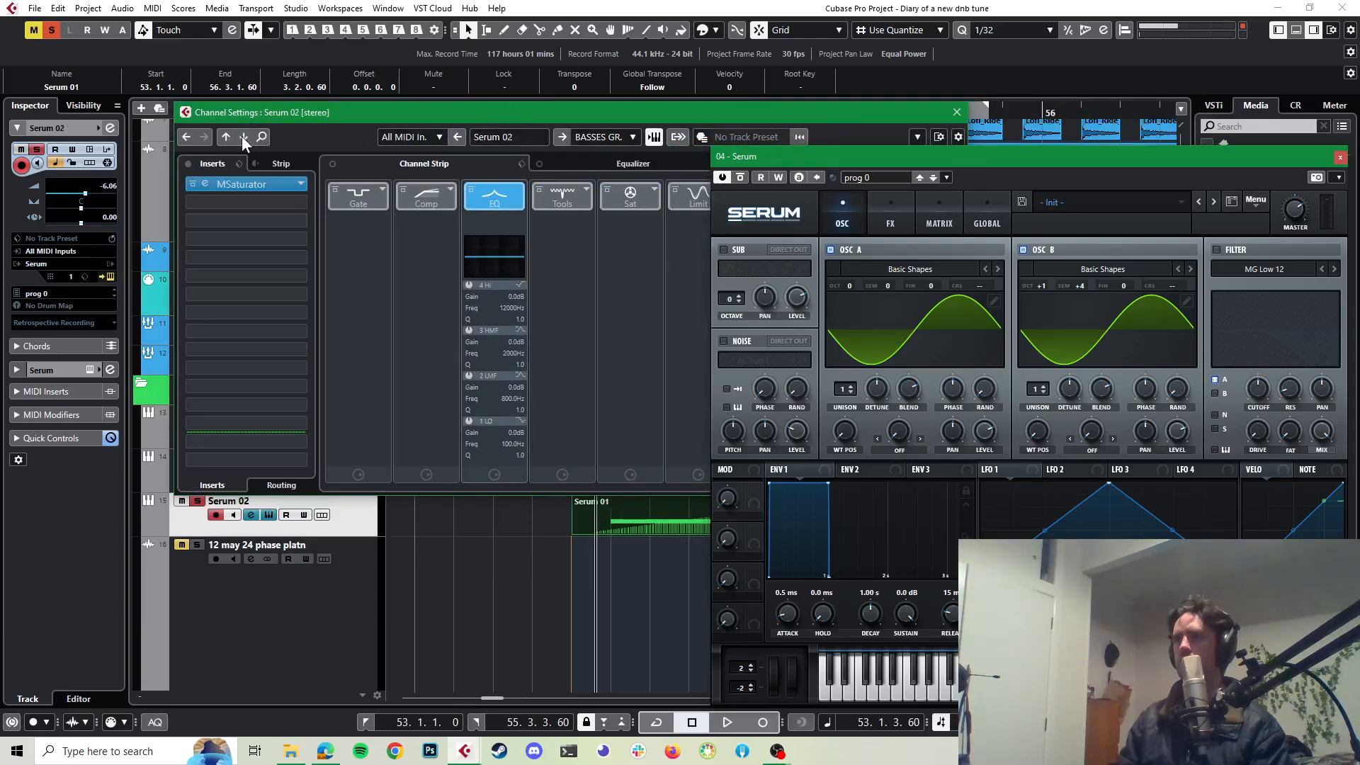
key("space")
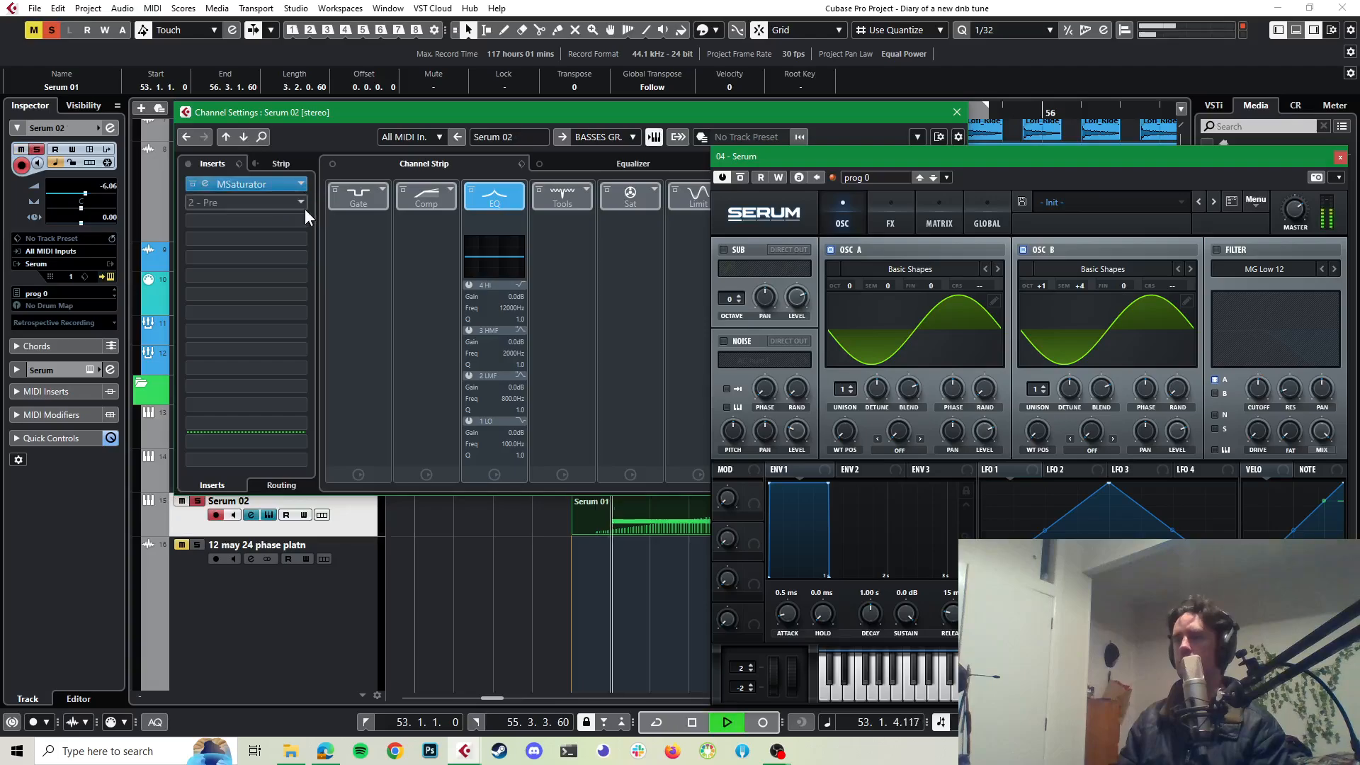
key("space")
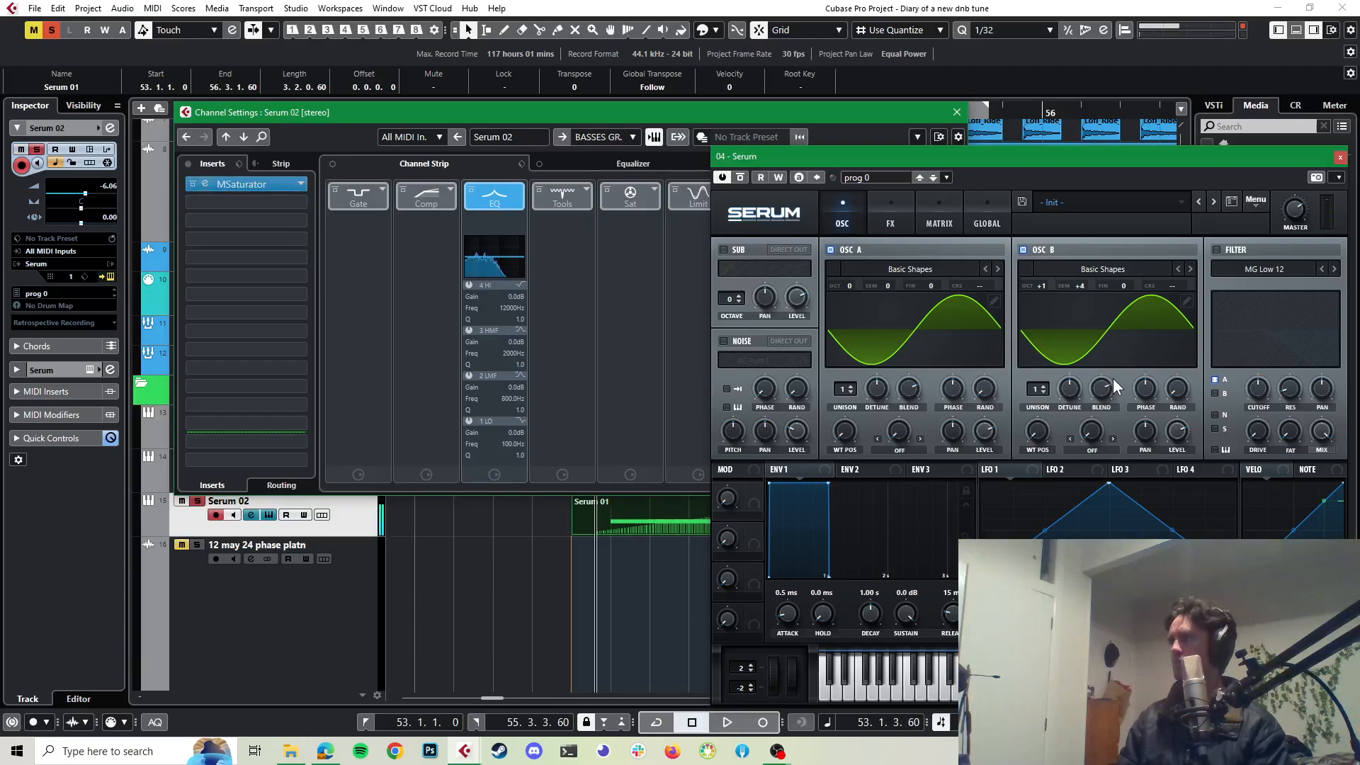
Step: Load Faturator into Serum 02's second insert slot after MSaturator and start playback to audition it
left_click(300, 205)
type("fatura")
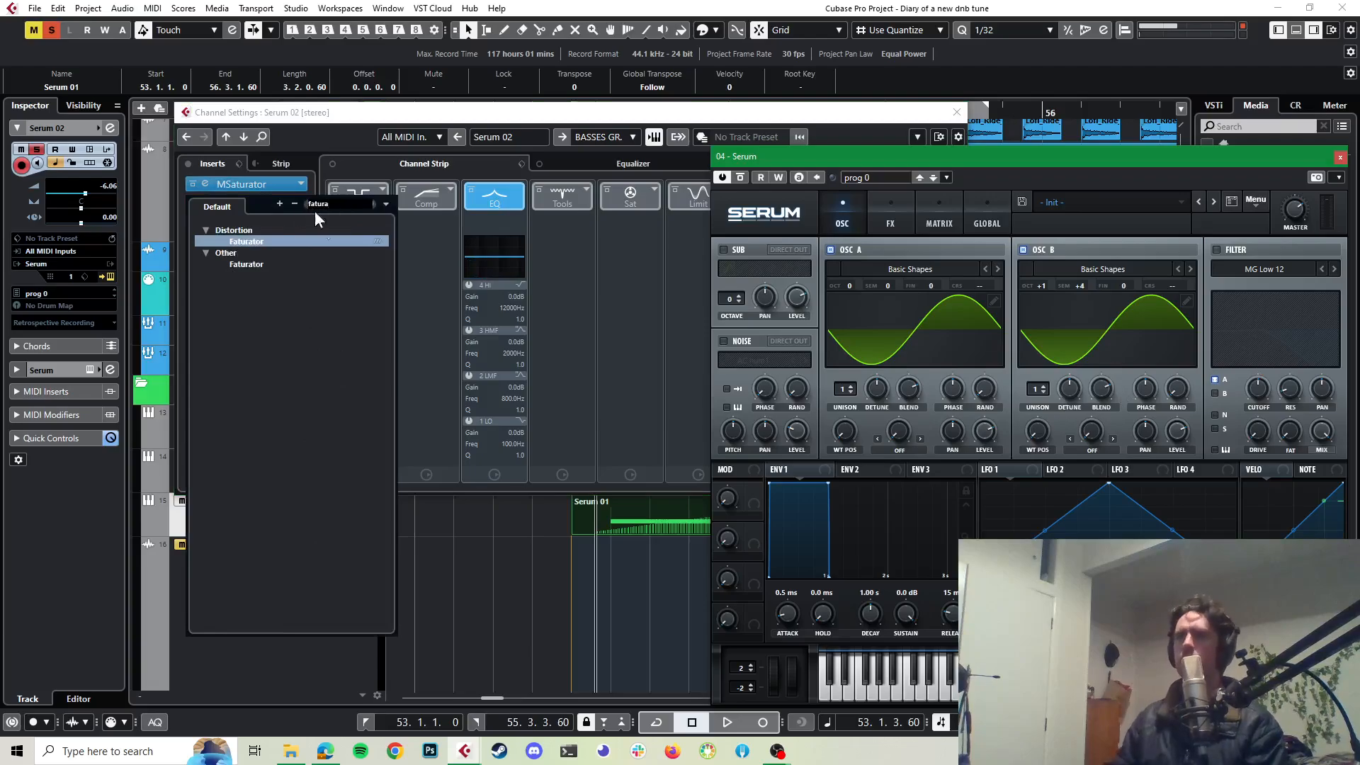
left_click(290, 241)
key("space")
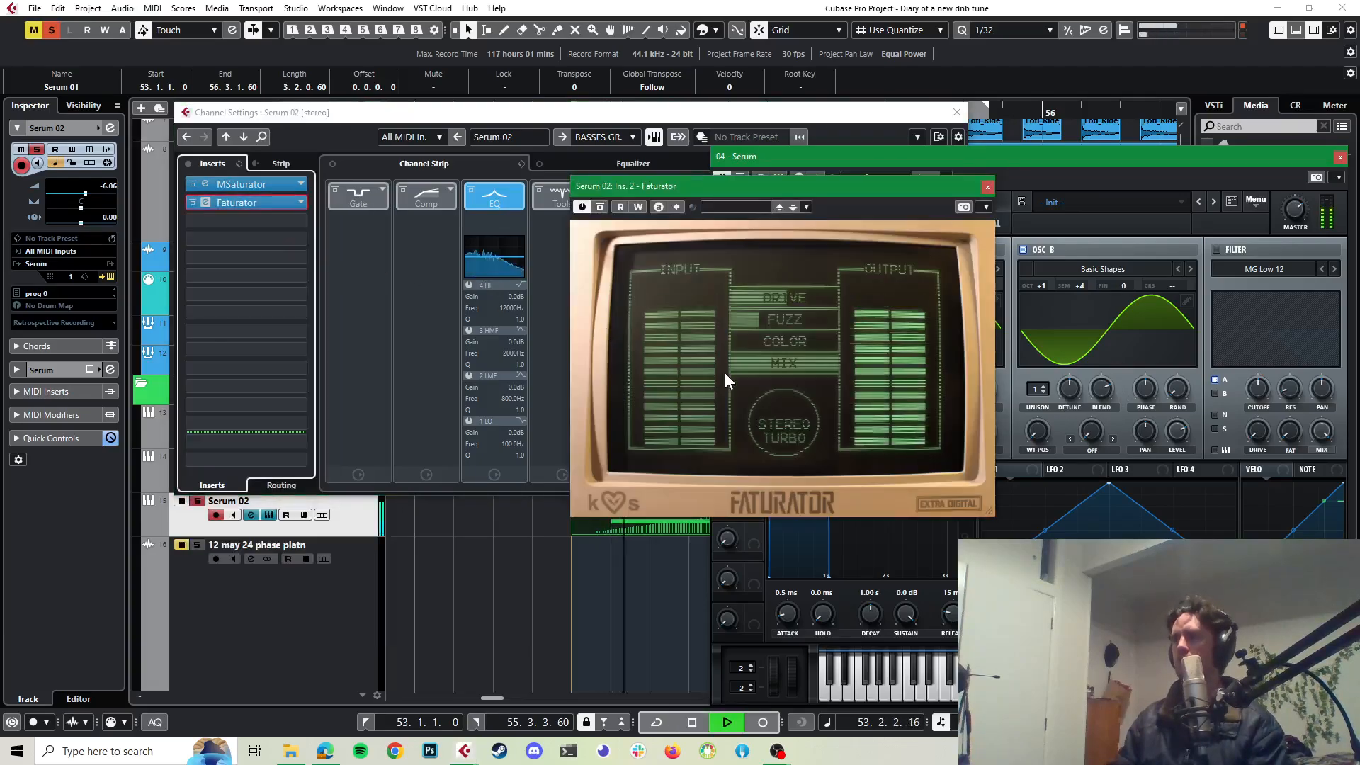
Step: Reduce Faturator's mix to just under half and raise its color to about half while auditioning, and close the plugin window
key("space")
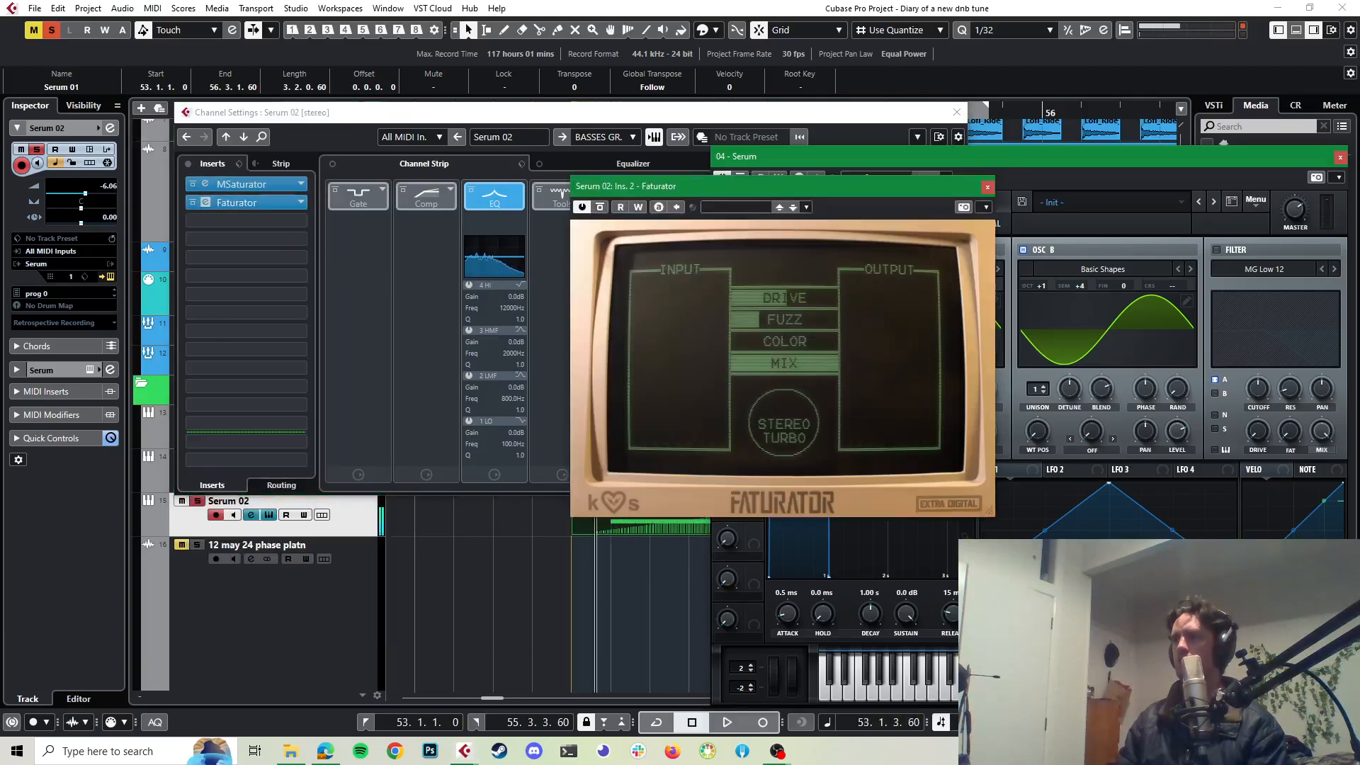
key("space")
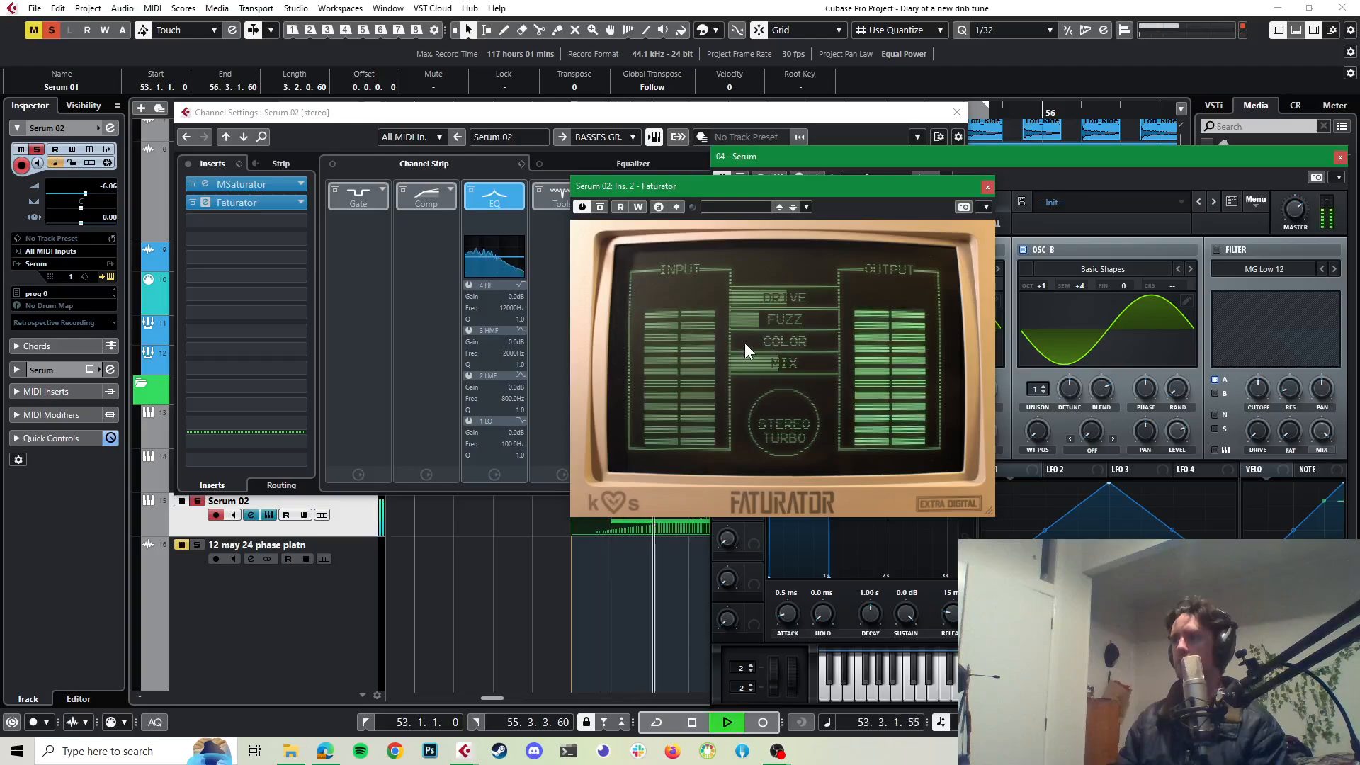
left_click_drag(746, 346, 785, 345)
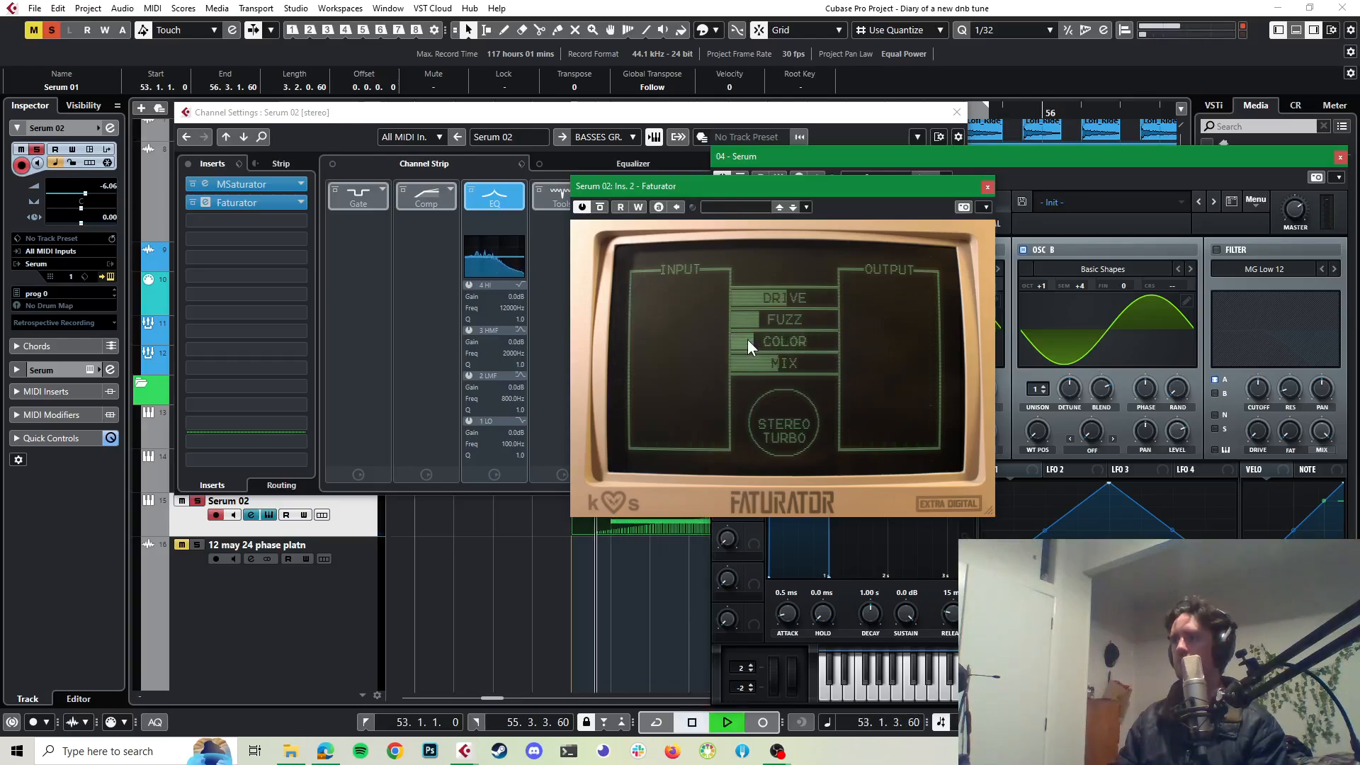
mouse_move(750, 345)
left_mouse_down()
mouse_move(708, 346)
mouse_move(754, 346)
left_mouse_up()
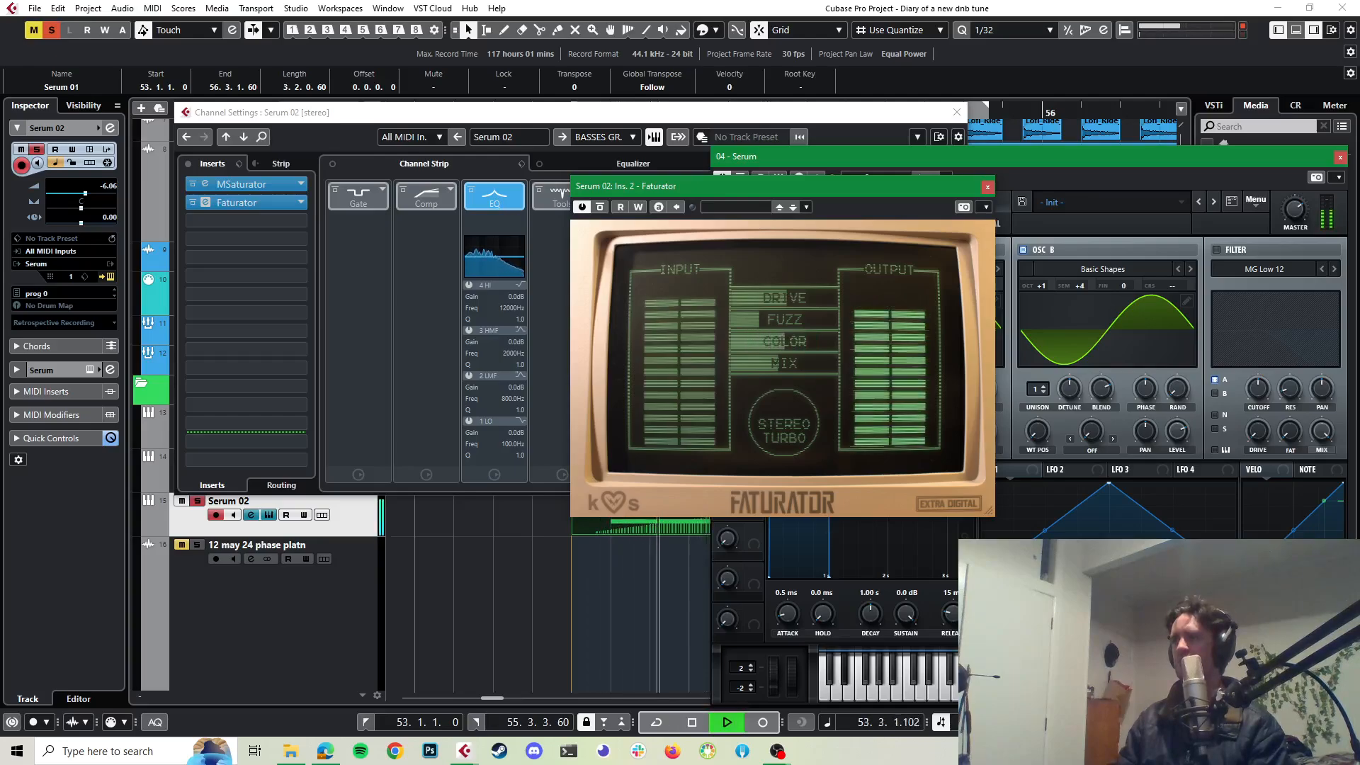
key("space")
left_click(987, 188)
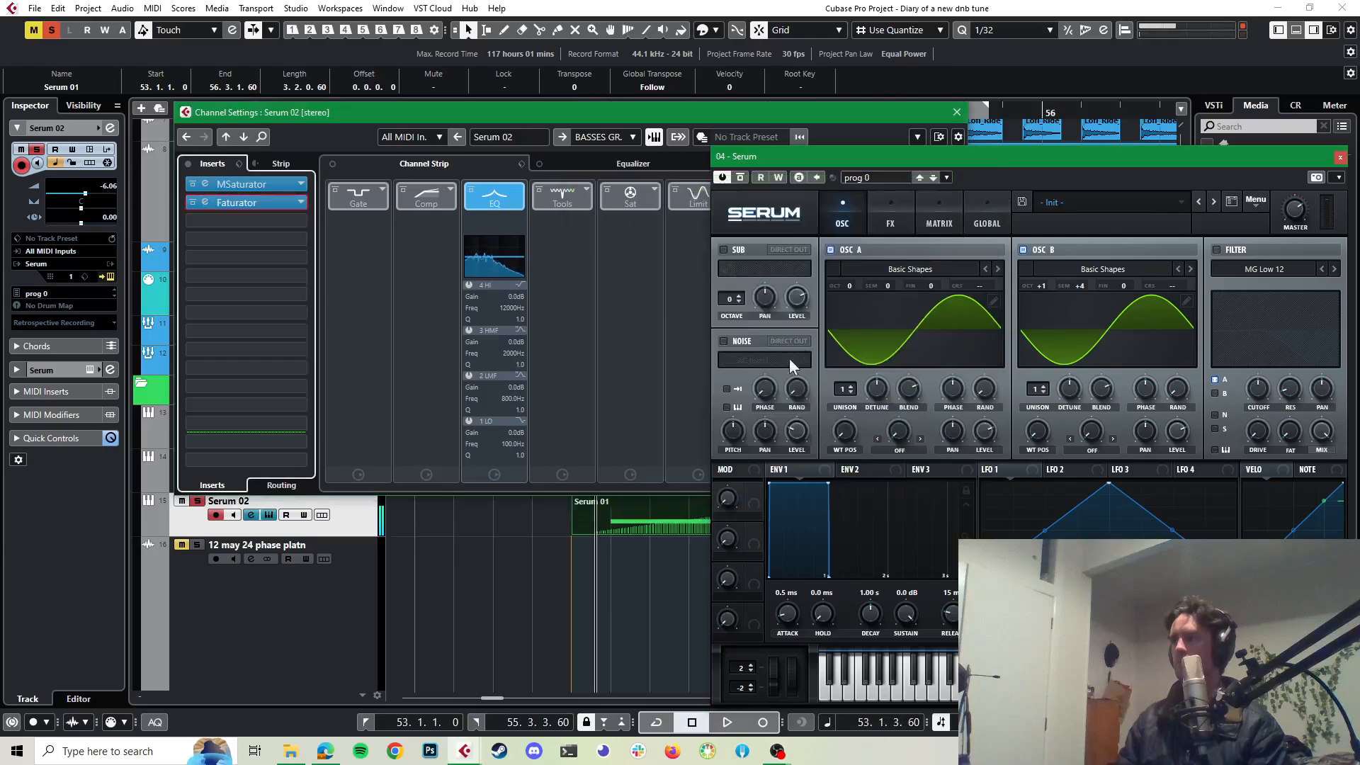
Step: Enable Serum's noise oscillator, load the AlphaNz noise from the Analog category, and audition it with the bass
left_click(724, 250)
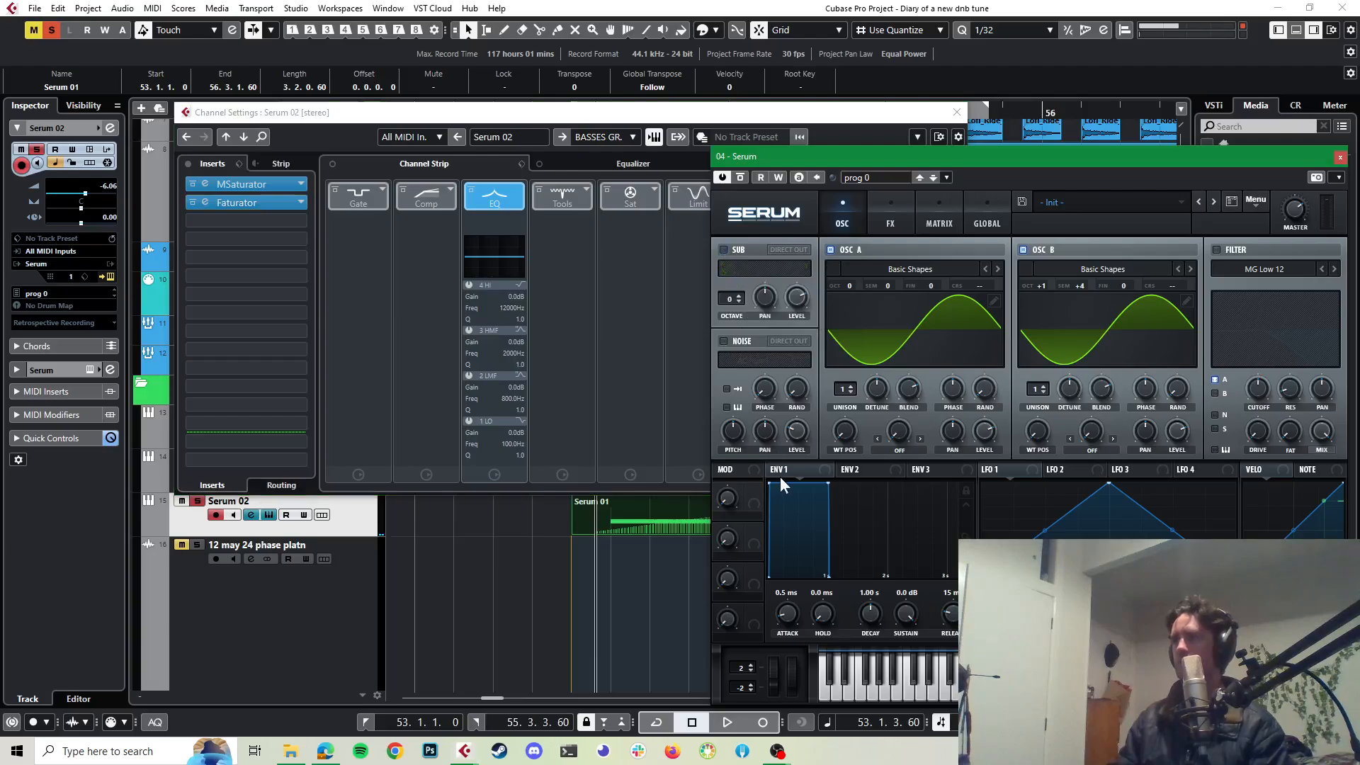
left_click(724, 342)
key("space")
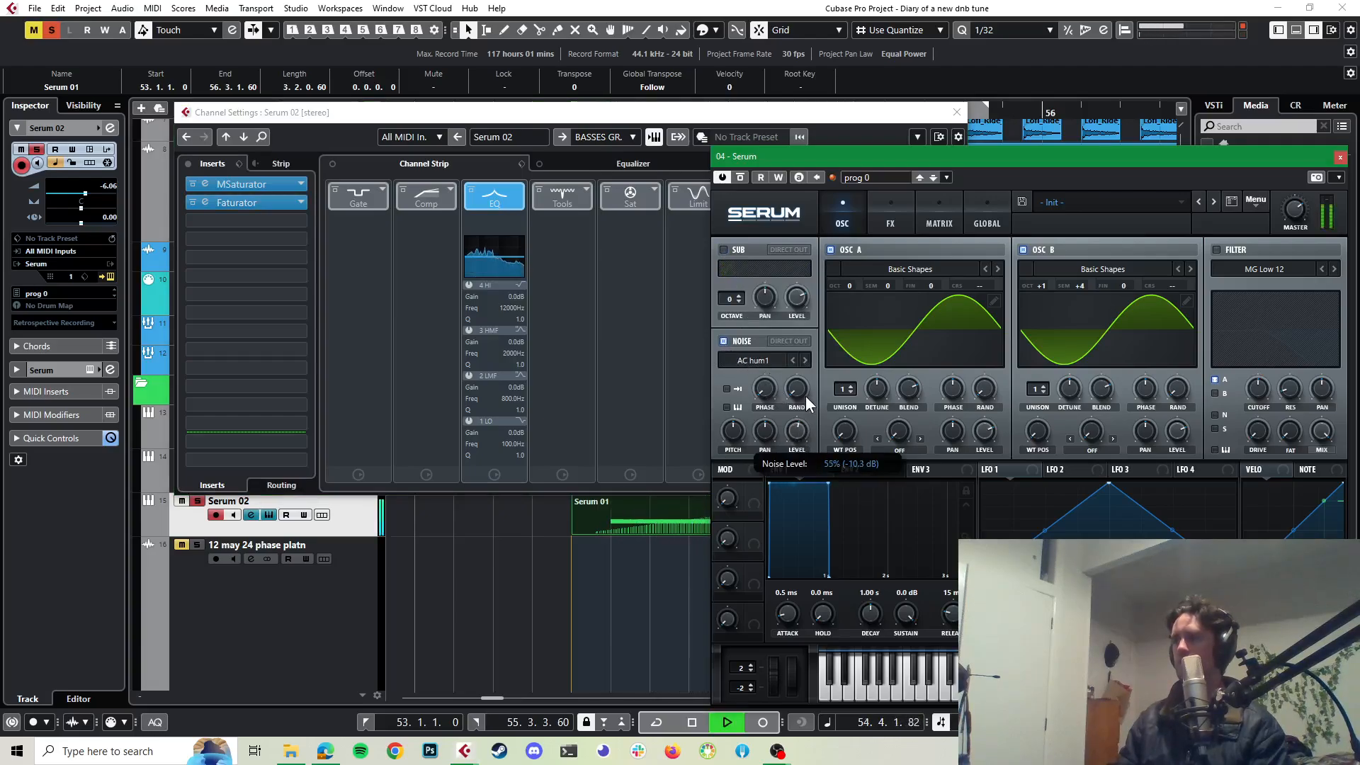
key("space")
left_click(776, 358)
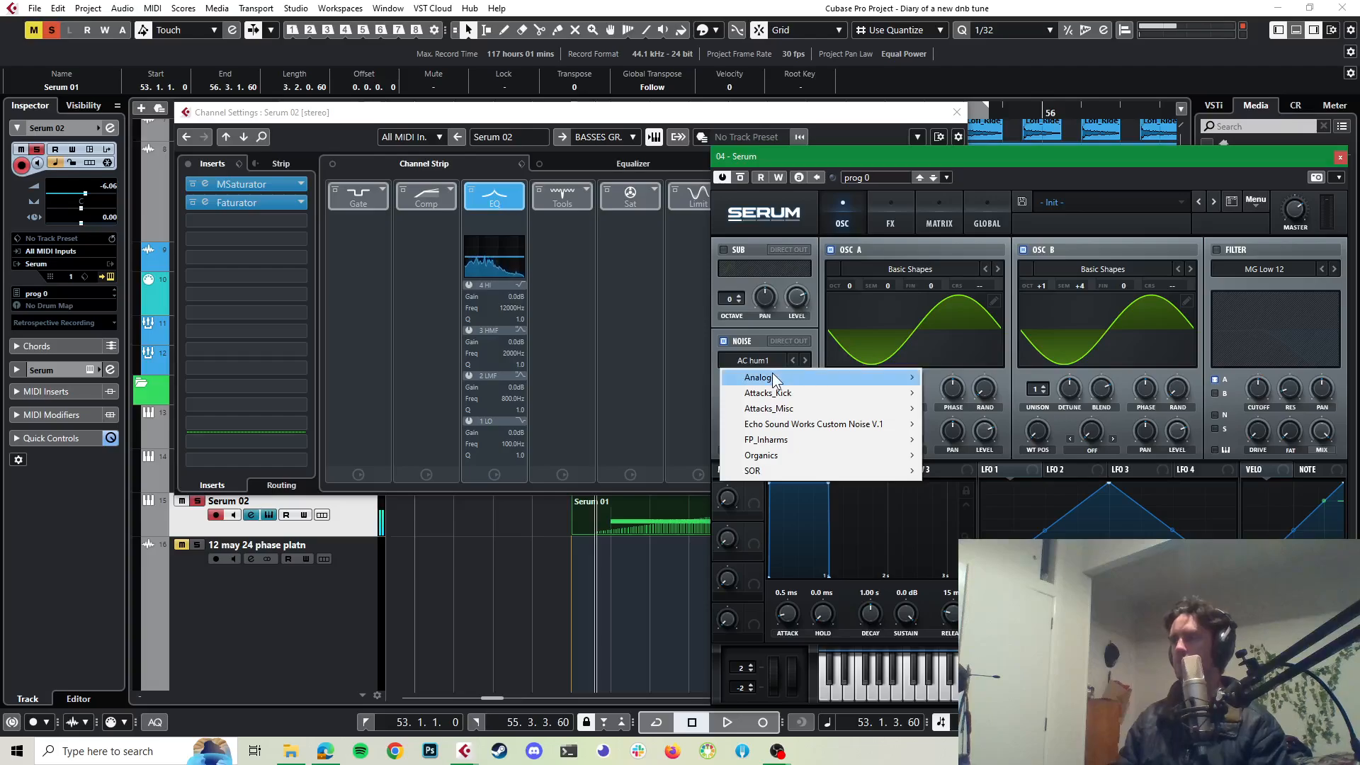
mouse_move(779, 377)
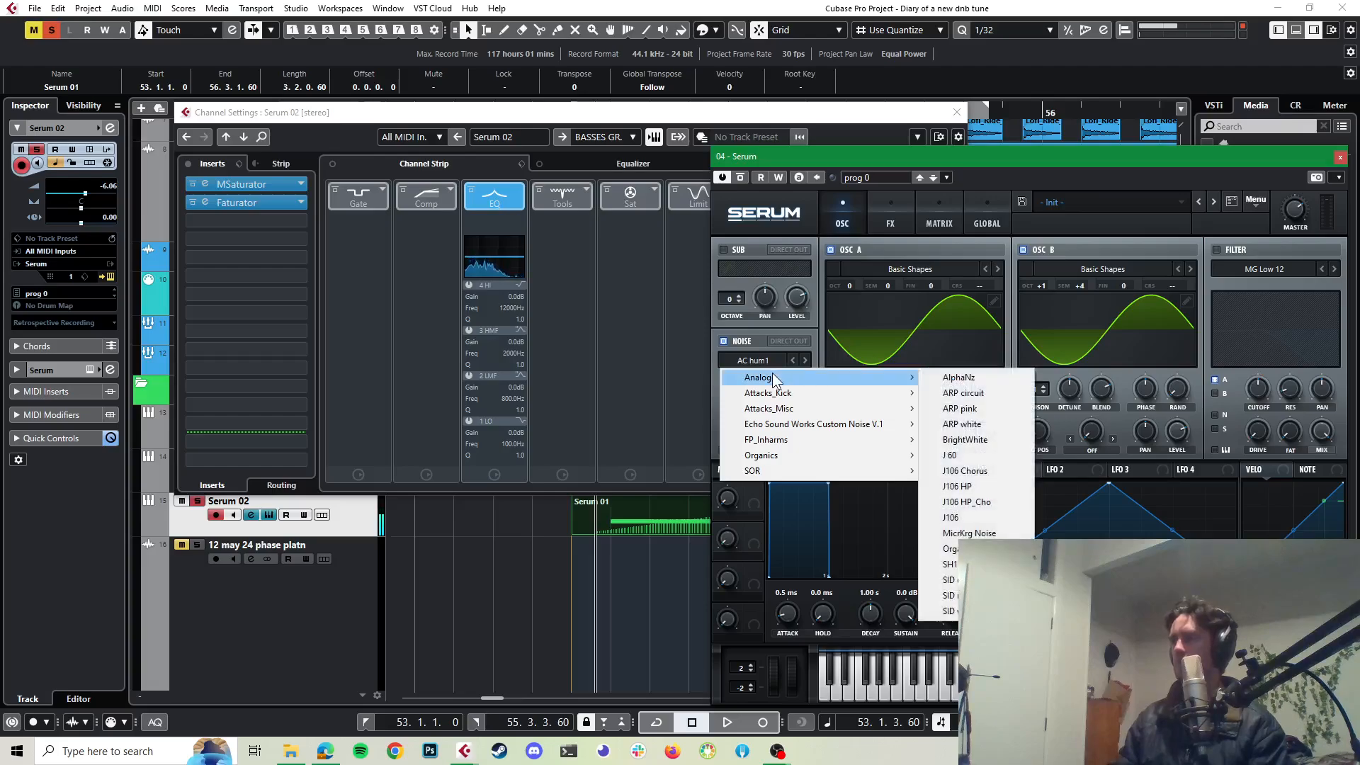
left_click(960, 376)
key("space")
key("space")
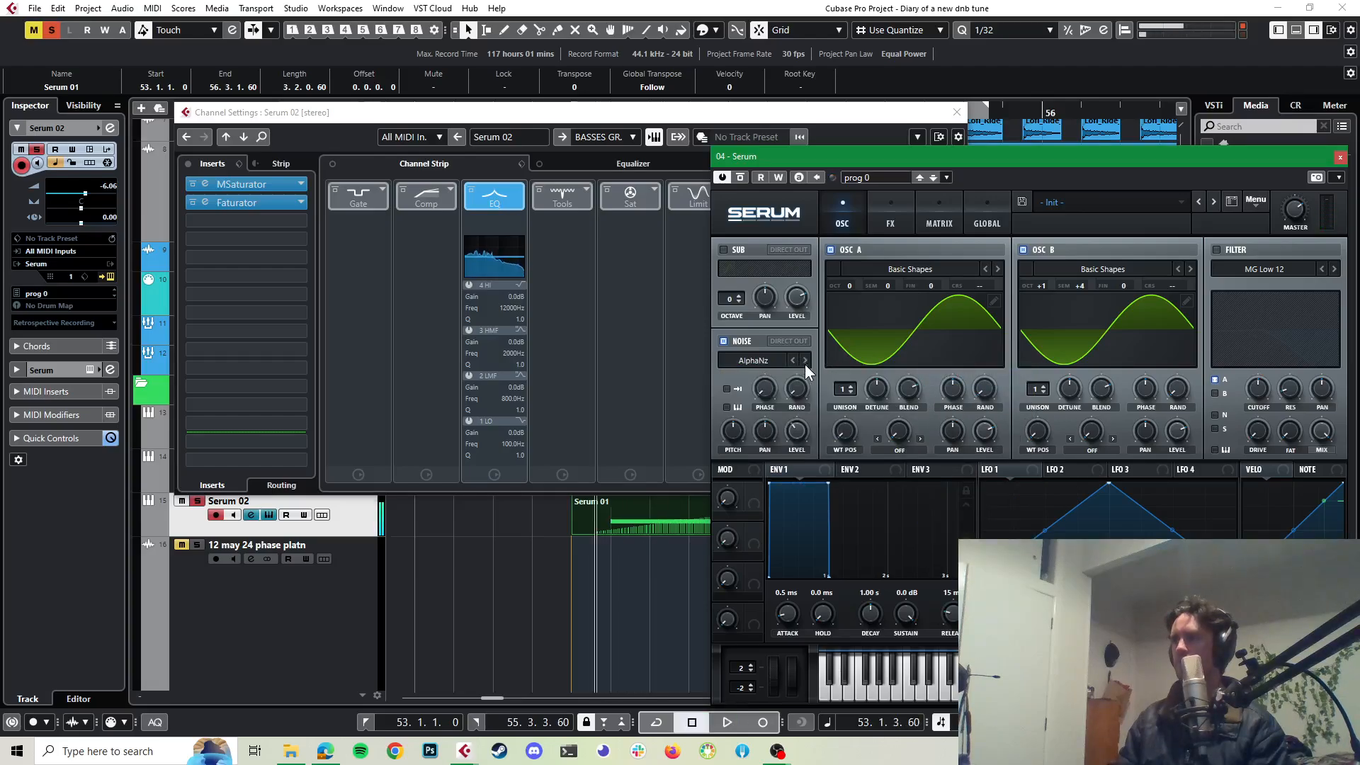
Step: Adjust the noise oscillator's level and pitch by ear while the bass plays back
left_click_drag(794, 435, 795, 470)
key("space")
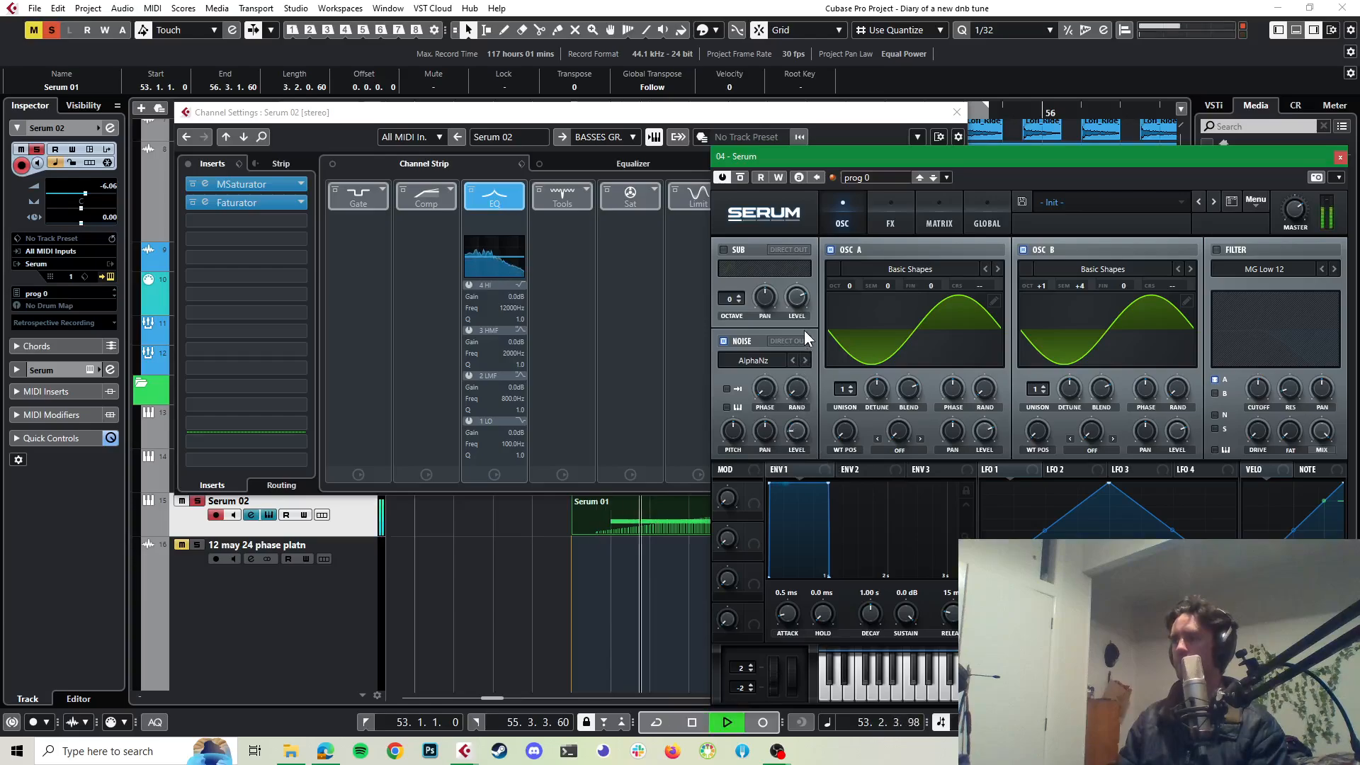
mouse_move(801, 431)
left_mouse_down()
mouse_move(807, 408)
mouse_move(798, 423)
left_mouse_up()
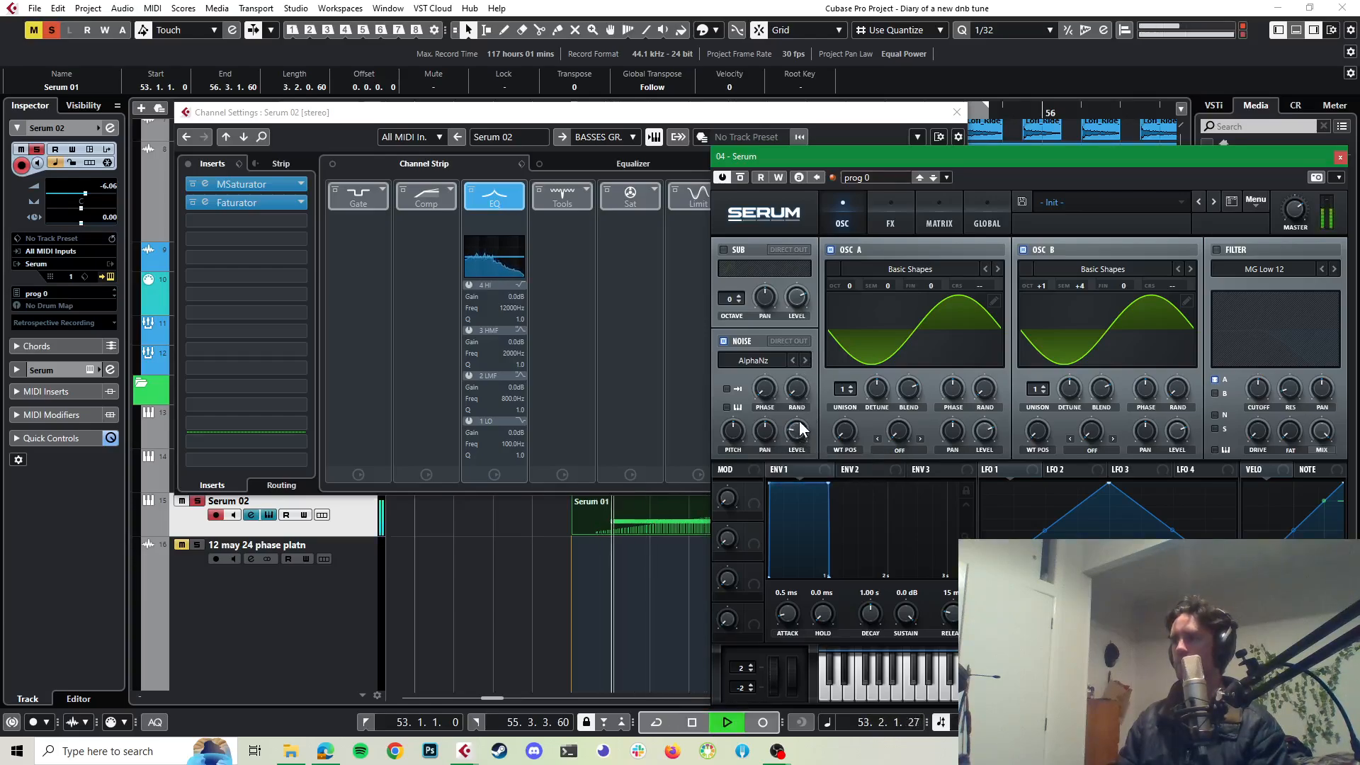
left_click_drag(735, 432, 737, 471)
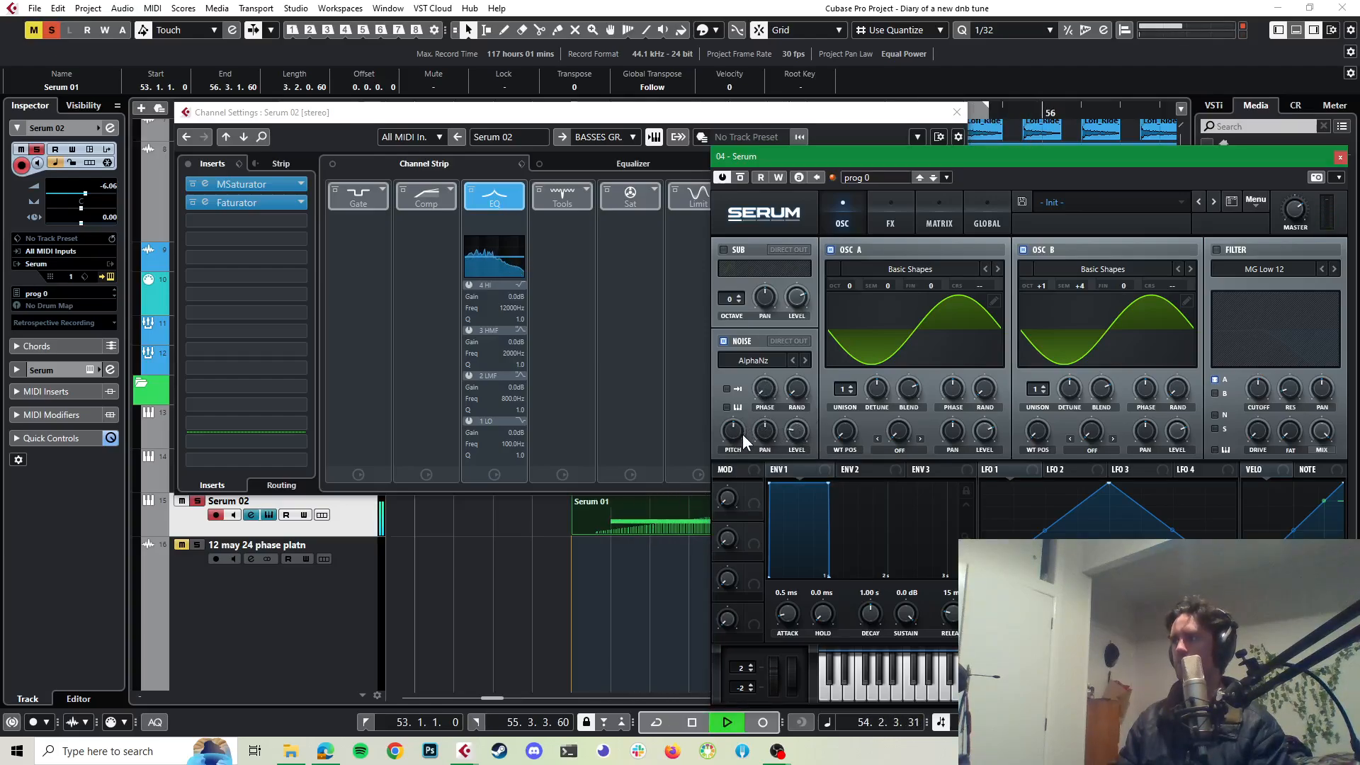
key("space")
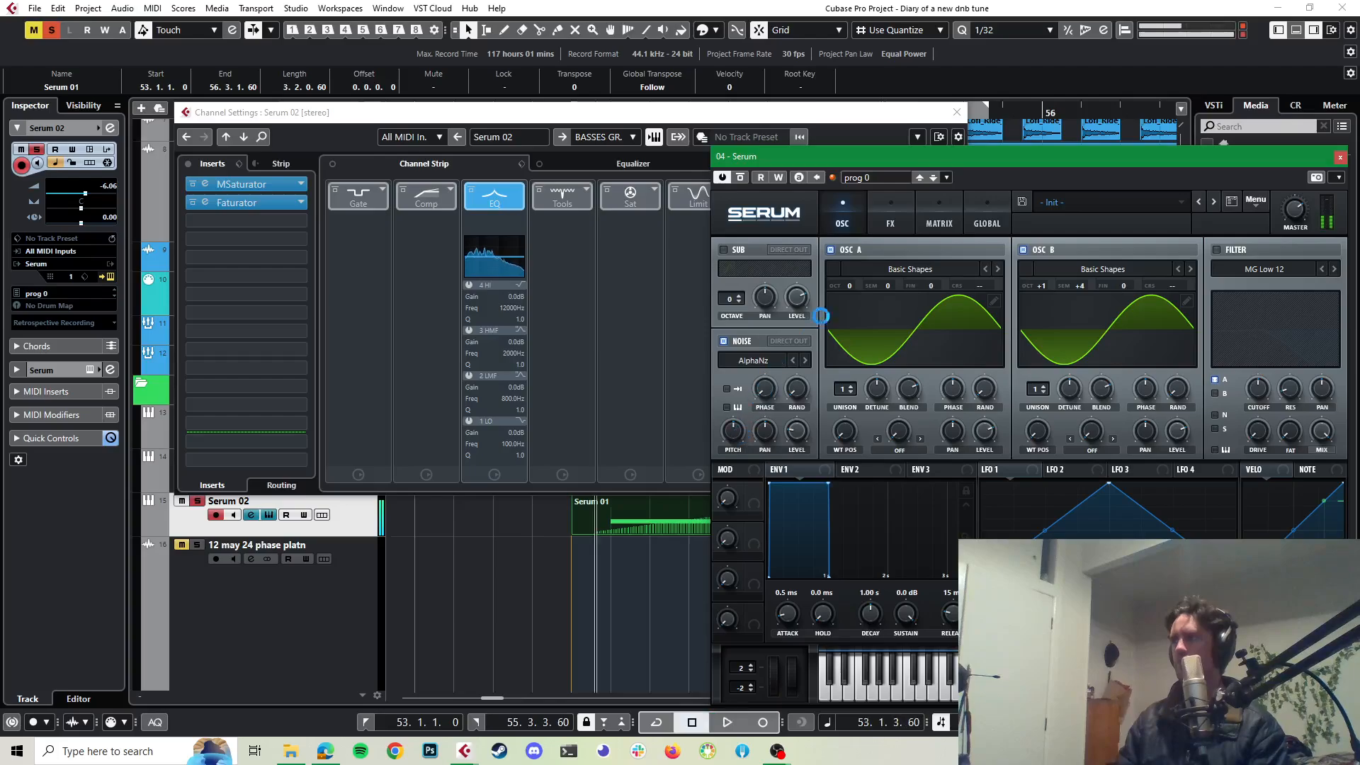
Step: Check oscillator B's octave setting, play the bass back, and close the Serum window
mouse_move(1044, 286)
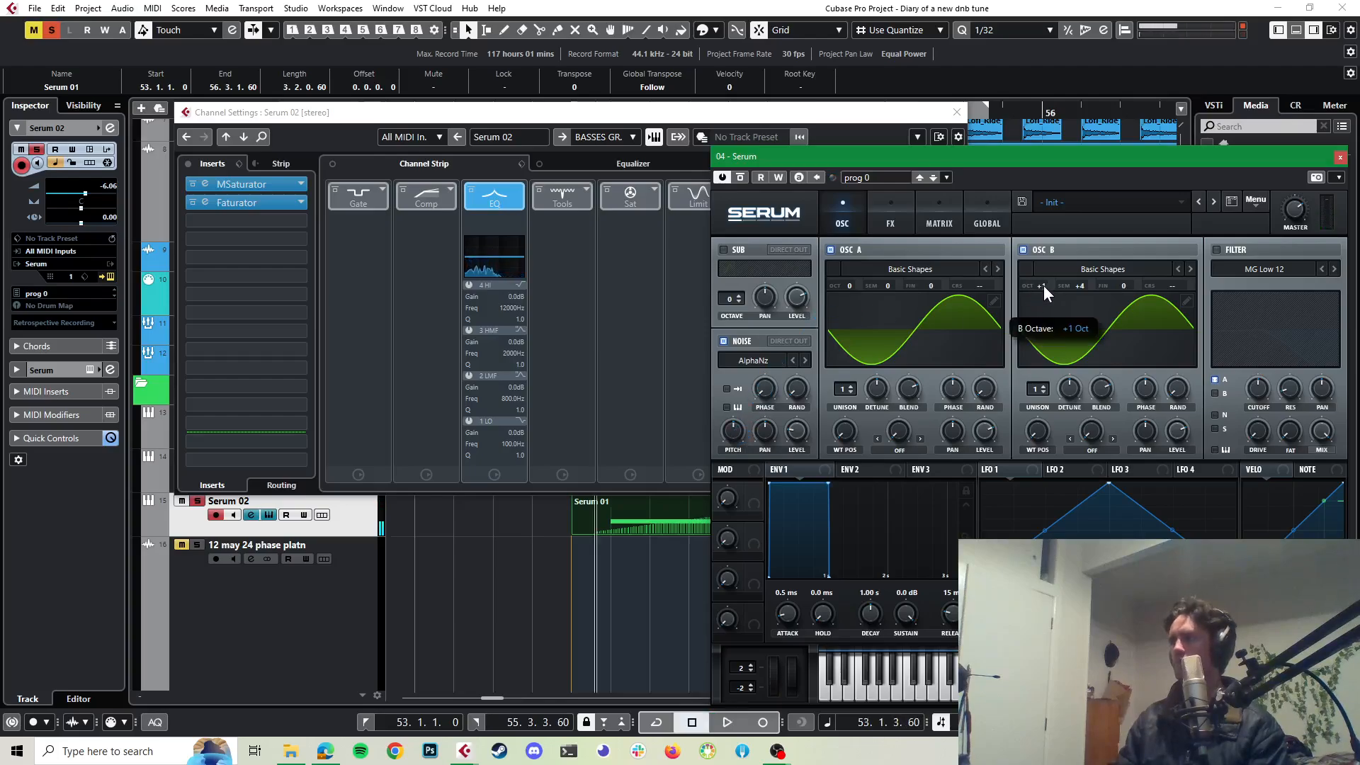
left_click_drag(1047, 269, 1044, 299)
key("space")
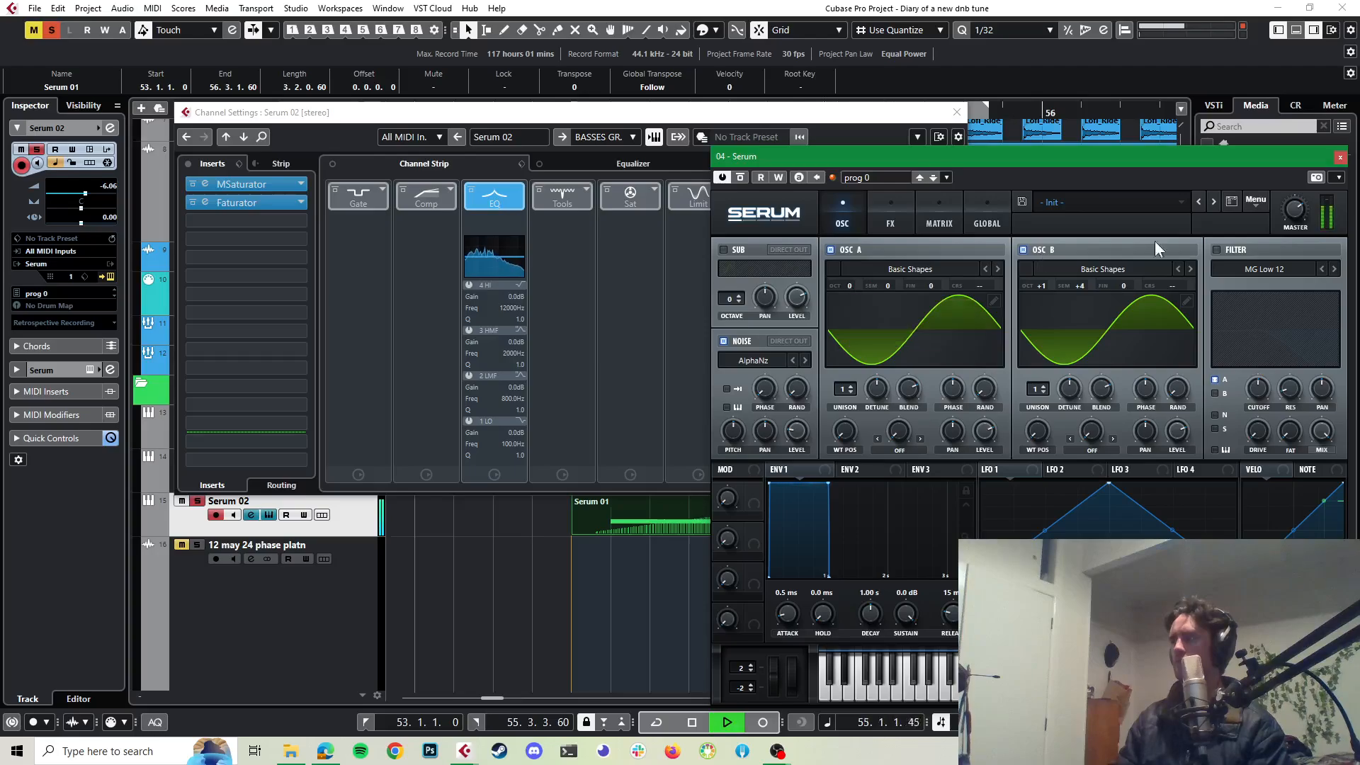
key("space")
left_click(1340, 156)
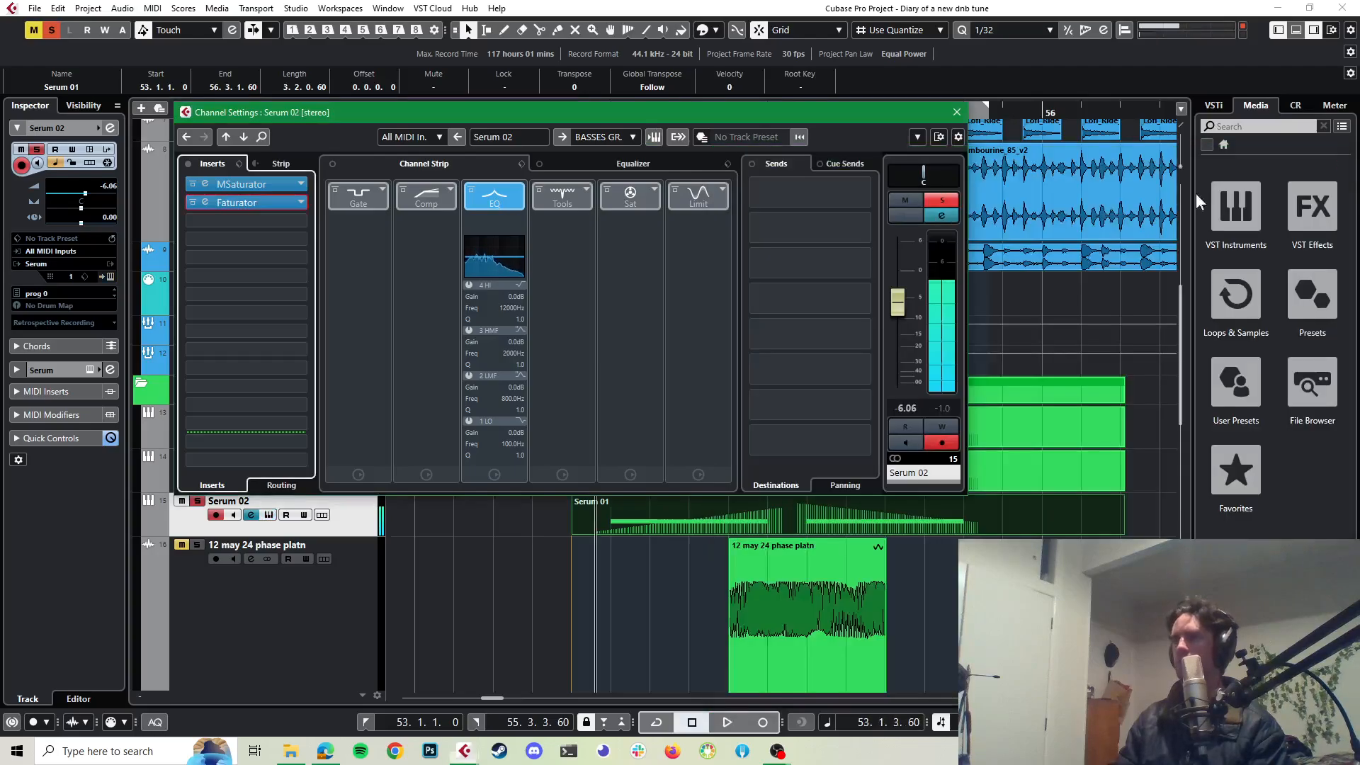
Step: Try to load FabFilter Volcano 2 into Serum 02's sixth insert slot, and close its window
left_click(302, 270)
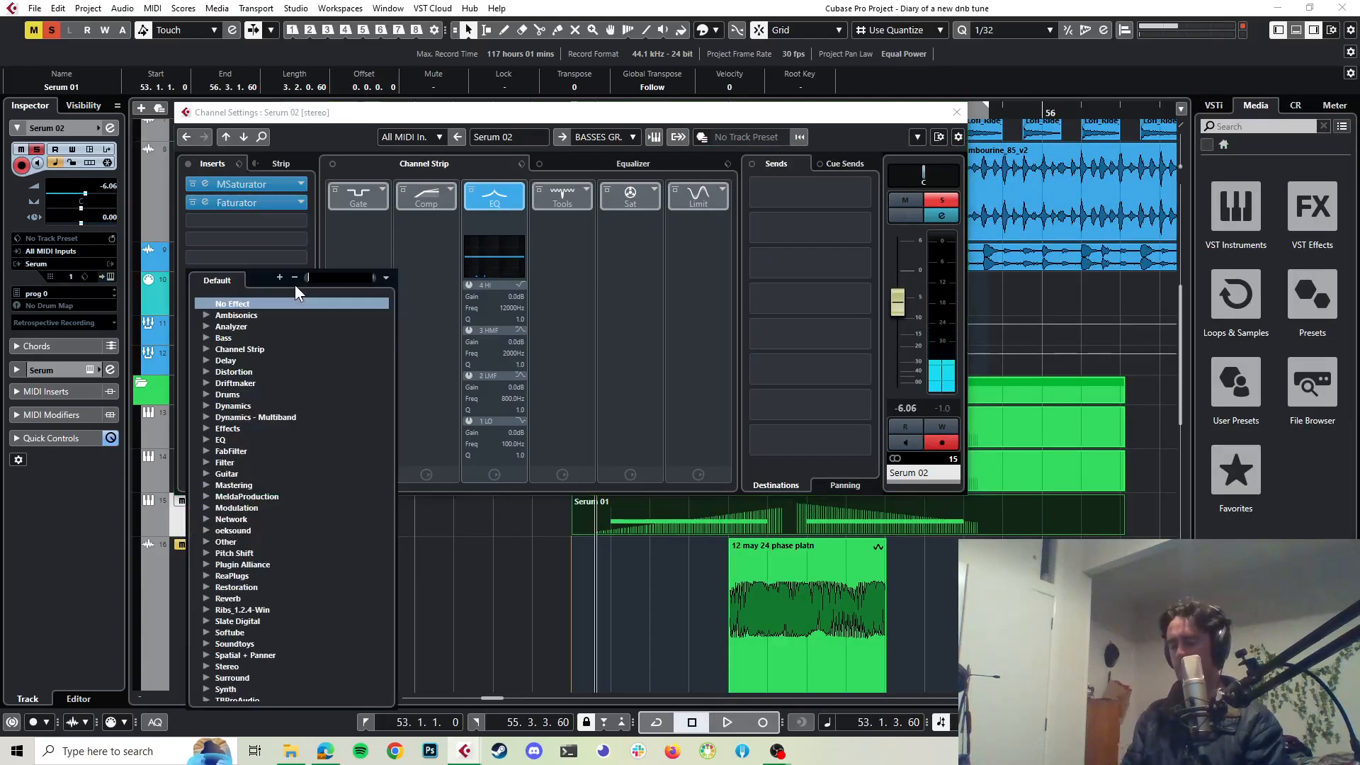
type("volcan")
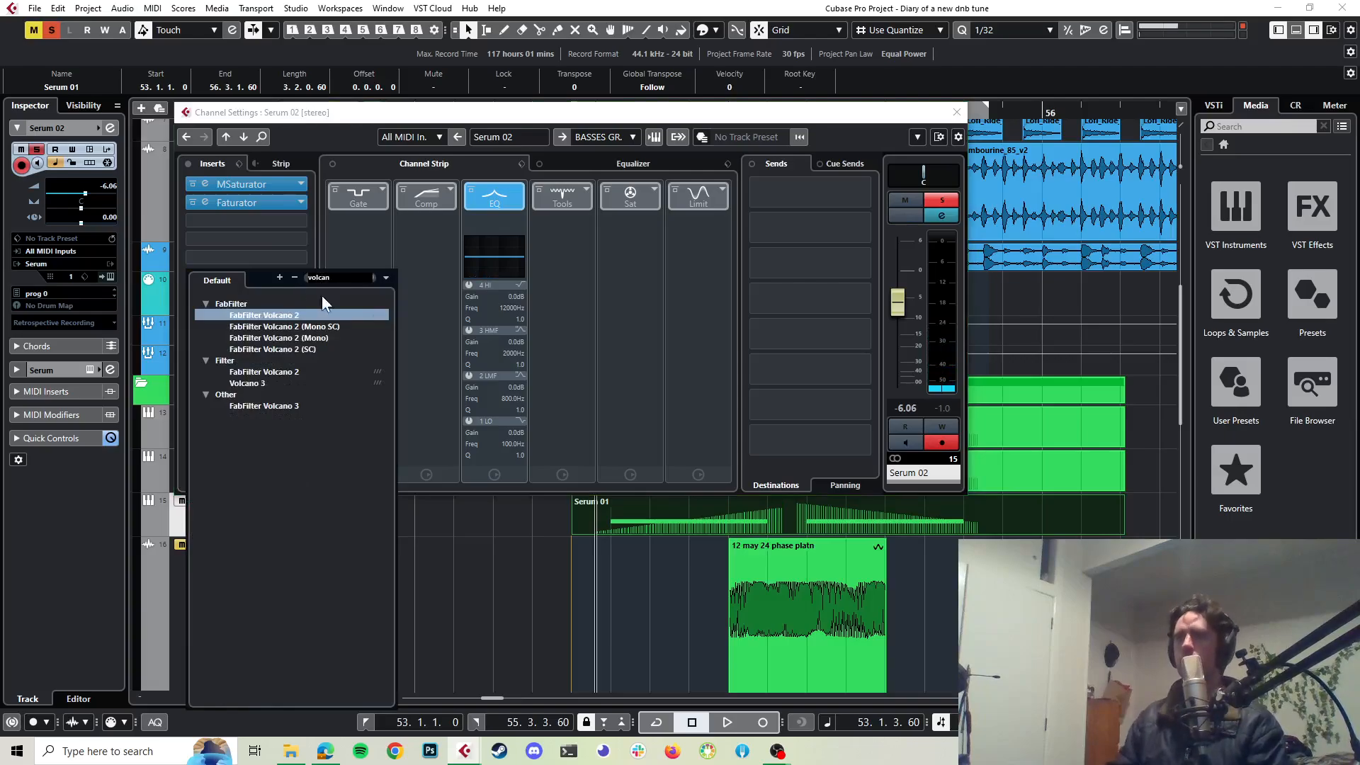
left_click(256, 383)
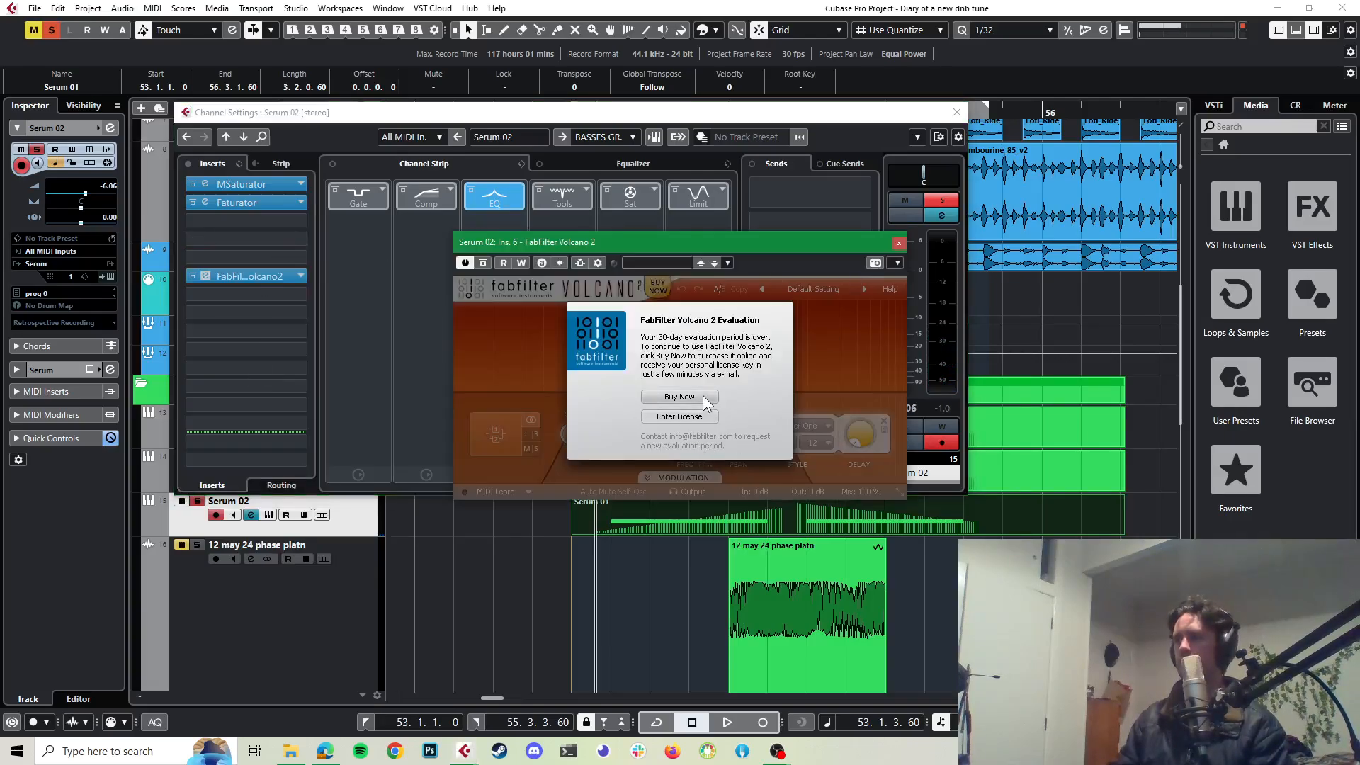
left_click(897, 244)
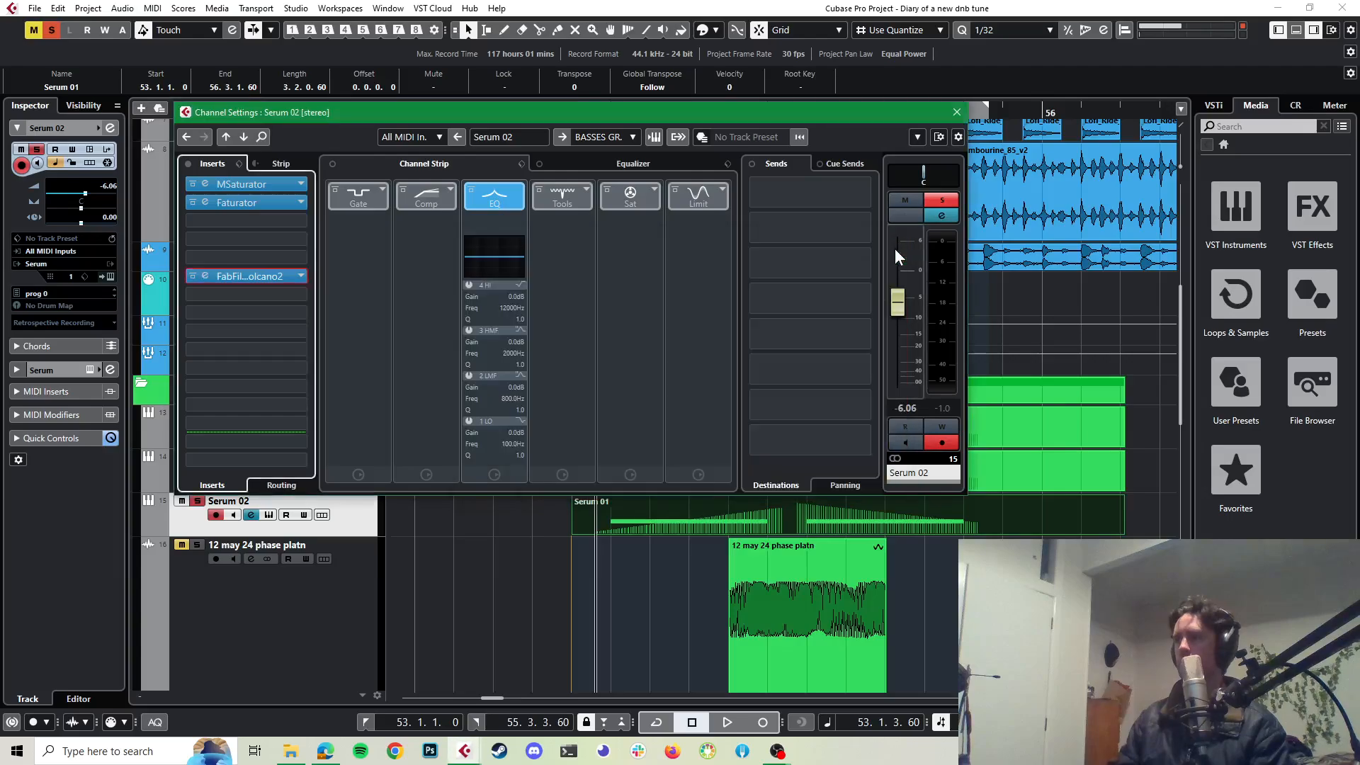
Step: Replace the plugin in Serum 02's sixth insert slot with Volcano 3
left_click(301, 277)
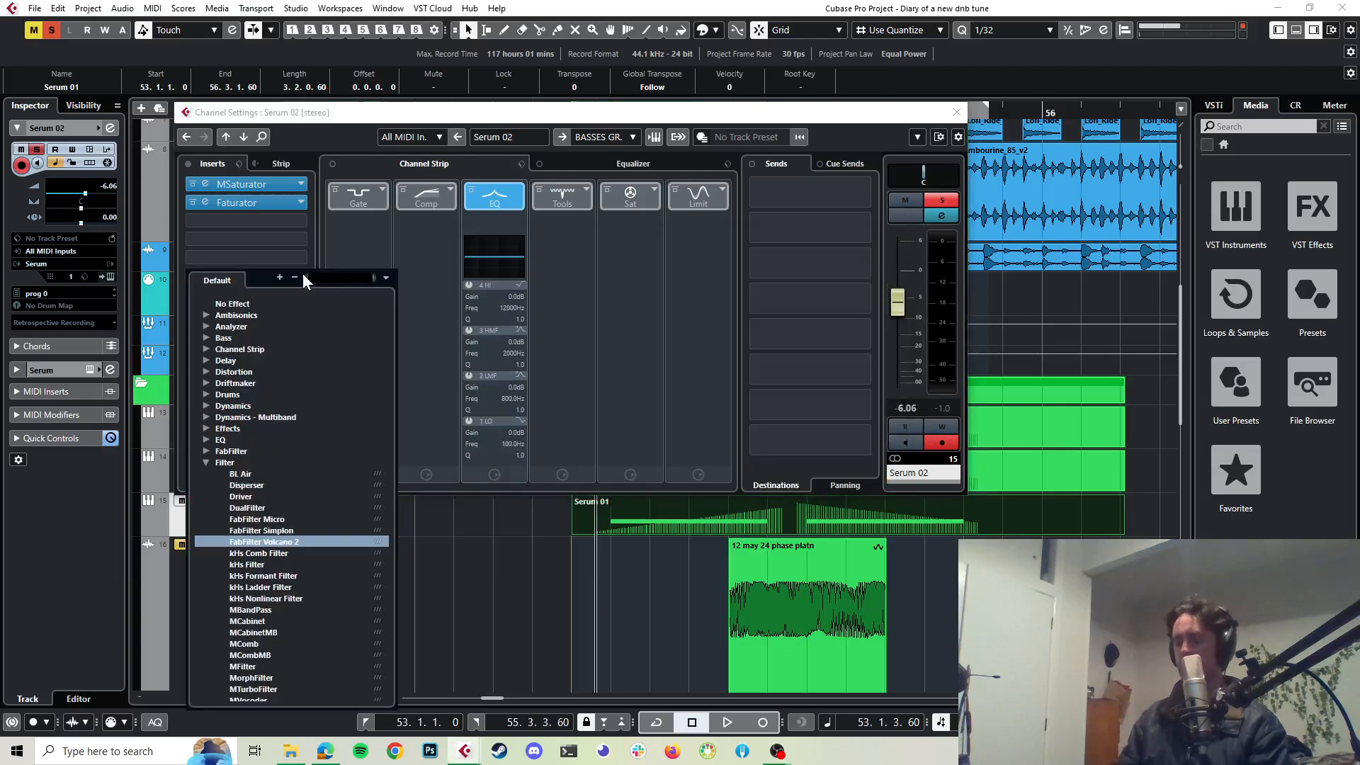
type("volcan")
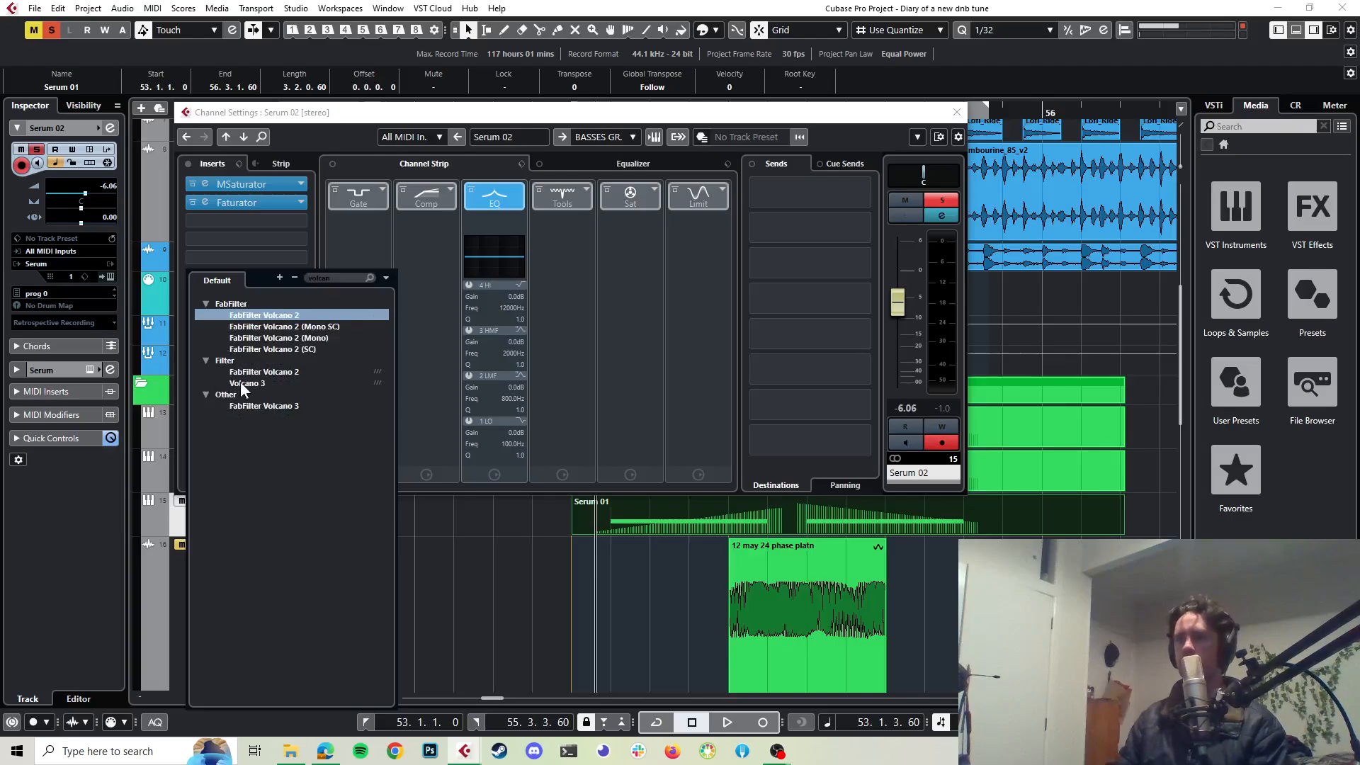
left_click(241, 382)
Step: Set Volcano 3's low-pass filter to a 24 dB slope with the cutoff at about 7900 Hz and peak about 0.017, auditioning it during playback
key("space")
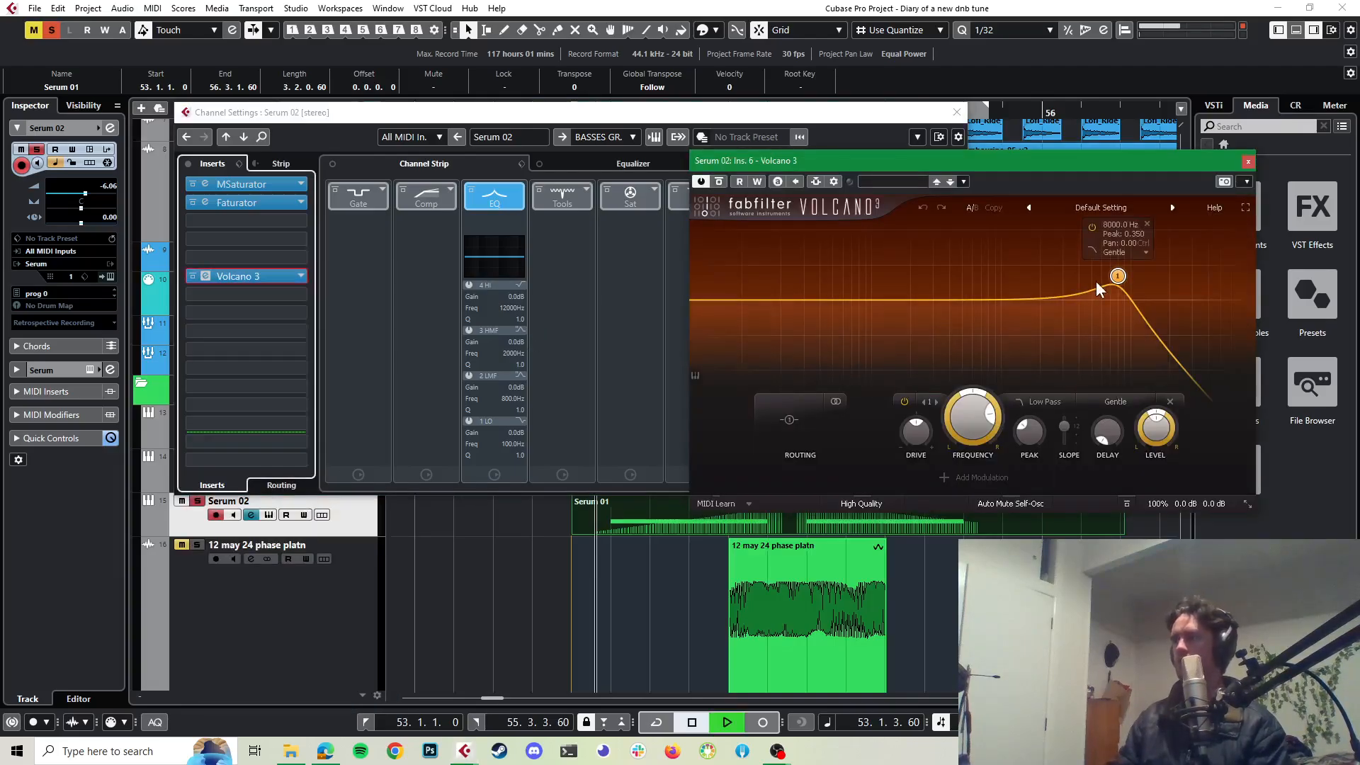
left_click_drag(1118, 275, 1074, 291)
key("space")
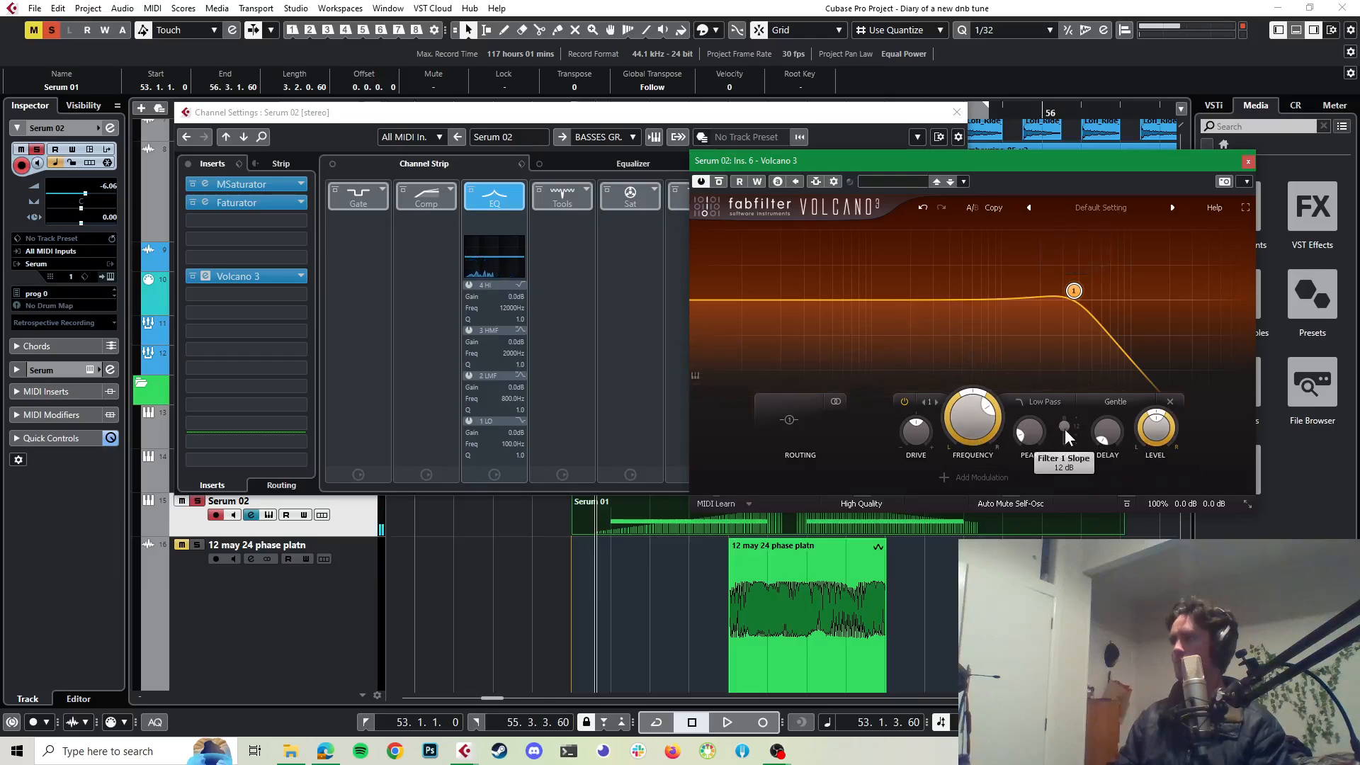
left_click_drag(1065, 437, 1064, 440)
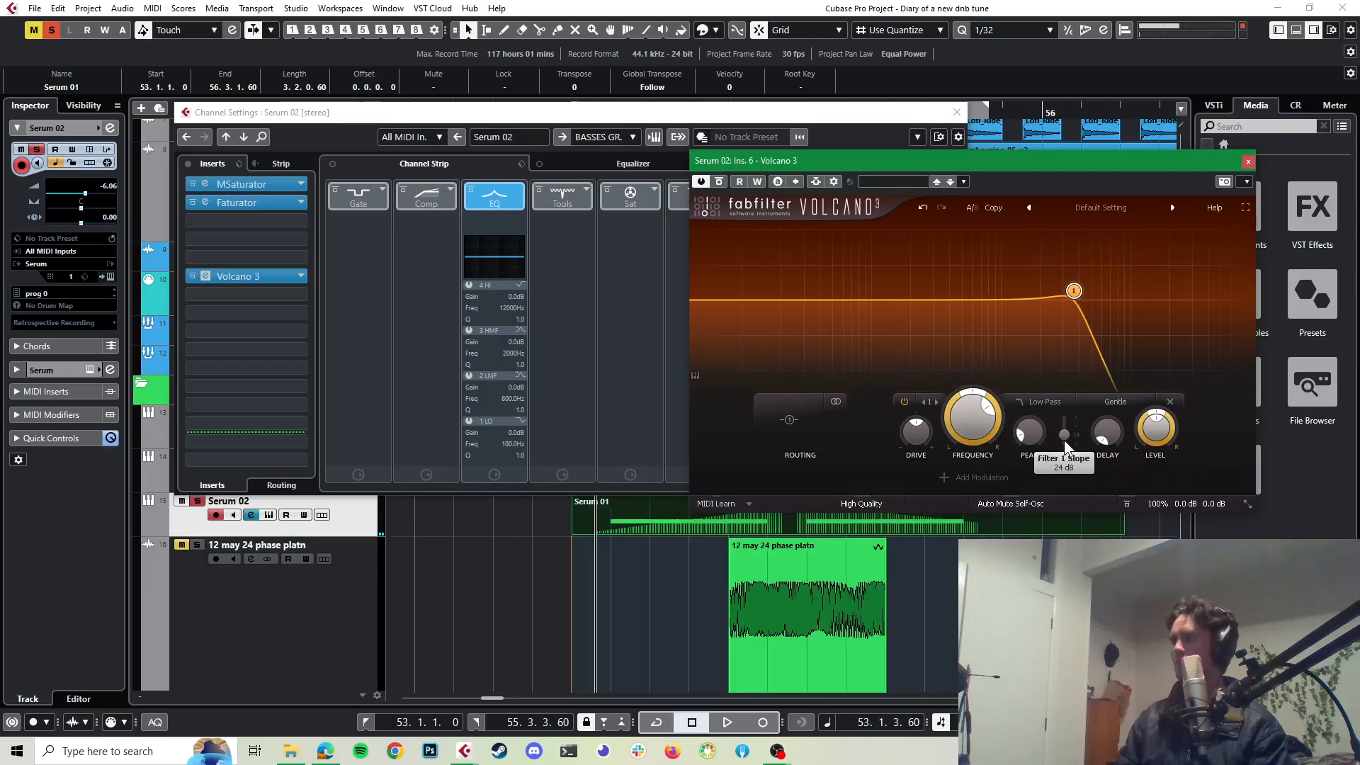
key("space")
mouse_move(1077, 291)
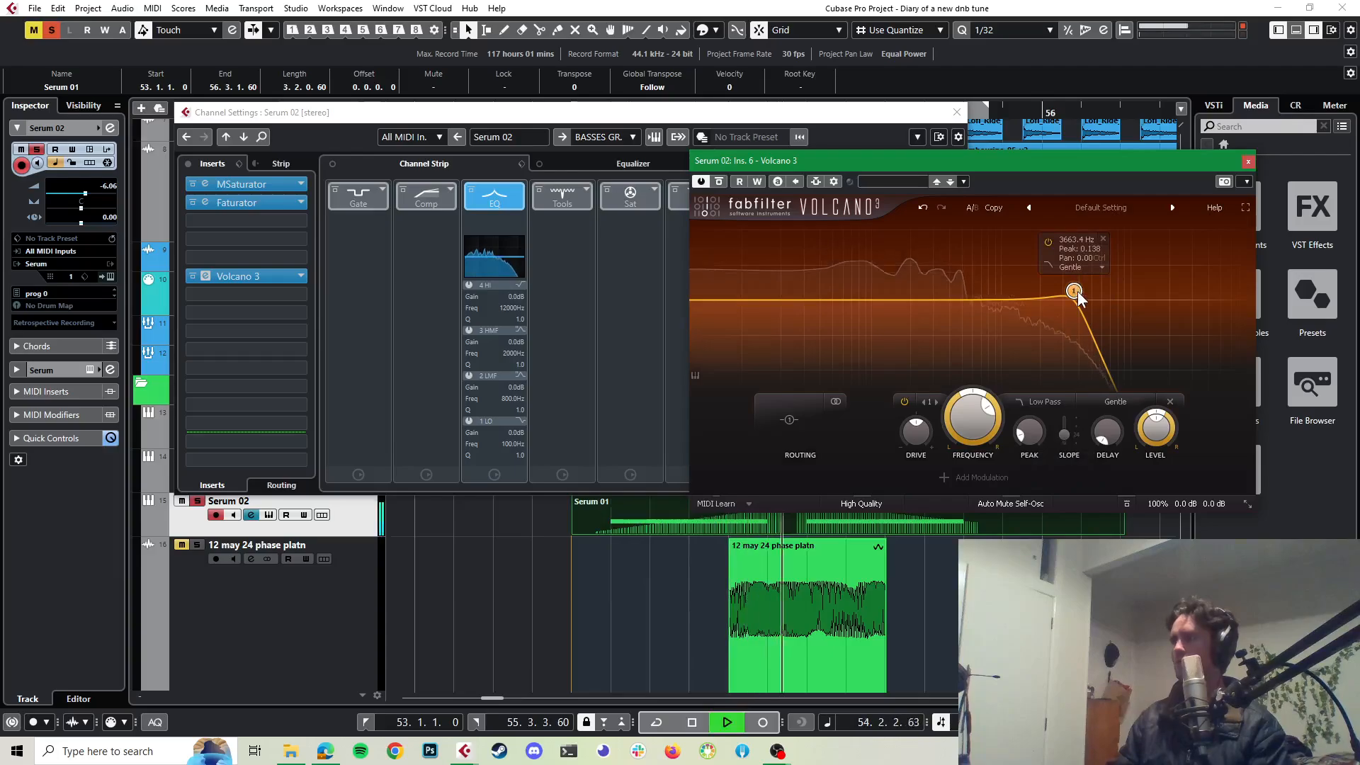
left_click_drag(1078, 291, 1118, 299)
key("space")
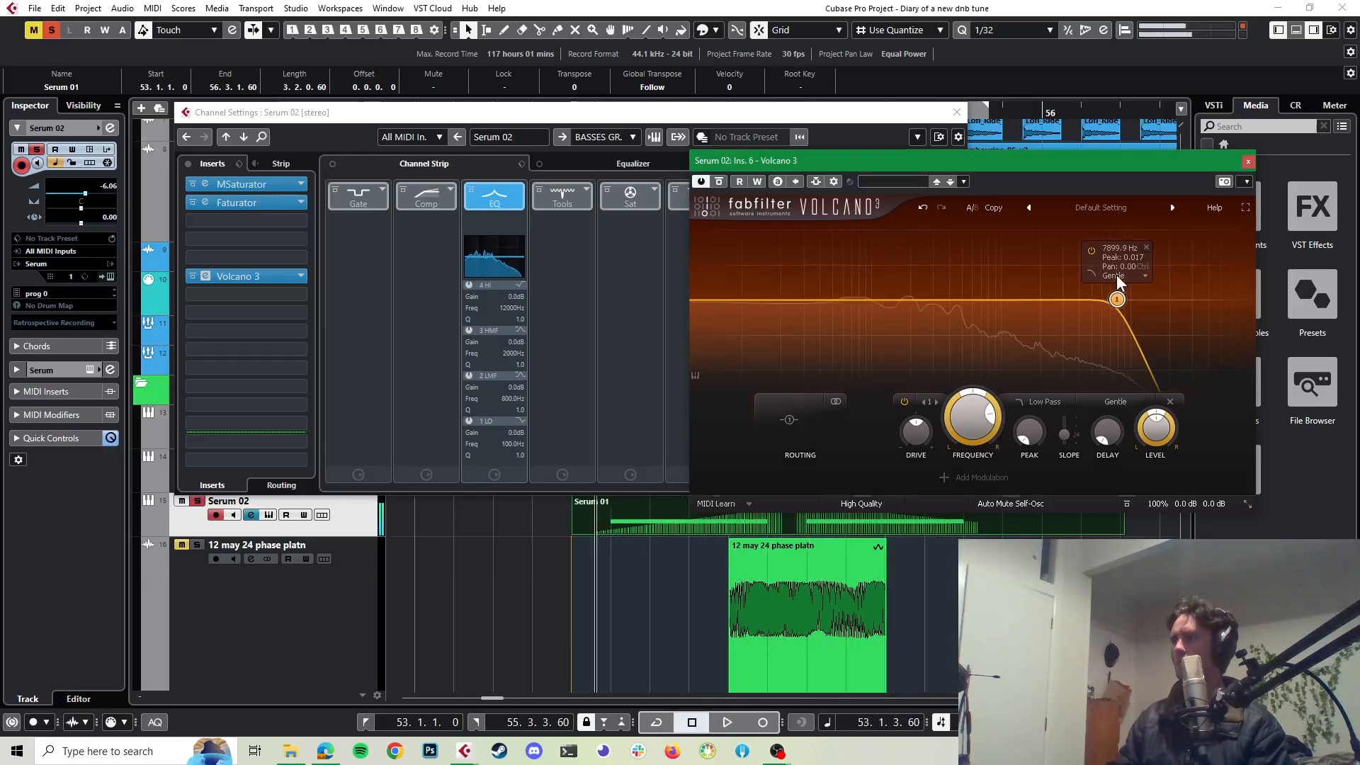
left_click(1248, 162)
Step: Try the original FabFilter Pro-Q in Serum 02's third insert slot after Faturator, and close its window
left_click(303, 220)
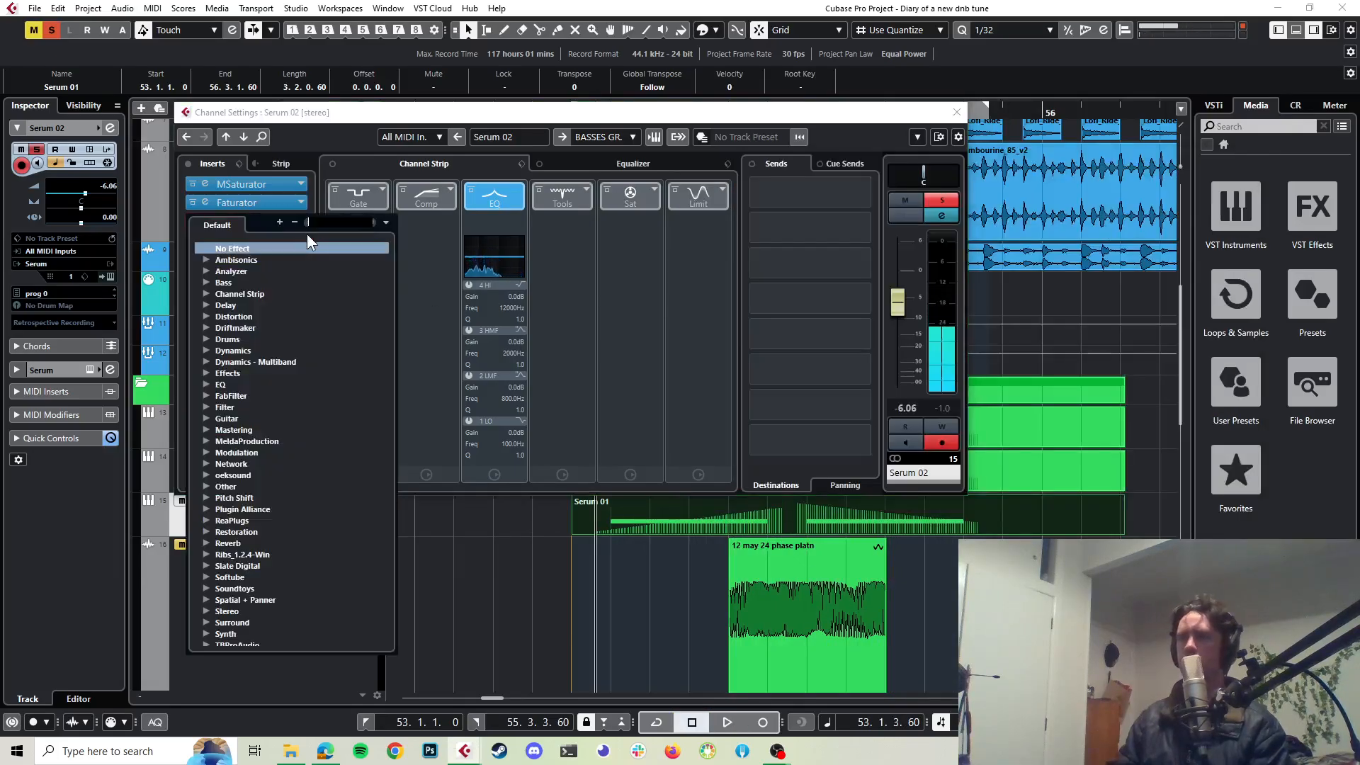
type("fab")
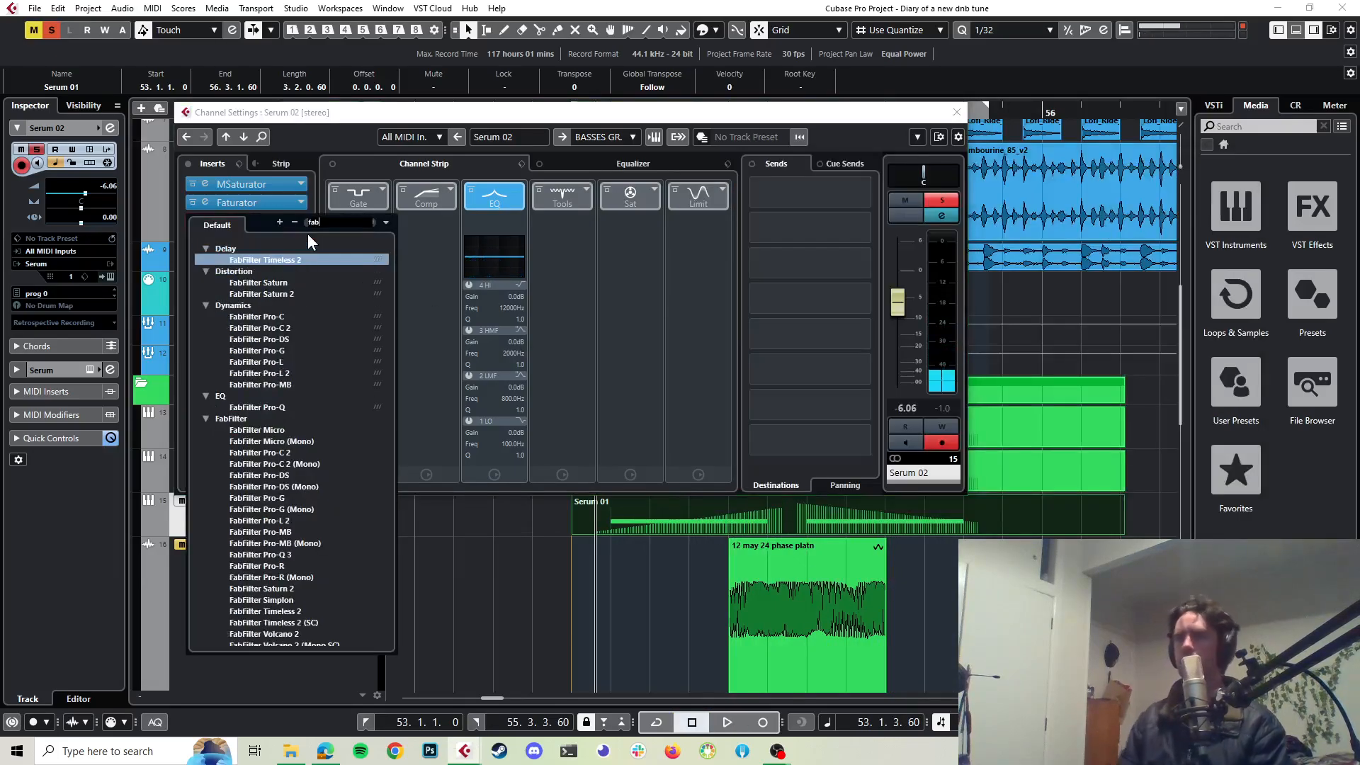
left_click(257, 408)
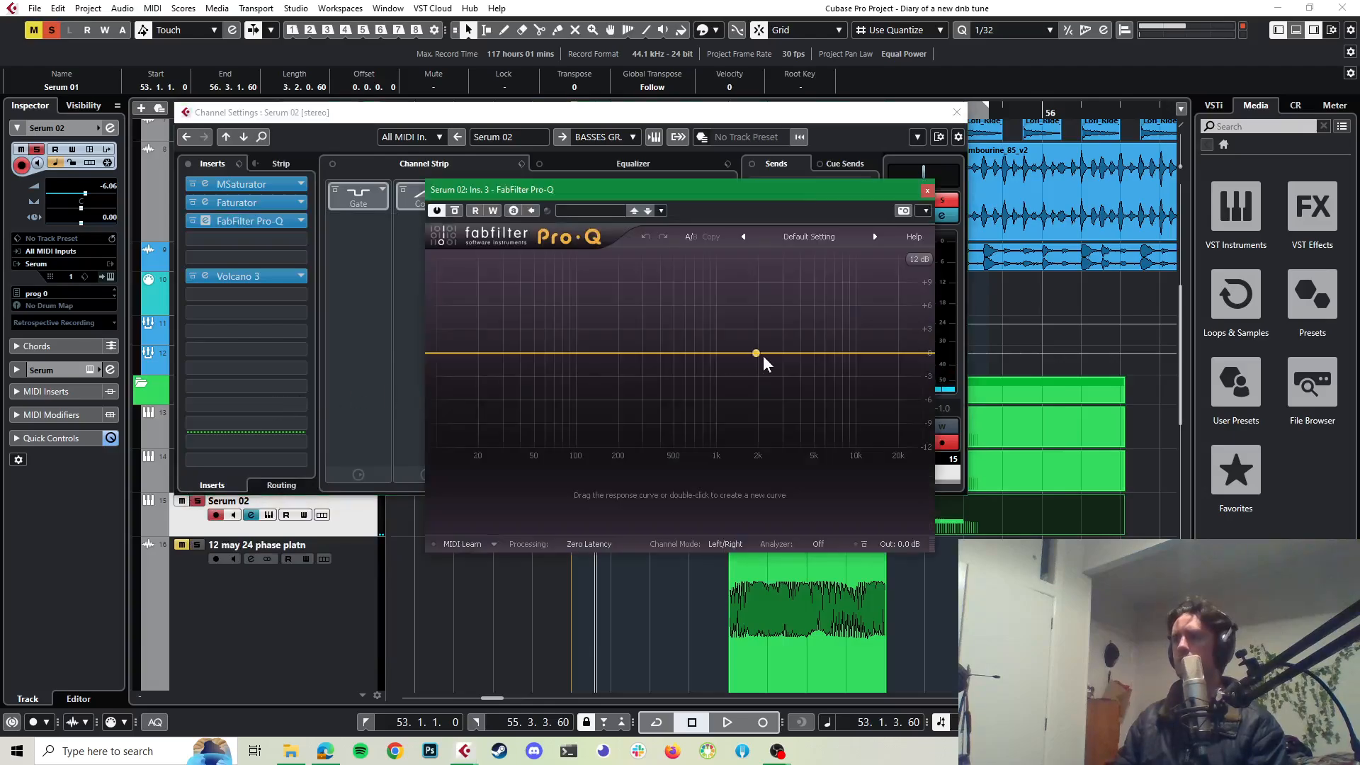
left_click(928, 190)
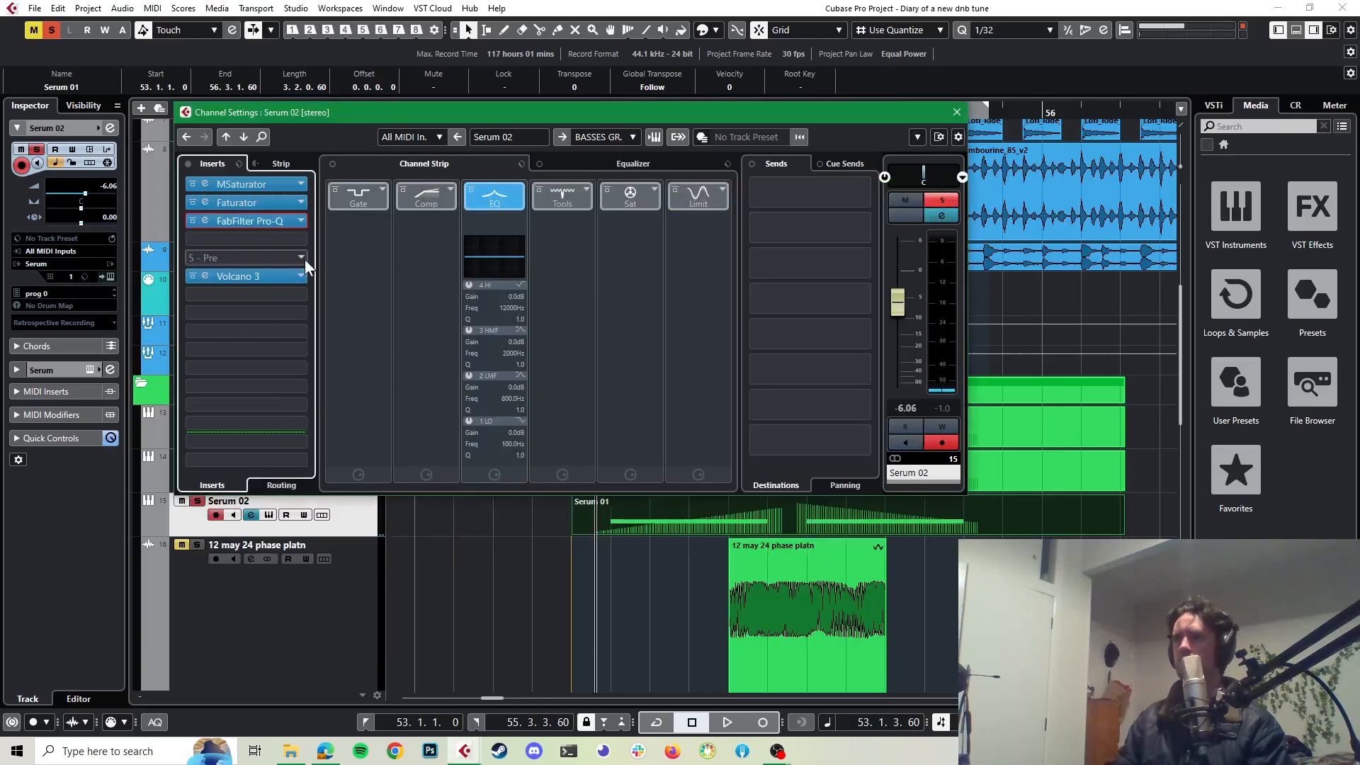
Step: Replace the third insert with Pro-Q 3 and start playback to view the bass's frequency spectrum
left_click(299, 220)
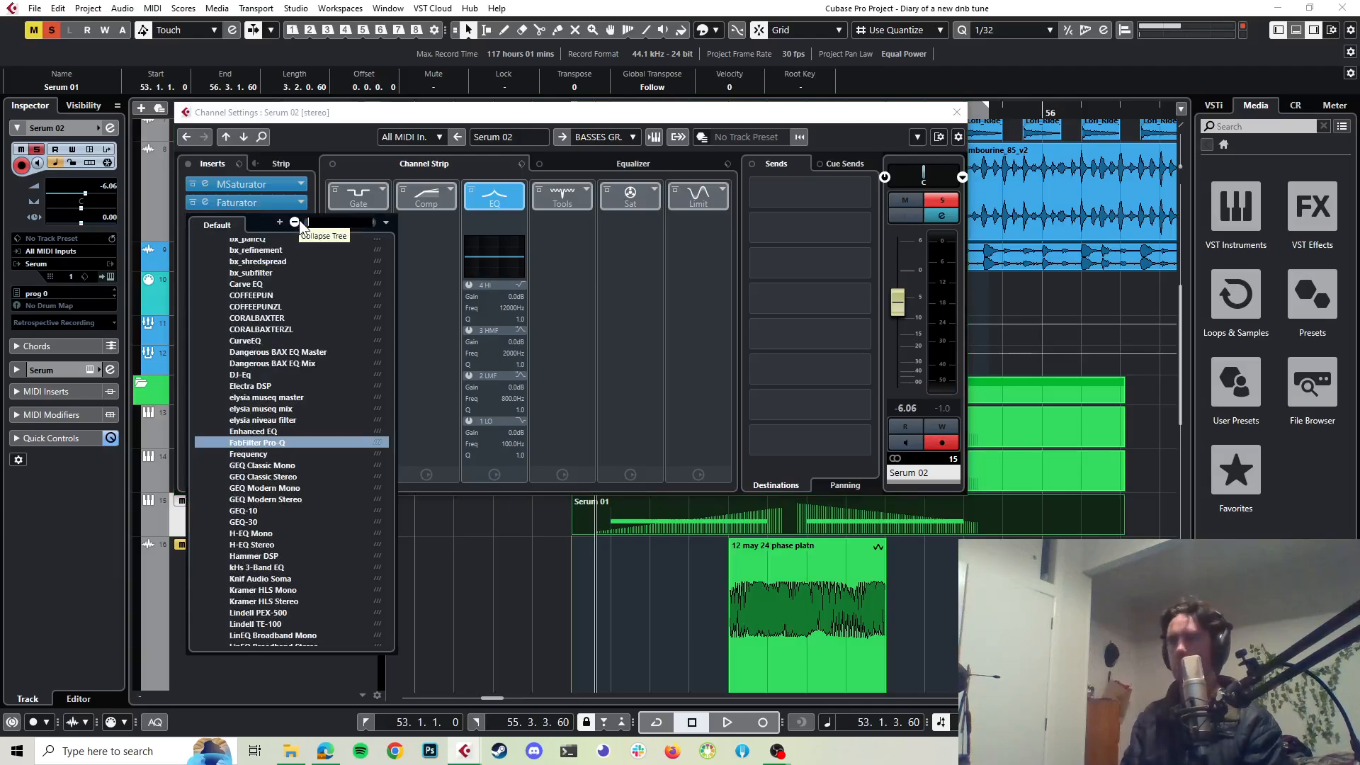
type("pro-q")
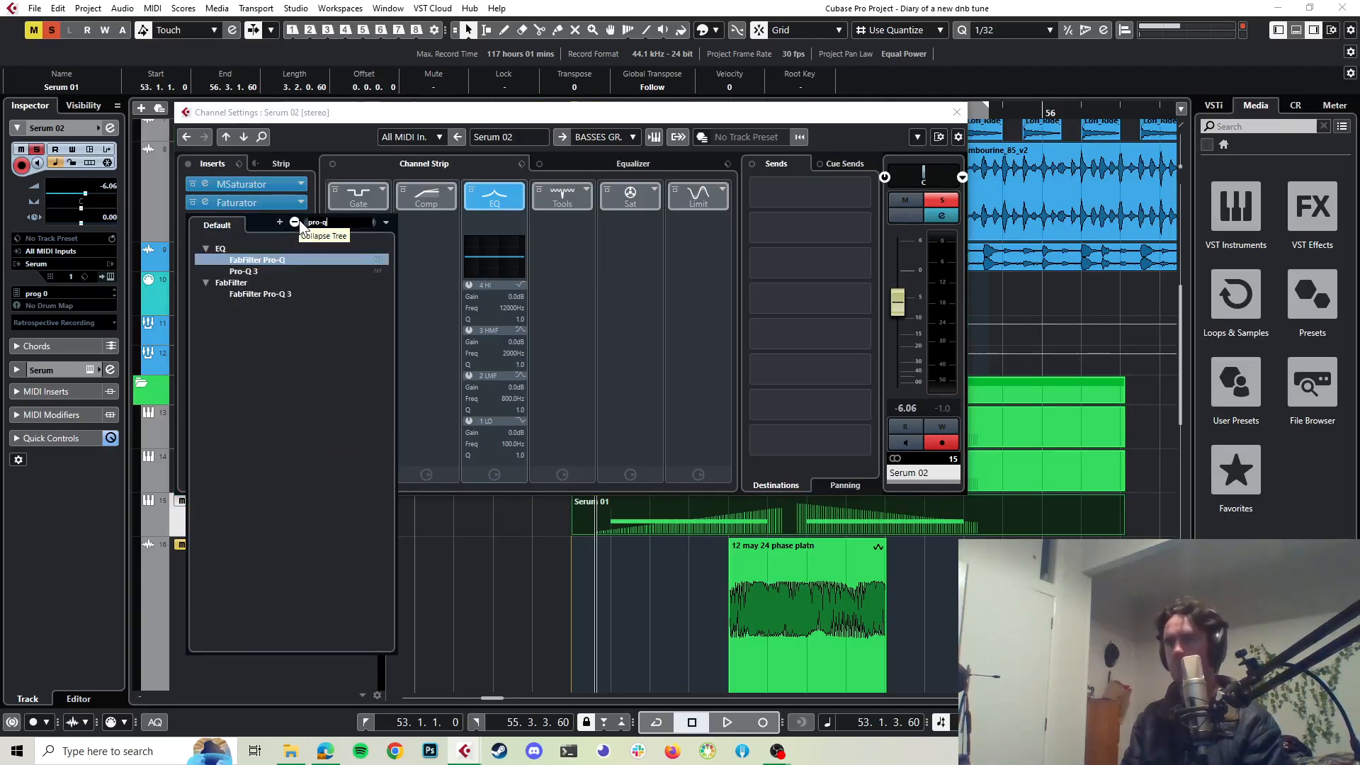
left_click(241, 272)
key("space")
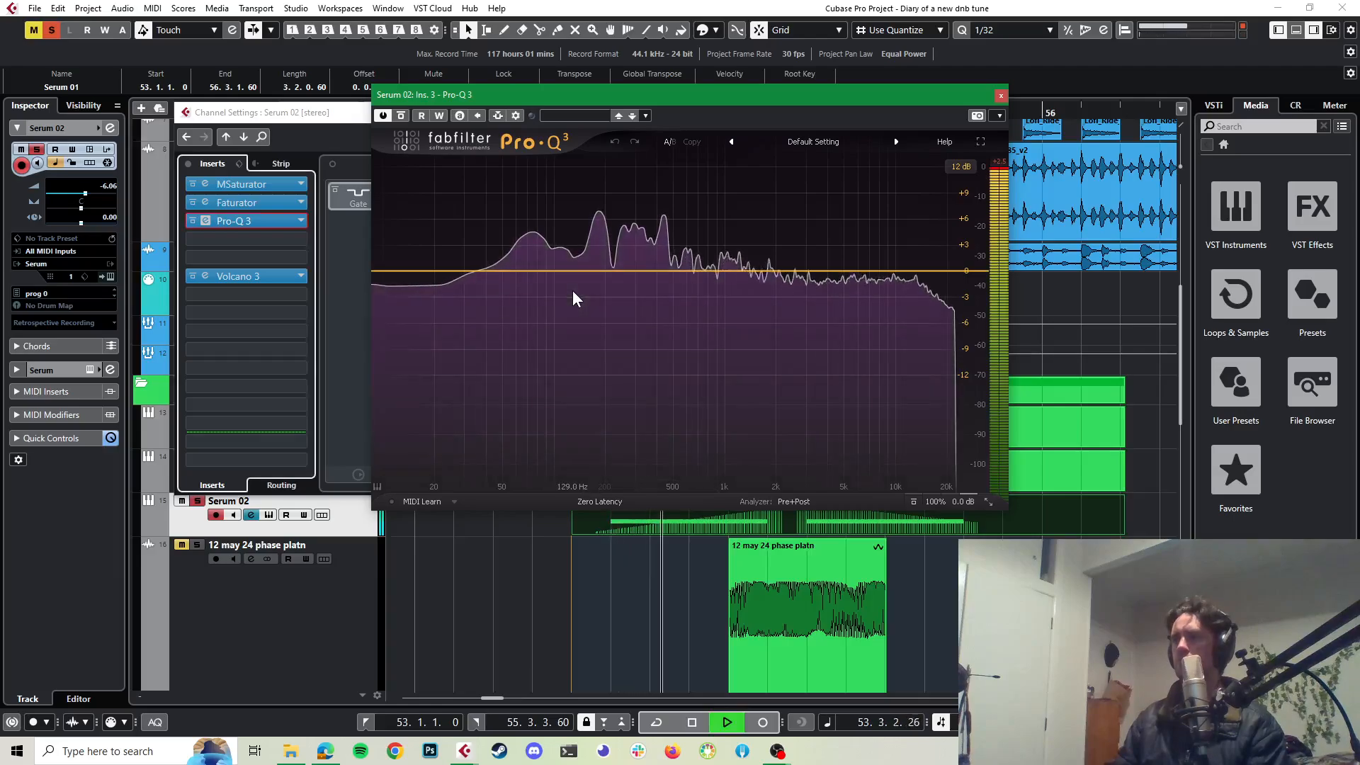
Step: Stop playback and add a low-cut band with a 24 dB/oct slope in Pro-Q 3
key("space")
left_click_drag(510, 272, 507, 310)
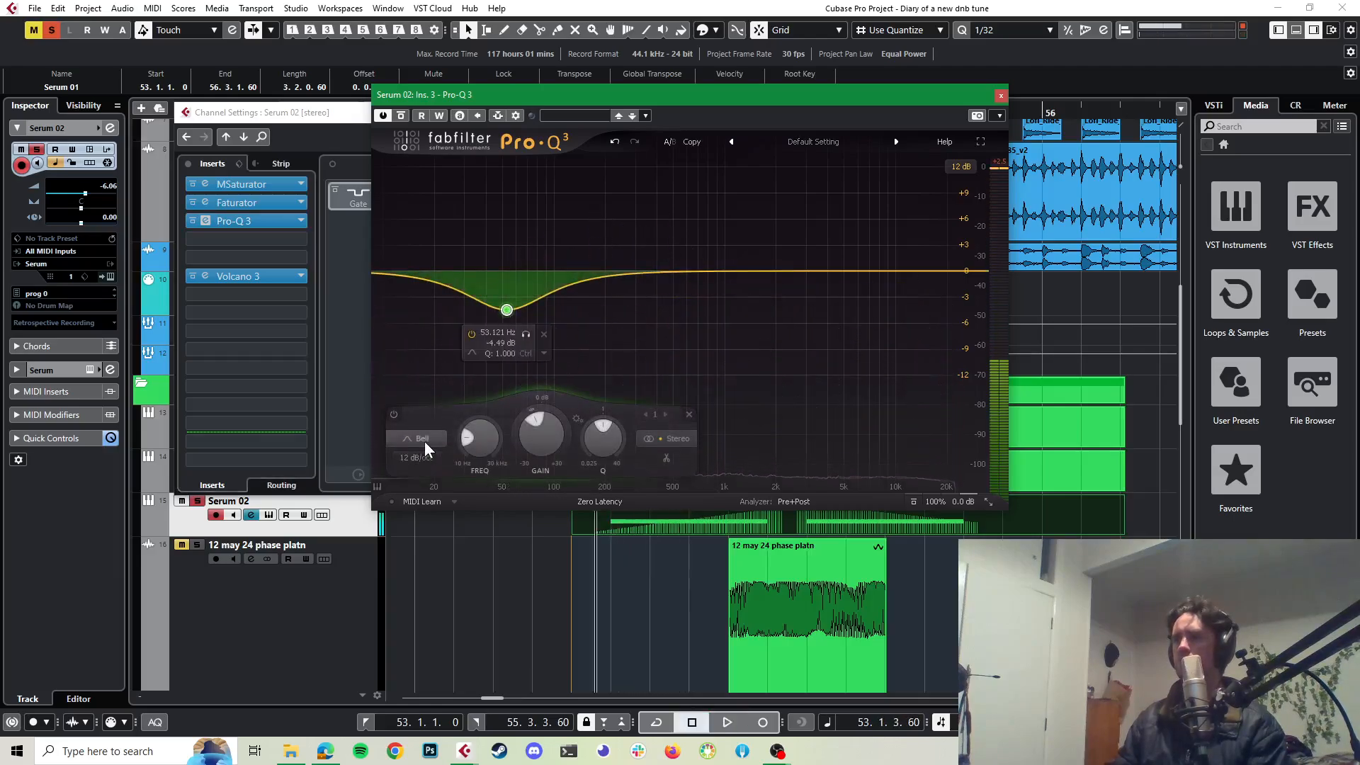
left_click(423, 441)
left_click(414, 337)
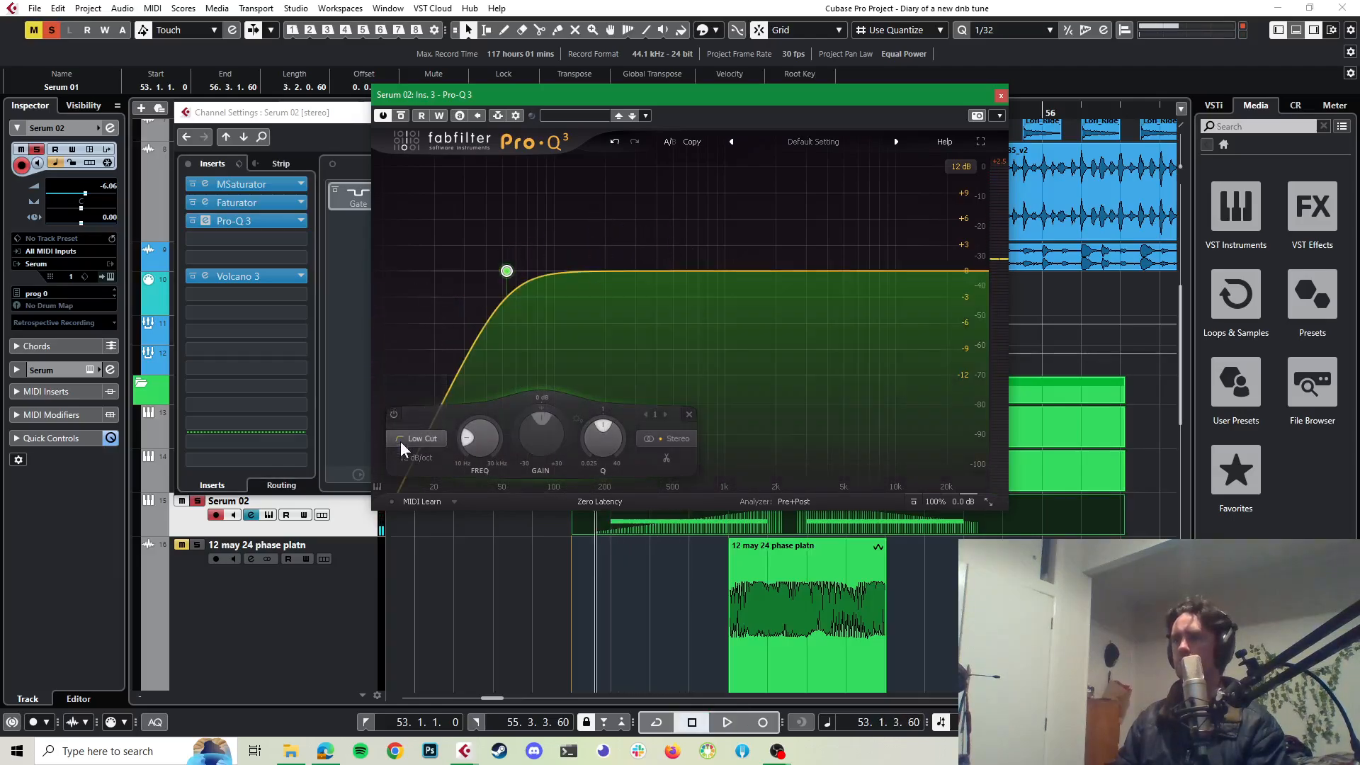
left_click(415, 457)
left_click(421, 529)
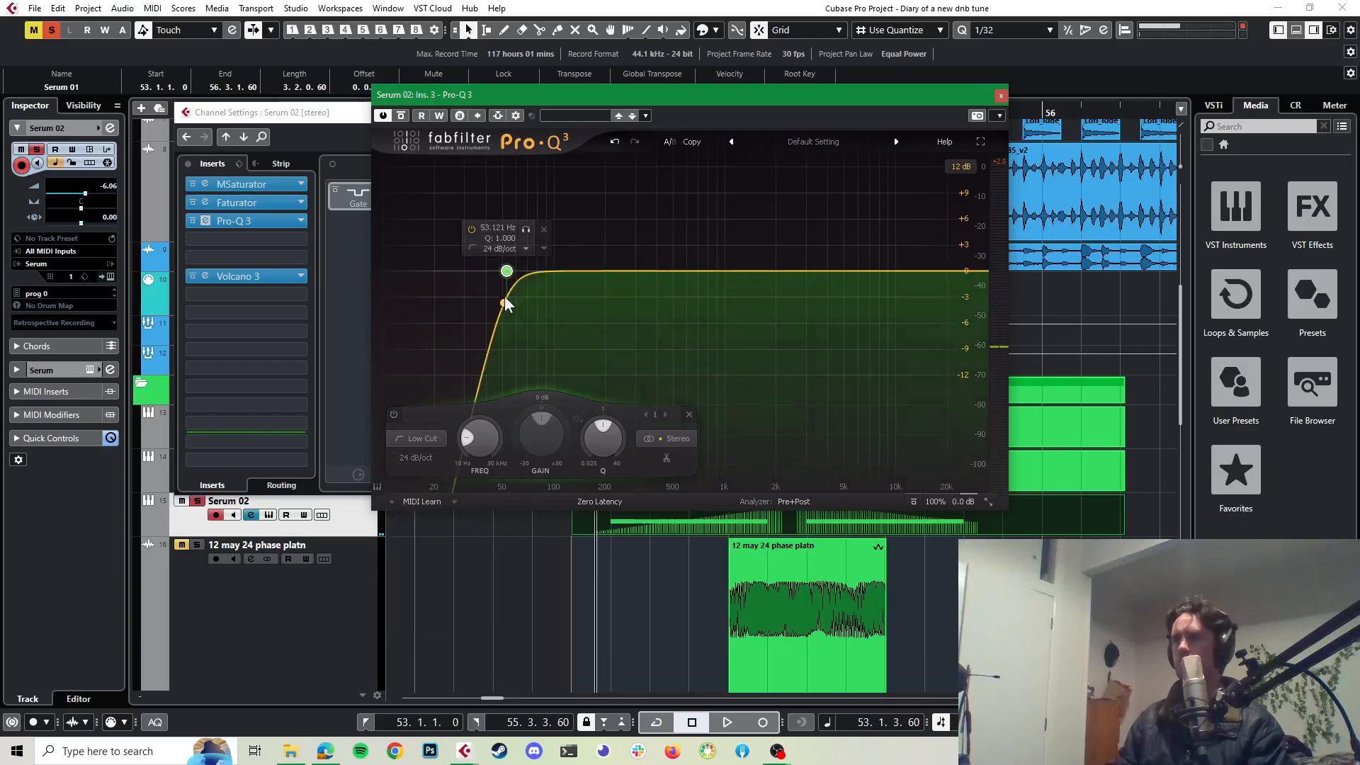
Step: During playback, move the low cut to about 110 Hz, add a bell cut of about -3.35 dB at 434 Hz and a bell boost of about 3 dB above 1 kHz
key("space")
left_click_drag(507, 270, 561, 273)
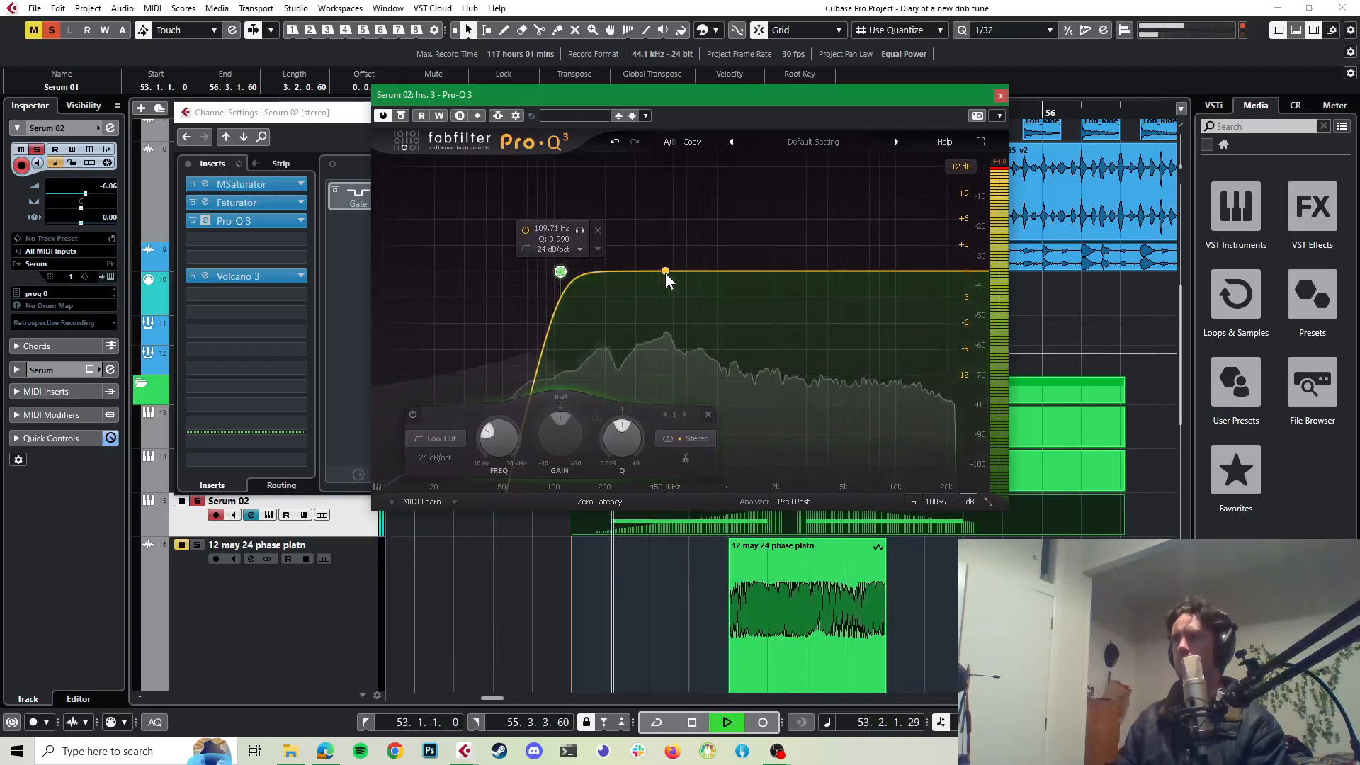
left_click_drag(666, 273, 742, 258)
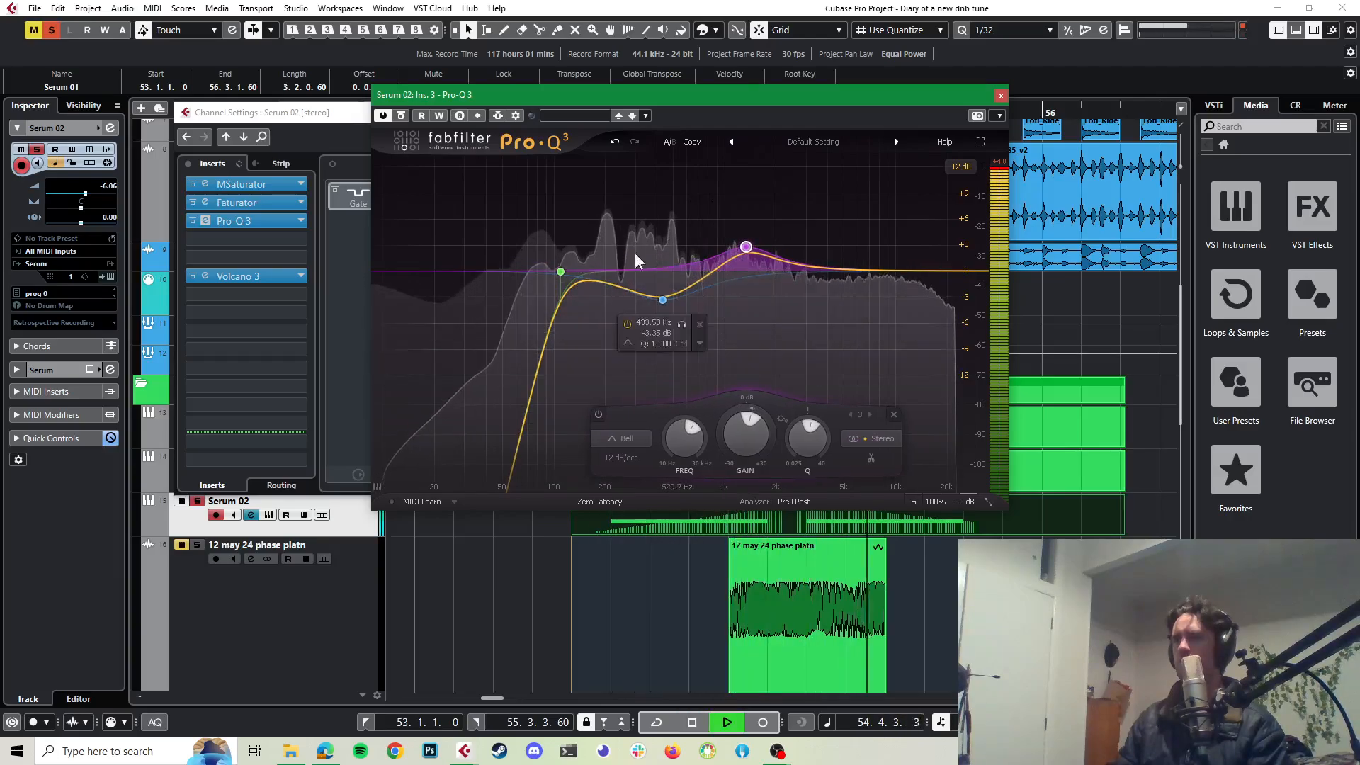
Step: Bypass and re-enable MSaturator and Faturator in turn during playback to compare their effect, and open Faturator
left_click(194, 185)
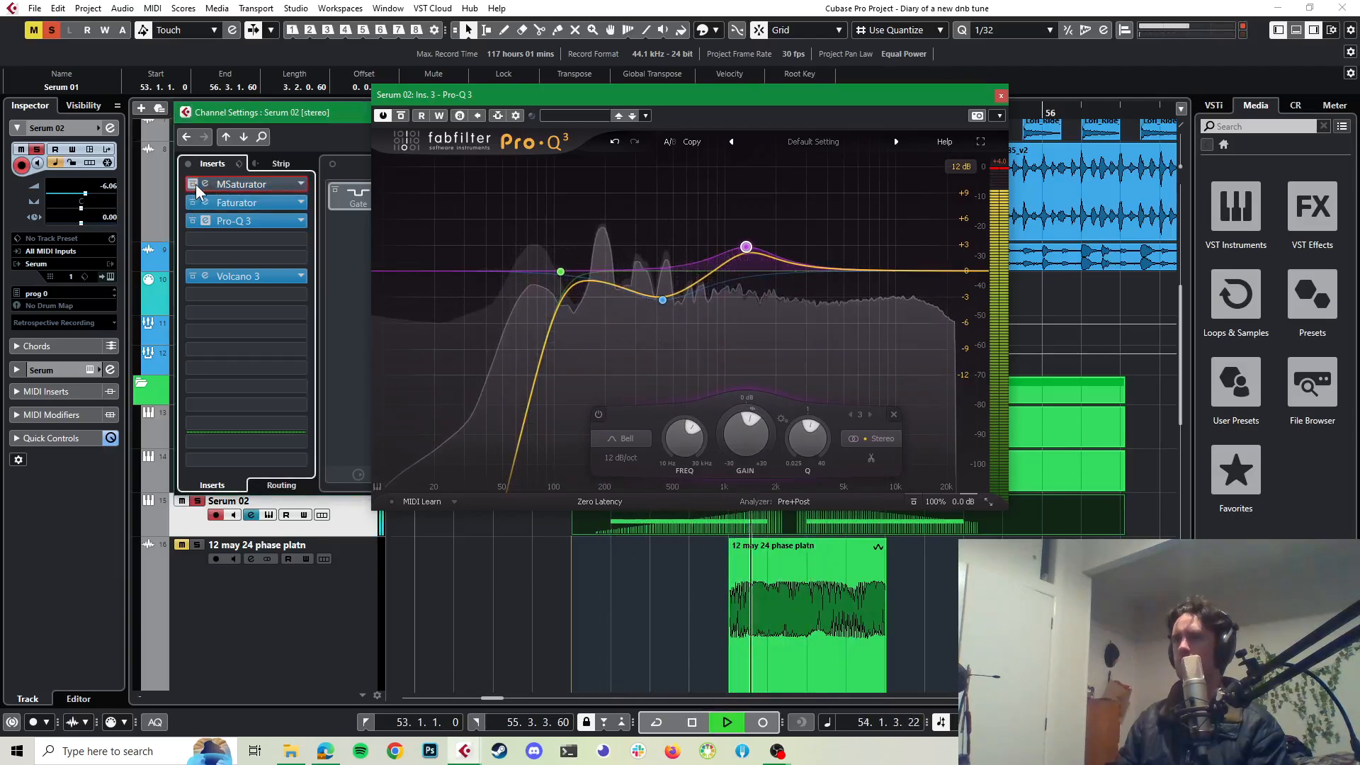
left_click(195, 184)
left_click(195, 202)
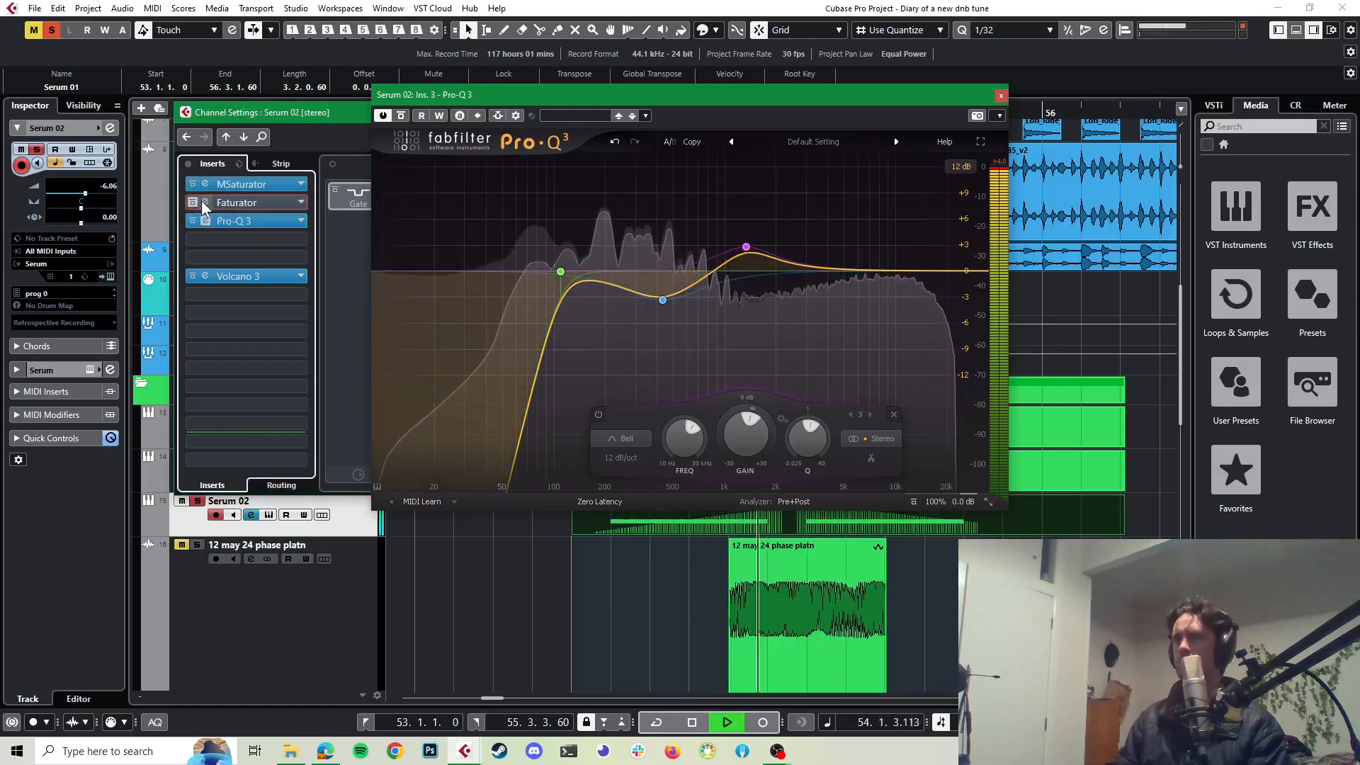
left_click(204, 202)
left_click(192, 202)
Step: Raise Faturator's Fuzz to about a quarter and its Color to about 40%, stop playback and close its window
left_click_drag(743, 316, 759, 318)
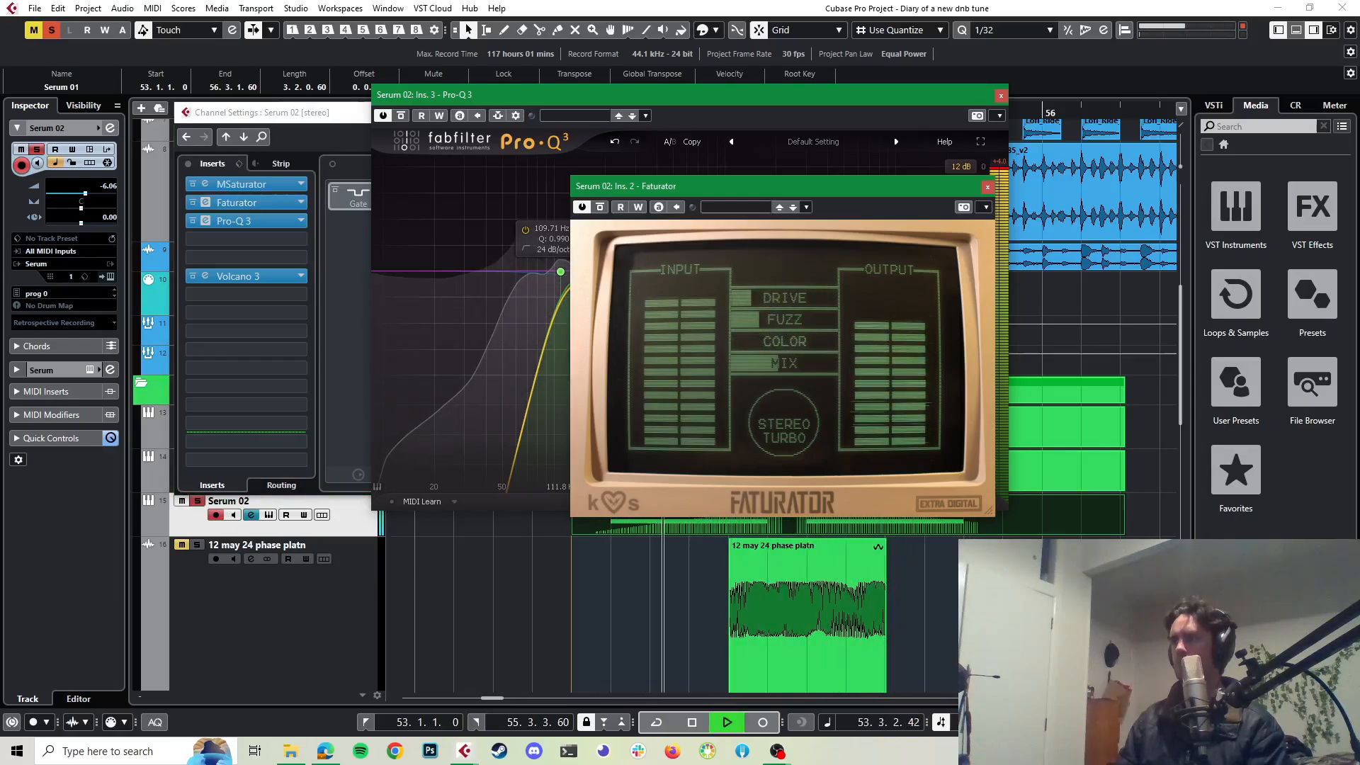
left_click_drag(733, 341, 772, 363)
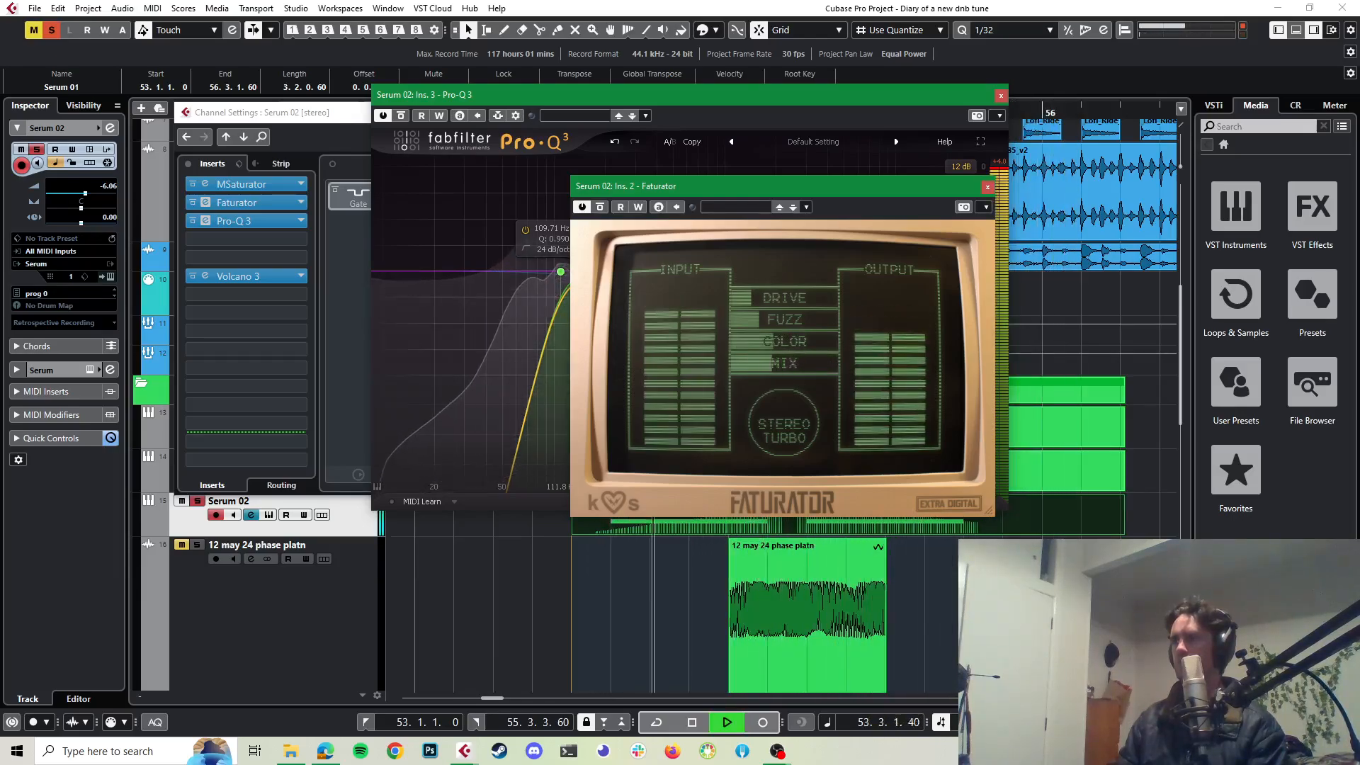
key("space")
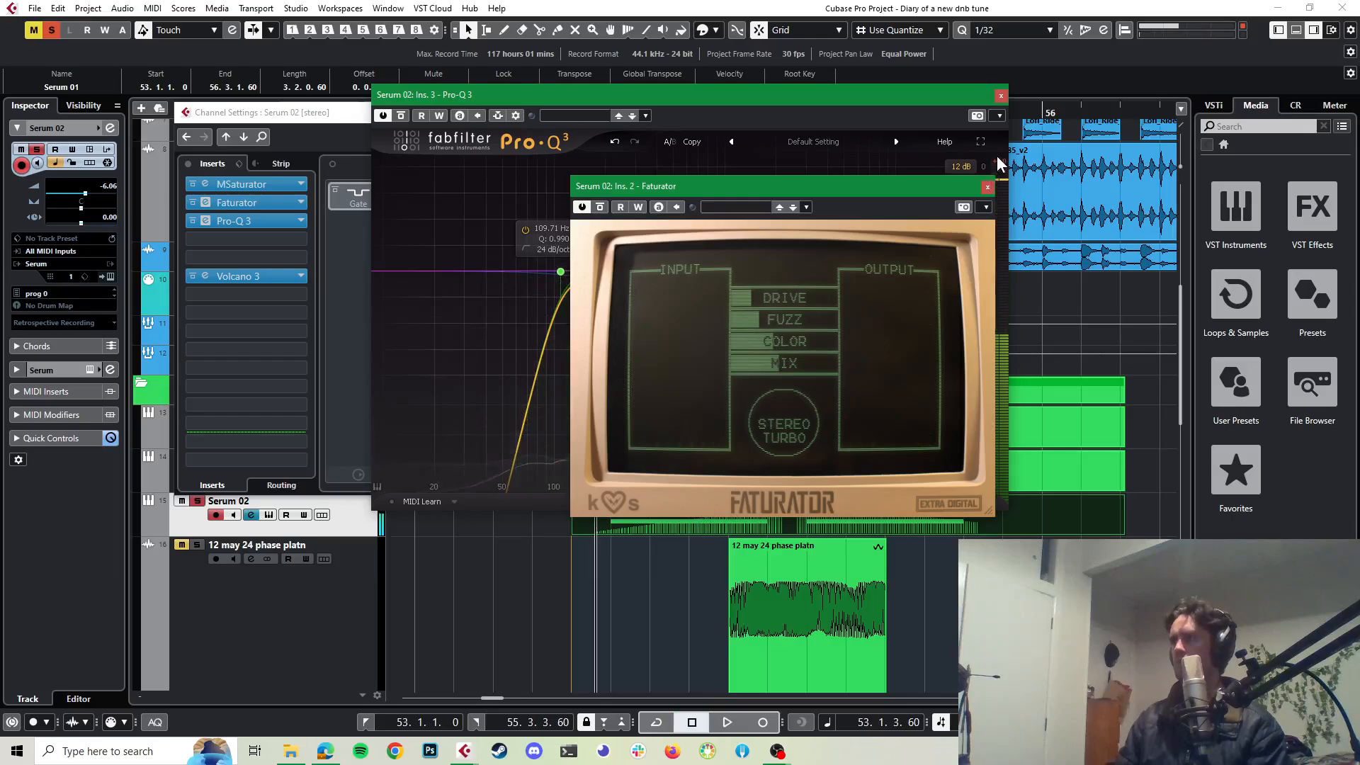
left_click(988, 187)
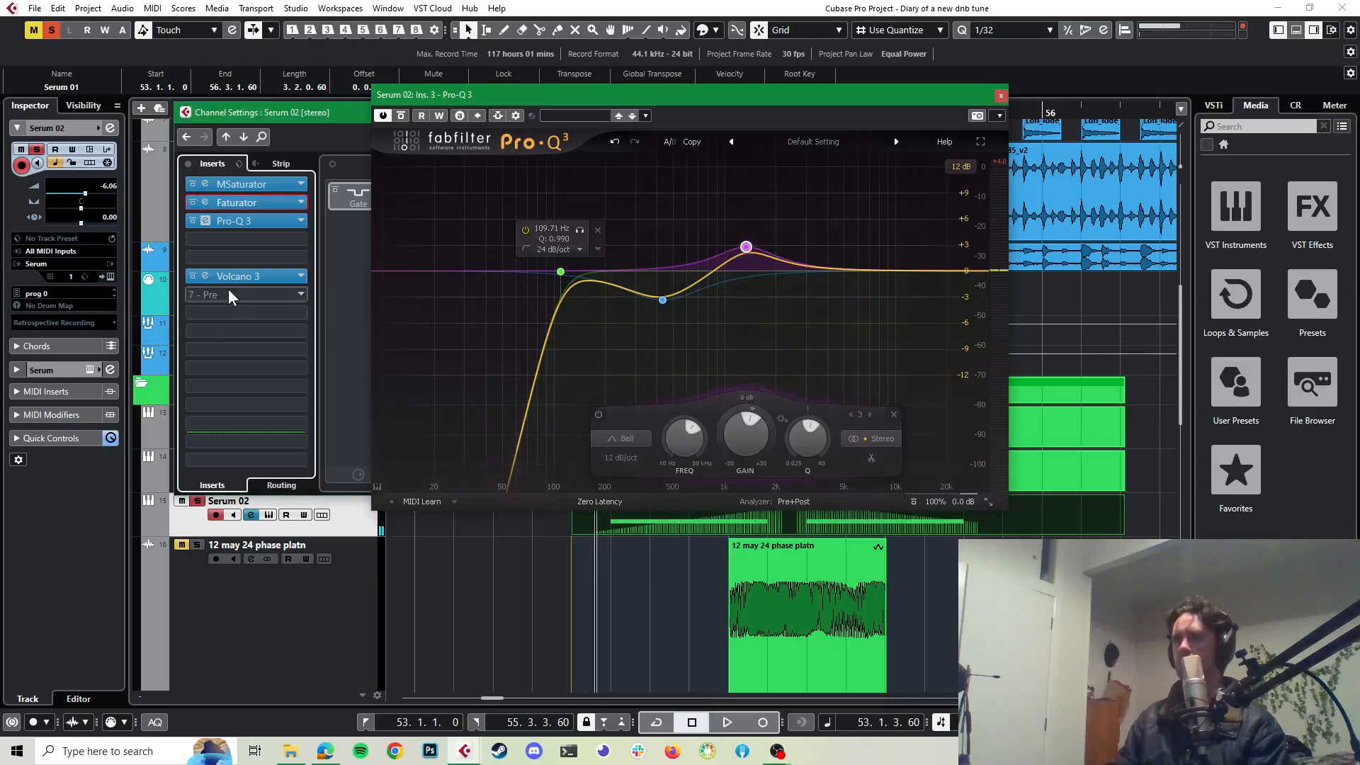
Step: Add a narrow Pro-Q 3 bell boost of about +7.59 dB at 450 Hz with a Q of 5.868, auditioning it during playback
key("space")
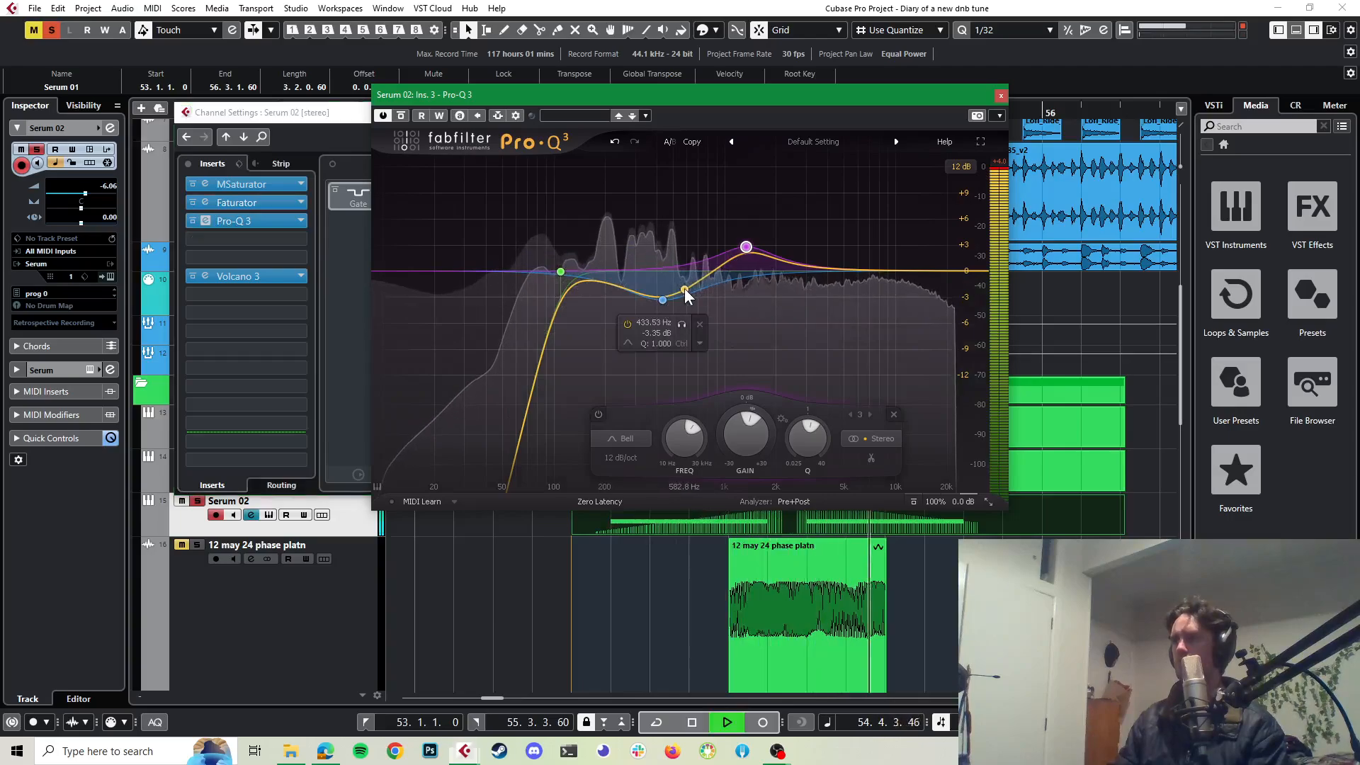
scroll(664, 240, "up", 6)
left_click_drag(684, 289, 673, 193)
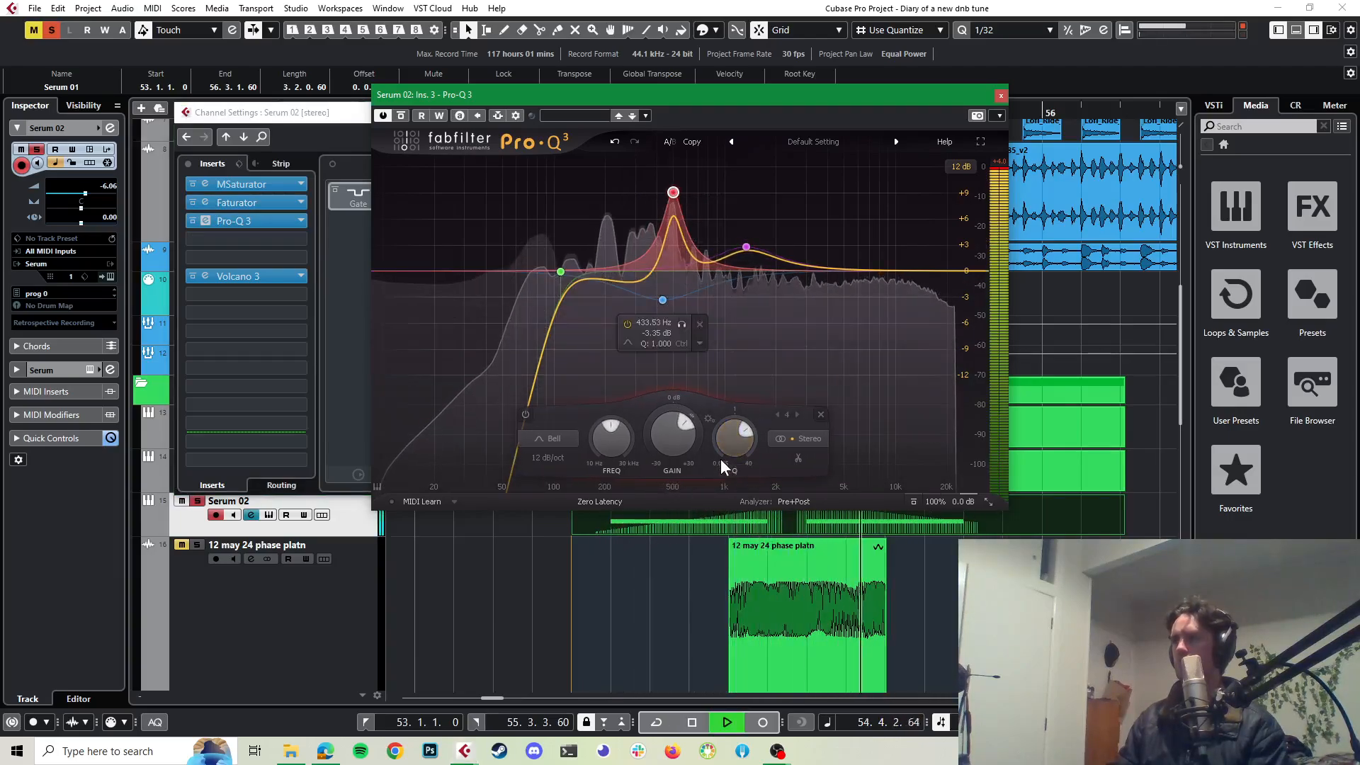
left_click_drag(732, 445, 734, 433)
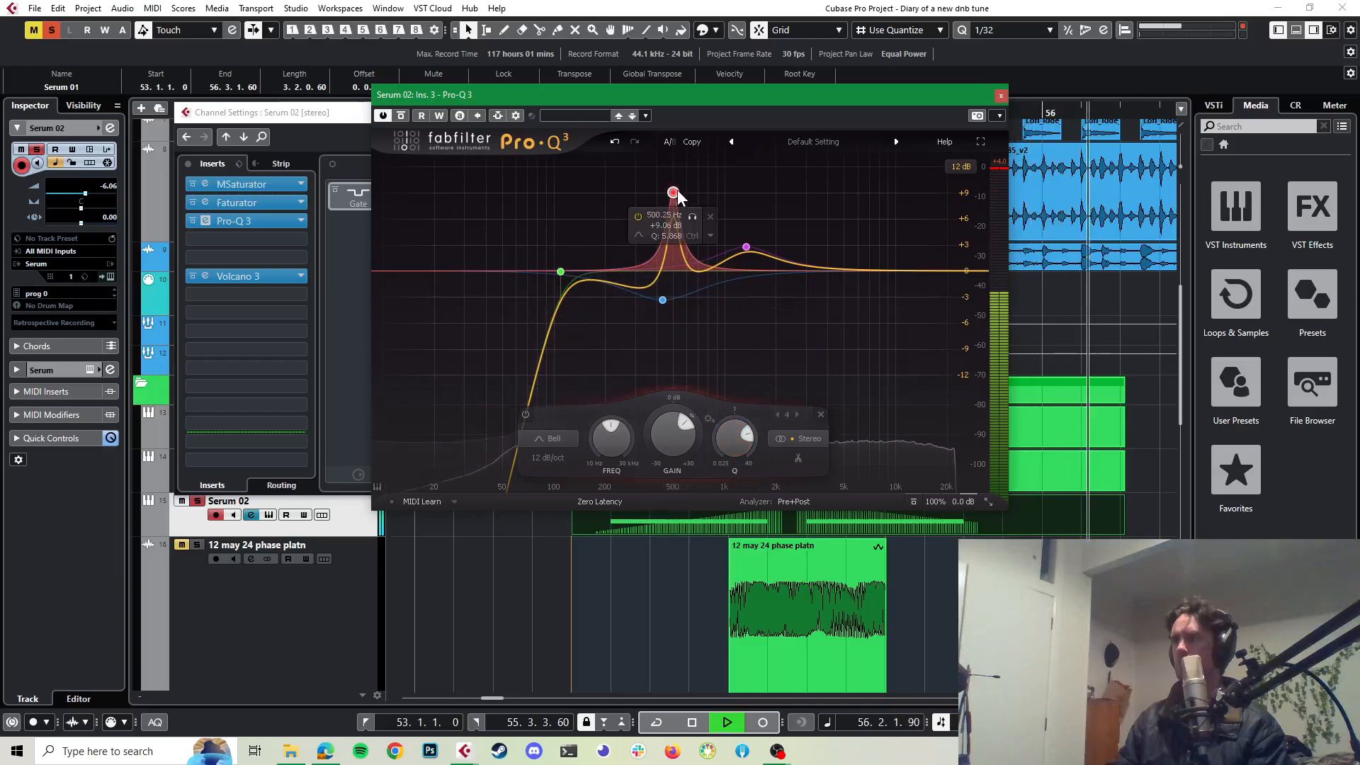
left_click_drag(677, 189, 673, 207)
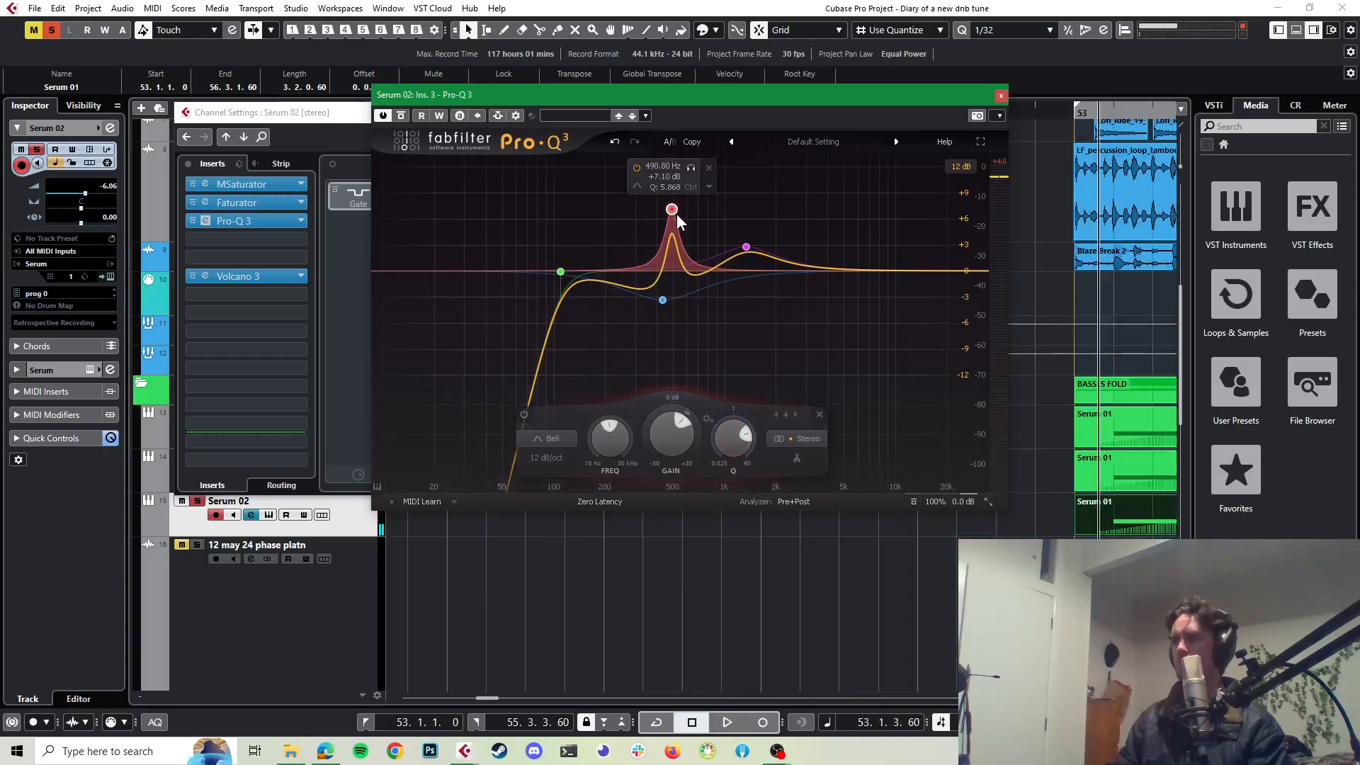
key("space")
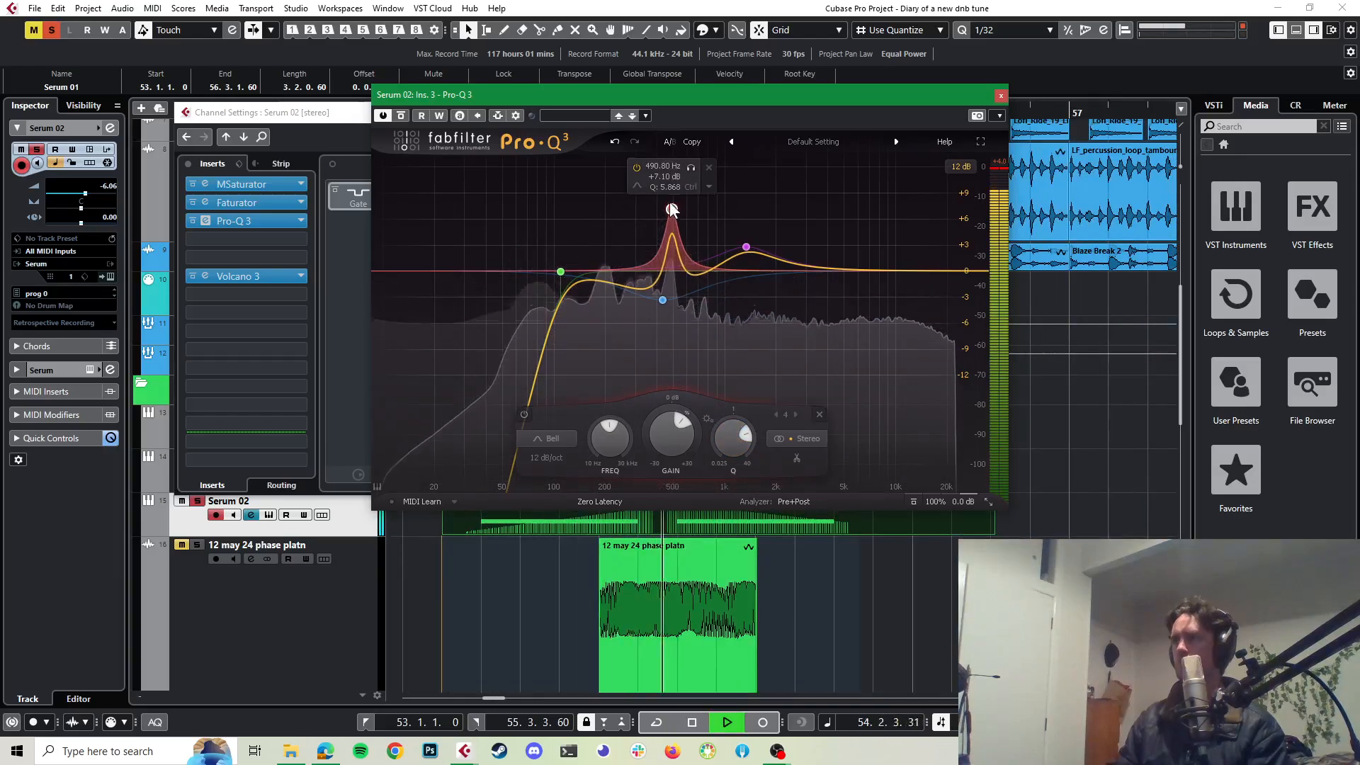
left_click_drag(672, 209, 665, 206)
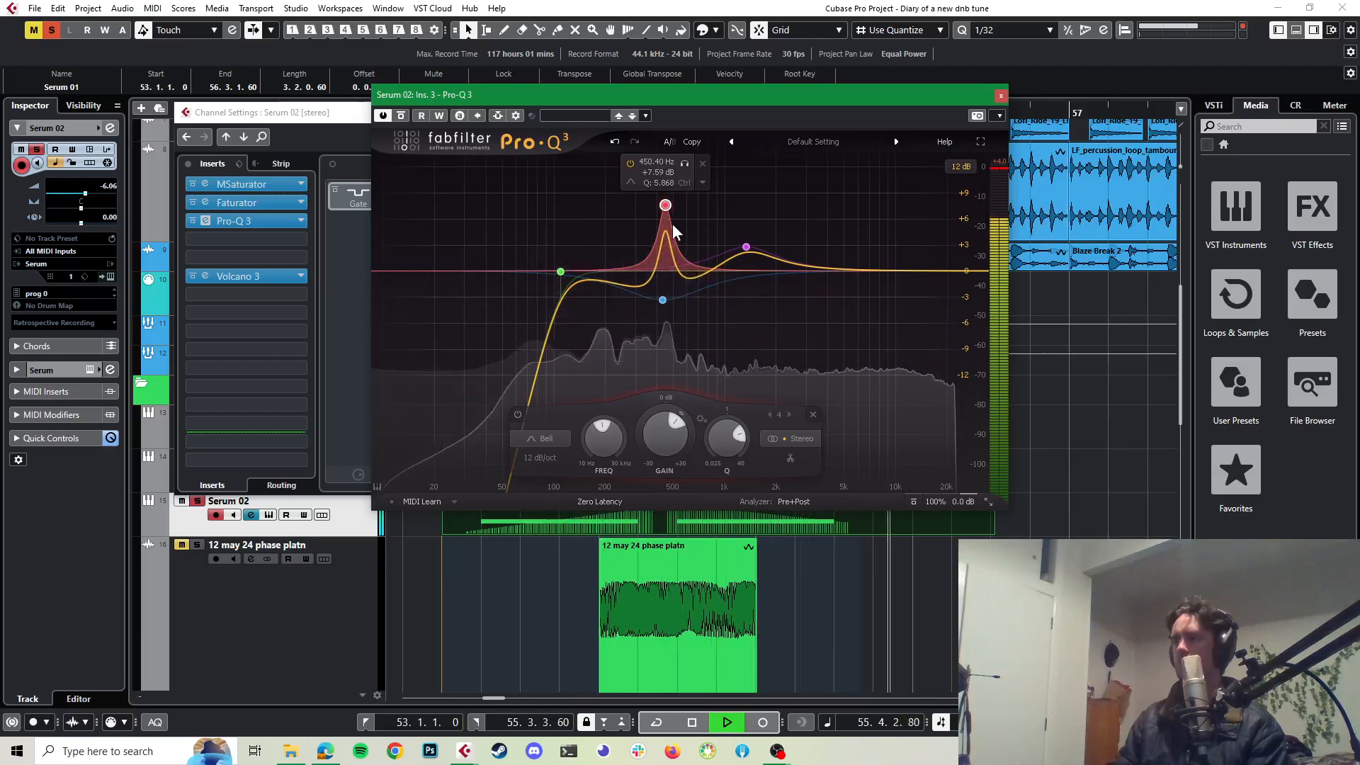
Step: Close the Pro-Q 3 and channel settings windows, and audition Serum 01 soloed together with Serum 02
left_click(1001, 96)
key("space")
left_click(964, 113)
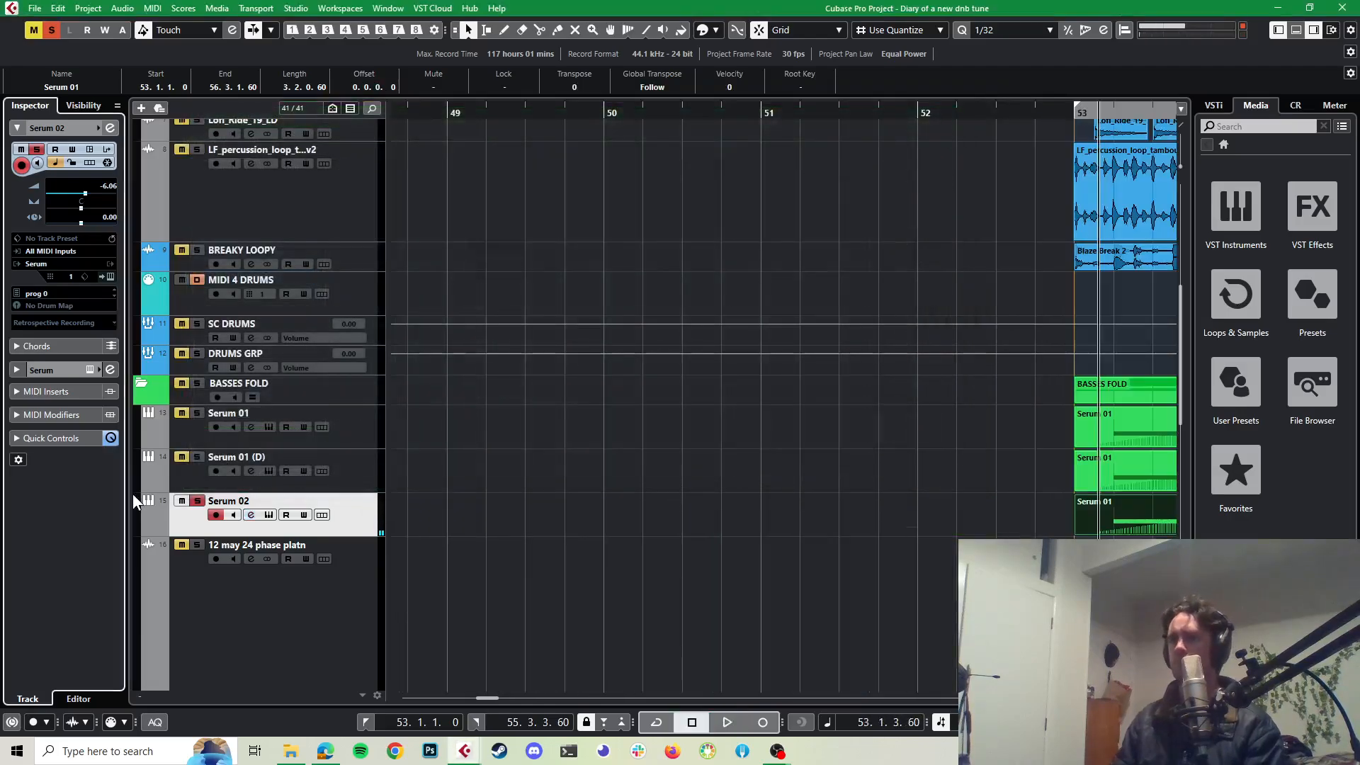
left_click(201, 414)
key("space")
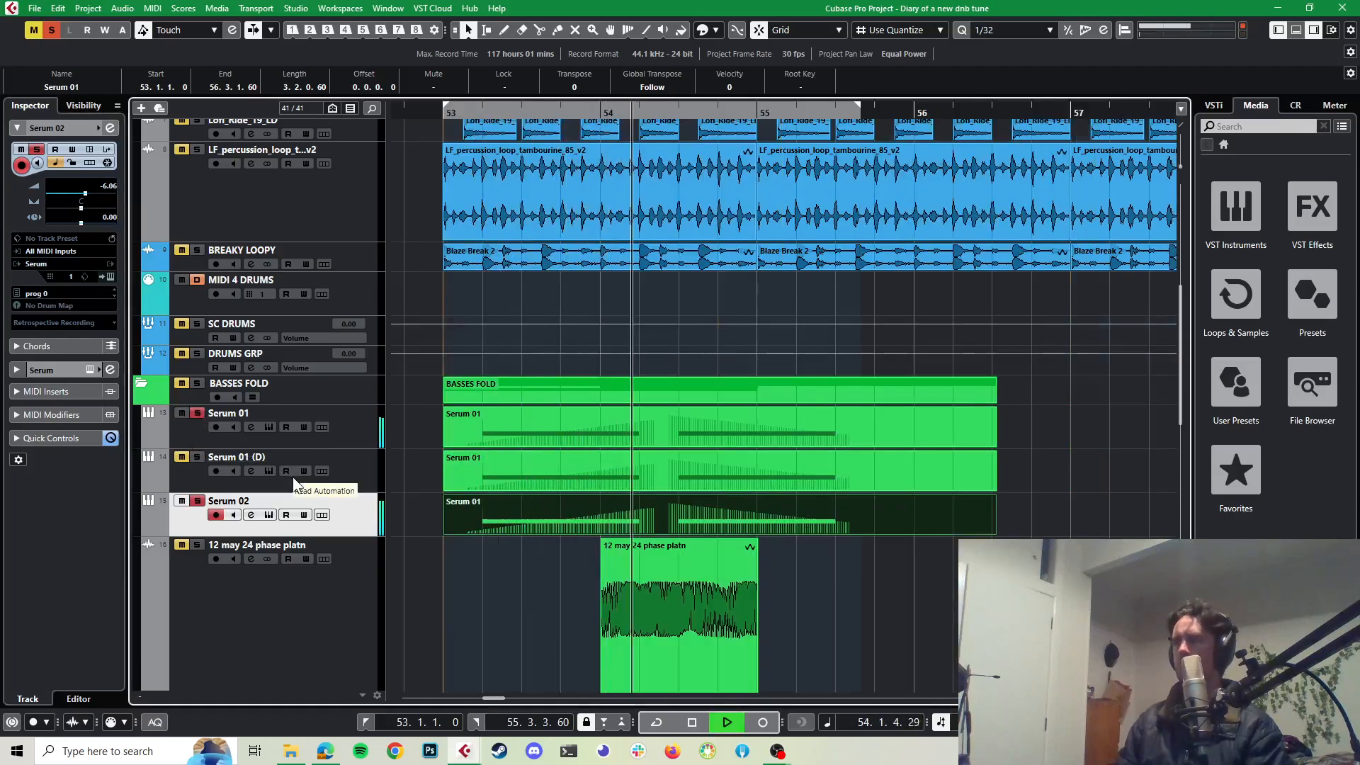
key("space")
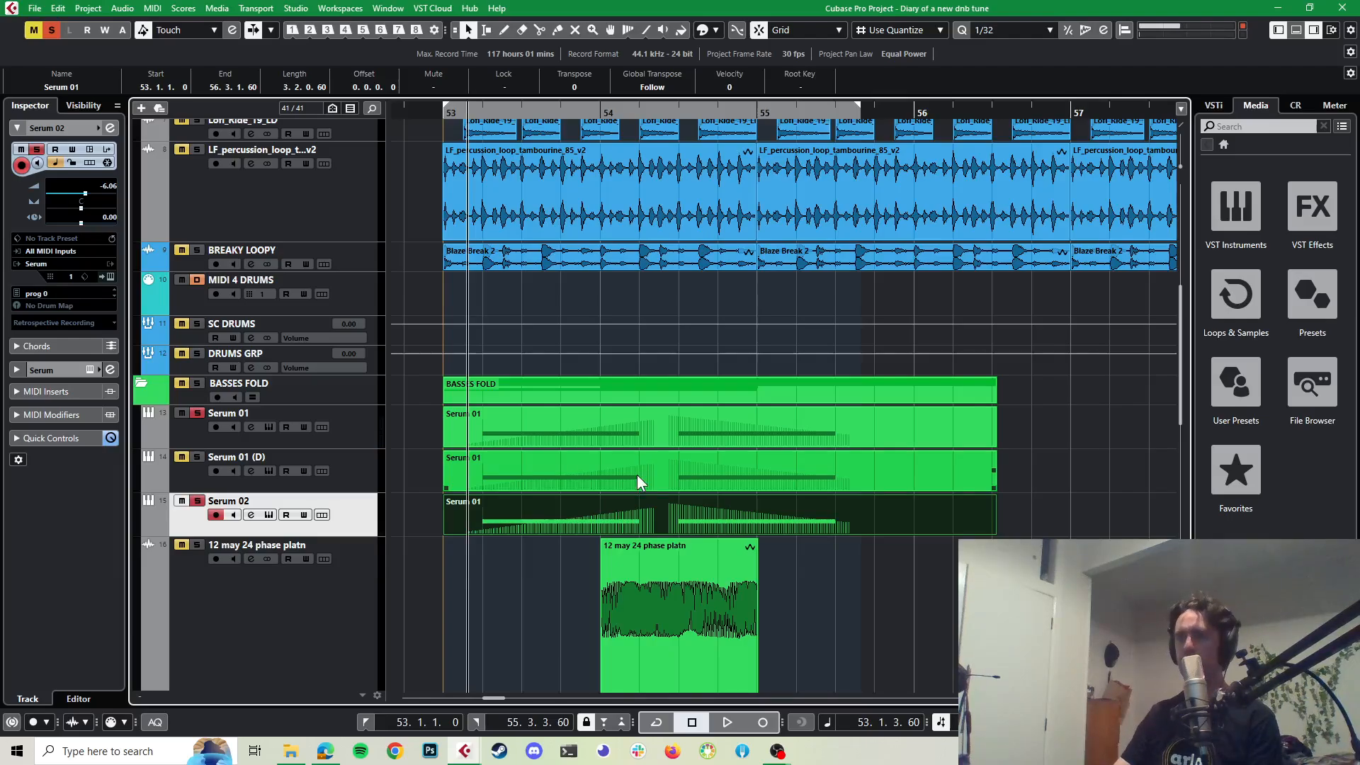
Step: Add a Reaktor 6 instrument track below Serum 01, with its audio output set to BASSES GRP
left_click(348, 423)
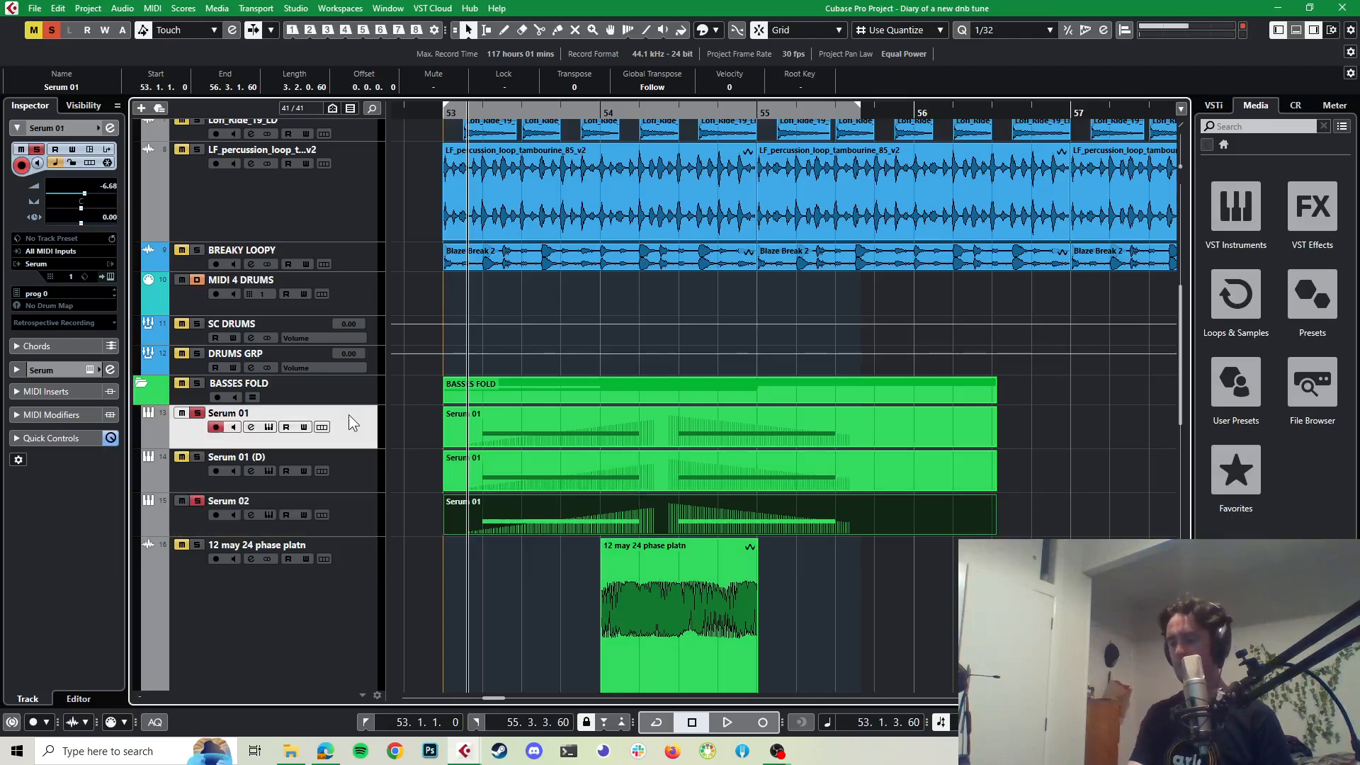
key("t")
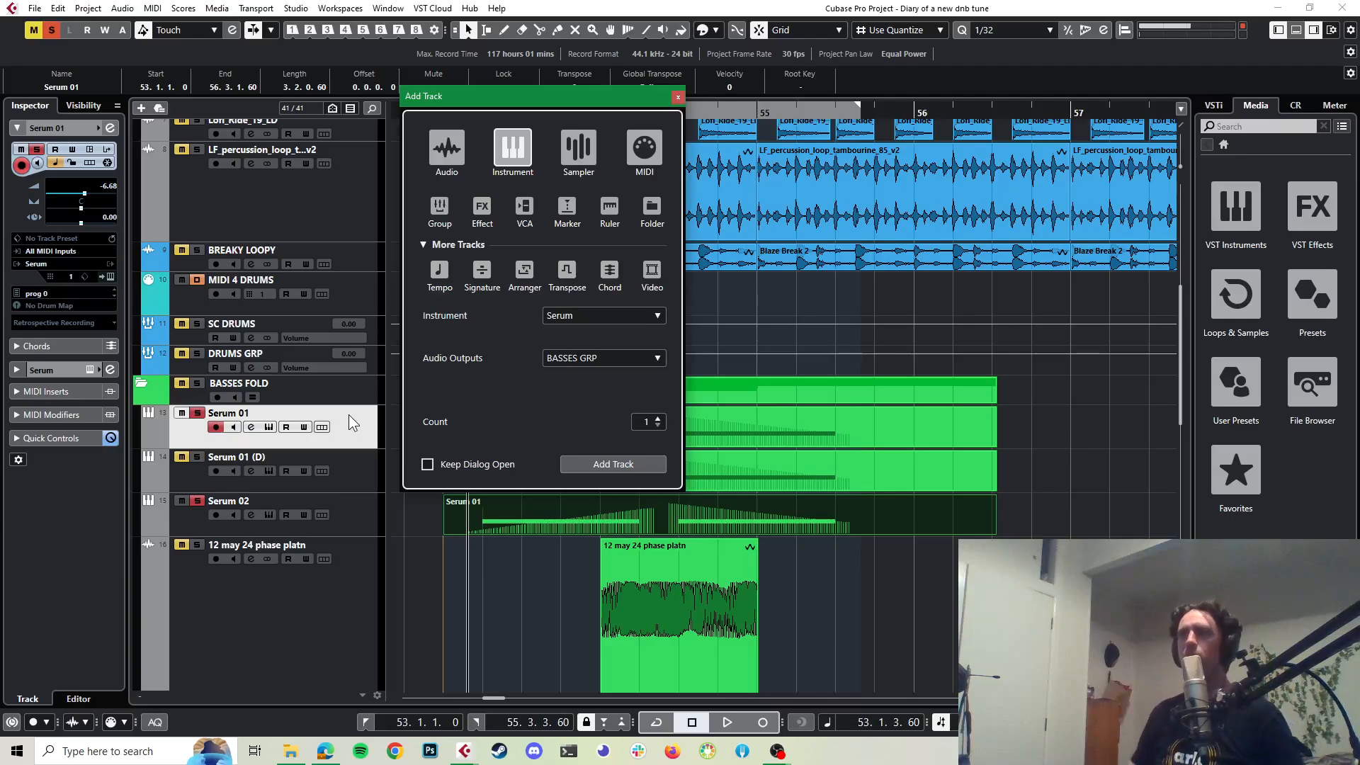
left_click(608, 317)
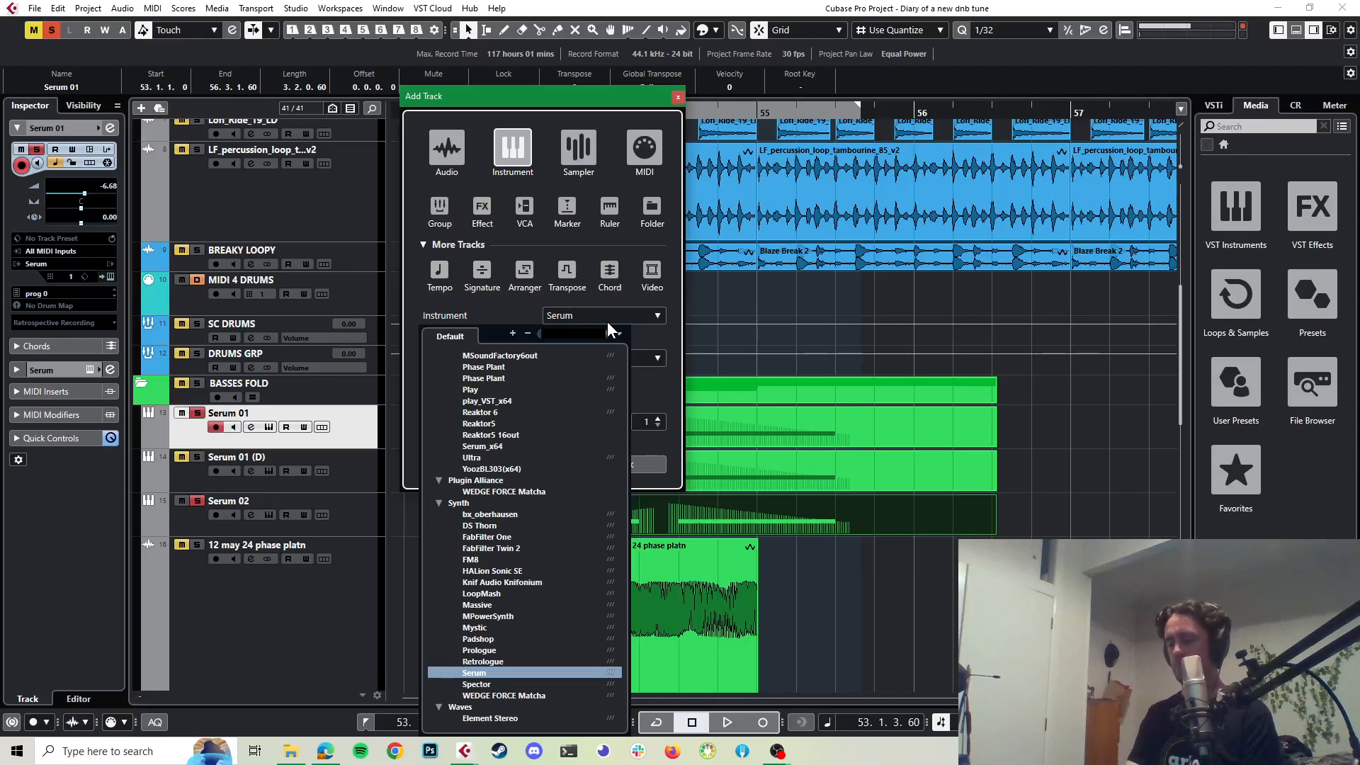
type("reak")
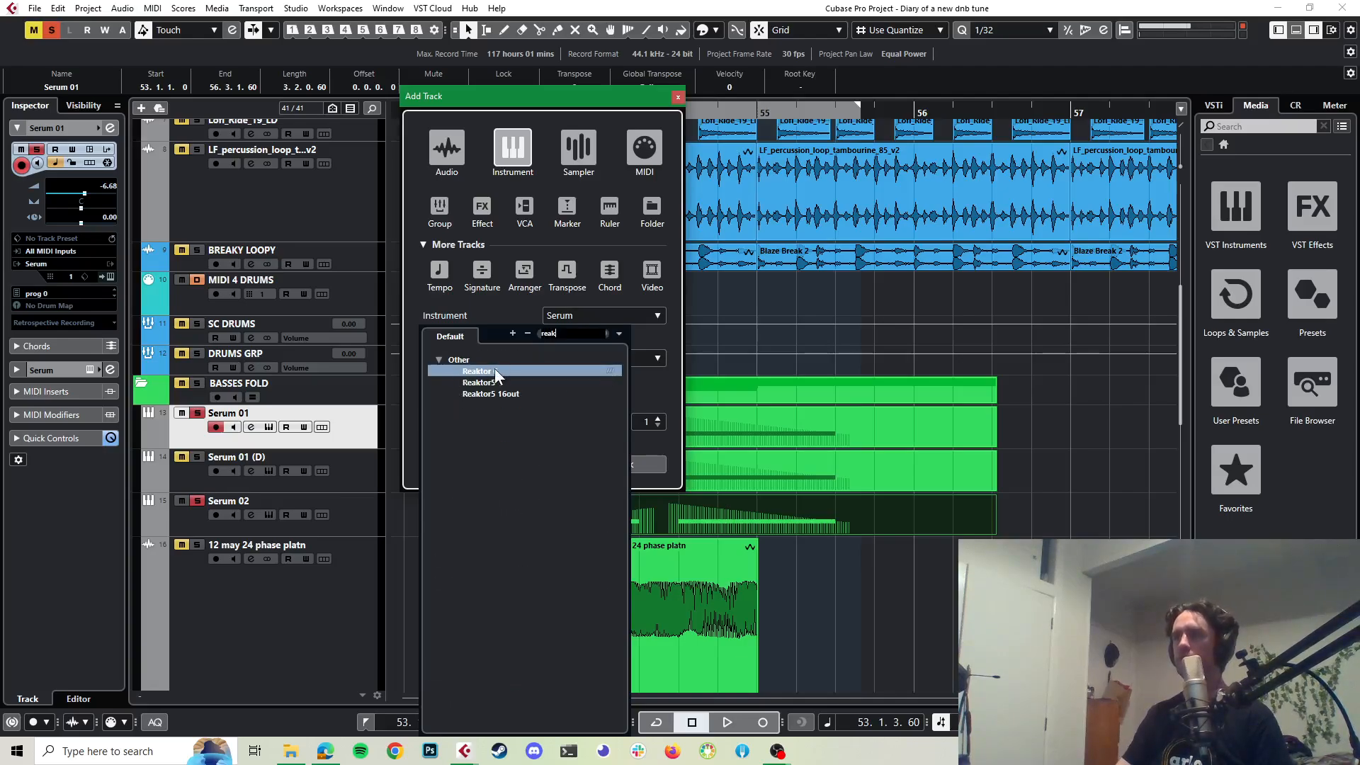
left_click(491, 371)
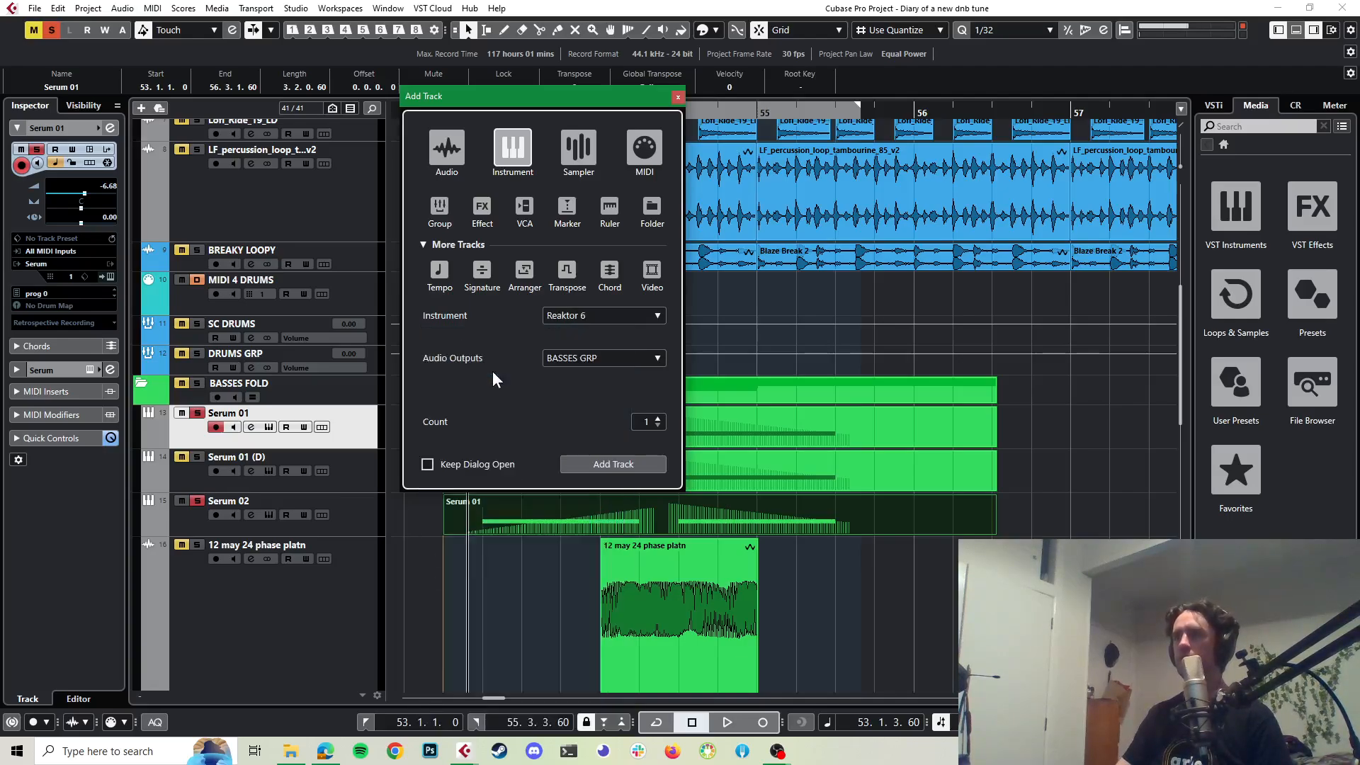
left_click(596, 464)
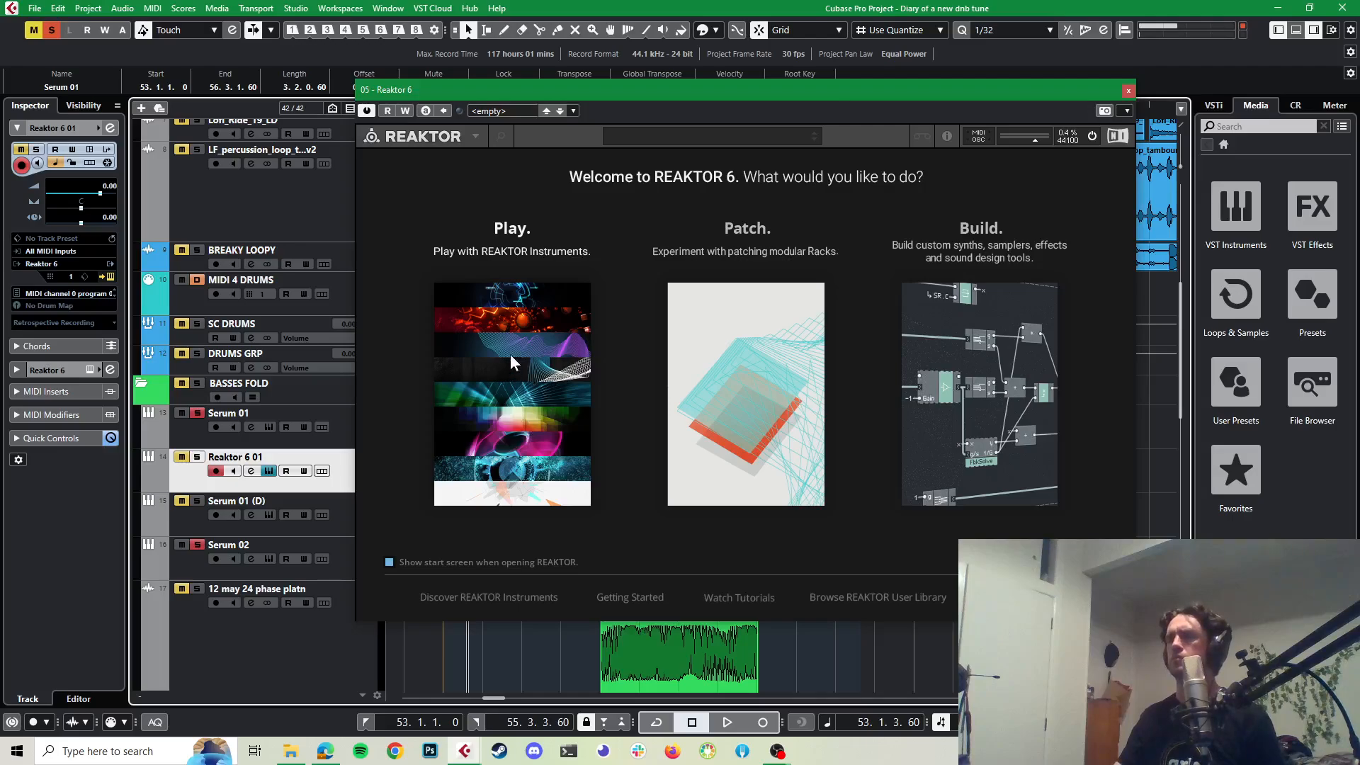
Step: Load the Monark synth in Reaktor 6 and lower the Reaktor 6 01 track's volume to -9.79 dB
left_click(554, 351)
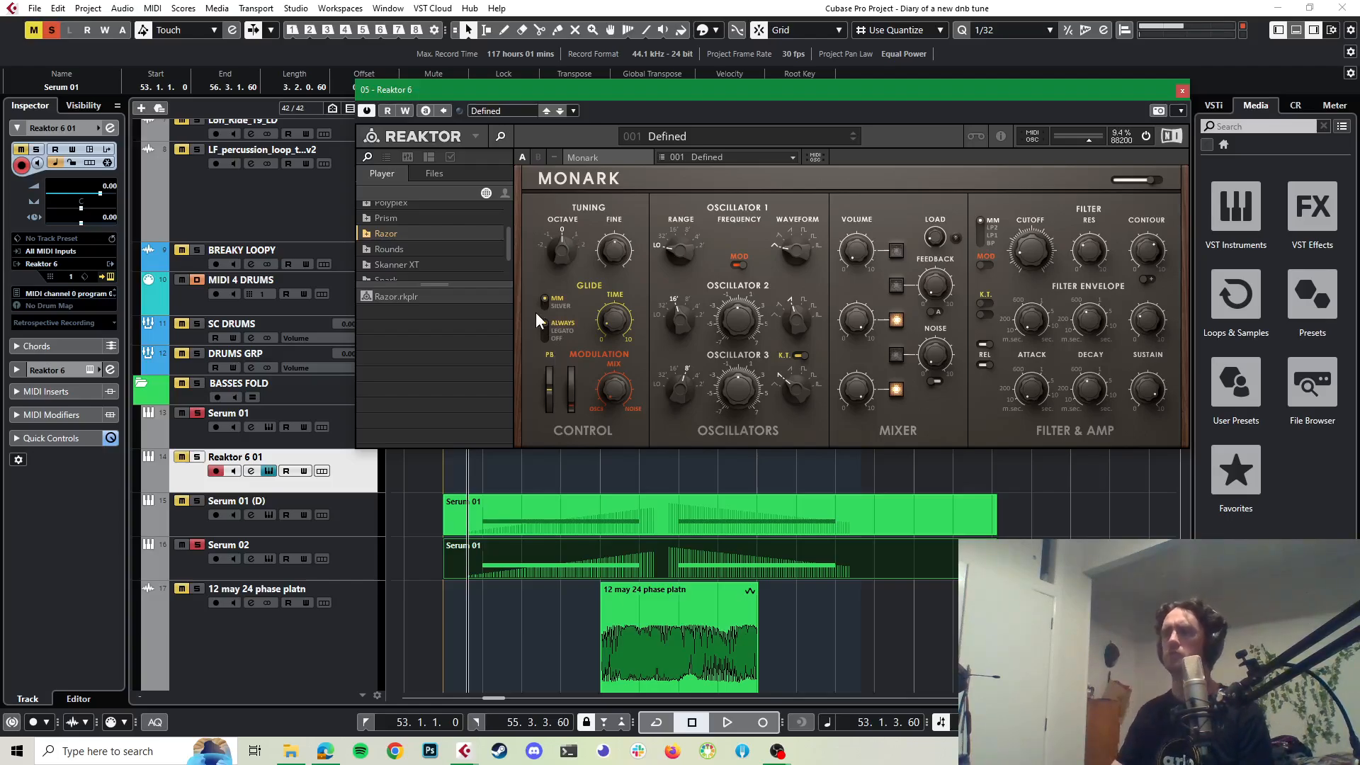
left_click_drag(110, 186, 103, 232)
Step: Move the Reaktor 6 window clear of the bass parts, view the Reaktor 6 01 channel settings and close them
left_click(111, 127)
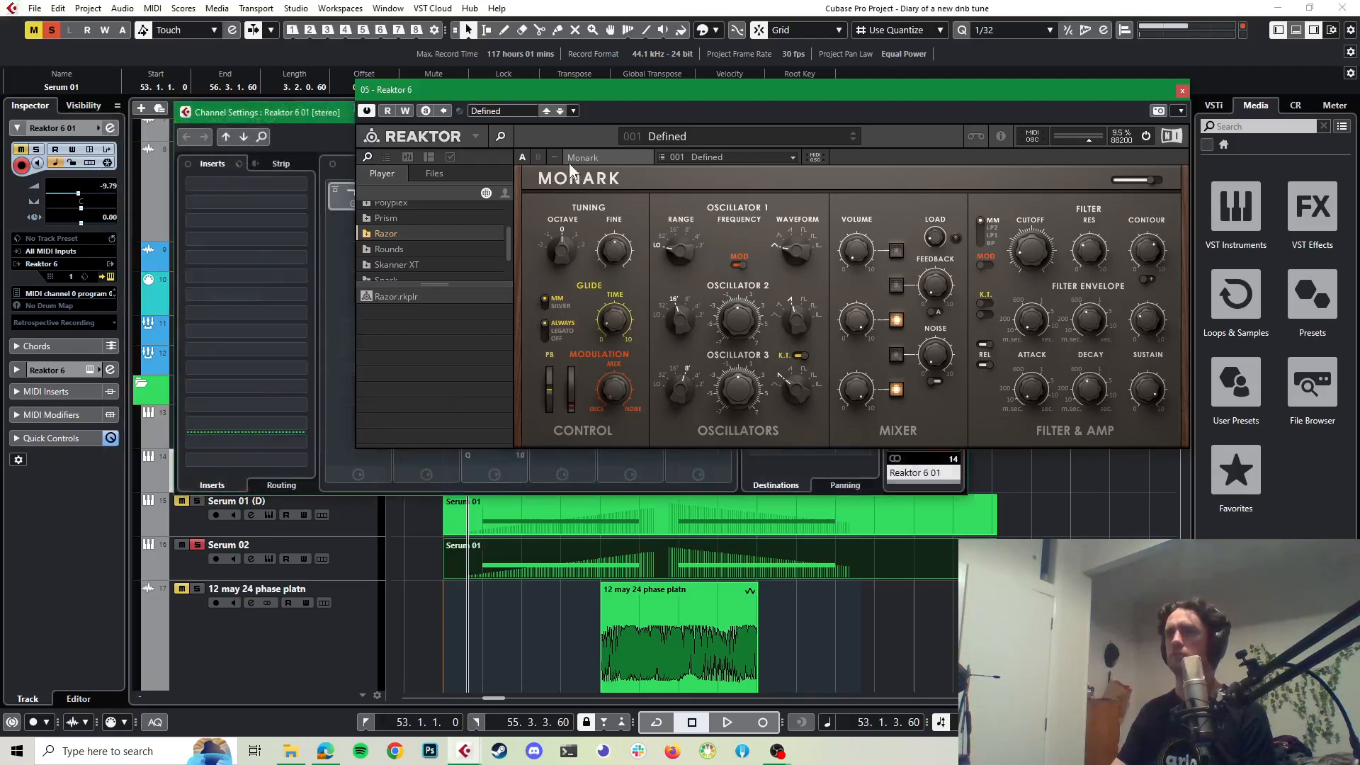
left_click_drag(631, 92, 1001, 363)
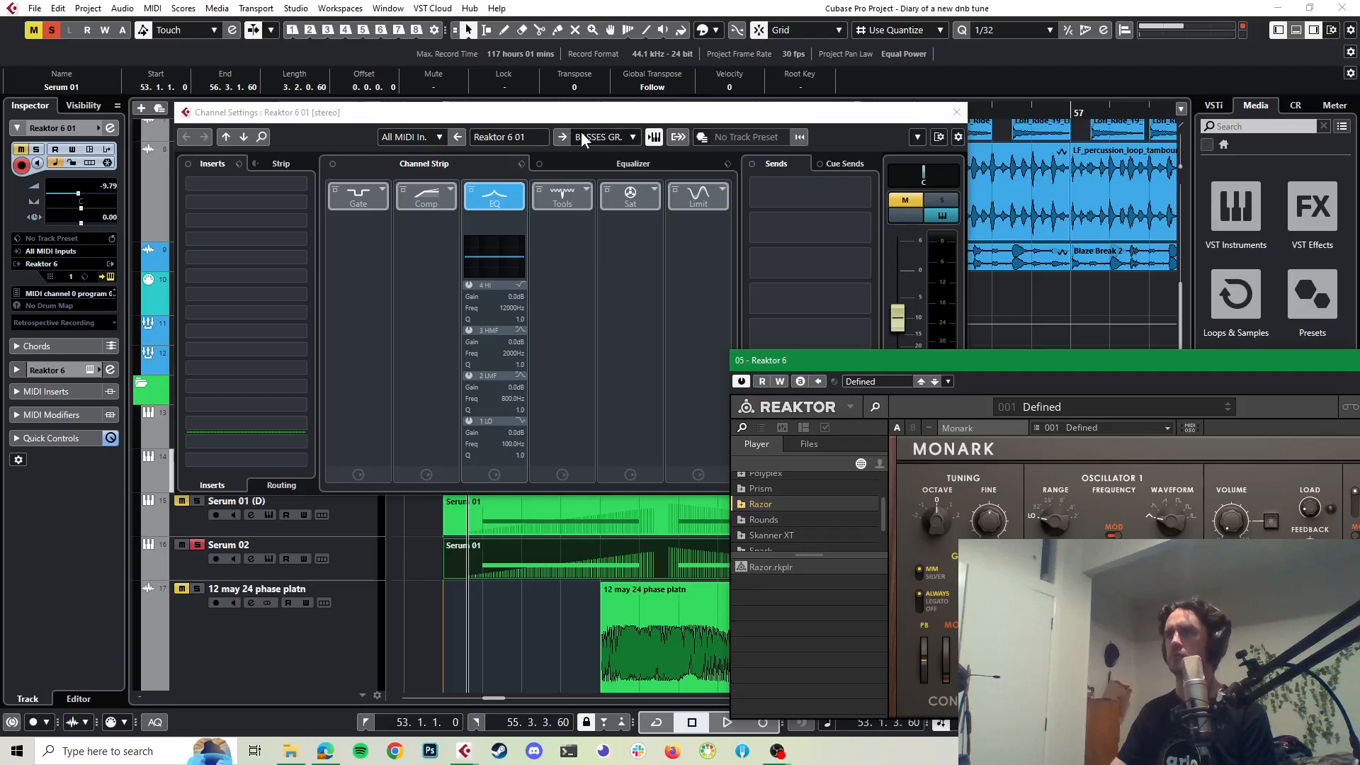
left_click_drag(559, 112, 1020, 240)
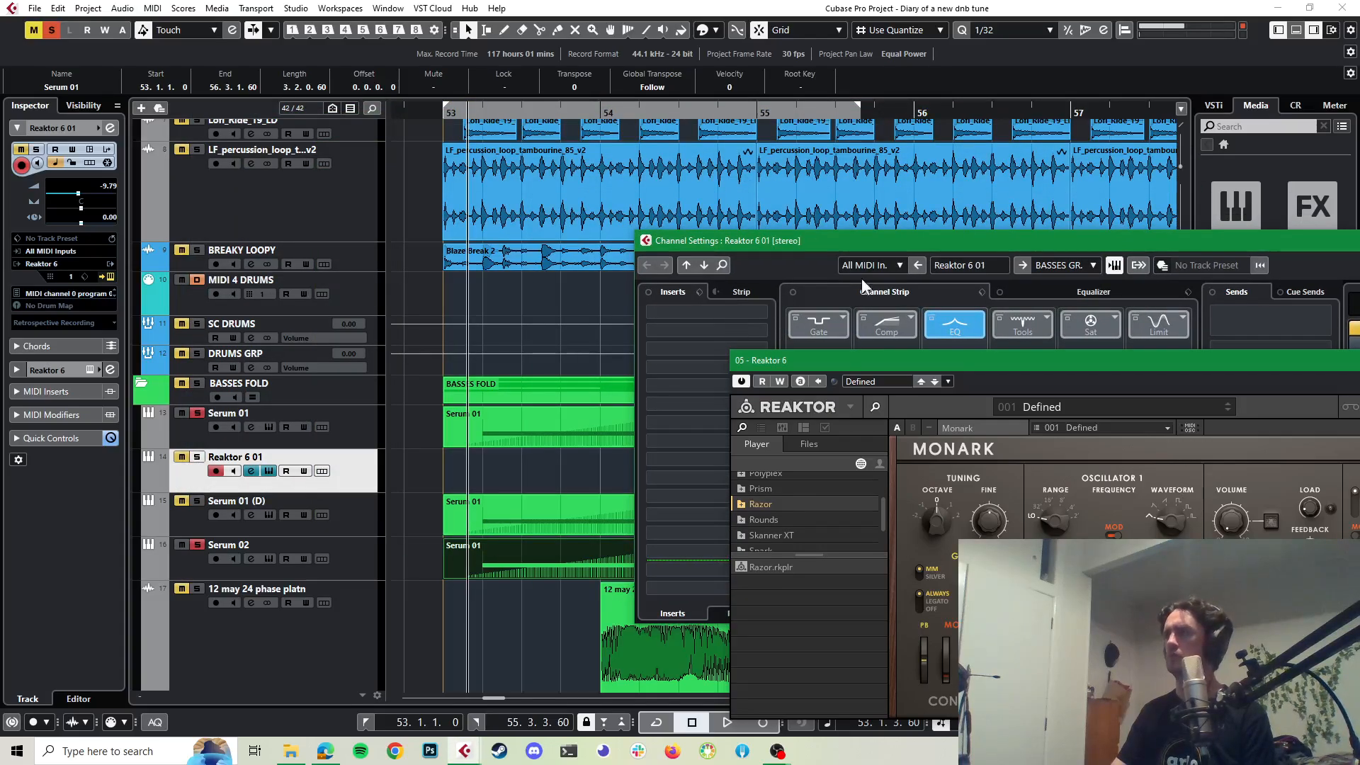
left_click_drag(976, 243, 758, 170)
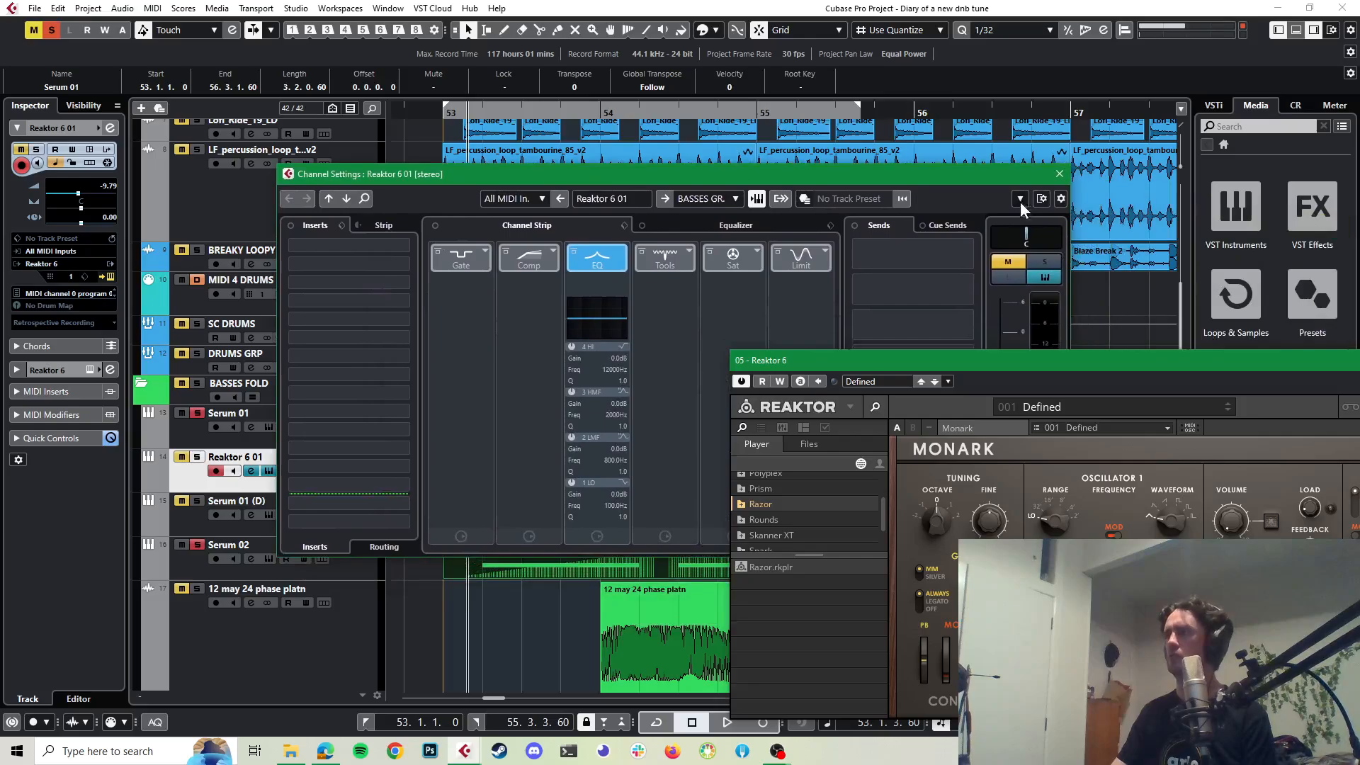
left_click(1059, 175)
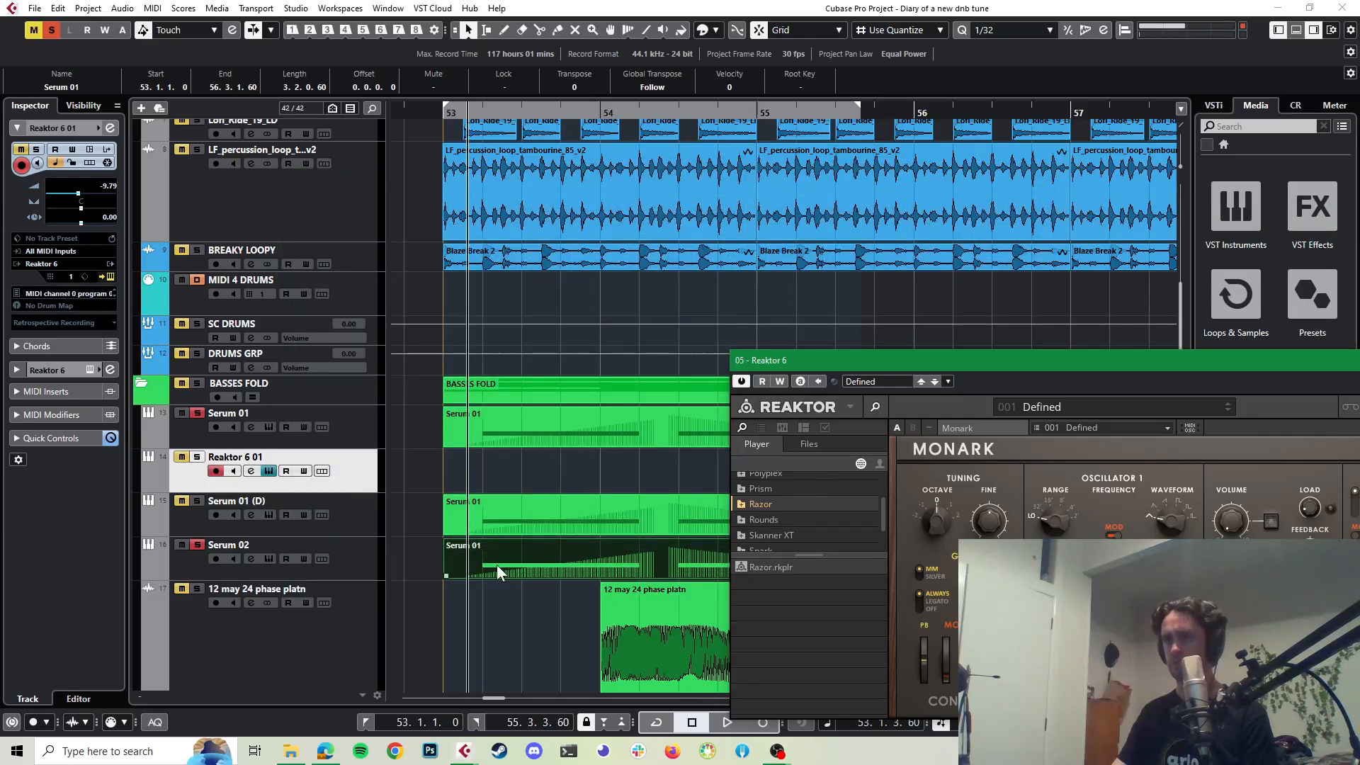
Step: Copy the Serum 02 MIDI part onto the Reaktor 6 01 track, clear all solos, solo Reaktor 6 01 and start playback
left_click_drag(496, 564, 498, 474)
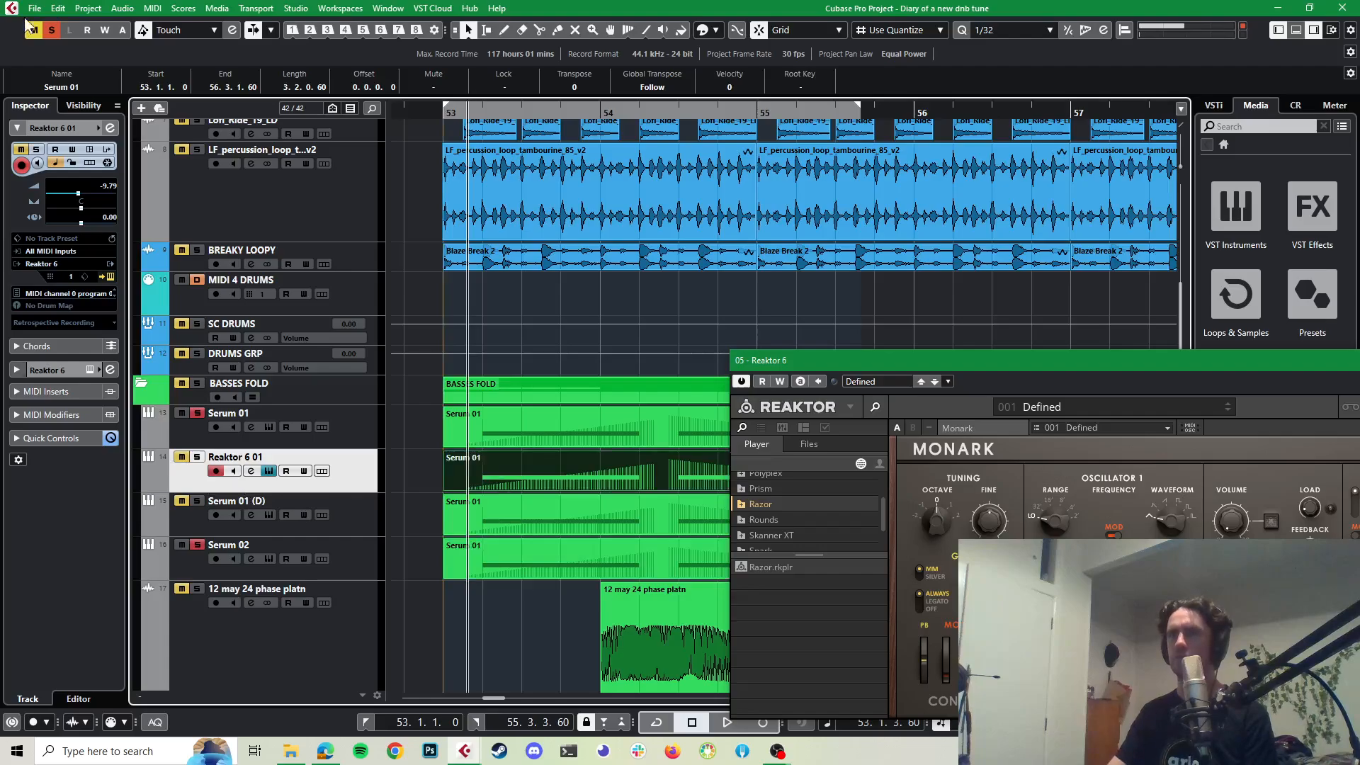
left_click(52, 29)
left_click(197, 457)
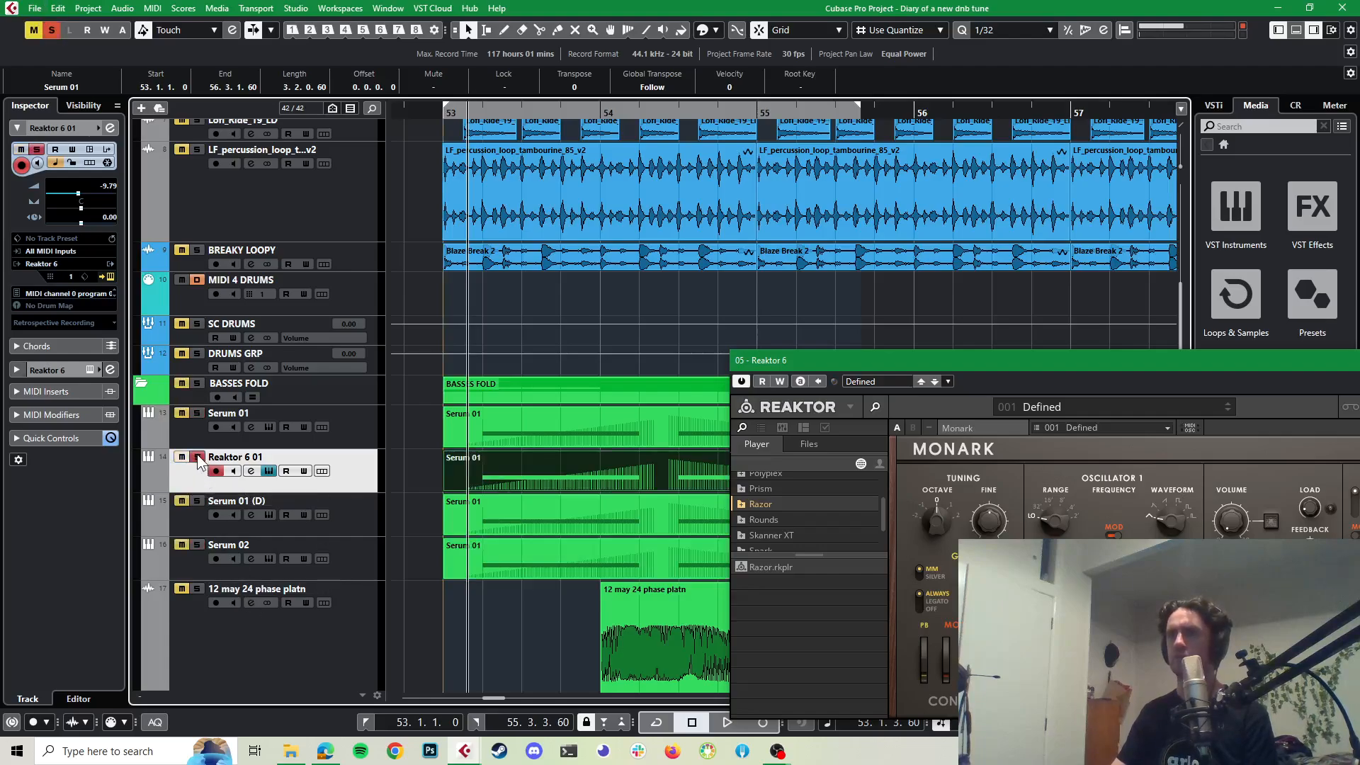
key("space")
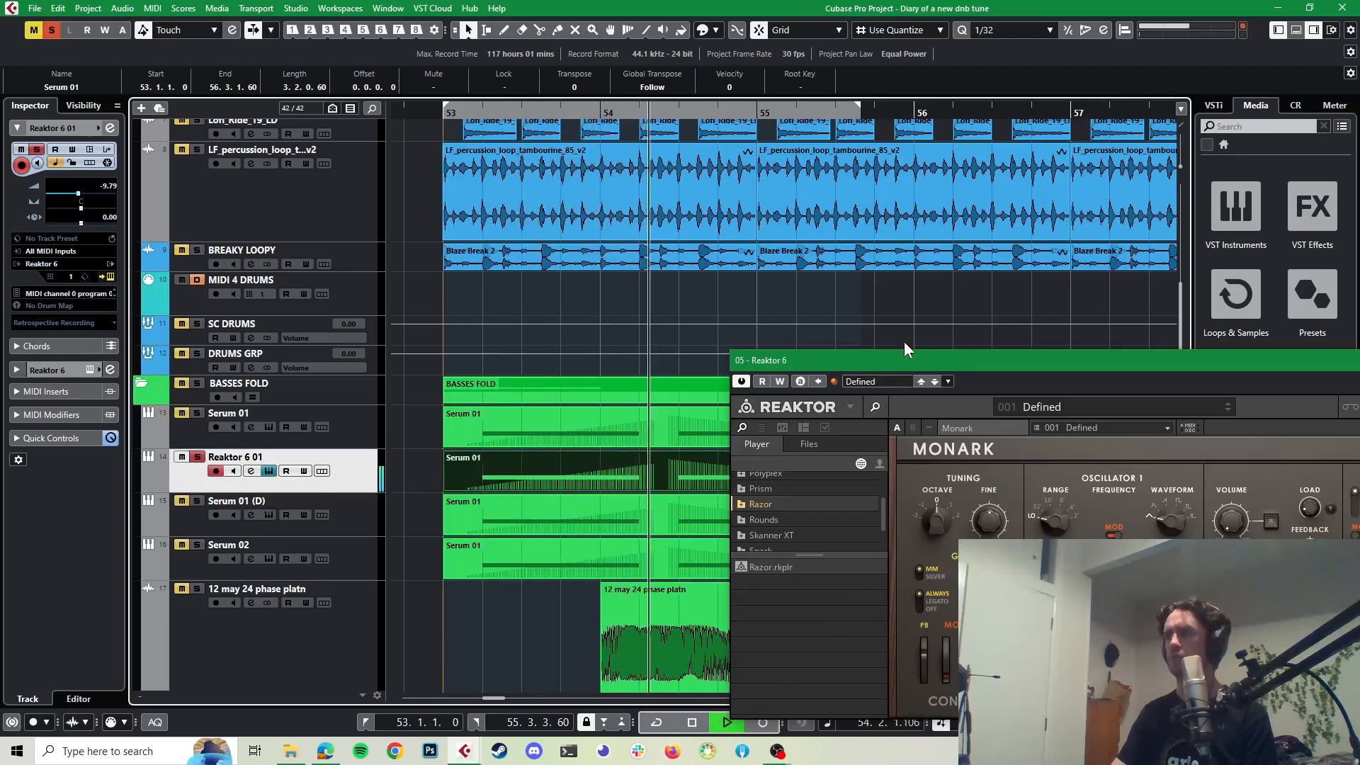
Step: Stop playback, move the Reaktor 6 window fully into view and load the Prism instrument
left_click_drag(898, 355, 527, 206)
key("space")
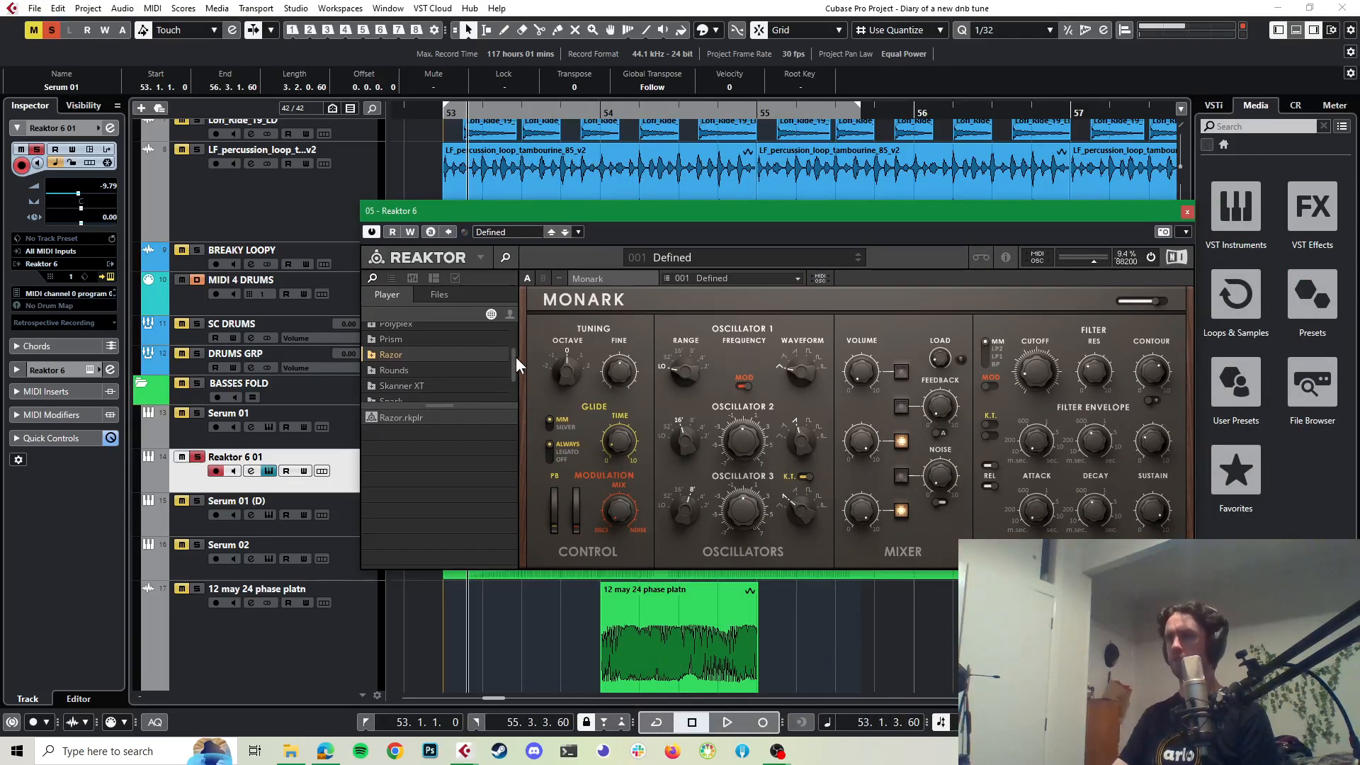
scroll(513, 368, "up", 2)
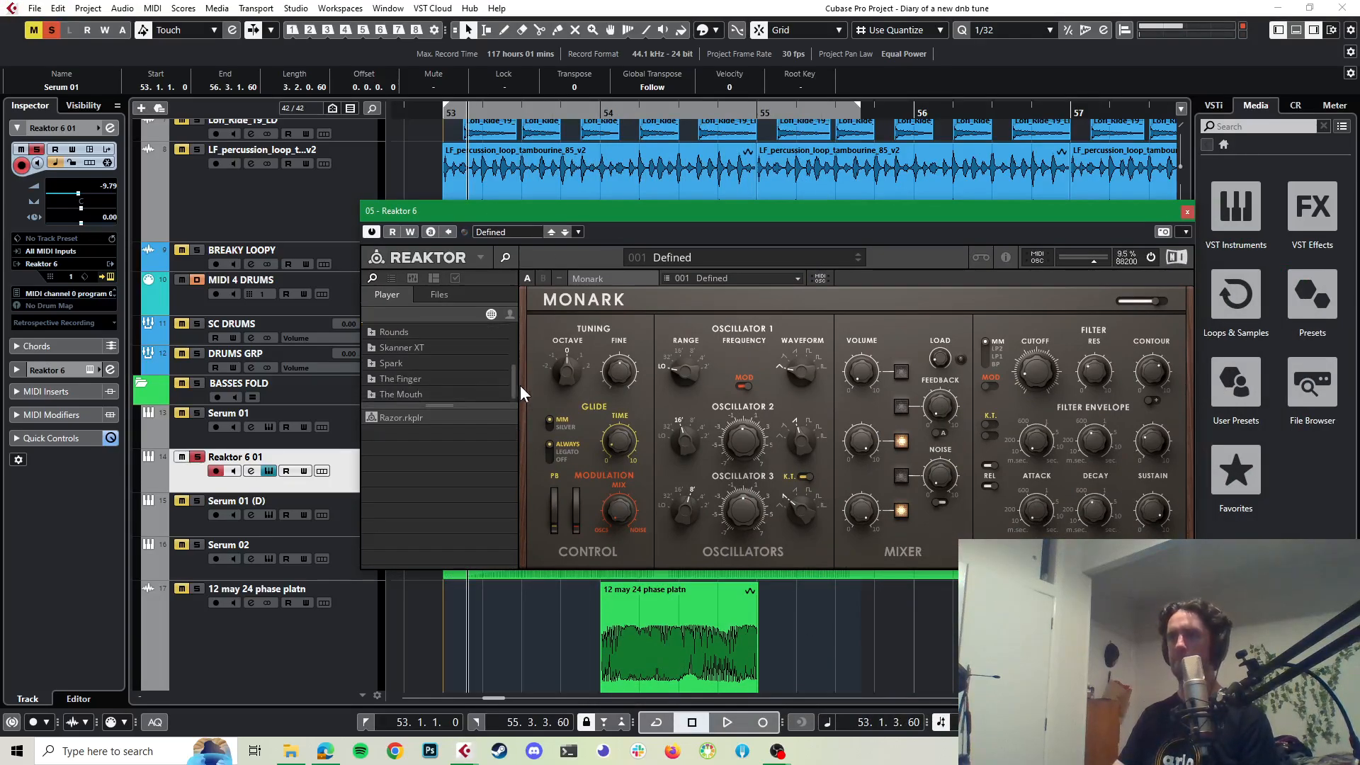
scroll(525, 355, "up", 1)
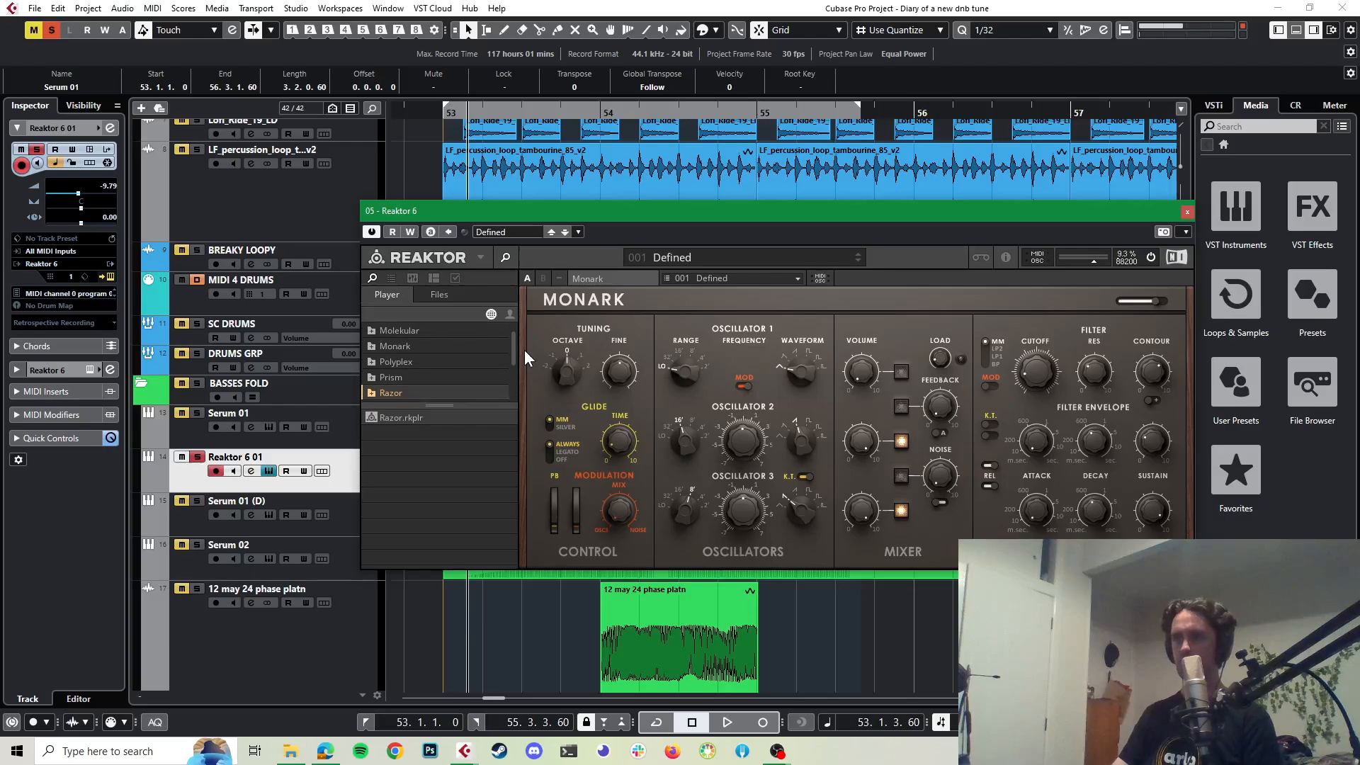
scroll(484, 377, "down", 2)
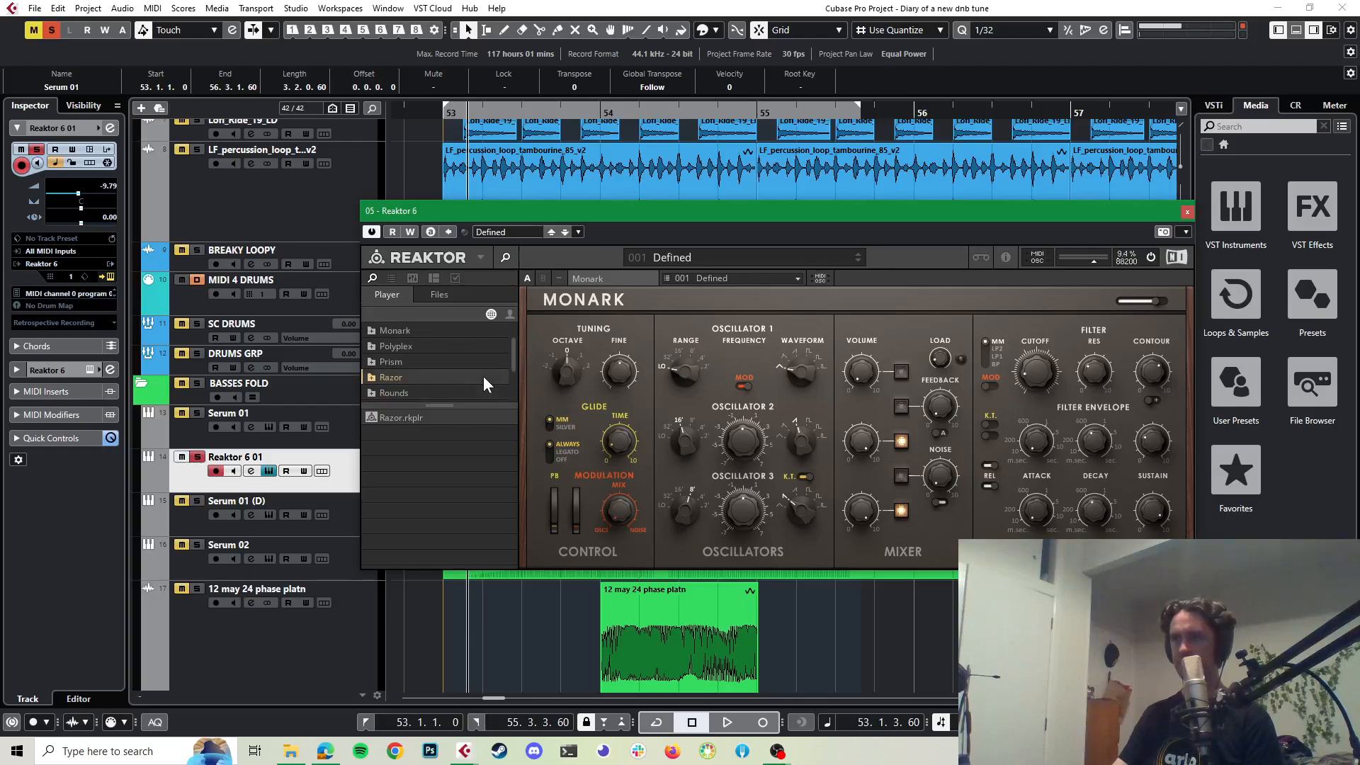
scroll(483, 376, "up", 2)
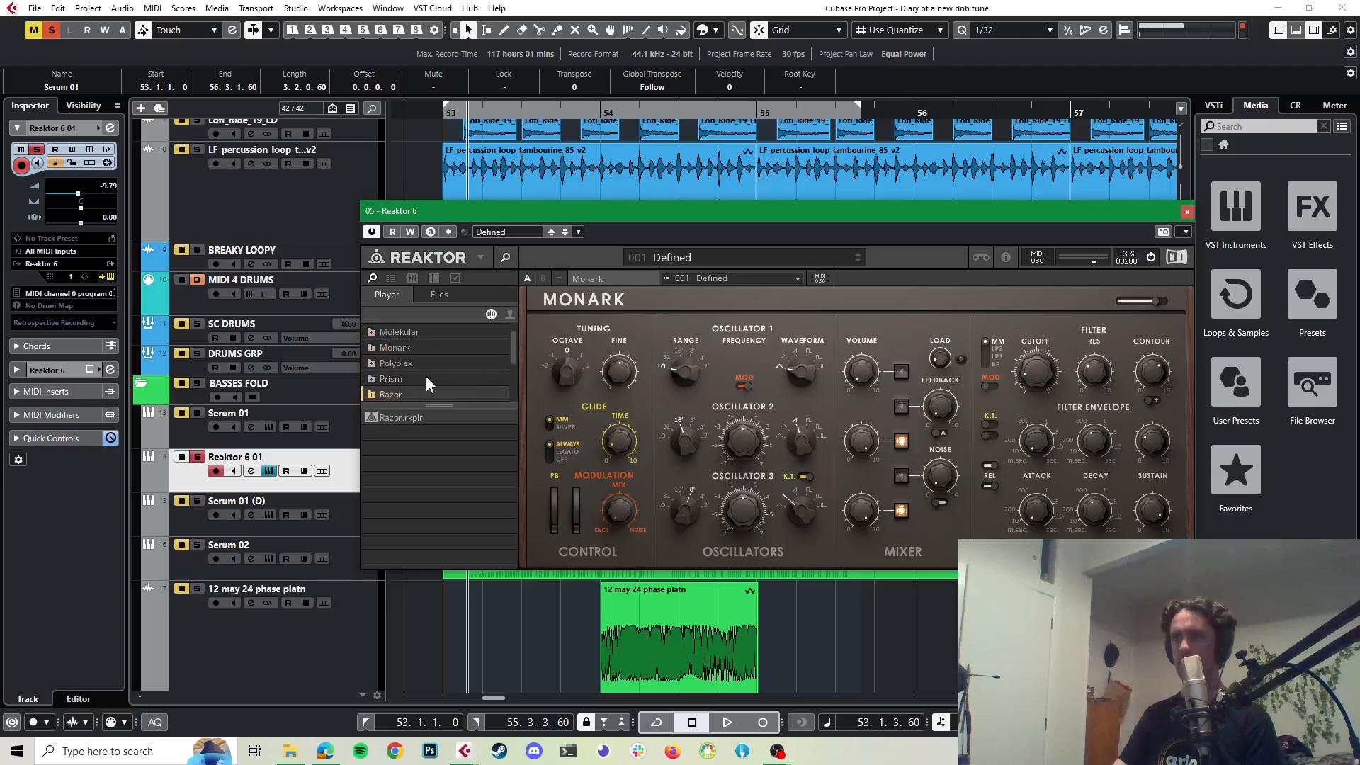
left_click(398, 377)
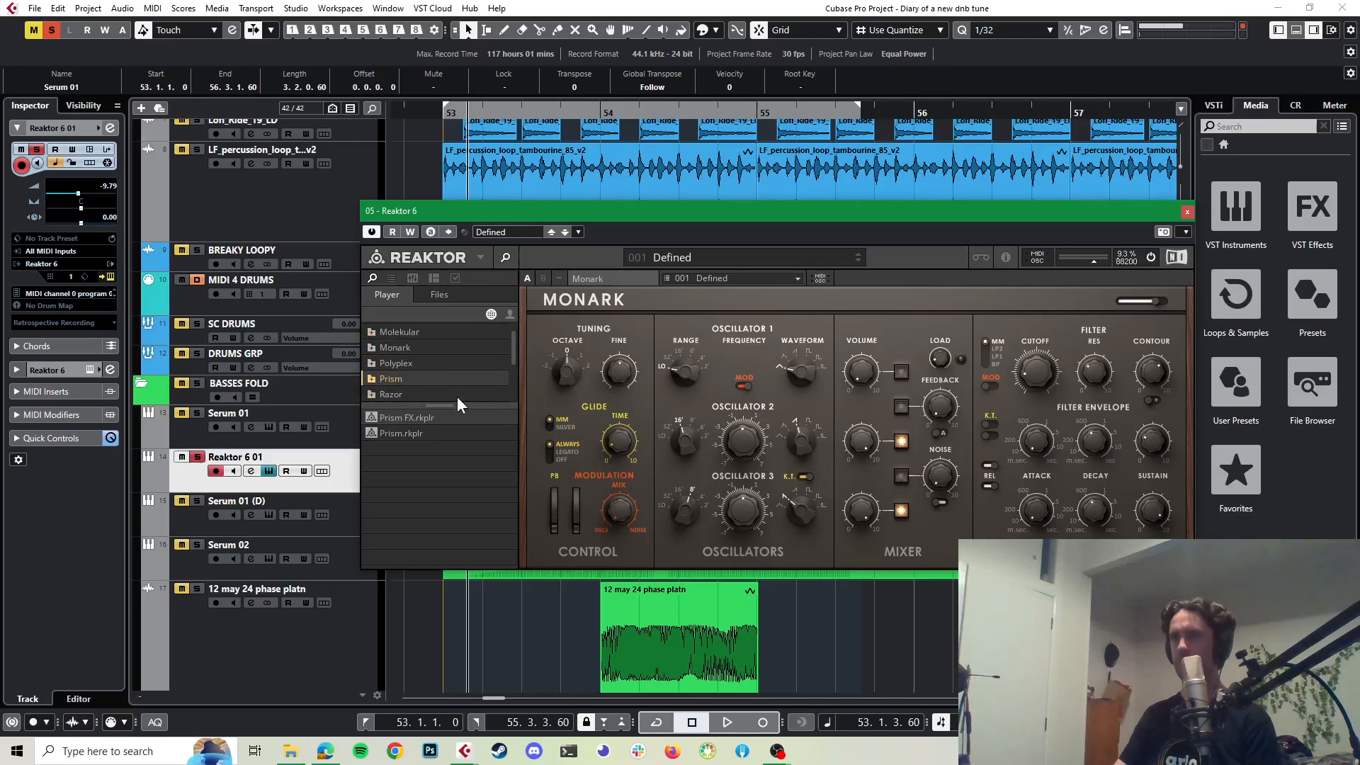
double_click(396, 433)
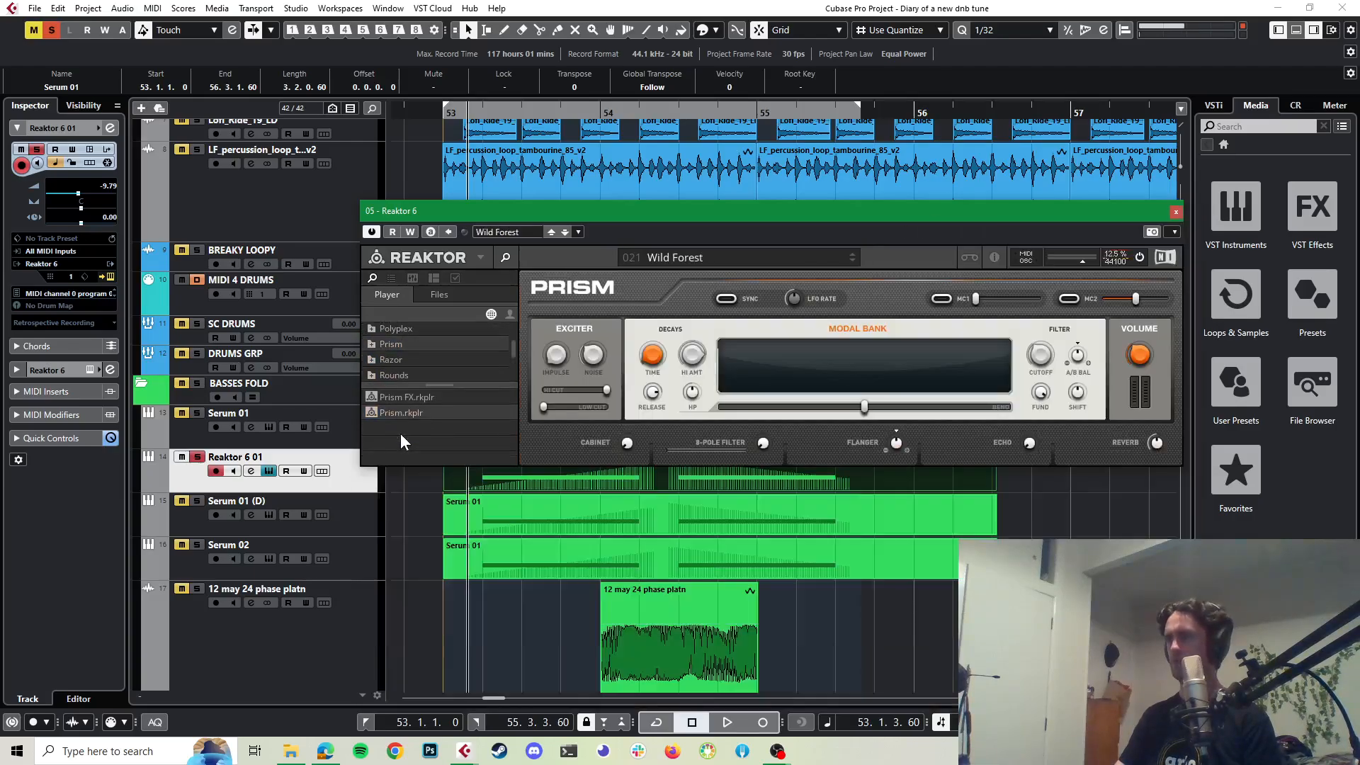
Step: Load the Razor synth in Reaktor 6 in place of Prism
scroll(477, 362, "up", 1)
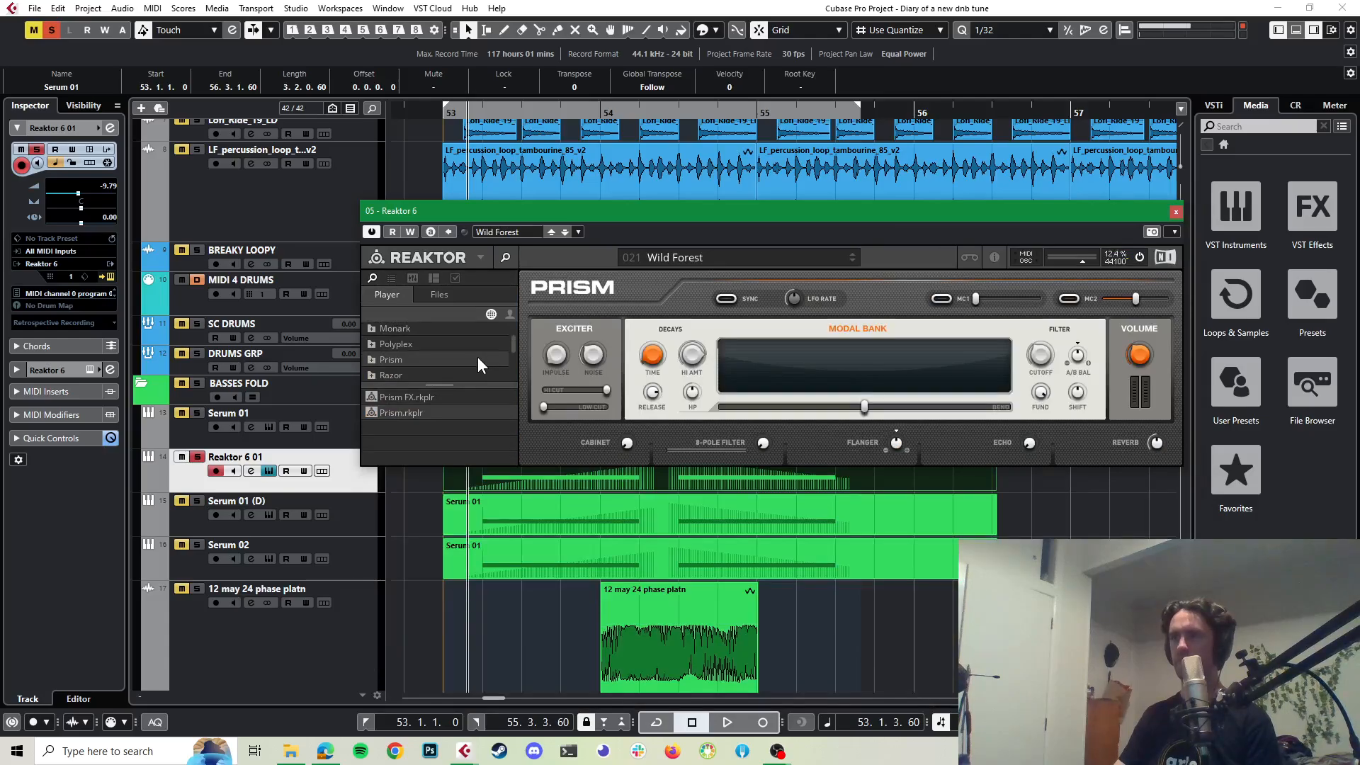
left_click(394, 375)
scroll(401, 377, "down", 2)
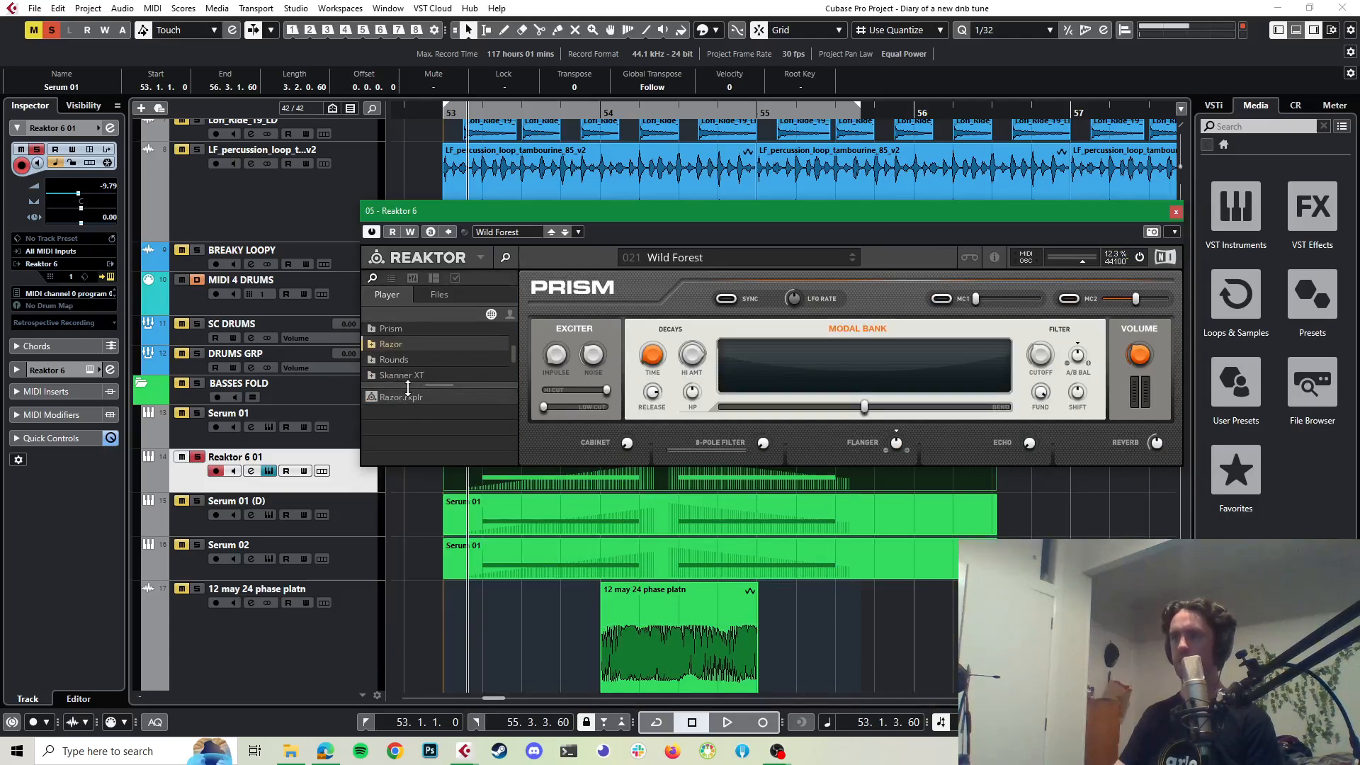
double_click(398, 398)
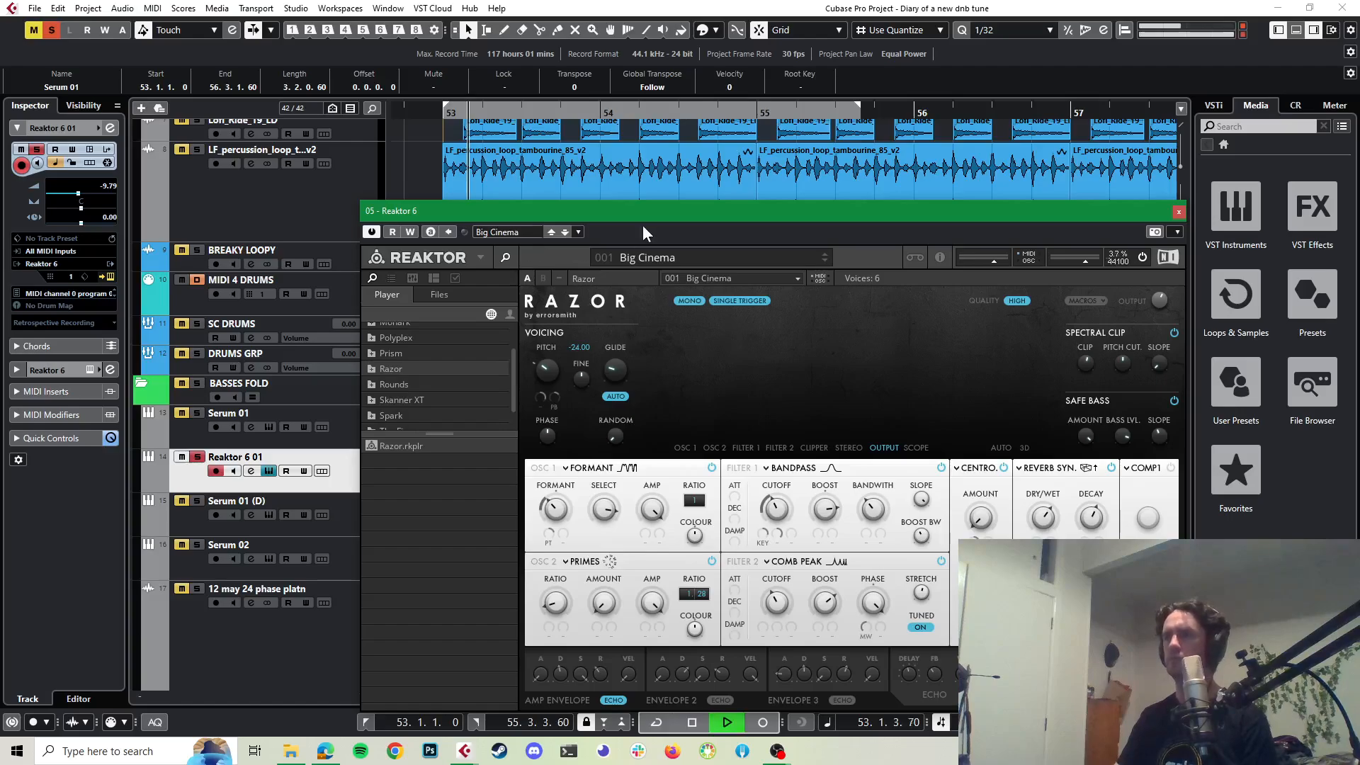
Step: Load the Scratchin Wobble snapshot from Razor's embedded Leads bank and reposition the Reaktor 6 window
mouse_move(649, 219)
left_mouse_down()
mouse_move(660, 239)
mouse_move(652, 192)
left_mouse_up()
left_click(706, 238)
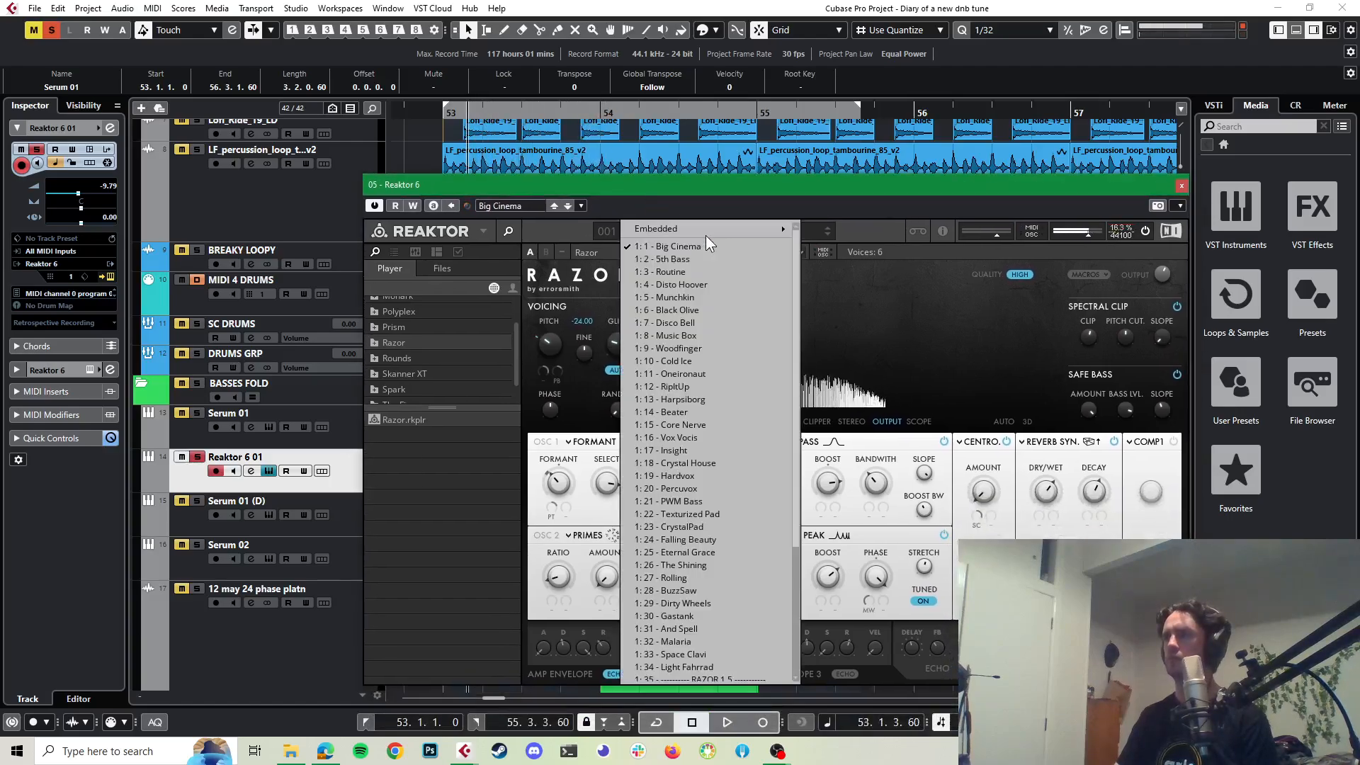
mouse_move(713, 225)
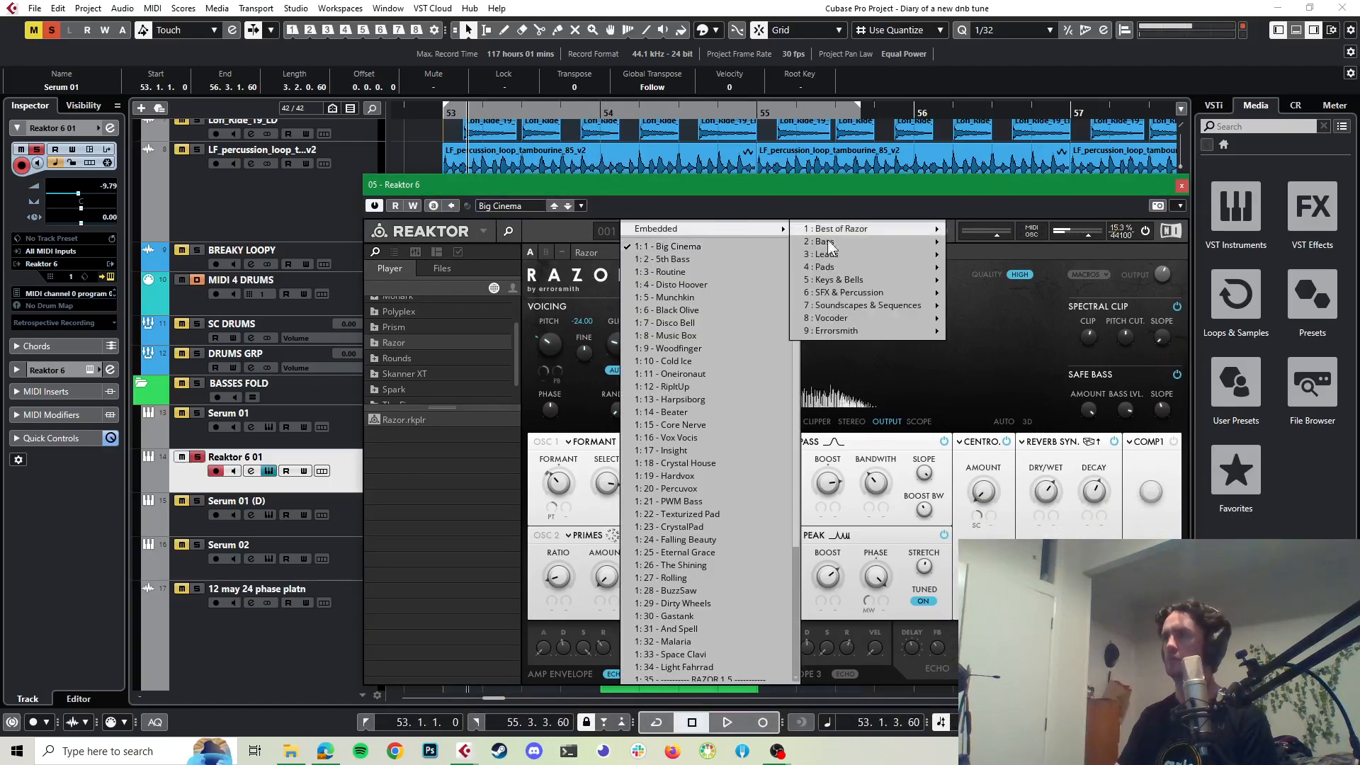
mouse_move(835, 255)
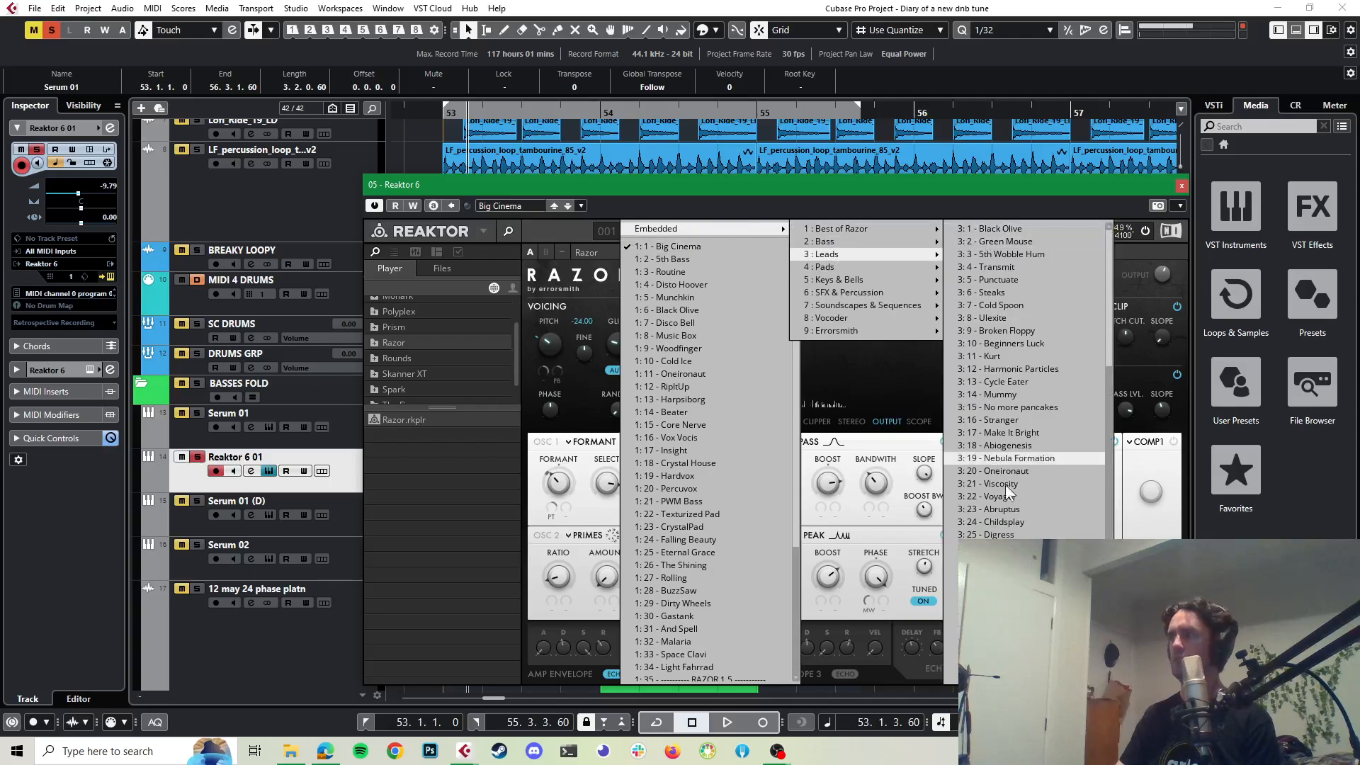
scroll(1006, 484, "down", 8)
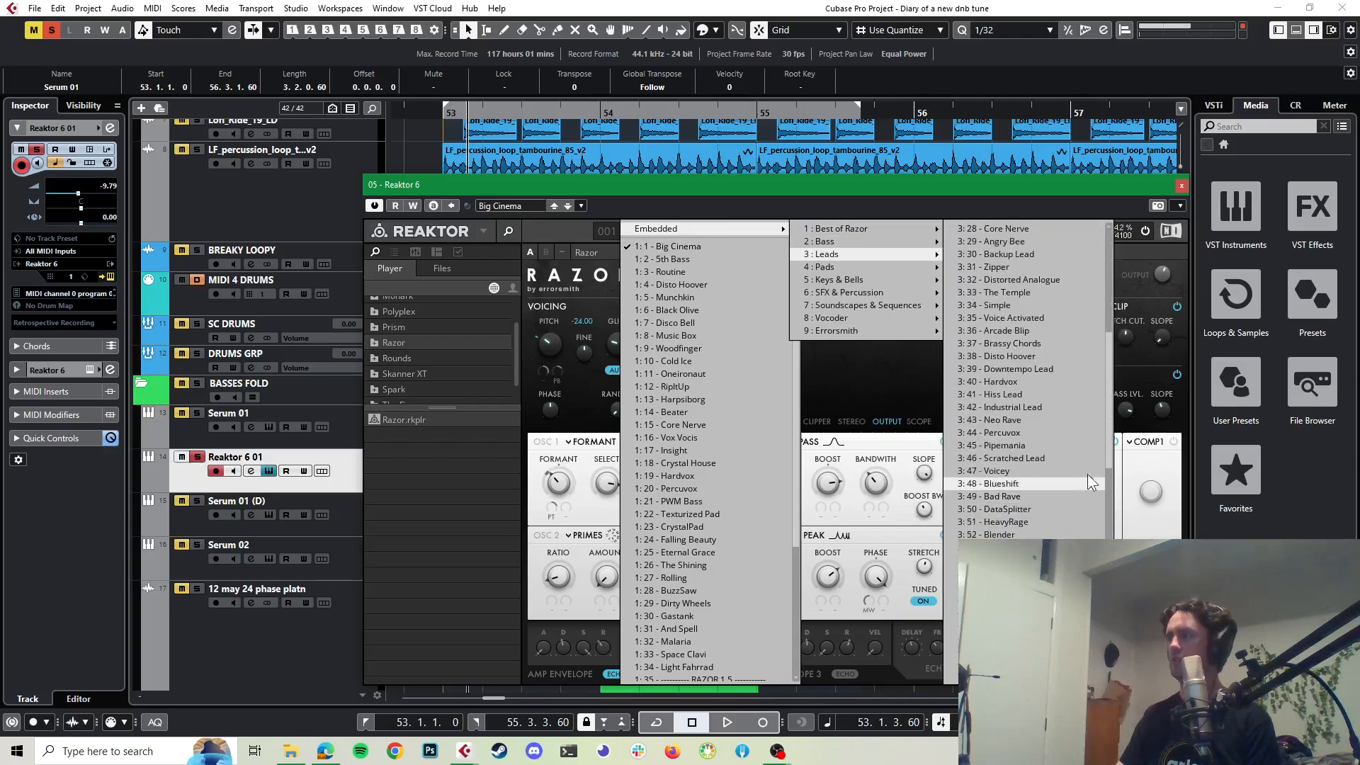
scroll(1107, 446, "down", 14)
scroll(1031, 381, "down", 5)
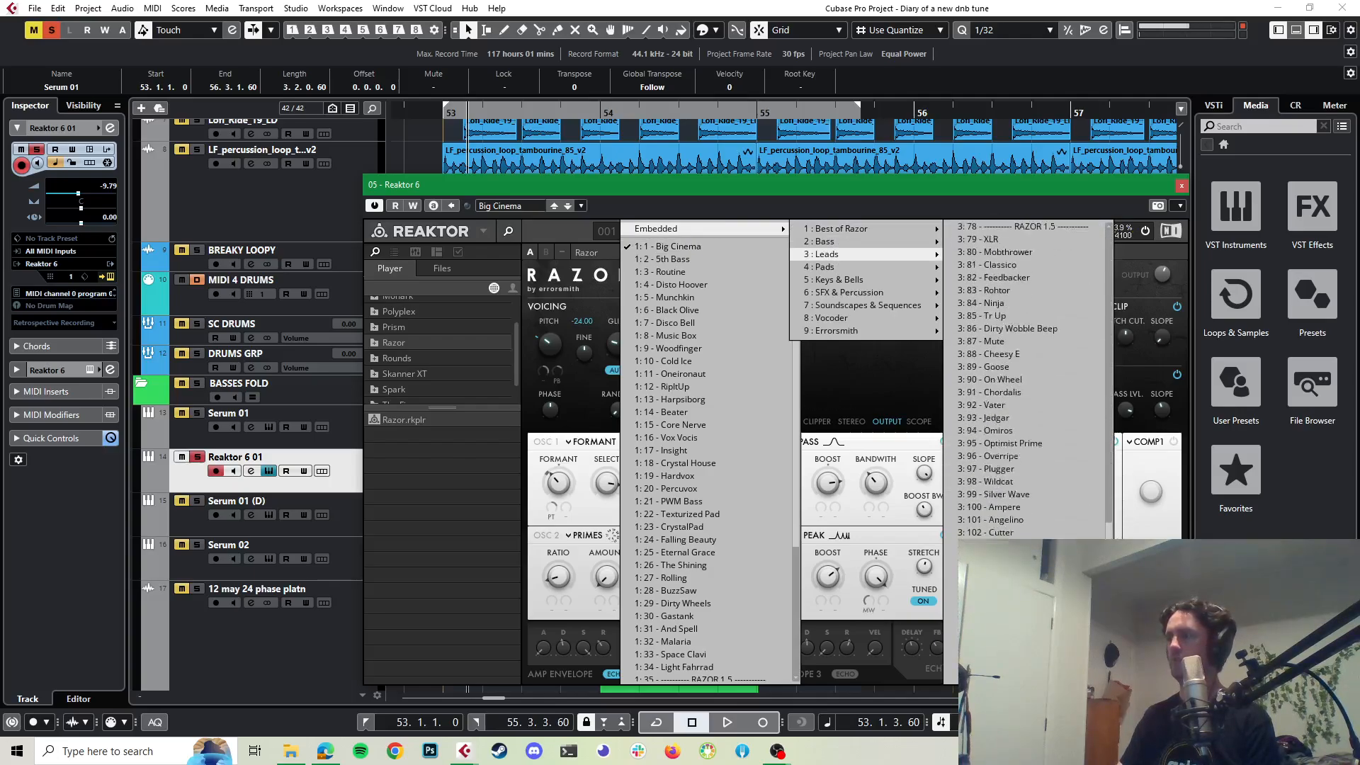
left_click(1006, 675)
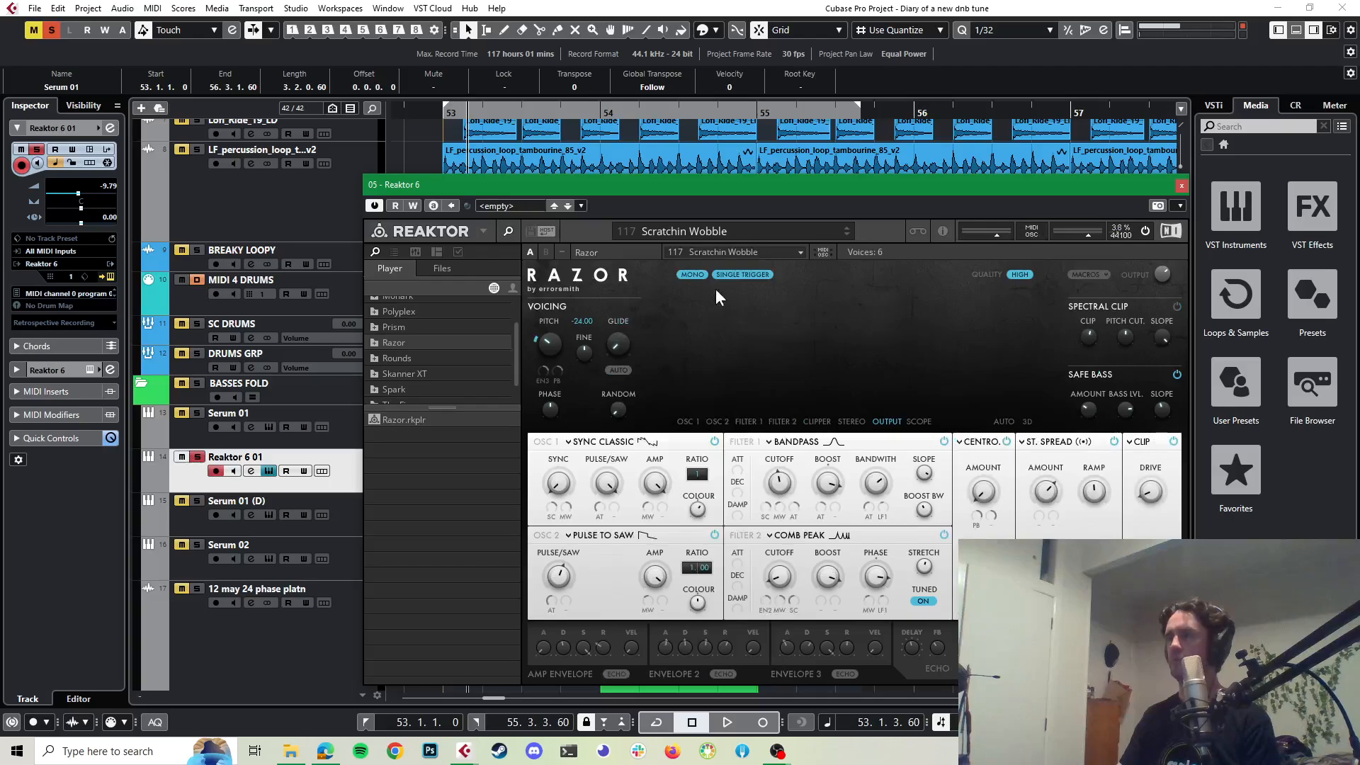
left_click_drag(663, 180, 751, 136)
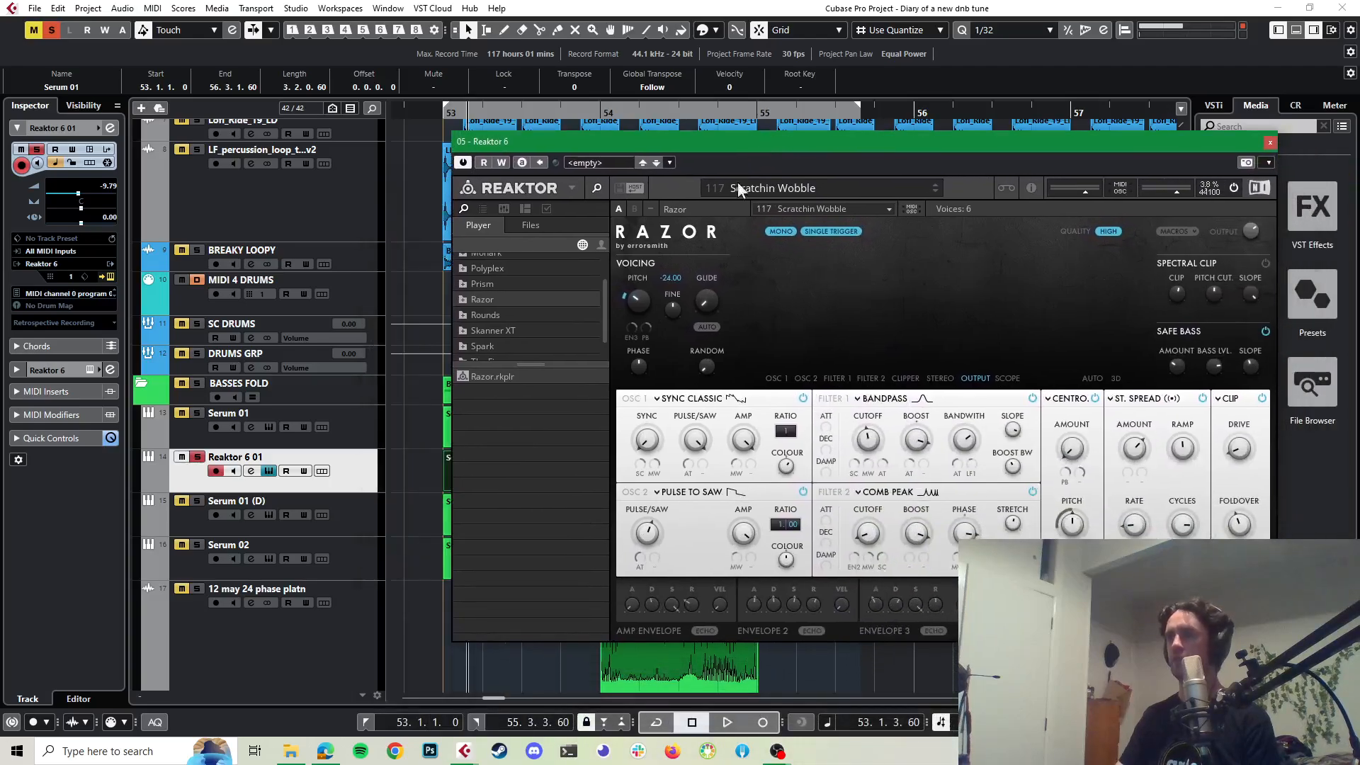
Step: Audition the Scratchin Wobble sound, raising the Reaktor 6 01 track's volume to -6.68 dB
key("space")
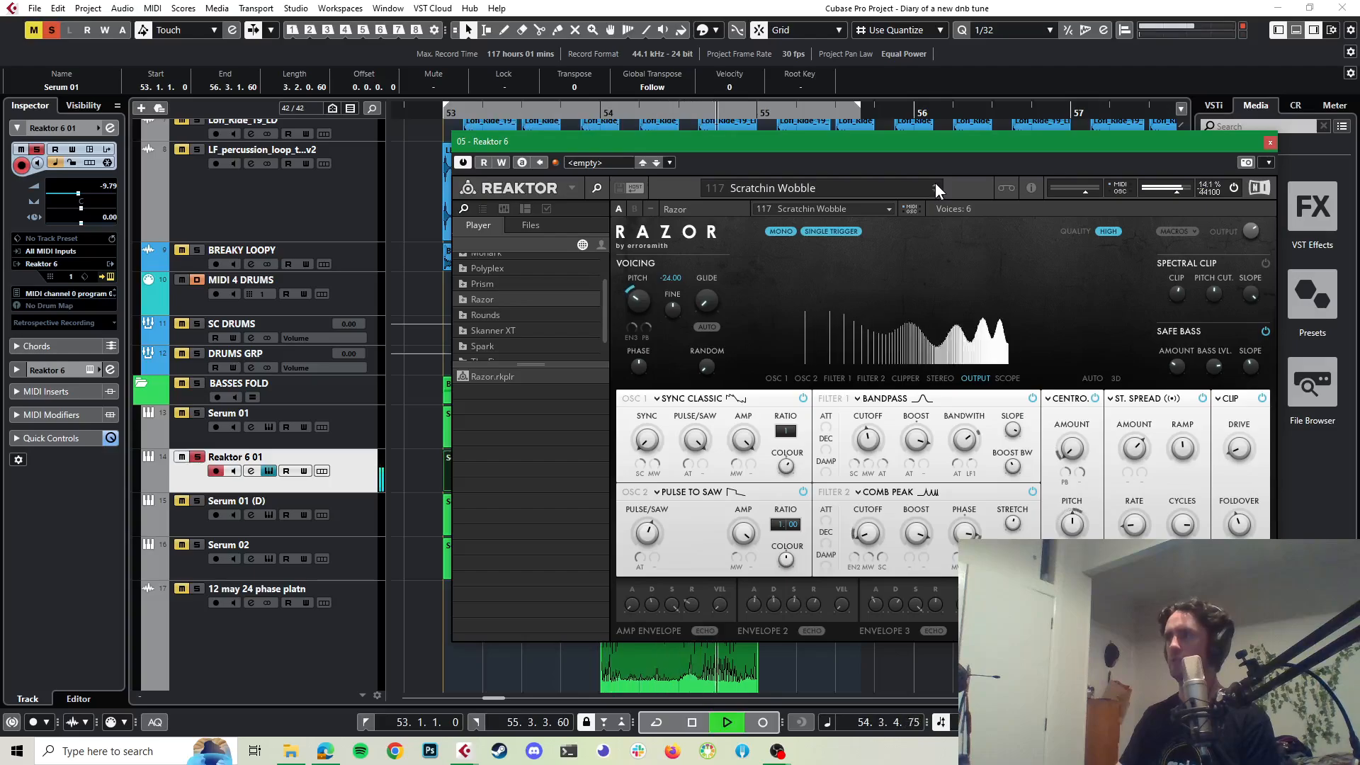
key("space")
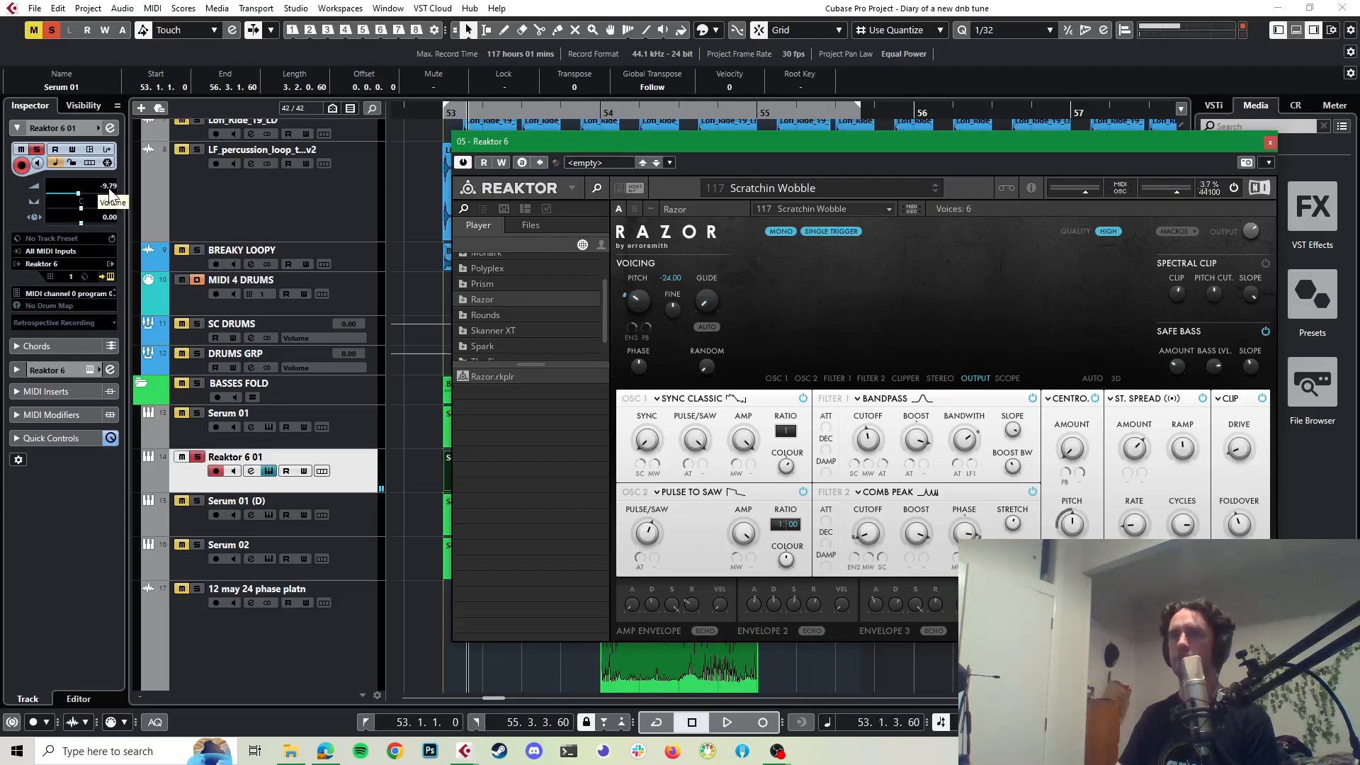
left_click_drag(110, 191, 111, 193)
key("space")
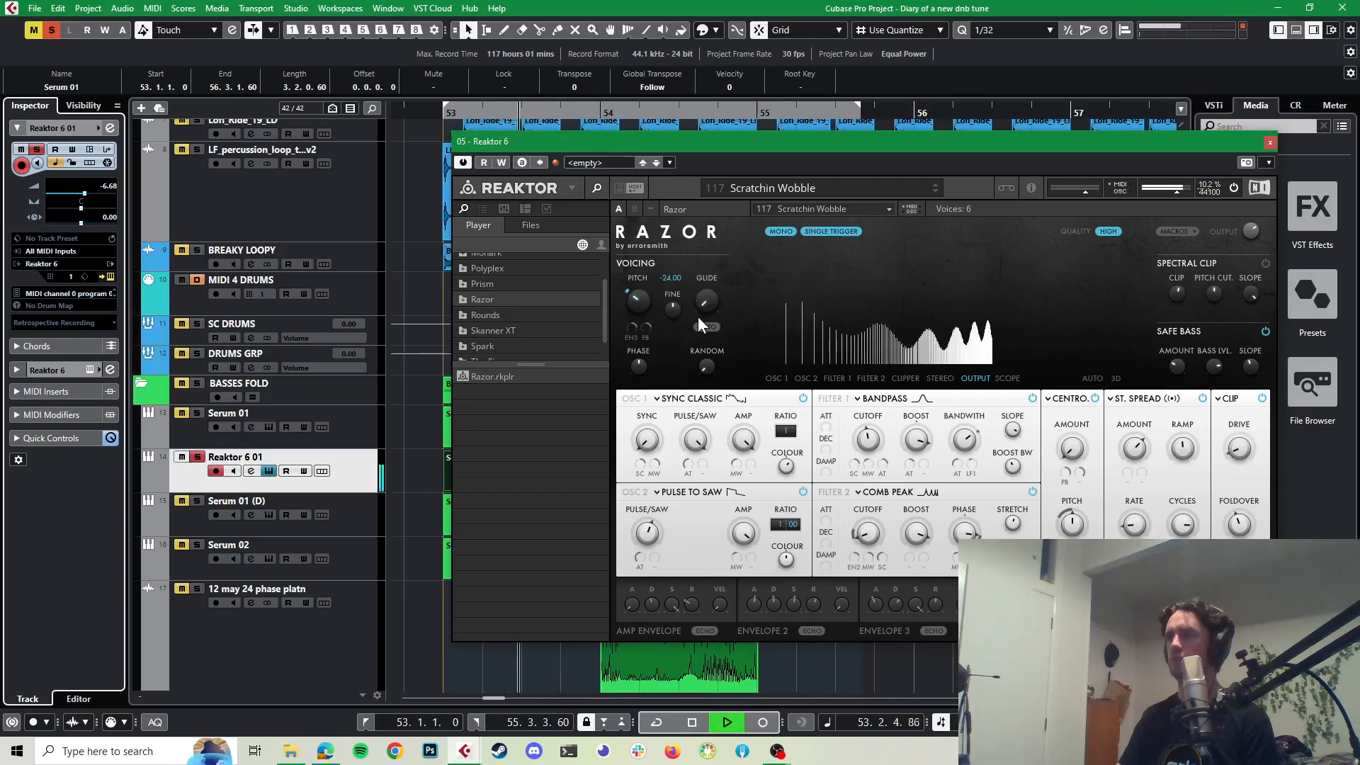
key("space")
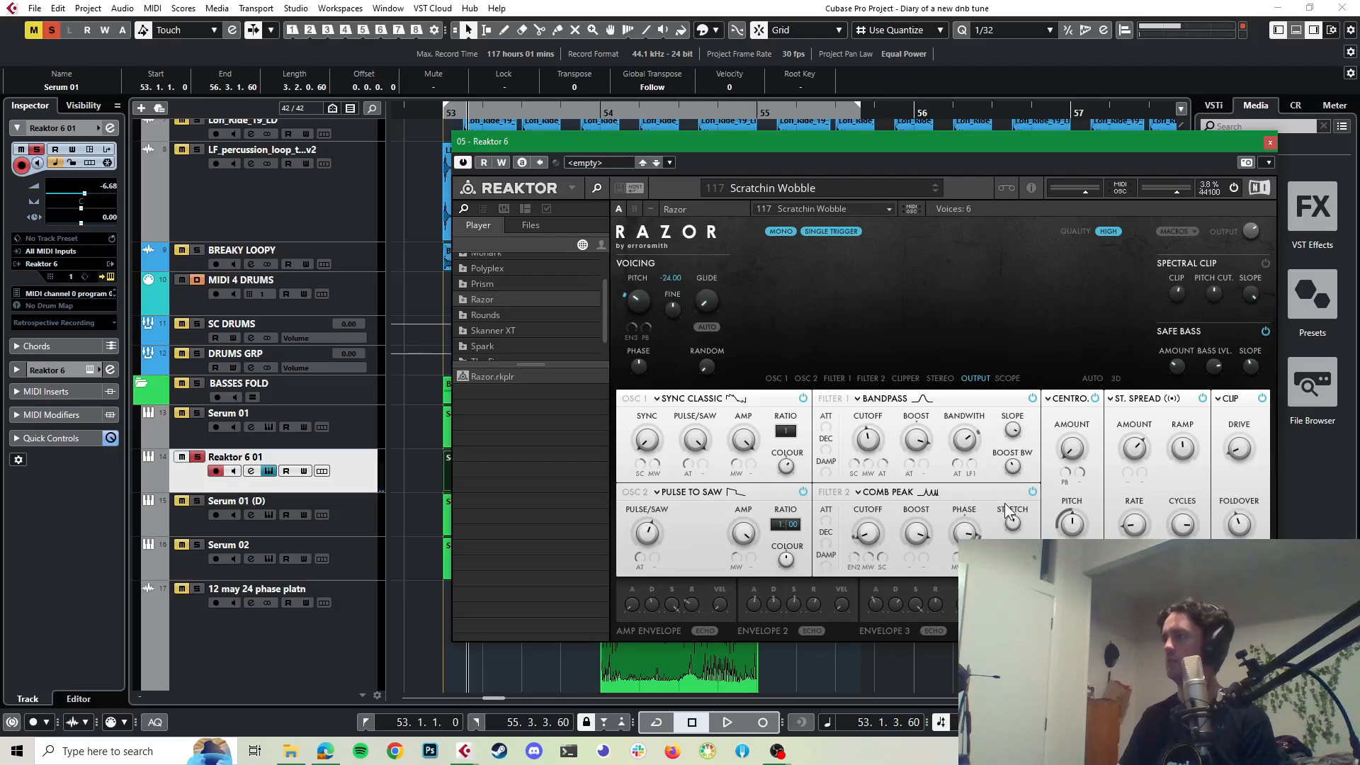
Step: Play the Razor bass again, stop it, and open and dismiss the context options by the pitch value
key("space")
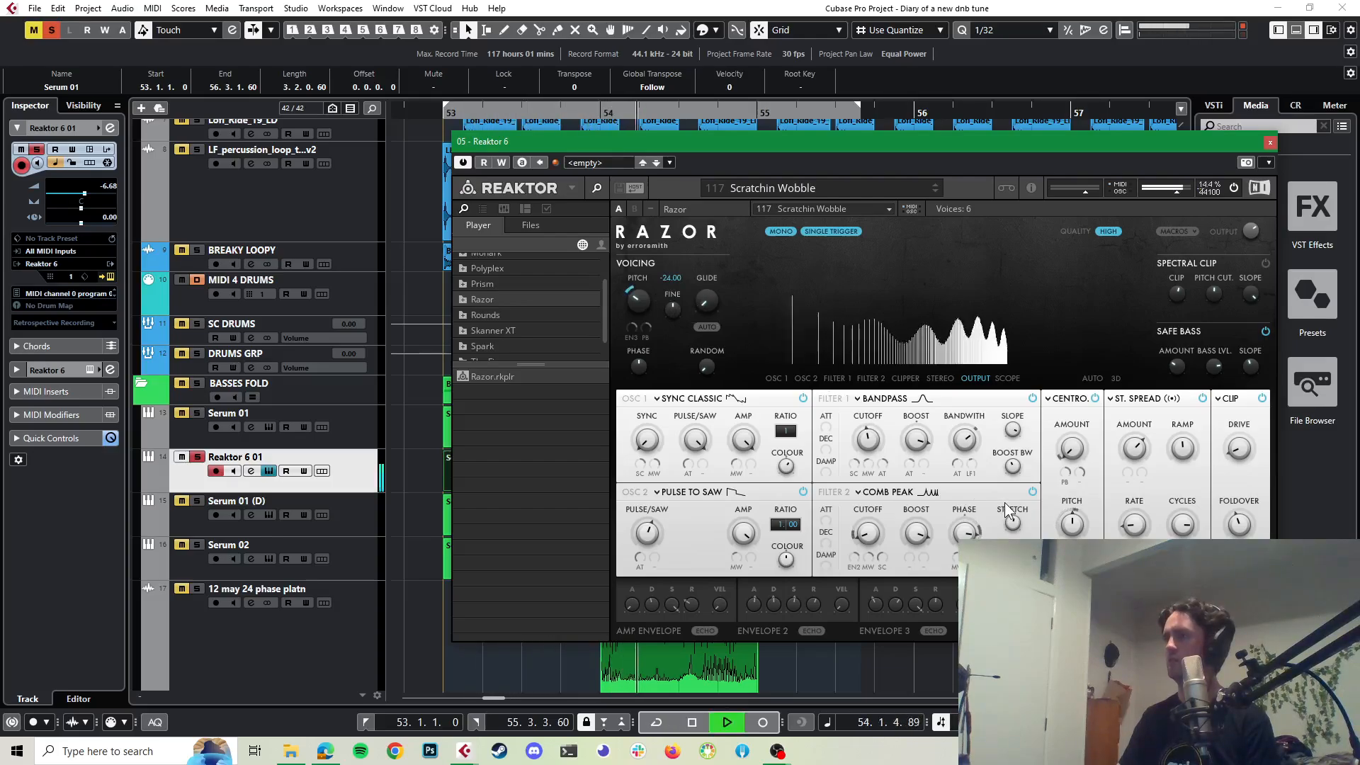
key("space")
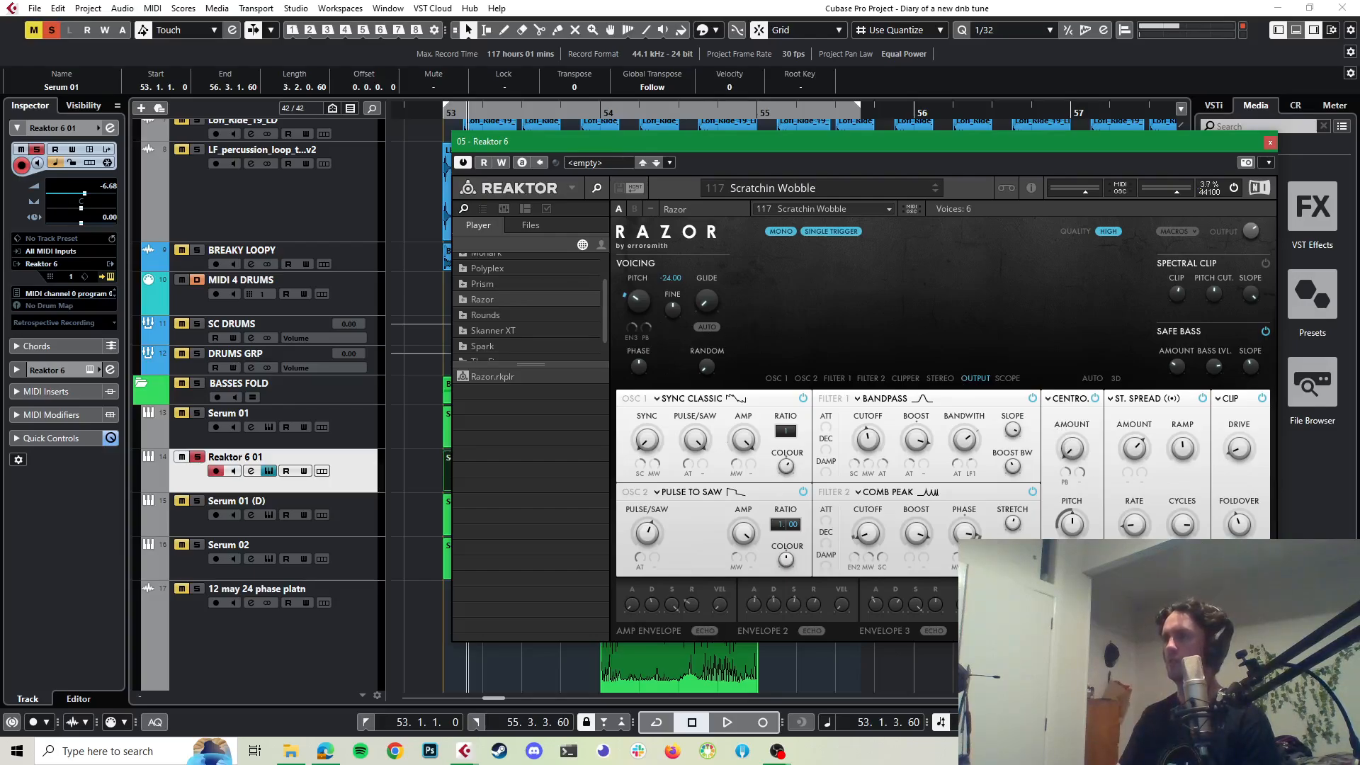
right_click(670, 273)
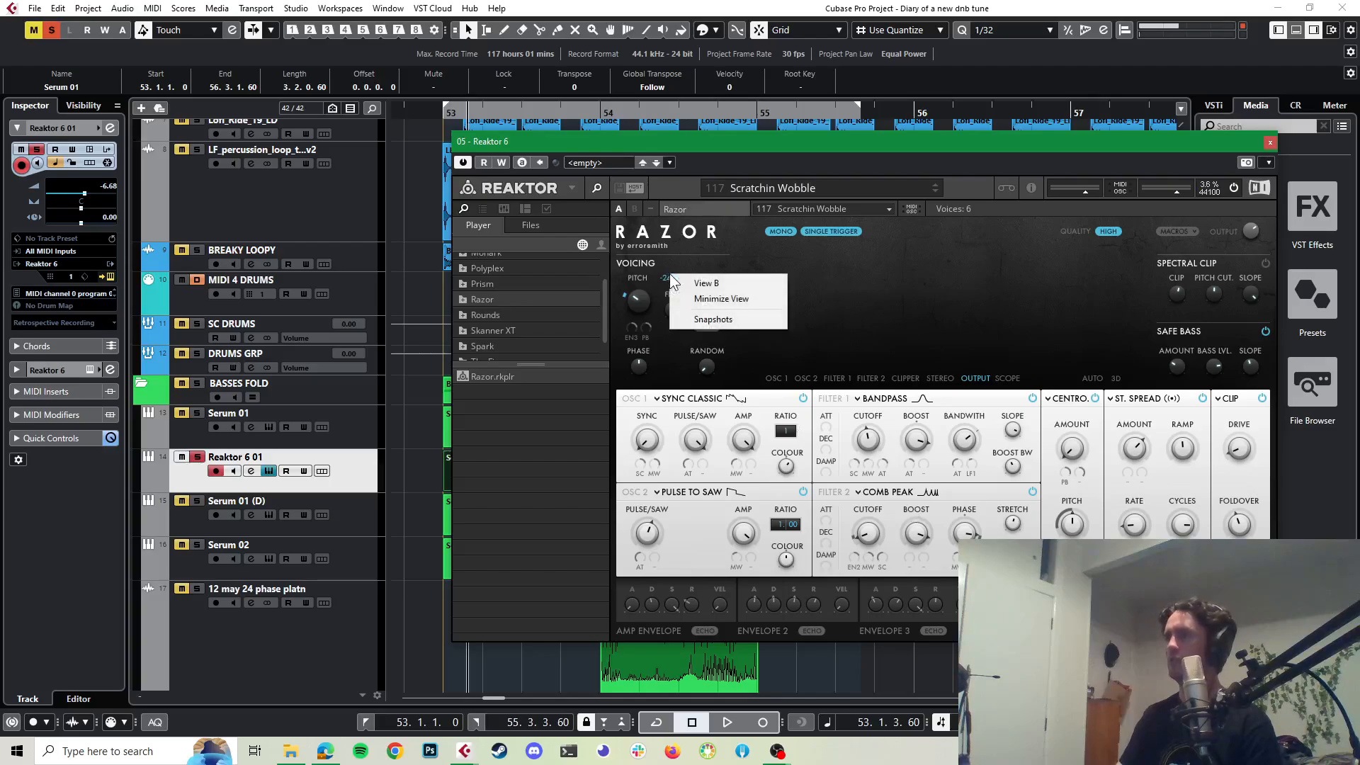
left_click(992, 296)
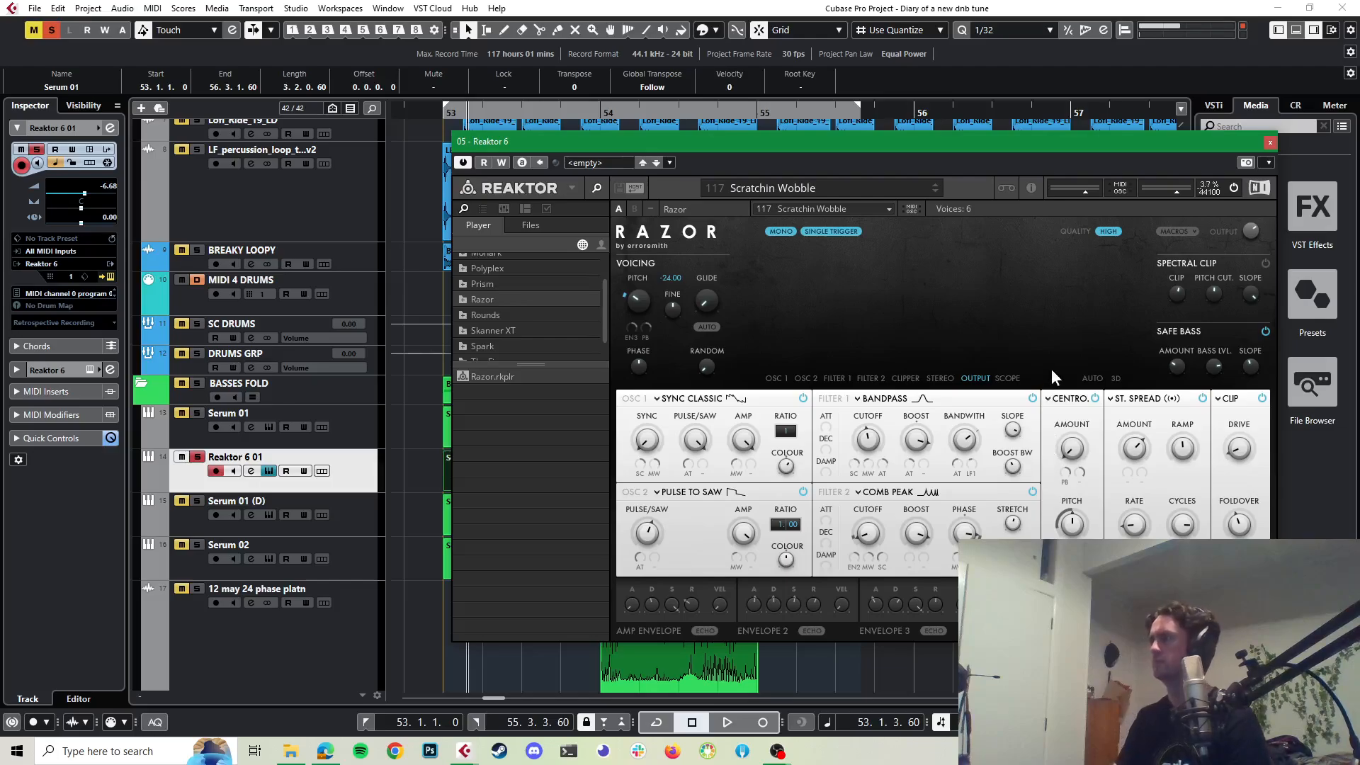
Step: Raise Razor's voicing pitch to -4.00 and audition the bass
key("space")
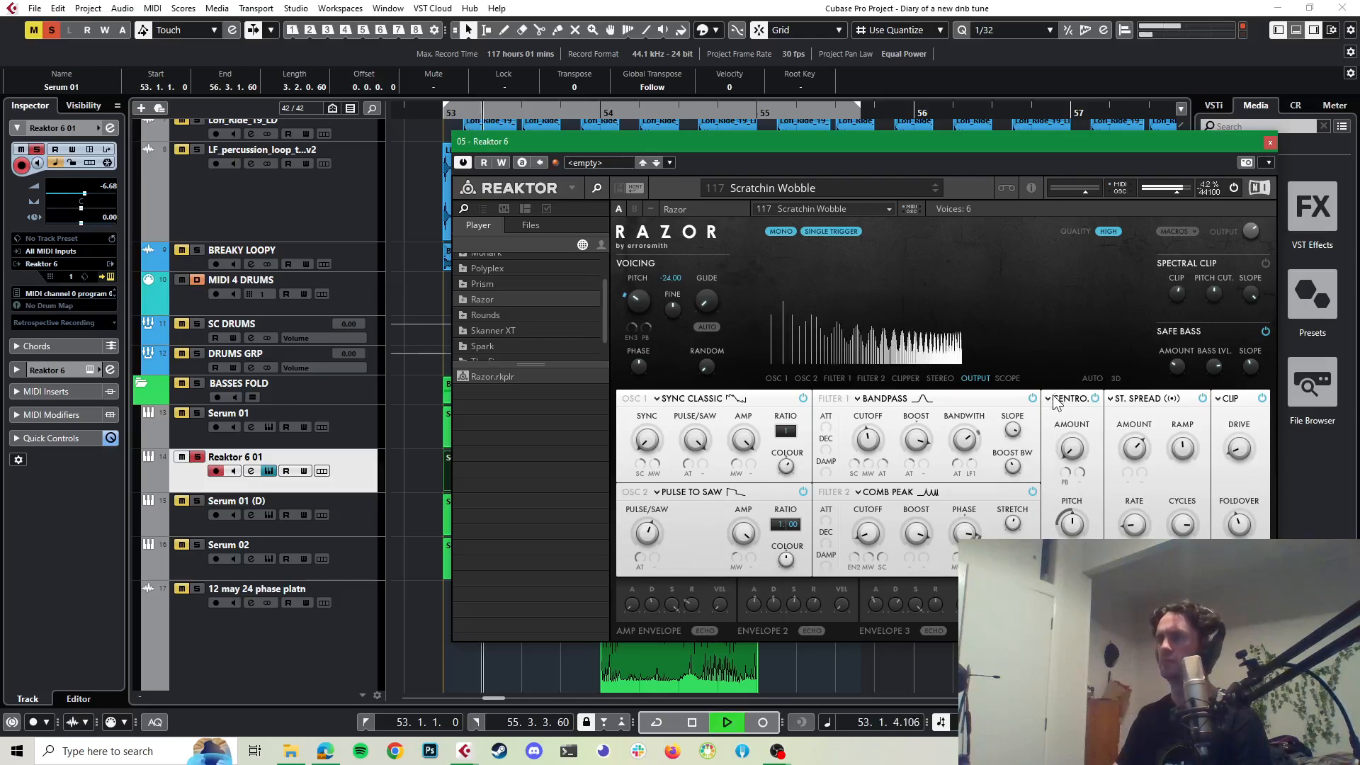
key("space")
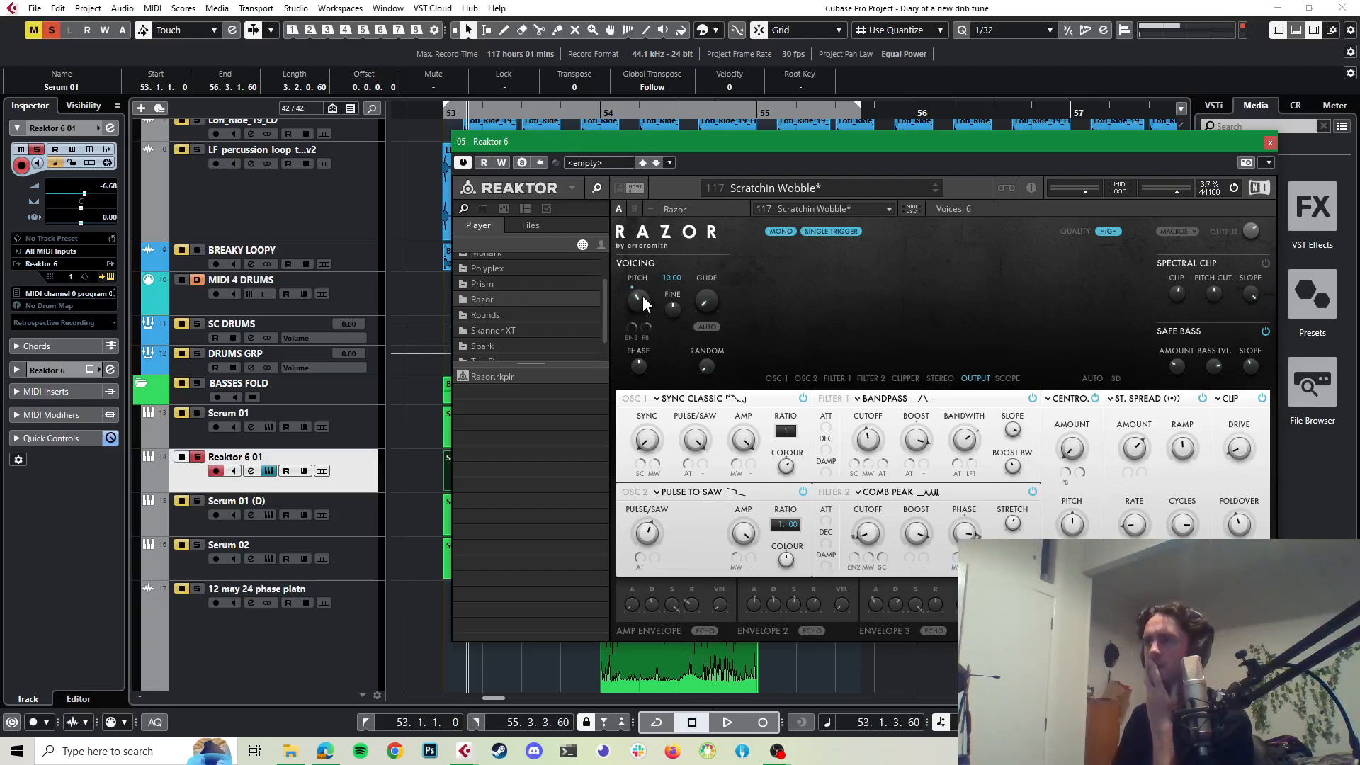
left_click_drag(644, 296, 644, 286)
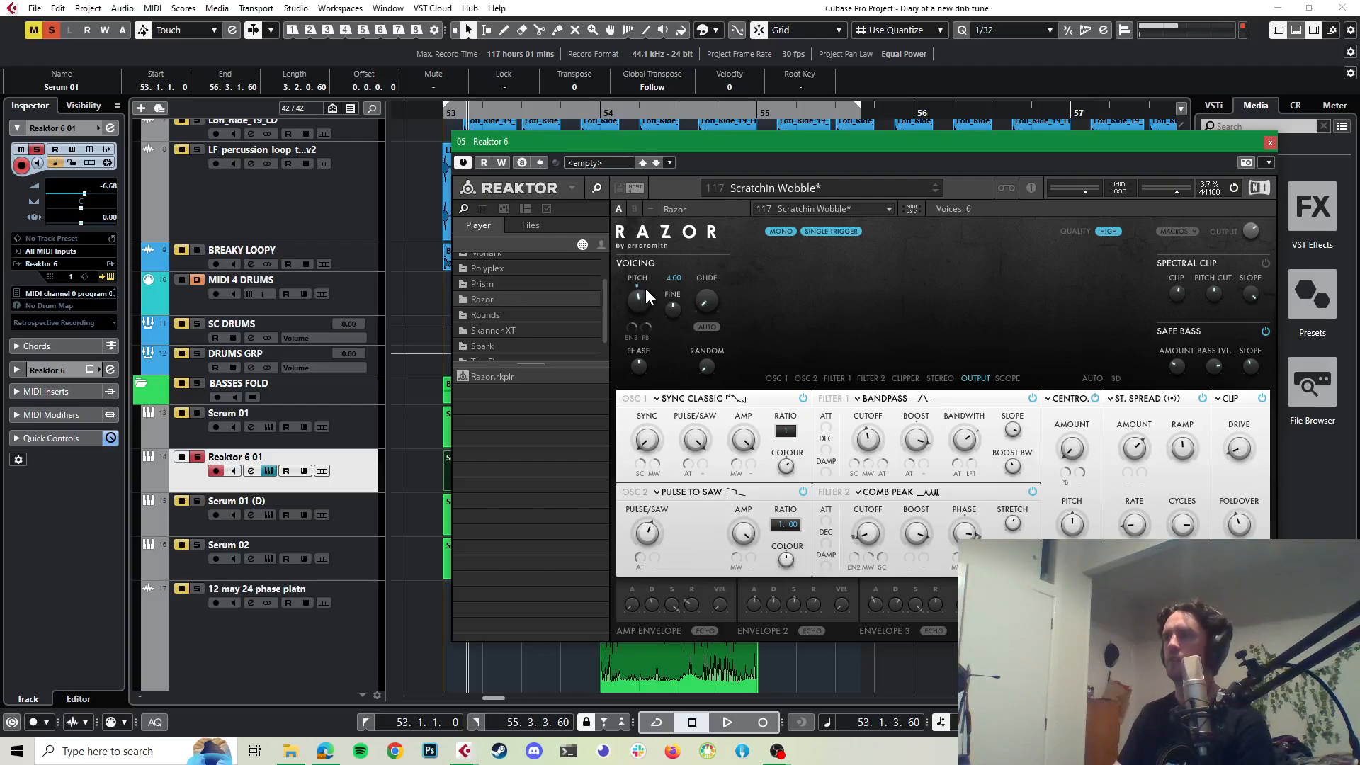
key("space")
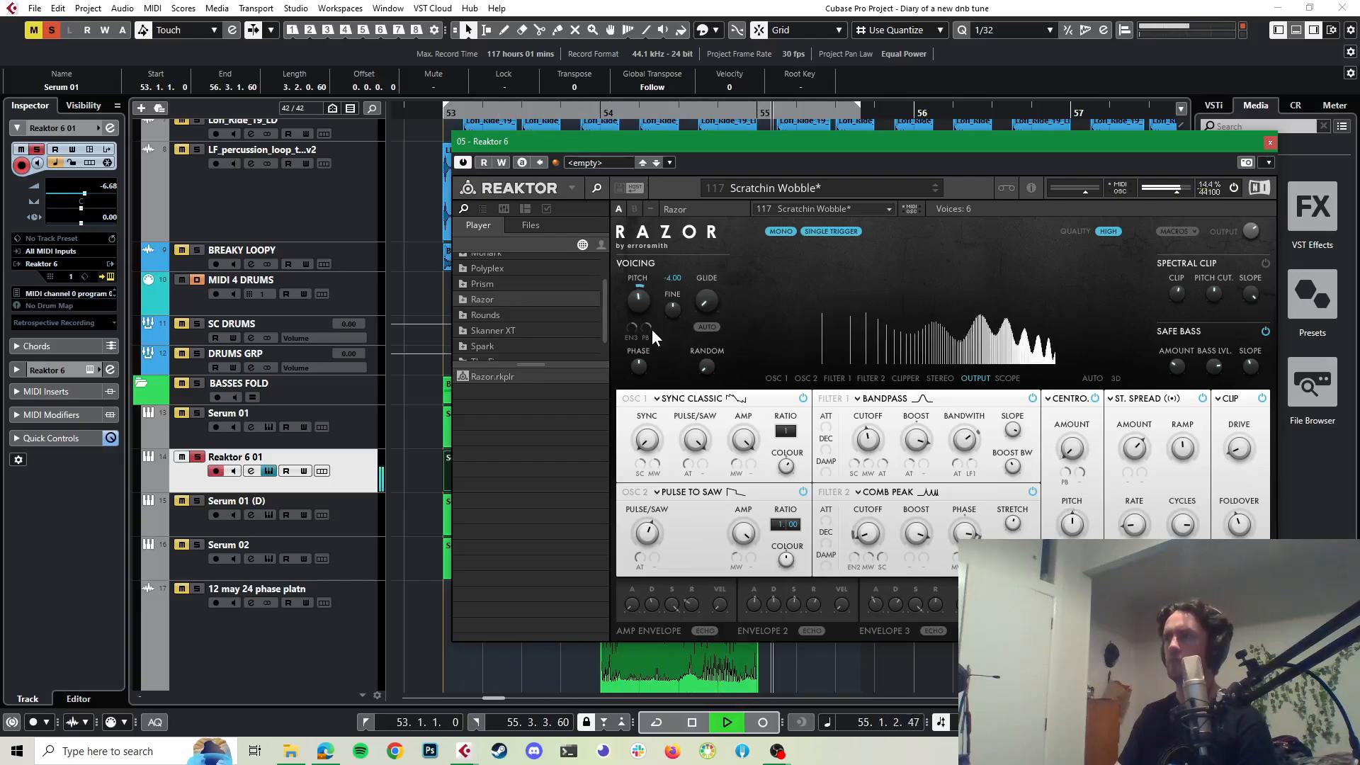
key("space")
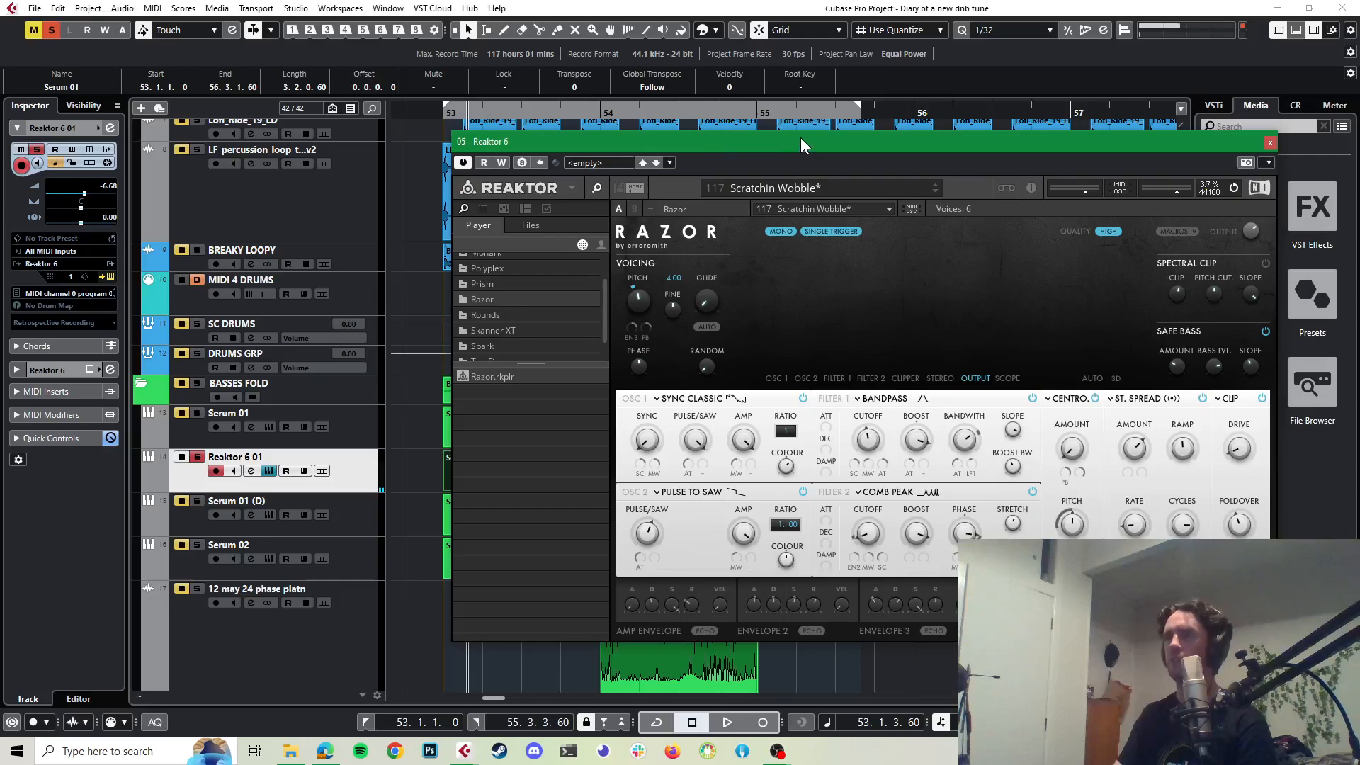
Step: Transpose both notes in the Reaktor 6 01 part down one octave to D#0 and audition them
left_click_drag(800, 137, 1021, 573)
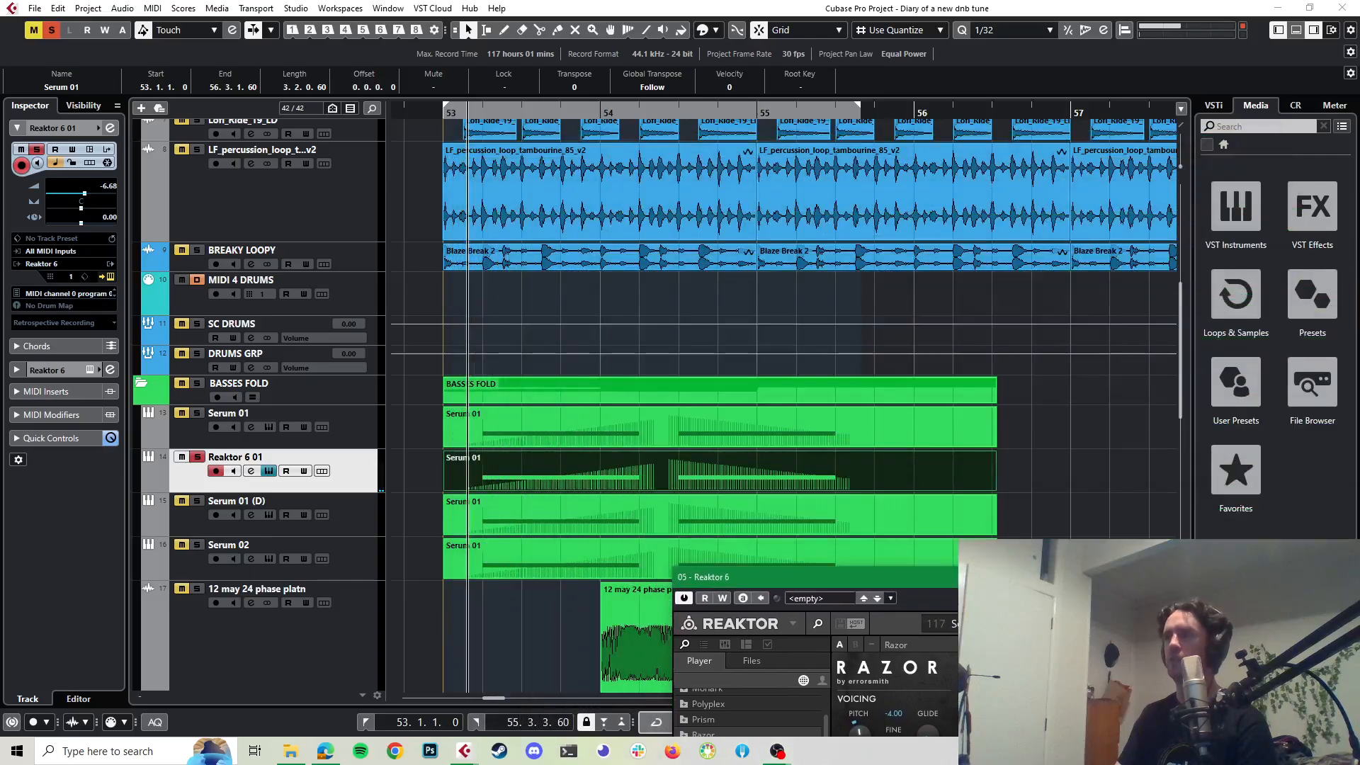
double_click(481, 469)
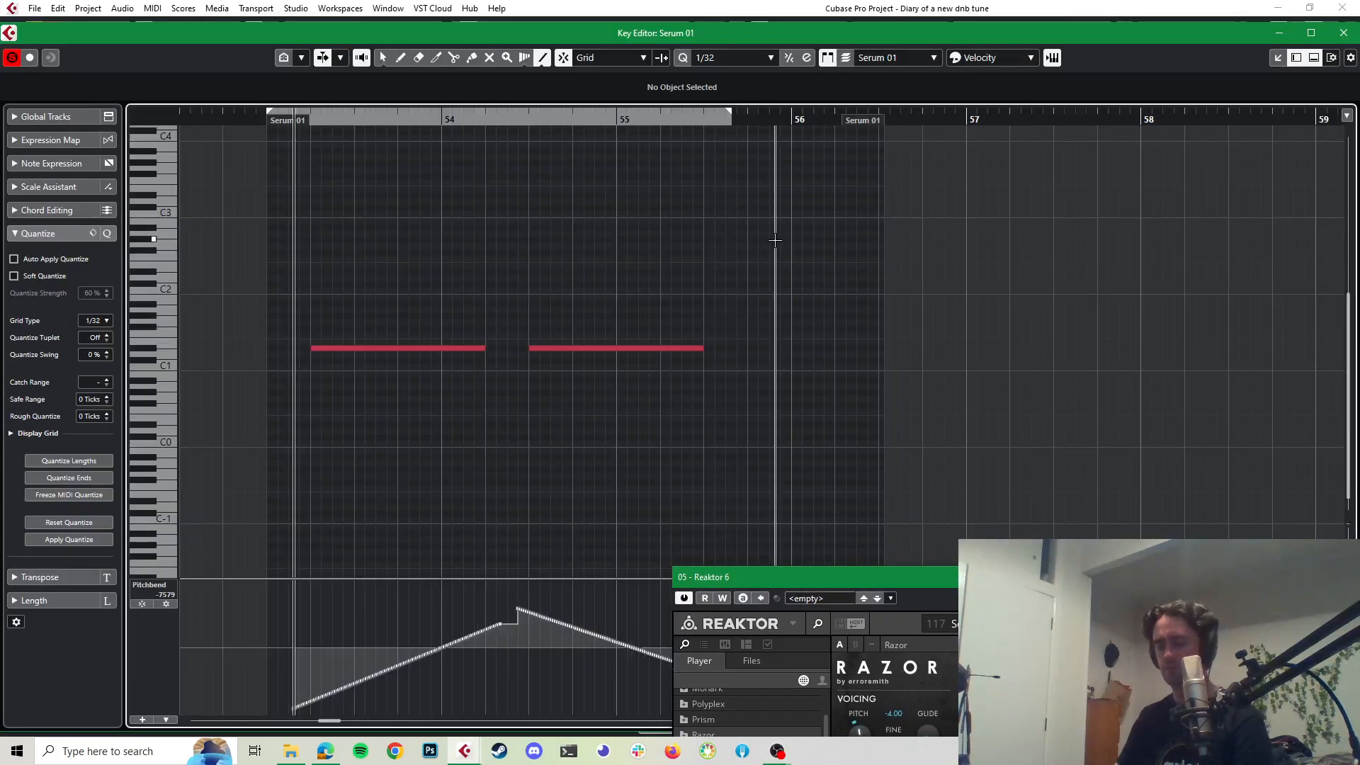
key("1")
left_click_drag(723, 280, 400, 409)
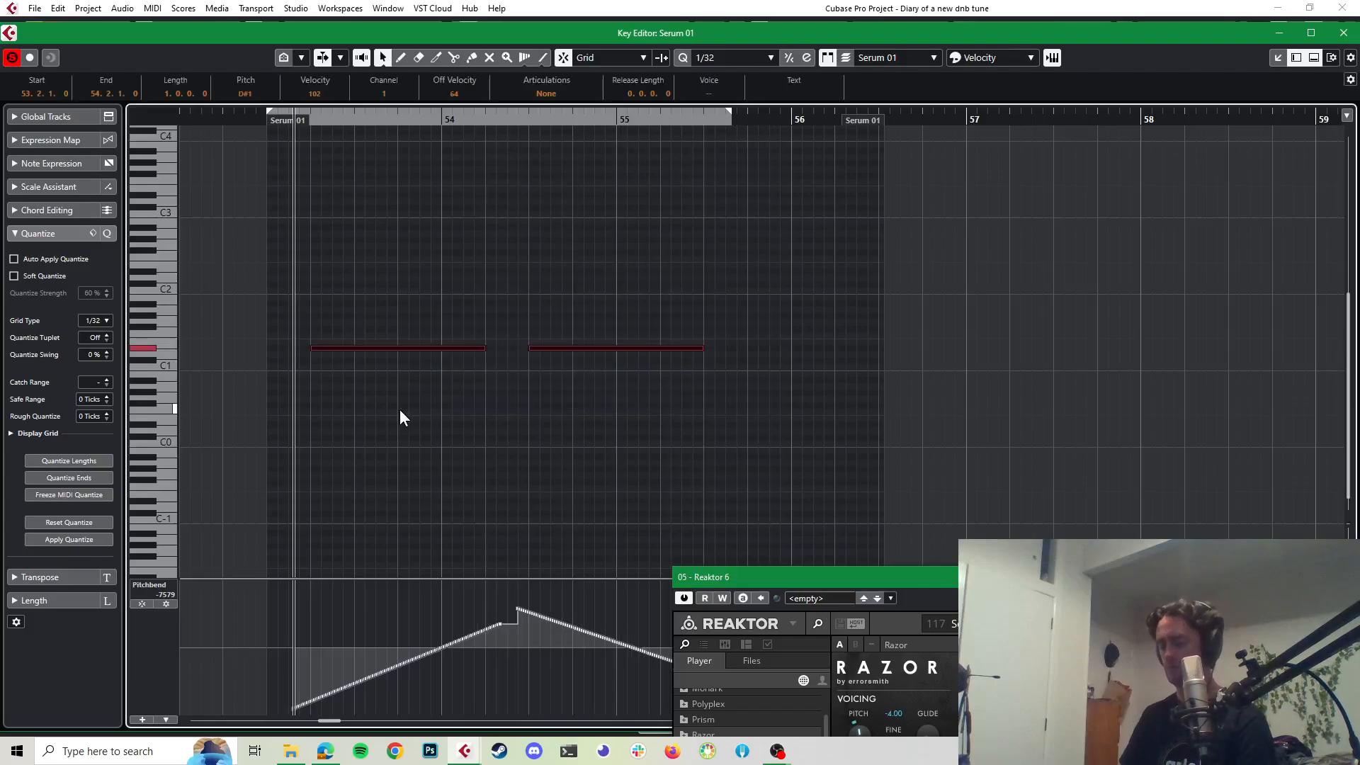
key("shift+Down")
key("space")
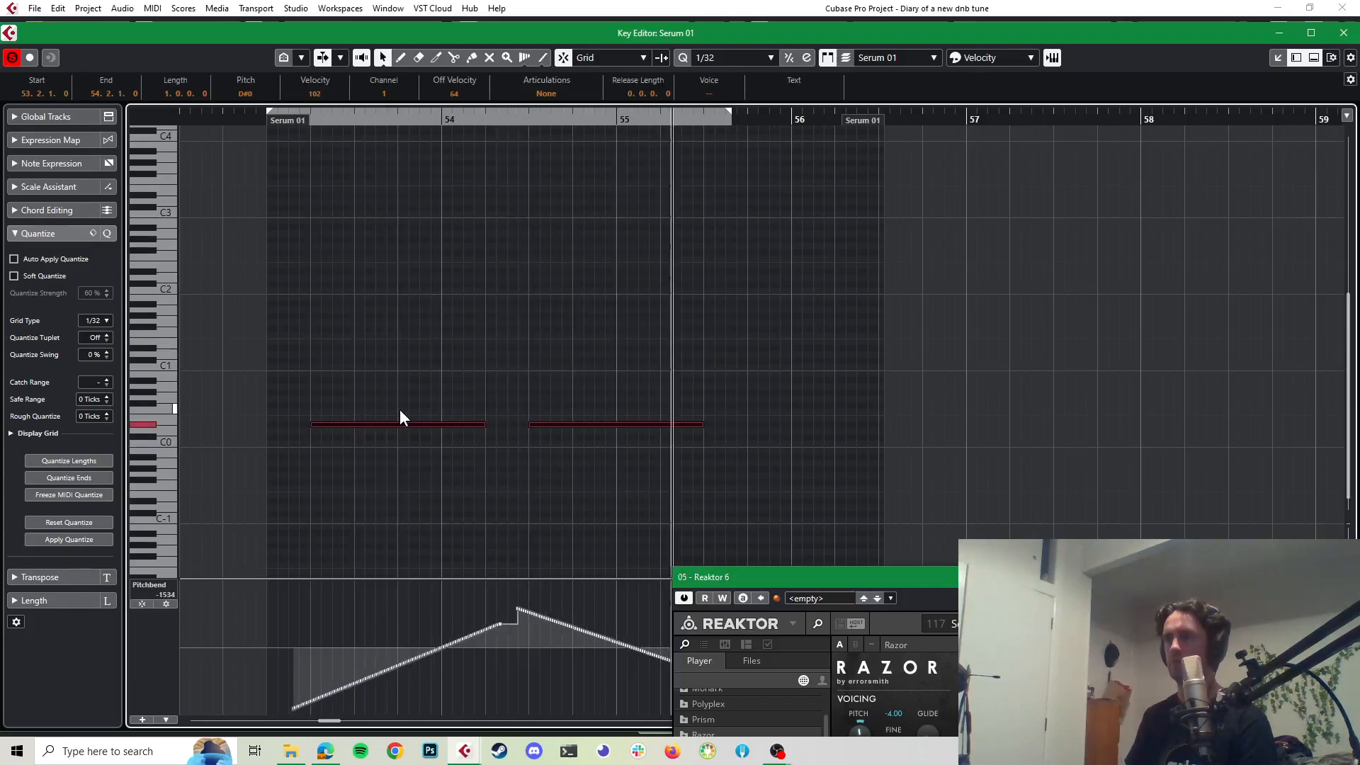
key("space")
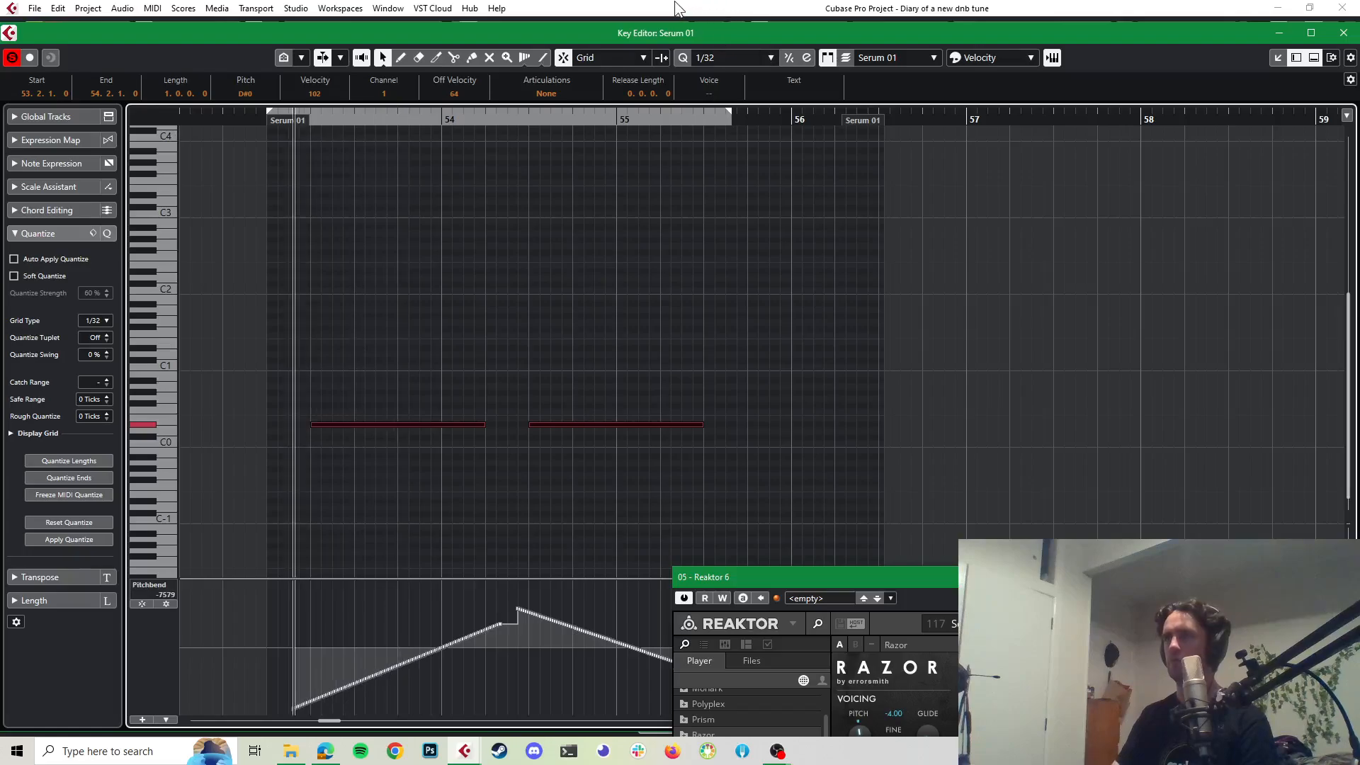
Step: Return to the project arrangement and audition the Serum 02 layer soloed together with Reaktor 6 01
left_click(663, 8)
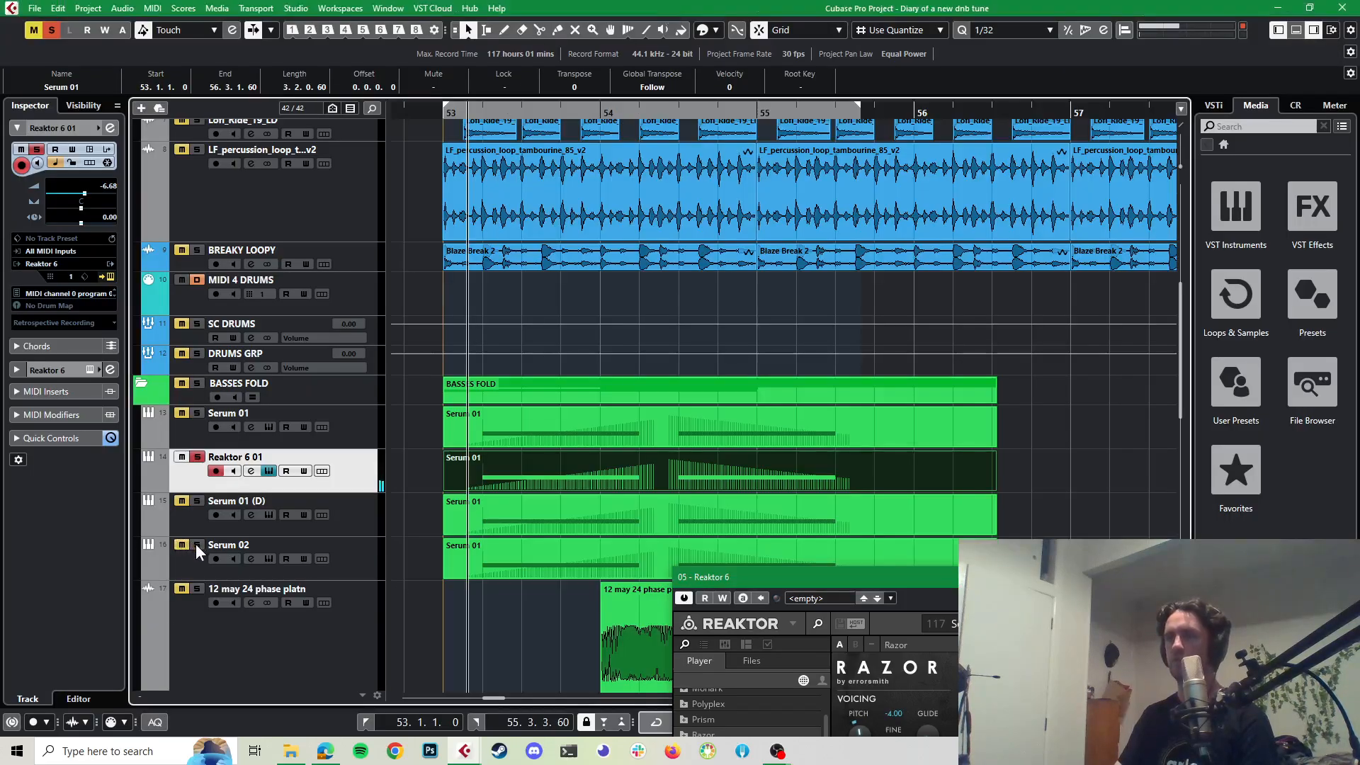
key("space")
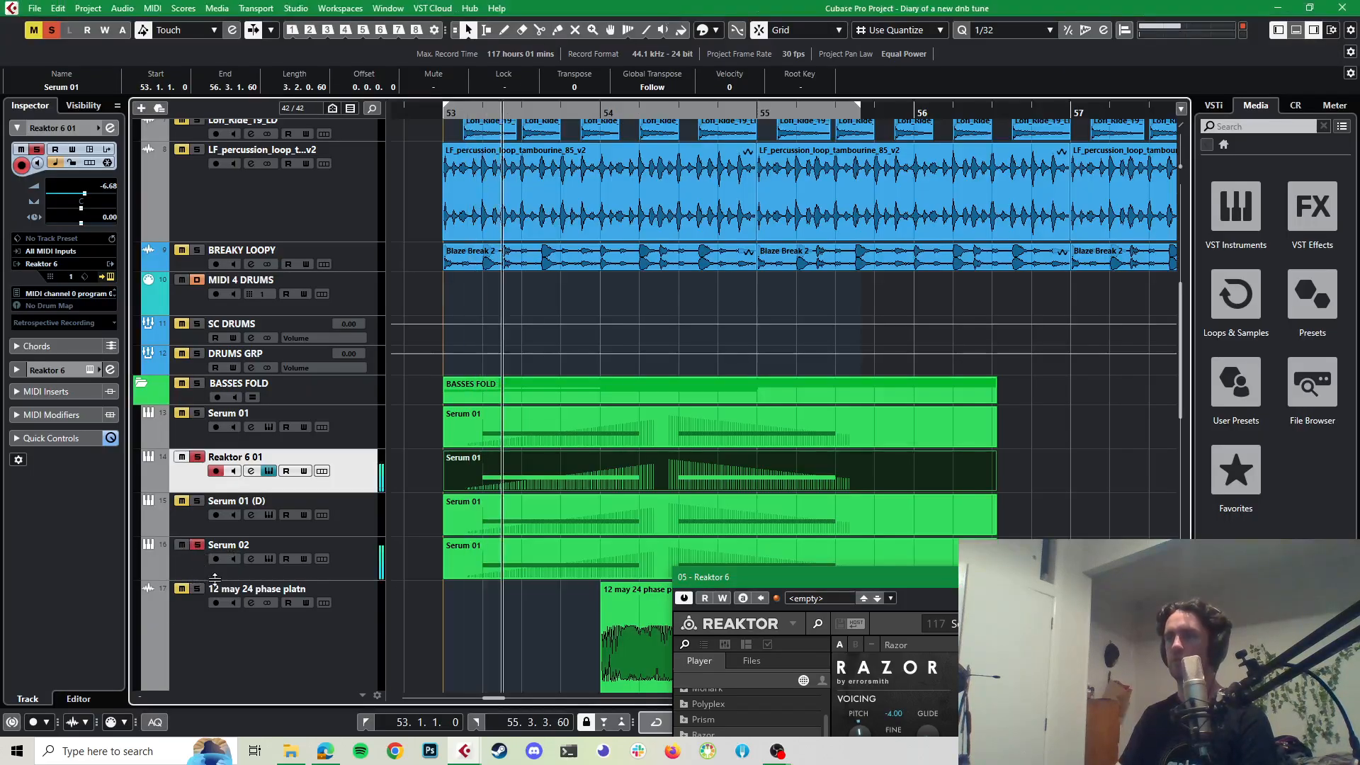
key("space")
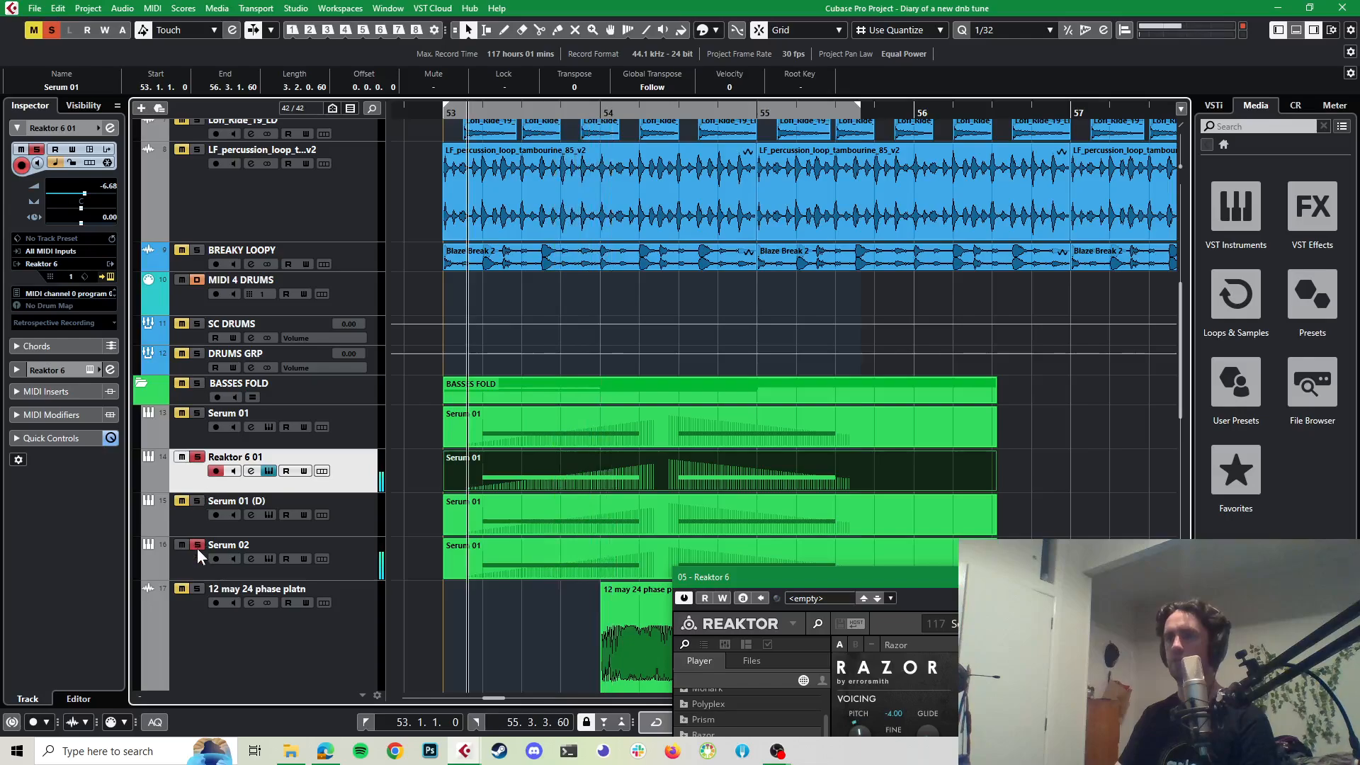
Step: Switch off the Faturator insert on Serum 02 and unsolo Reaktor 6 01 to audition Serum 02 alone
left_click(373, 555)
left_click(110, 128)
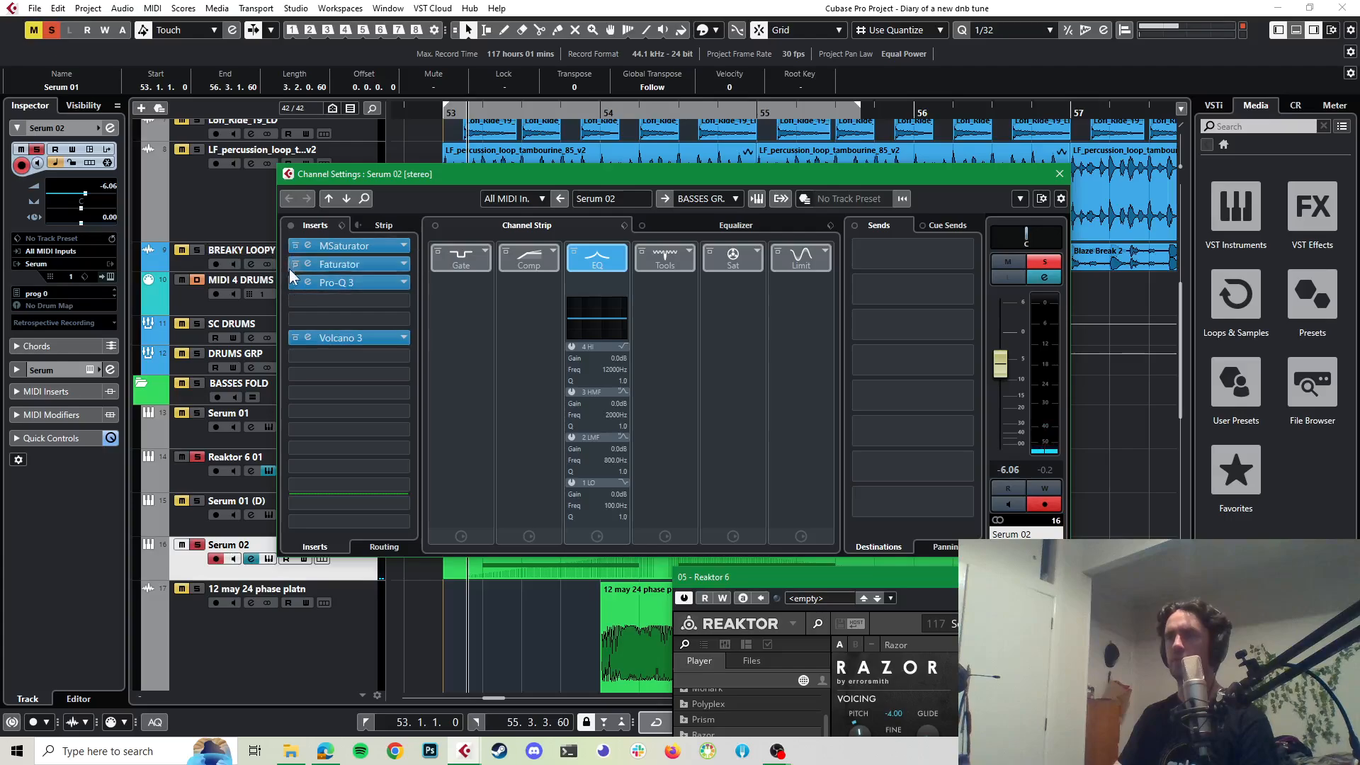
left_click(293, 264)
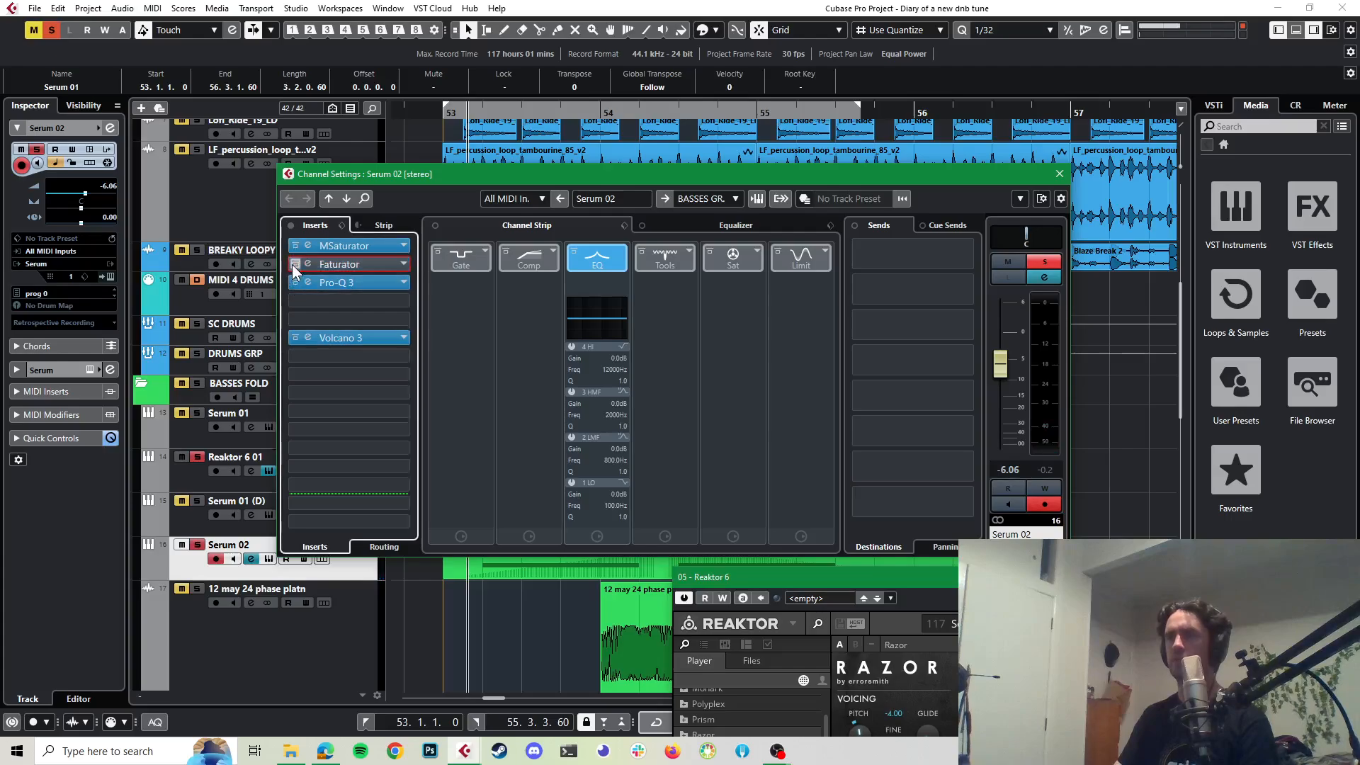
left_click(195, 453)
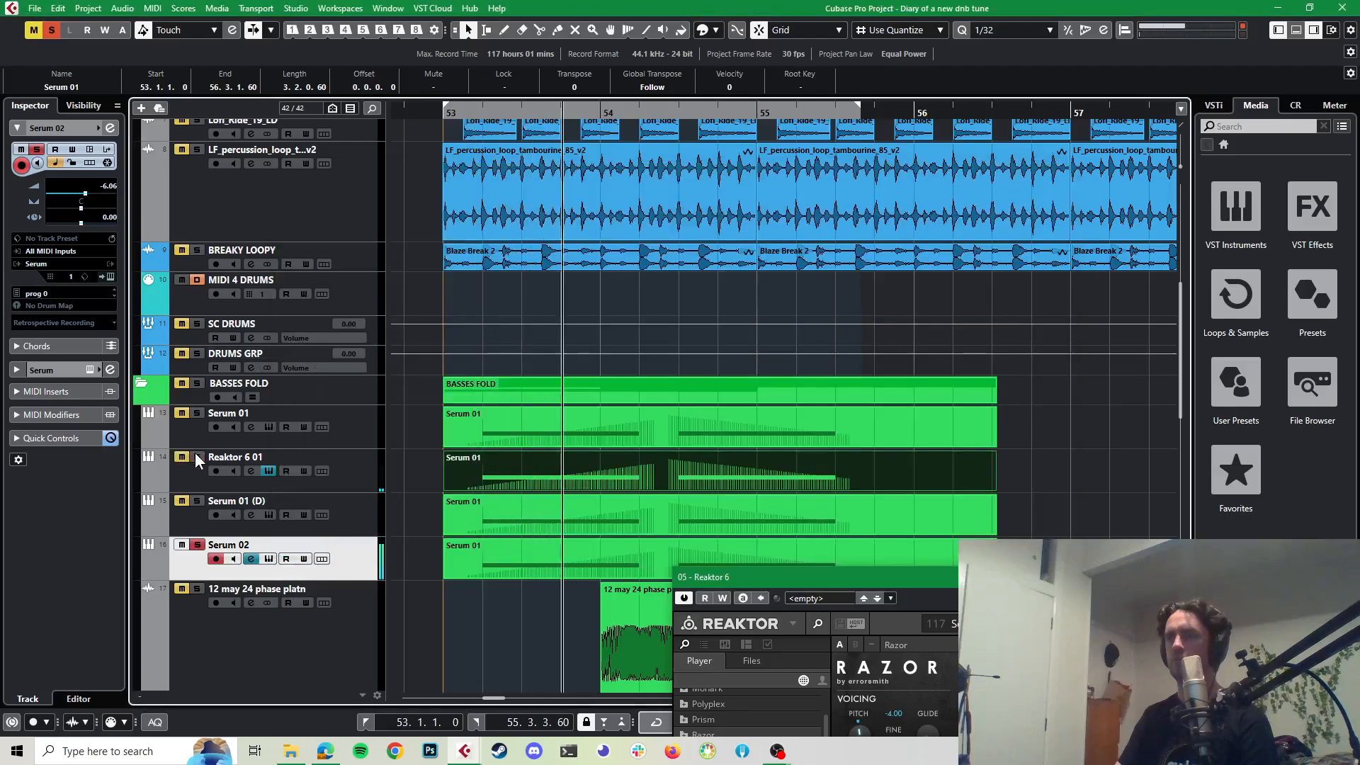
key("space")
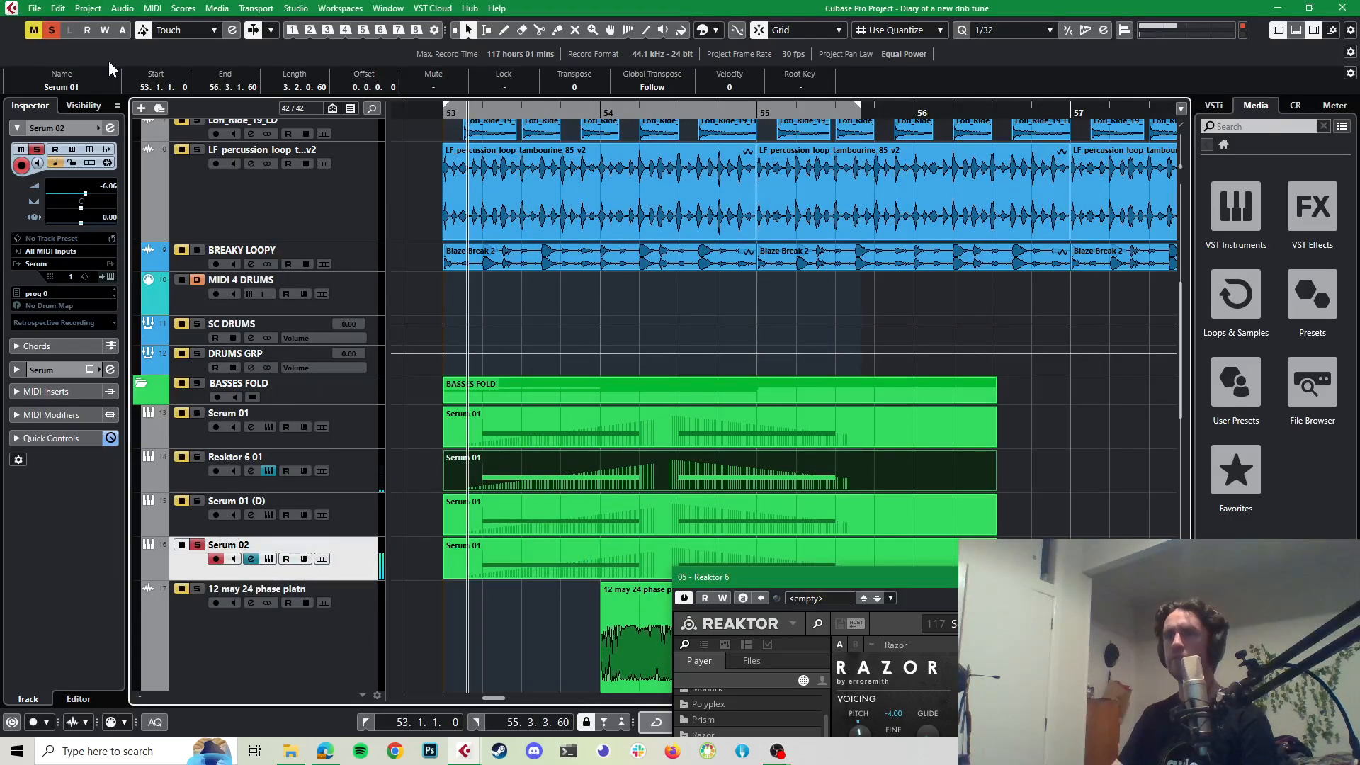
Step: Delete the narrow bell boost at about 450 Hz from Serum 02's Pro-Q 3 insert
left_click(111, 130)
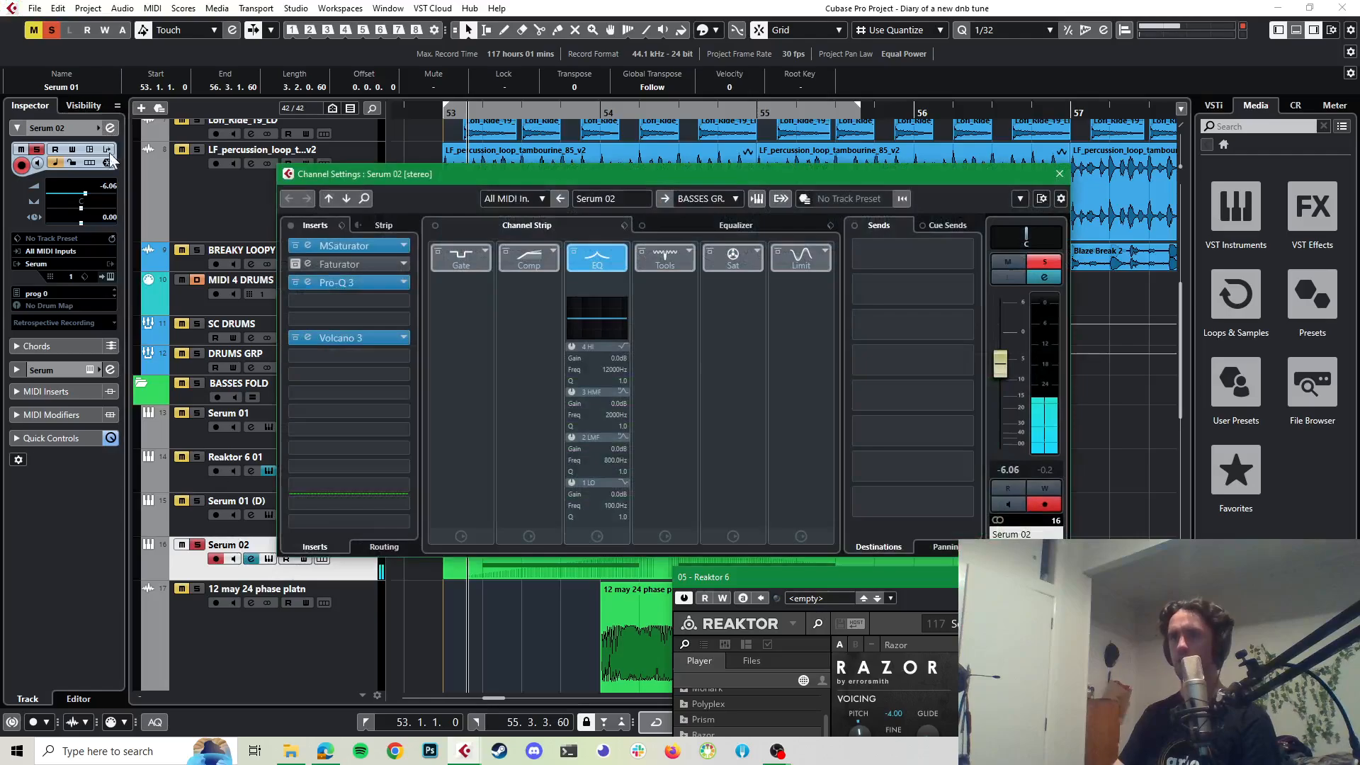
left_click(306, 280)
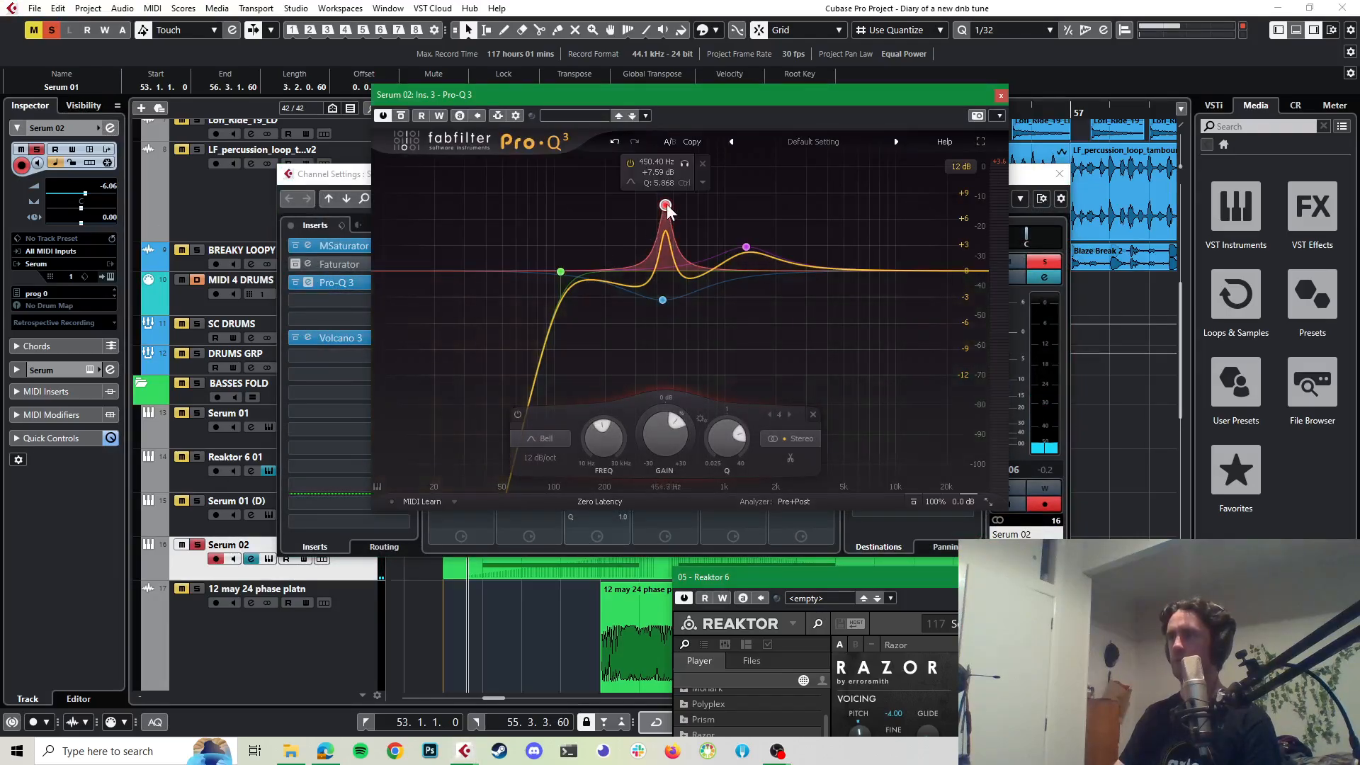
right_click(665, 206)
left_click(698, 331)
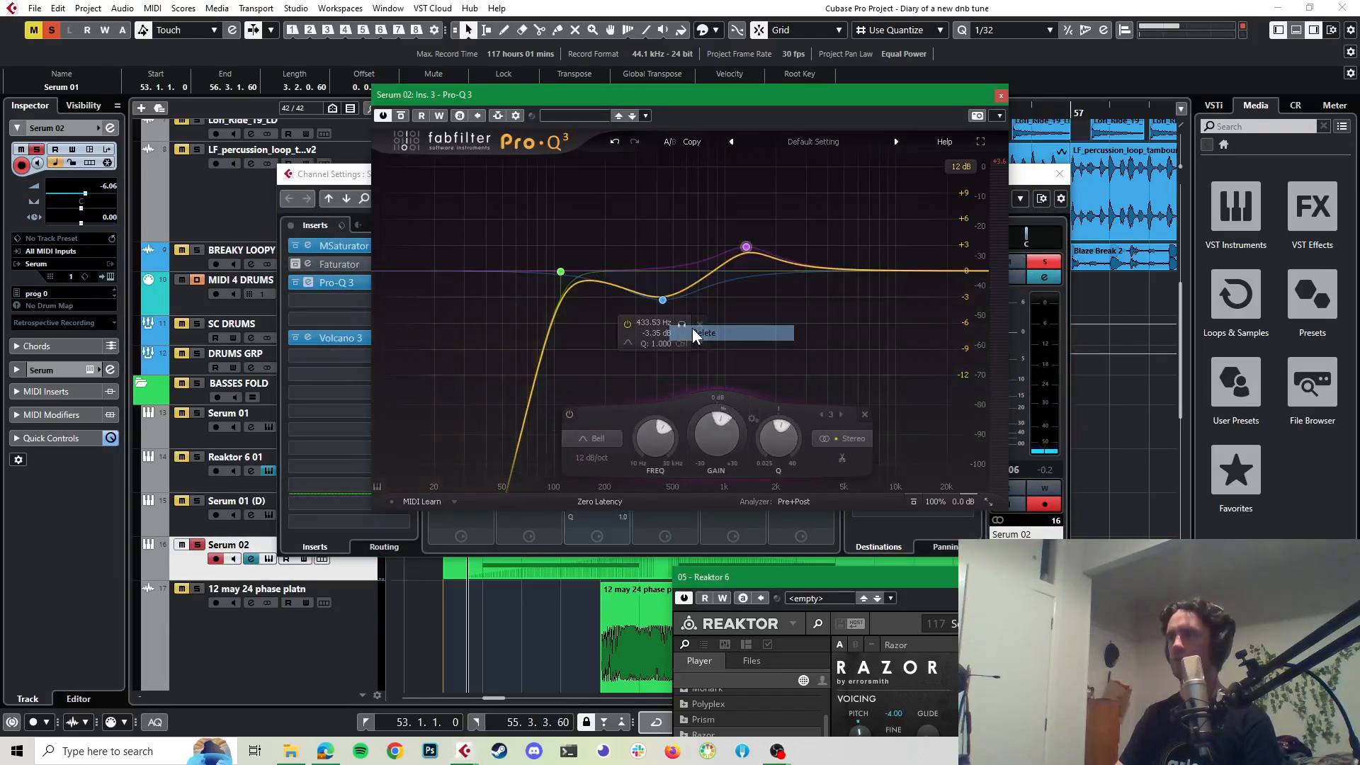
left_click(1000, 95)
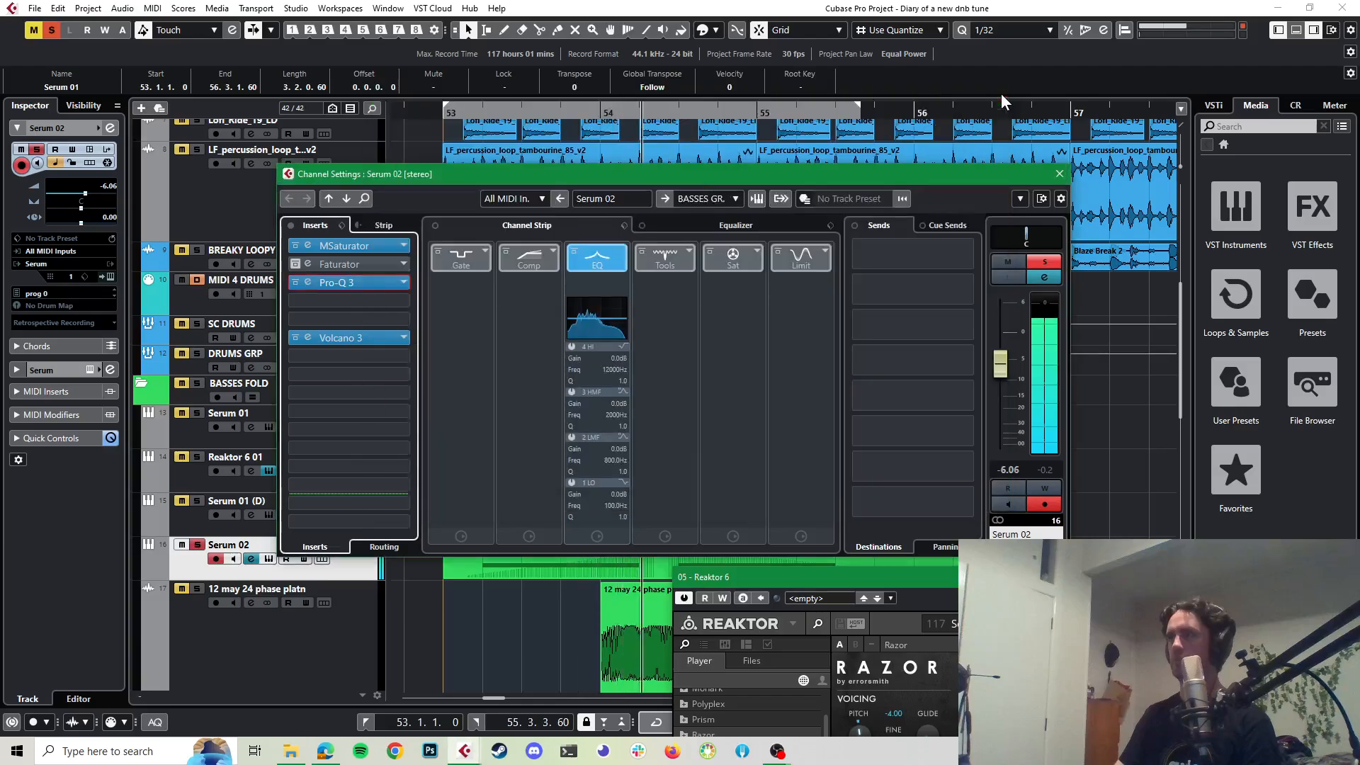
Step: Set oscillator A's warp mode to FM (From B) in Serum 02's synth and adjust its amount while auditioning
left_click(269, 560)
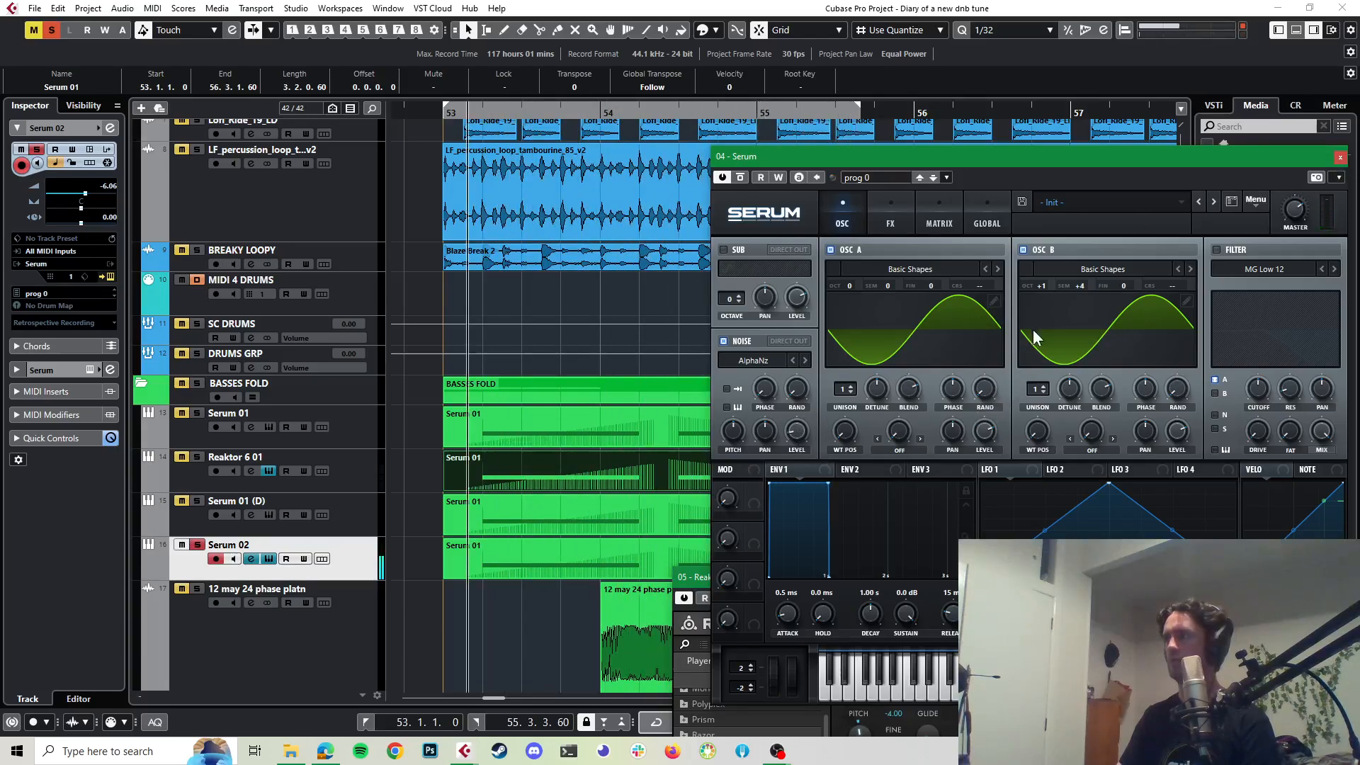
left_click_drag(1042, 288, 1043, 291)
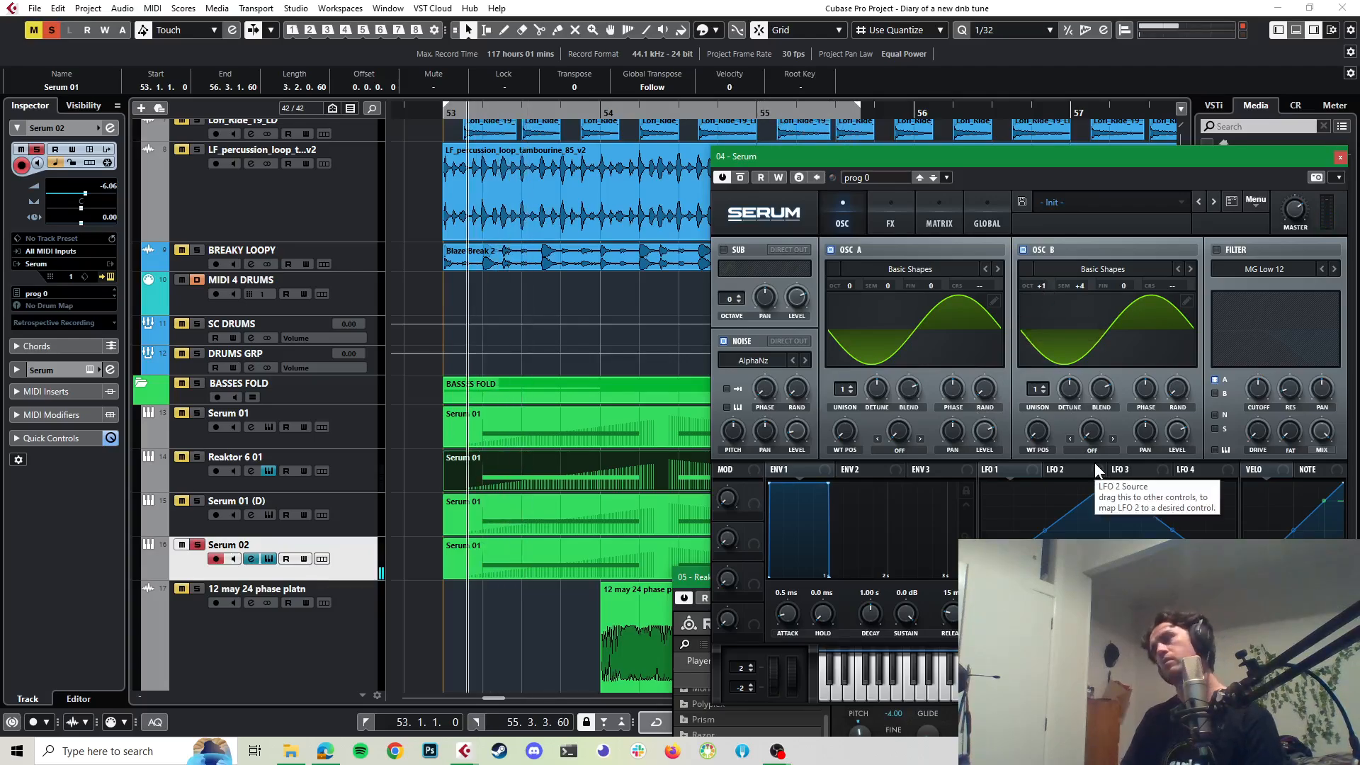
left_click(901, 448)
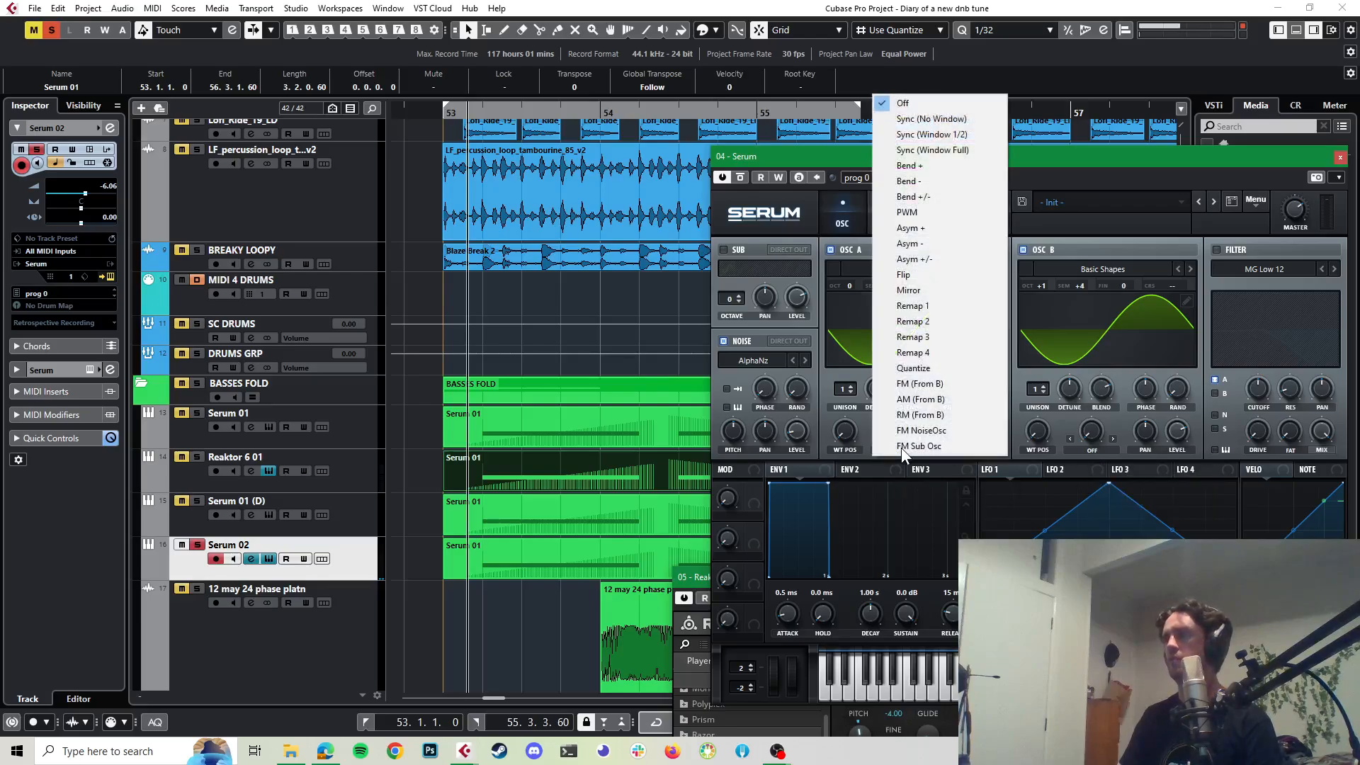
left_click(914, 384)
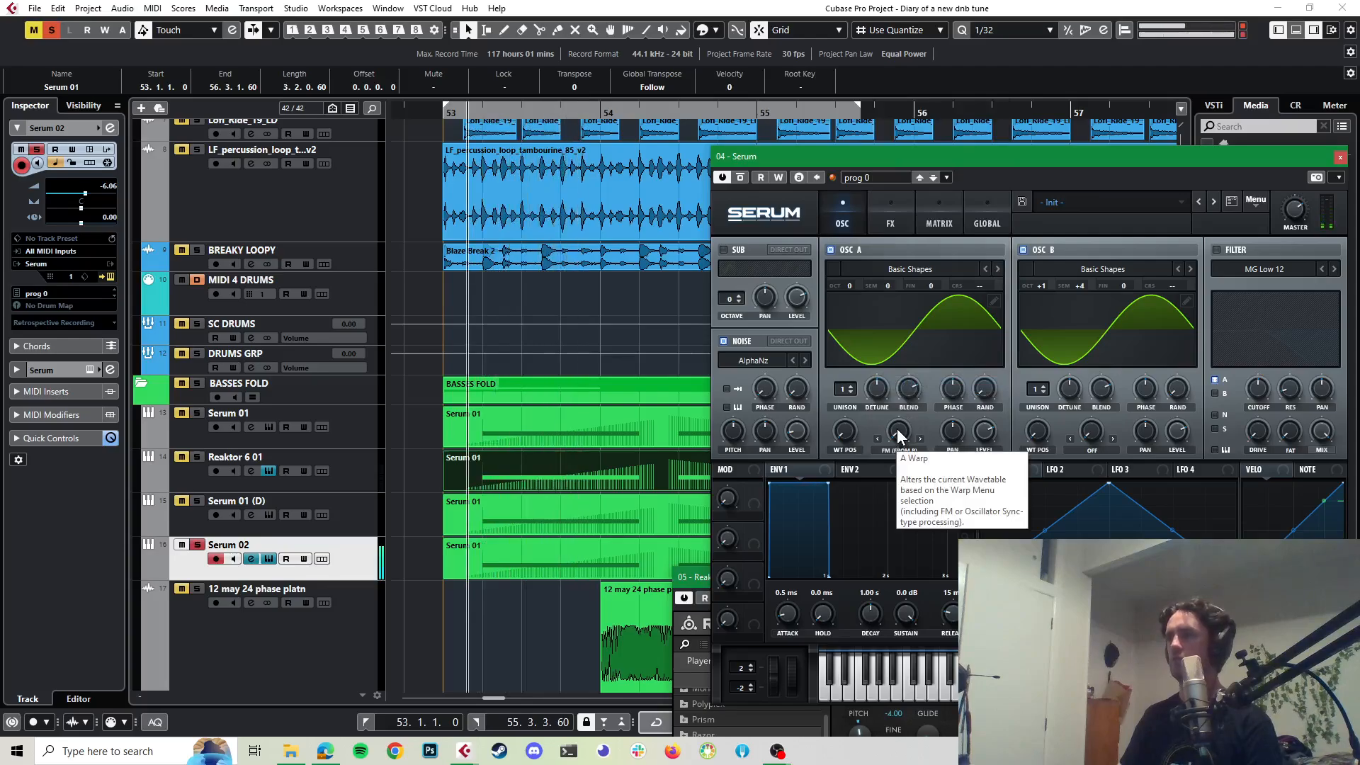
left_click_drag(901, 431, 907, 383)
key("space")
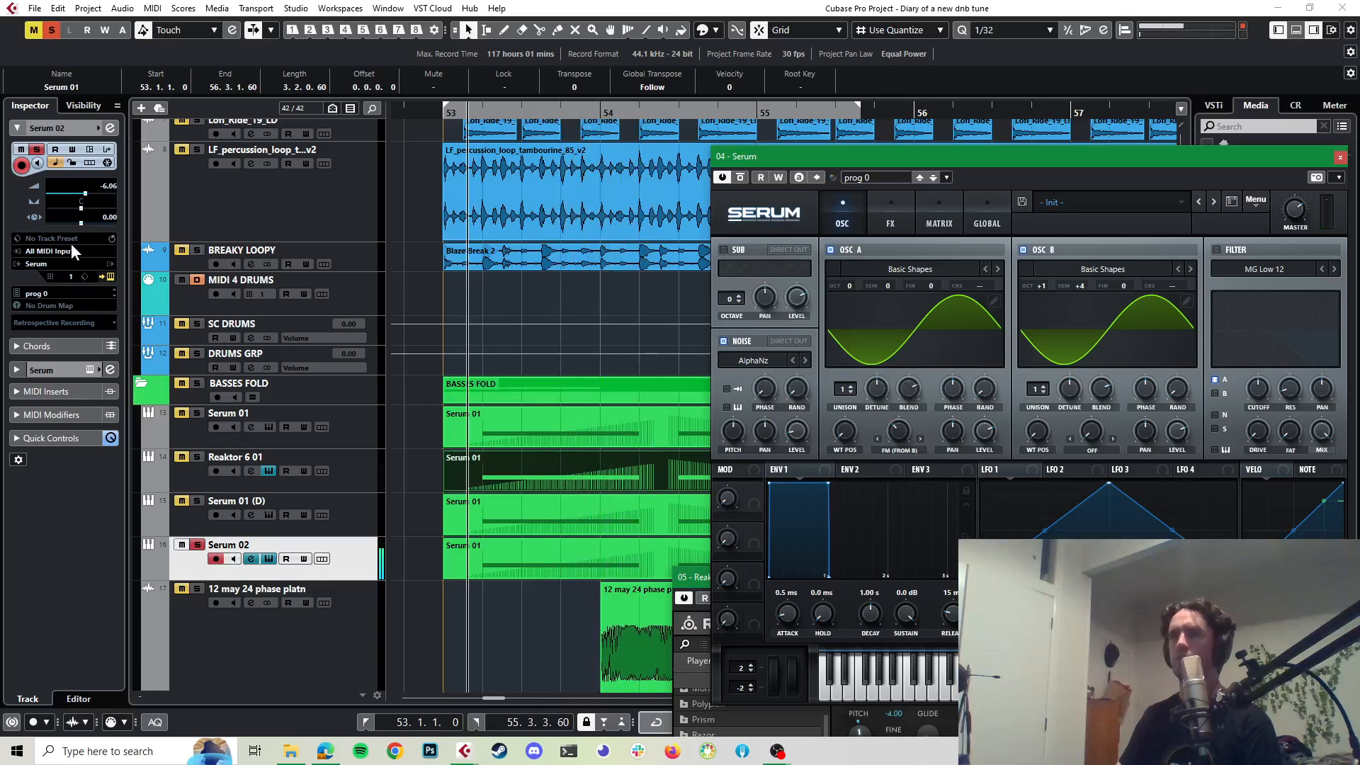
Step: Lower the Serum 02 track volume to about -11.8 dB and readjust oscillator A's FM amount
left_click_drag(110, 188, 108, 202)
key("space")
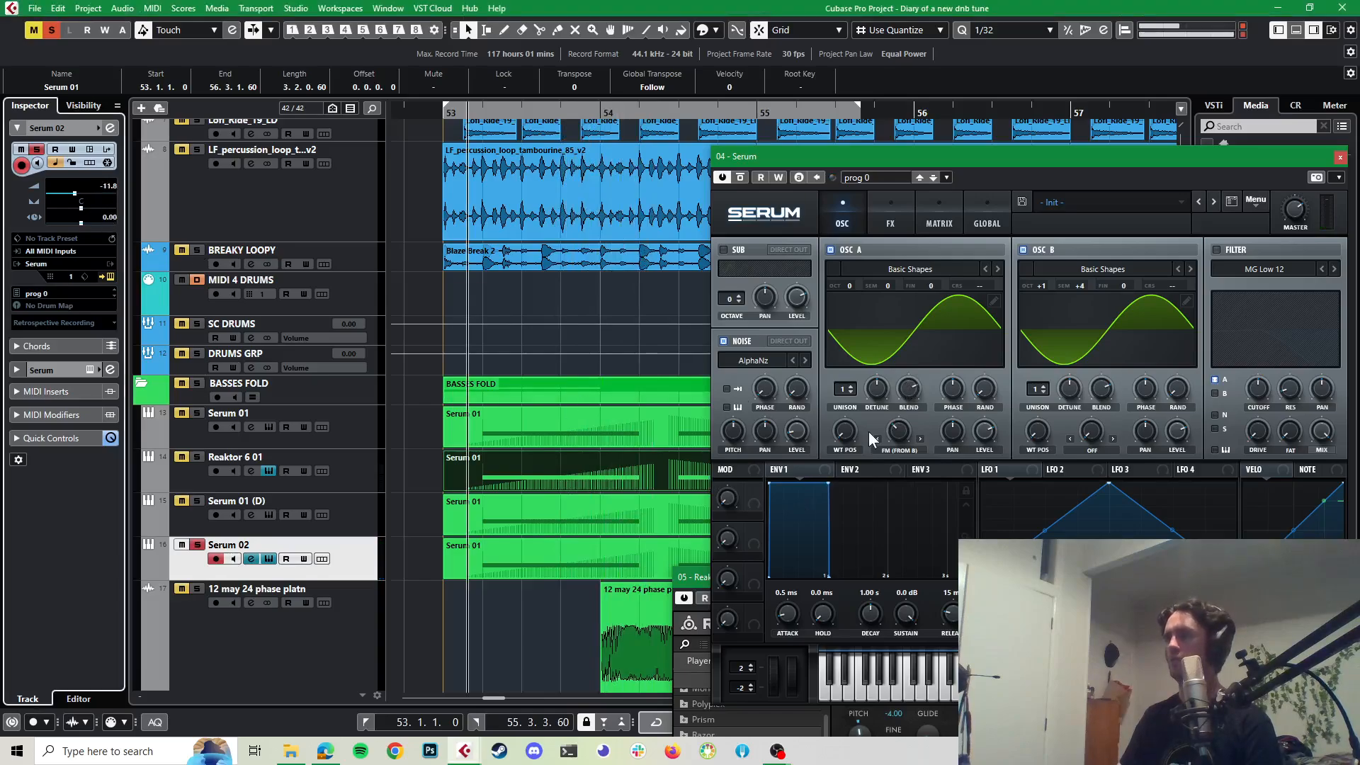
mouse_move(899, 427)
left_mouse_down()
mouse_move(908, 398)
mouse_move(909, 412)
left_mouse_up()
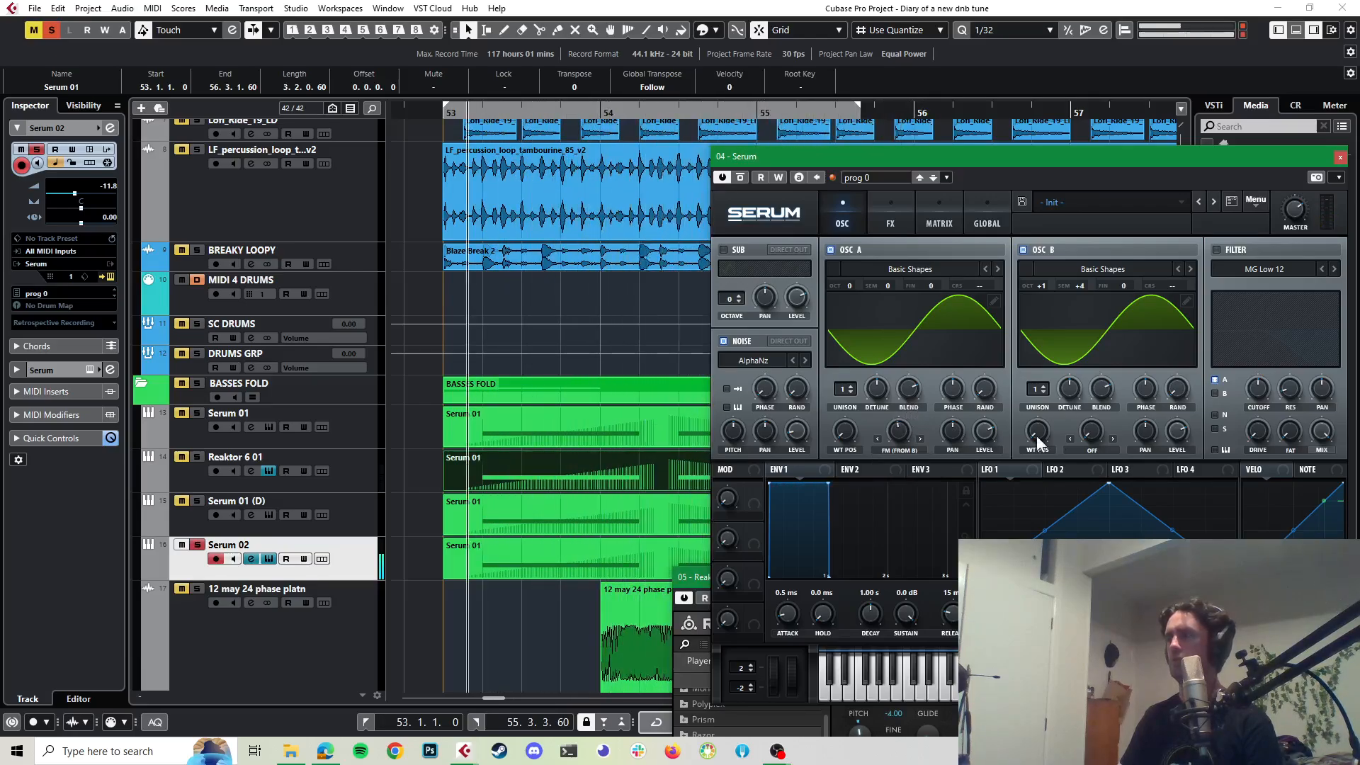
Step: Try FM (From A) as oscillator B's warp mode and return oscillator A's to FM (From B)
left_click(1088, 451)
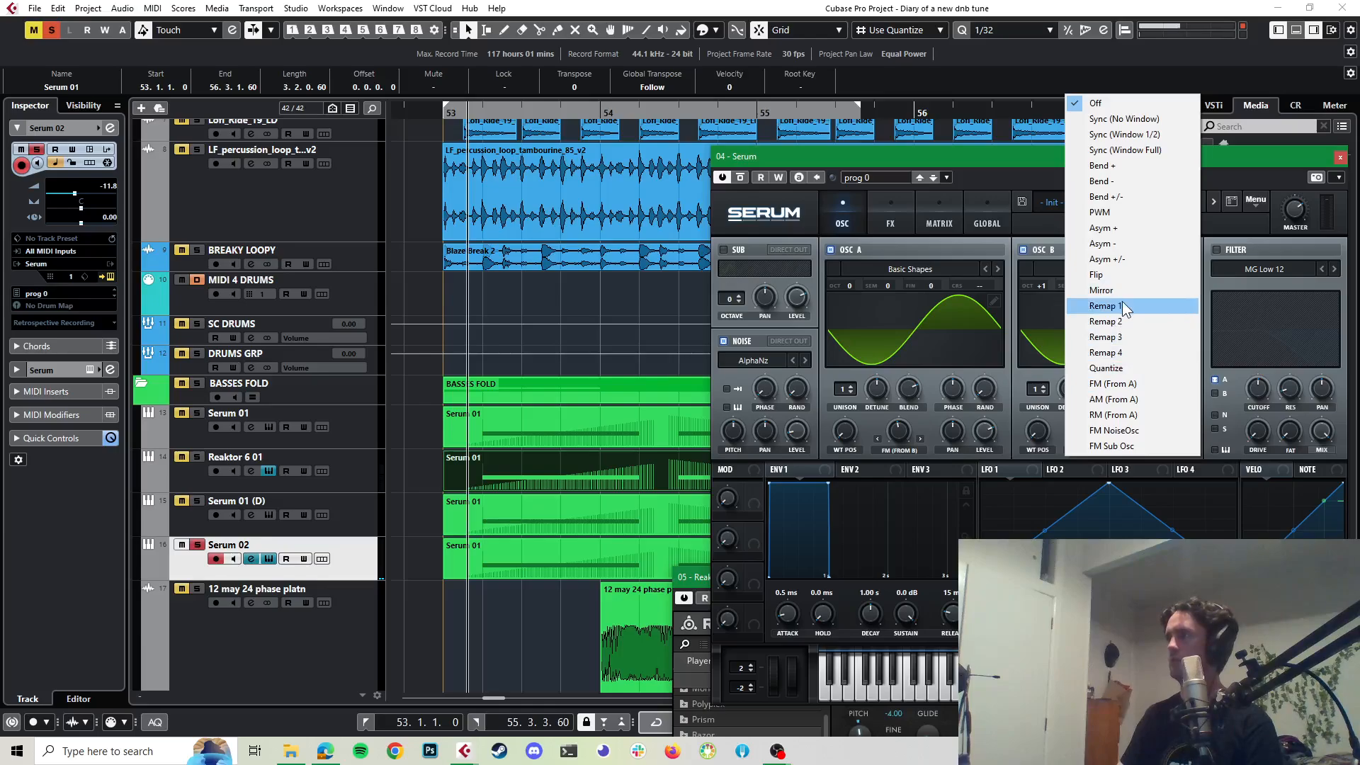
left_click(1118, 383)
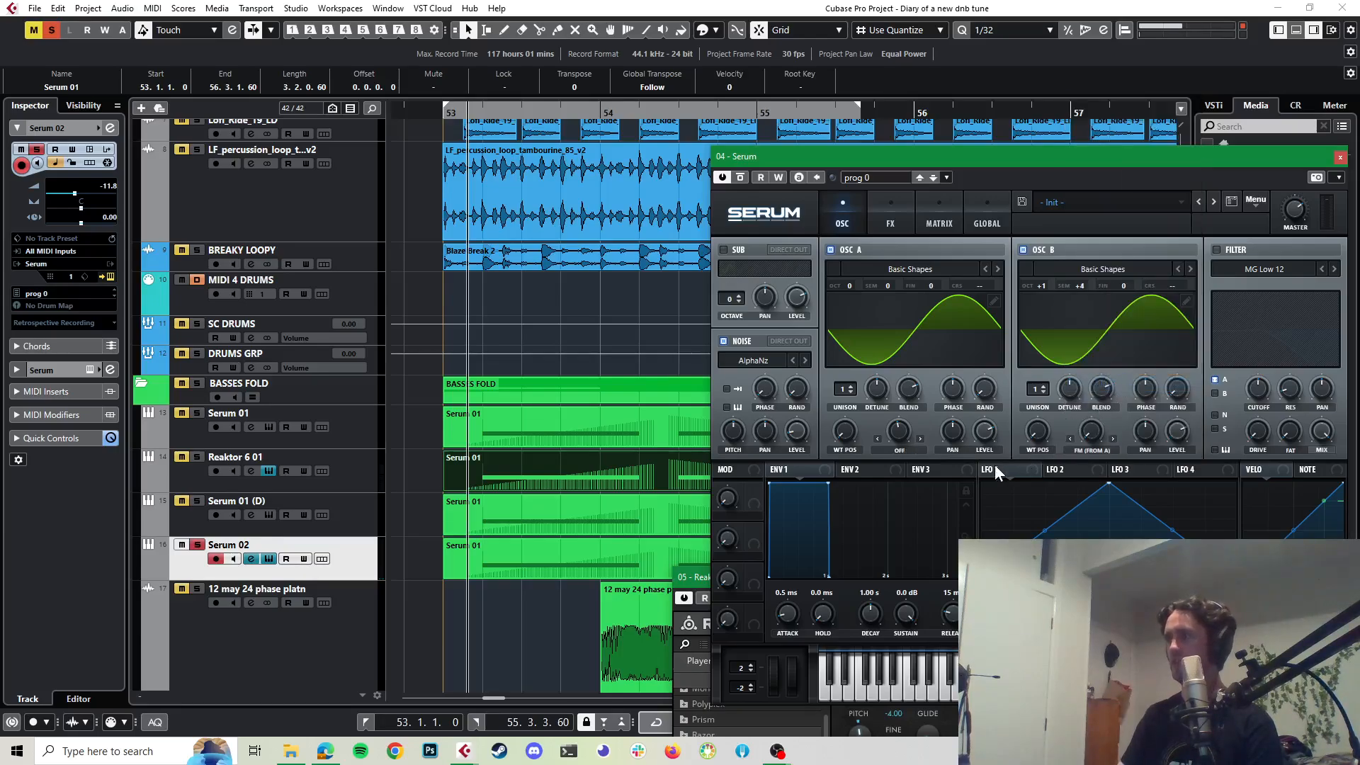
left_click(912, 447)
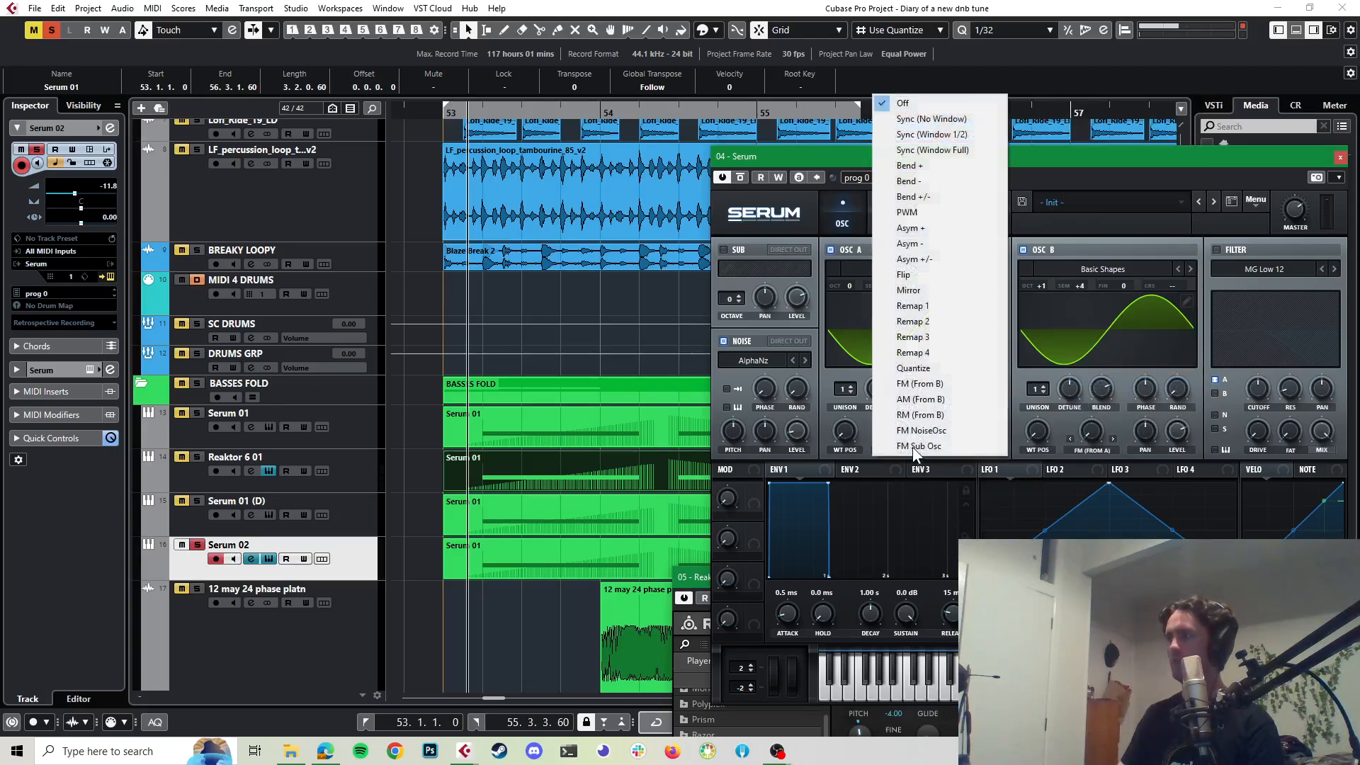
left_click(943, 384)
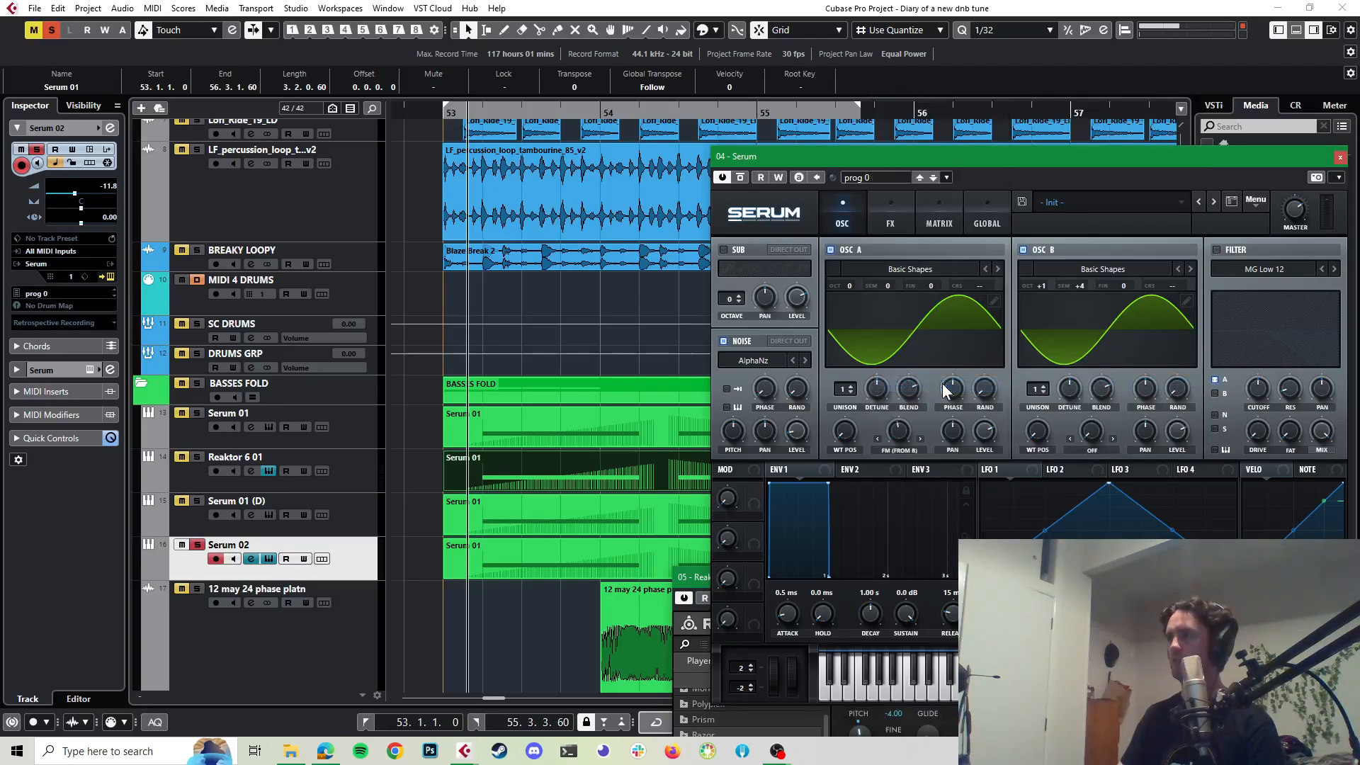
Step: Set oscillator B's warp mode to Sync (No Window) and adjust its sync amount while auditioning the bass
left_click(1094, 448)
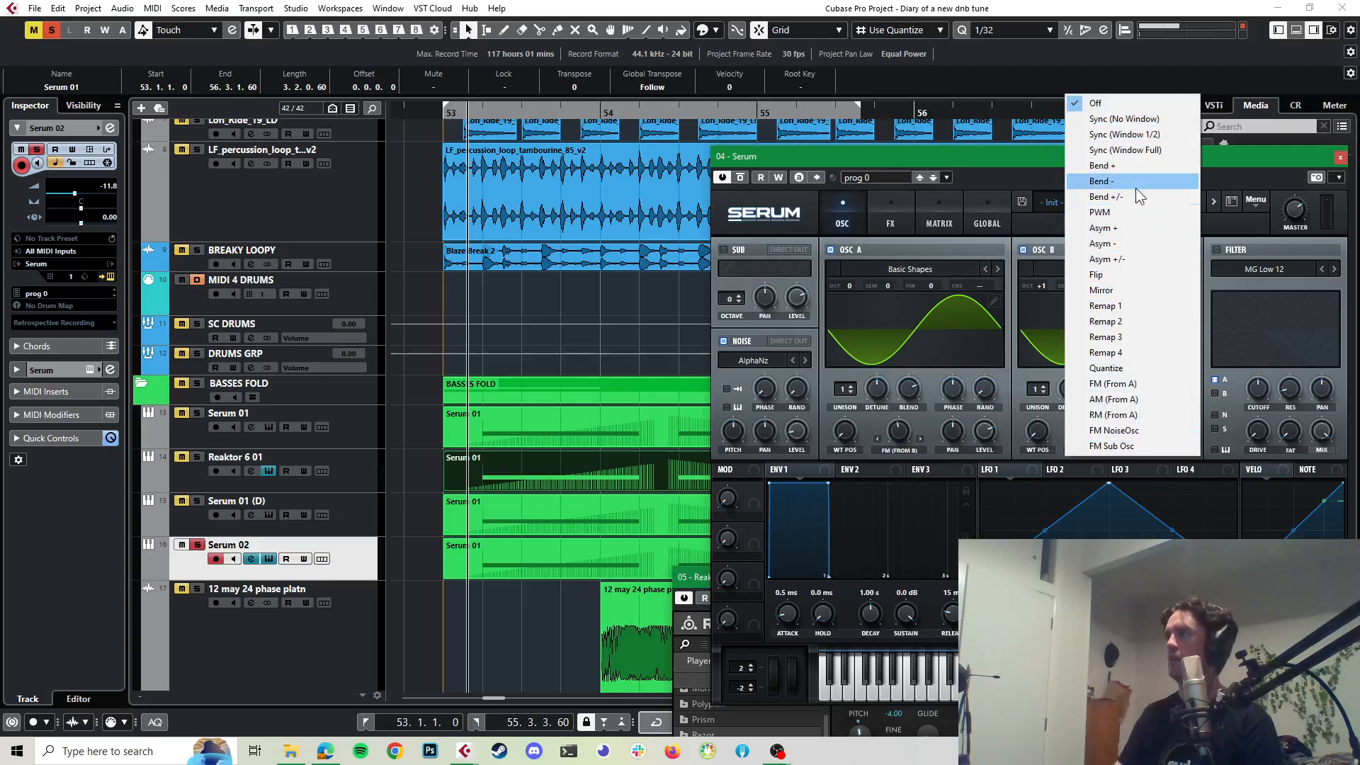
left_click(1125, 119)
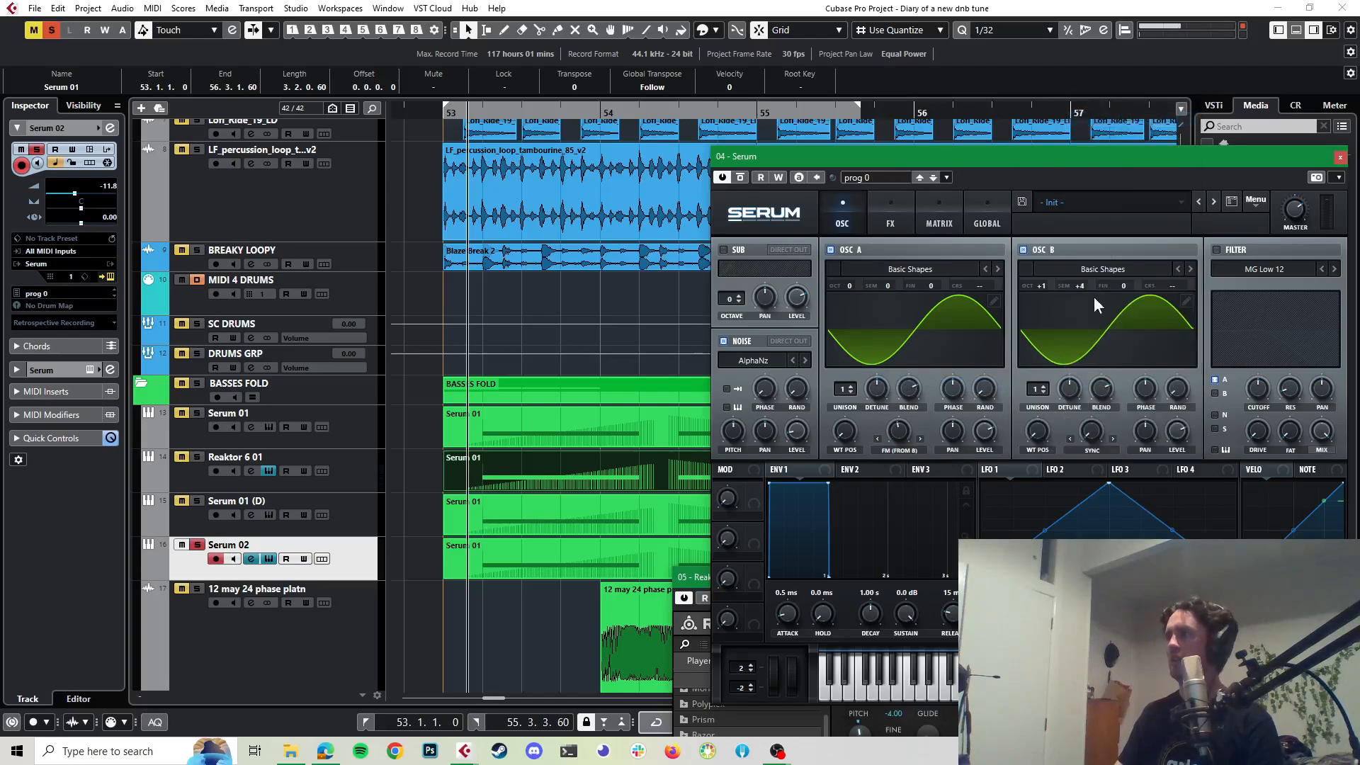
left_click_drag(1082, 443, 1089, 386)
key("space")
key("space")
key("space")
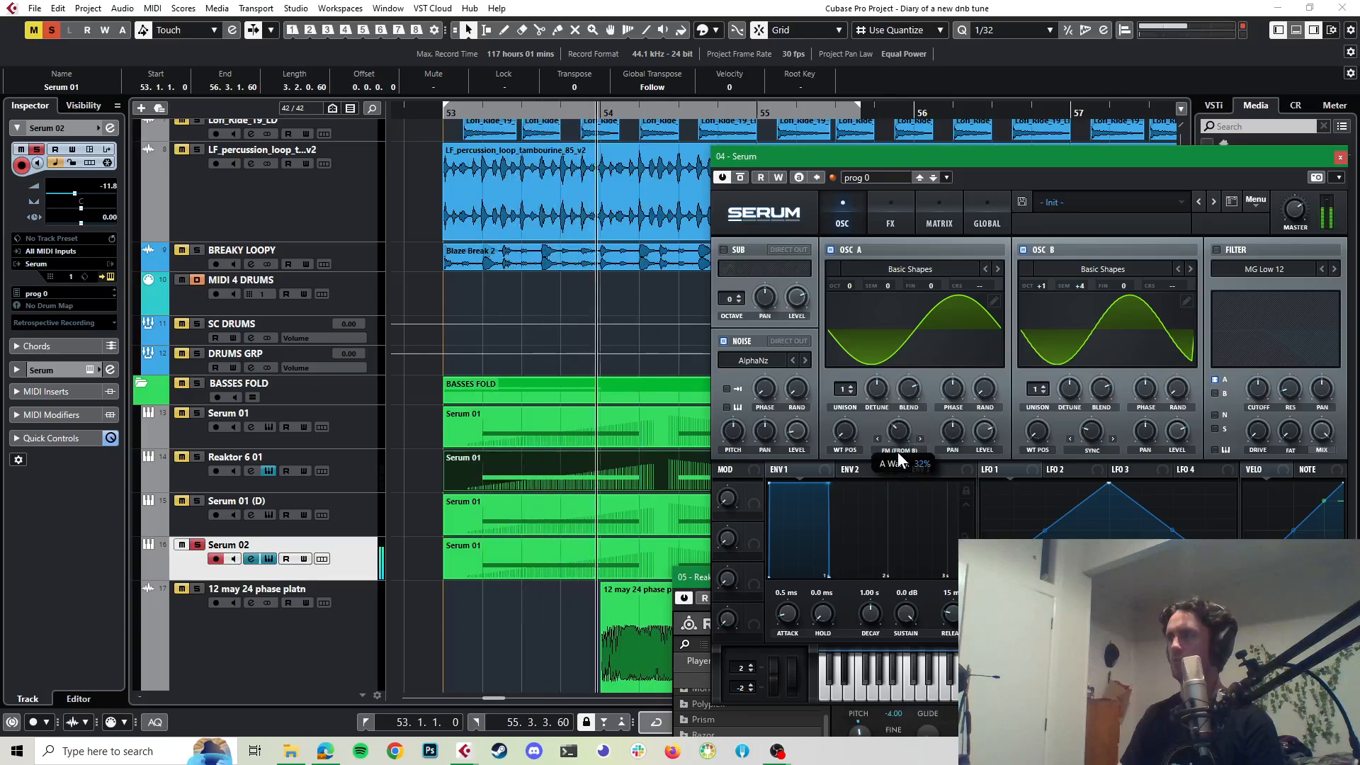
mouse_move(899, 441)
left_click_drag(1044, 422, 1095, 397)
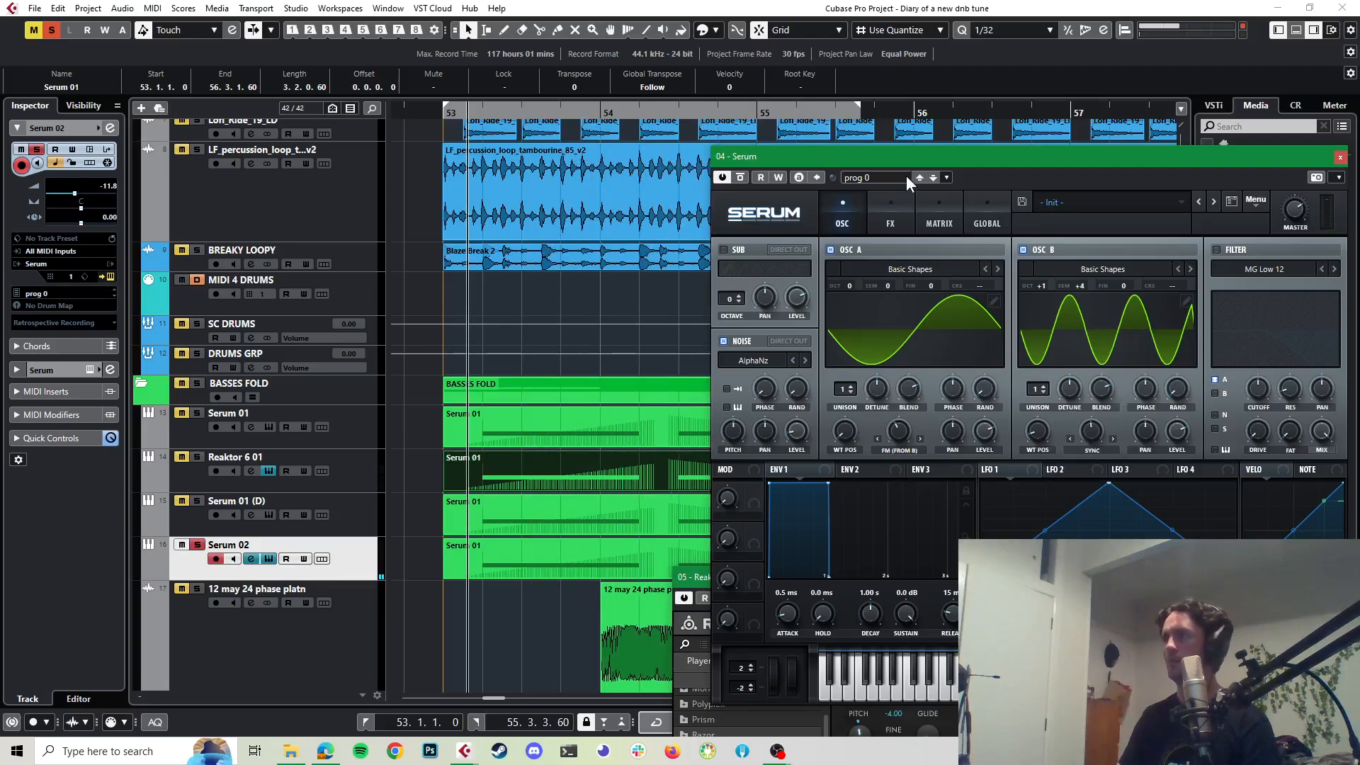
Step: Enable the Hyper/Dimension effect in Serum and audition the bass with it
left_click(885, 214)
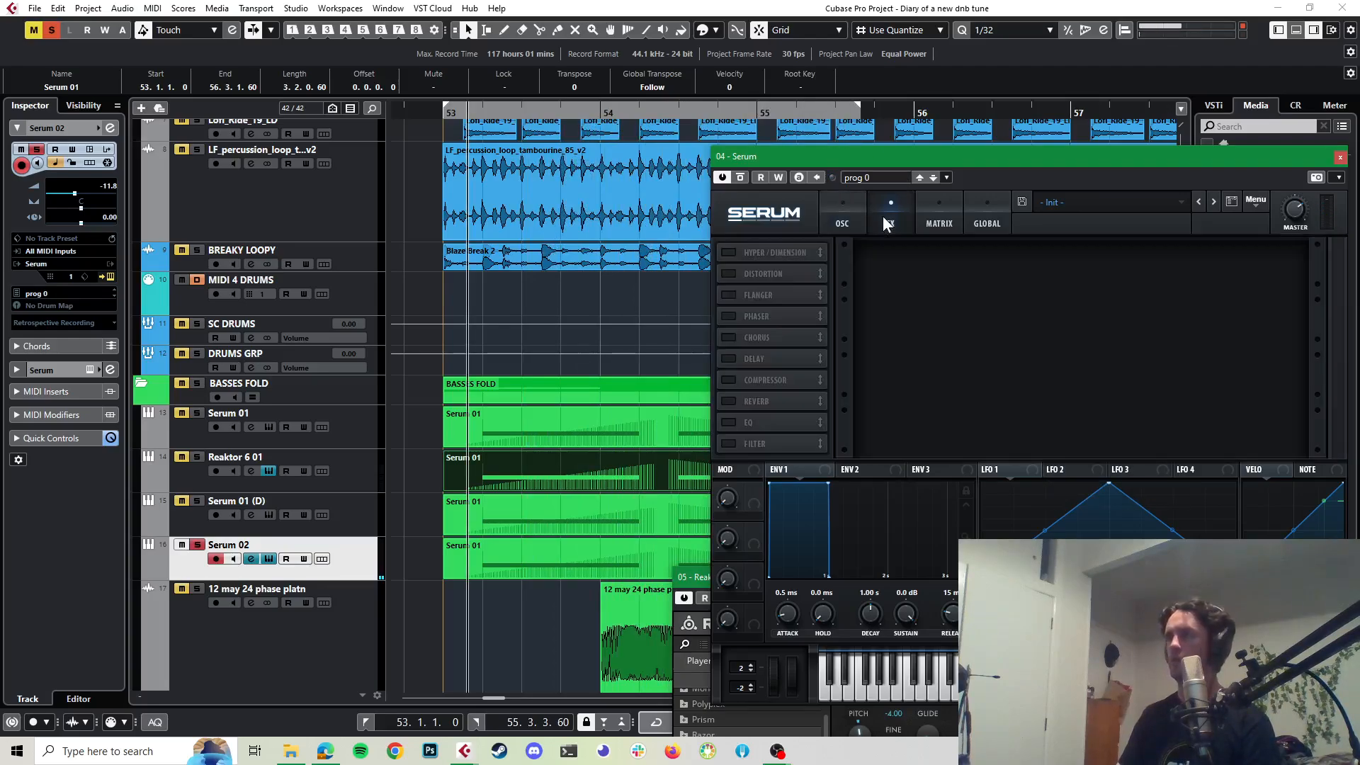
left_click(728, 251)
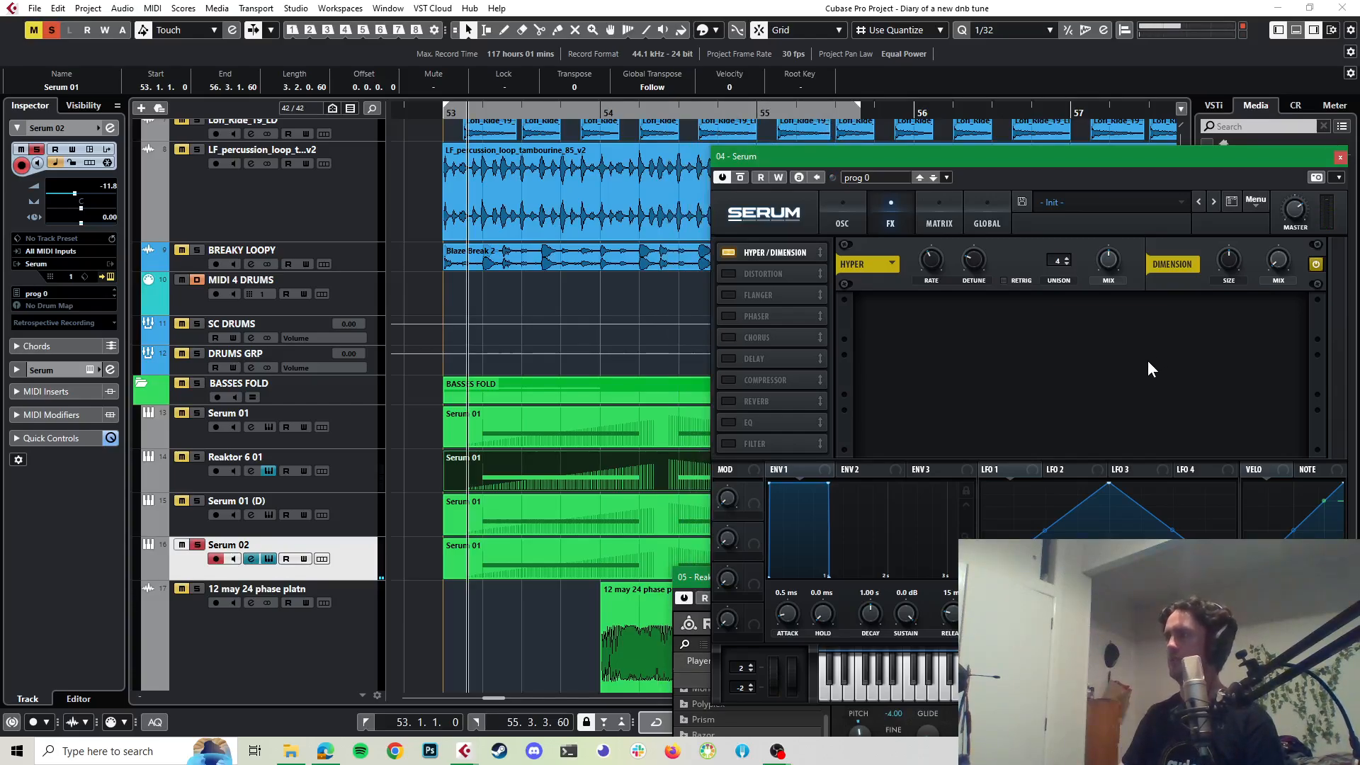
key("space")
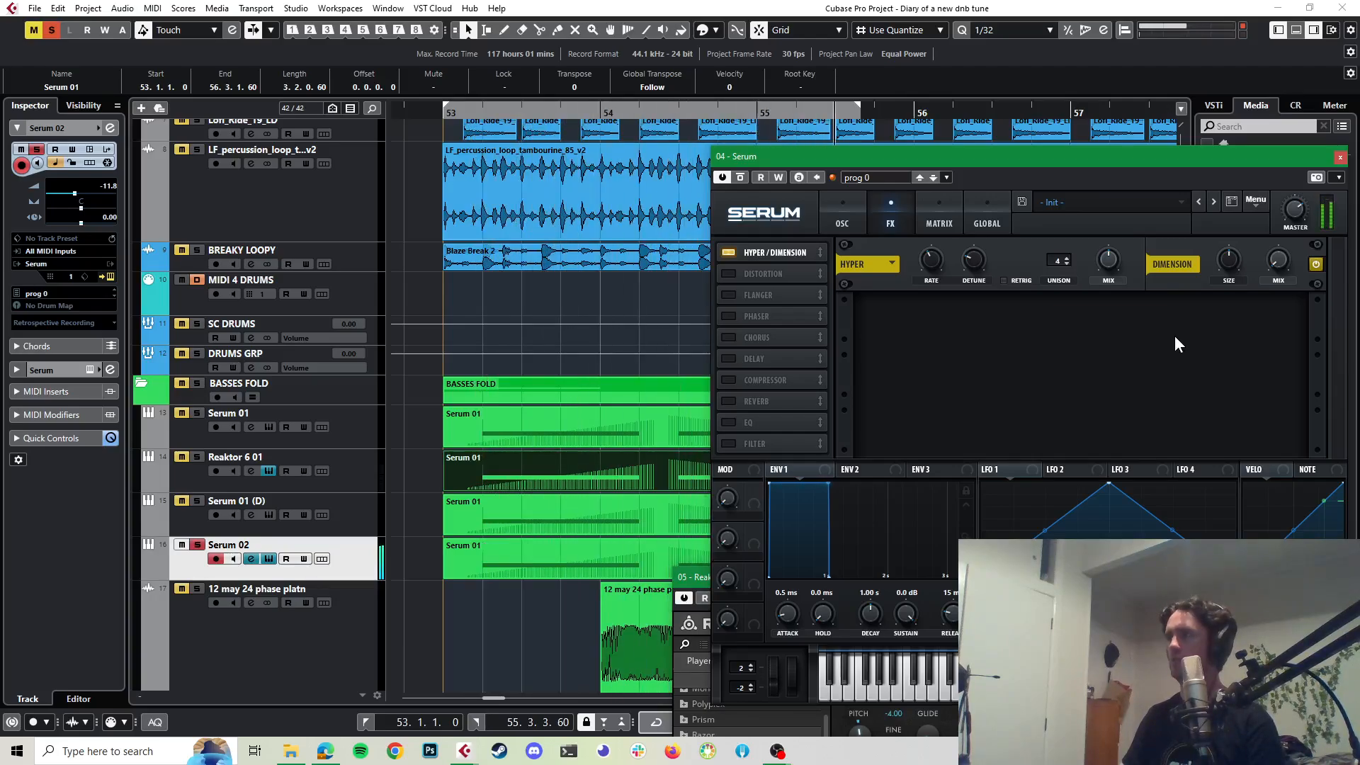
key("space")
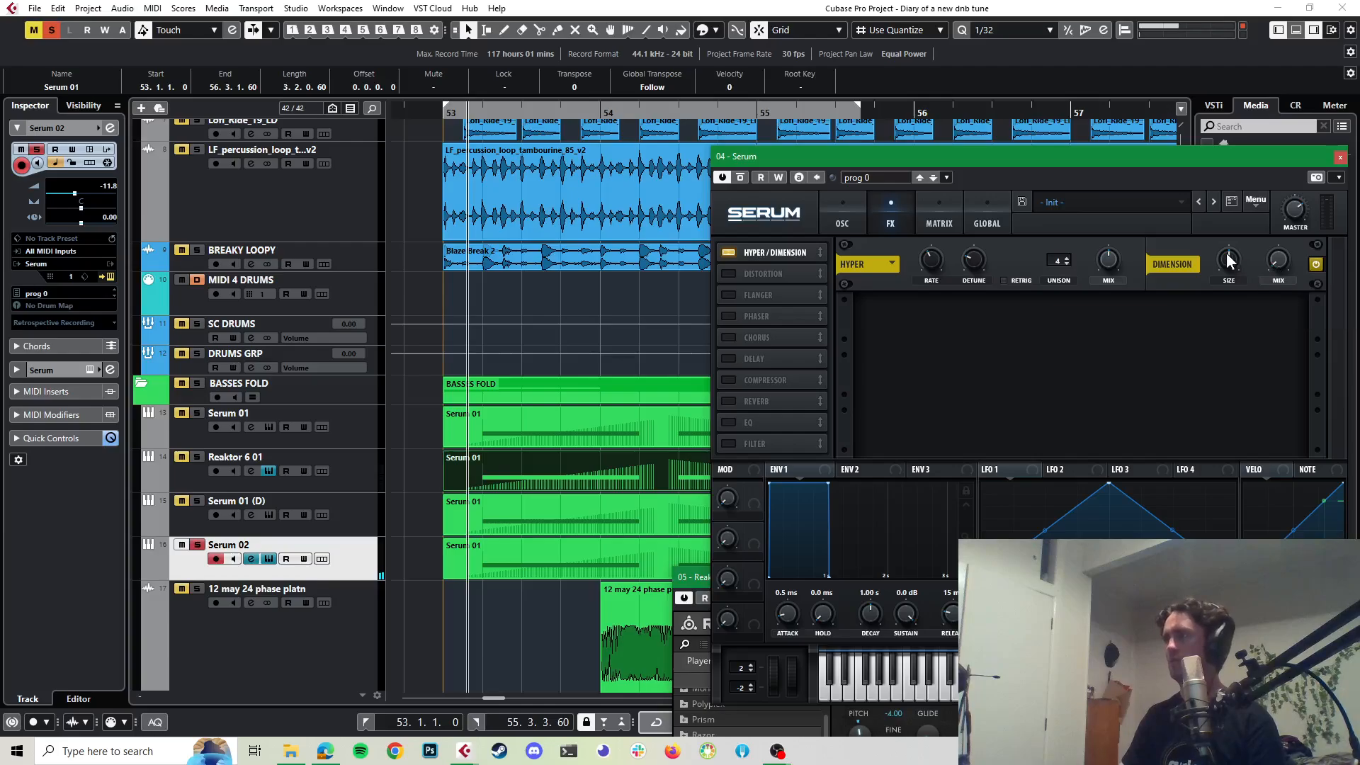
Step: Adjust the Dimension and Hyper mix amounts during playback, switching Hyper's Retrig on and back off
key("space")
mouse_move(1282, 233)
left_mouse_down()
mouse_move(1291, 181)
mouse_move(1275, 219)
left_mouse_up()
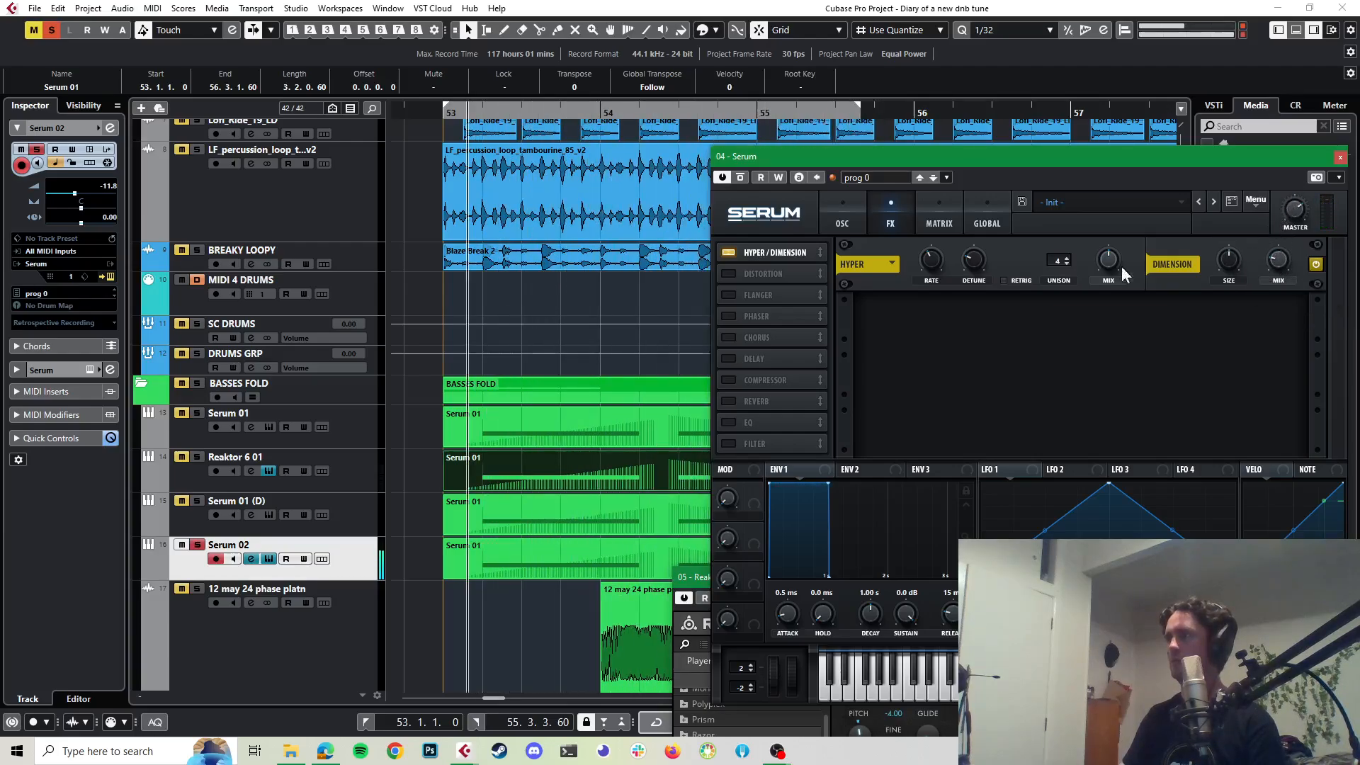
left_click(1004, 280)
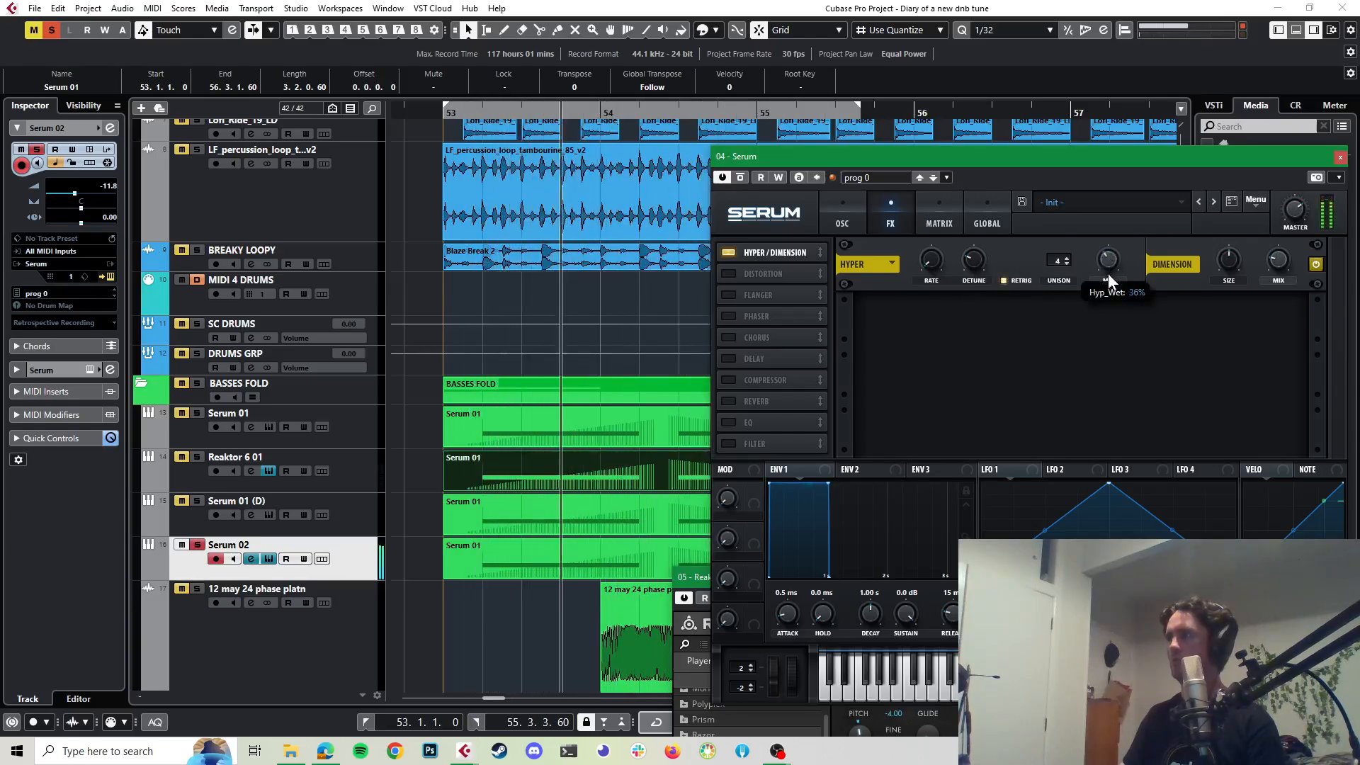
left_click(1004, 280)
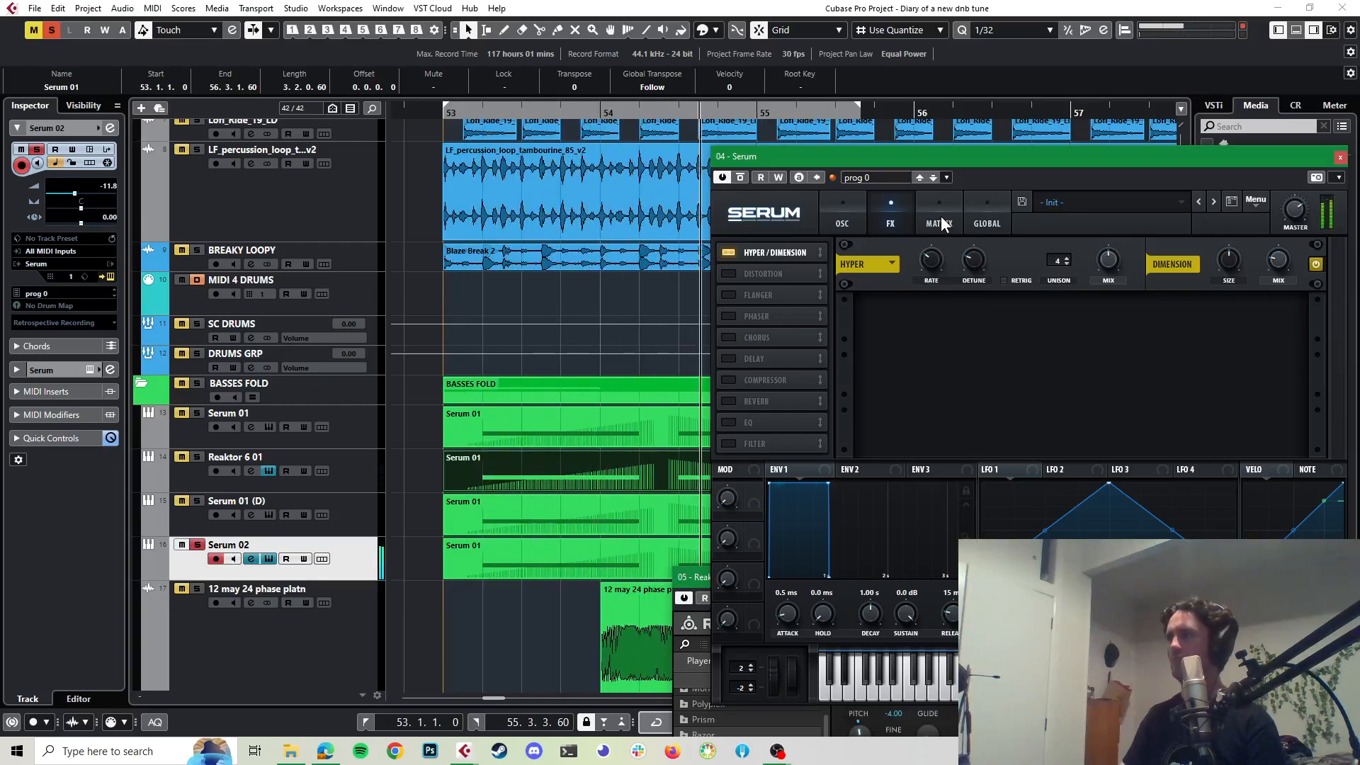
Step: Set the unison width to 44 for both oscillators in Serum's global settings and close the plug-in window
left_click(851, 207)
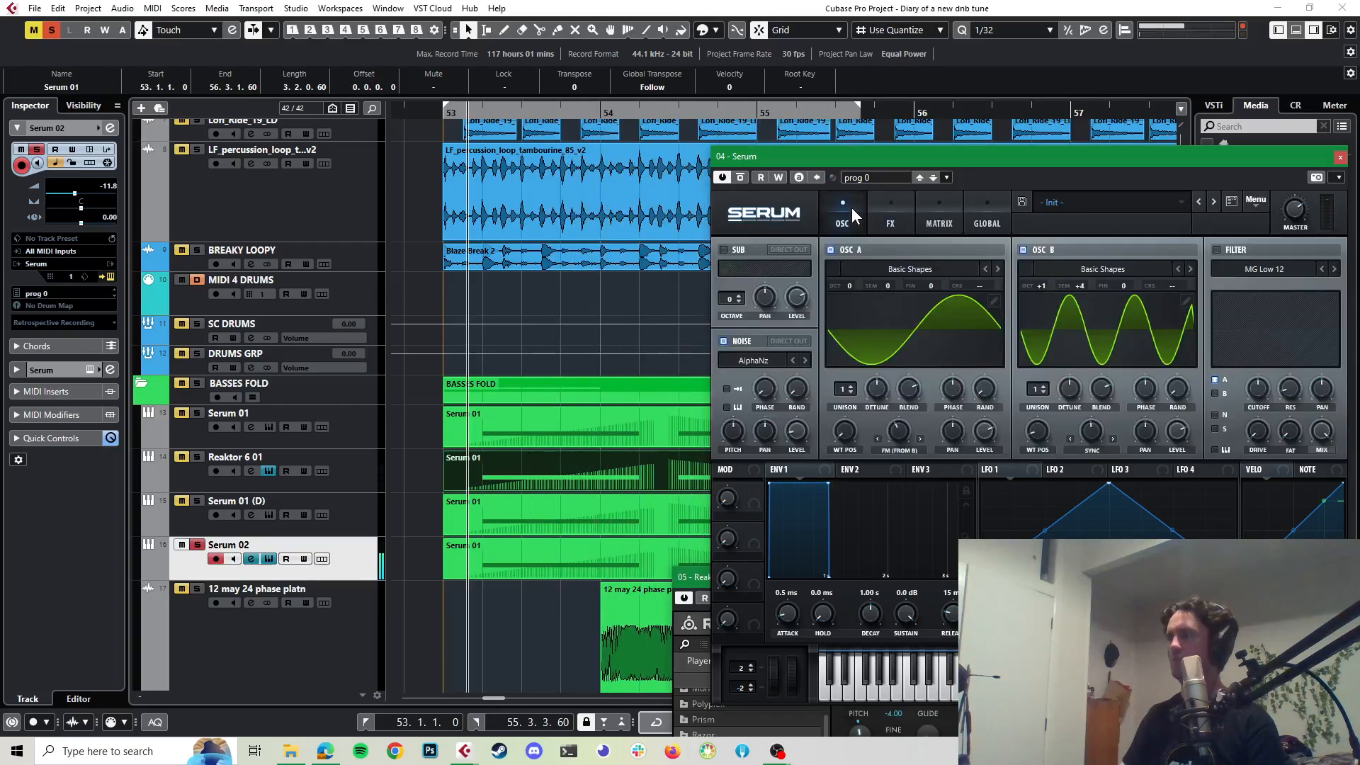
left_click(990, 204)
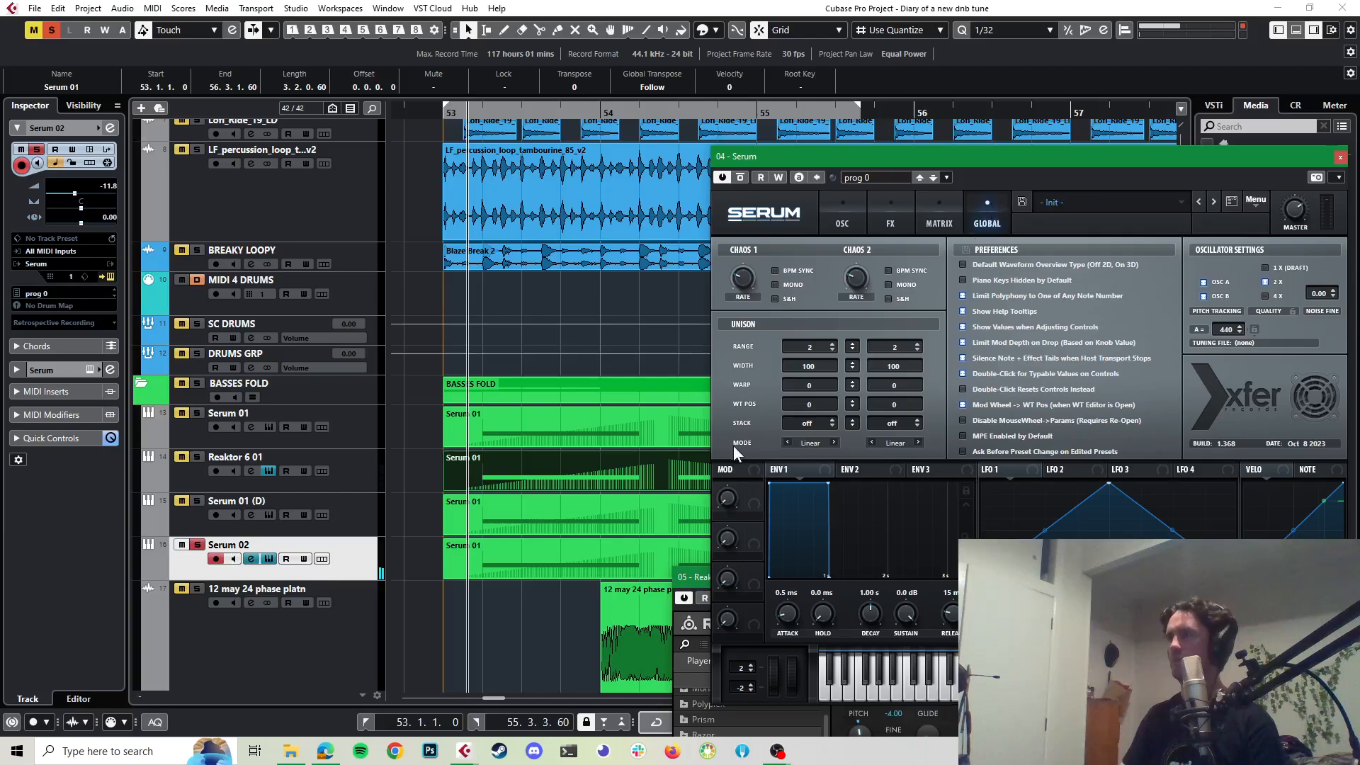
left_click_drag(806, 364, 793, 452)
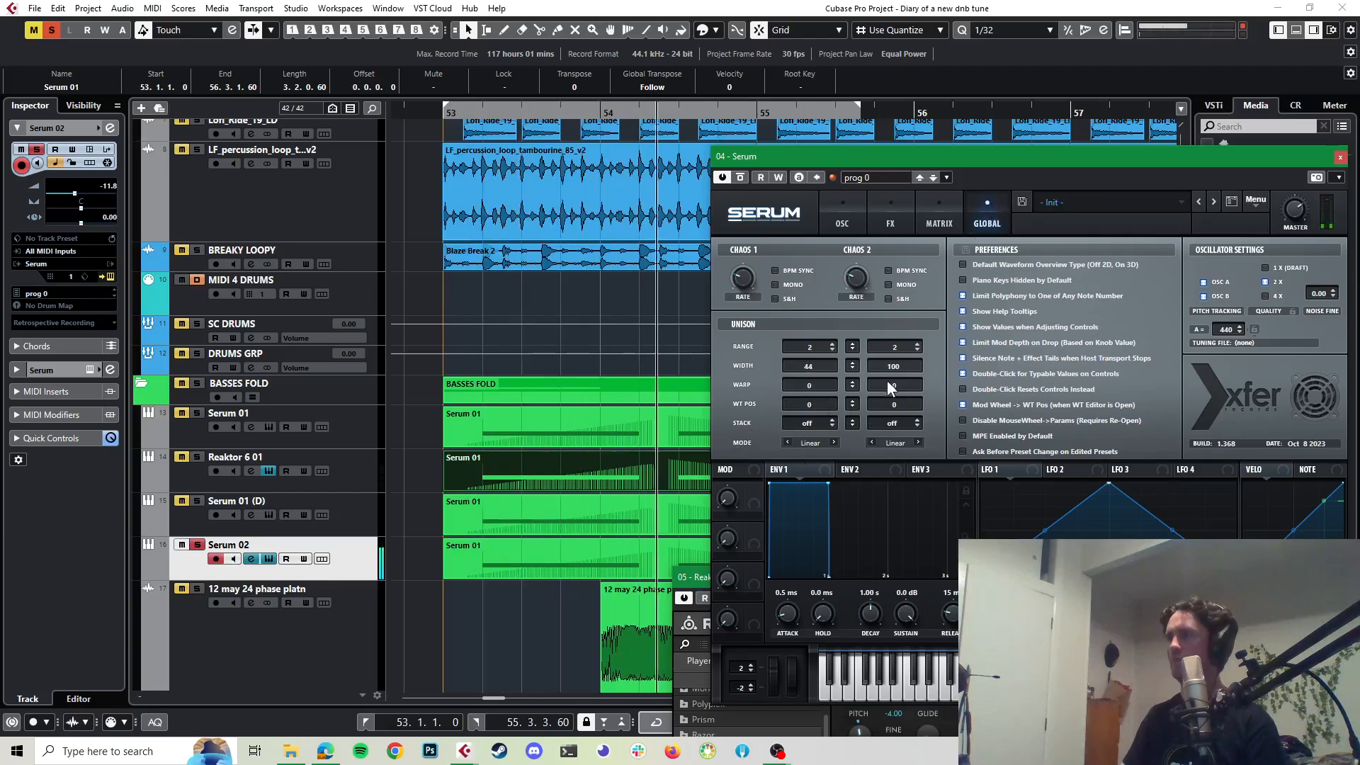
left_click_drag(894, 366, 884, 452)
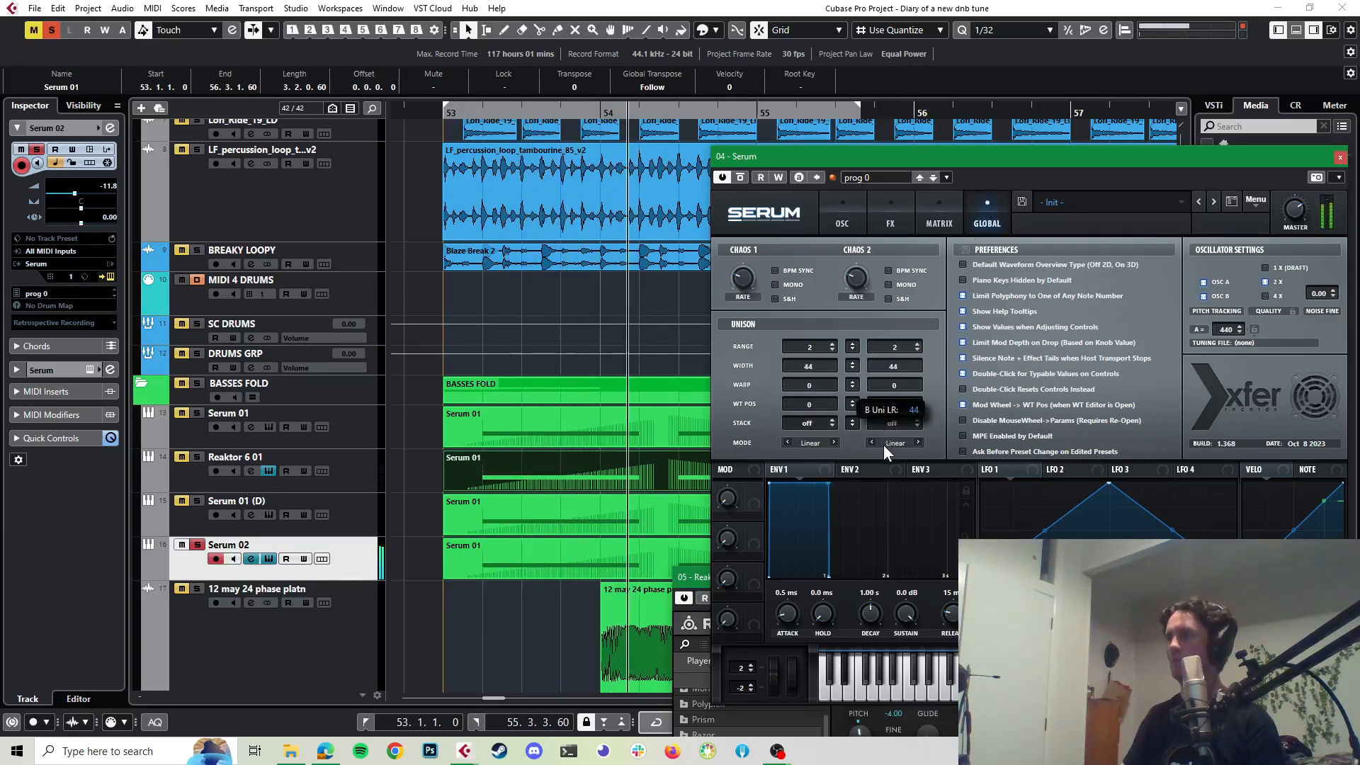
left_click(1341, 156)
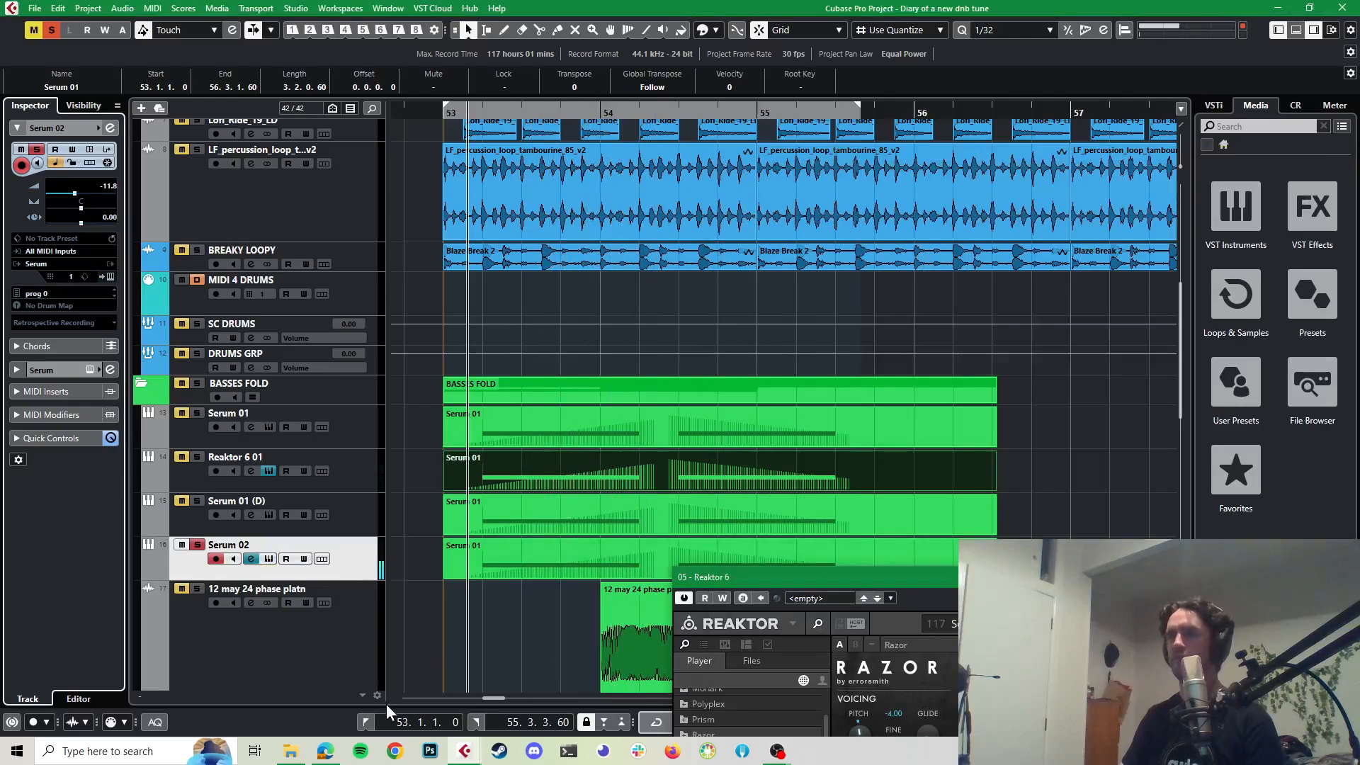
Step: Unsolo the Serum 02 track, unmute the drums, and audition the bass with them
left_click(198, 546)
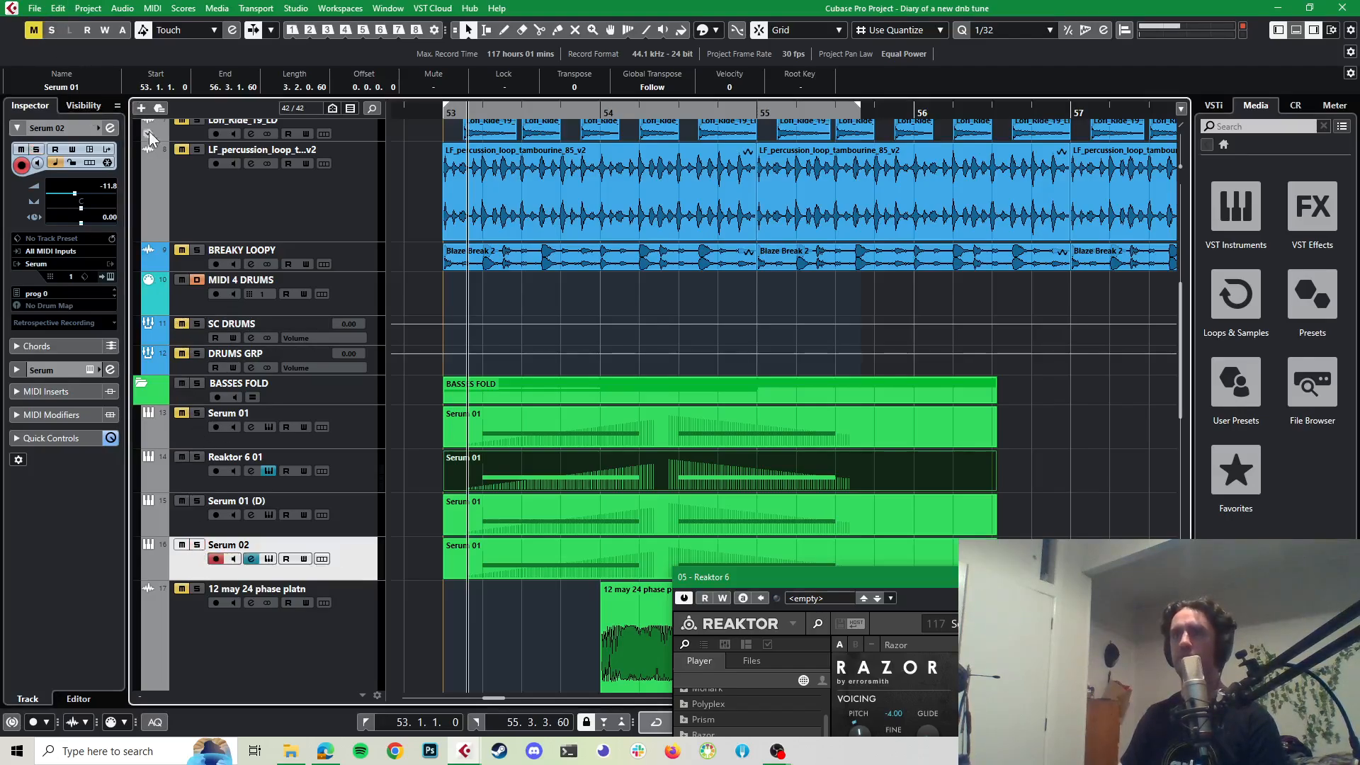
left_click(181, 352)
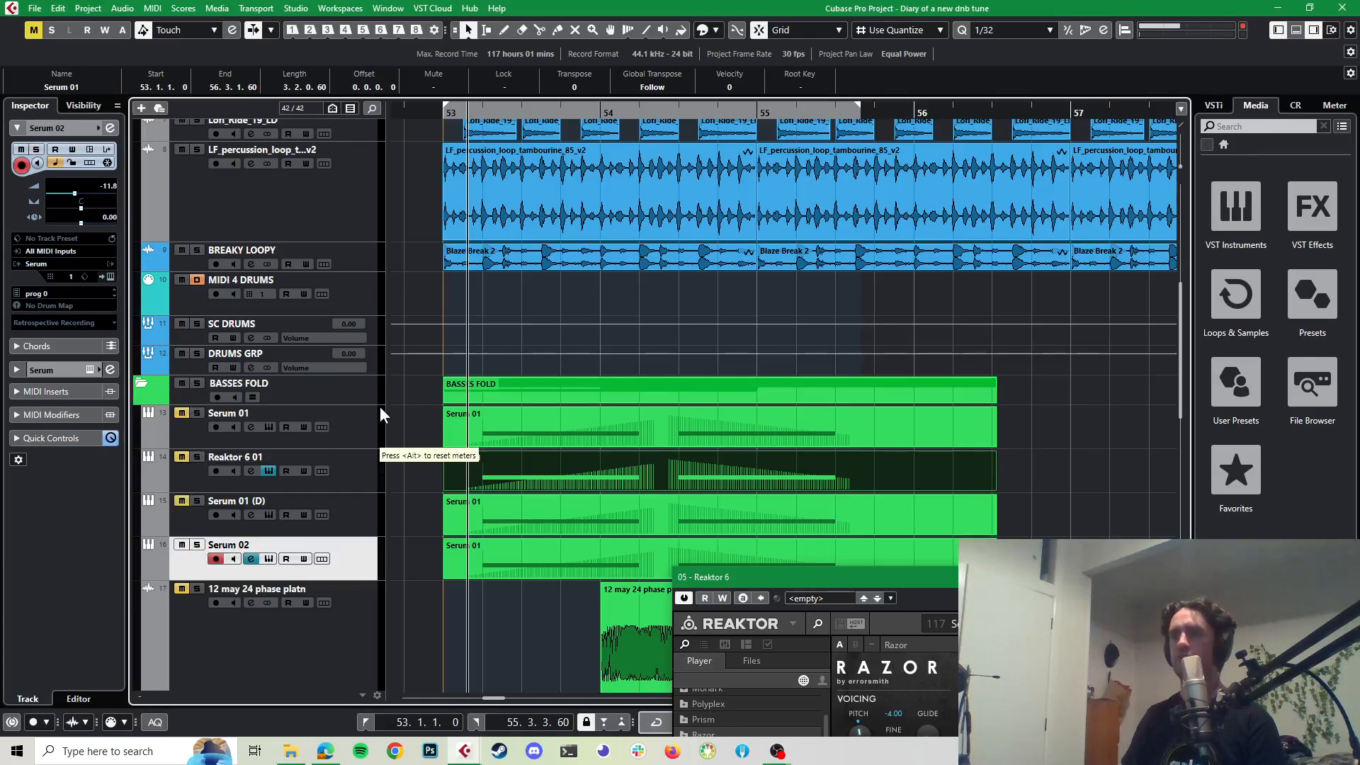
scroll(380, 411, "down", 3)
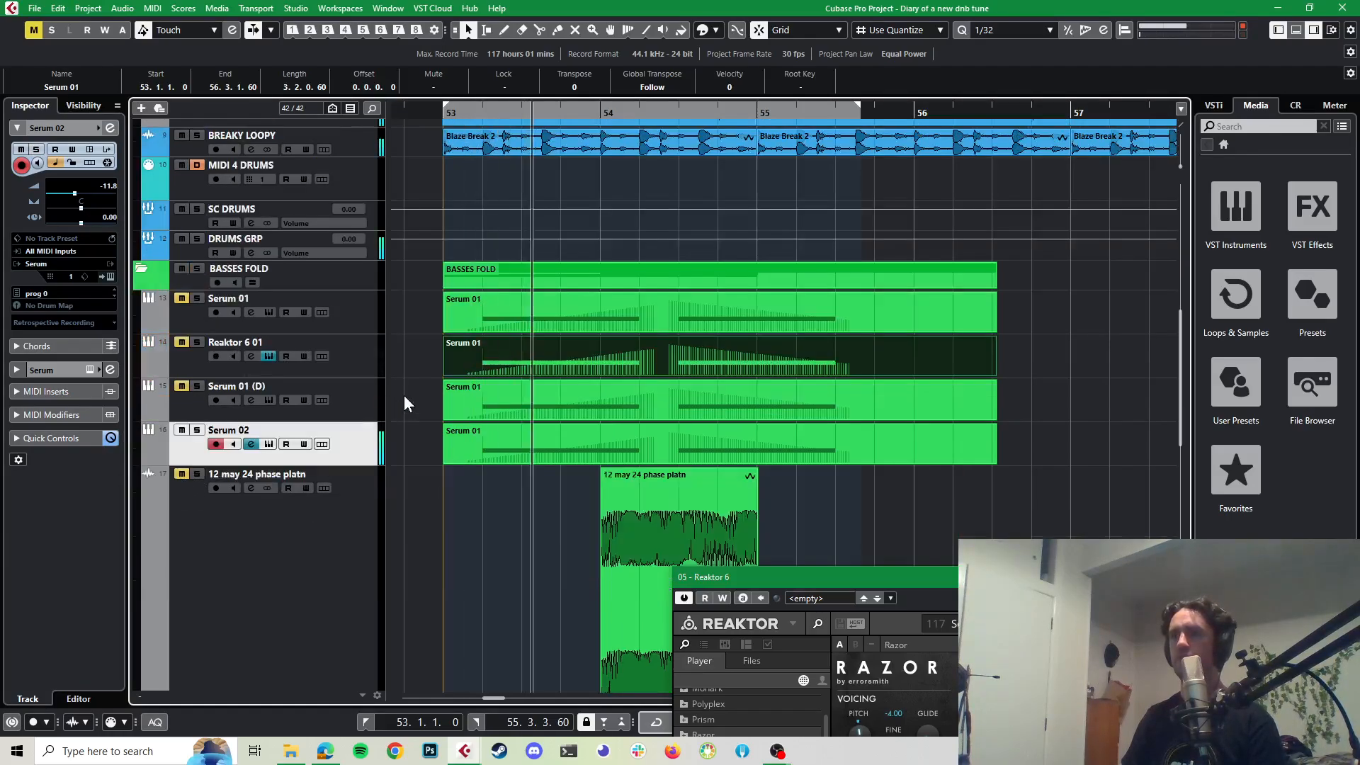
key("space")
left_click(410, 115)
key("space")
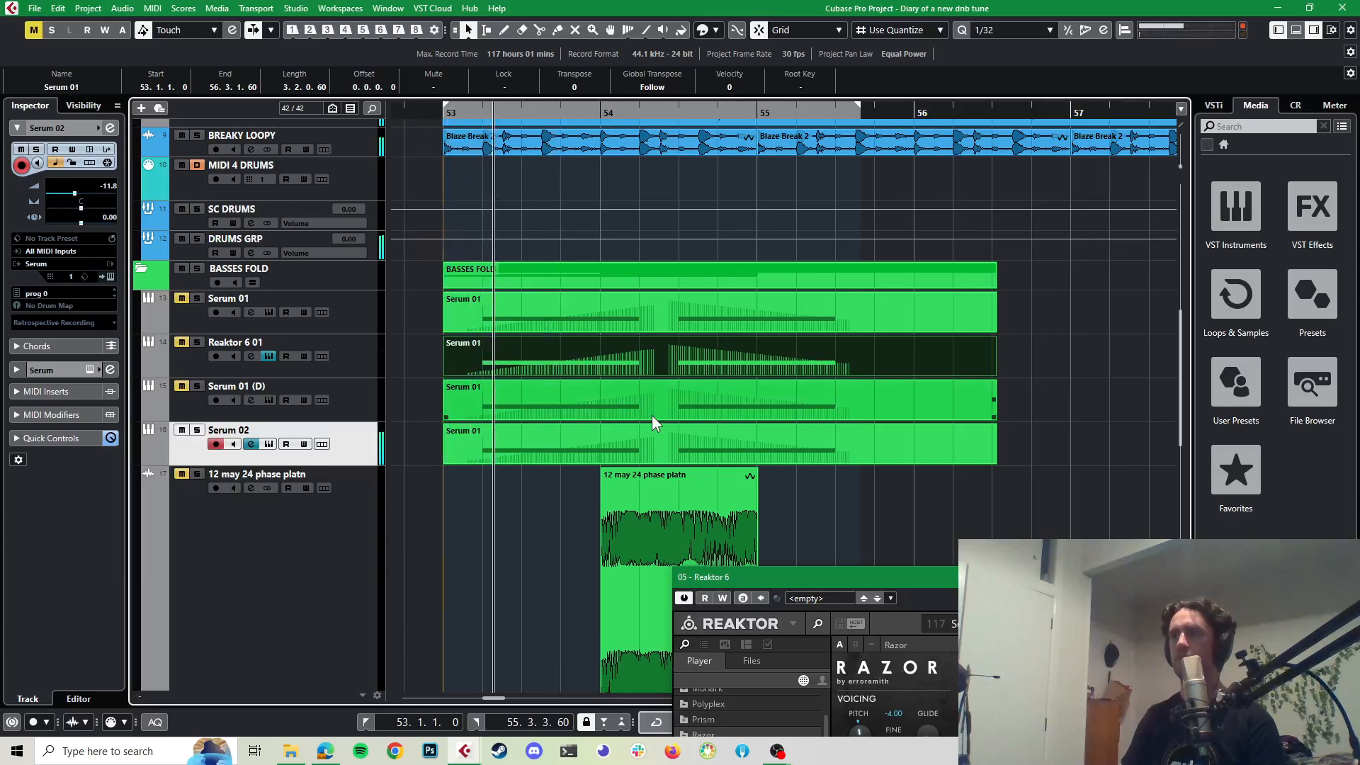
Step: Lower the Serum 02 track's volume to -19.7 and audition it against the drums
key("space")
left_click_drag(108, 184, 104, 215)
key("space")
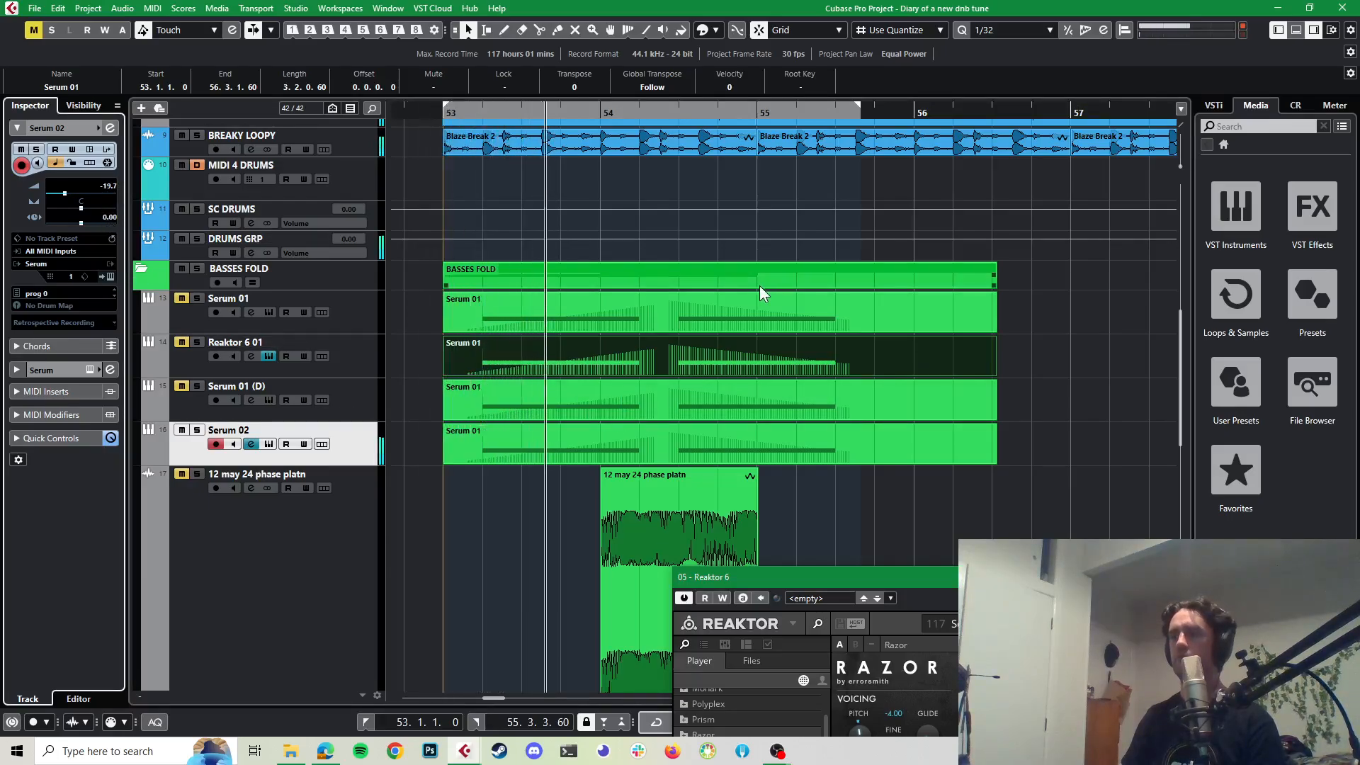
left_click(491, 325)
key("space")
Step: Split the Serum 02 part at 54.2.3.0 and move its first half out to 57.1.3.60
left_click(828, 445)
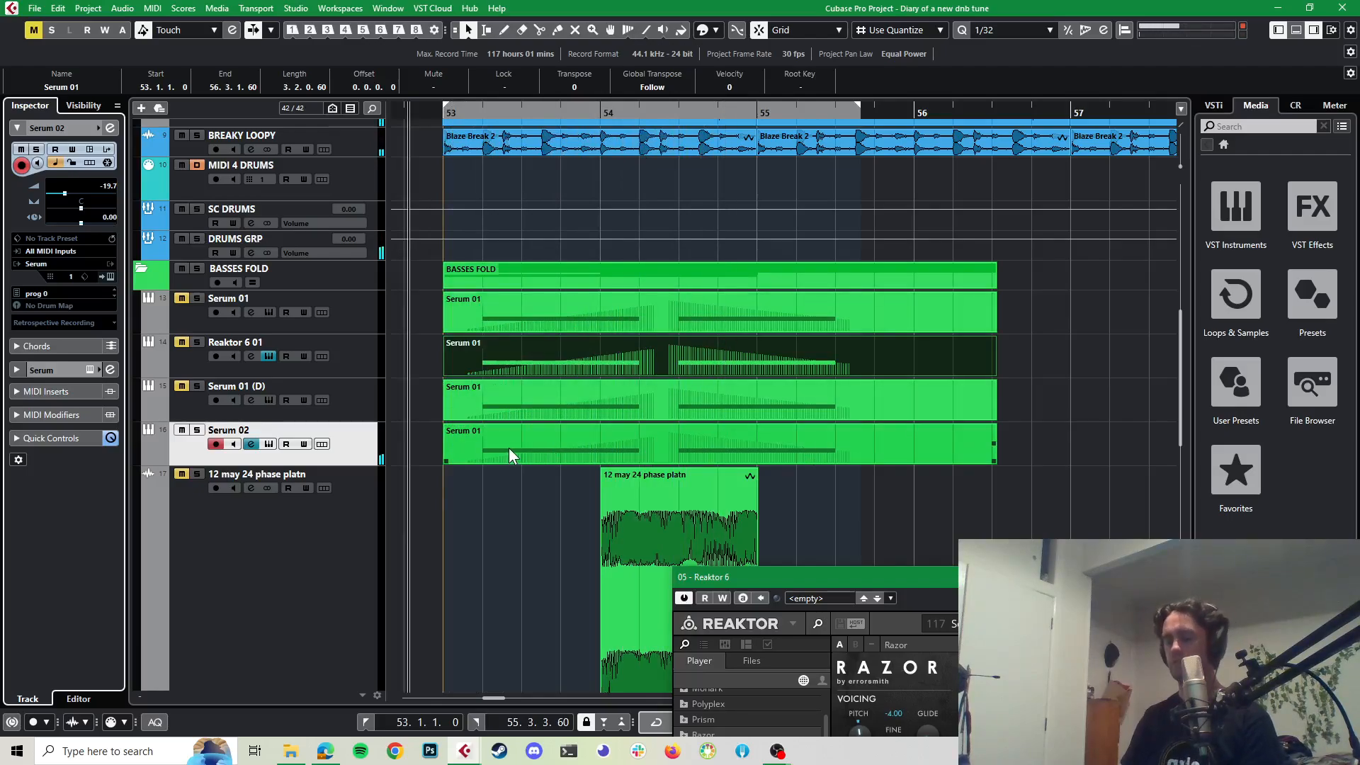
key("3")
left_click(665, 446)
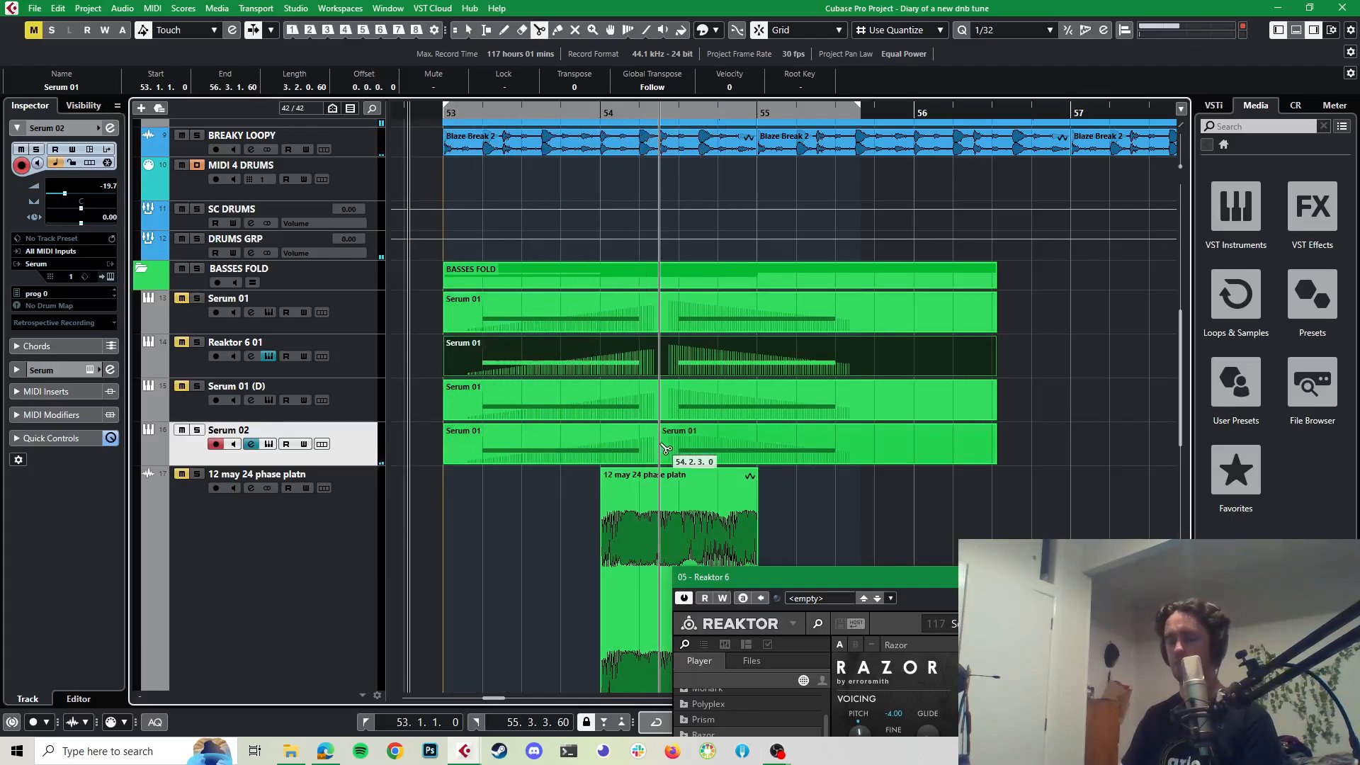
key("1")
scroll(610, 457, "down", 3)
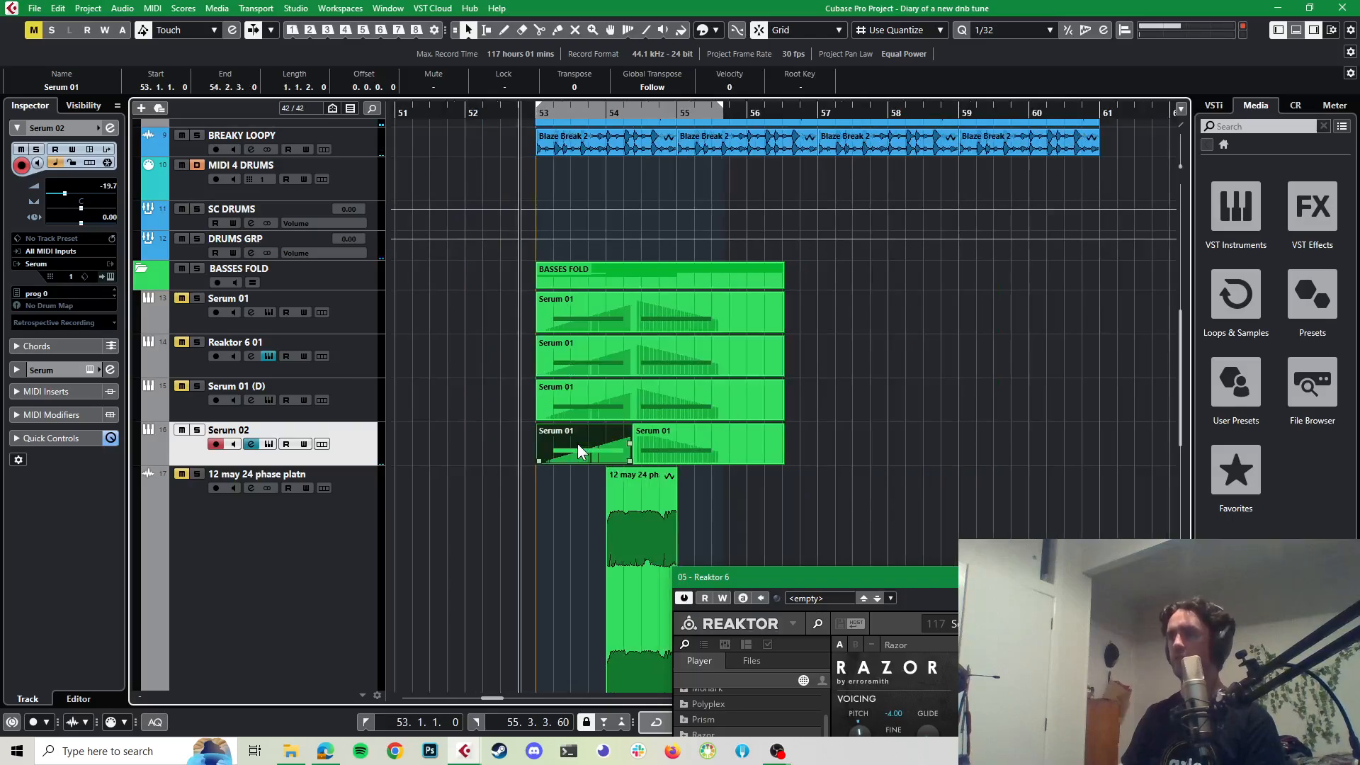
left_click_drag(577, 443, 937, 444)
Step: Try the remaining Serum 02 part at 53.1.3.0 and at 53.2.3.0, auditioning each position with the drums
scroll(653, 444, "up", 3)
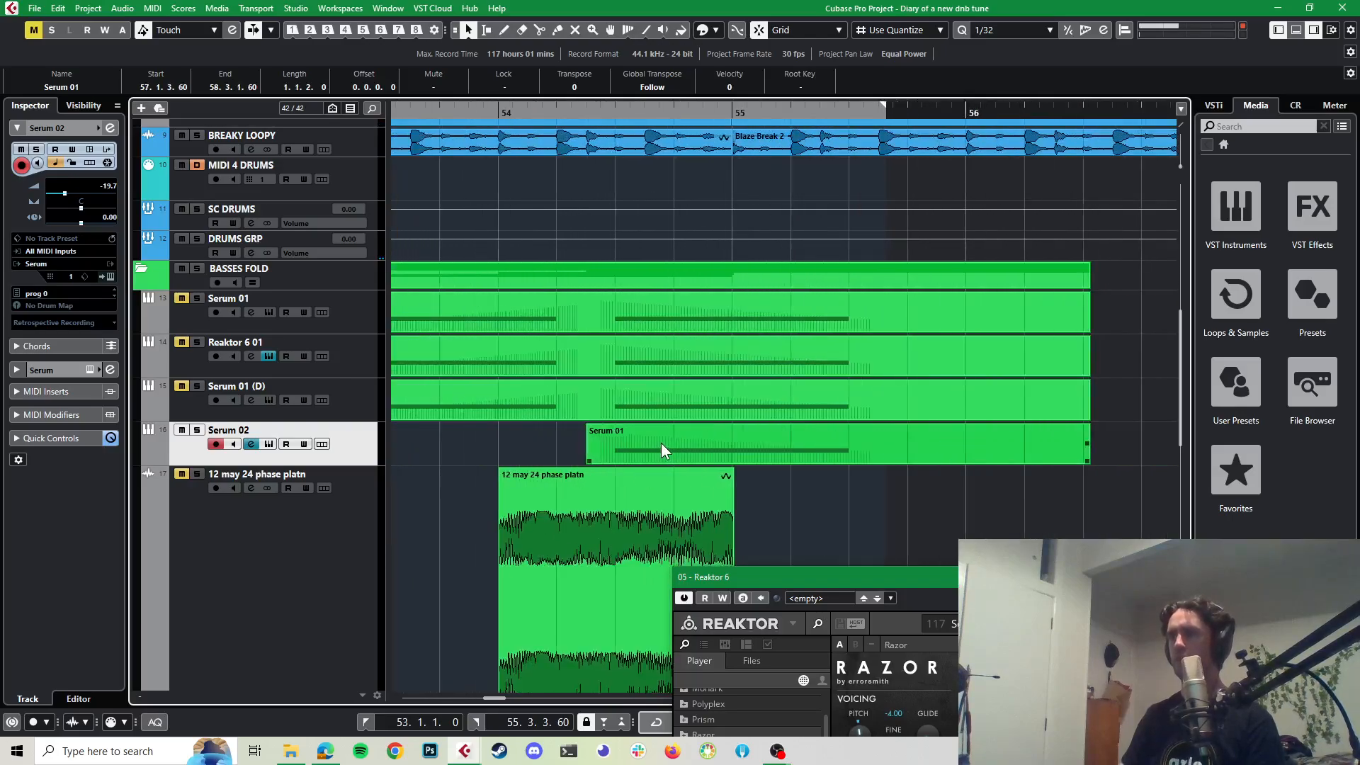
scroll(662, 443, "down", 1)
left_click(654, 441)
left_click_drag(653, 444, 537, 444)
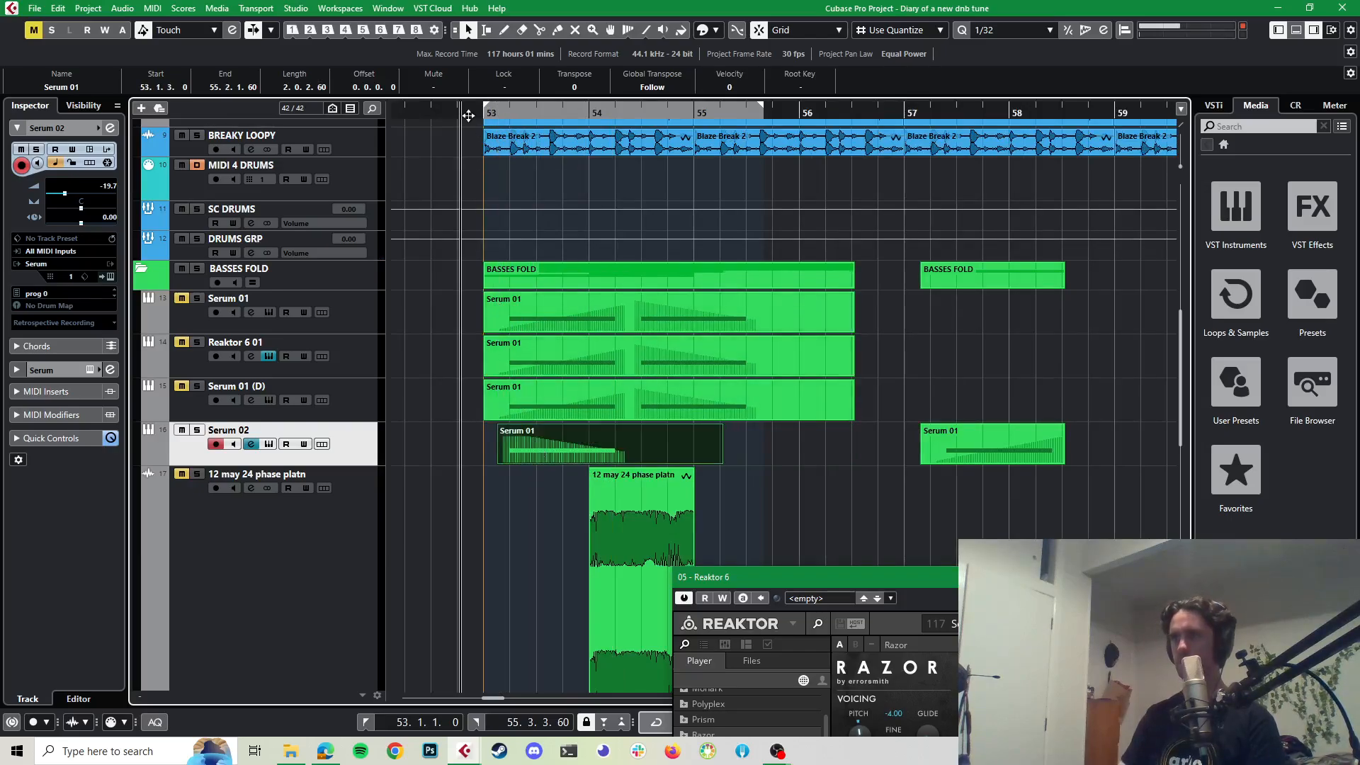
key("space")
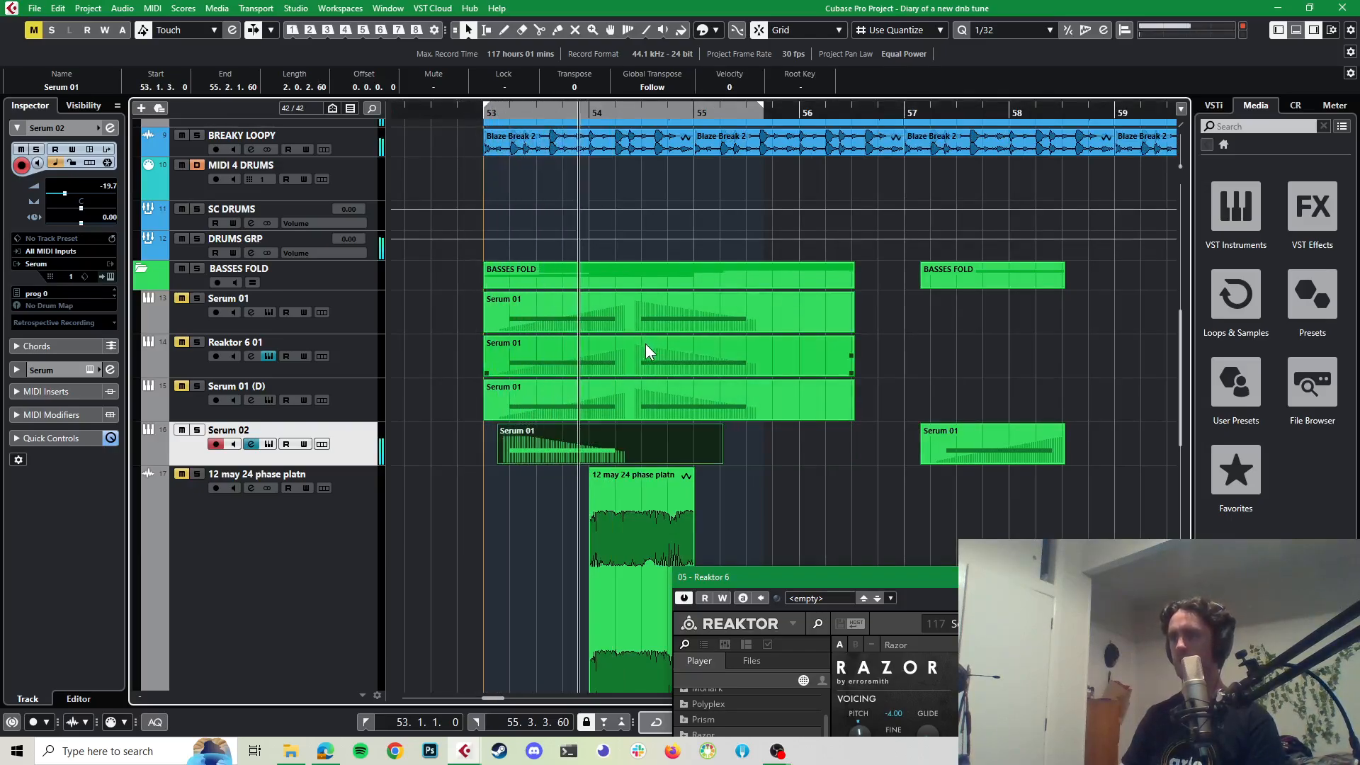
scroll(511, 449, "up", 3)
left_click_drag(514, 448, 564, 448)
key("space")
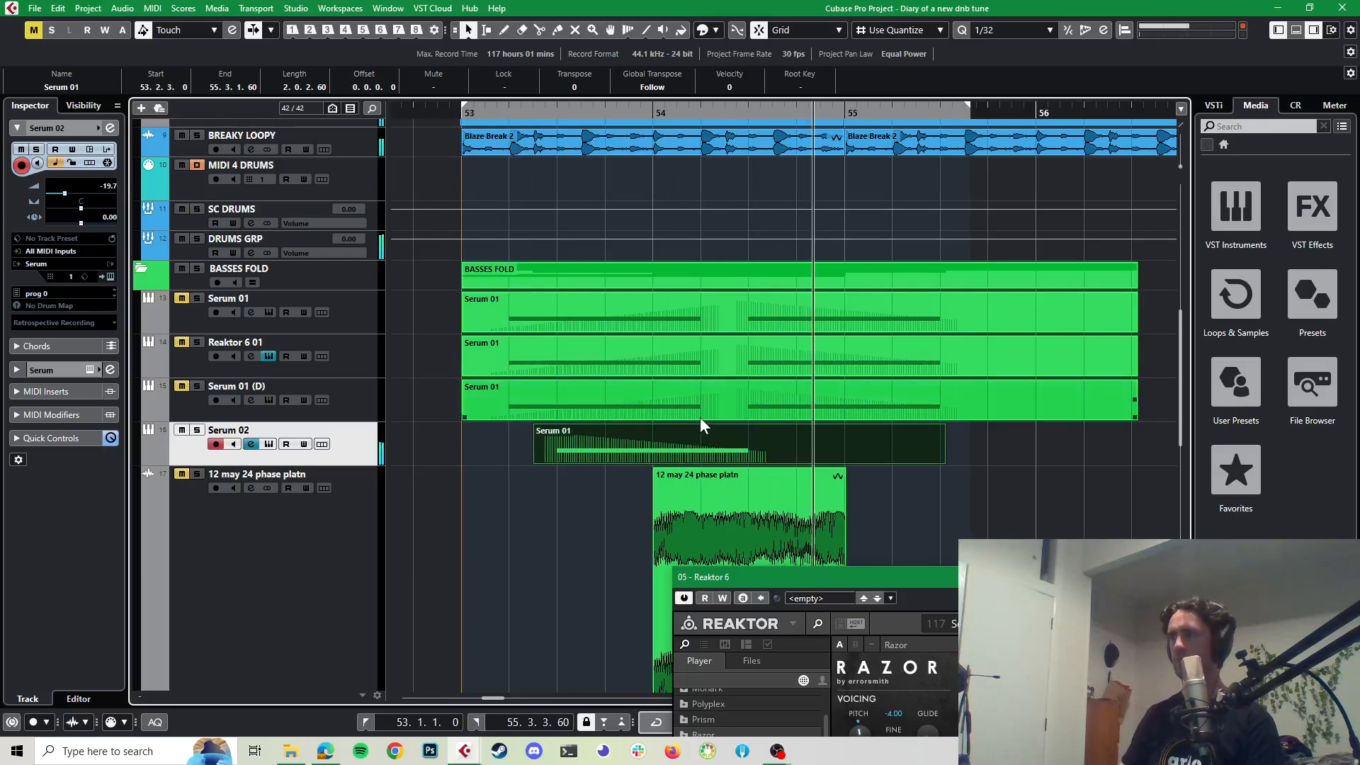
Step: Move the detached rising half on the Serum 02 track farther out to 58.4.4.60 and resume playback
scroll(741, 391, "down", 3)
scroll(741, 391, "right", 2)
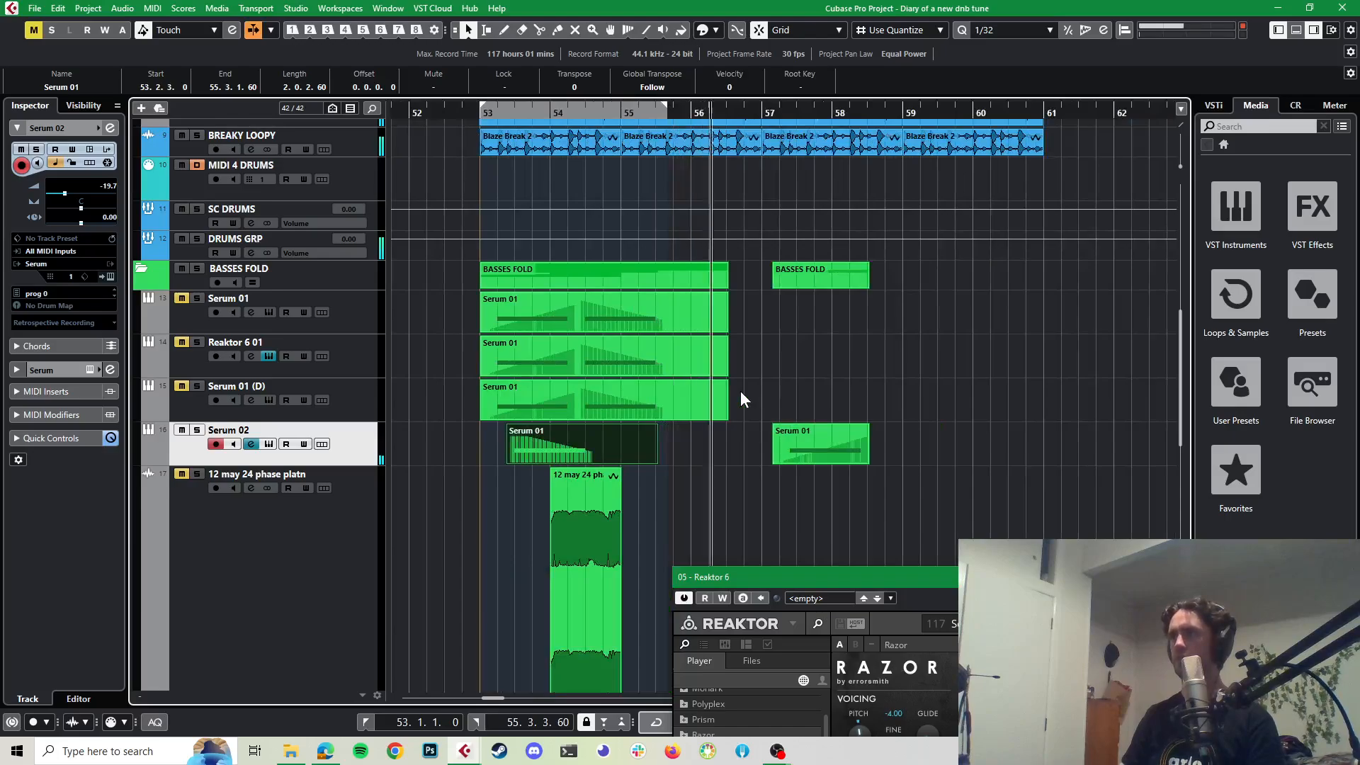
key("space")
left_click_drag(847, 448, 951, 452)
key("space")
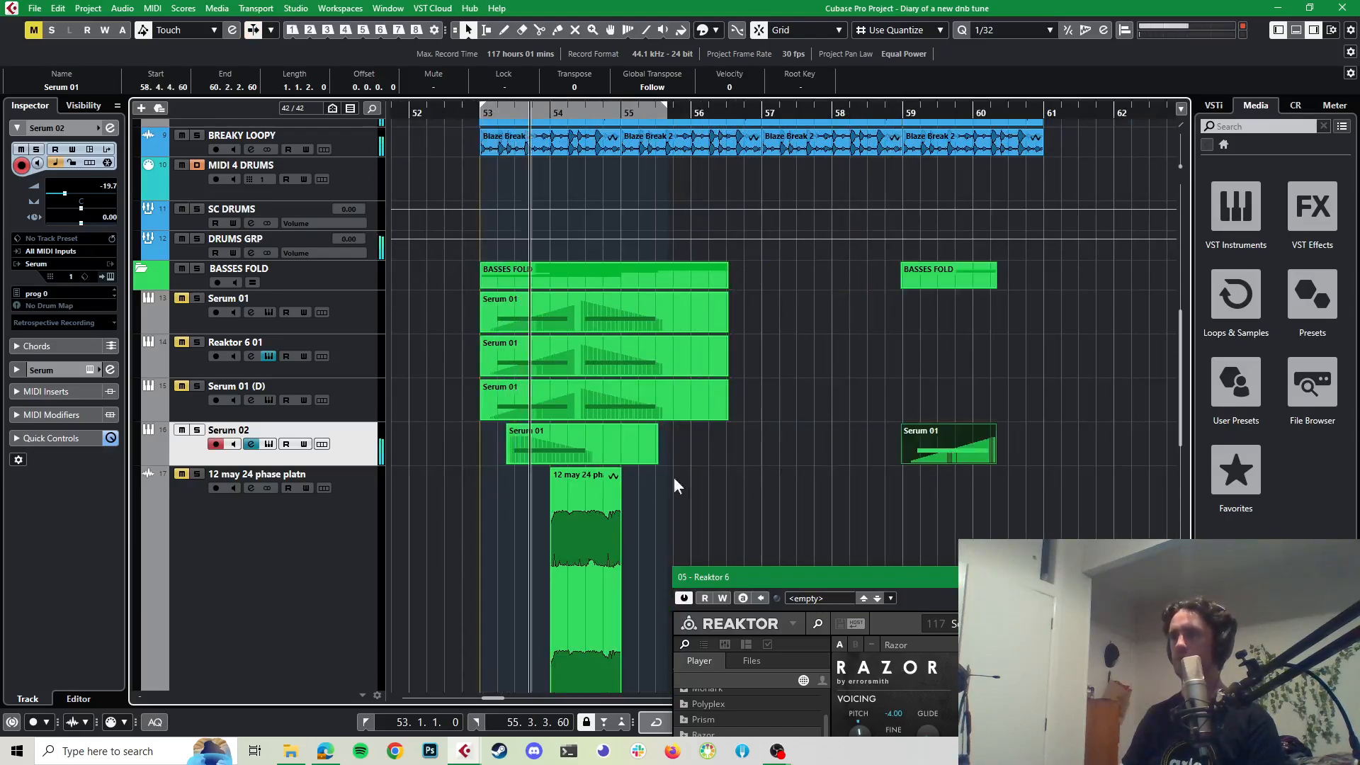
Step: Move the falling Serum 02 part to 53.4.3.60, near the start of the 12 may 24 phase platn clip
scroll(538, 468, "up", 2)
scroll(567, 439, "down", 2)
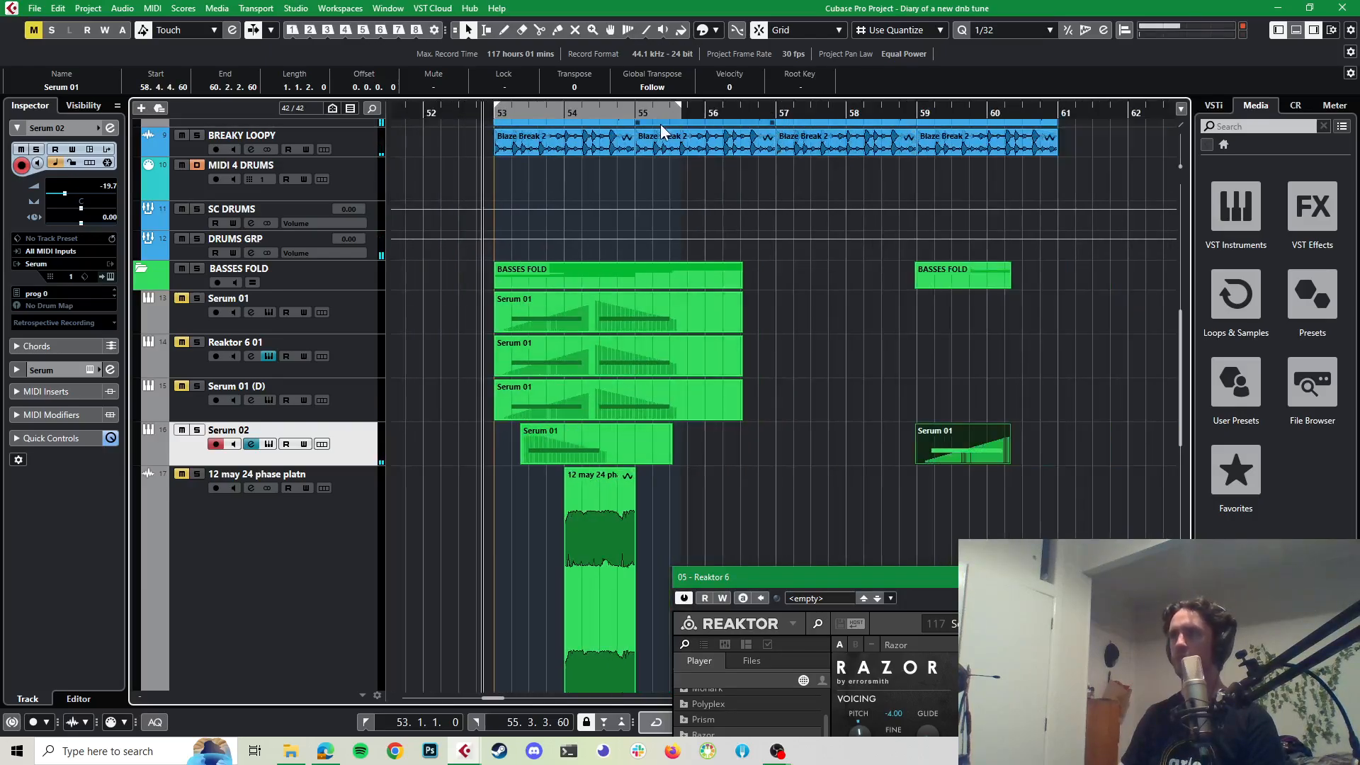
scroll(563, 450, "up", 2)
scroll(562, 450, "up", 2)
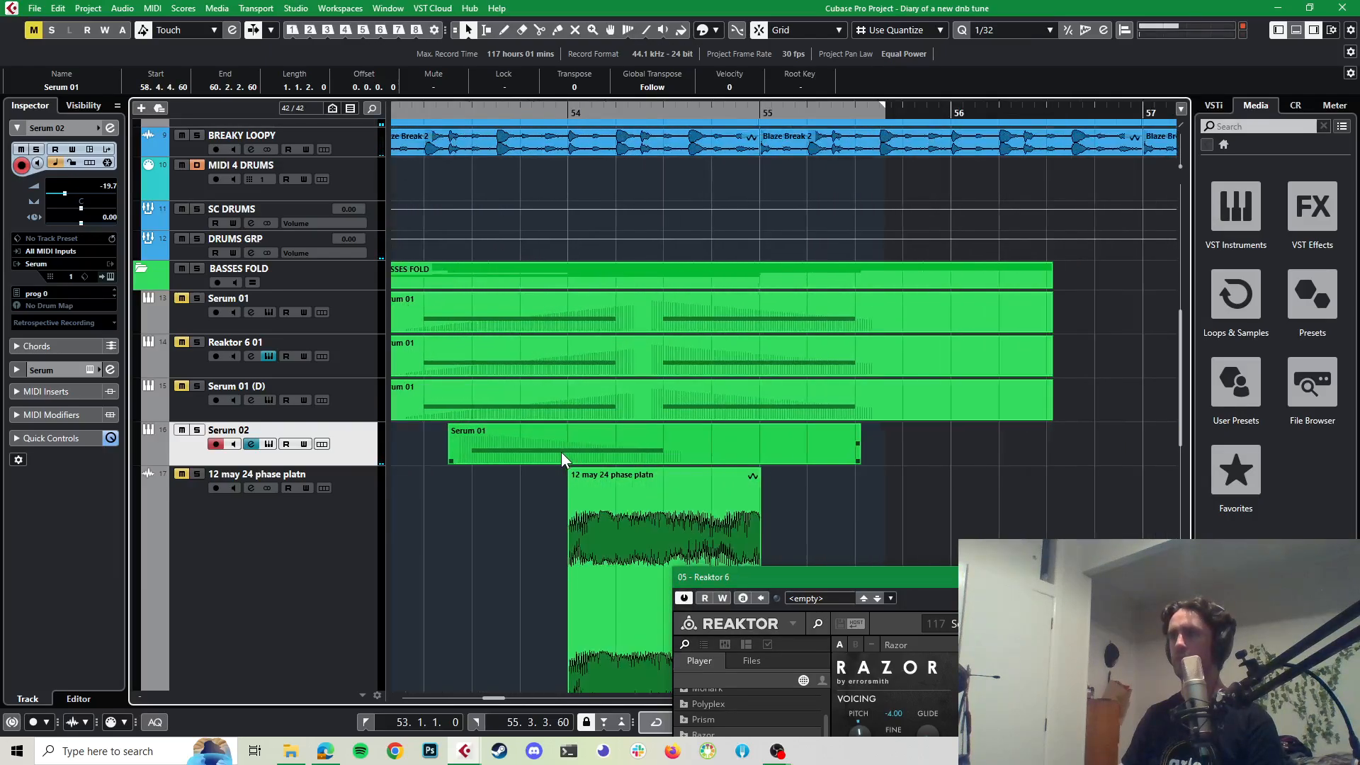
left_click_drag(561, 452, 638, 439)
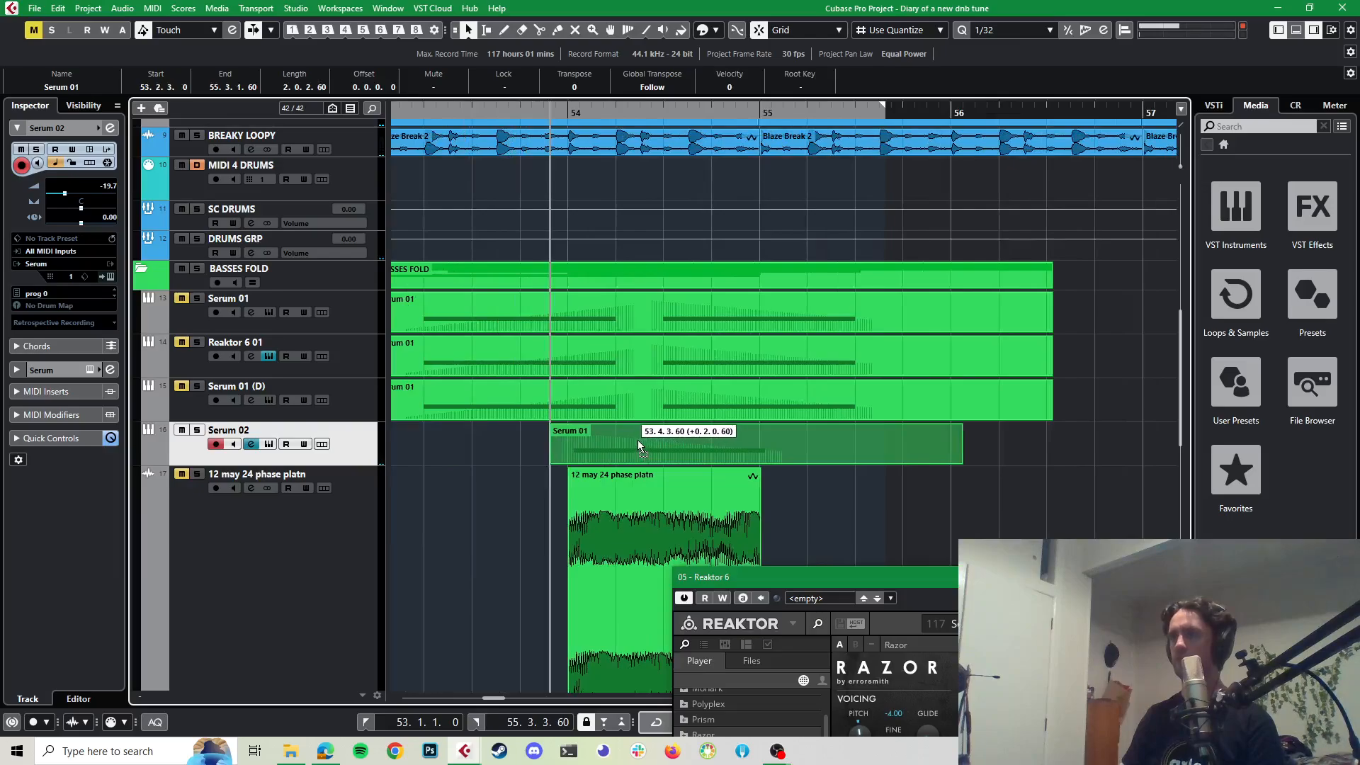
scroll(568, 453, "up", 2)
scroll(595, 446, "up", 3)
Step: Enlarge the Serum 02 track's height and align its part to start at 53.4.3.0
left_click(620, 448)
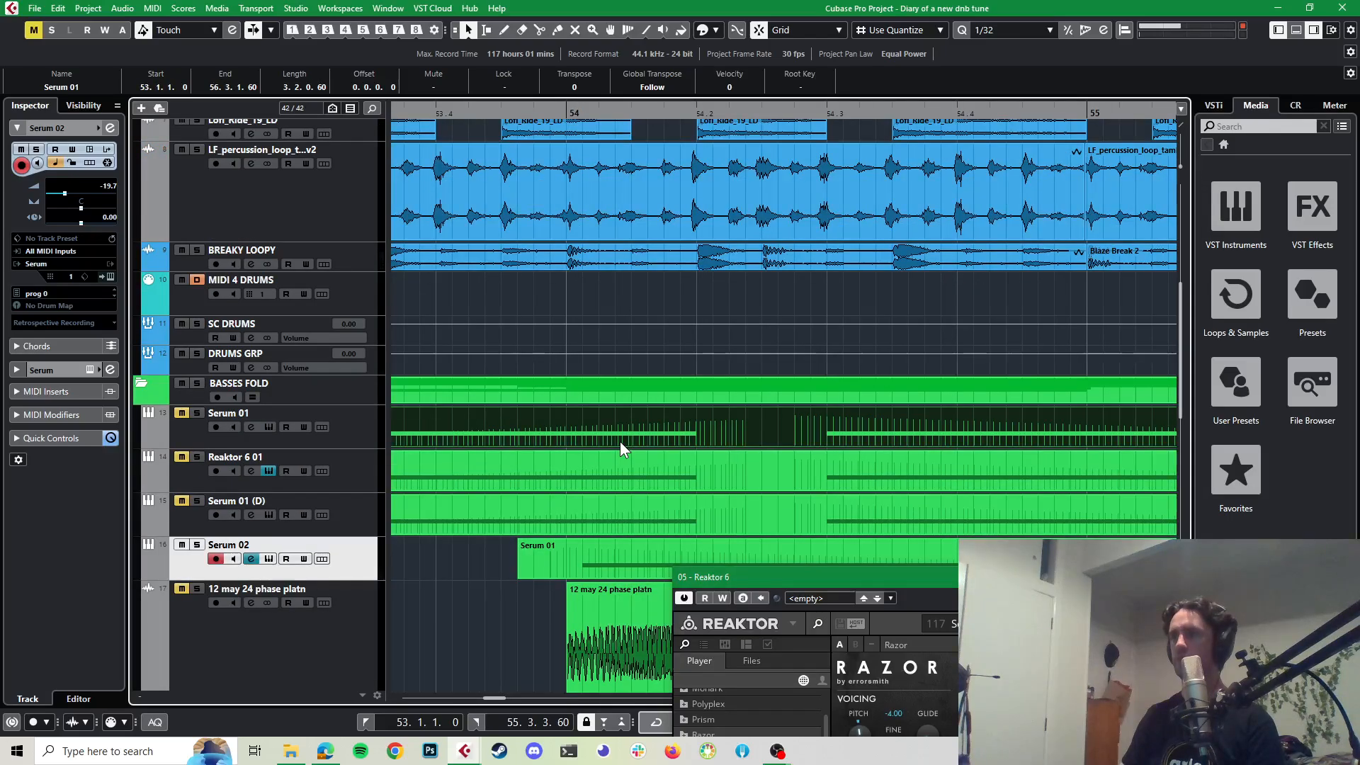
scroll(620, 442, "down", 3)
left_click(624, 315)
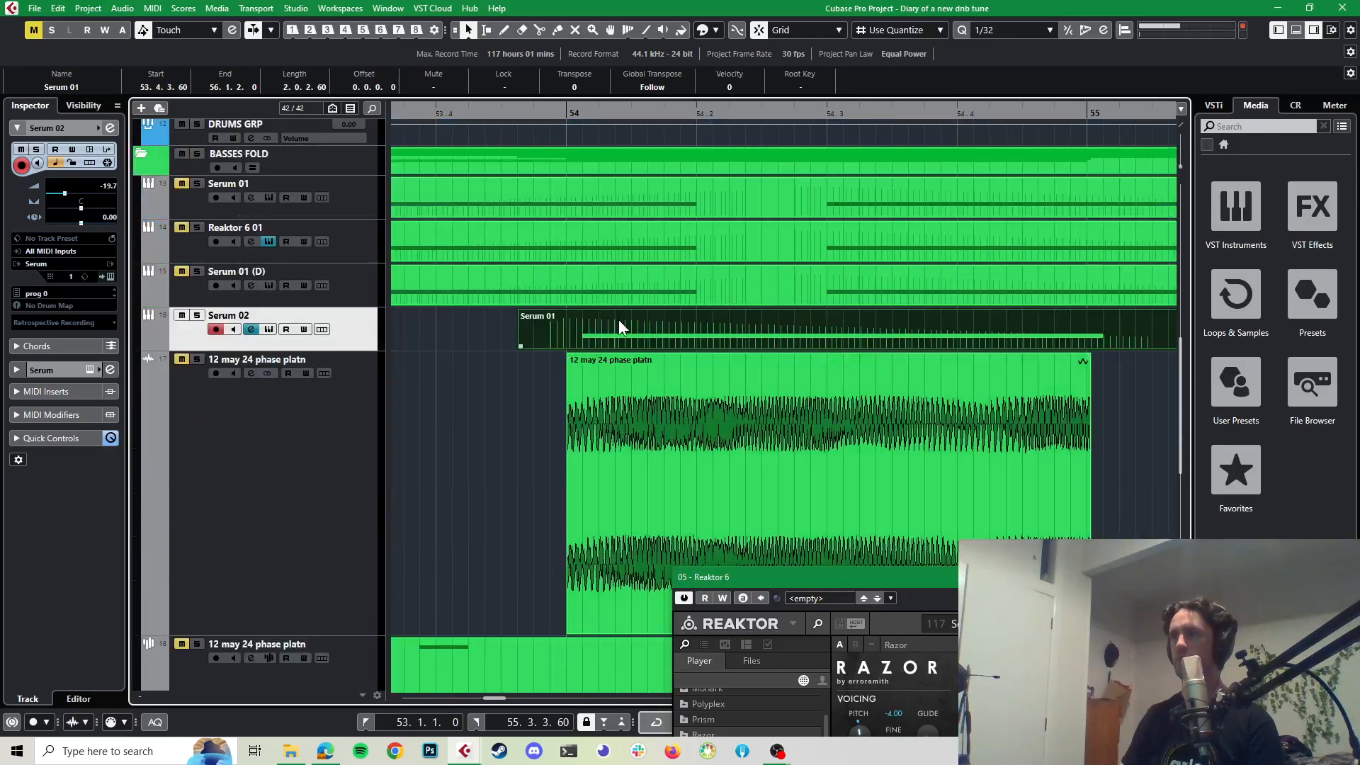
left_click_drag(369, 351, 369, 460)
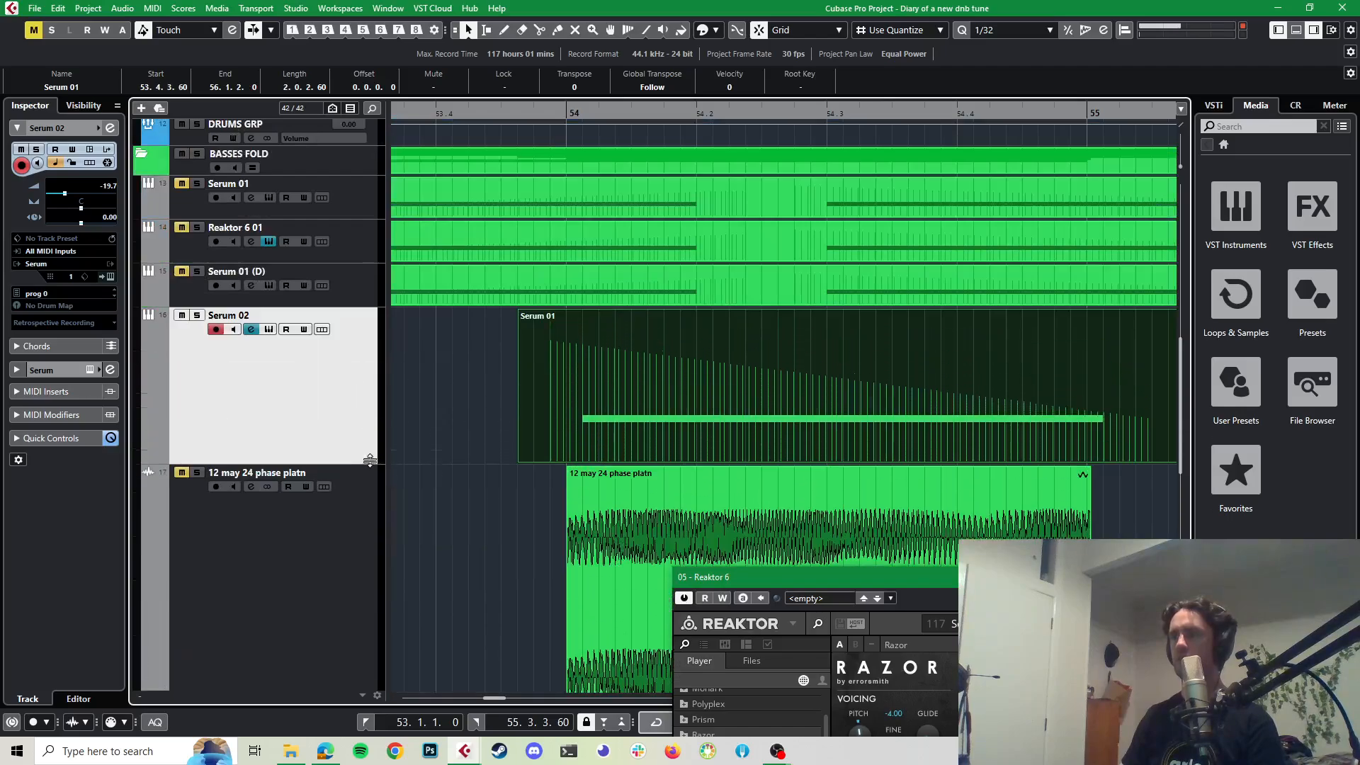
scroll(643, 415, "down", 5)
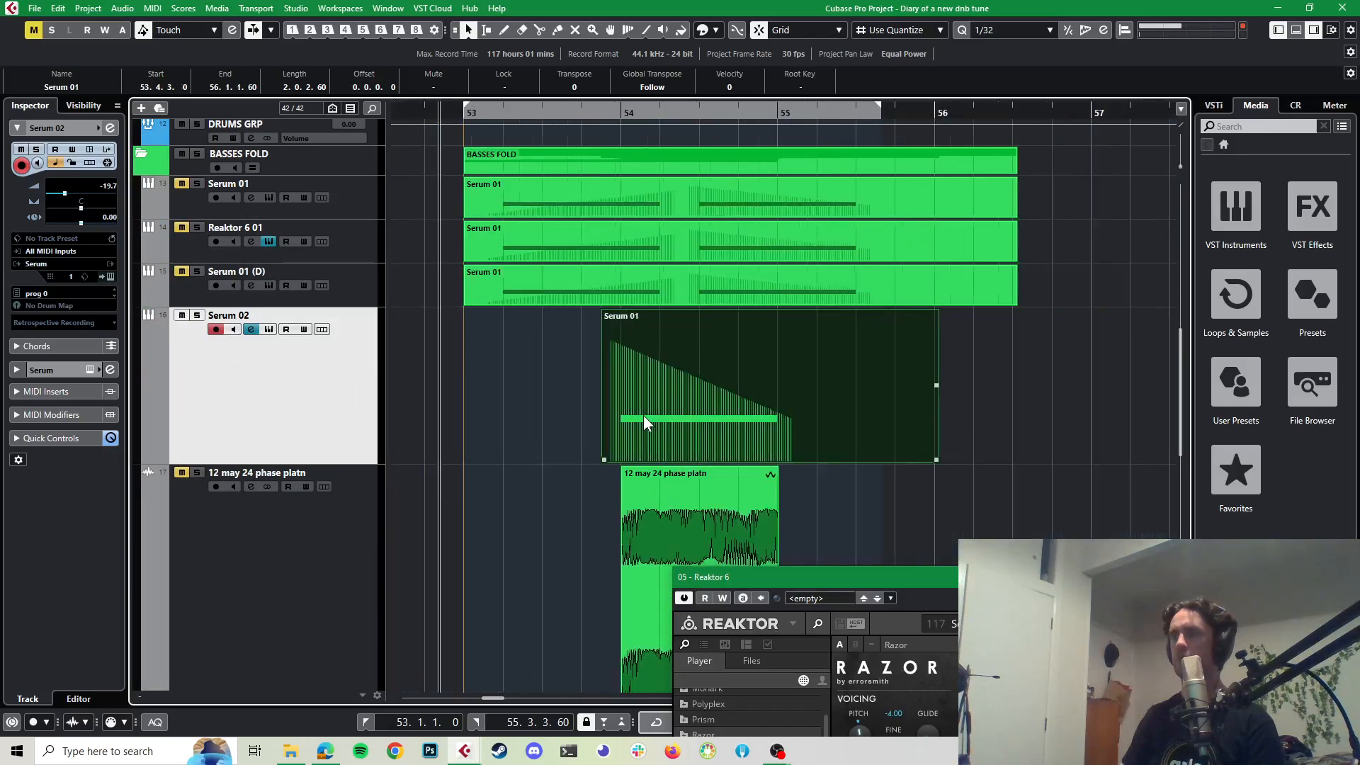
Step: Audition the repositioned Serum 02 part with the drums, replaying it from different points before the part
key("space")
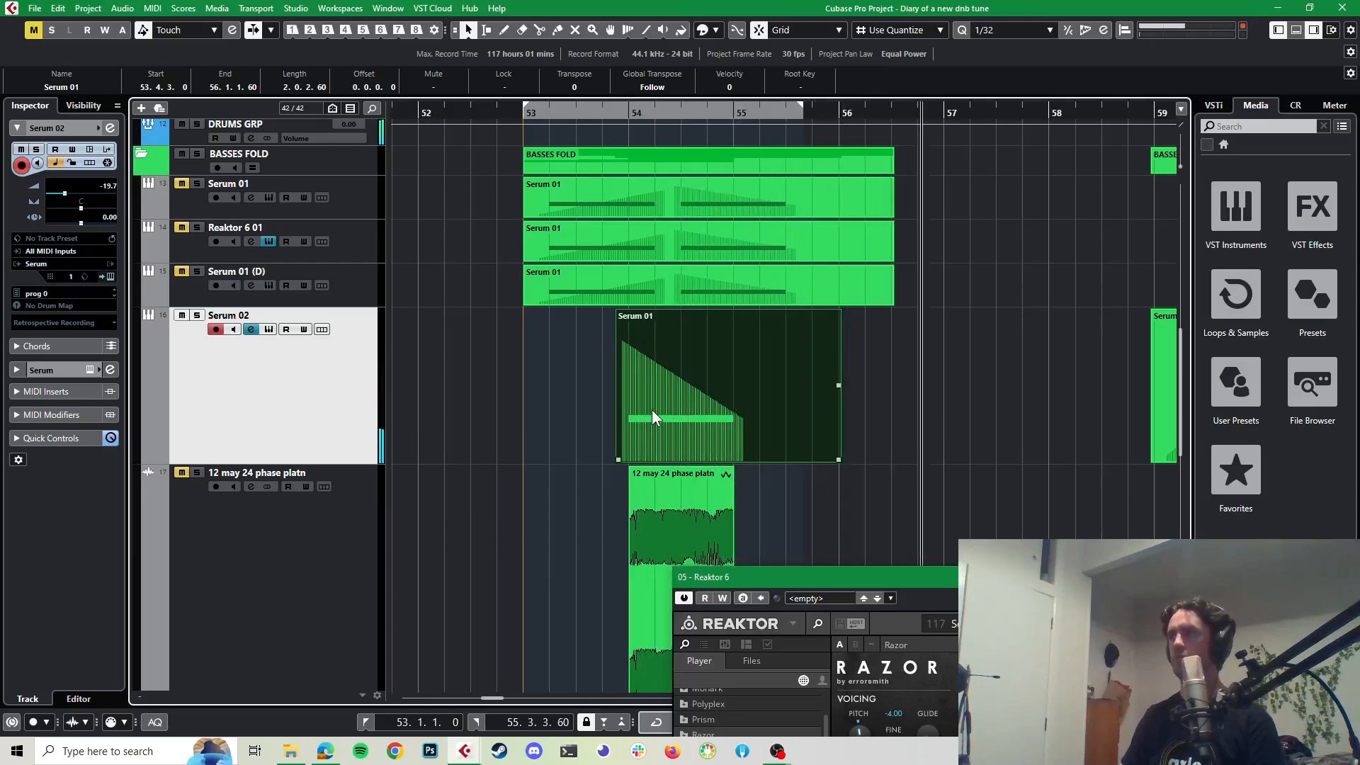
key("space")
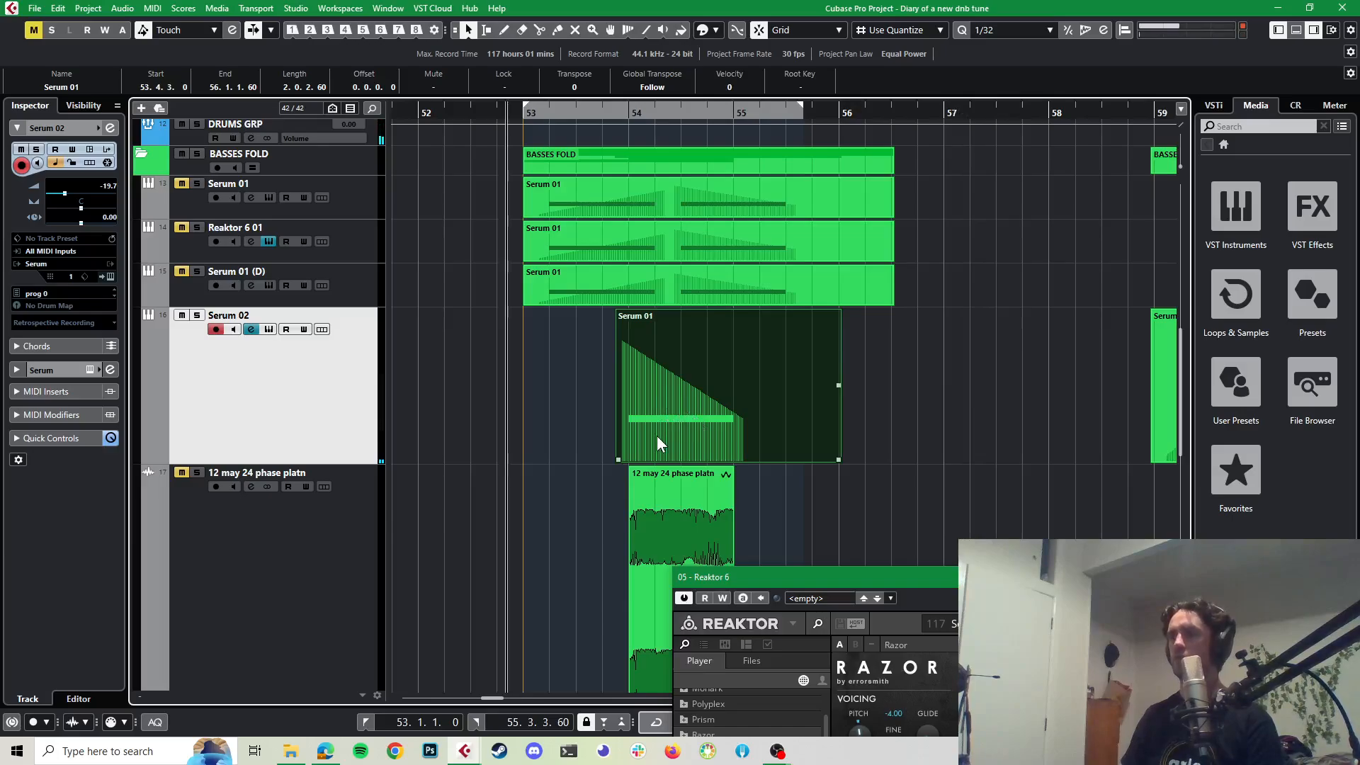
scroll(651, 420, "up", 2, "ctrl")
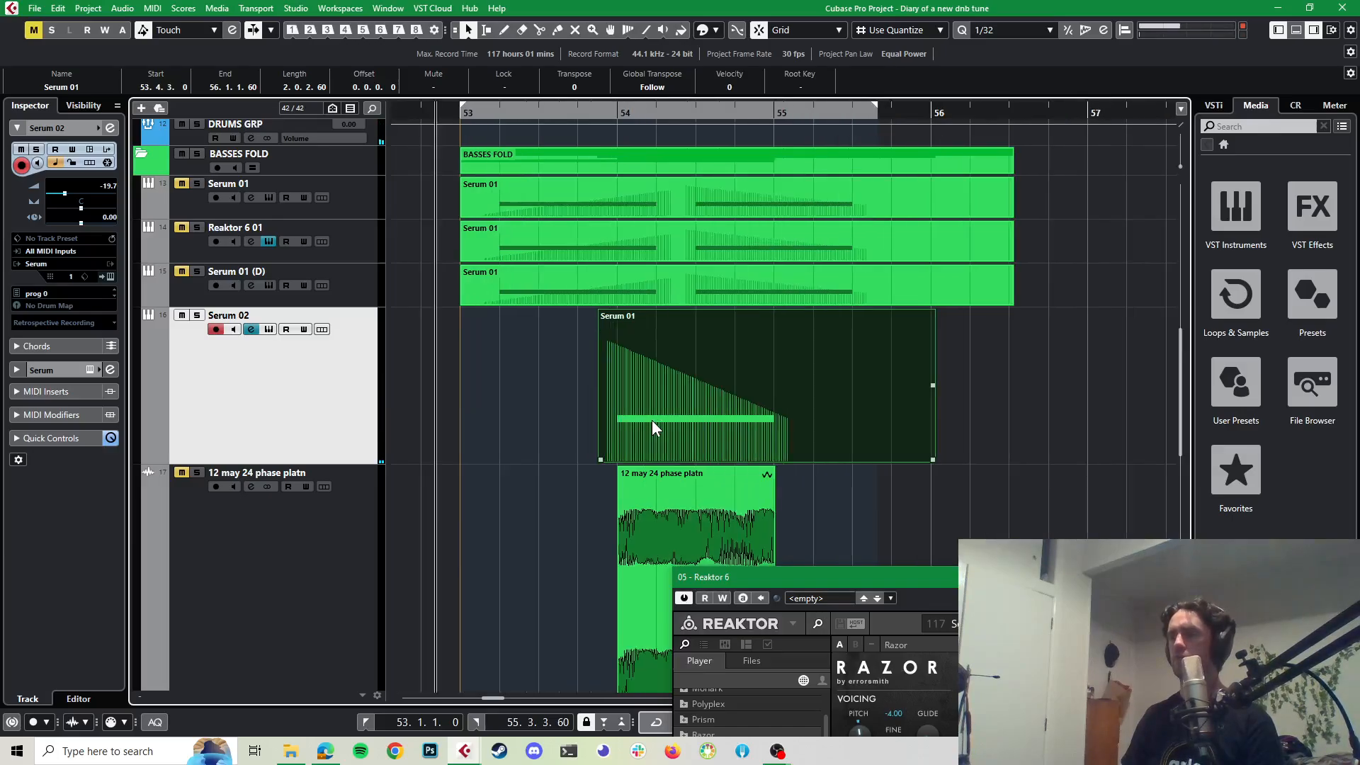
left_click(592, 113)
key("space")
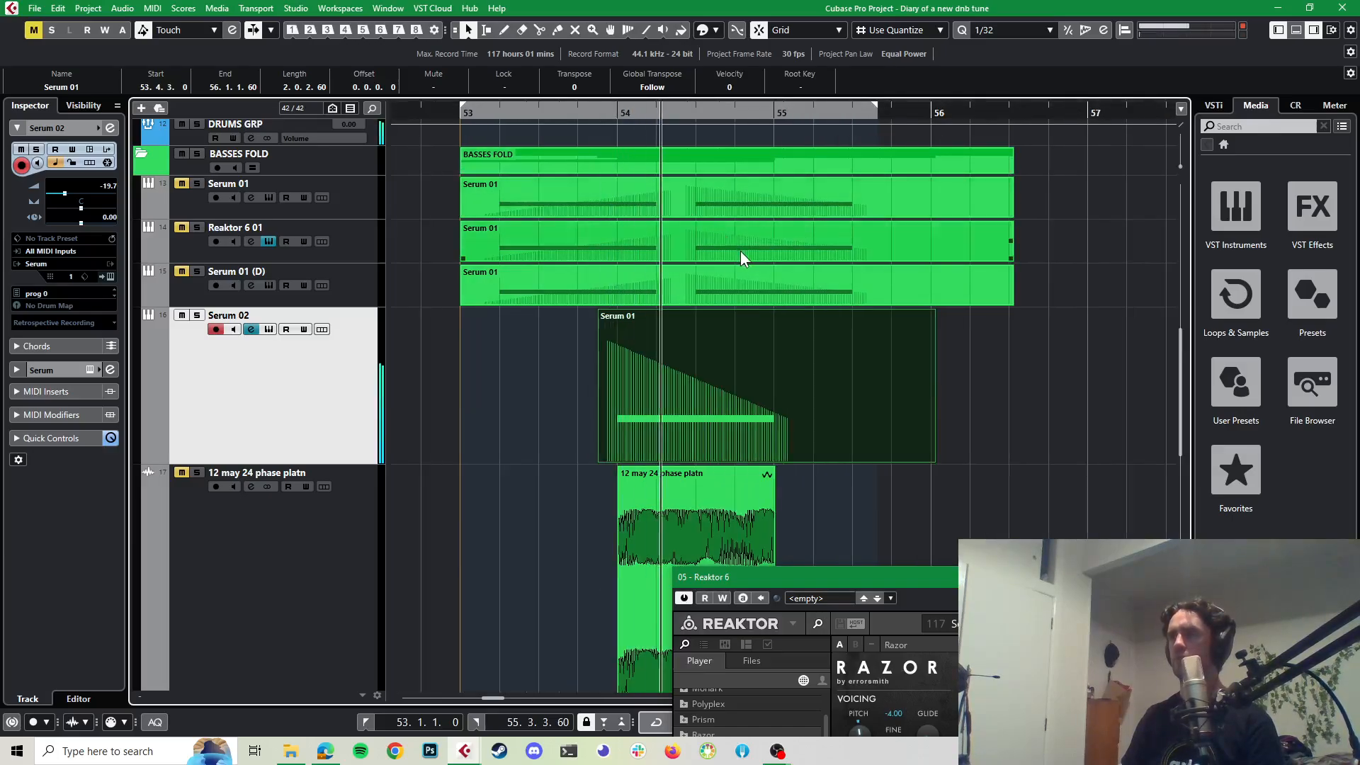
left_click(711, 281)
key("space")
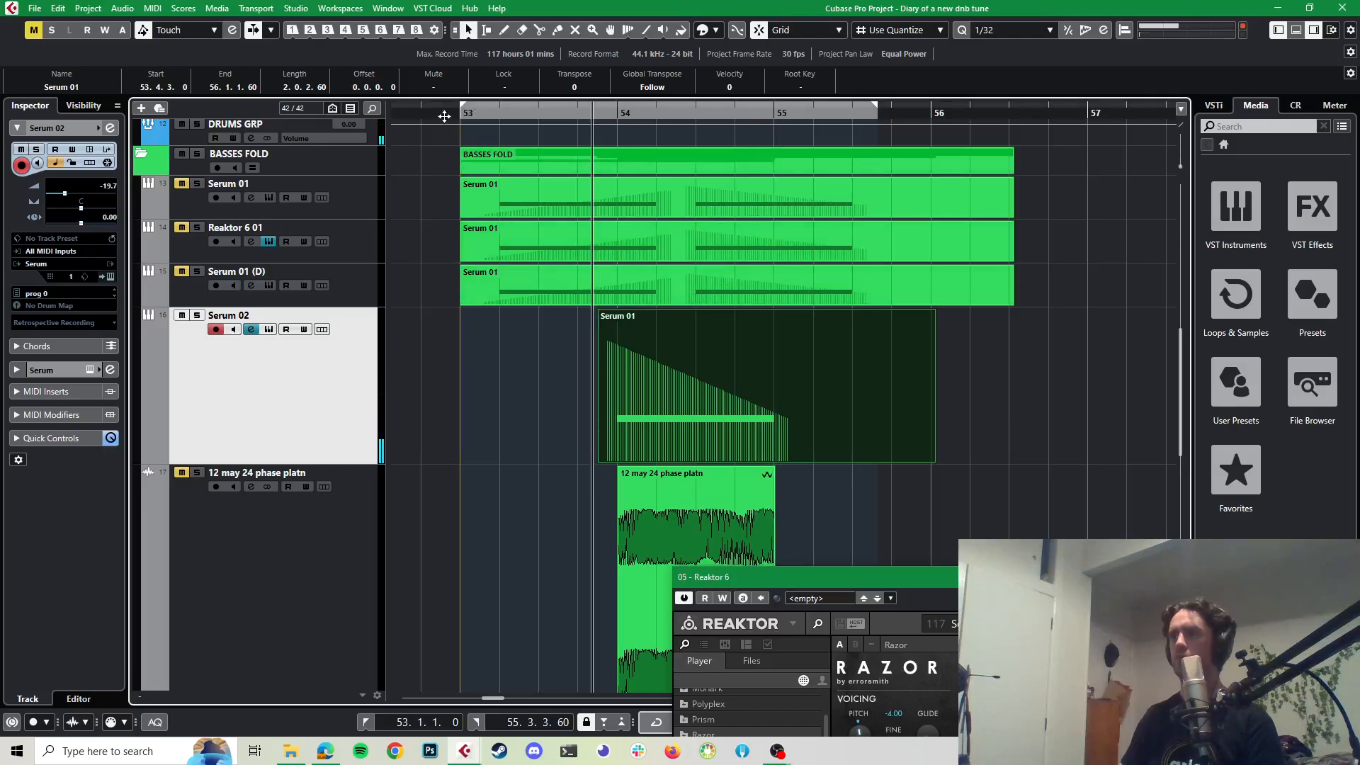
left_click(445, 115)
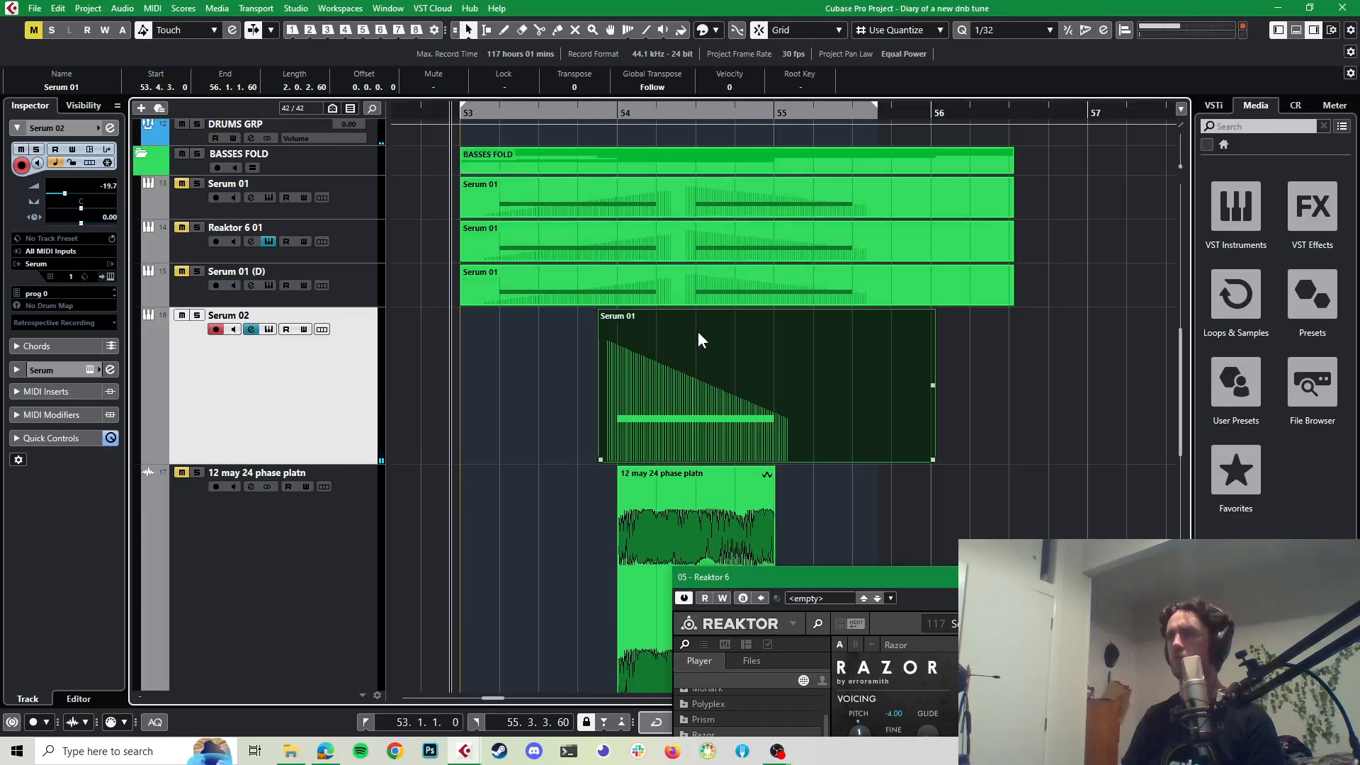
key("space")
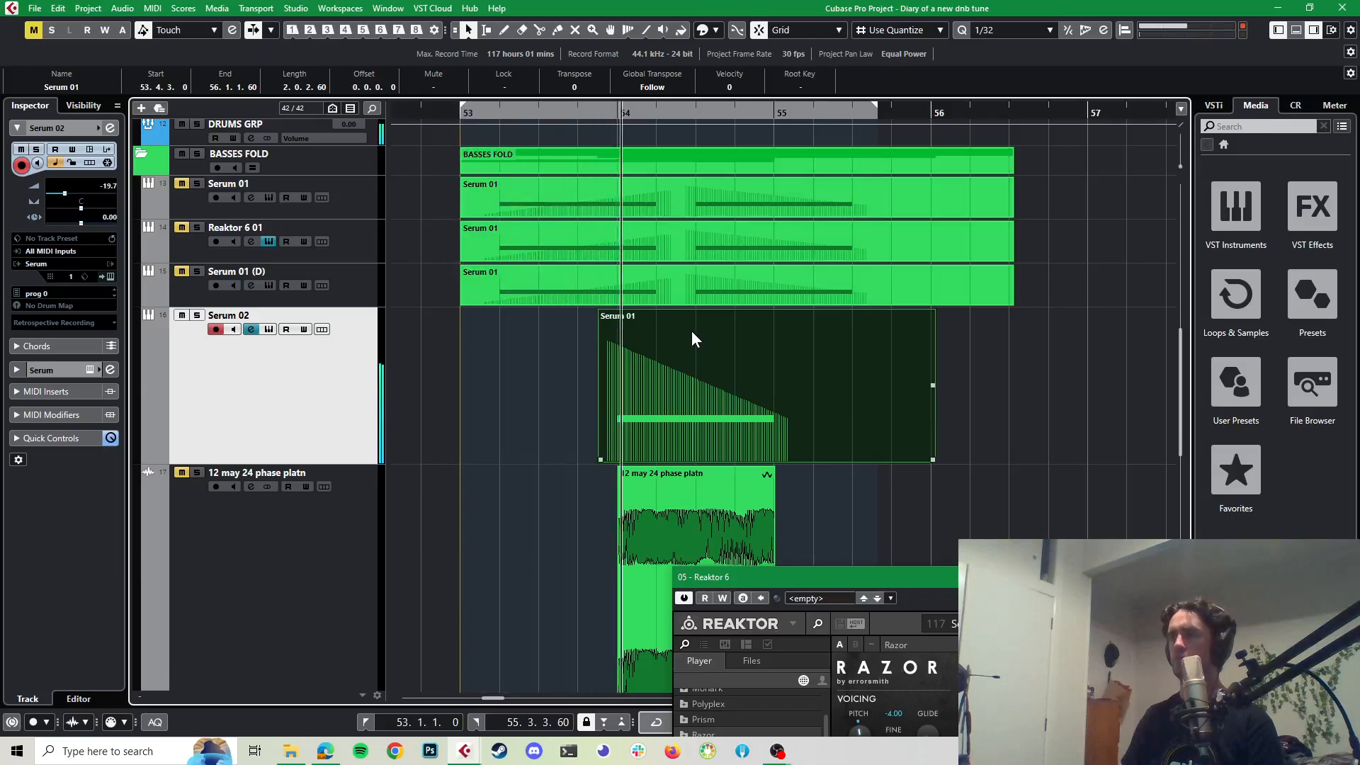
key("space")
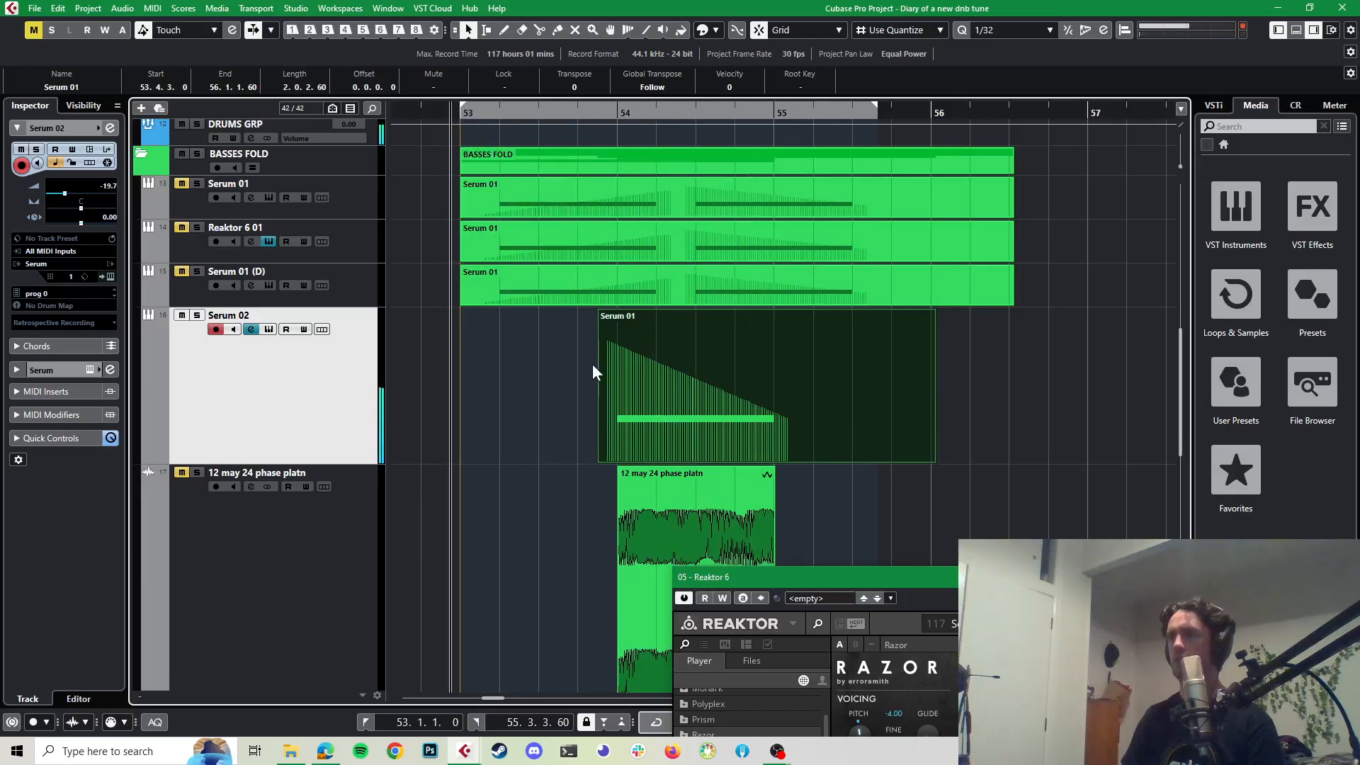
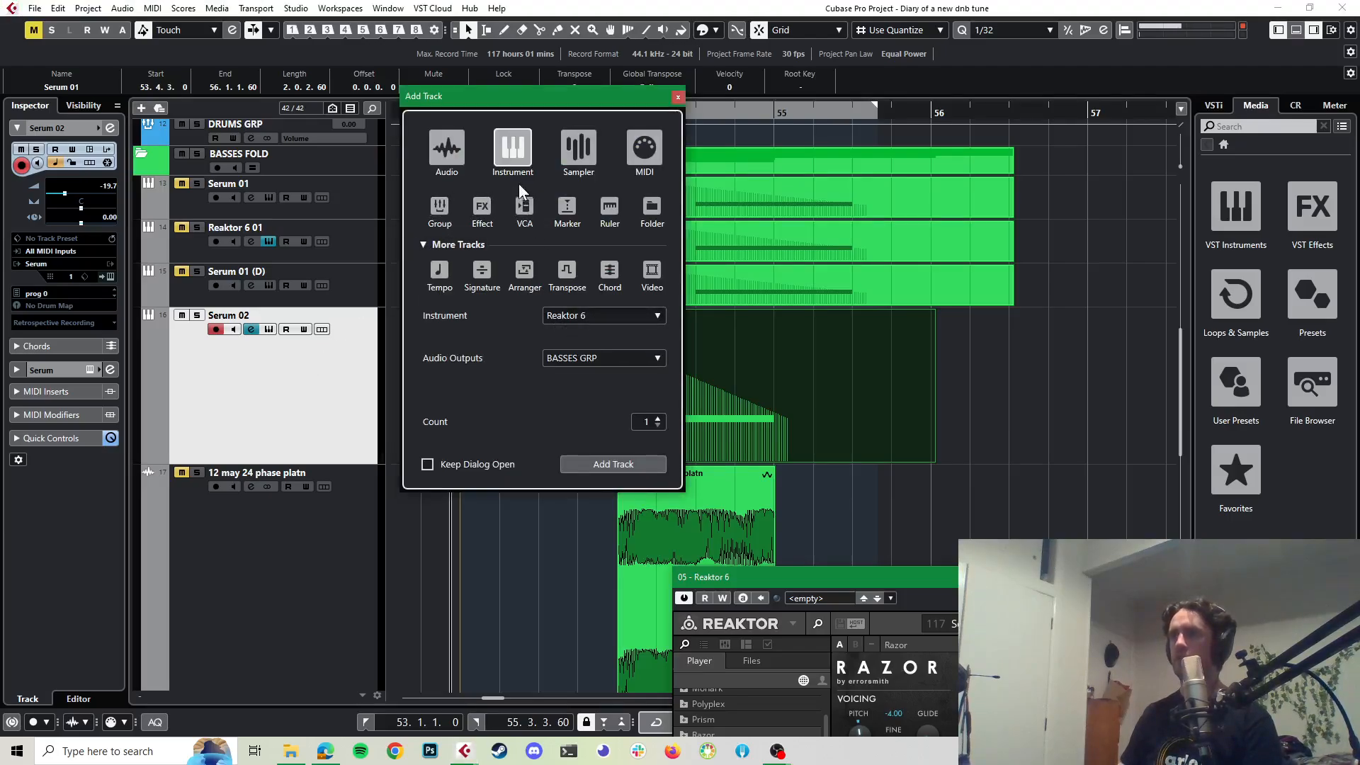
Step: Add a stereo FX track named verb val bass with ValhallaRoom as its effect, routed to BASSES GRP
left_click(491, 211)
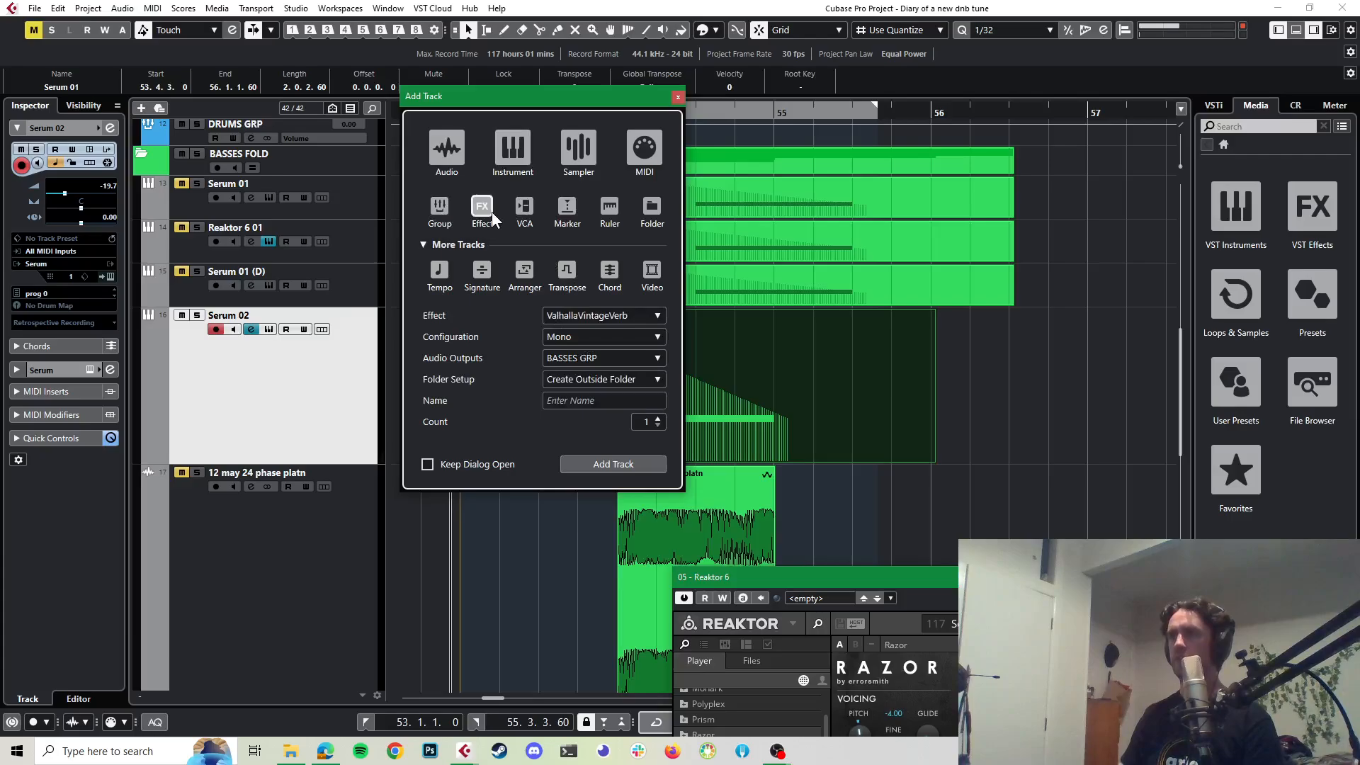
left_click(586, 317)
type("room")
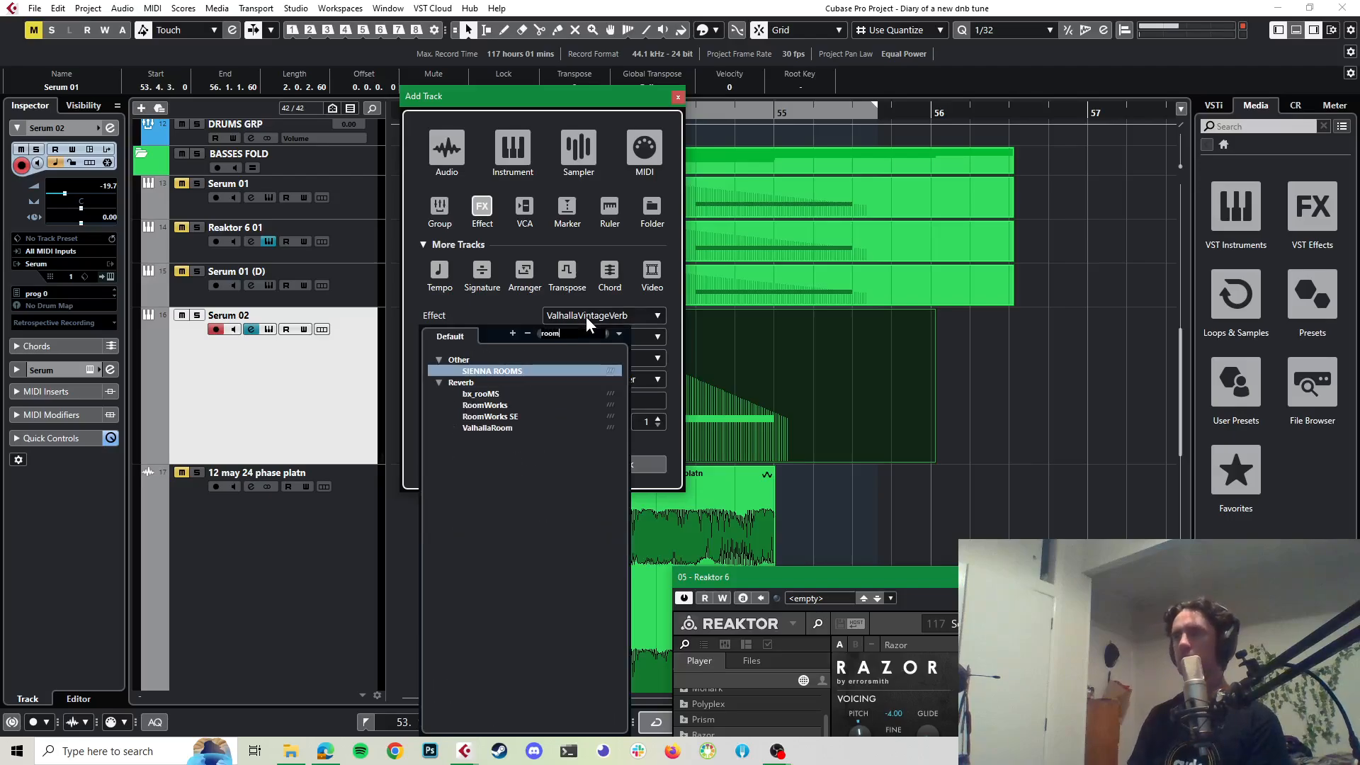
left_click(488, 428)
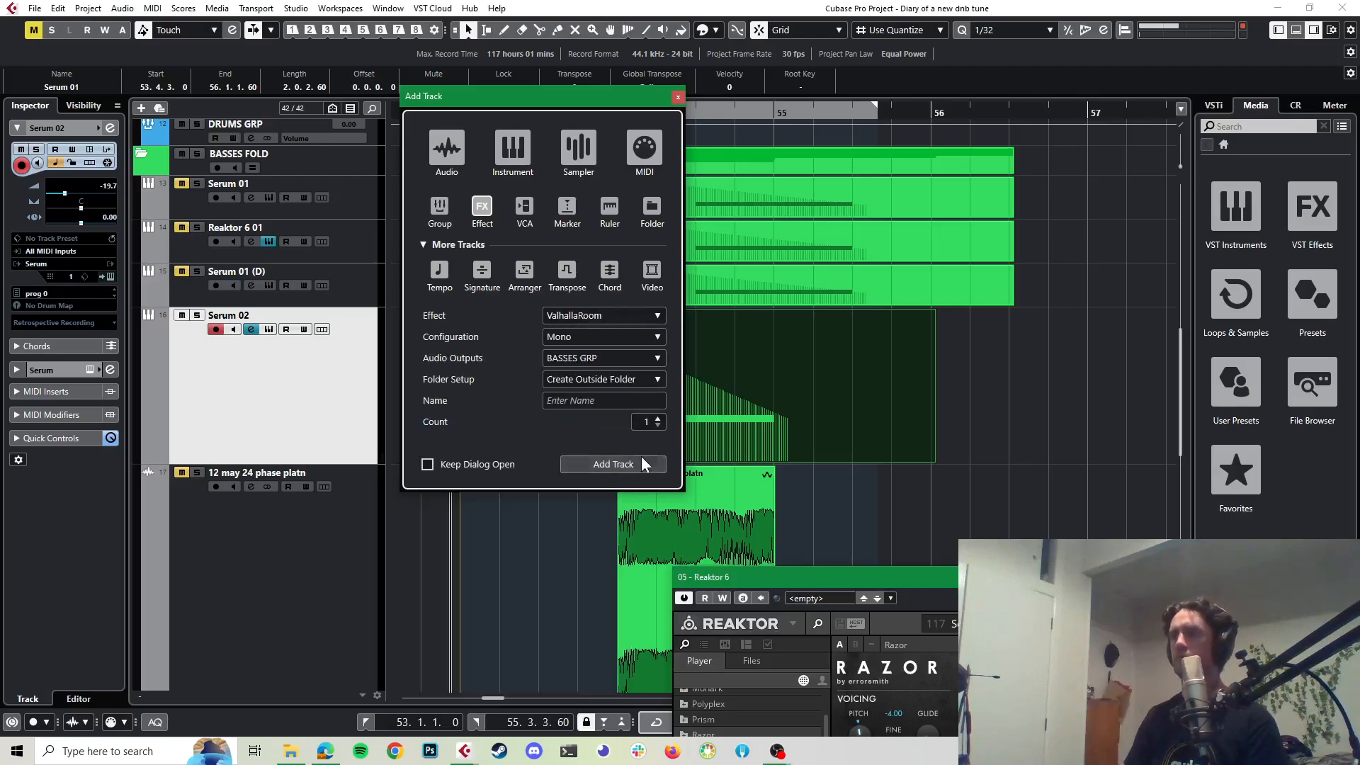
left_click(607, 402)
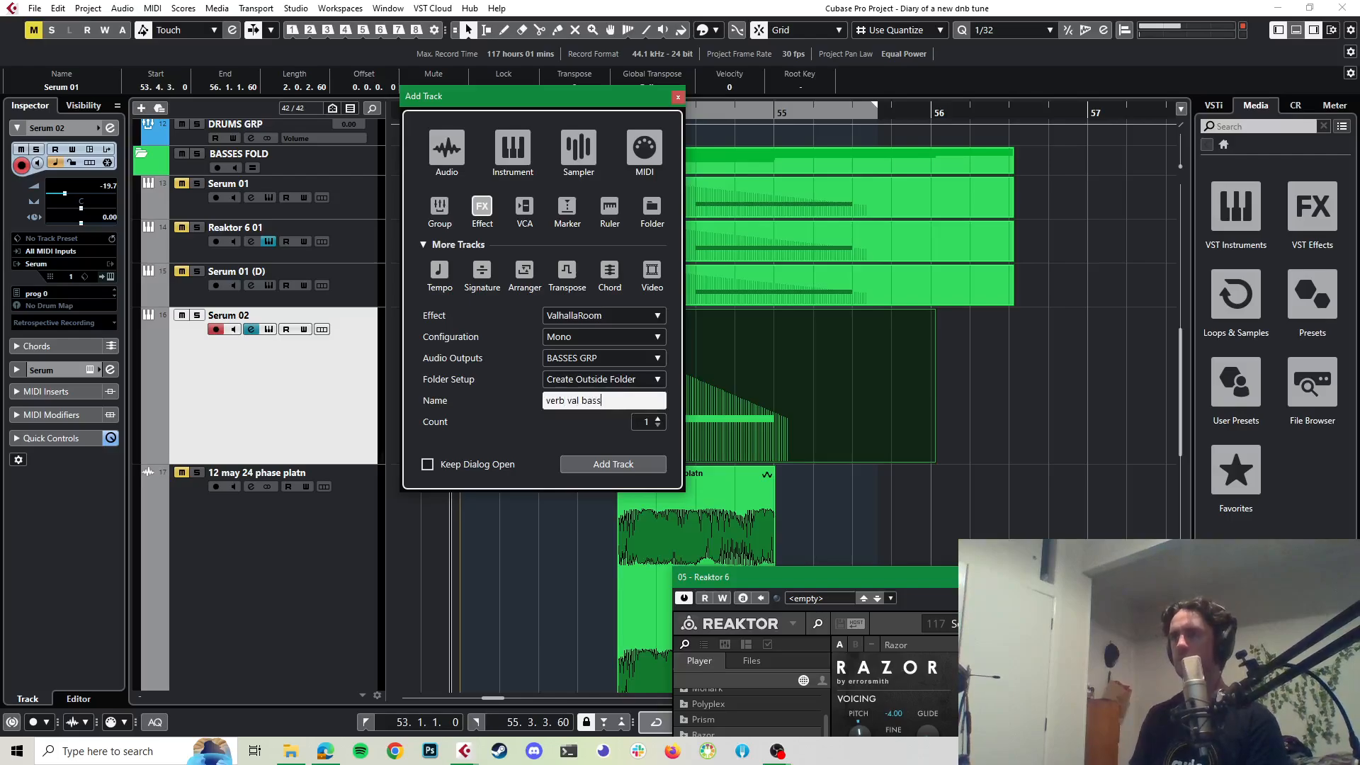
left_click(585, 337)
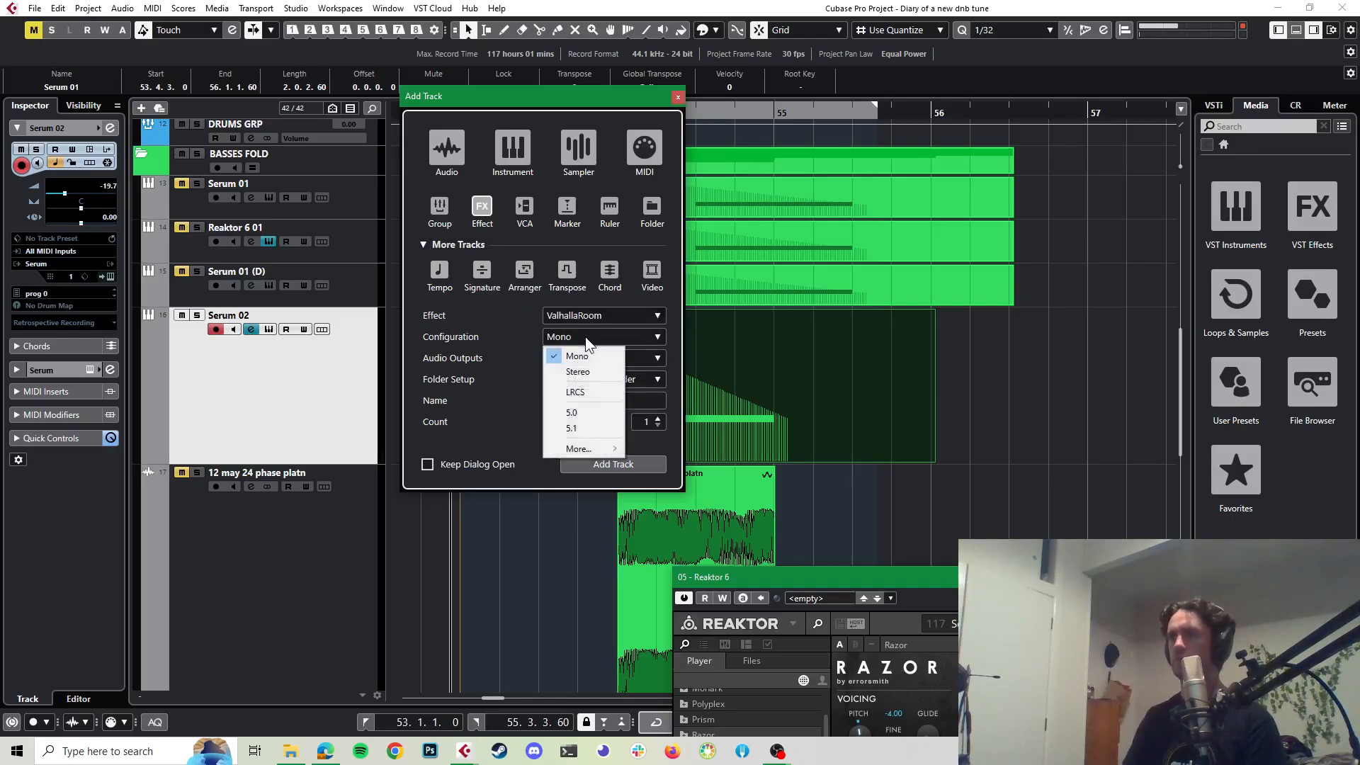
left_click(571, 373)
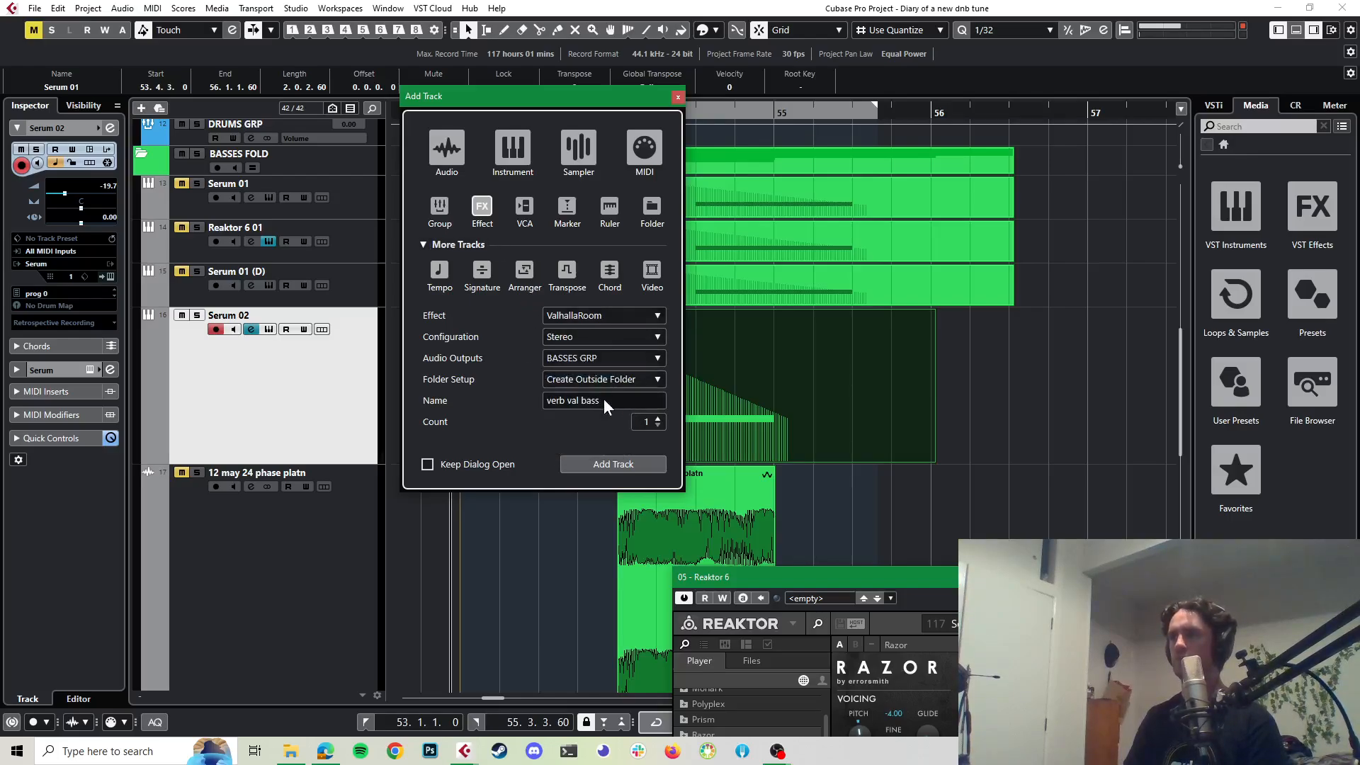
left_click(592, 465)
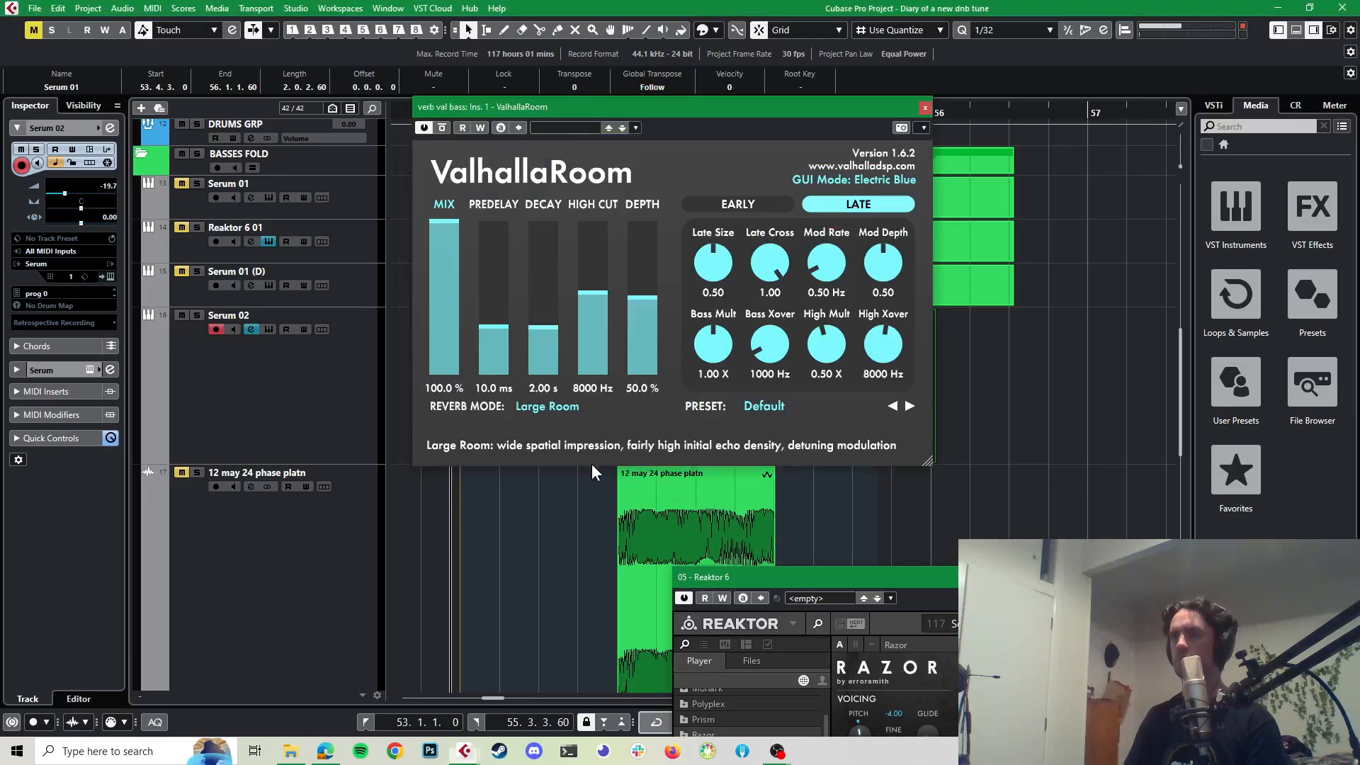
left_click_drag(574, 108, 1006, 146)
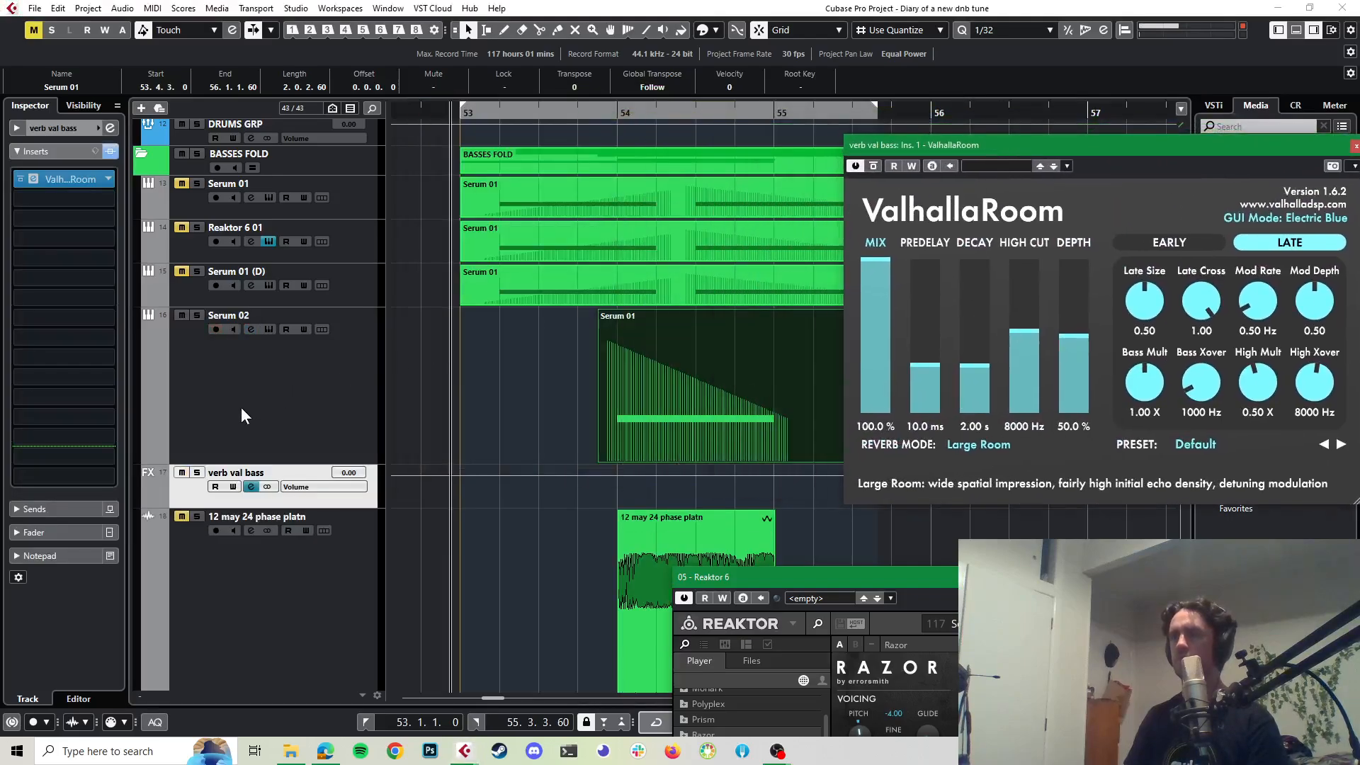
Step: Add an active send from the Serum 02 track to verb val bass at about -11.9 dB
left_click(281, 434)
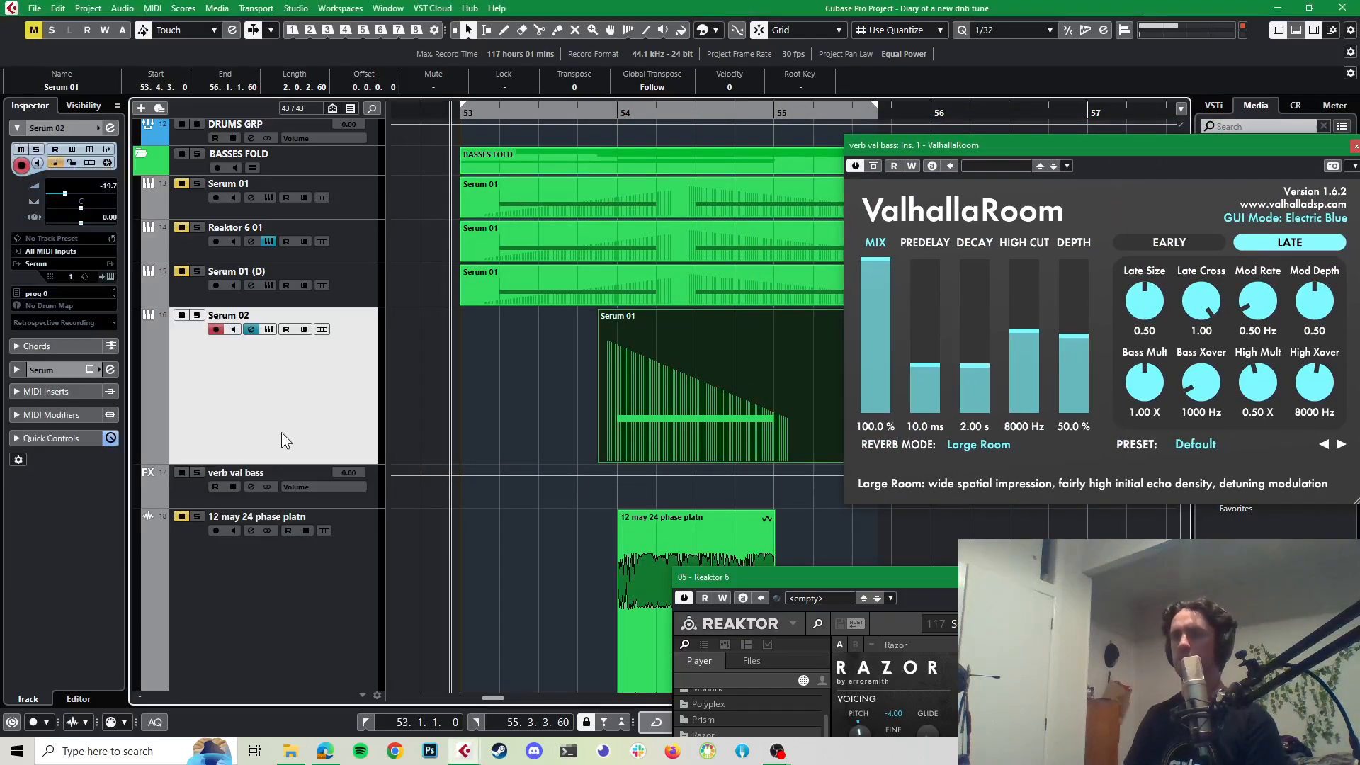
left_click(110, 129)
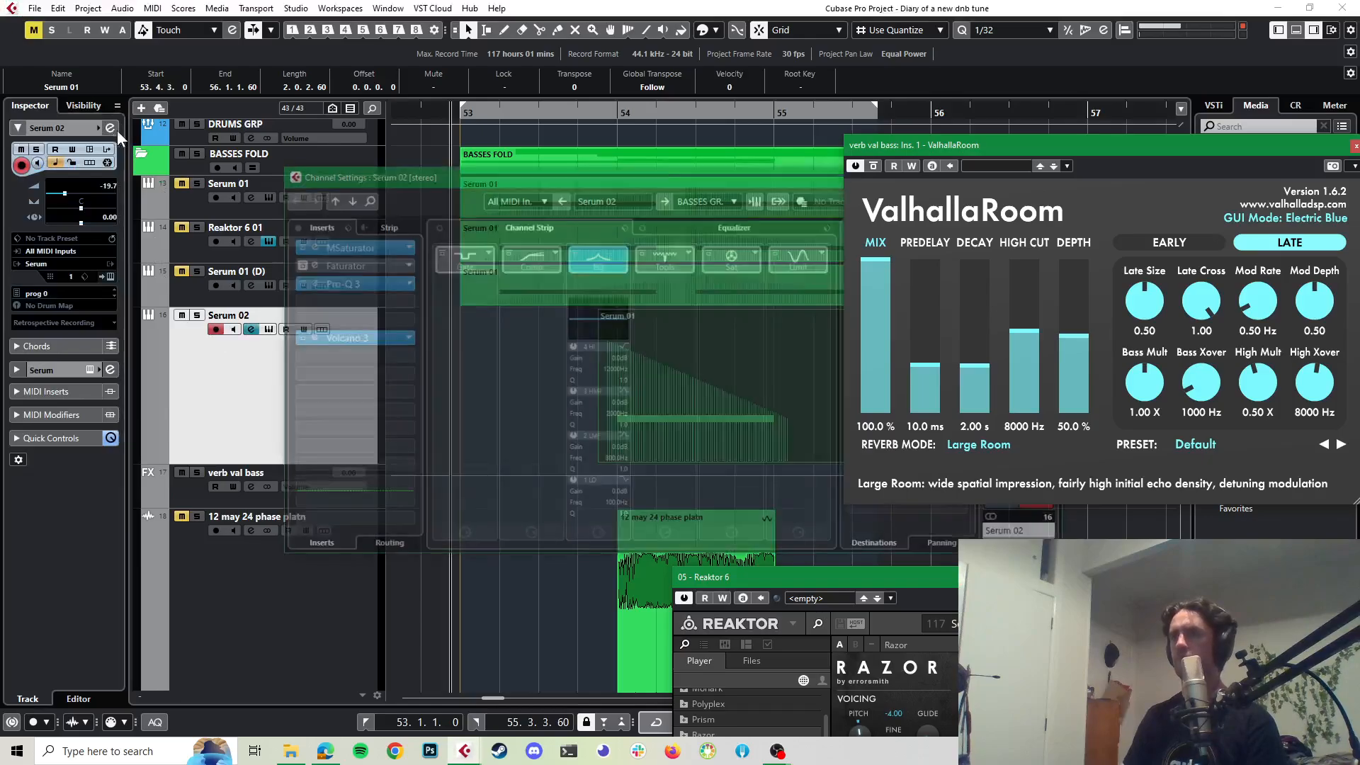
left_click_drag(737, 178, 401, 117)
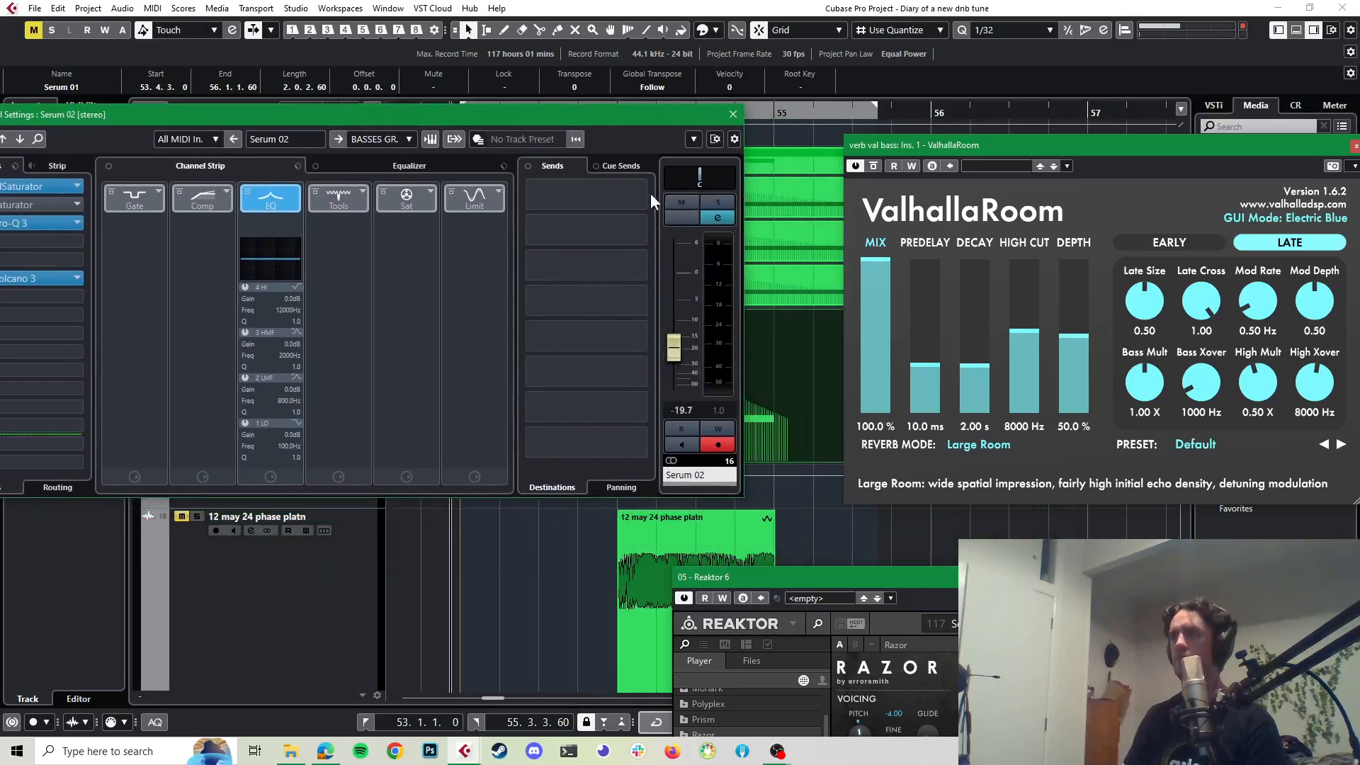
left_click(640, 194)
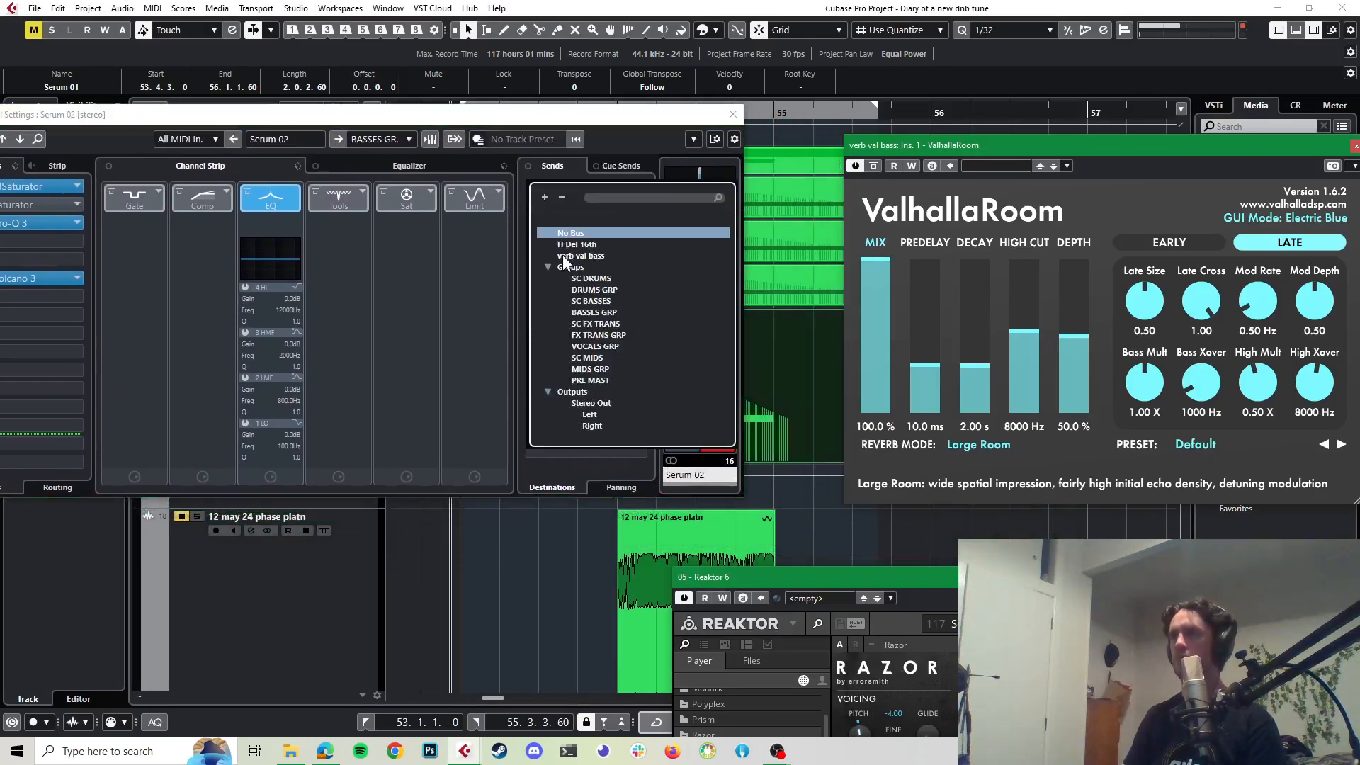
left_click(574, 256)
left_click(533, 187)
left_click_drag(584, 207, 494, 373)
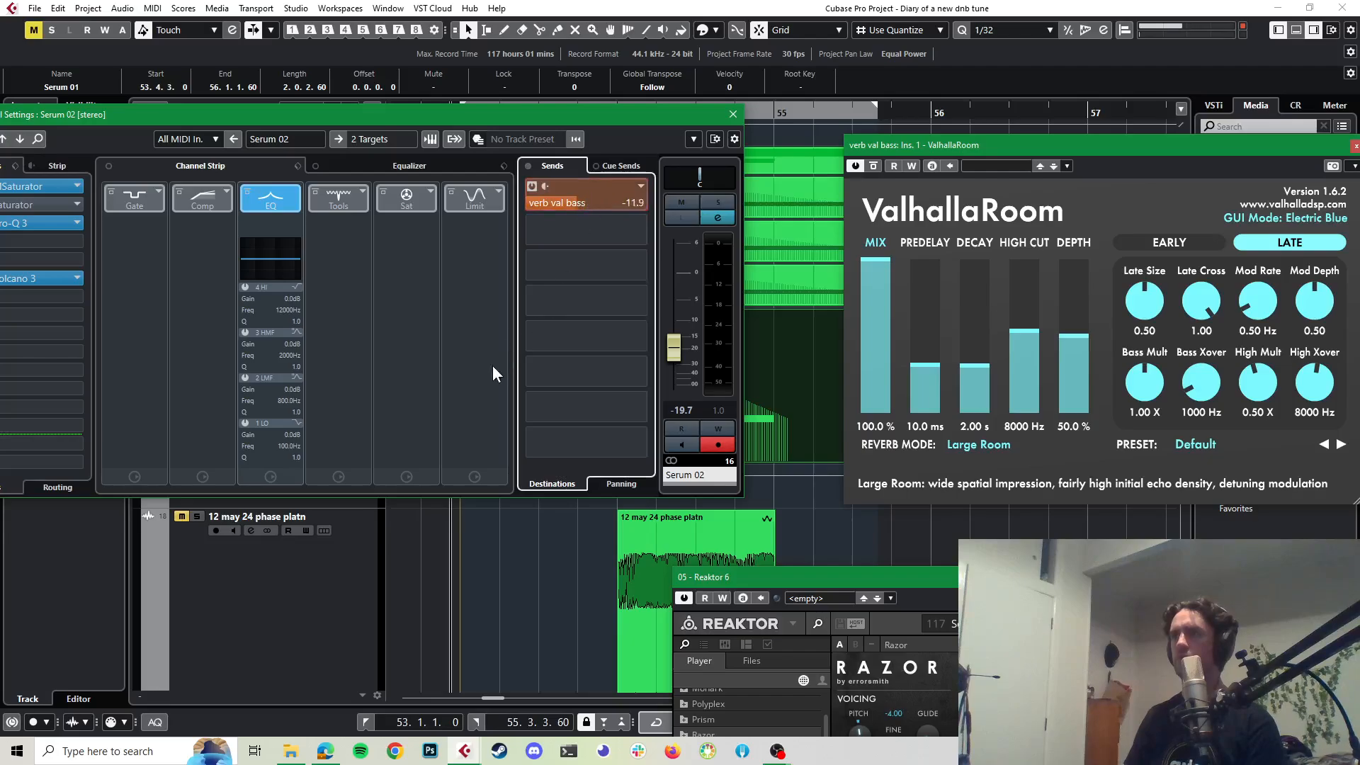
left_click(733, 114)
Step: Solo the Serum 02 track and play its falling part through the new reverb send
left_click(197, 315)
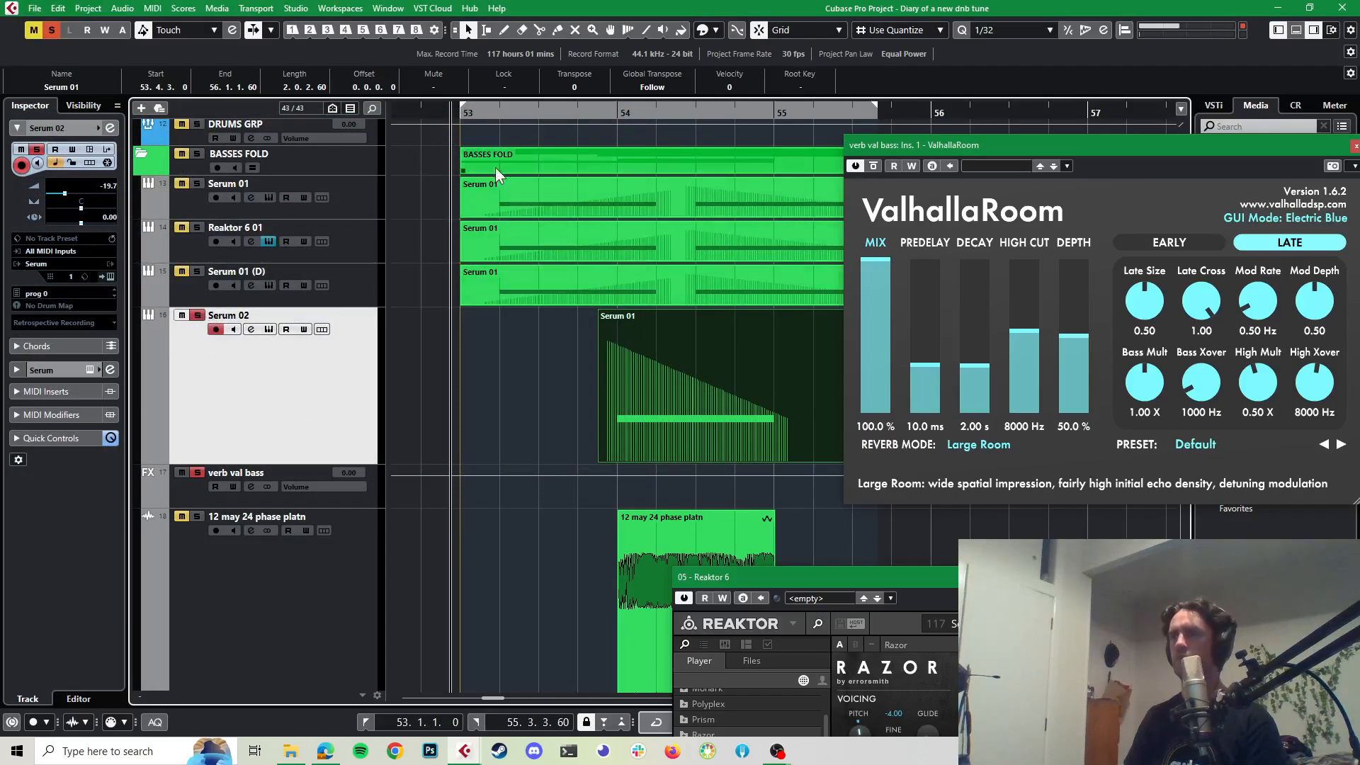
left_click(585, 112)
key("space")
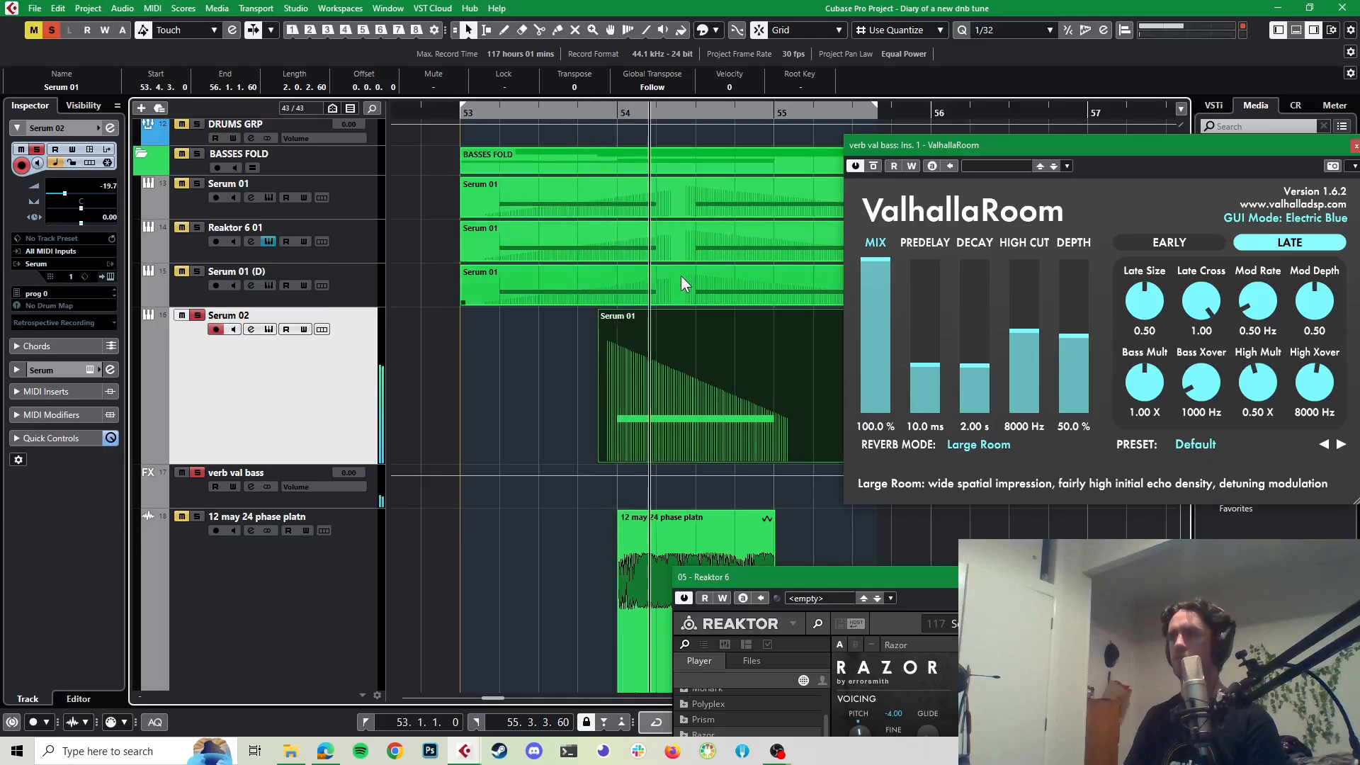
key("space")
Step: Load ValhallaRoom's AbbeyChurchOfFossanova cathedral preset and audition the Serum 02 part through it
left_click_drag(964, 146, 701, 97)
left_click(948, 402)
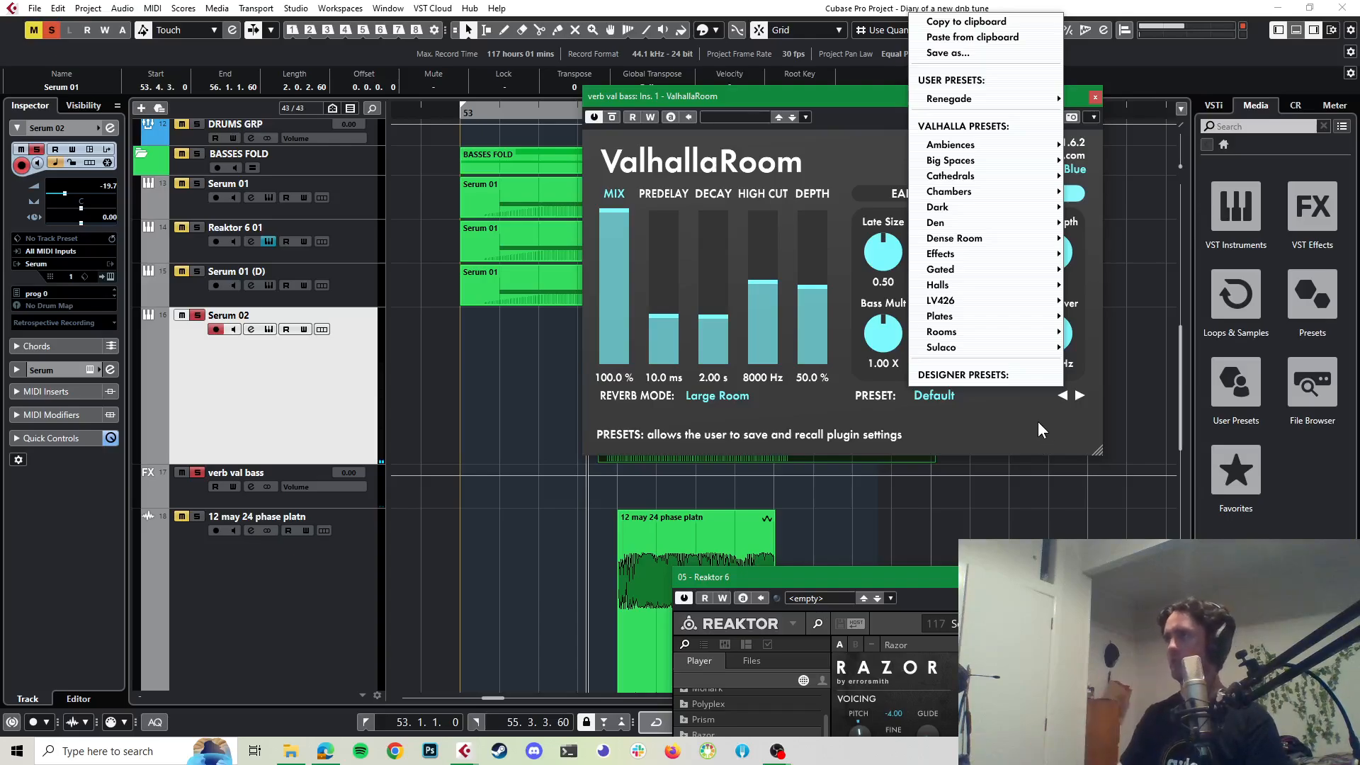
mouse_move(993, 179)
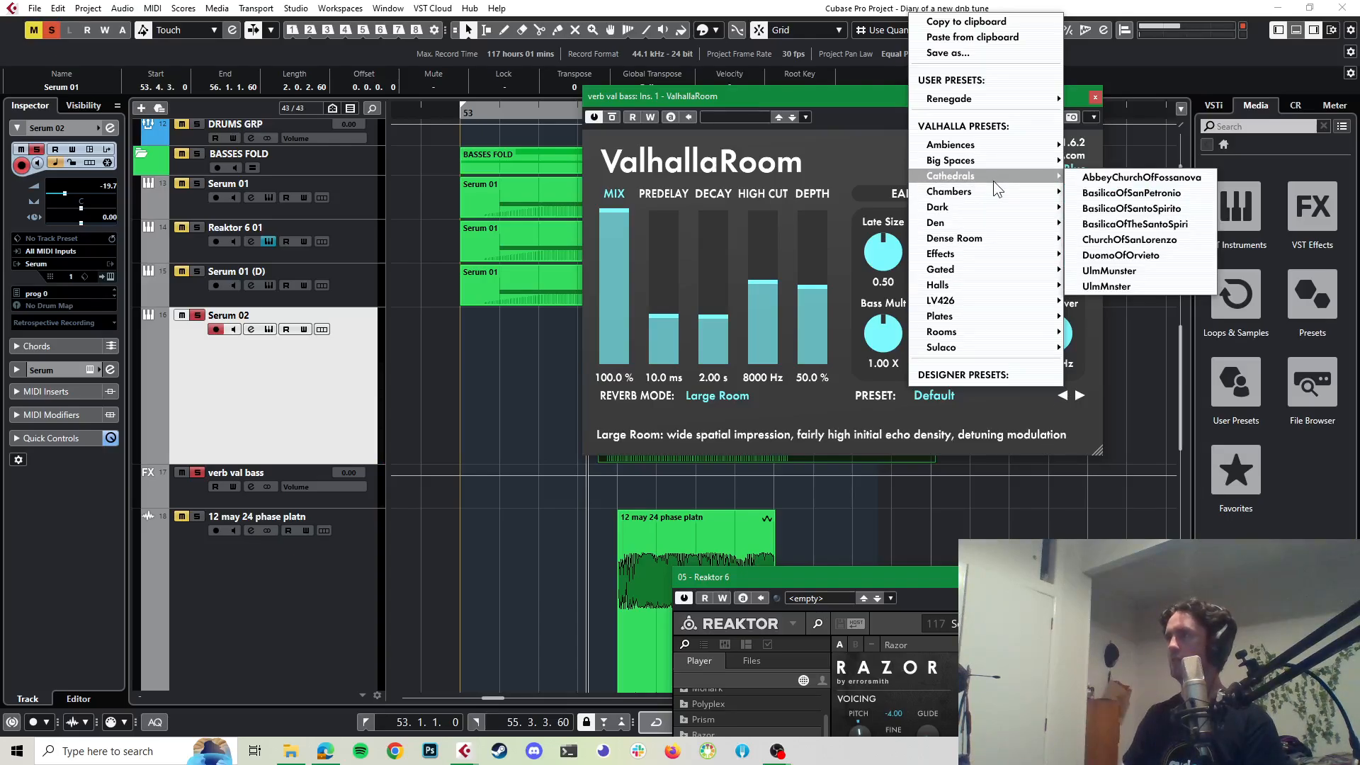
left_click(1133, 177)
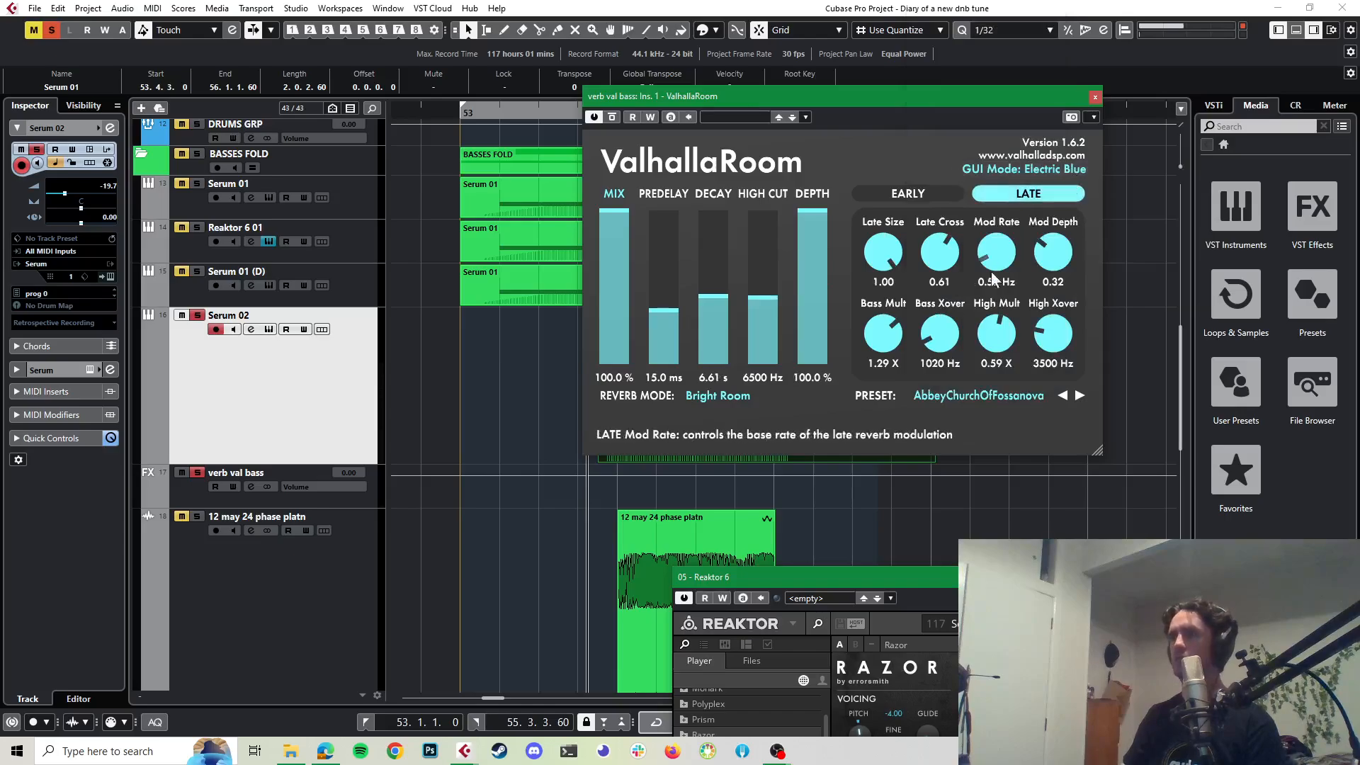
key("space")
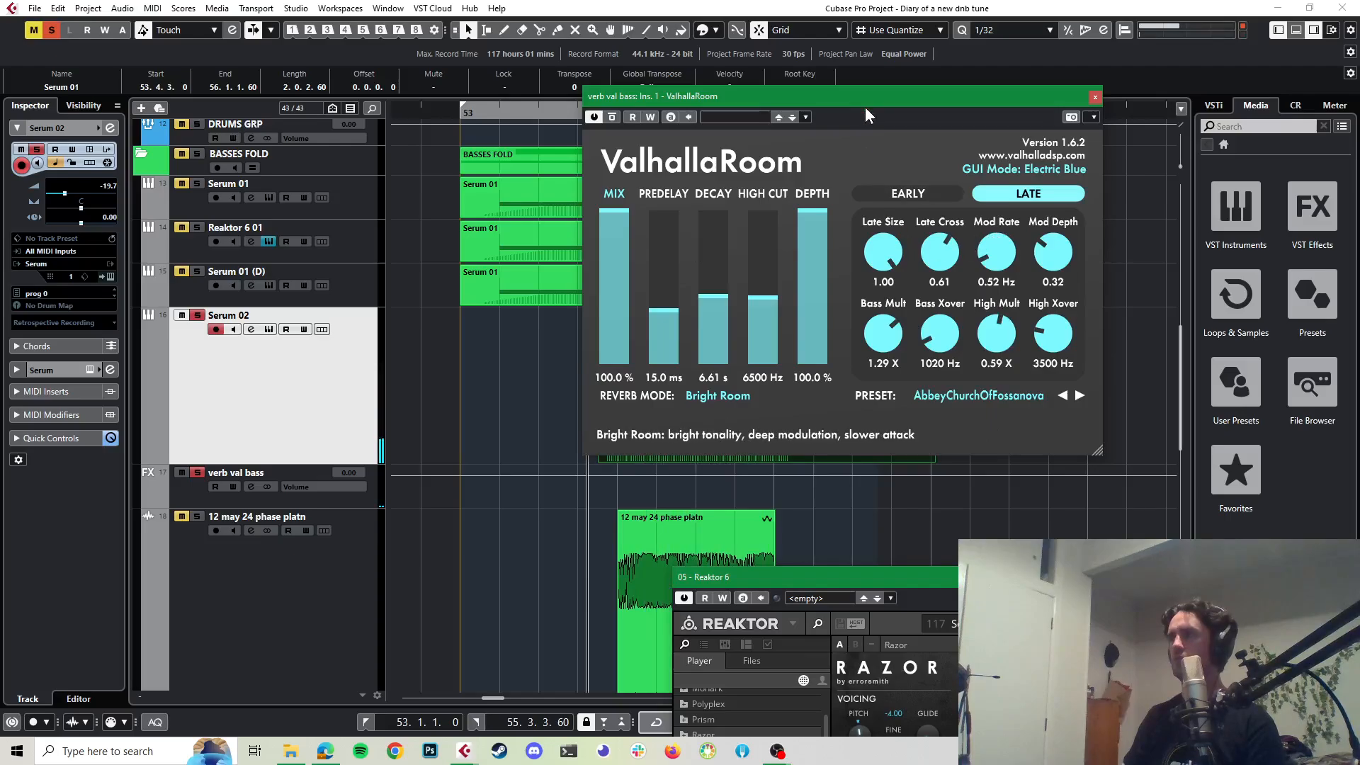
left_click_drag(865, 108, 1076, 127)
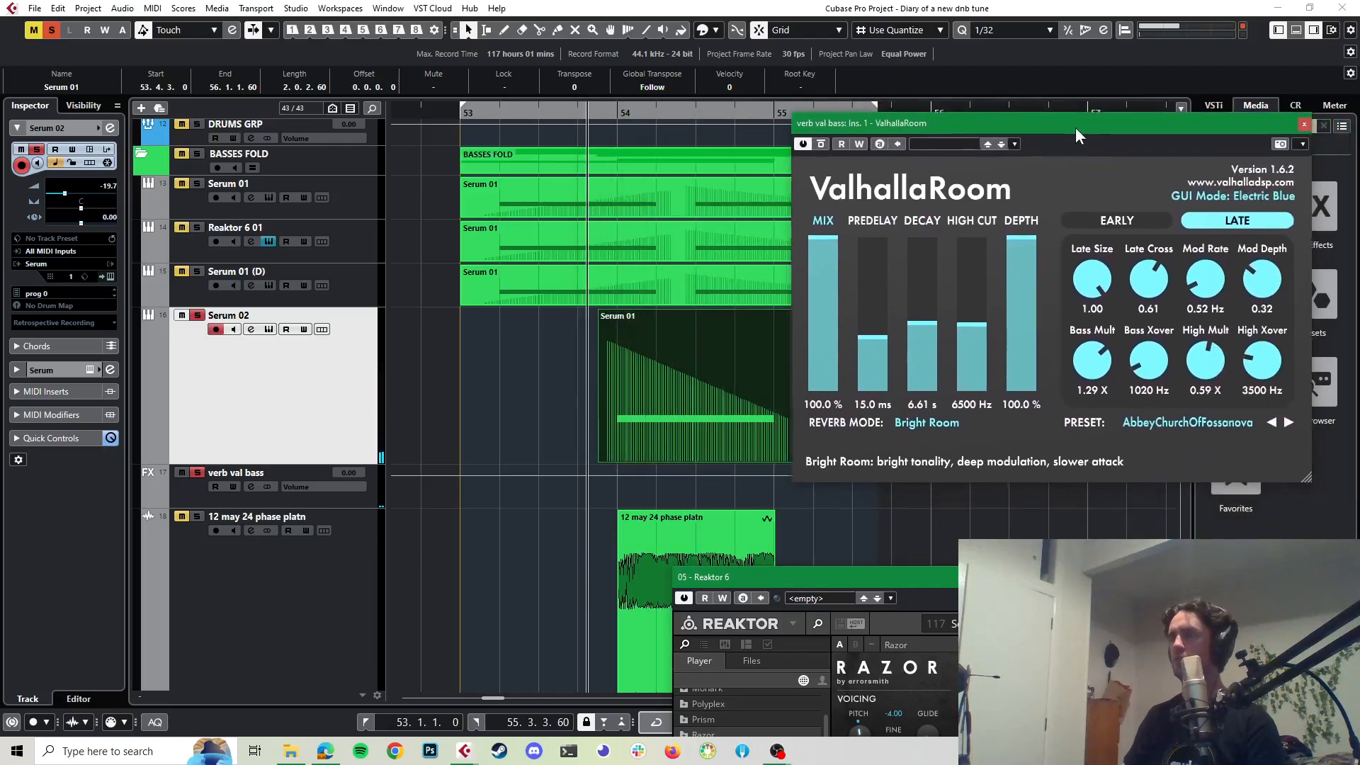
left_click(600, 116)
key("space")
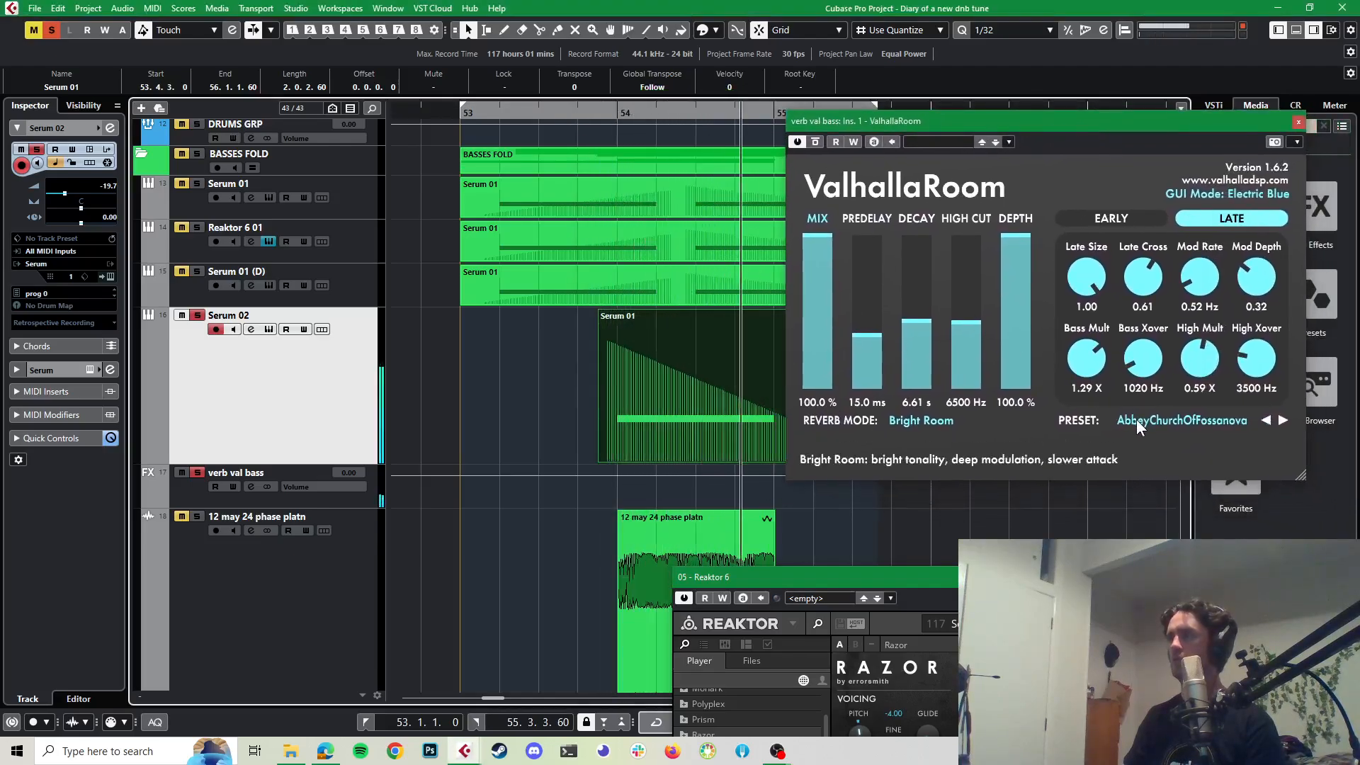
key("space")
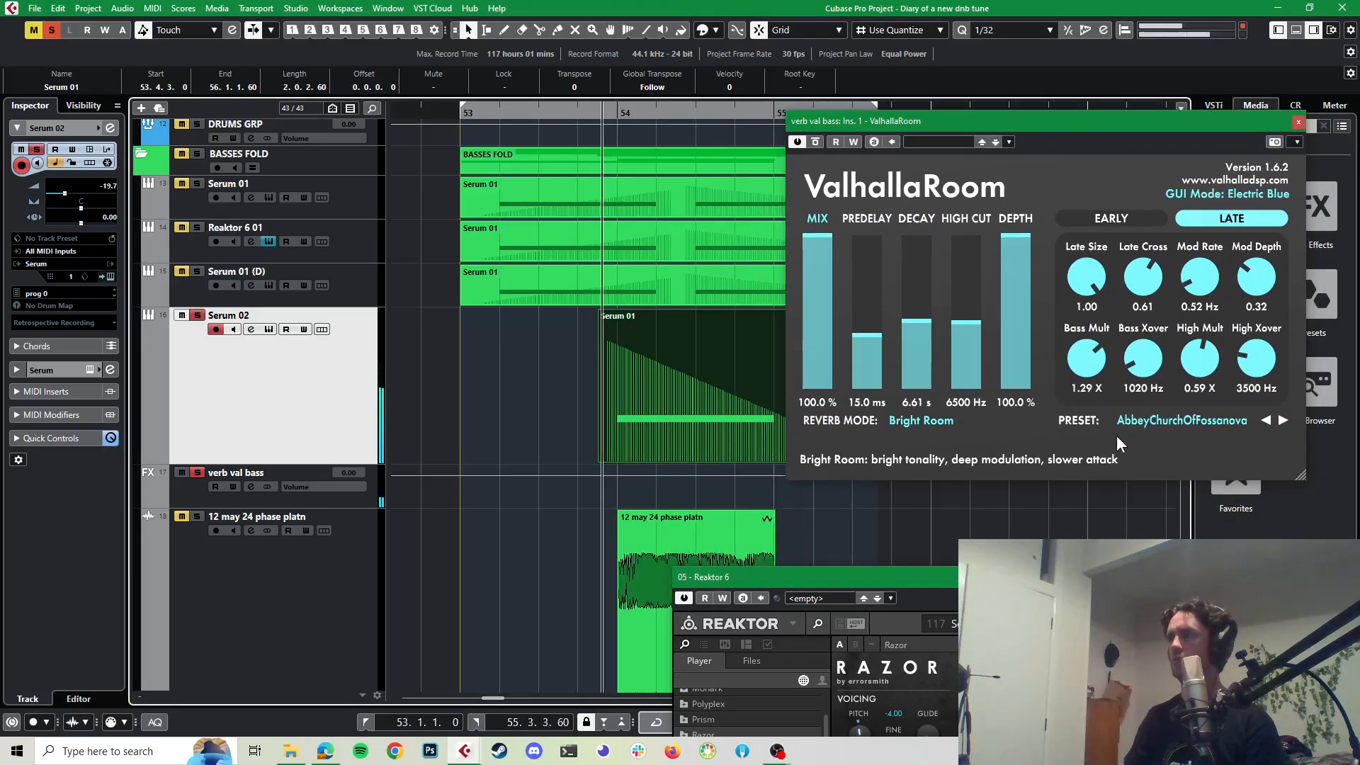
Step: Step ValhallaRoom on to the BasilicaOfSanPetronio and BasilicaOfSantoSpirito presets, auditioning the Serum 02 part with each
left_click(1286, 422)
left_click(1282, 419)
key("space")
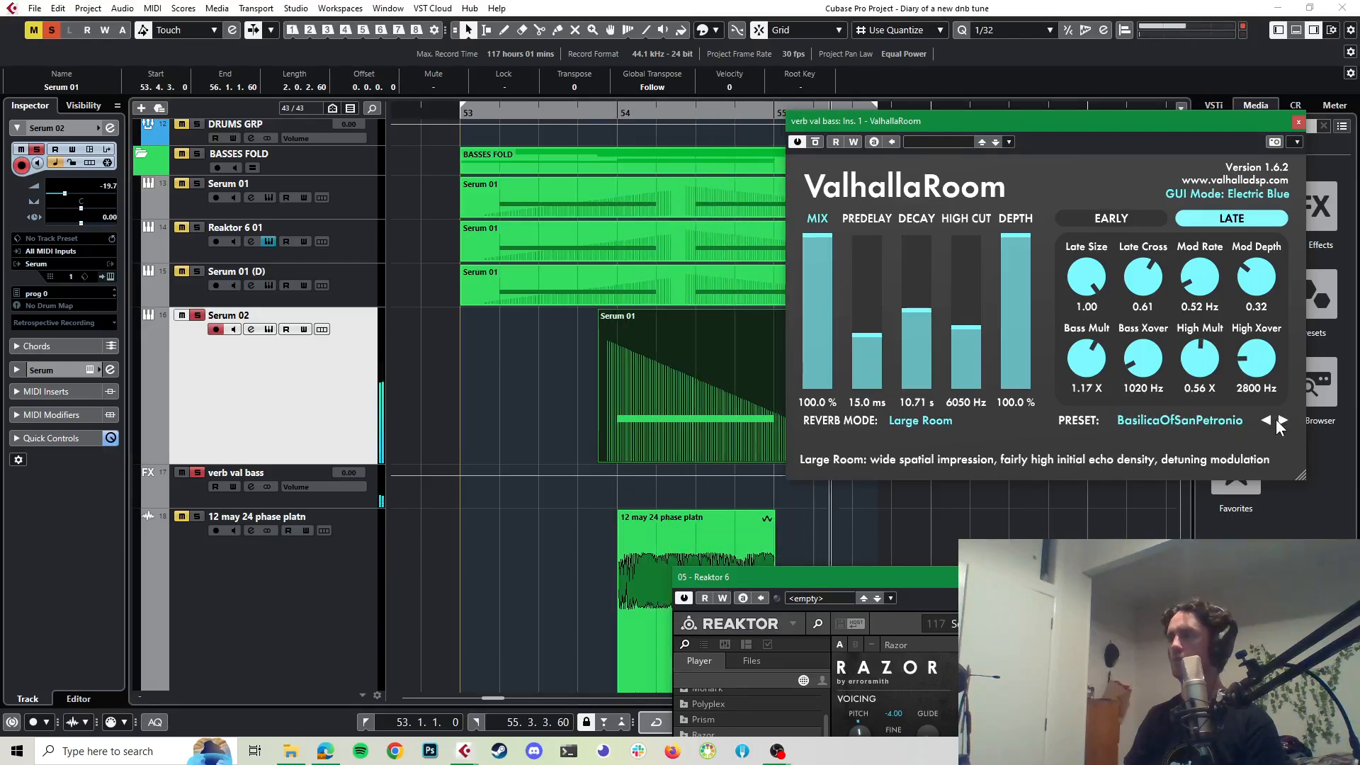
key("space")
left_click(1280, 421)
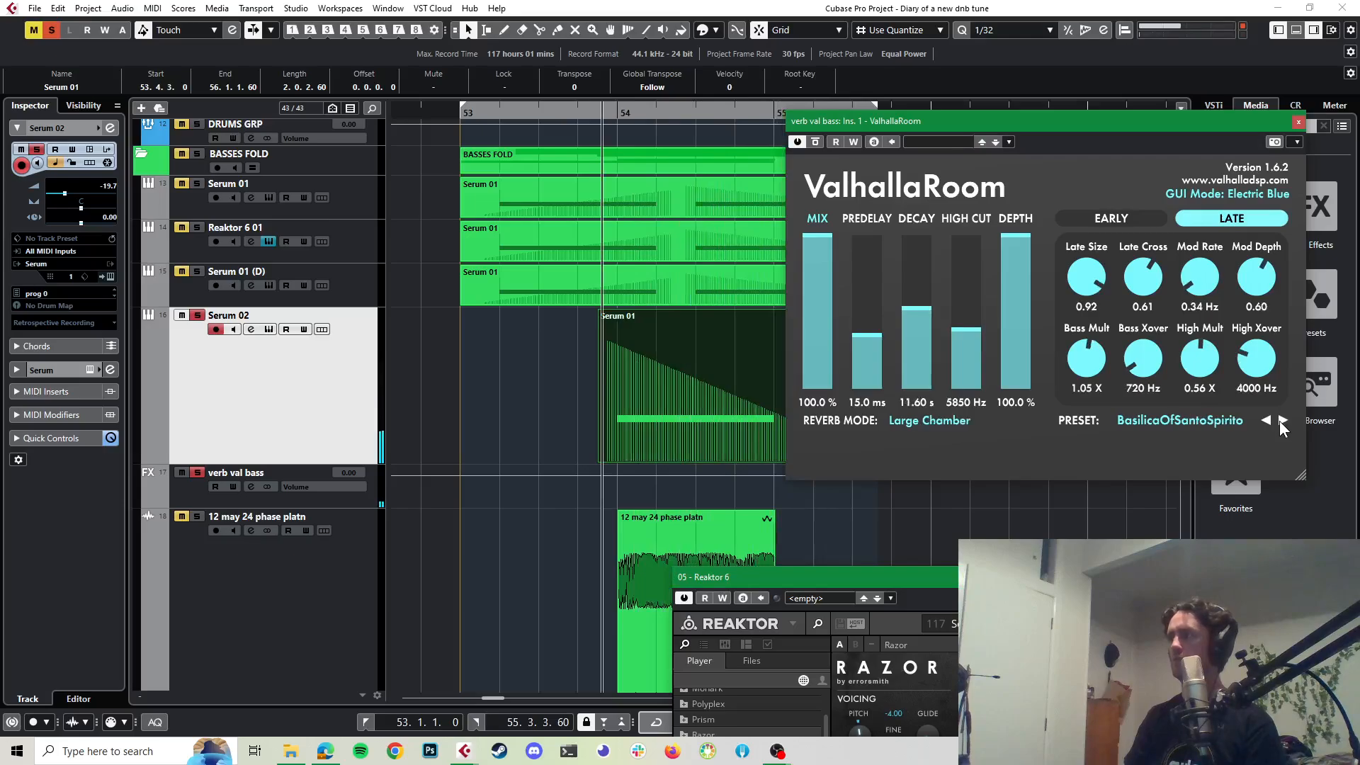
key("space")
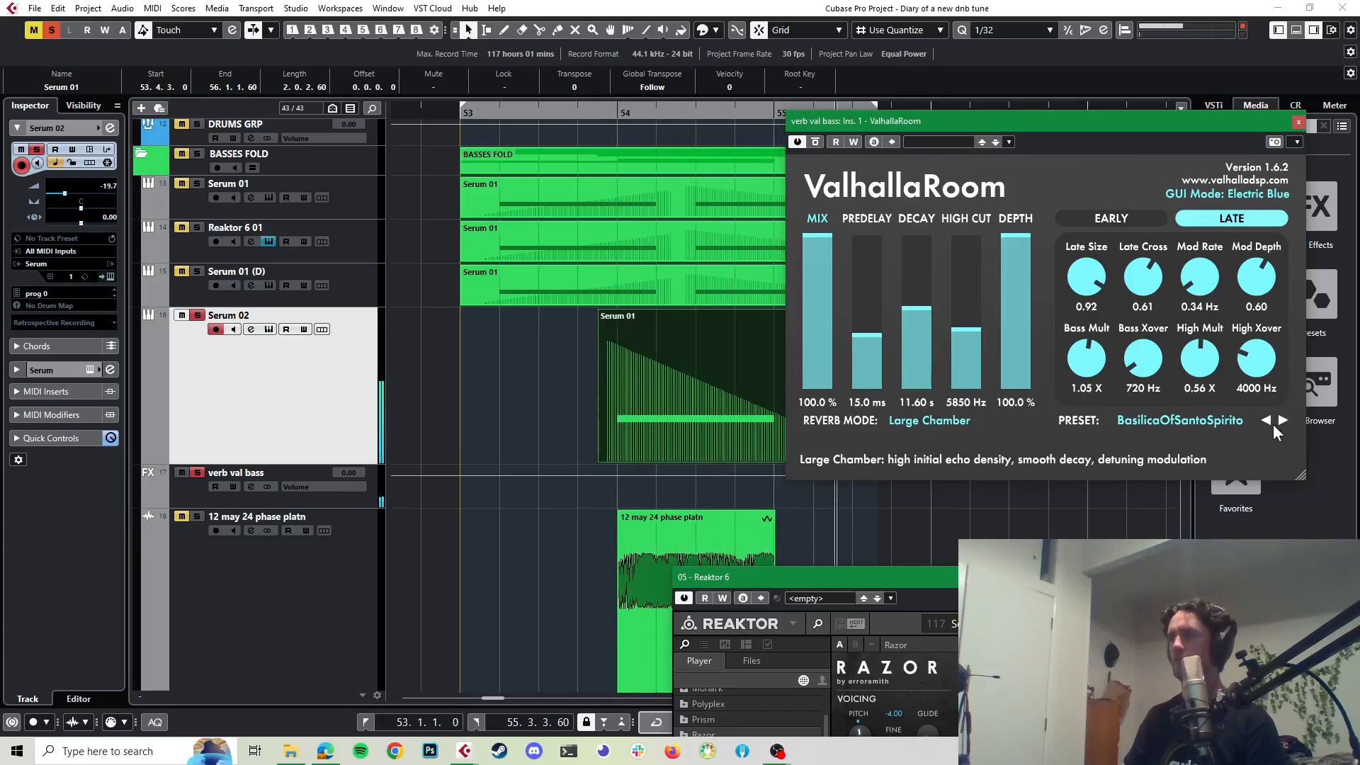
key("space")
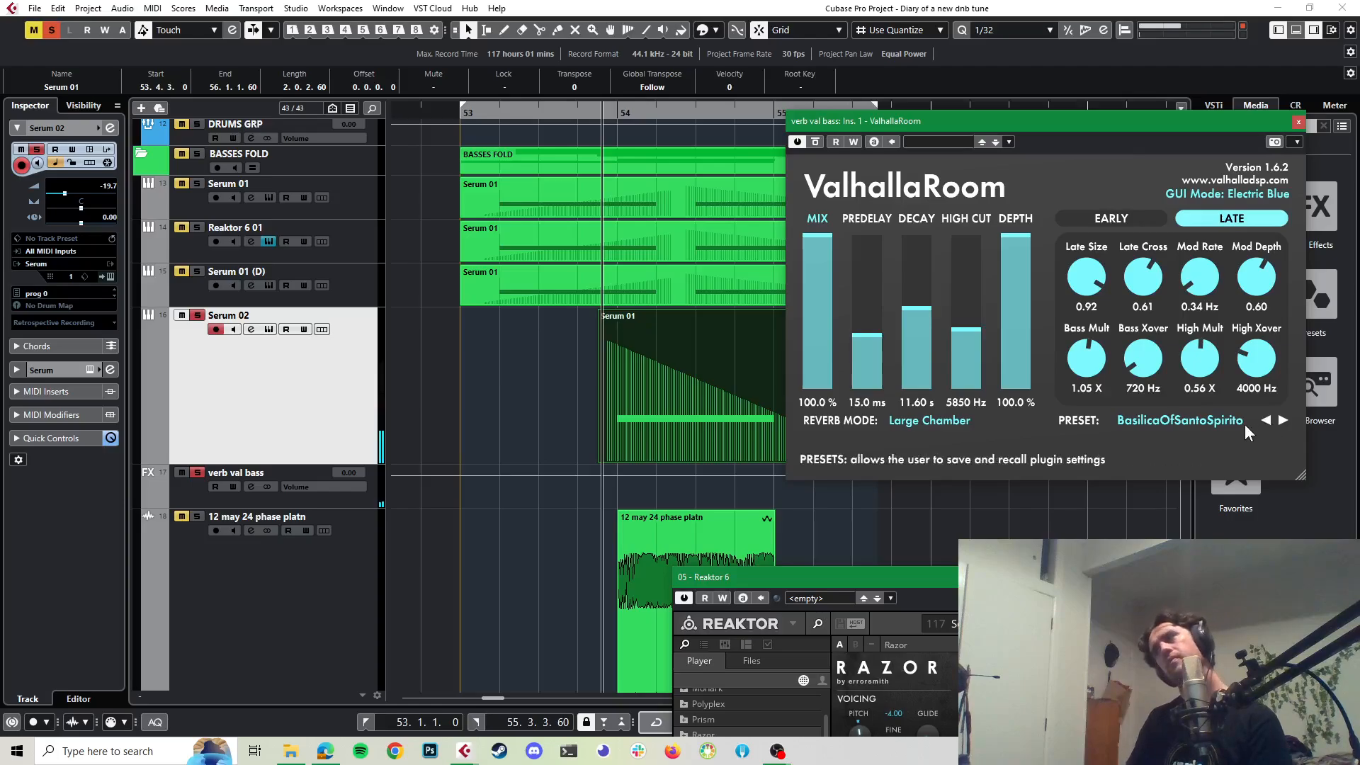
Step: Switch ValhallaRoom to the LV426BigHall preset from the LV426 category
left_click(1218, 424)
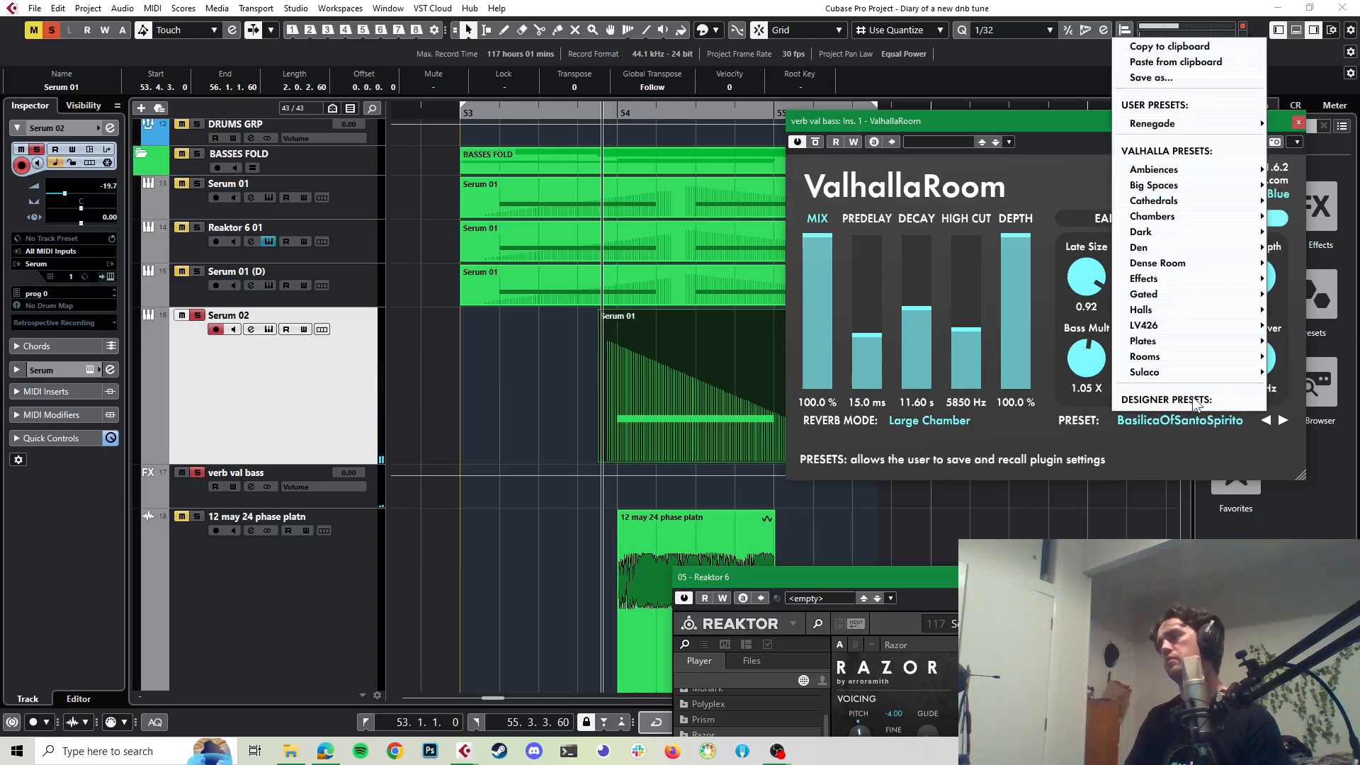
mouse_move(1147, 328)
left_click(1042, 327)
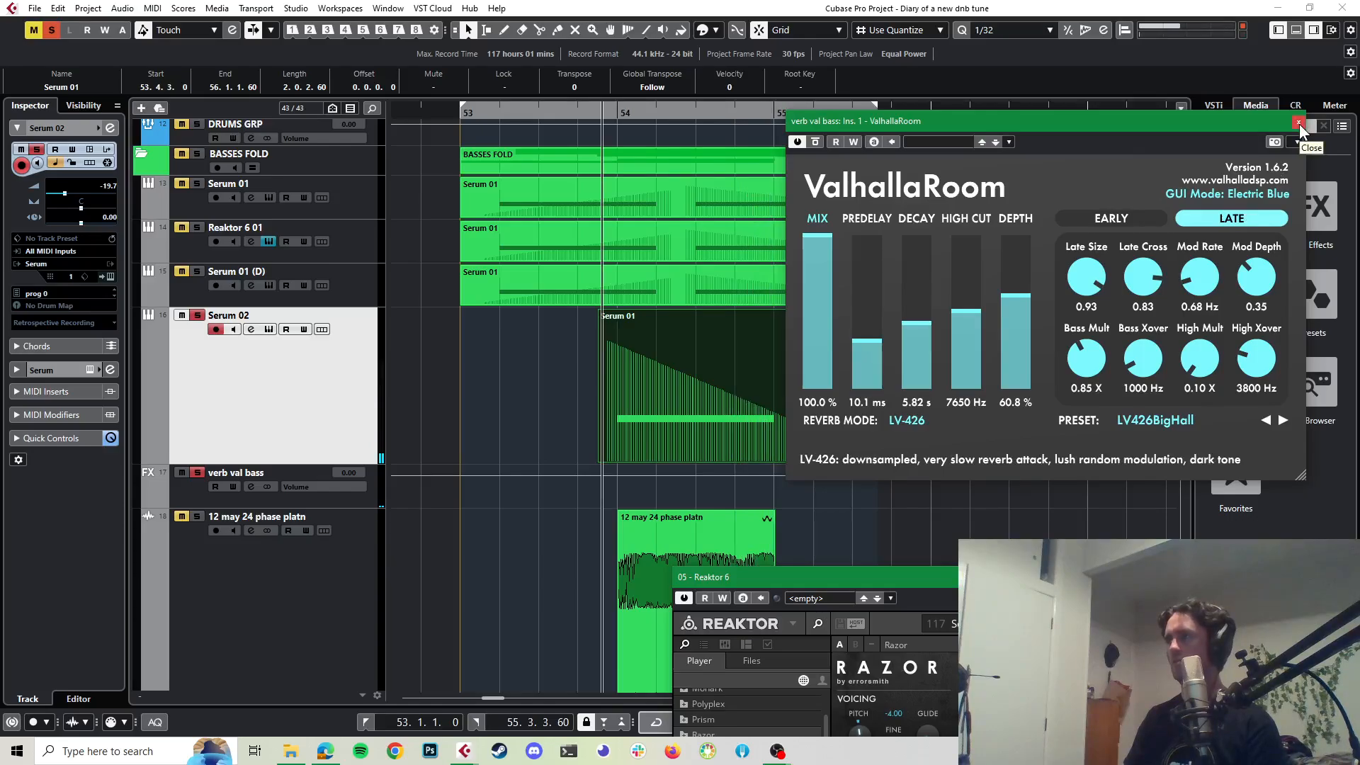
Step: Replace ValhallaRoom on the verb val bass track with ValhallaSupermassive and set its mix to 100%
left_click(110, 128)
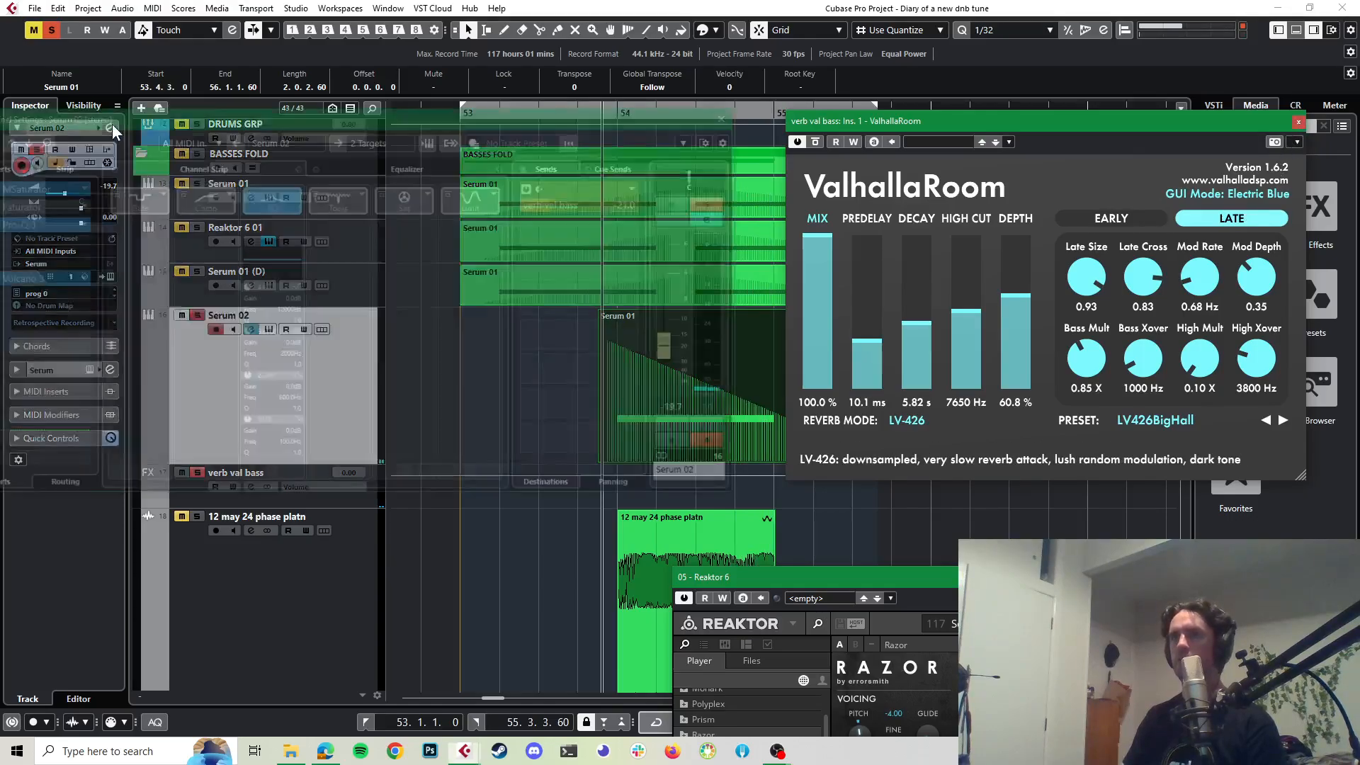
left_click_drag(165, 118, 346, 36)
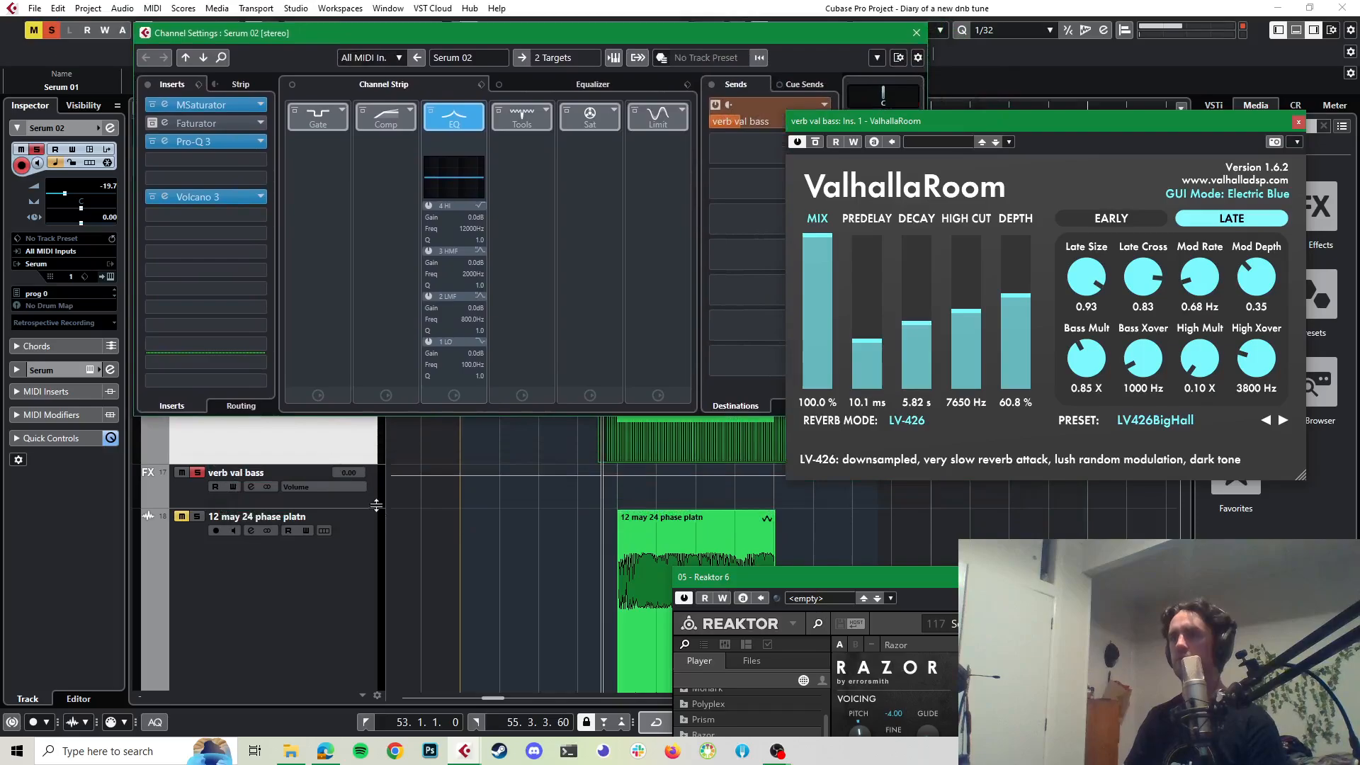
left_click(354, 476)
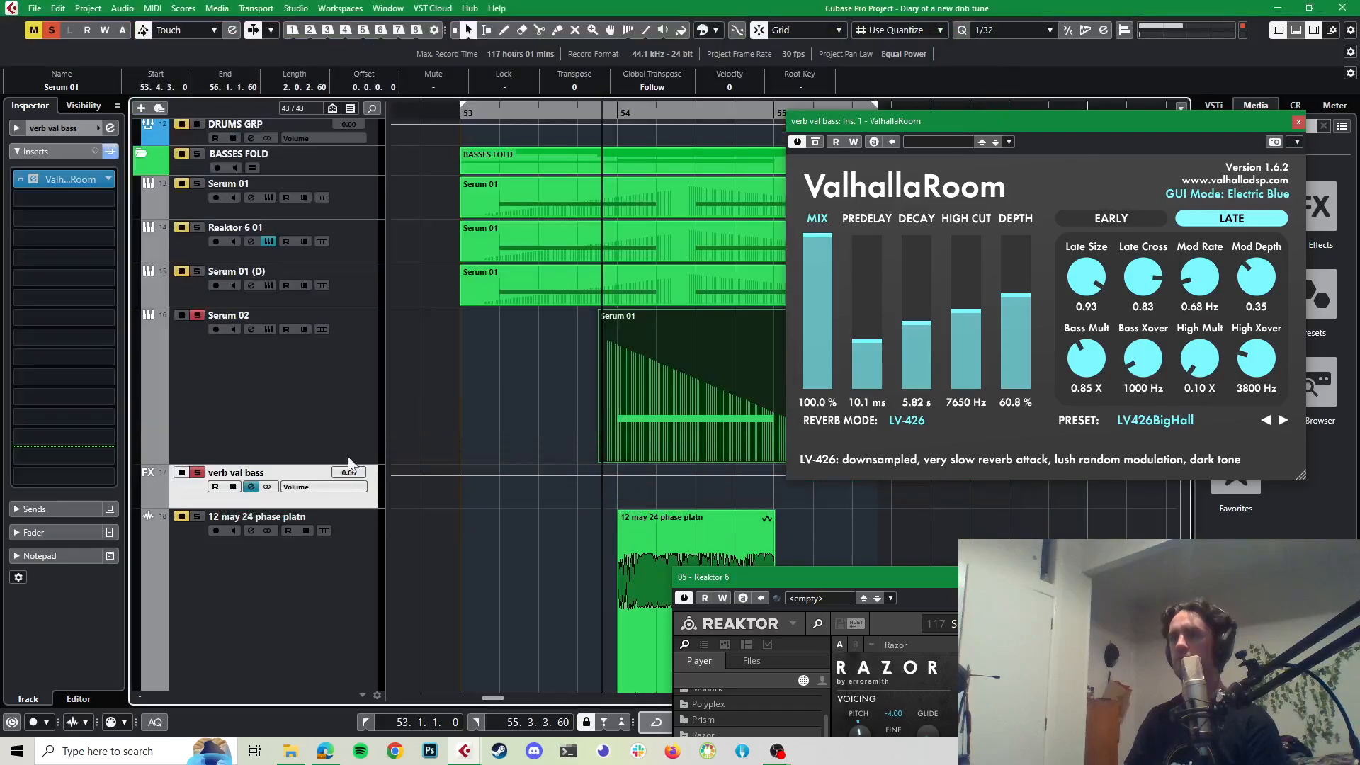
left_click(109, 177)
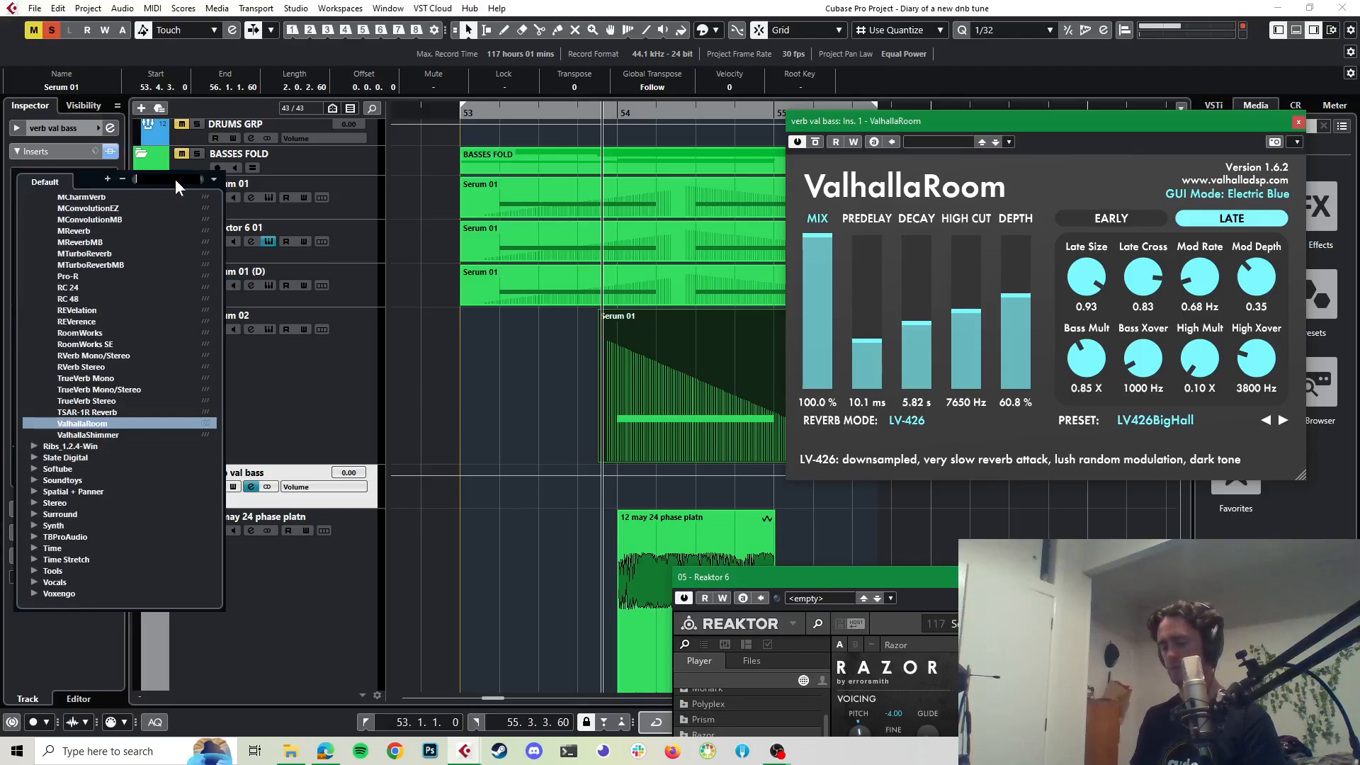
type("valhal")
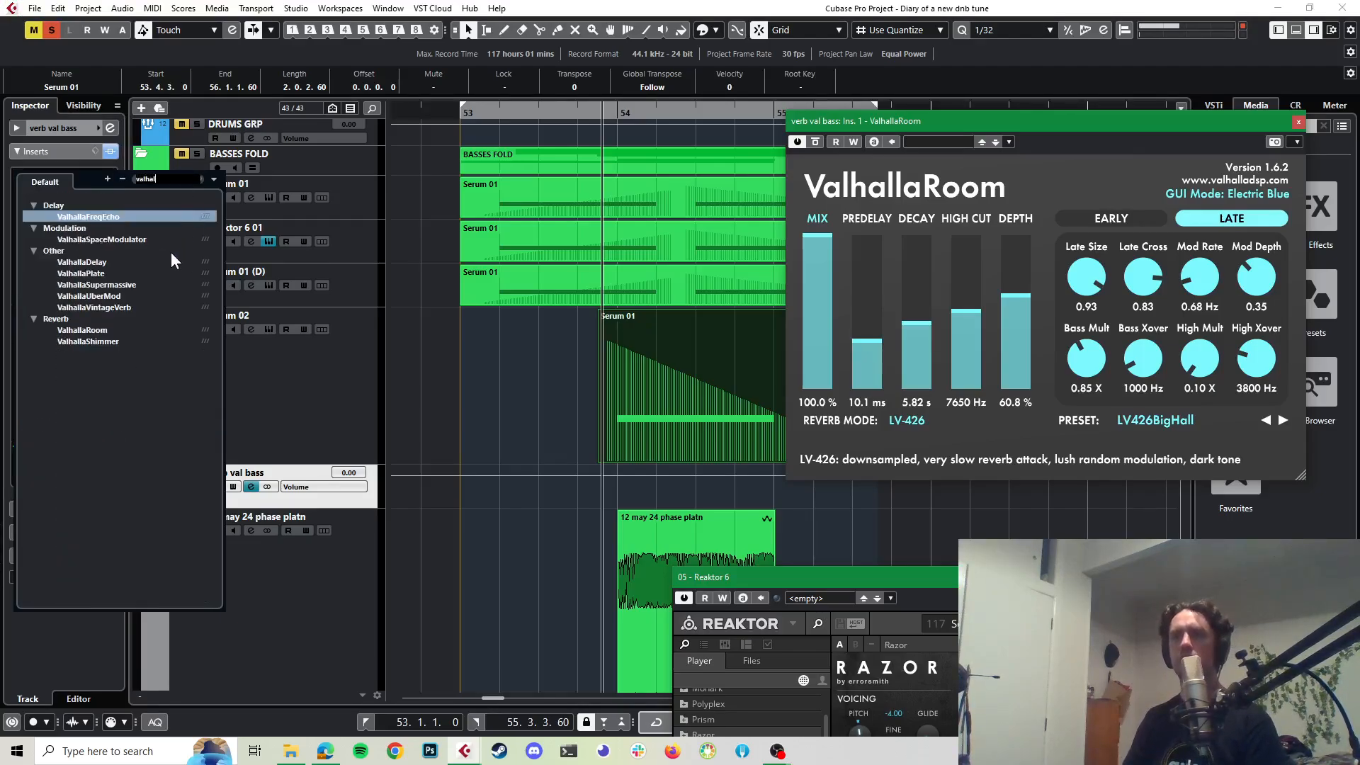
left_click(118, 285)
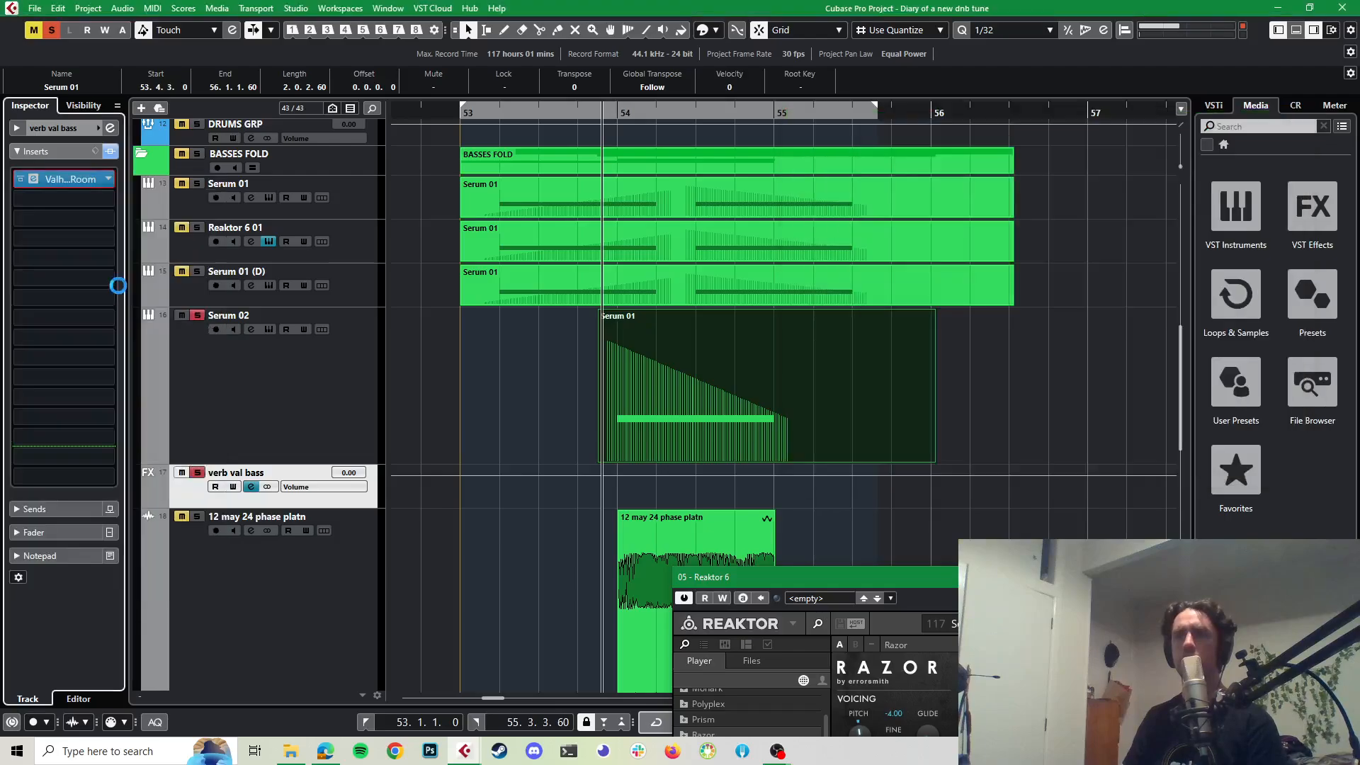
left_click_drag(614, 115, 997, 197)
left_click_drag(755, 343, 757, 305)
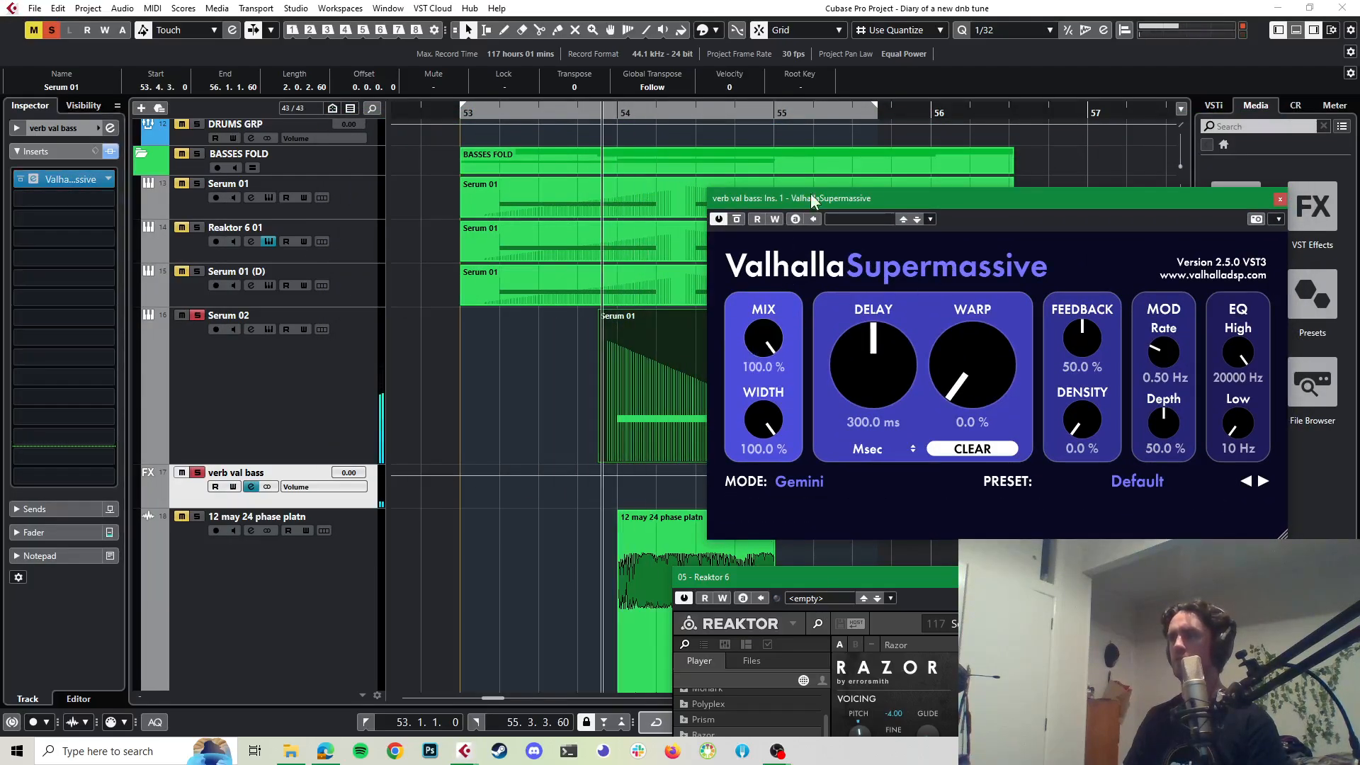
Step: Load Supermassive's 80s Mod Room preset with the mix at 100%, and step on to Best Ballad Vocal, auditioning Serum 02 with each
left_click(1133, 482)
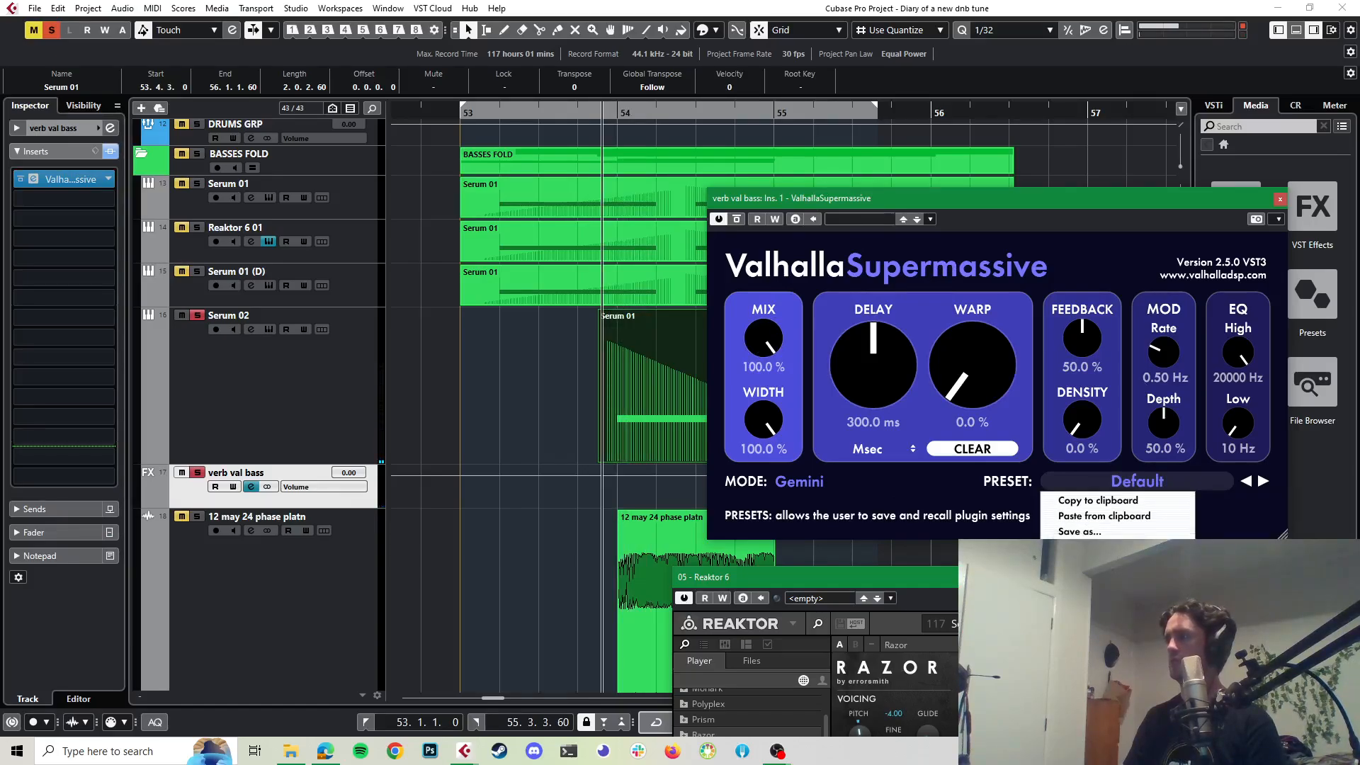
mouse_move(1236, 624)
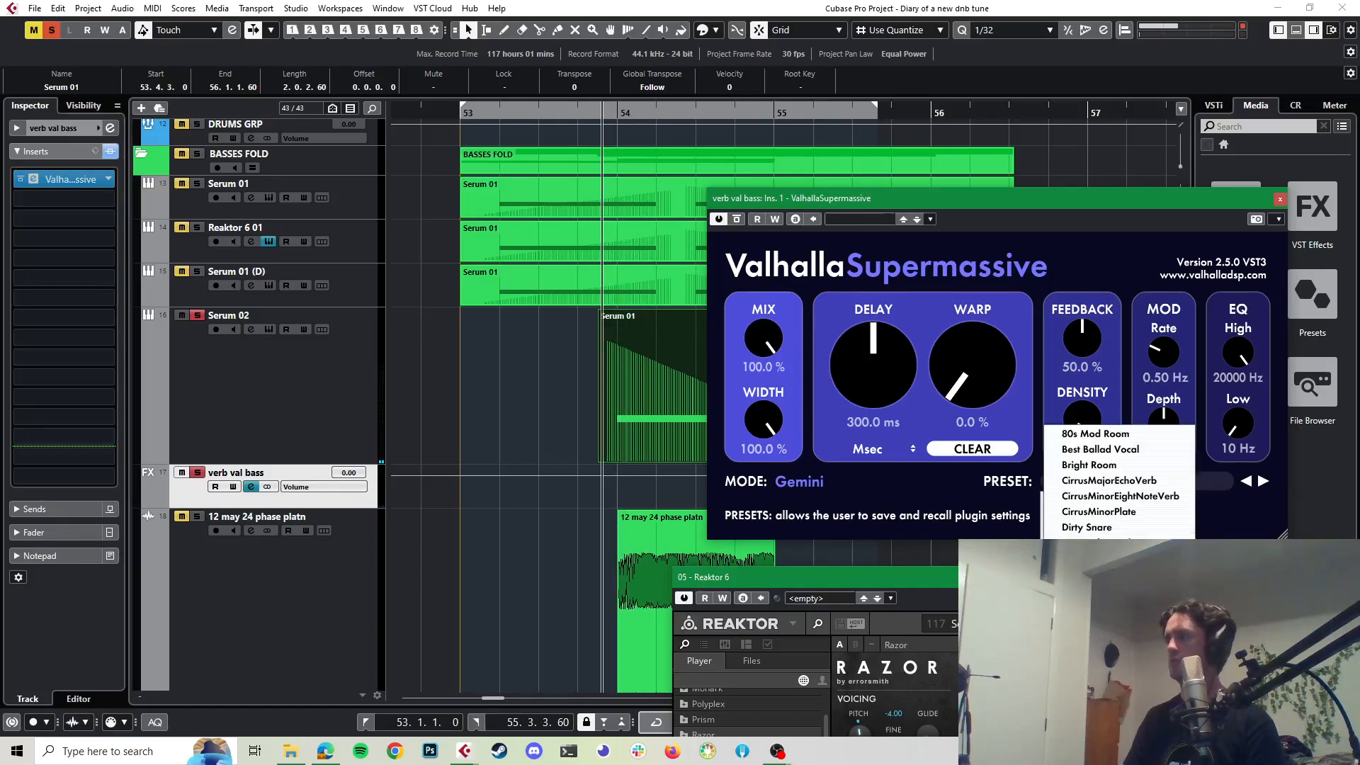
left_click(1118, 433)
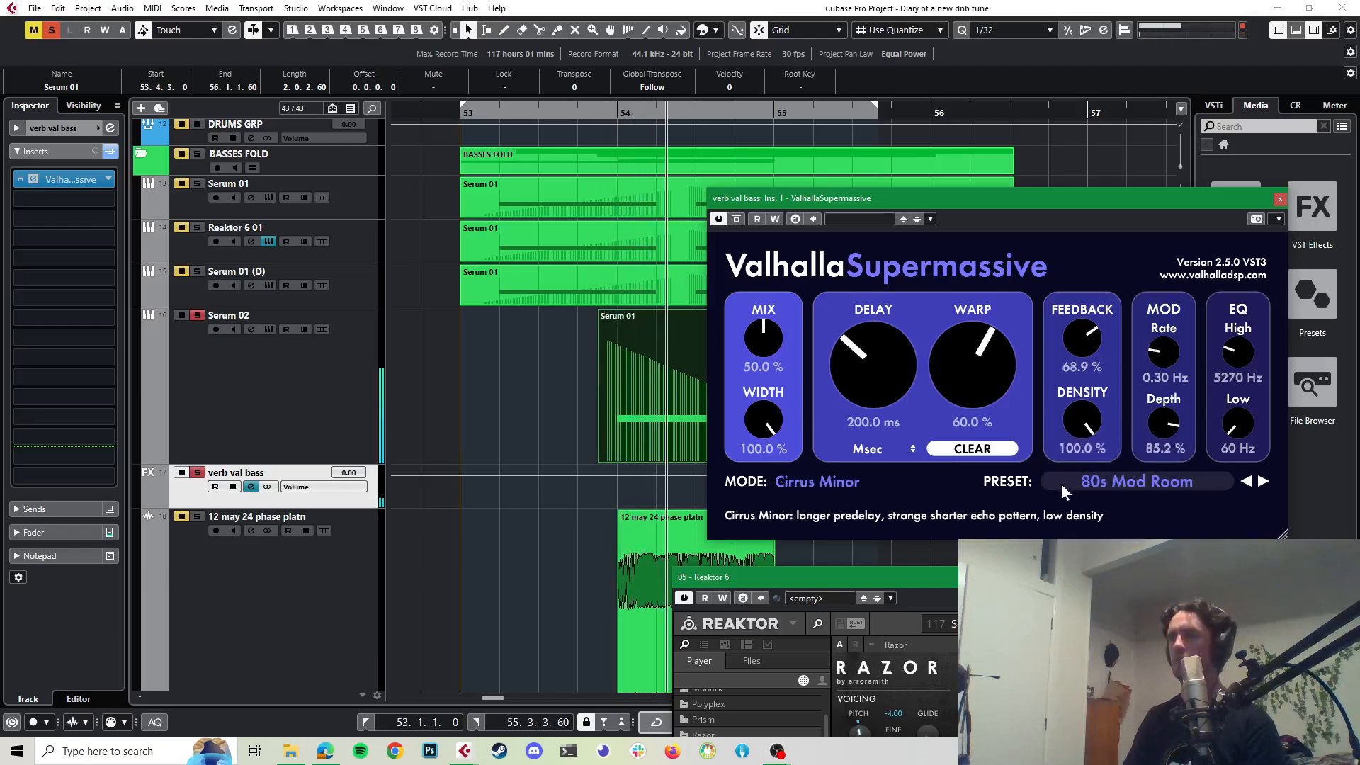
left_click_drag(777, 348, 776, 305)
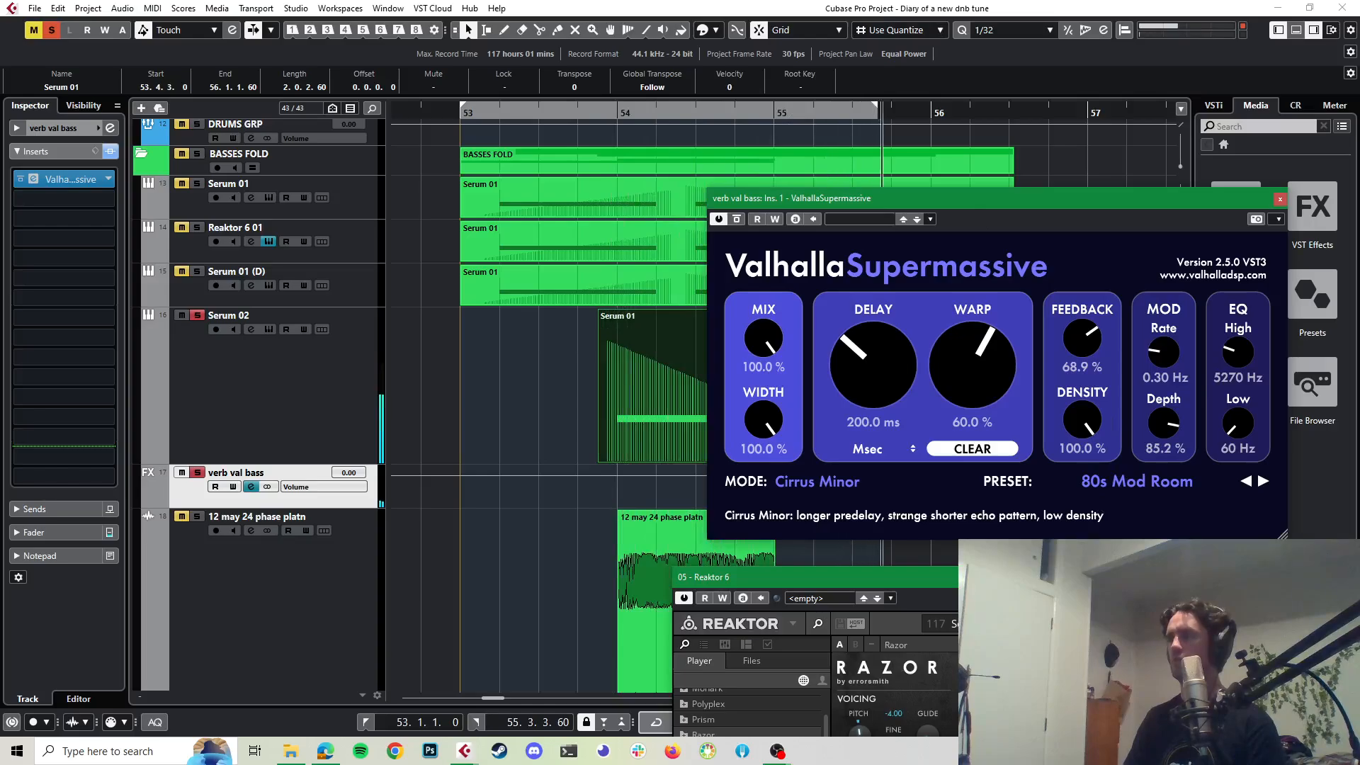
left_click(1263, 481)
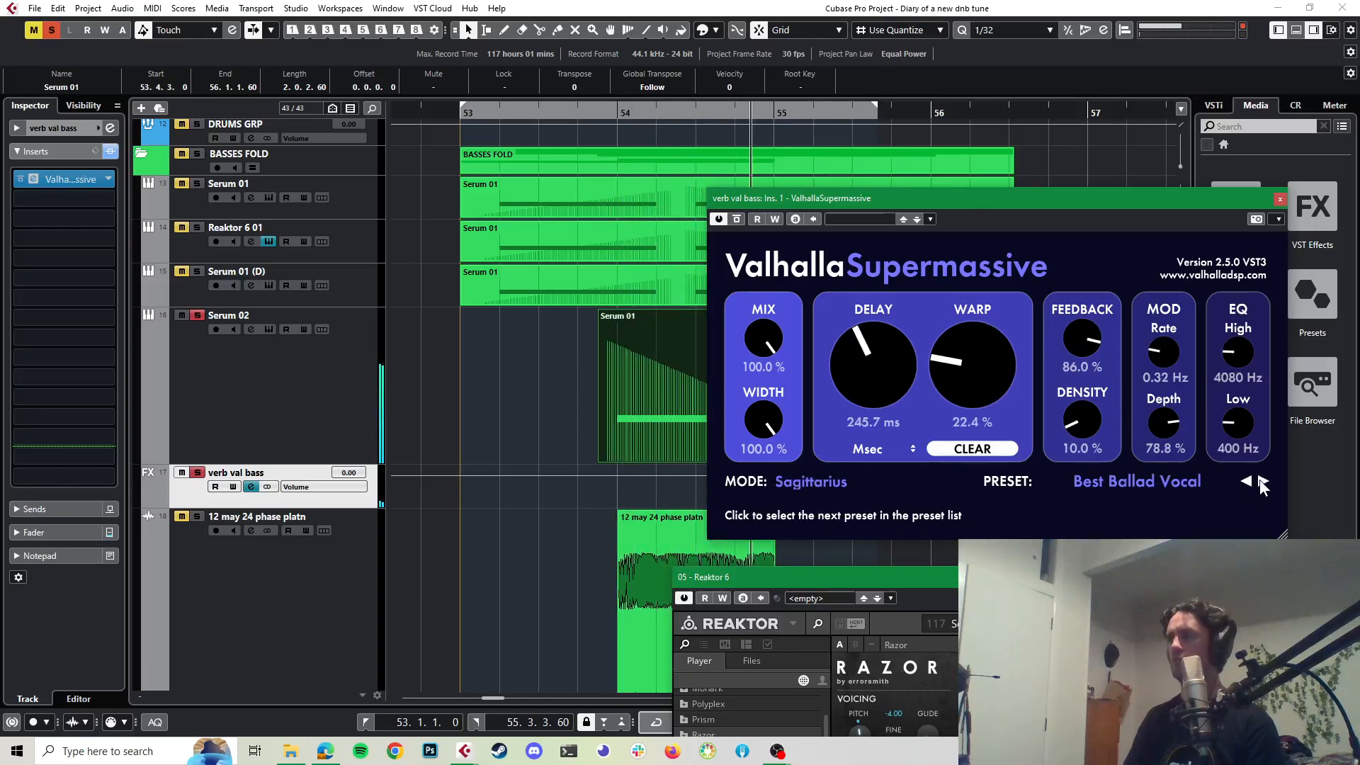
key("space")
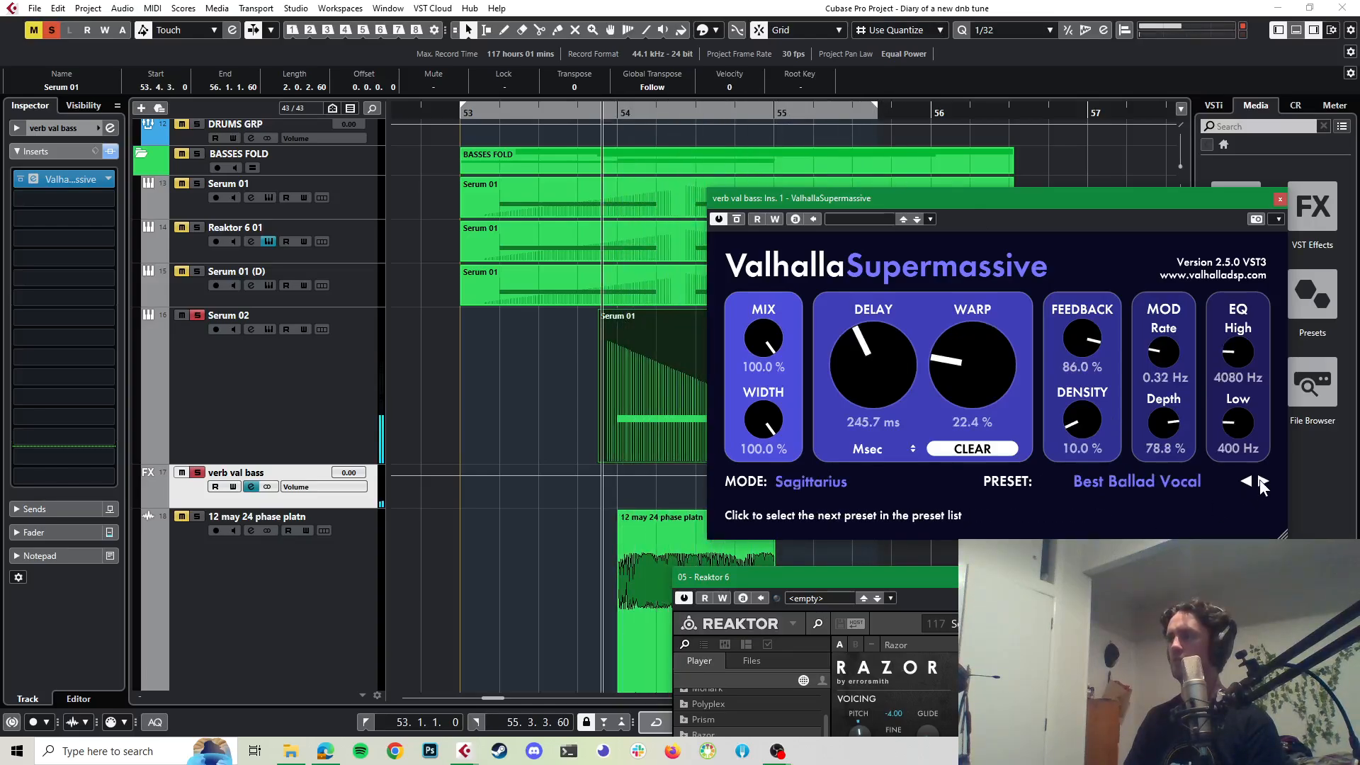
Step: Step Supermassive on to the Bright Room preset, set its mix to 100% and audition the Serum 02 part
left_click(1263, 482)
key("space")
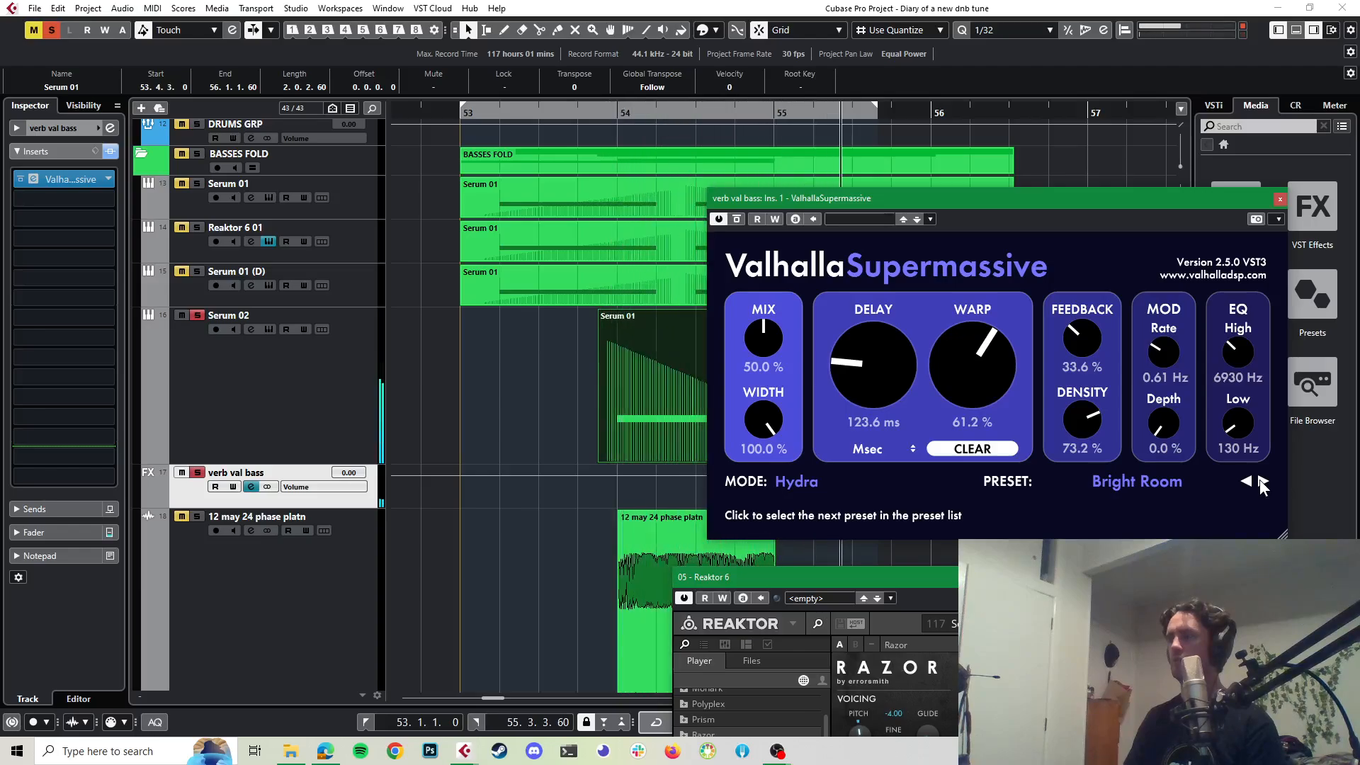
key("space")
key("space")
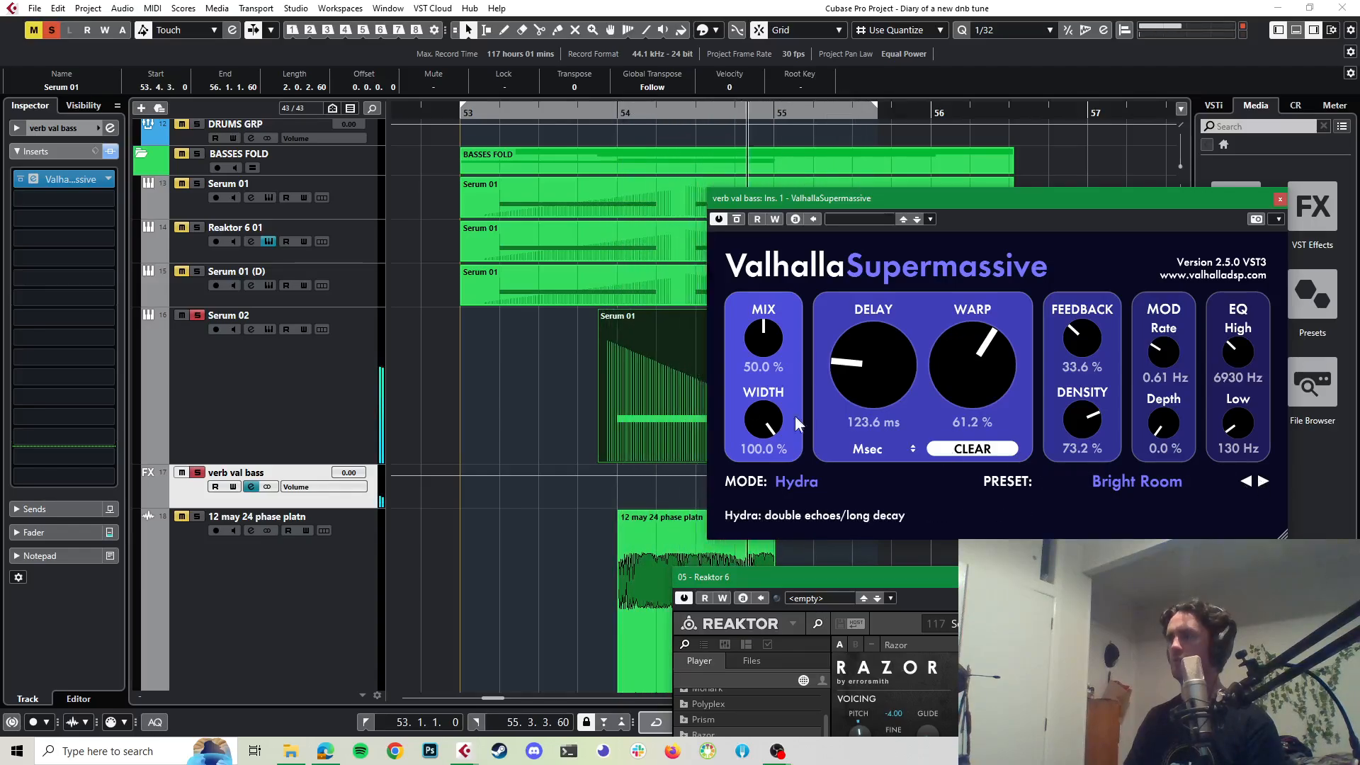
key("space")
left_click_drag(760, 343, 905, 61)
key("space")
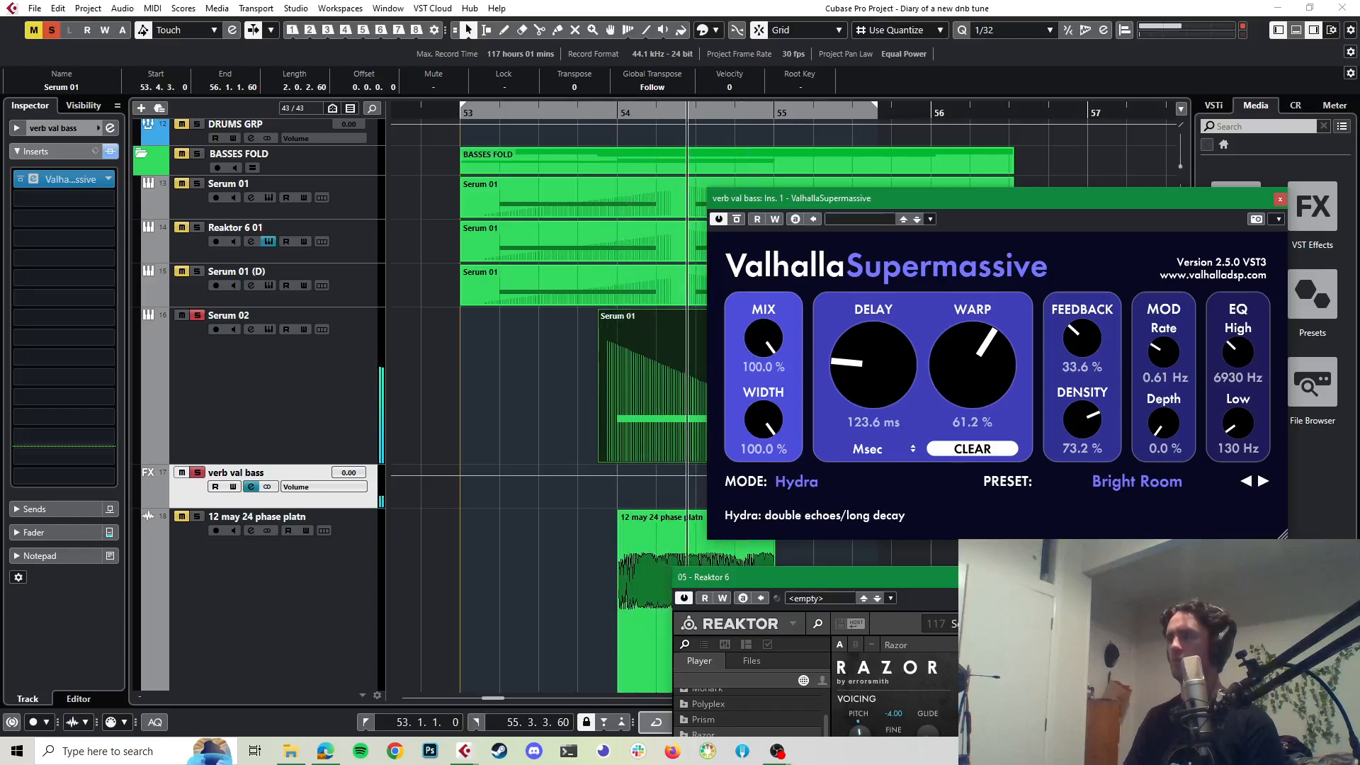
key("space")
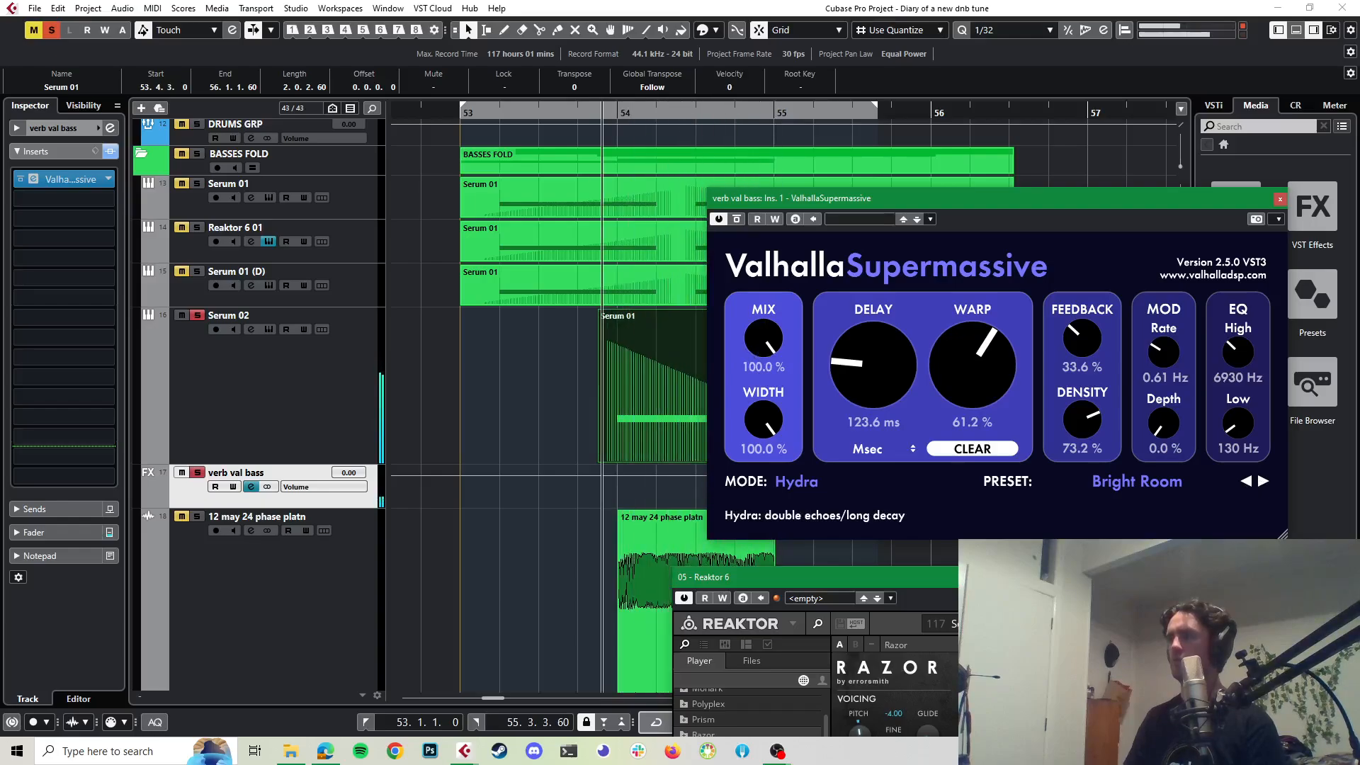
Step: Close the reverb and play Serum 02 from just before bar 54, first soloed and again unsoloed with the drums
left_click(1280, 199)
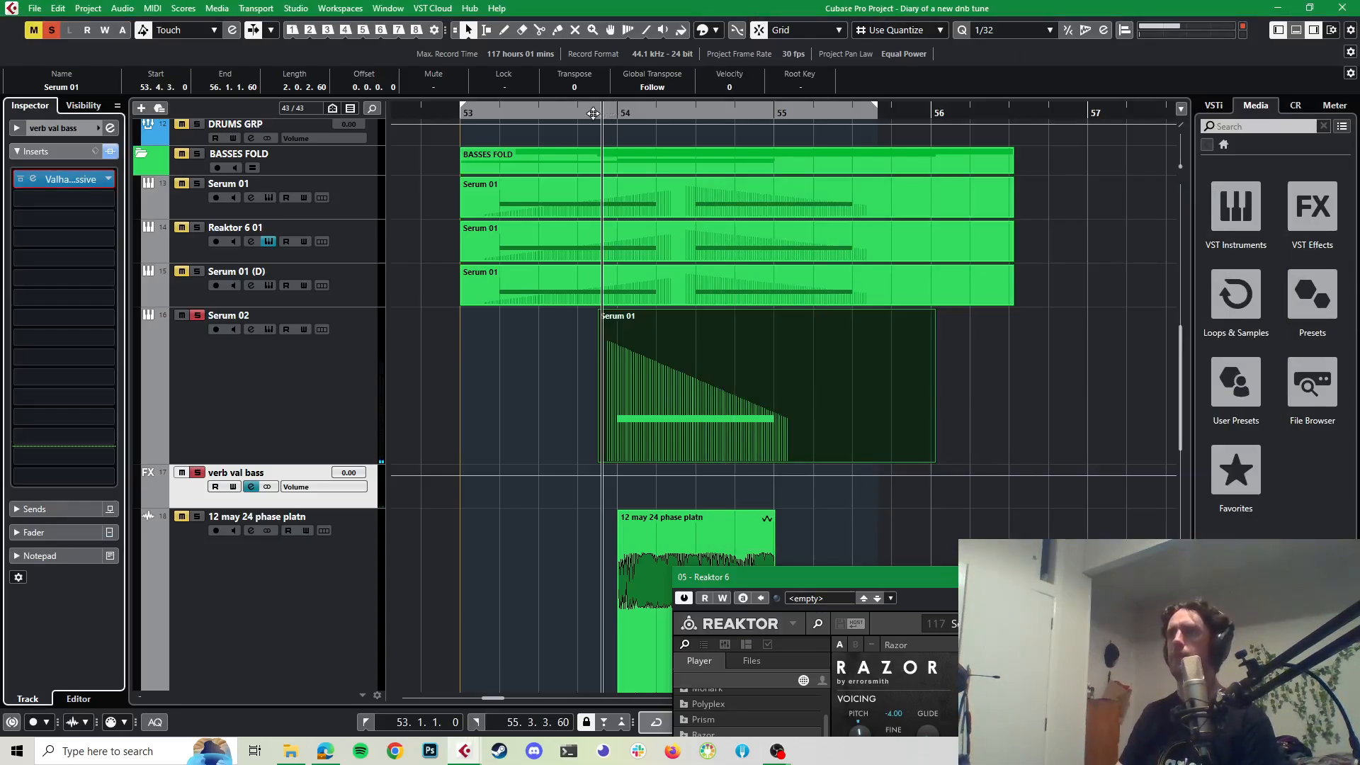
left_click(585, 113)
key("space")
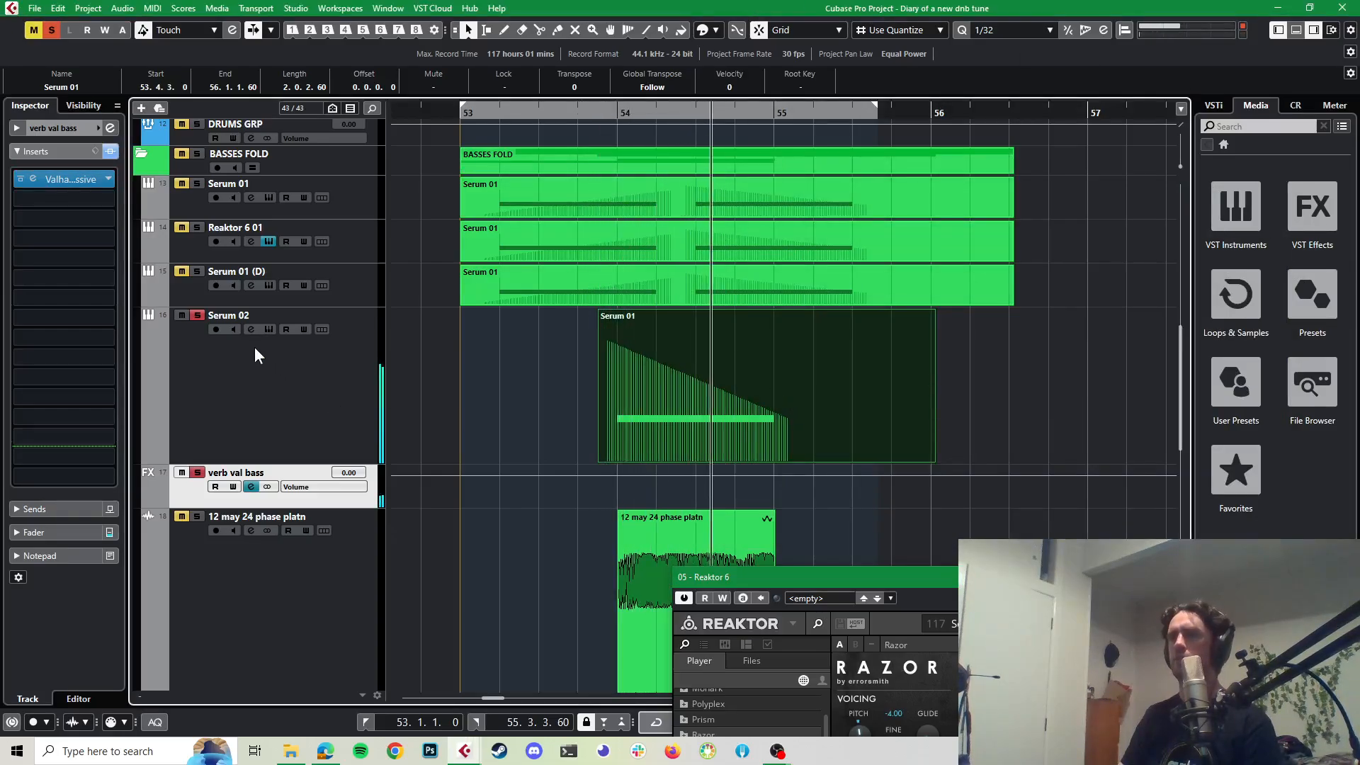
key("space")
left_click(198, 316)
key("space")
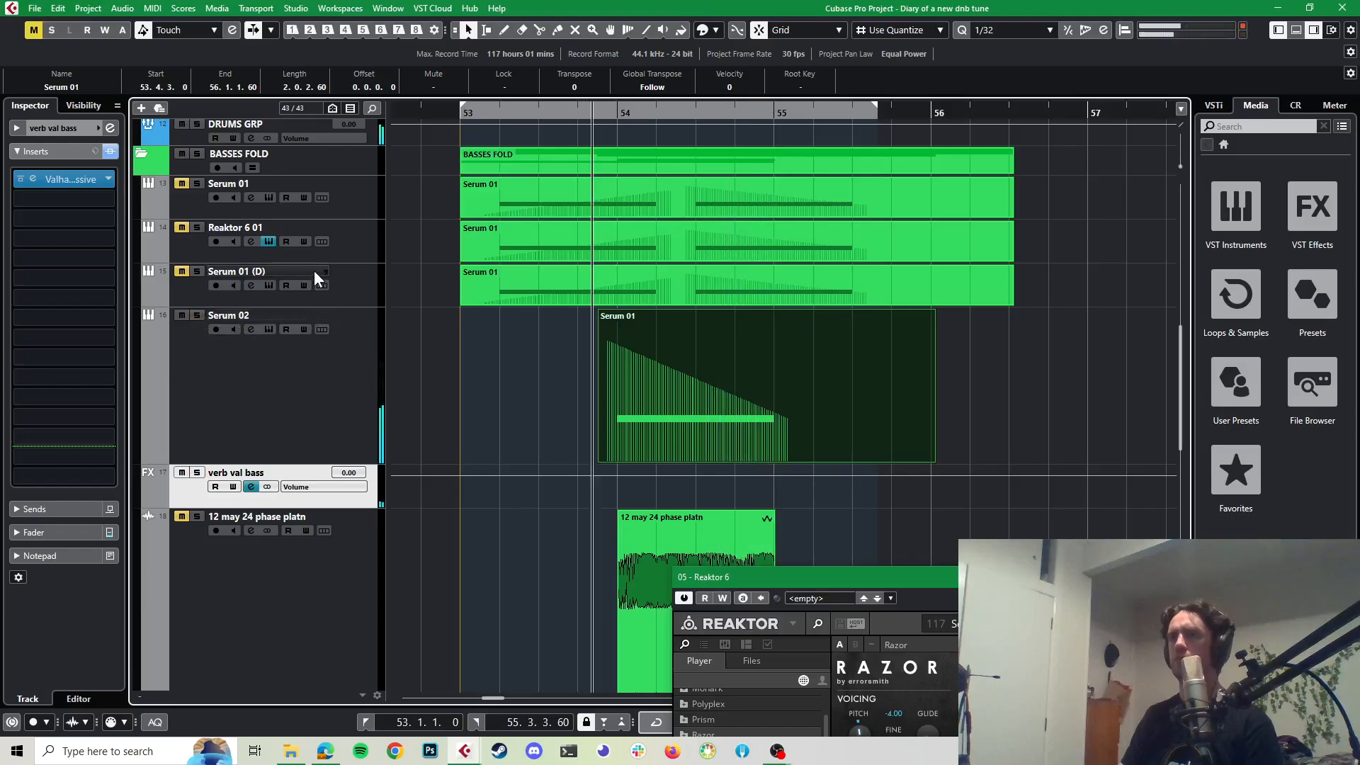
key("space")
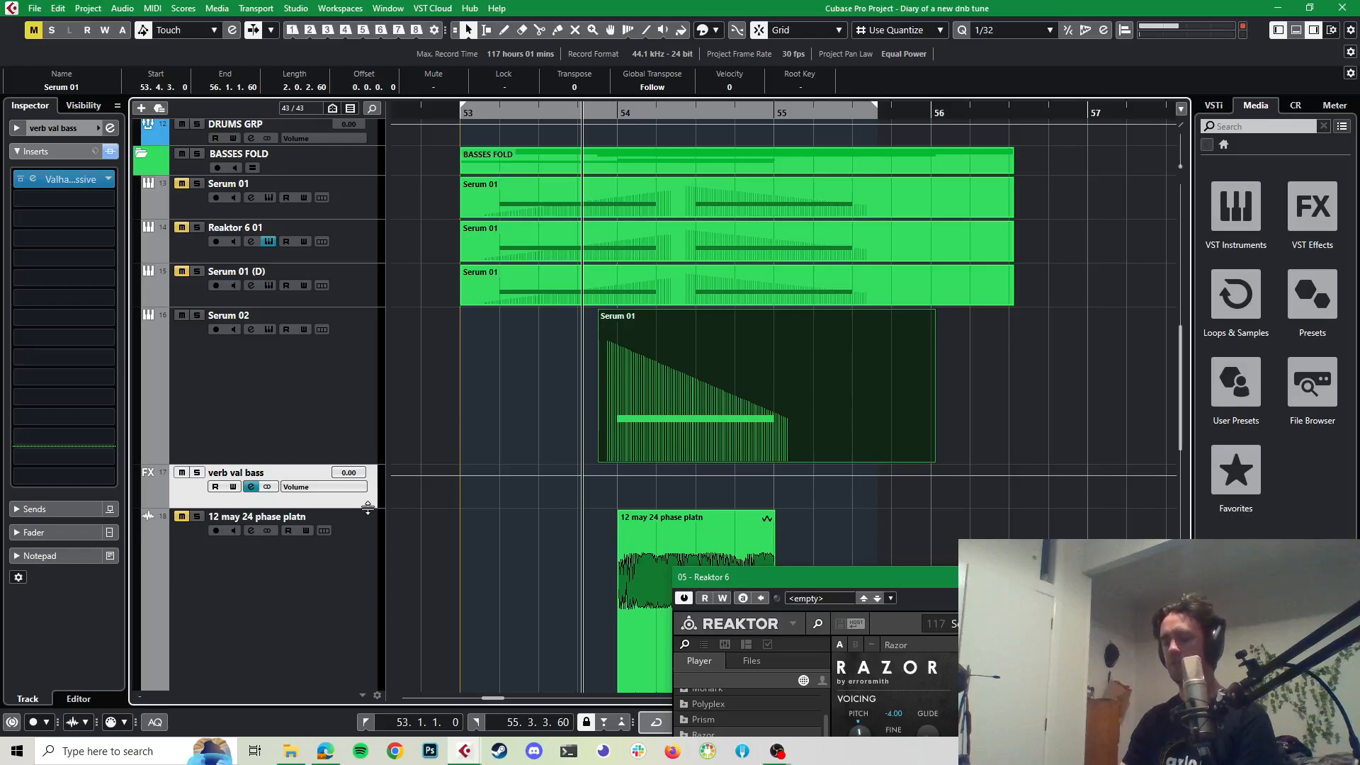
Step: Add a stereo effect track with Portal, named "Portal bass" and routed to BASSES GRP
key("t")
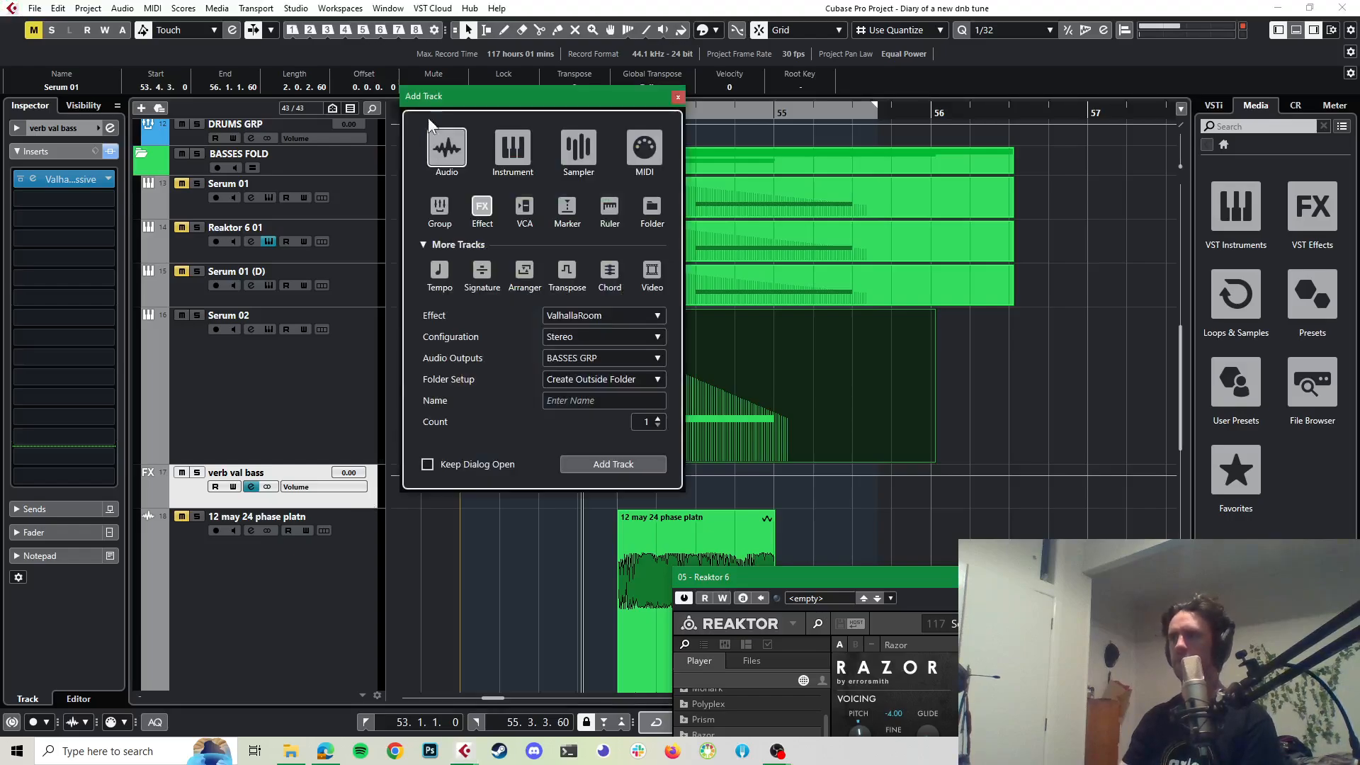
left_click(523, 149)
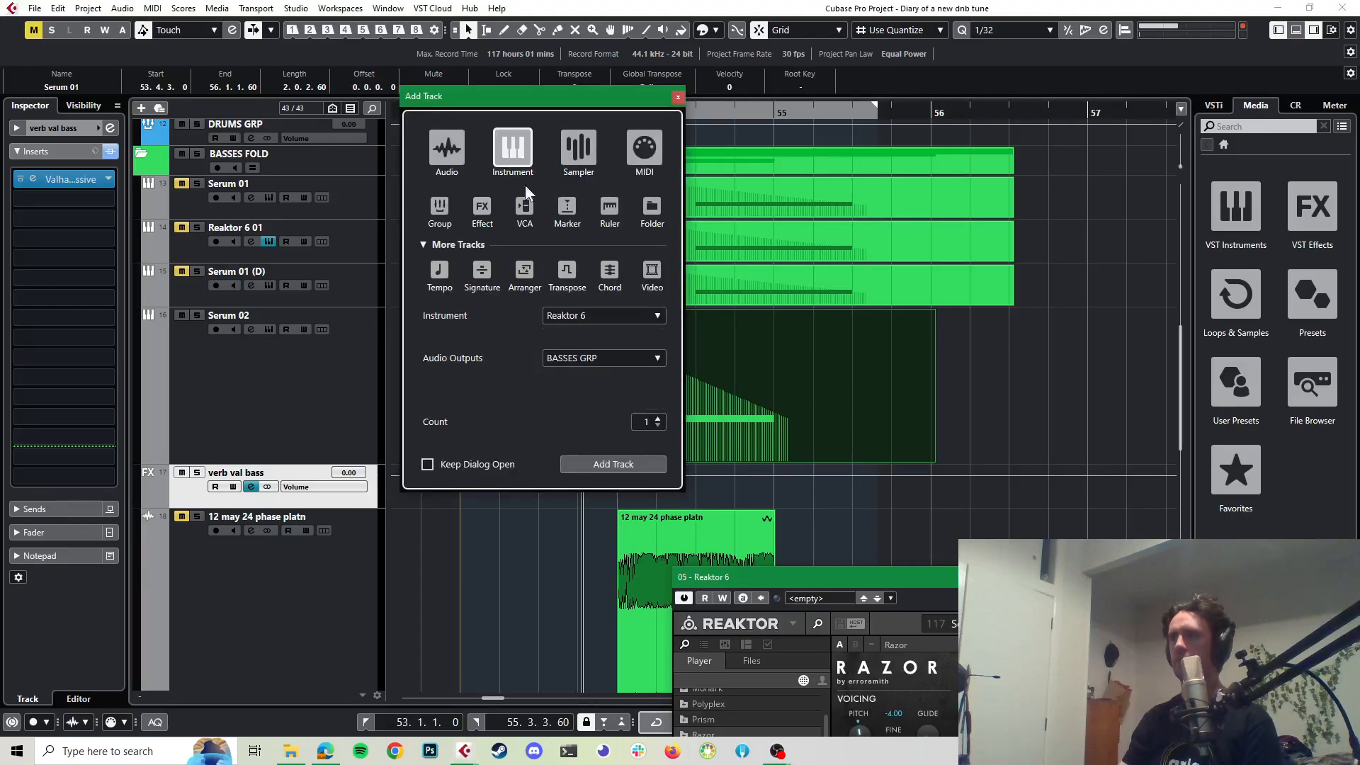
left_click(584, 313)
type("portal")
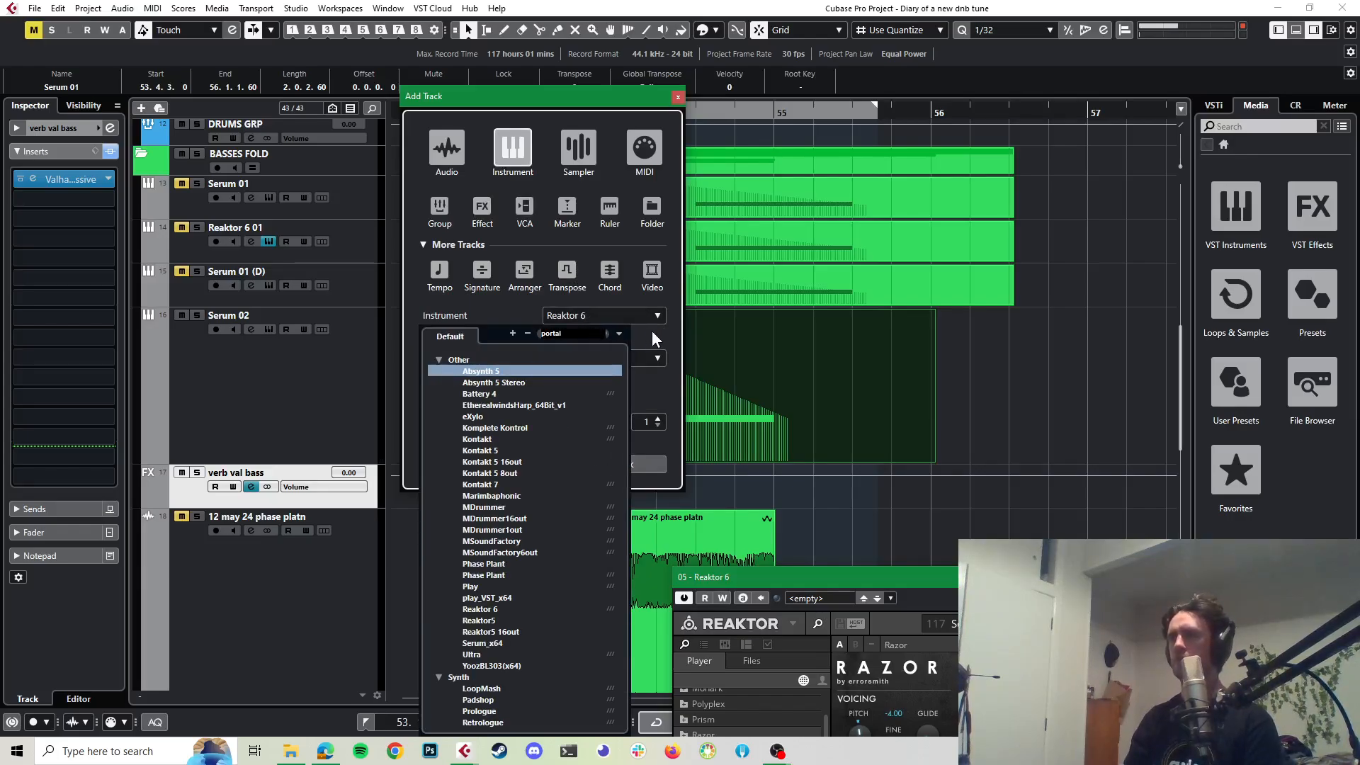
left_click(480, 210)
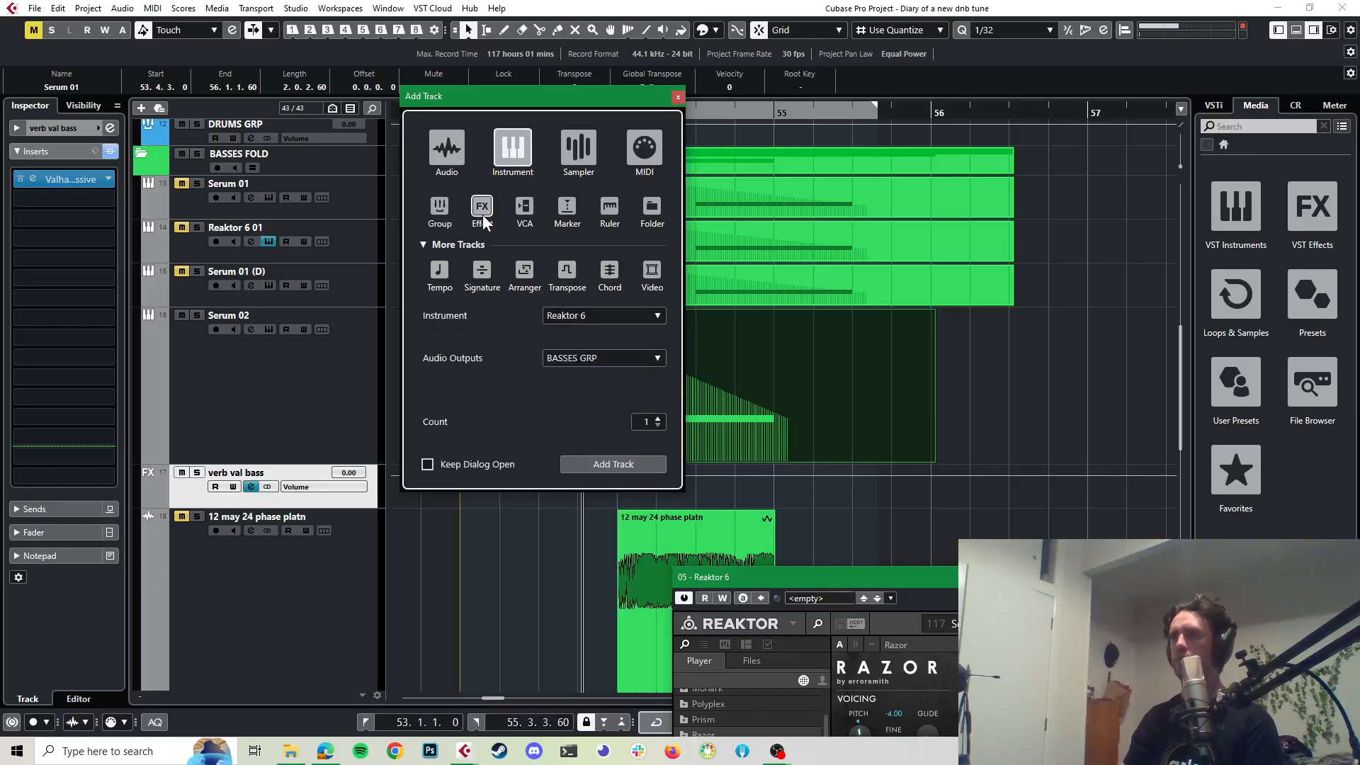
left_click(588, 317)
type("portal")
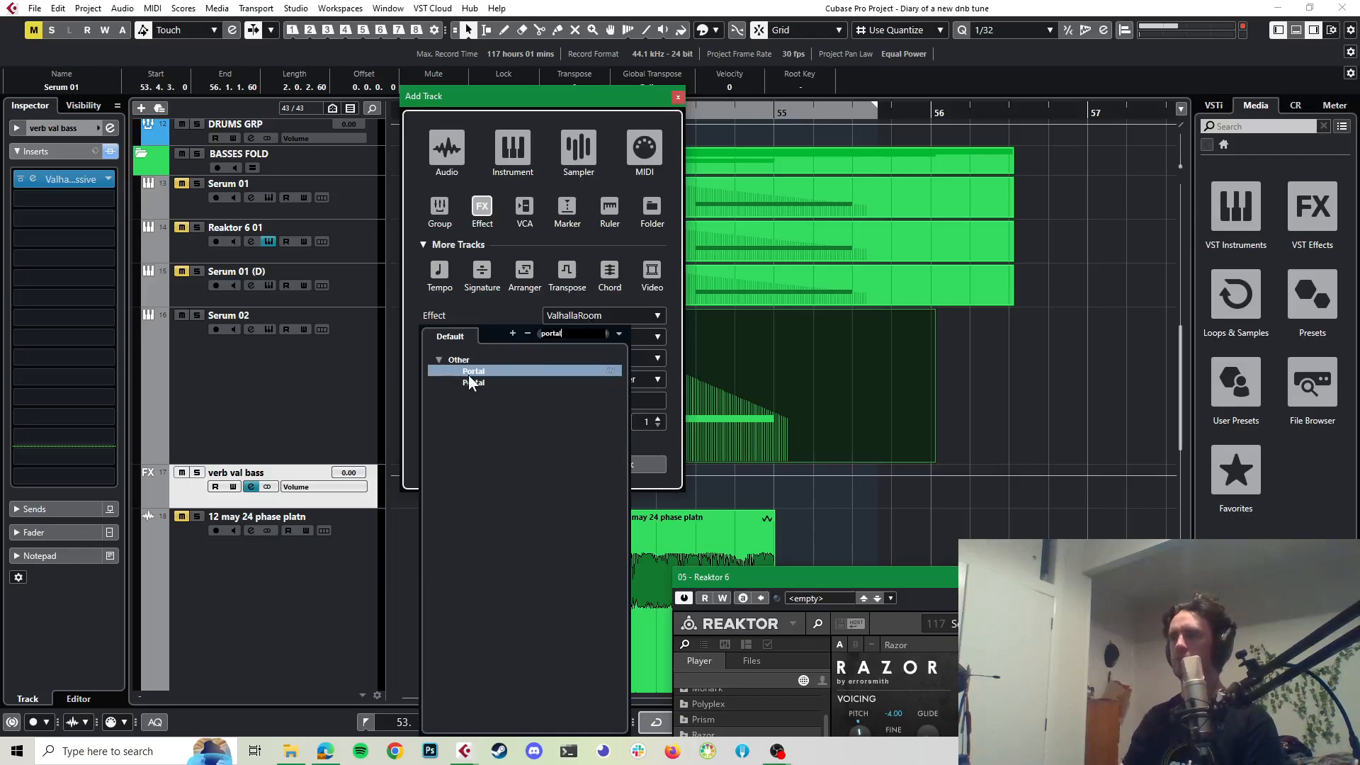
left_click(469, 375)
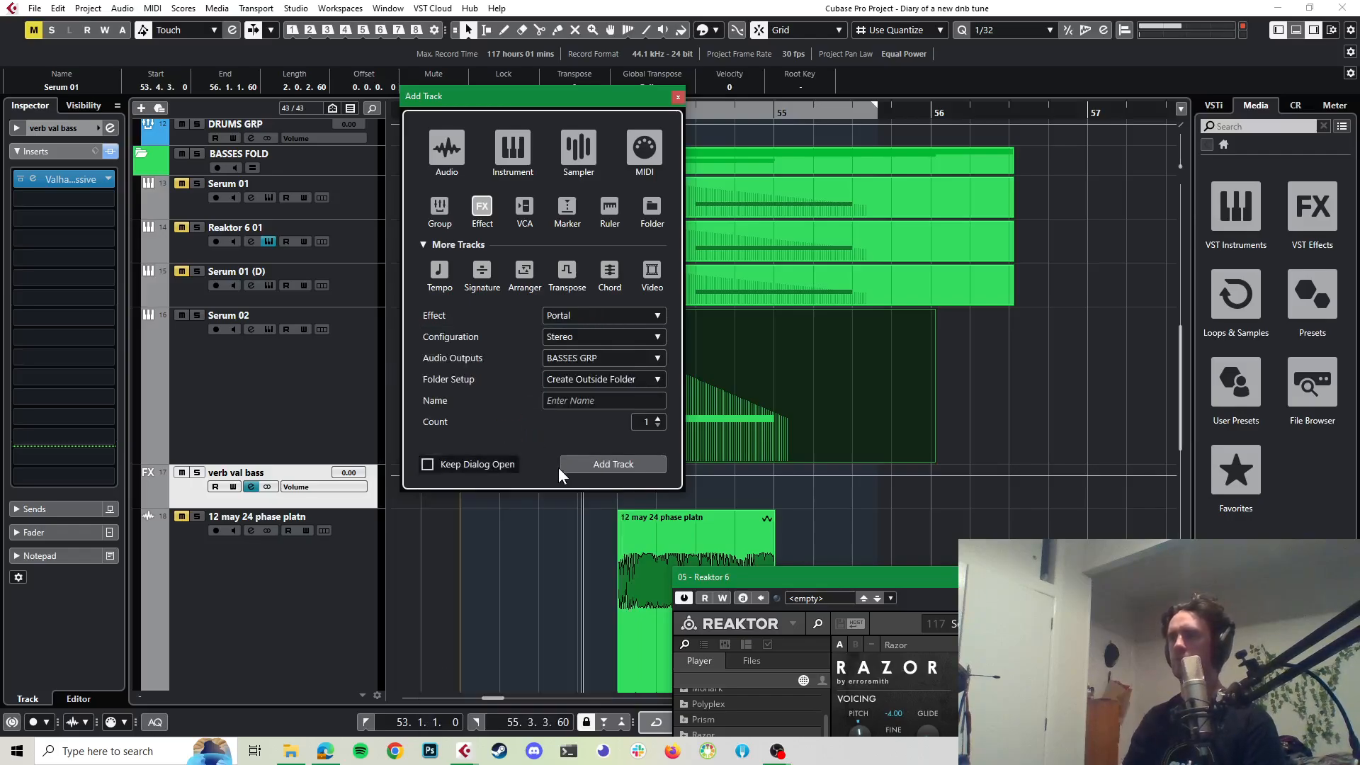
left_click(578, 401)
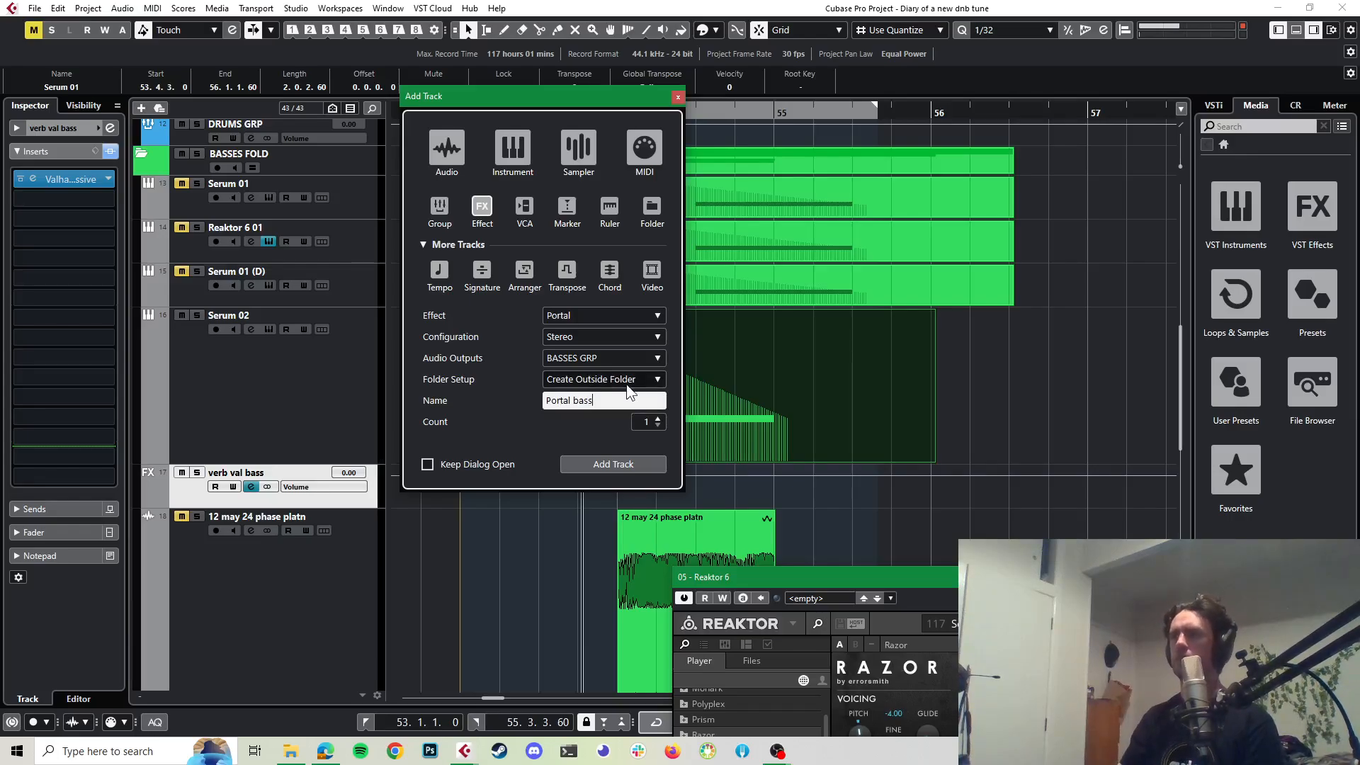
left_click(585, 464)
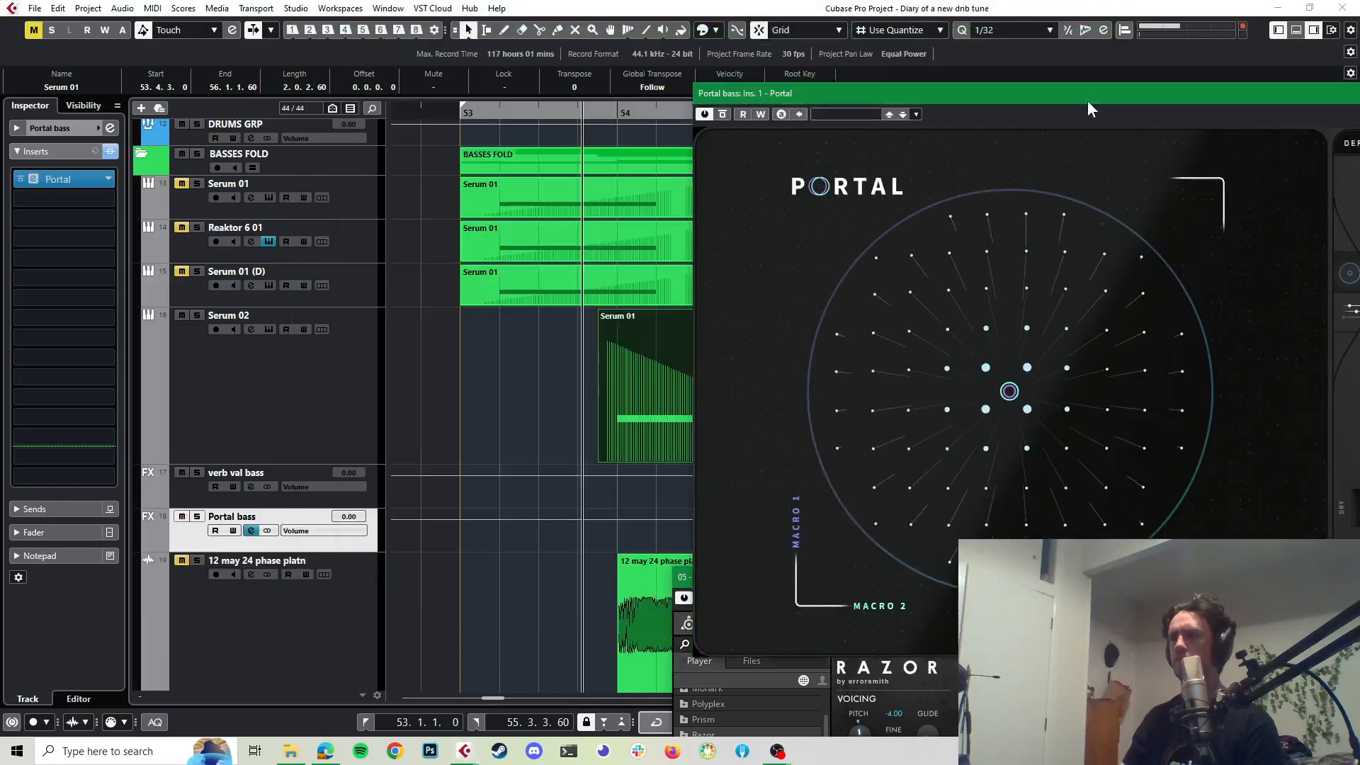
Step: Add a send from Serum 02 to Portal bass and lower its level to -4.52
left_click_drag(1088, 103, 1176, 116)
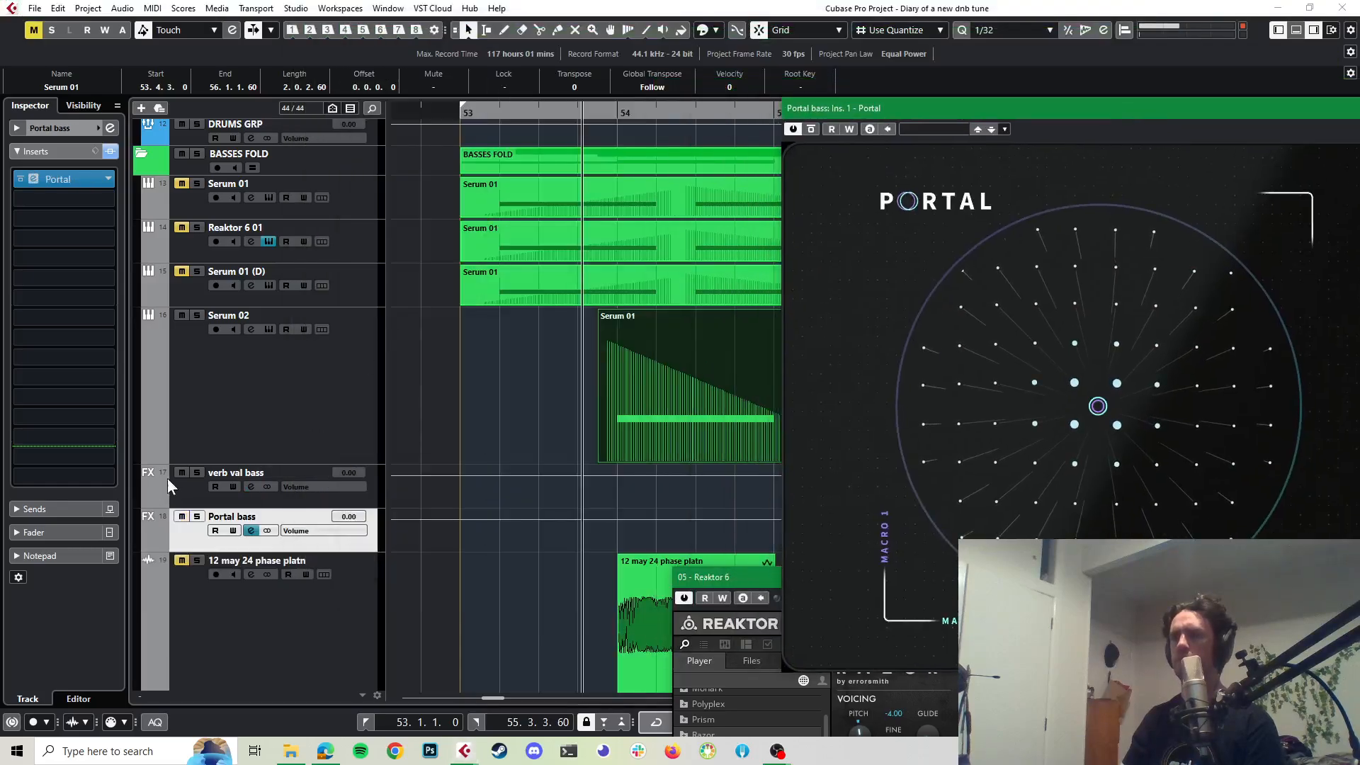
left_click(199, 453)
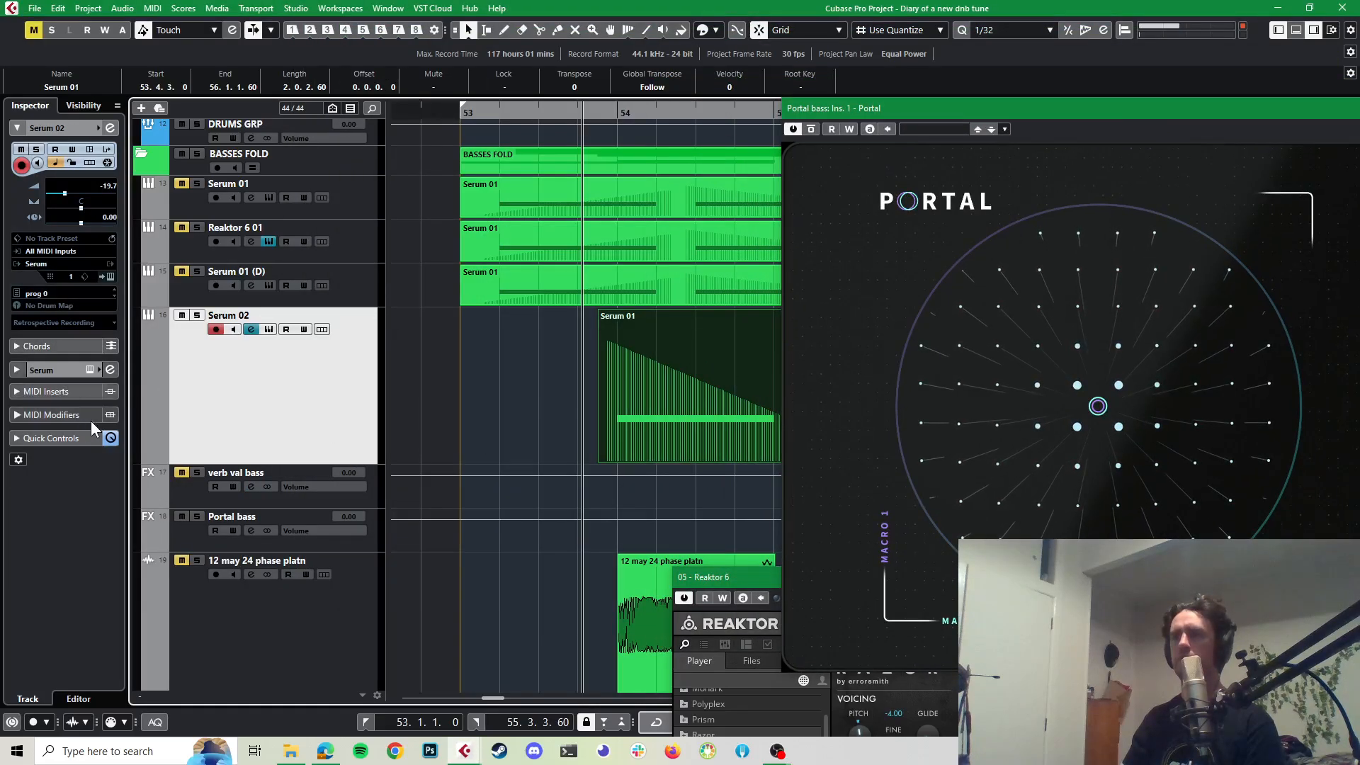
left_click(111, 127)
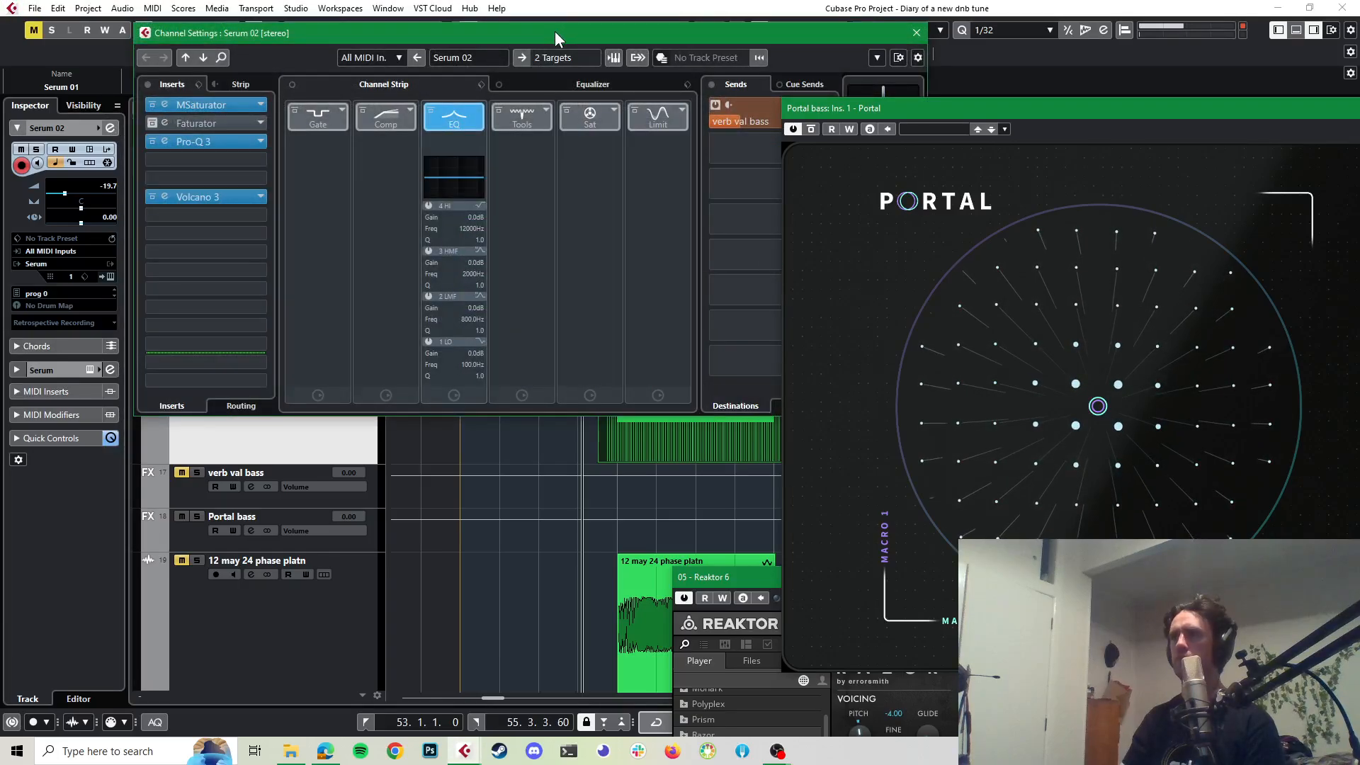
left_click_drag(555, 31, 325, 64)
left_click(594, 179)
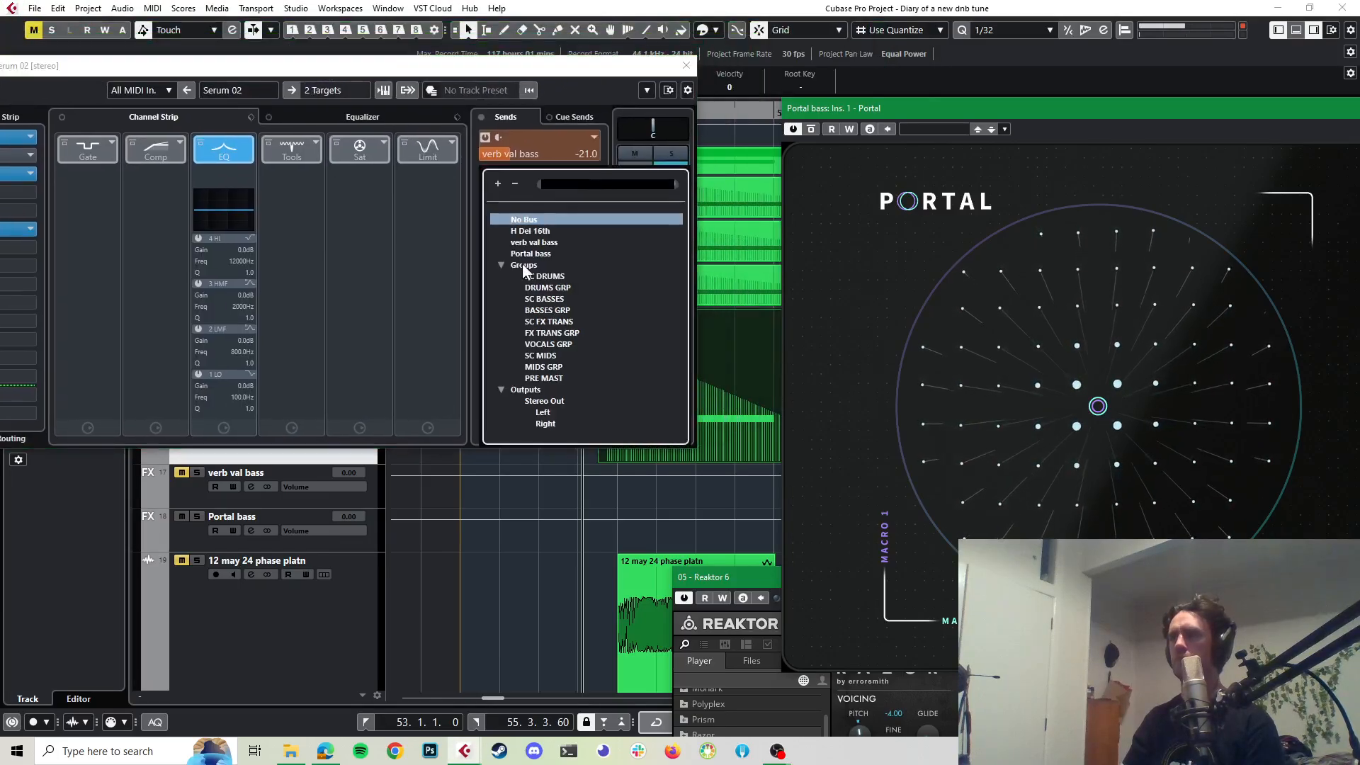
left_click(525, 253)
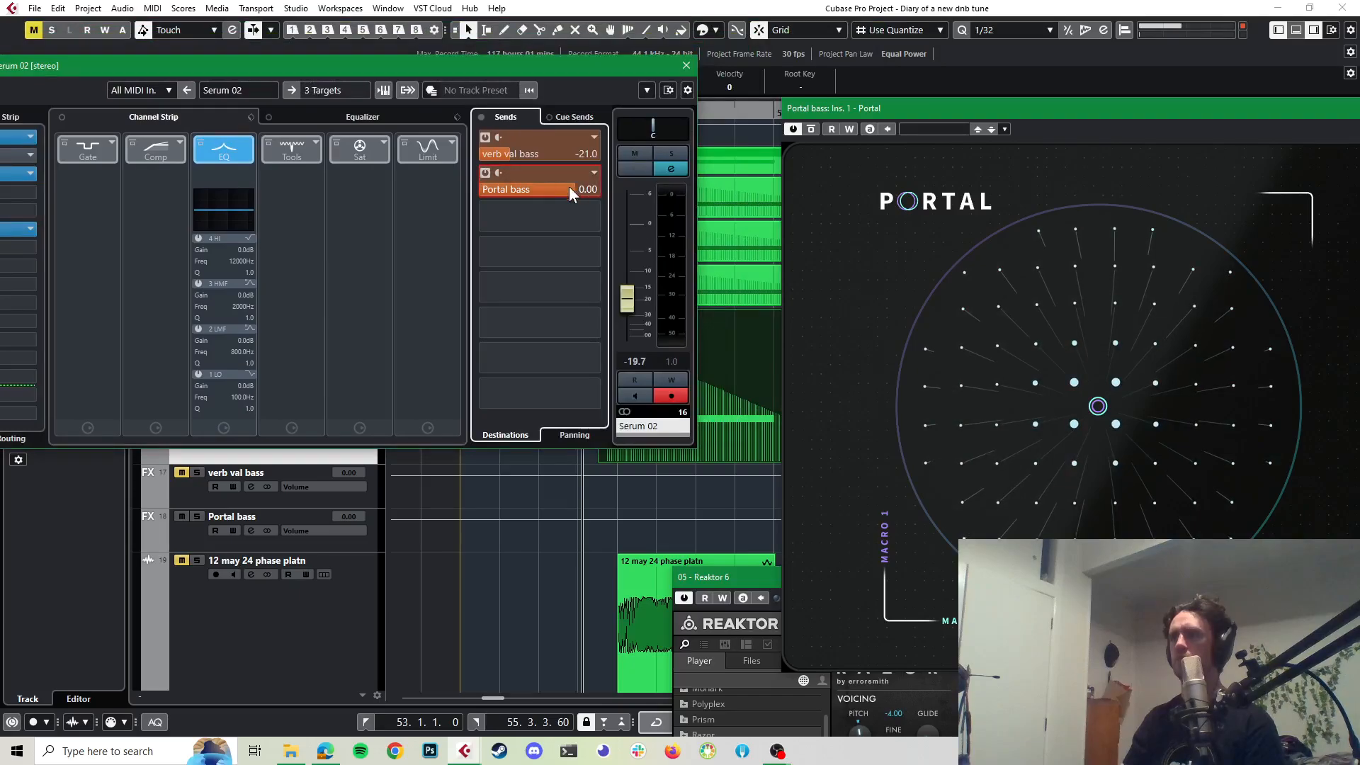
left_click(568, 189)
left_click(684, 66)
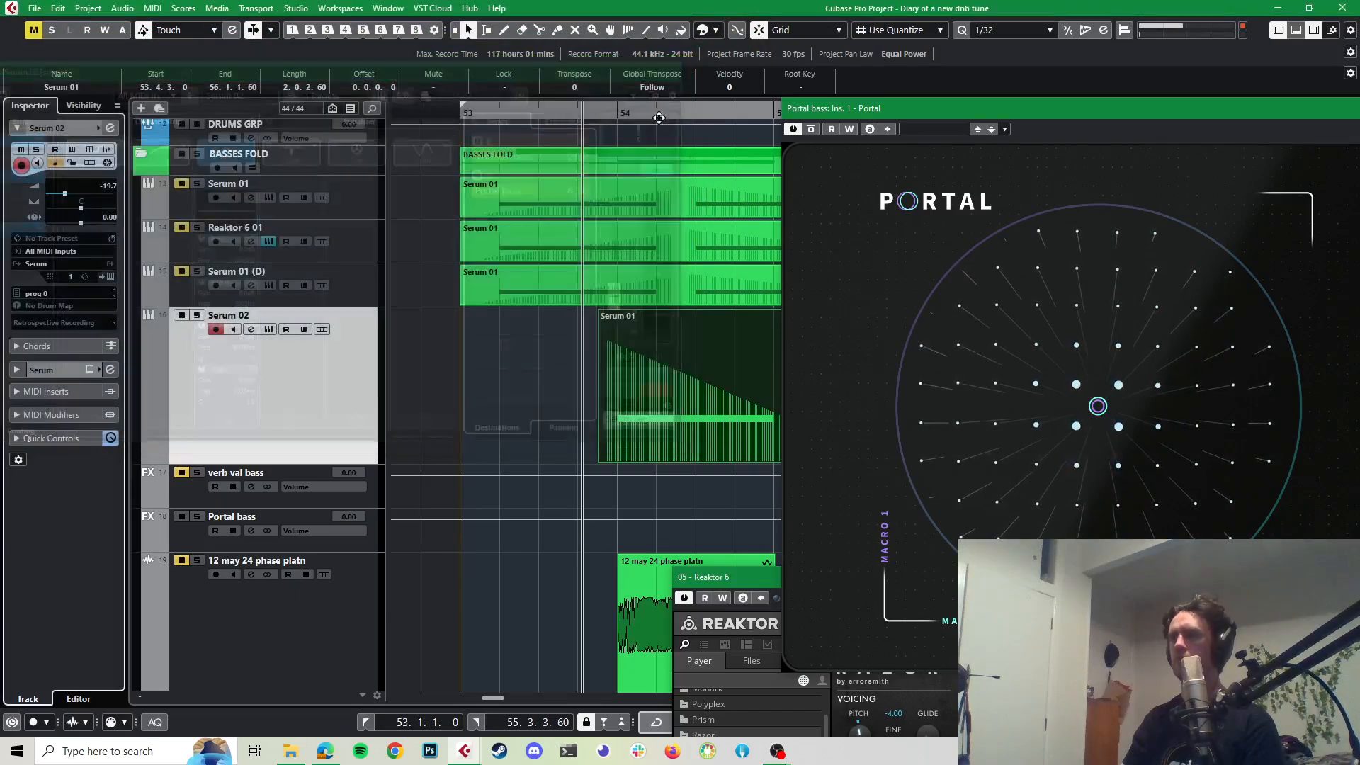
Step: Solo Serum 02 and play it through Portal's default preset while moving the XY point
left_click(197, 315)
key("space")
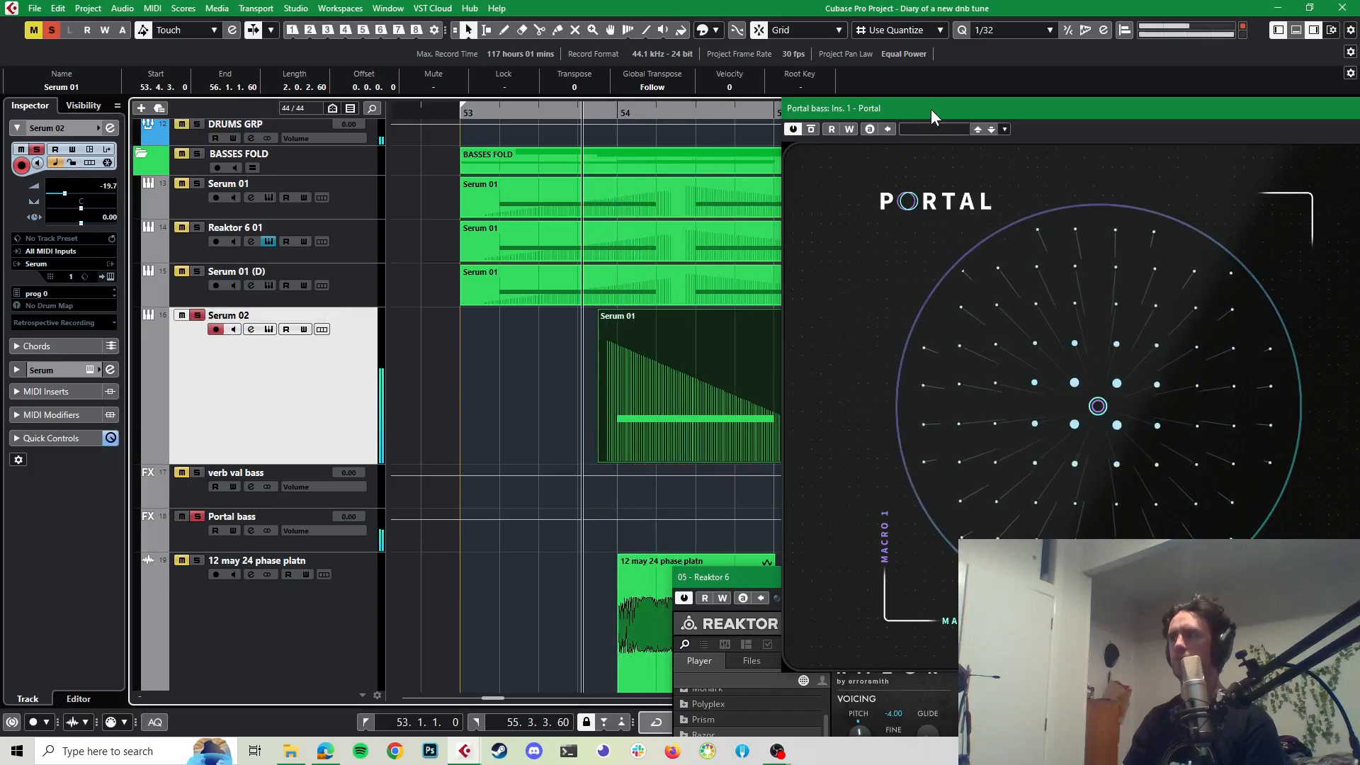
left_click_drag(931, 112, 481, 86)
left_click_drag(632, 388, 758, 306)
Step: Load Portal's Bounce Detuner preset from the Delay category, switch on Reverse and try different XY positions
left_click(1021, 126)
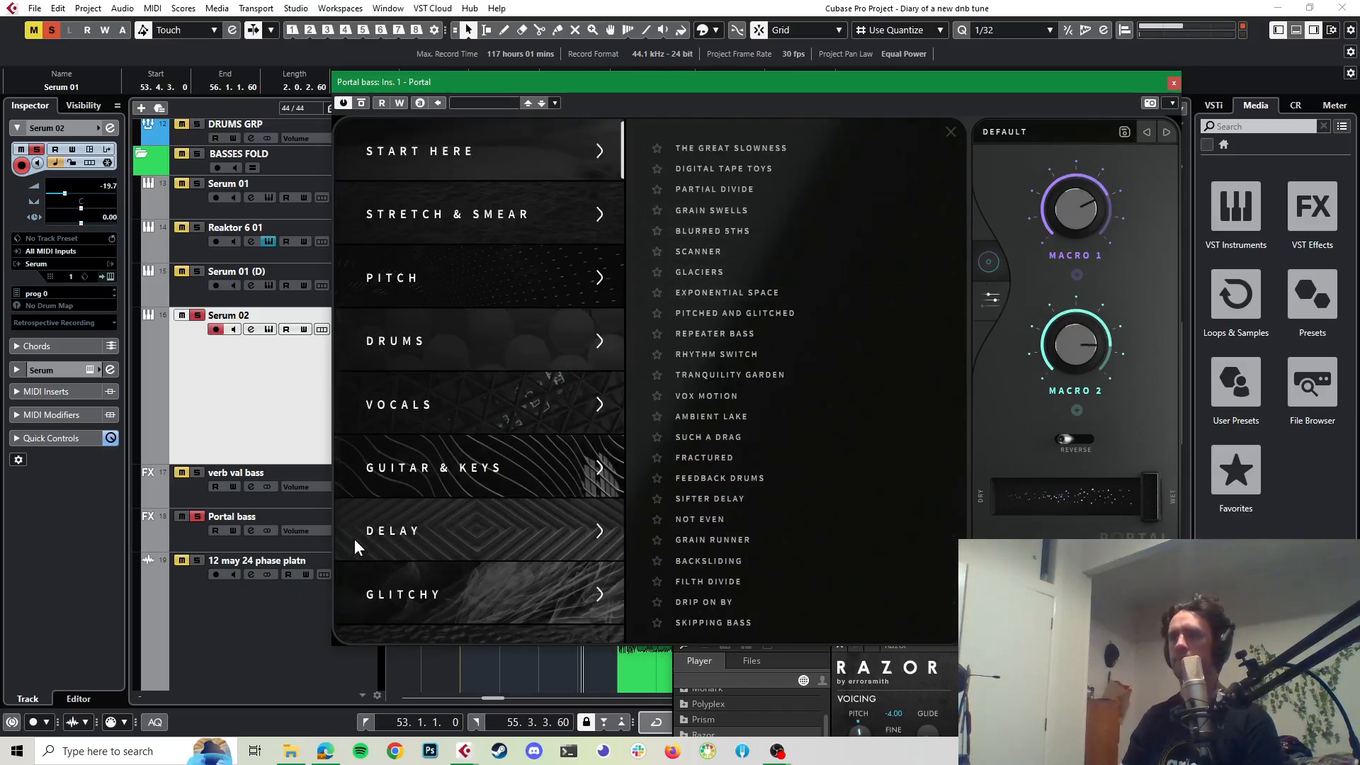
left_click(397, 528)
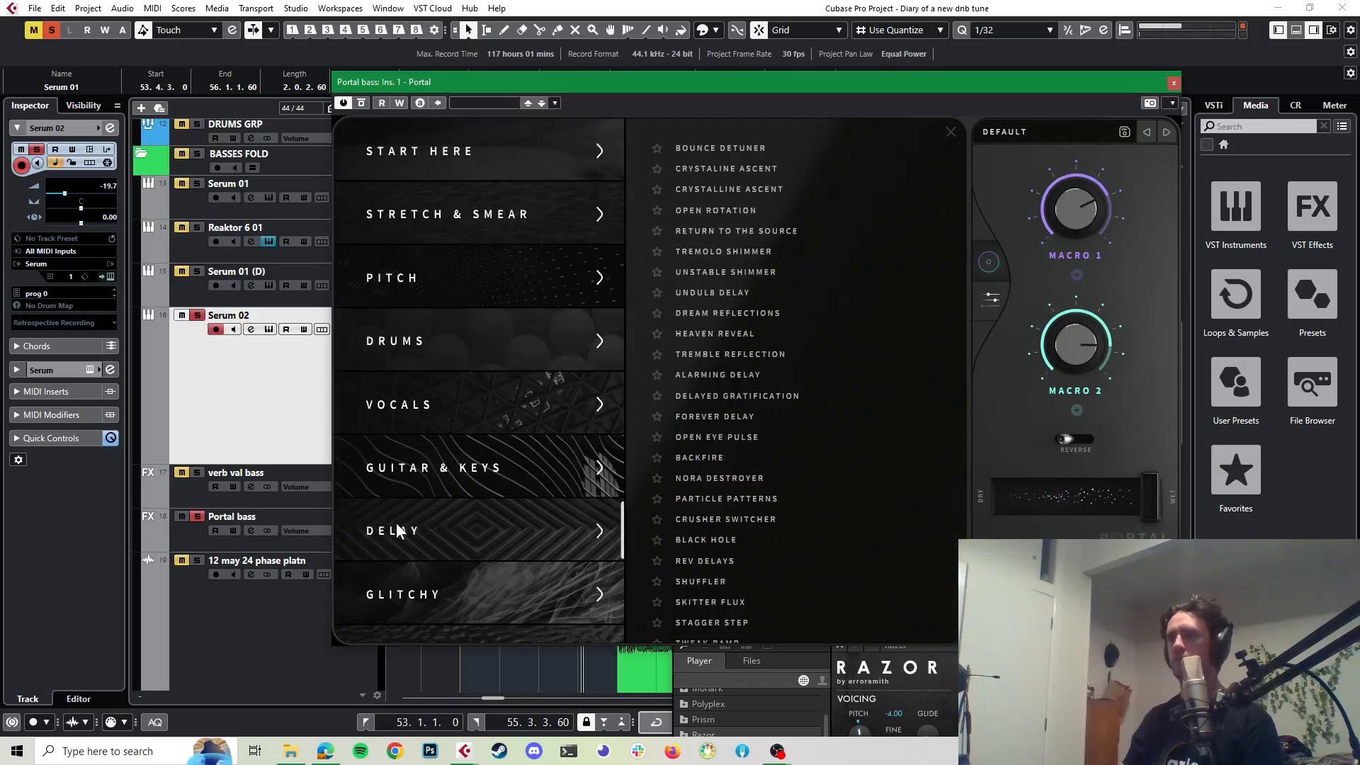
left_click(715, 147)
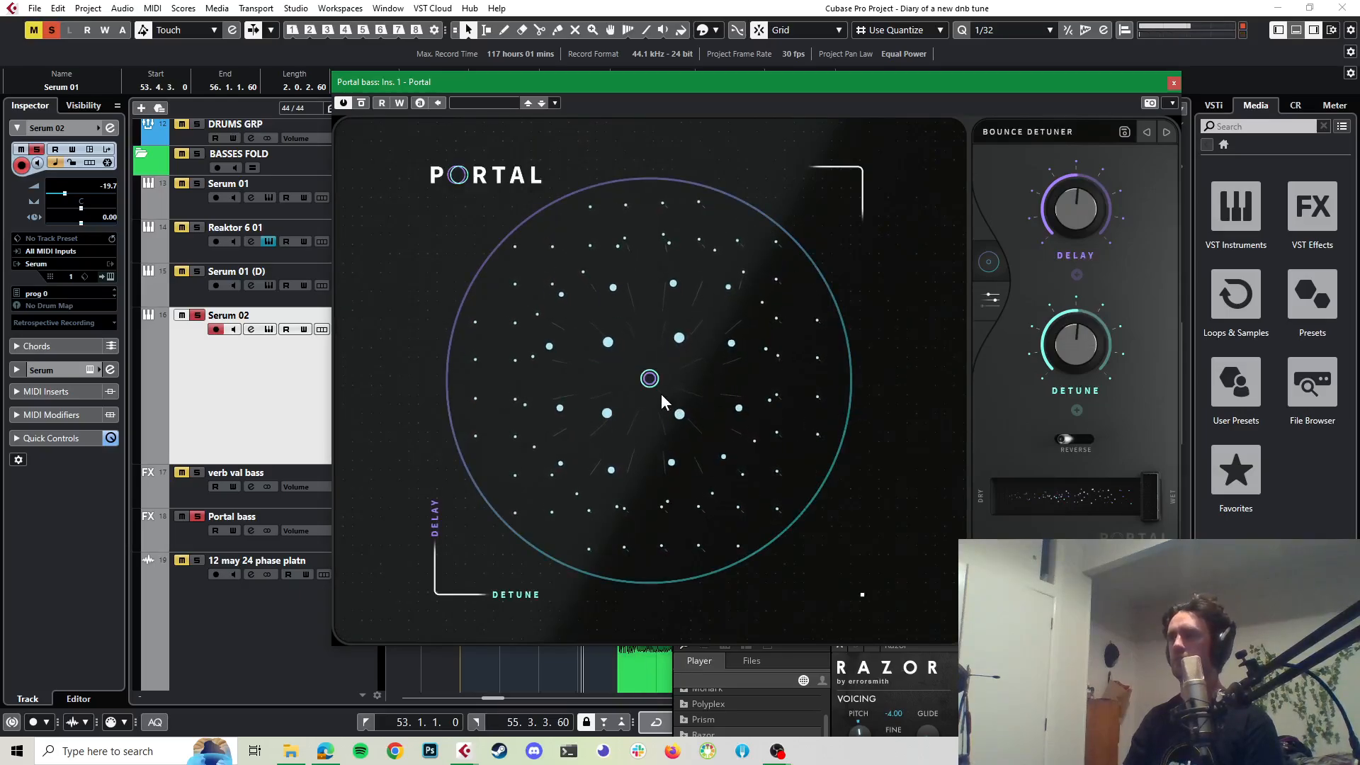
left_click_drag(652, 380, 706, 445)
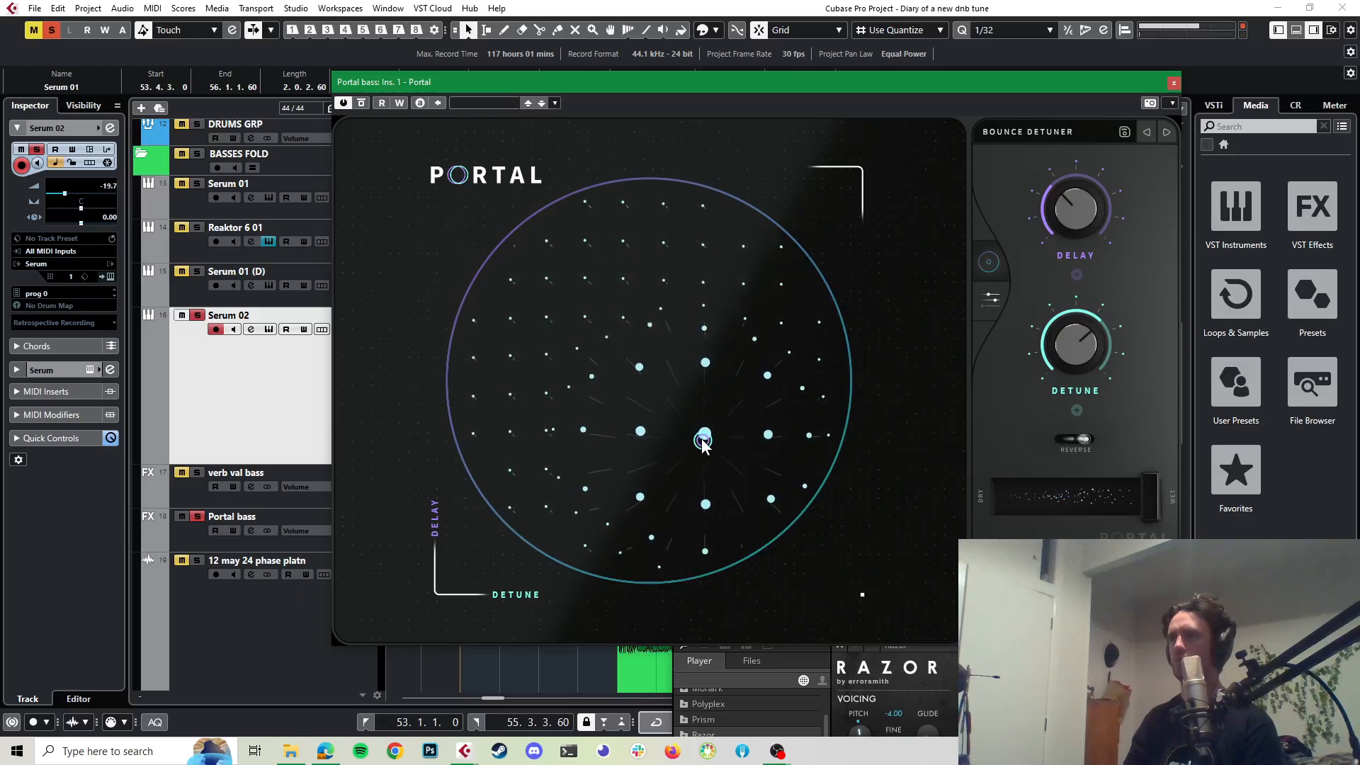
left_click_drag(703, 440, 762, 287)
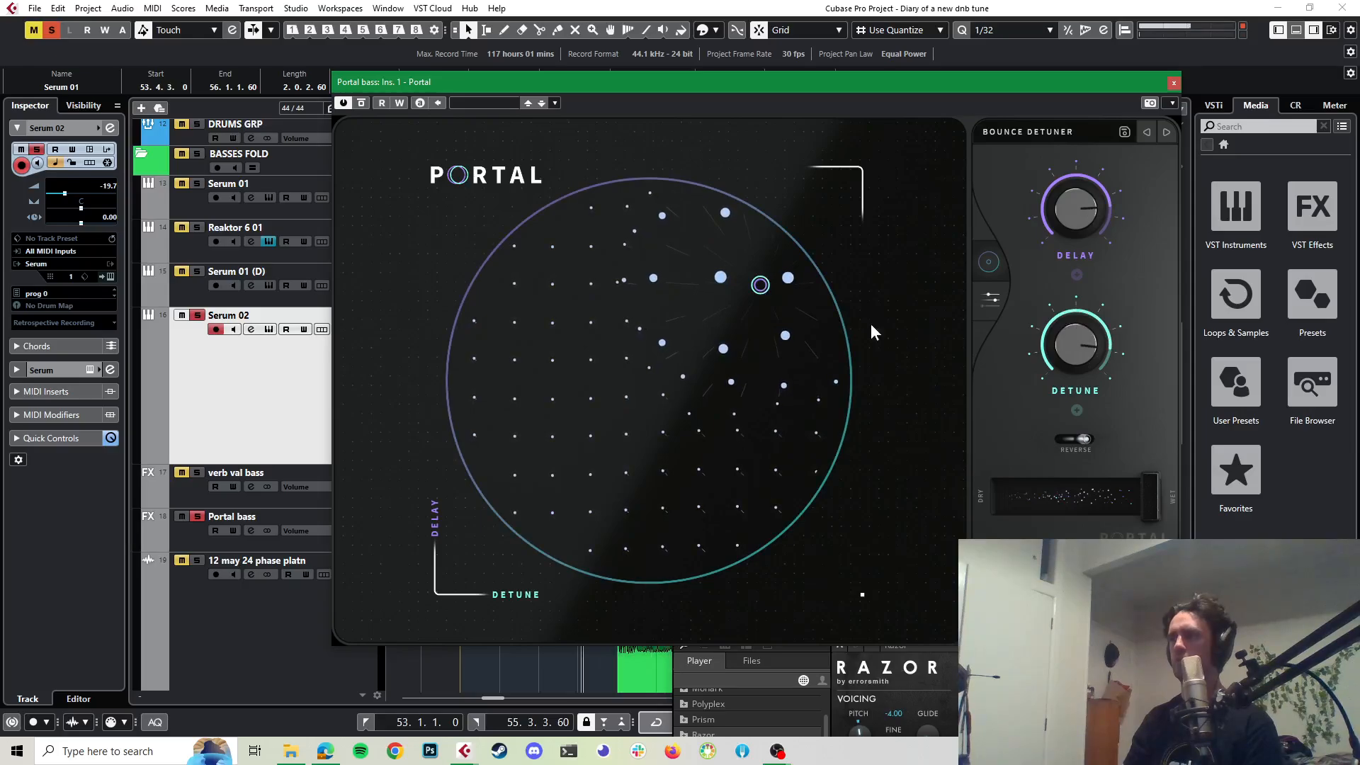
Step: Step Portal on to the Crystaline Ascent preset, raise its delay with the XY point and check Serum 02's send levels
left_click(1166, 131)
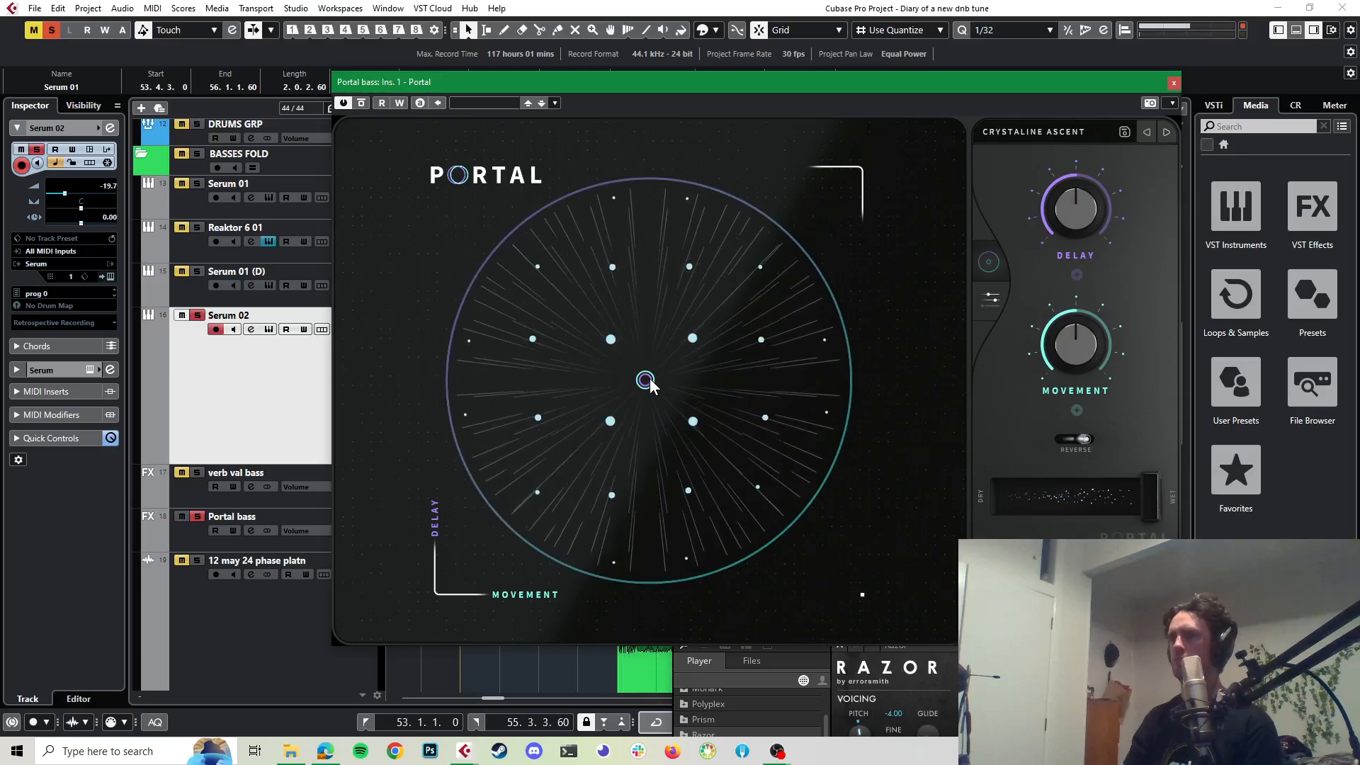
left_click_drag(649, 379, 648, 326)
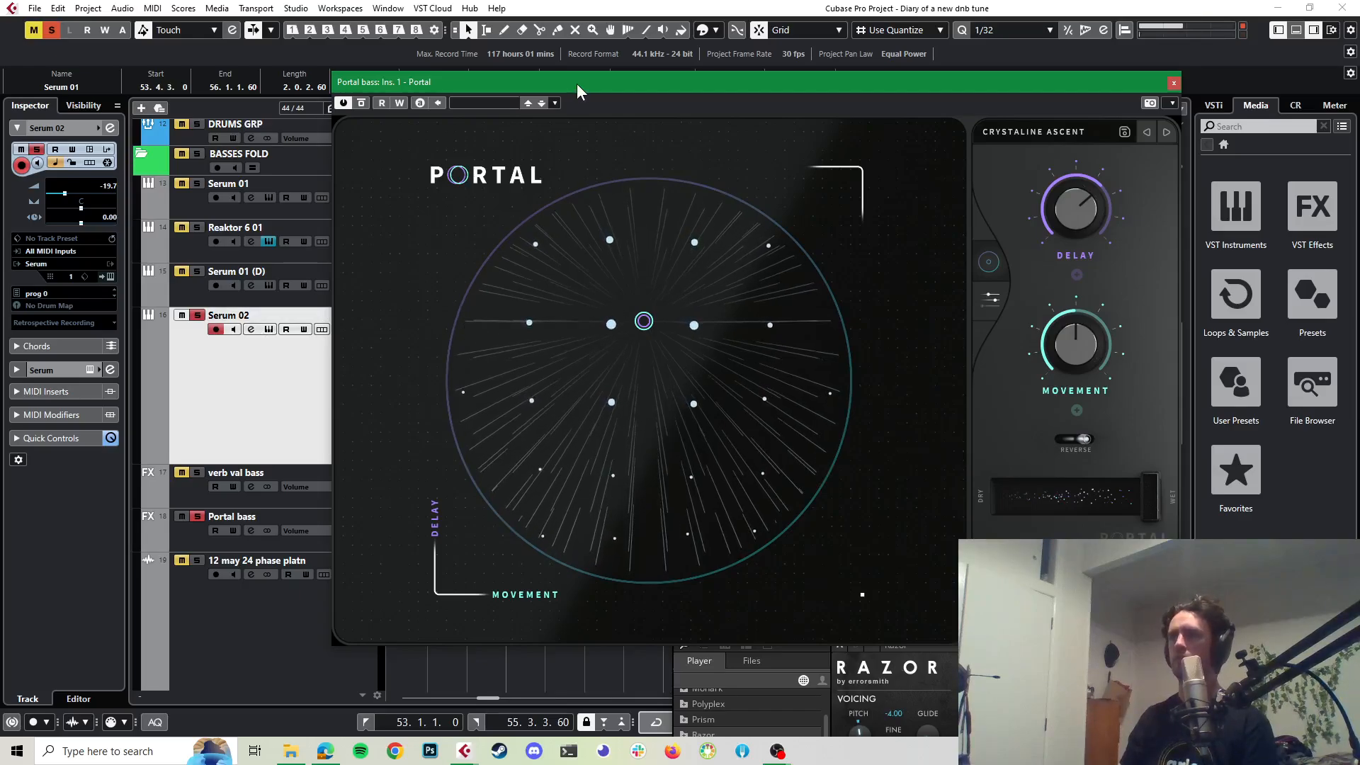
left_click_drag(577, 83, 923, 93)
left_click(110, 127)
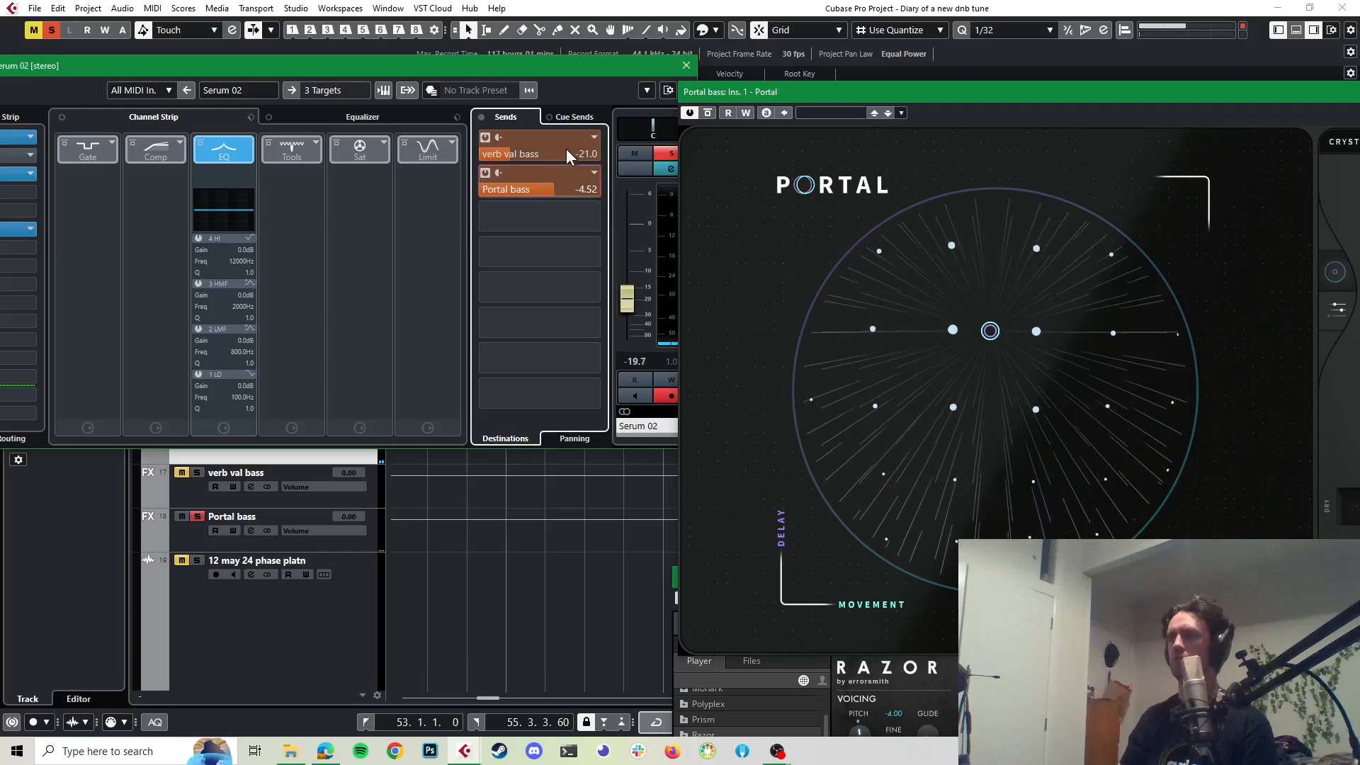
left_click(685, 65)
left_click_drag(991, 92, 434, 124)
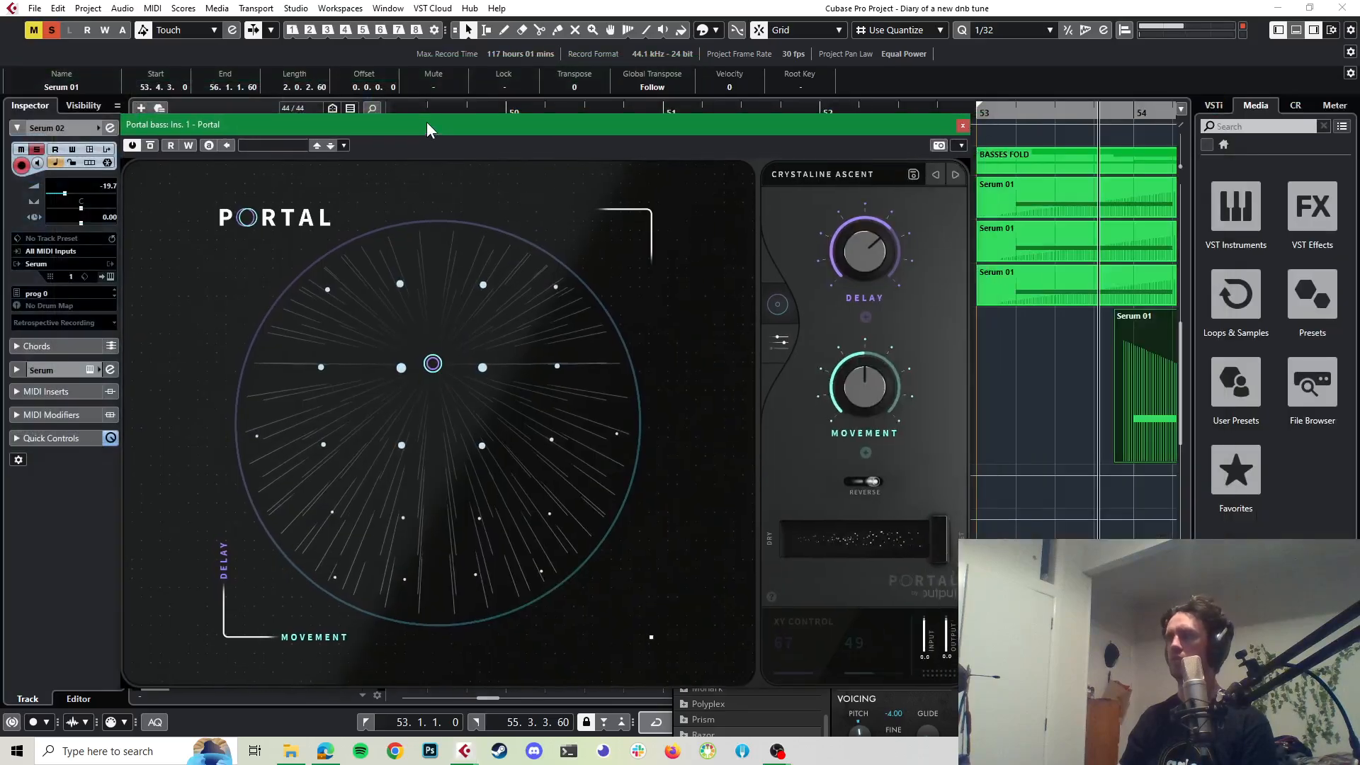
Step: Try another XY position, switch to the Crystalline Ascent preset and set its XY control to about 87 and 84 percent
left_click_drag(433, 363, 577, 429)
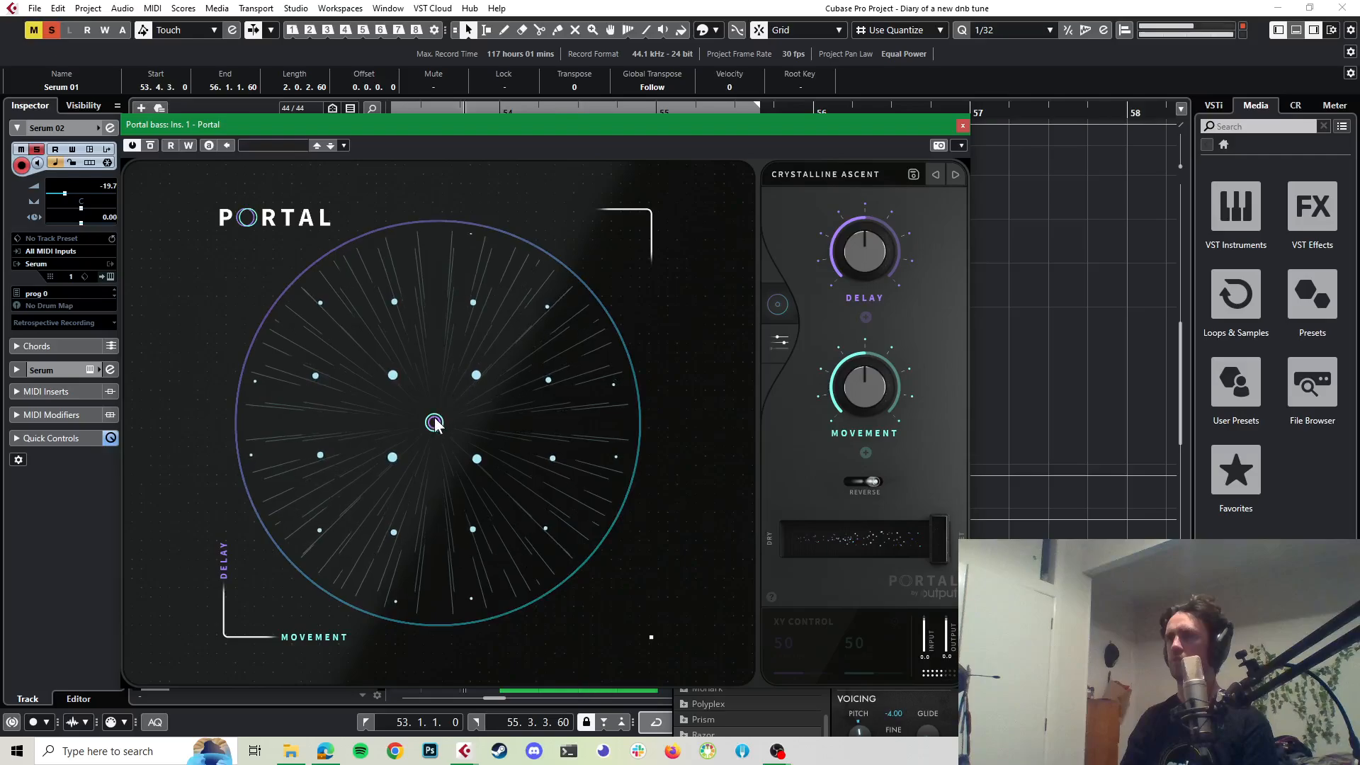
left_click_drag(434, 423, 537, 309)
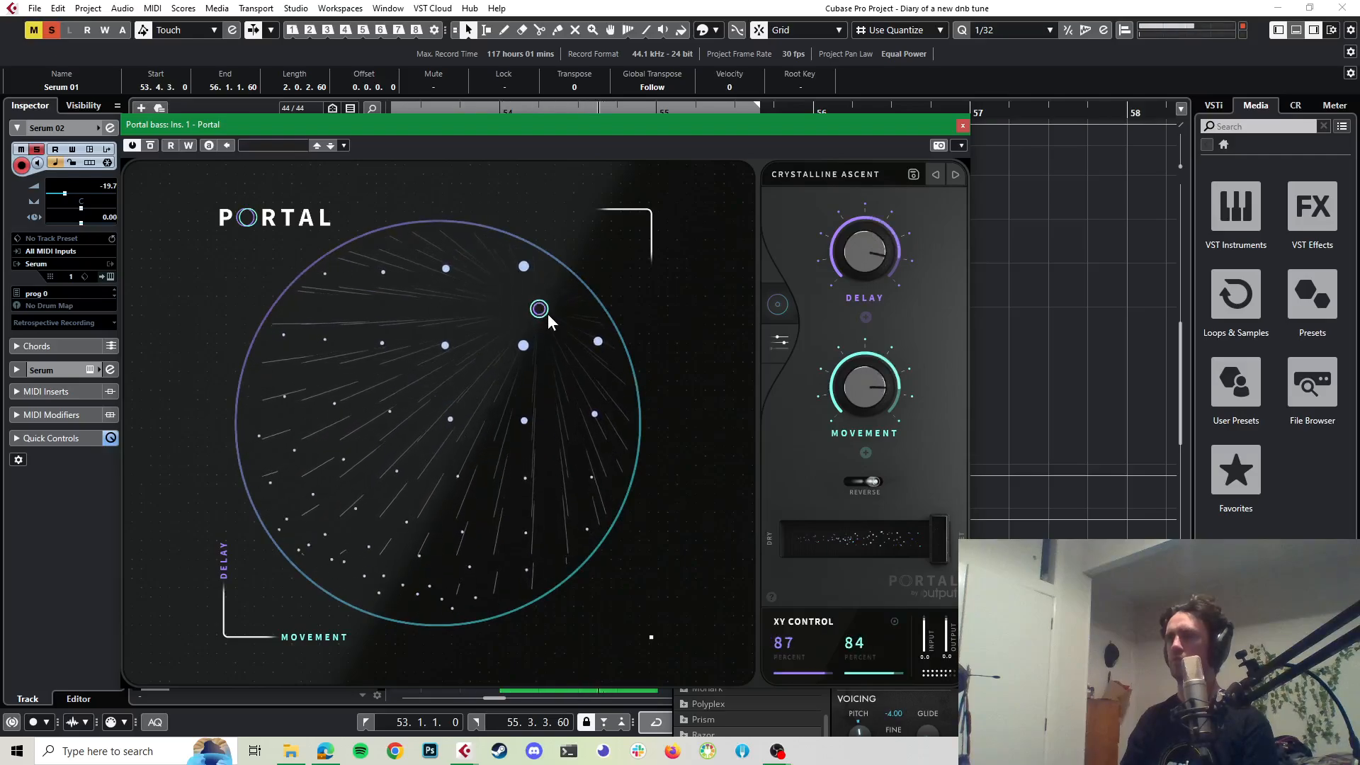
Step: Try Portal's Open Rotation preset with the XY control moved to about 90% delay and 32% width
left_click(956, 181)
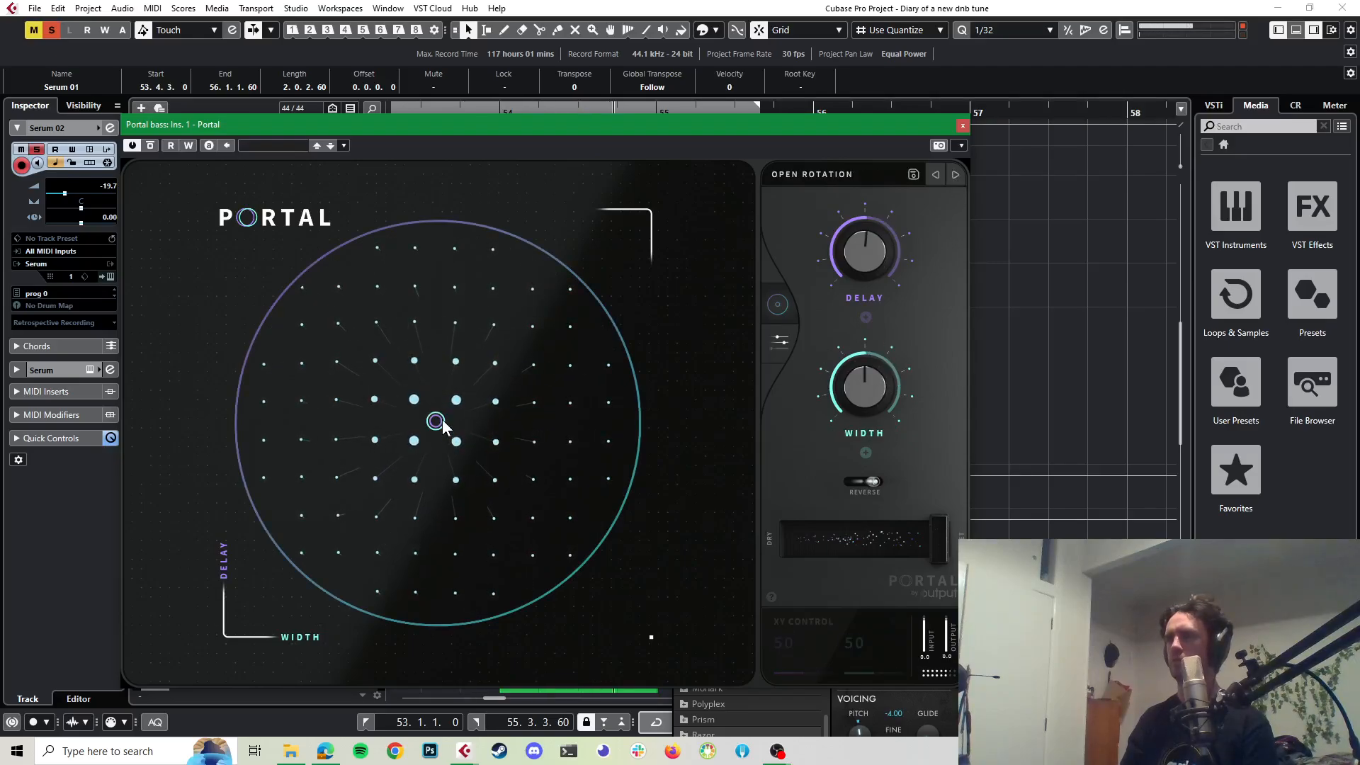
mouse_move(442, 425)
left_mouse_down()
mouse_move(459, 359)
mouse_move(539, 303)
mouse_move(607, 392)
mouse_move(618, 442)
mouse_move(587, 446)
mouse_move(544, 412)
mouse_move(494, 448)
left_mouse_up()
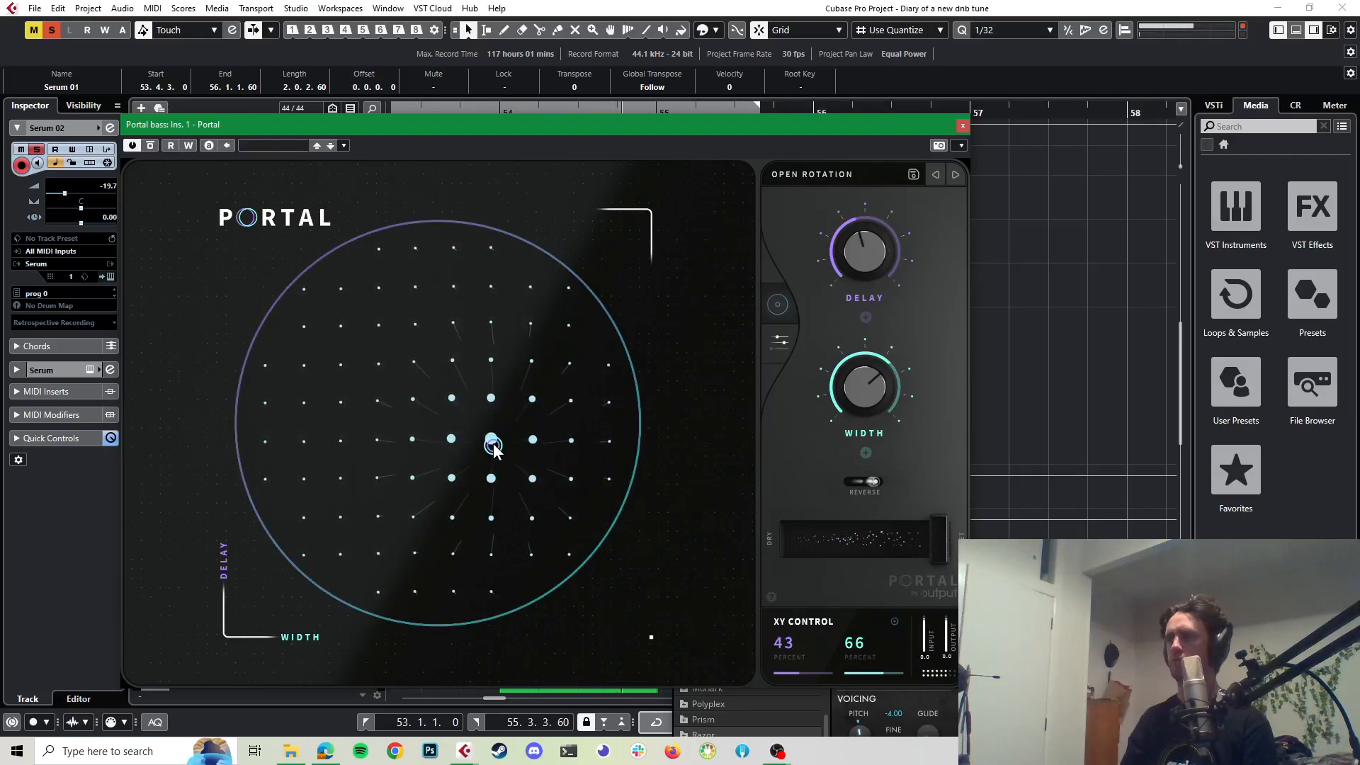
mouse_move(493, 446)
left_mouse_down()
mouse_move(401, 367)
mouse_move(384, 295)
left_mouse_up()
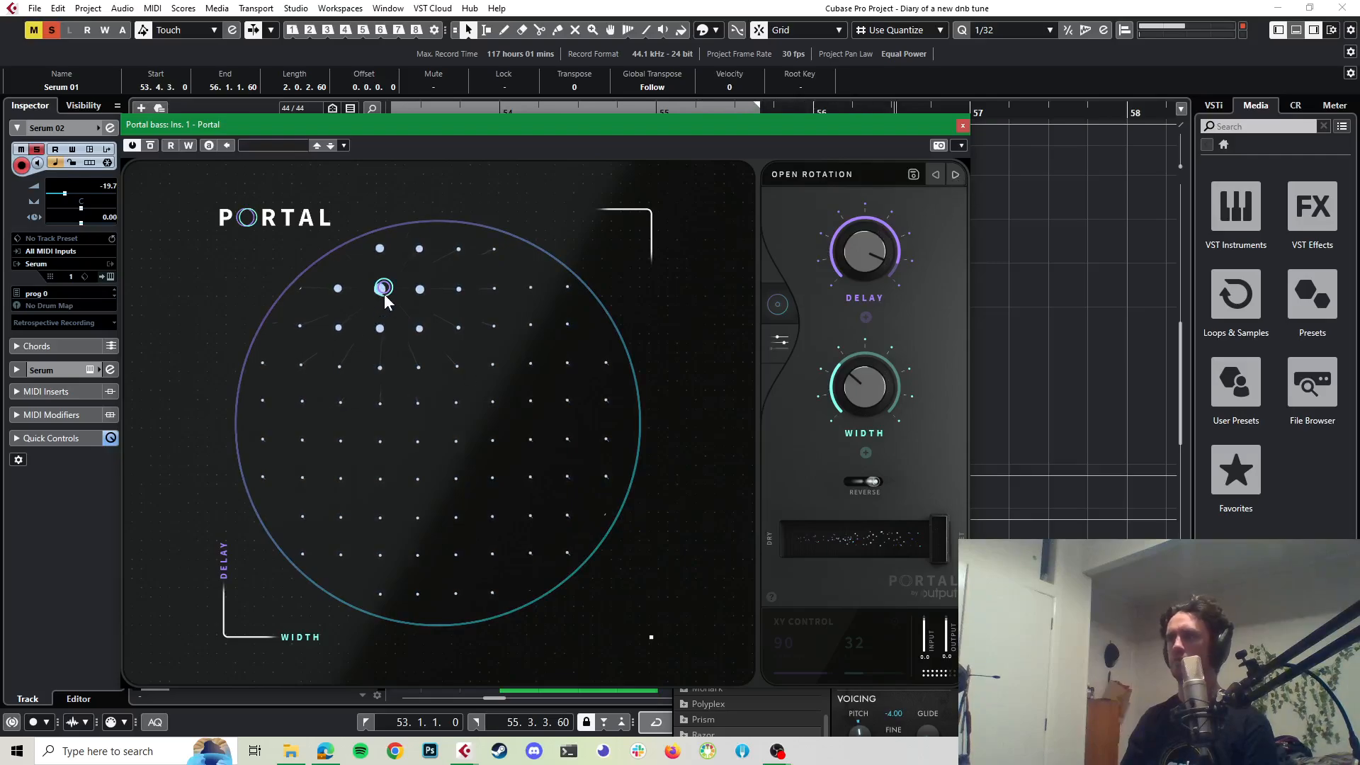
Step: Load Portal's Return to the Source preset, raise its delay well up on the XY control, and close the plug-in
key("space")
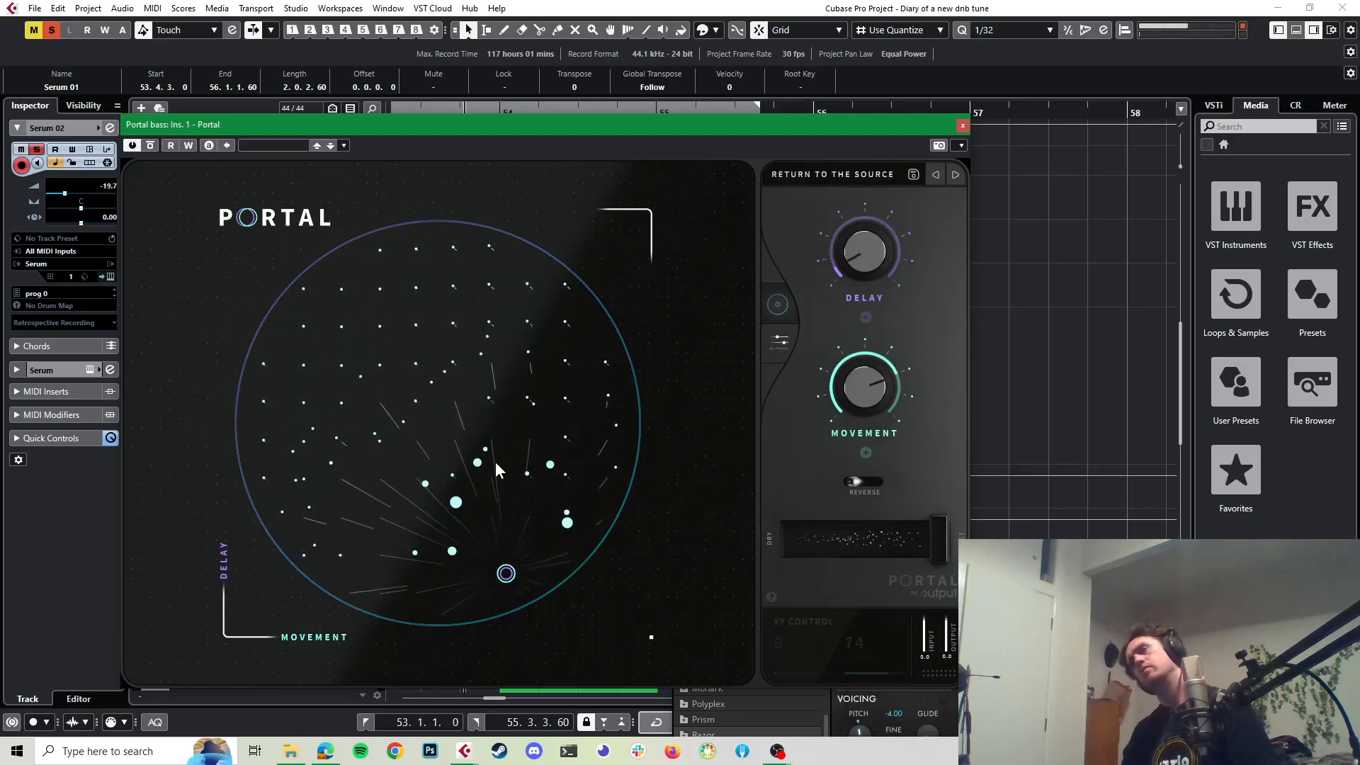
mouse_move(506, 574)
left_mouse_down()
mouse_move(495, 359)
mouse_move(513, 339)
left_mouse_up()
left_click(963, 126)
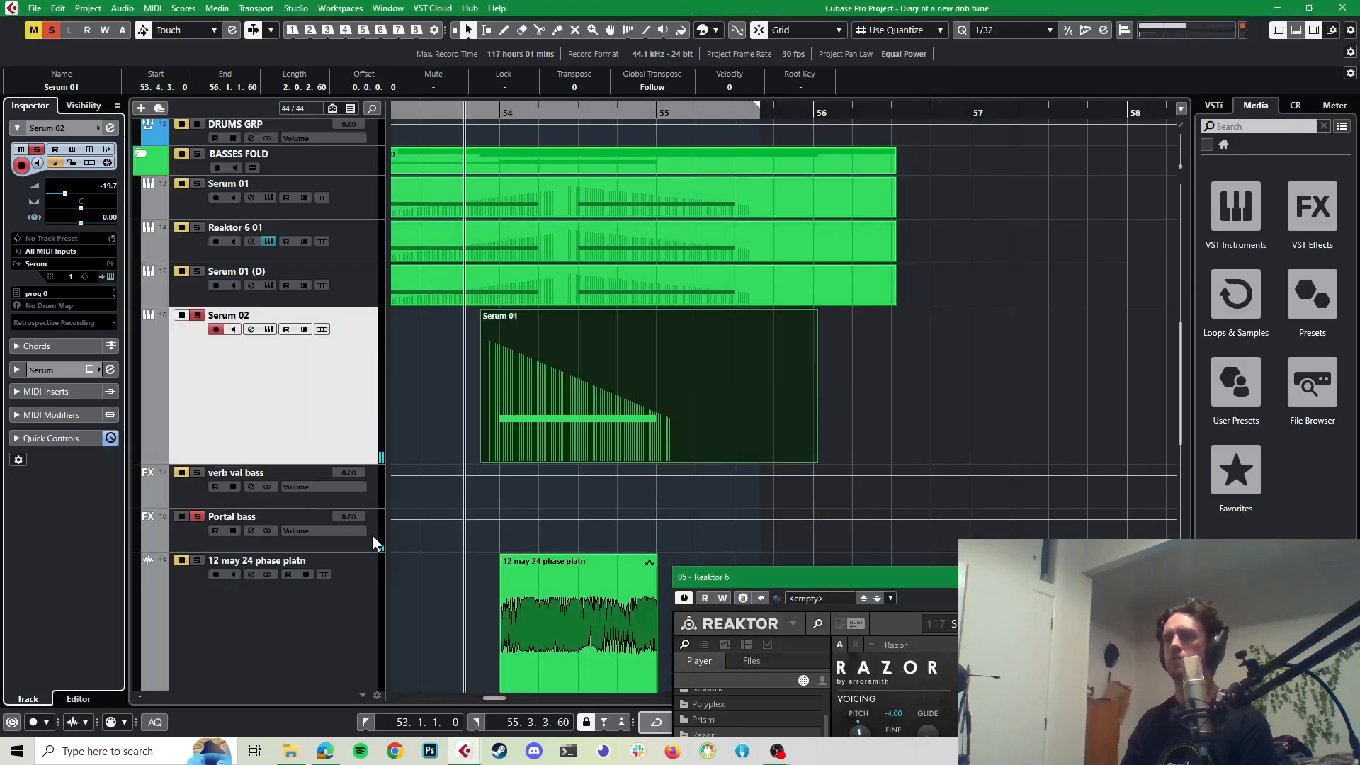
Step: Open the channel settings of the Serum 02 track and move the window so its inserts are fully in view
left_click(112, 127)
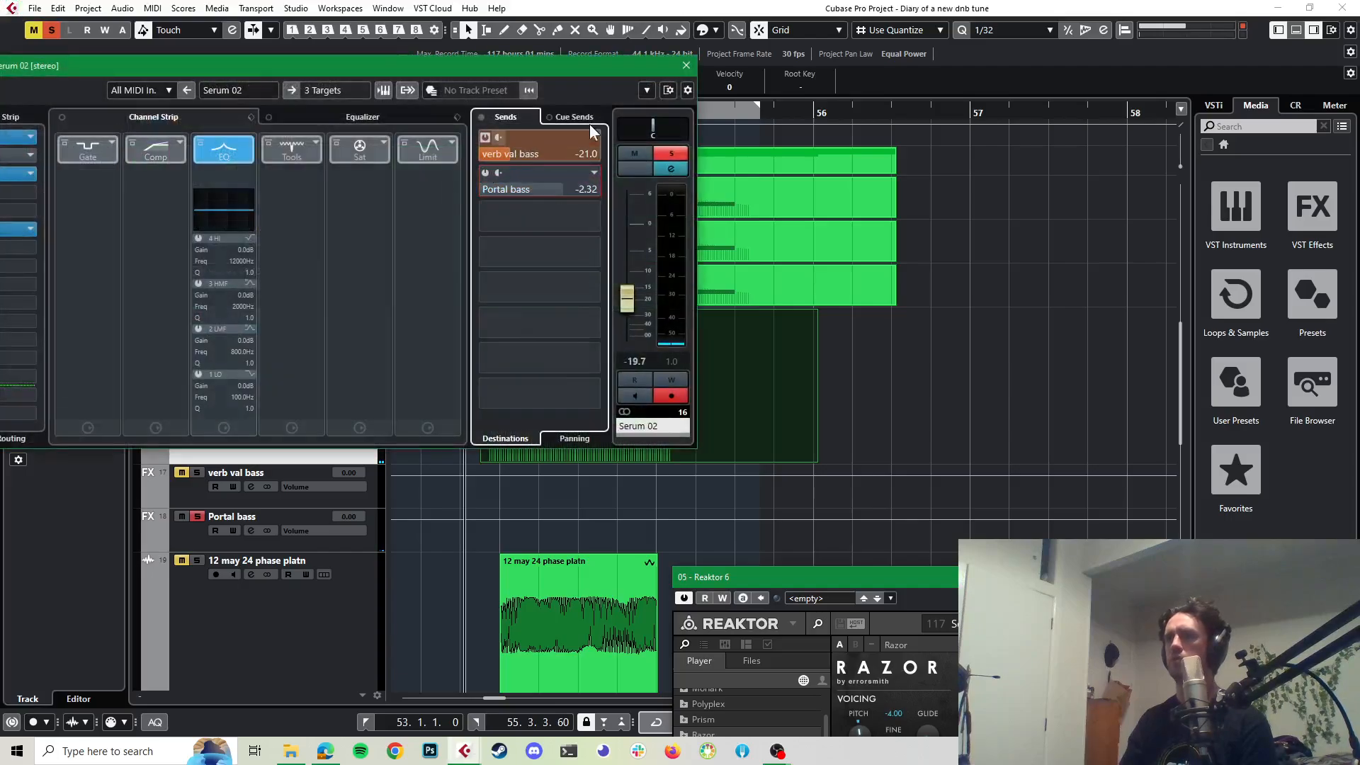
left_click(685, 65)
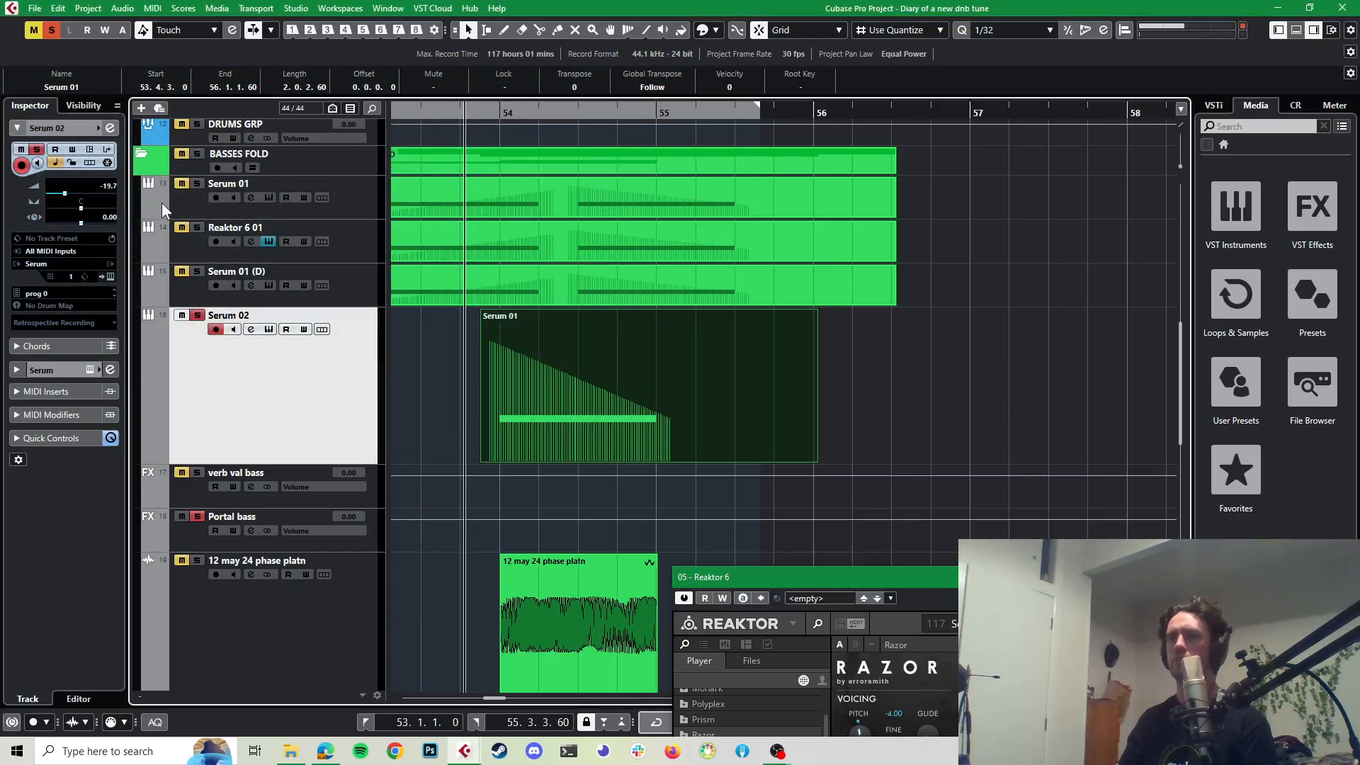
left_click(110, 127)
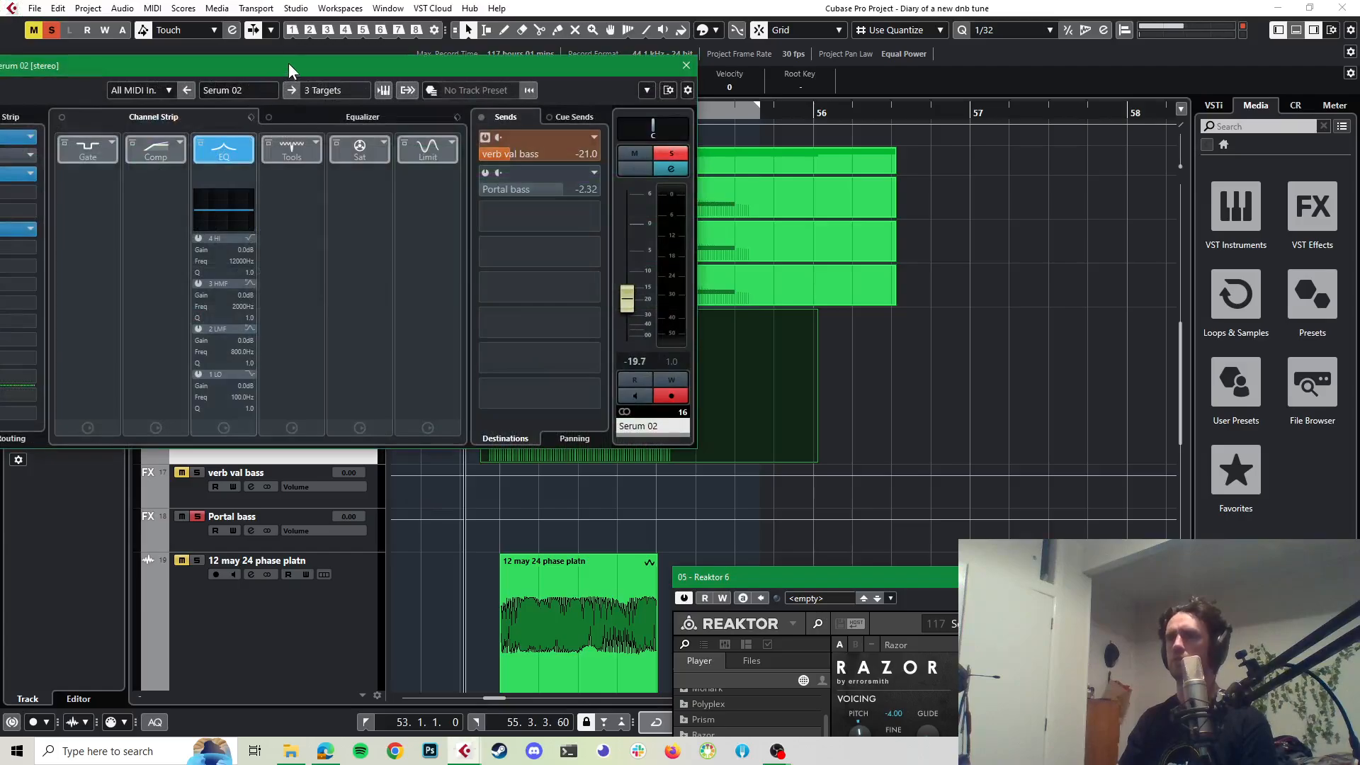
left_click_drag(289, 69, 805, 113)
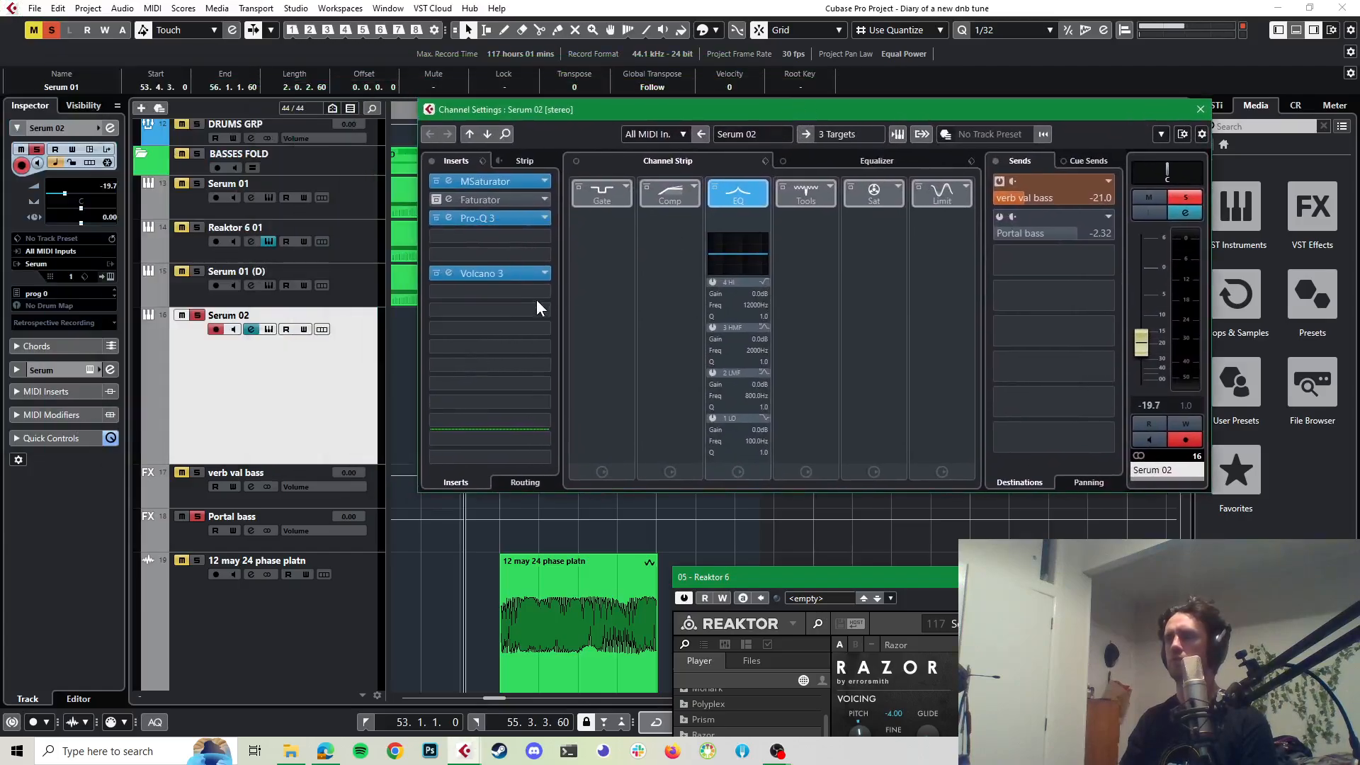
Step: Add the MRingModulator effect to the empty fourth insert slot of the Serum 02 channel
left_click(545, 235)
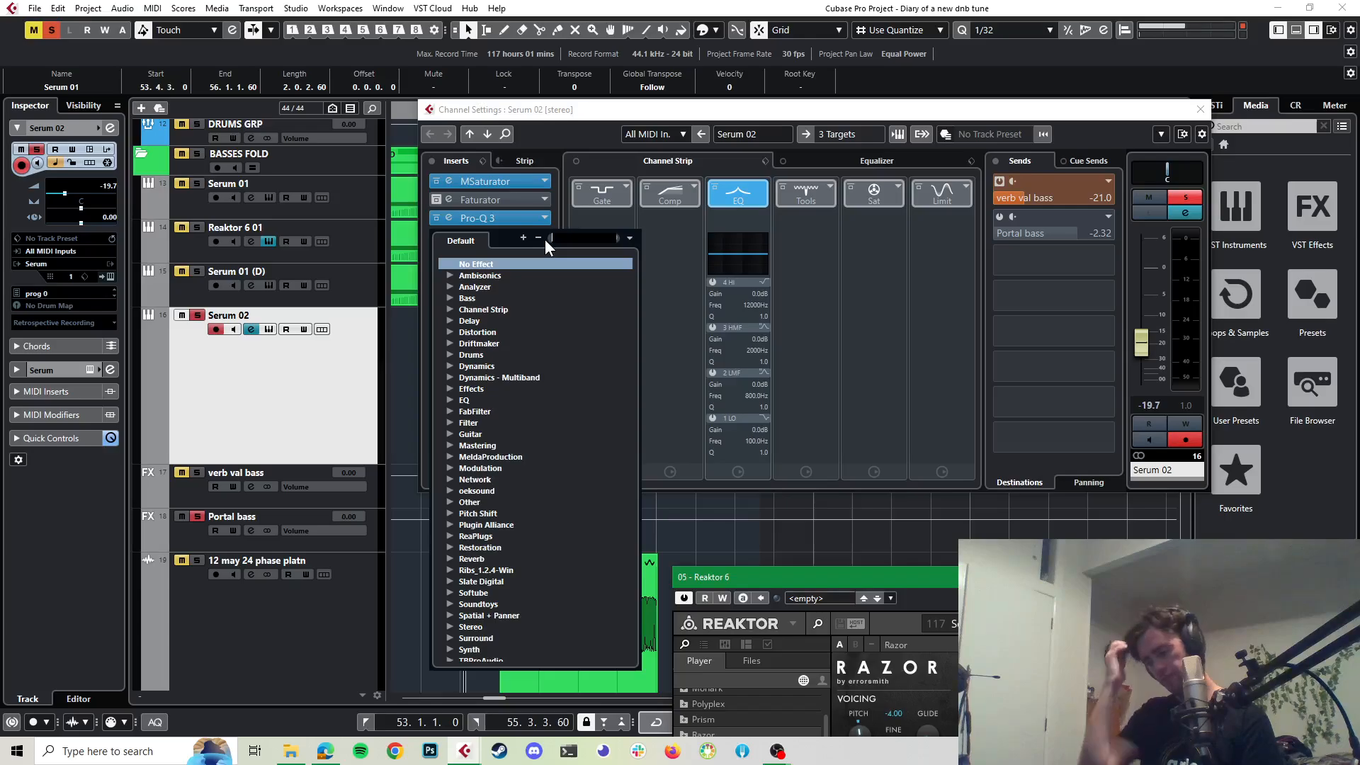
type("rin")
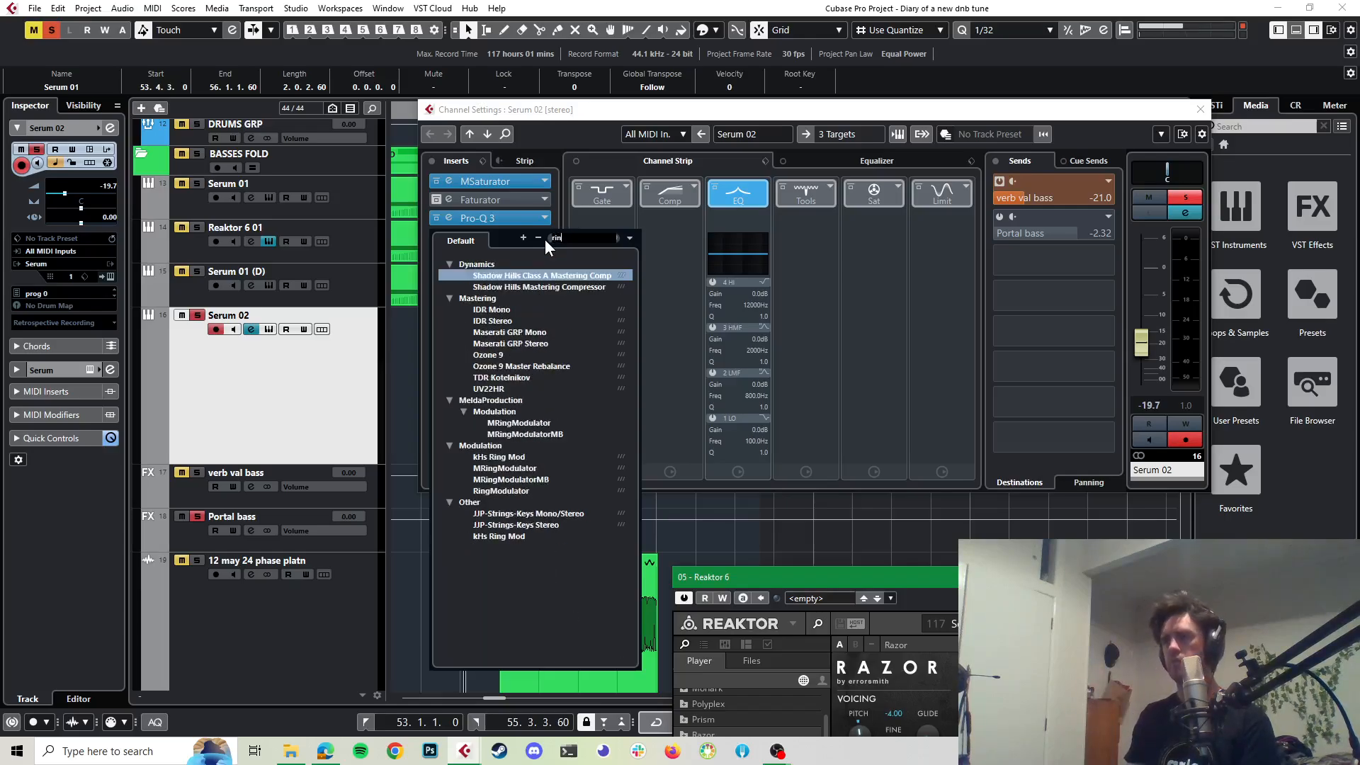
type("g mod")
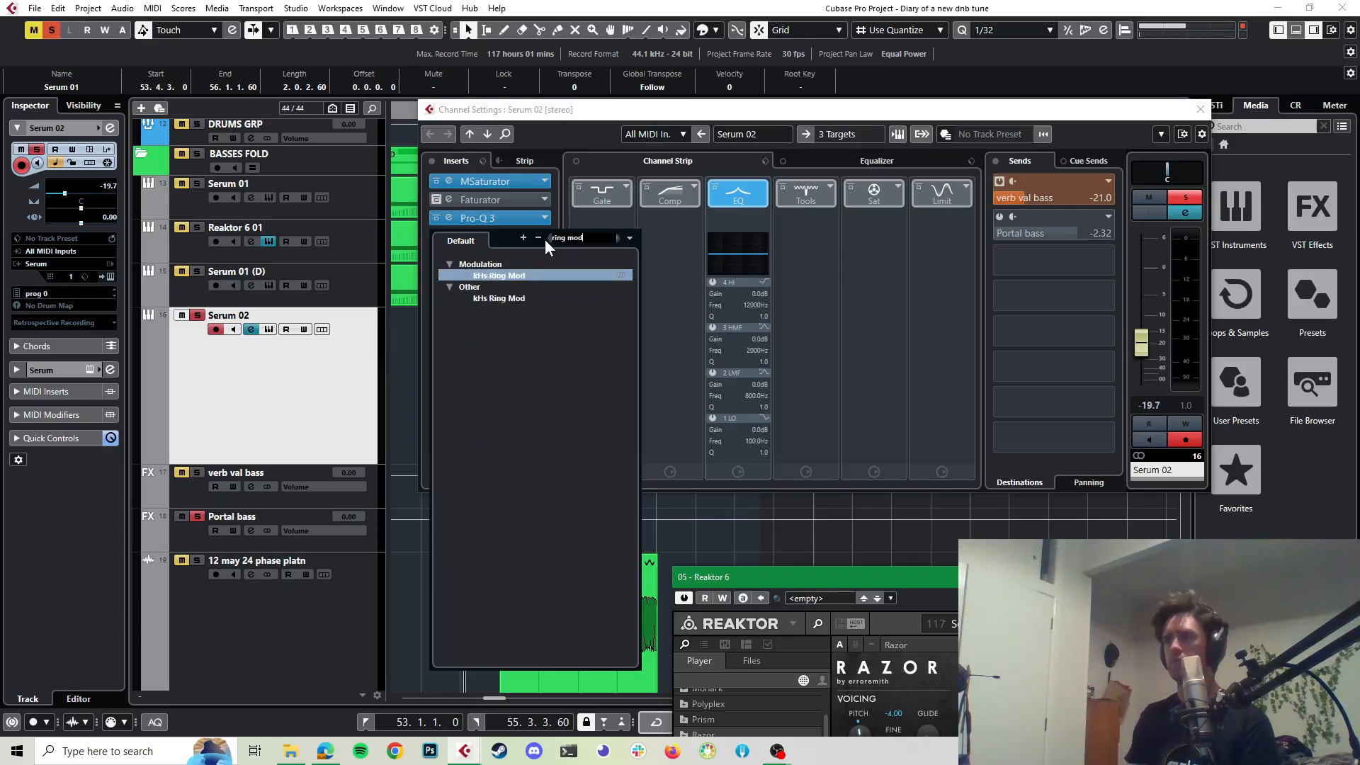
key("BackSpace")
key("BackSpace")
key("BackSpace")
key("BackSpace")
key("BackSpace")
key("BackSpace")
key("BackSpace")
key("BackSpace")
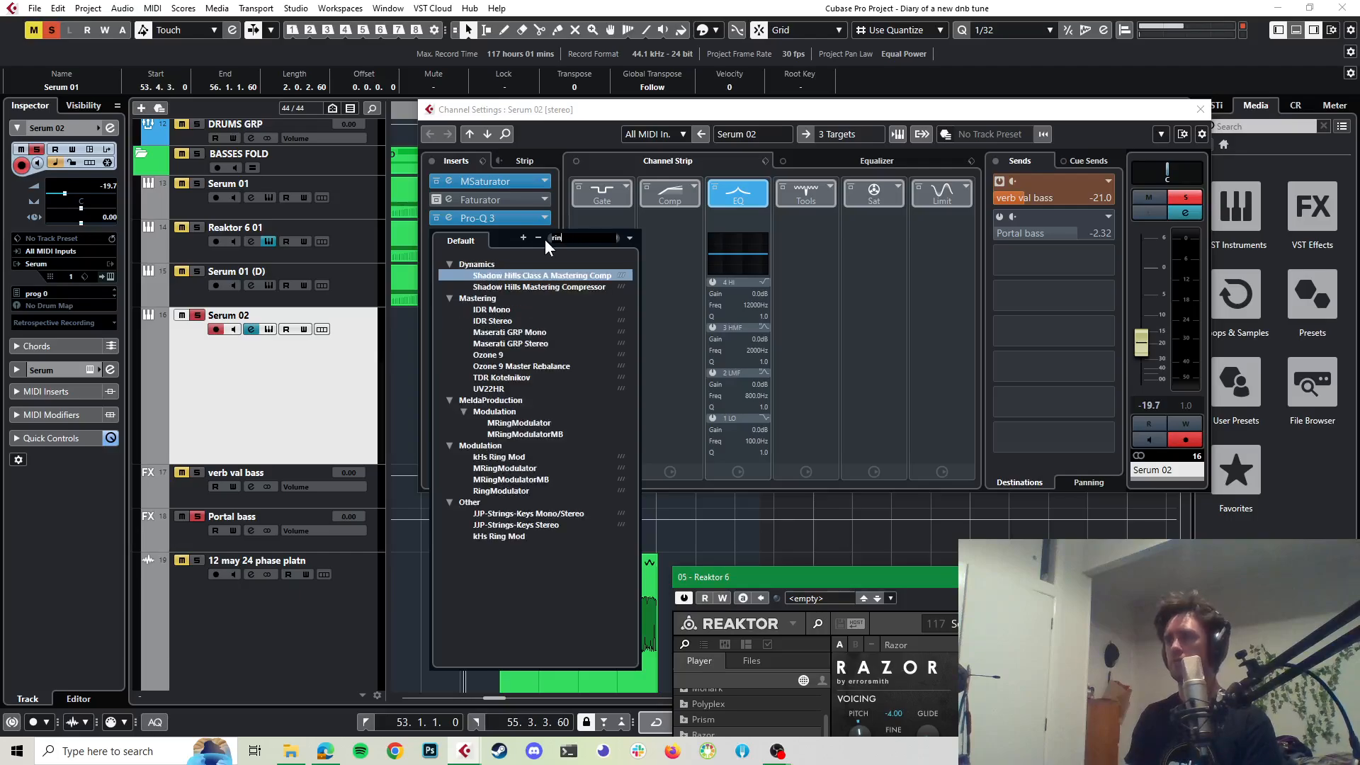
type("mring")
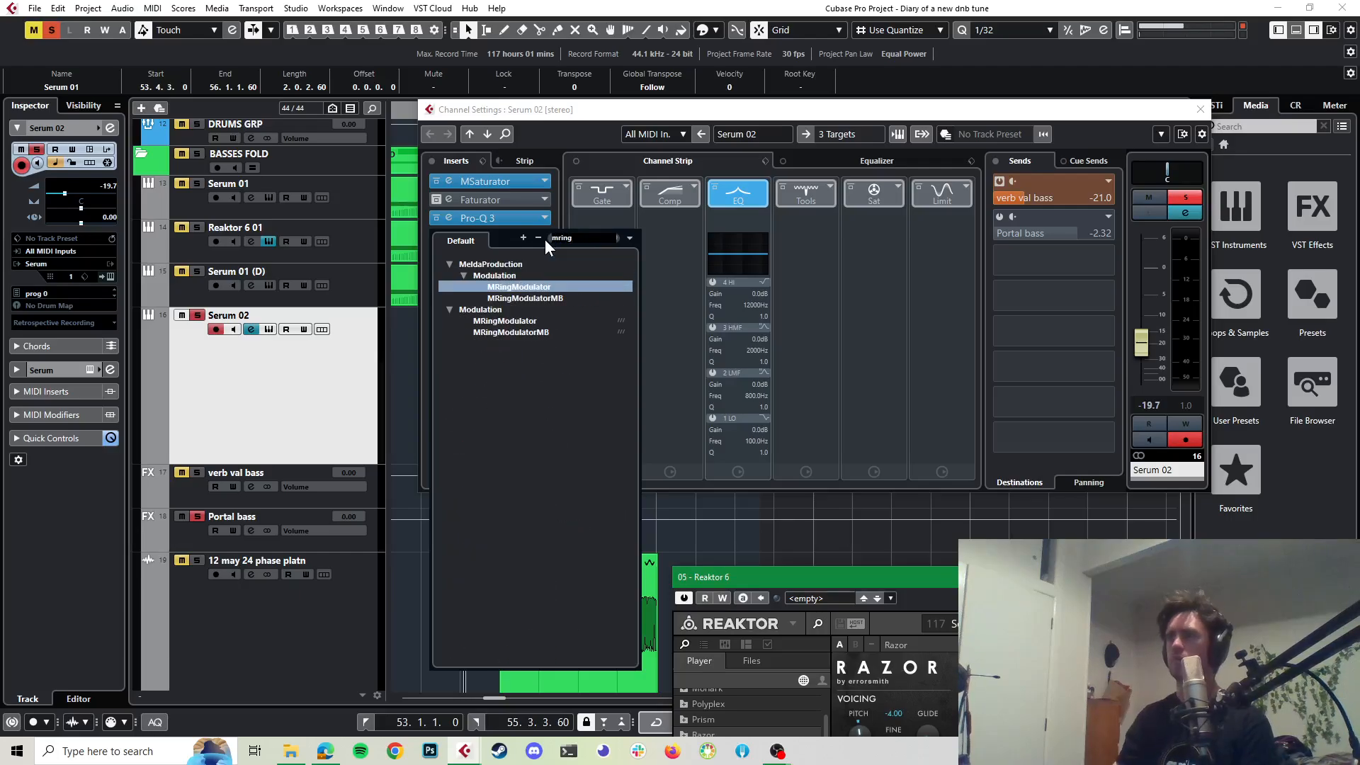
left_click(505, 320)
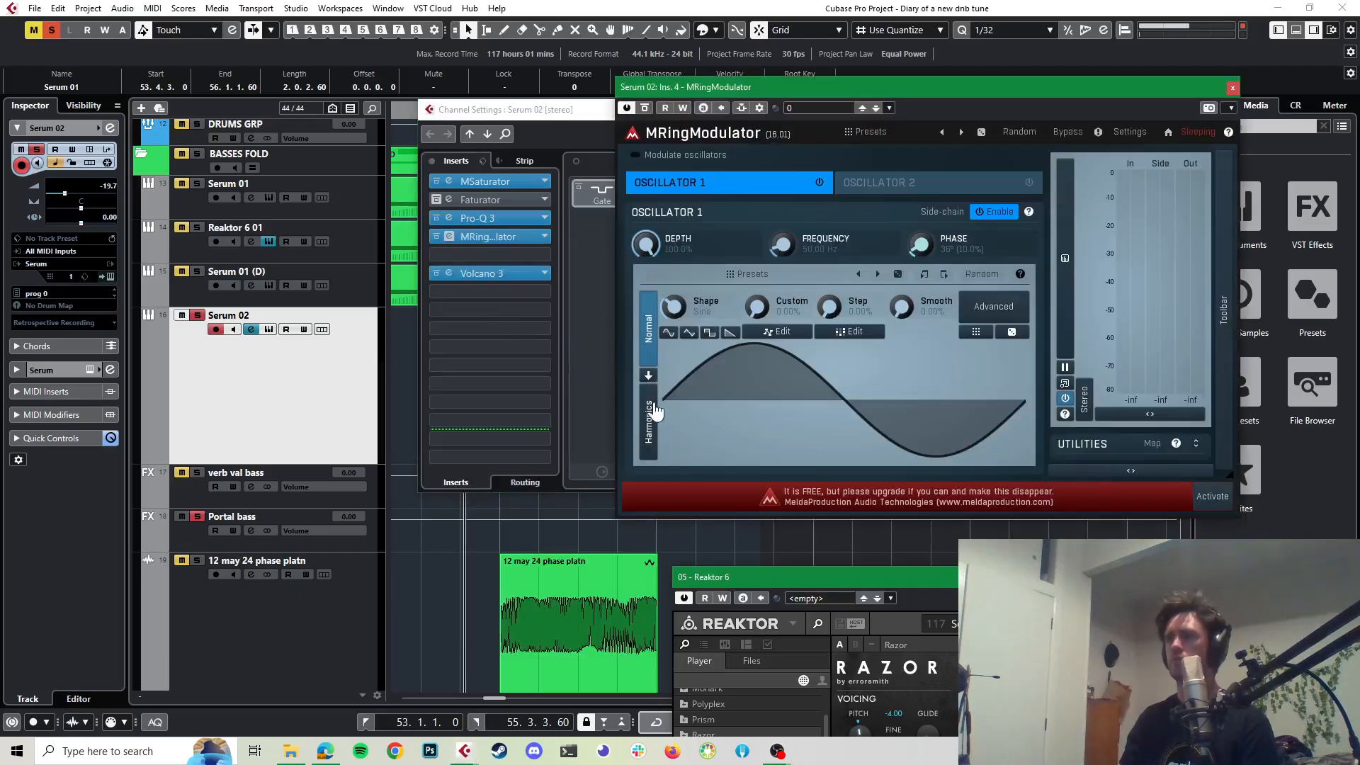
Step: During playback, set oscillator 1 to about 135 Hz and 25% depth, and compare the sound with the ring modulator bypassed
key("space")
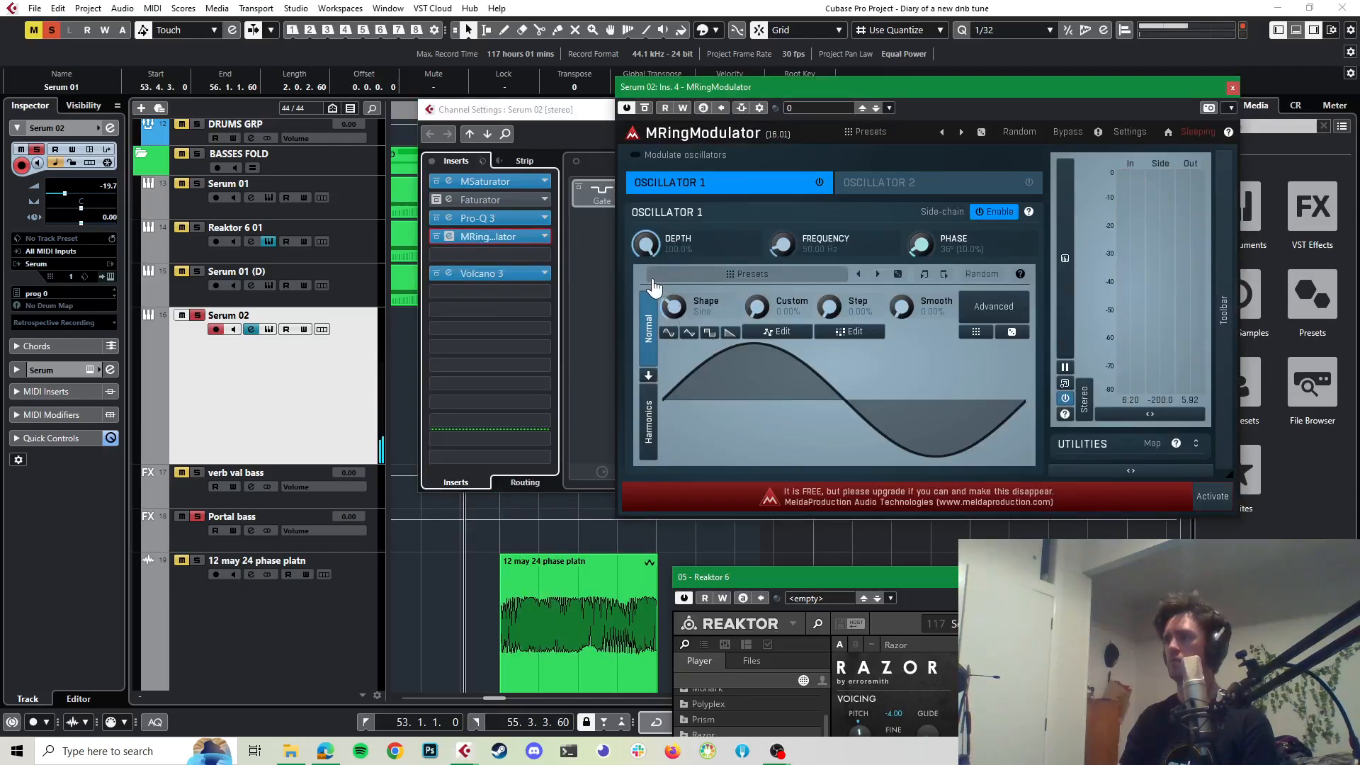
key("space")
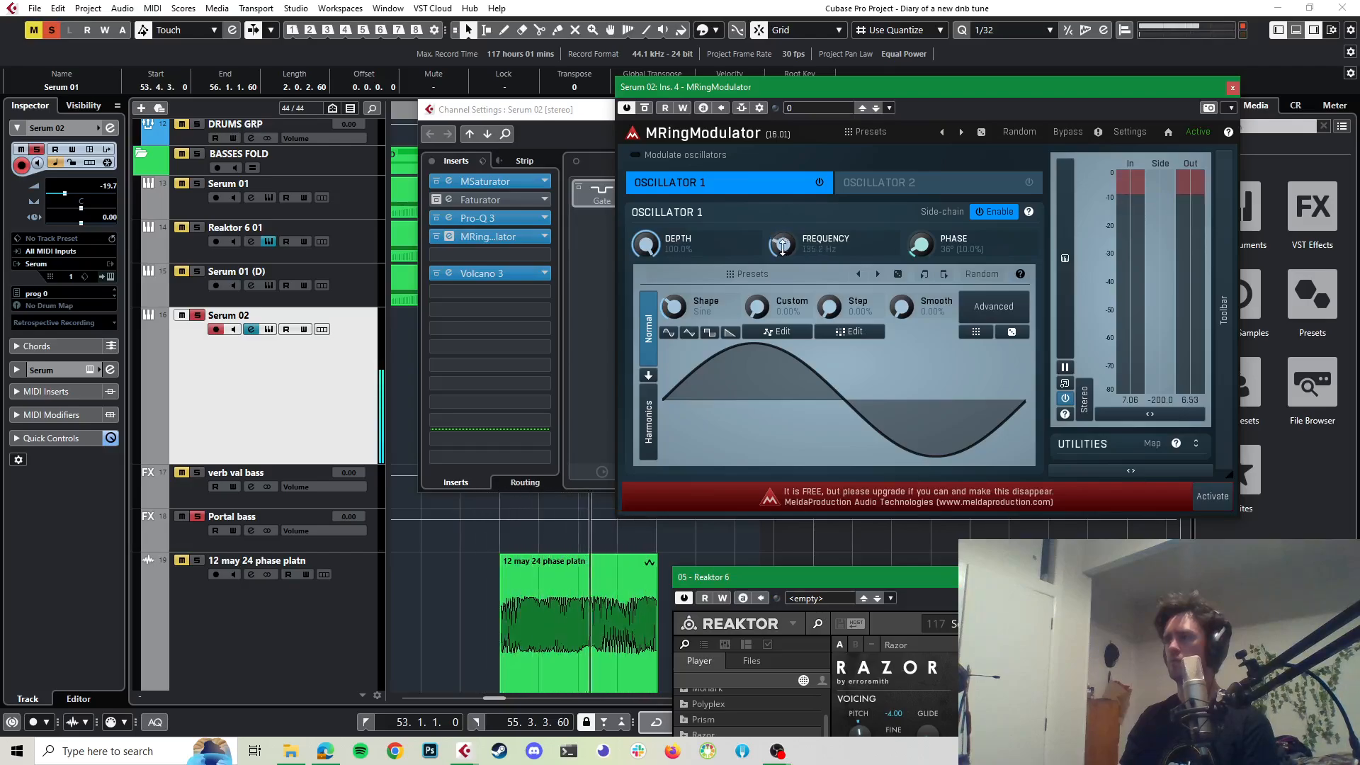
left_click_drag(678, 259, 678, 311)
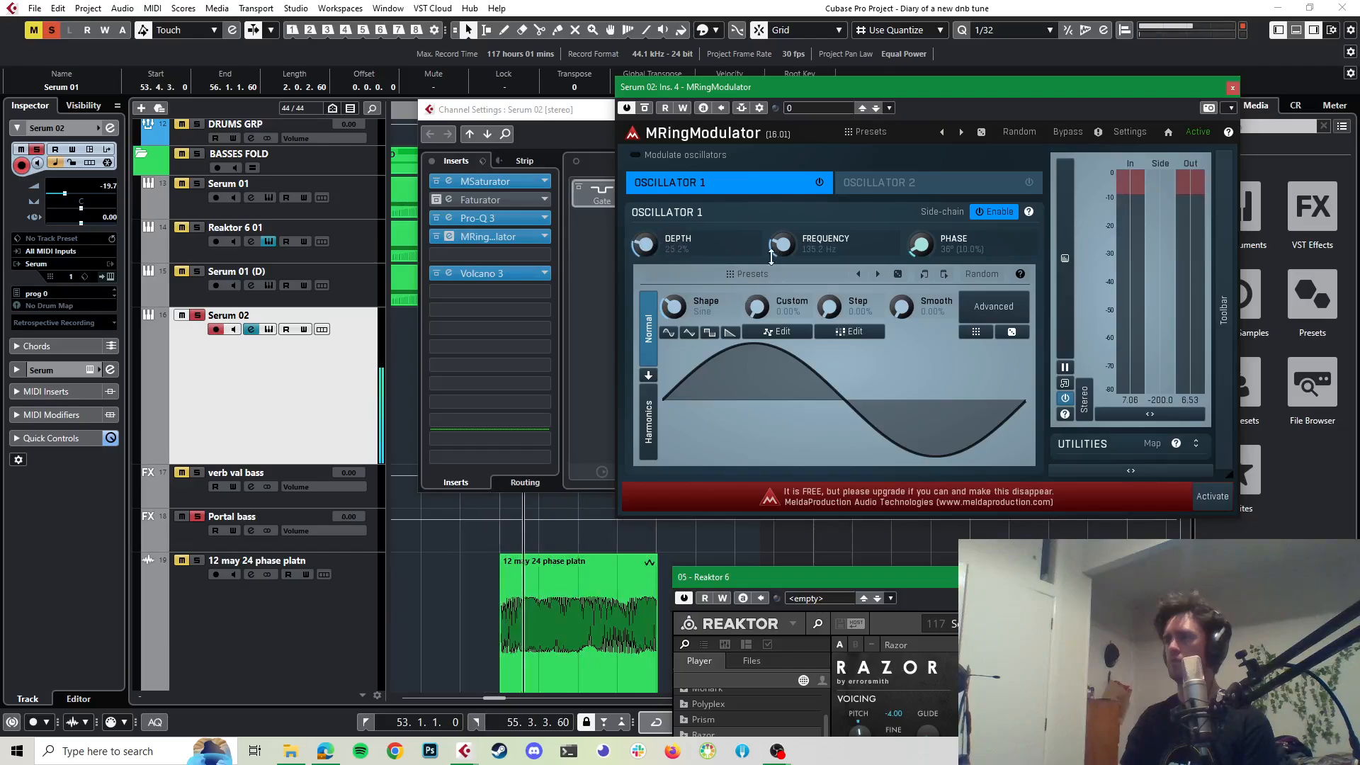
left_click(645, 107)
left_click(645, 107)
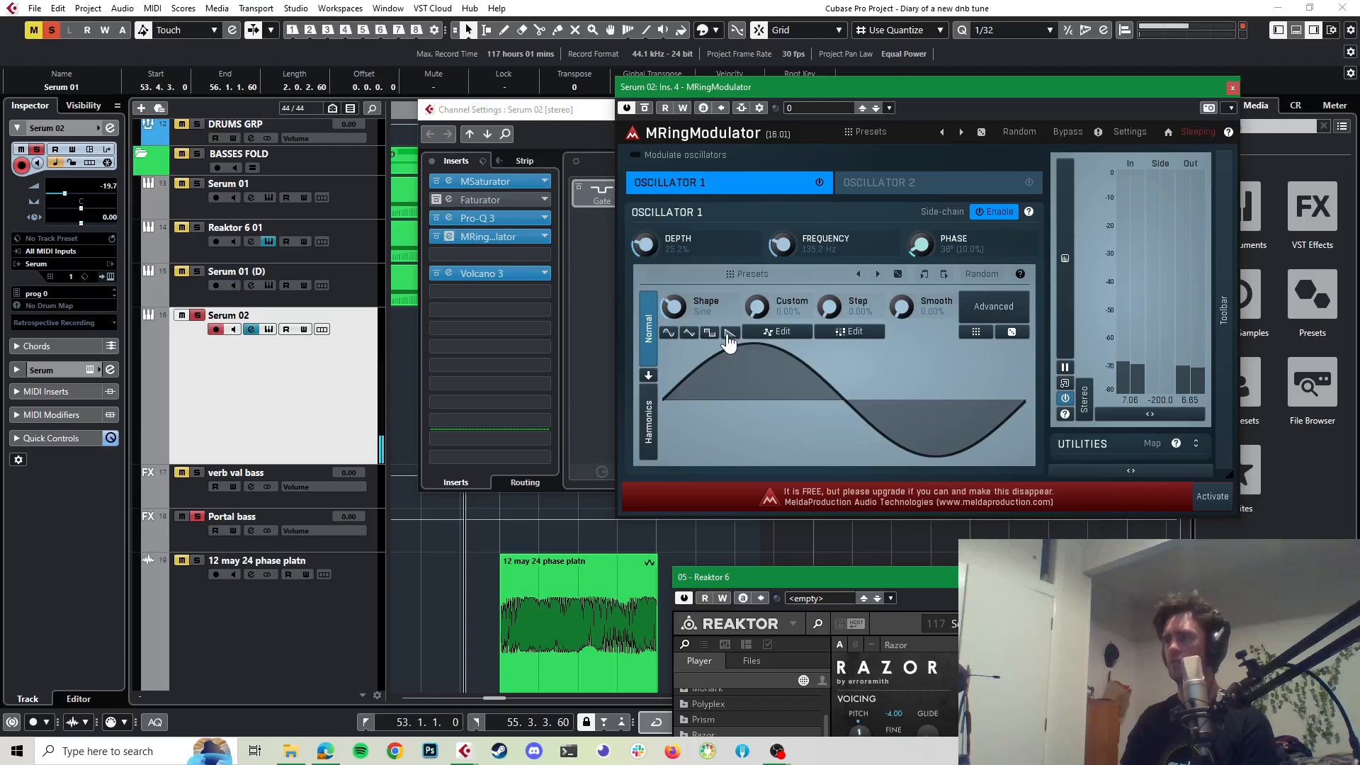
Step: Audition a triangle wave on oscillator 1 with its depth at about 86% and frequency at about 78 Hz
left_click(689, 333)
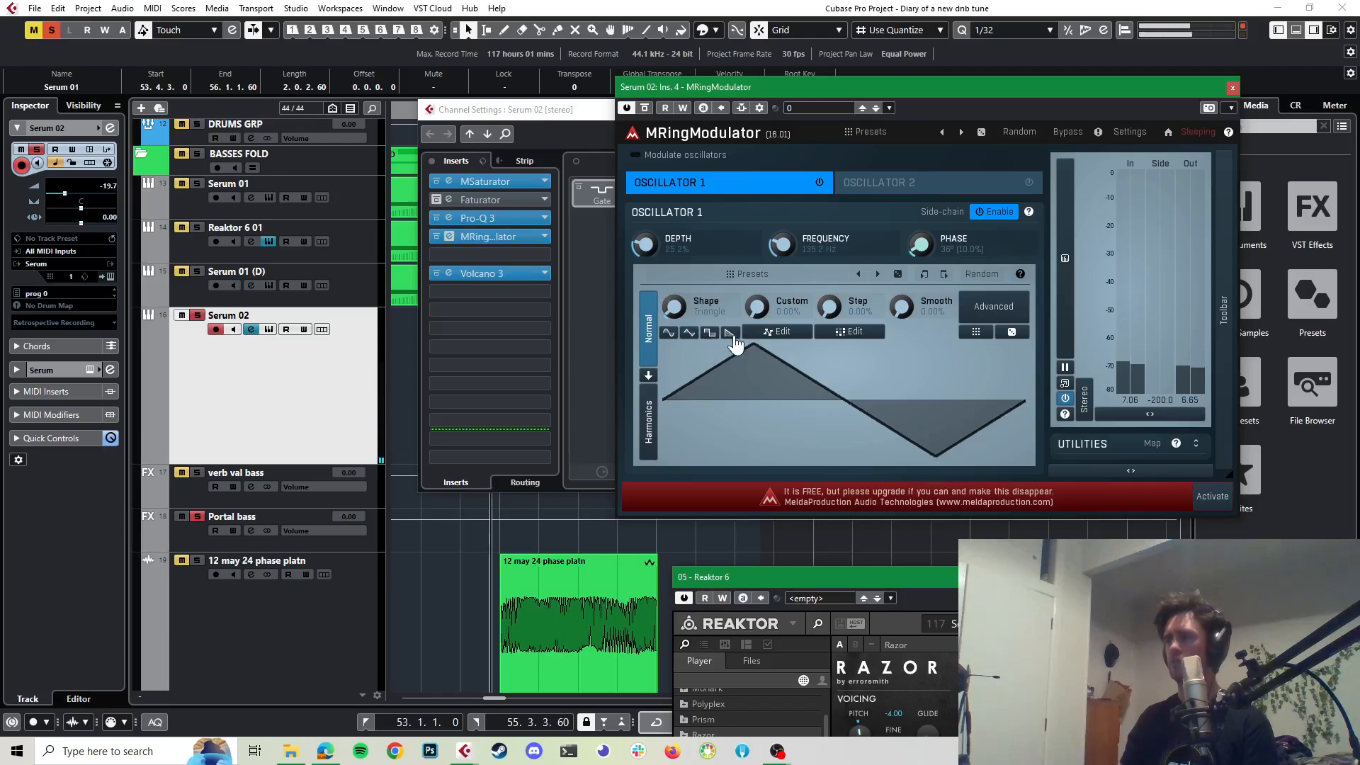
left_click_drag(646, 245, 646, 289)
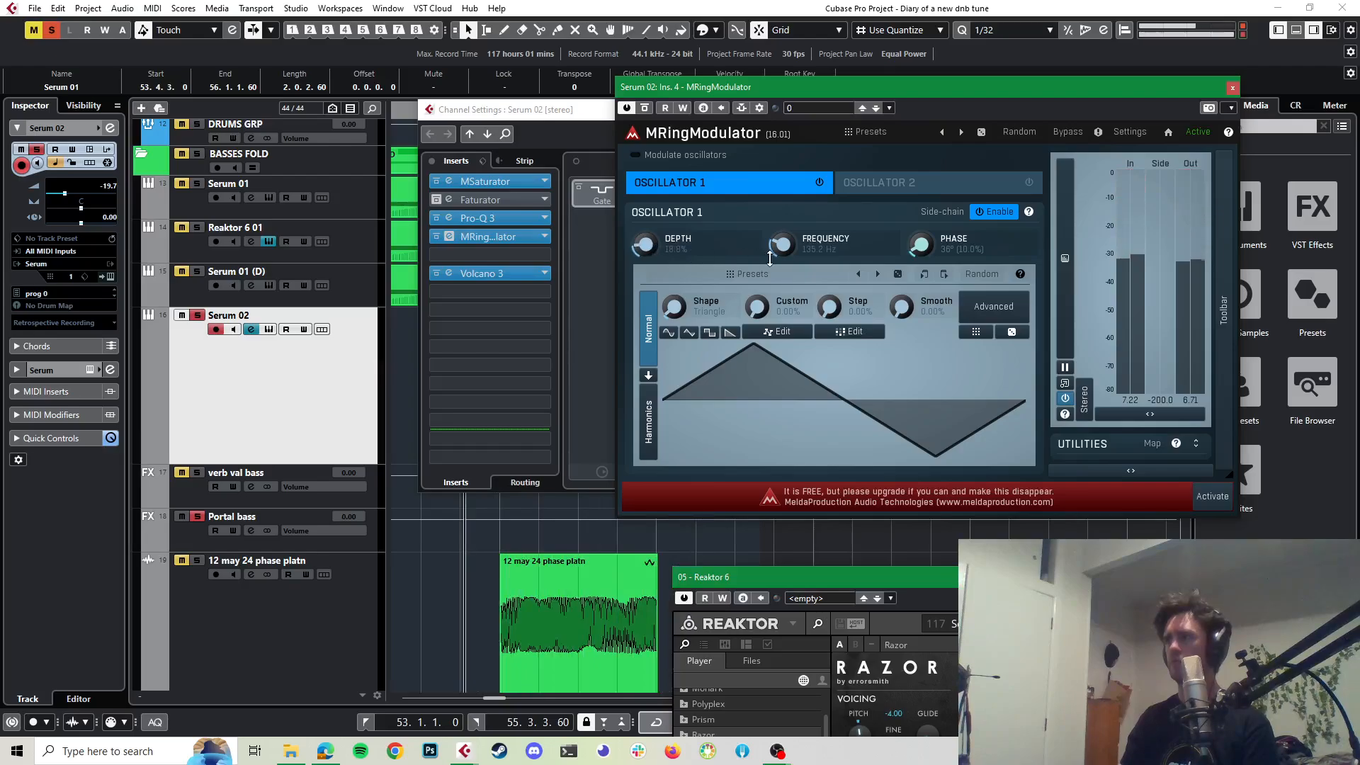
left_click_drag(782, 245, 782, 210)
left_click_drag(645, 245, 645, 238)
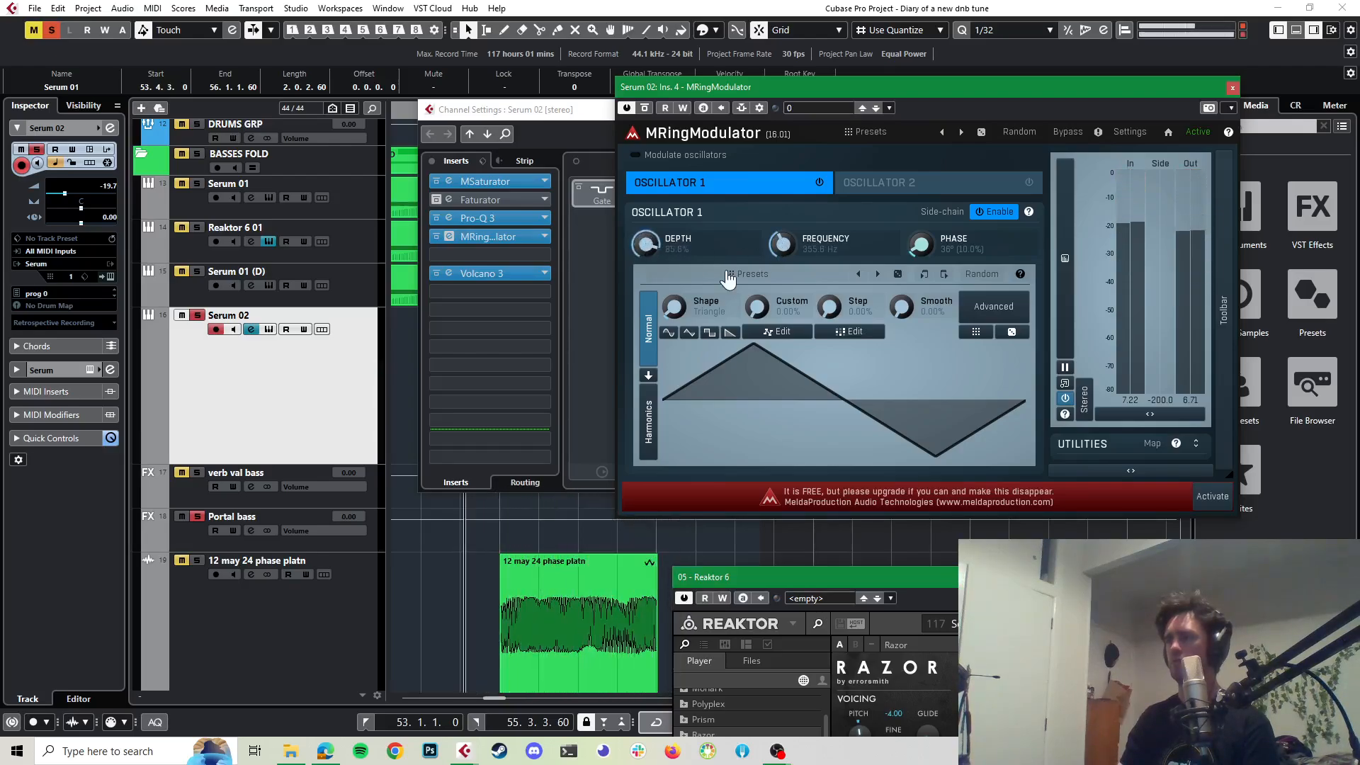
left_click_drag(782, 245, 782, 295)
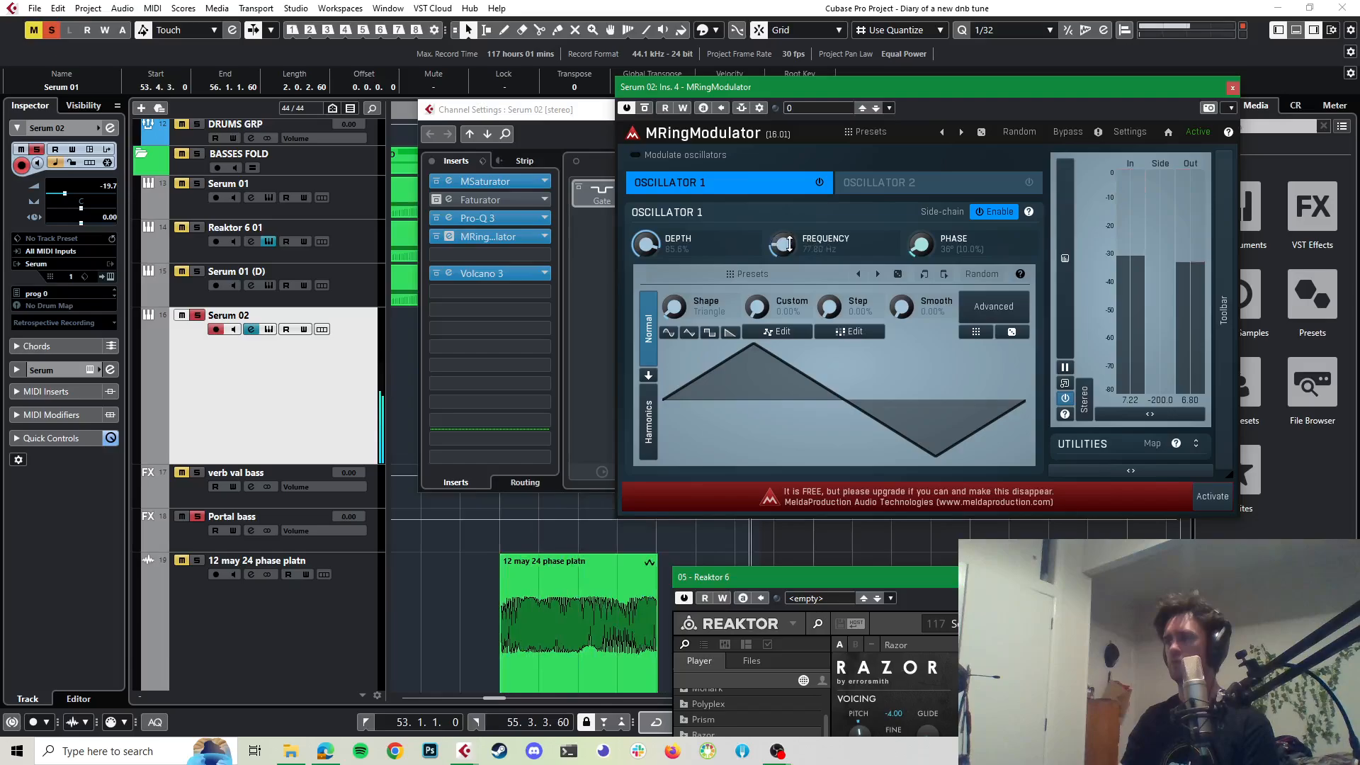
Step: Set oscillator 1 to a saw wave at about 82 Hz with about 42% depth, and close the ring modulator
left_click(730, 335)
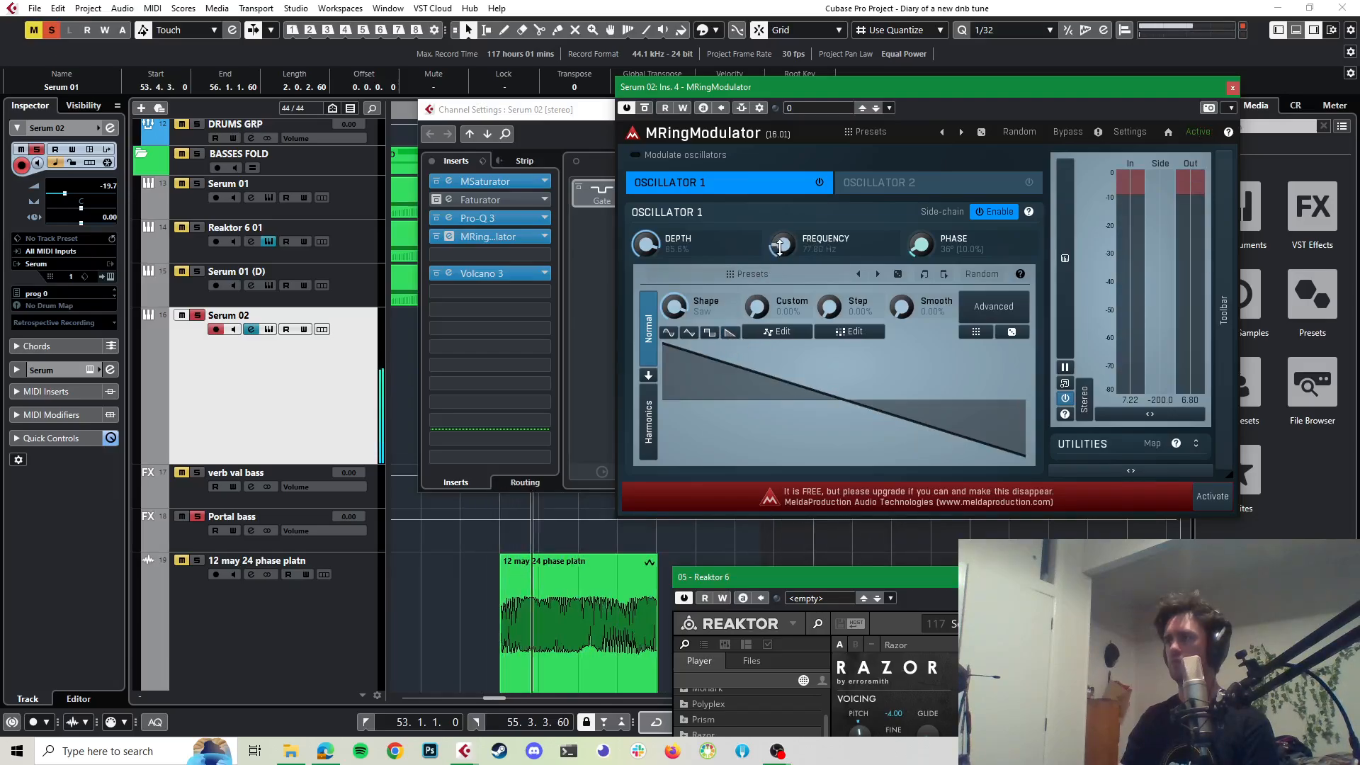
mouse_move(780, 246)
left_mouse_down()
mouse_move(782, 219)
mouse_move(782, 248)
left_mouse_up()
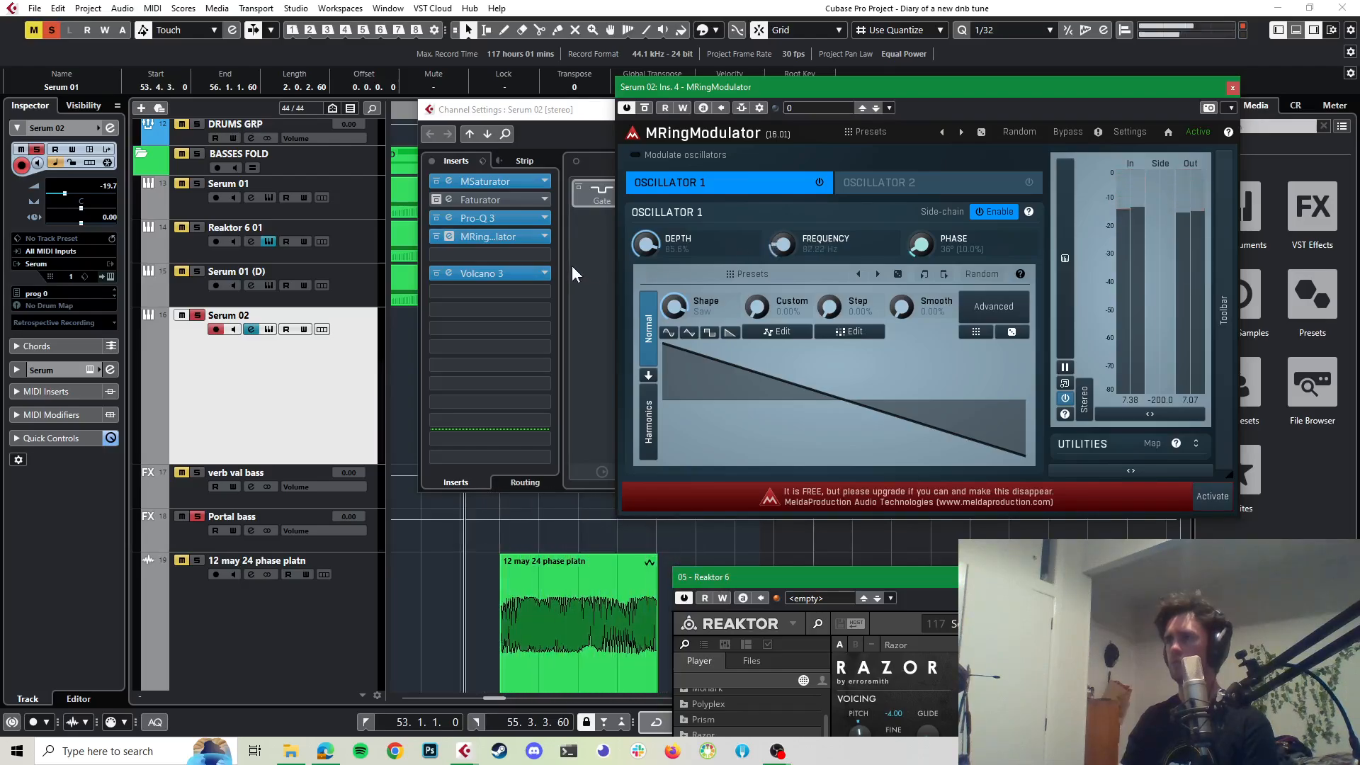
mouse_move(646, 245)
left_mouse_down()
mouse_move(646, 274)
mouse_move(646, 246)
left_mouse_up()
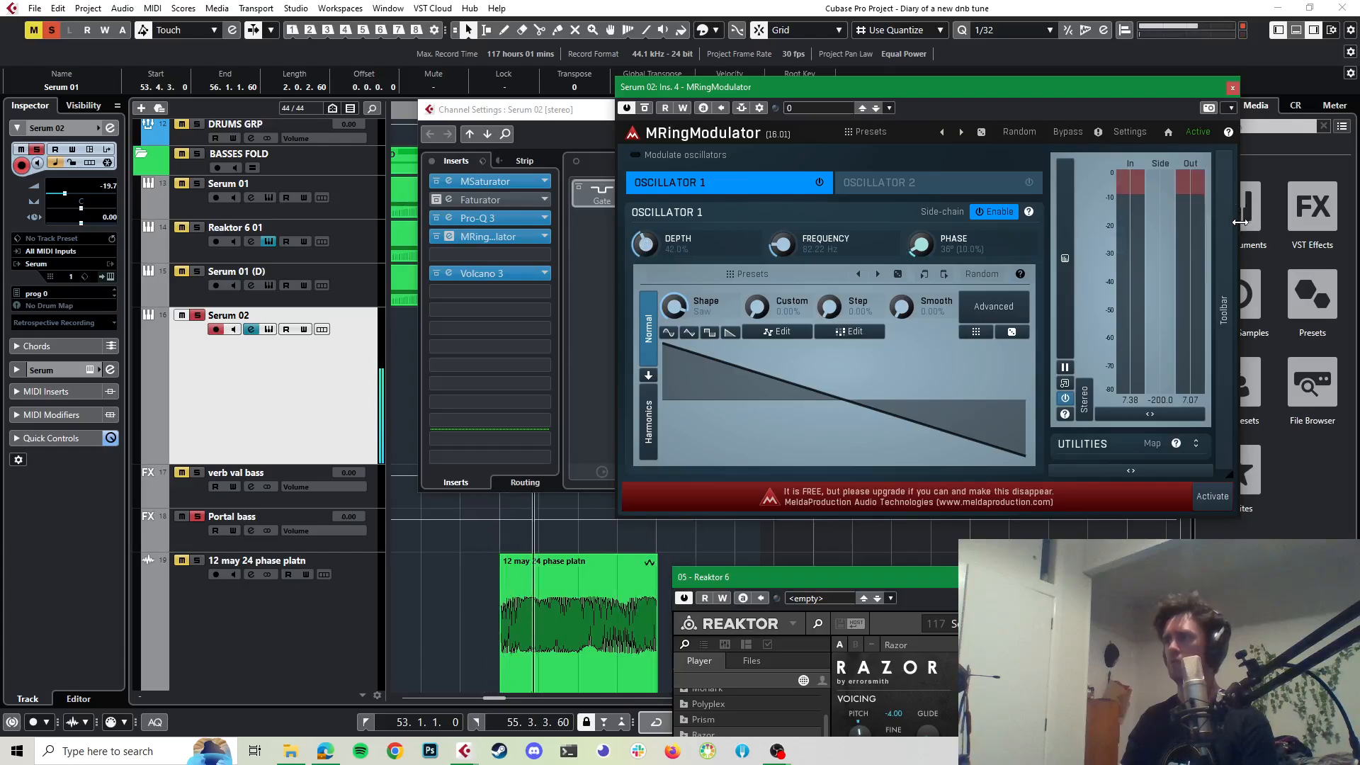
left_click(1233, 87)
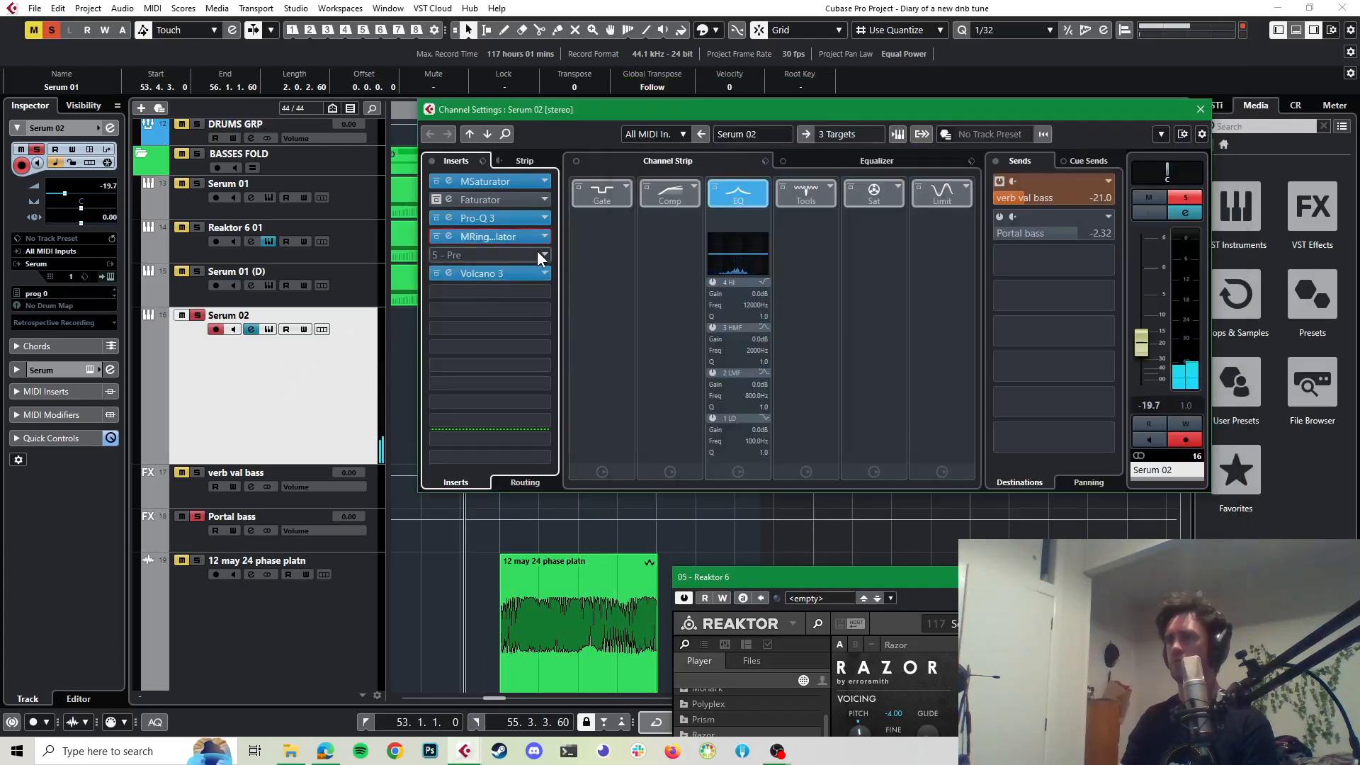
Step: Add the Squasher effect to the fifth insert slot, between the ring modulator and Volcano 3
left_click(543, 253)
type("squash")
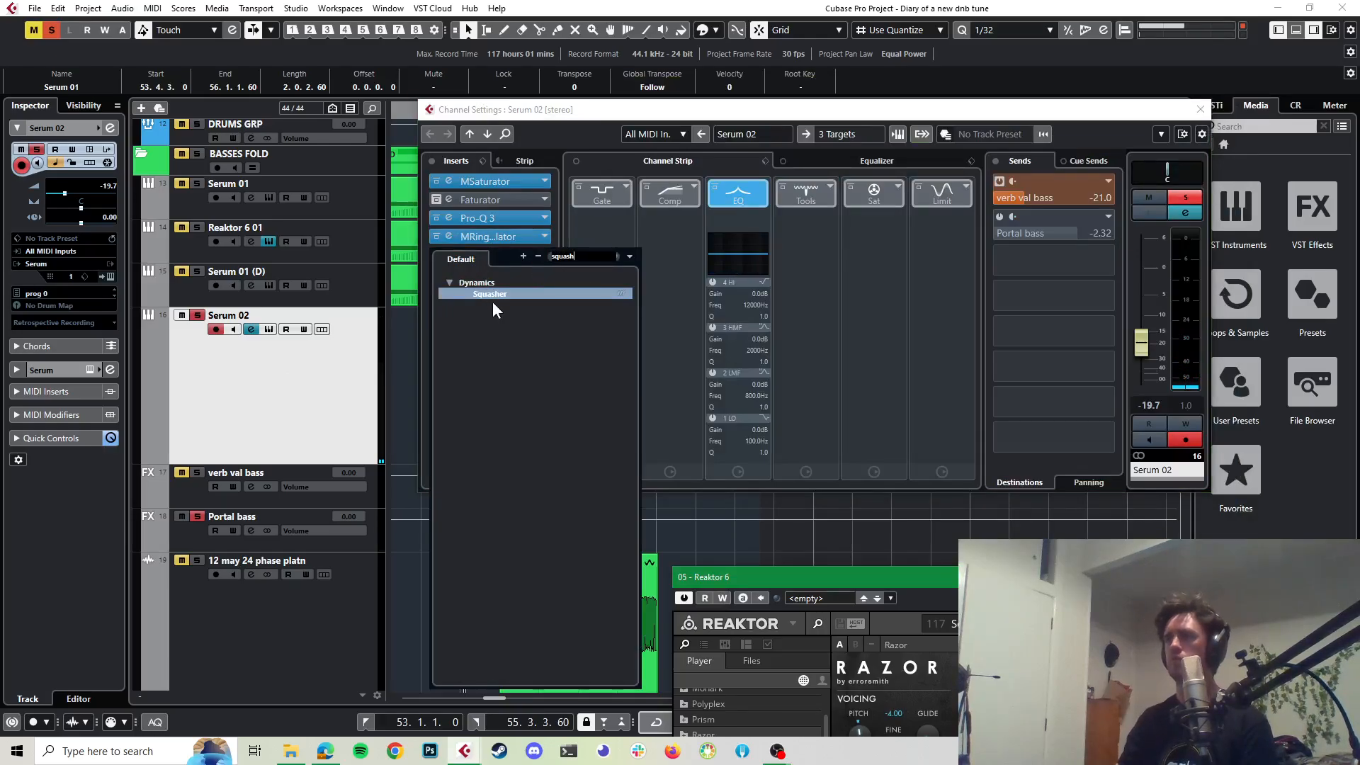
double_click(494, 295)
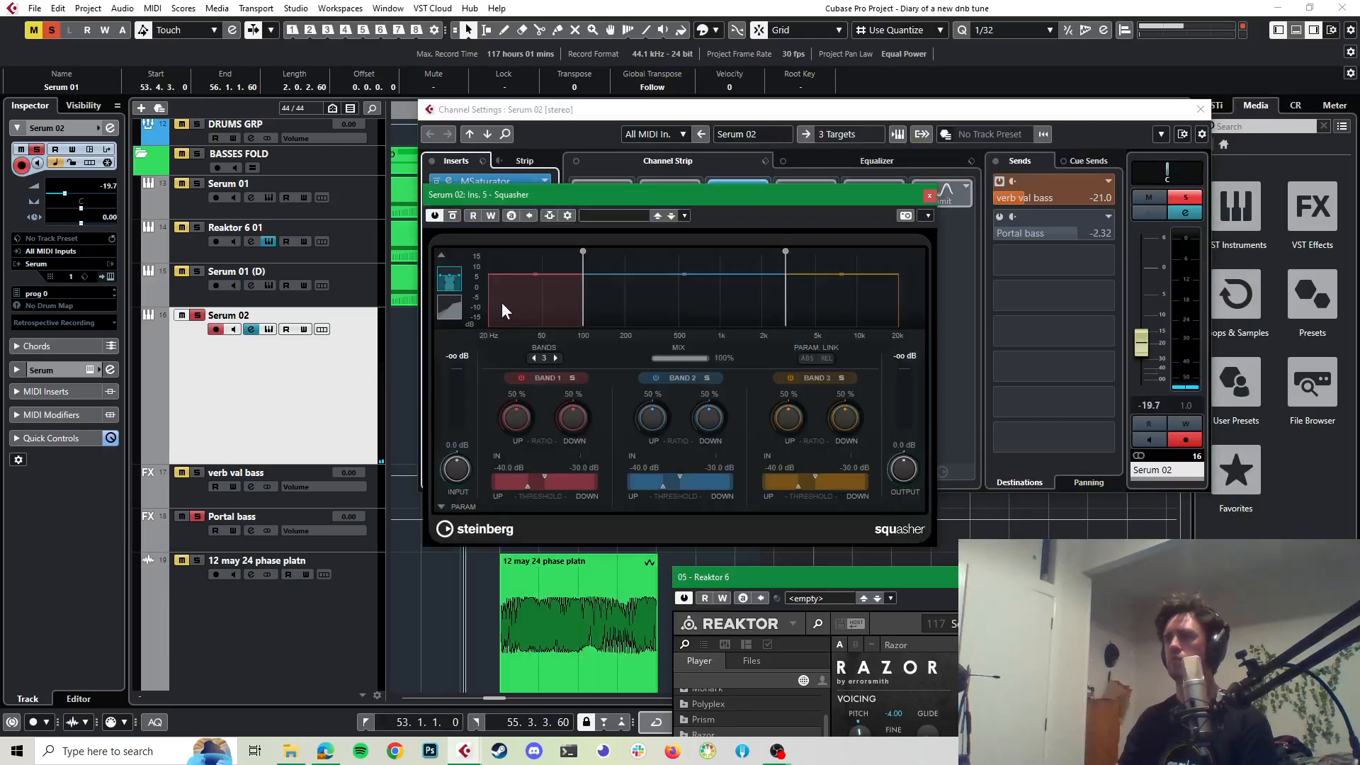
Step: Load Squasher's Arp Treatment preset, lower its input gain to -7.0 dB, and close the plug-in
left_click(673, 217)
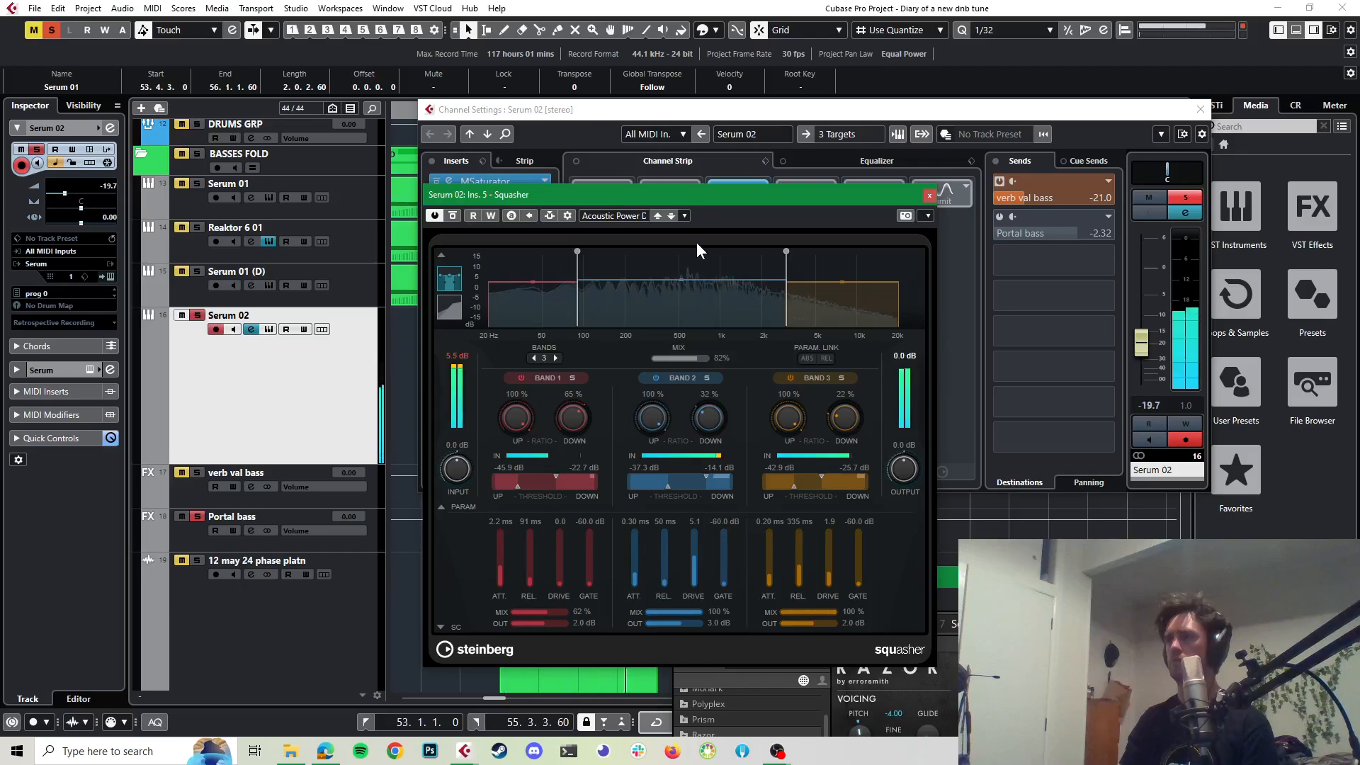
left_click(672, 215)
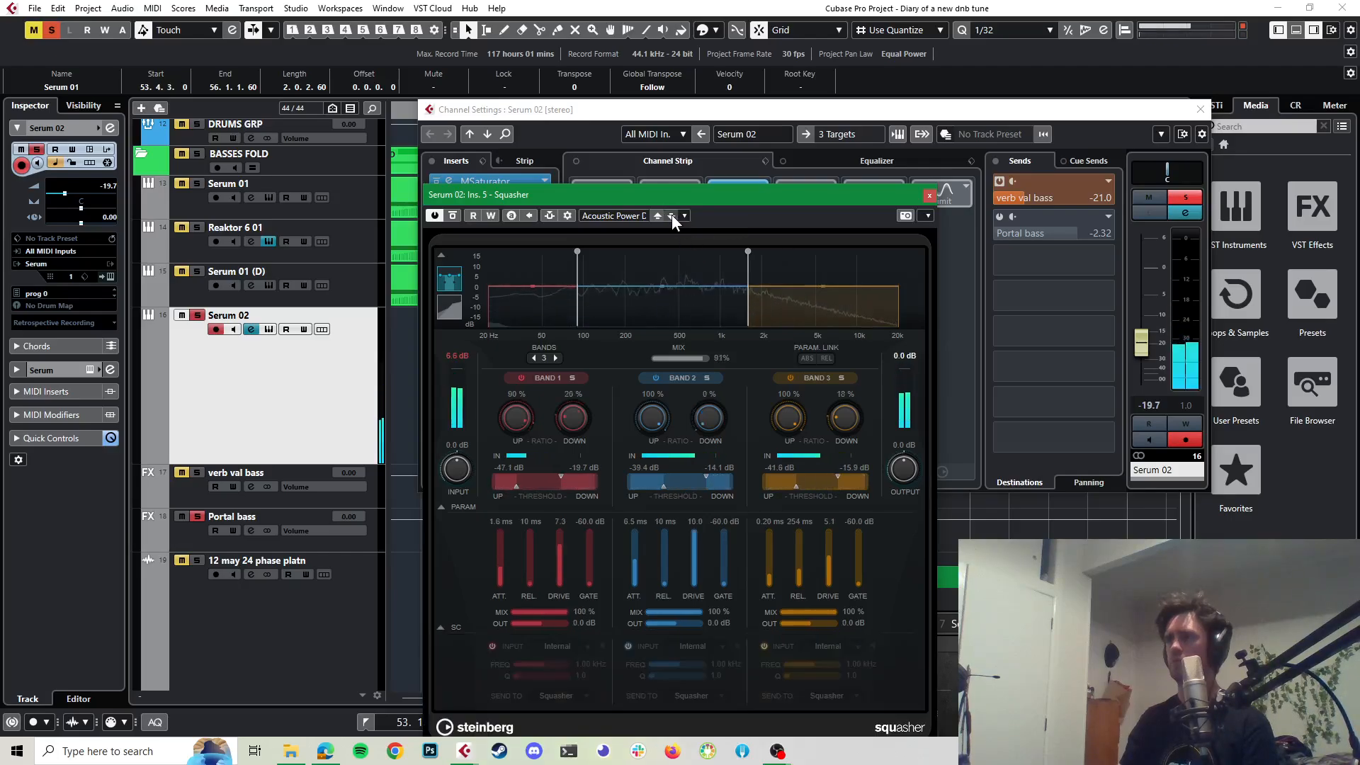
left_click(672, 214)
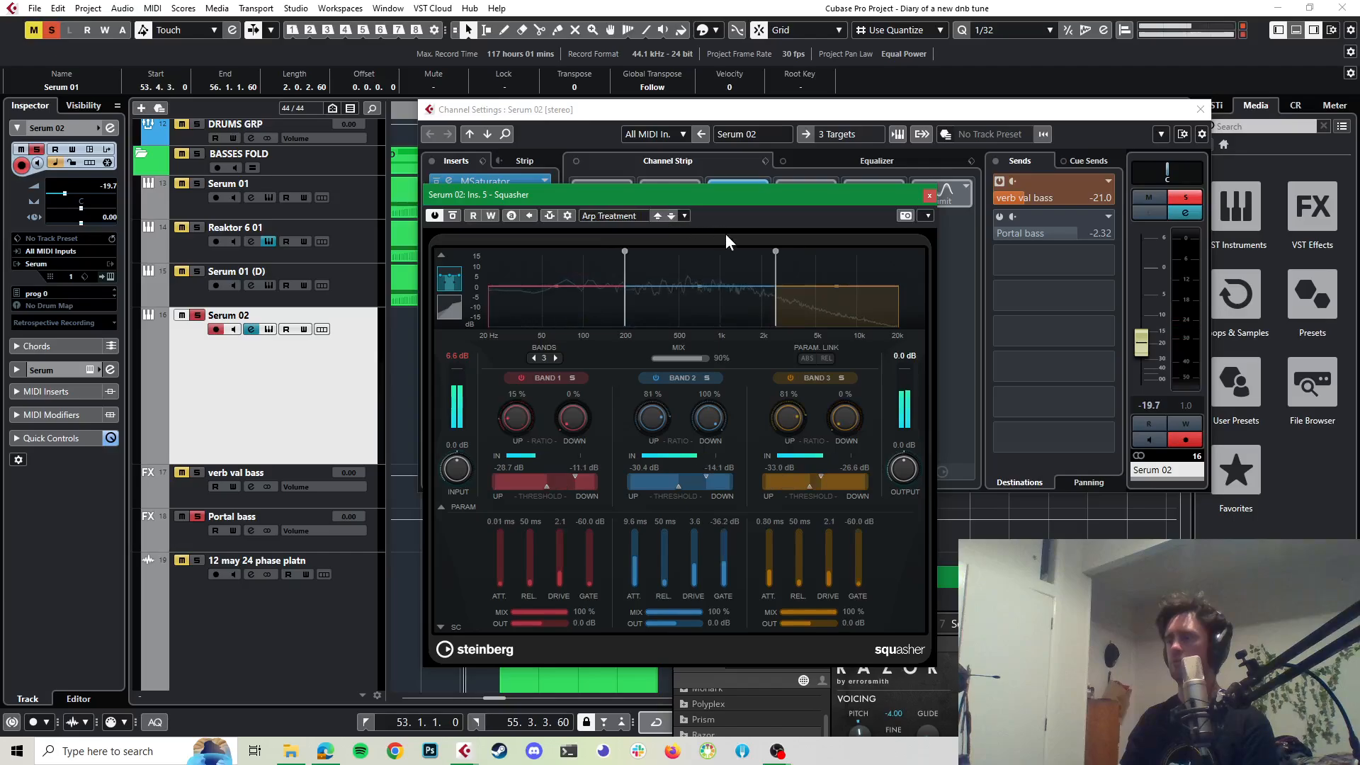
left_click(455, 356)
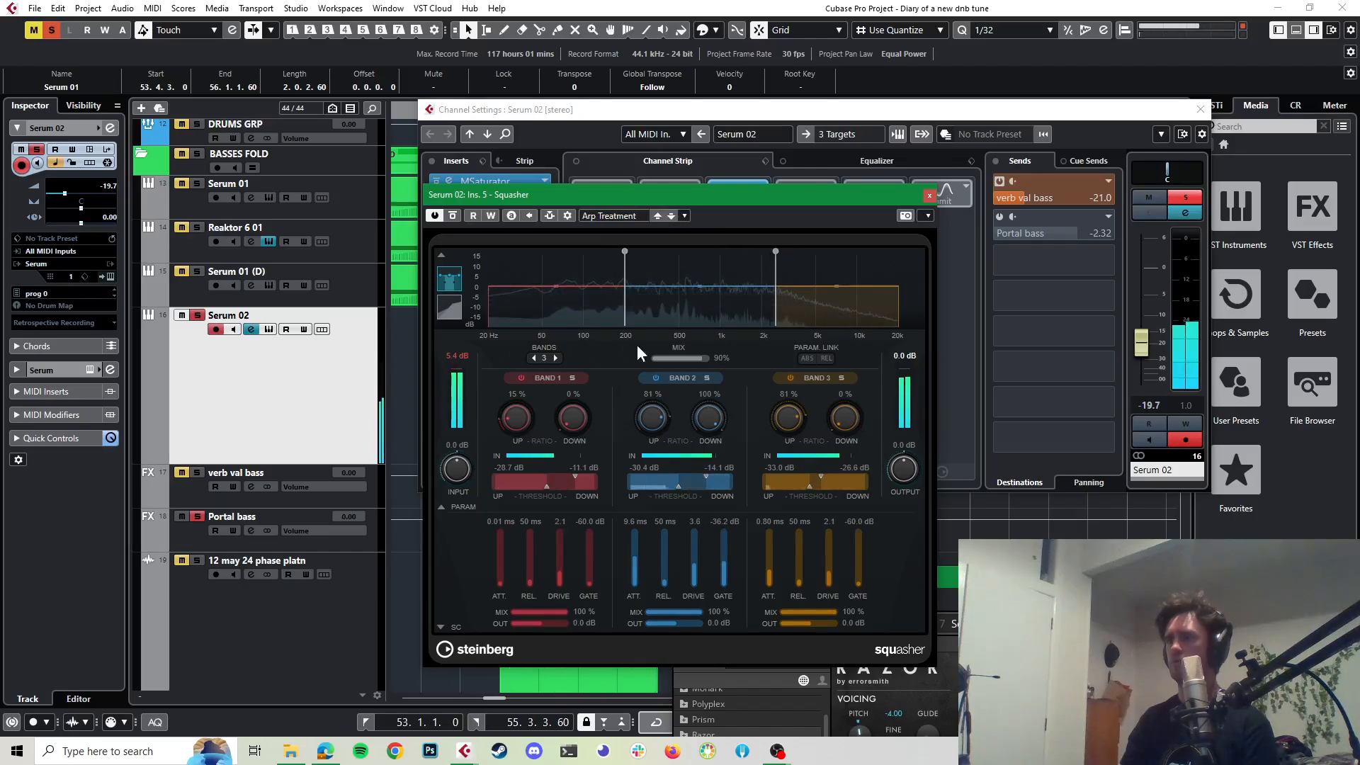
left_click_drag(452, 474, 451, 483)
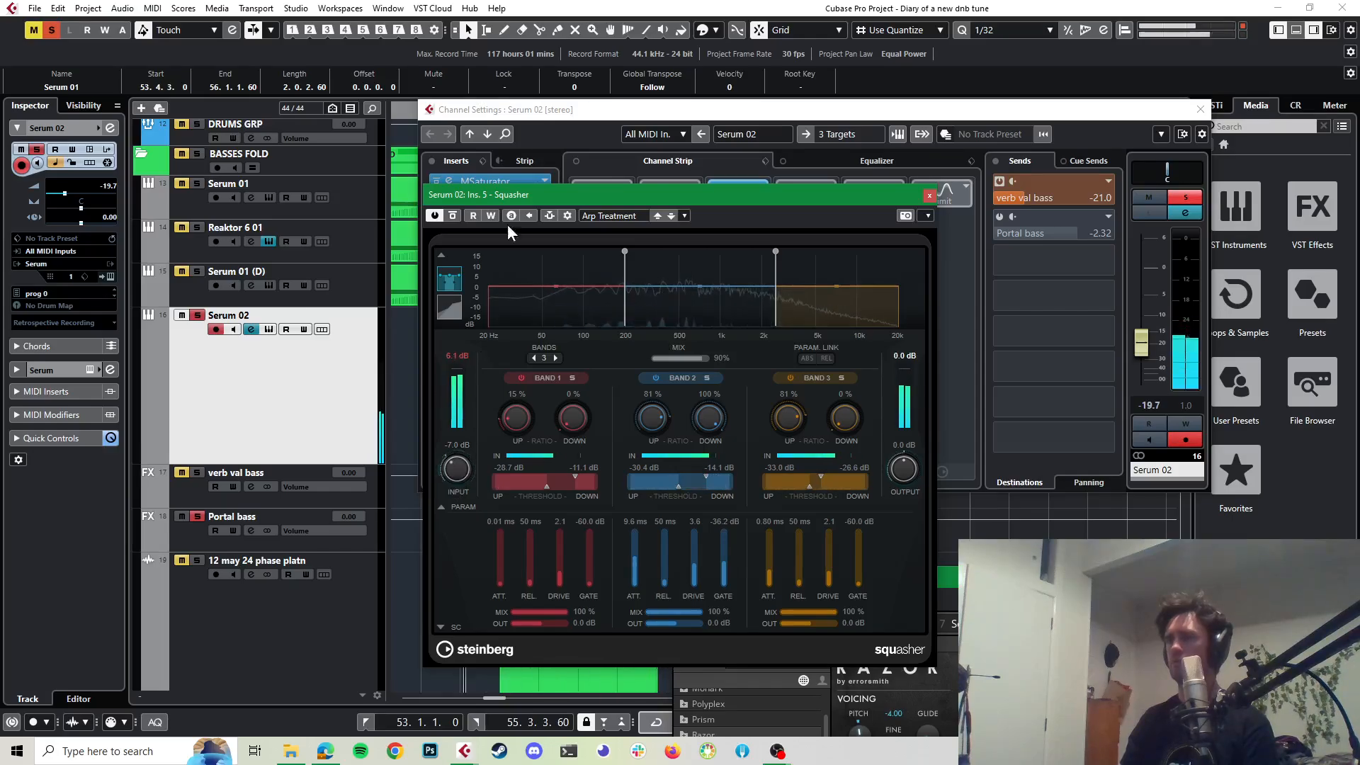
left_click(929, 196)
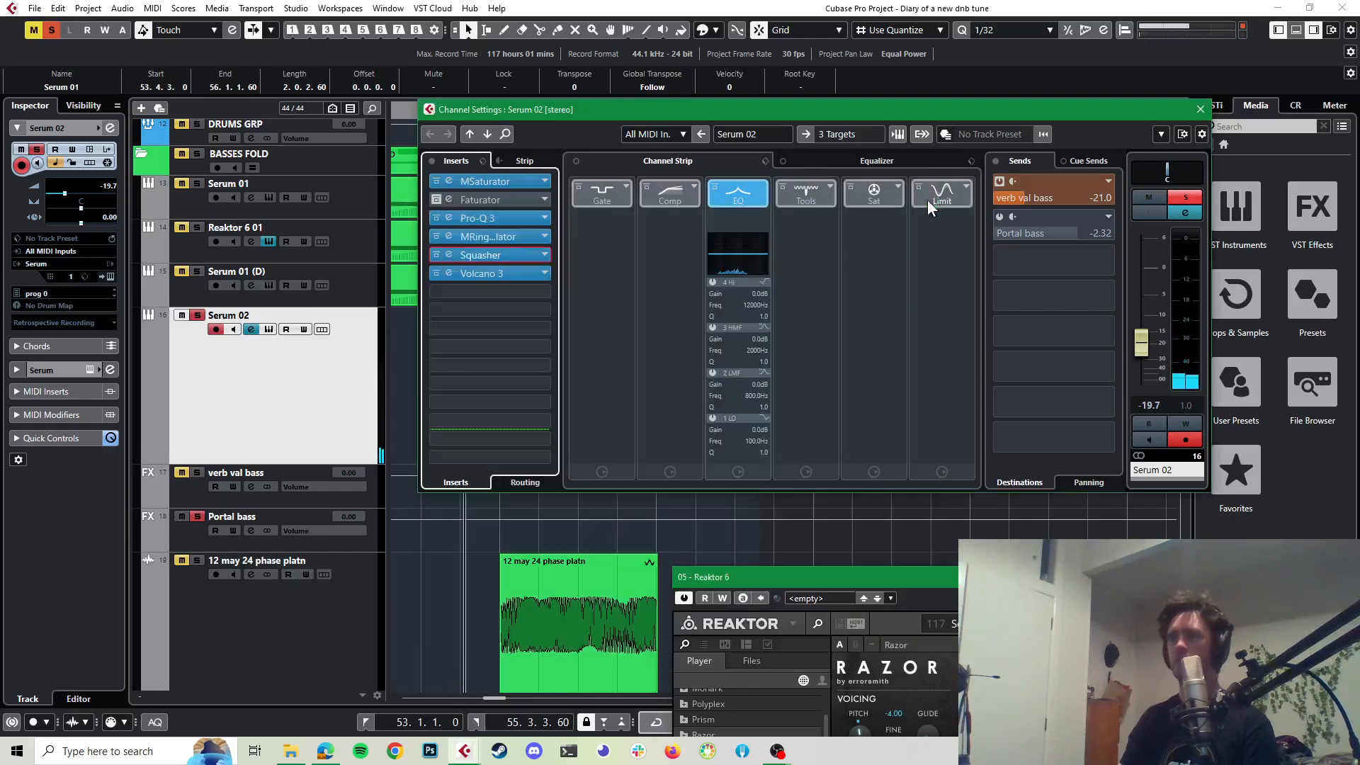
Step: Inspect the MRingModulator and MSaturator settings on Serum 02, closing each plug-in after viewing it
left_click(445, 236)
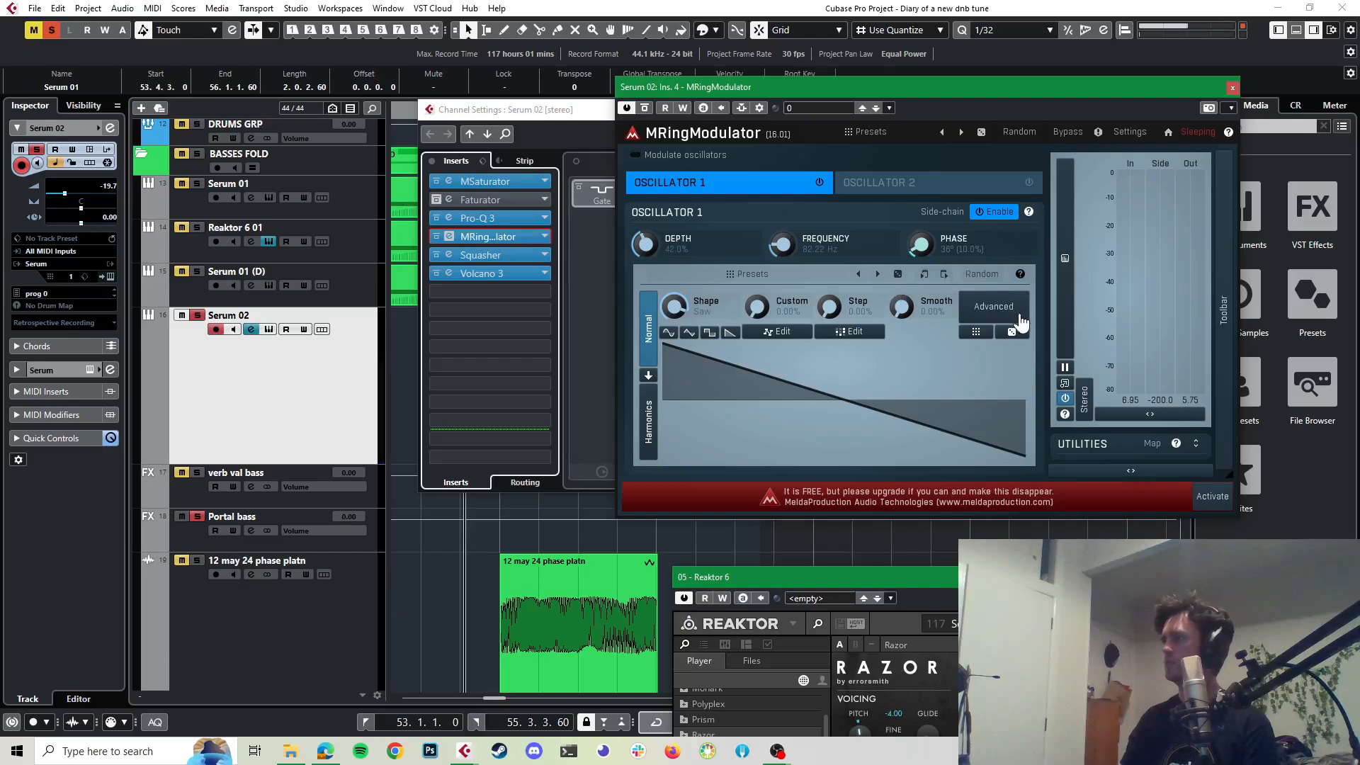
left_click(1233, 90)
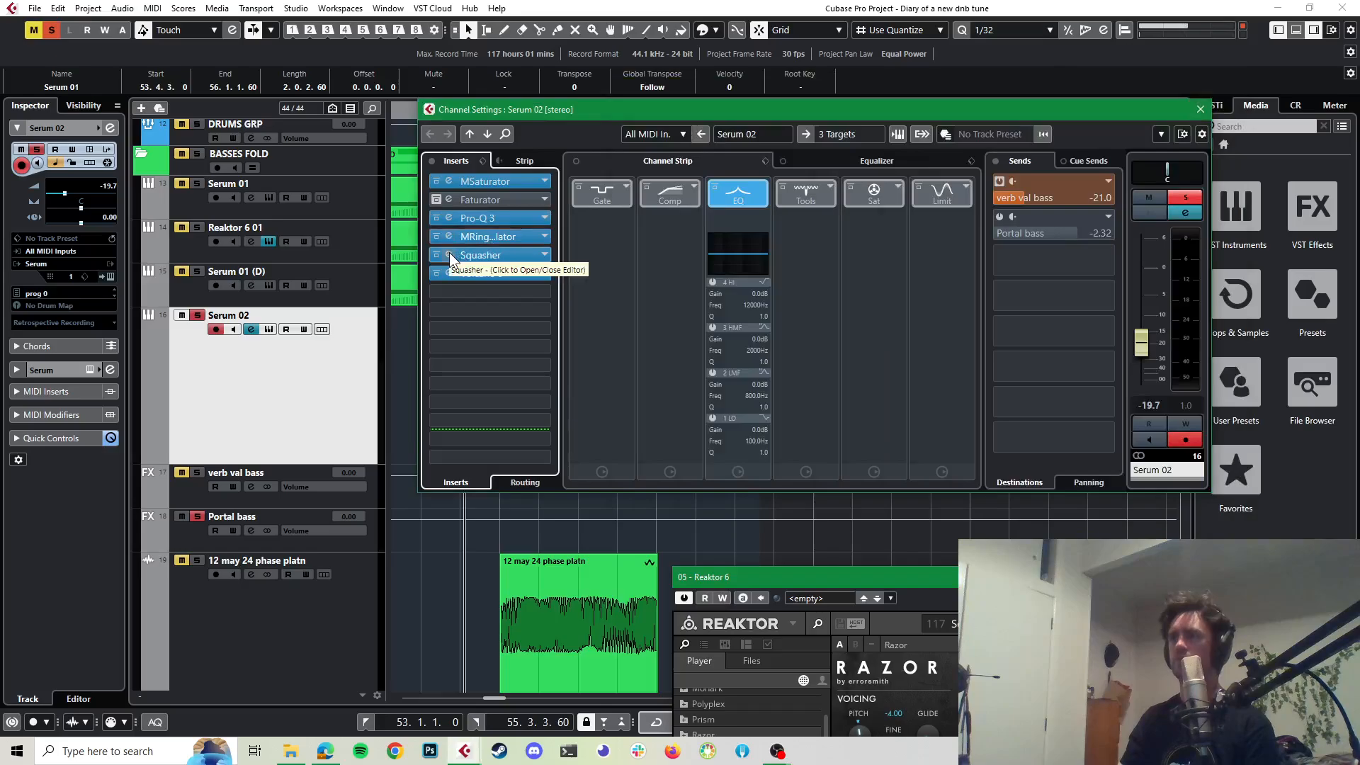
left_click(448, 181)
left_click(448, 181)
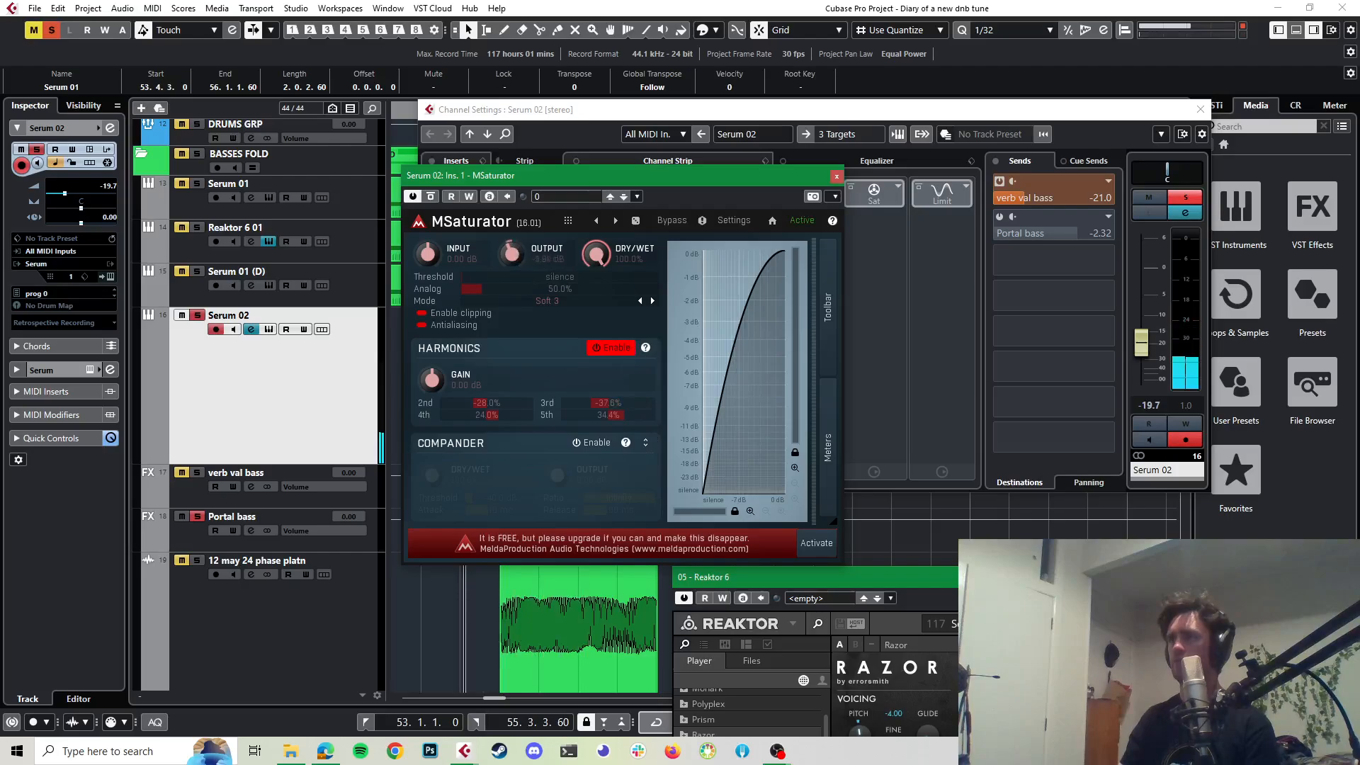
left_click(837, 175)
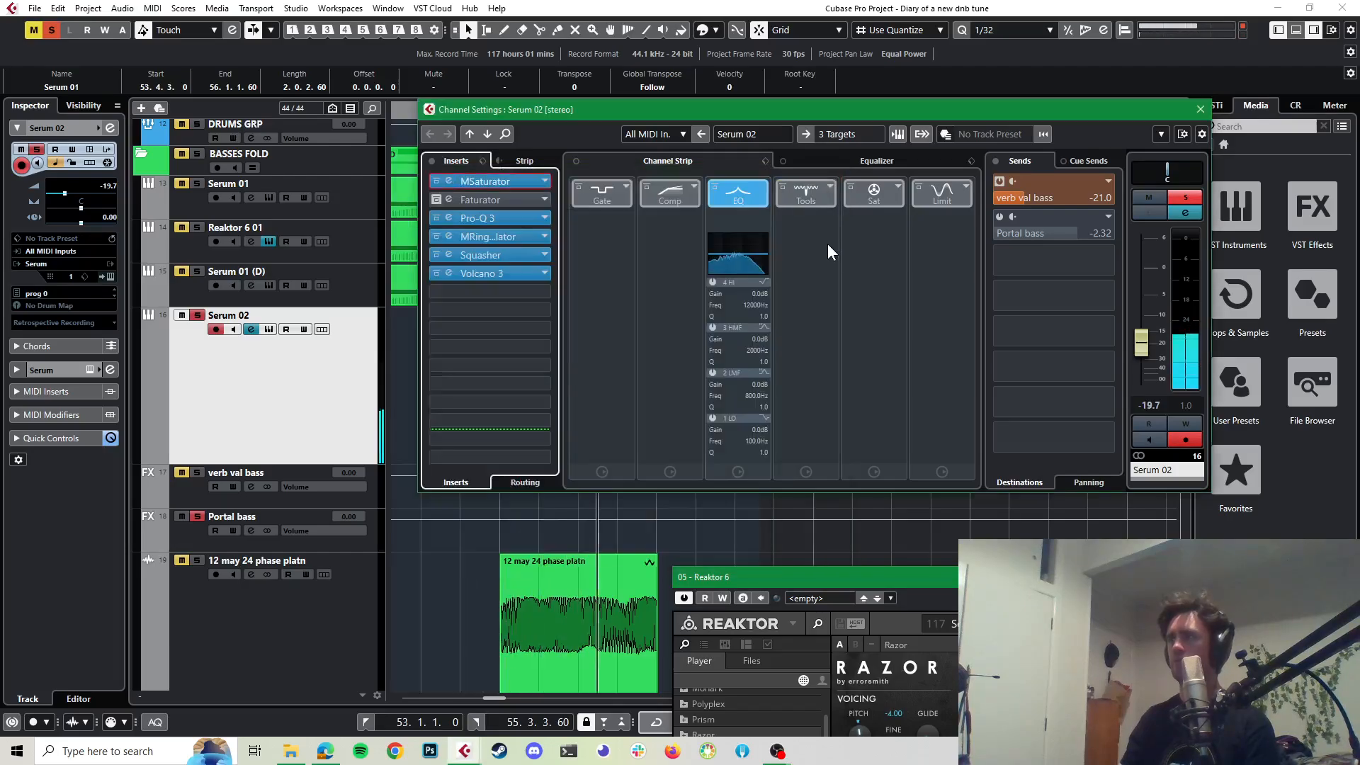
Step: Lower Squasher's output level and close the plug-in
left_click(447, 255)
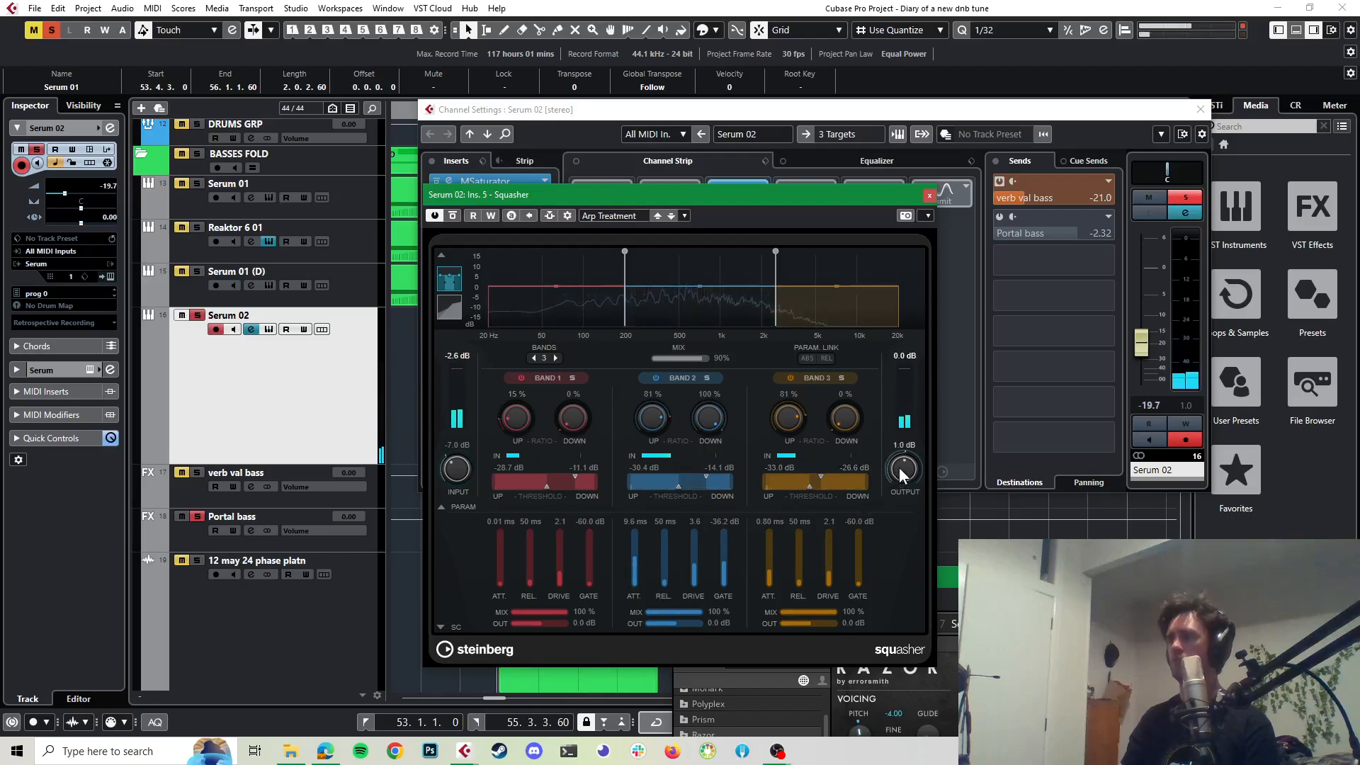
left_click_drag(899, 466, 895, 483)
left_click(929, 196)
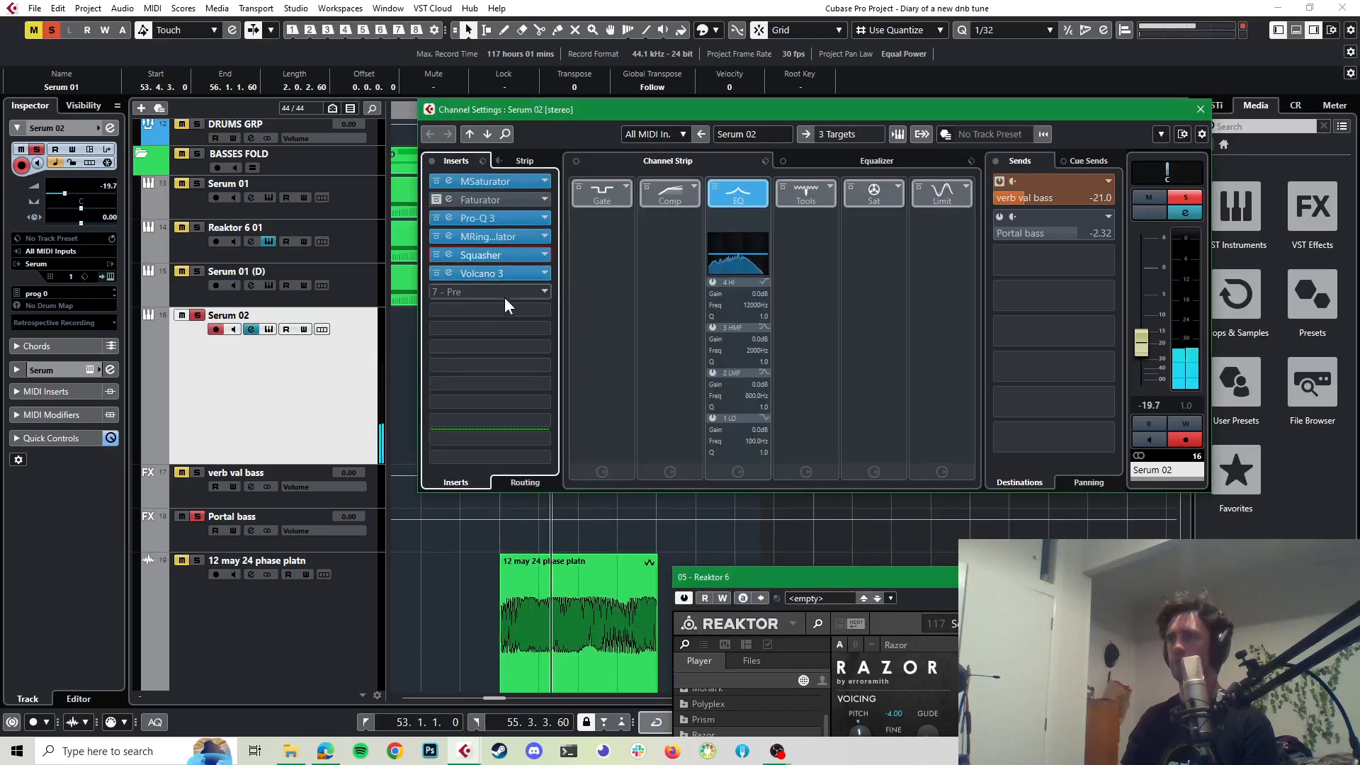
Step: Add FabFilter Pro-L 2 to Serum 02's seventh insert slot, after Volcano 3
left_click(530, 291)
type("pro")
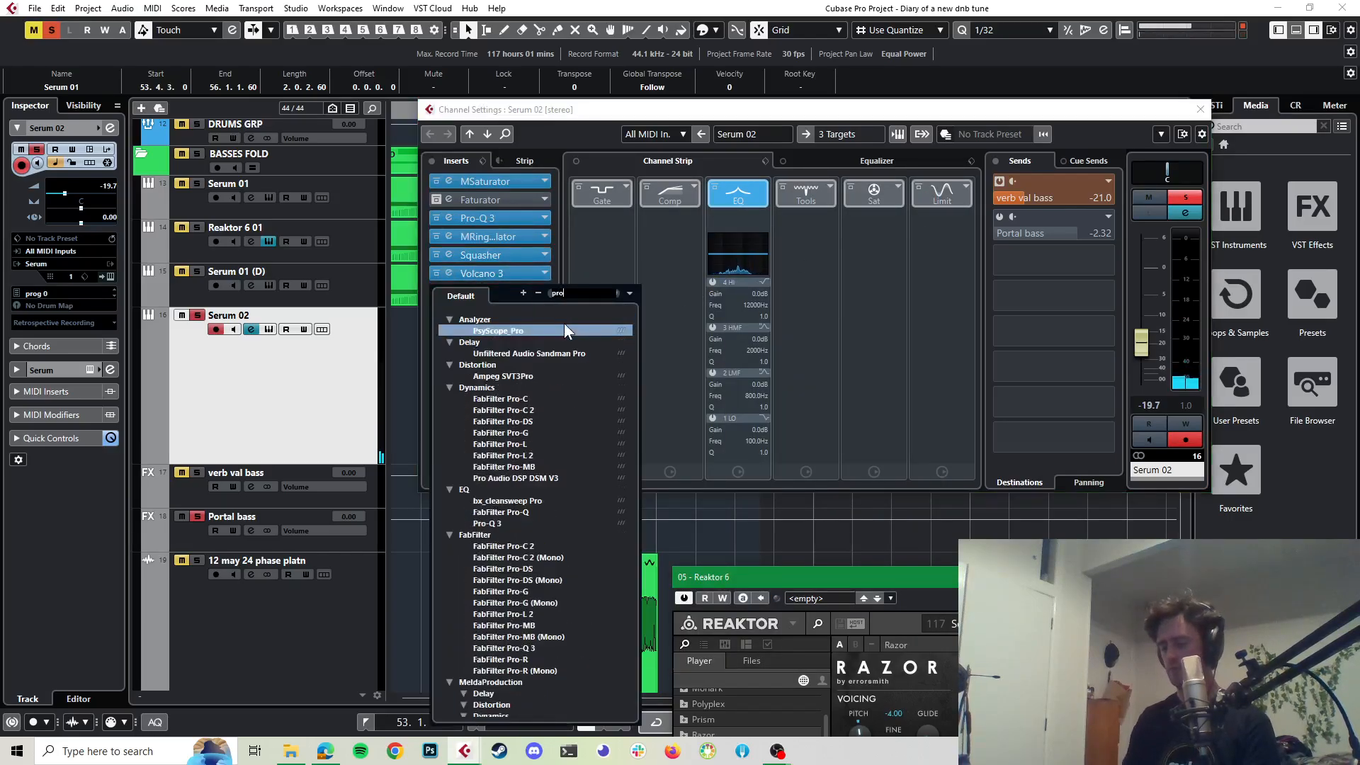
type("-c")
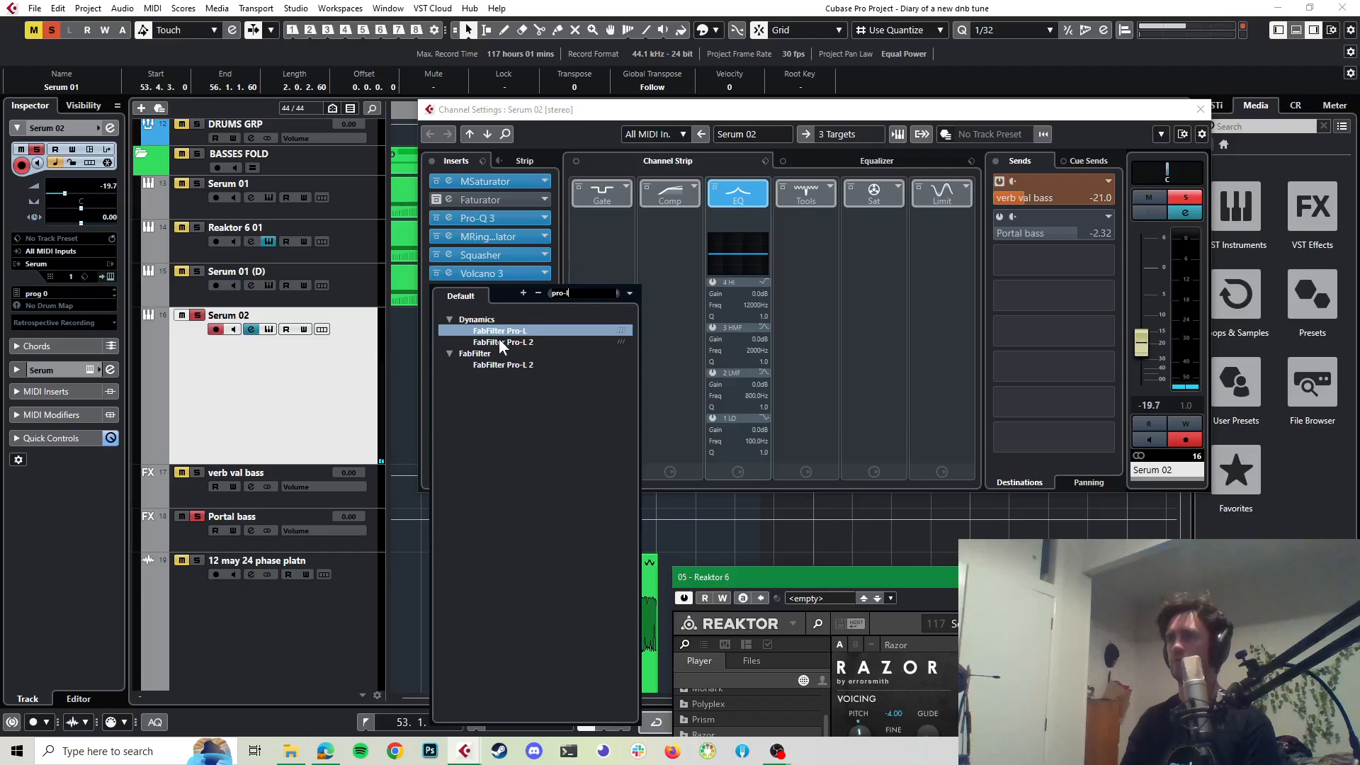
left_click(498, 340)
Step: Set the limiter to the Punchy style with a longer lookahead, shorter attack and about 4 ms release, and disable True Peak Limiting
left_click(565, 452)
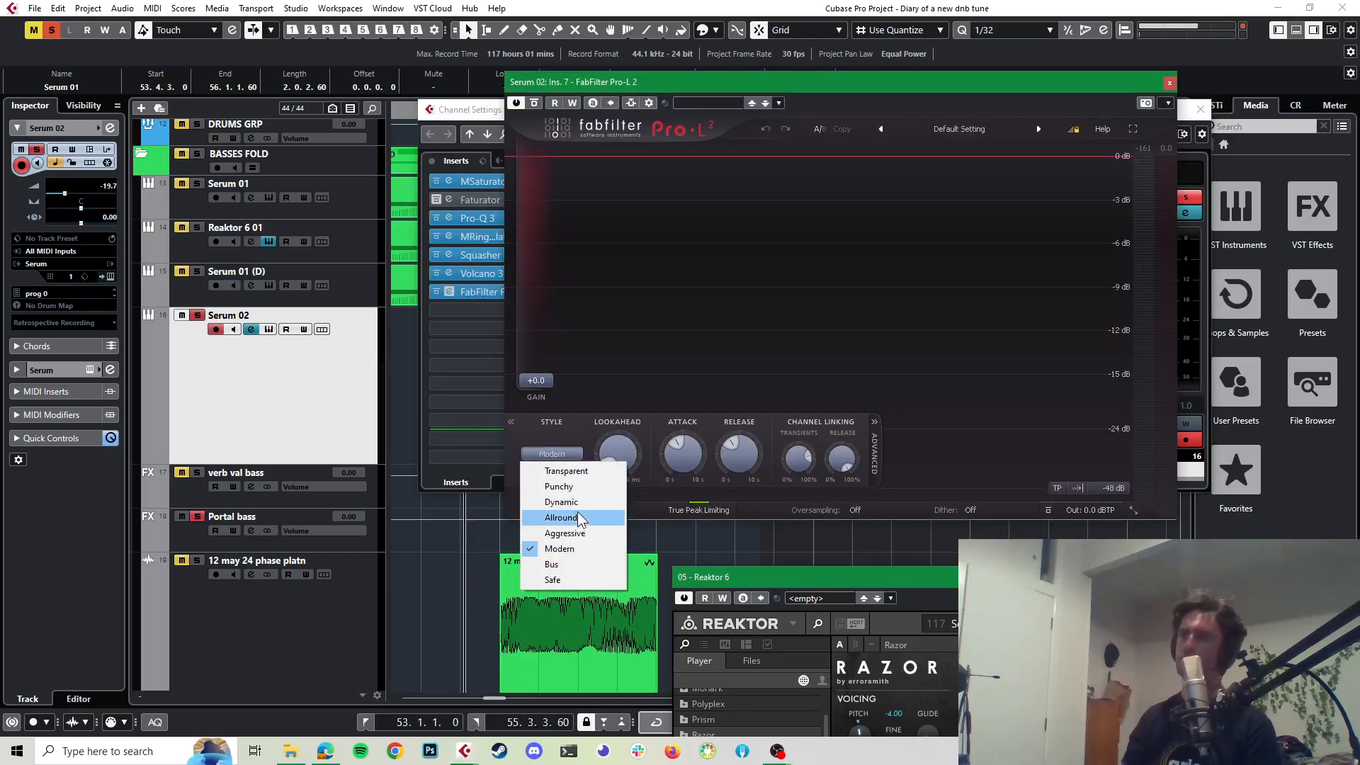
left_click(577, 486)
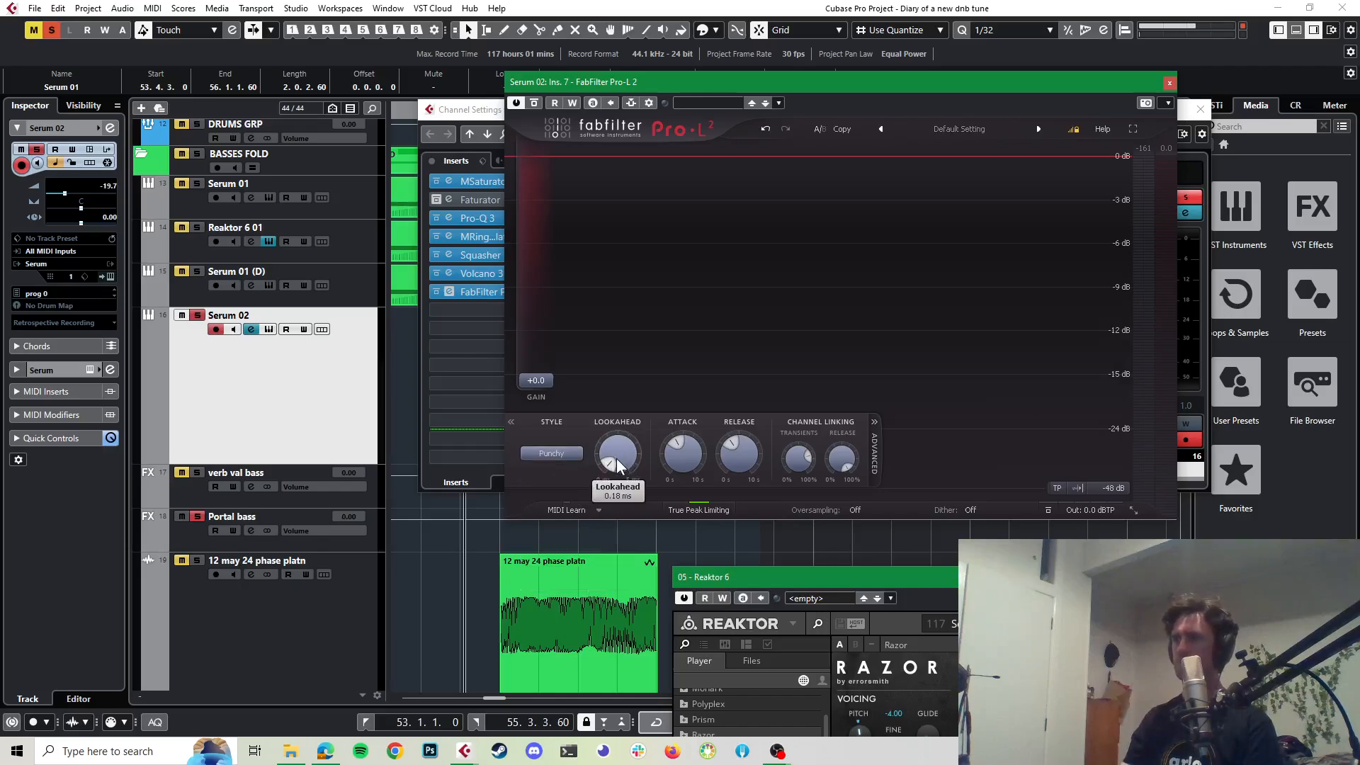
left_click_drag(611, 463, 677, 463)
left_click(692, 508)
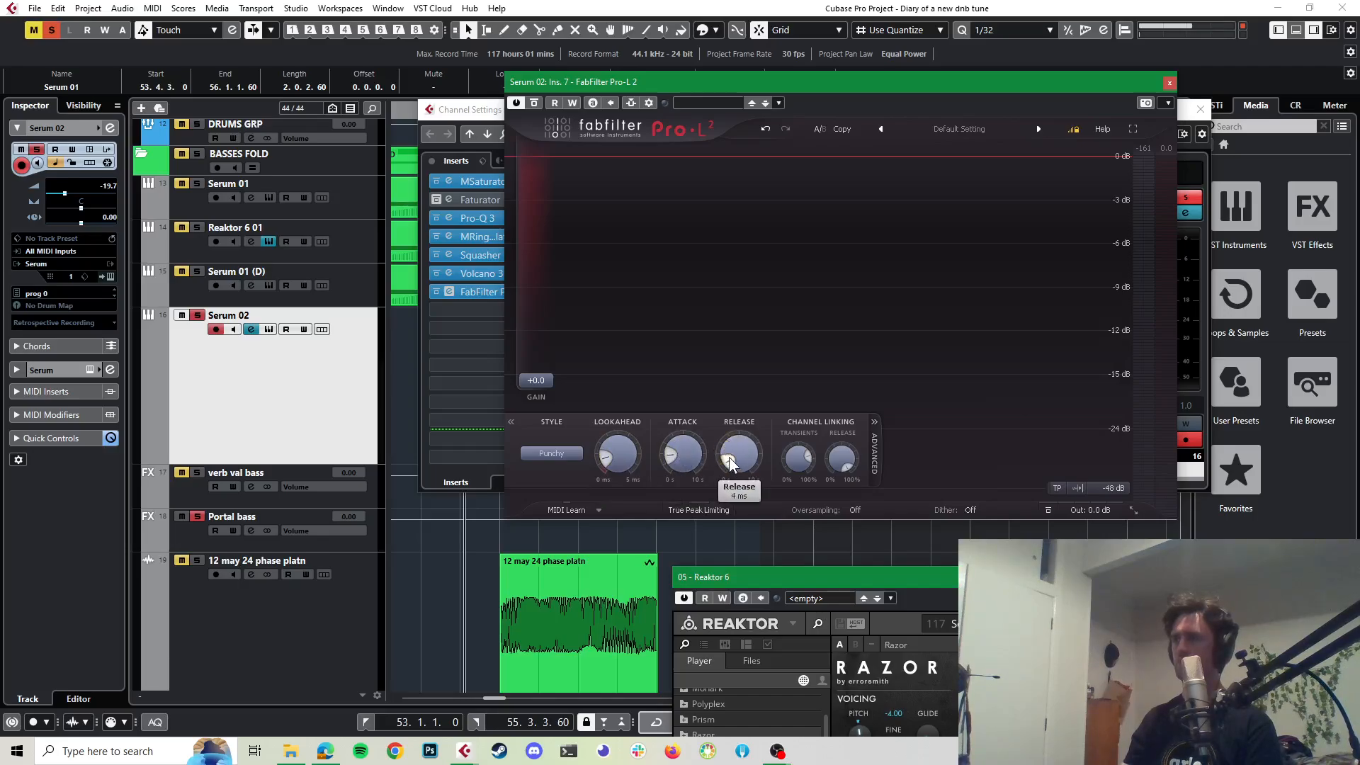
Step: Play the bass and raise the limiter's input gain to about +13.5 dB
key("space")
key("space")
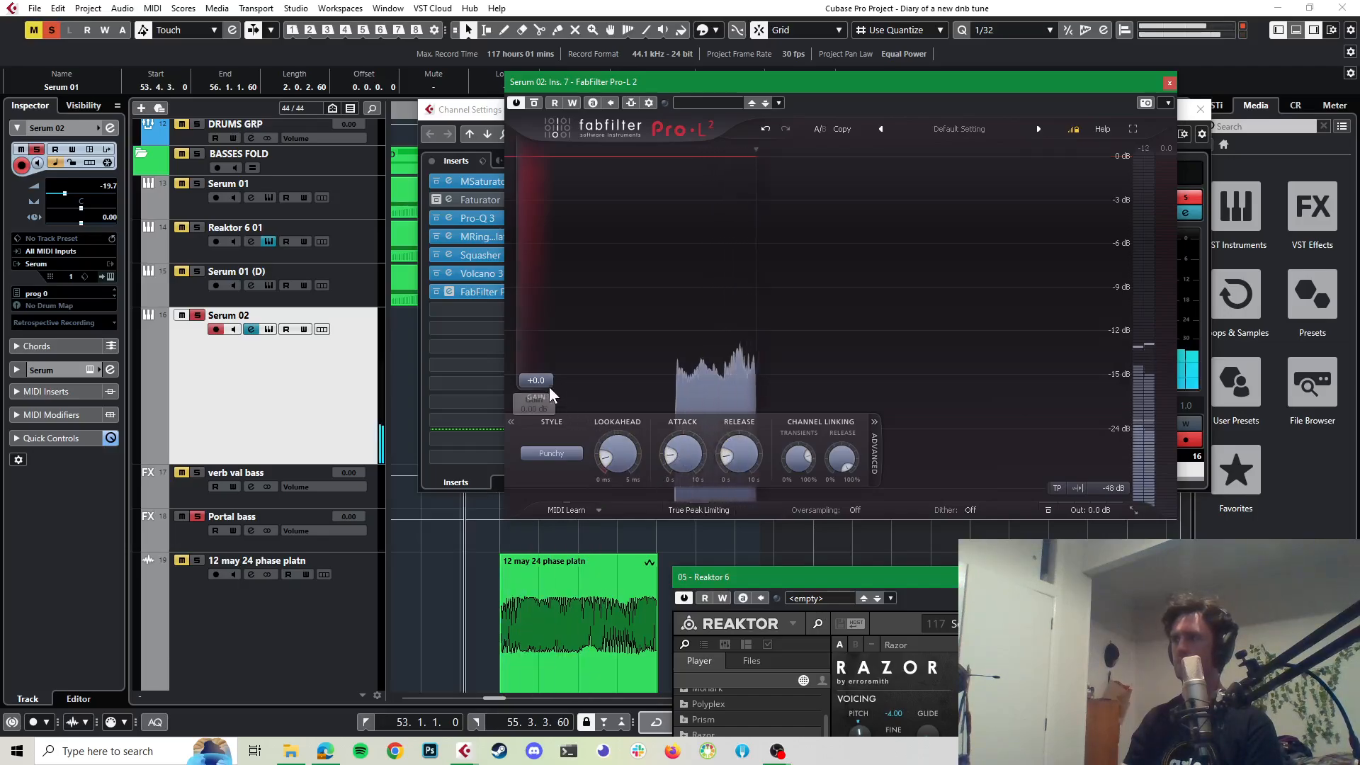
left_click_drag(543, 377, 542, 280)
Step: Set the limiter's output level to 0 dB
mouse_move(1087, 512)
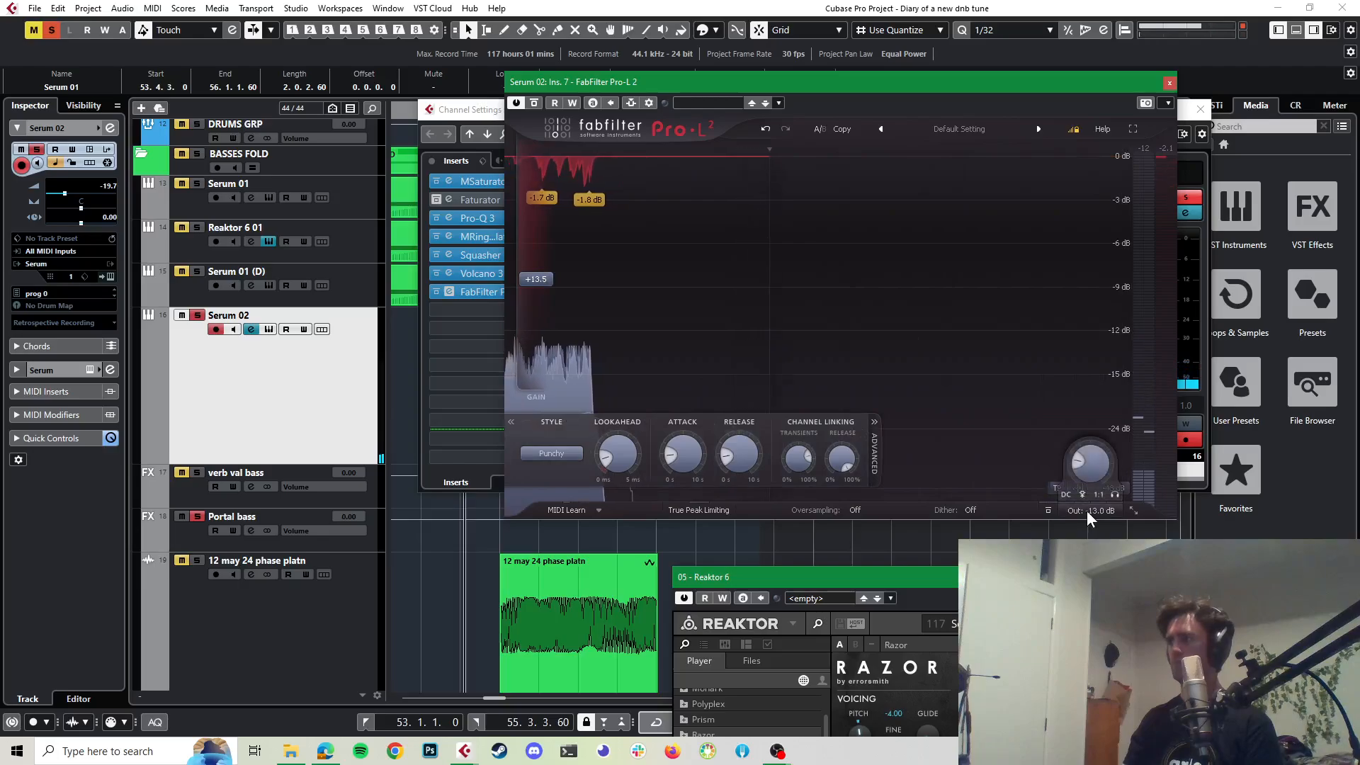
left_click_drag(1088, 475, 1089, 404)
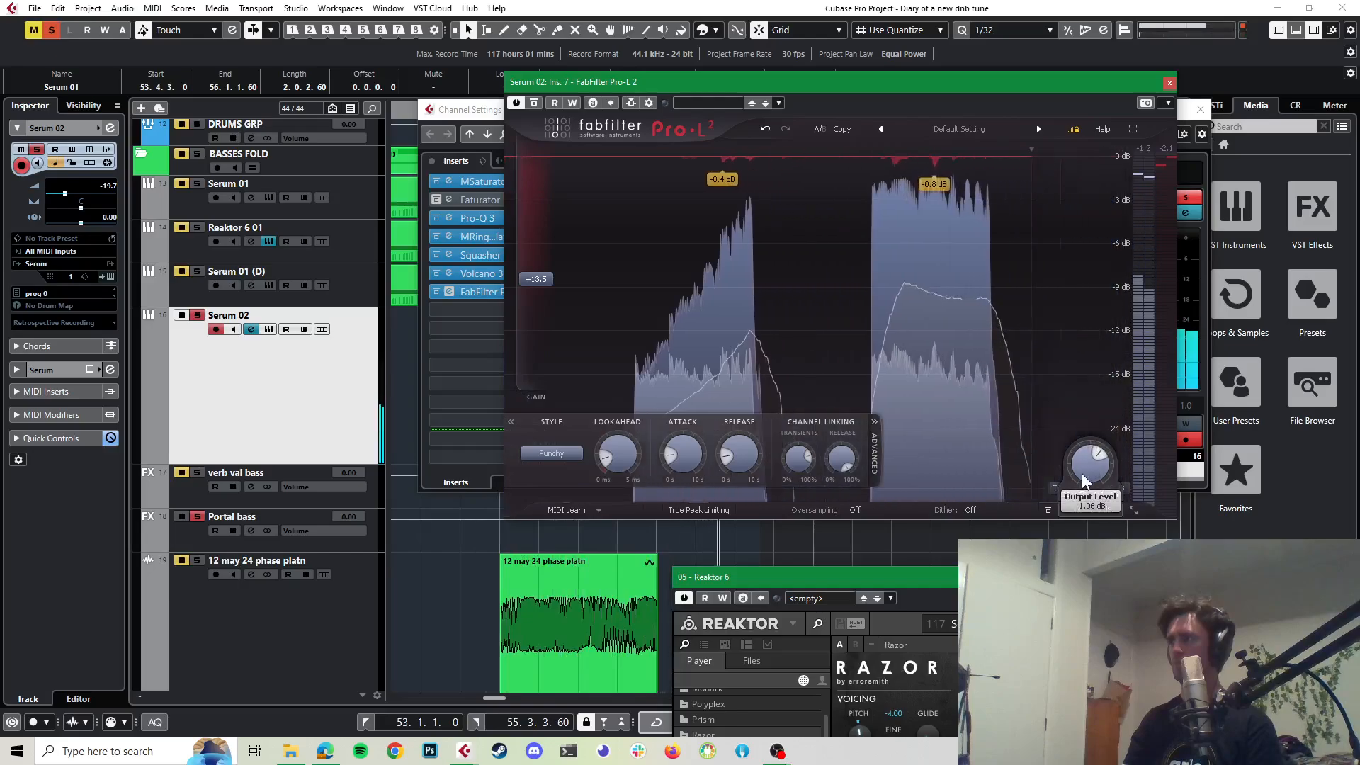
double_click(1085, 475)
type("0")
key("Return")
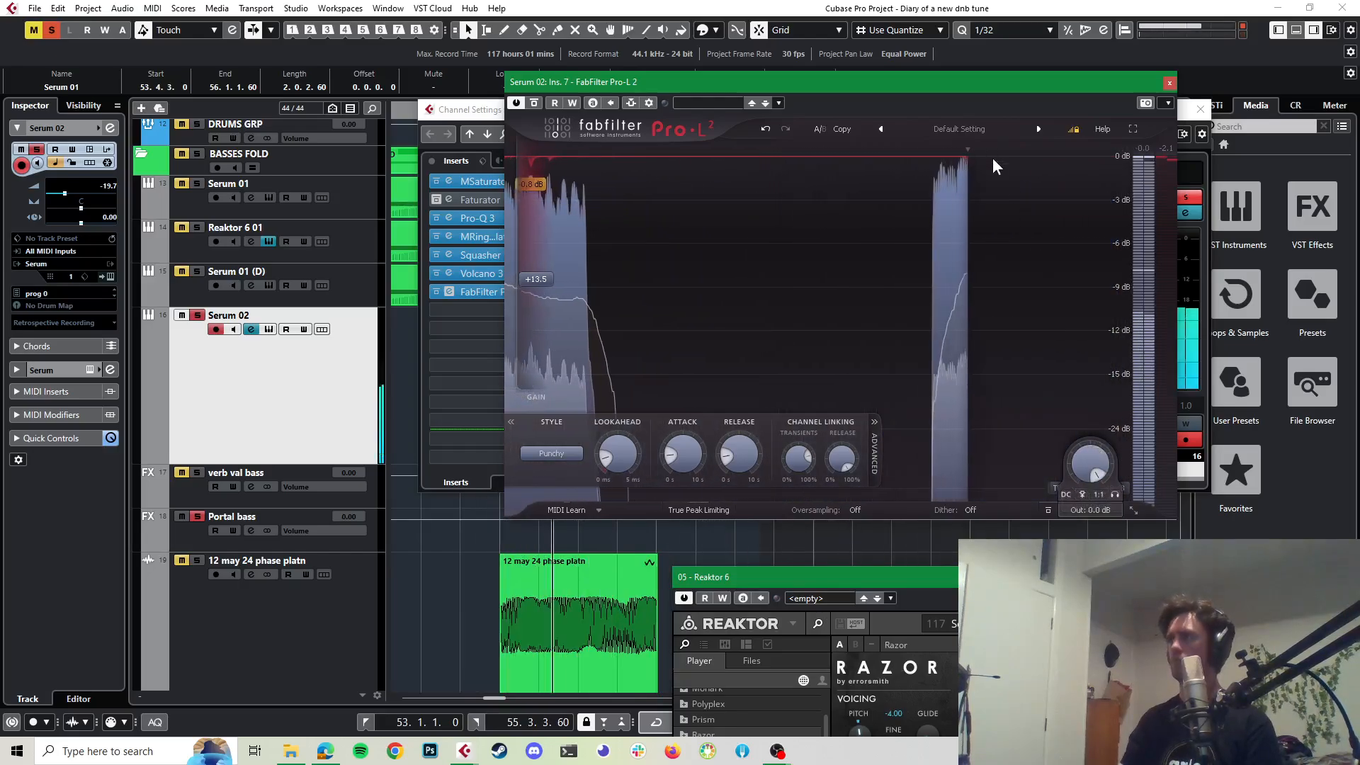
Step: Fine-tune the limiter's gain to about +13.8 dB, and close the plug-in and the Serum 02 channel settings
mouse_move(534, 279)
left_mouse_down()
mouse_move(539, 262)
mouse_move(529, 281)
left_mouse_up()
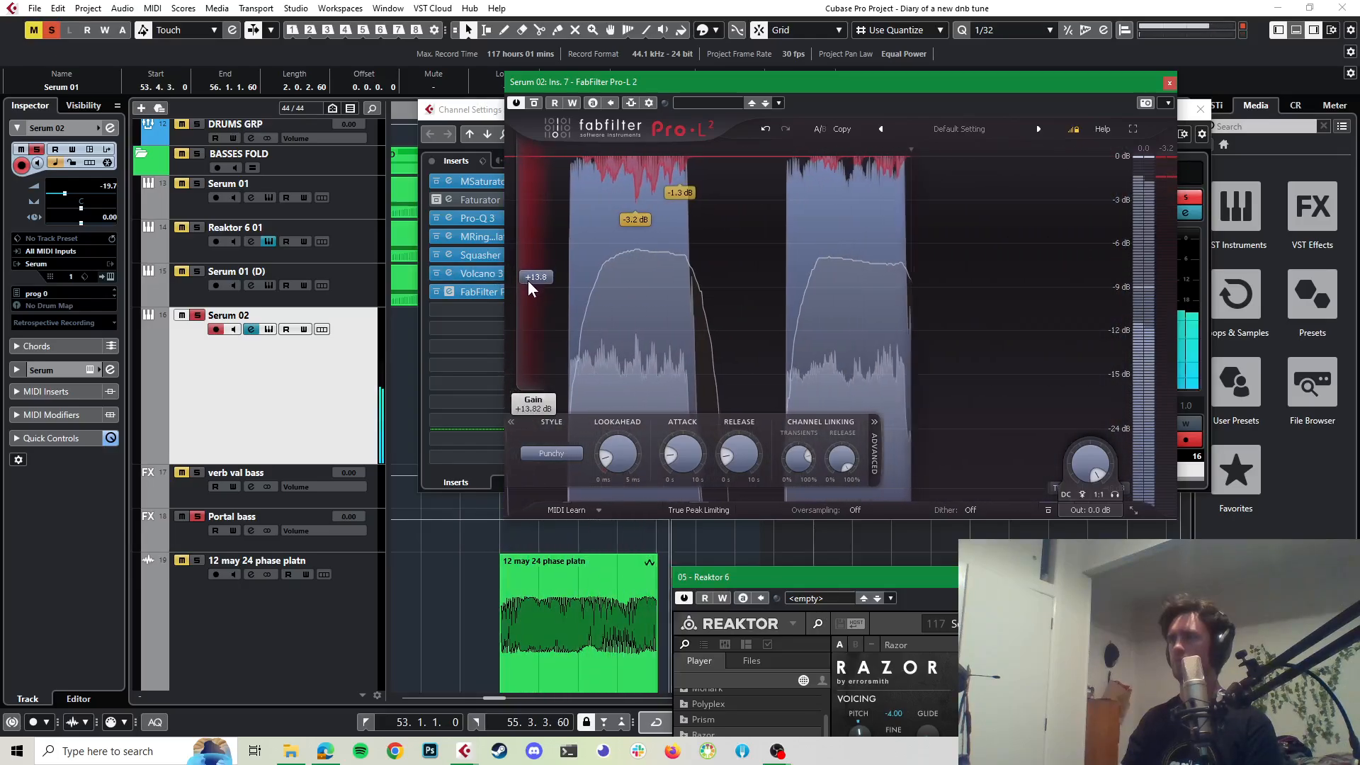
left_click(1170, 83)
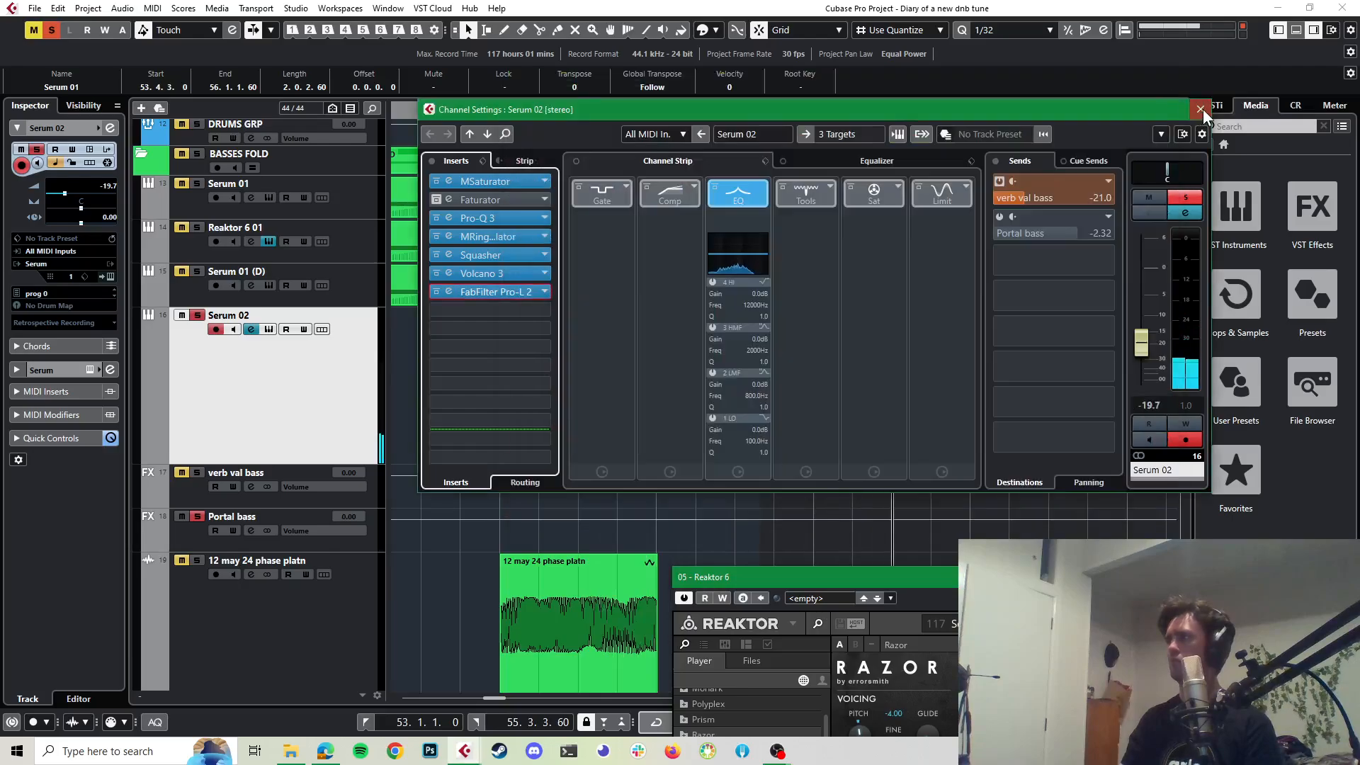
left_click(1201, 109)
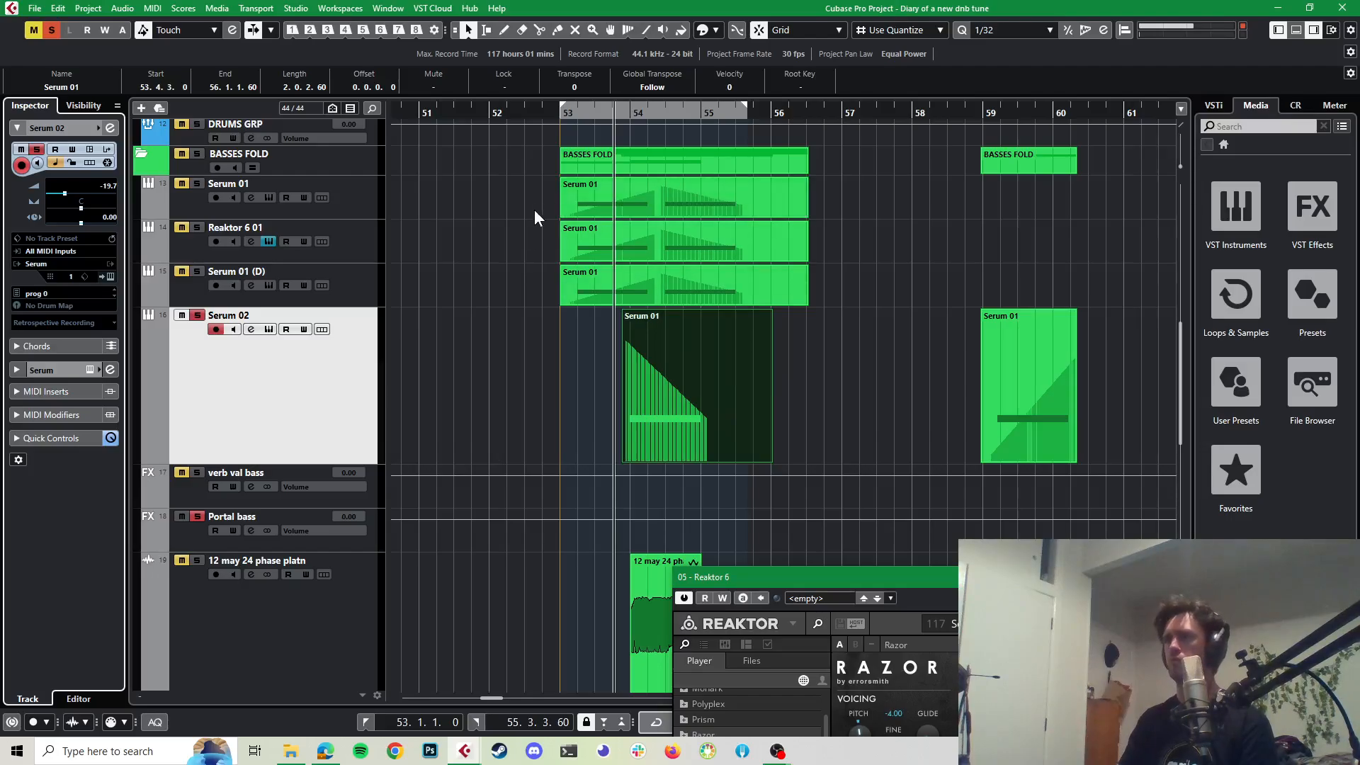
Step: Solo Serum 01 (D) alongside Serum 02 and audition both from just before bar 53 and again from just before bar 54
left_click(551, 111)
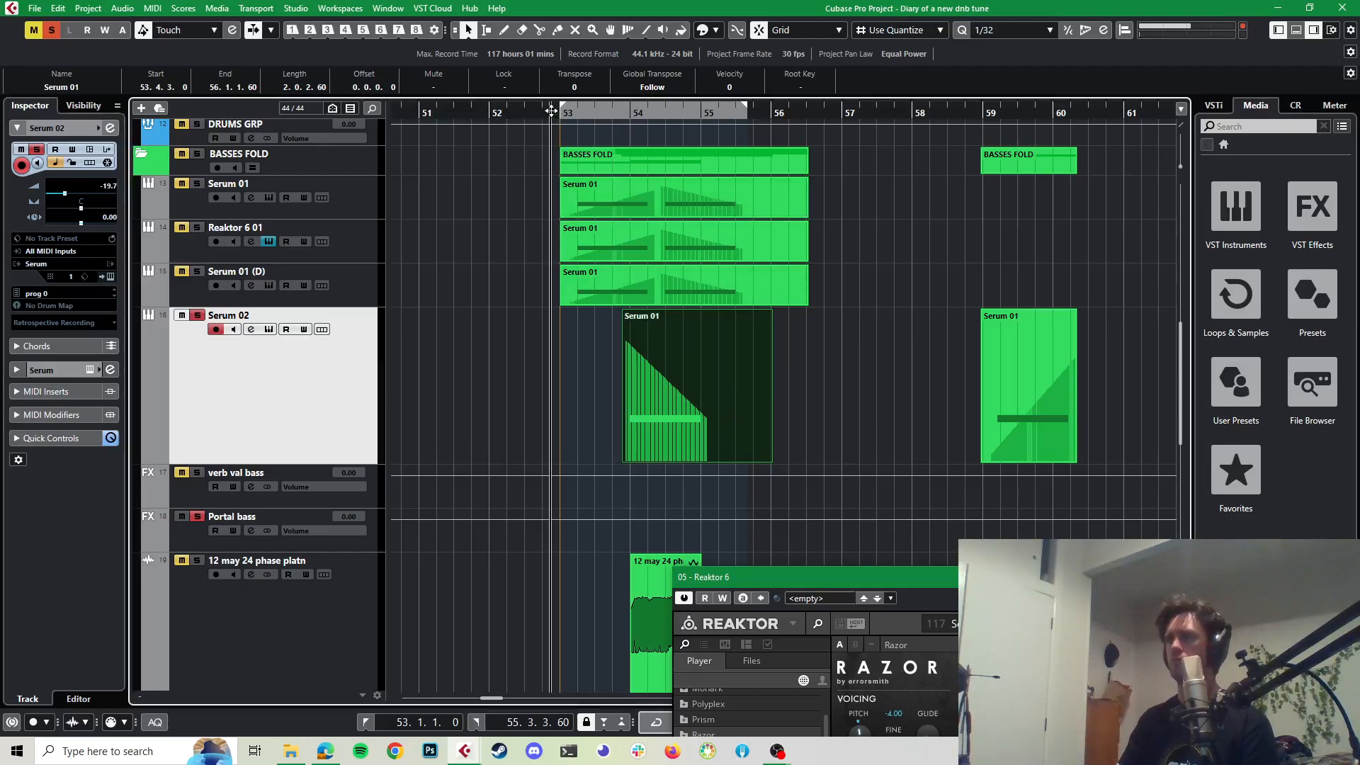
left_click(202, 270)
key("space")
key("space")
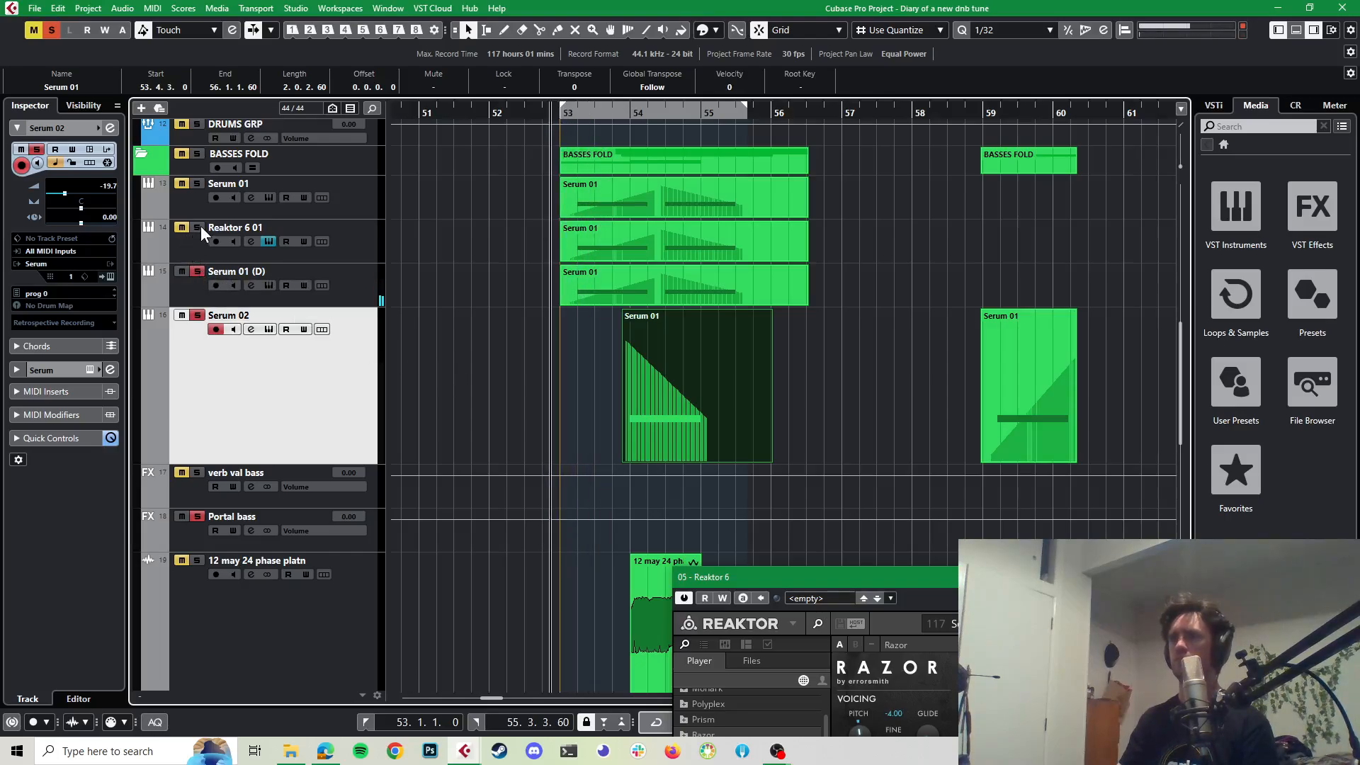
scroll(631, 217, "up", 4)
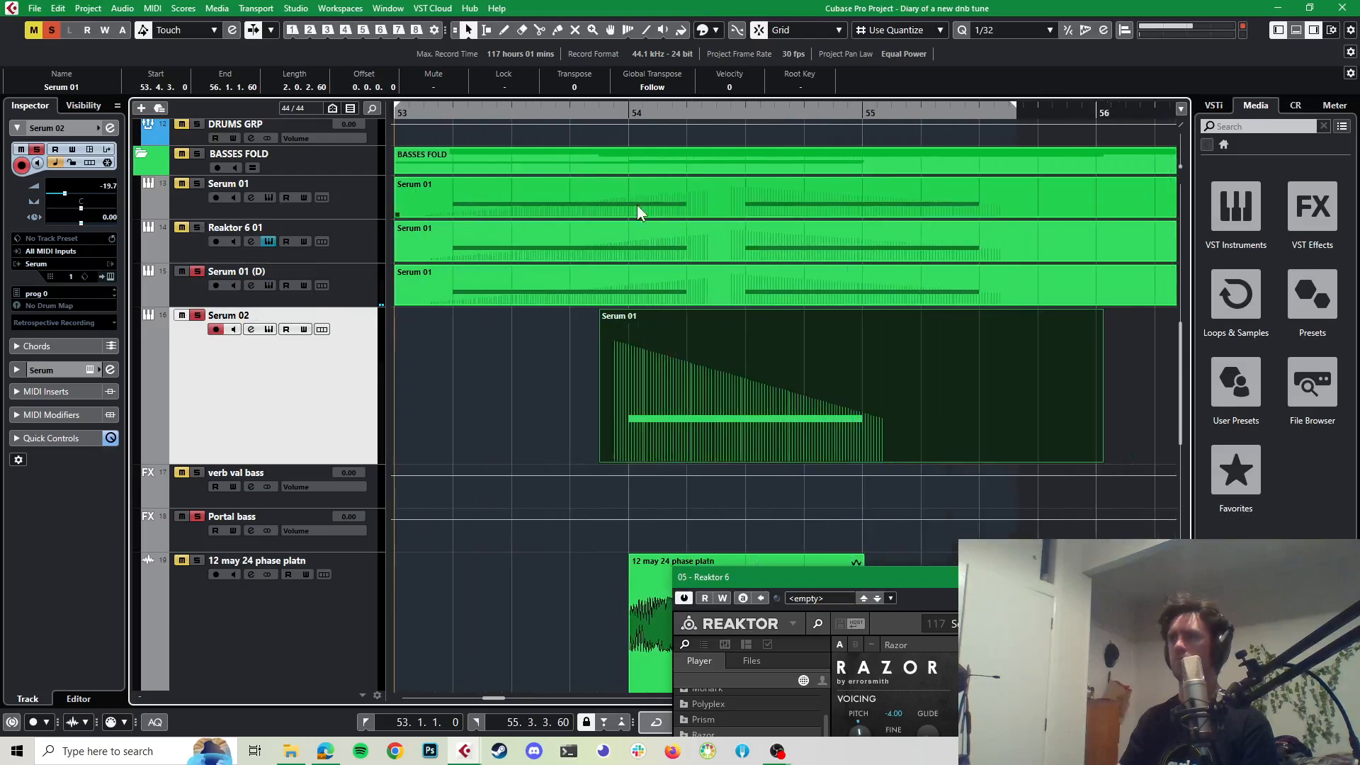
left_click(578, 111)
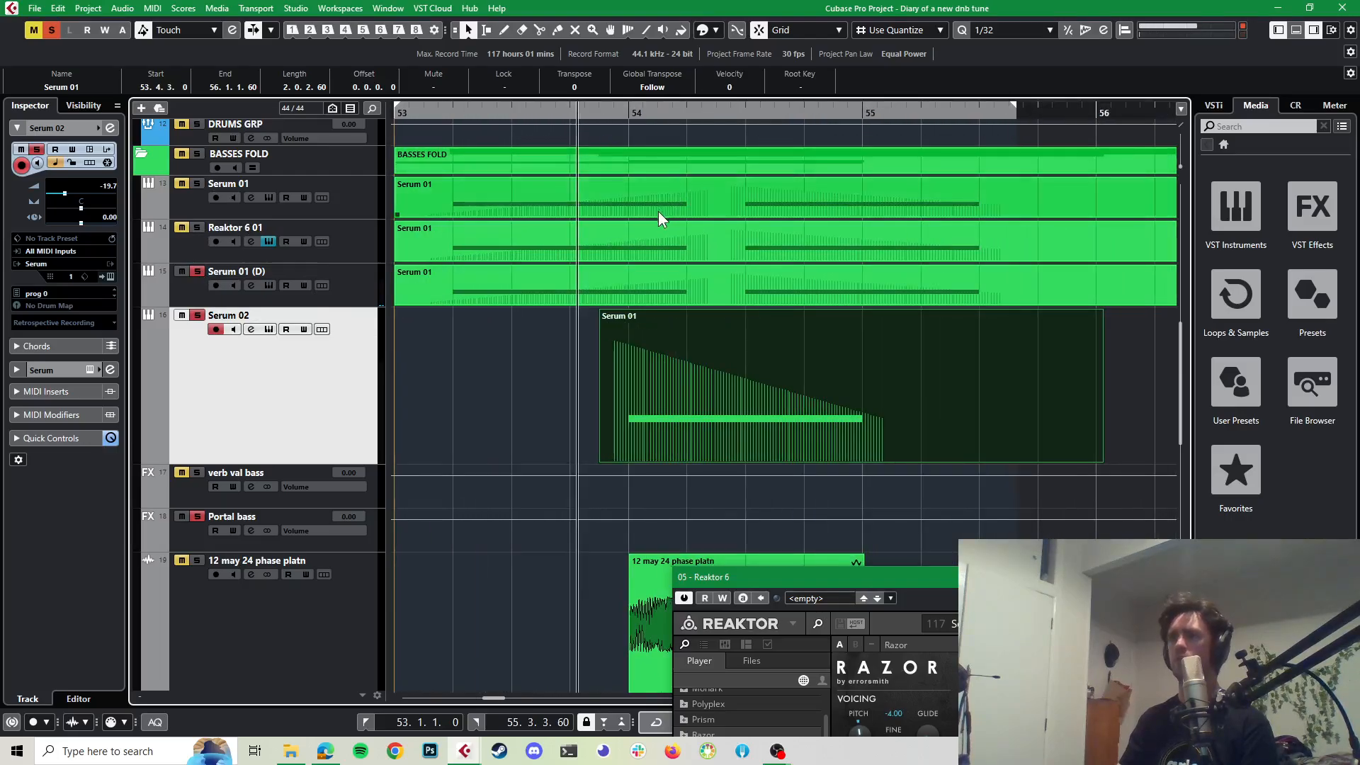
key("space")
key("space")
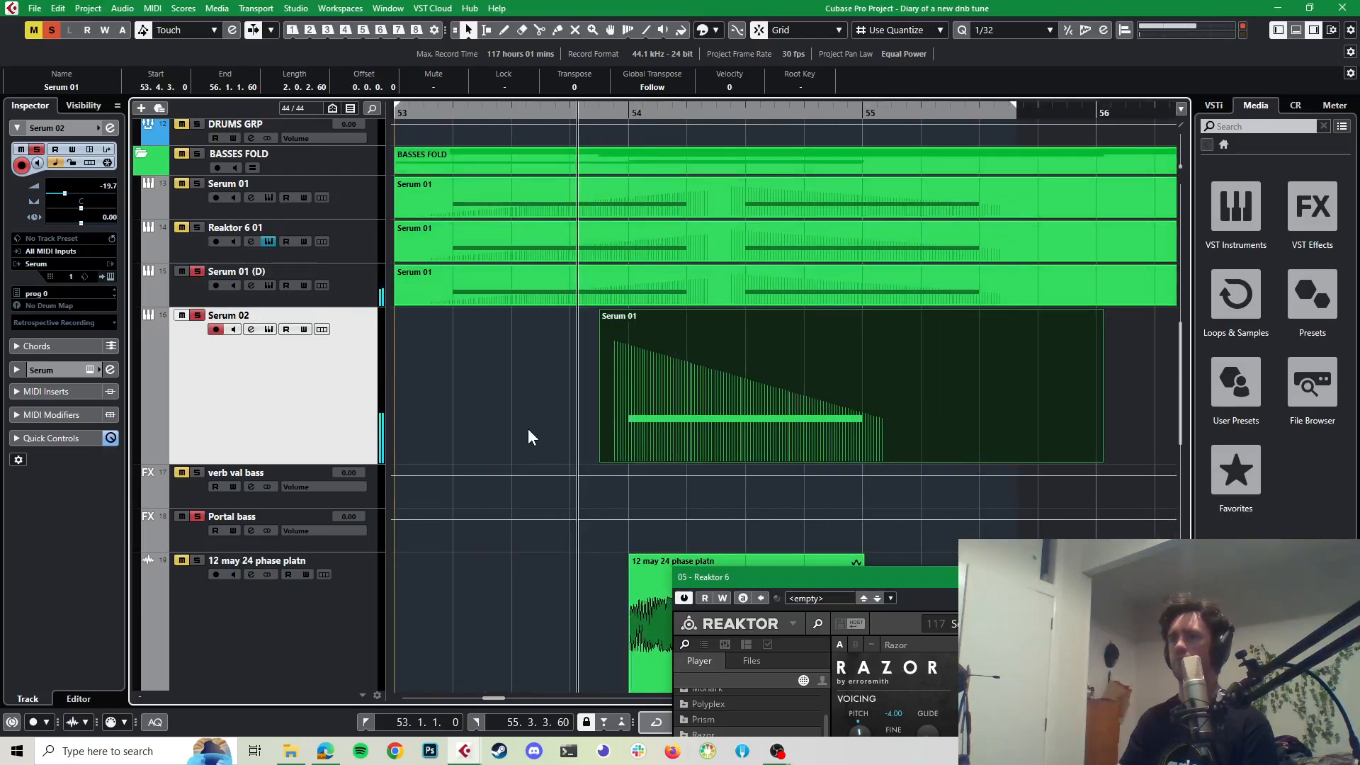
Step: Turn off solo on the Serum 02 and Serum 01 (D) tracks
scroll(528, 437, "down", 2)
left_click(197, 316)
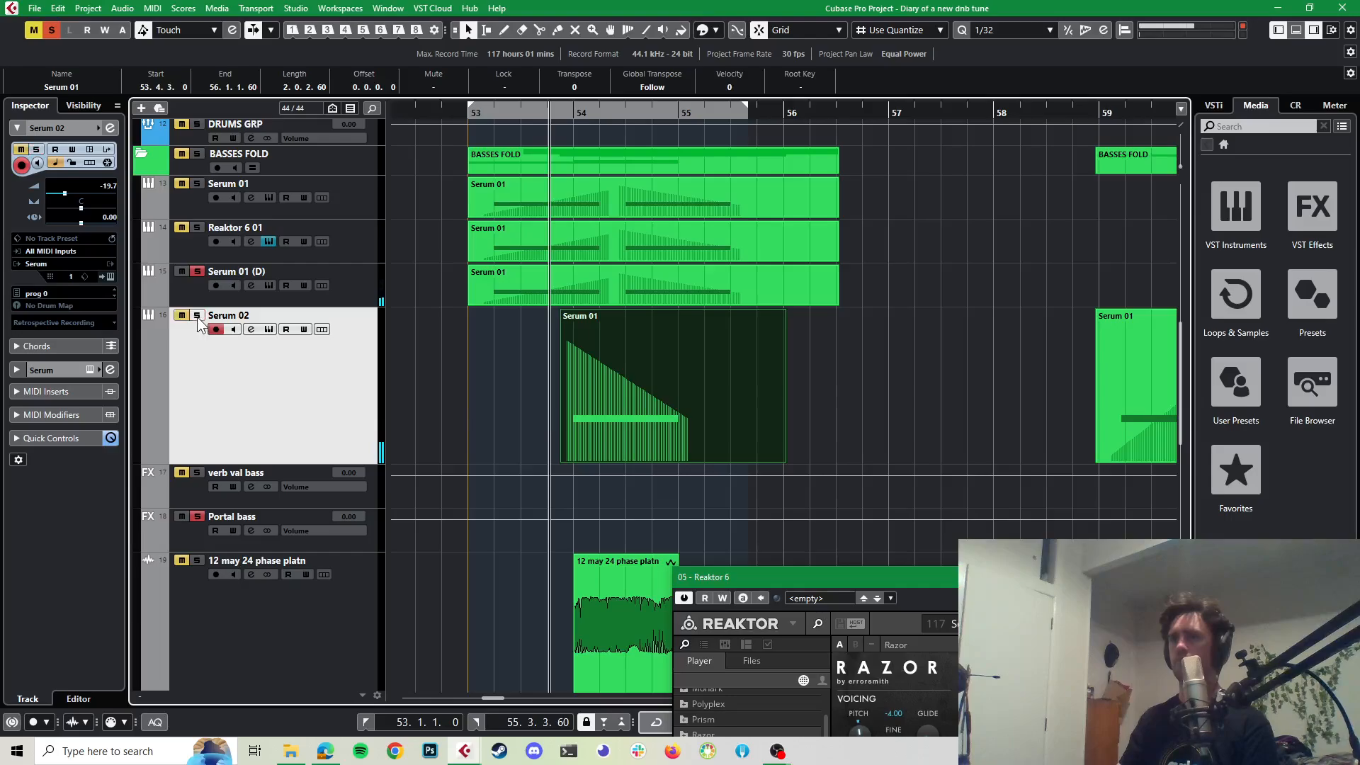
left_click(197, 272)
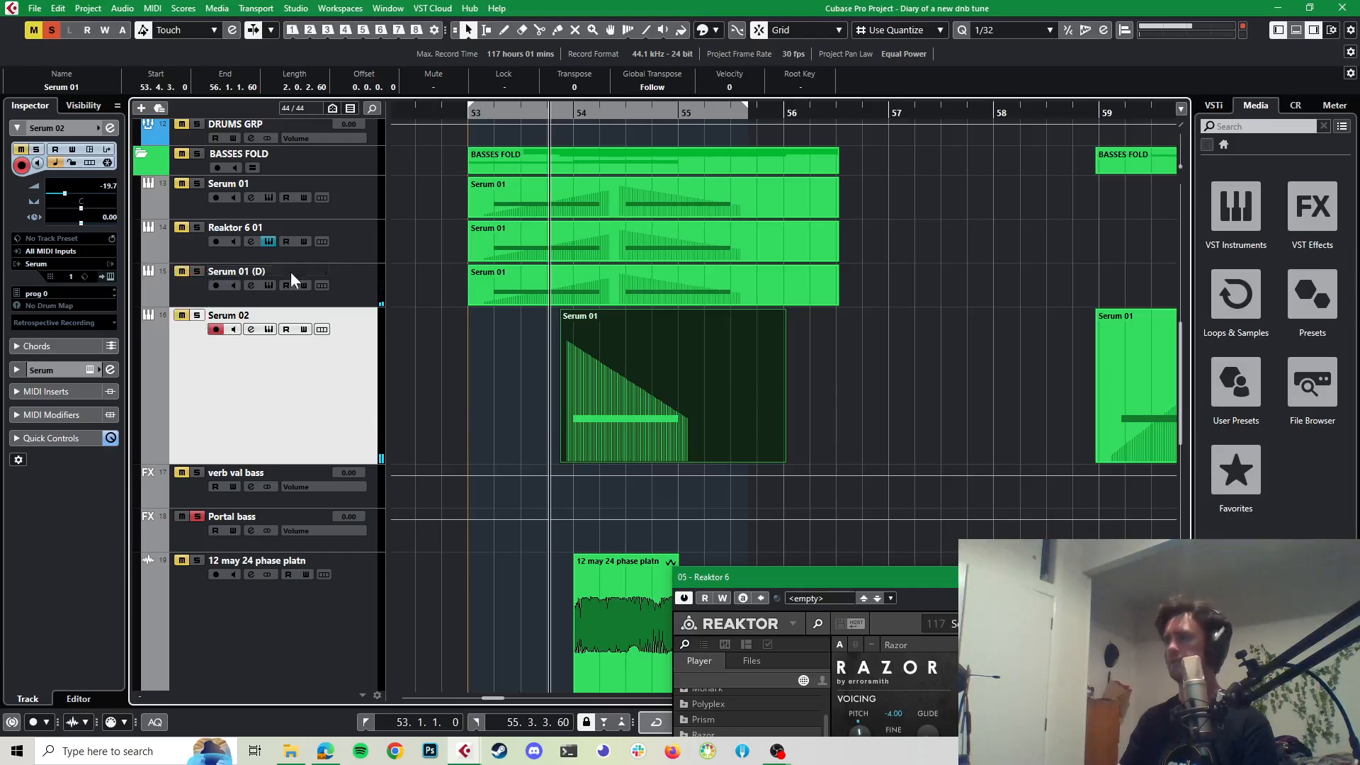
Step: Search the media browser for the person's first name and close the Reaktor 6 window
left_click(1233, 126)
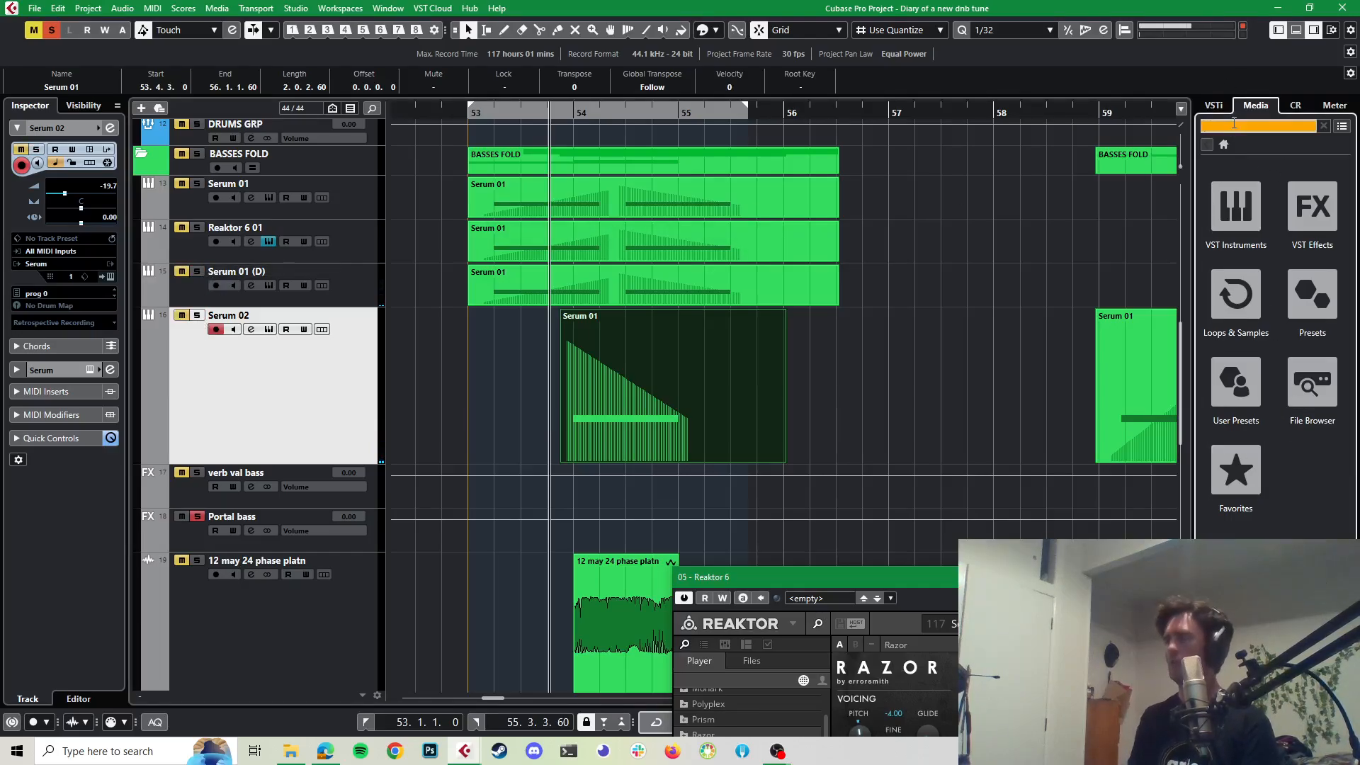
type("jos")
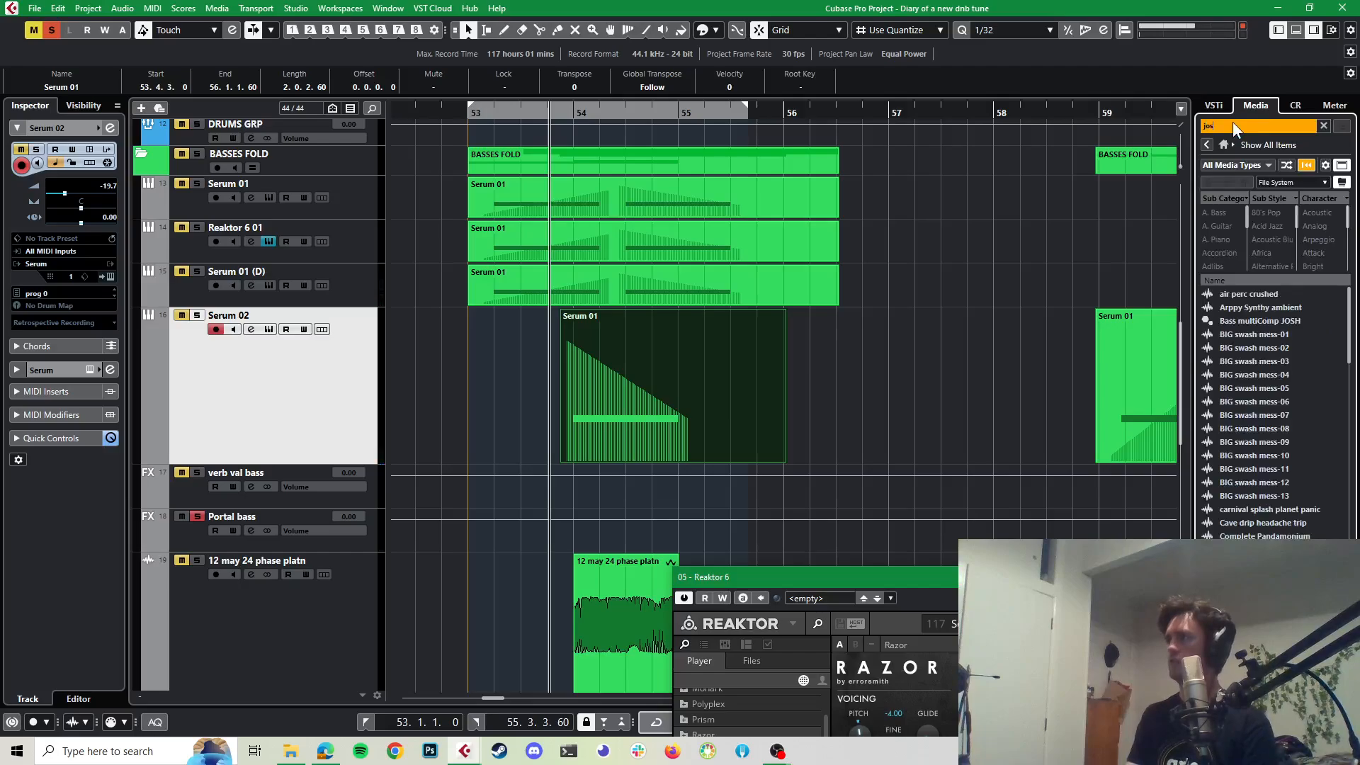
type("h")
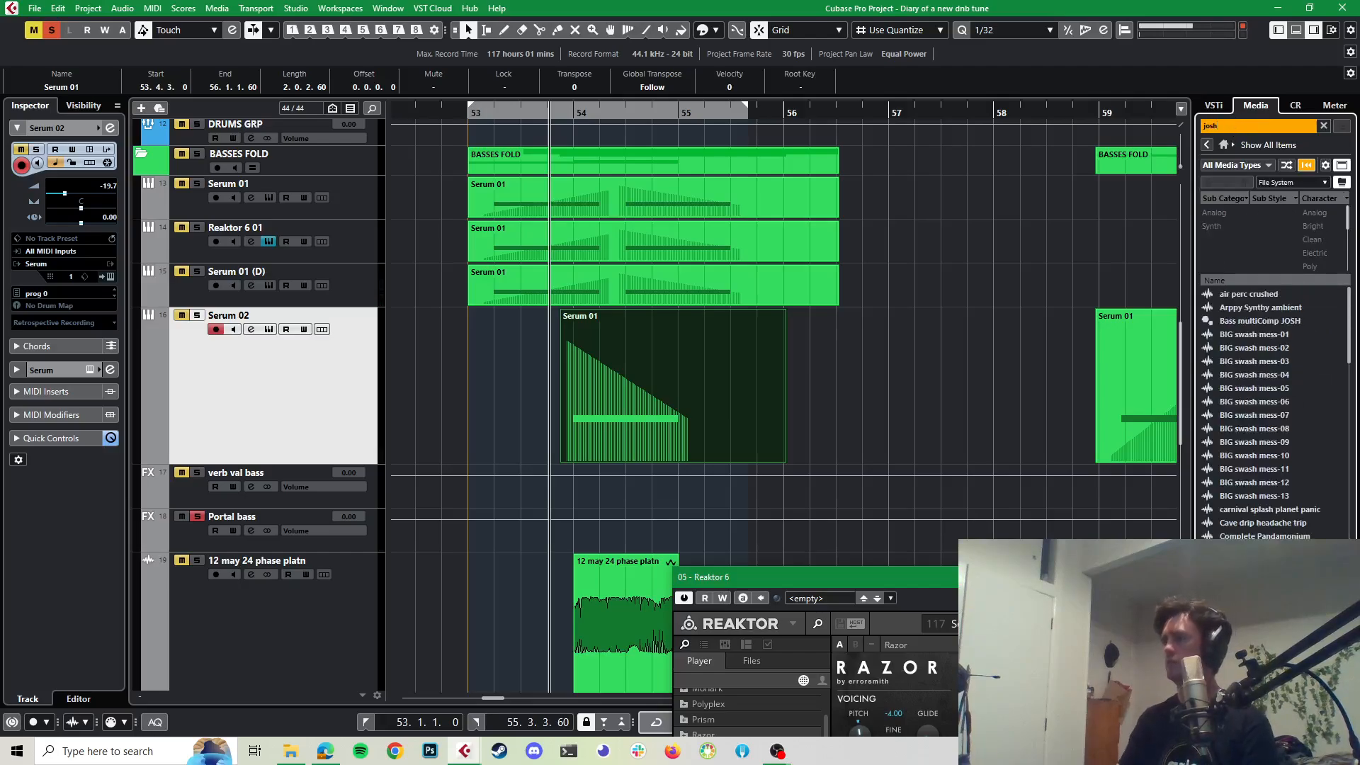
left_click_drag(1198, 580, 858, 241)
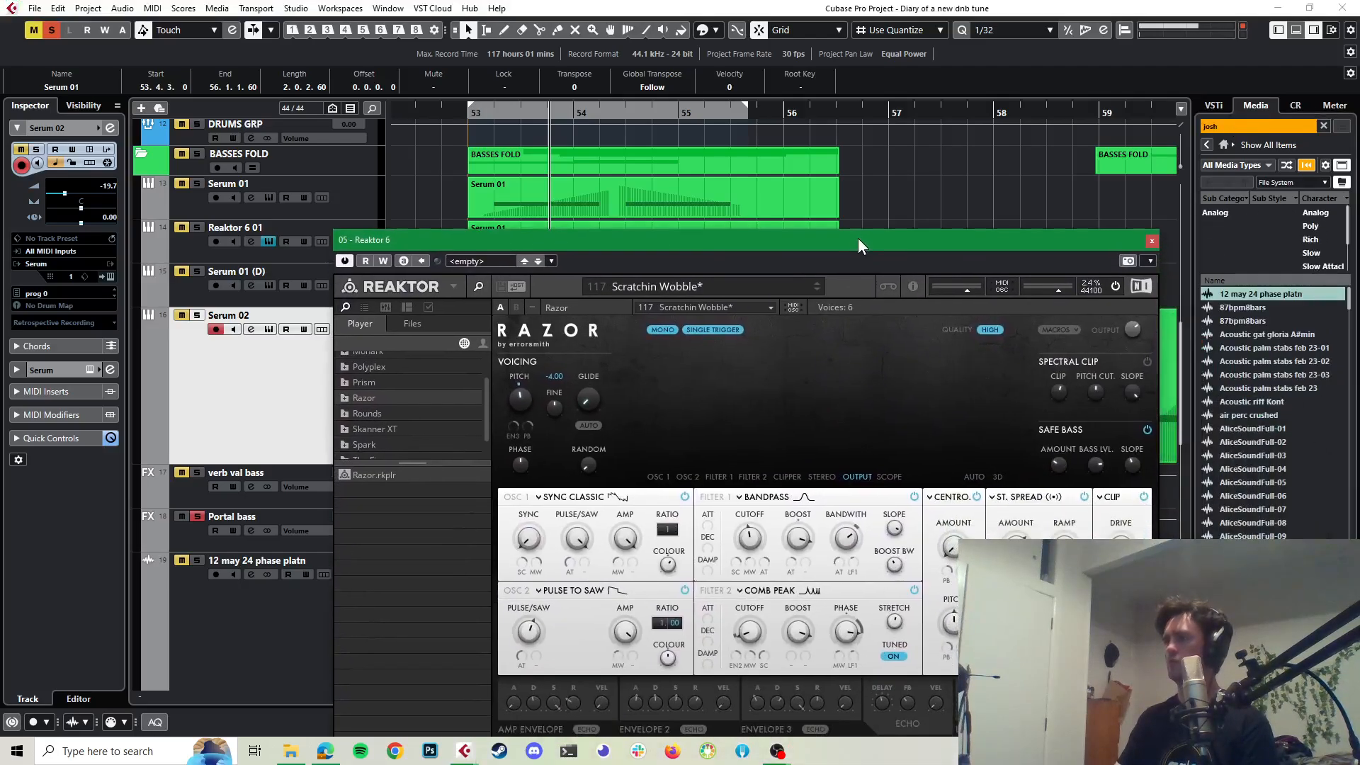
left_click(1152, 241)
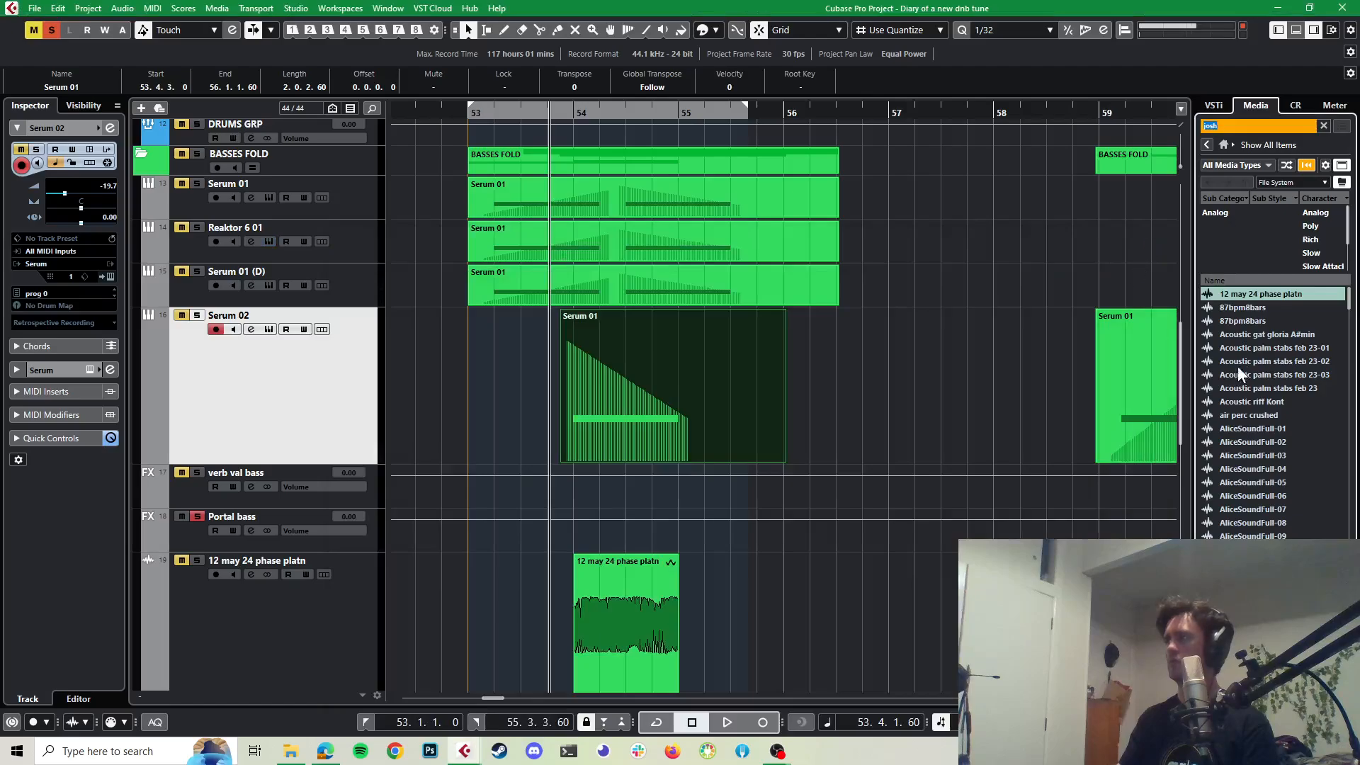
Step: Preview the 87bpm8bars and Acoustic gat gloria A#min samples in the media browser
left_click(1234, 313)
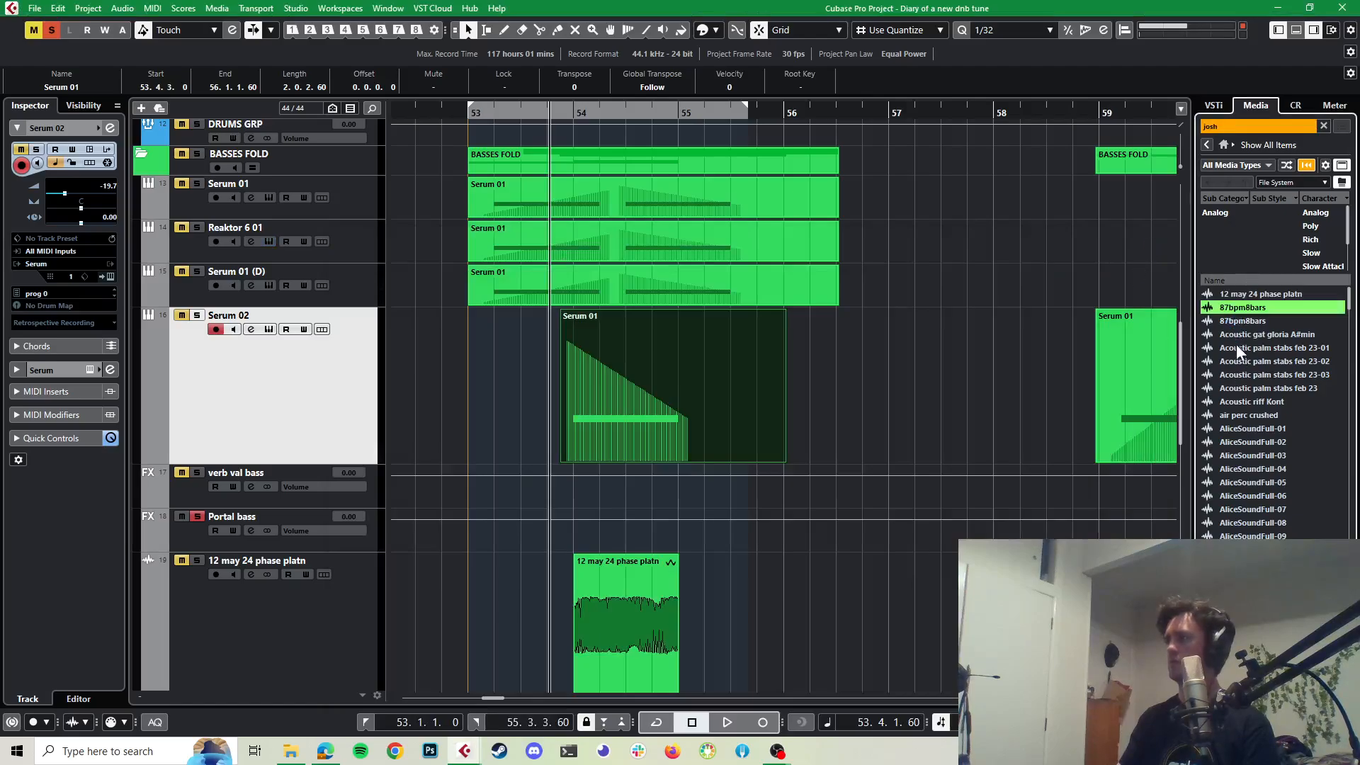
left_click(1239, 336)
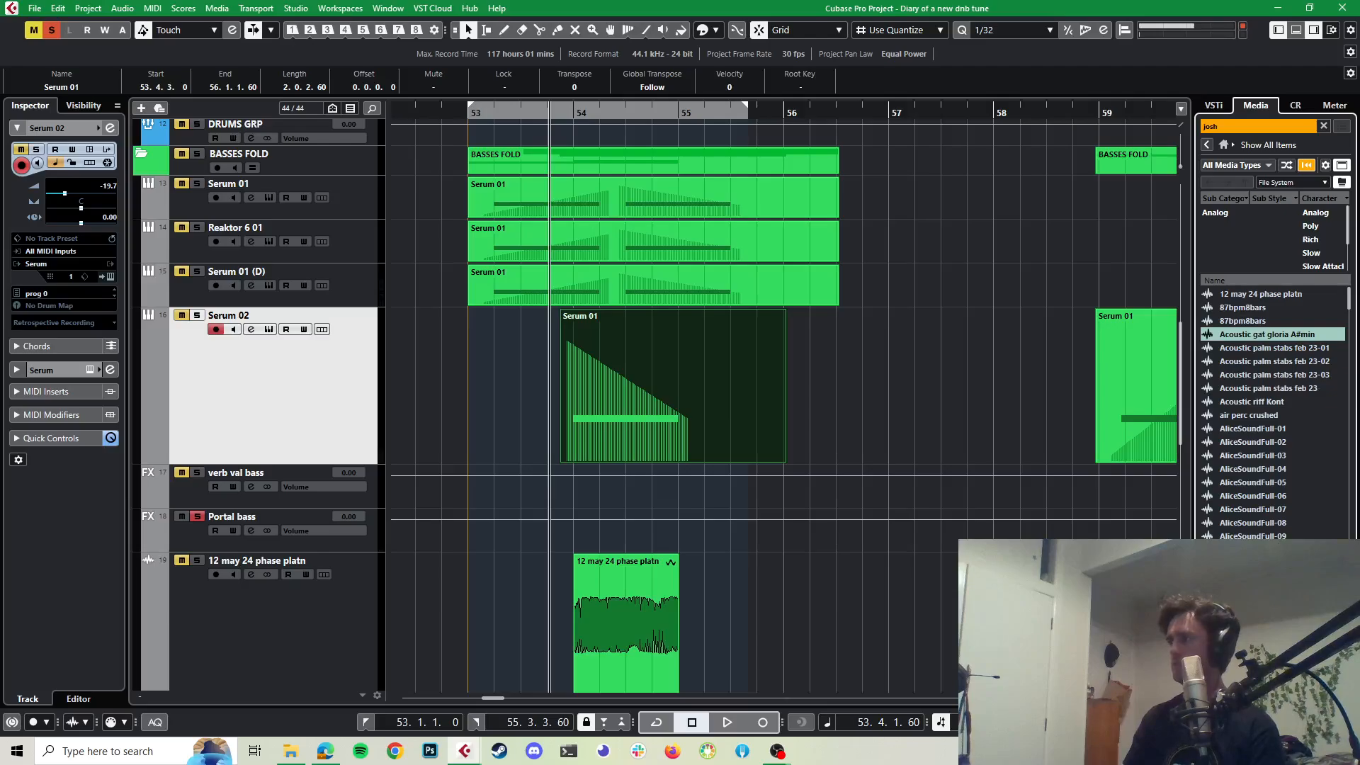
left_click(1232, 333)
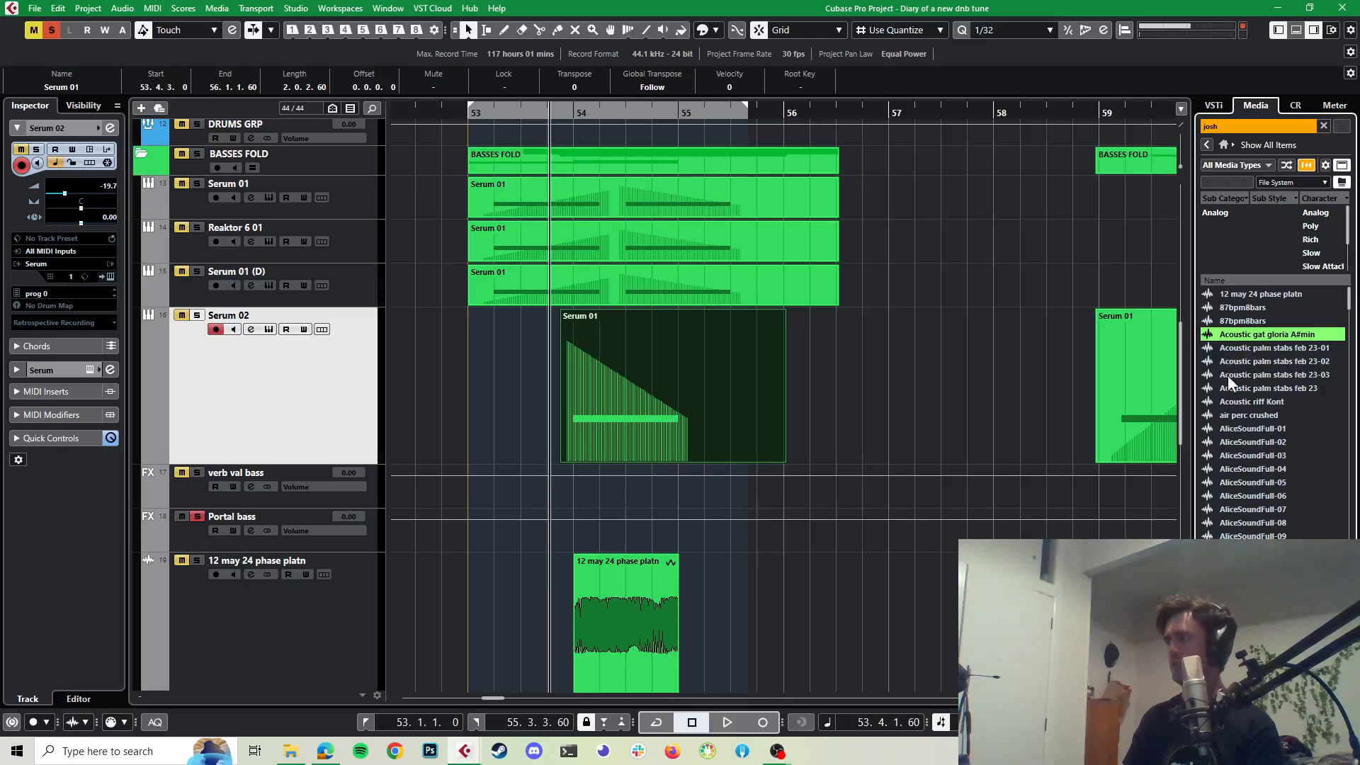
Step: Import the Acoustic palm stabs feb 23-01 sample onto a new track above Serum 01 and set the track volume to -14.5
left_click(1240, 347)
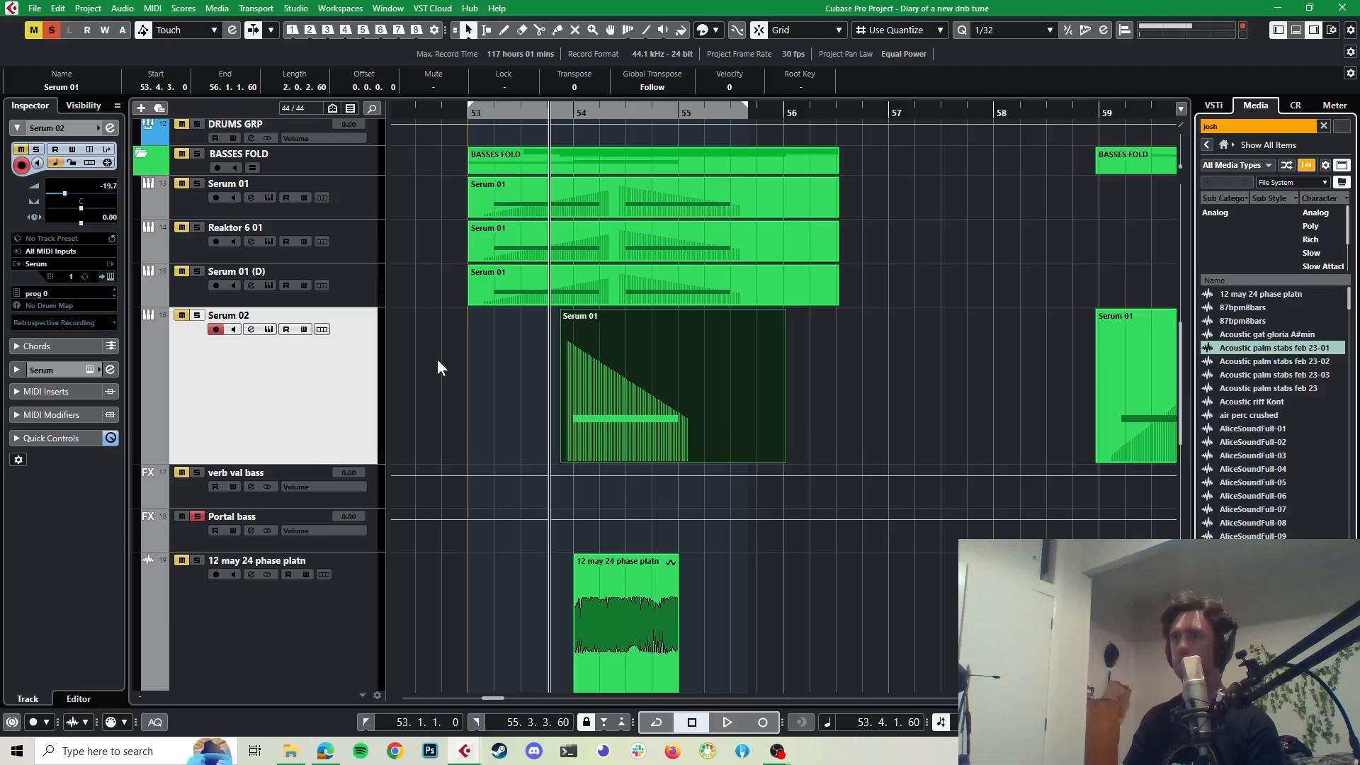
left_click_drag(1227, 355, 304, 179)
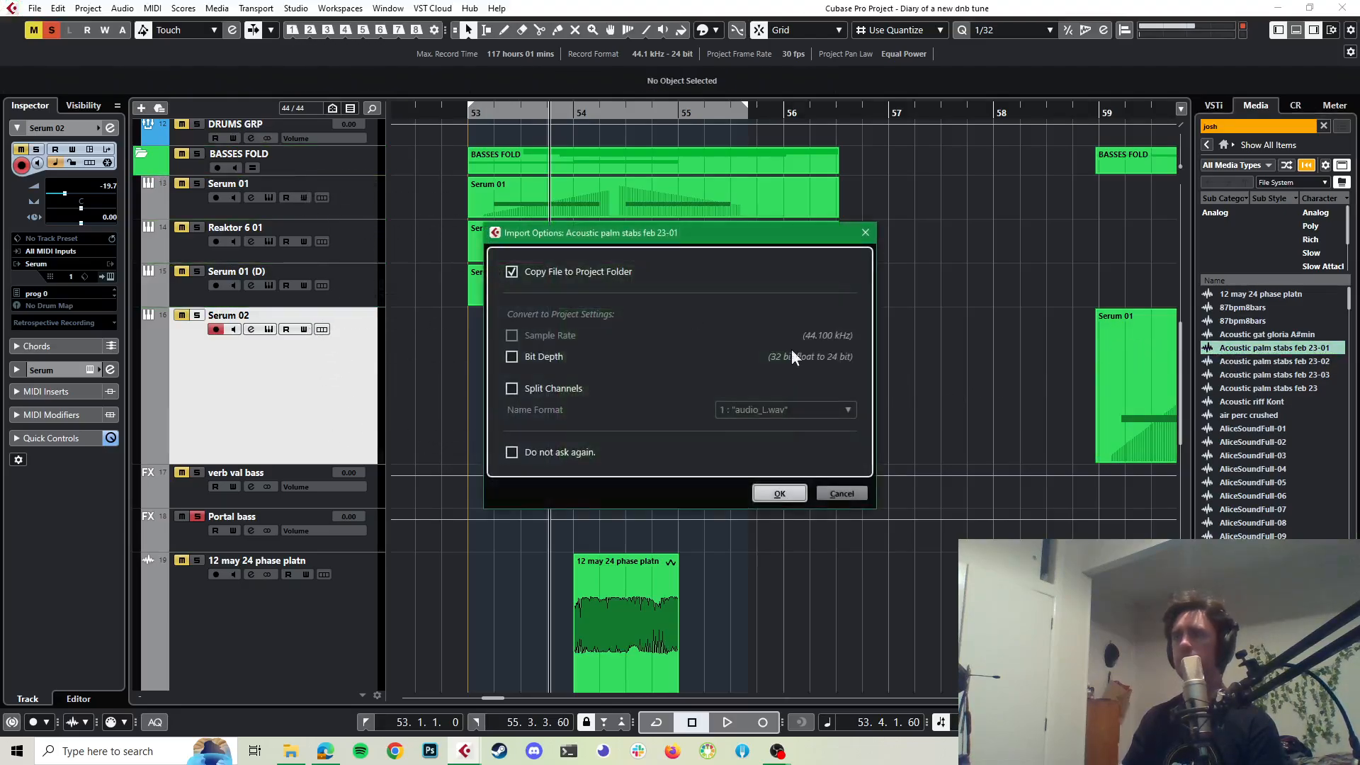
left_click(777, 494)
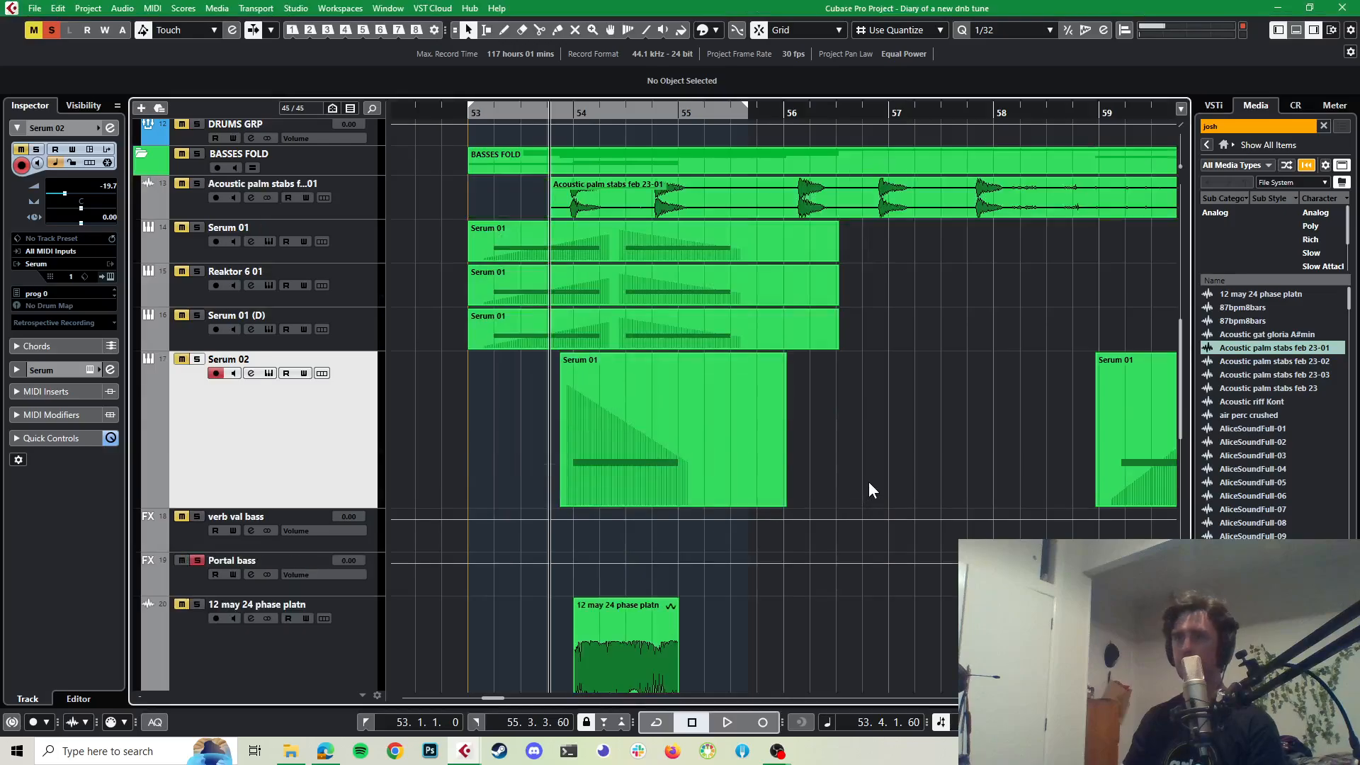
left_click(351, 197)
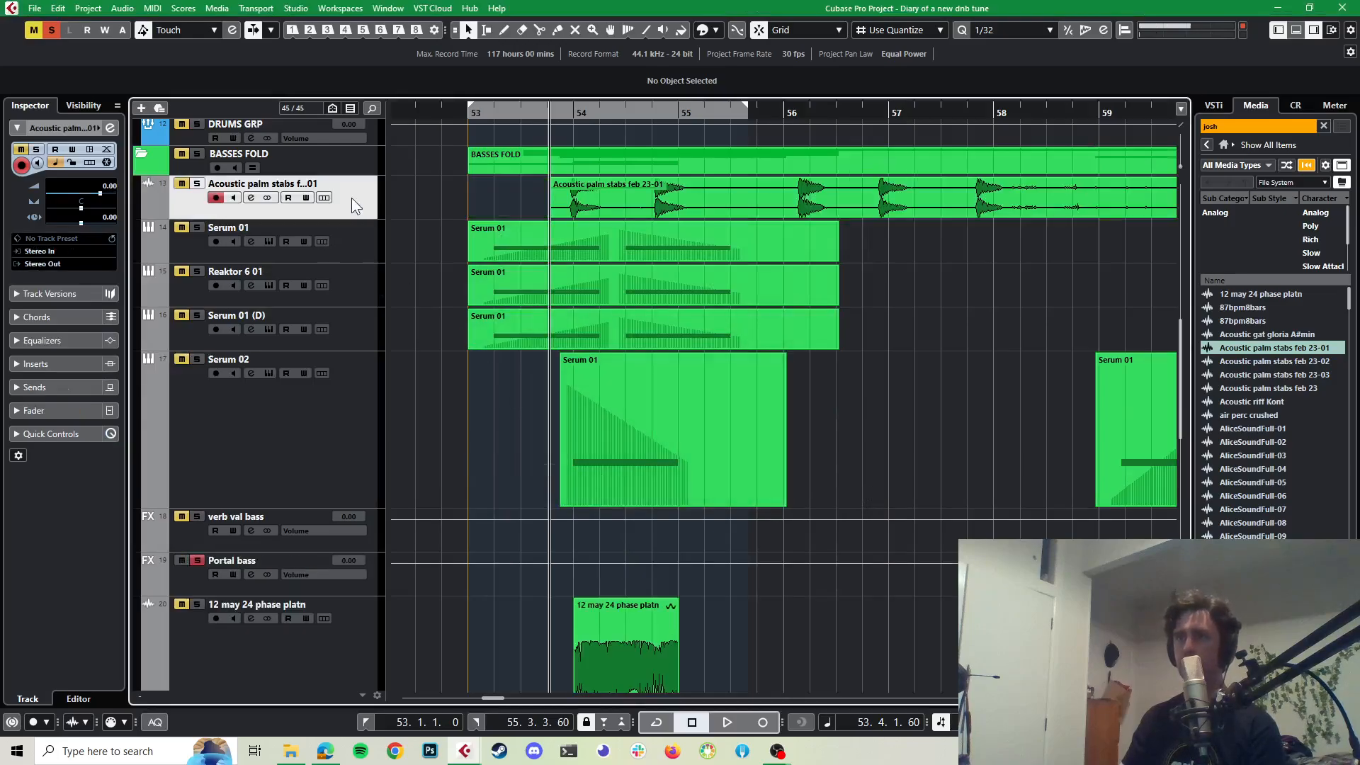
left_click_drag(99, 214, 78, 276)
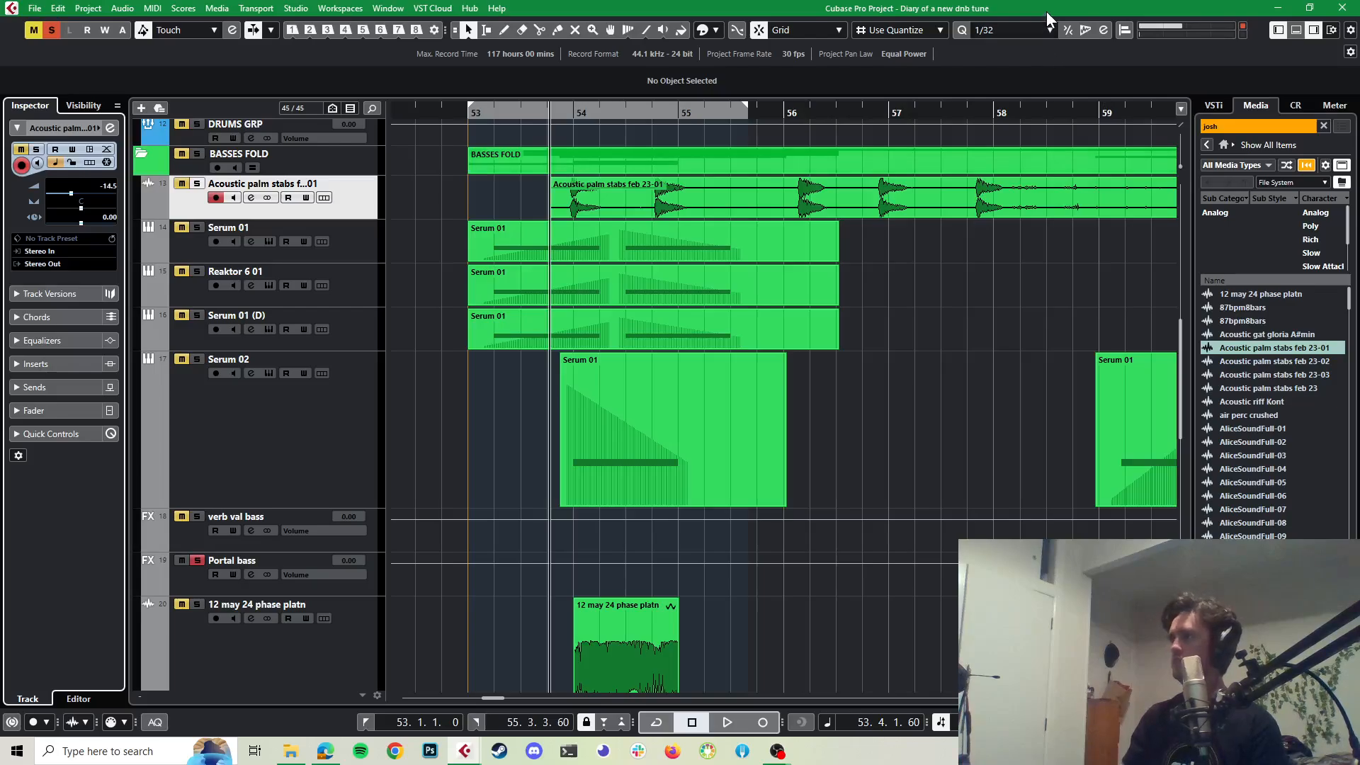
Step: Preview the Acoustic palm stabs feb 23 sample and several AliceSoundFull samples, including 03, 07 and 15, in the media browser
left_click(1264, 392)
left_click(1239, 457)
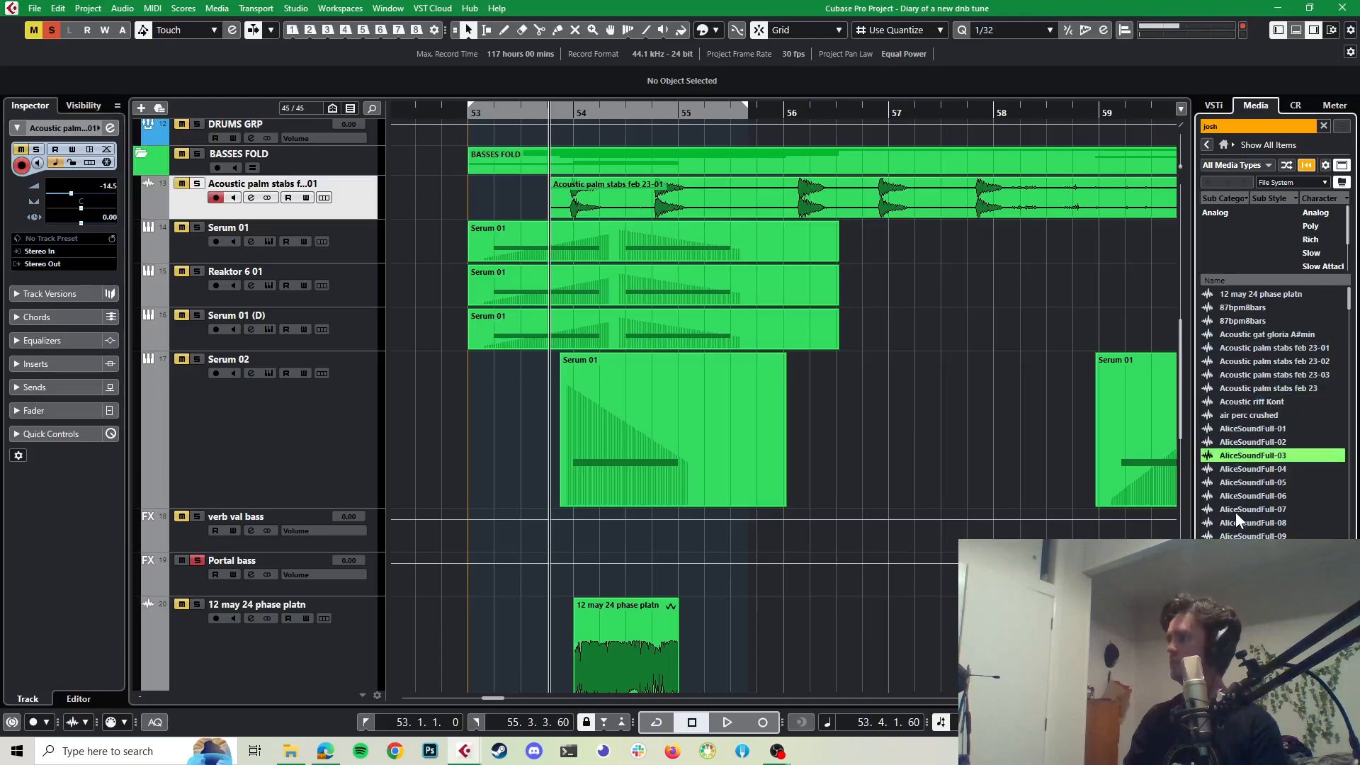
left_click(1235, 510)
scroll(1247, 489, "down", 3)
left_click(1247, 486)
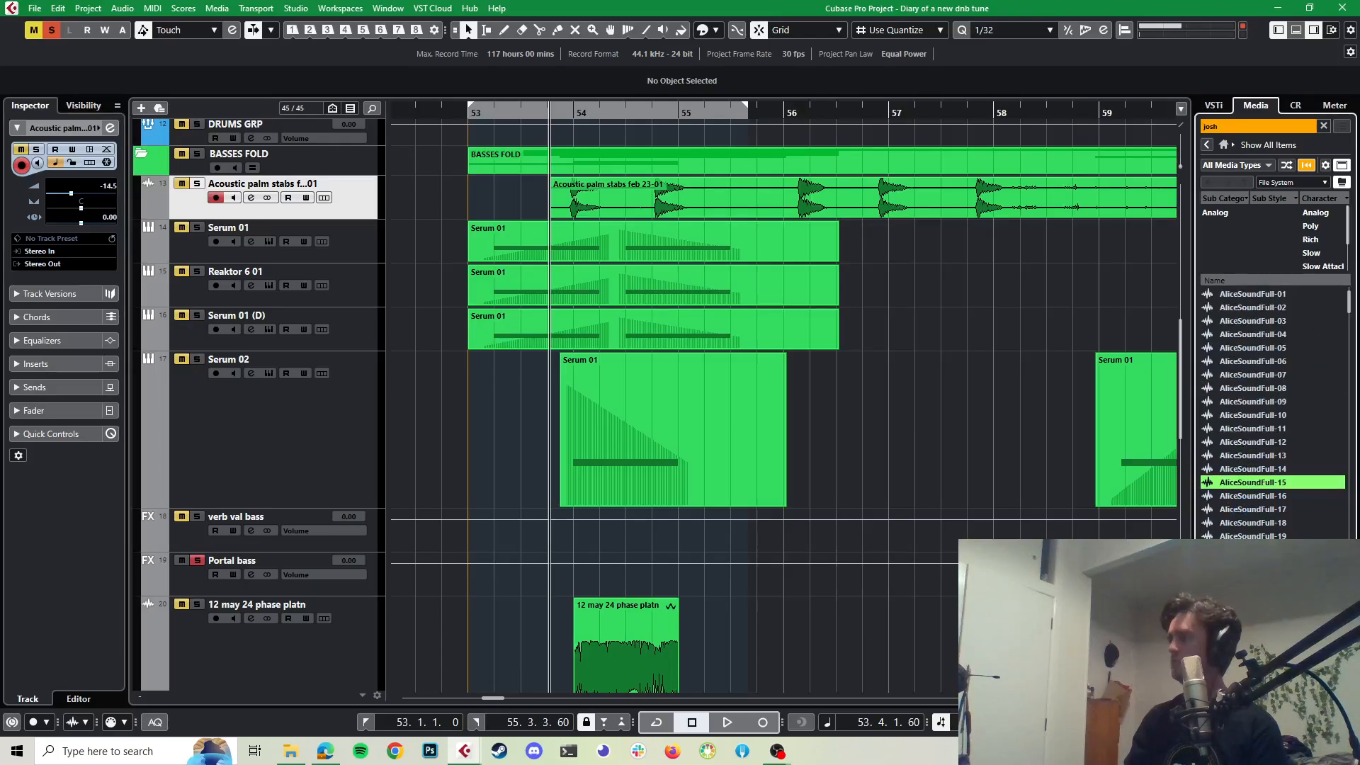
left_click(1247, 538)
left_click(1246, 590)
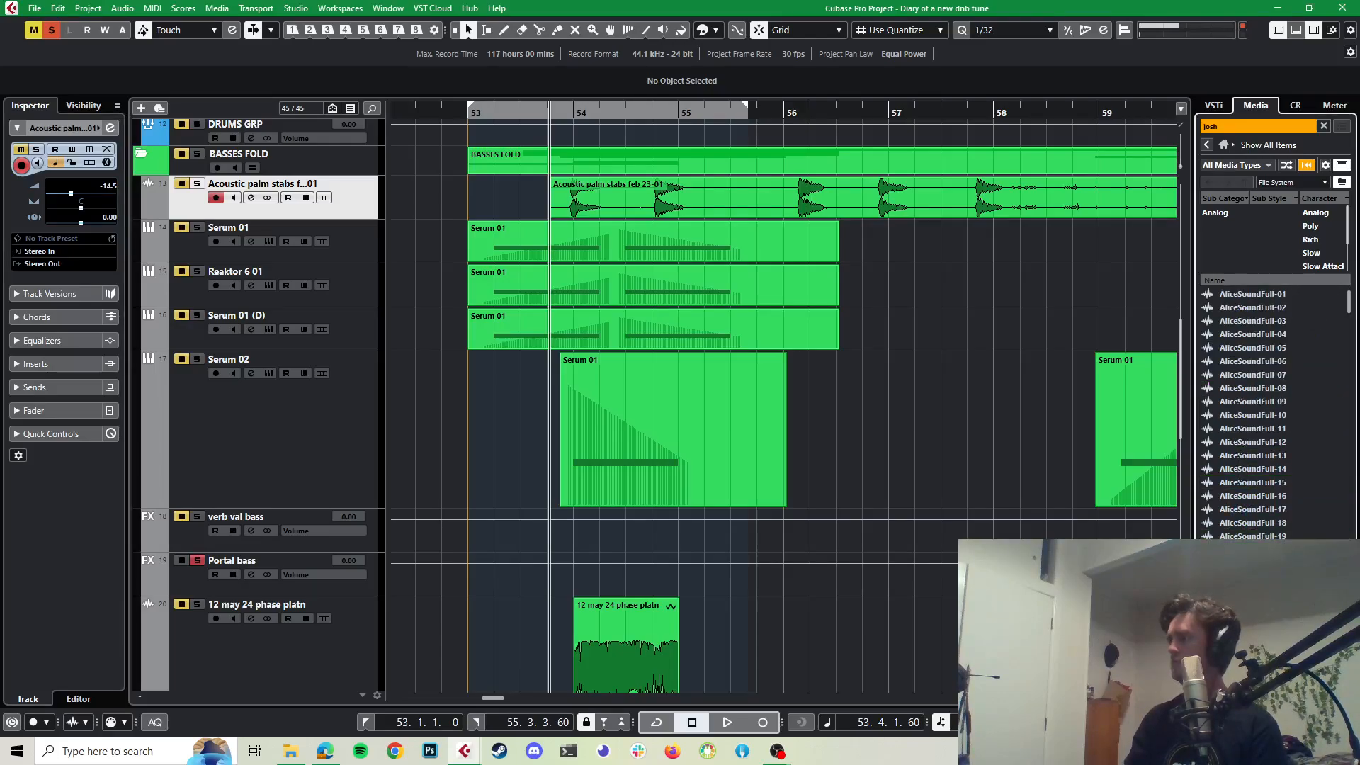
Step: Preview the Arppy Synthy ambient sample and the first Atmos monark big sci fi sample
scroll(1252, 528, "down", 7)
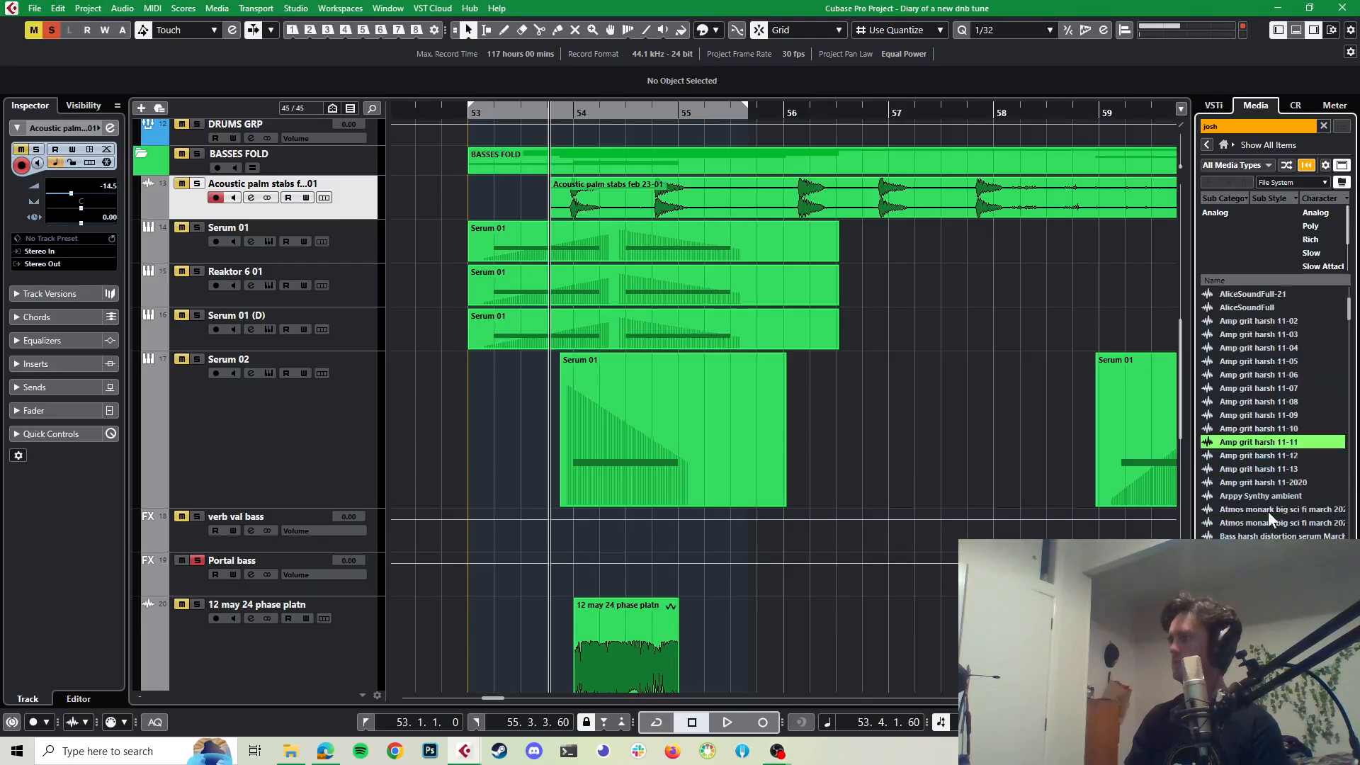
left_click(1266, 499)
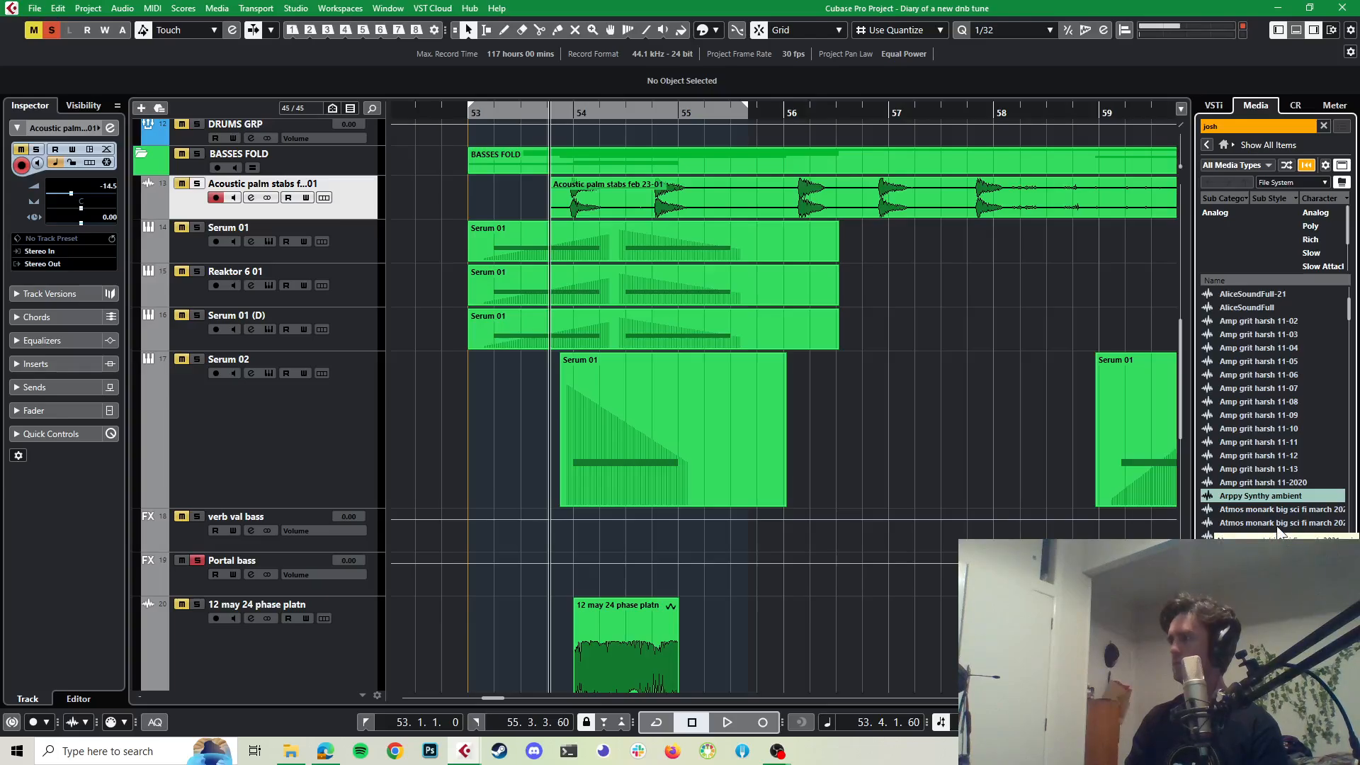
left_click(1264, 512)
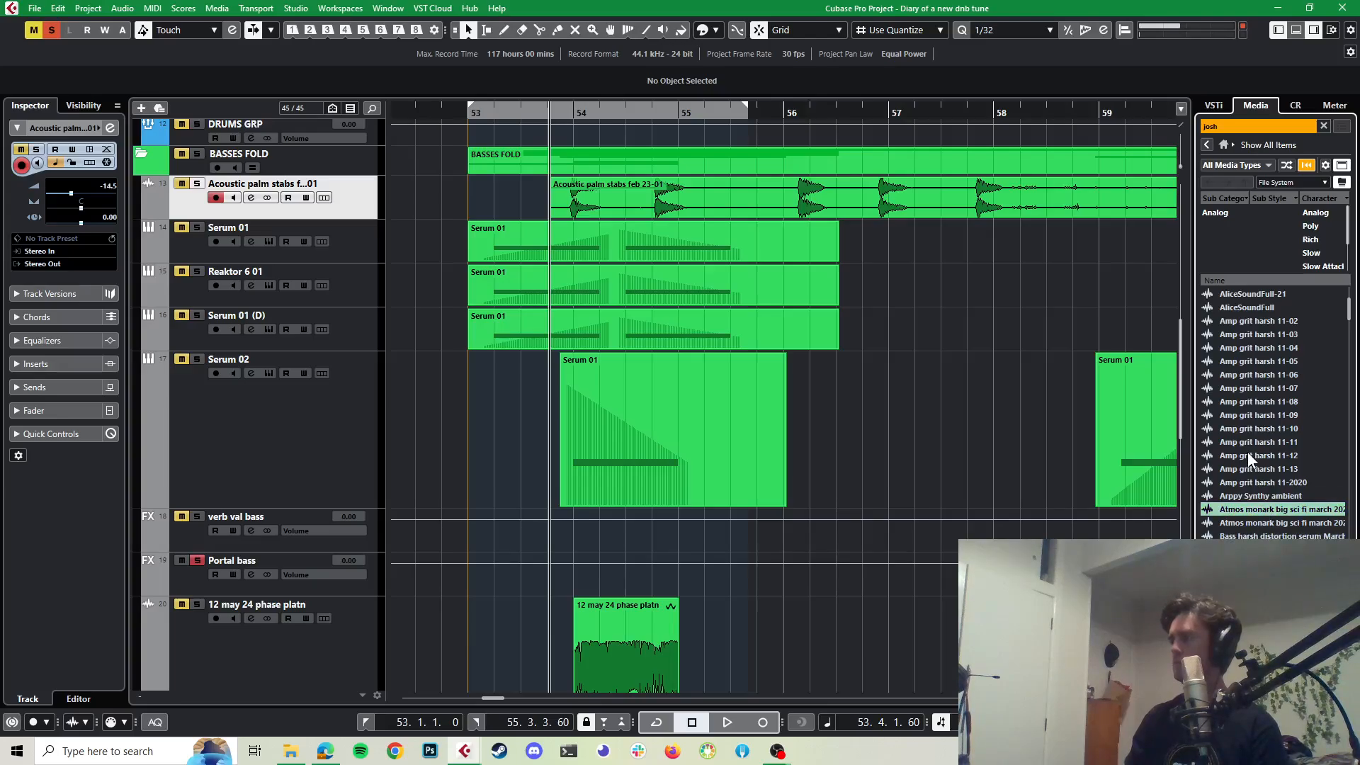
Step: Preview several of the Bass harsh distortion serum samples in the media browser
scroll(1248, 452, "down", 4)
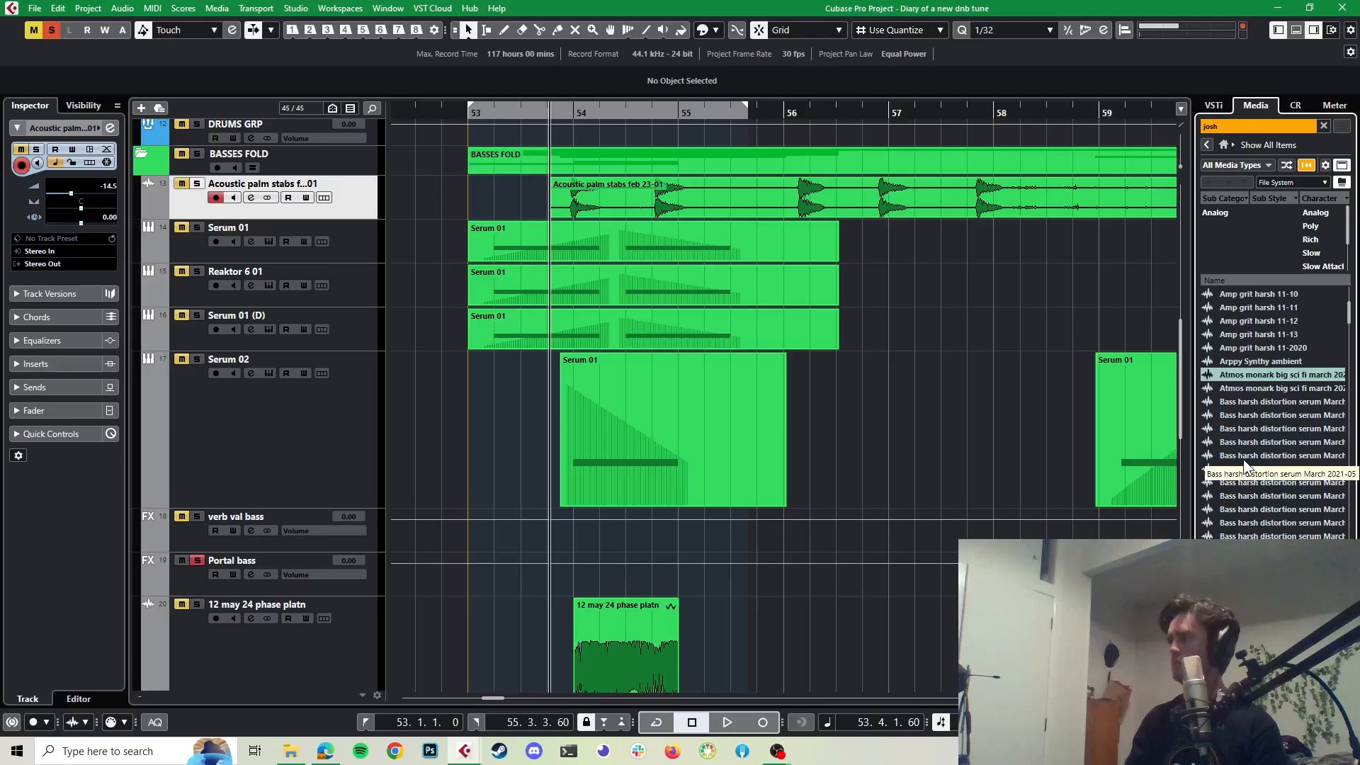
left_click(1244, 414)
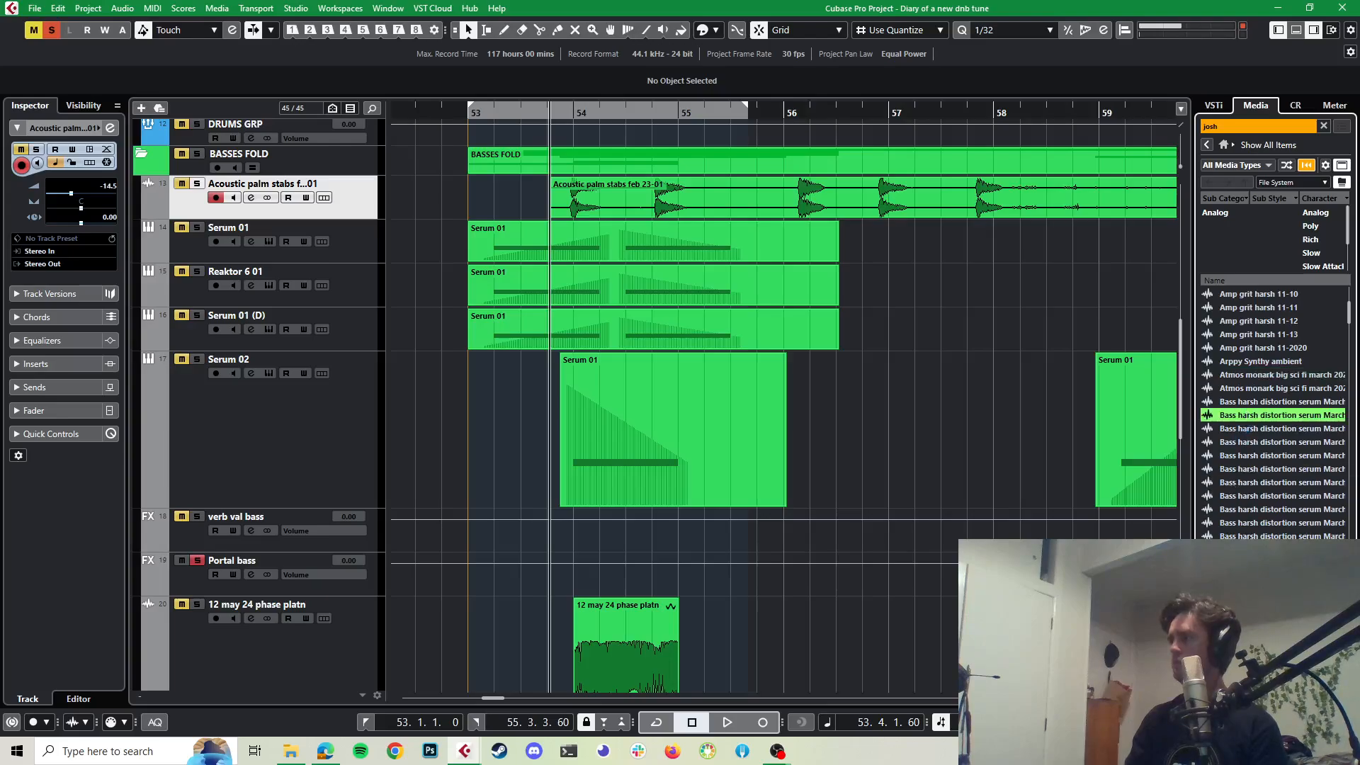
left_click(1244, 442)
left_click(1246, 510)
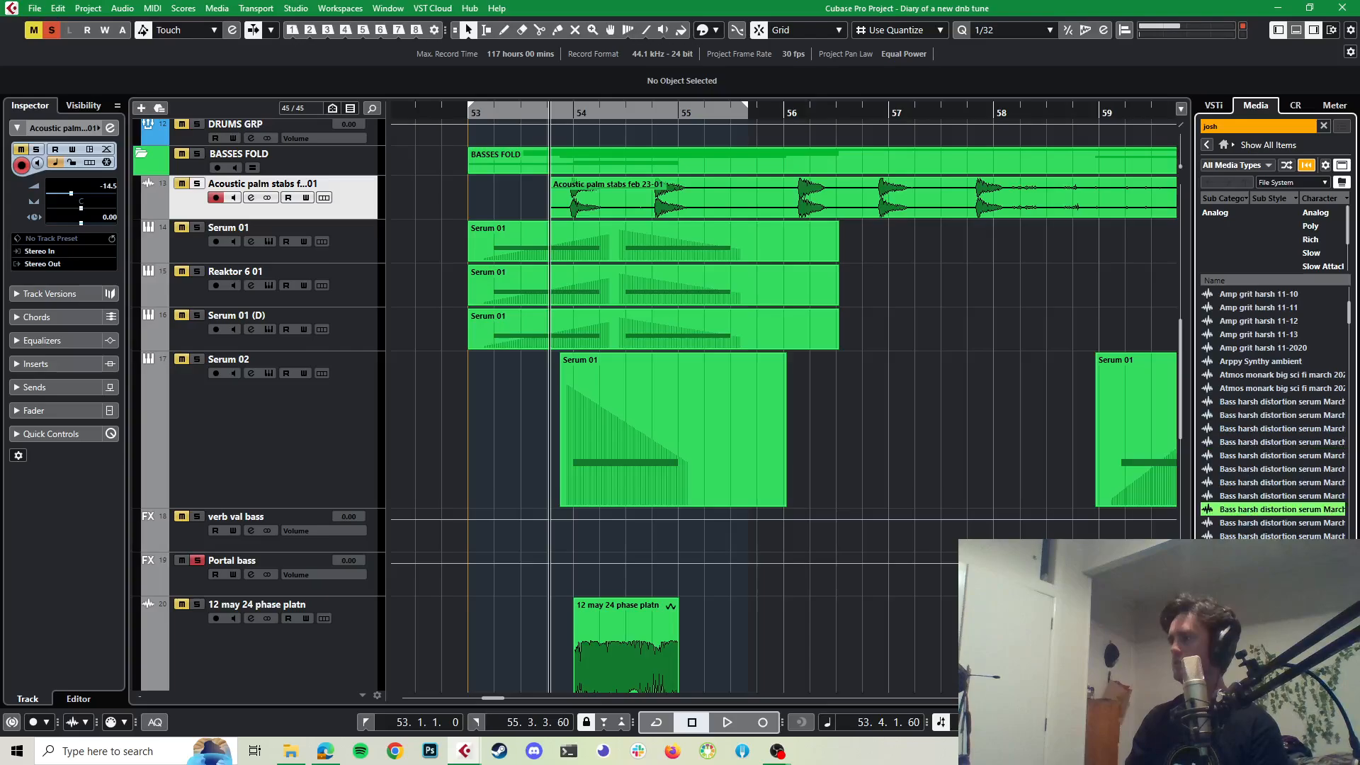
left_click(1252, 536)
scroll(1279, 428, "down", 2)
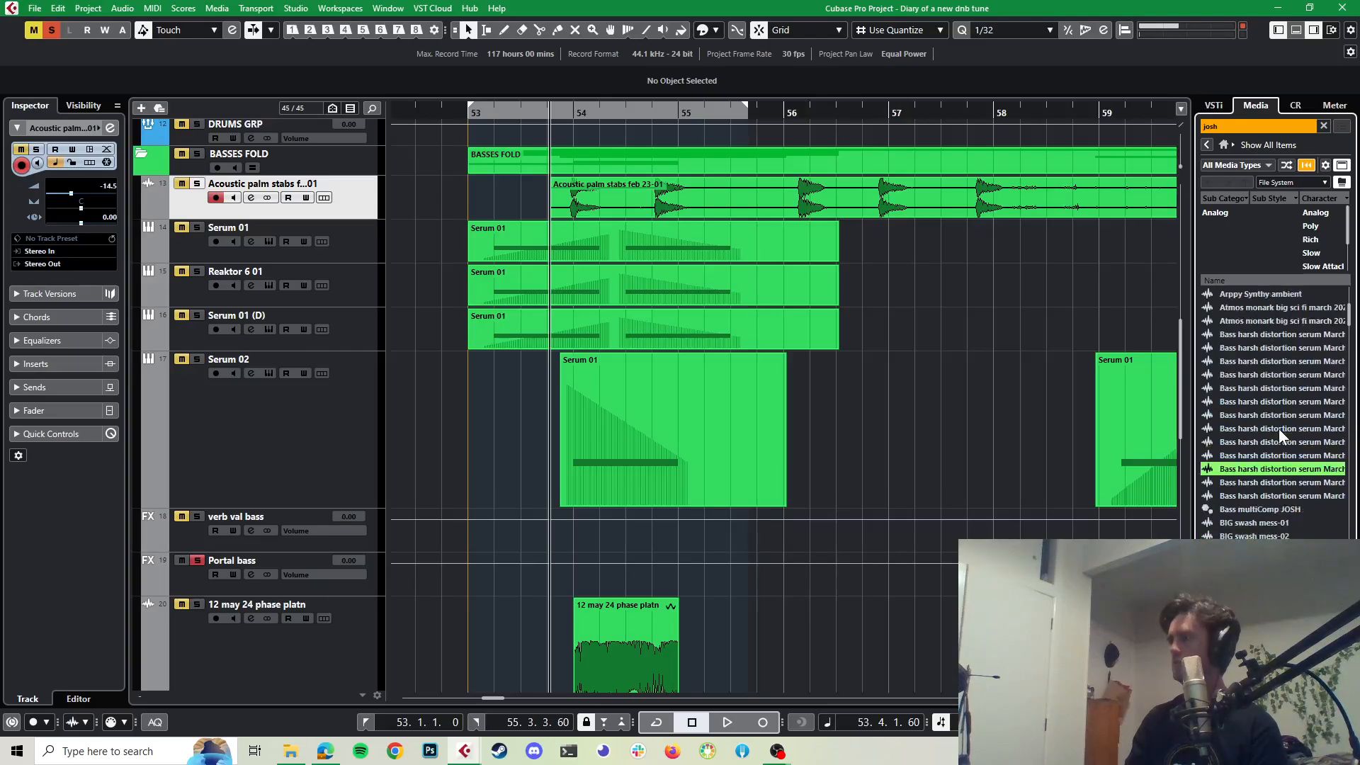
Step: Preview the Choir Spitfire Chords Bmin, Complete Pandamonium and Crunchy texture effect filter gritty samples
scroll(1266, 443, "down", 2)
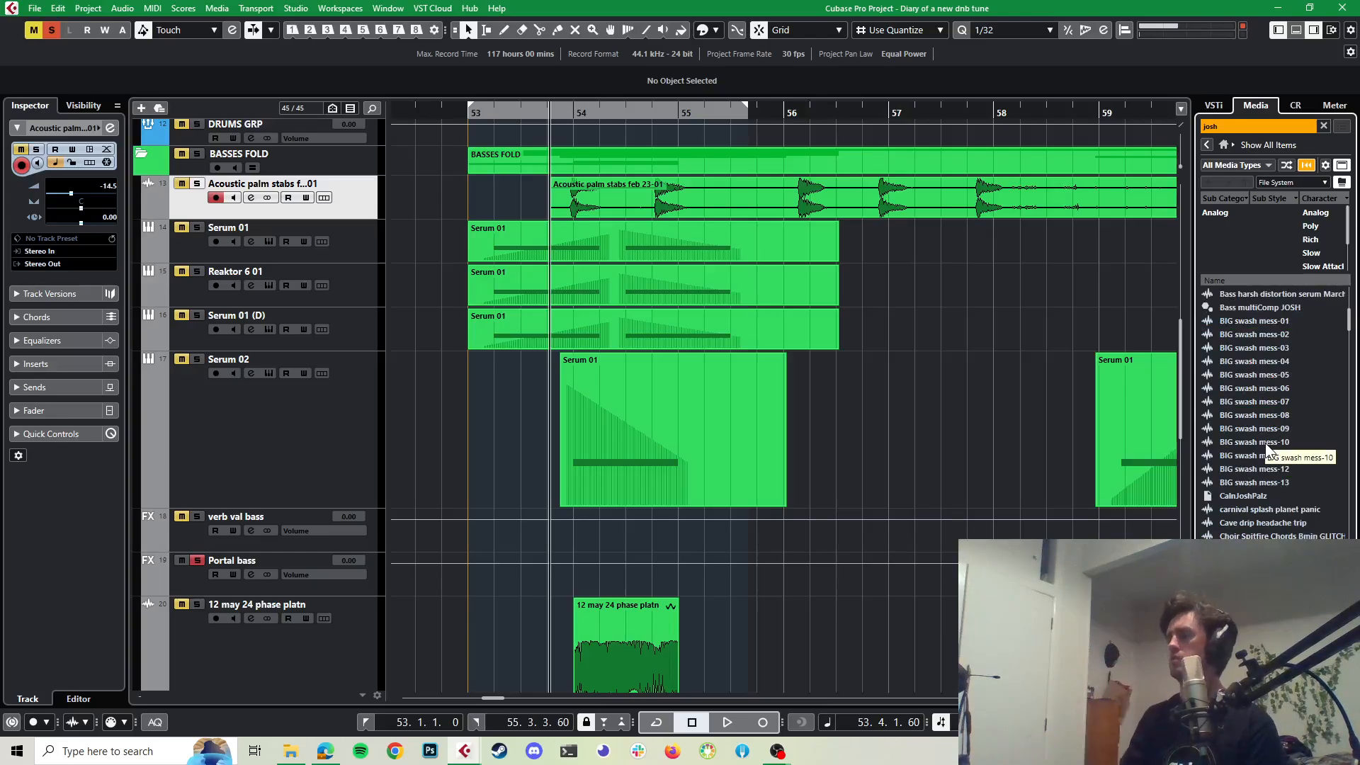
left_click(1239, 536)
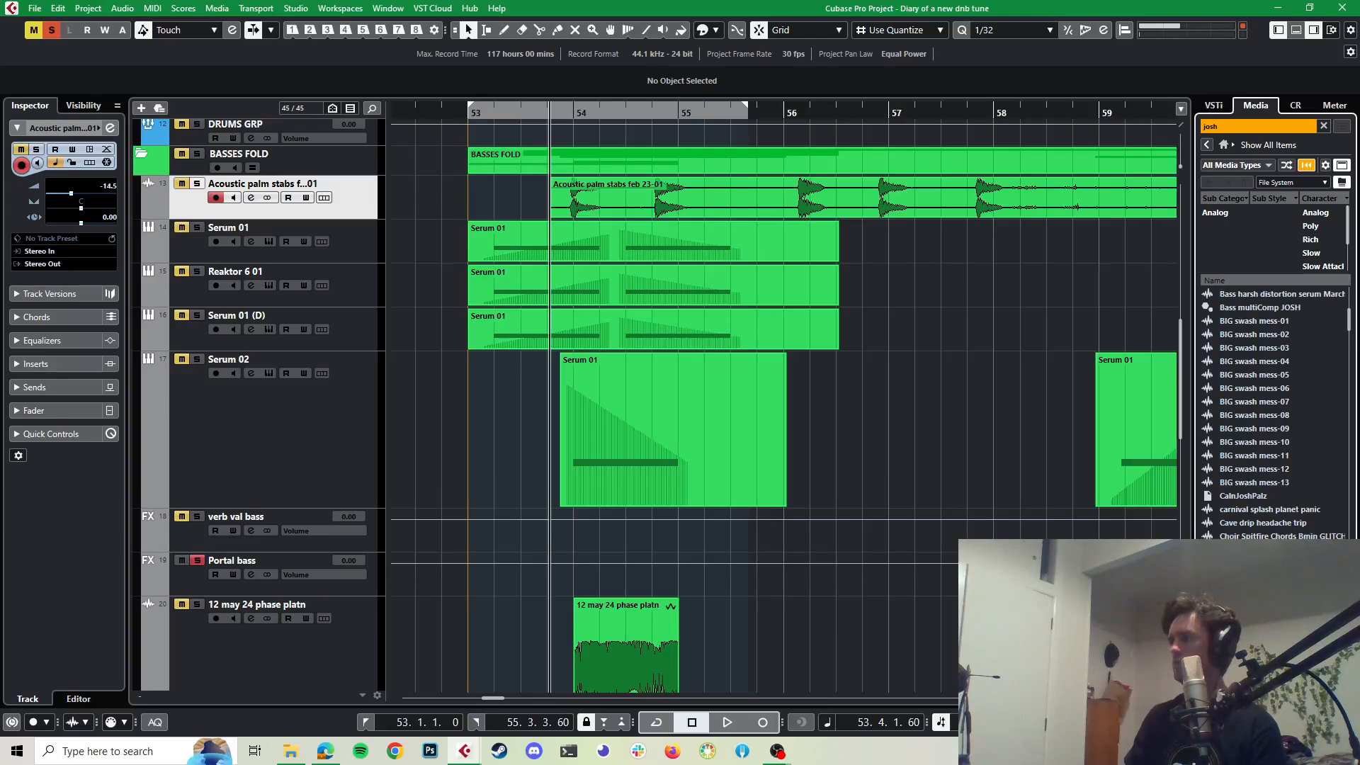
key("Down")
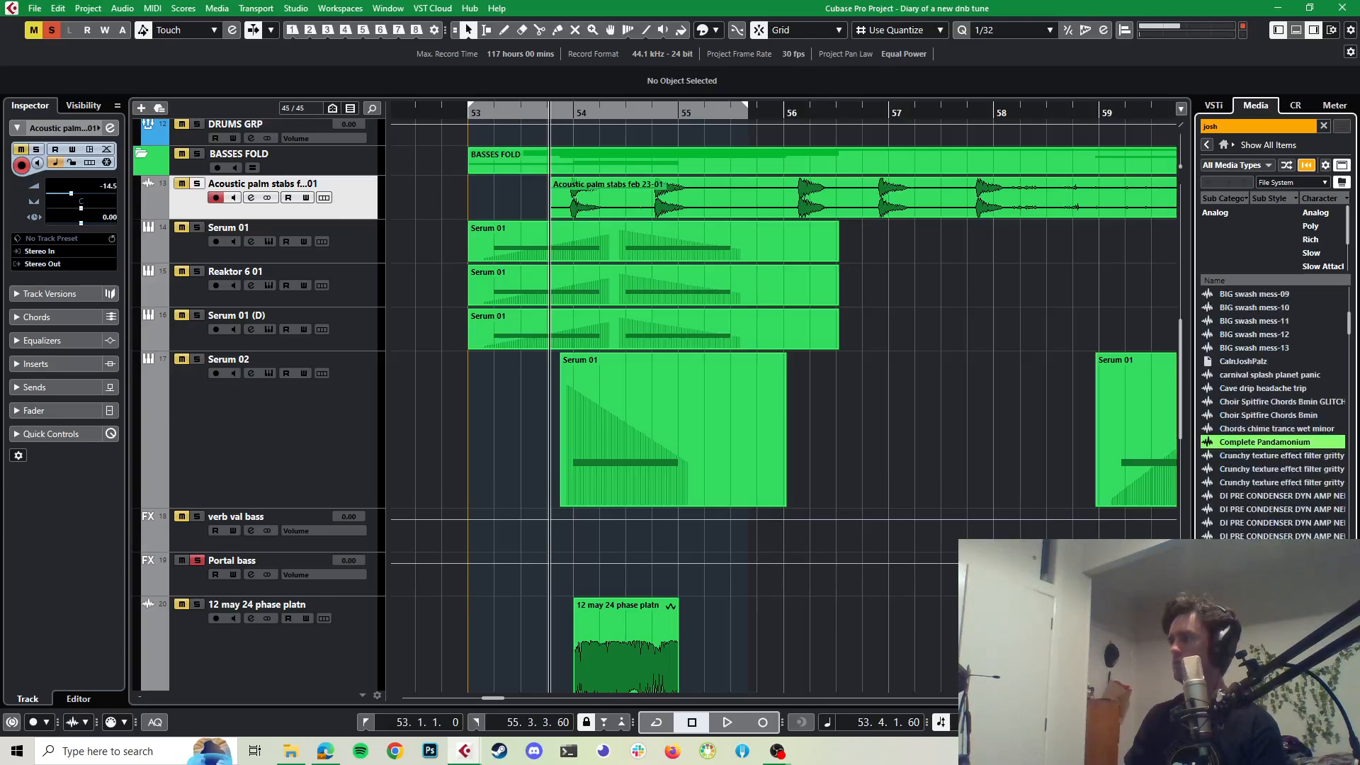
left_click(1247, 456)
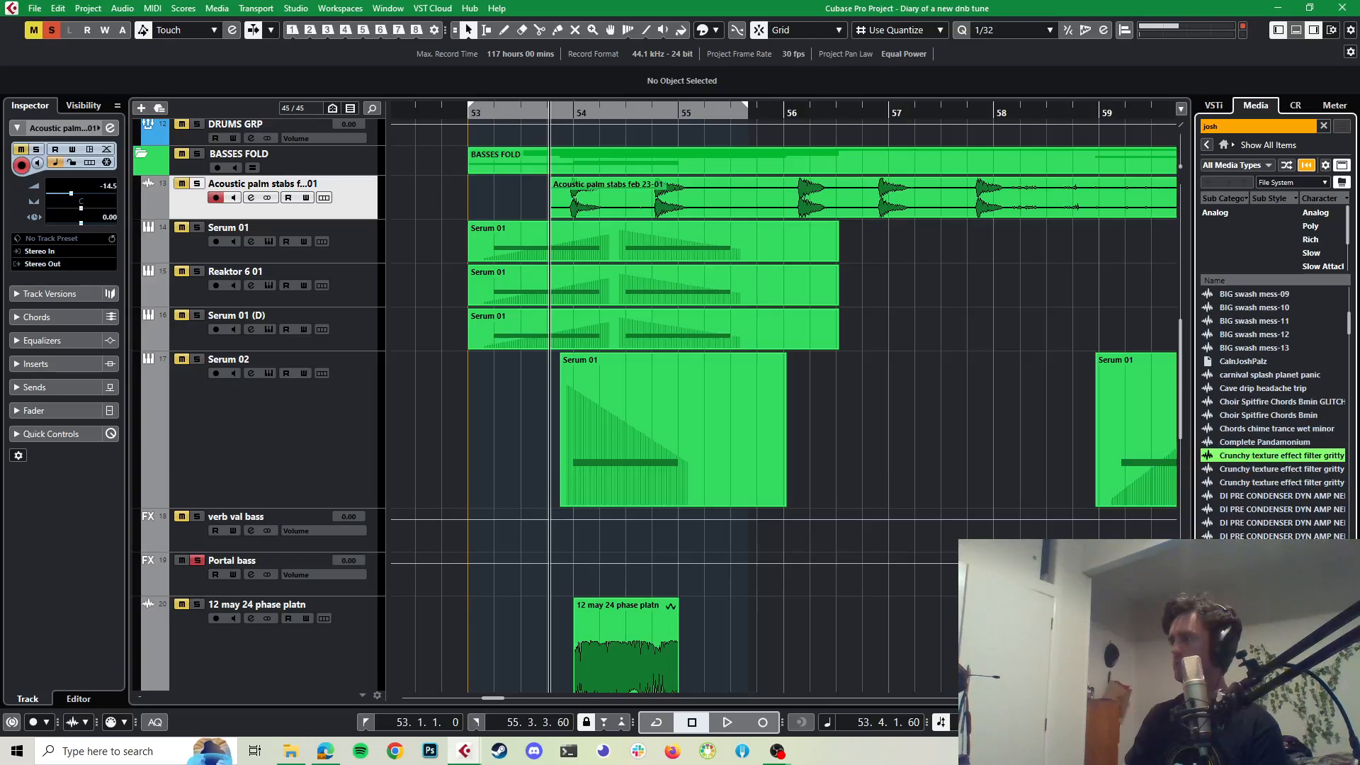
left_click(1253, 471)
key("Down")
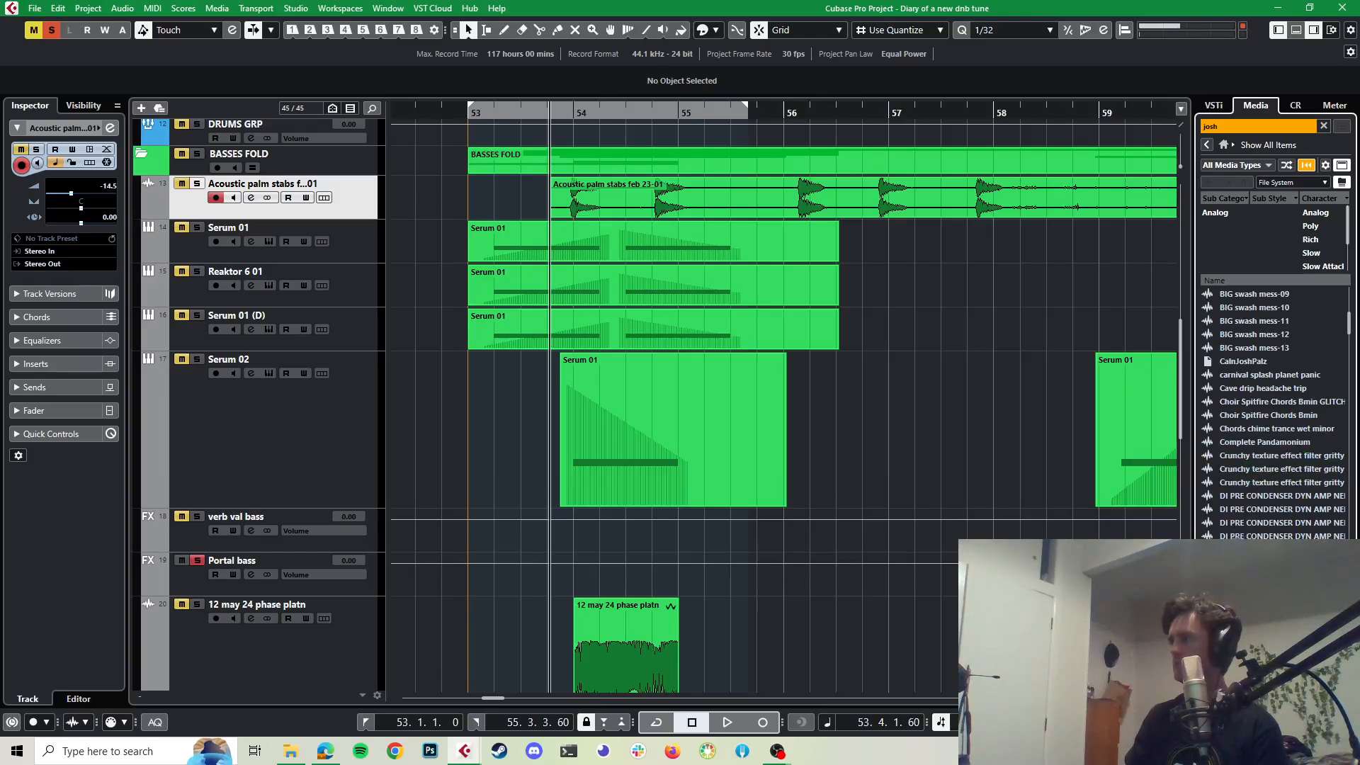
Step: Audition the DI PRE CONDENSER DYN AMP samples and import DI PRE CONDENSER DYN AMP NELSON-03 onto a new track above the palm stabs track
key("Down")
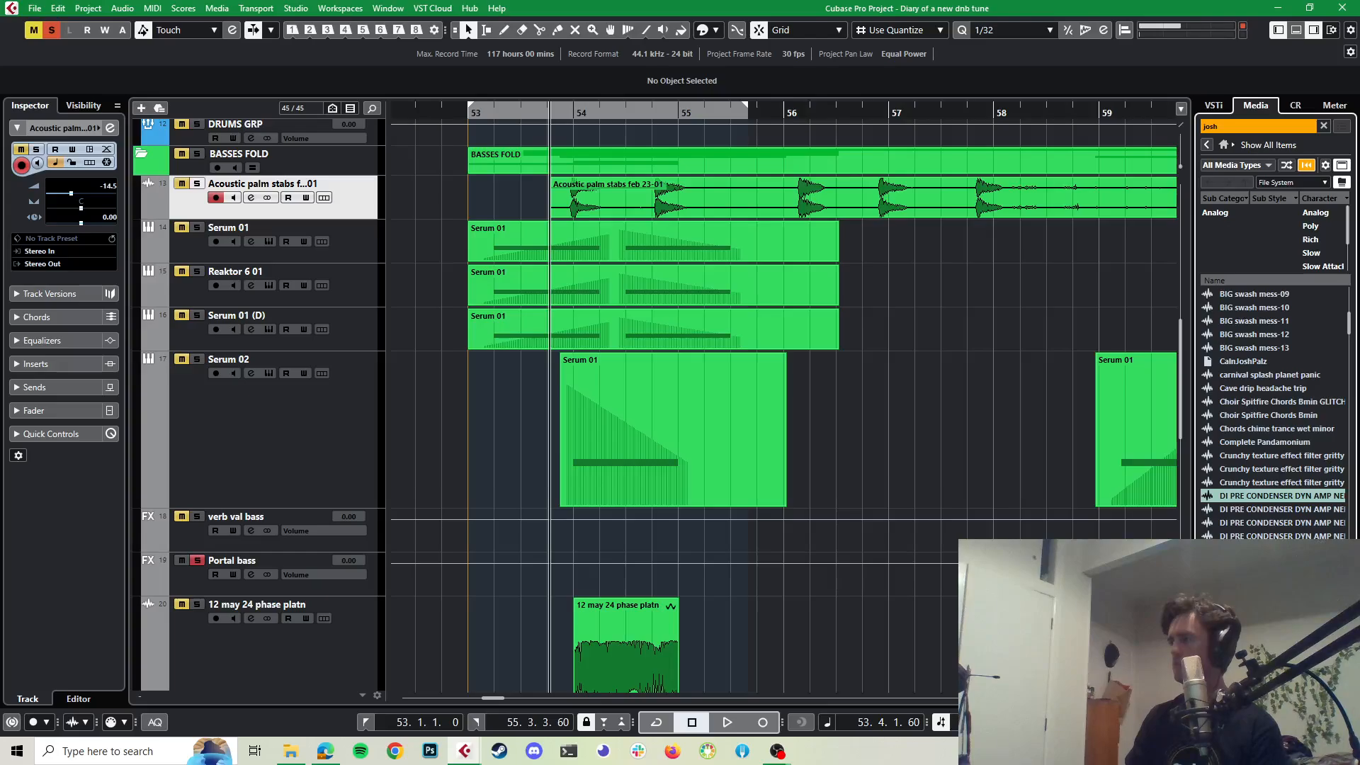
left_click(1241, 511)
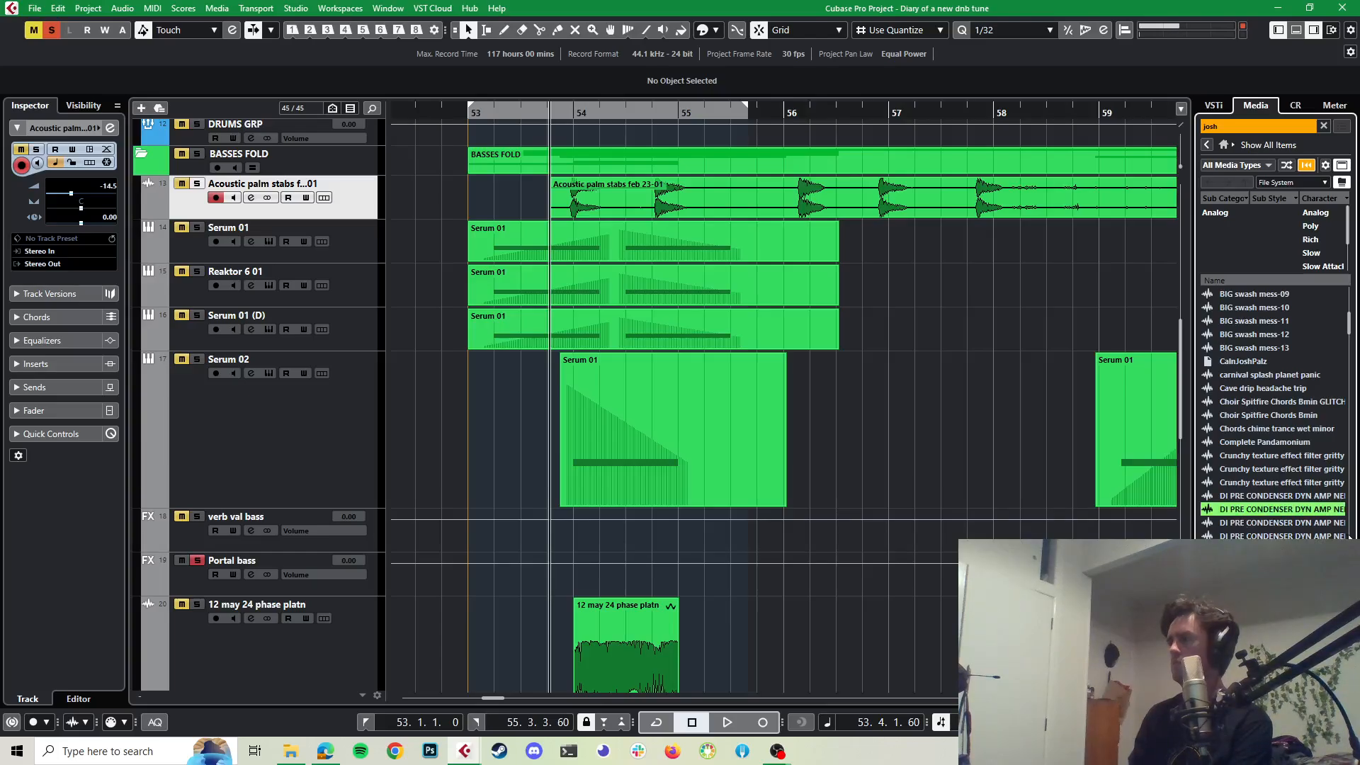
key("Down")
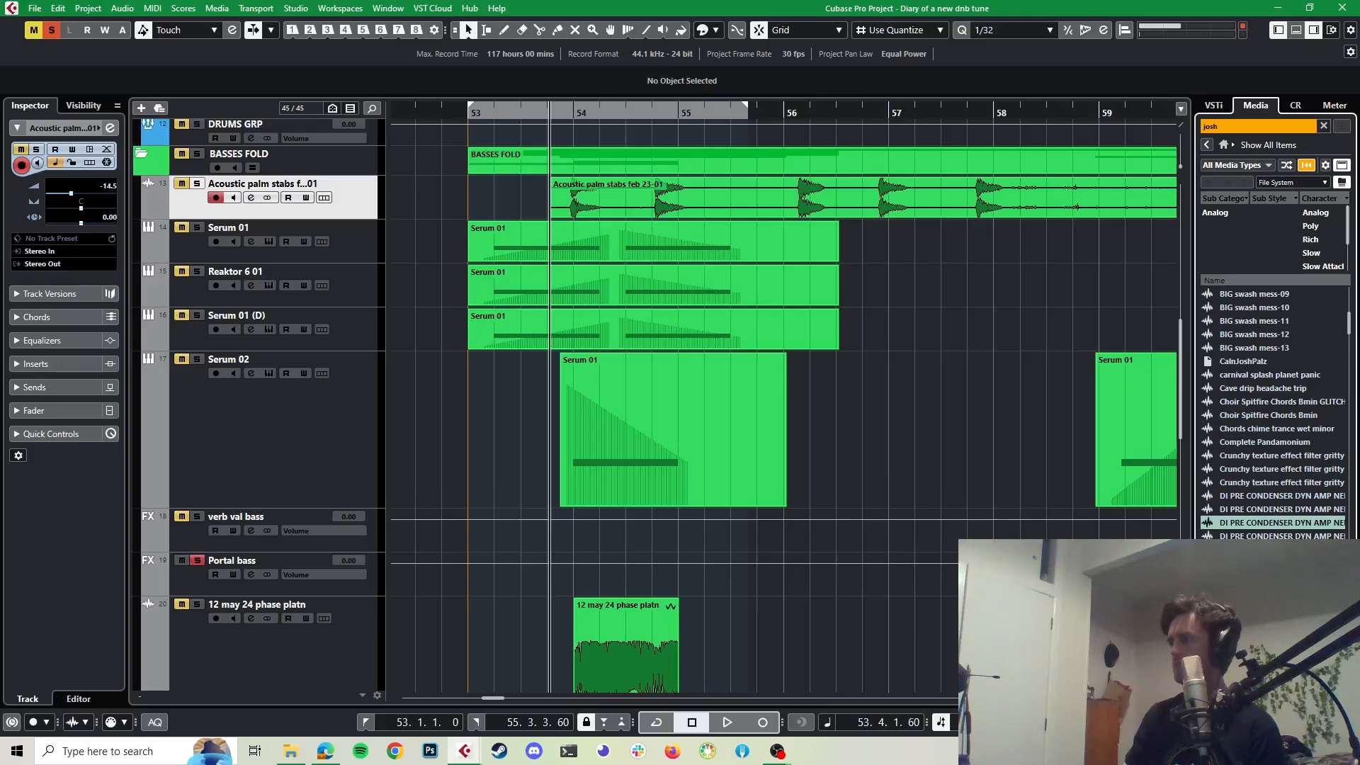
key("space")
key("space")
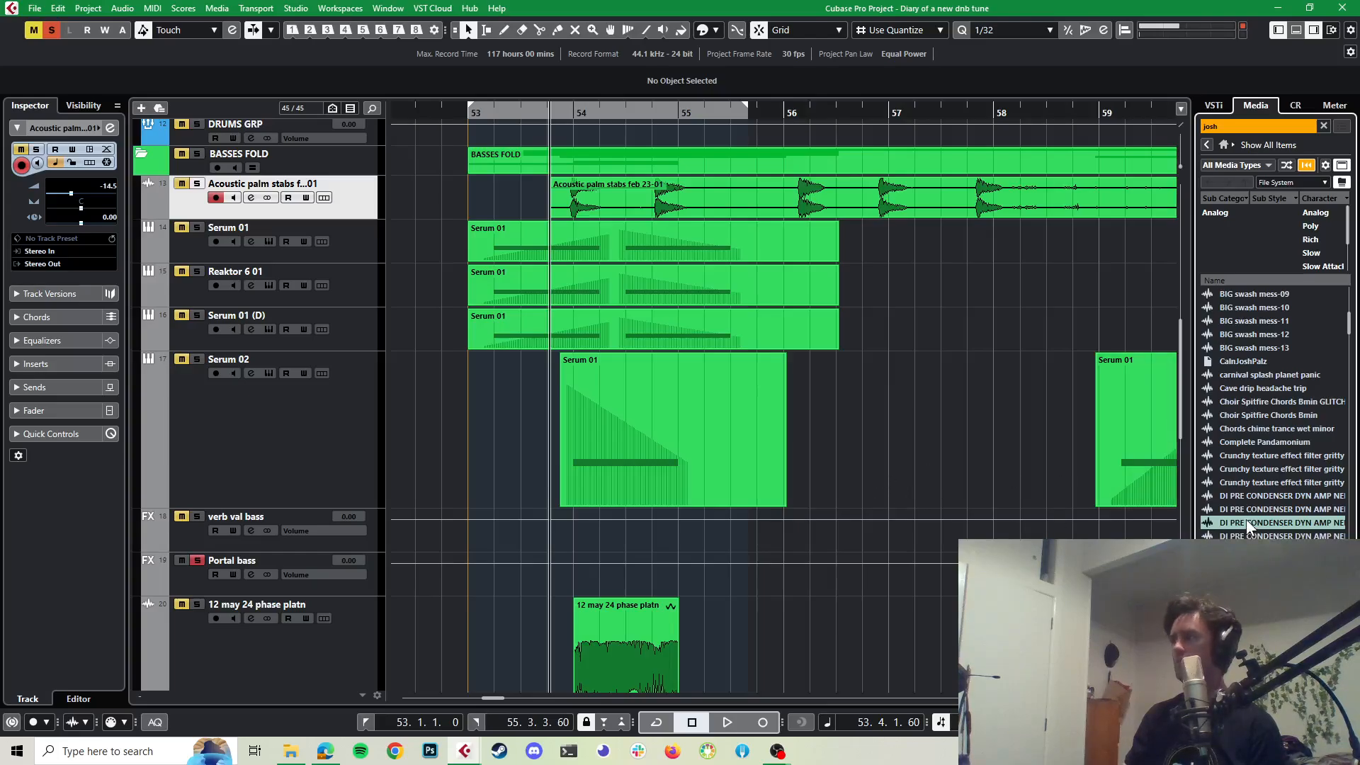
left_click_drag(1247, 521, 331, 178)
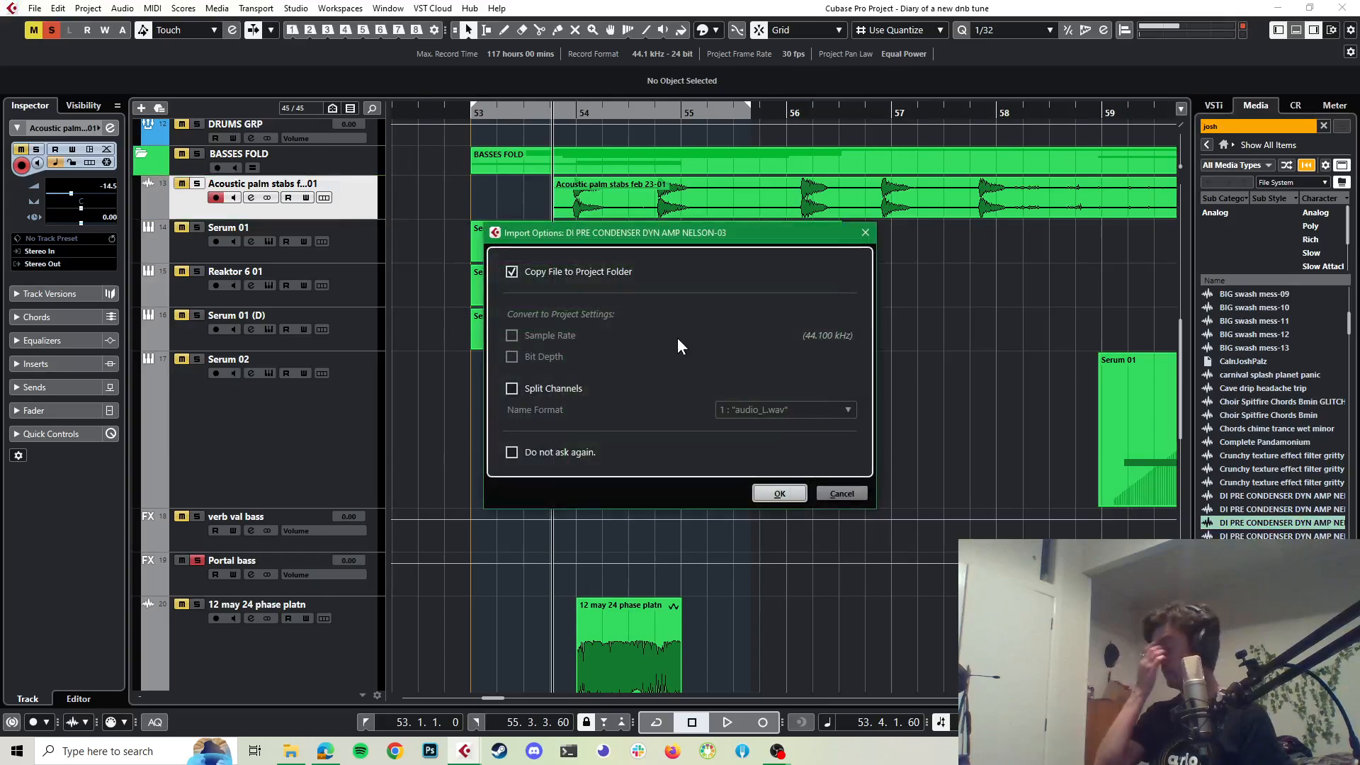
left_click(779, 493)
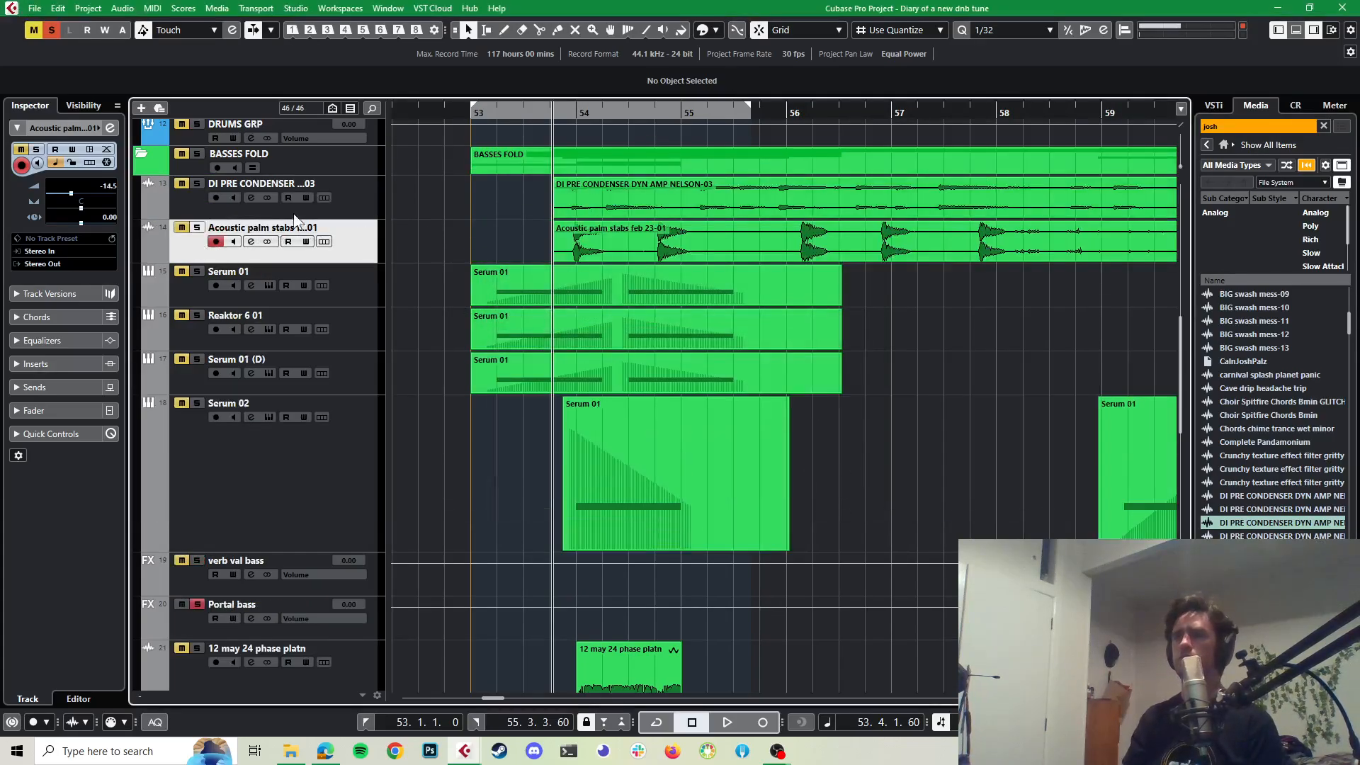
Step: Audition the Acoustic palm stabs track in solo and turn its solo off again
left_click(197, 228)
key("space")
key("space")
left_click(197, 228)
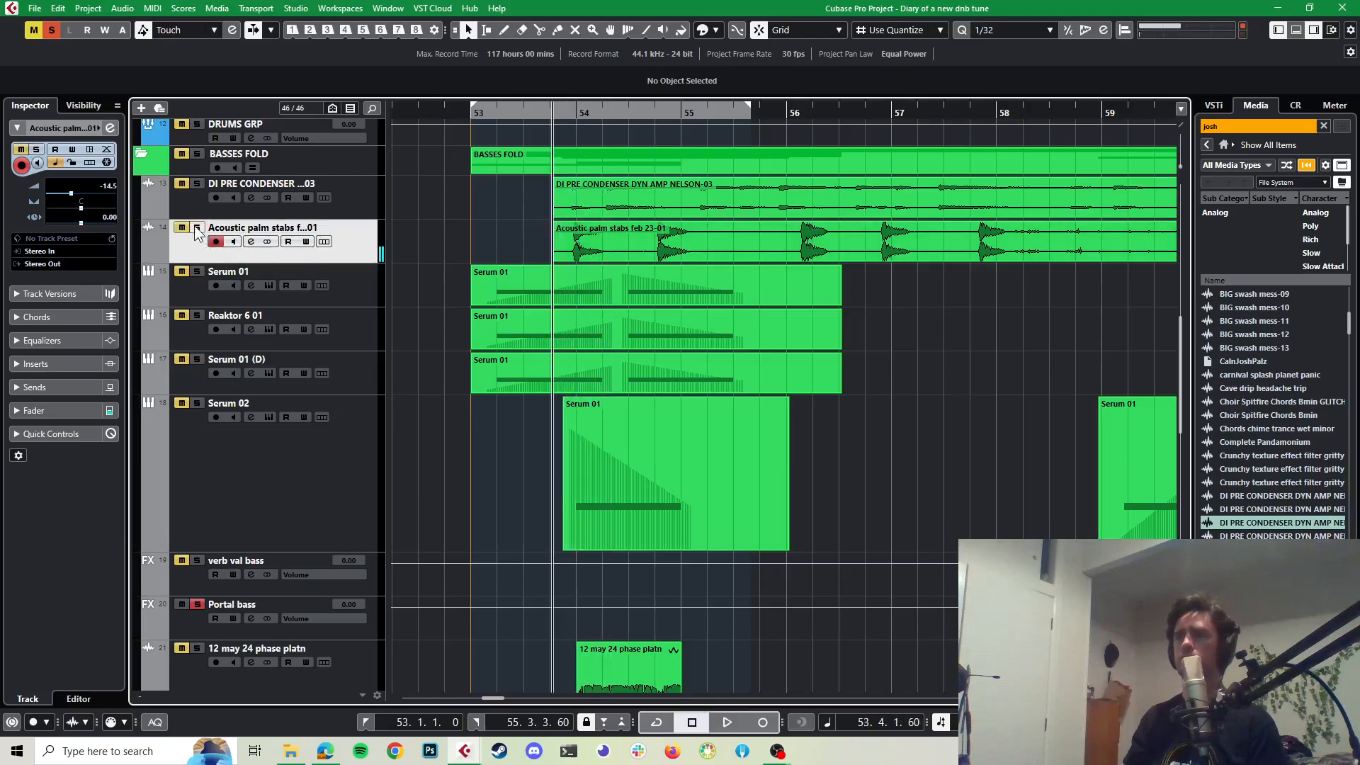
Step: Solo and audition the DI PRE CONDENSER track, and set its volume to -7.99
left_click(196, 183)
key("space")
key("space")
left_click(358, 183)
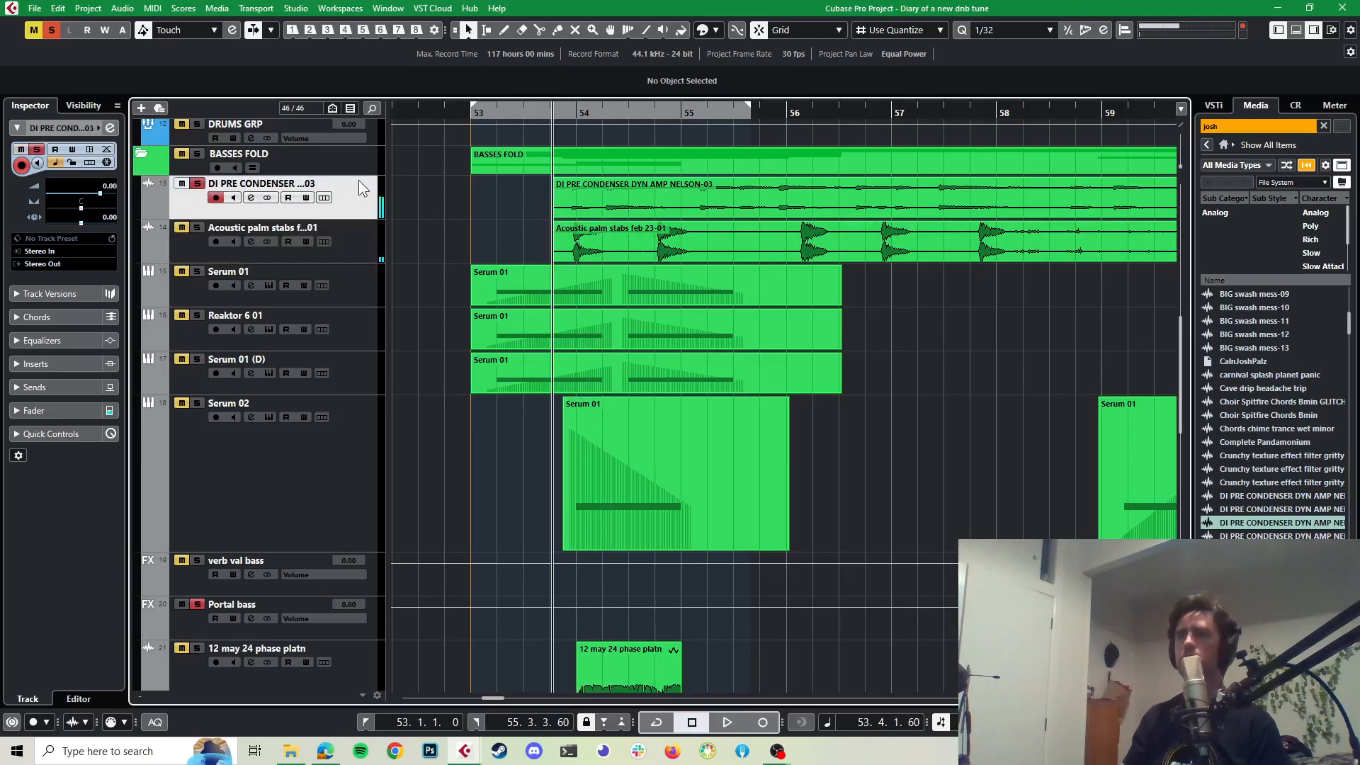
left_click_drag(99, 192, 99, 220)
Step: Route the DI PRE CONDENSER track's output to the BASSES GRP group
left_click(59, 264)
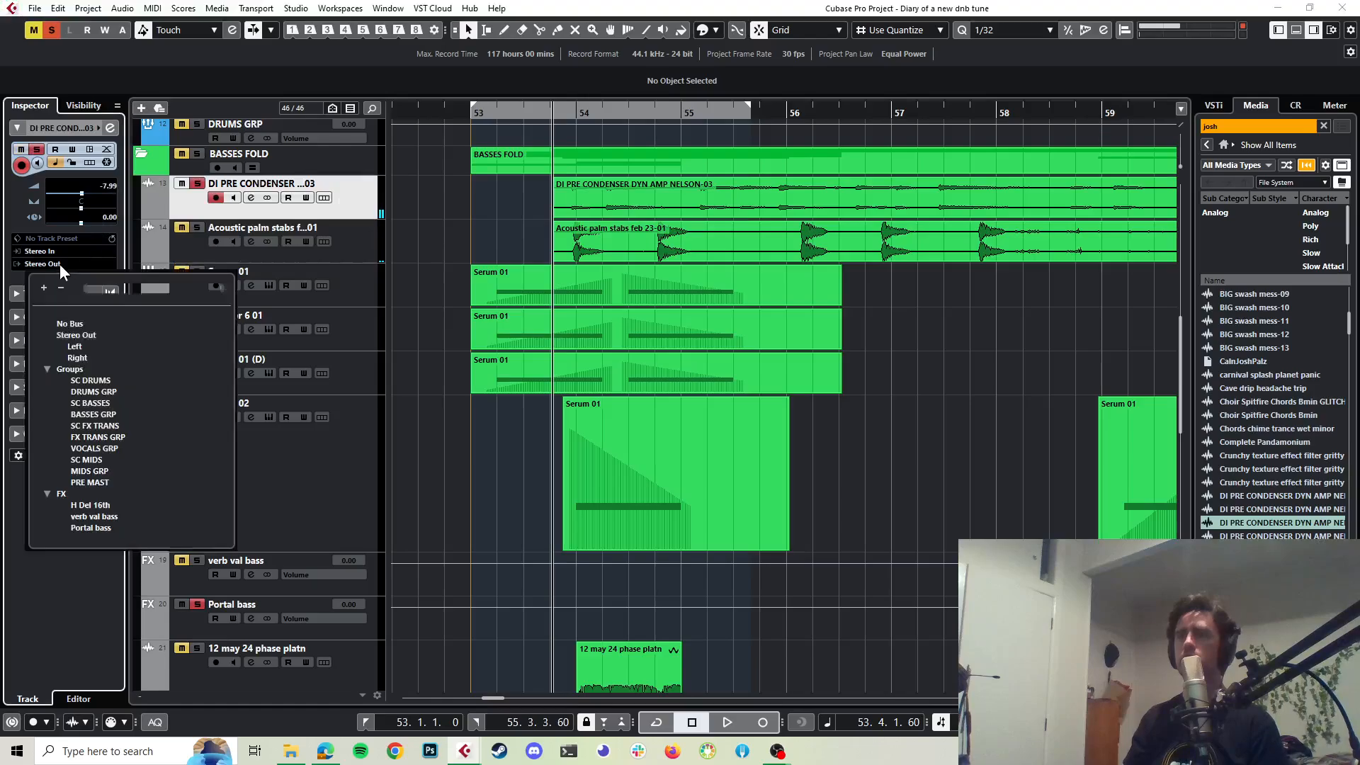
type("bas")
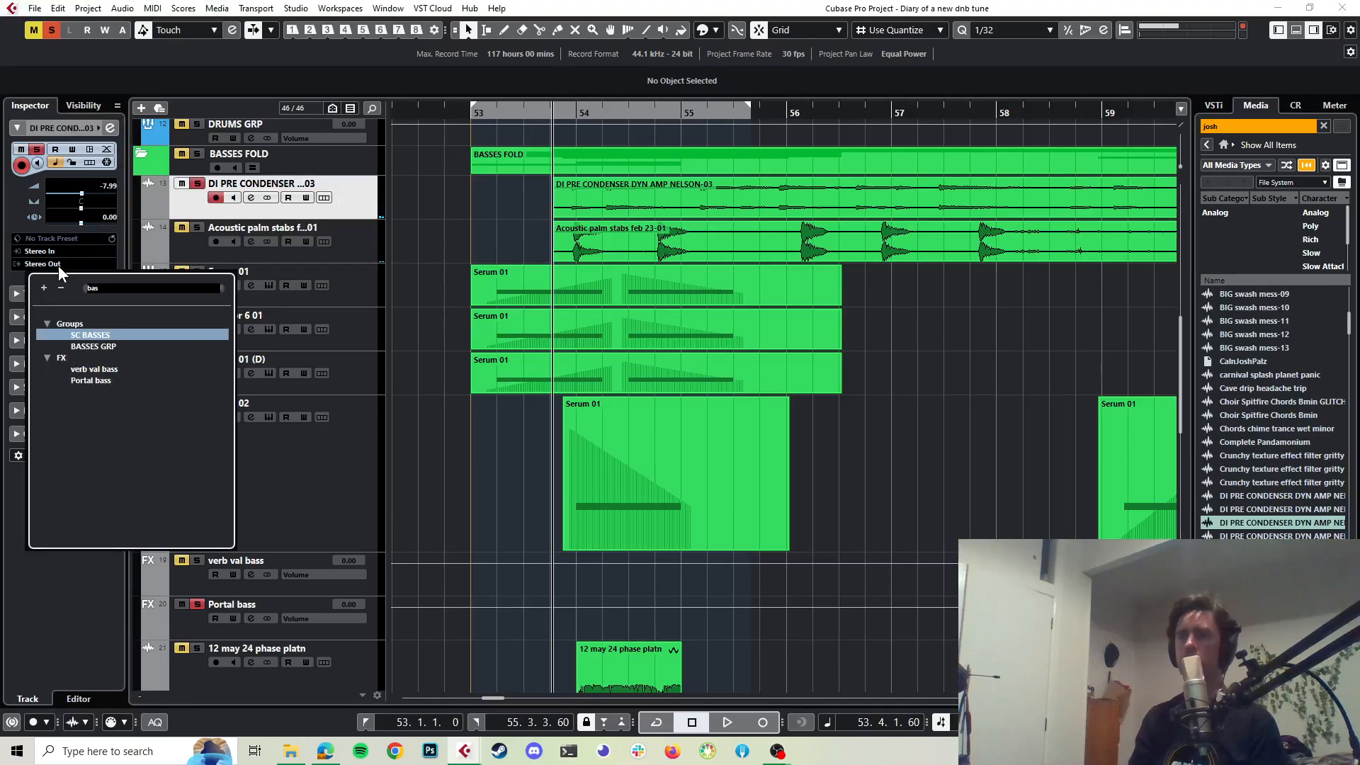
key("Return")
left_click(59, 264)
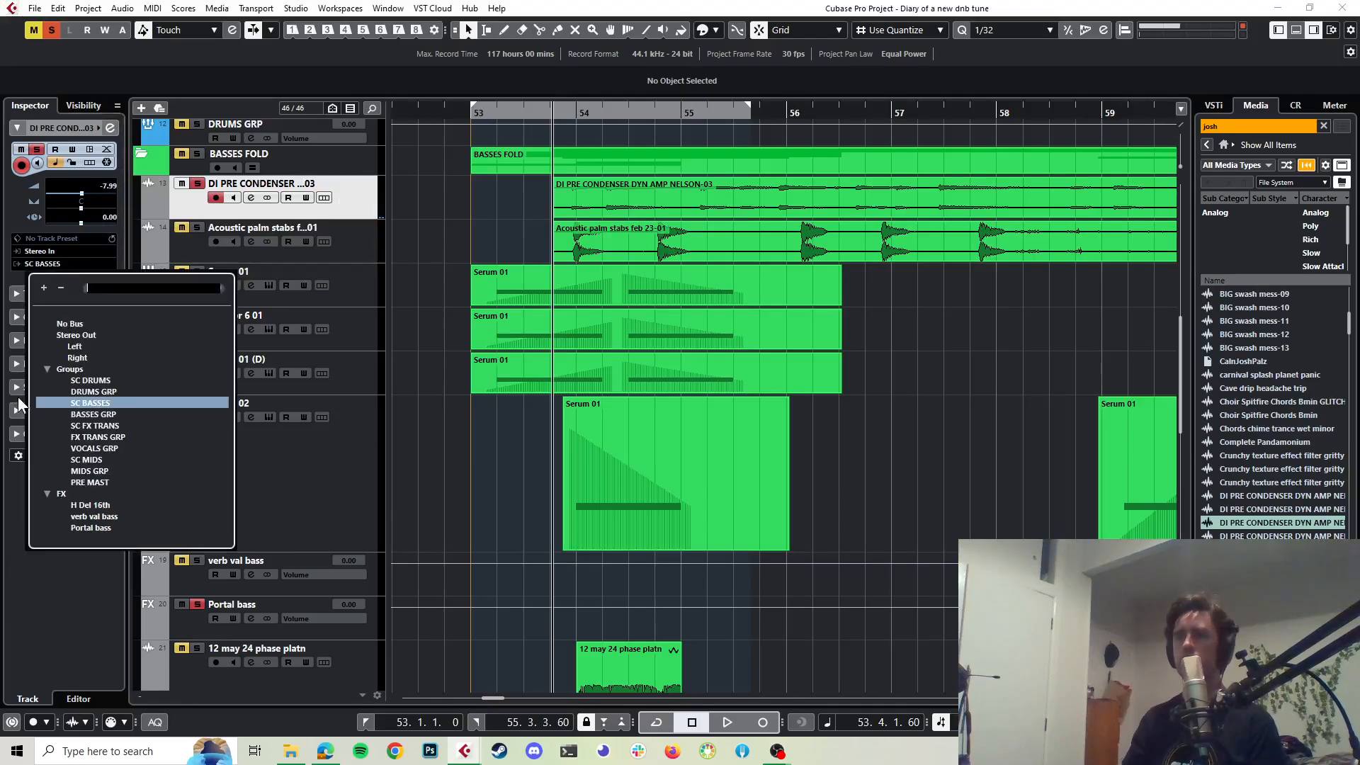
left_click(71, 414)
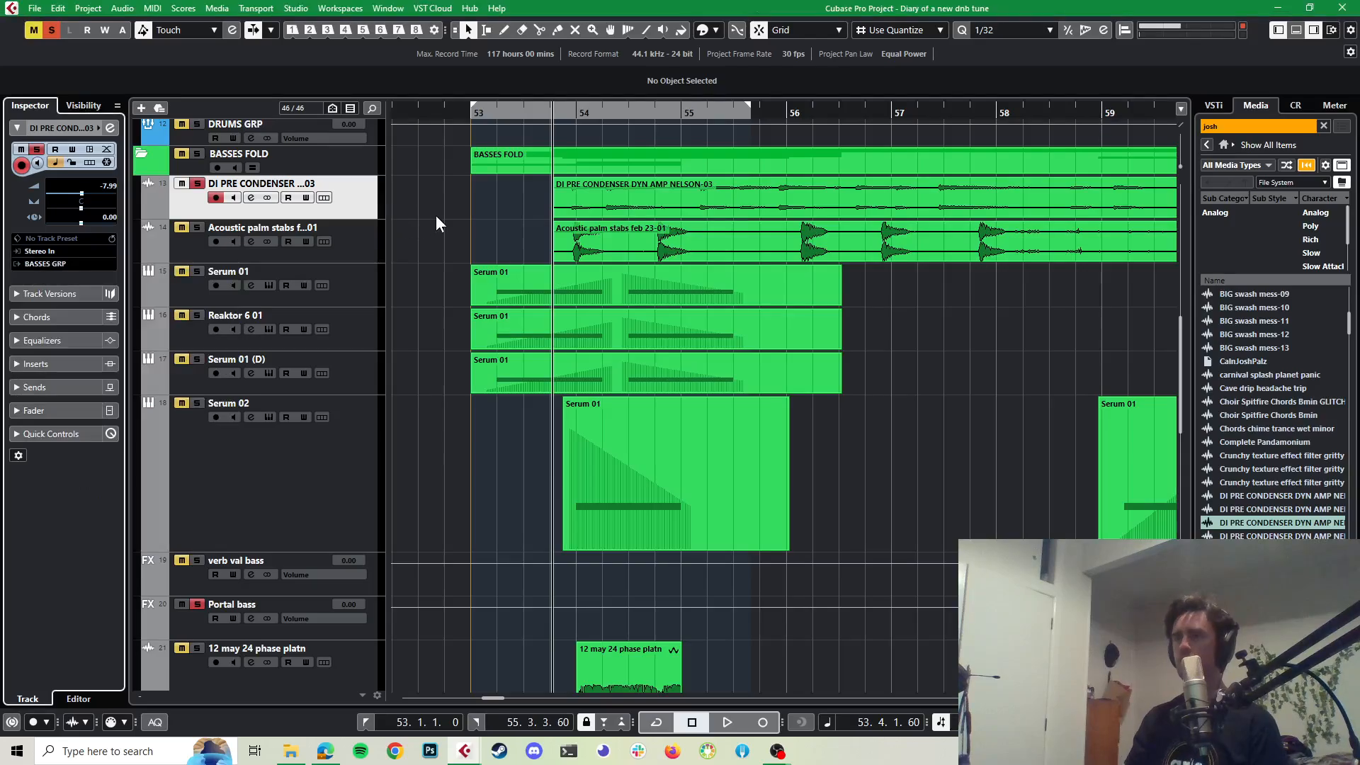
Step: Audition the DI PRE CONDENSER clip from its beginning and from around bar 61
key("space")
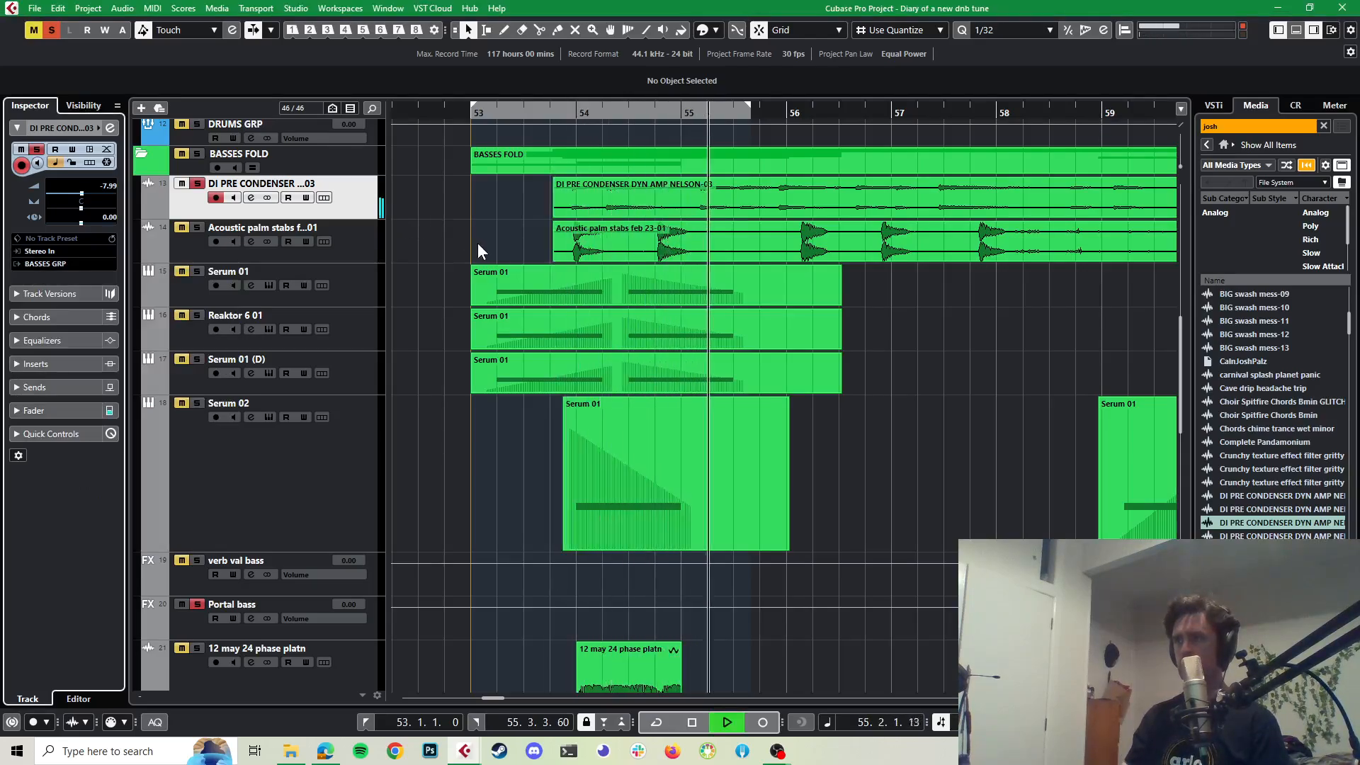
scroll(559, 198, "down", 3)
scroll(559, 198, "down", 1)
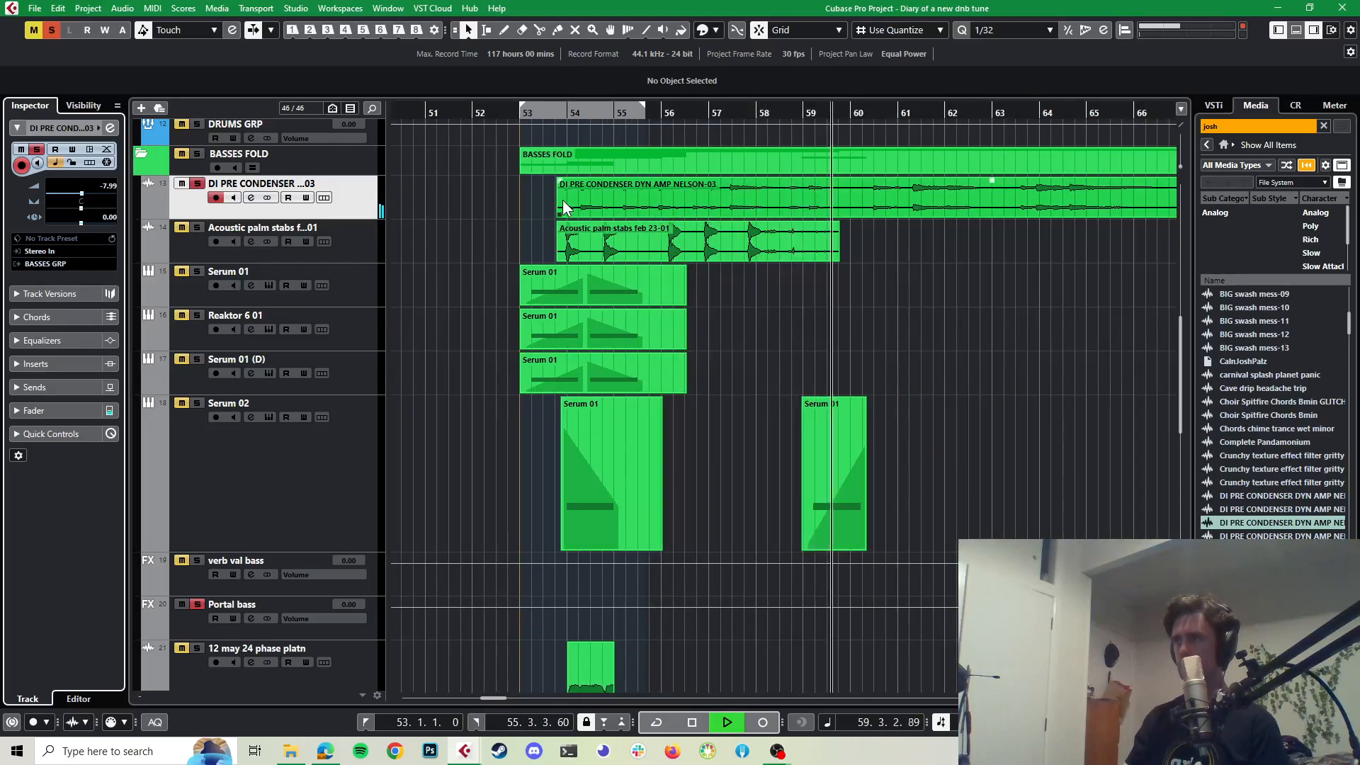
key("space")
left_click(906, 117)
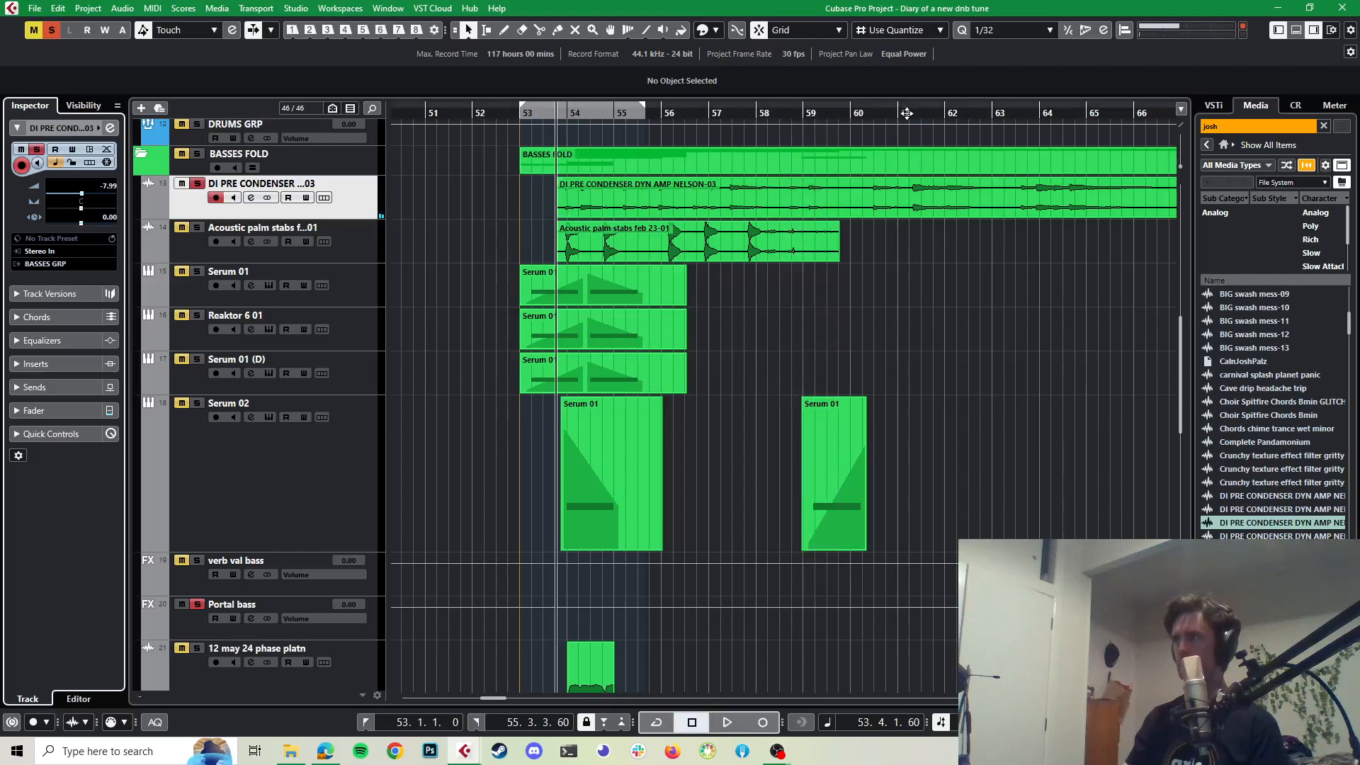
key("space")
key("space")
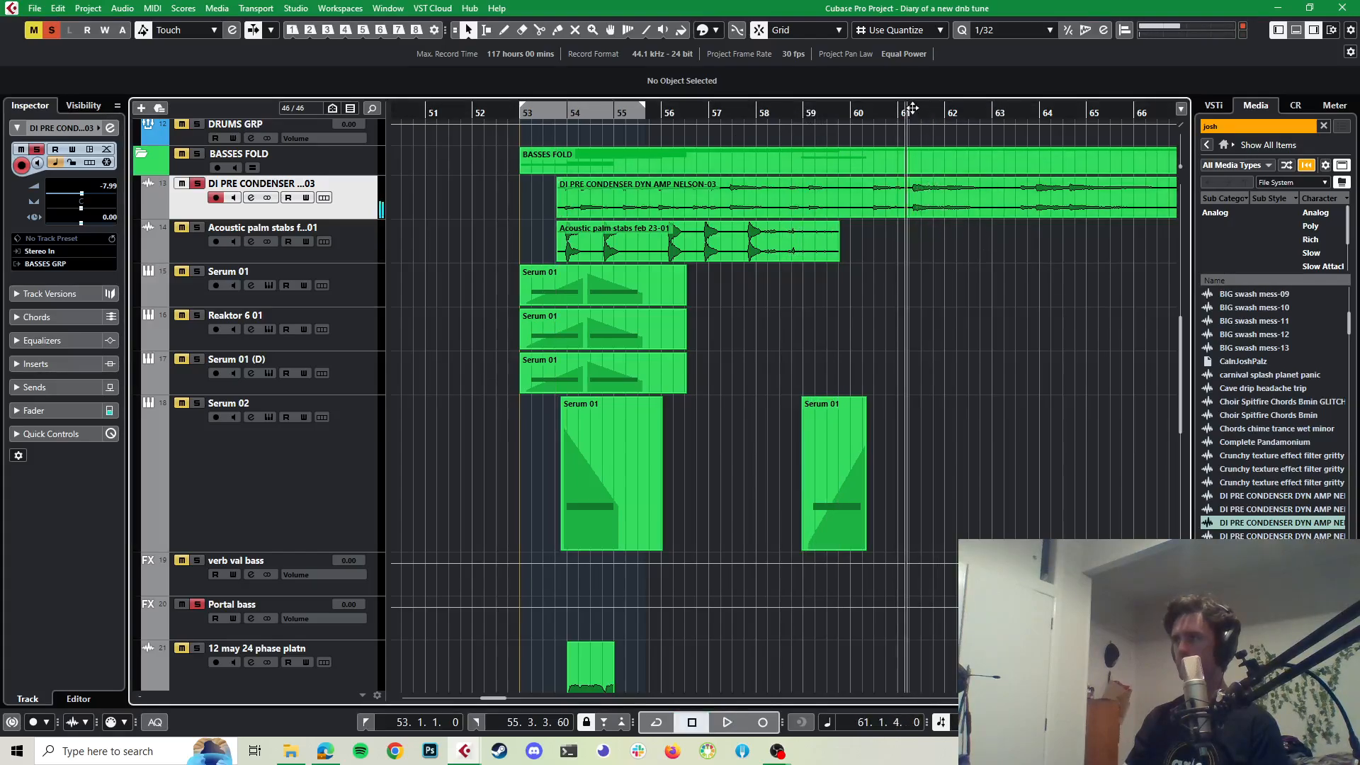
left_click(909, 111)
key("space")
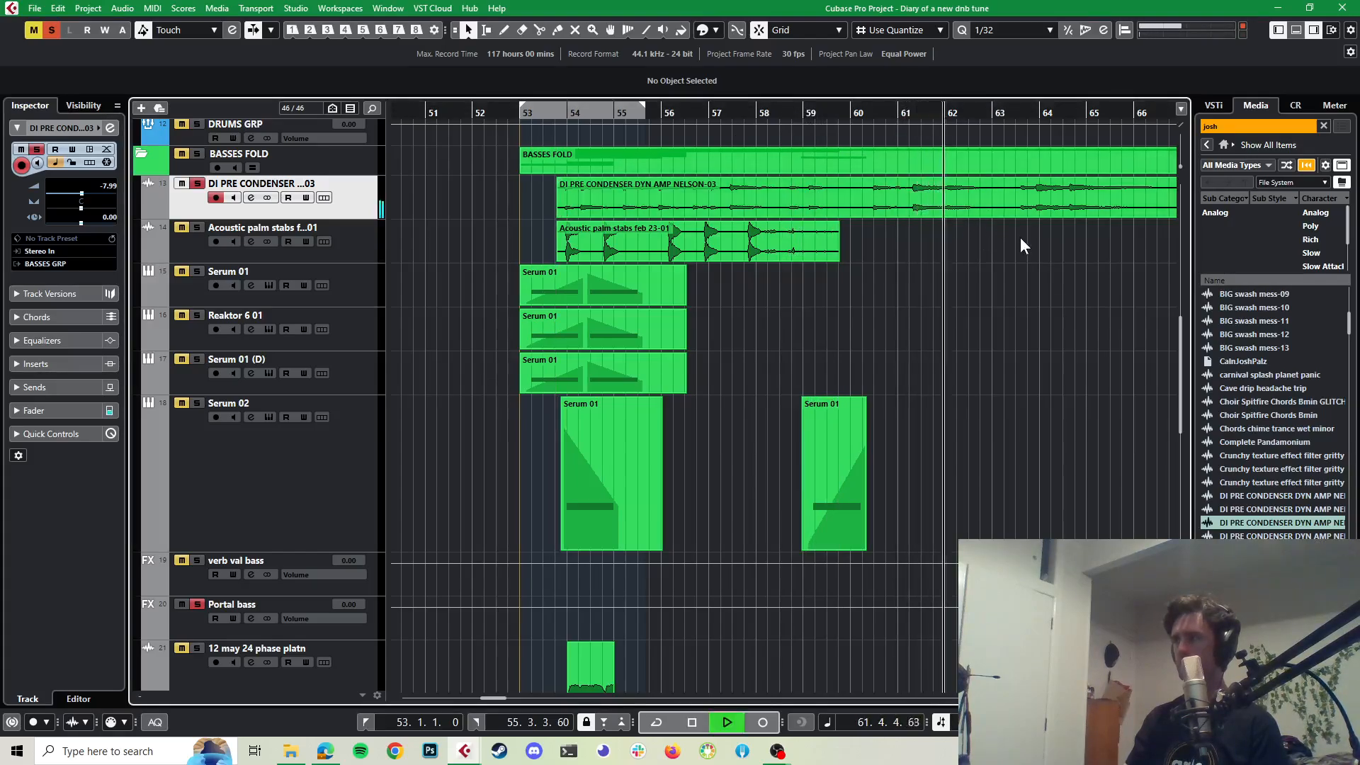
key("space")
Step: Split the DI PRE CONDENSER clip at about bar 60 and at 62.3.3, and delete the pieces before and after the middle section
key("3")
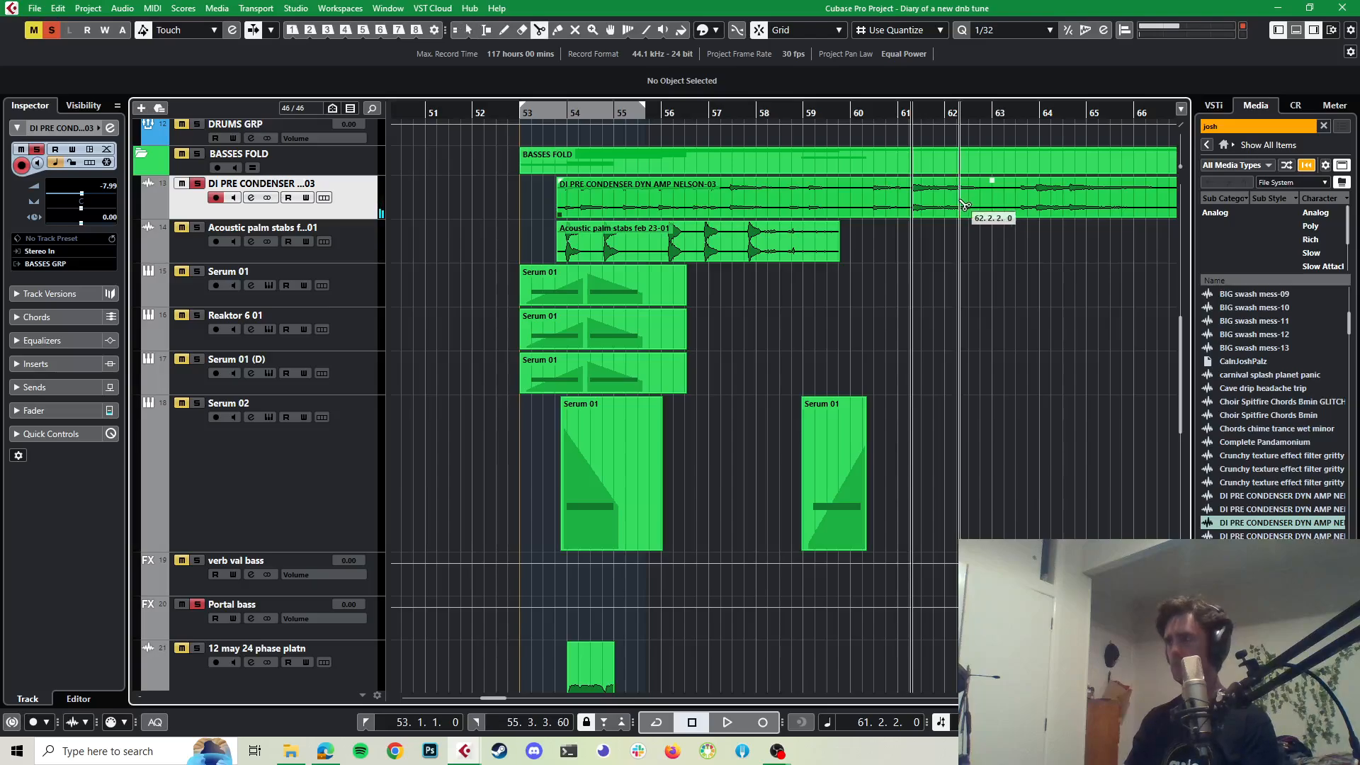
left_click(975, 199)
left_click(850, 188)
key("1")
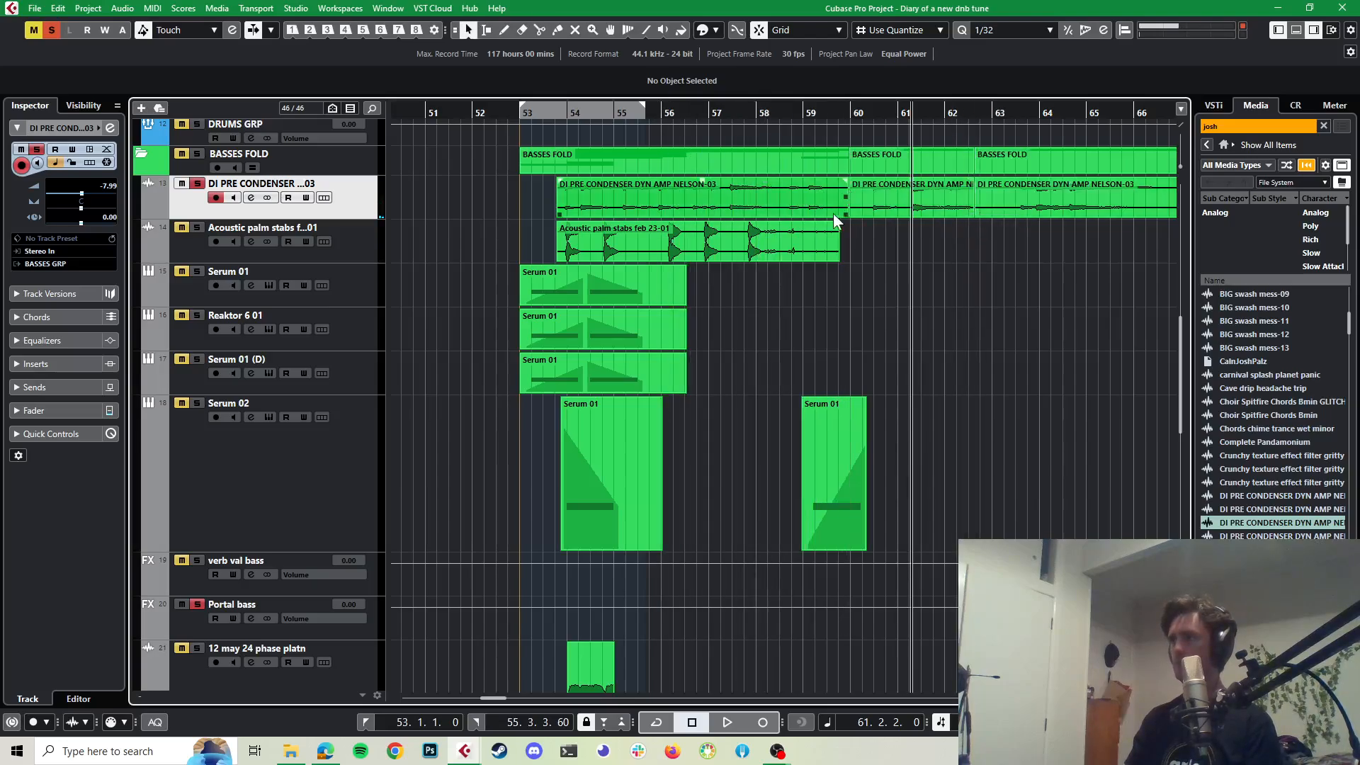
left_click(823, 211)
key("Delete")
left_click(993, 190)
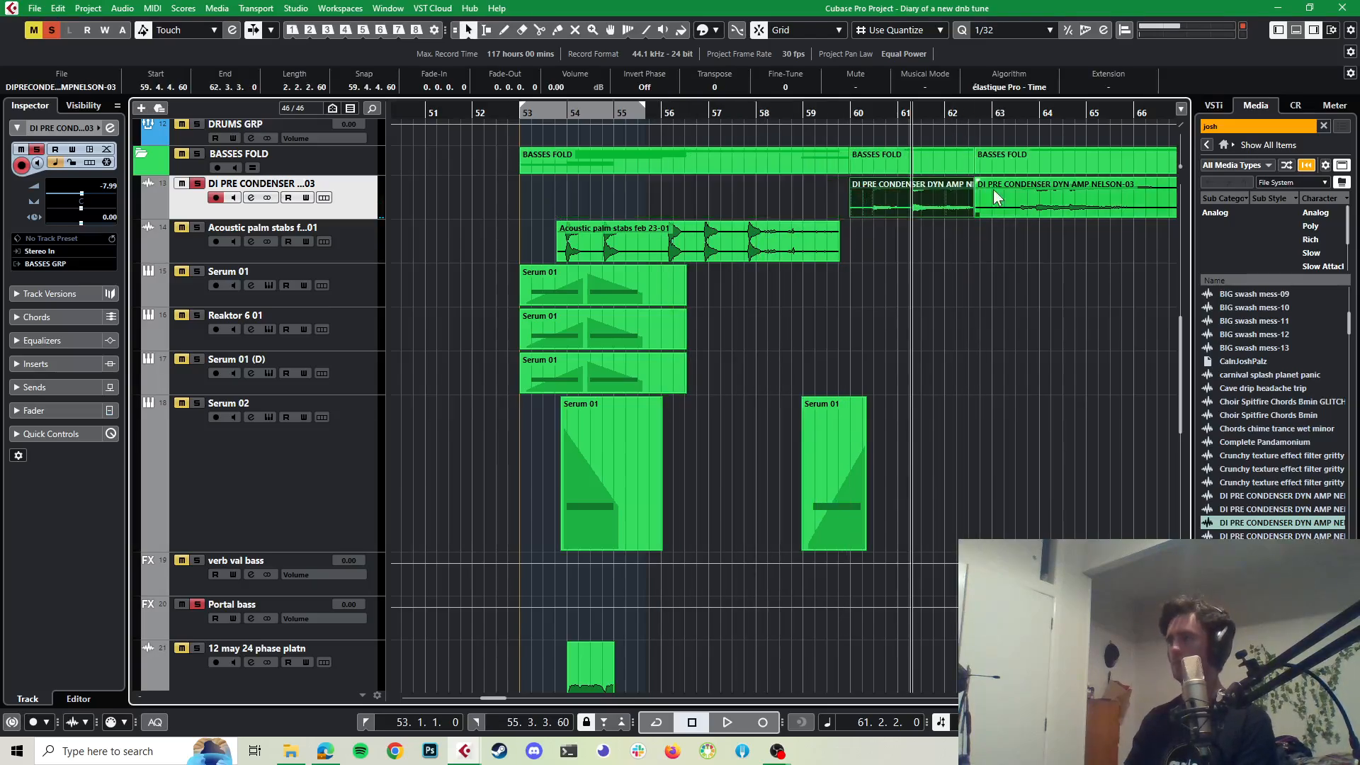
key("Delete")
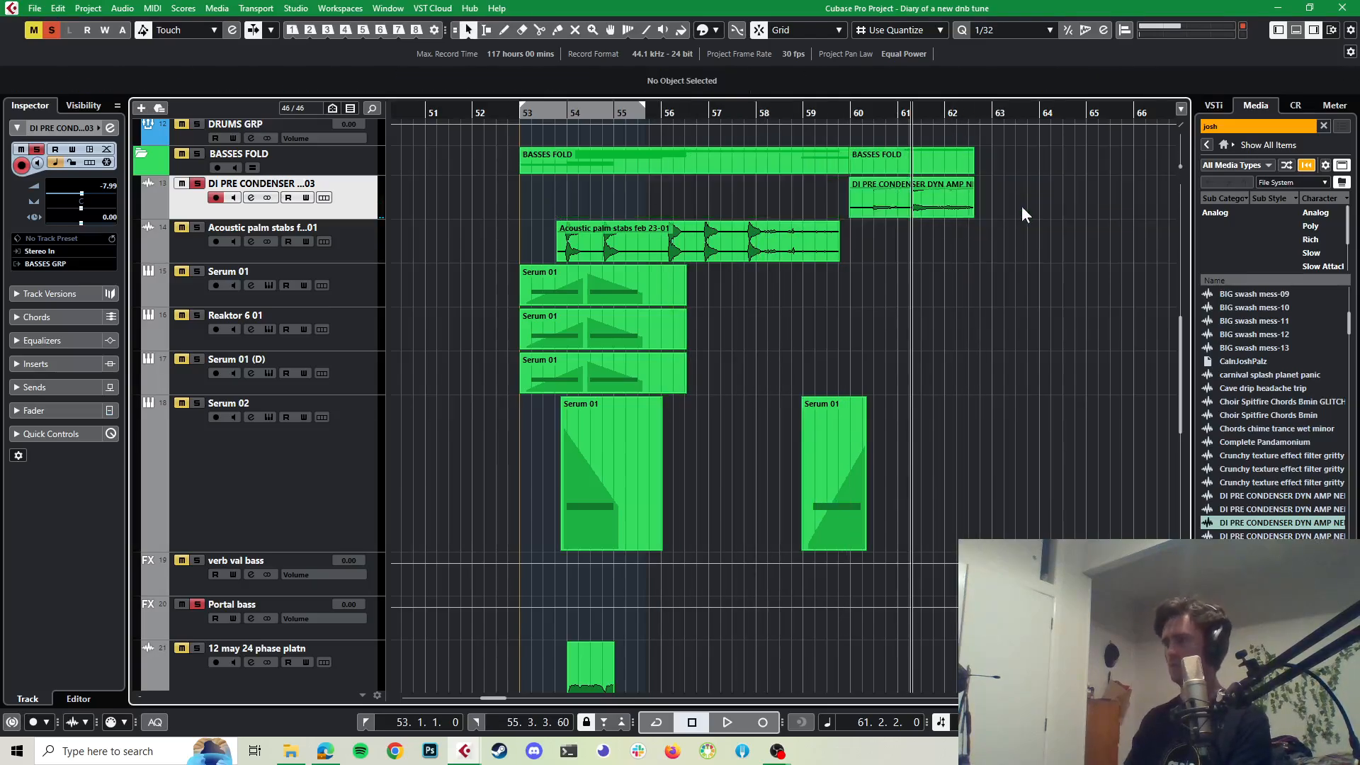
Step: Audition the remaining DI PRE CONDENSER section and enlarge its track height to show the waveform in detail
left_click(838, 113)
key("space")
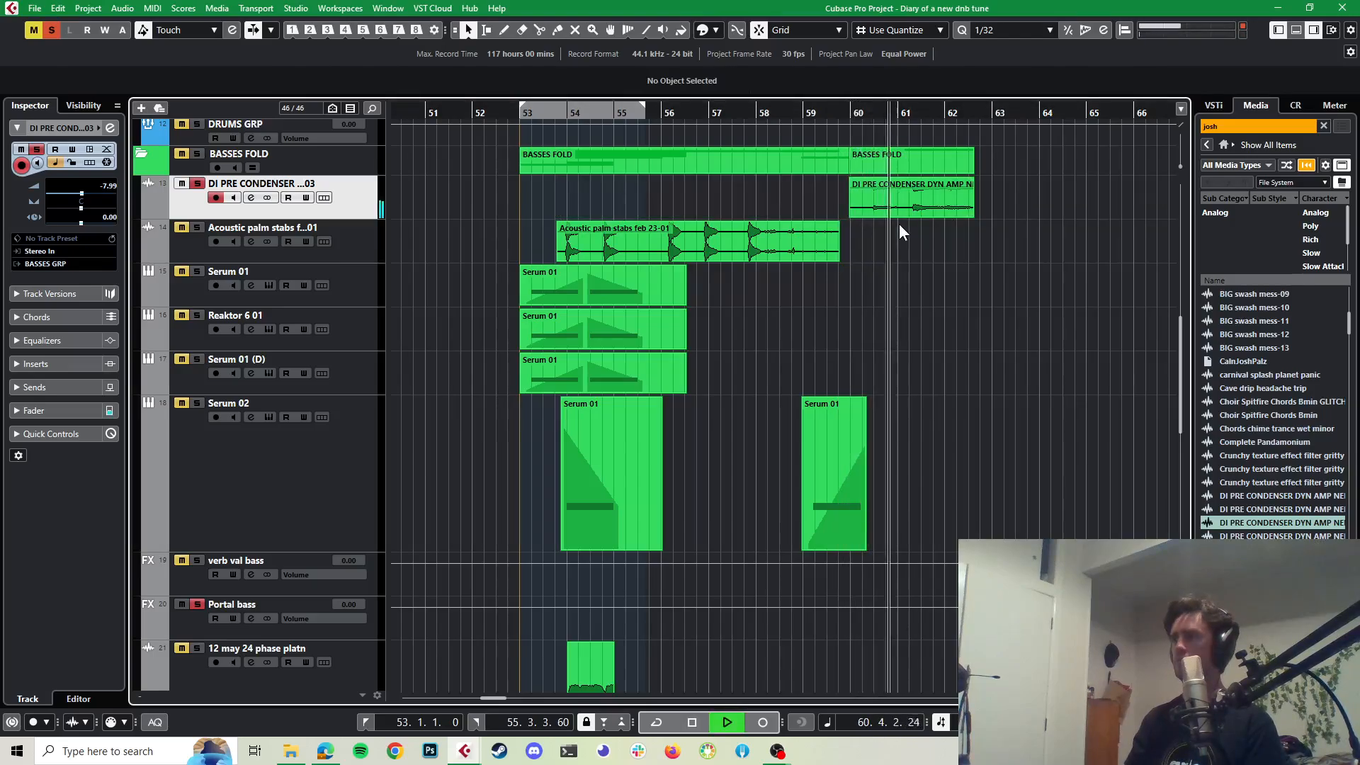
key("space")
scroll(878, 207, "up", 4)
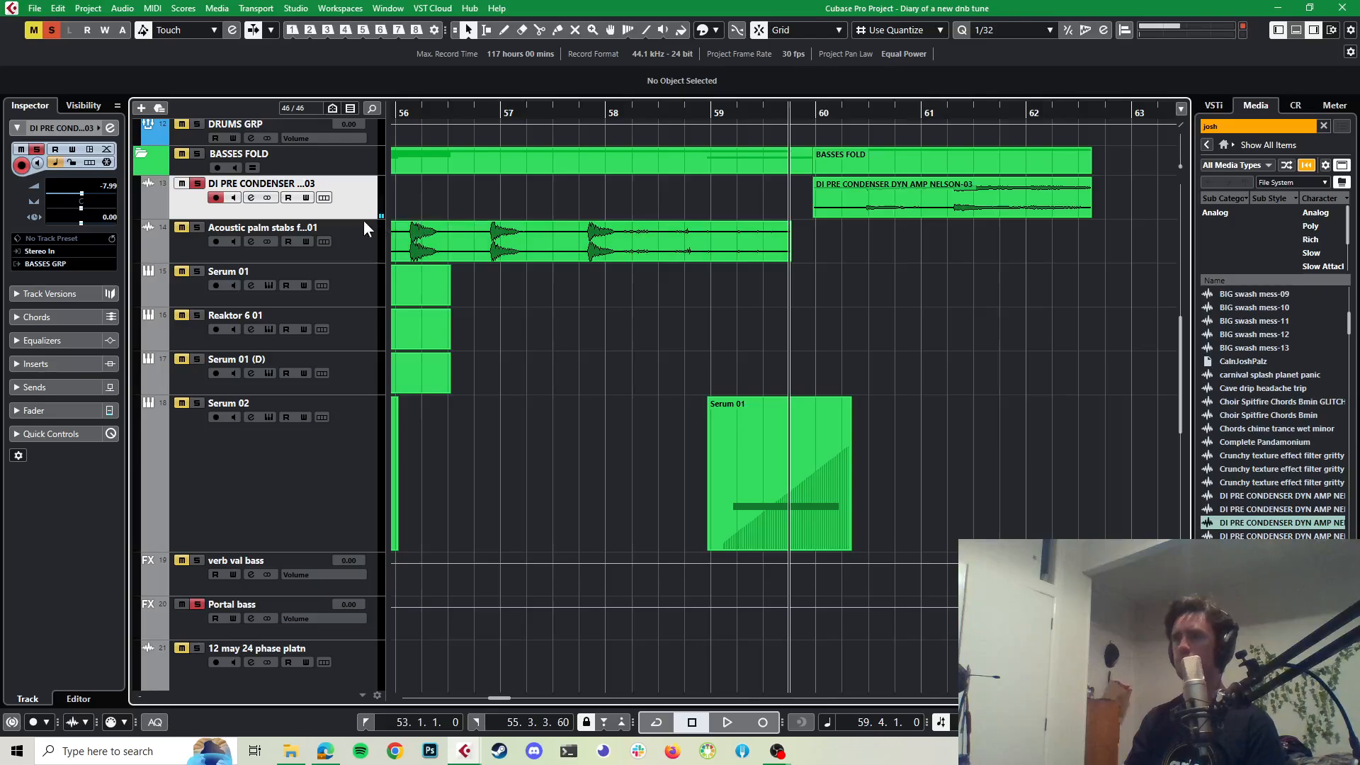
left_click_drag(363, 220, 363, 348)
key("space")
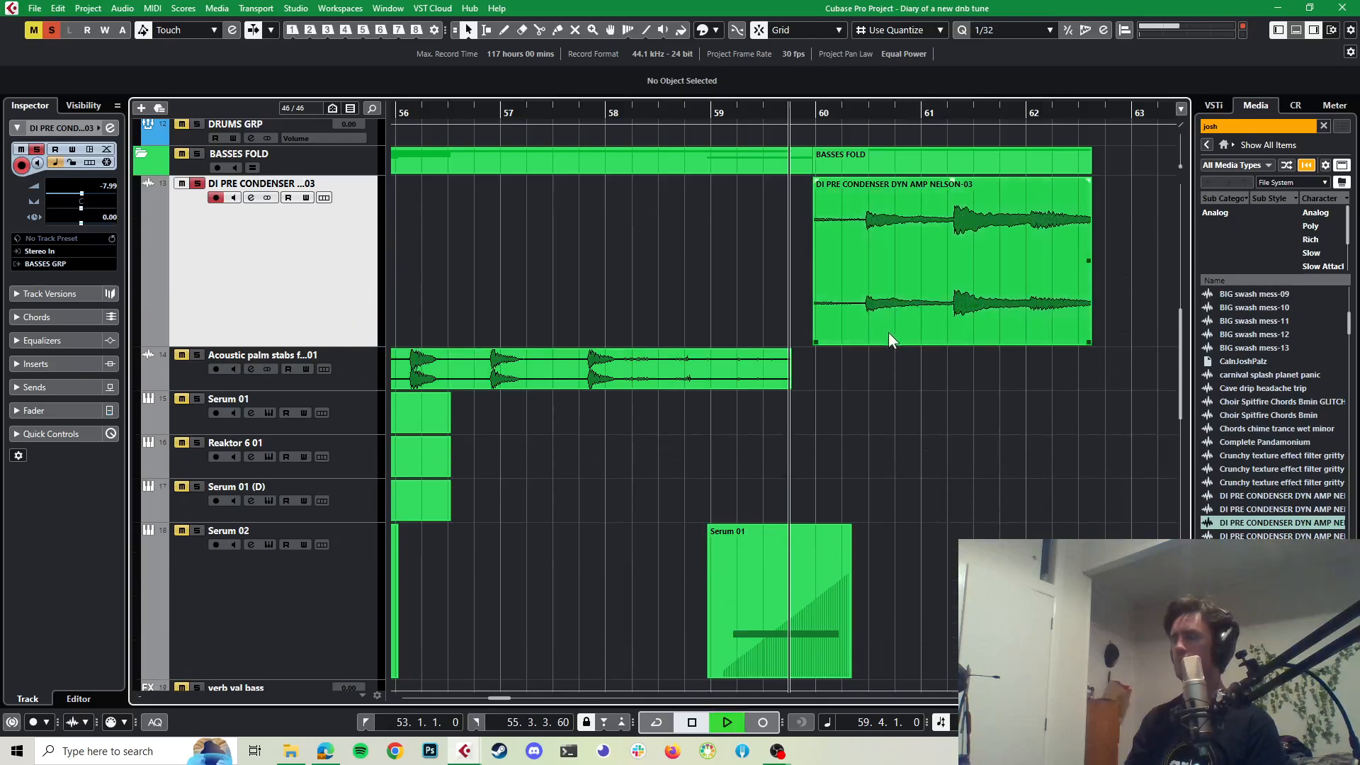
key("space")
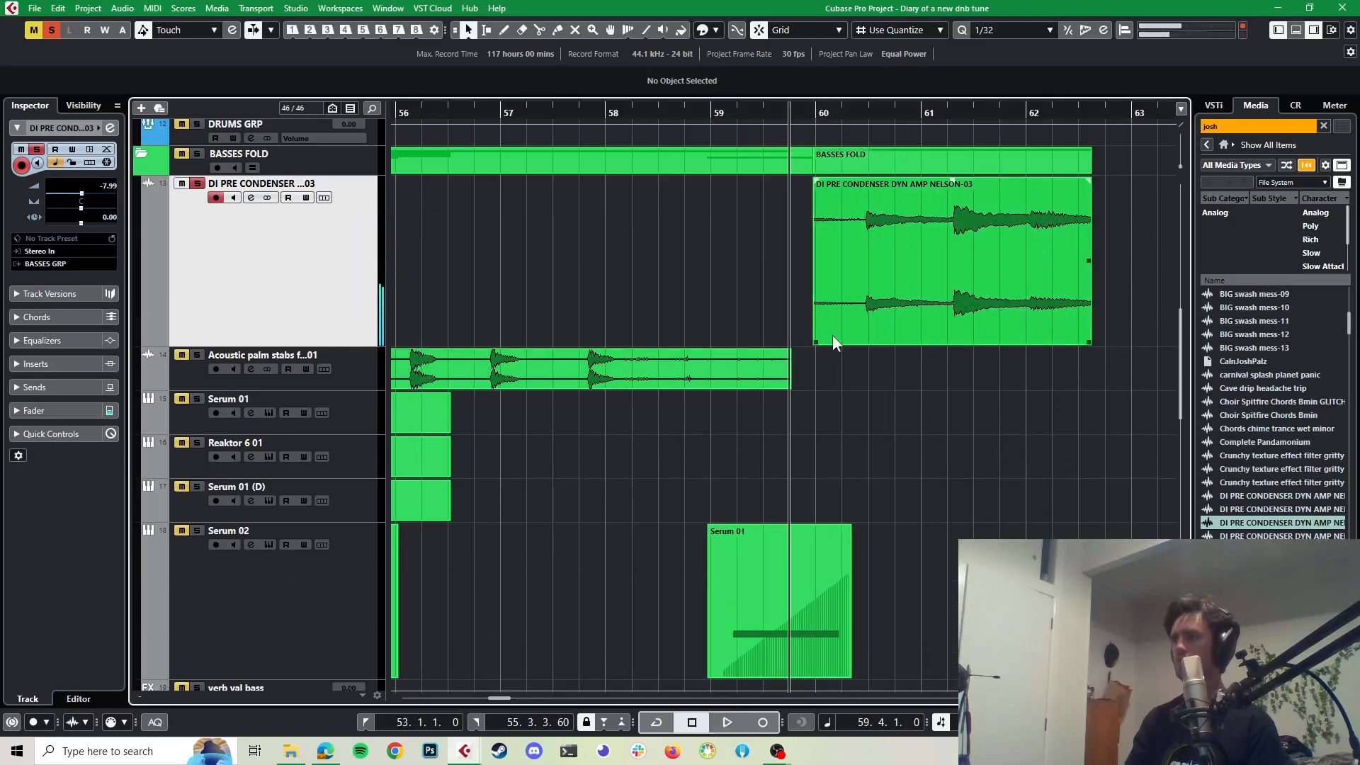
Step: Trim the DI PRE CONDENSER clip to start at 61.2.1.27 and end at 62.1.1.36, and audition it
left_click_drag(817, 341, 952, 327)
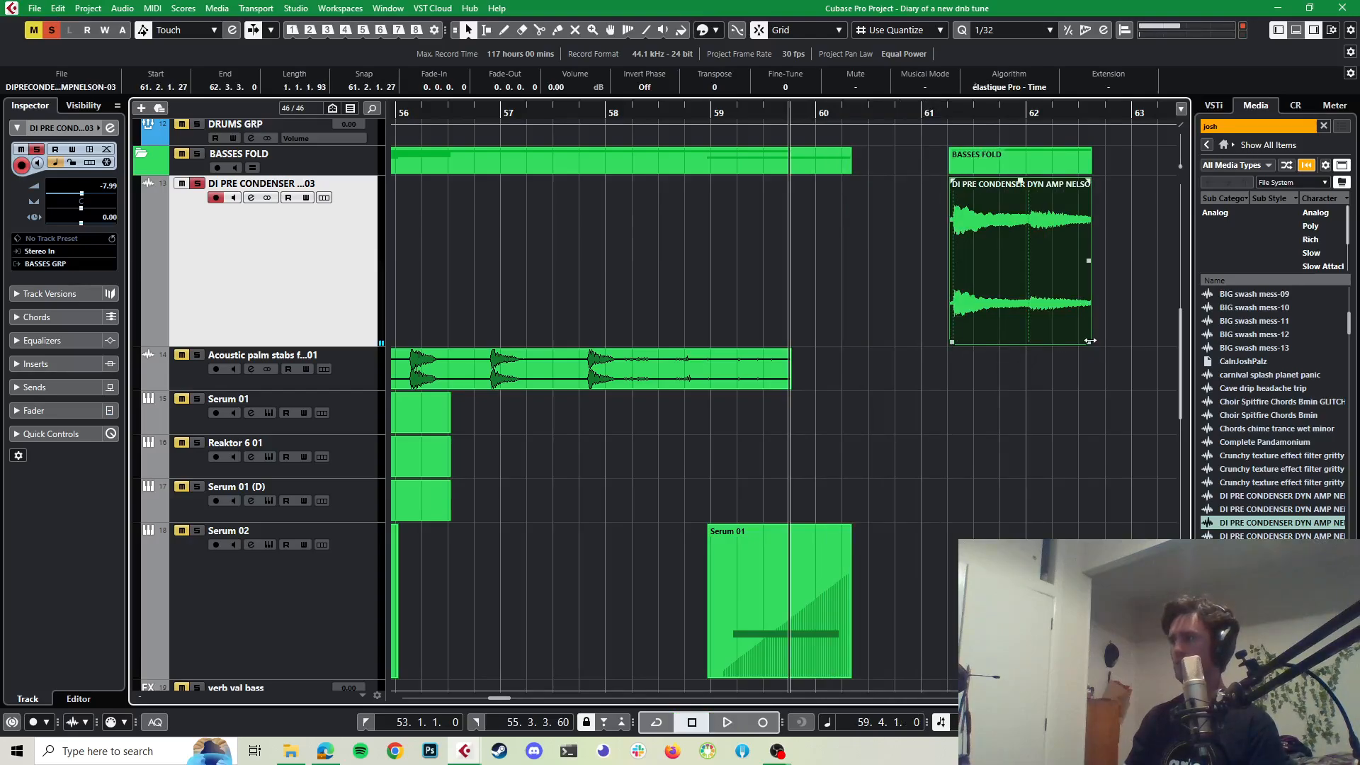
left_click_drag(1092, 340, 1023, 332)
key("space")
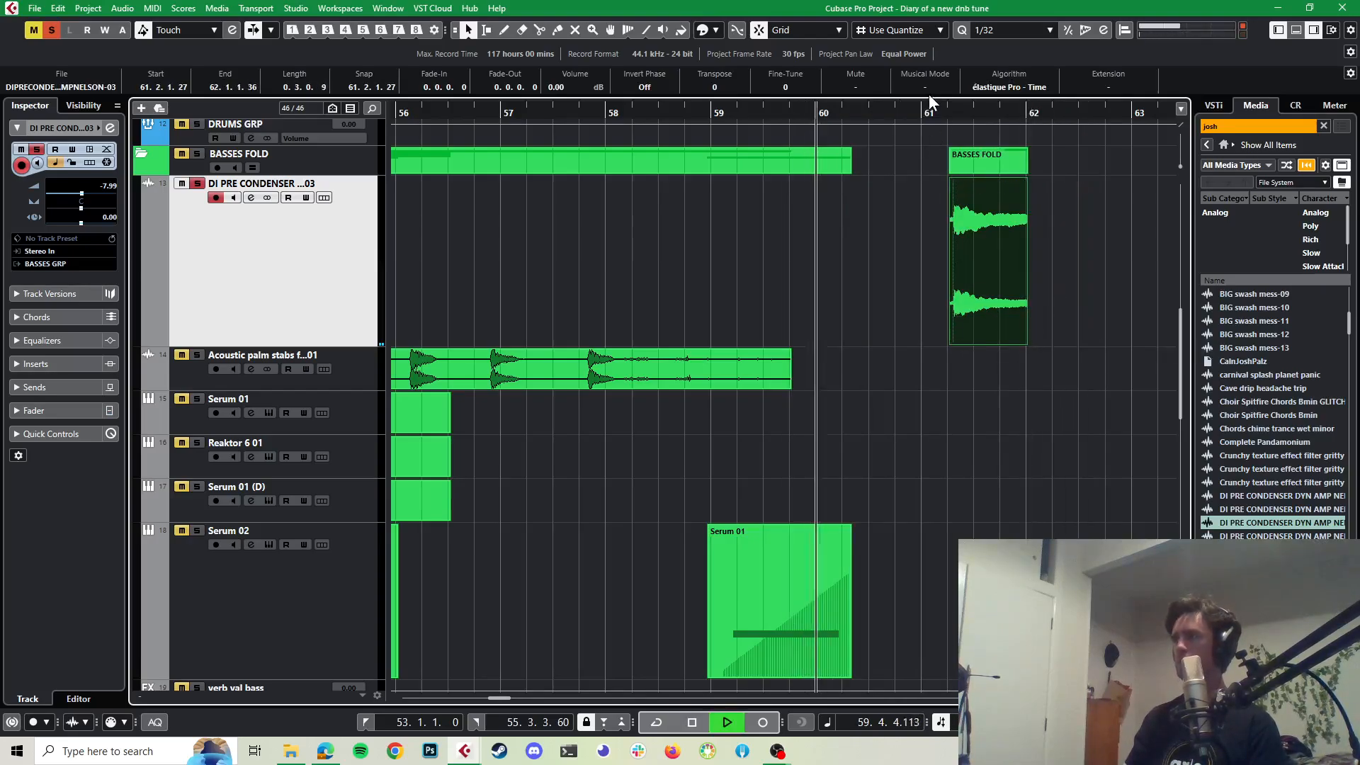
left_click(943, 111)
key("space")
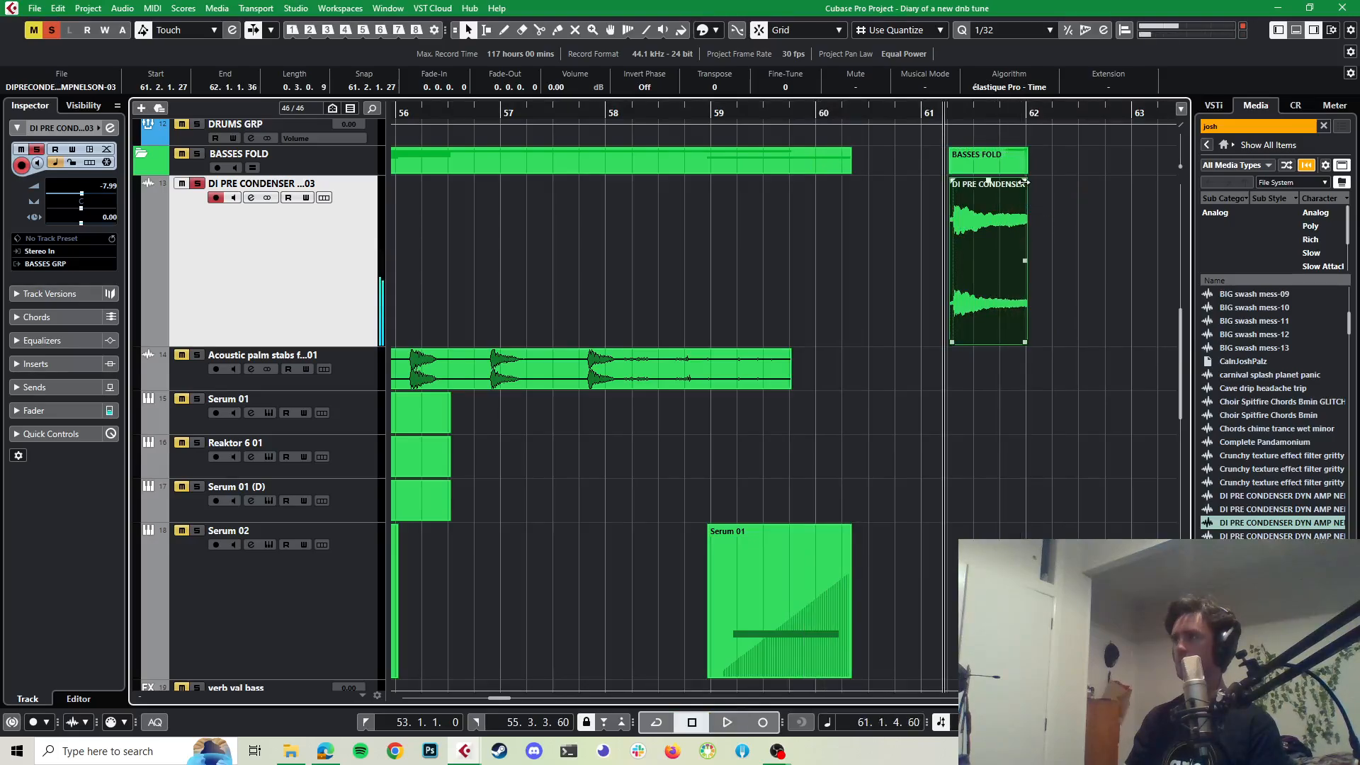
Step: Add a fade-out of 0.0.2.110 to the DI PRE CONDENSER clip and extend its end to 62.1.2.60
left_click_drag(1023, 181, 995, 181)
key("space")
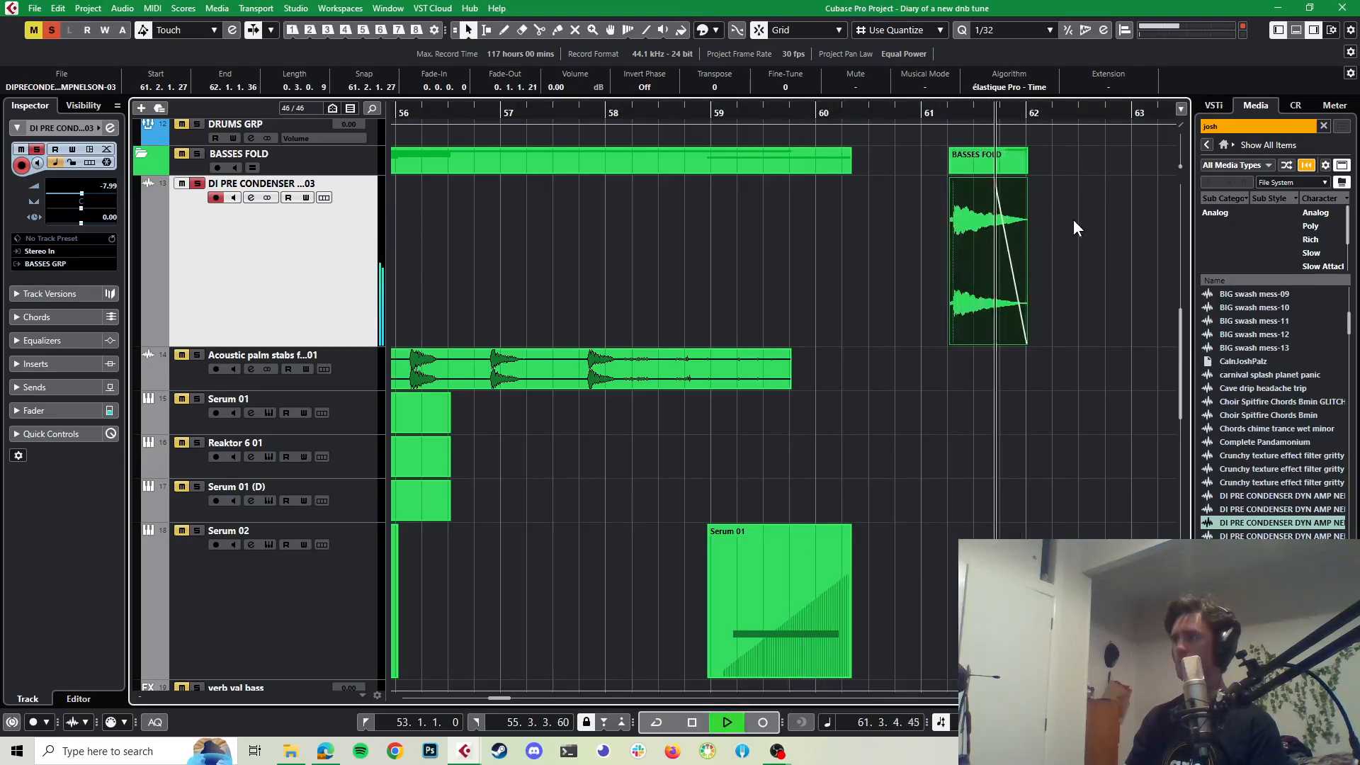
key("space")
left_click_drag(1023, 340, 1035, 342)
left_click_drag(999, 181, 1016, 182)
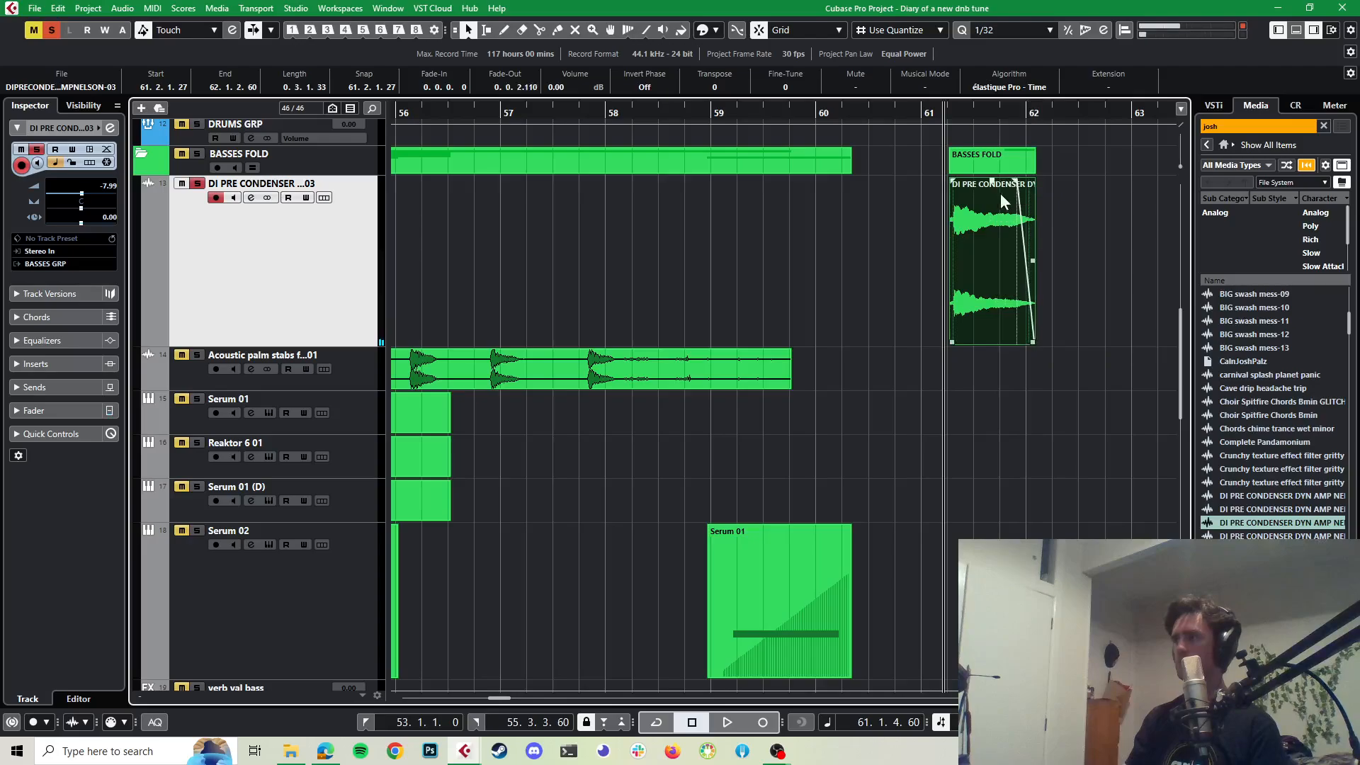
Step: Trim the DI PRE CONDENSER clip's start to 61.2.1.94, tight against the note attack, and audition it
scroll(976, 267, "up", 4)
left_click_drag(920, 344, 926, 343)
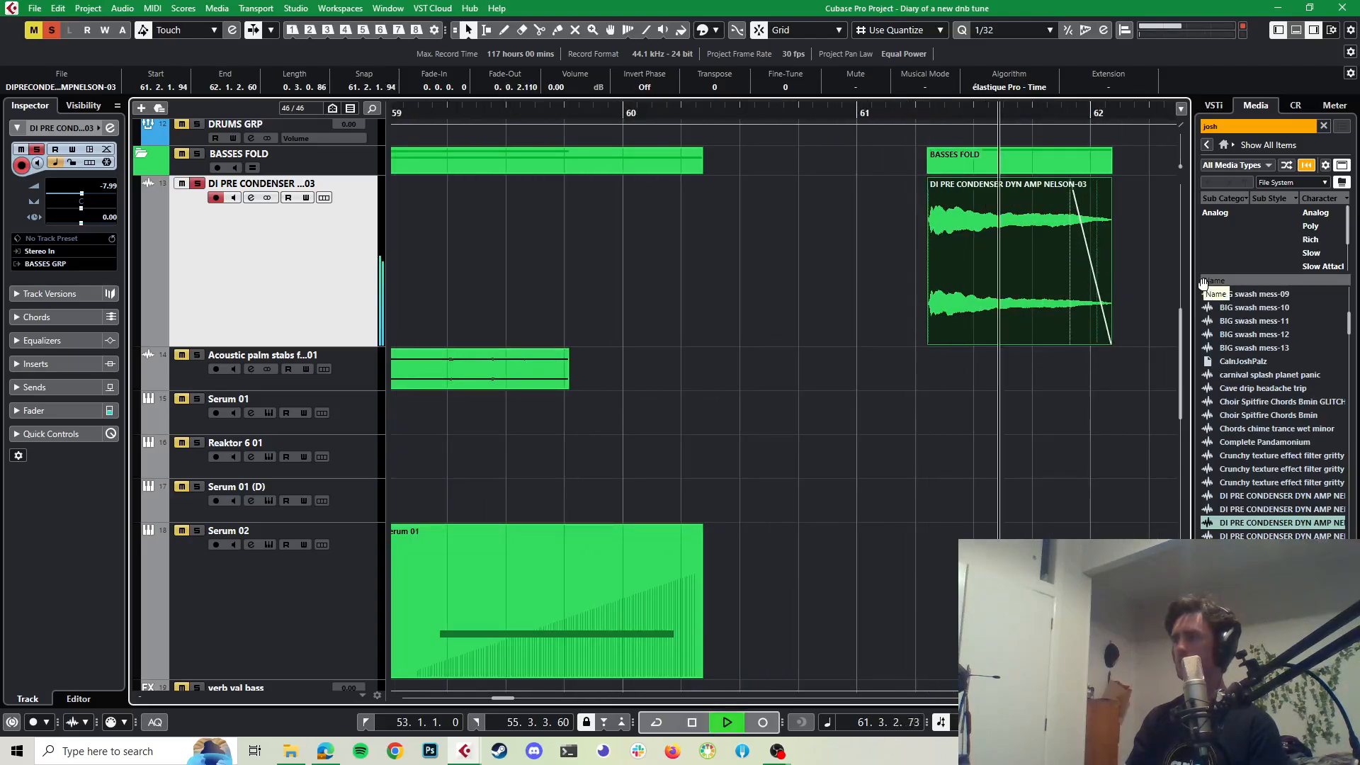
scroll(1080, 267, "left", 3)
scroll(1074, 267, "right", 10)
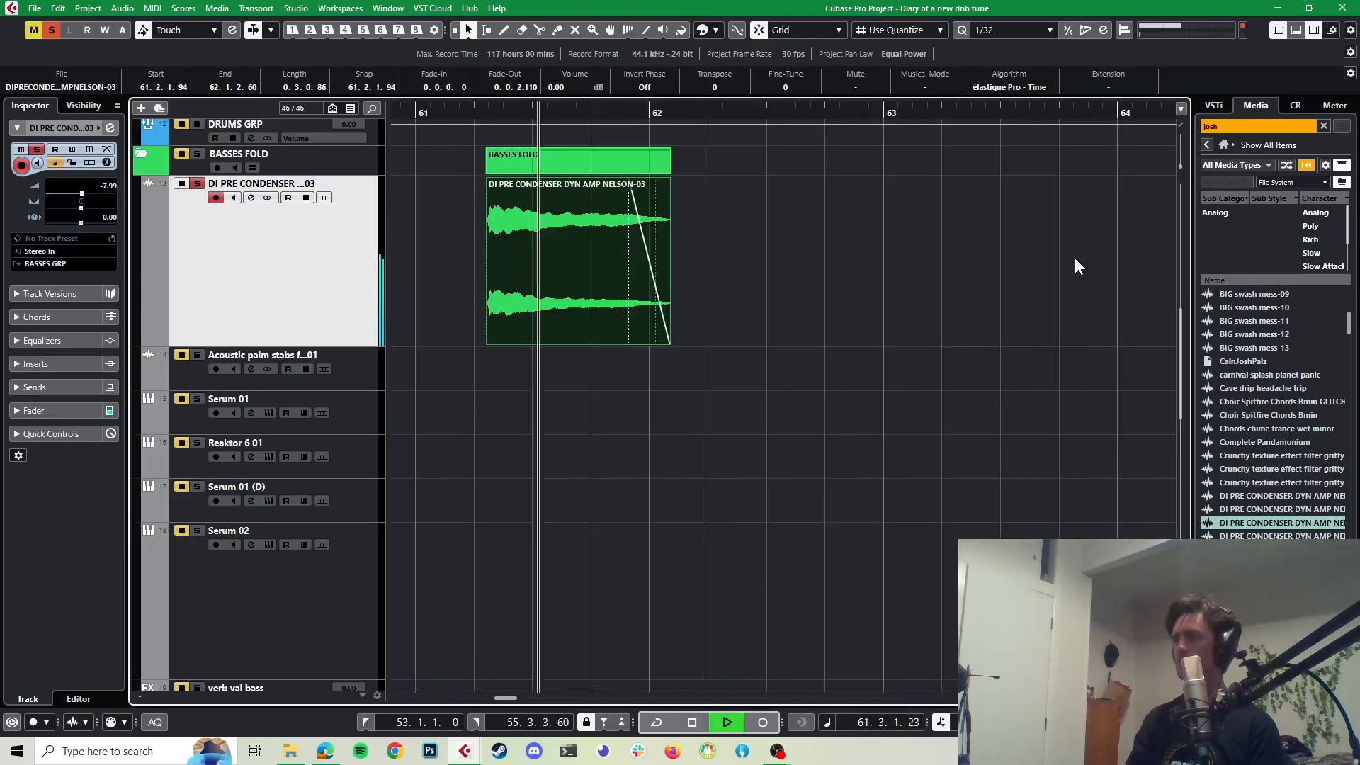
scroll(978, 263, "down", 3)
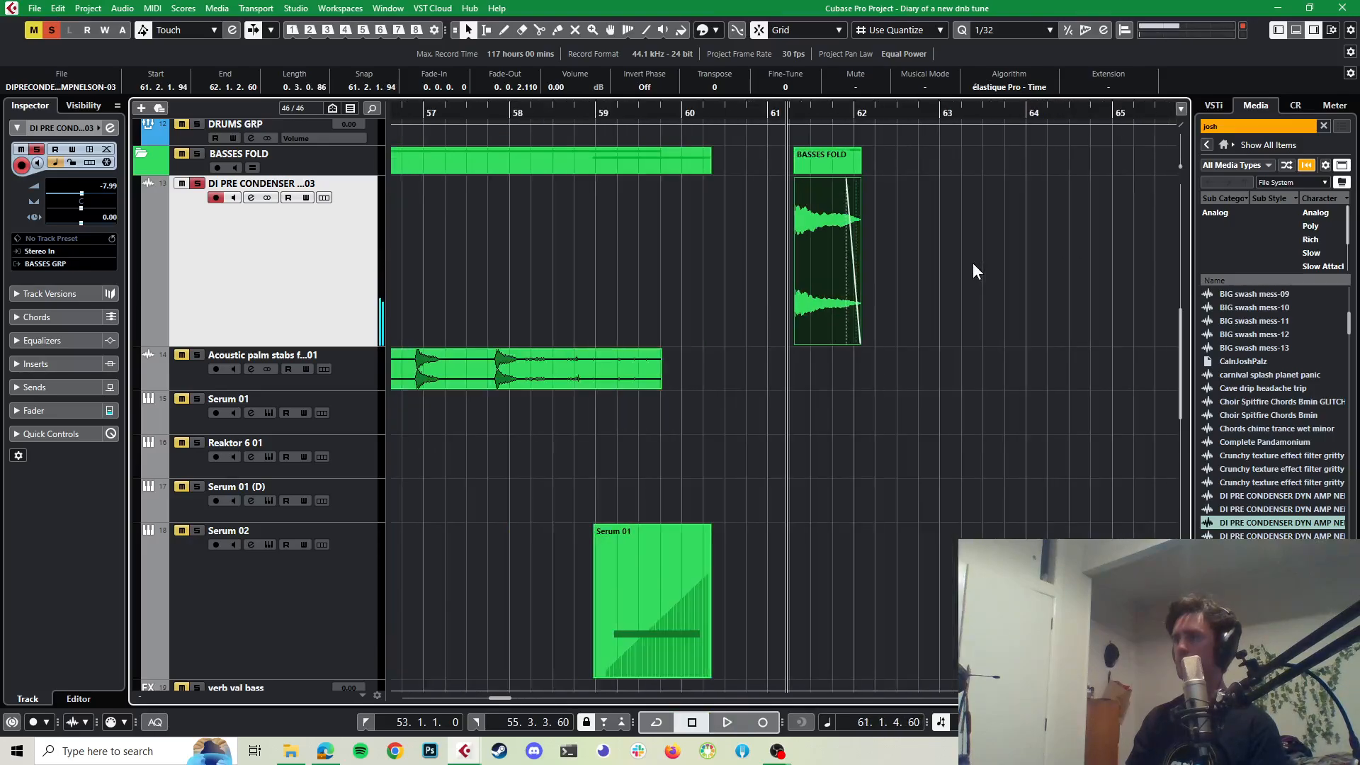
Step: Bounce the trimmed DI PRE CONDENSER clip to a new audio file, replacing the original event
left_click(1031, 206)
left_click(836, 240)
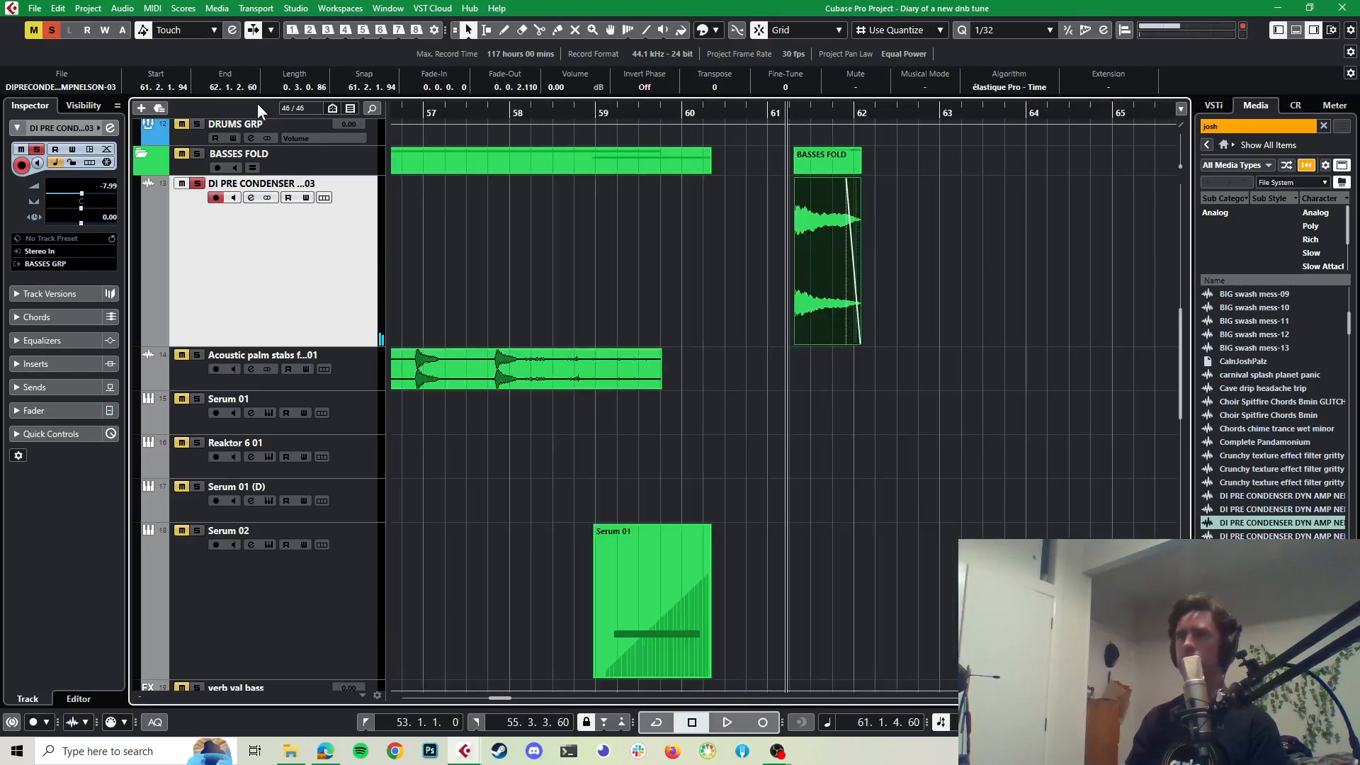
left_click(121, 8)
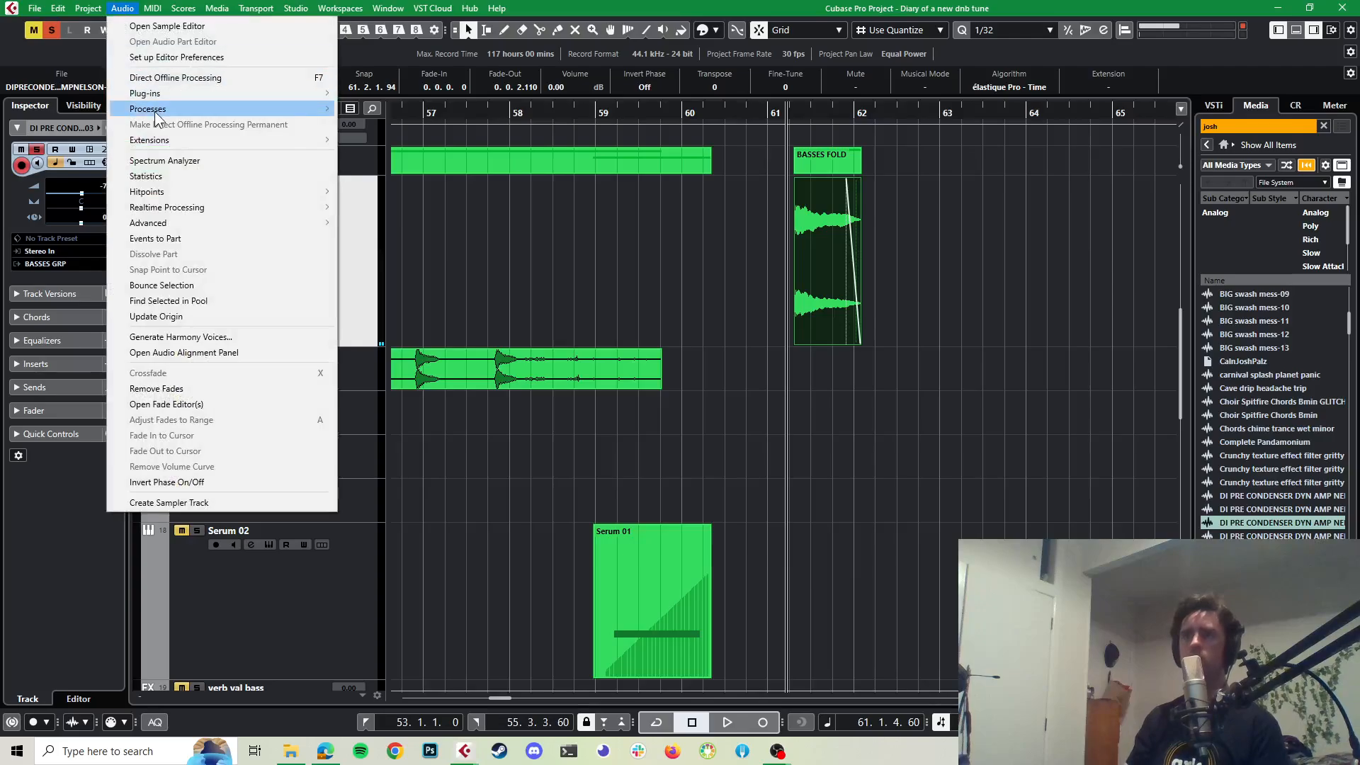
left_click(146, 285)
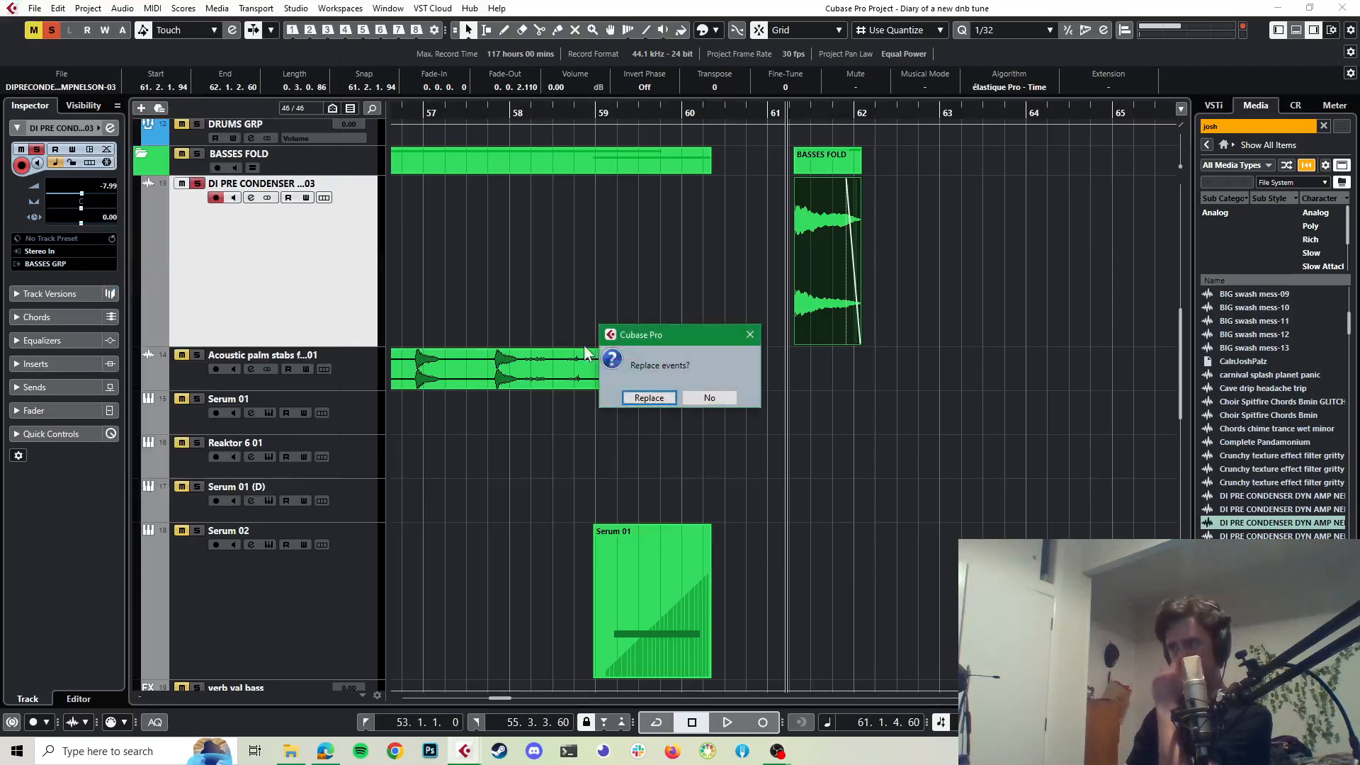
left_click(634, 397)
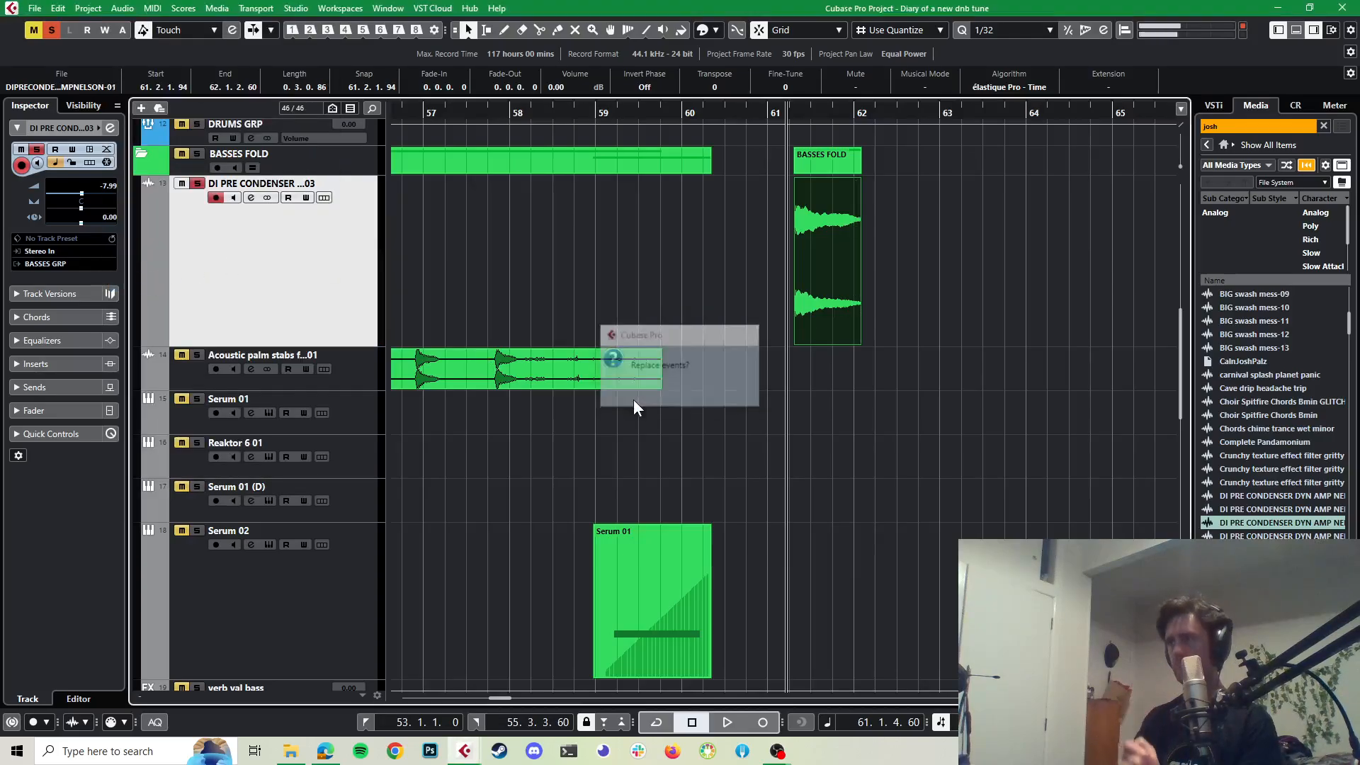
Step: Create a sampler track from the bounced DI PRE CONDENSER clip and set its volume to -11.0
right_click(820, 240)
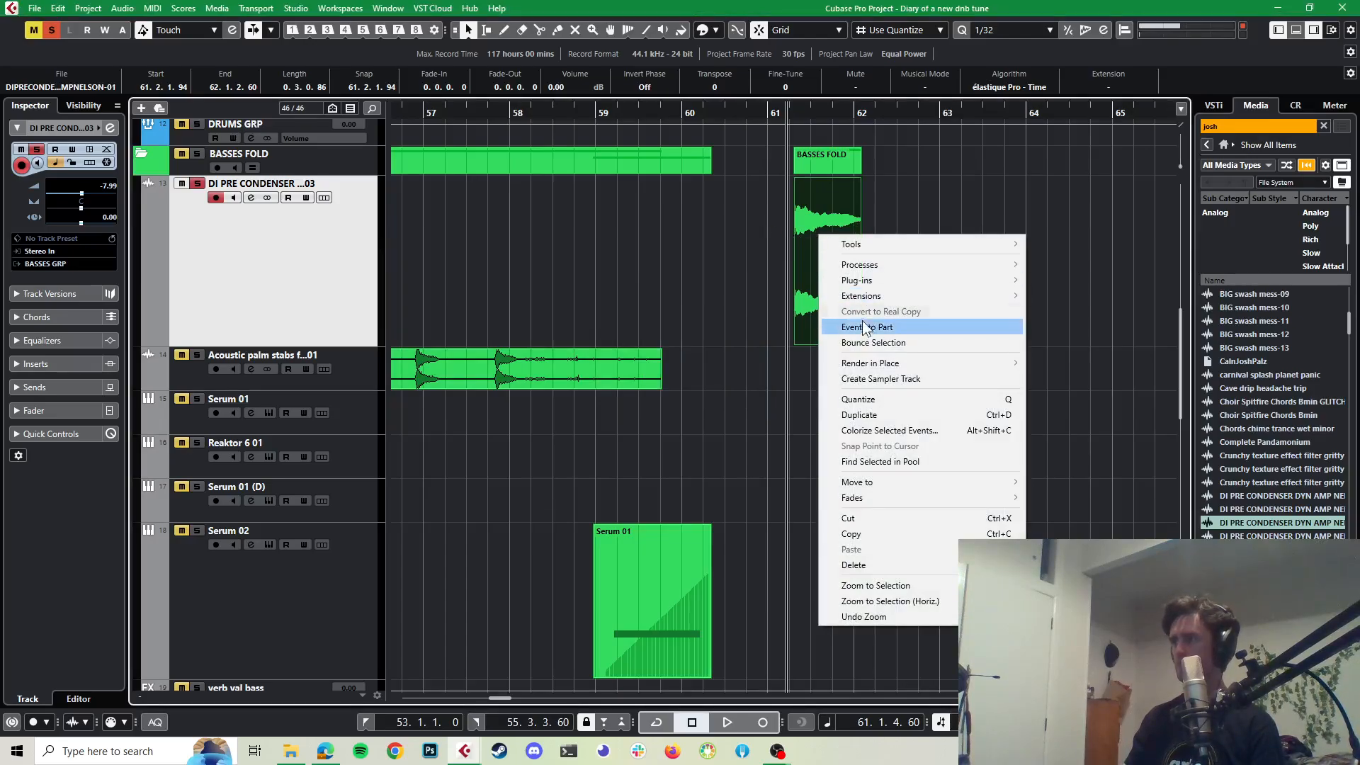
left_click(867, 380)
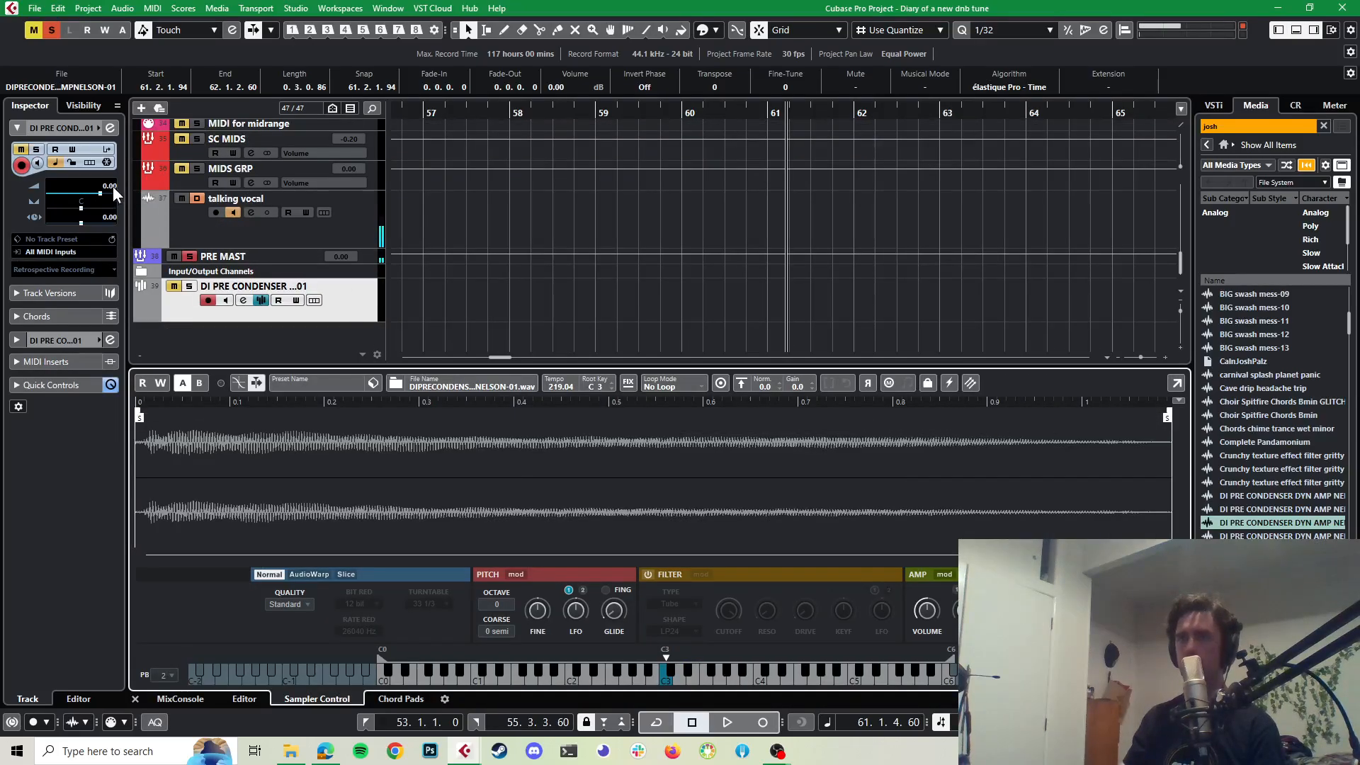
mouse_move(112, 185)
left_mouse_down()
mouse_move(109, 218)
mouse_move(101, 194)
left_mouse_up()
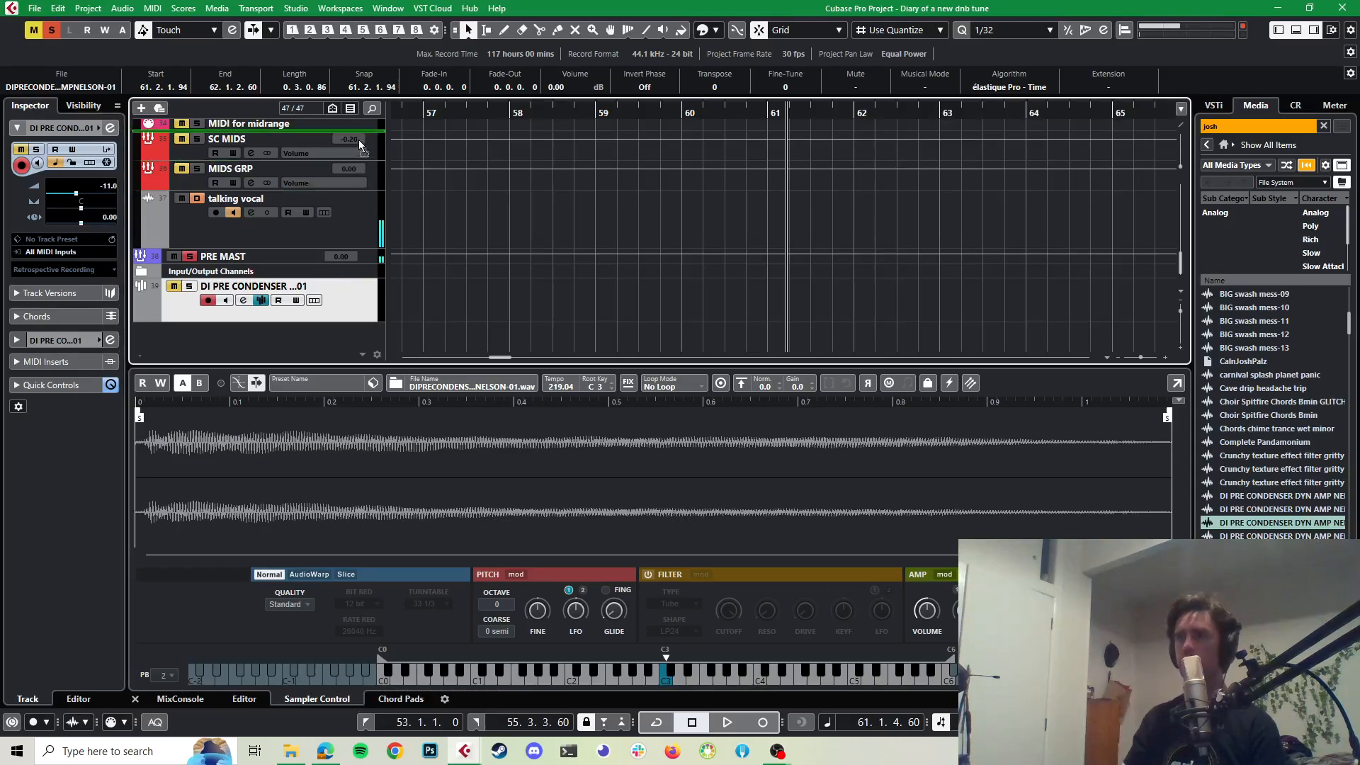
Step: Move the new sampler track into BASSES FOLD, directly above the DI PRE CONDENSER audio track
scroll(357, 127, "up", 8)
scroll(358, 121, "down", 12)
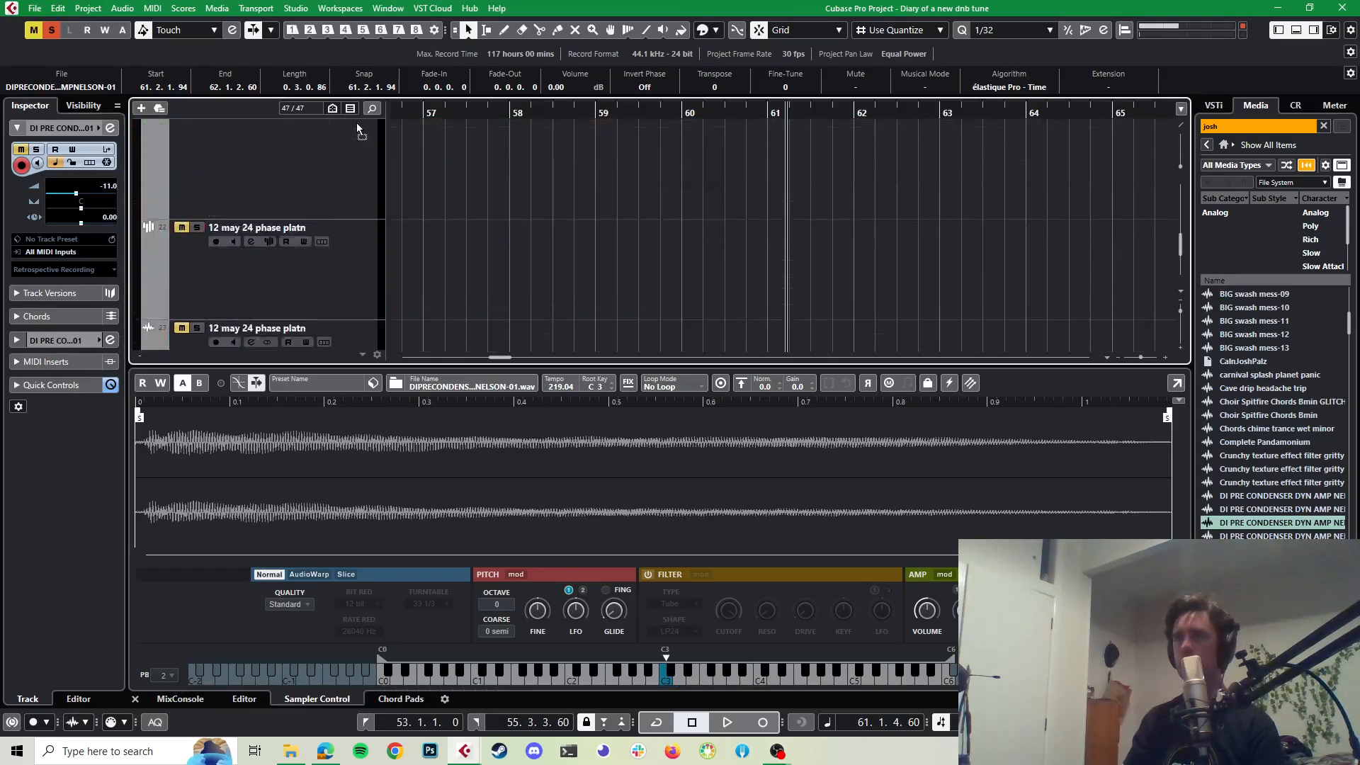
scroll(355, 122, "up", 4)
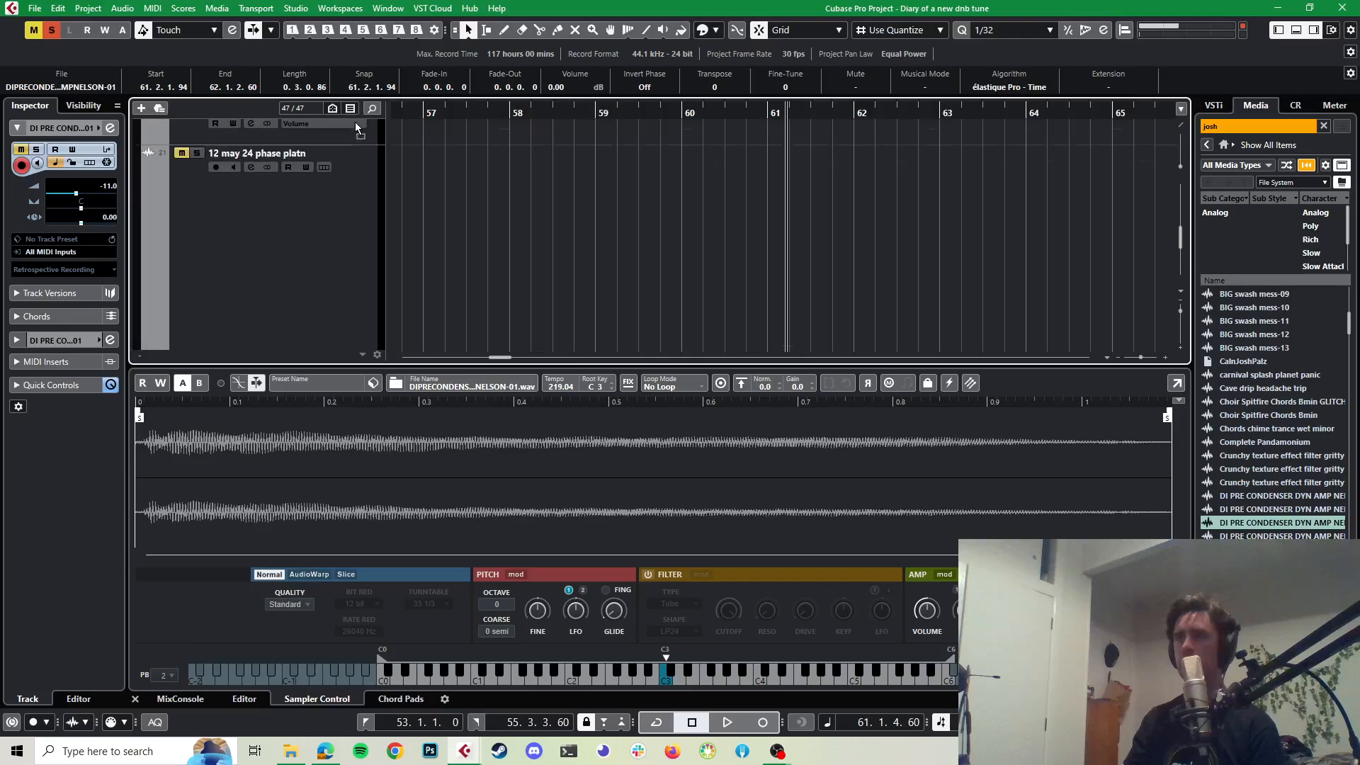
scroll(355, 122, "up", 6)
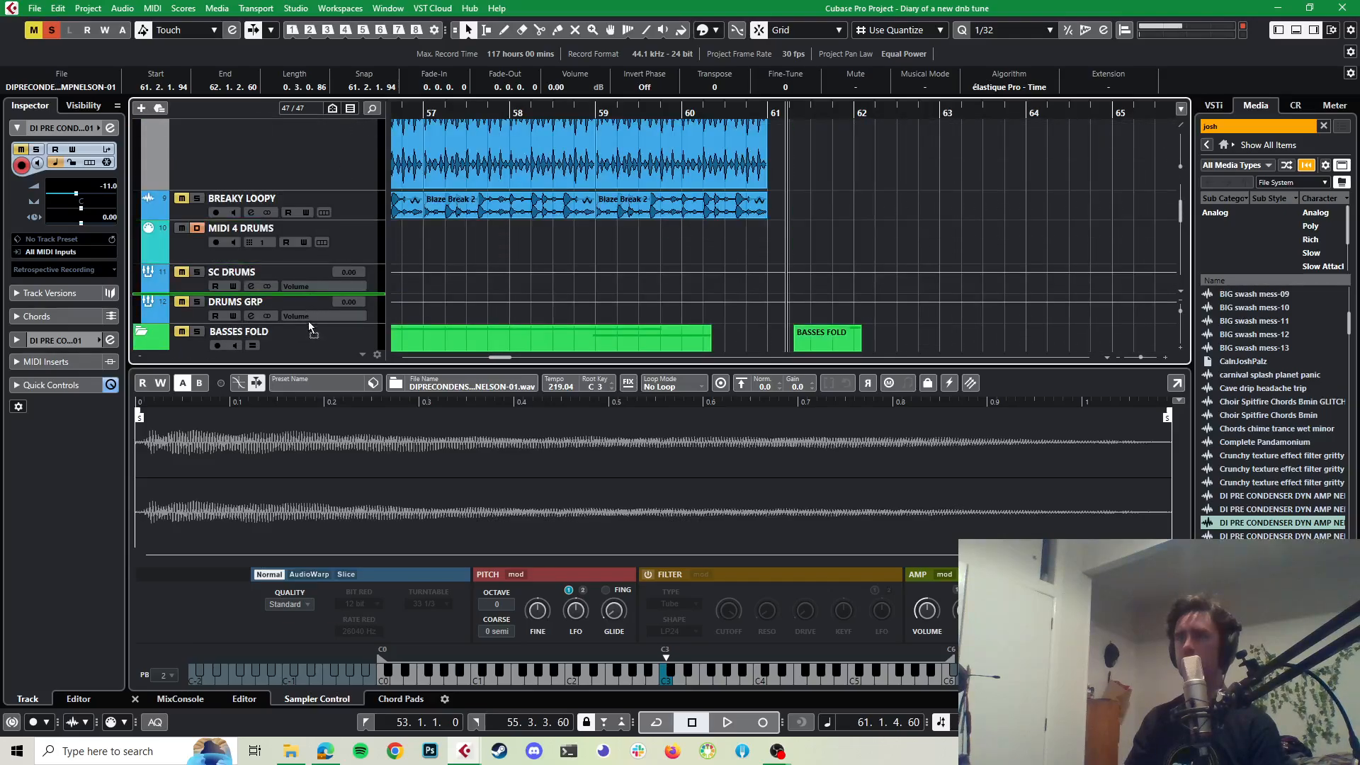
scroll(308, 321, "down", 2)
left_click(322, 314)
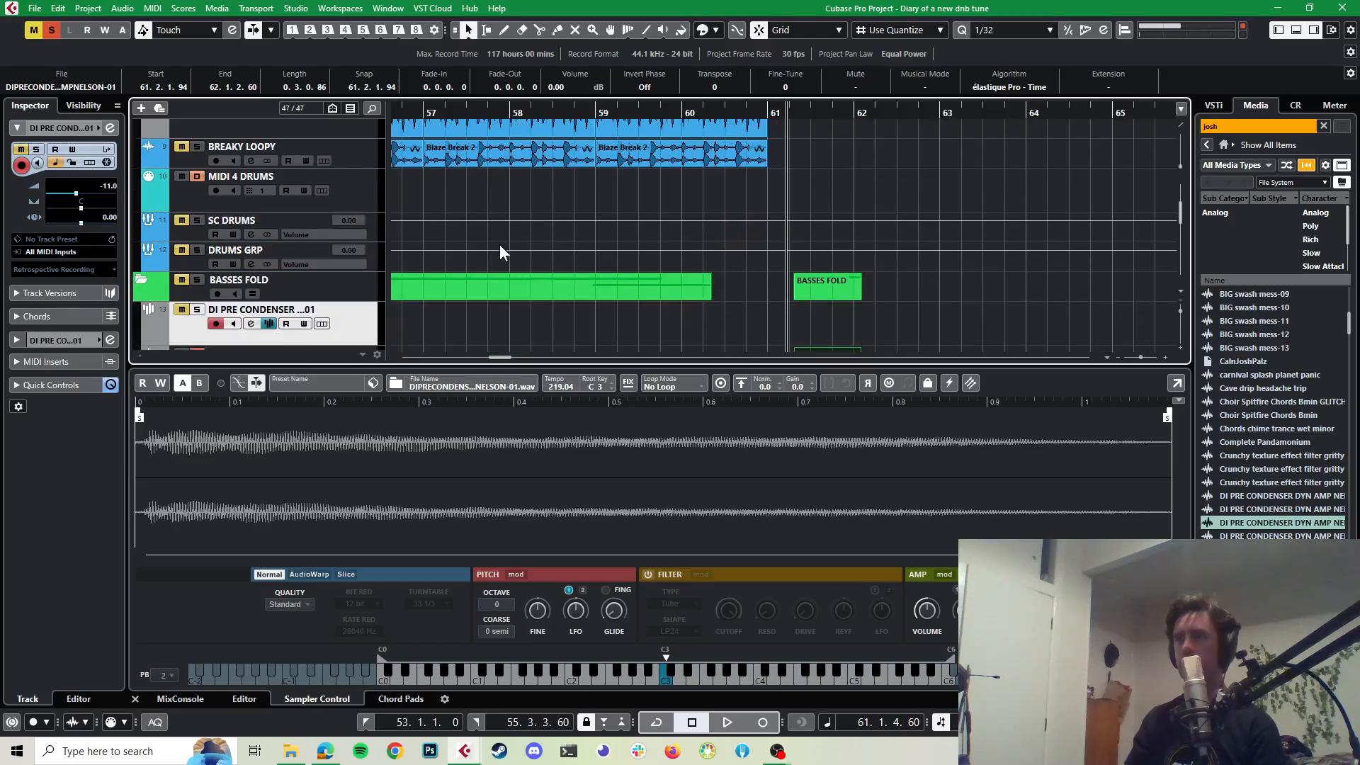
Step: Solo the DI PRE CONDENSER sampler track, audition the sample at C3, and set the track volume to -1.51
scroll(500, 245, "down", 2)
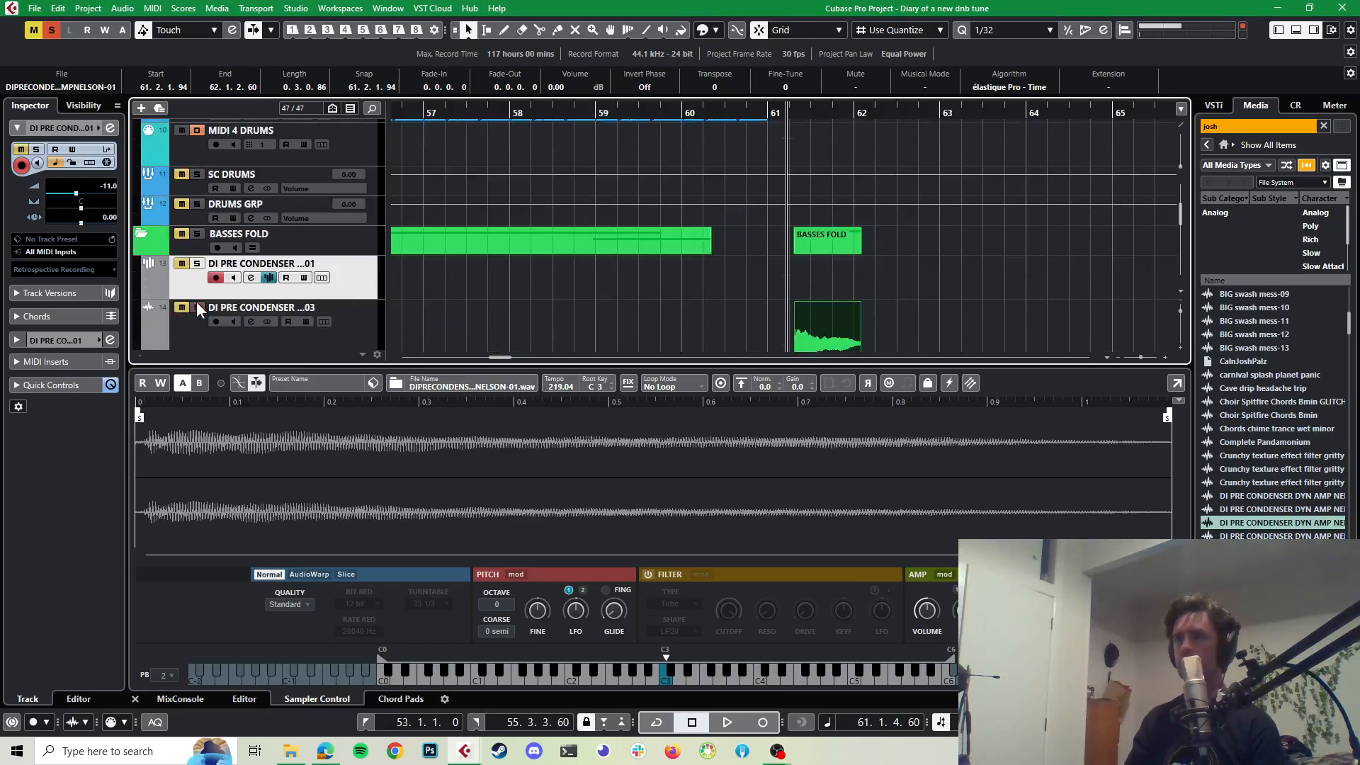
left_click(197, 262)
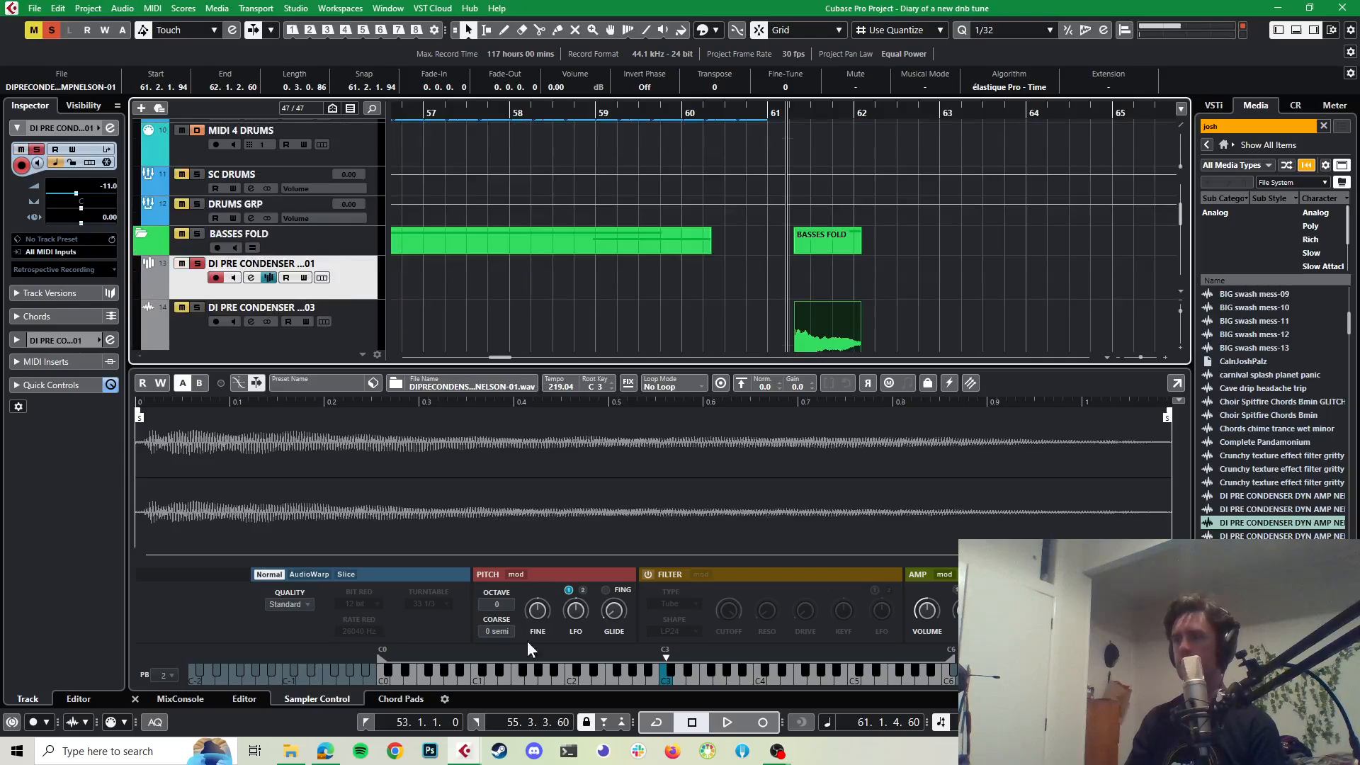
left_click(665, 677)
left_click(96, 193)
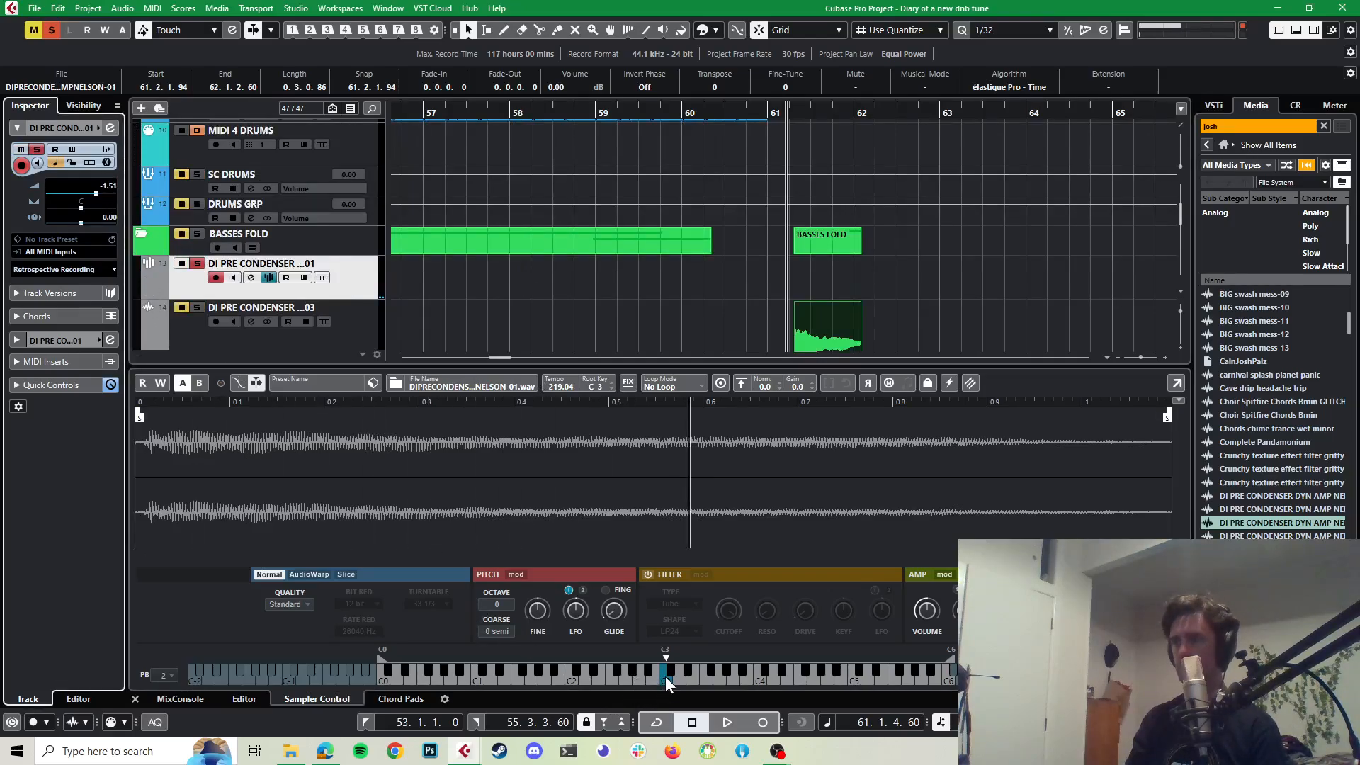
Step: Audition the sample repeatedly at C3 to identify its pitch, and set the sampler's root key to F3
left_click(665, 678)
left_click(663, 677)
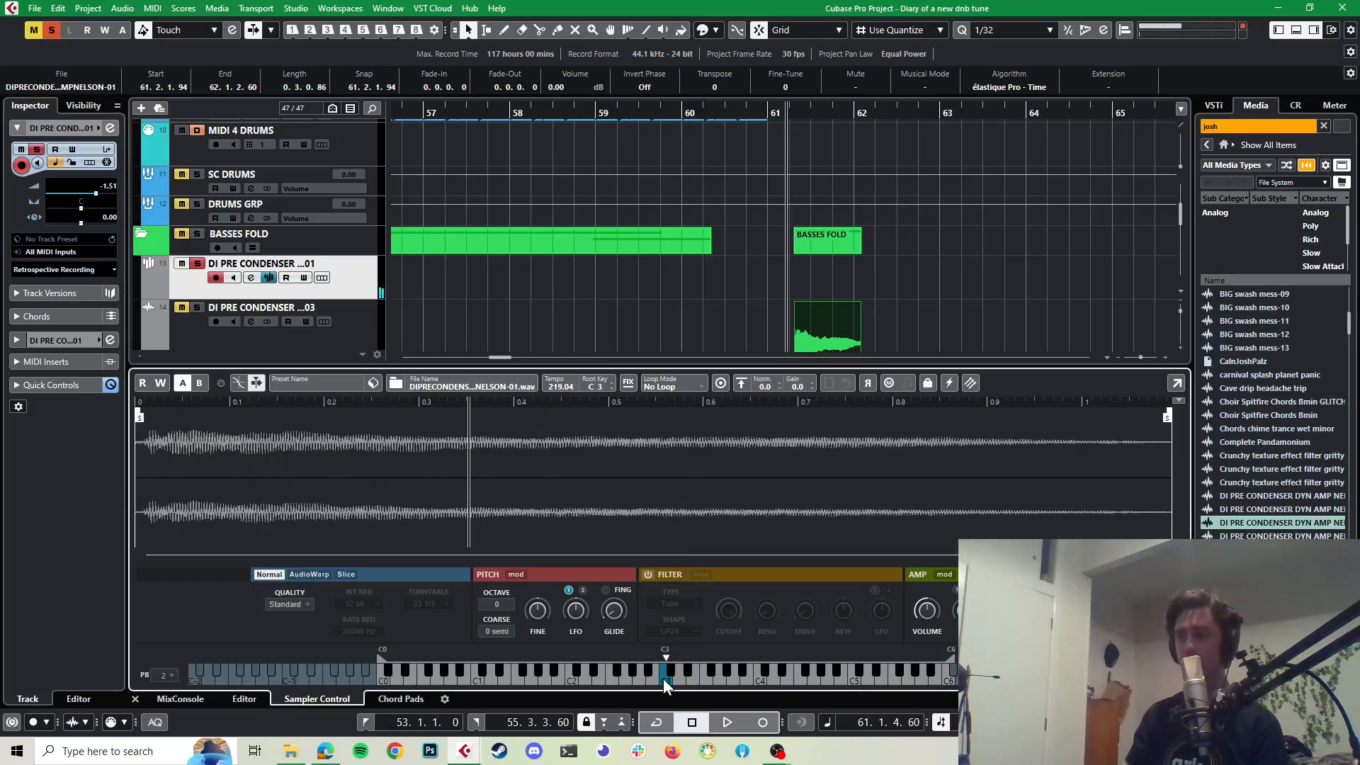
left_click(663, 677)
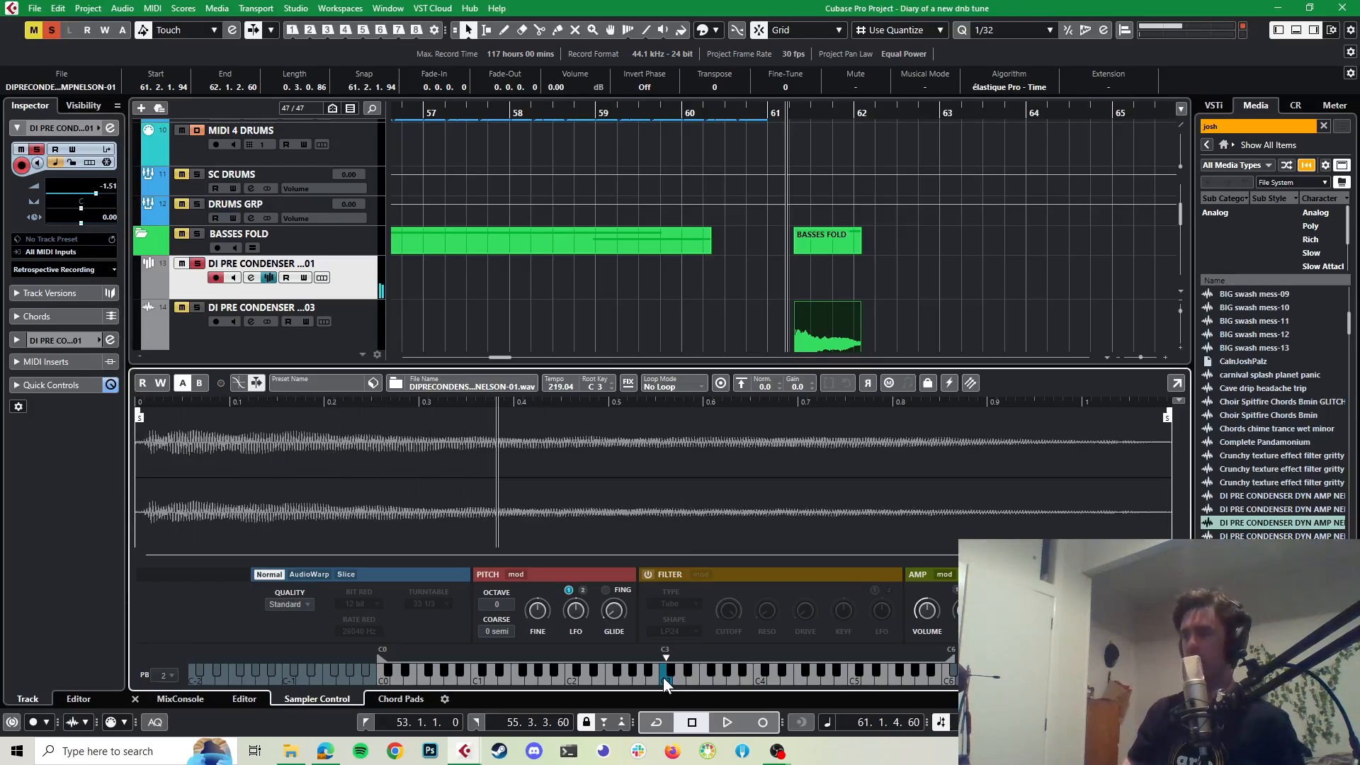
left_click(666, 680)
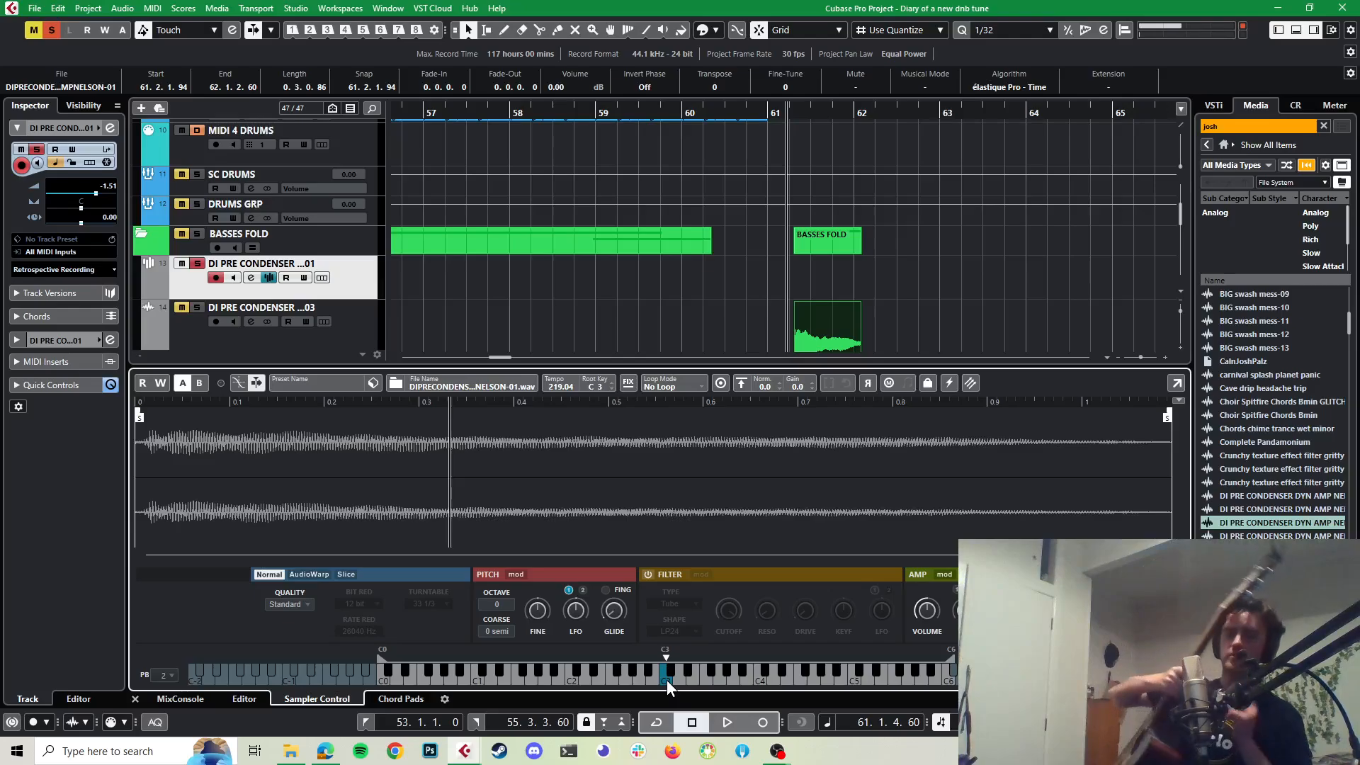
key("space")
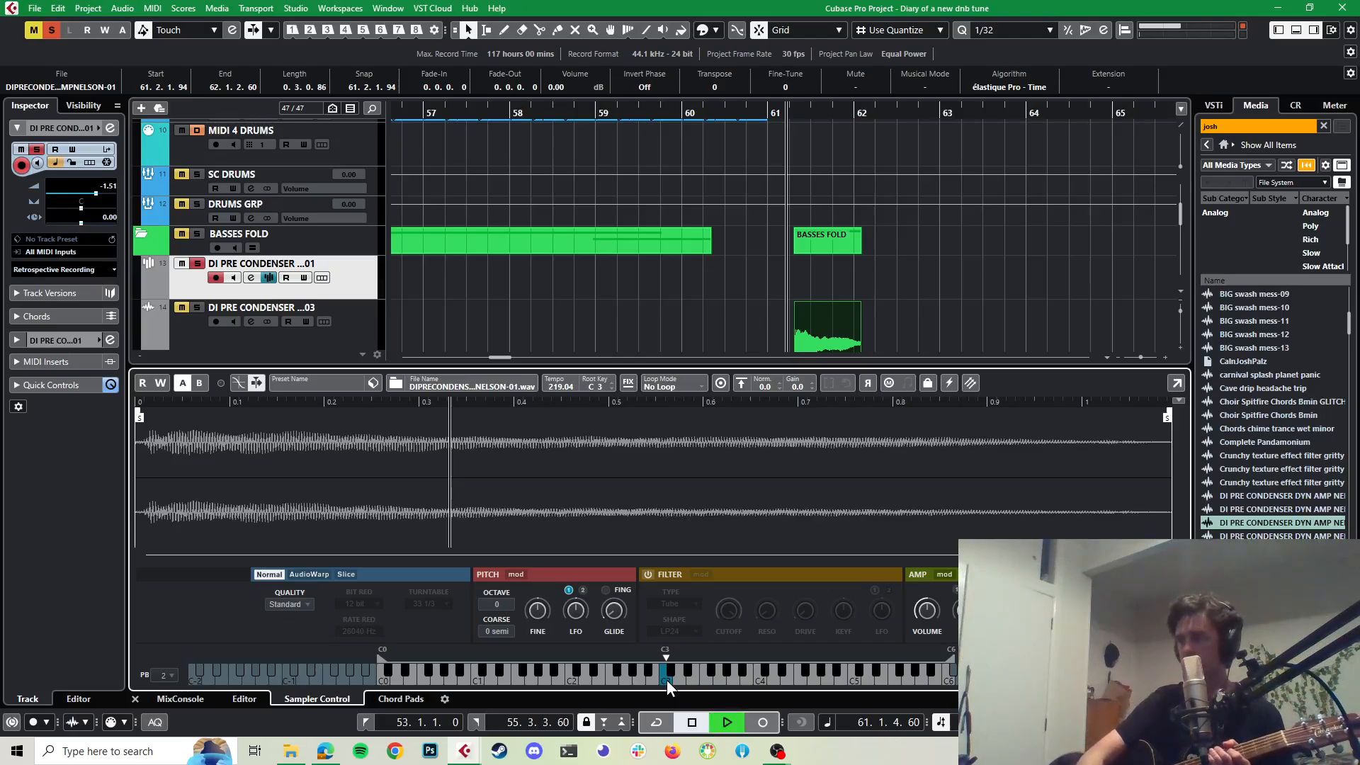
key("space")
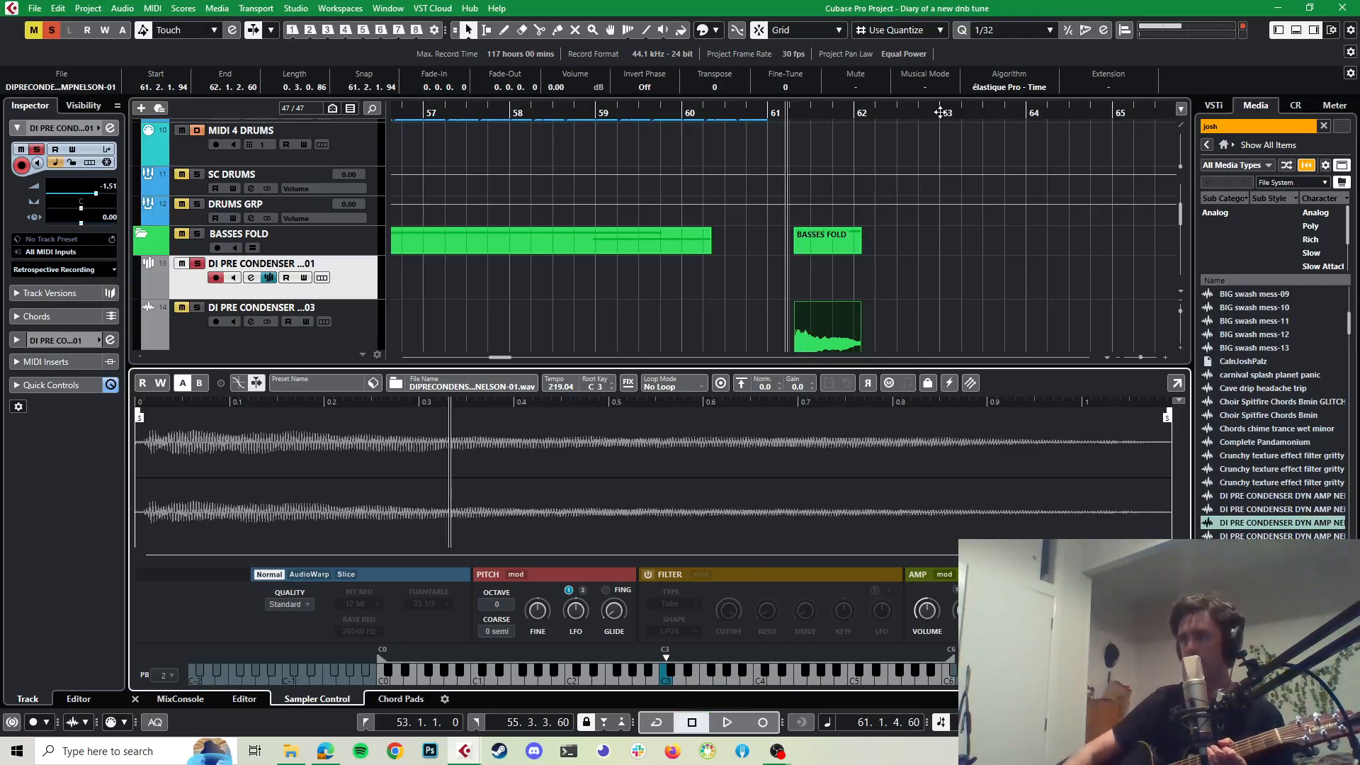
left_click(670, 681)
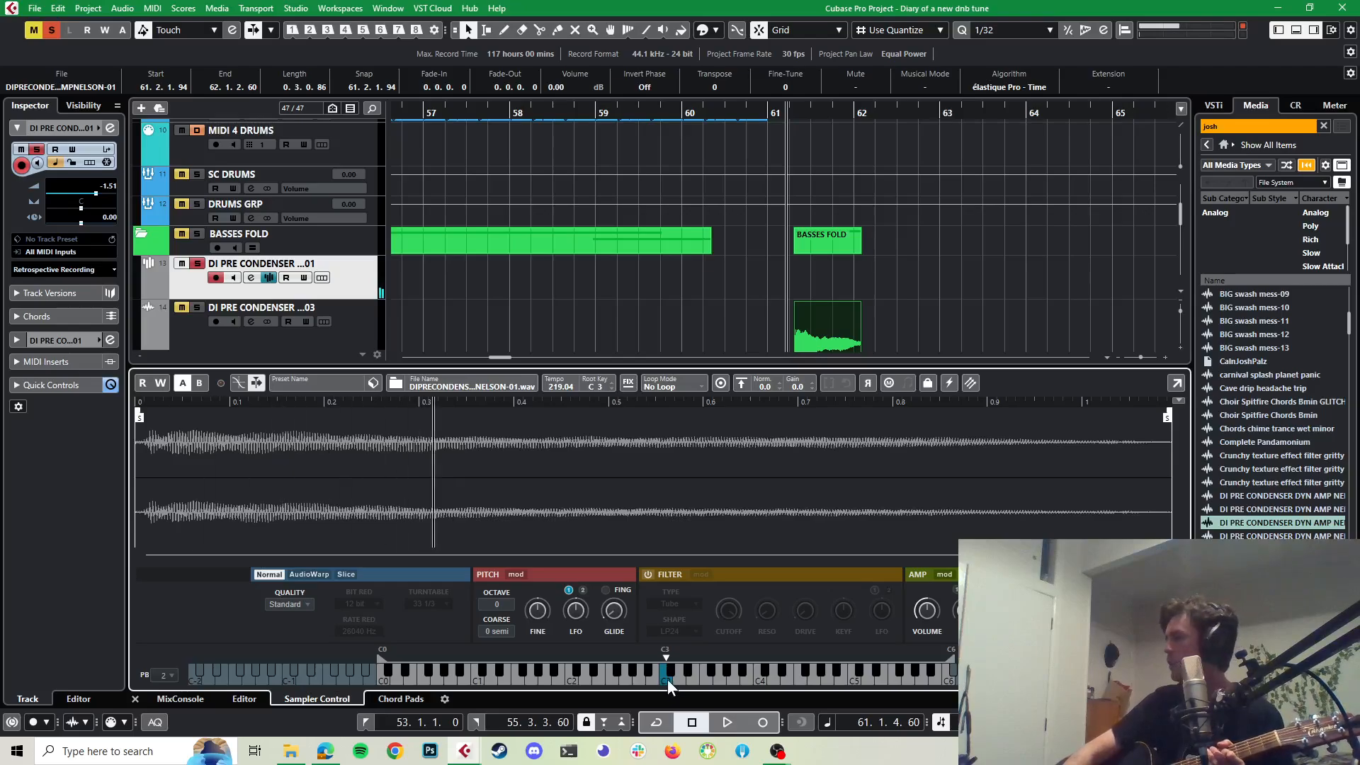
left_click(667, 679)
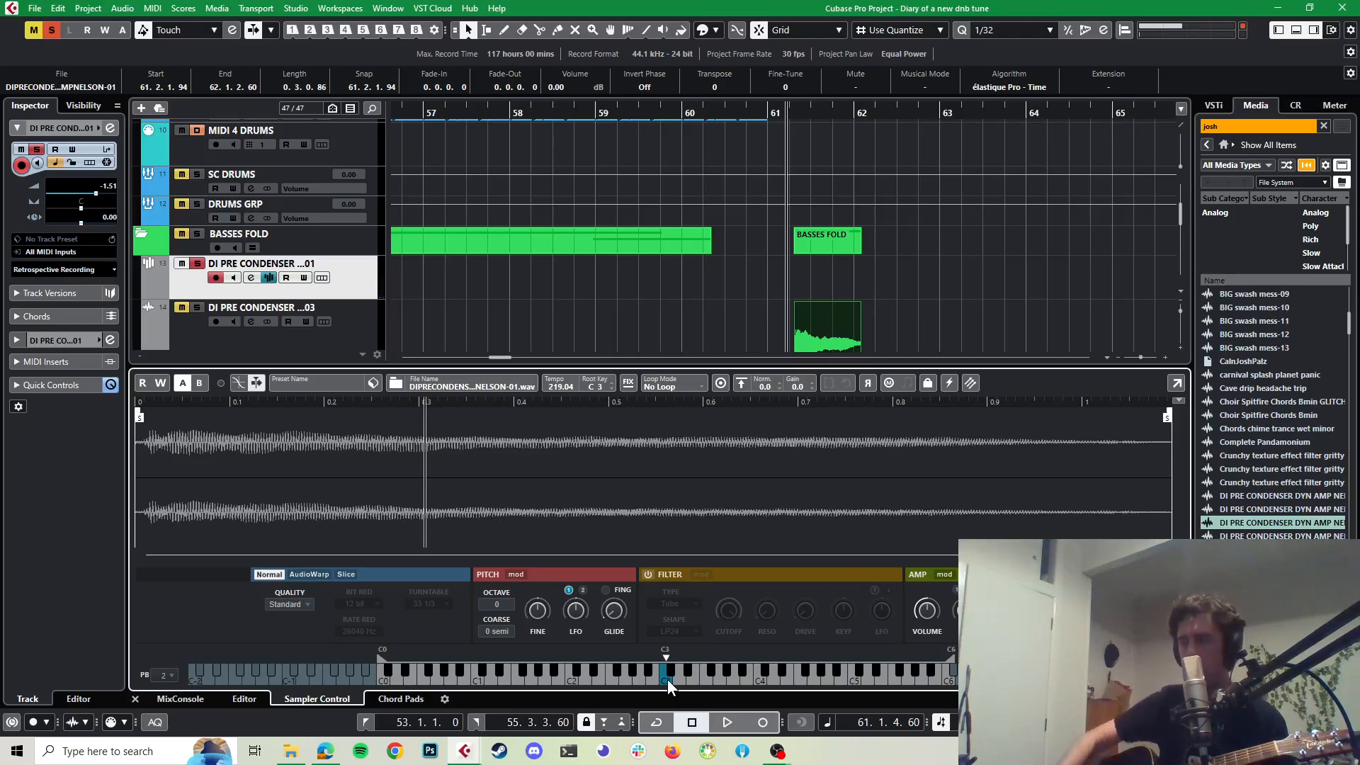
left_click(667, 678)
left_click(668, 678)
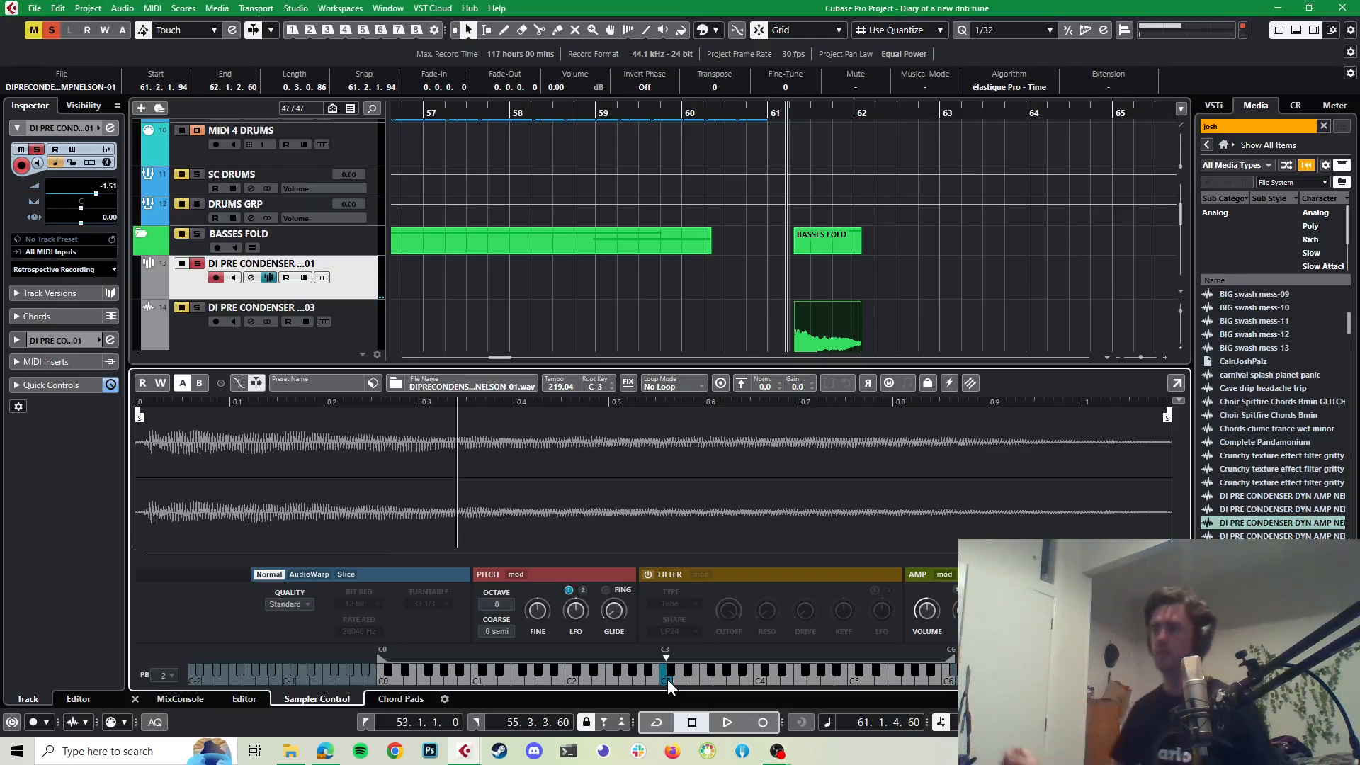
left_click_drag(665, 658, 705, 659)
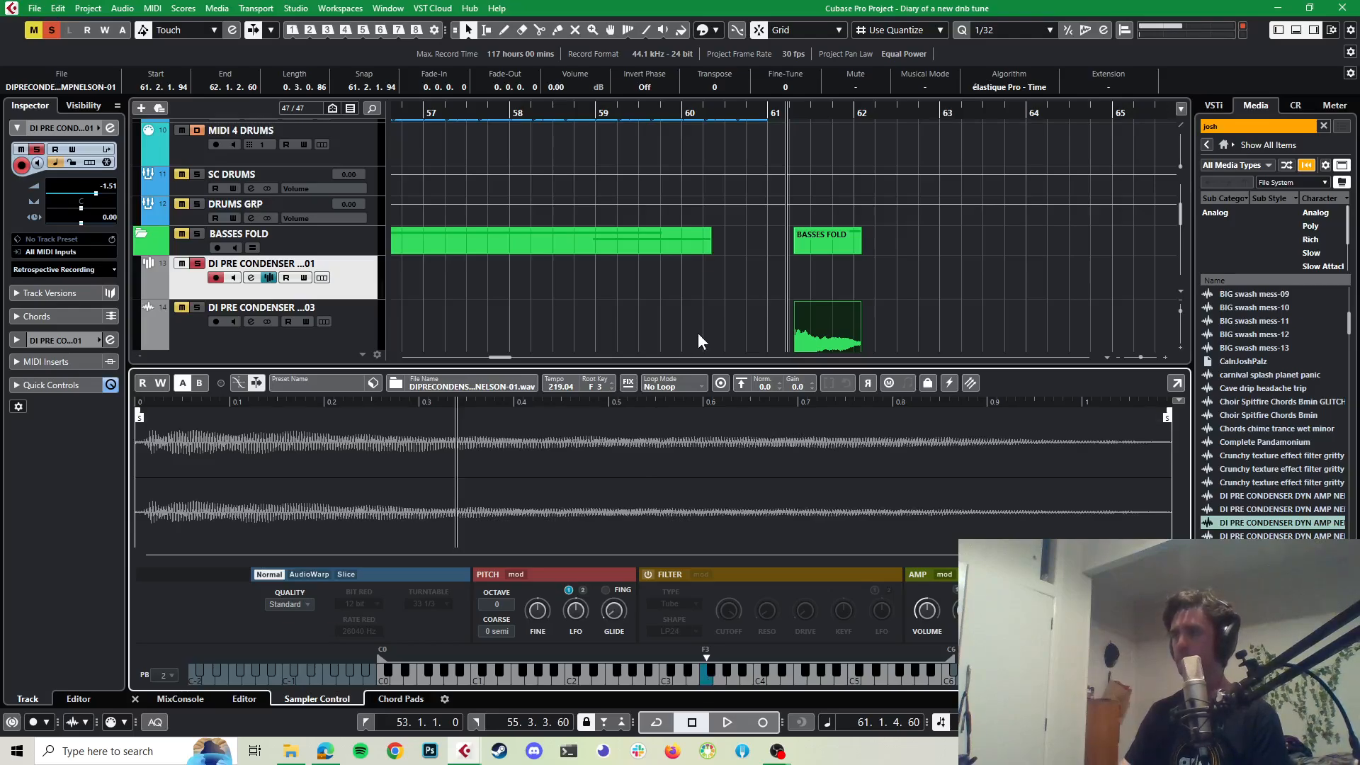
Step: Copy the first Serum 01 clip from the Serum 02 track onto the DI PRE CONDENSER sampler track at bar 53
scroll(698, 341, "down", 1)
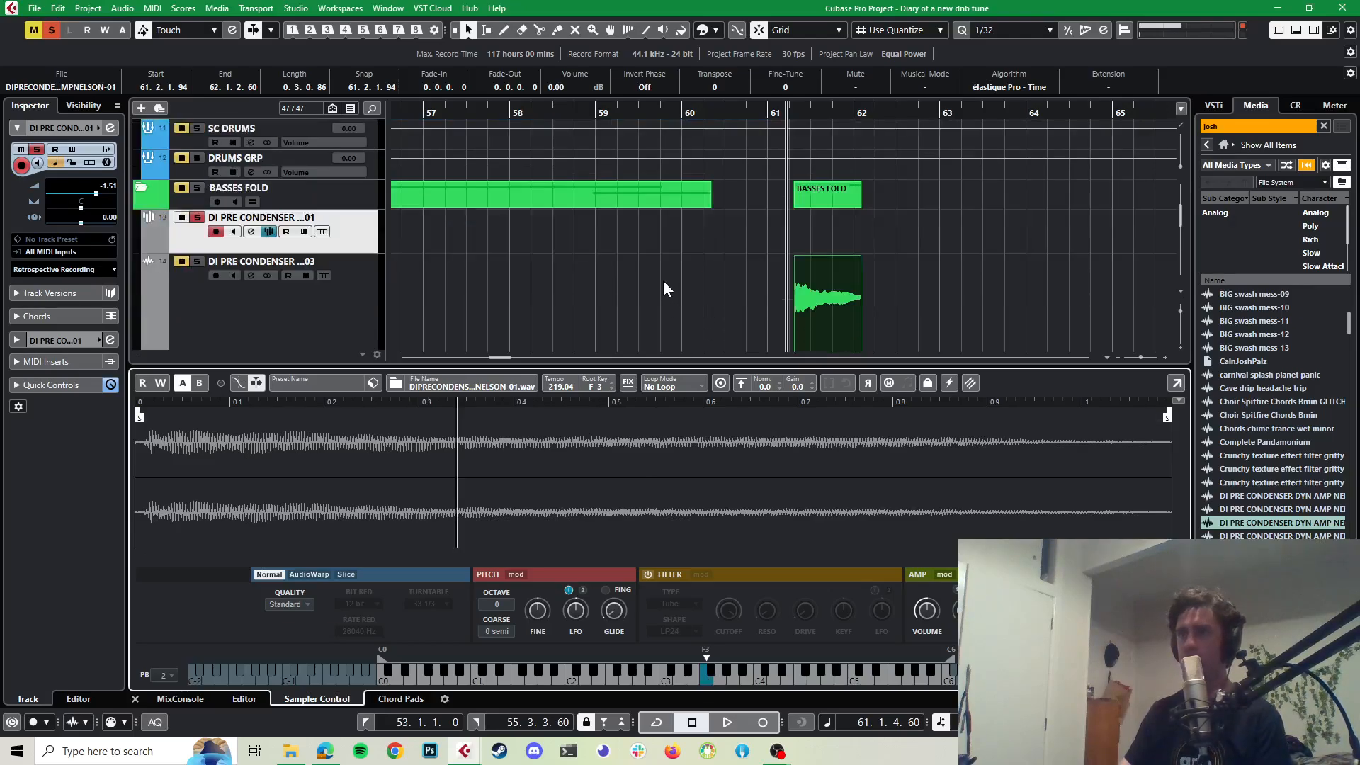
scroll(586, 283, "down", 2)
scroll(600, 263, "down", 4)
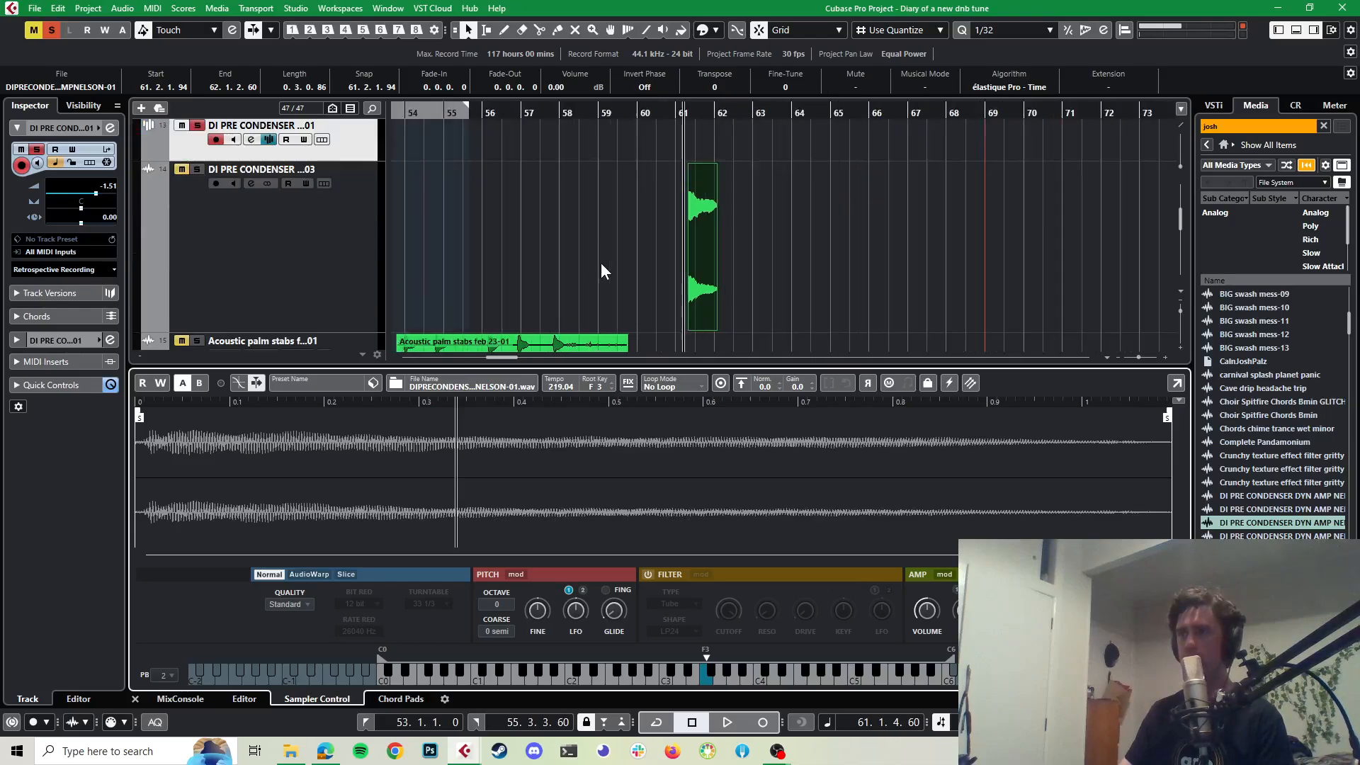
scroll(602, 265, "down", 2)
scroll(549, 203, "left", 3)
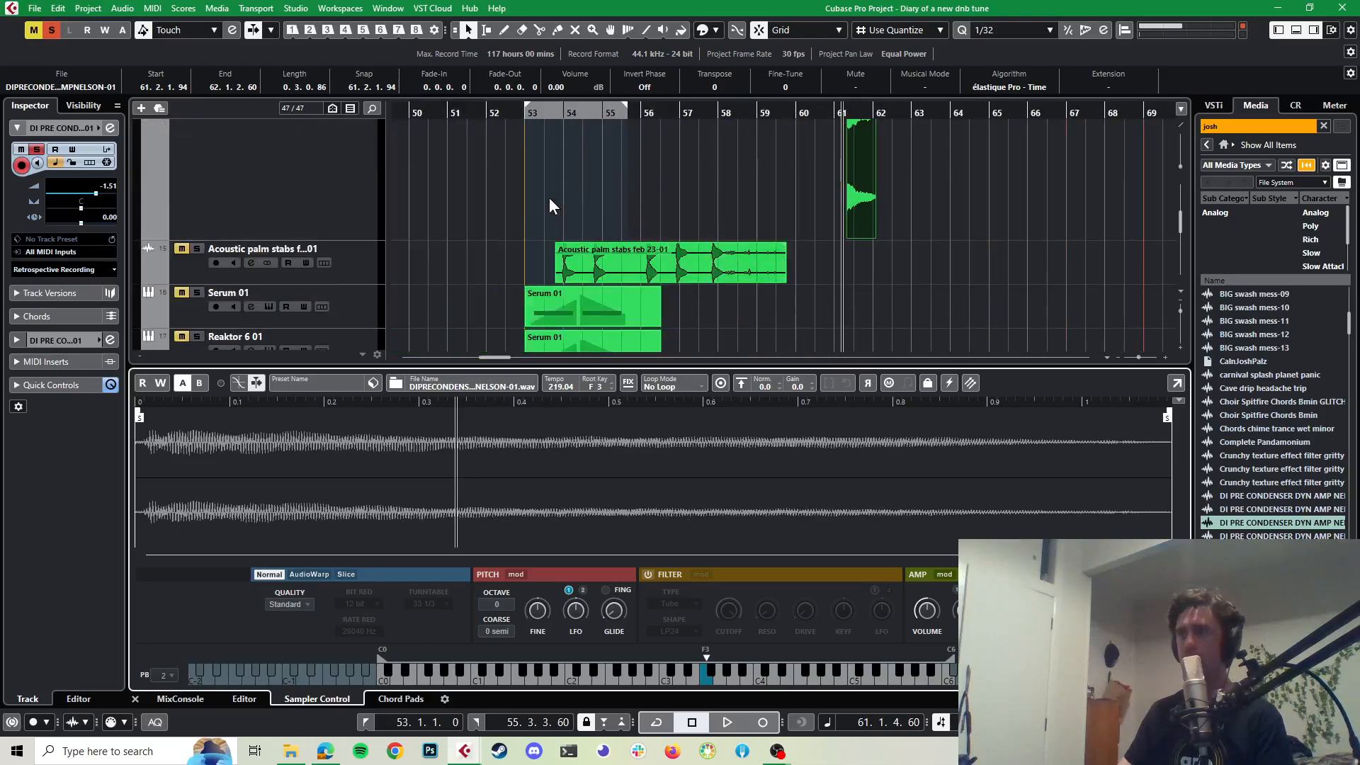
scroll(550, 204, "down", 1)
scroll(550, 202, "down", 3)
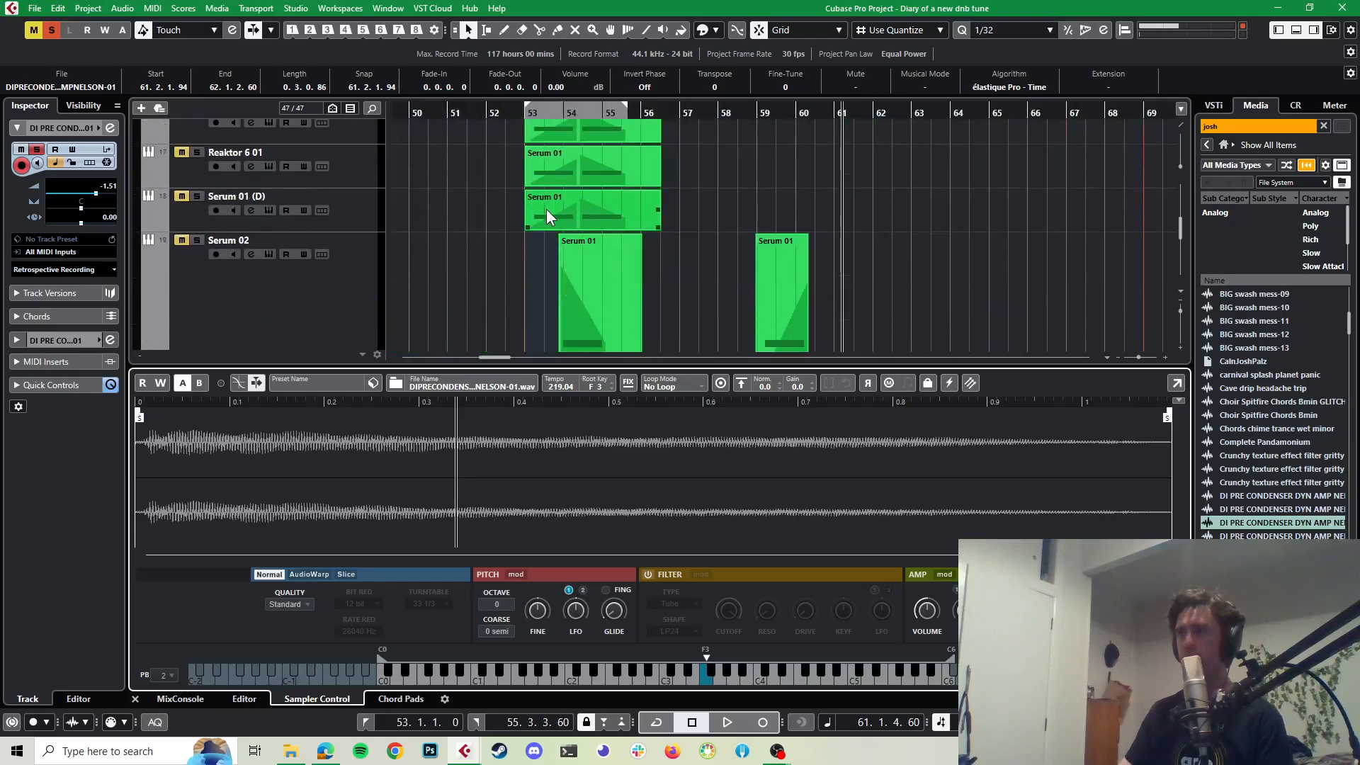
scroll(546, 210, "down", 2)
scroll(546, 210, "up", 1)
left_click(580, 250)
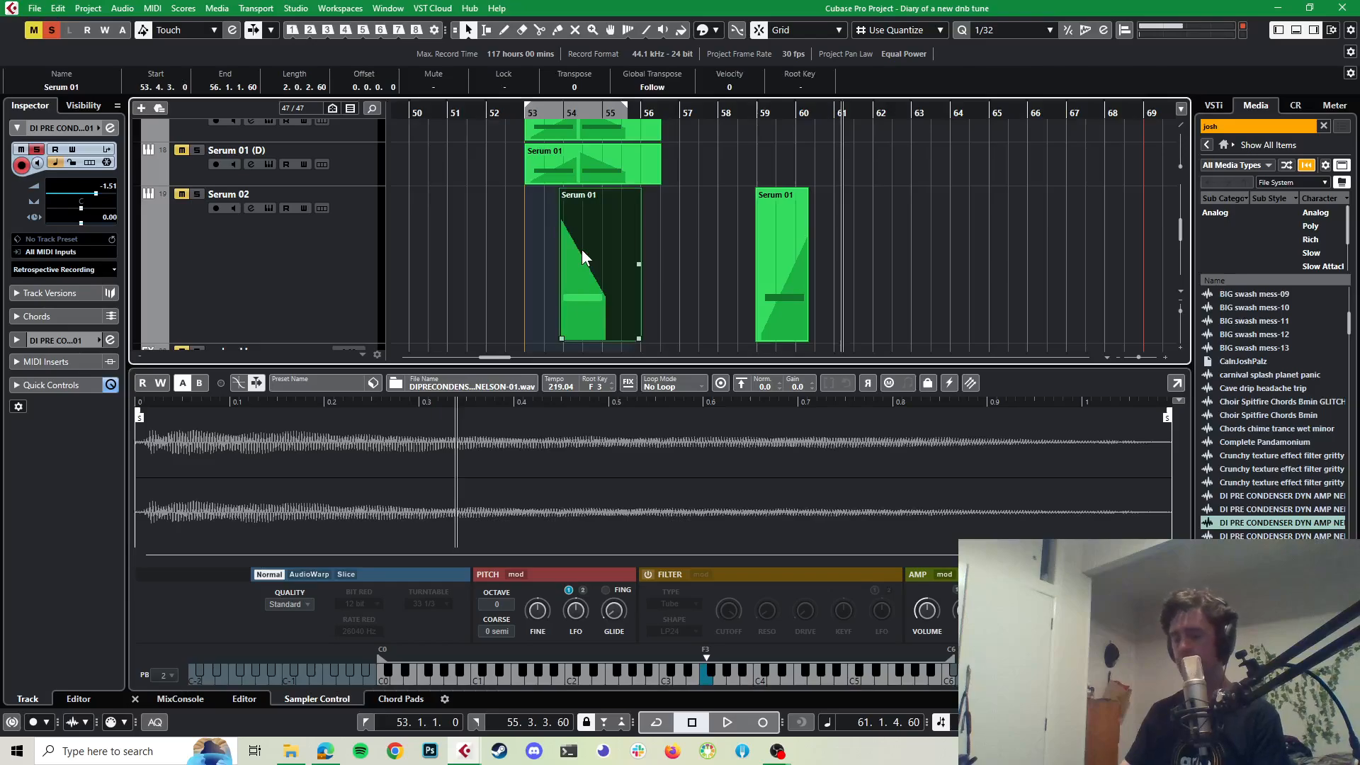
scroll(581, 249, "up", 7)
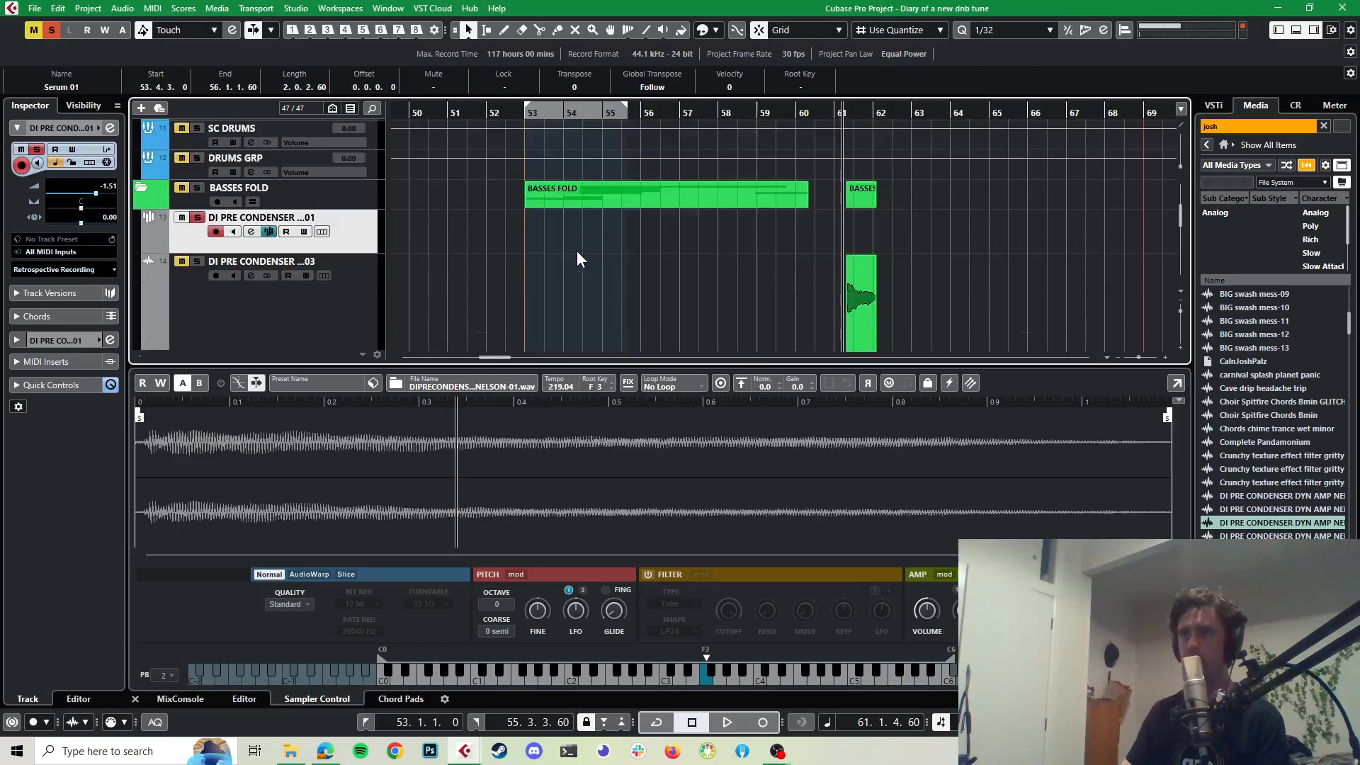
scroll(516, 227, "up", 3, "ctrl")
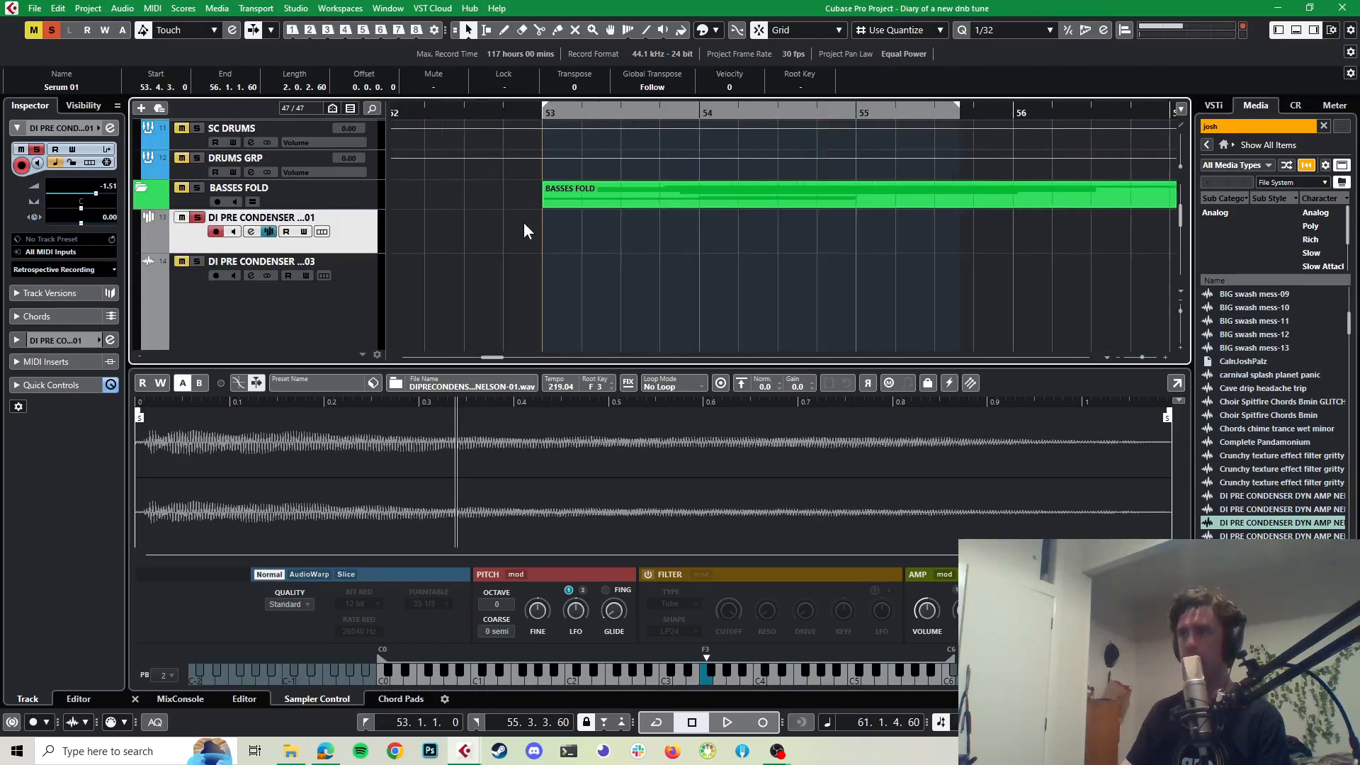
left_click(542, 112)
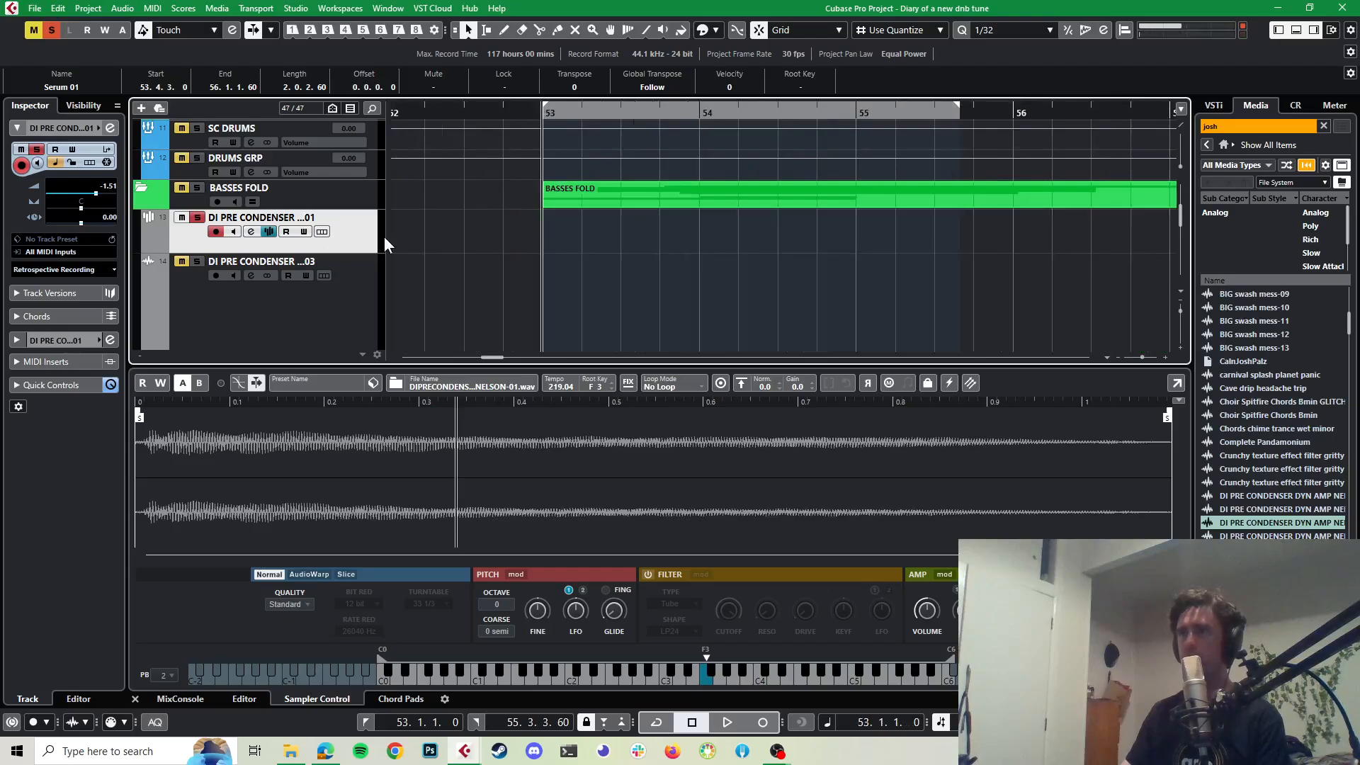
key("ctrl+v")
Step: Play back the pasted Serum 01 clip from bar 53 several times to hear the sampler's notes
key("space")
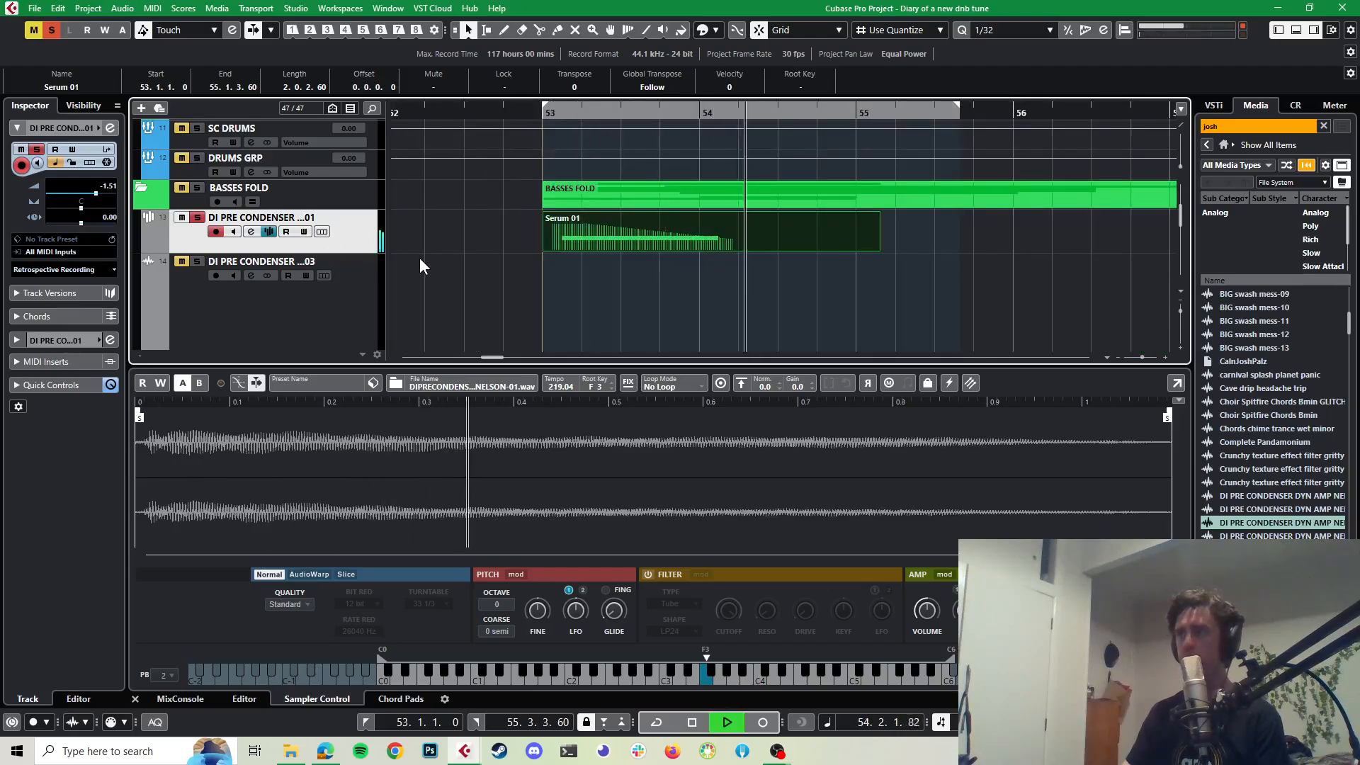
key("space")
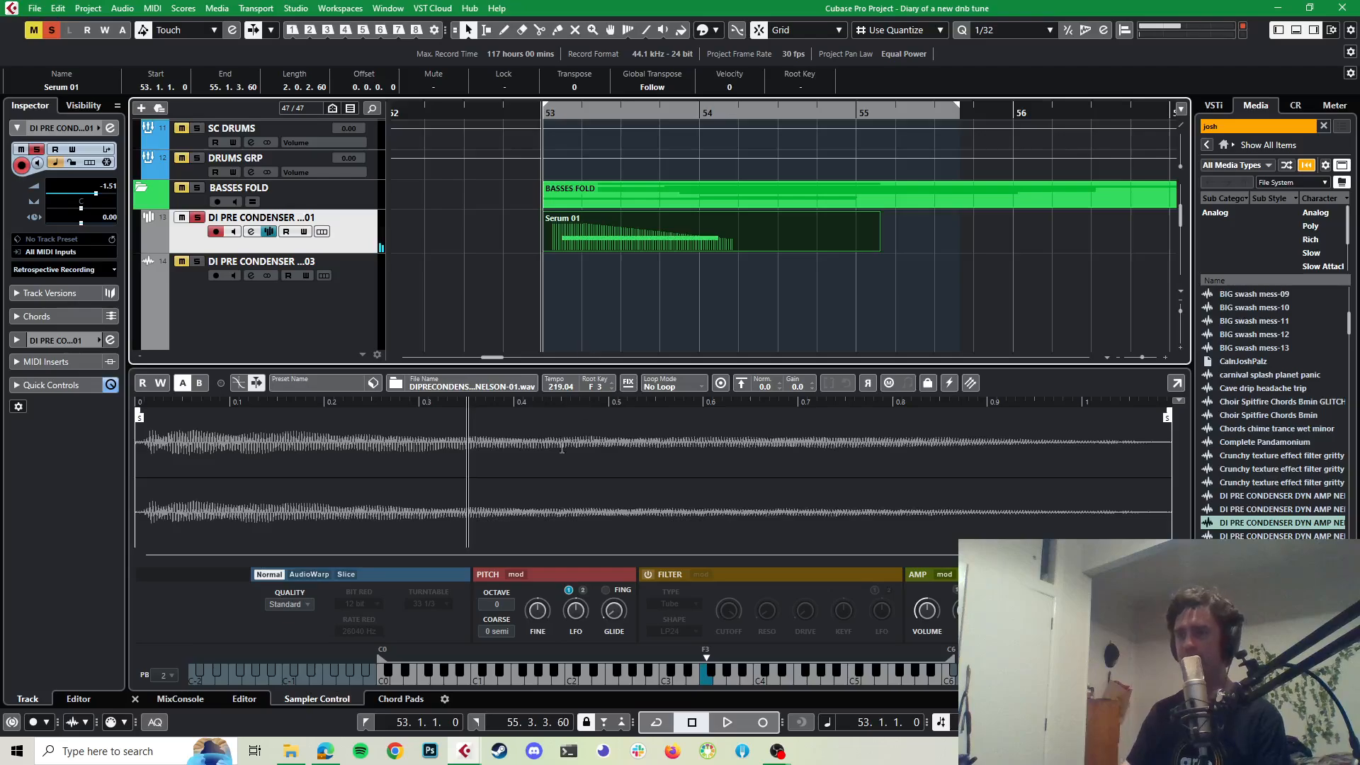
key("space")
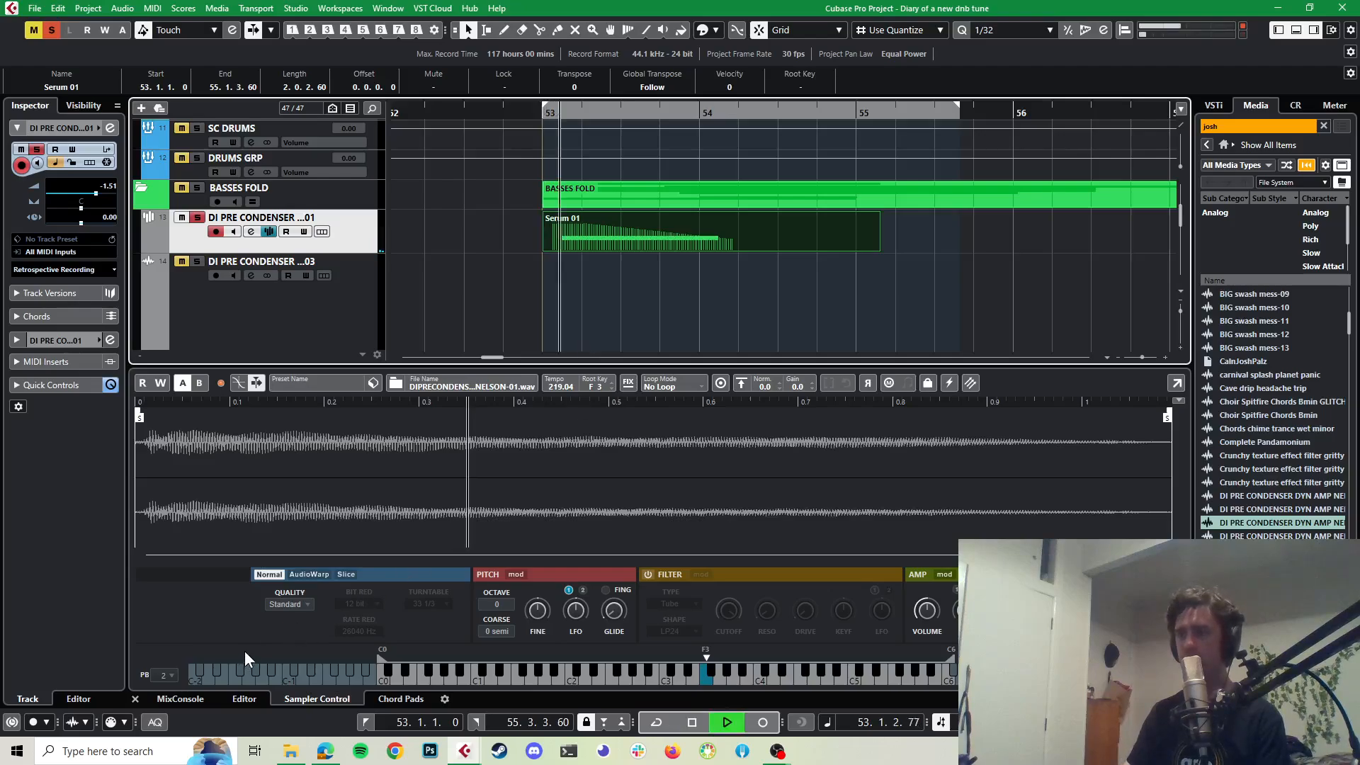
key("space")
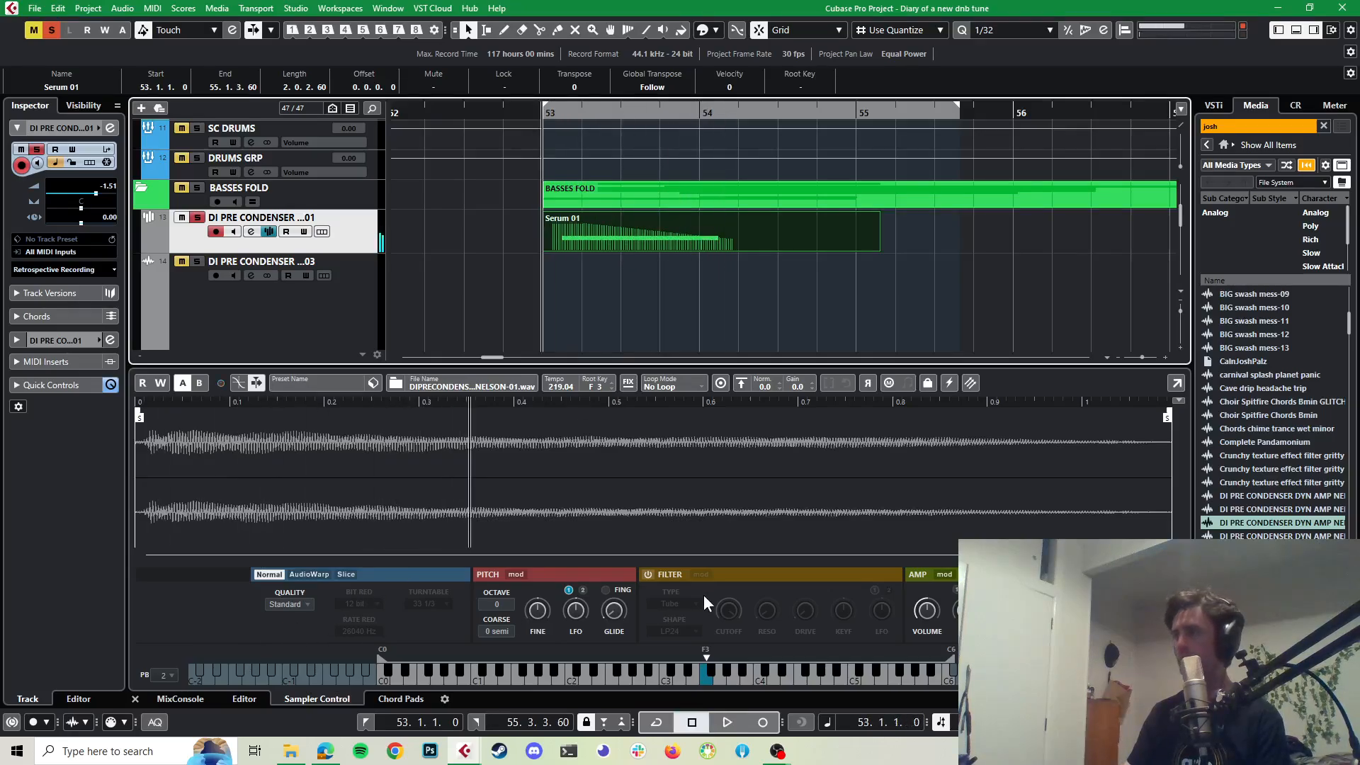
key("space")
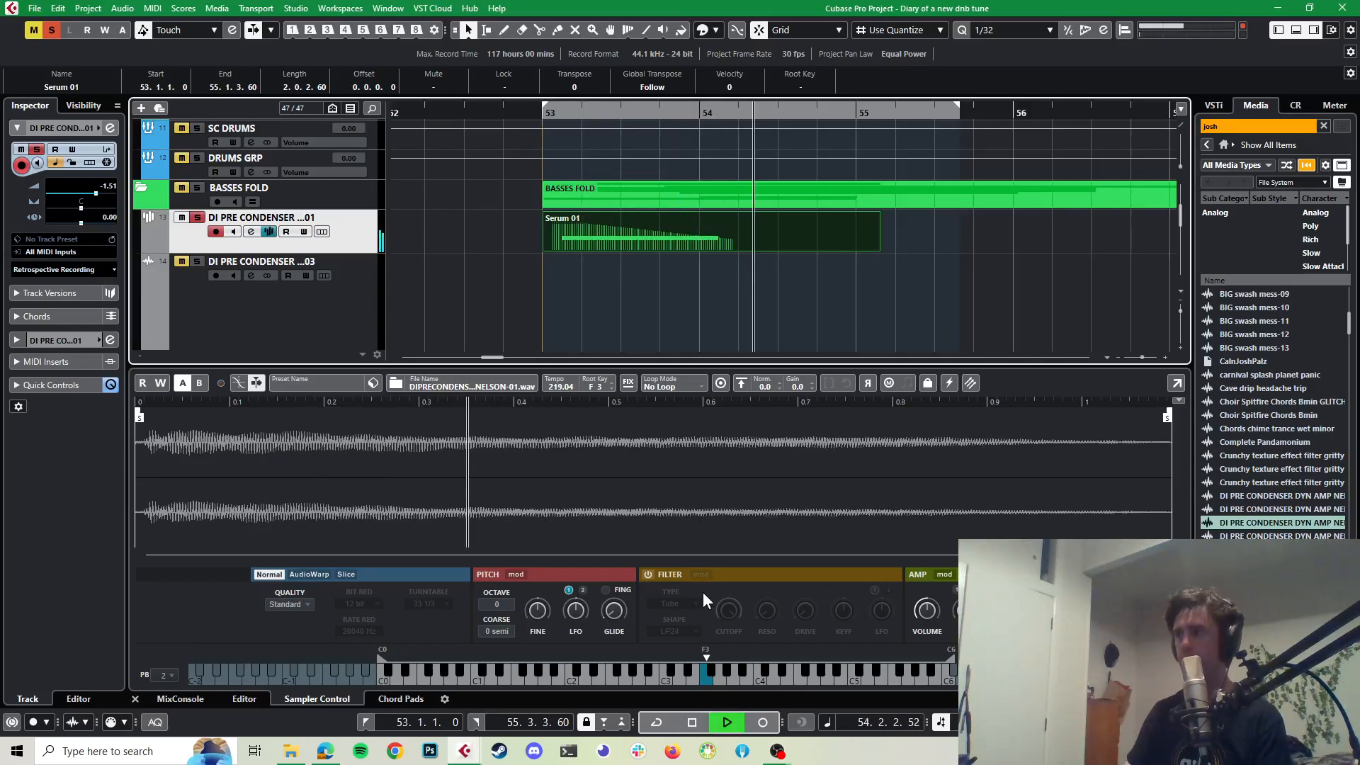
key("space")
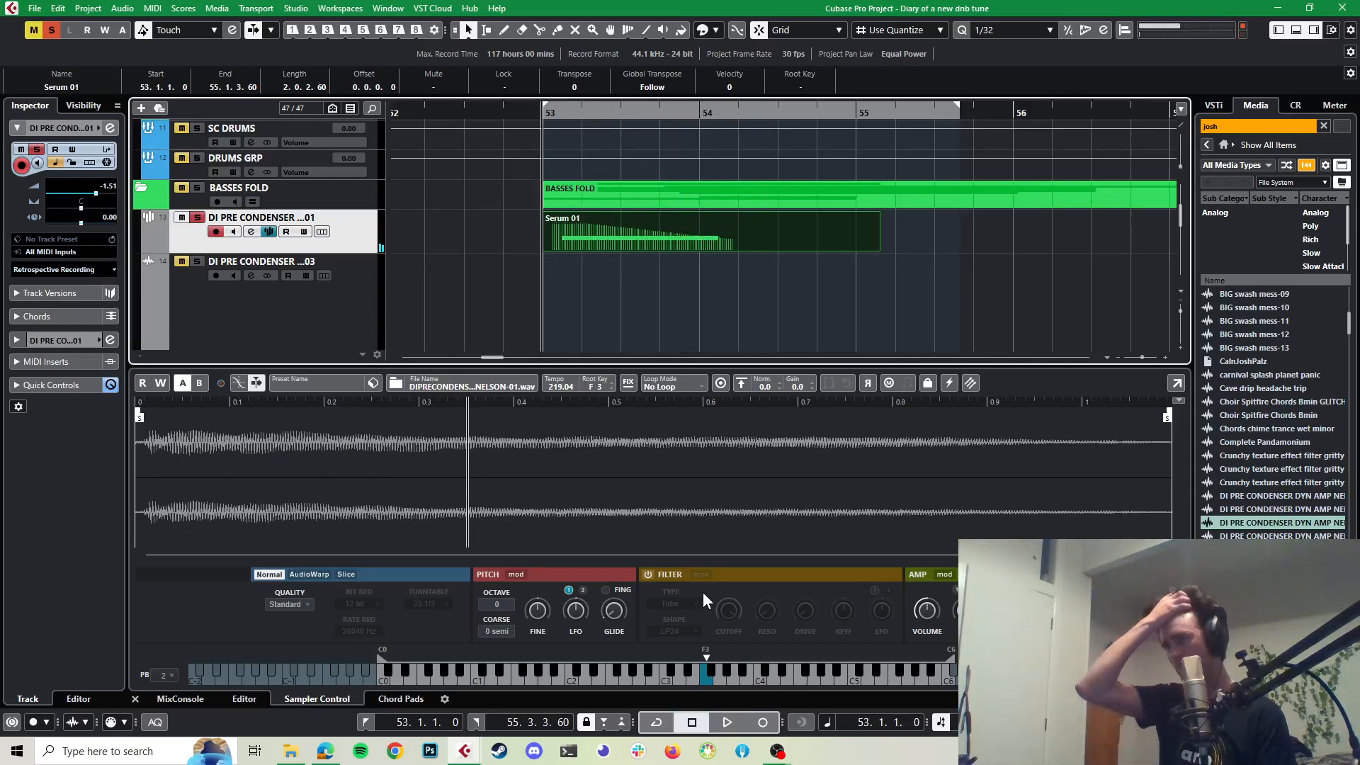
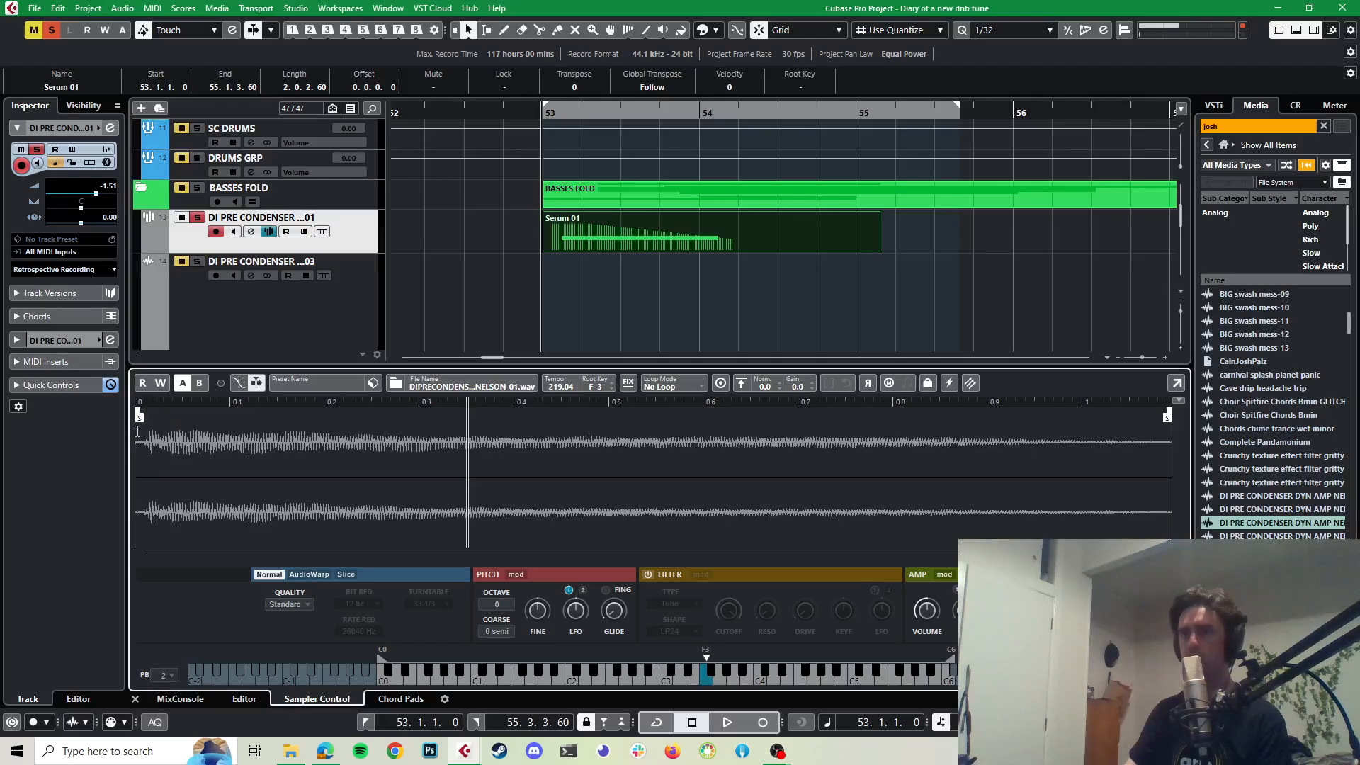
Step: Trim the sample start to about 0.01 s, just before the note's attack, and play back the clip
scroll(135, 441, "up", 2)
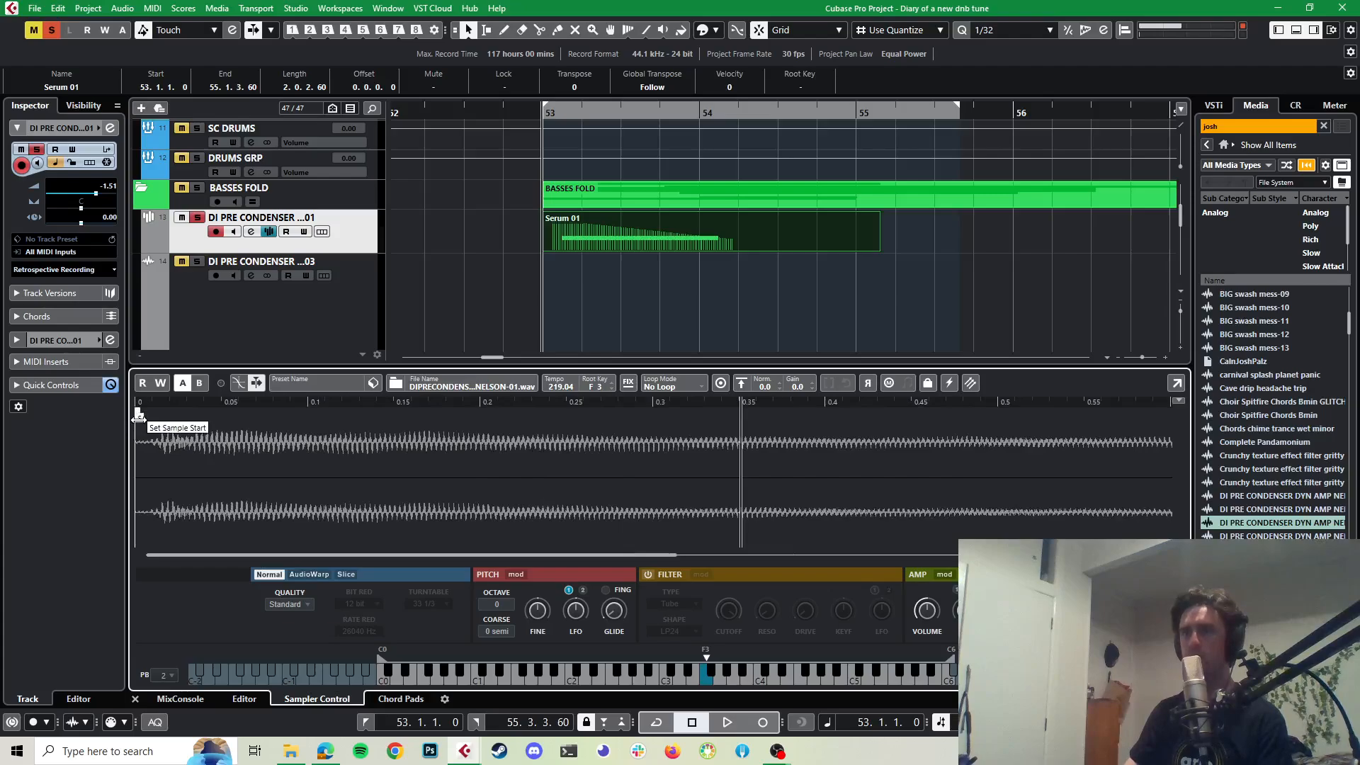
left_click_drag(139, 417, 154, 418)
key("space")
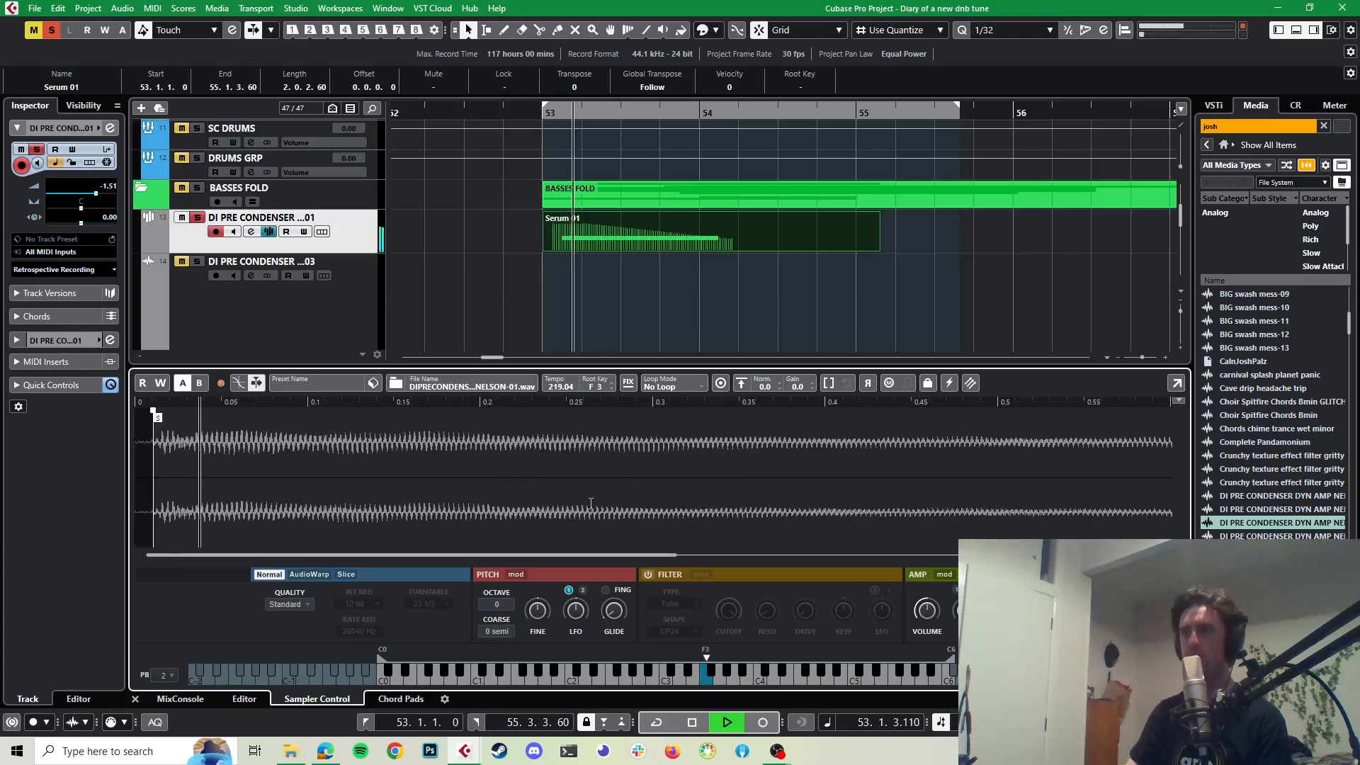
key("space")
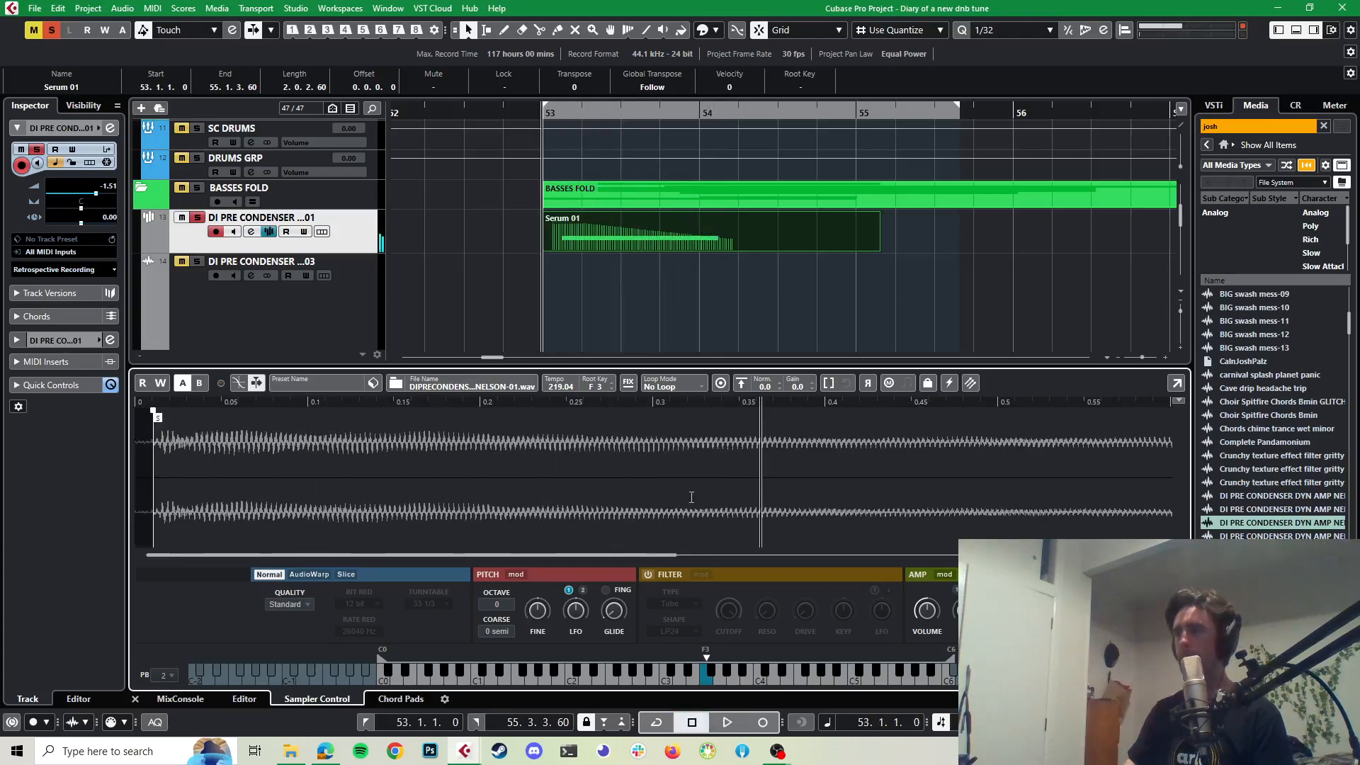
key("space")
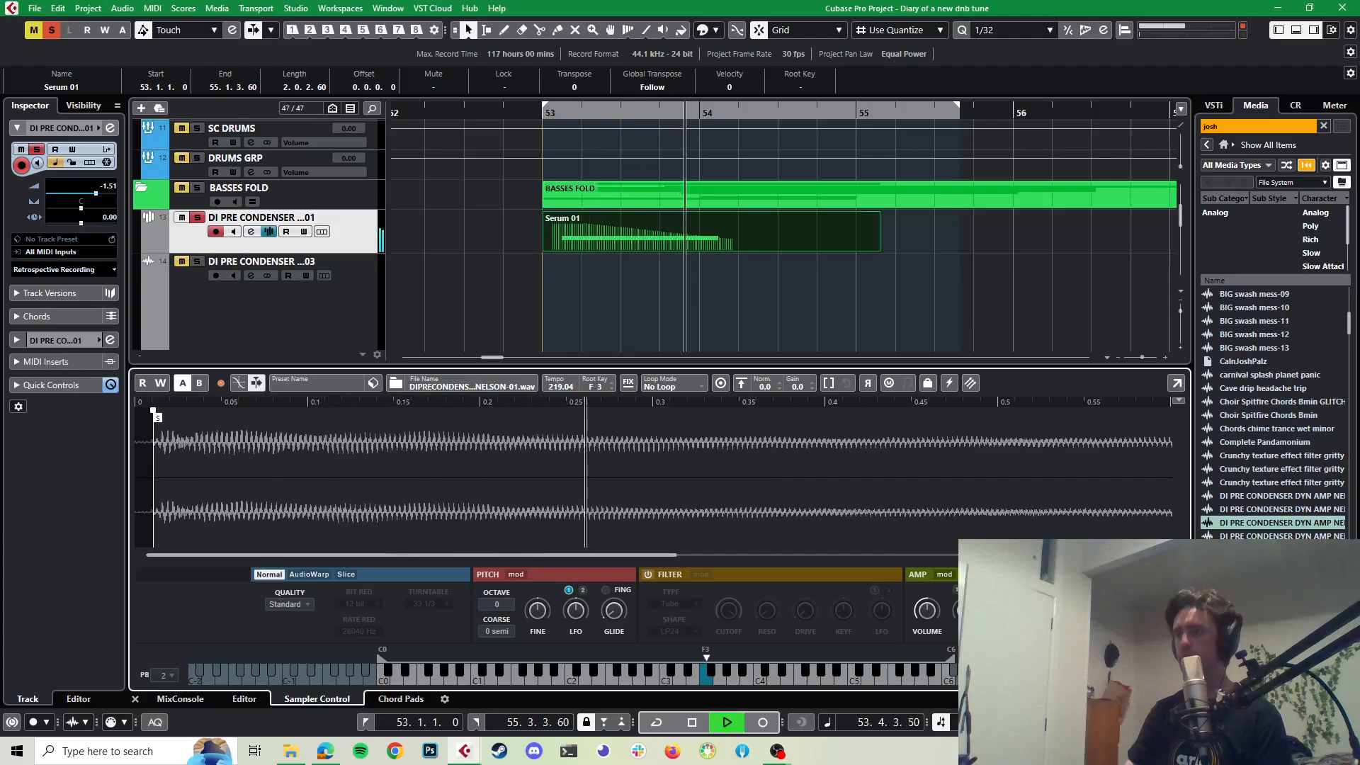
key("space")
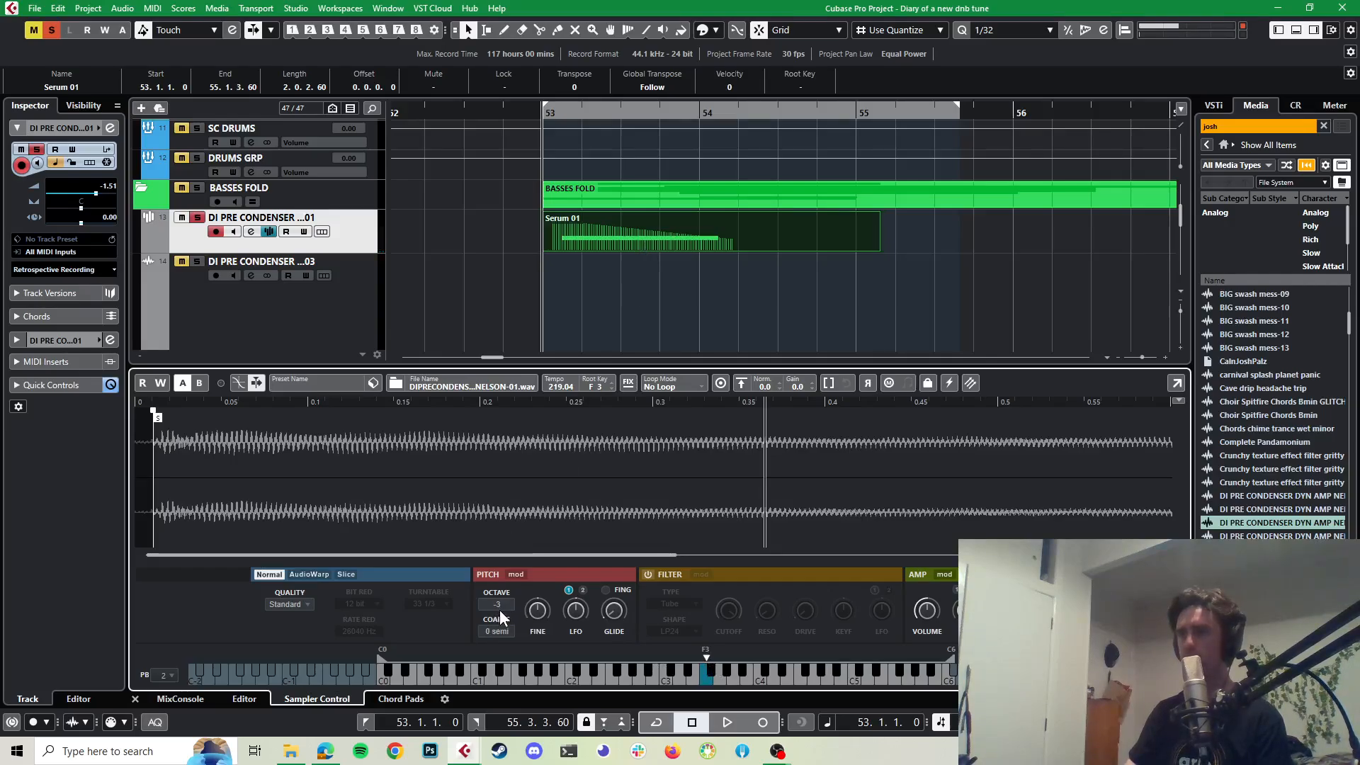
Step: Set the sampler's pitch octave to -1 and play back the clip from bar 53
key("space")
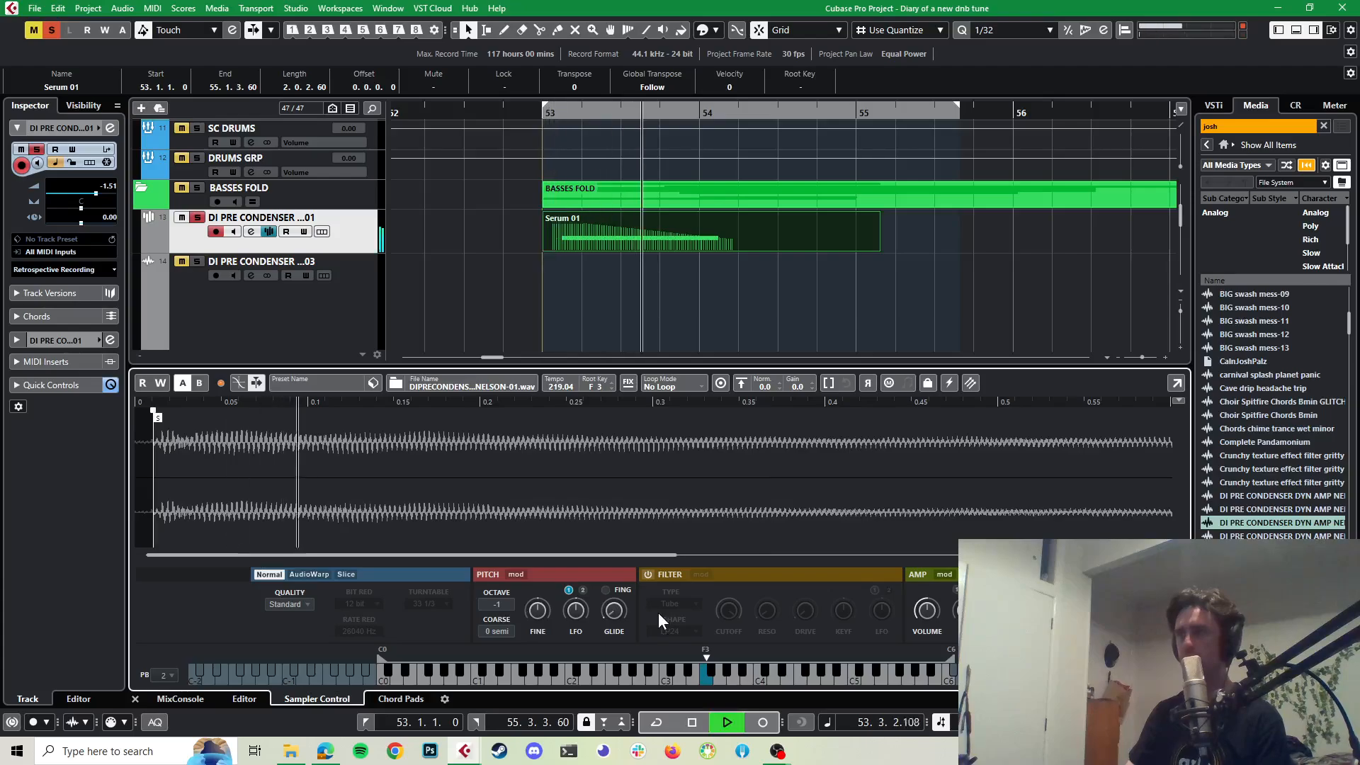
key("space")
key("space")
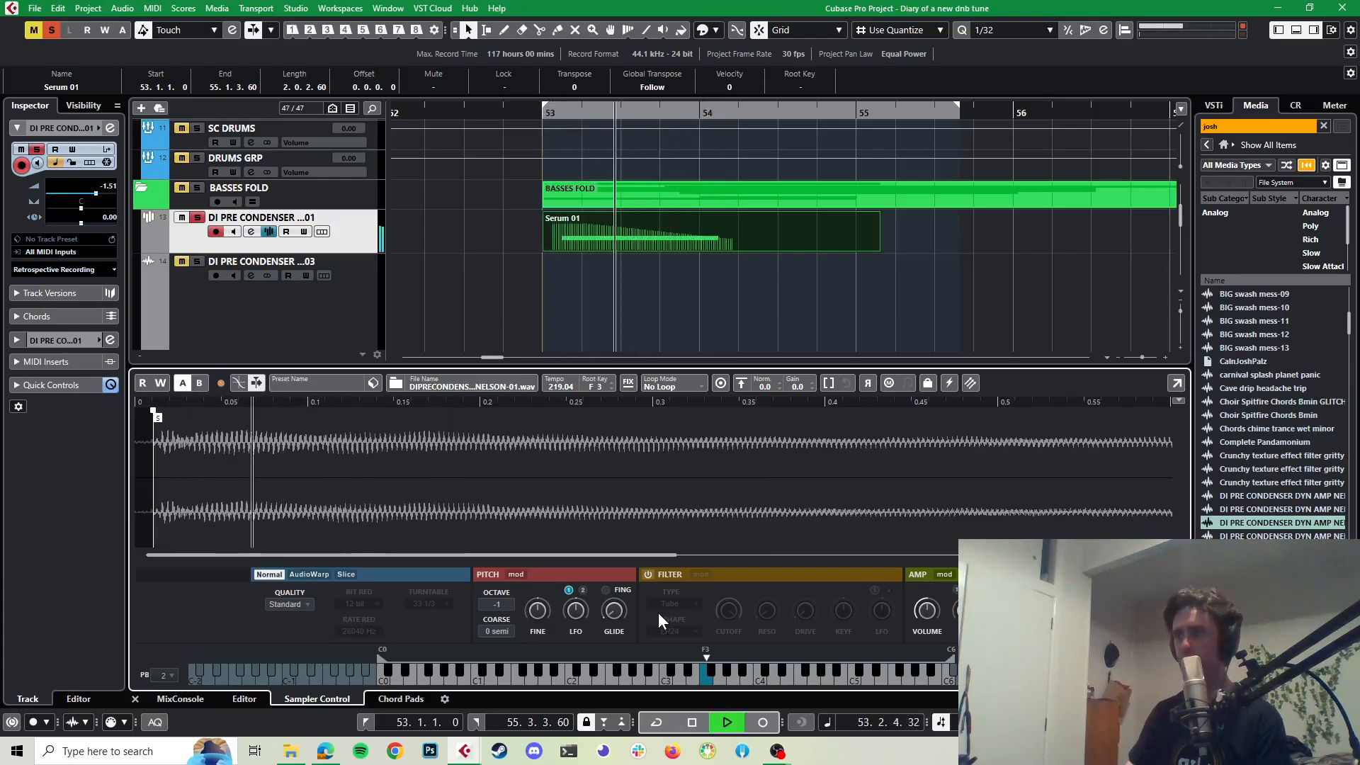
key("space")
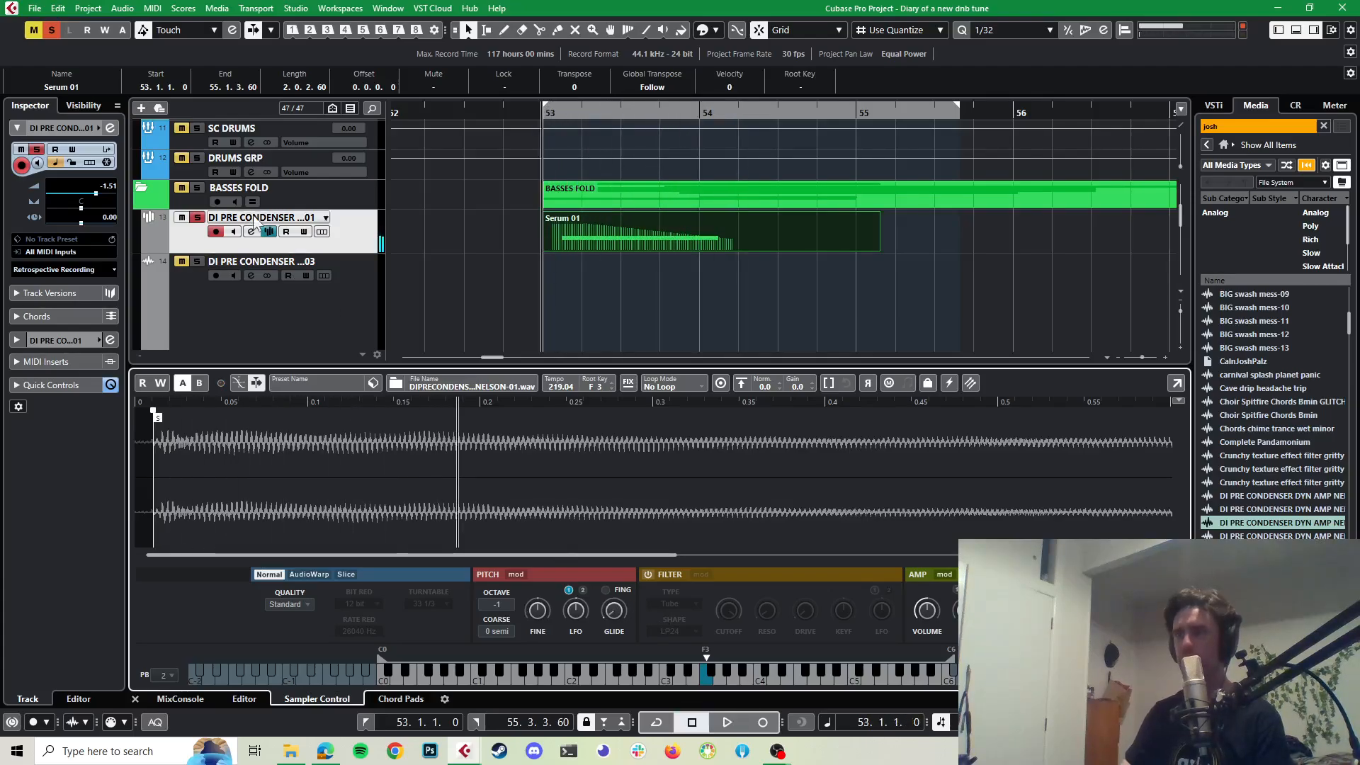
Step: Hide the sampler editor and open the channel settings of the DI PRE CONDENSER sampler track
left_click(134, 698)
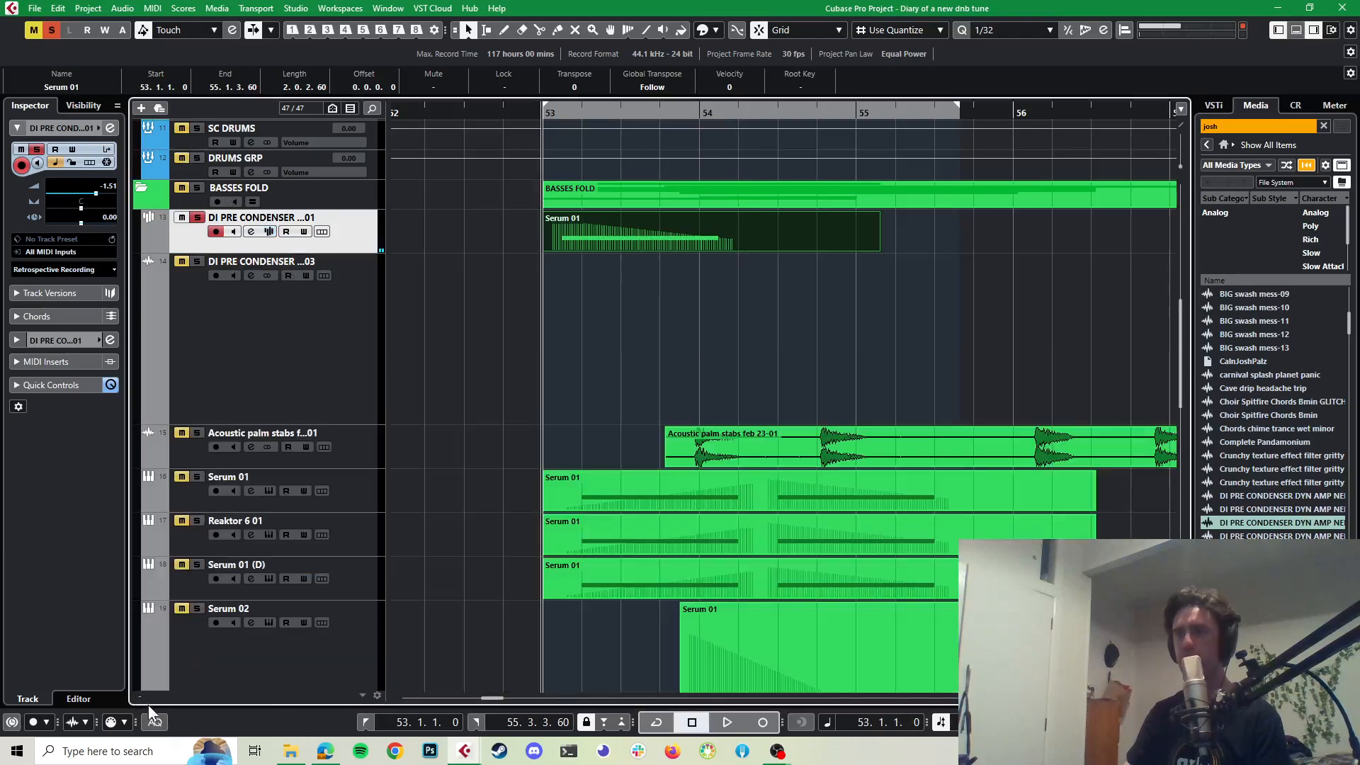
left_click(110, 128)
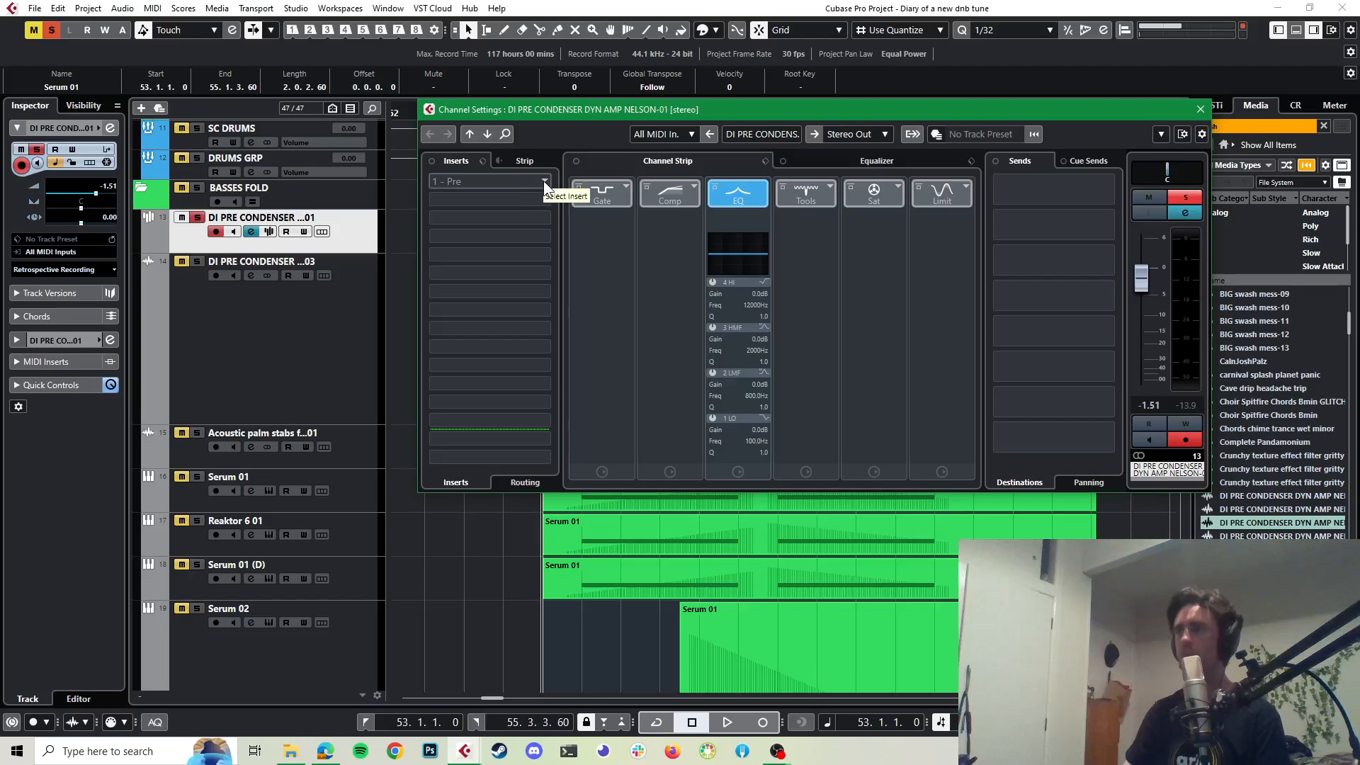
left_click(541, 182)
type("soft")
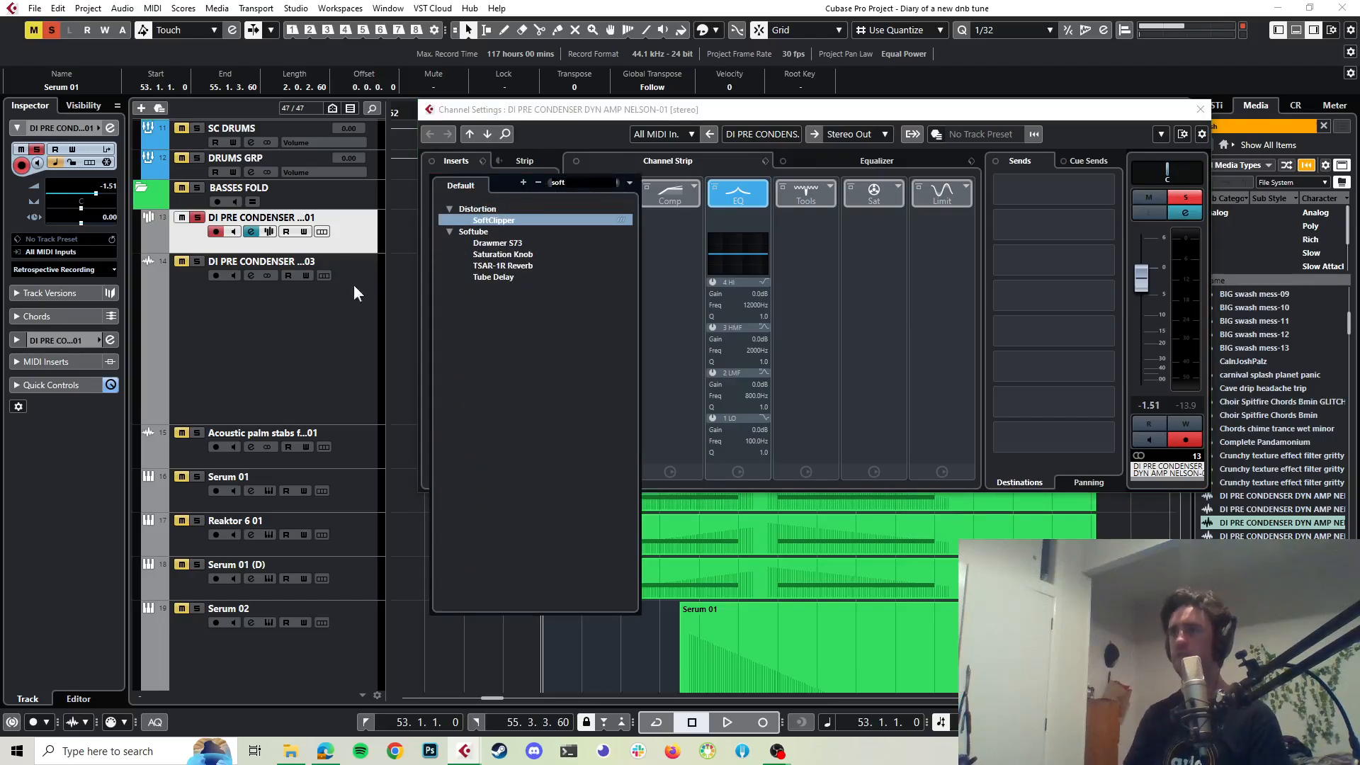
left_click(750, 109)
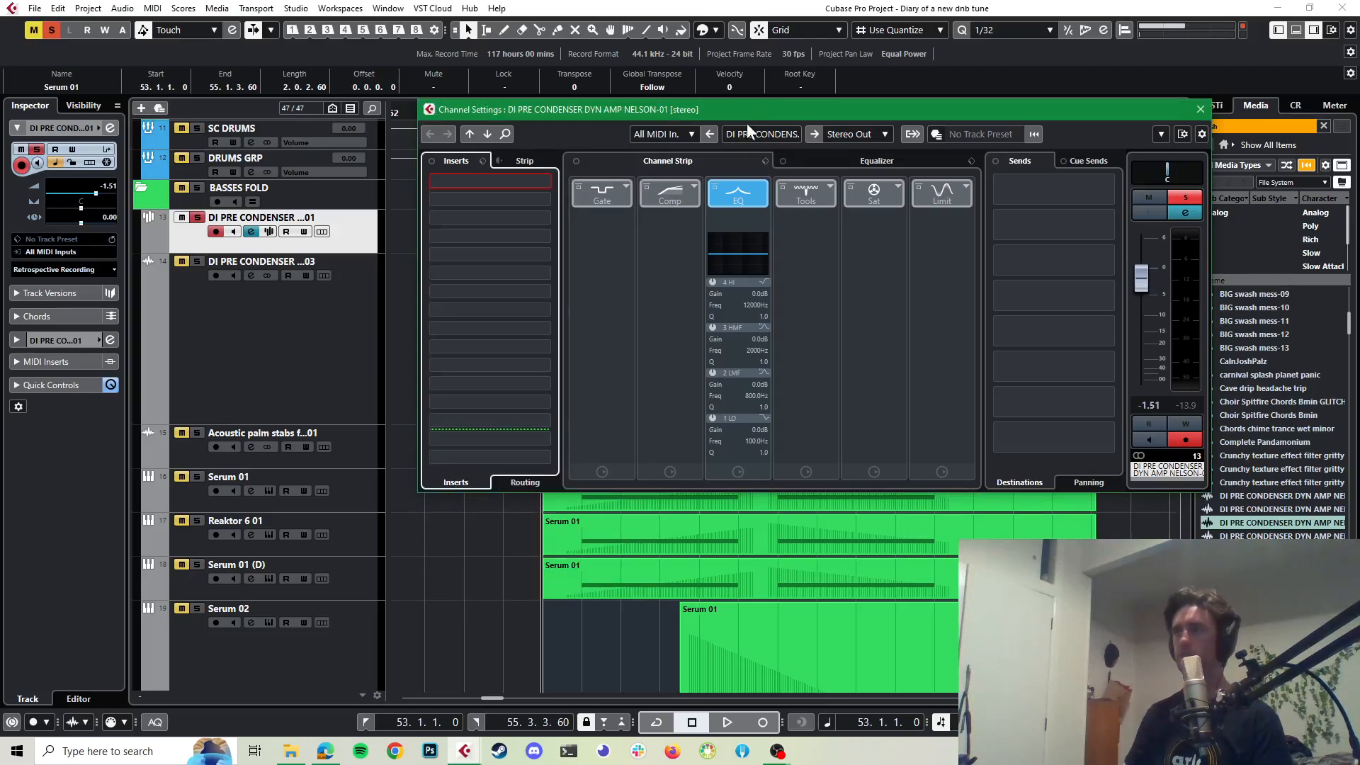
Step: Insert the Softube Saturation Knob in the sampler channel's first insert slot and play back the clip briefly
left_click(544, 183)
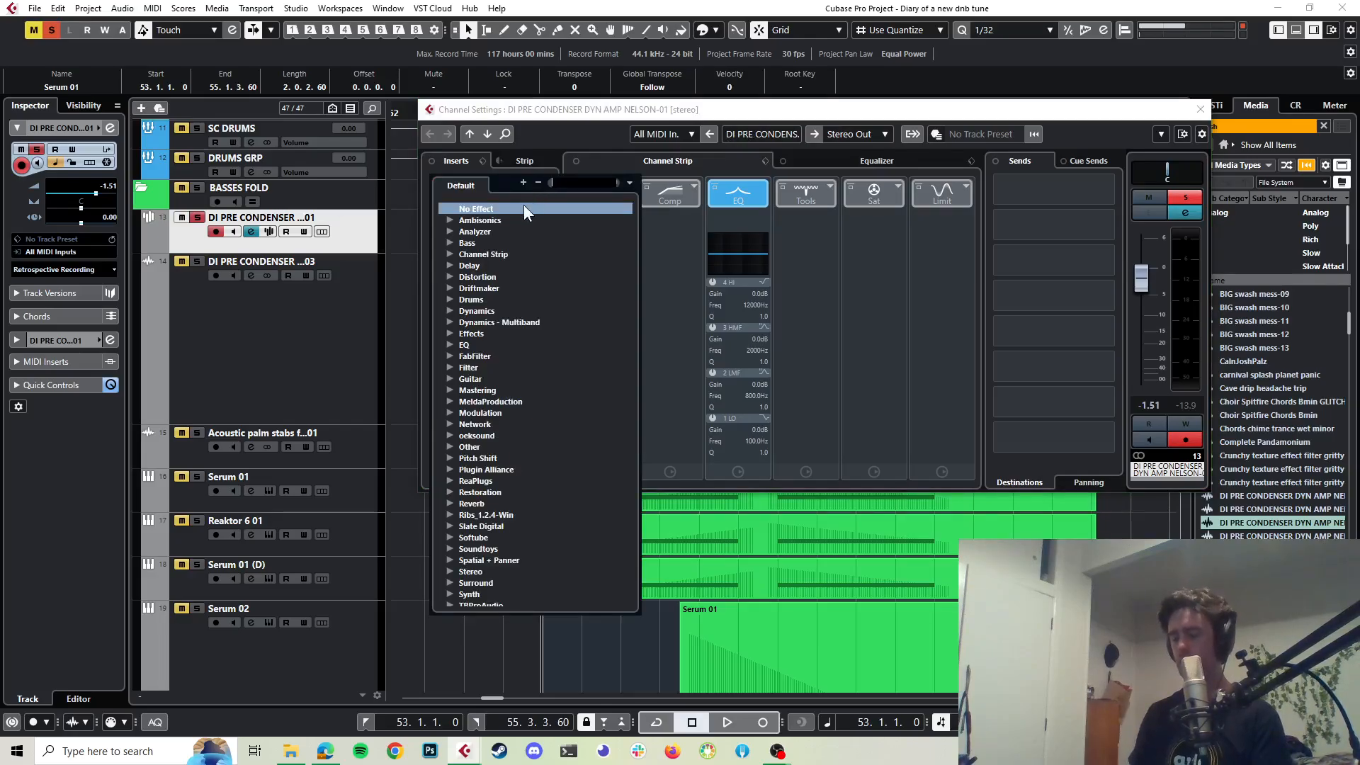
type("satura")
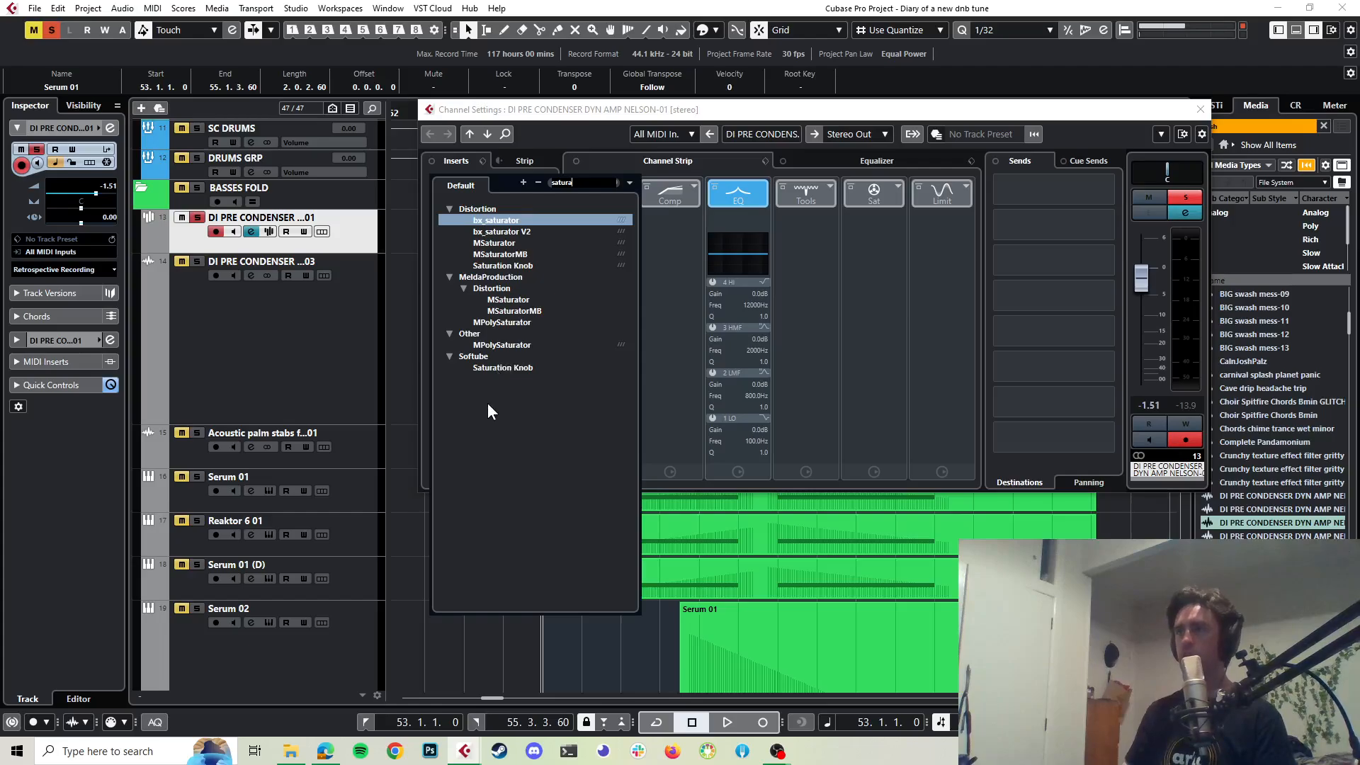
left_click(515, 265)
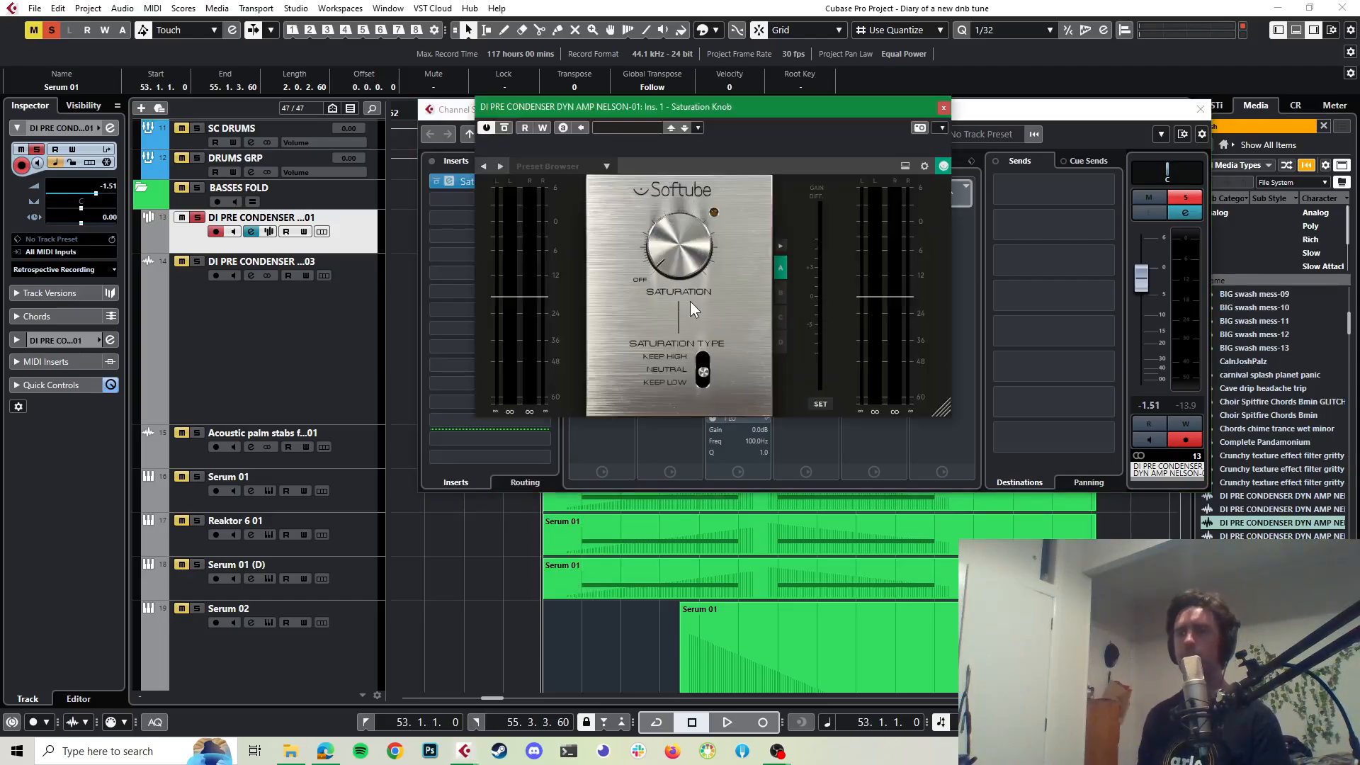
key("space")
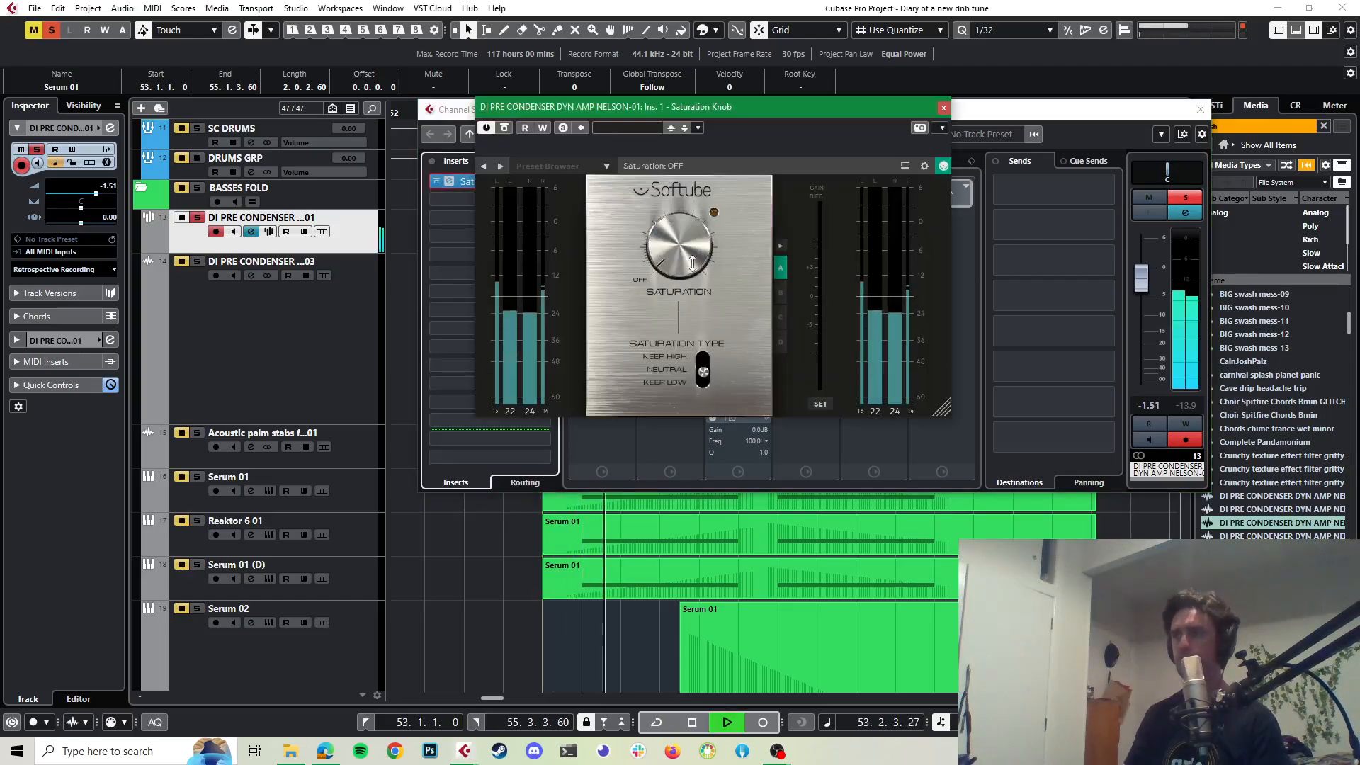
key("space")
Step: Set the cycle range from bar 53 to 54.2.3 and start looped playback, keeping the plug-in windows clear of the ruler
left_click_drag(728, 110, 1086, 321)
left_click_drag(796, 100, 1078, 413)
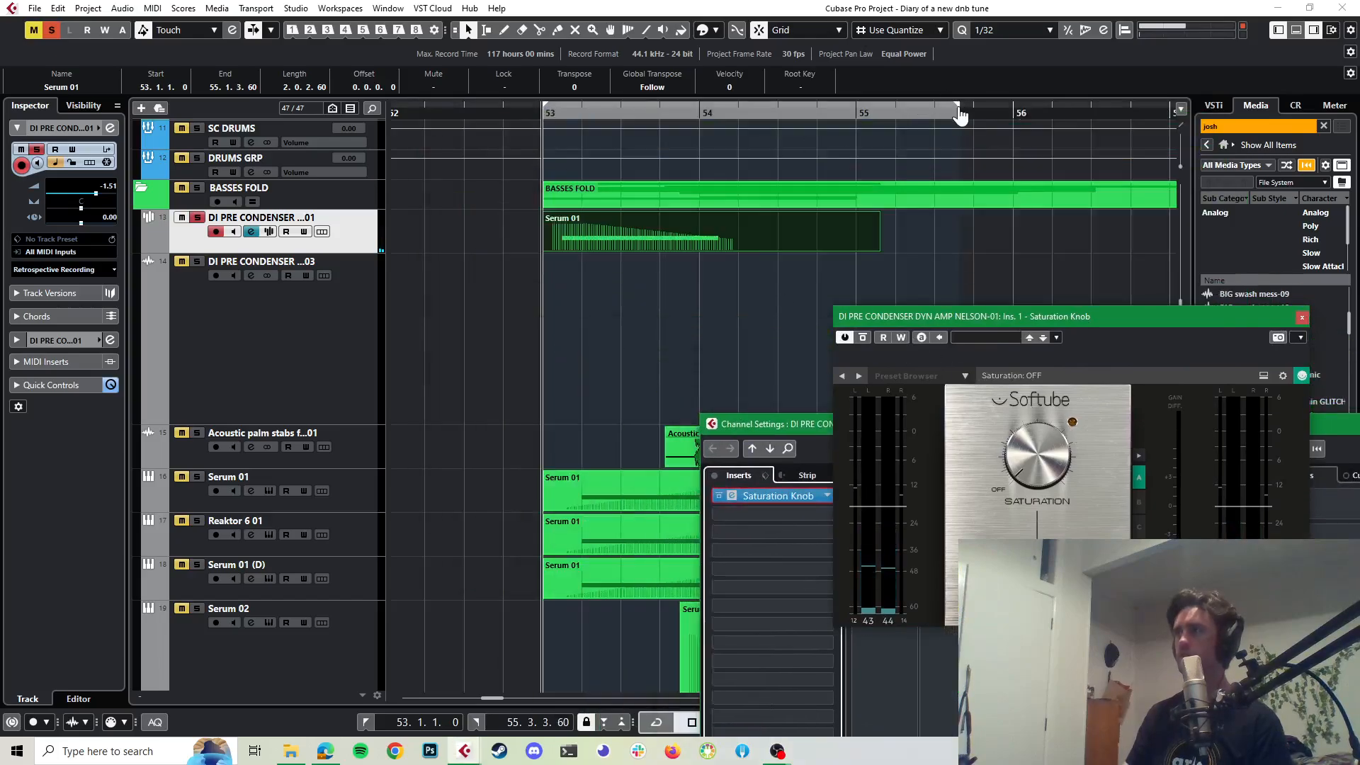
left_click_drag(961, 114, 758, 128)
key("slash")
key("space")
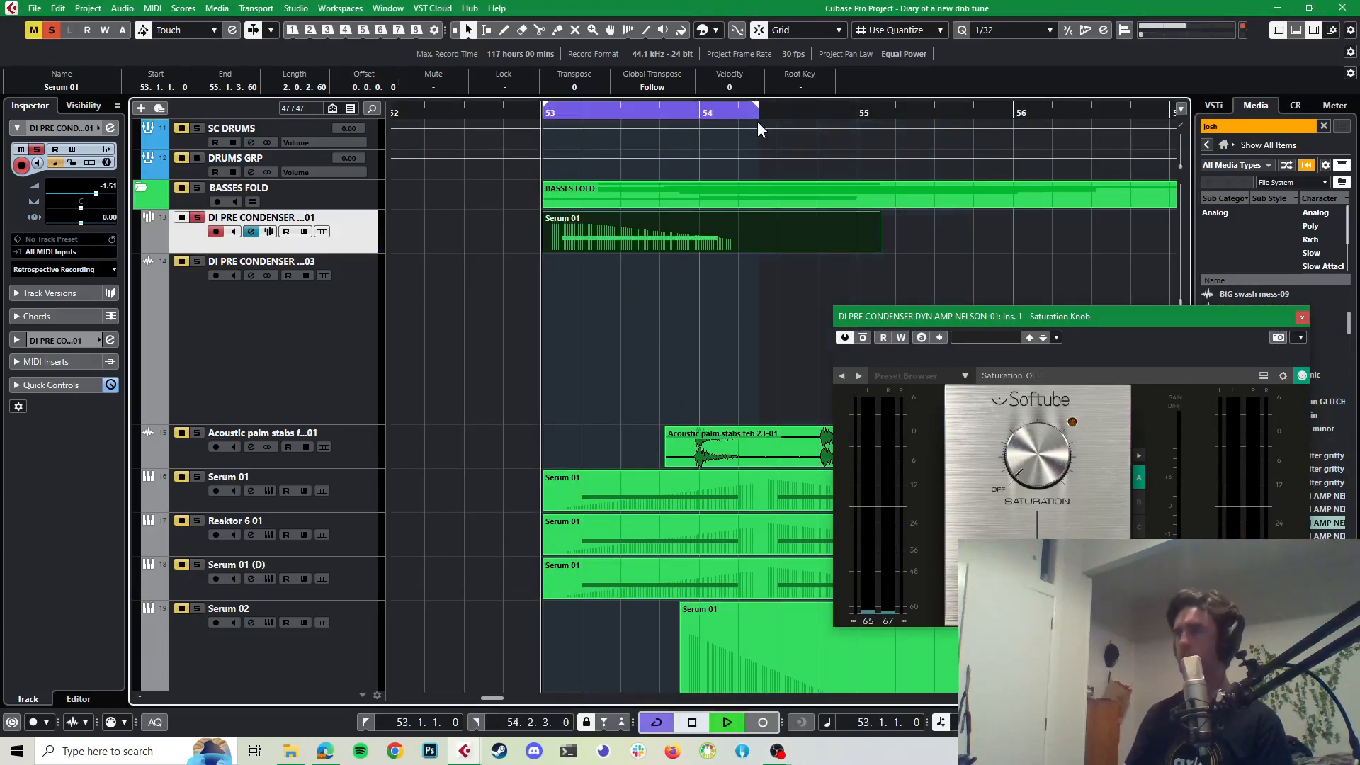
Step: Set the Saturation Knob to 3.2 while the loop plays, then stop playback and close the plug-in
left_click_drag(897, 312, 699, 179)
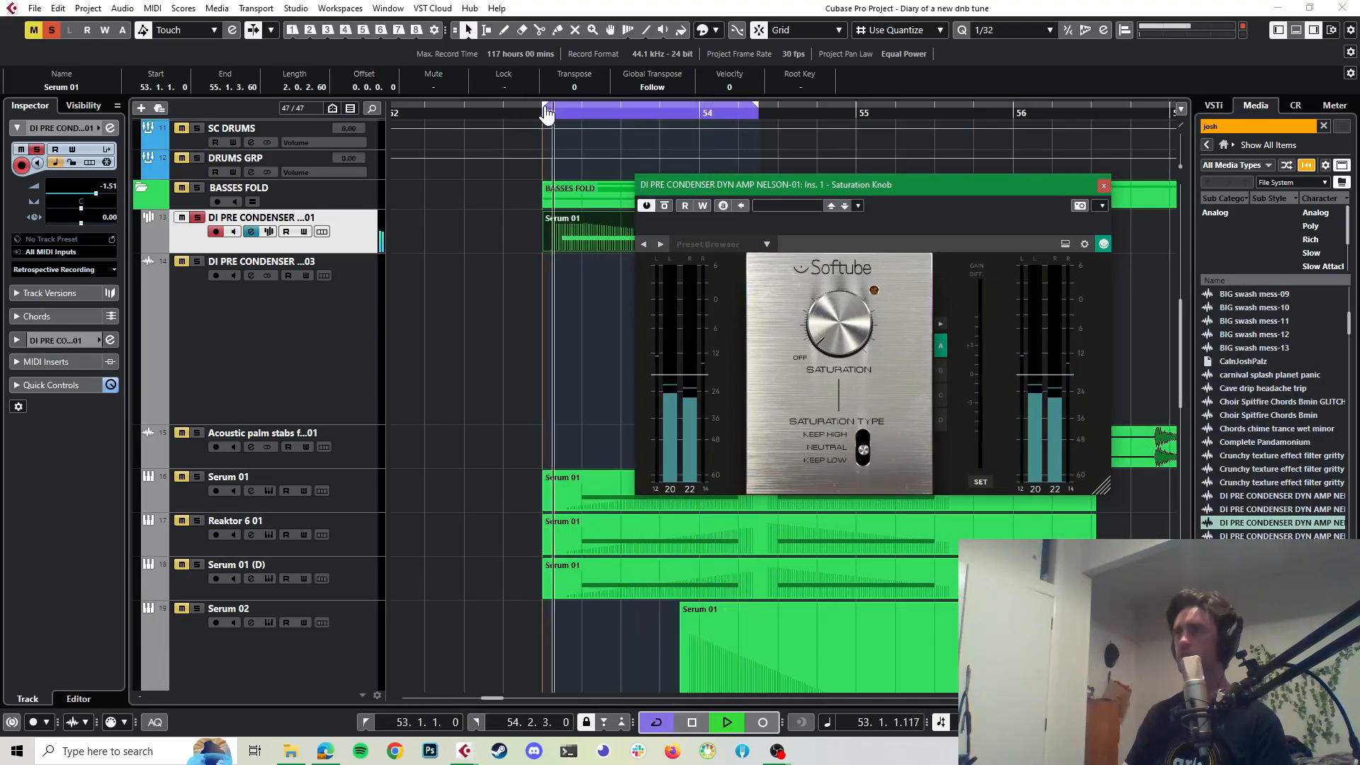
left_click_drag(837, 339, 829, 279)
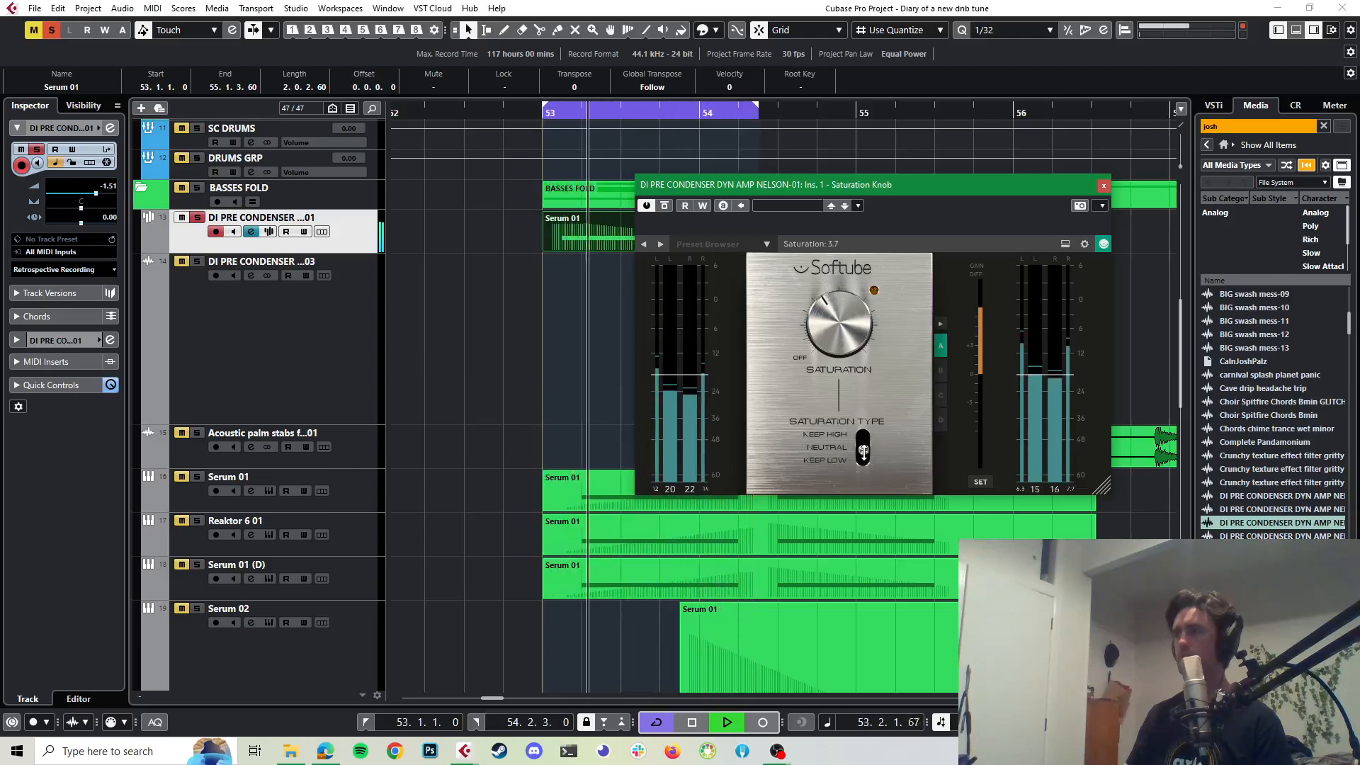
mouse_move(835, 346)
left_mouse_down()
mouse_move(839, 301)
mouse_move(826, 359)
mouse_move(827, 346)
left_mouse_up()
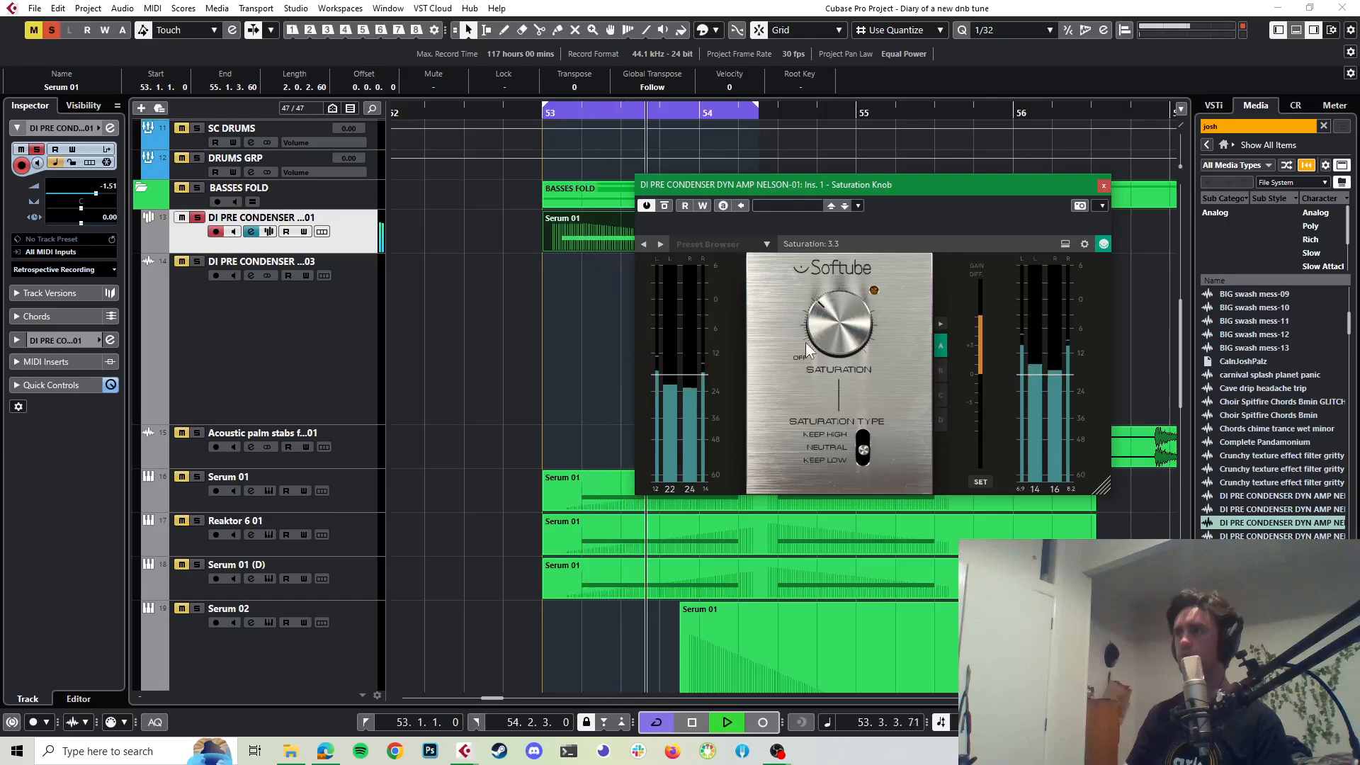
left_click_drag(825, 336, 823, 338)
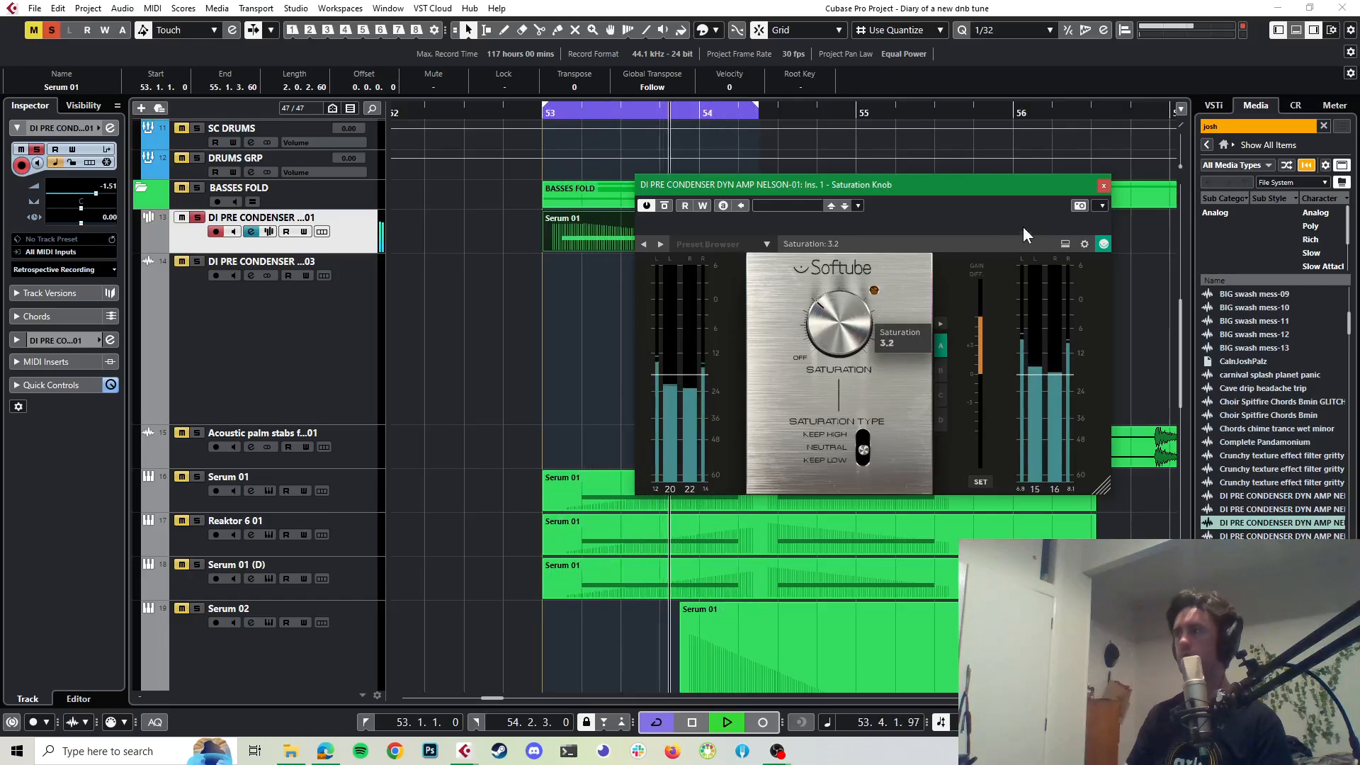
key("space")
left_click(1104, 185)
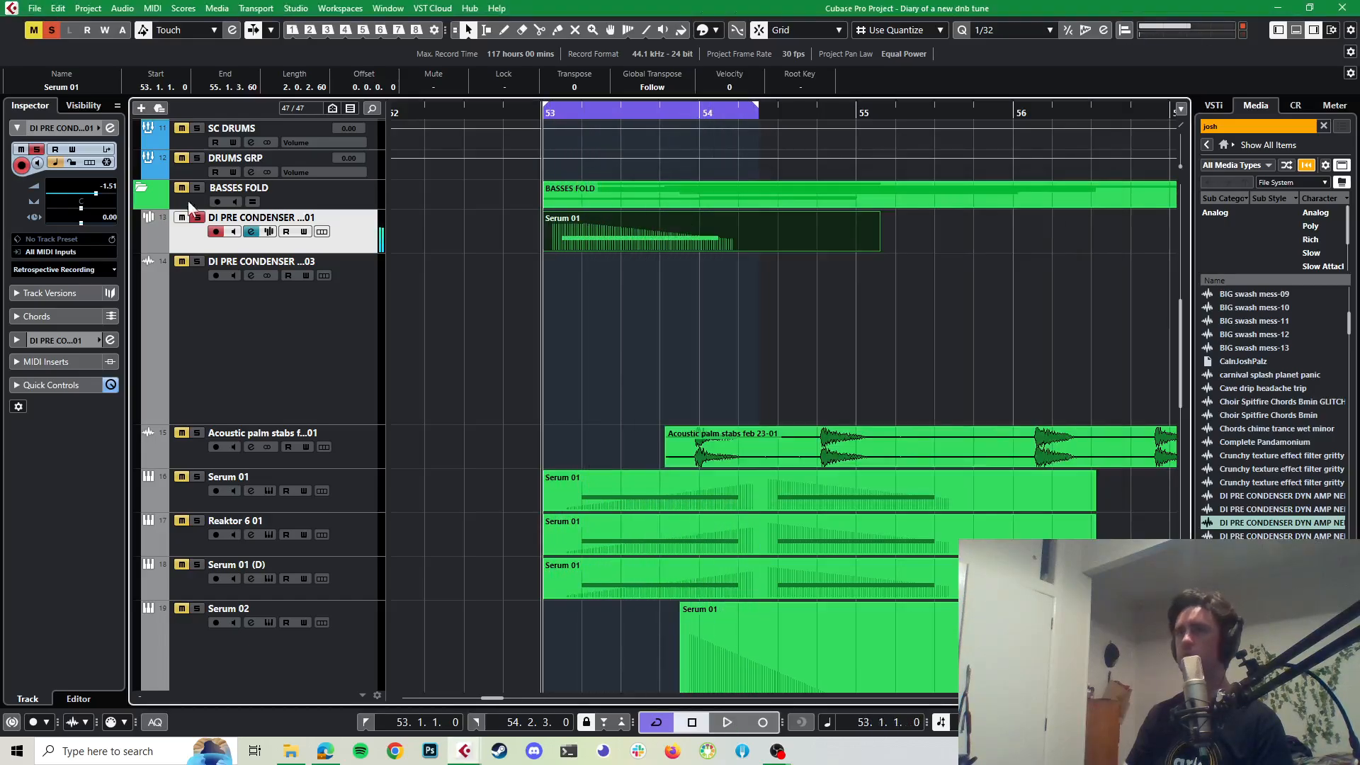
Step: Insert Black Box Analog Design HG-2 in the sampler channel's second insert slot
left_click(112, 122)
left_click(114, 127)
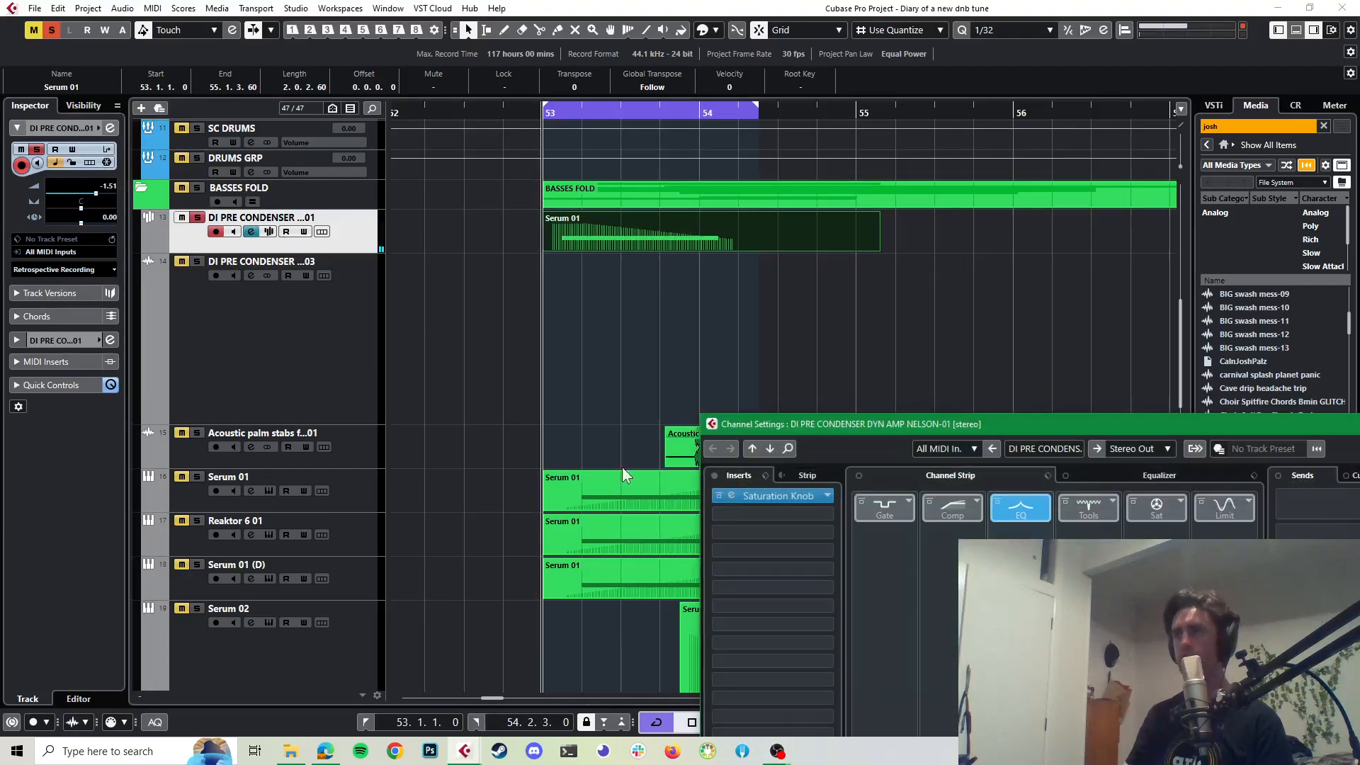
left_click_drag(763, 433, 554, 187)
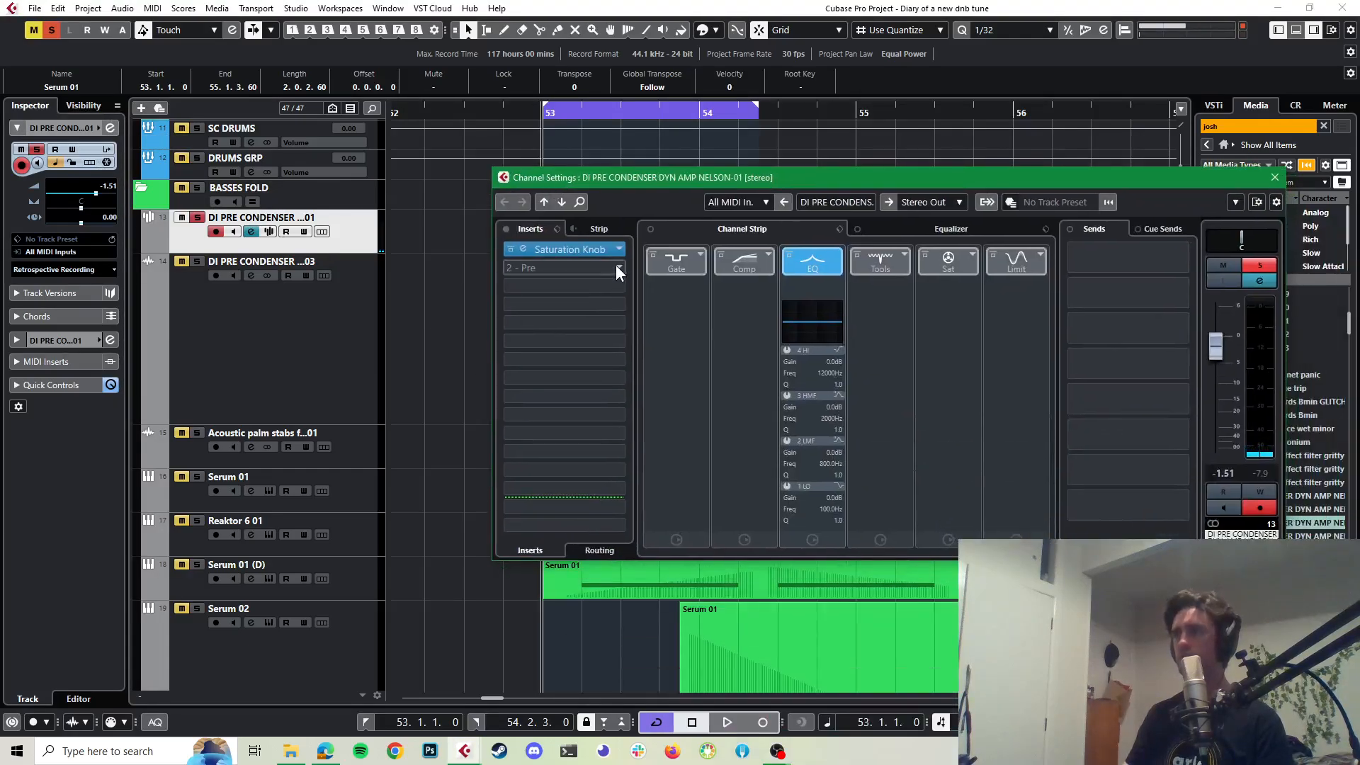
left_click(615, 267)
type("black")
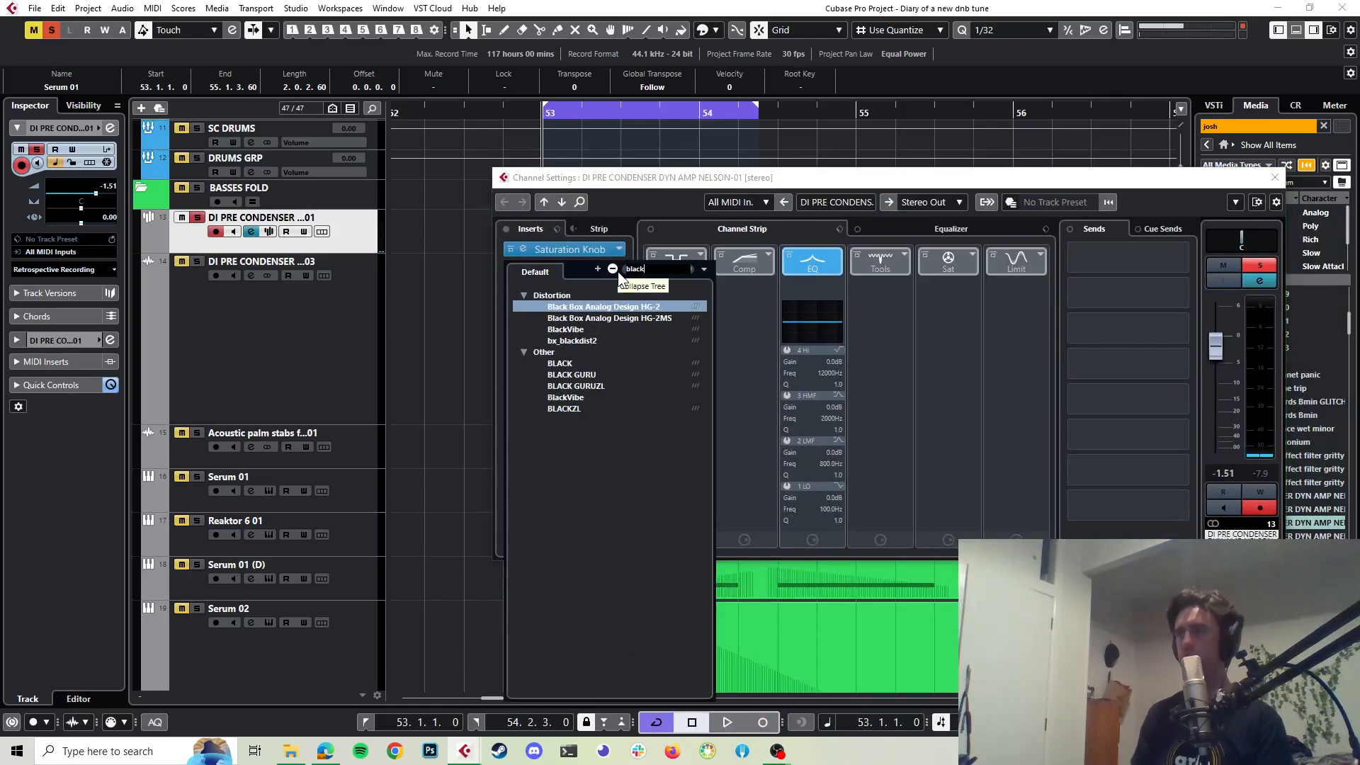
left_click(601, 306)
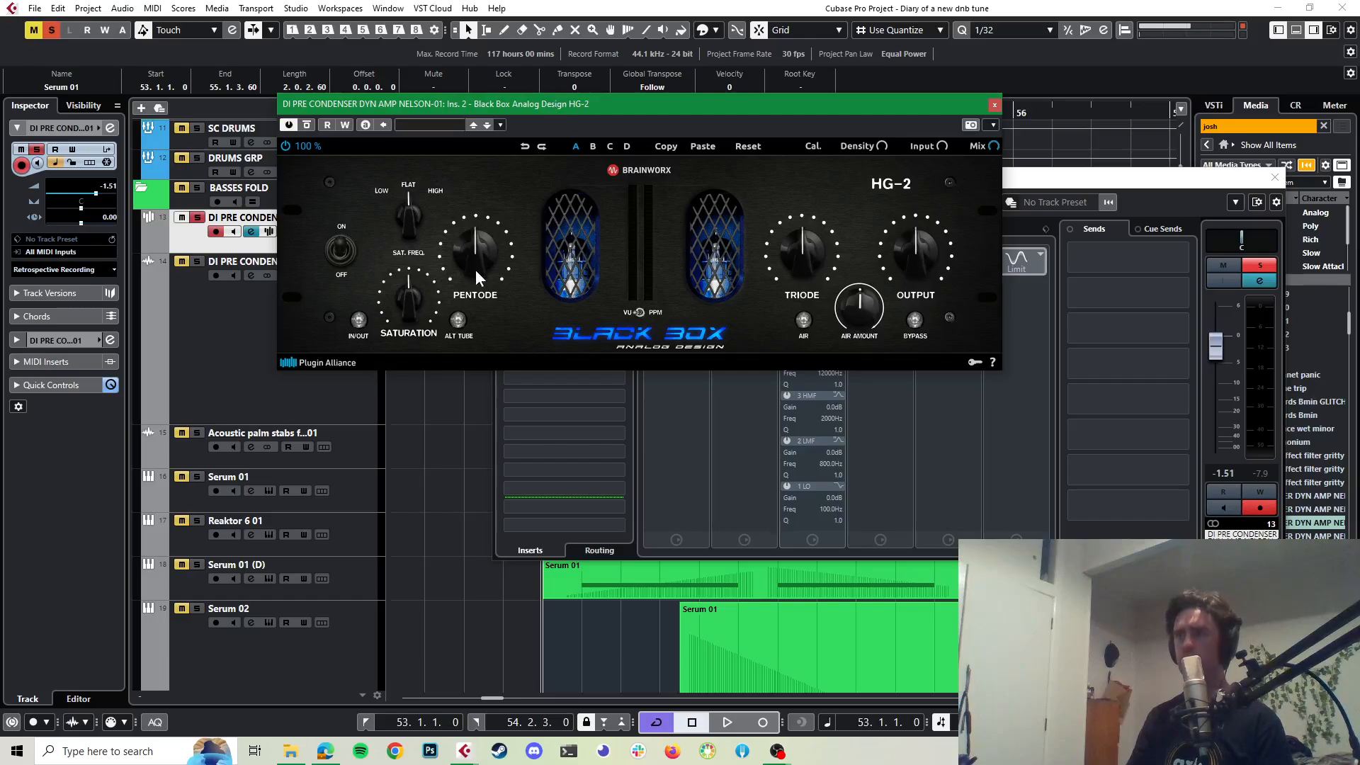
Step: During looped playback, raise the HG-2's Pentode to about 61 %, nudge its Saturation and raise its Triode
key("space")
left_click_drag(476, 270, 479, 259)
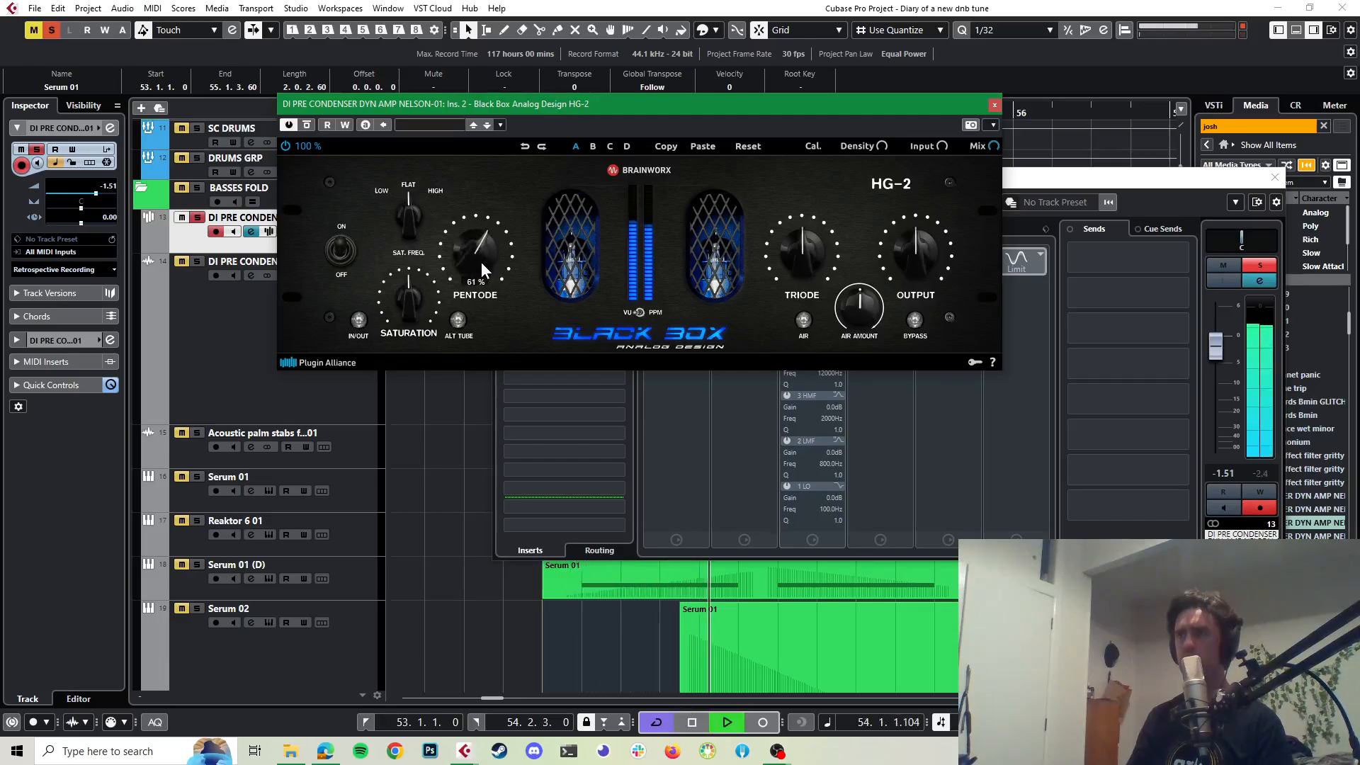
left_click_drag(415, 294, 411, 312)
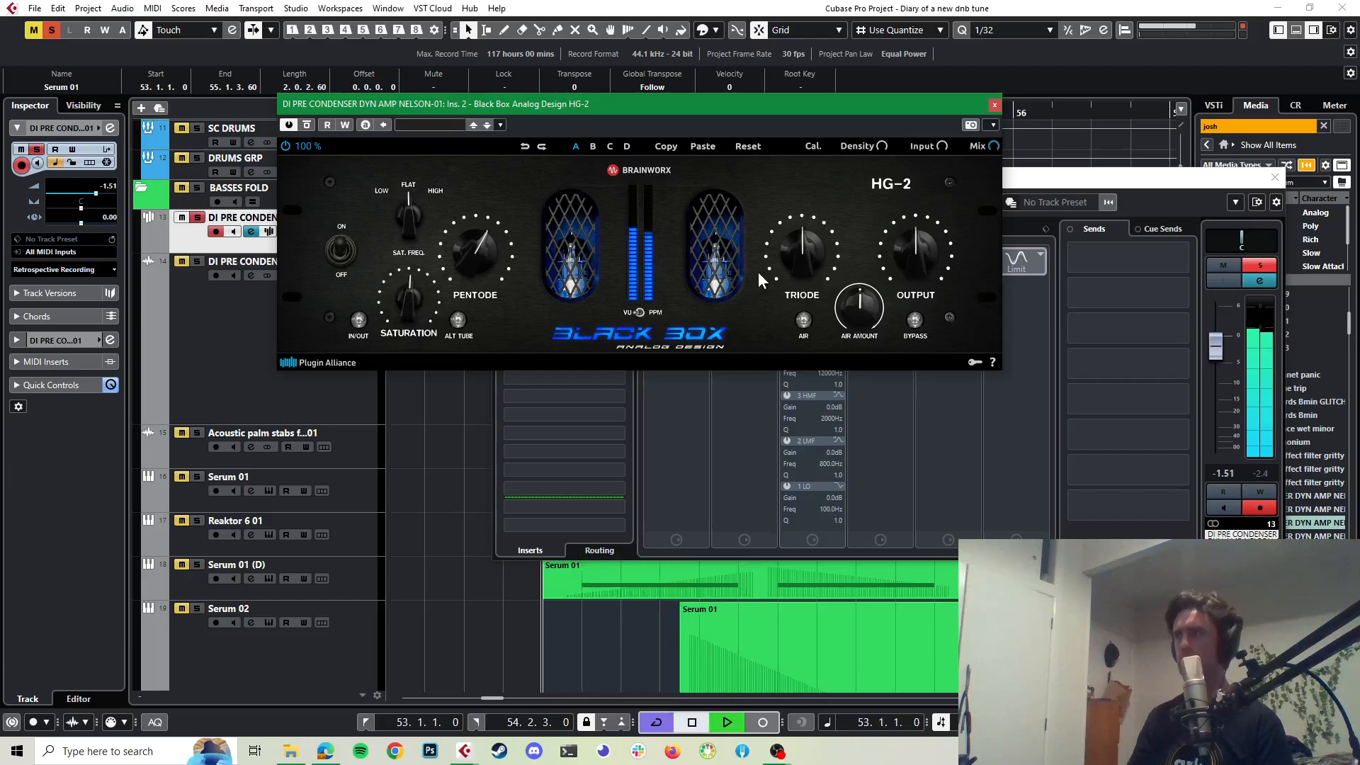
left_click_drag(797, 262, 801, 243)
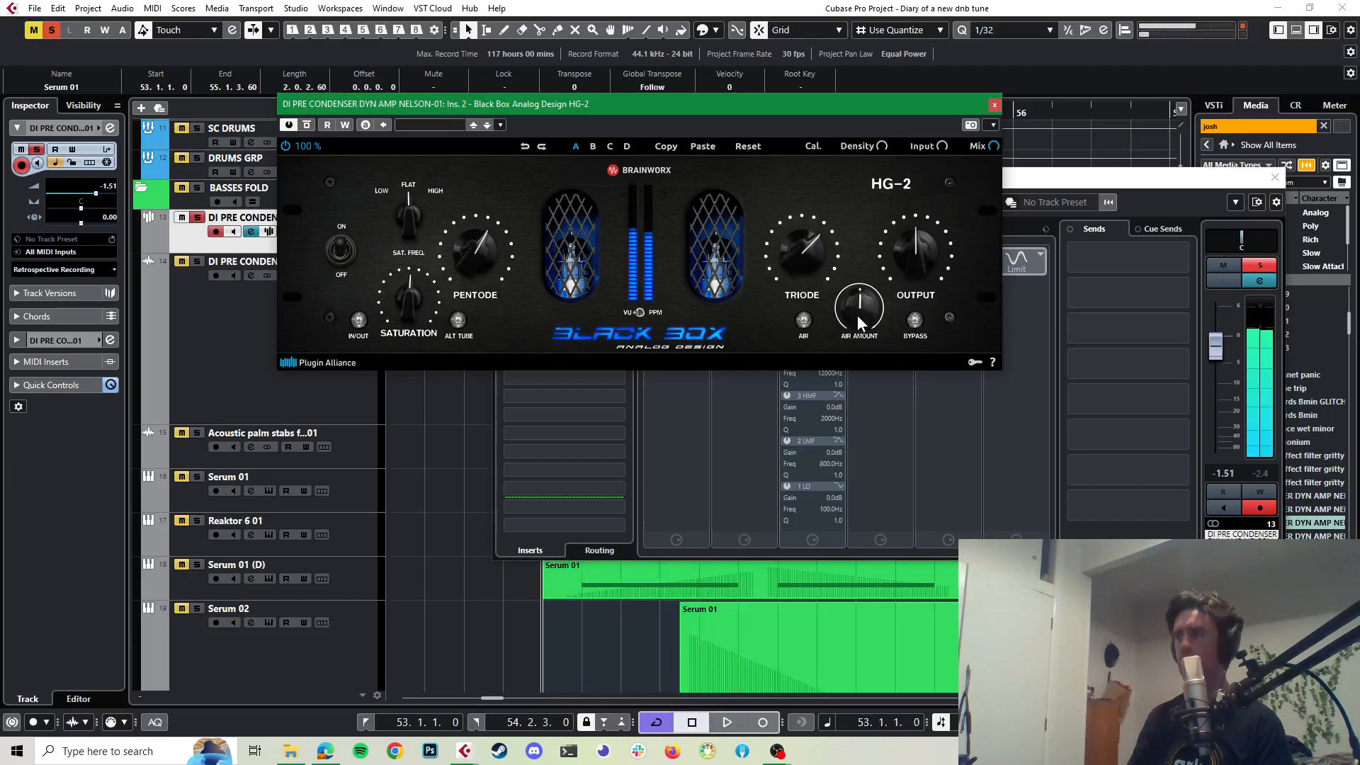
Step: Raise the HG-2's Air Amount to about 66 %, enable Air, audition the loop and close the plug-in
key("space")
left_click_drag(857, 316, 860, 297)
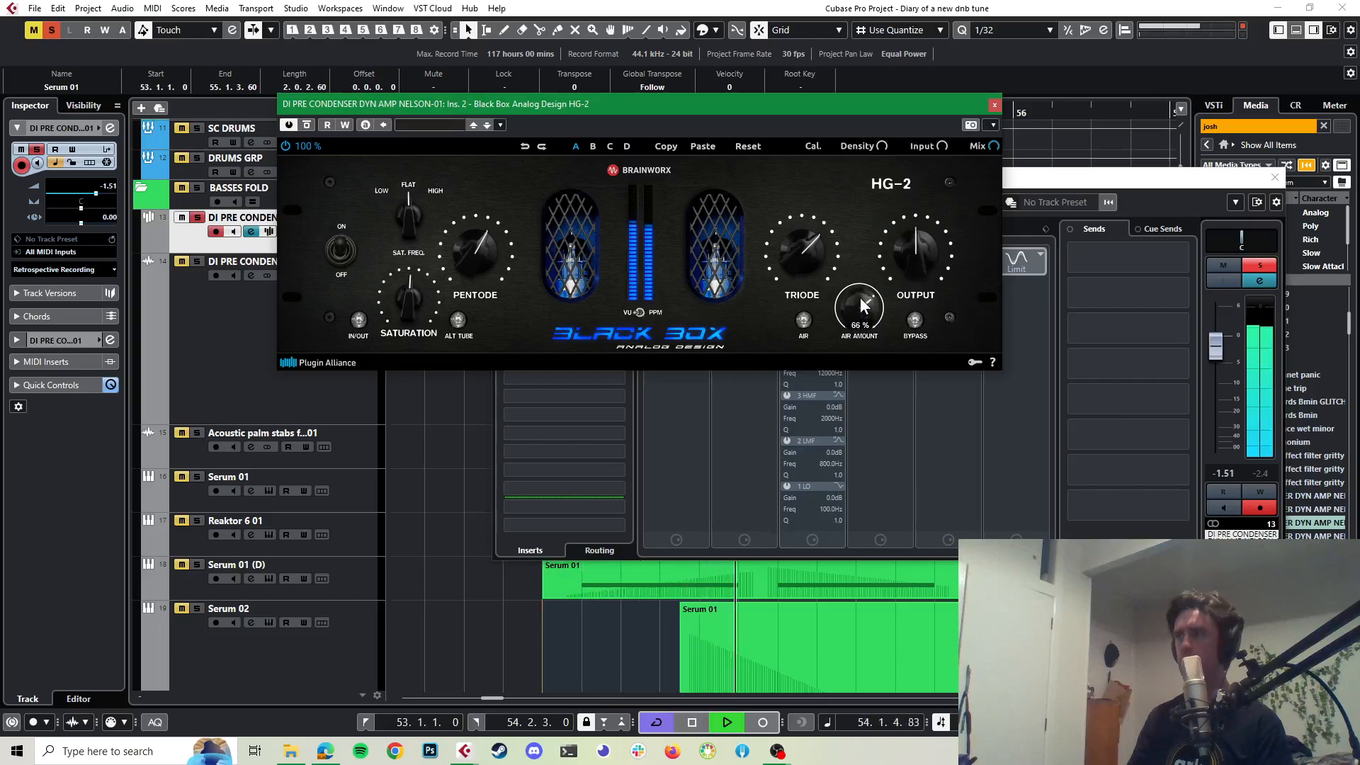
left_click(803, 319)
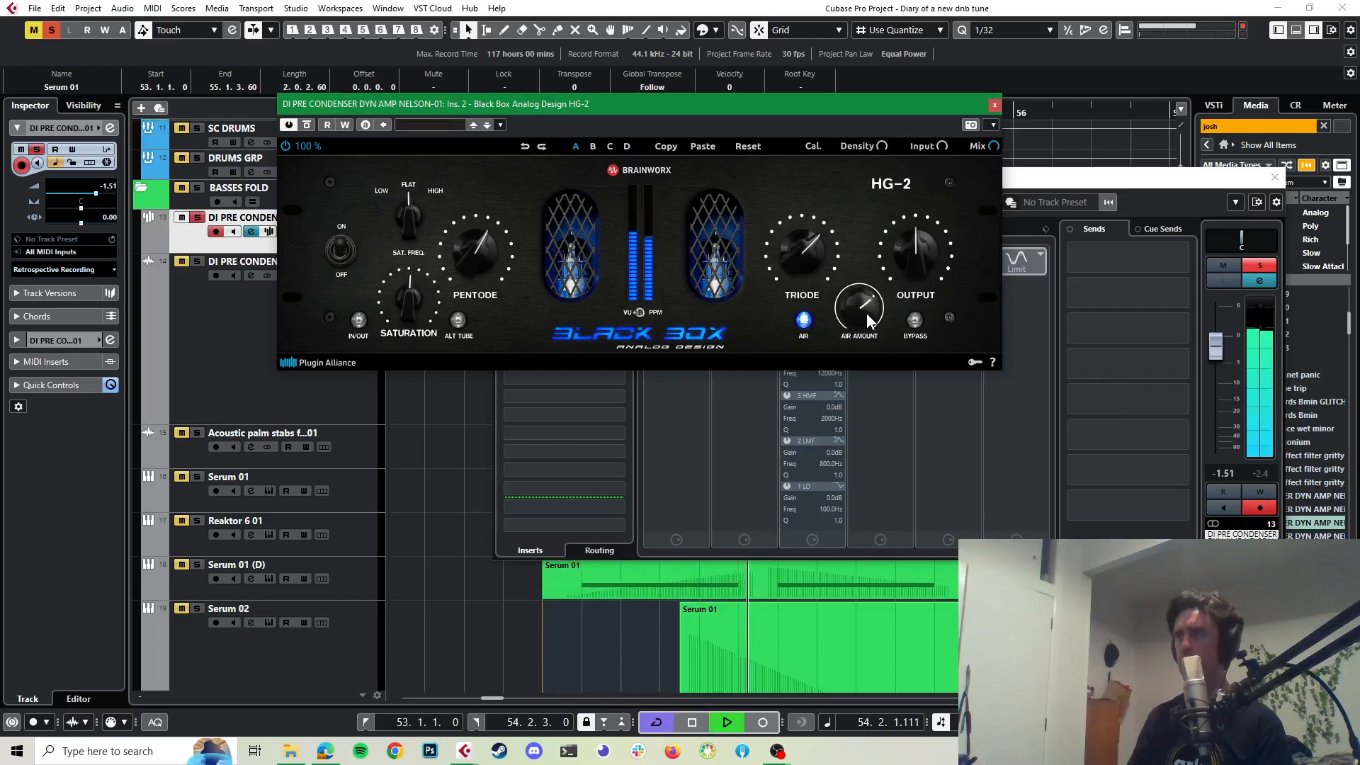
key("space")
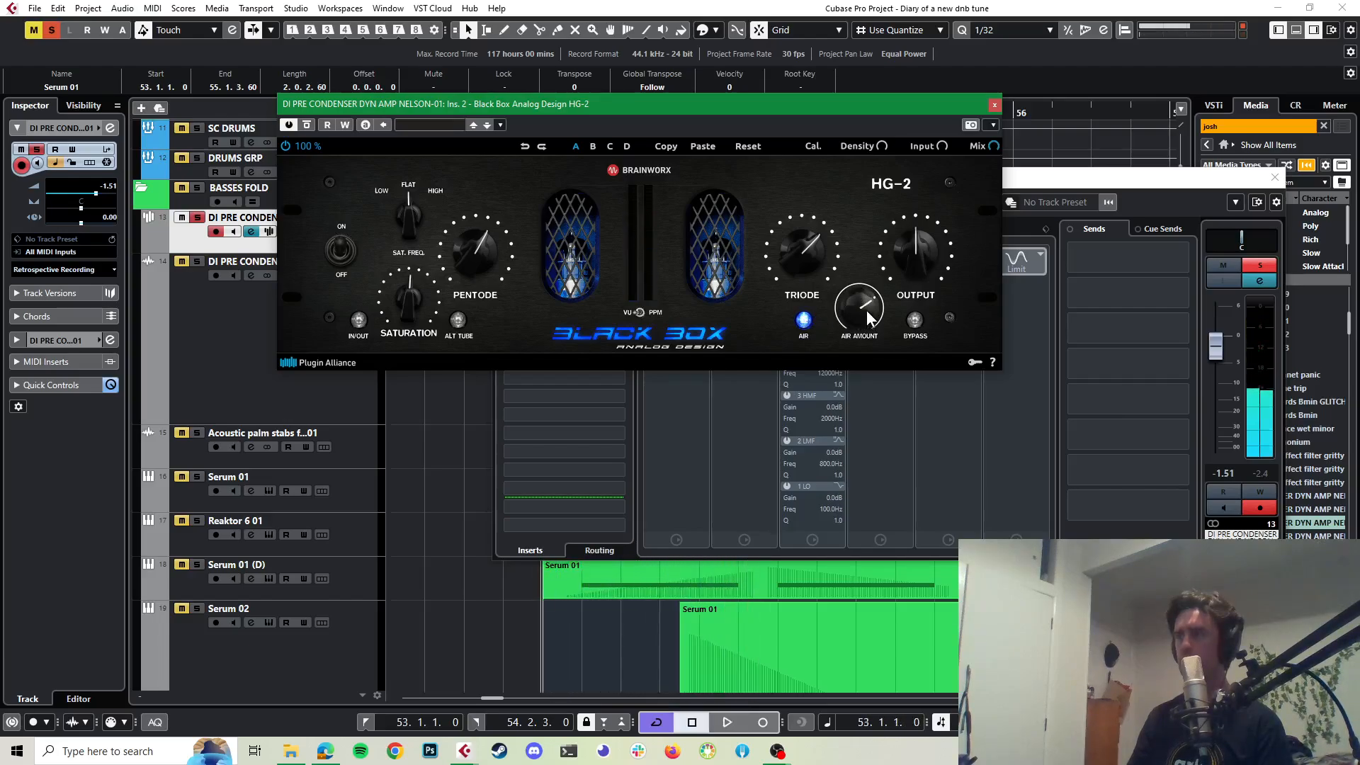
key("space")
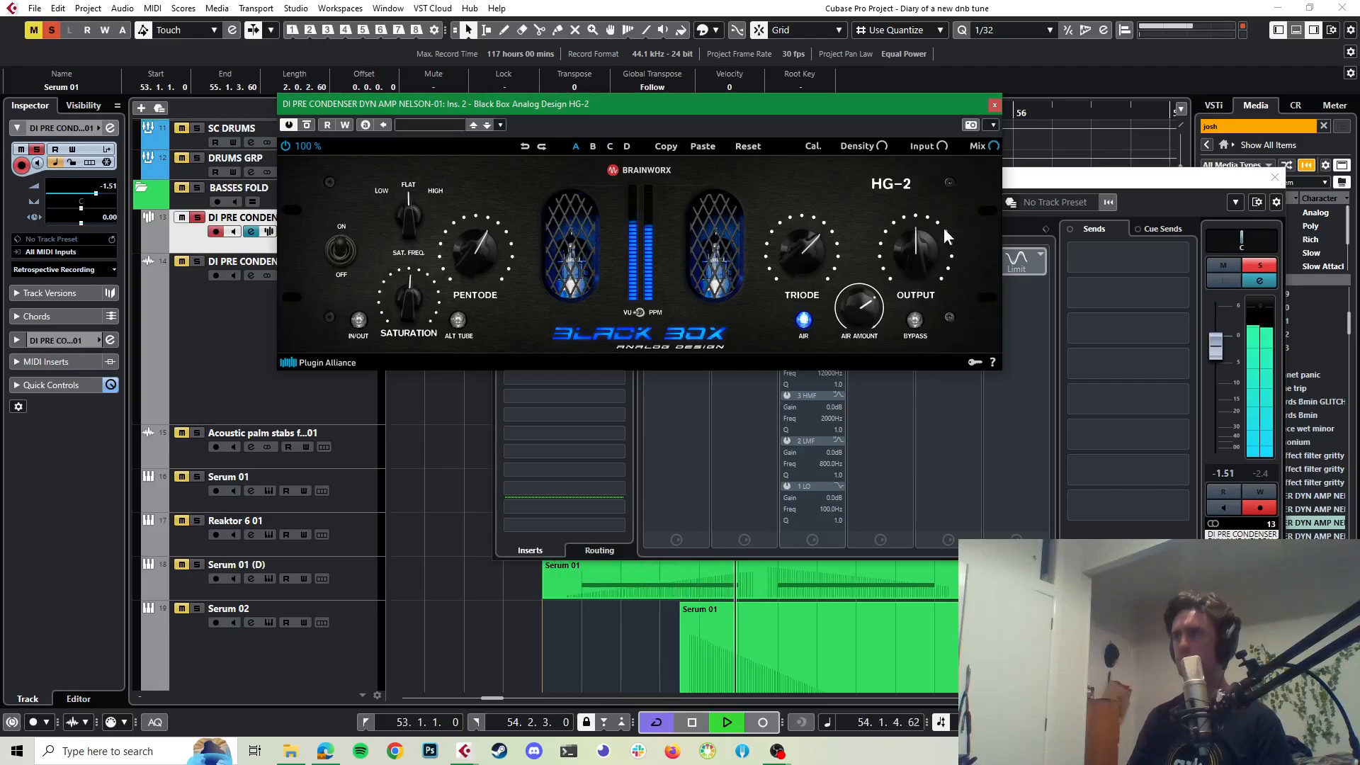
left_click(995, 105)
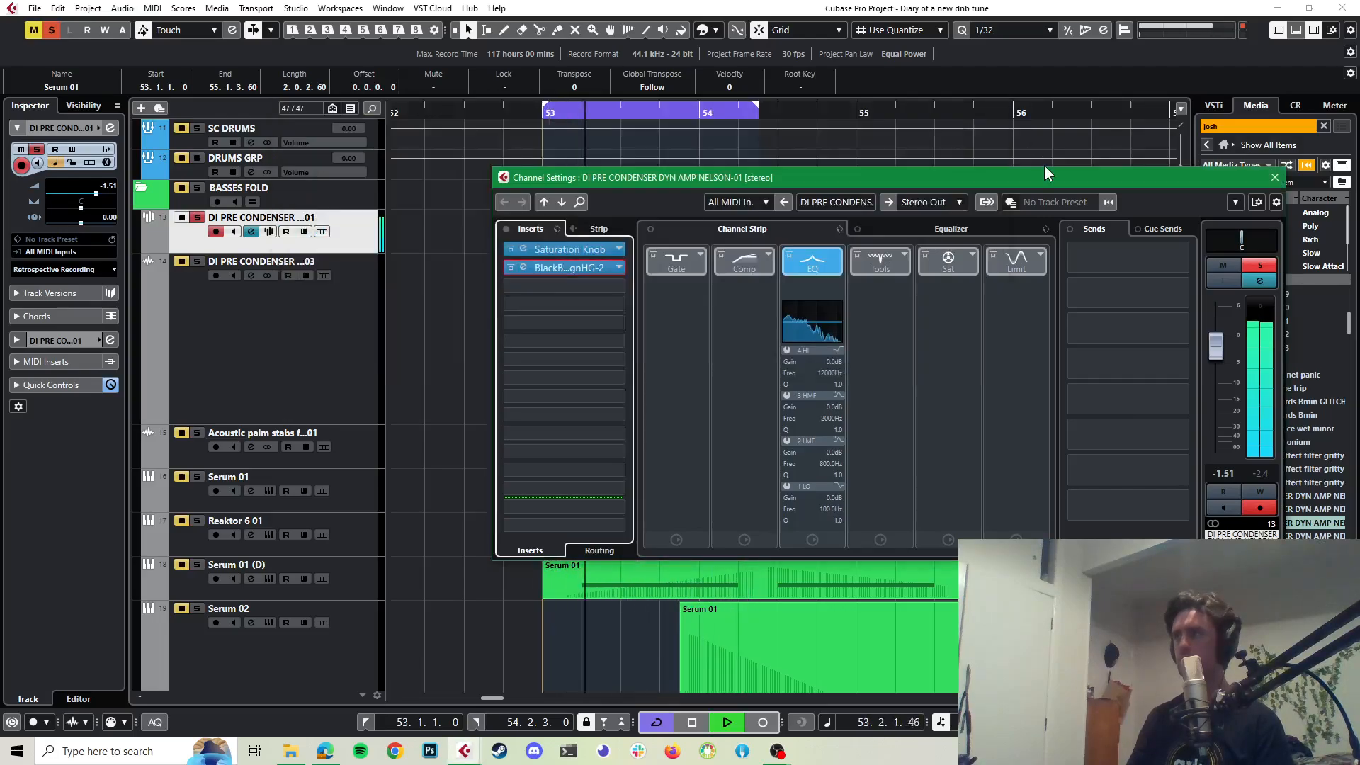
key("space")
Step: Insert Pro-Q 3 in the third insert slot and play the loop to examine the sound's spectrum
left_click(612, 286)
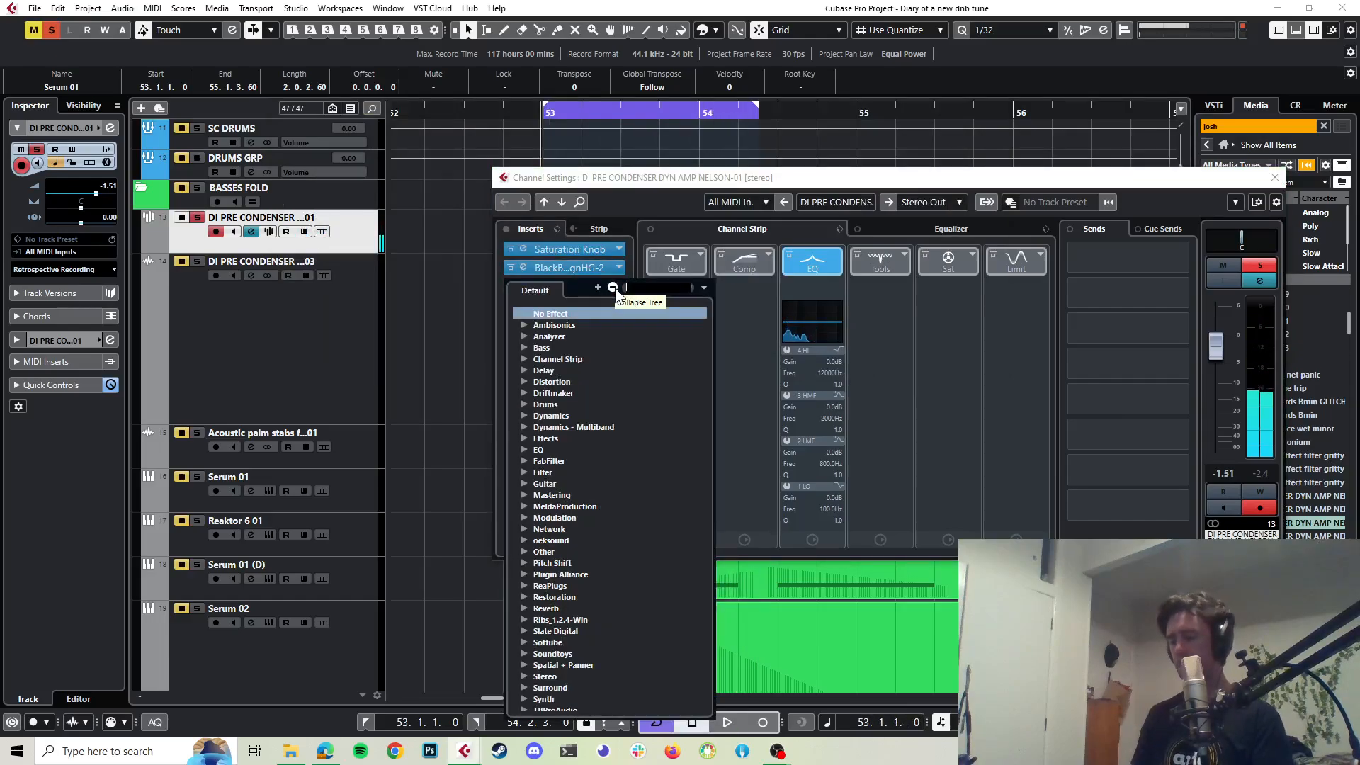
type("pro")
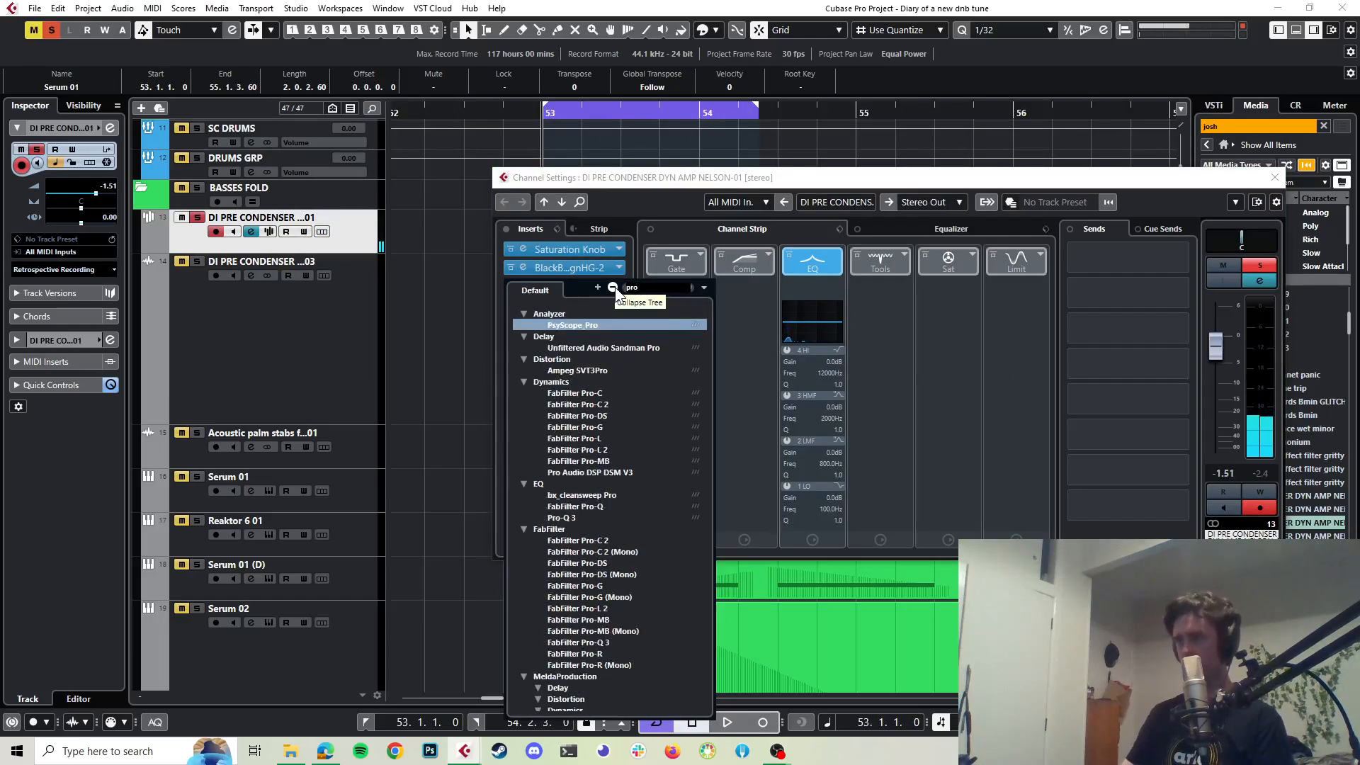
left_click(564, 518)
key("space")
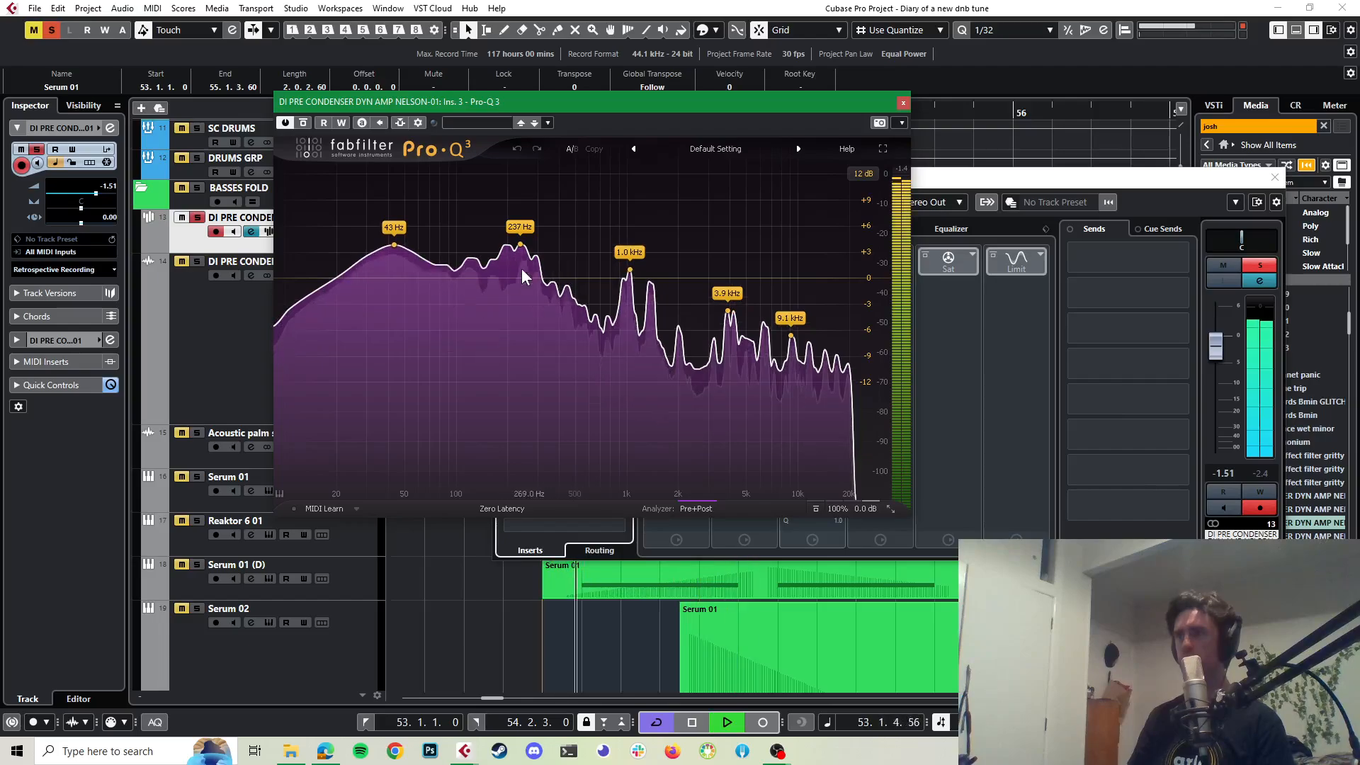
key("space")
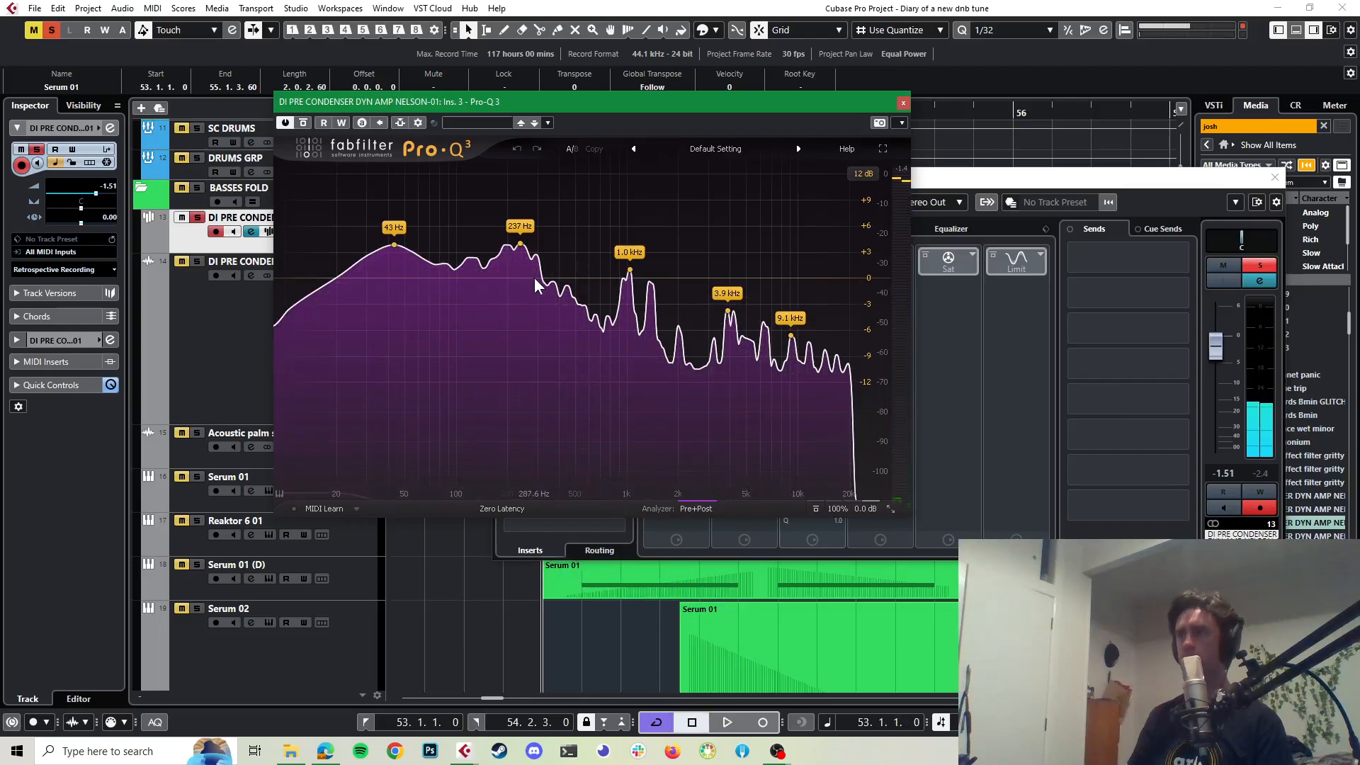
Step: Shape the Pro-Q 3 curve with a bell cut of about 7 dB near 500 Hz and a bell boost of about 2 dB at 2632 Hz
left_click_drag(534, 278, 569, 341)
key("space")
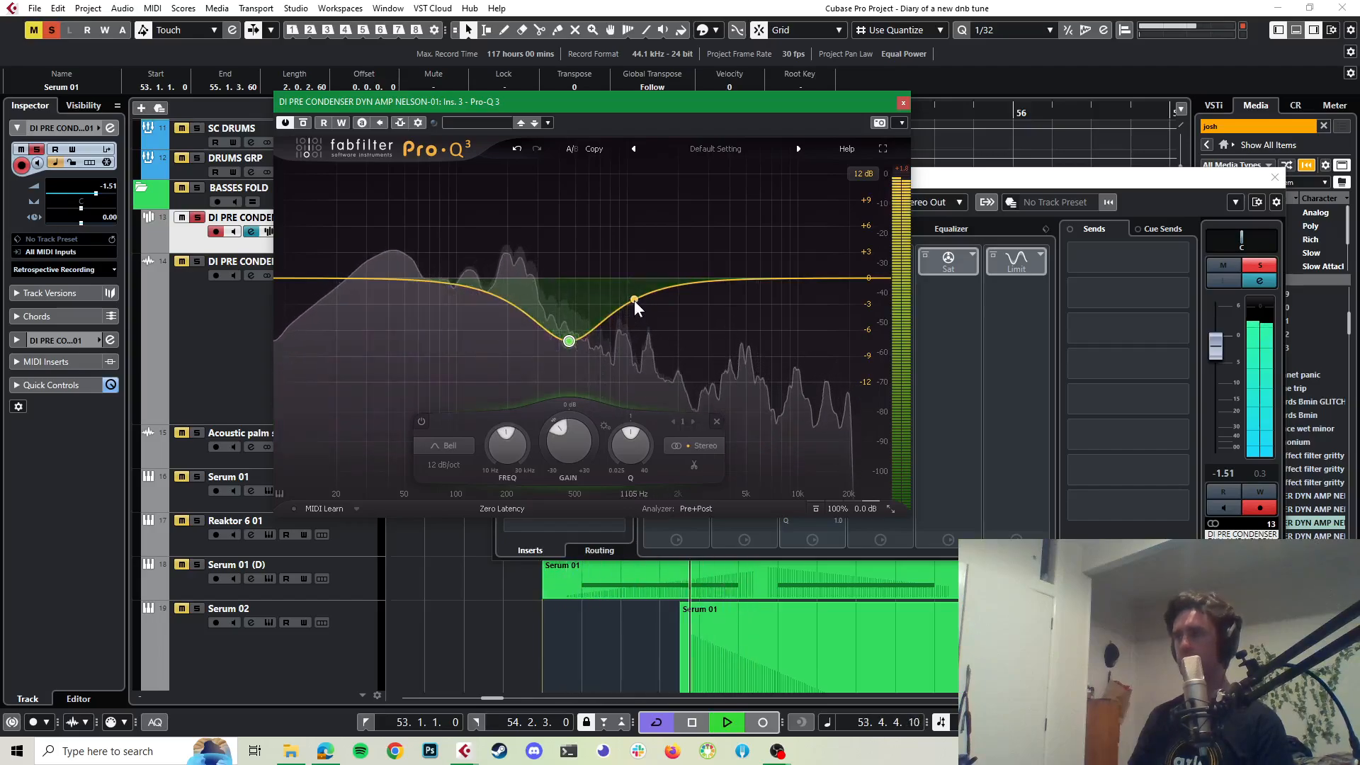
left_click(635, 292)
left_click_drag(635, 289, 704, 266)
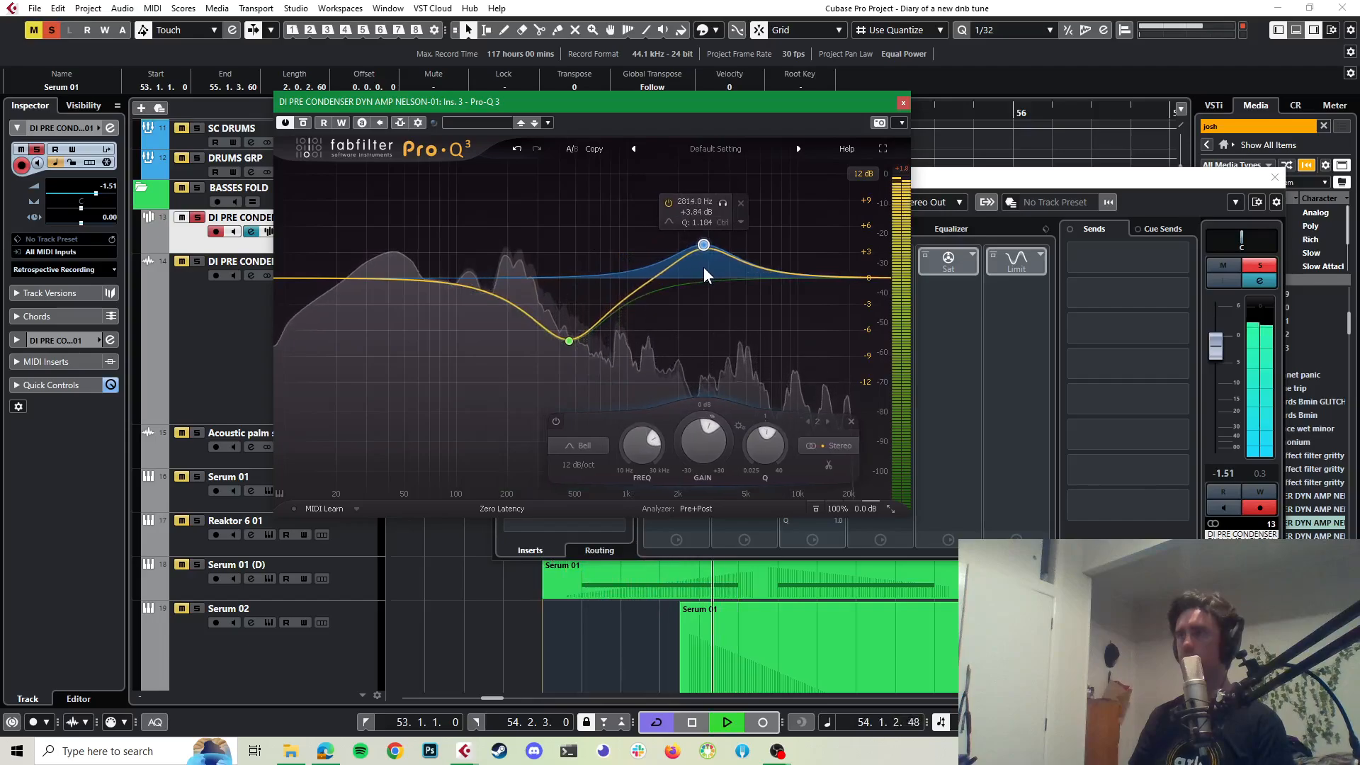
left_click(569, 341)
mouse_move(571, 338)
left_mouse_down()
mouse_move(578, 357)
mouse_move(572, 214)
mouse_move(585, 225)
mouse_move(577, 337)
left_mouse_up()
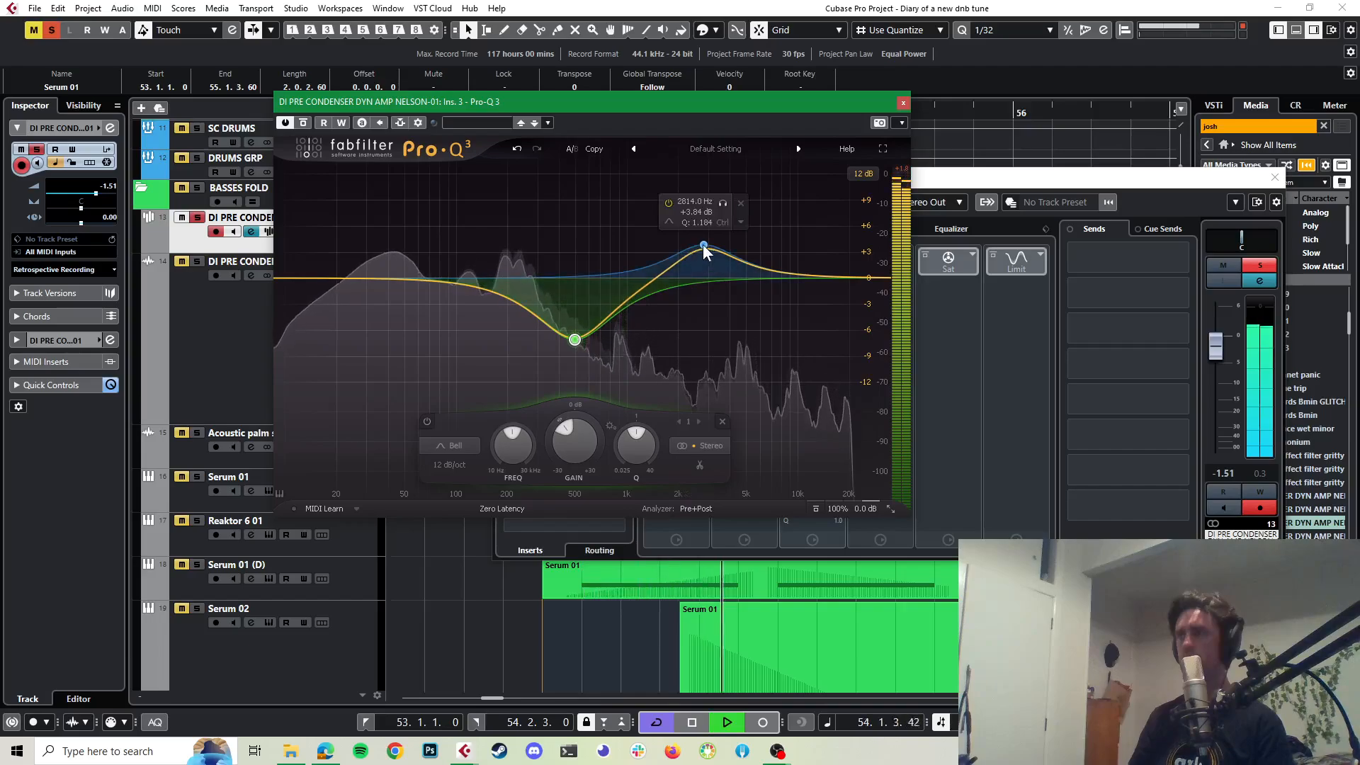
mouse_move(702, 245)
left_mouse_down()
mouse_move(696, 193)
mouse_move(689, 265)
left_mouse_up()
key("space")
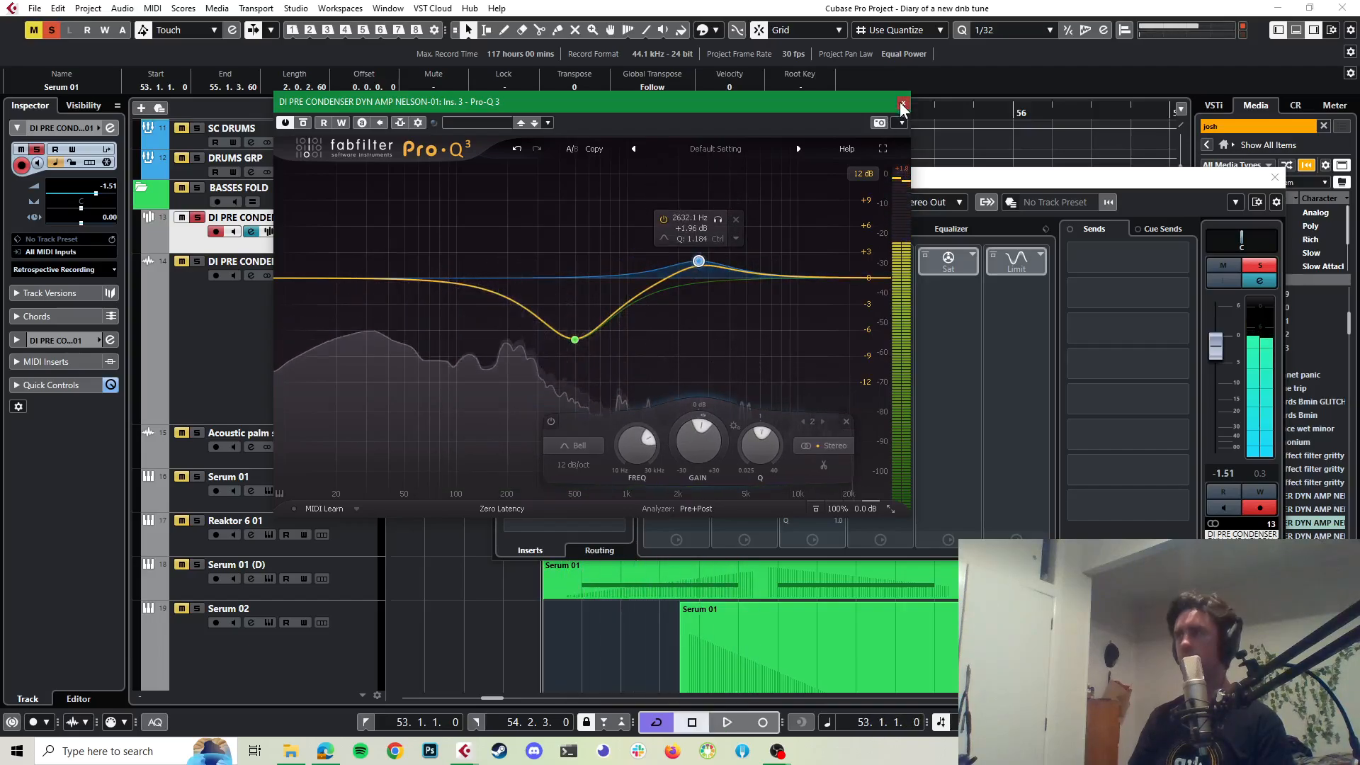
Step: Close Pro-Q 3, insert RVox Stereo in the fourth insert slot and audition the loop with its compression at -3.3
left_click(903, 103)
key("space")
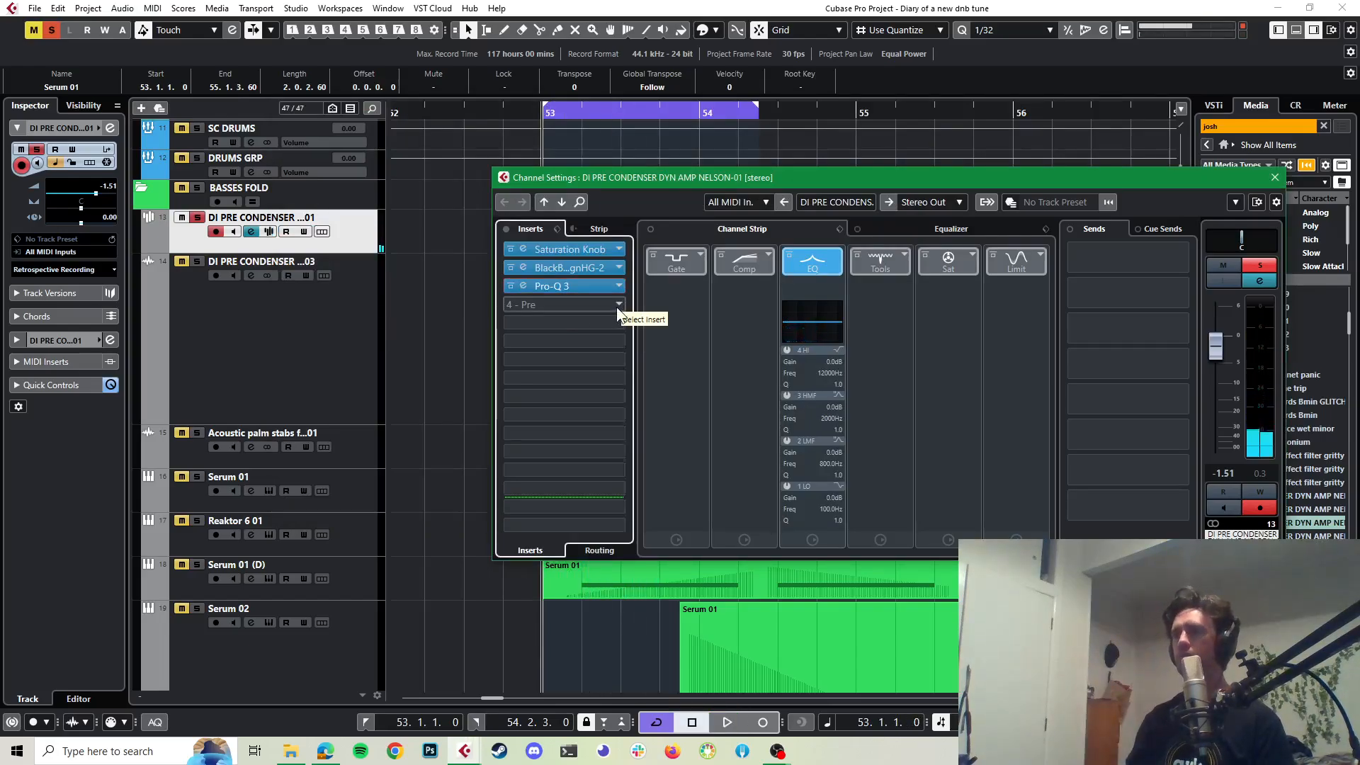
left_click(616, 307)
type("rvox")
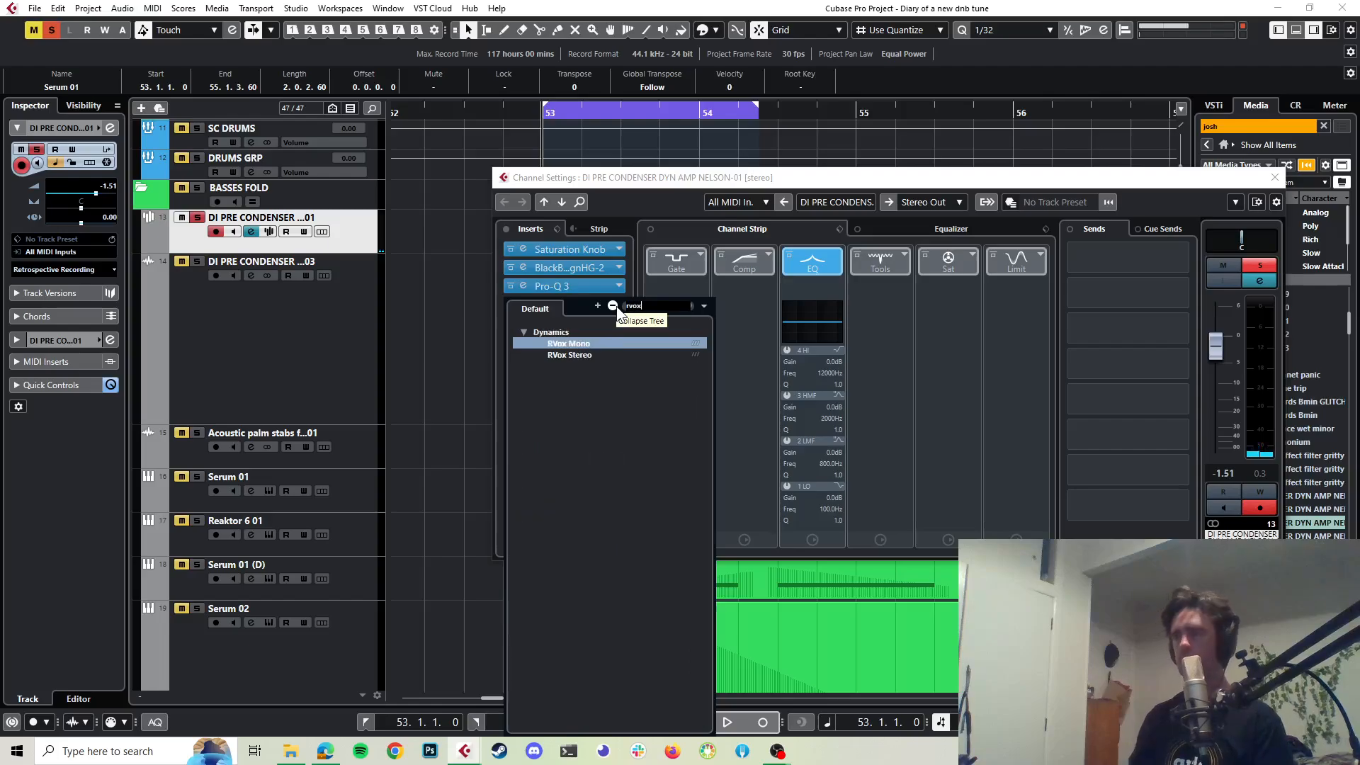
left_click(560, 355)
key("space")
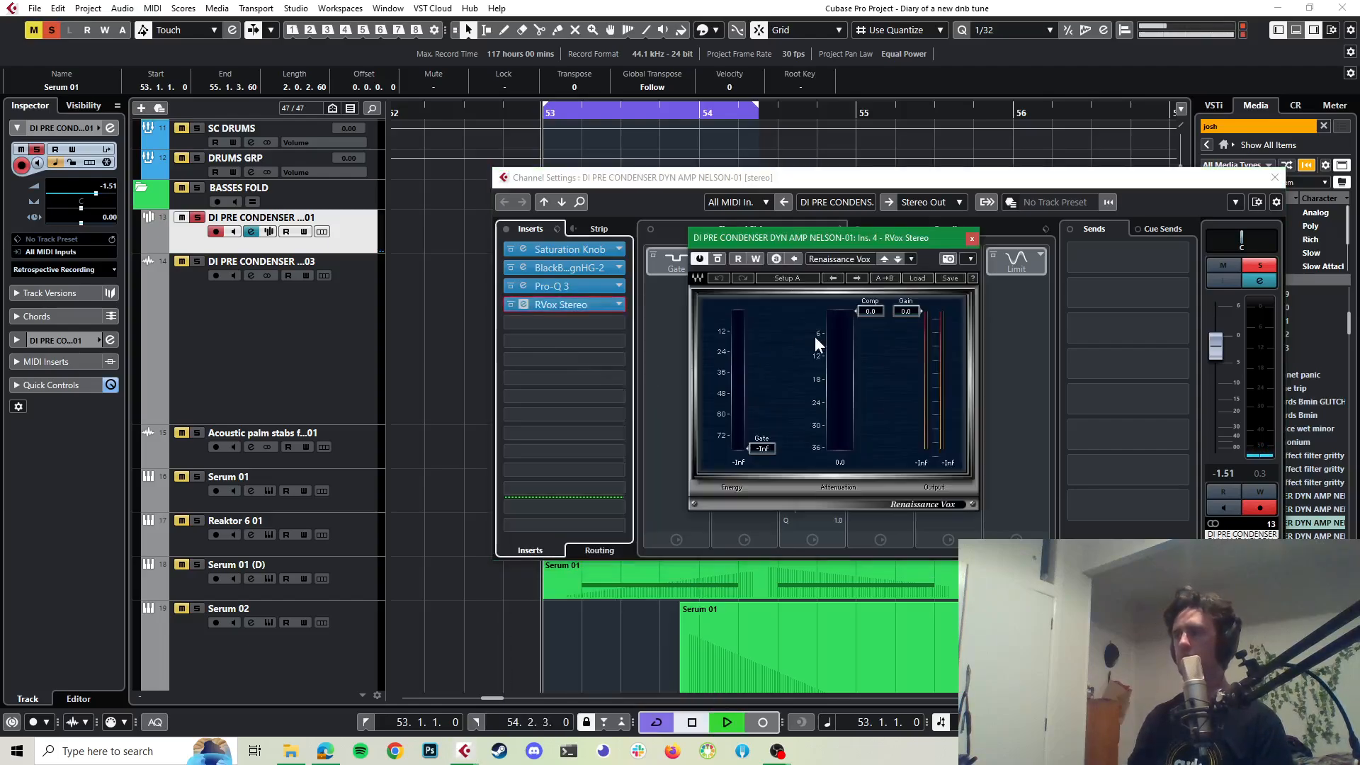
left_click_drag(864, 307, 857, 324)
key("space")
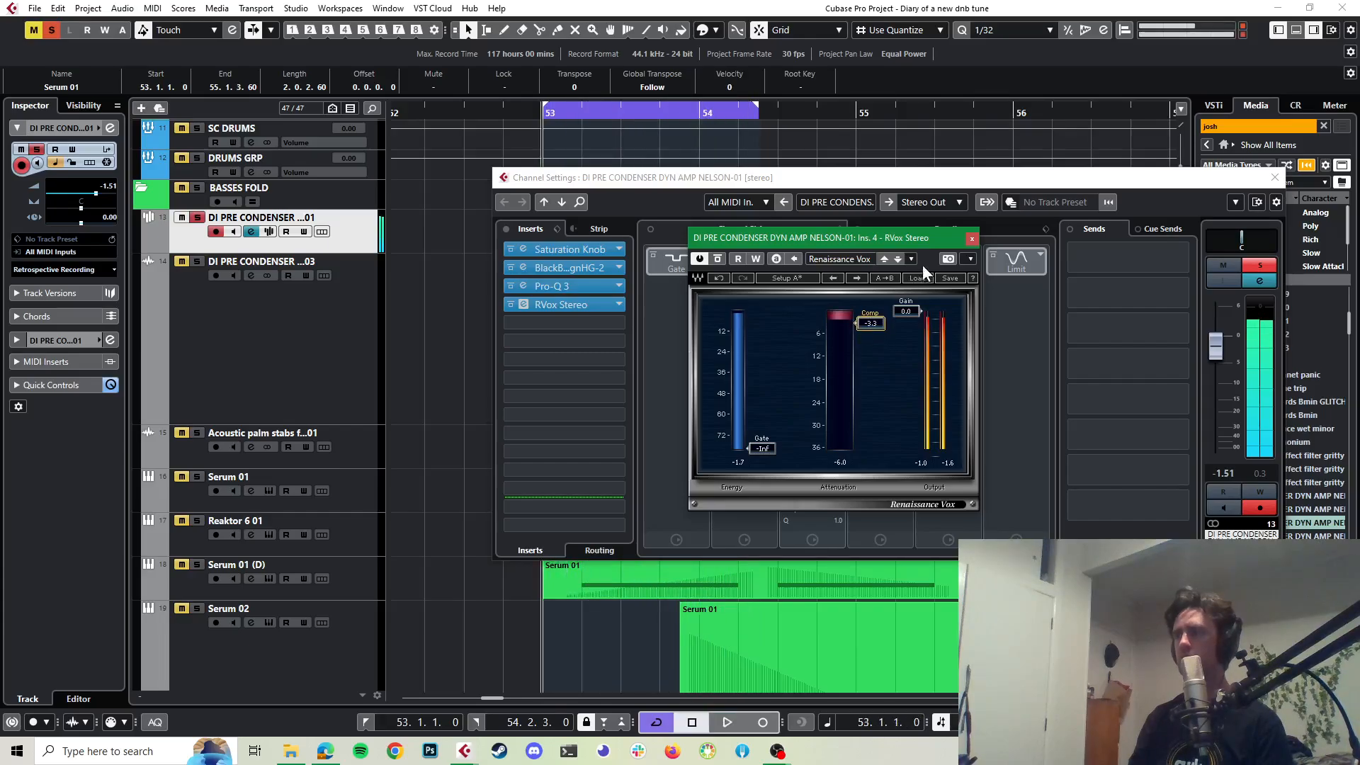
left_click(972, 239)
Step: Replace RVox Stereo in the fourth insert slot with VintageCompressor and play the loop
left_click(619, 304)
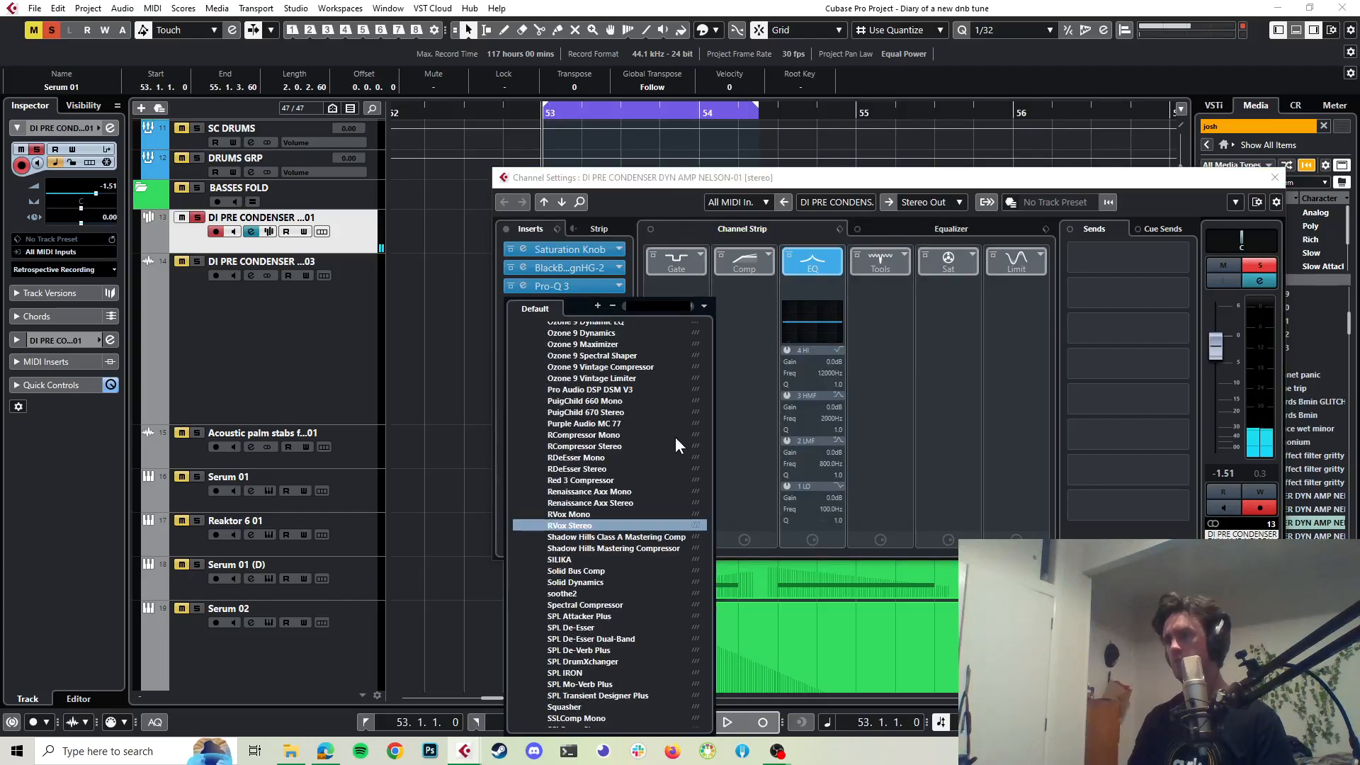
scroll(674, 436, "down", 3)
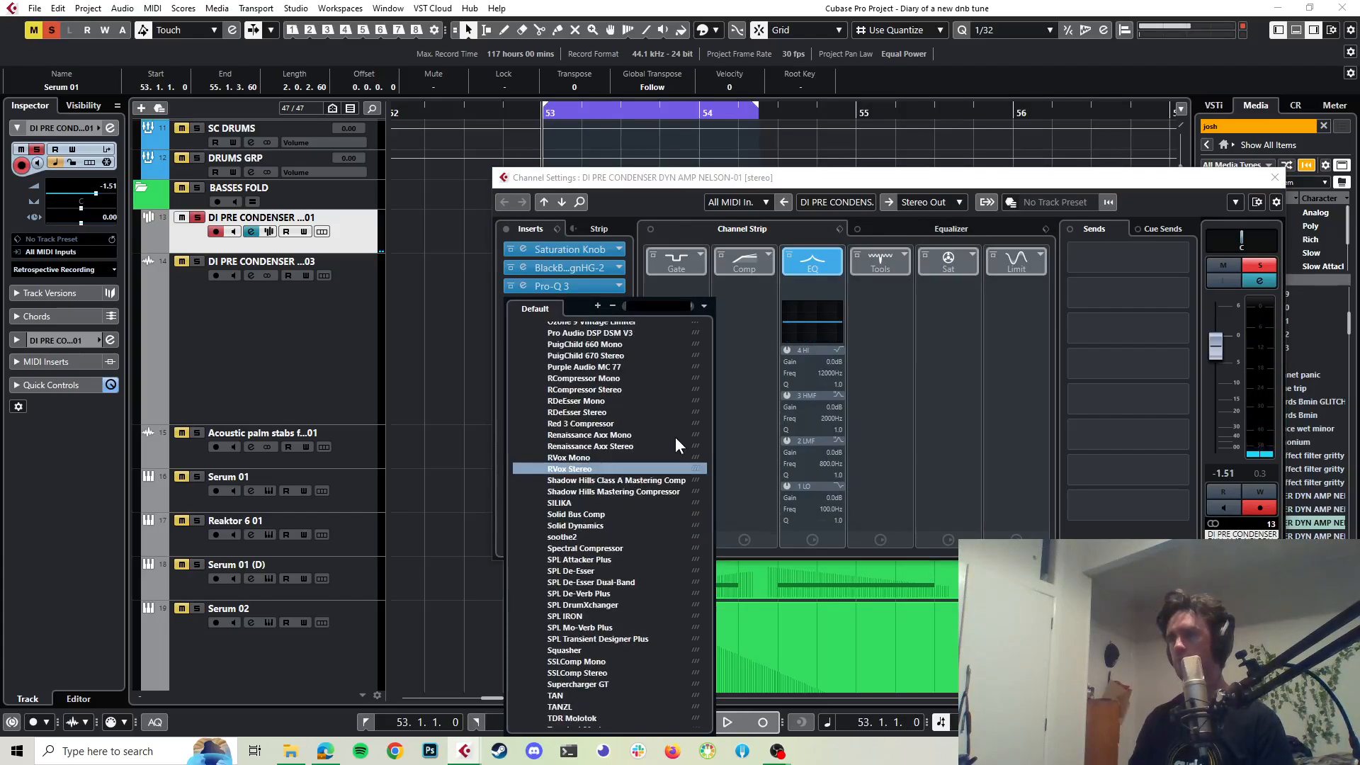
scroll(674, 436, "down", 2)
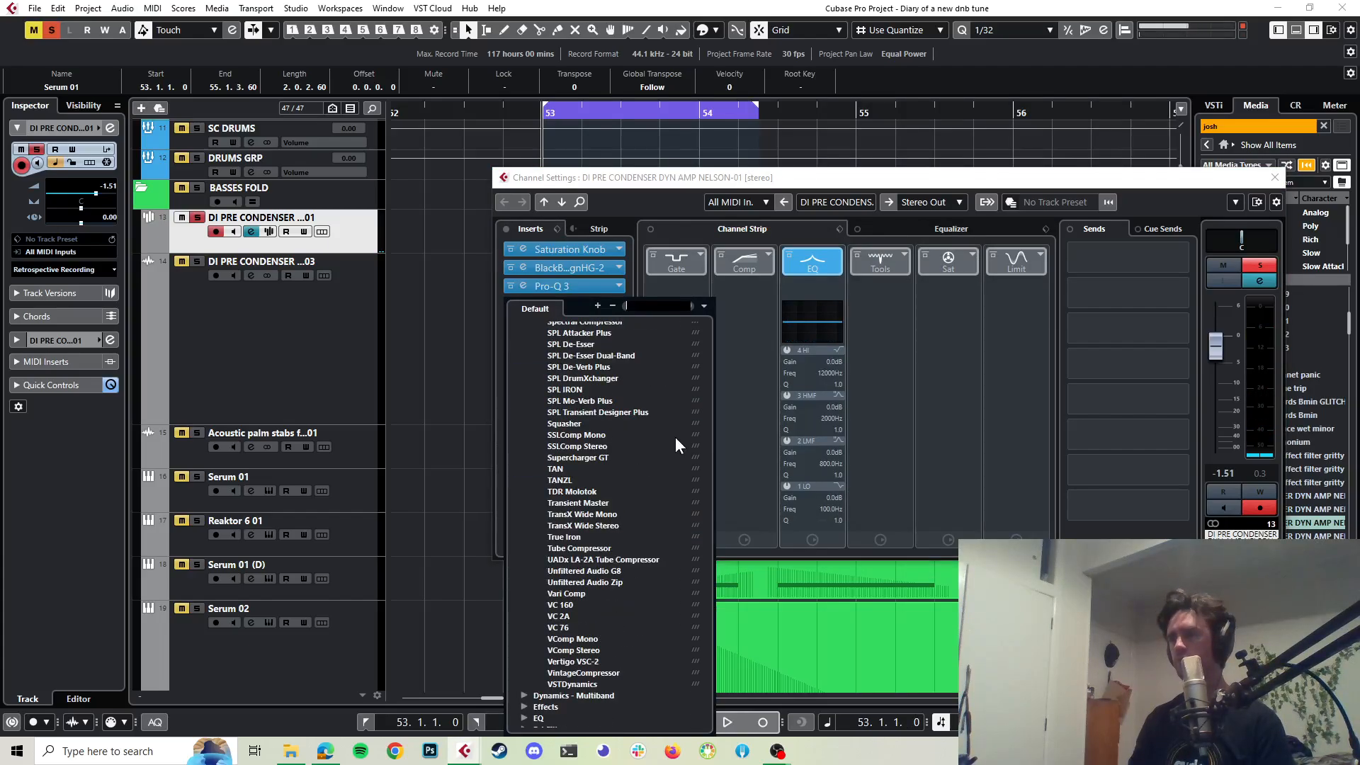
scroll(674, 437, "down", 2)
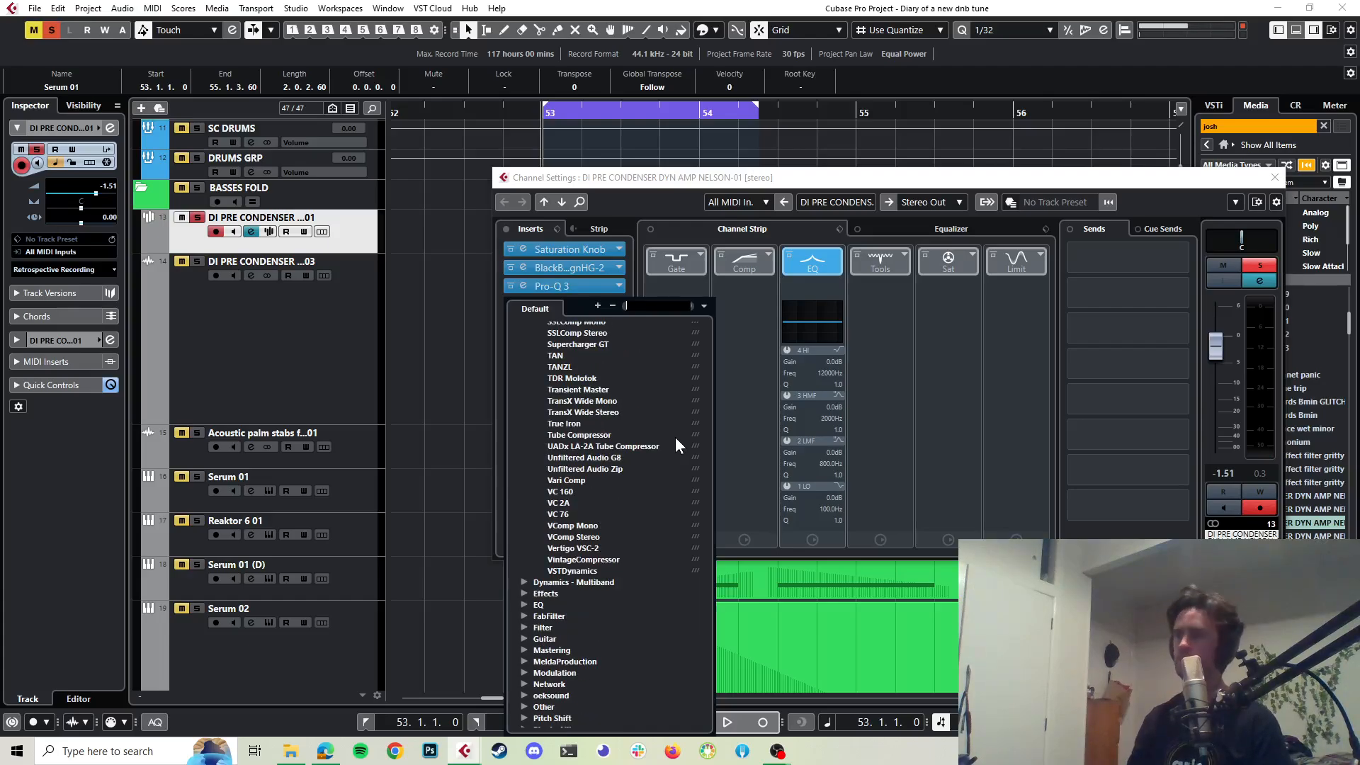
left_click(625, 559)
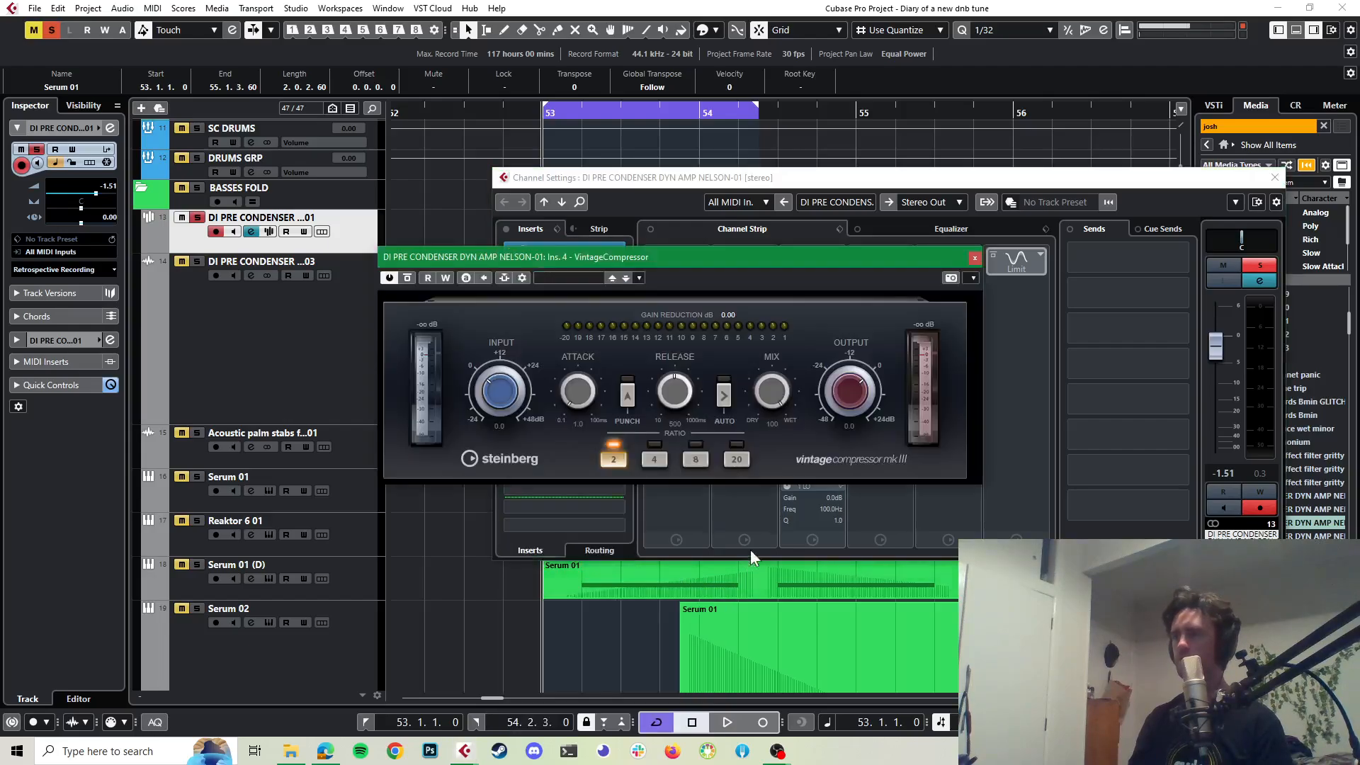
key("space")
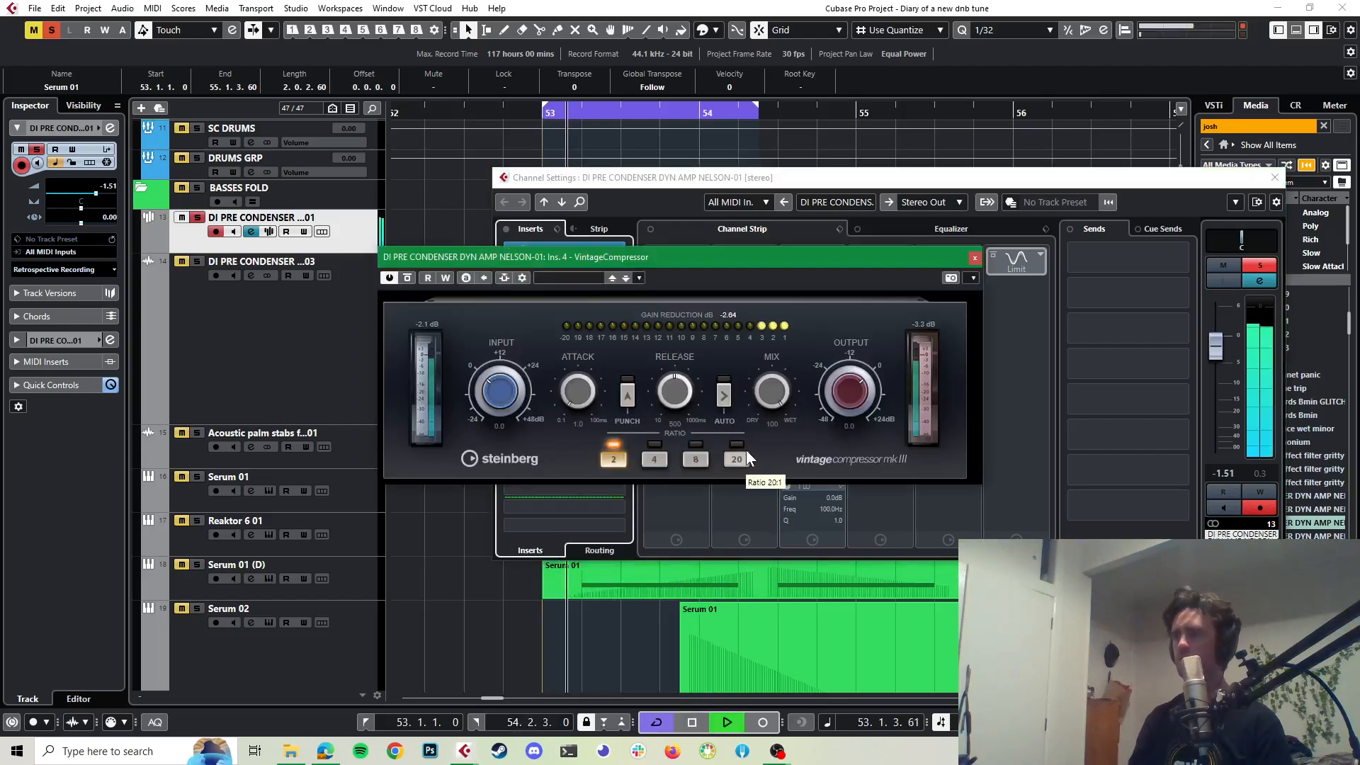
Step: Audition VintageCompressor presets including Congas and Funk Drums, load Rock Bass, listen to the loop and close the plug-in
left_click(627, 278)
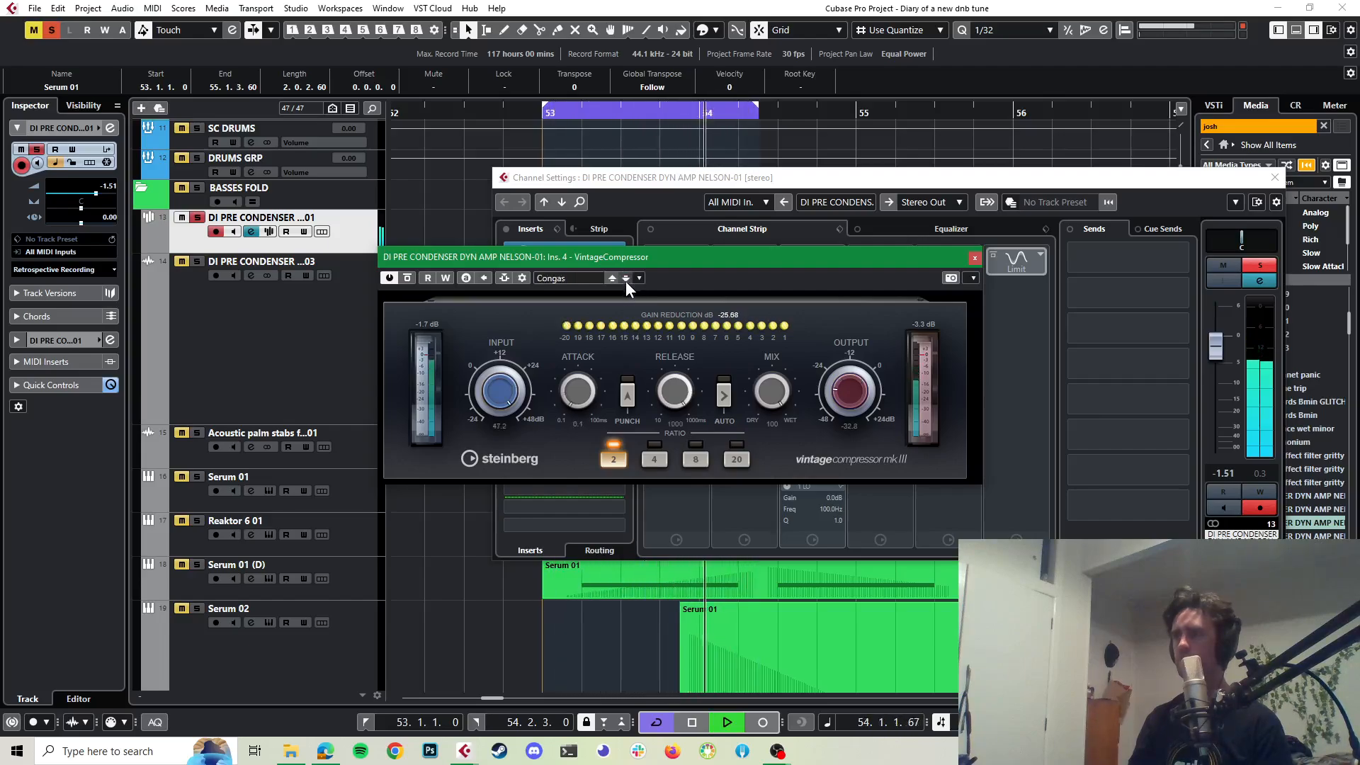
left_click(626, 278)
left_click(625, 278)
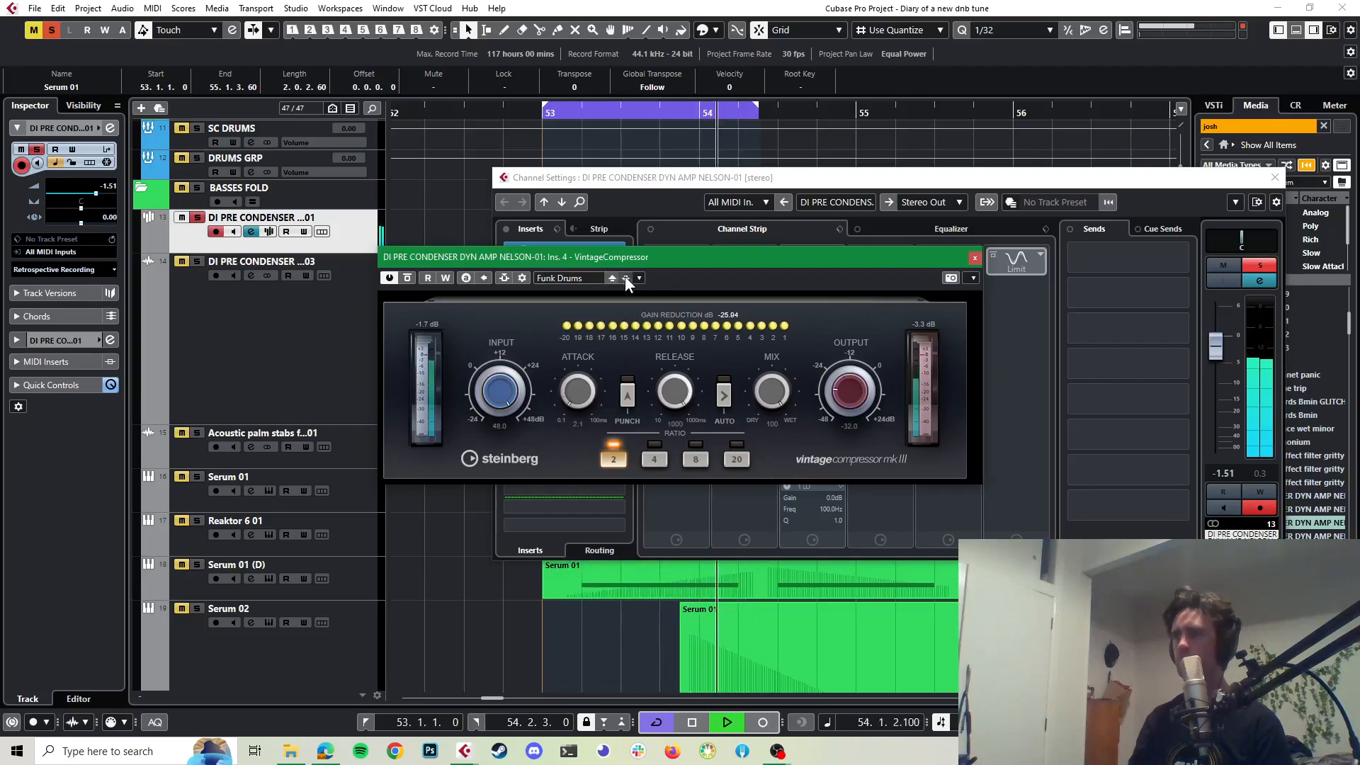
left_click(560, 278)
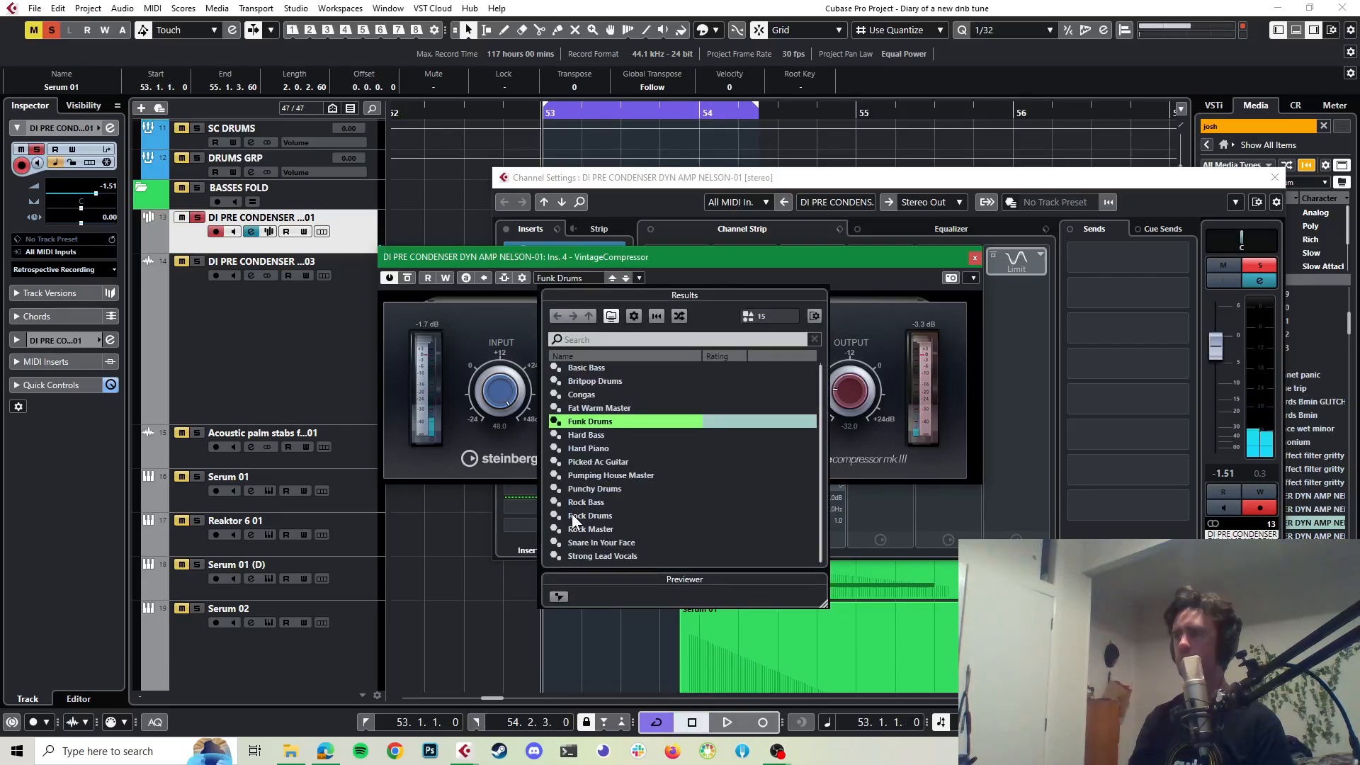
left_click(573, 503)
double_click(573, 503)
key("space")
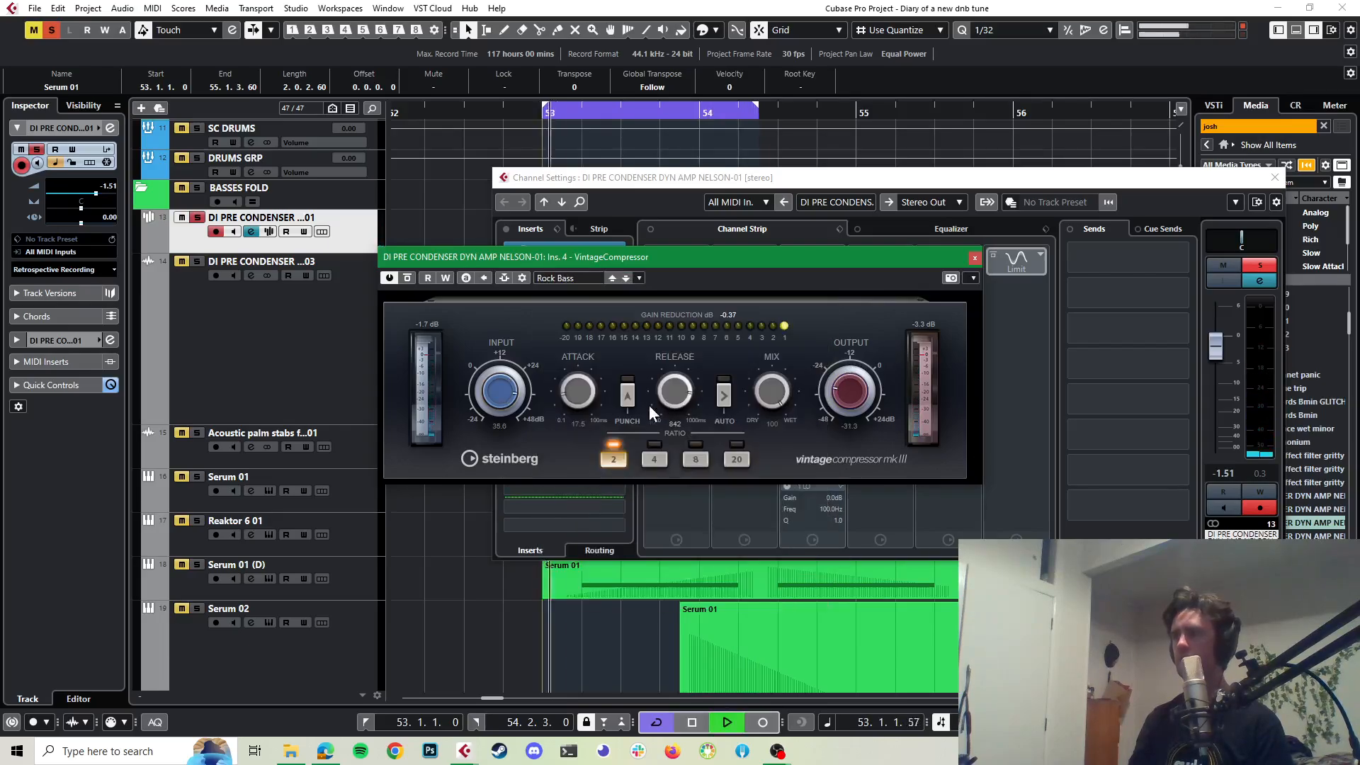
left_click(974, 258)
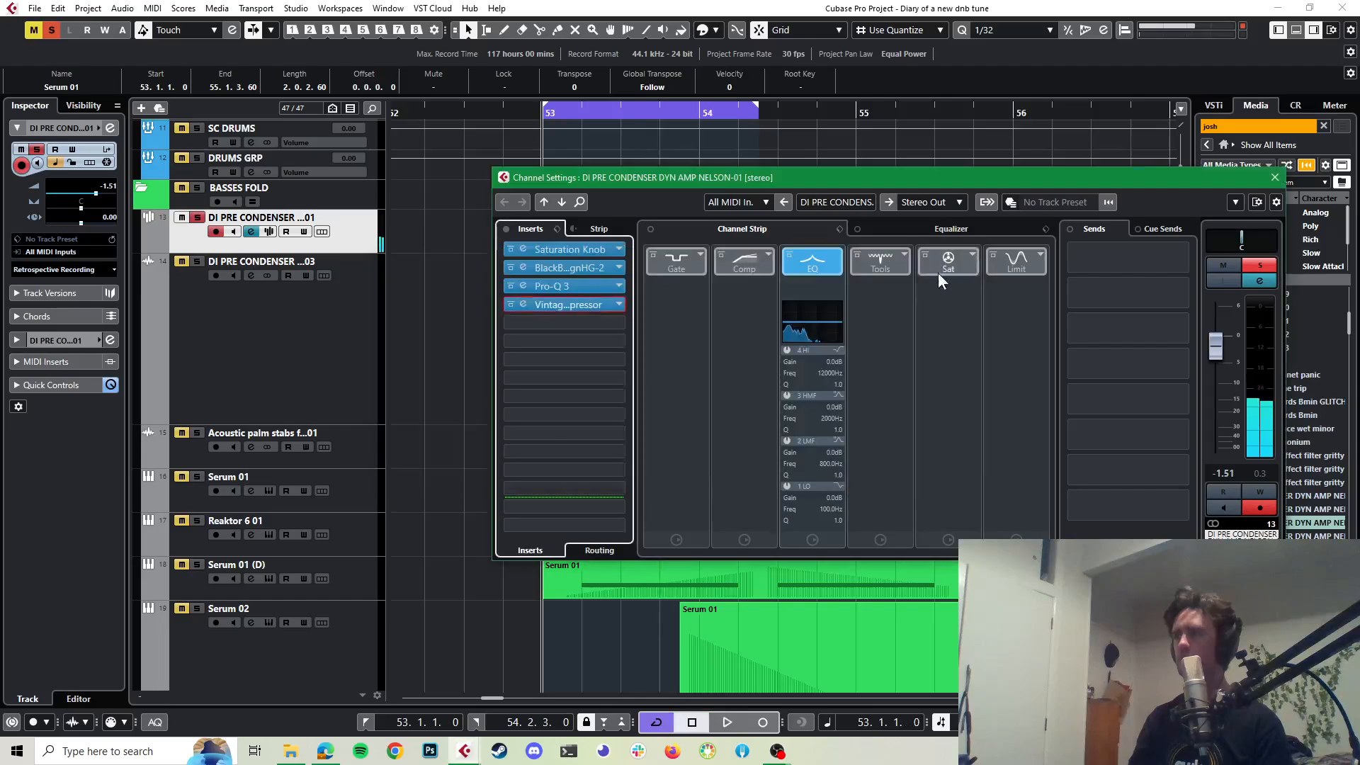
Step: Replace VintageCompressor in the fourth insert slot with the Soundtoys Decapitator
left_click(619, 304)
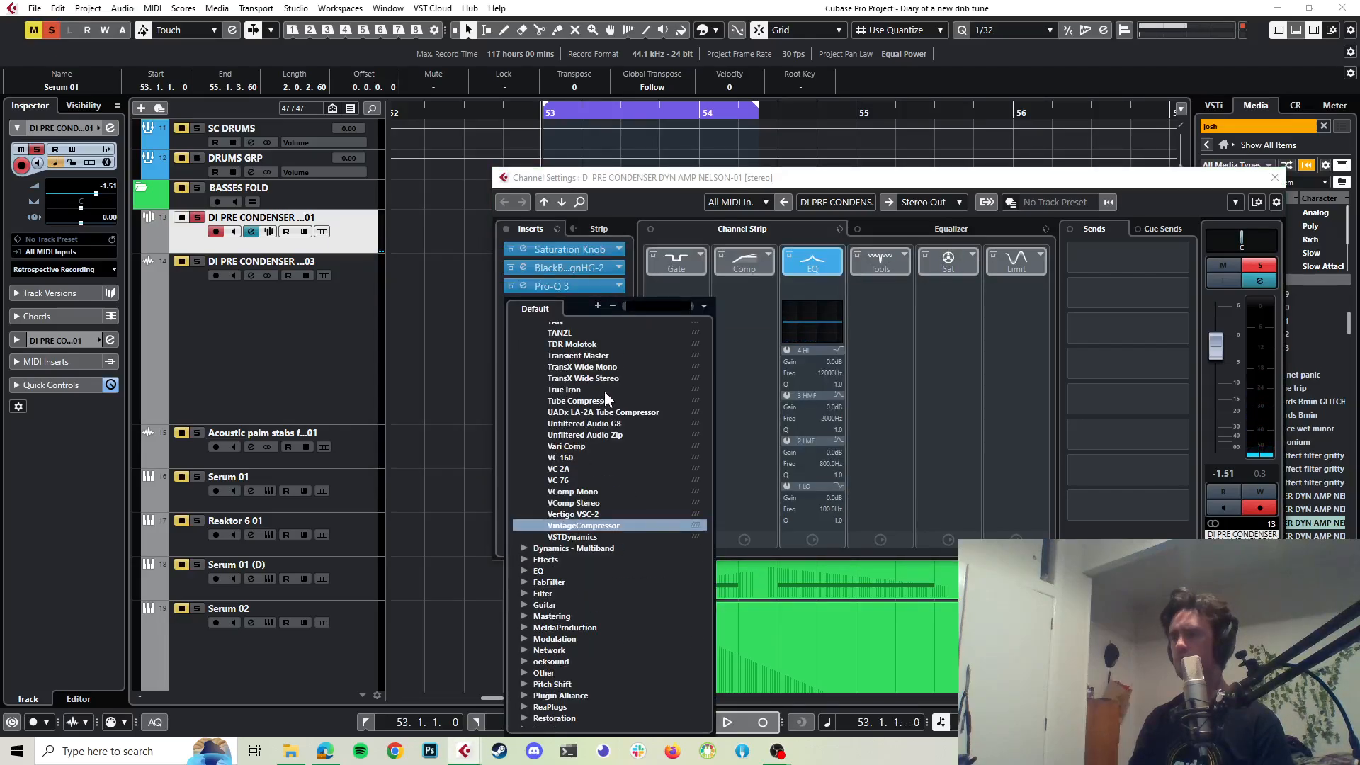
scroll(605, 389, "down", 3)
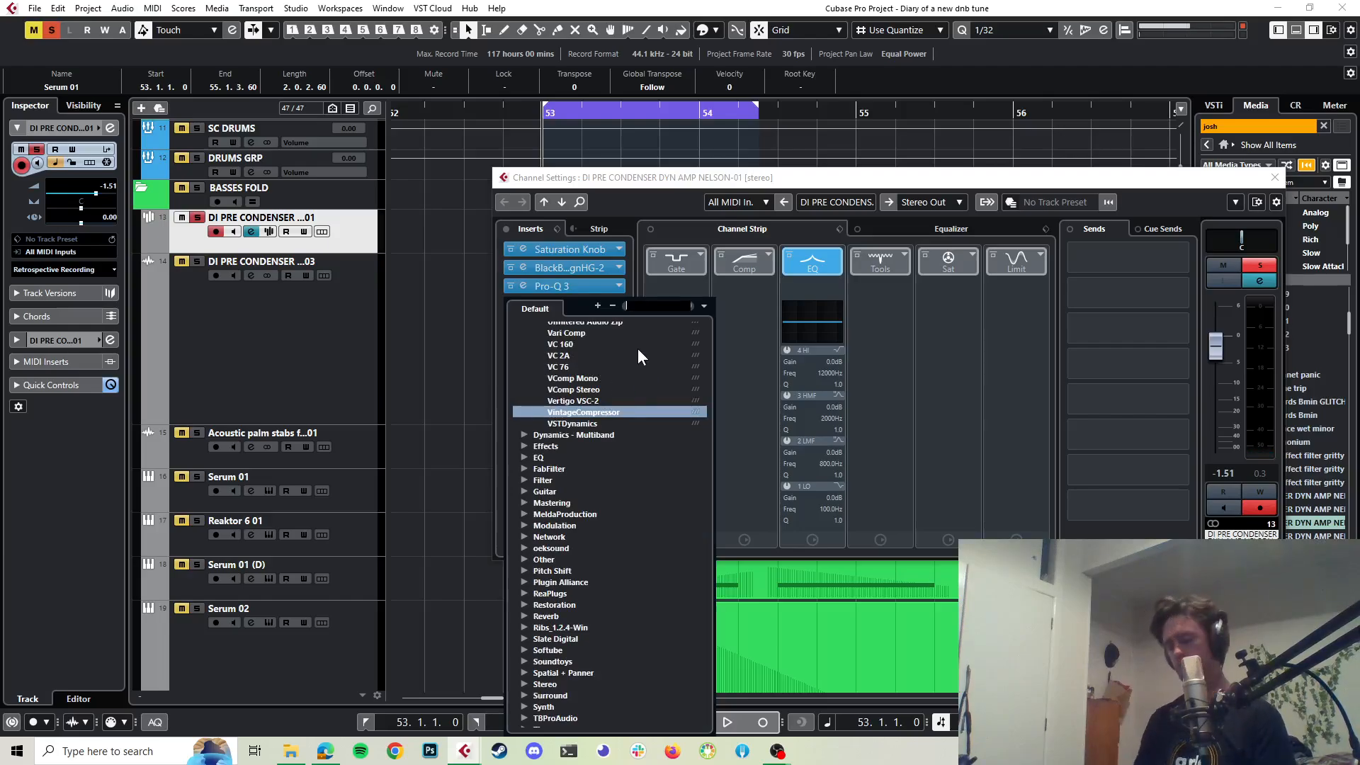
type("decapi")
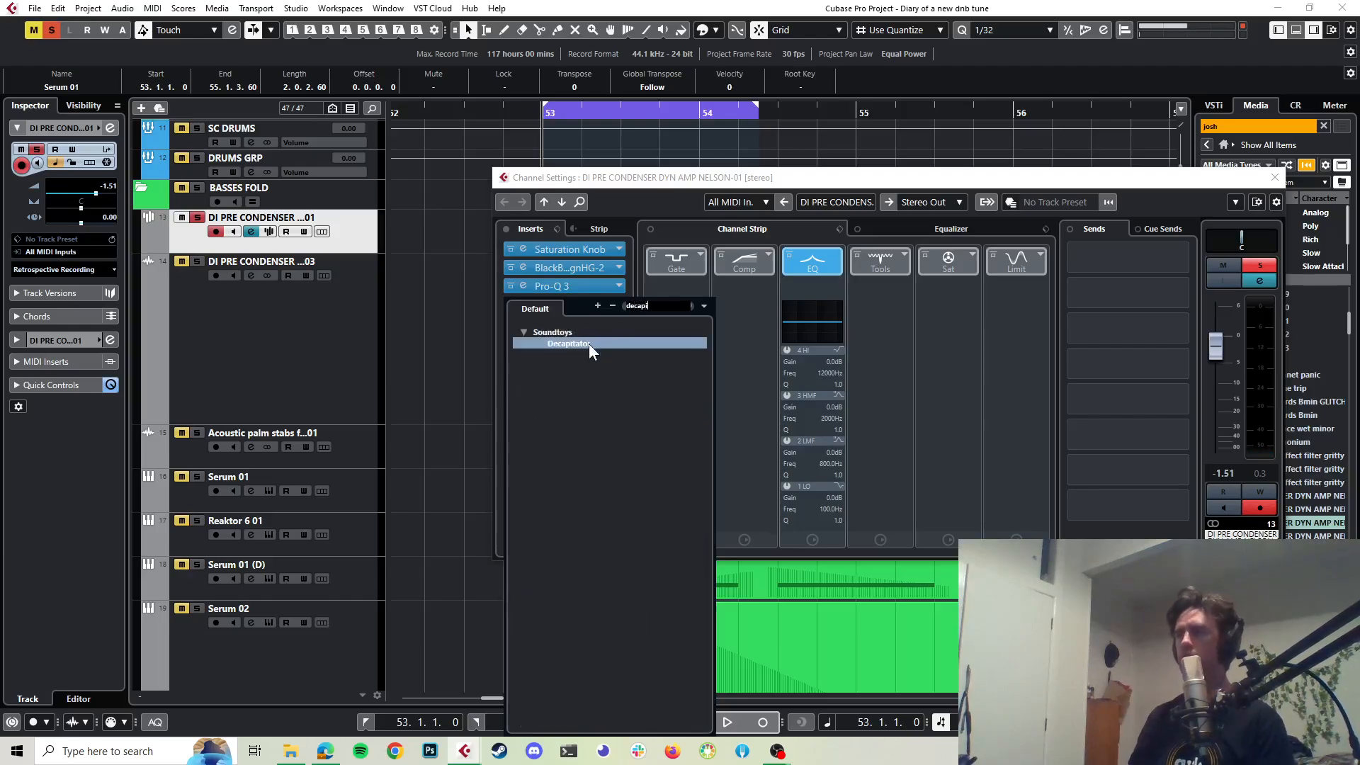
left_click(588, 345)
left_click(575, 340)
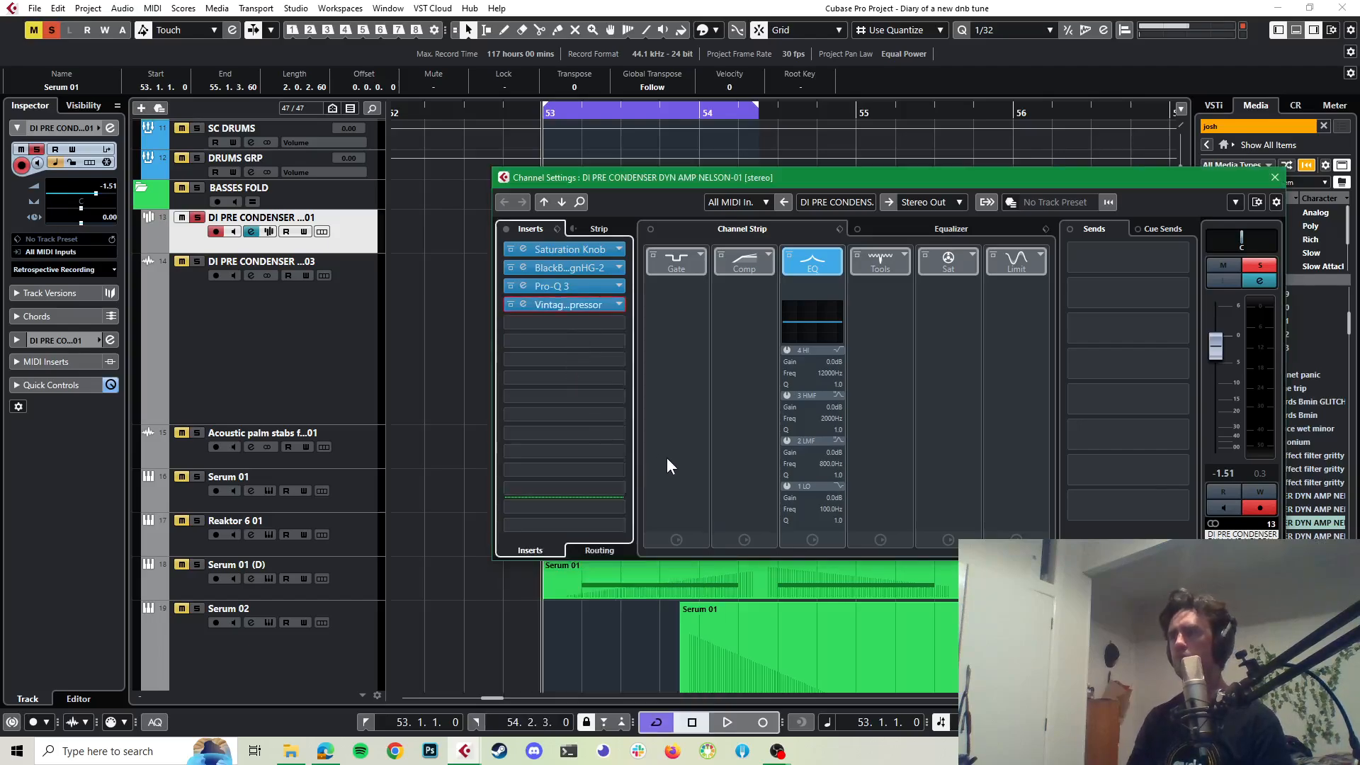
Step: During looped playback, raise the Decapitator's Drive, compare style N with style A, keep A and close the plug-in
key("space")
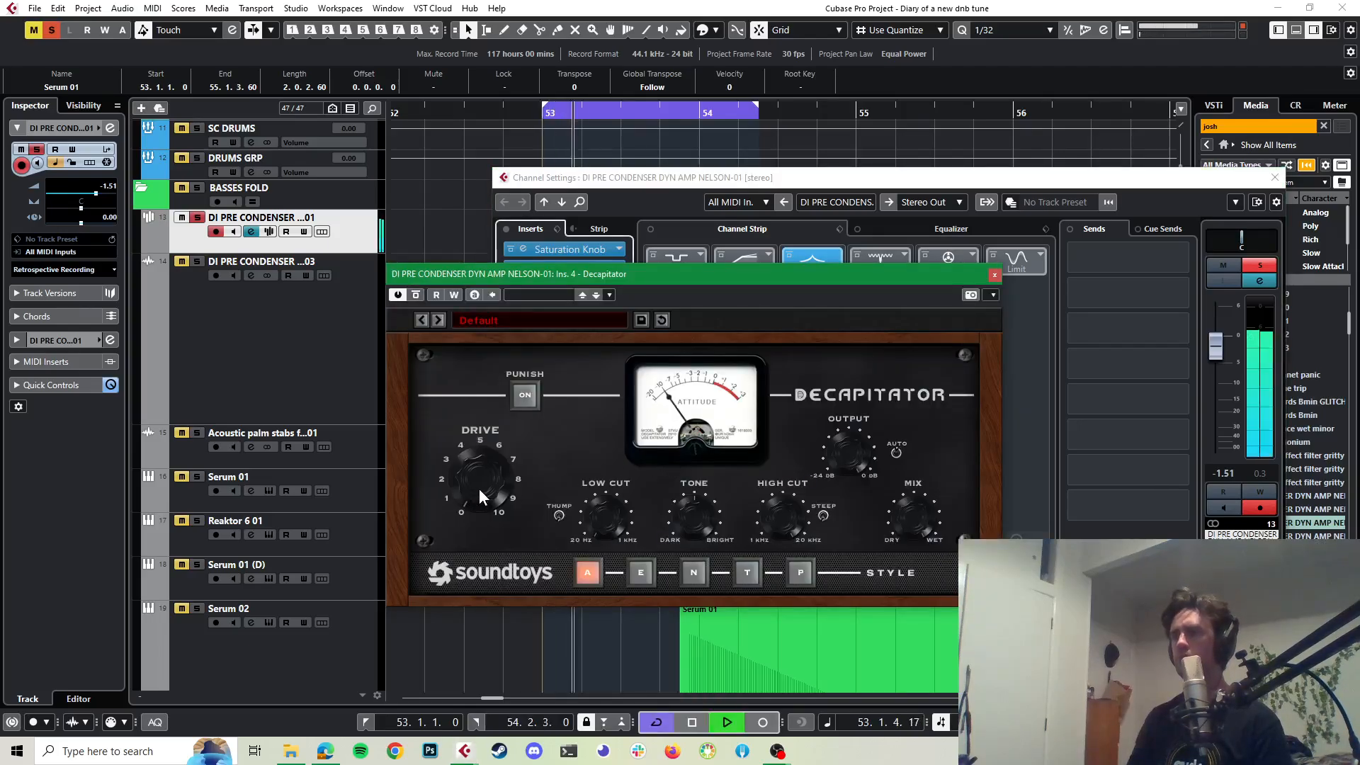
left_click_drag(480, 489, 473, 473)
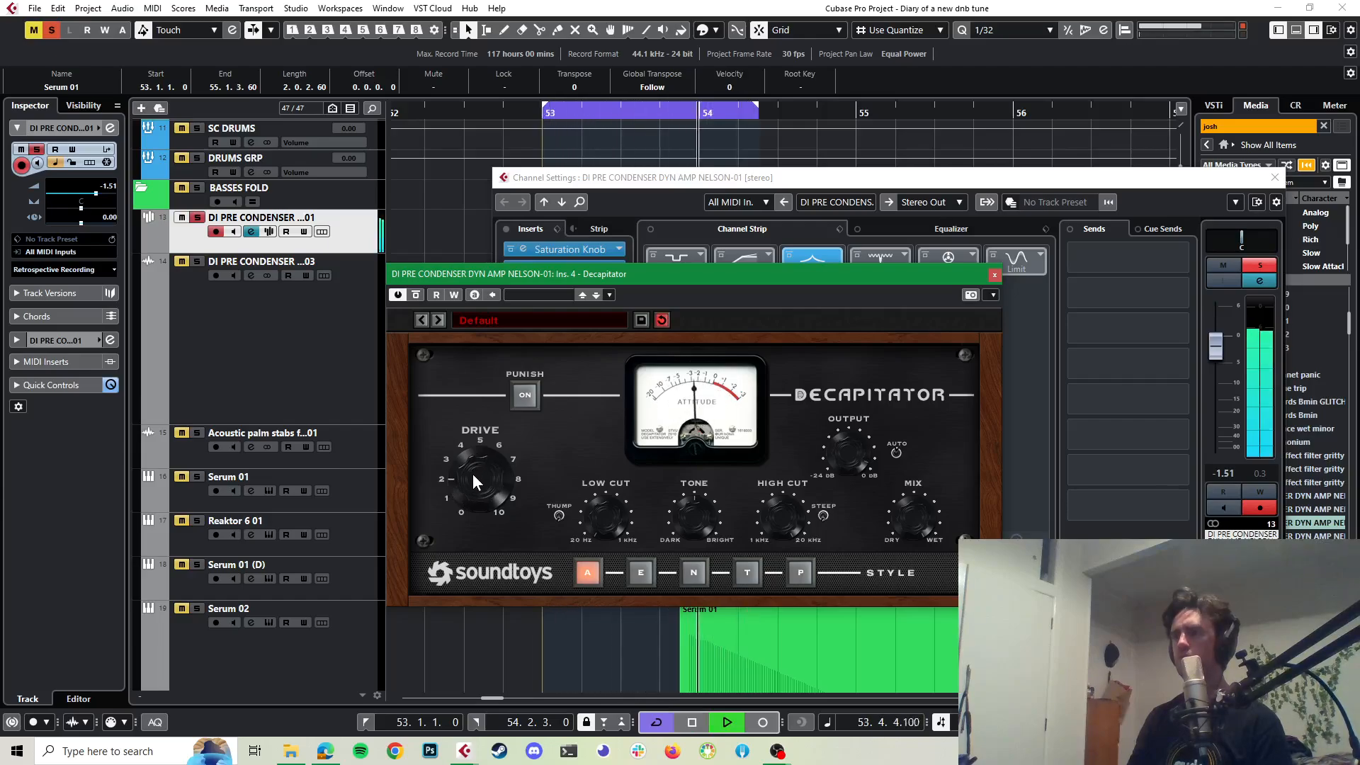
left_click(696, 573)
left_click(590, 570)
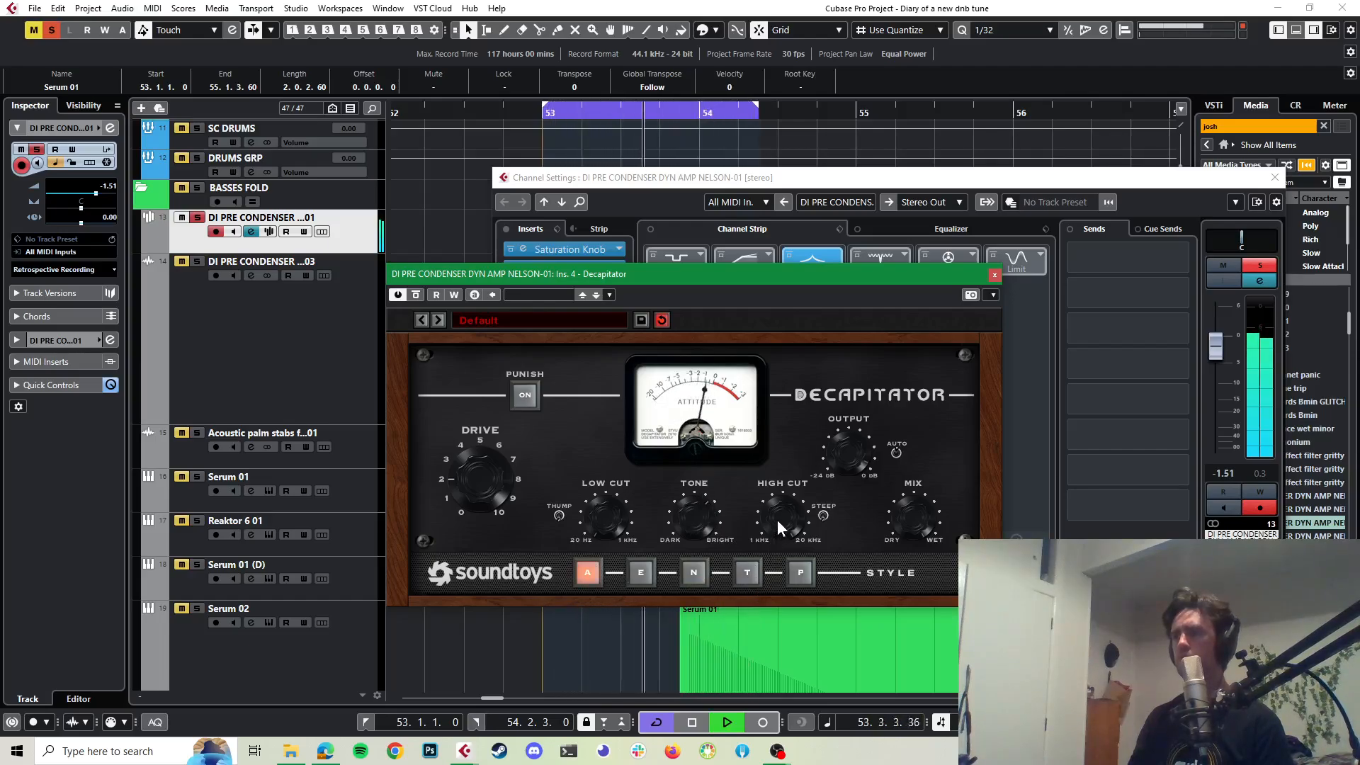
left_click(995, 276)
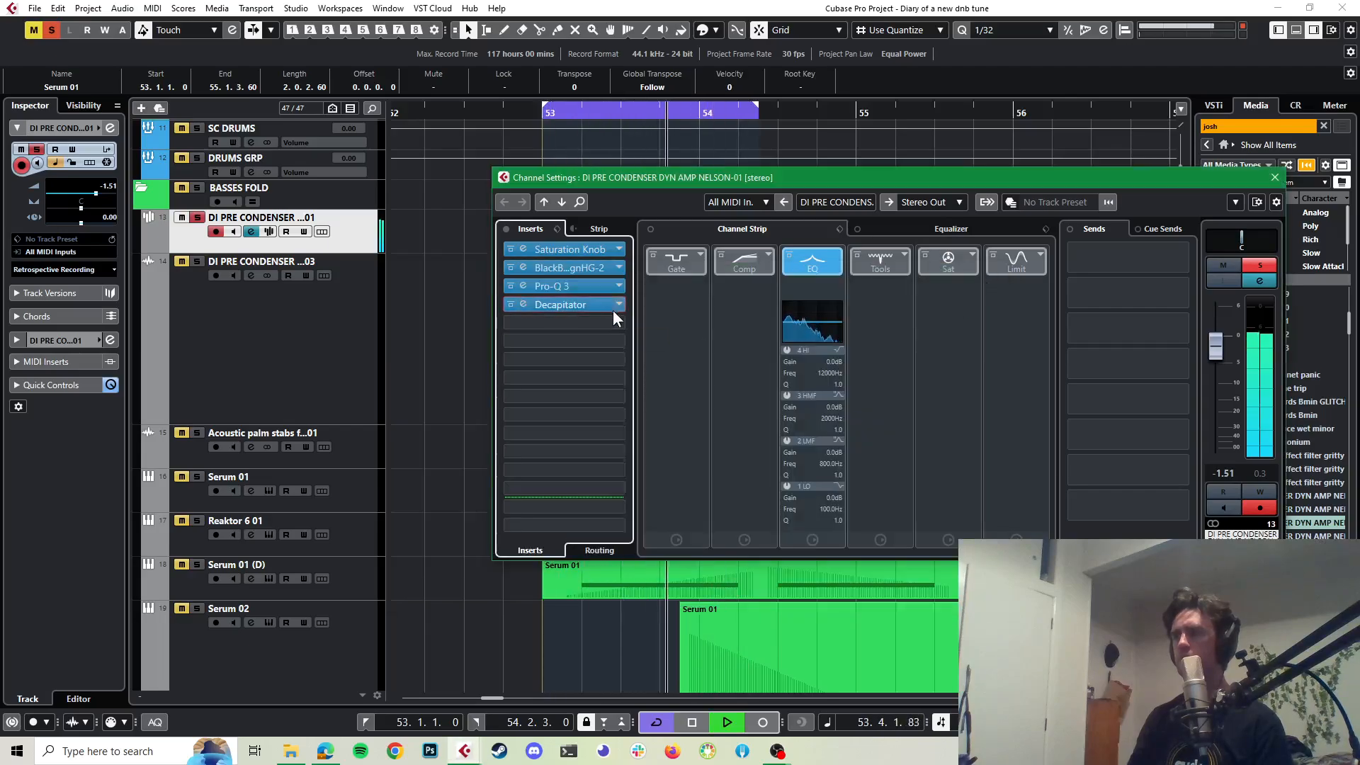
key("space")
Step: Insert Pro-Q 3 in the fifth insert slot and add a Low Cut band near 41 Hz with a 30 dB/oct slope
left_click(622, 321)
type("pro")
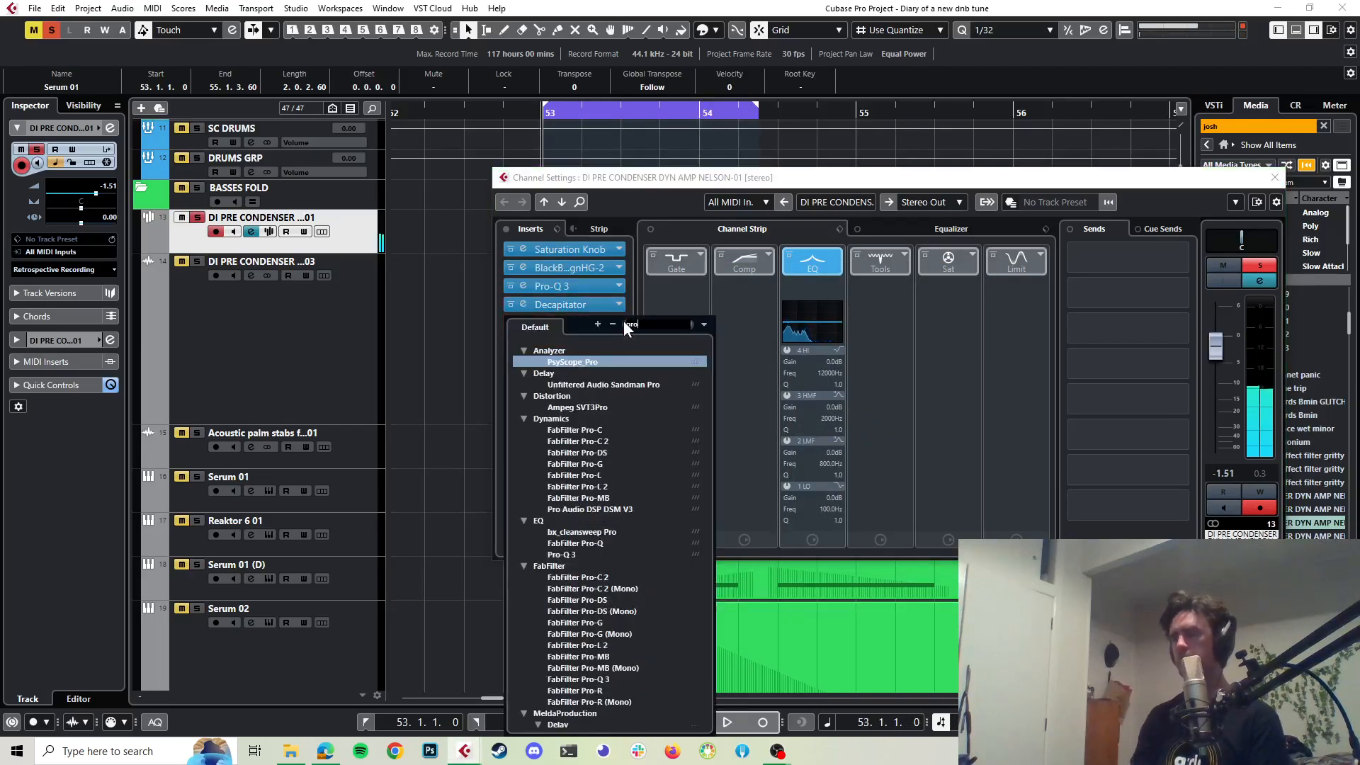
left_click(568, 556)
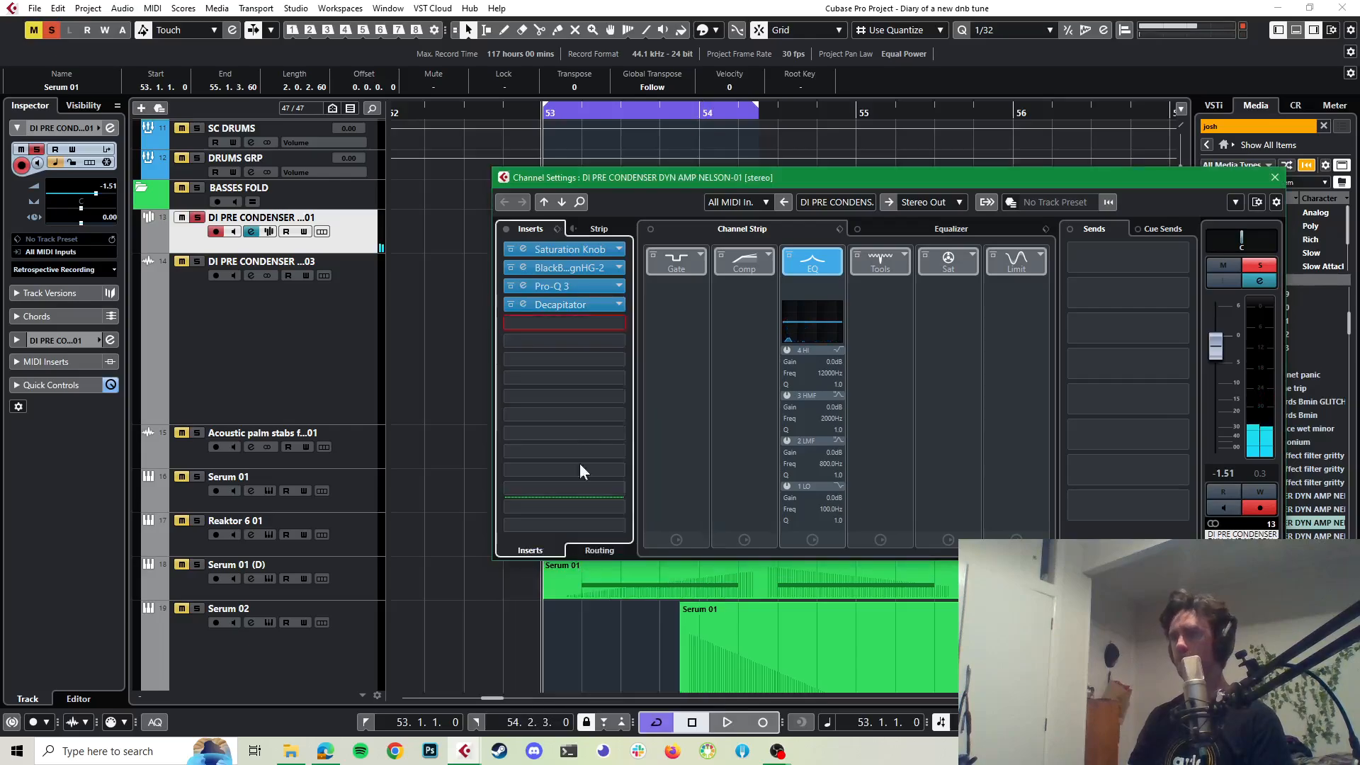
left_click_drag(384, 209, 363, 249)
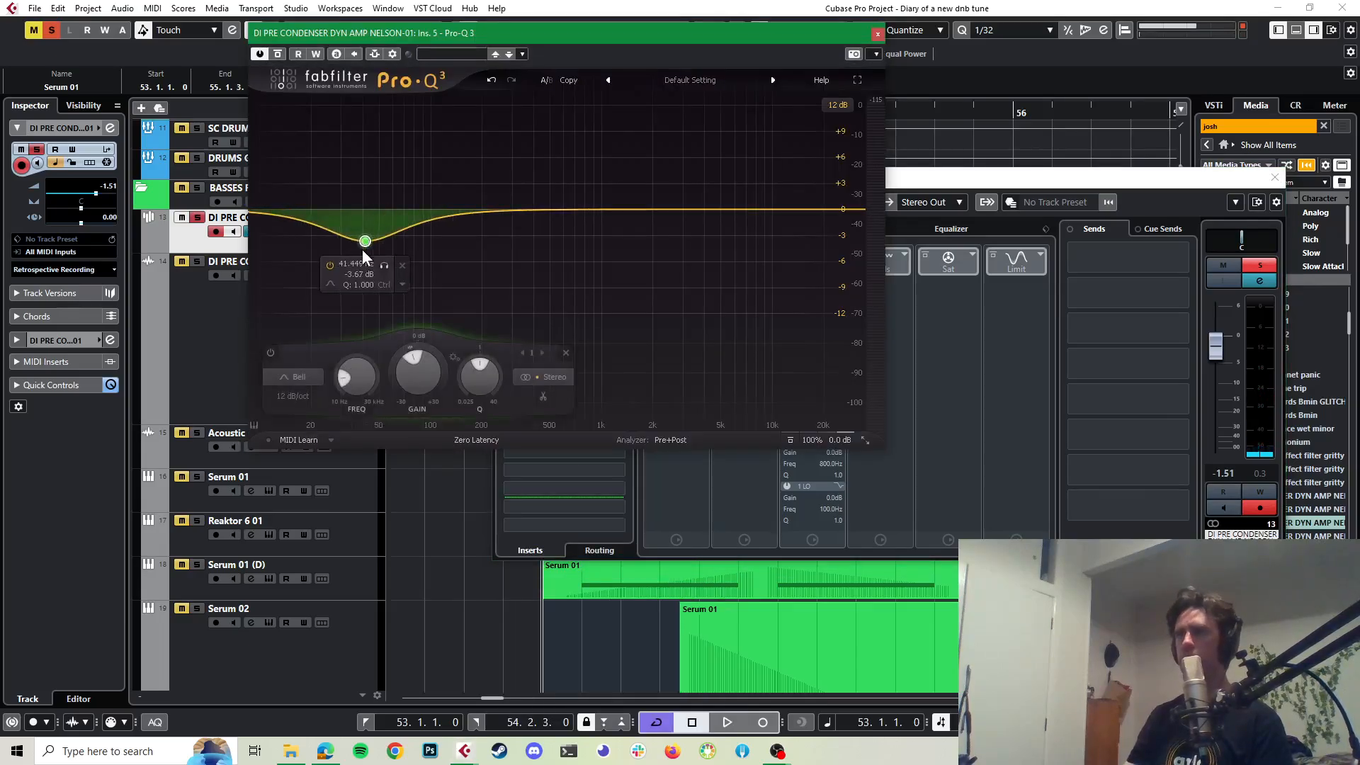
left_click(299, 379)
left_click(293, 276)
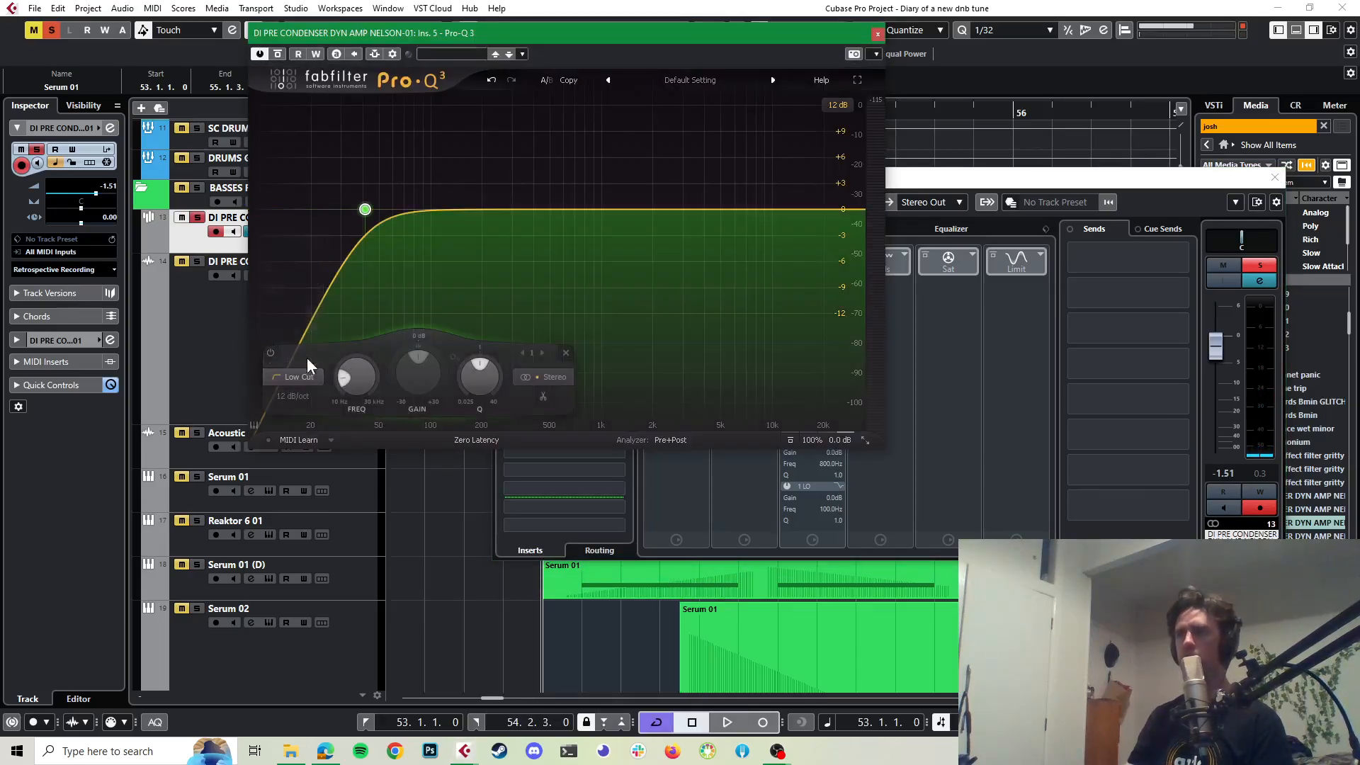
left_click(304, 398)
left_click(311, 475)
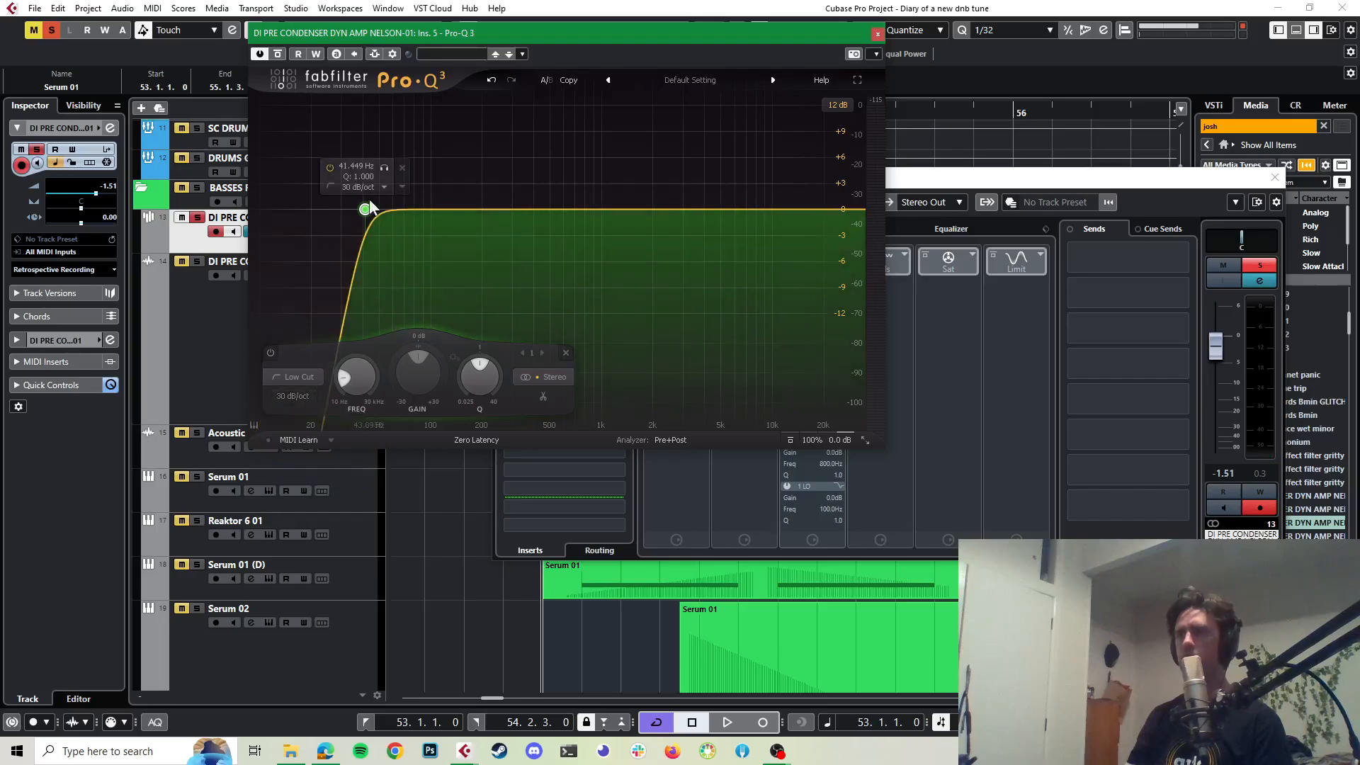
Step: Move the low cut to about 116 Hz during playback, close the plug-in and channel settings, and audition the loop
key("space")
left_click_drag(381, 165, 442, 210)
key("space")
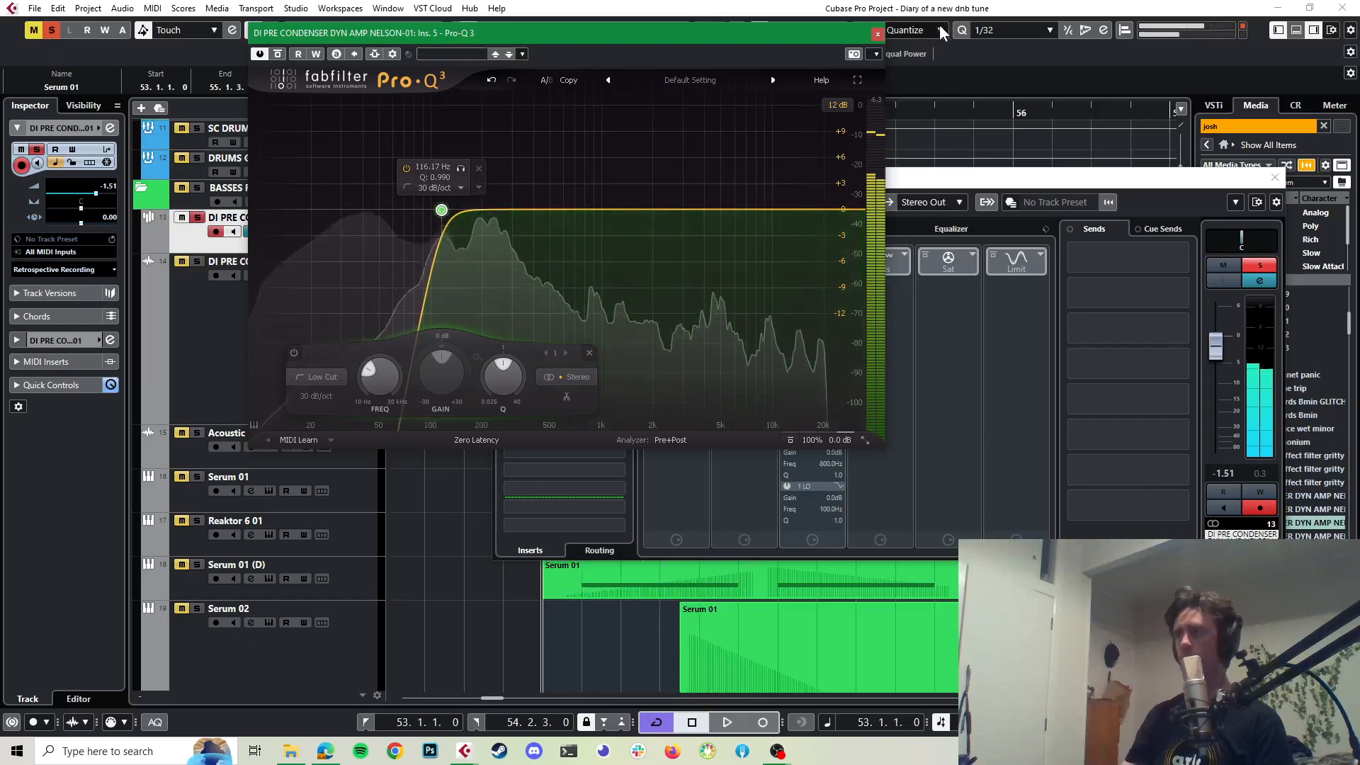
left_click(877, 33)
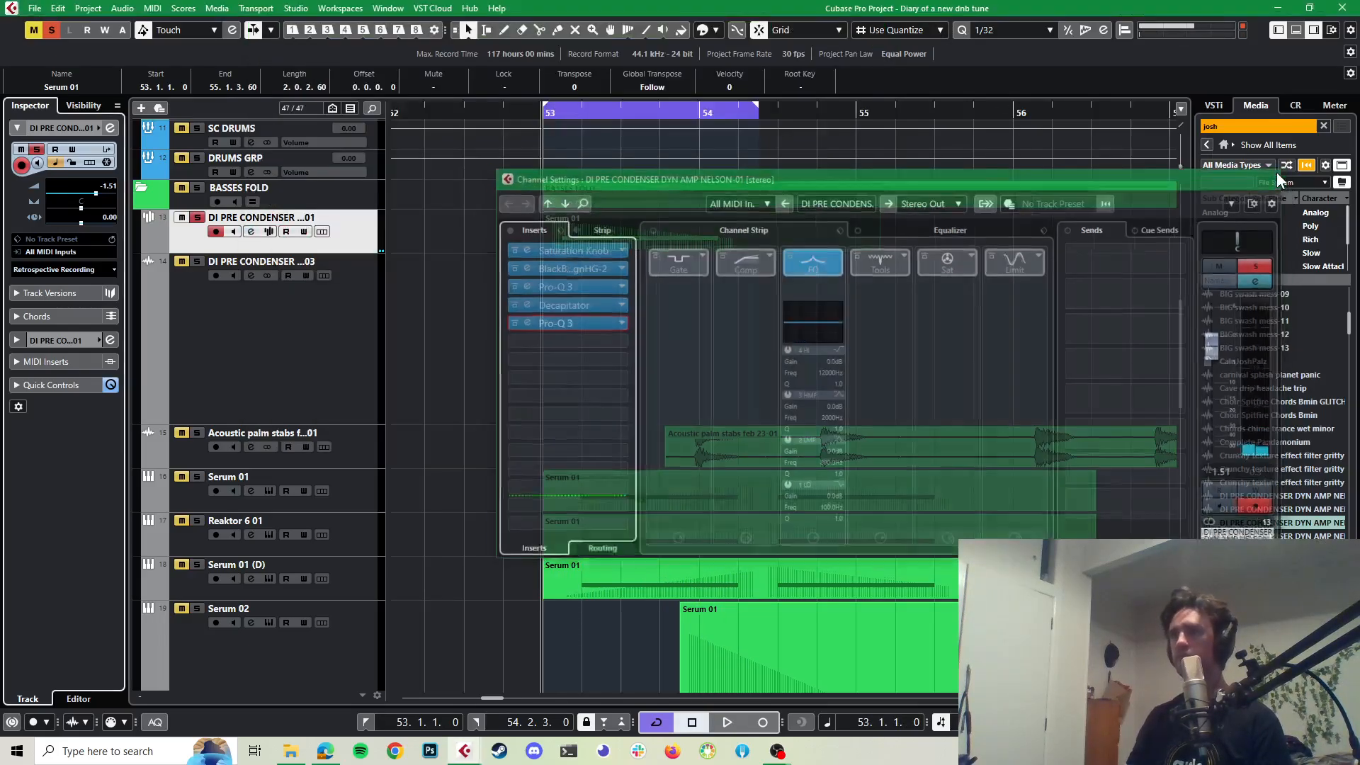
left_click(1277, 176)
key("space")
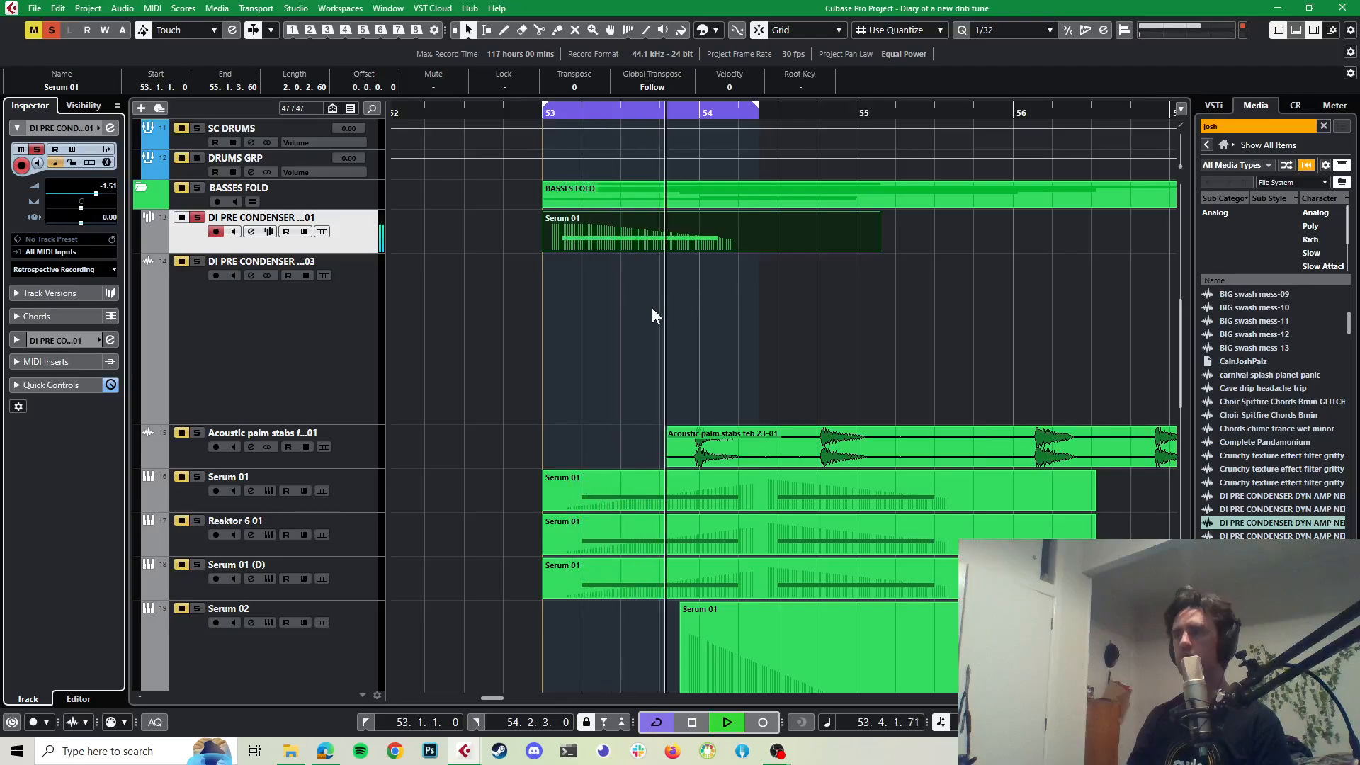
key("space")
Step: Move the Serum 01 MIDI part on the DI PRE CONDENSER sampler track to start at 53.4.3.0, aligned with the Serum 02 track's part
scroll(652, 309, "down", 3)
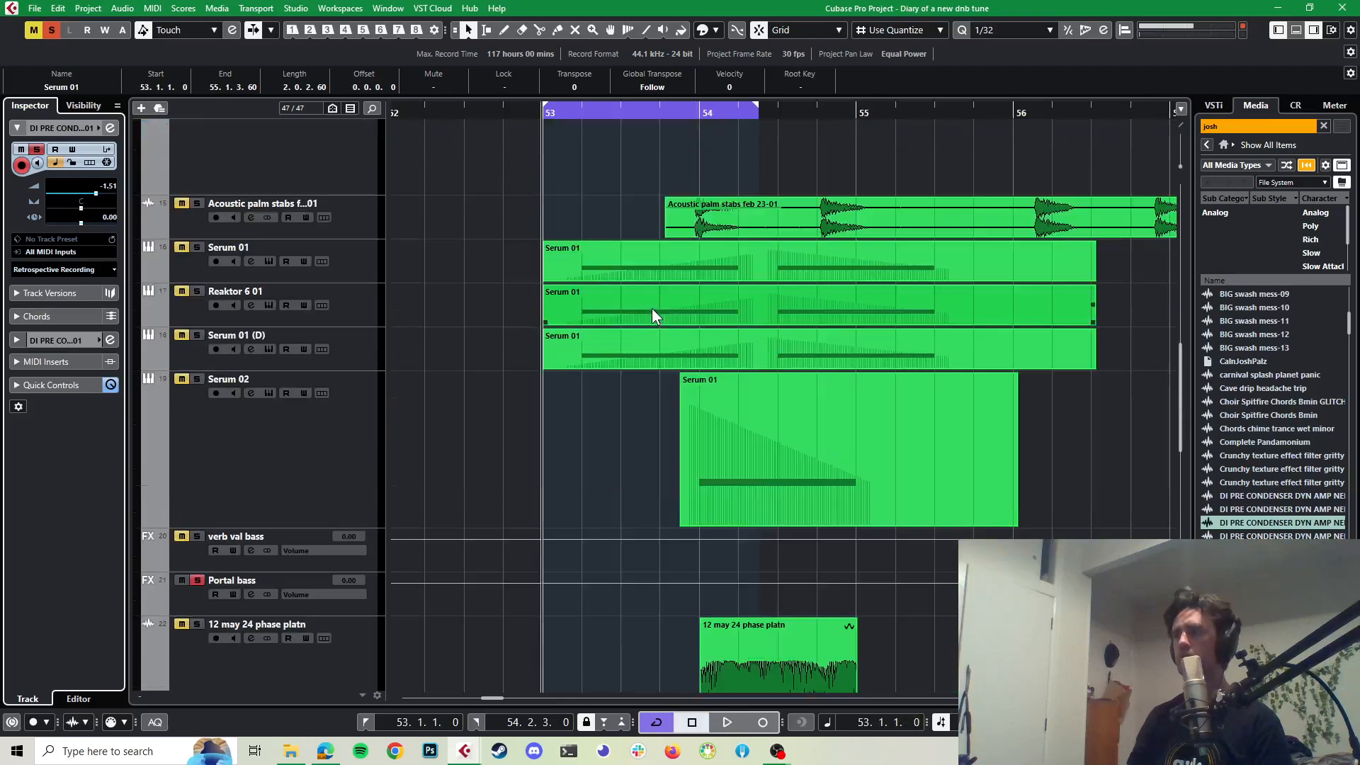
scroll(620, 197, "up", 3)
left_click_drag(609, 243, 746, 218)
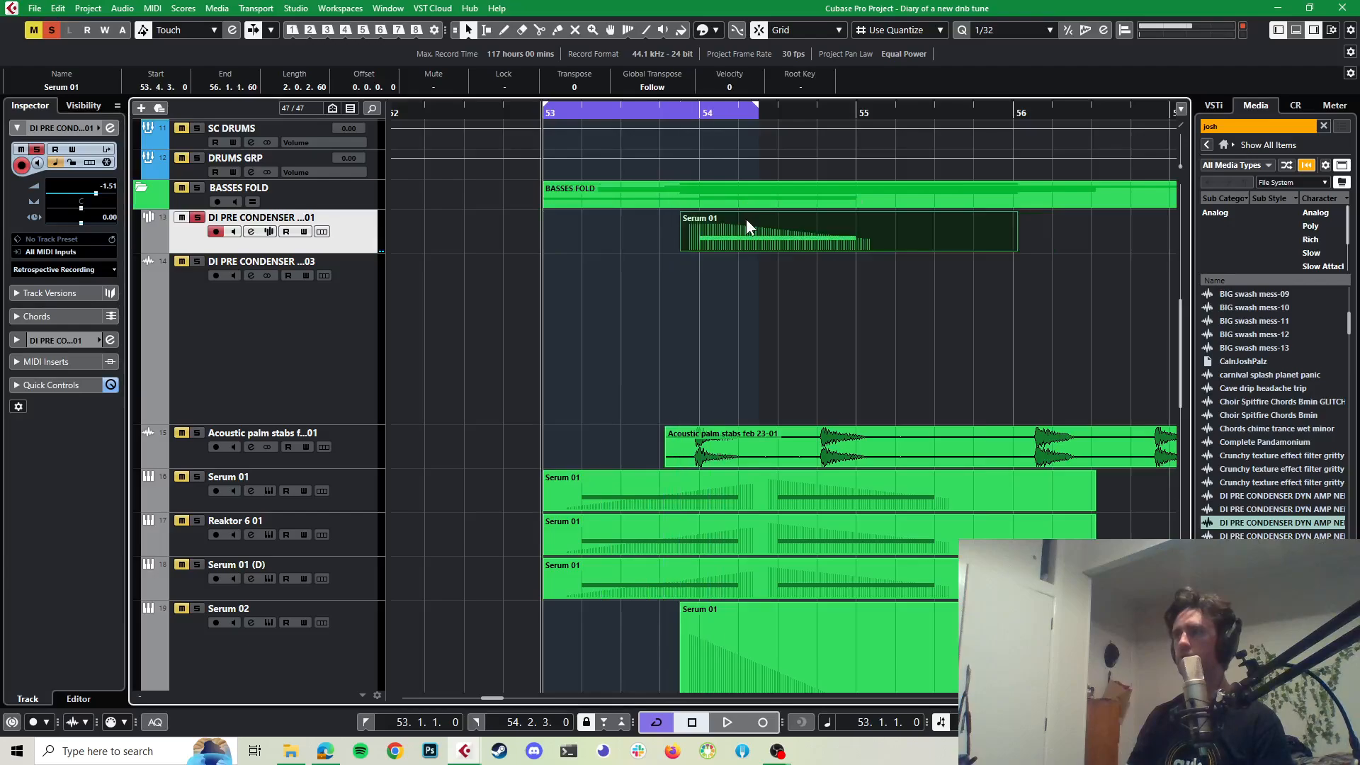
scroll(745, 219, "down", 5)
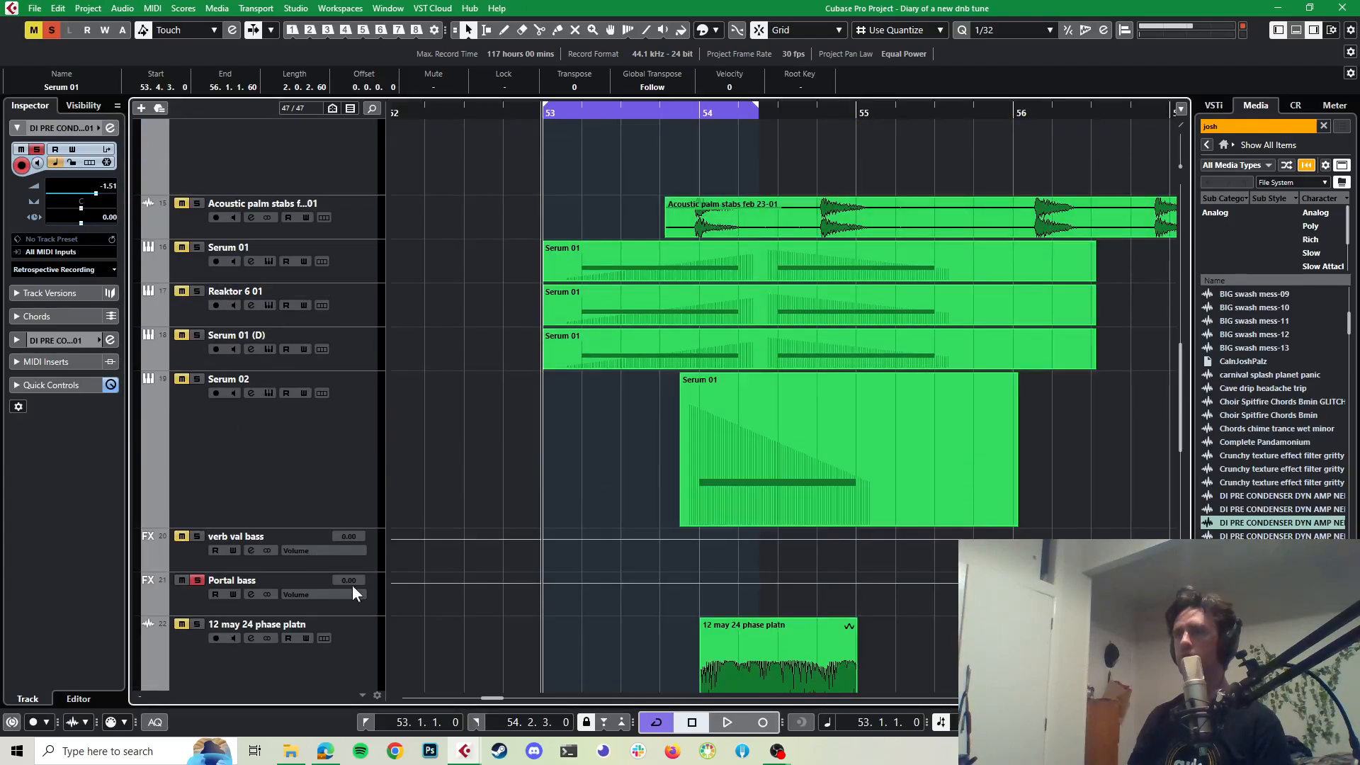
scroll(369, 441, "up", 3)
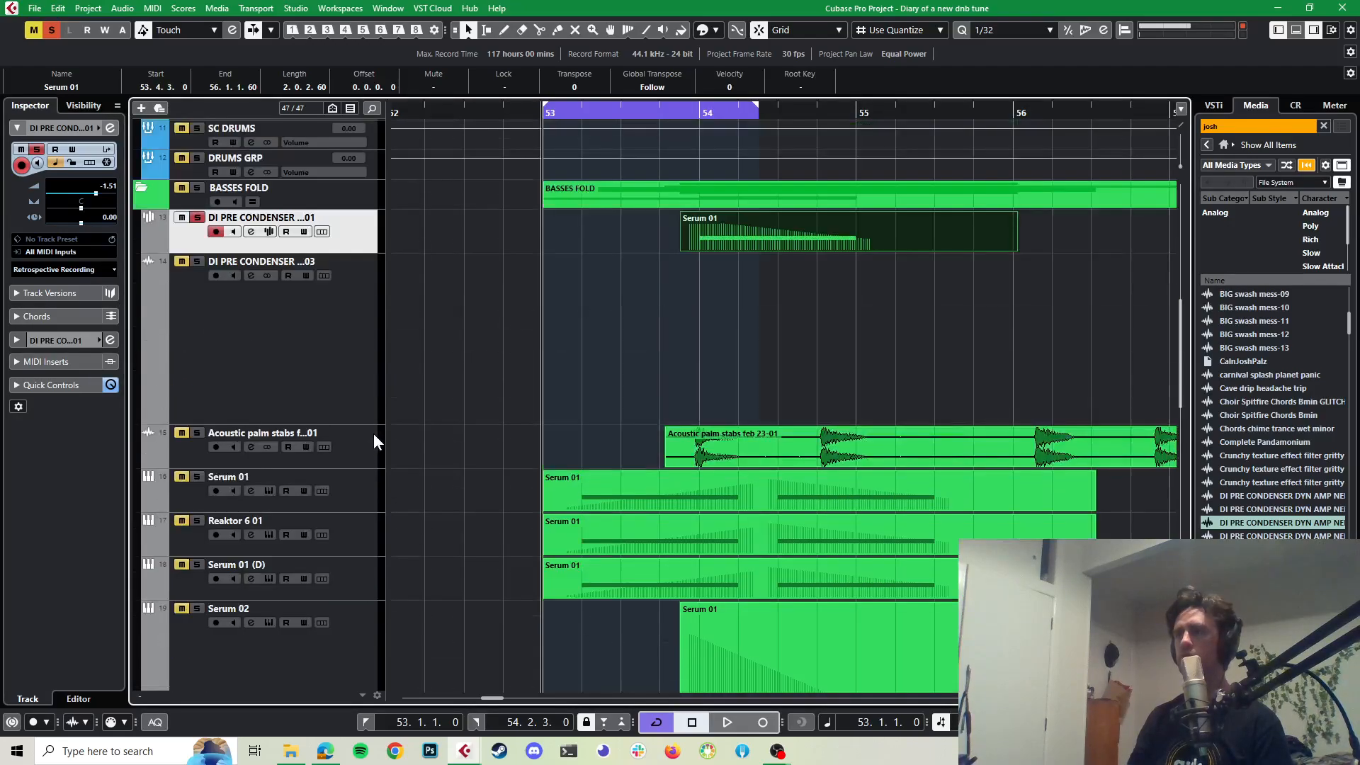
Step: Move the Serum 02 track directly below the DI PRE CONDENSER sampler track, solo it and briefly audition both layers
left_click_drag(349, 661, 325, 298)
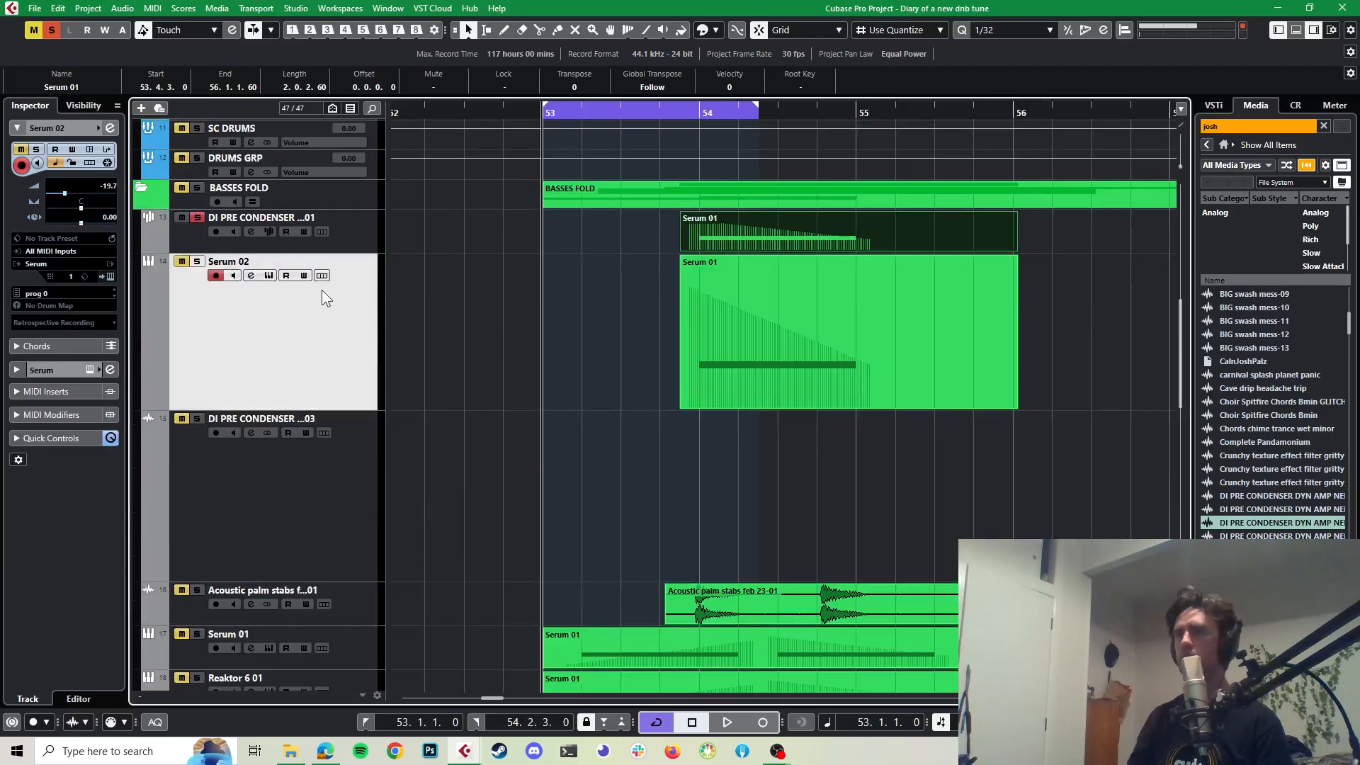
left_click(197, 262)
key("space")
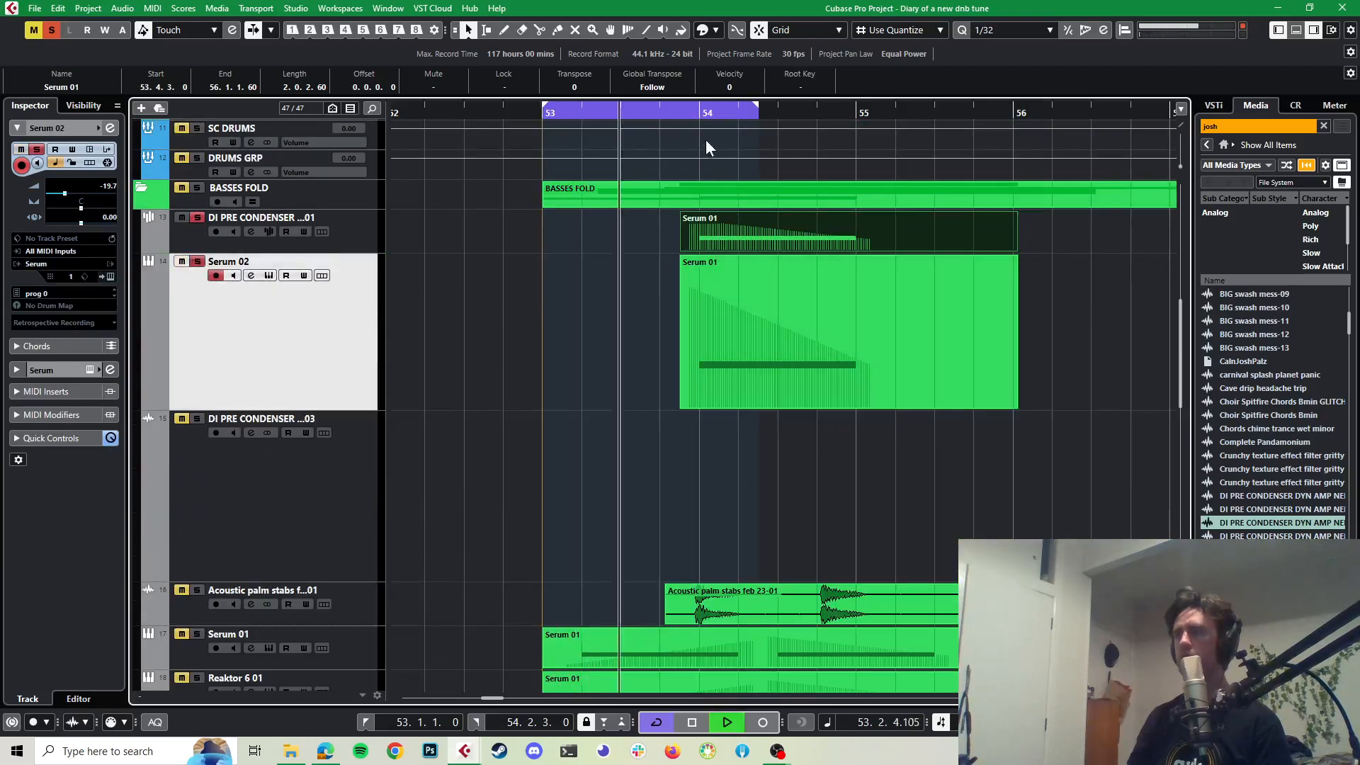
key("space")
Step: Turn off cycle playback, place the playhead at 53.4.2.0 and audition the soloed sampler and Serum 02 layers repeatedly
key("KP_Divide")
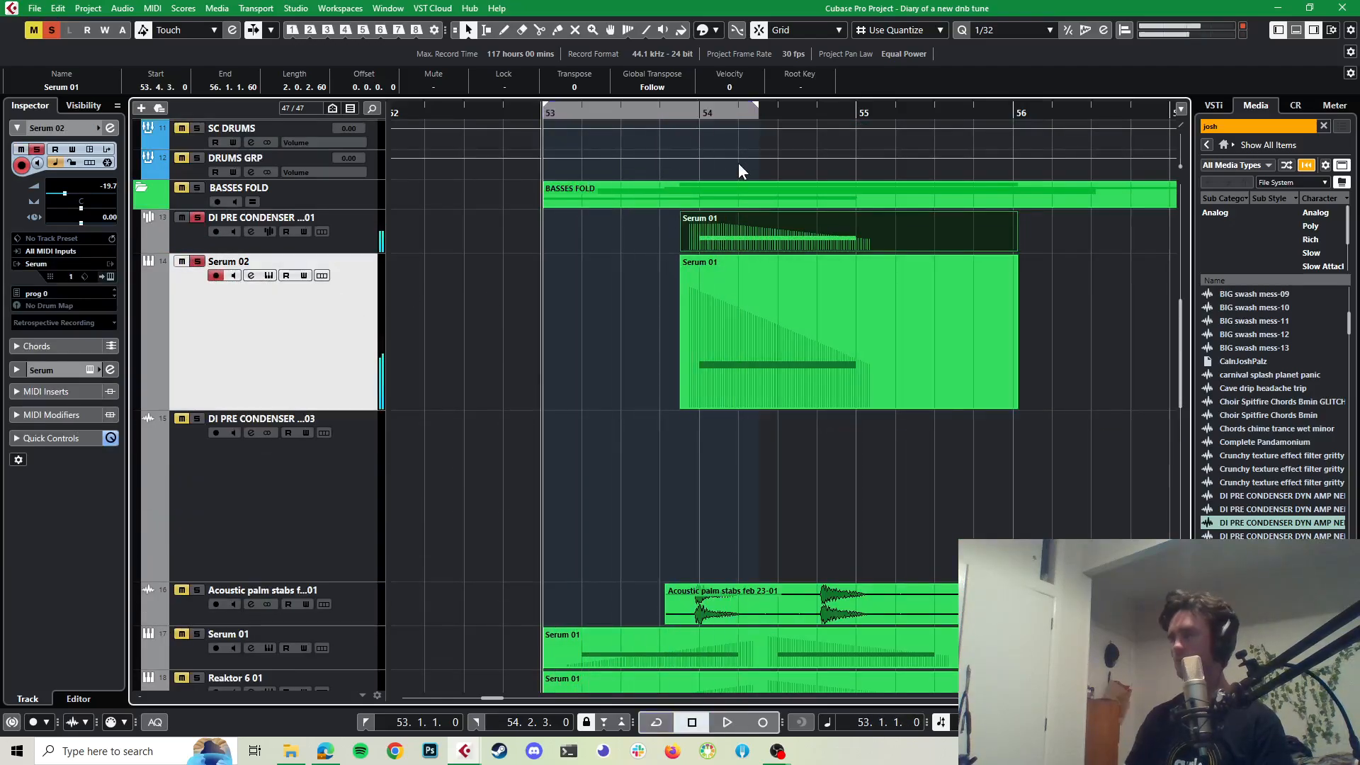
key("space")
key("space")
left_click(681, 112)
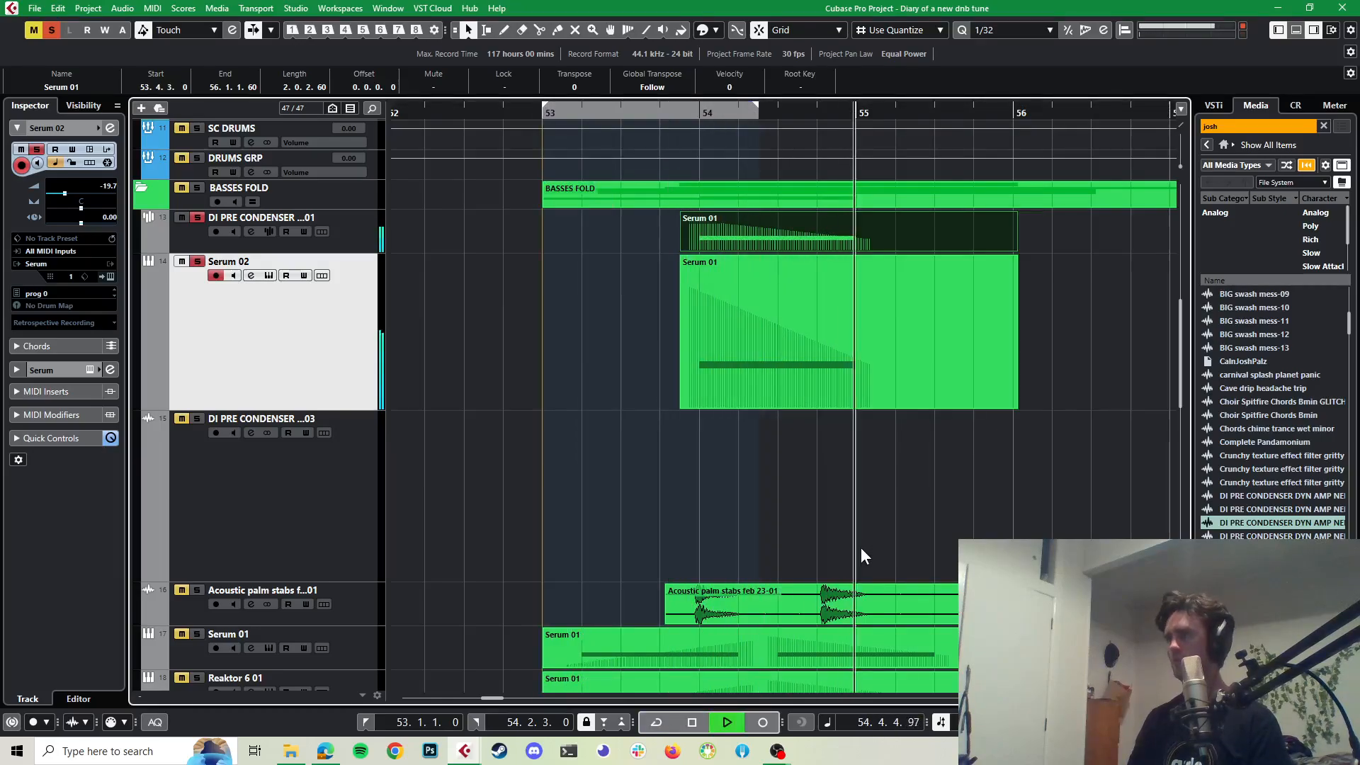
key("space")
key("space")
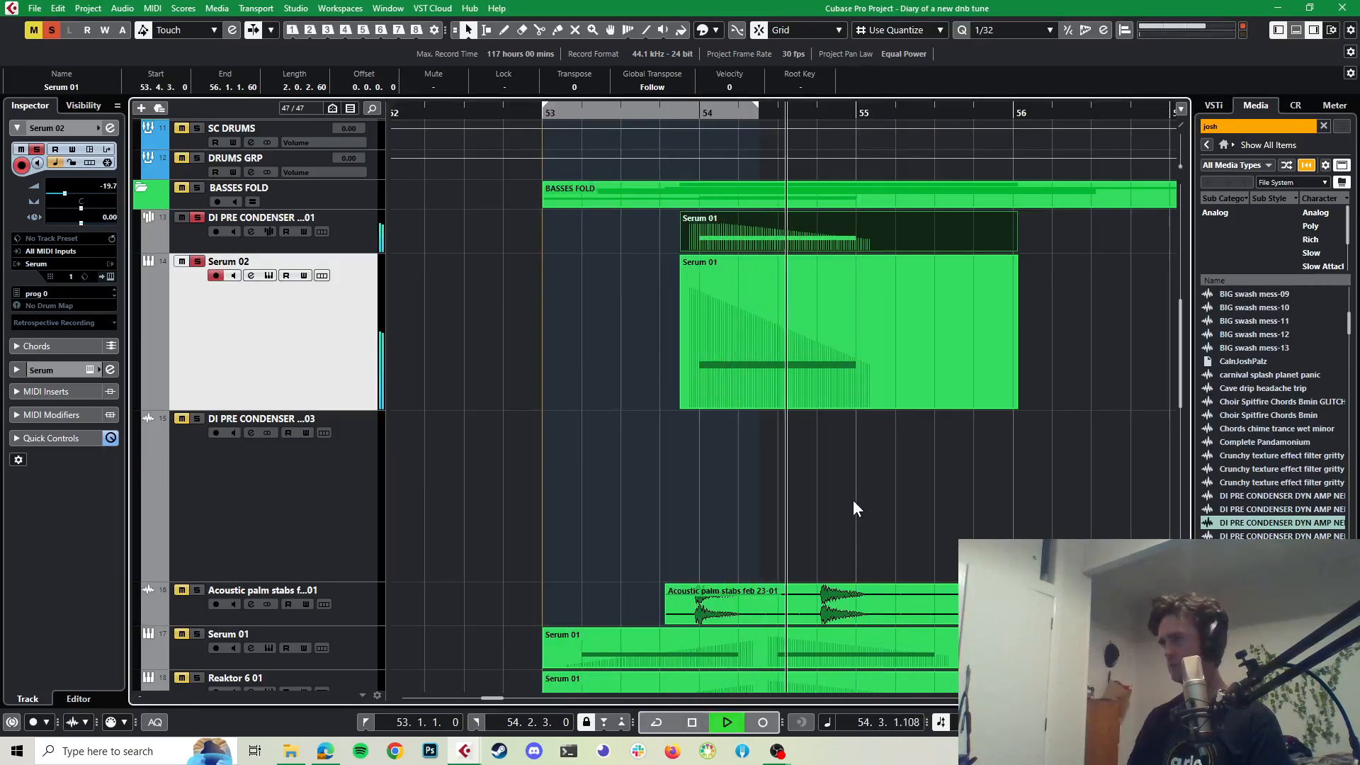
key("space")
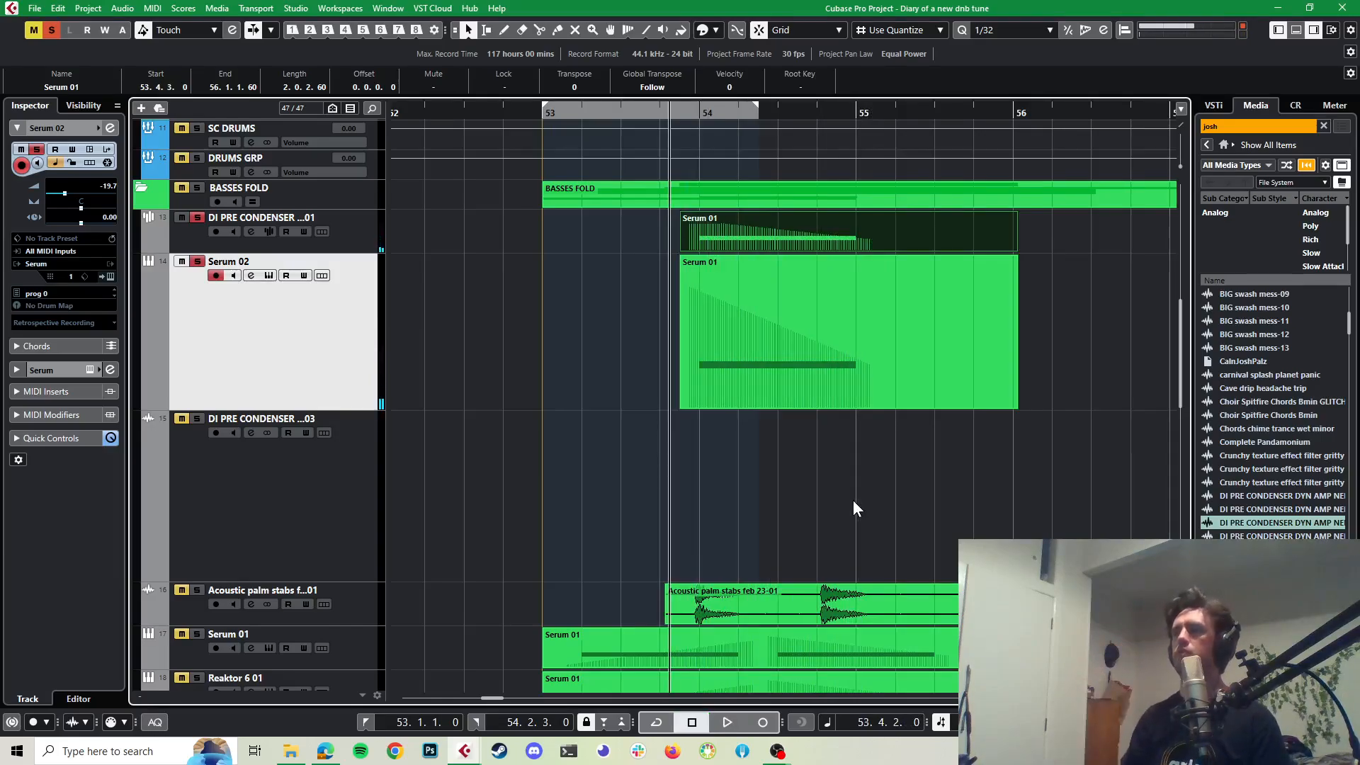
key("space")
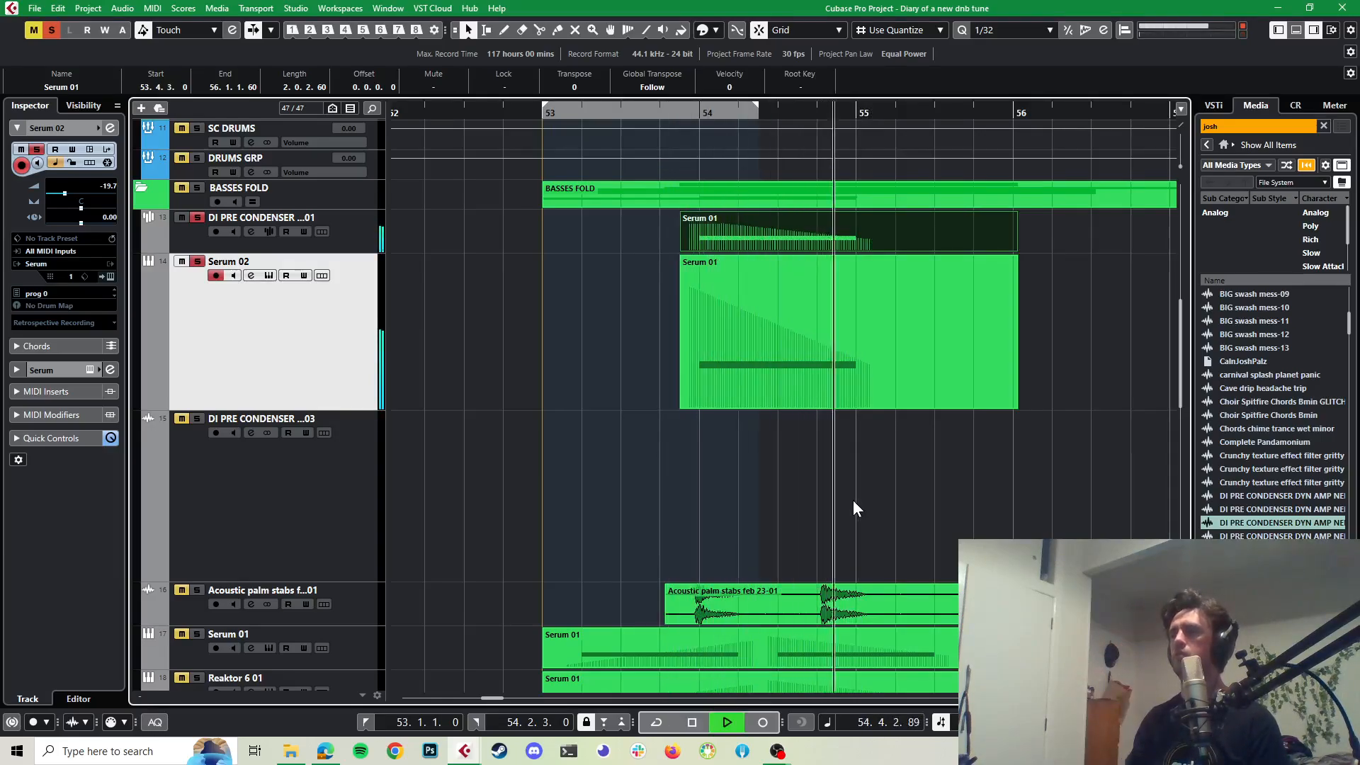
key("space")
key("space")
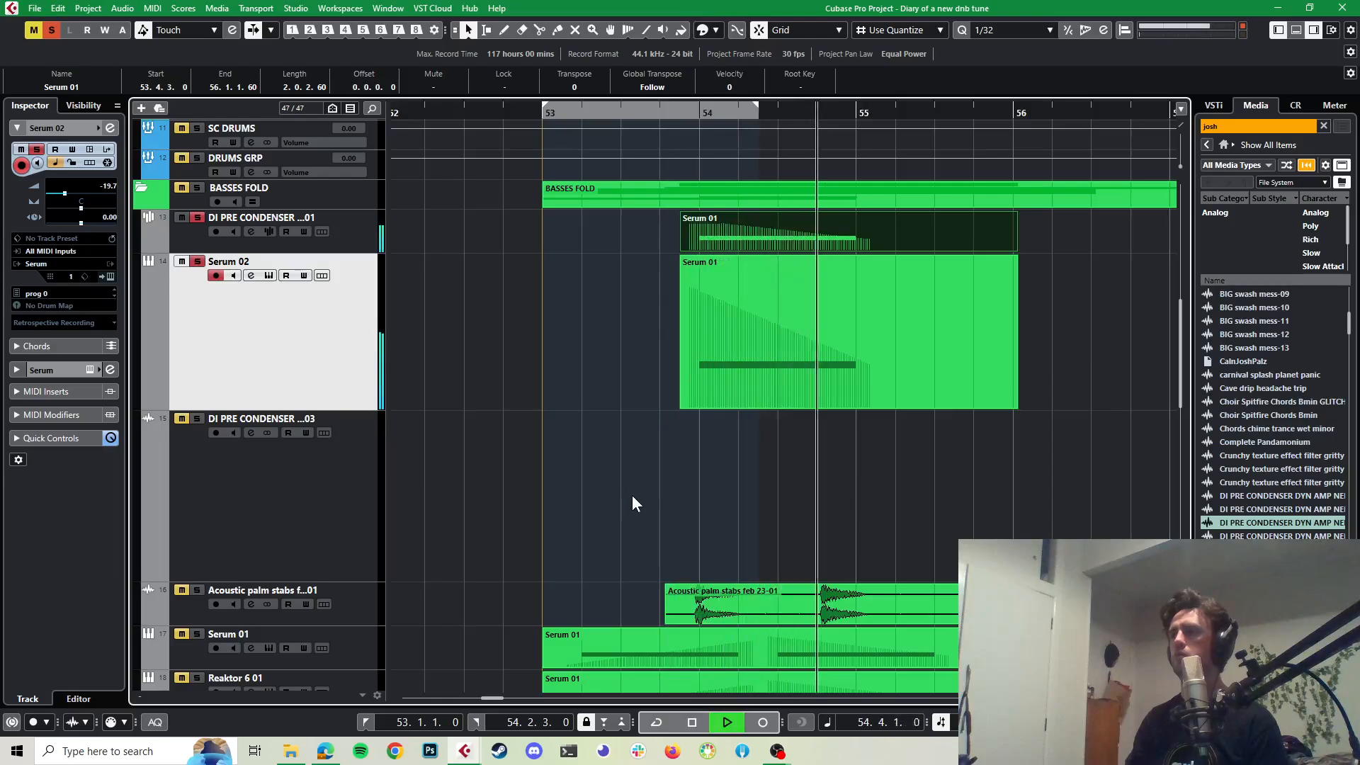
key("space")
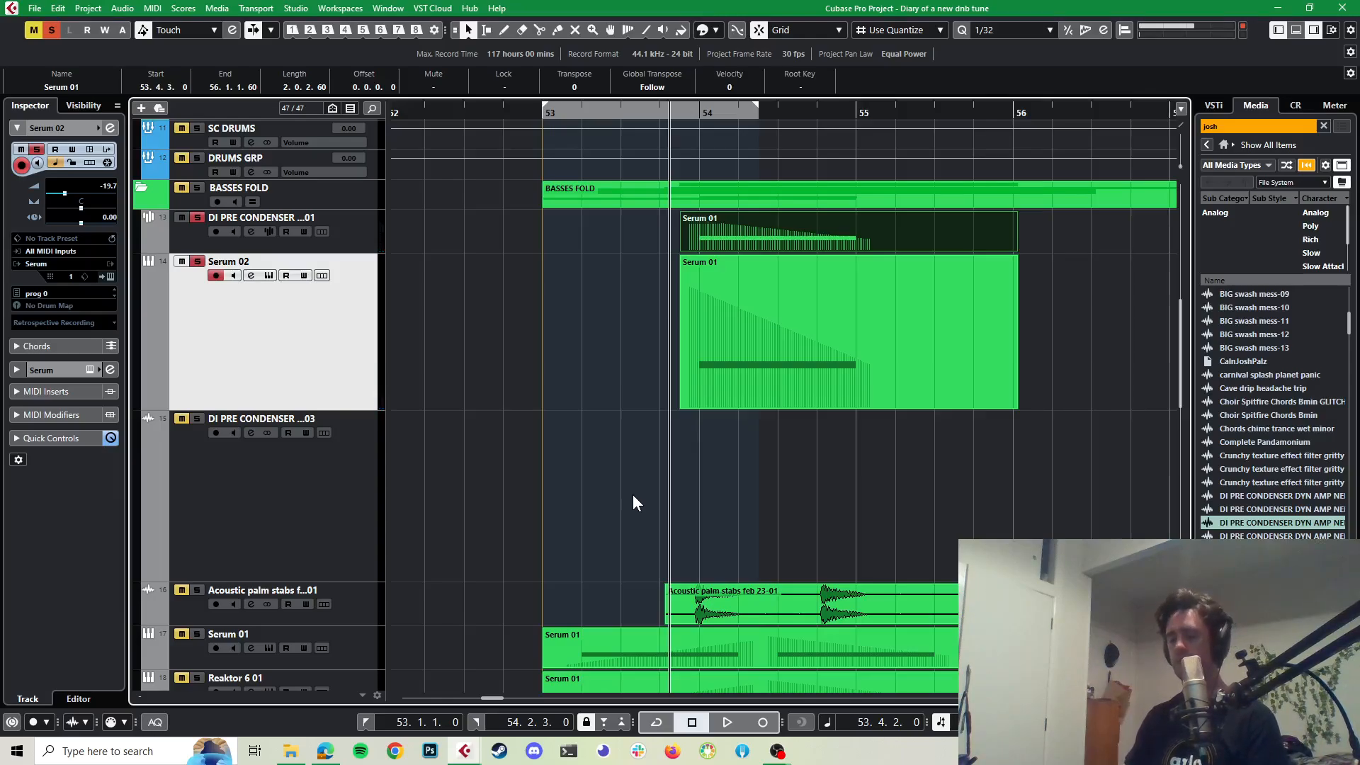
Step: Add a stereo group track named joinedKeySerum, output to BASSES GRP and created outside the folder
key("t")
left_click(453, 217)
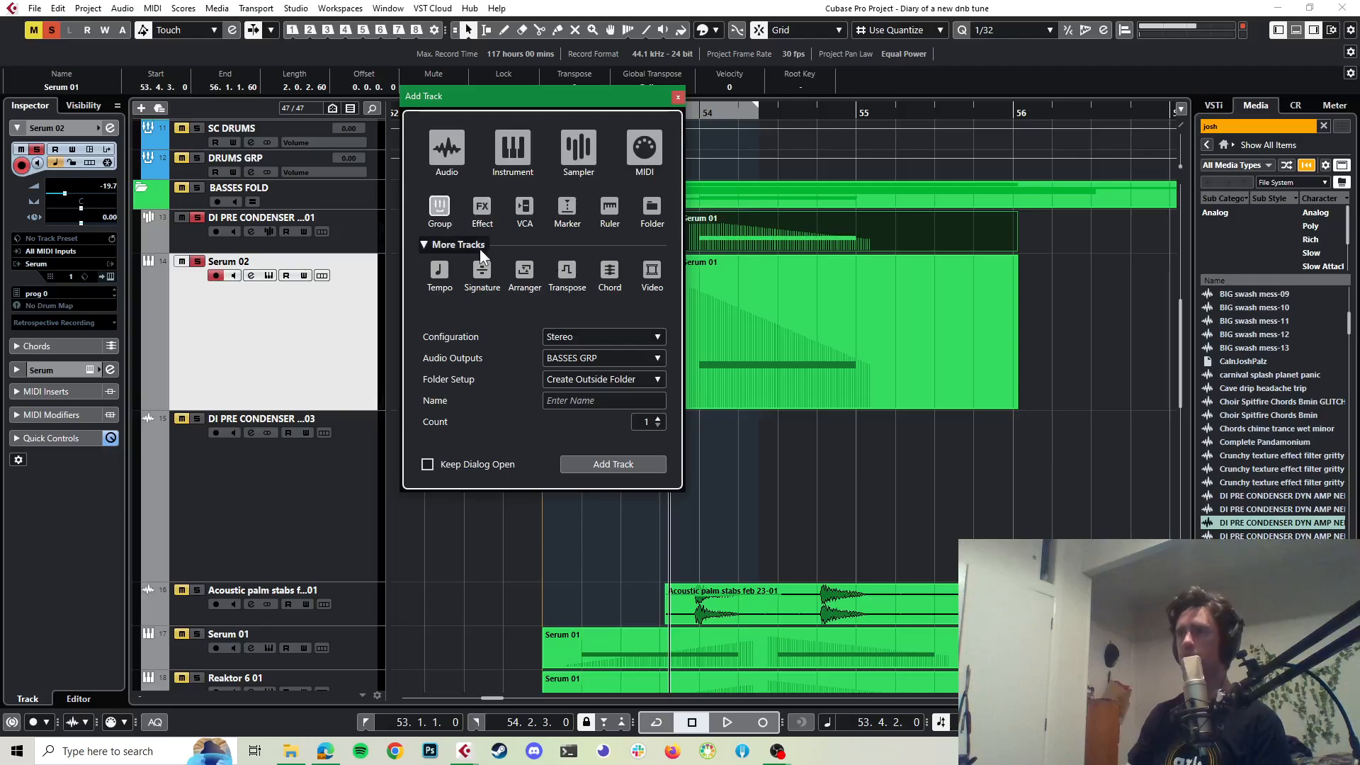
left_click(606, 401)
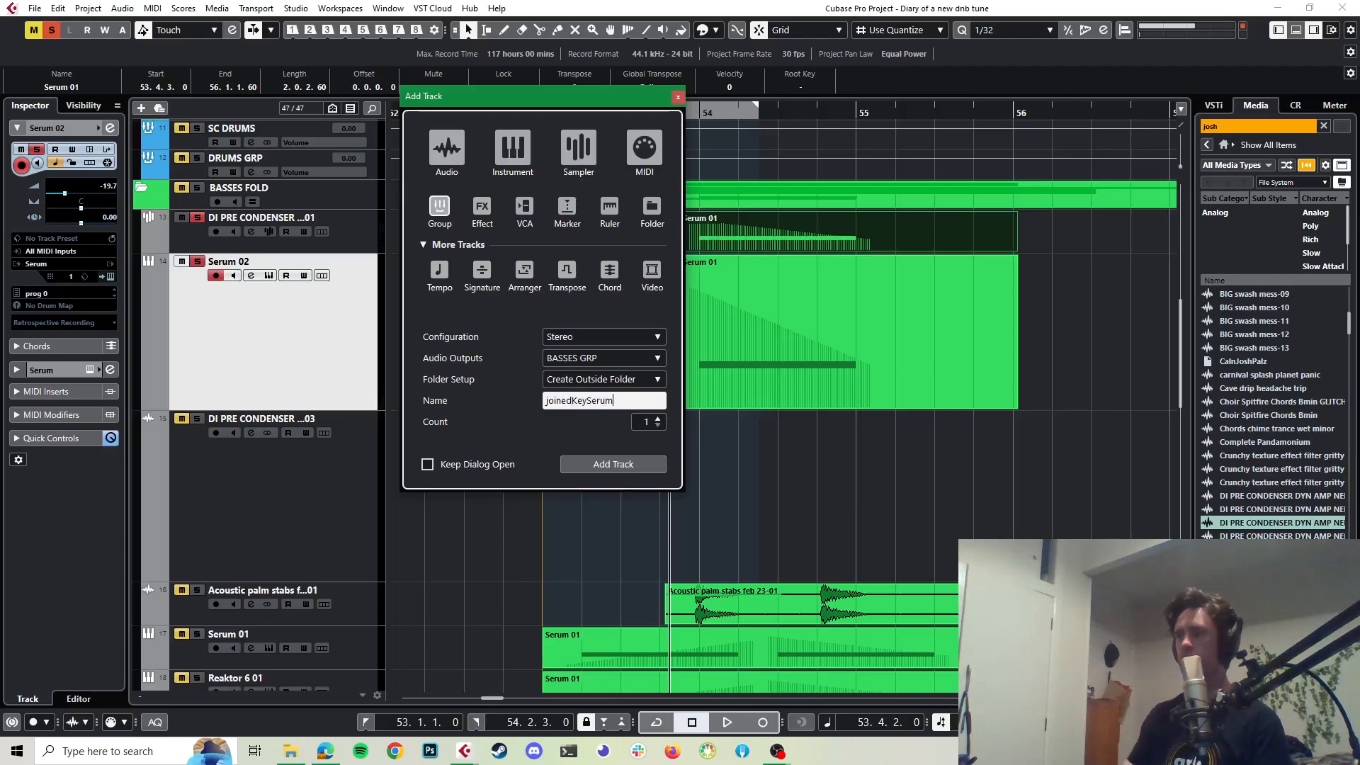
left_click(592, 465)
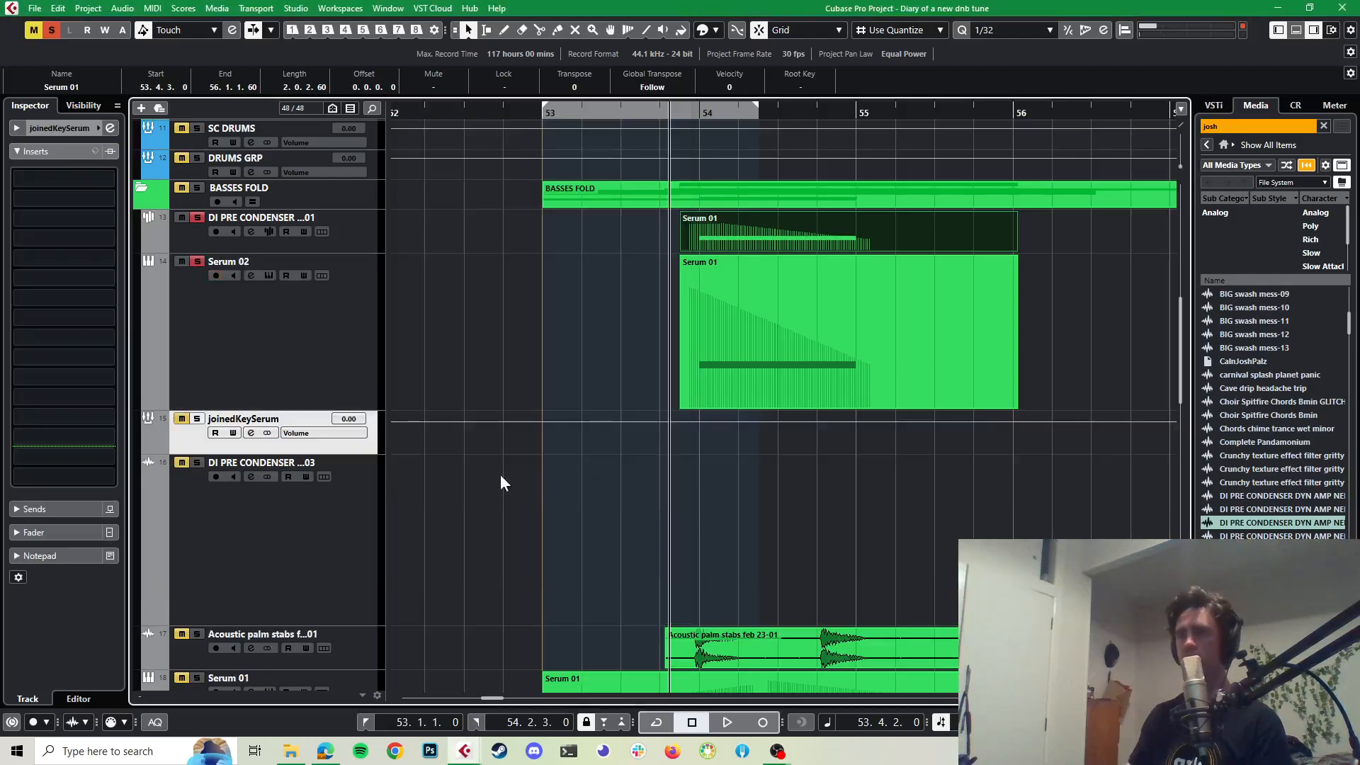
Step: Route the DI PRE CONDENSER sampler and Serum 02 outputs to the joinedKeySerum group, then close the channel settings
left_click(358, 222)
left_click(108, 127)
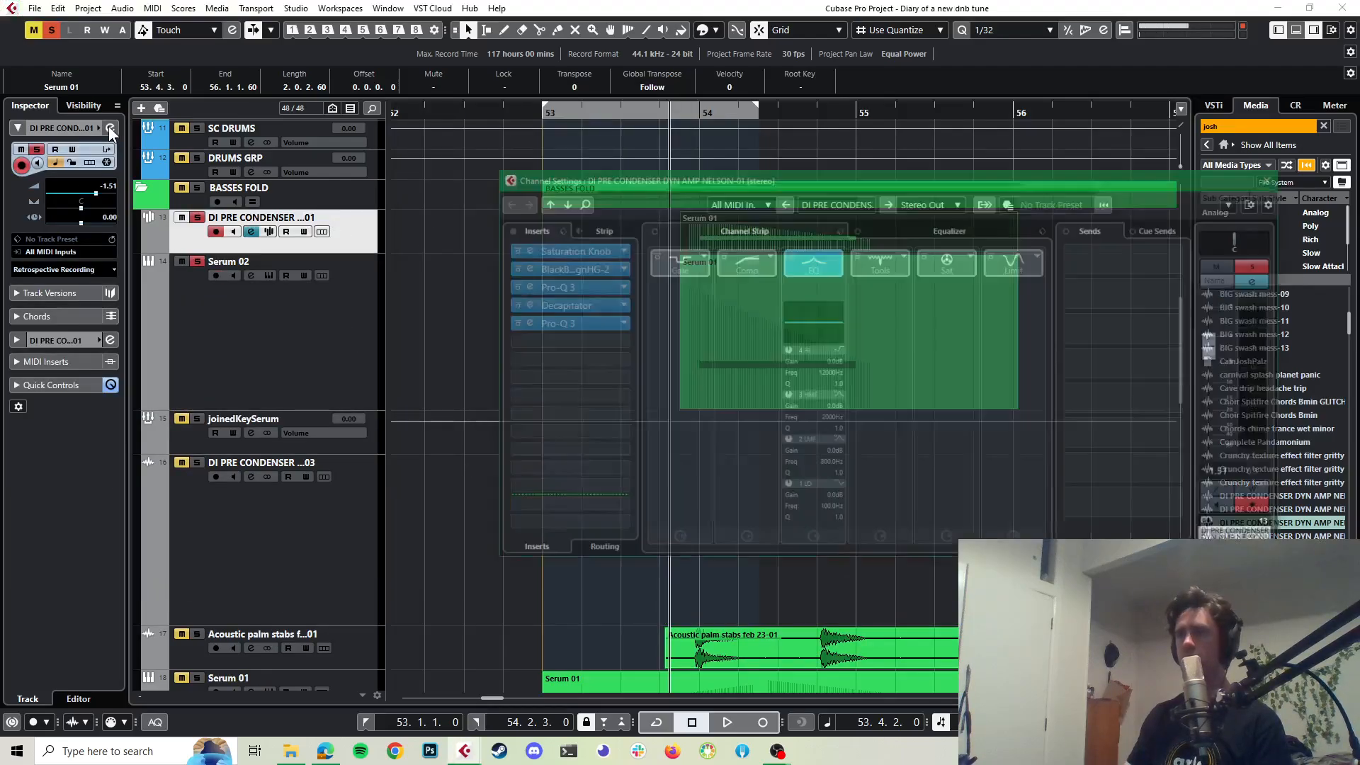
left_click(913, 202)
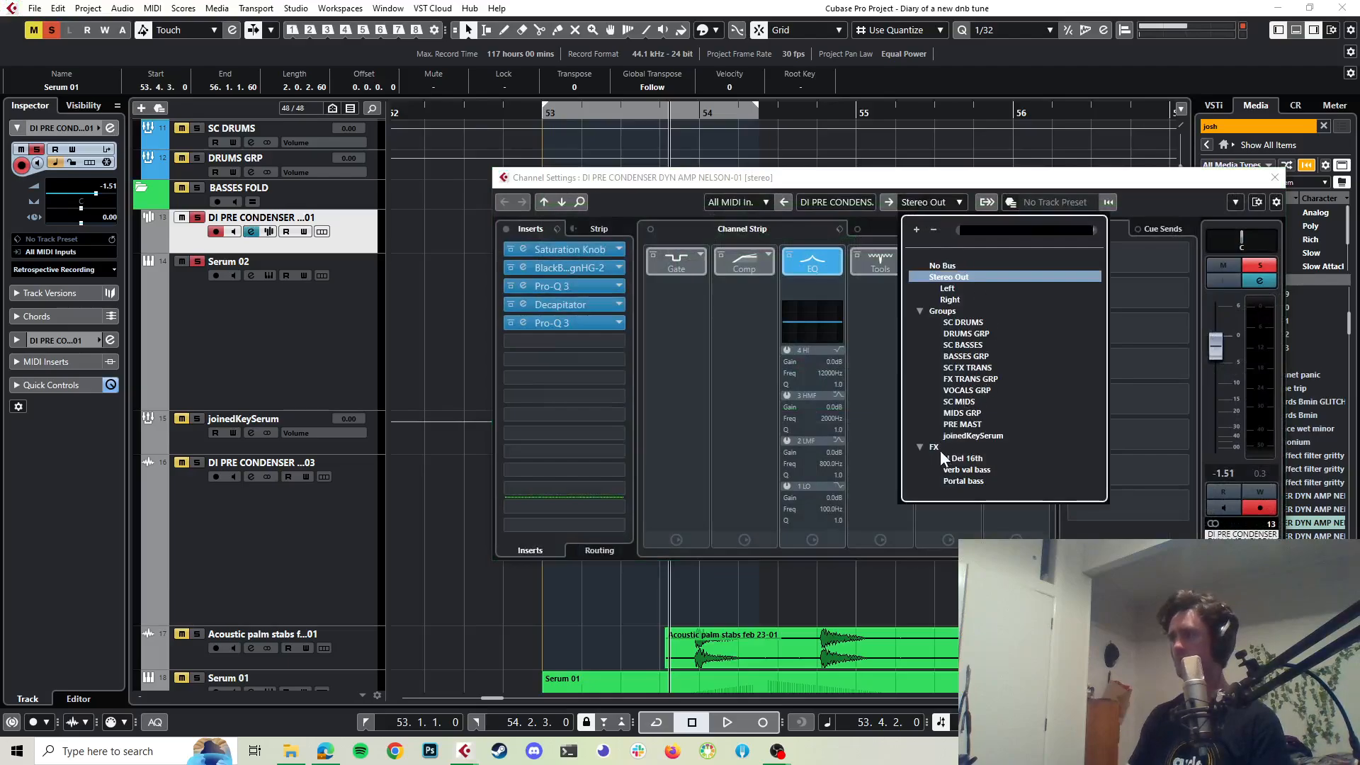
left_click(949, 434)
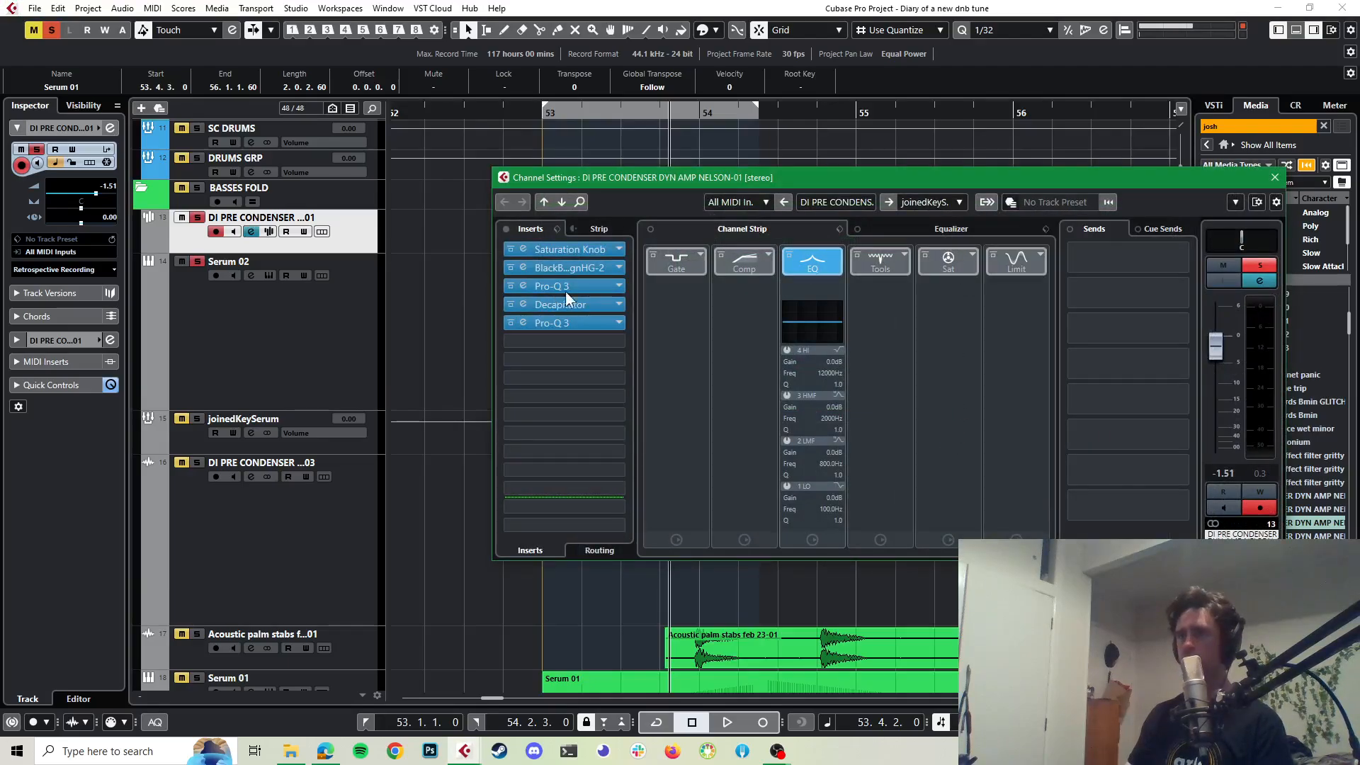
left_click(561, 201)
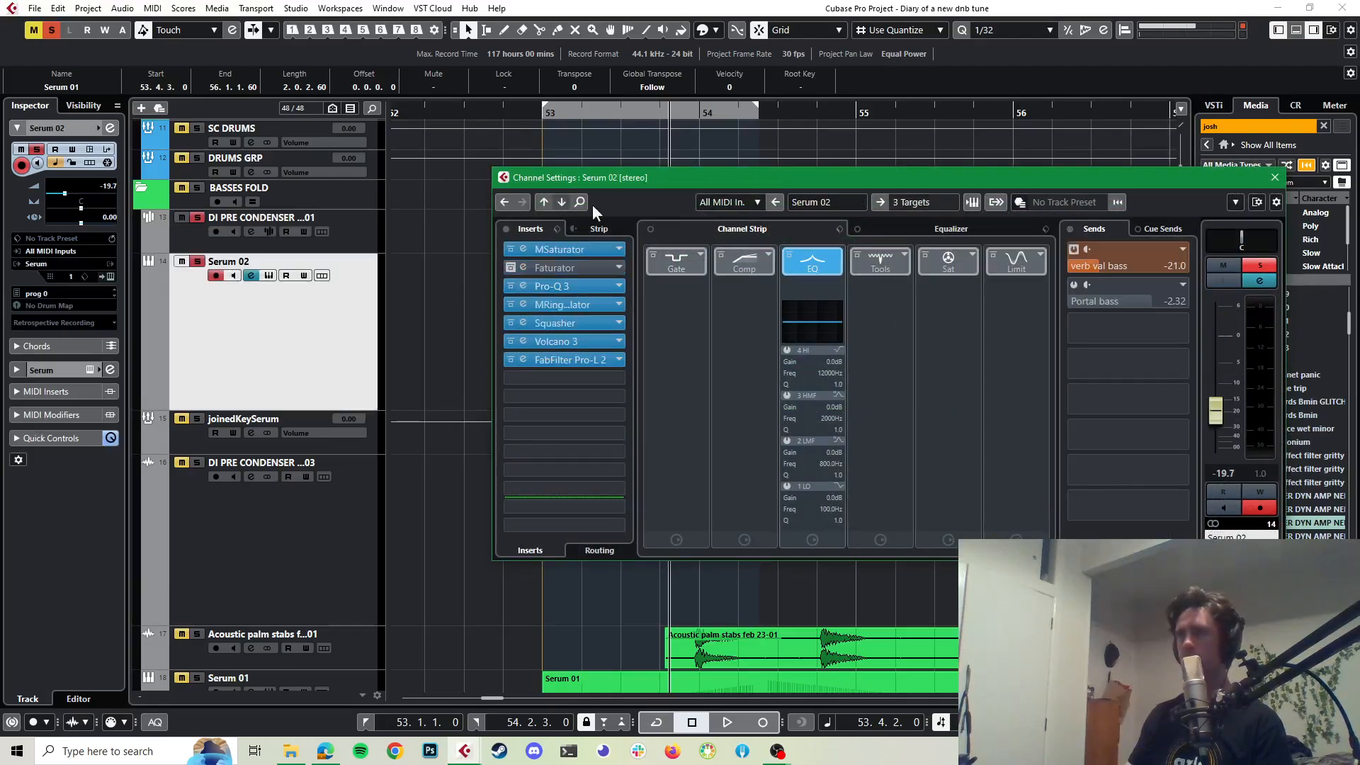
left_click(928, 202)
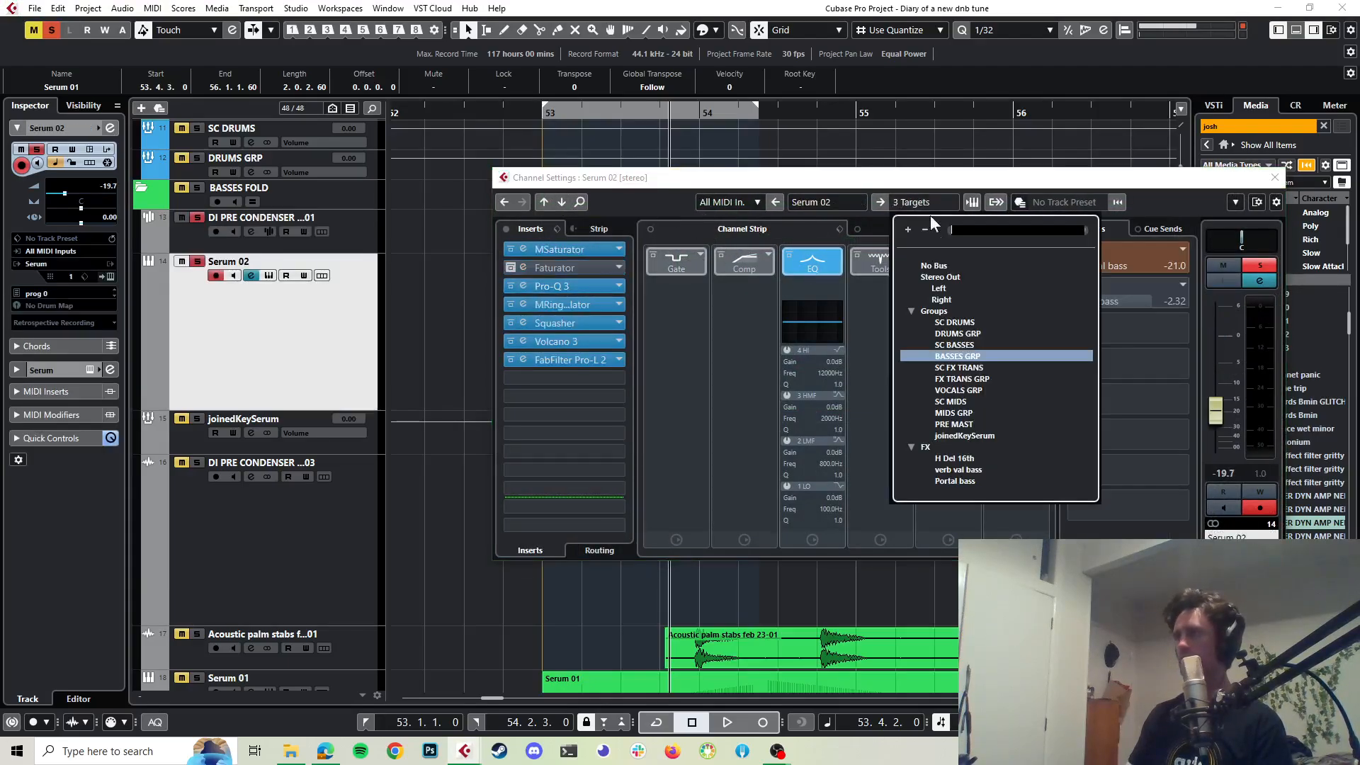
left_click(937, 434)
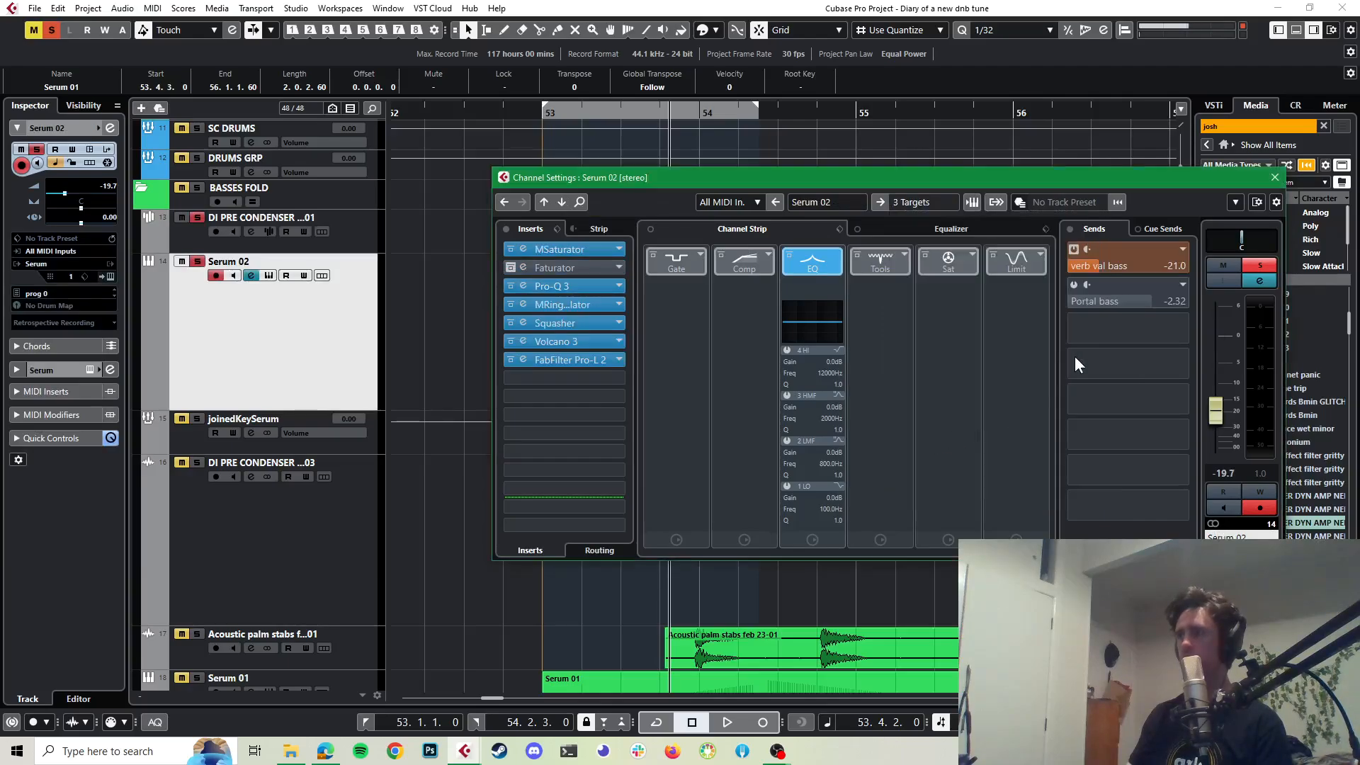
left_click(1274, 177)
Step: Clear all solos, solo the joinedKeySerum group and audition the combined layers
left_click(51, 30)
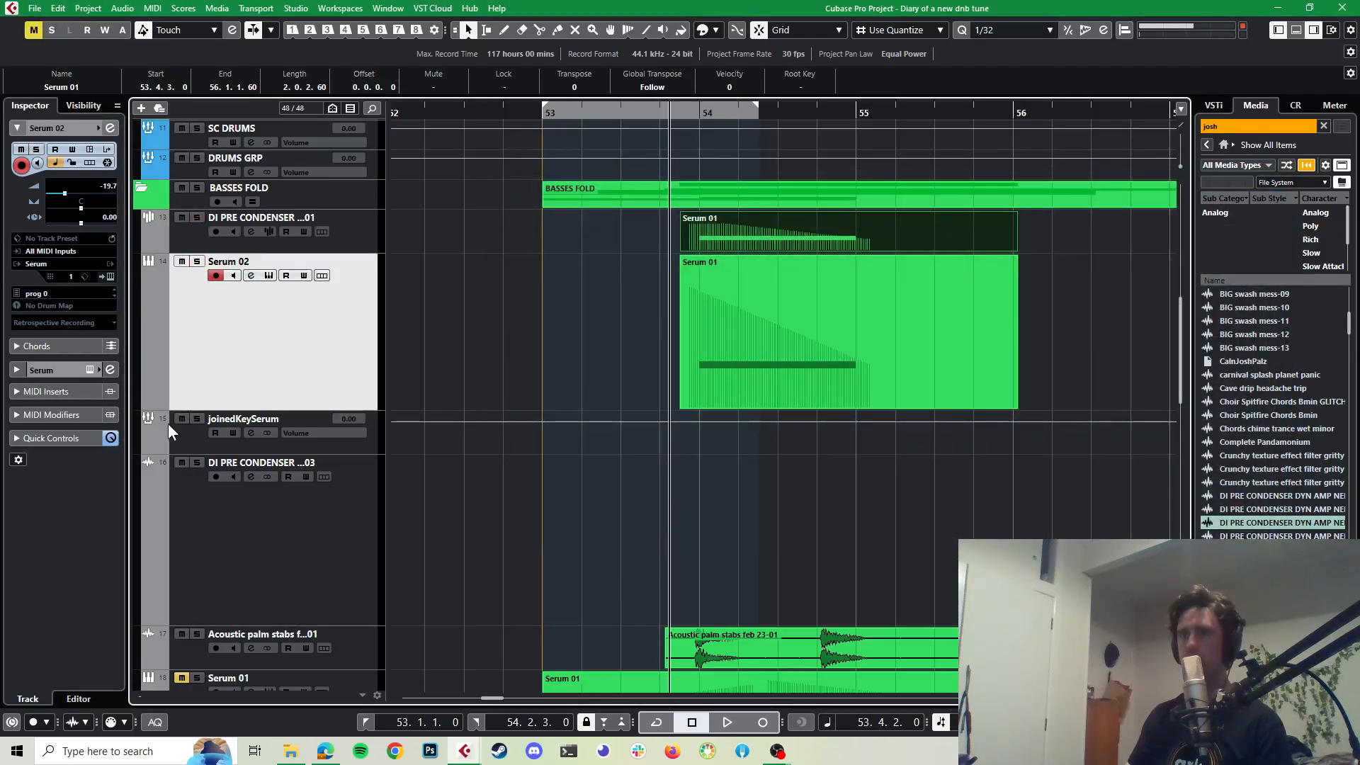
left_click(198, 416)
key("space")
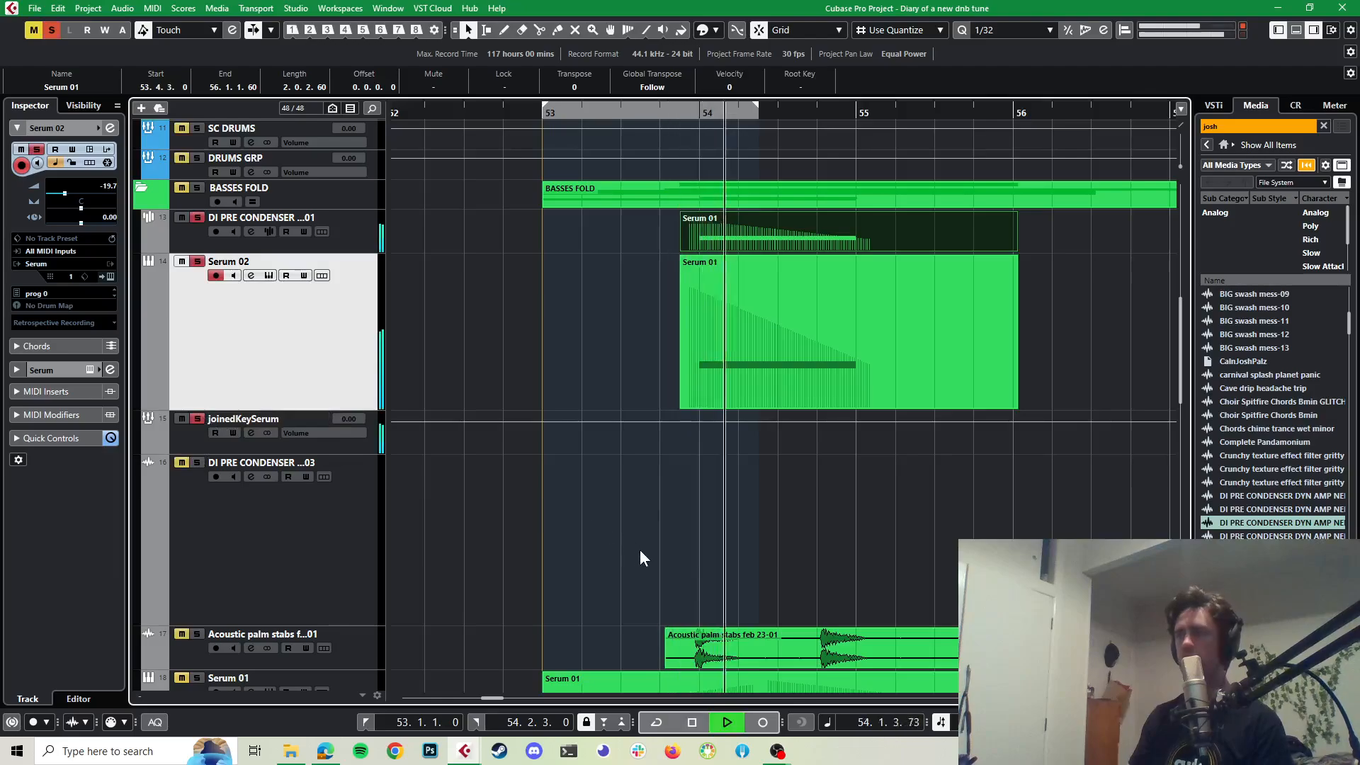
key("space")
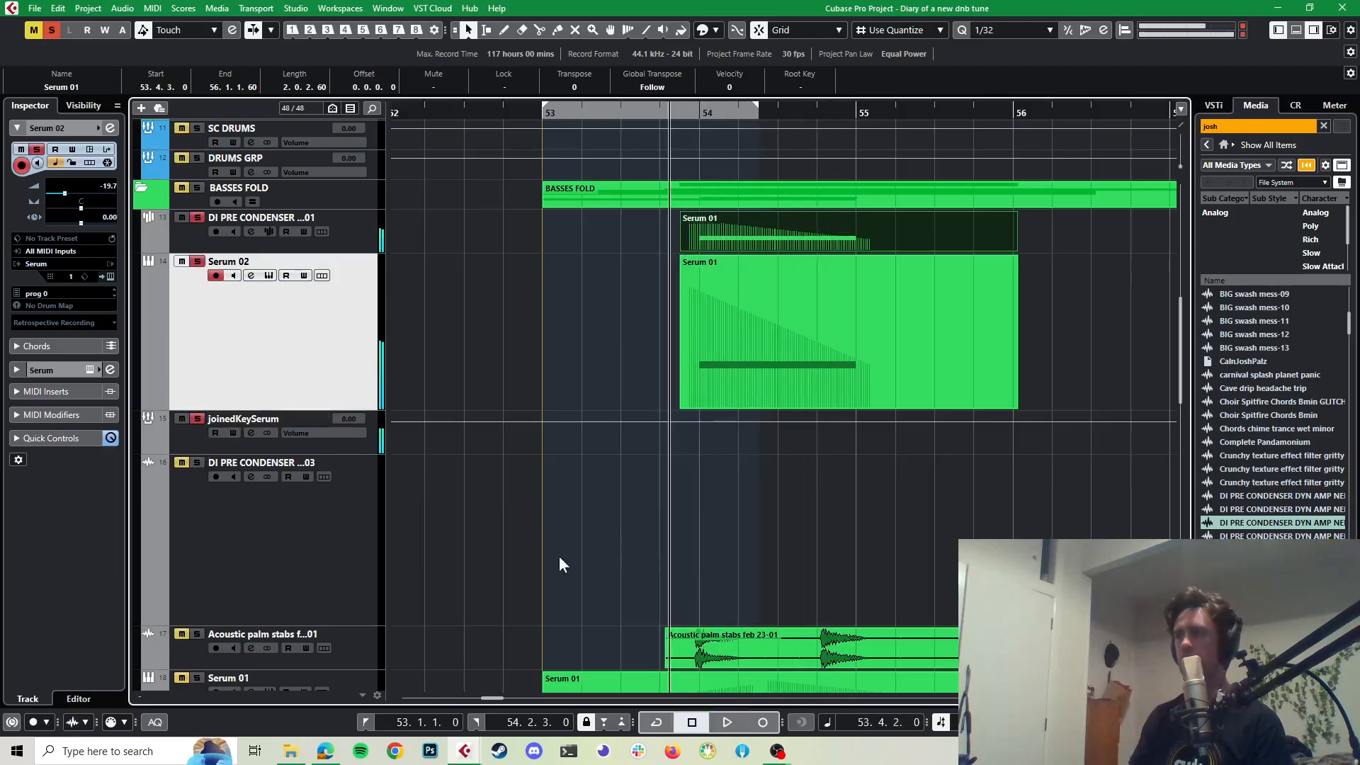
Step: Insert CamelCrusher in the joinedKeySerum group's first insert slot and switch off the compressor's Phat Mode
left_click(364, 445)
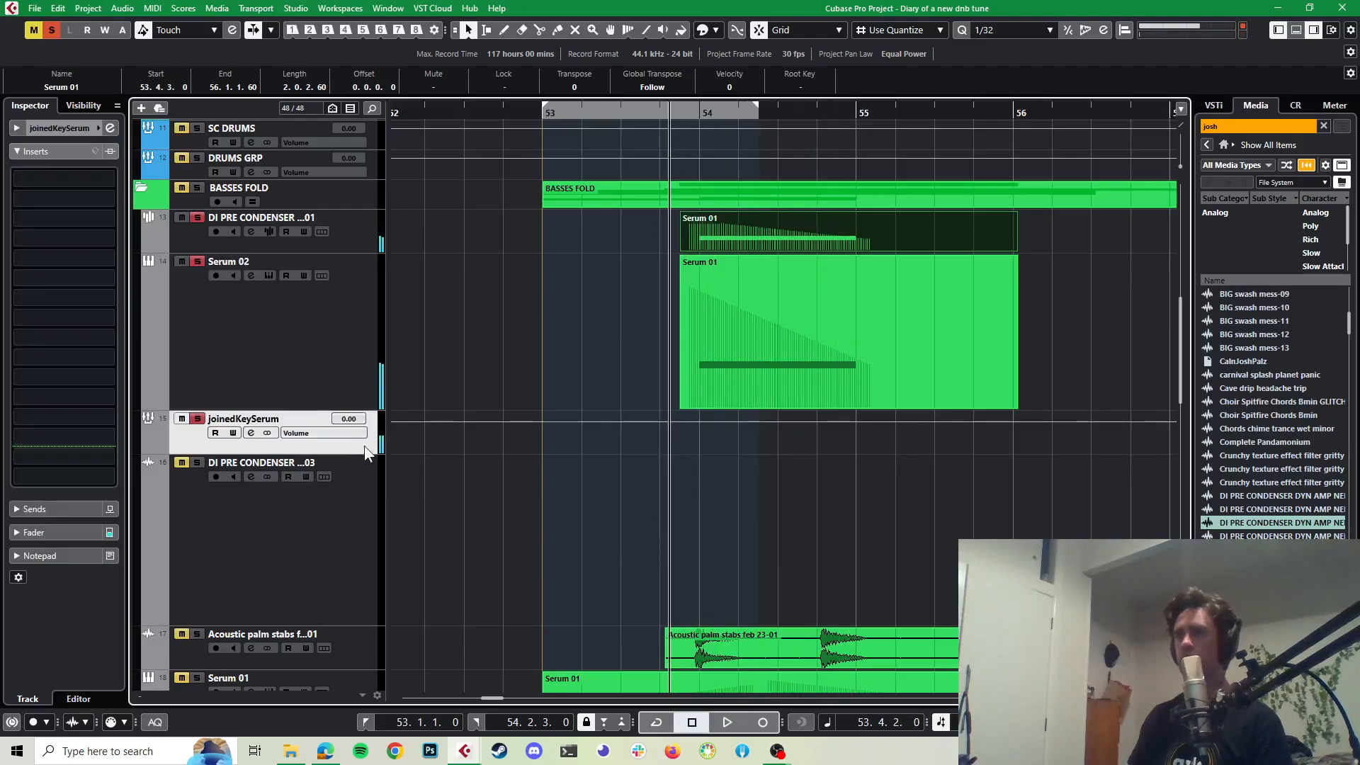
left_click(109, 175)
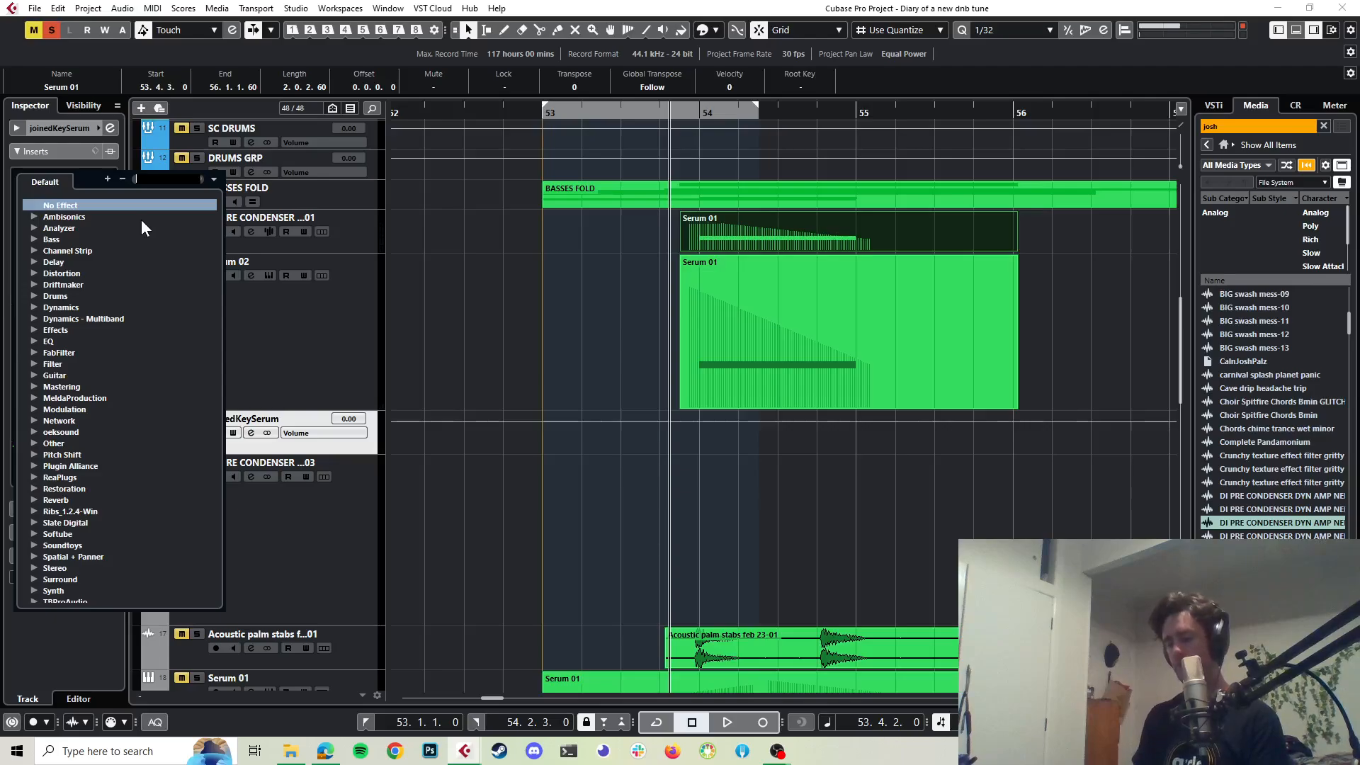
type("camel")
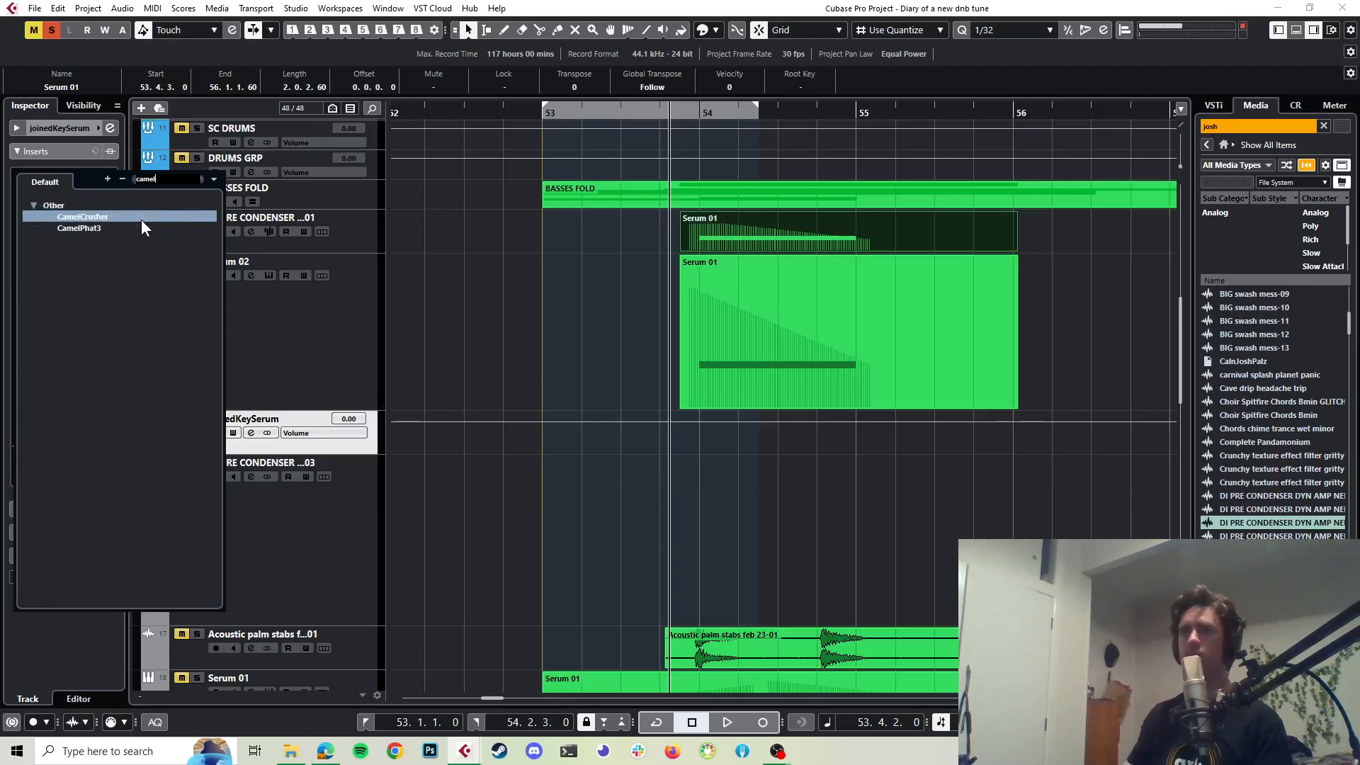
left_click(142, 219)
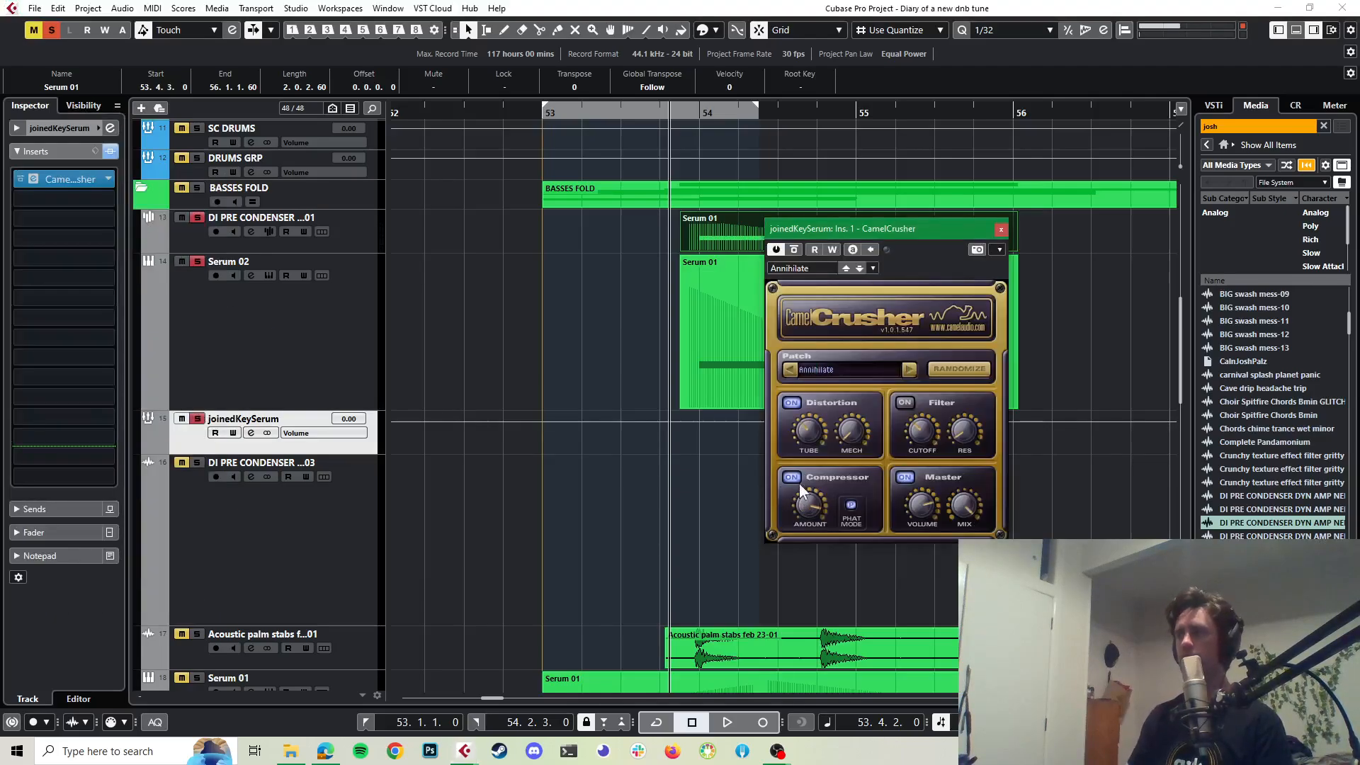
left_click(852, 504)
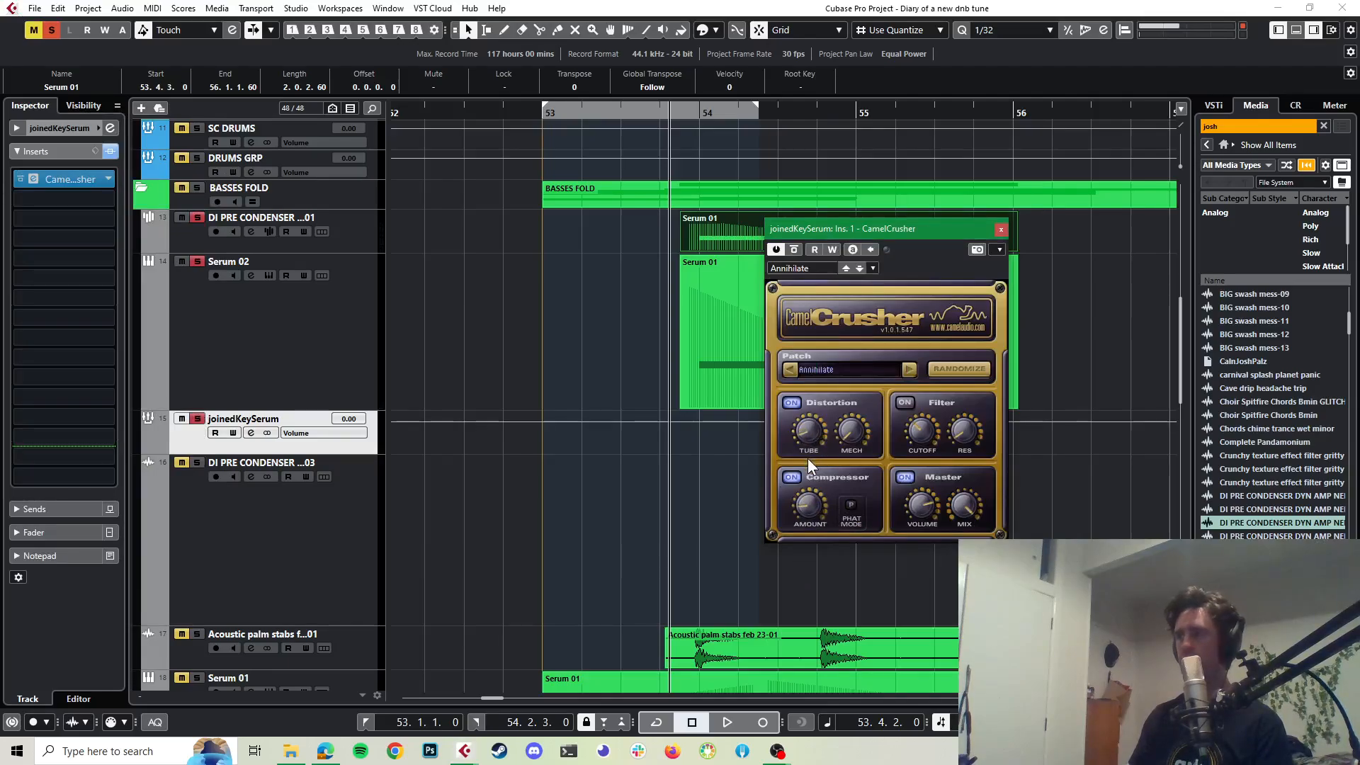
Step: Audition the joinedKeySerum group repeatedly through CamelCrusher and close the plug-in window
key("space")
key("space")
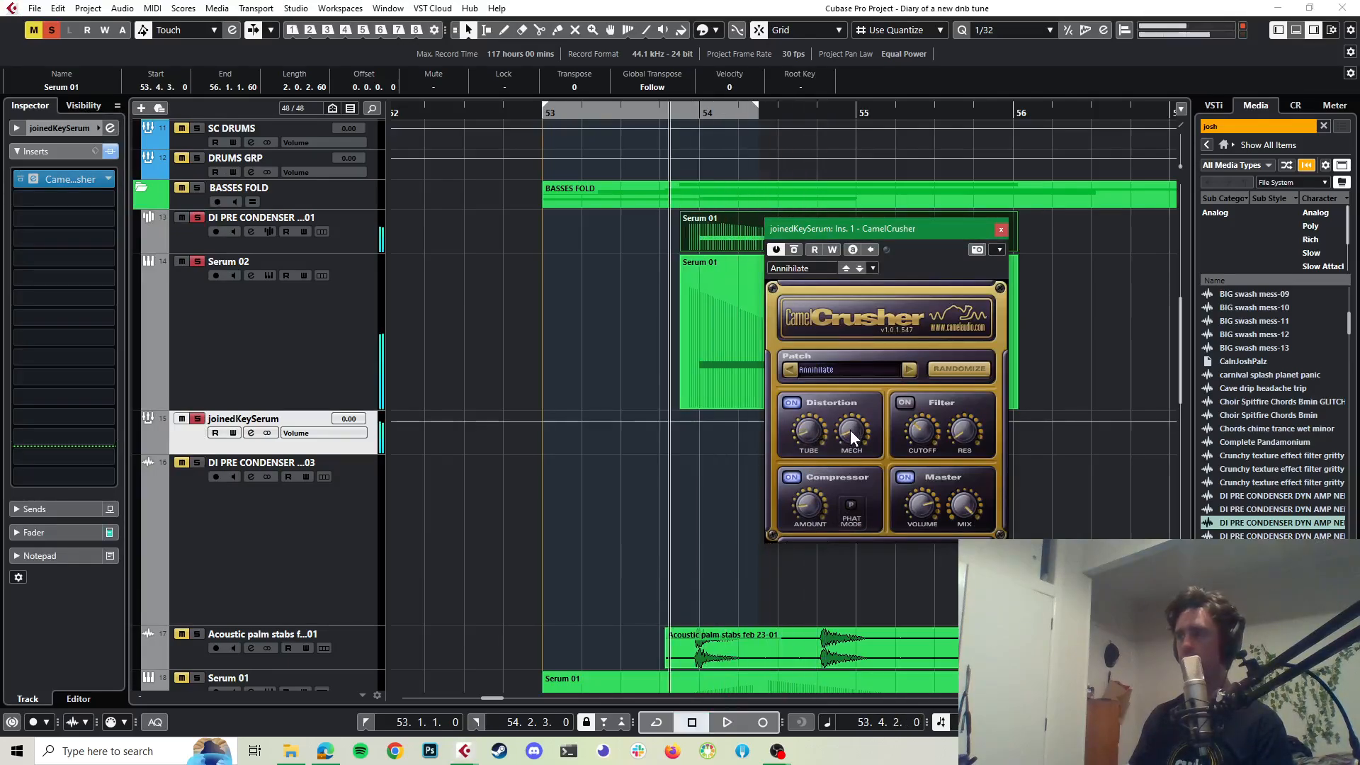
key("space")
key("space")
key("space")
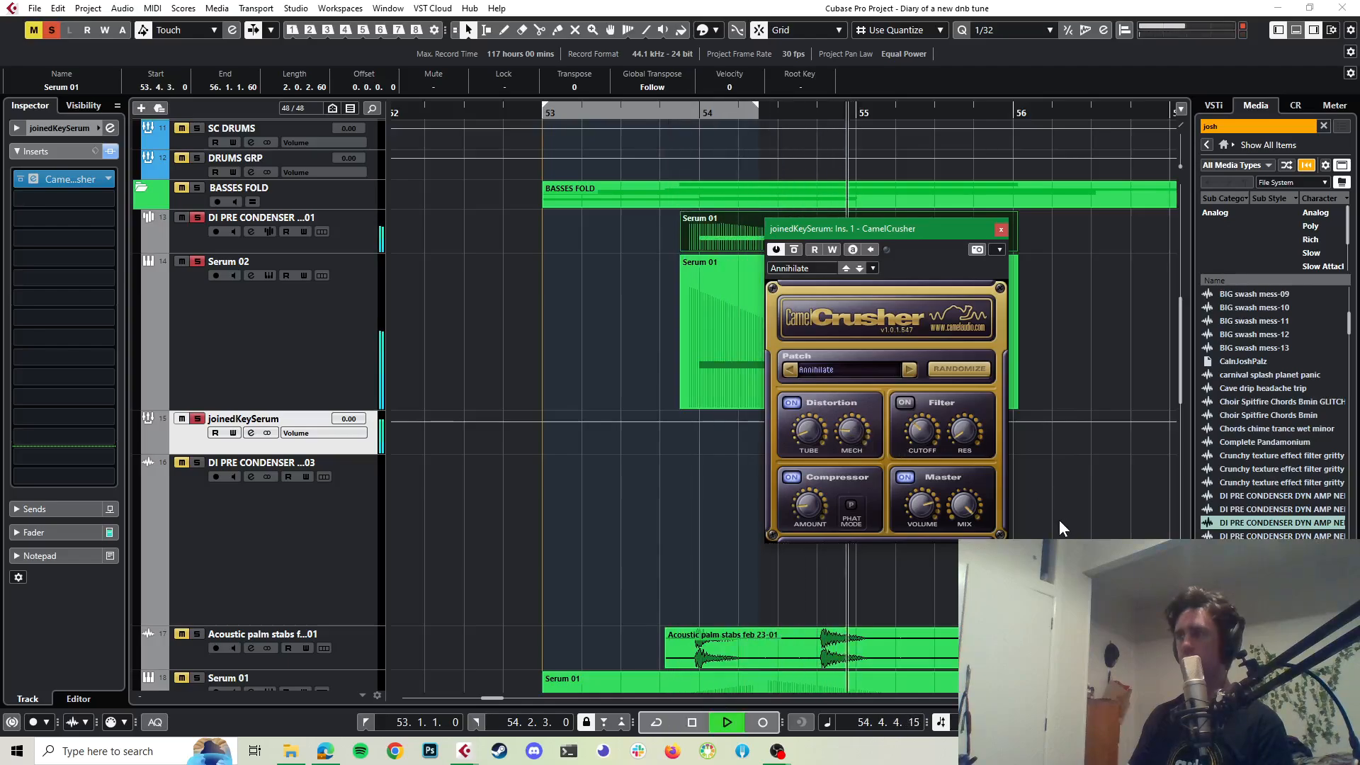
key("space")
left_click(1001, 230)
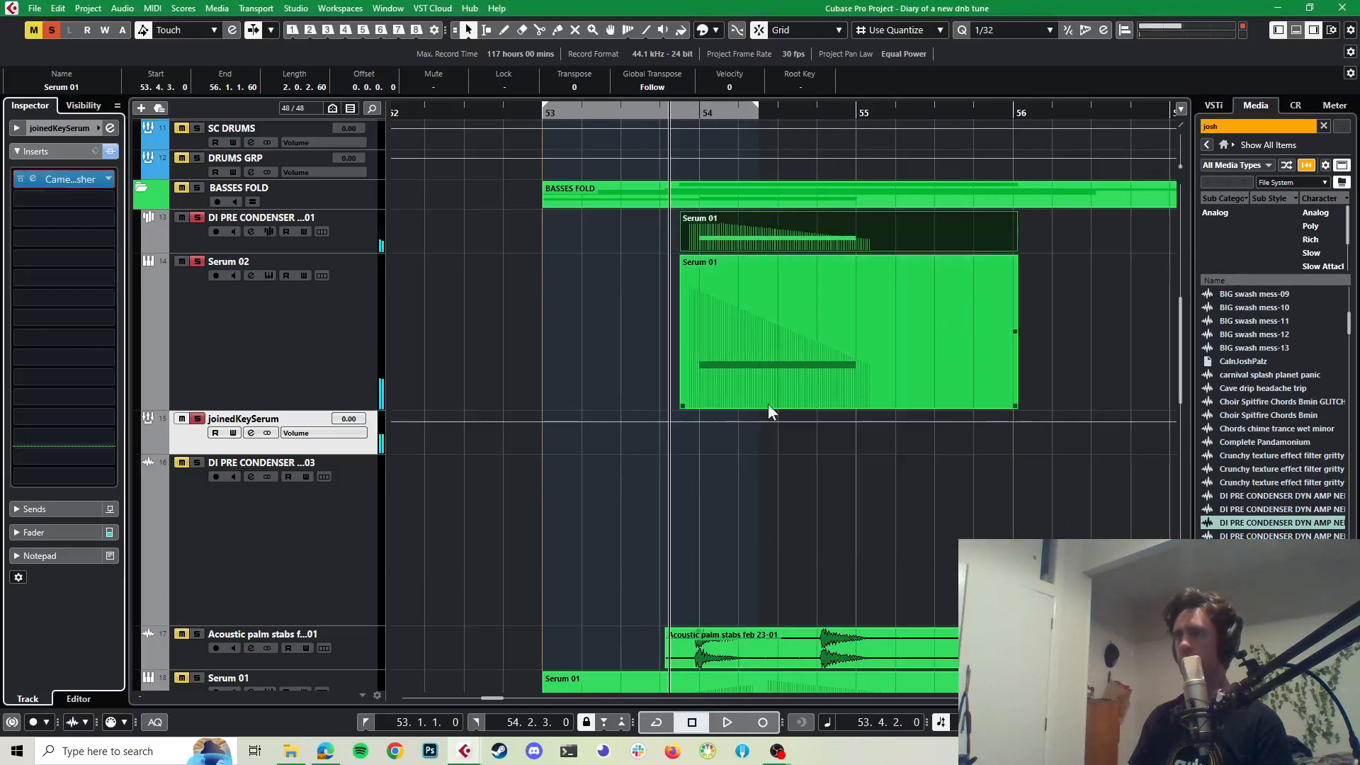
Step: Insert FabFilter Pro-MB in the joinedKeySerum group's second insert slot and create a low band with its high crossover at 120 Hz
left_click(106, 199)
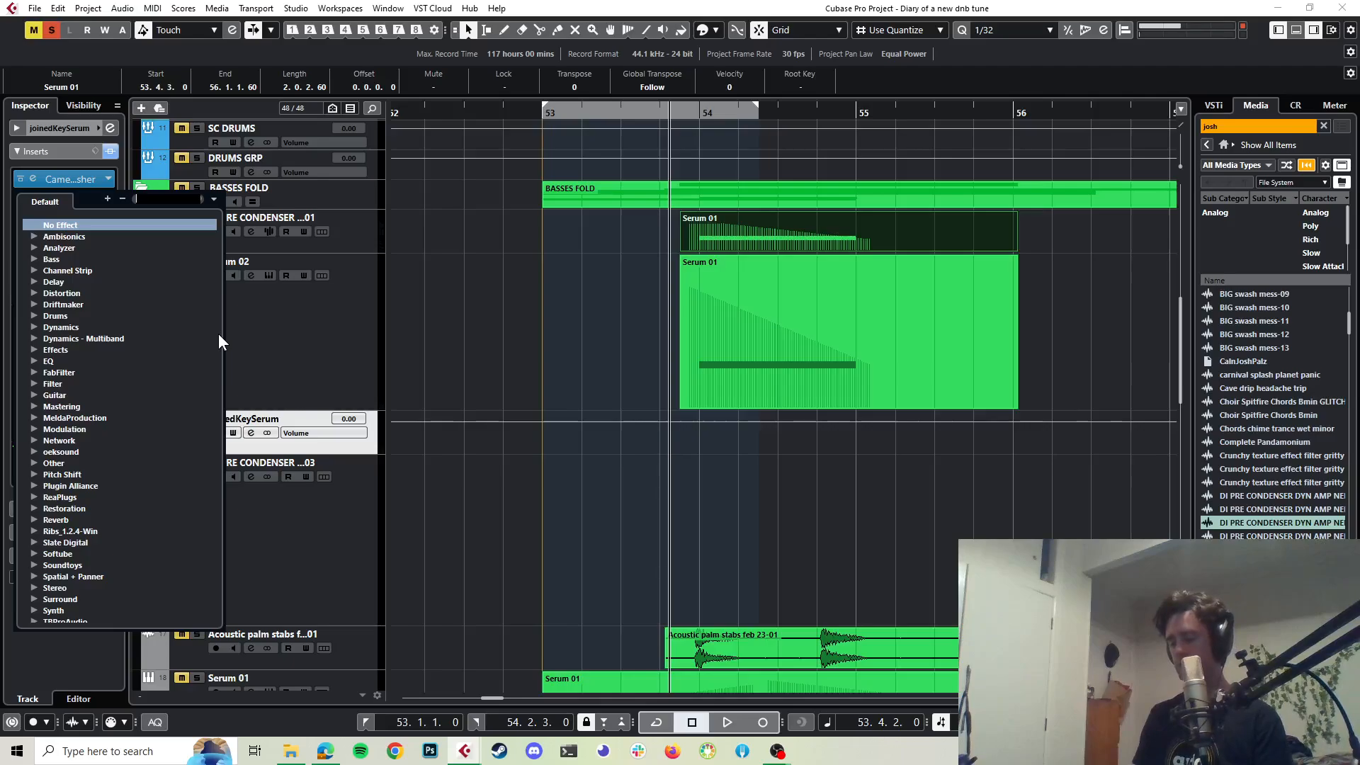
type("pro-m")
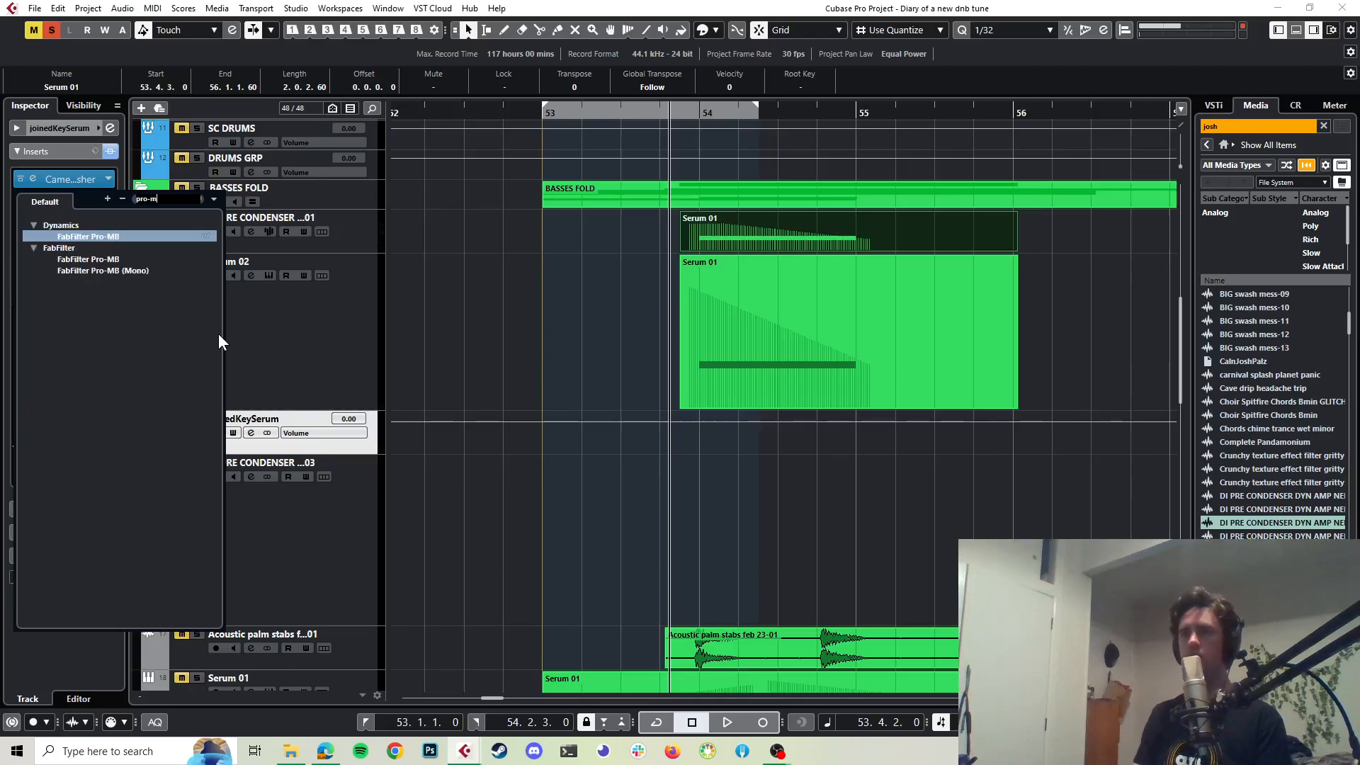
left_click(117, 236)
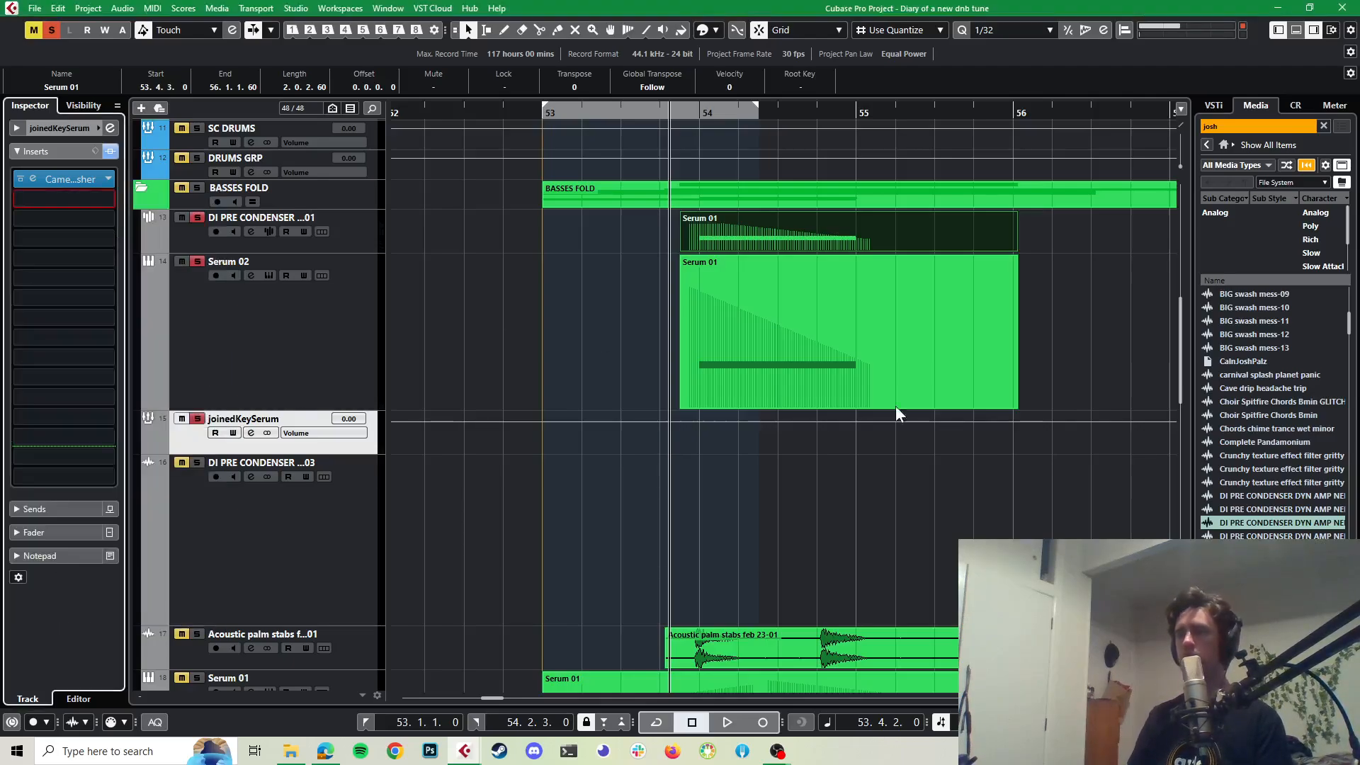
key("space")
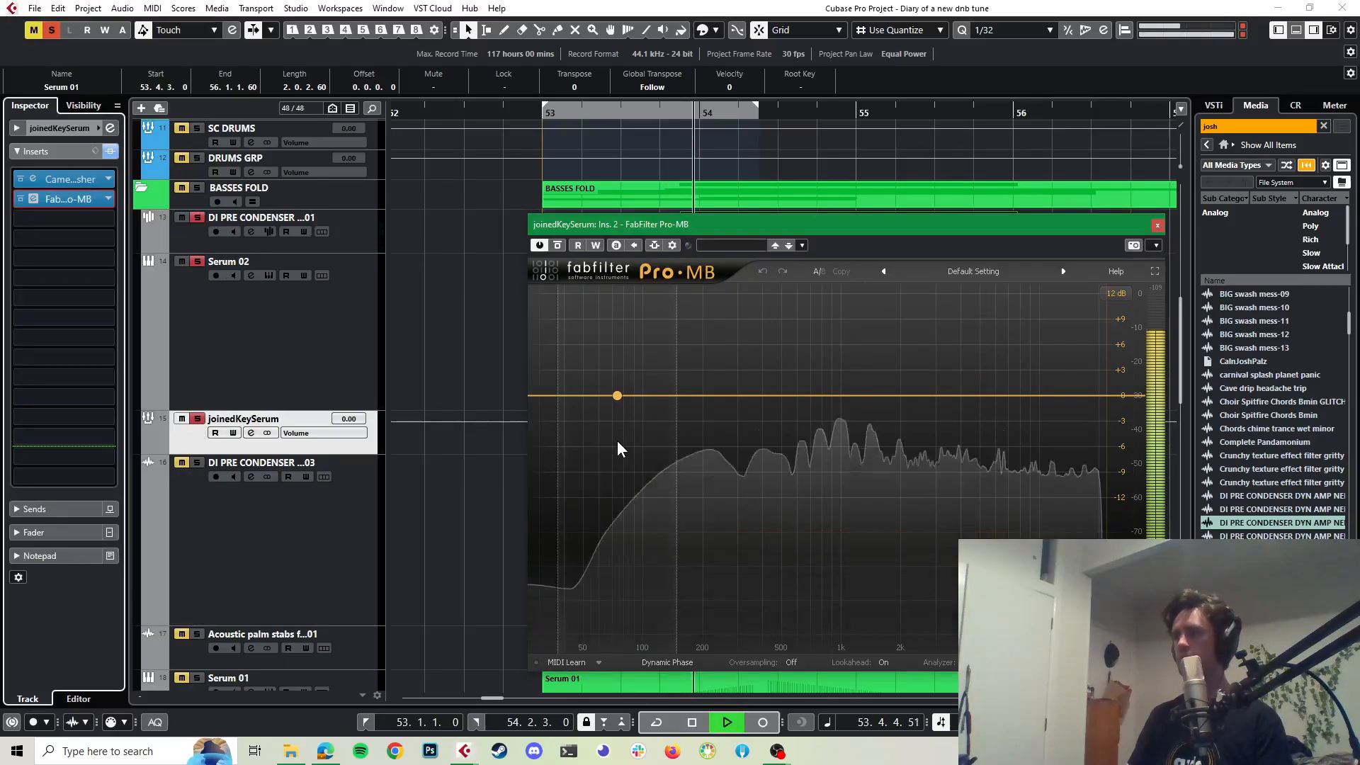
key("space")
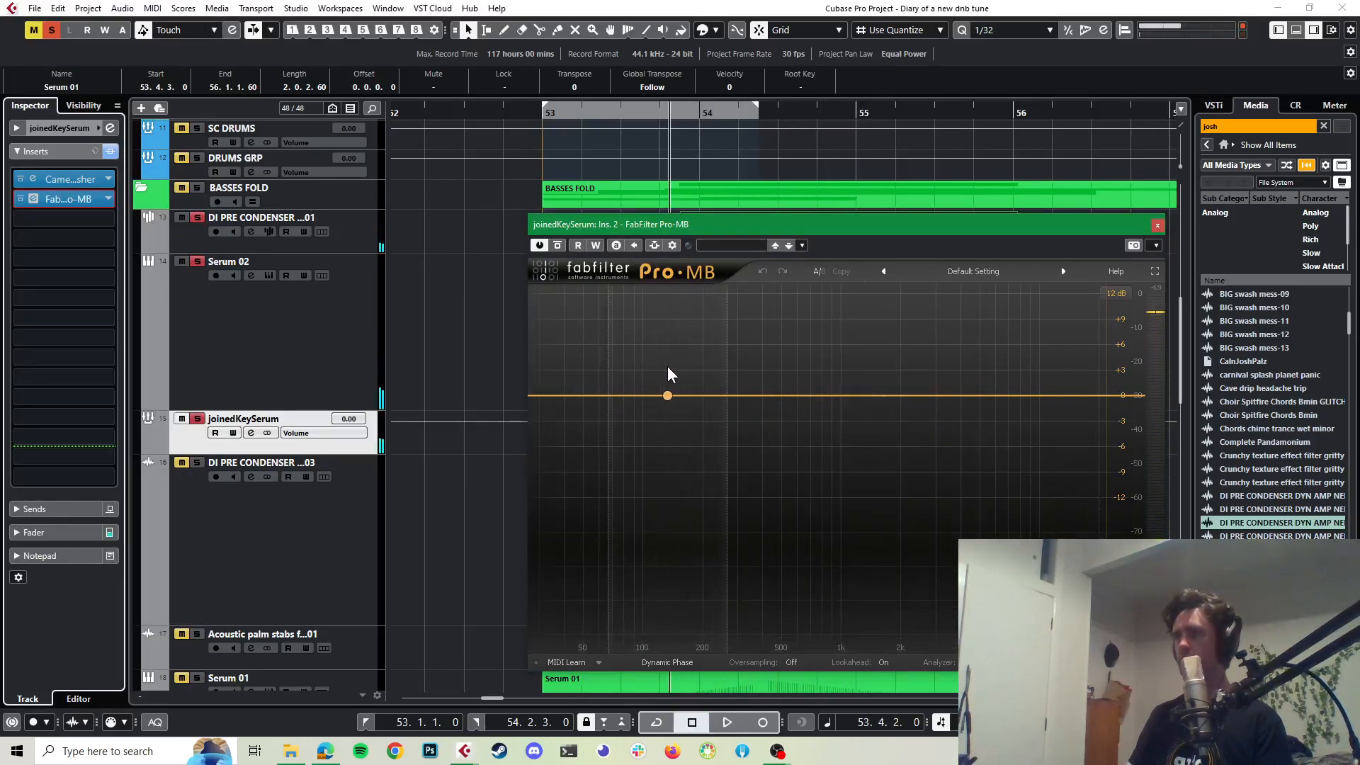
left_click(607, 354)
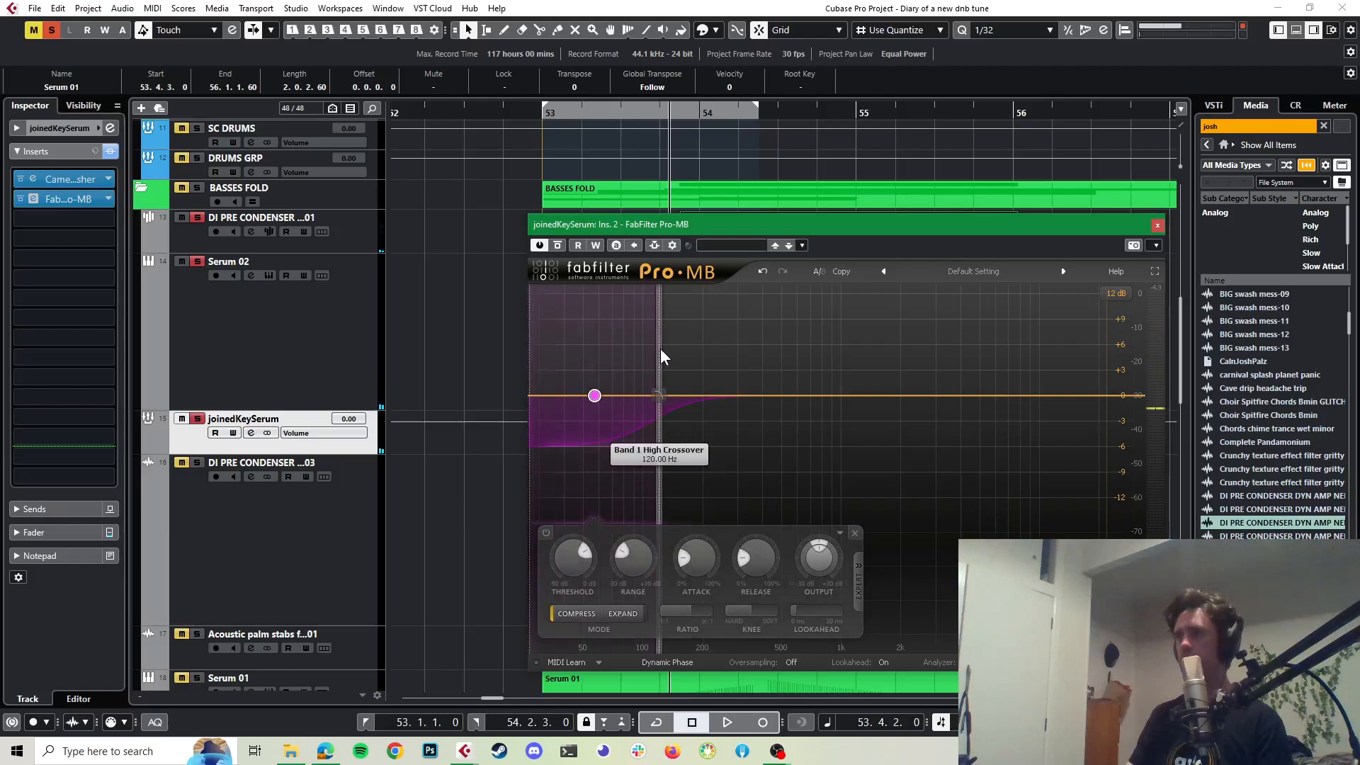
Step: Move Pro-MB's low-band high crossover to about 250 Hz and add a middle band starting directly at that crossover
left_click_drag(661, 357, 750, 357)
key("space")
left_click(842, 293)
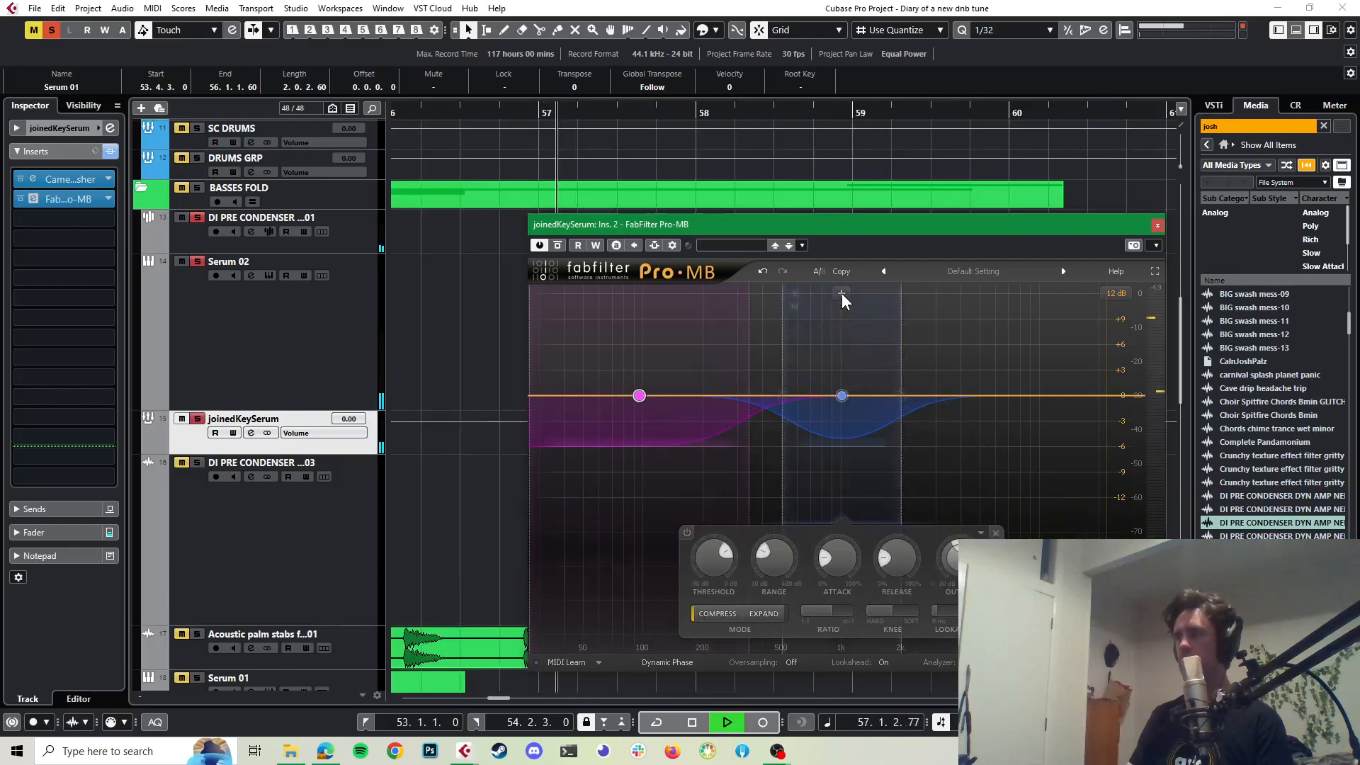
key("space")
left_click_drag(782, 345, 723, 357)
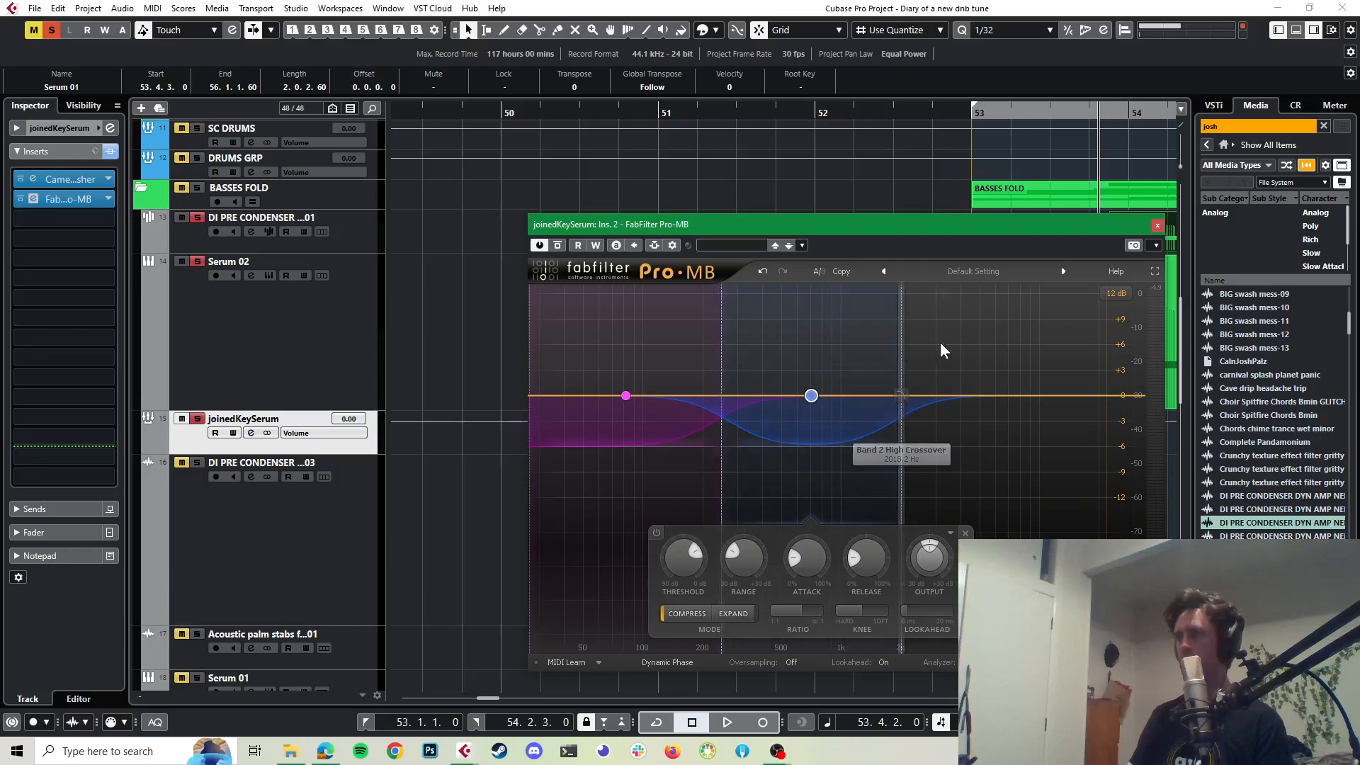
Step: Add a high band reaching the upper end of the spectrum and set the middle/high crossover to about 2.7 kHz
left_click(989, 291)
left_click_drag(1052, 322, 1137, 331)
mouse_move(920, 342)
left_mouse_down()
mouse_move(902, 346)
mouse_move(928, 350)
left_mouse_up()
Step: Solo the low band in Pro-MB and audition its compression, examining the threshold, range and attack settings
left_click(647, 363)
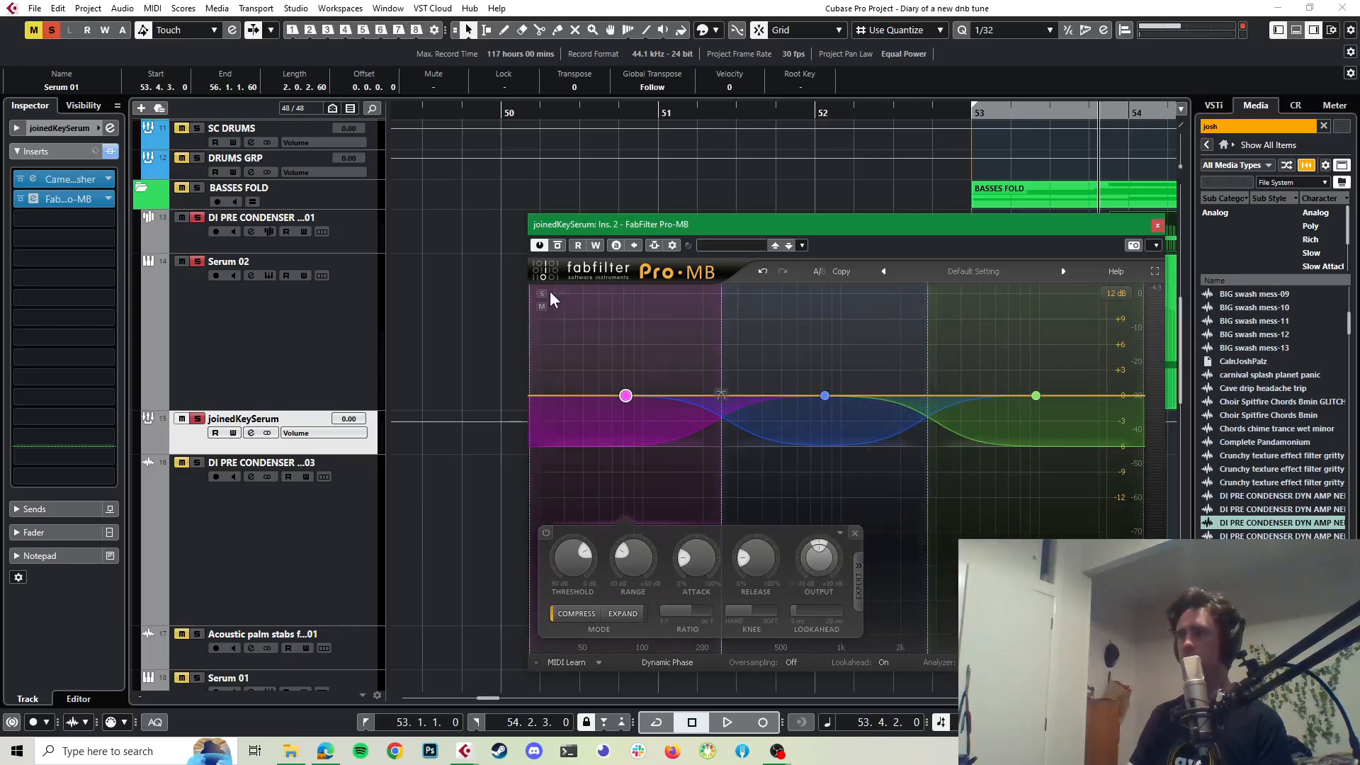
left_click(542, 294)
key("space")
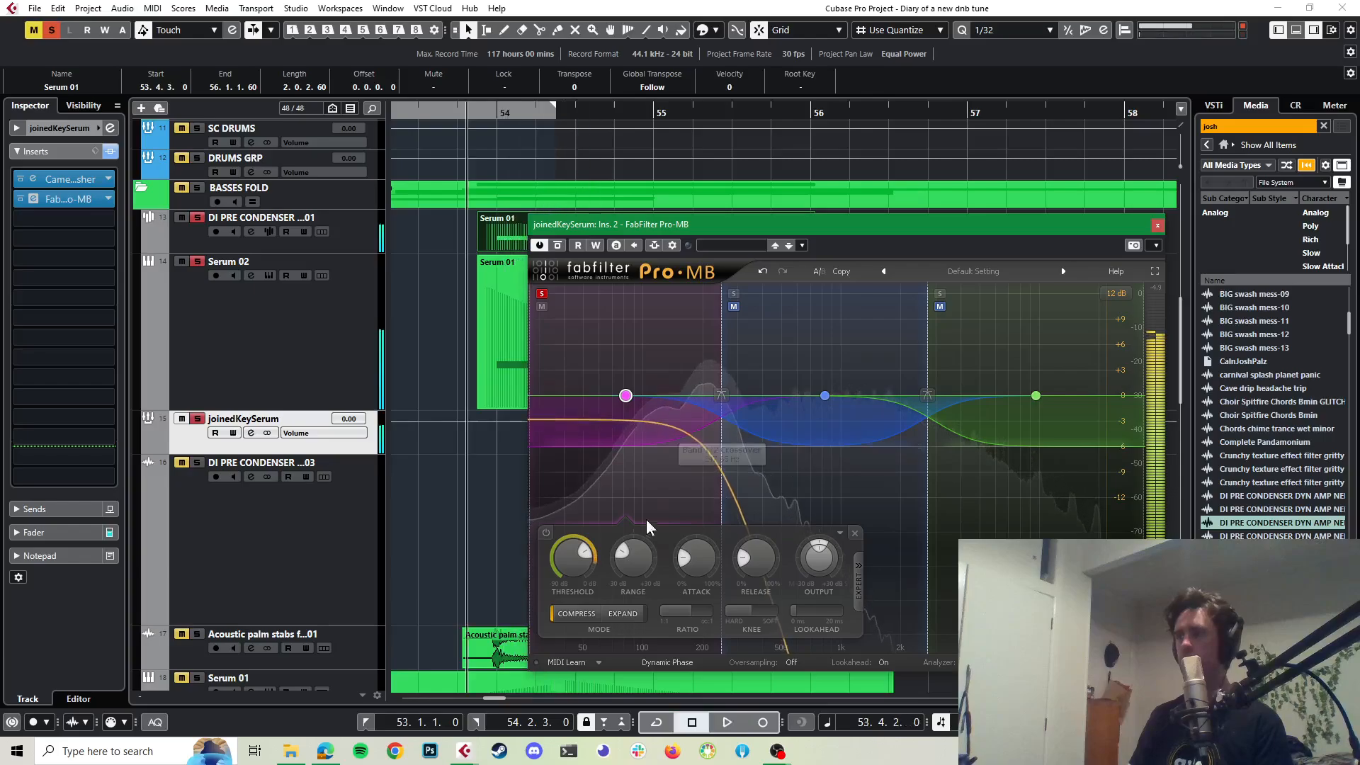
mouse_move(559, 569)
key("space")
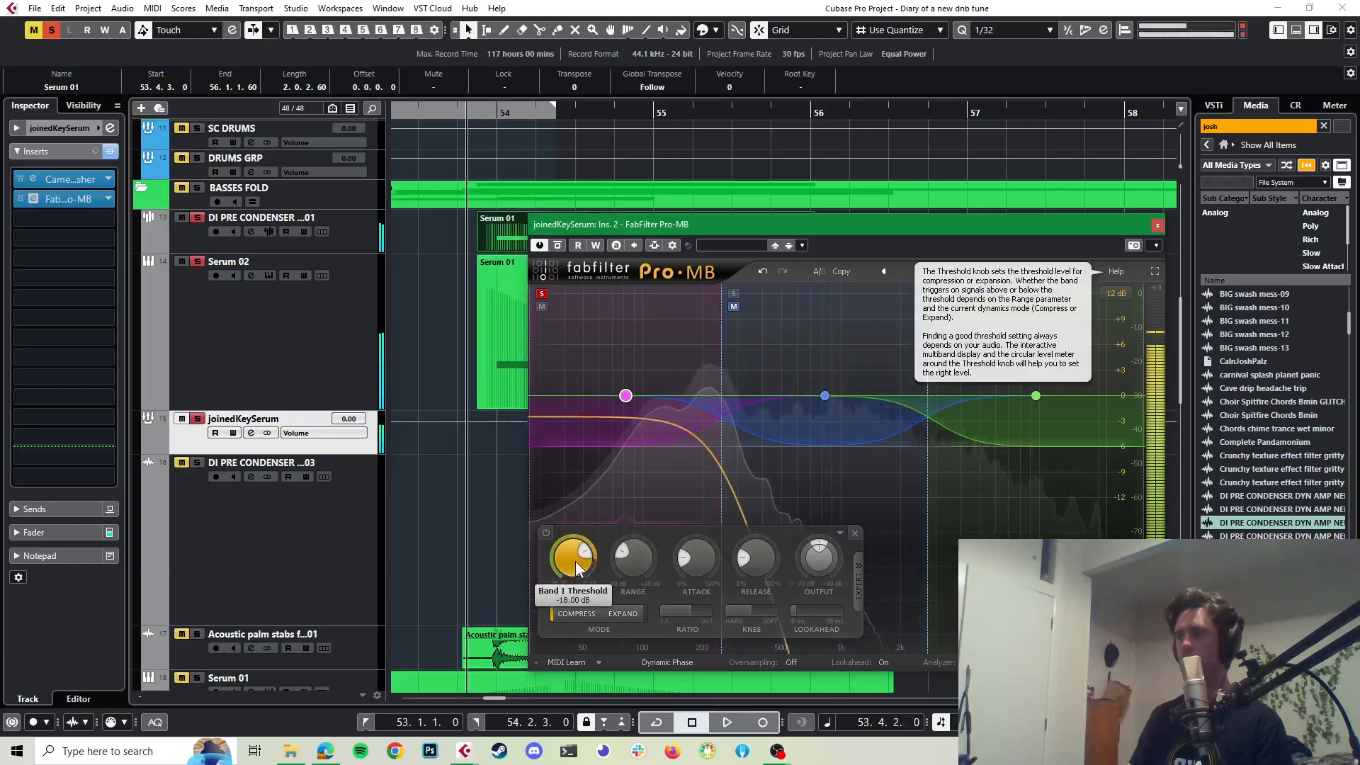
mouse_move(633, 554)
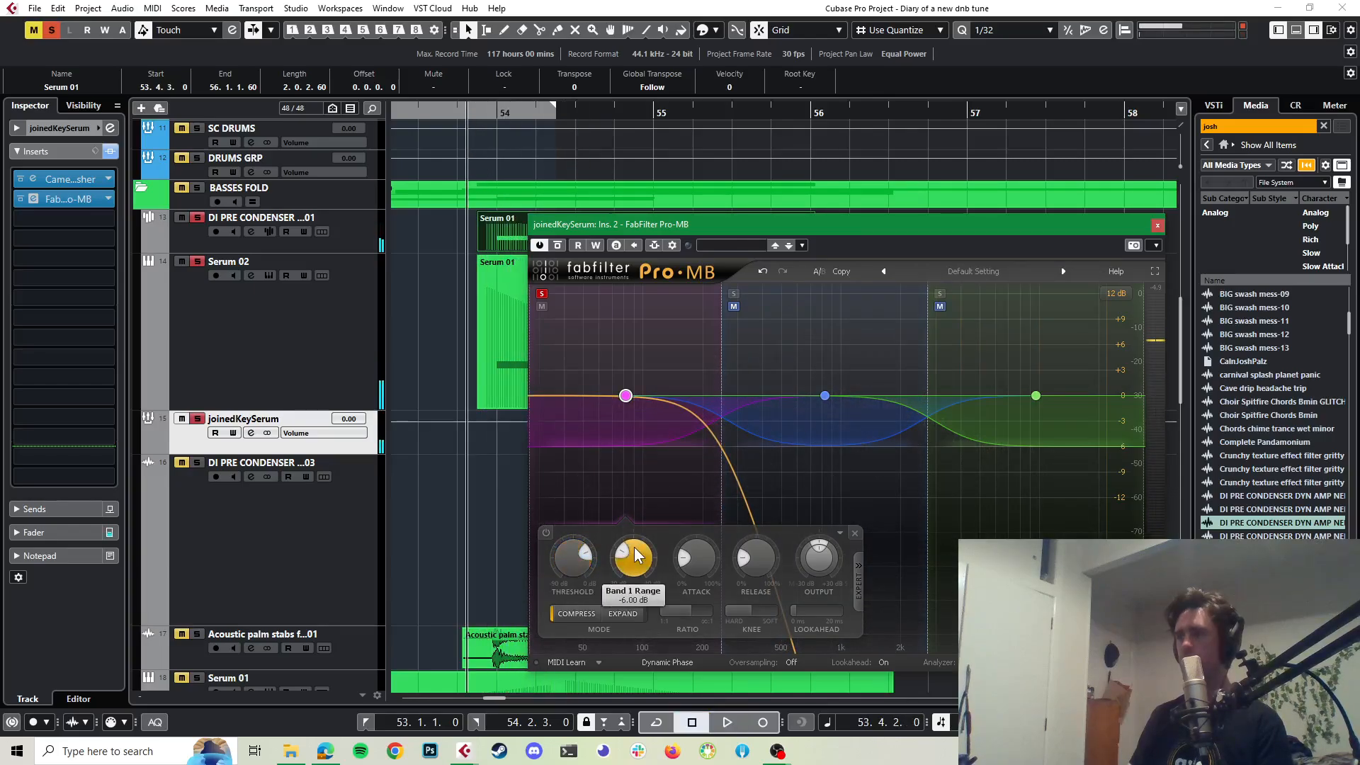
key("space")
mouse_move(689, 561)
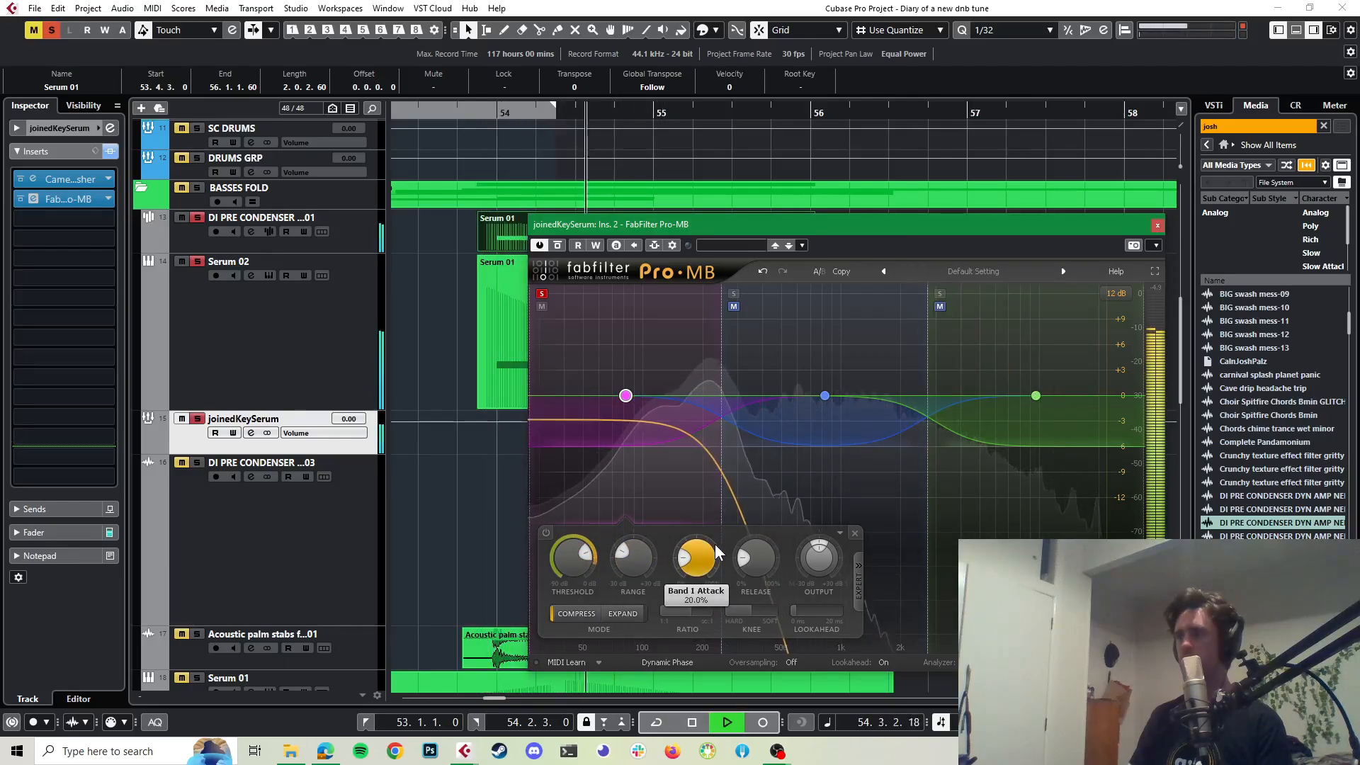
key("space")
Step: Solo only the middle band in Pro-MB and audition its compression
left_click(734, 293)
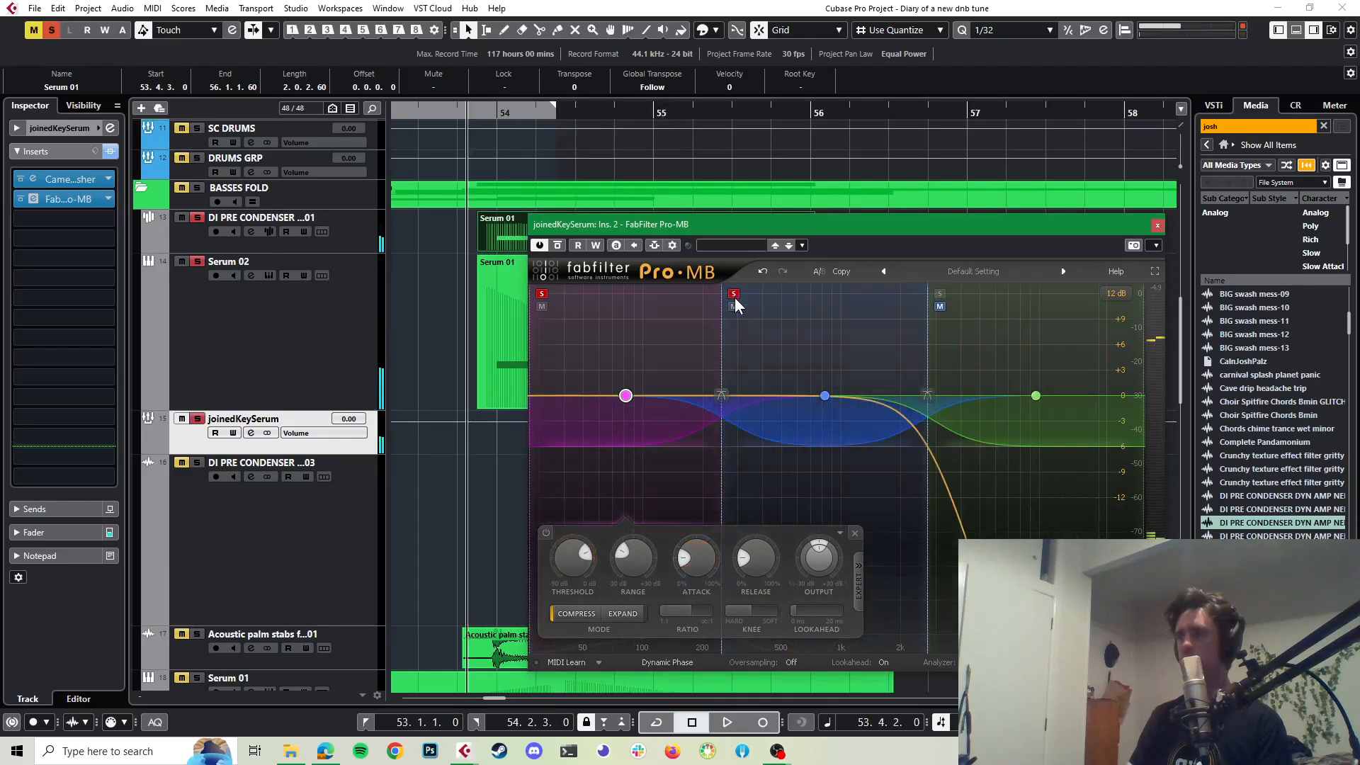
left_click(542, 294)
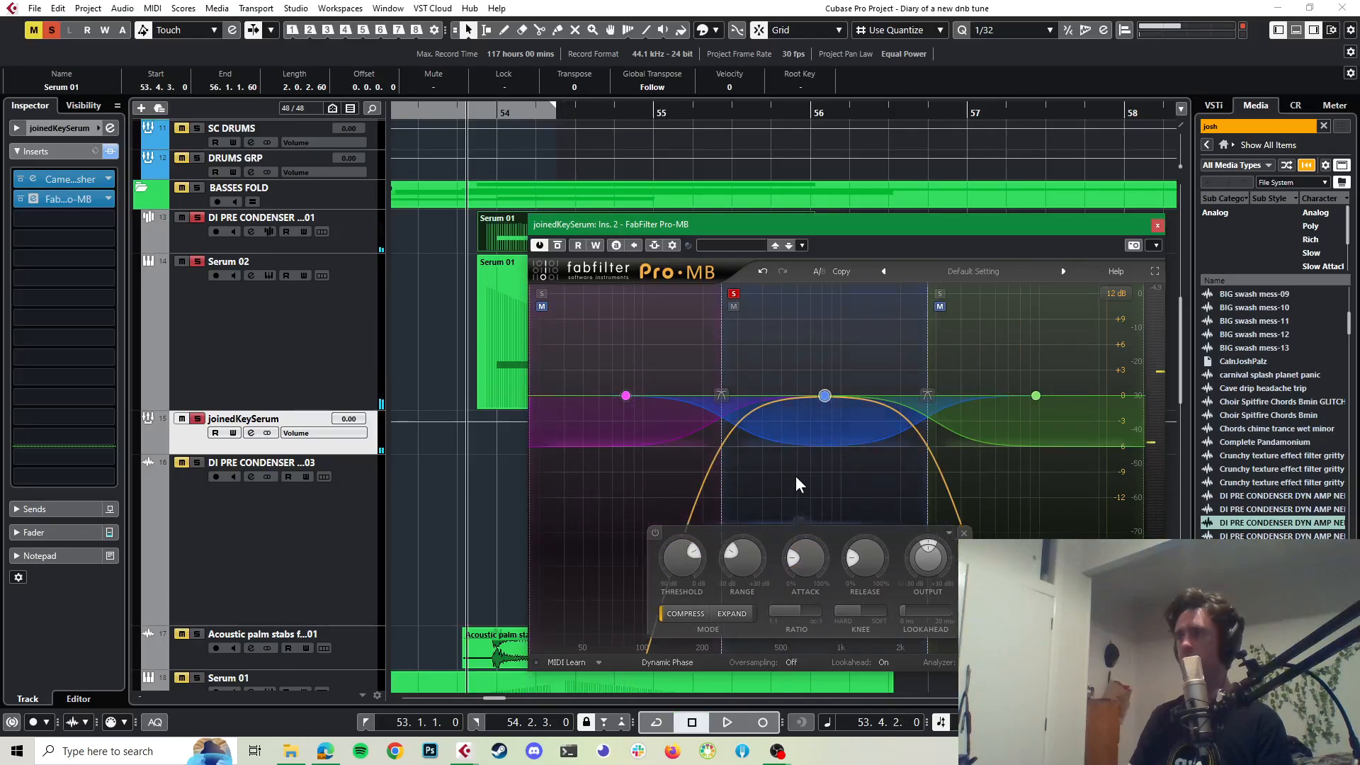
key("space")
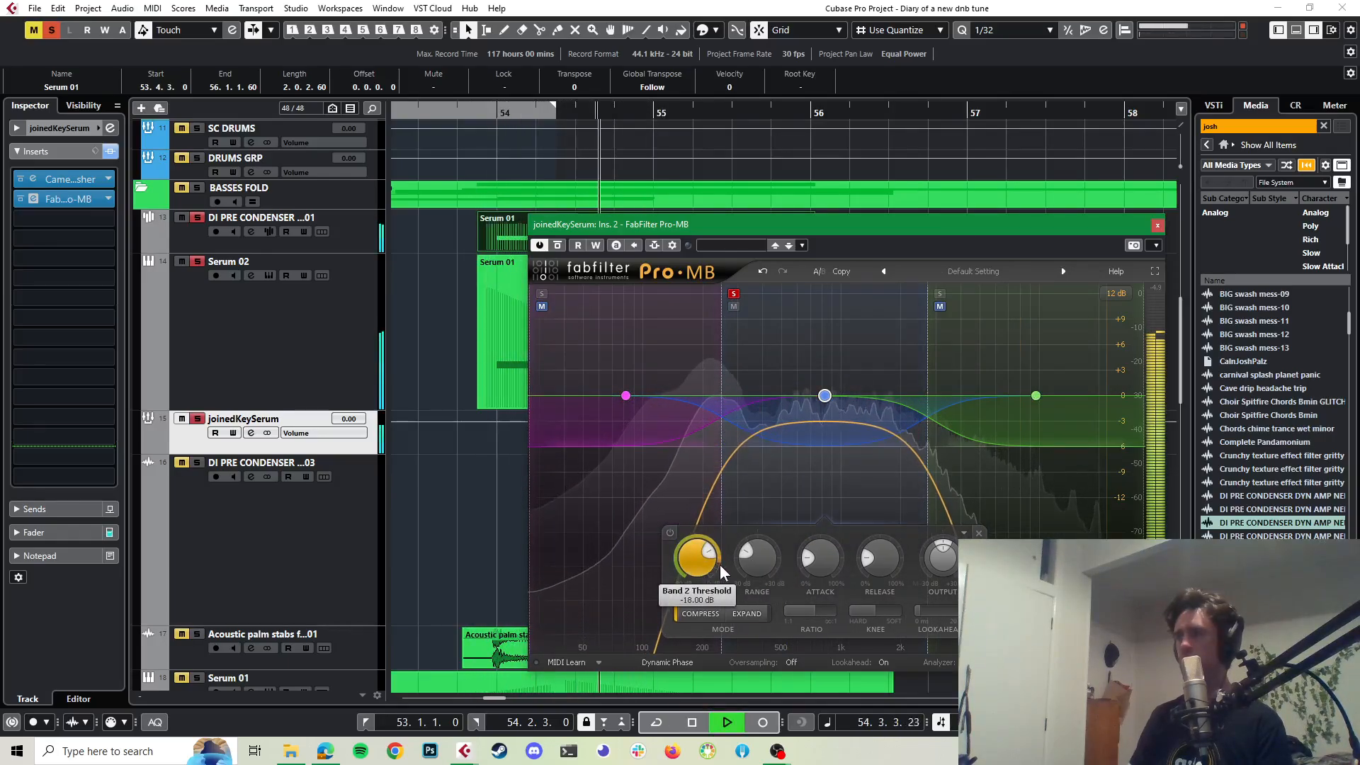
key("space")
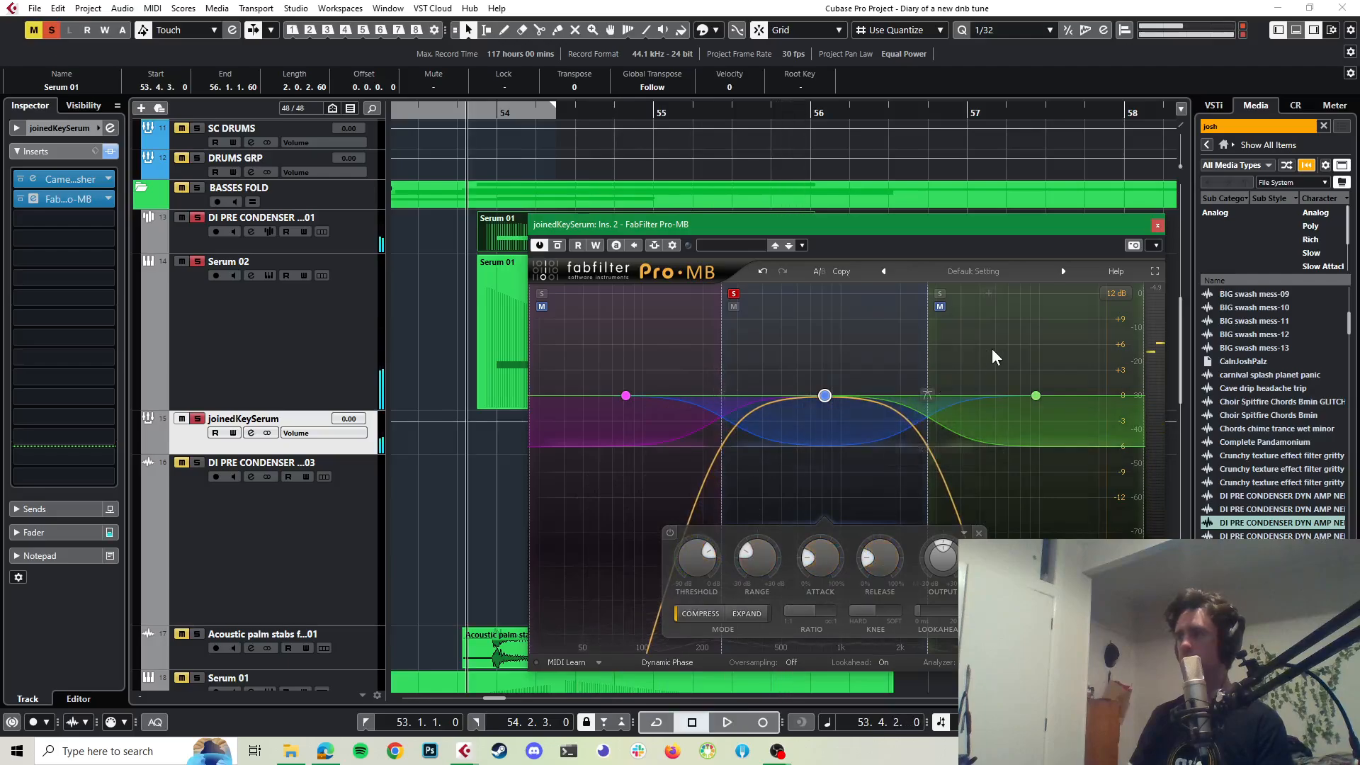
Step: Solo only the high band in Pro-MB and audition its compression
left_click(940, 294)
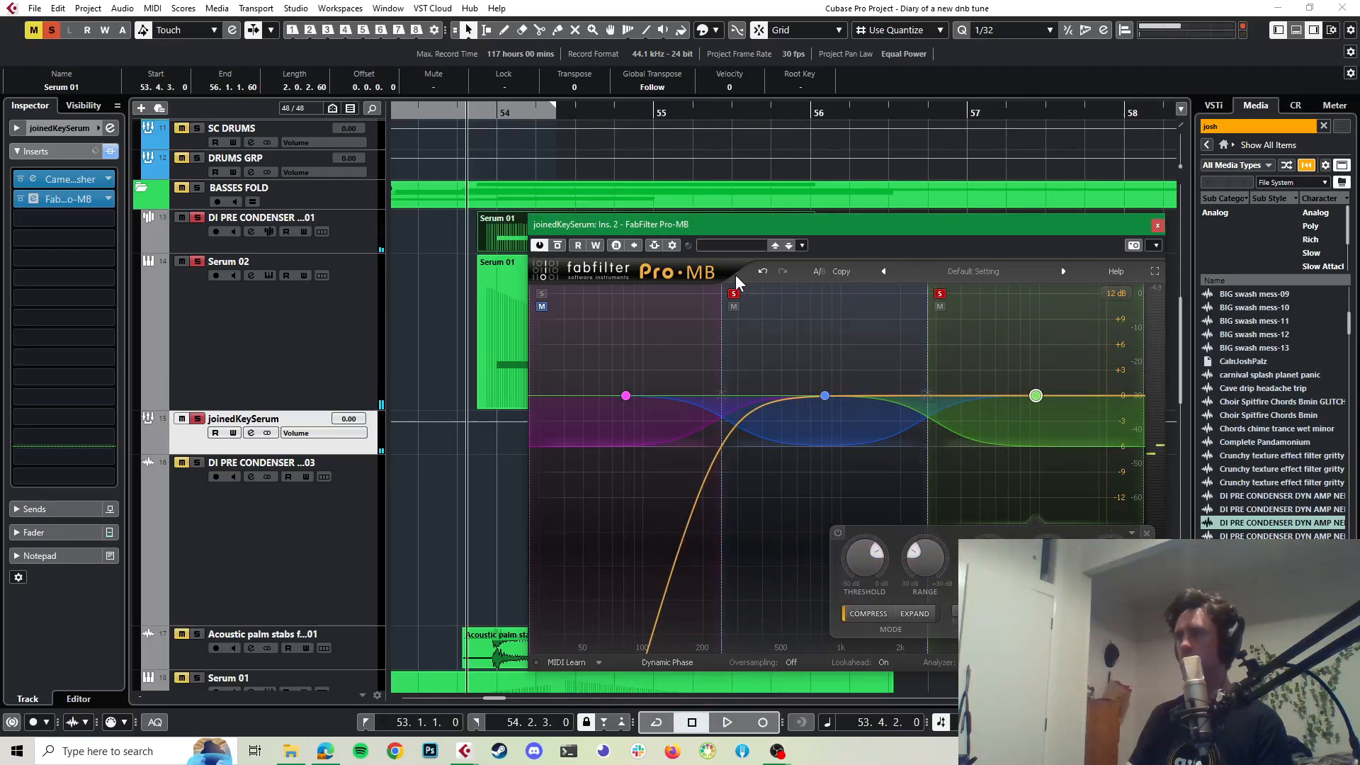
left_click(734, 293)
key("space")
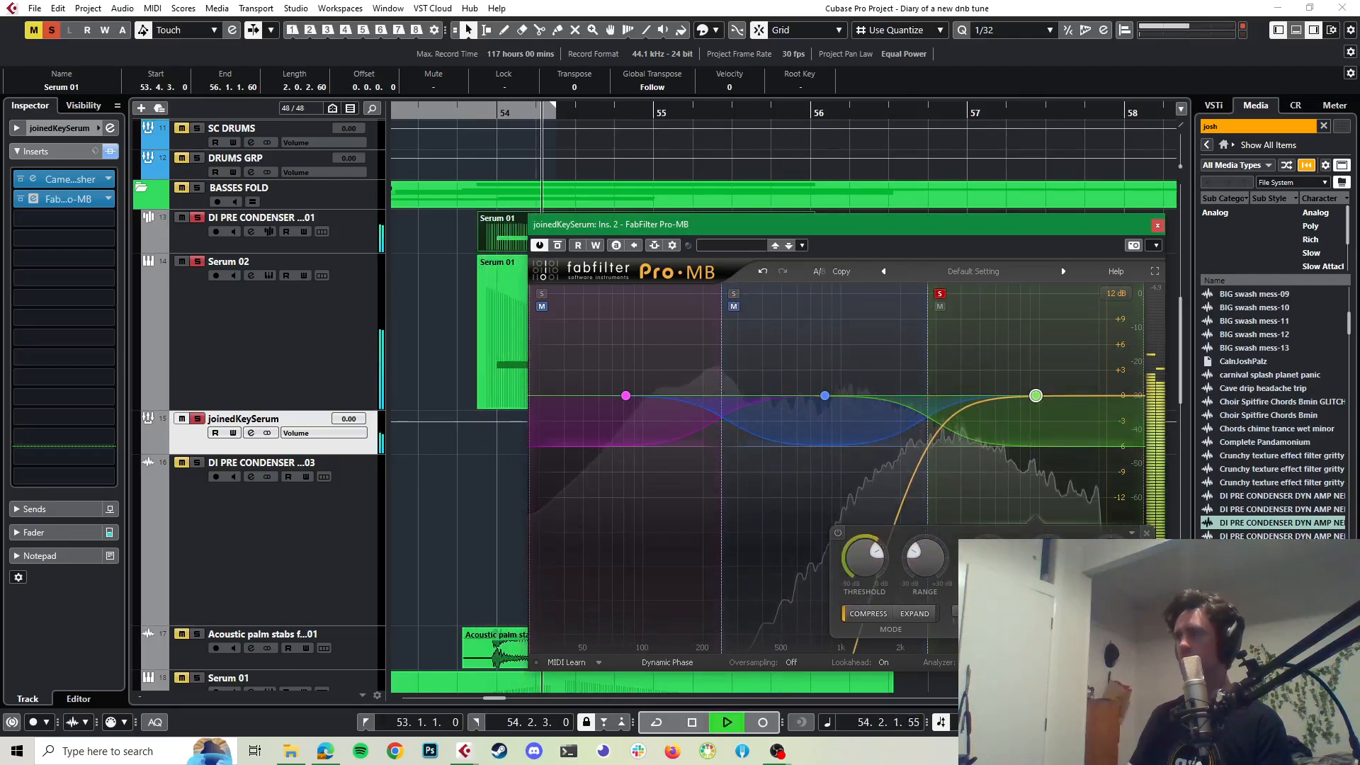
key("space")
Step: Lower the high band's threshold to about -28 dB, audition it and clear the band's solo
left_click_drag(866, 558, 868, 575)
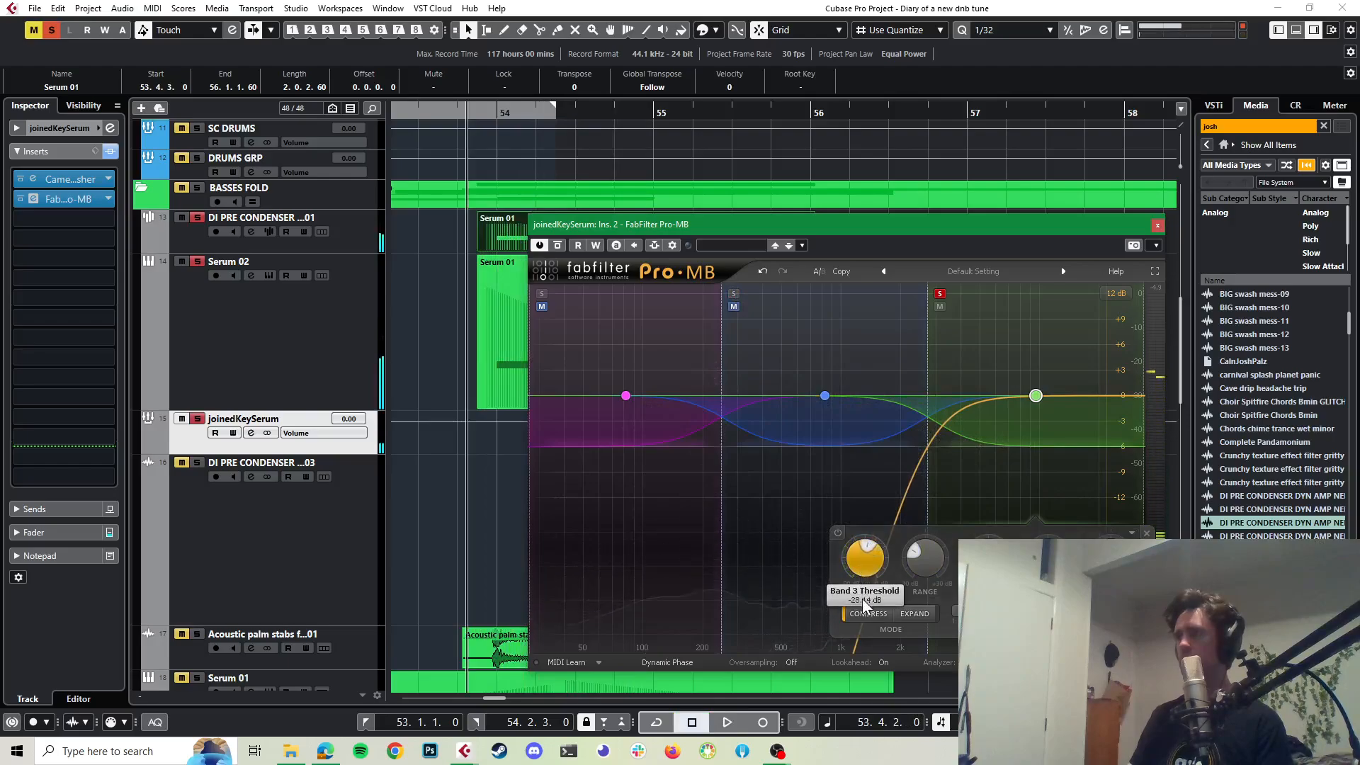
key("space")
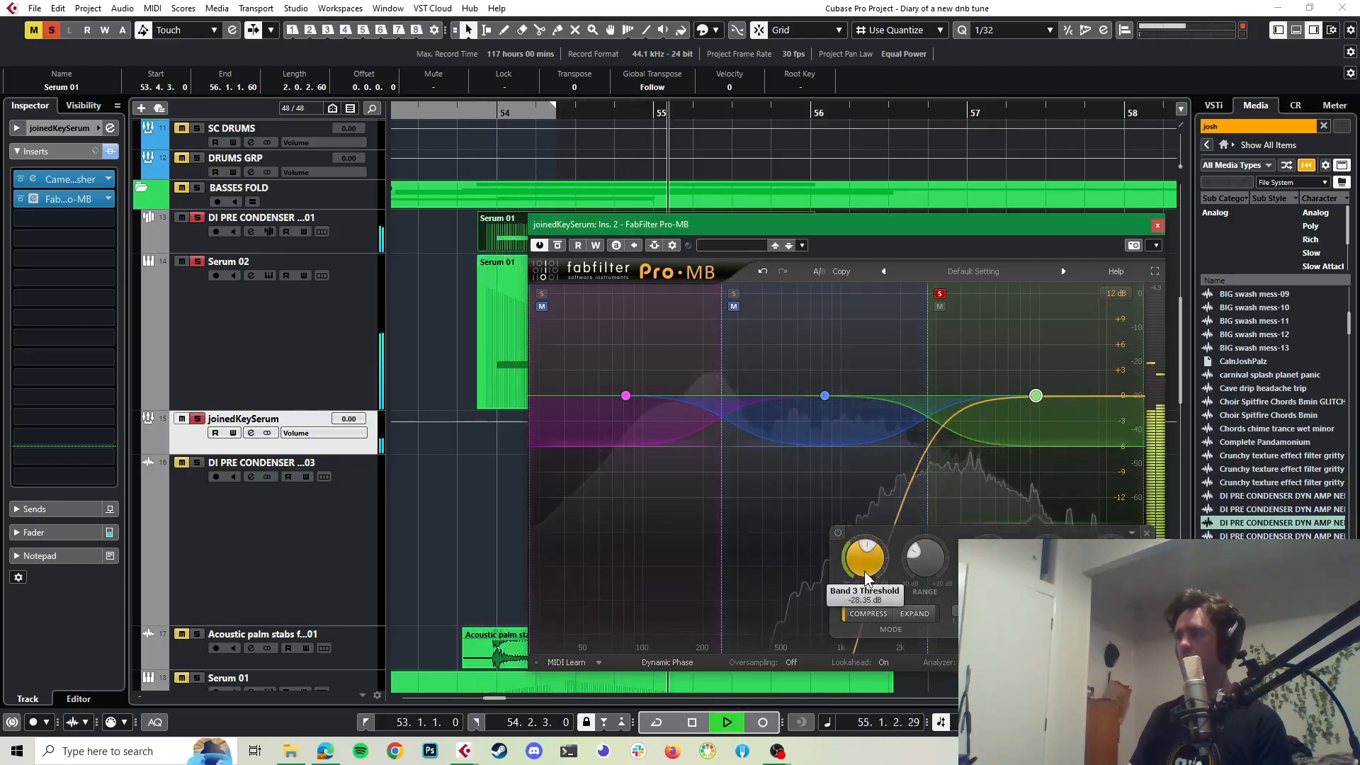
left_click(939, 293)
key("space")
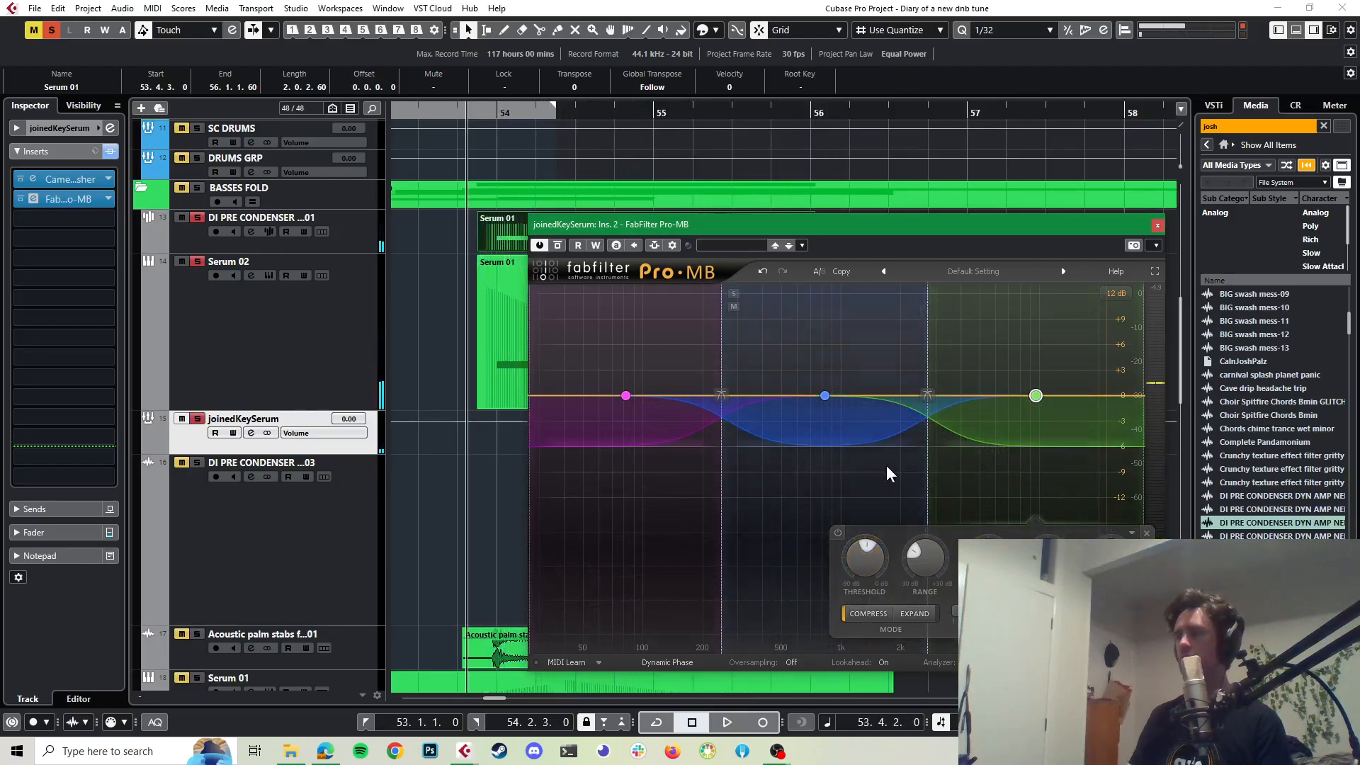
Step: Audition the joinedKeySerum group through all three Pro-MB bands and compare it with the plug-in bypassed
key("space")
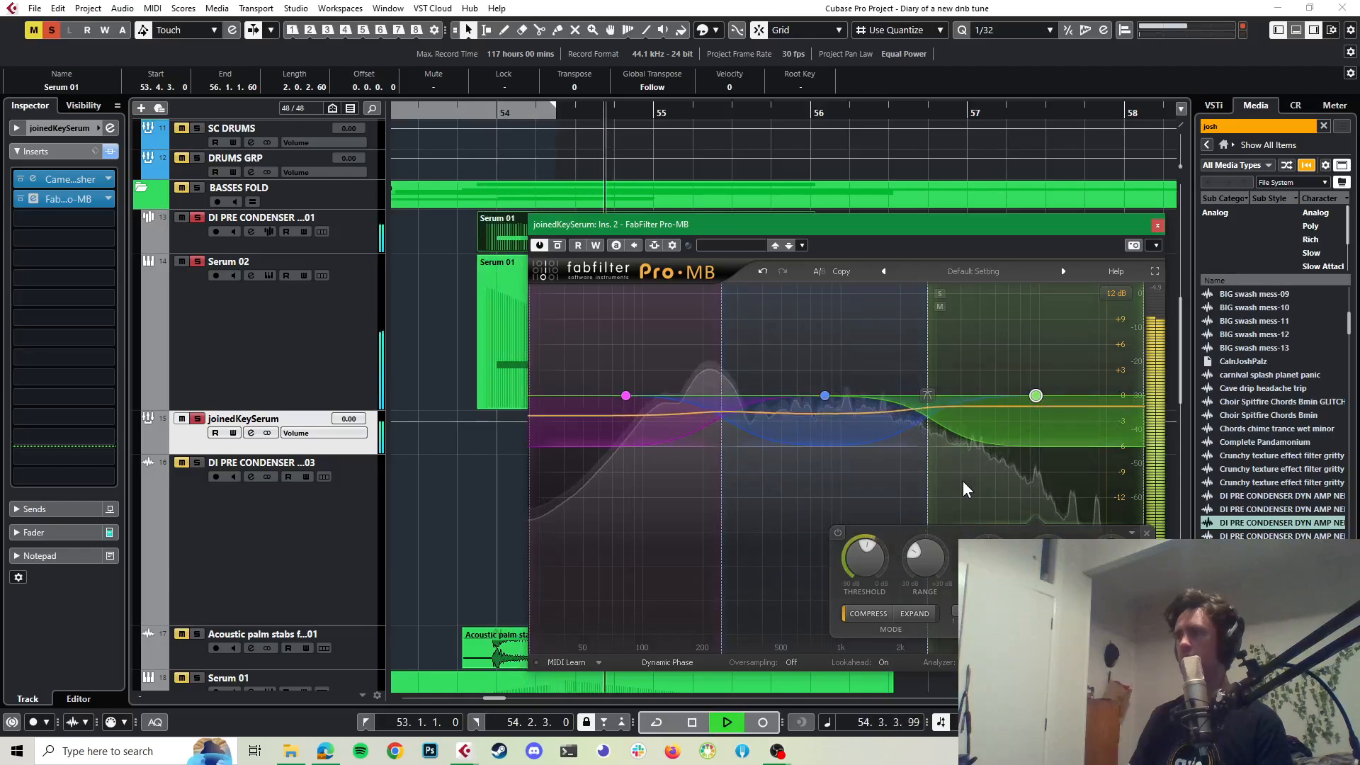
key("space")
key("space")
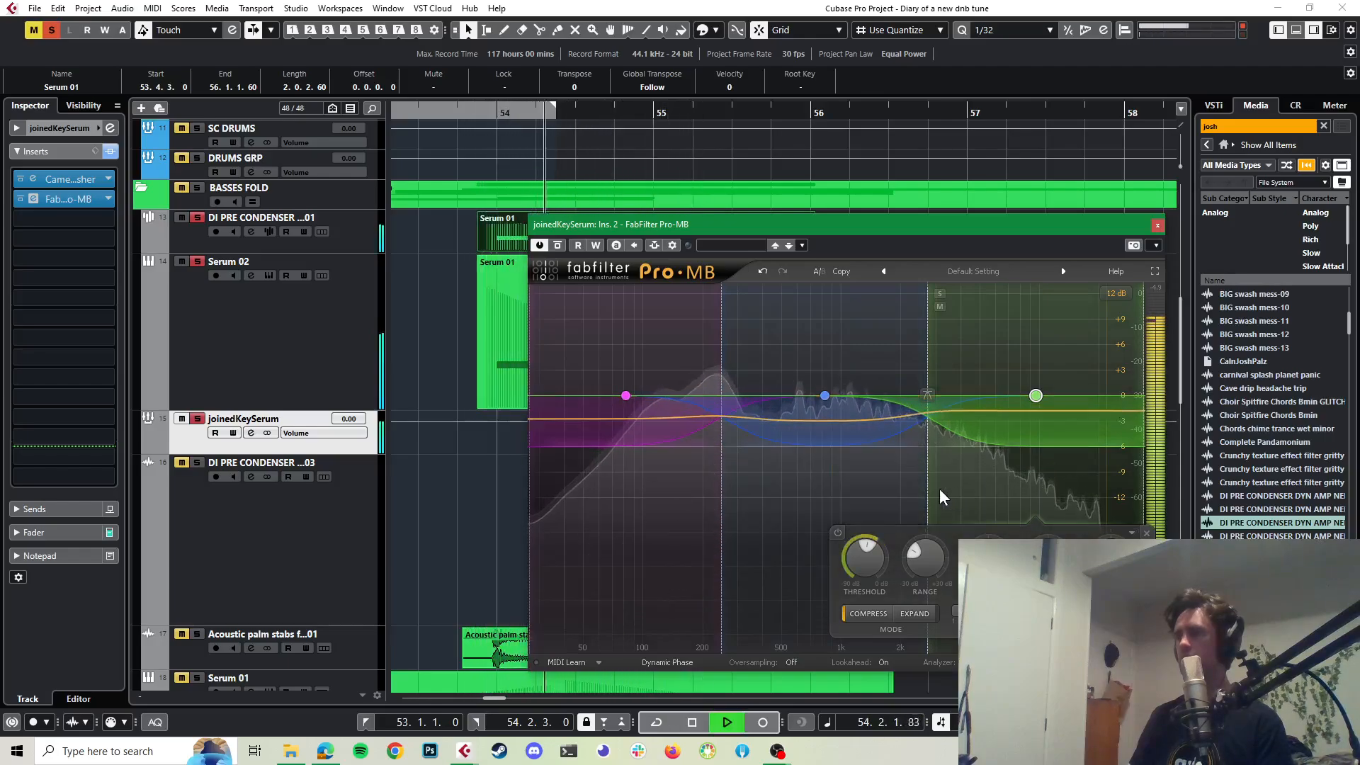
key("space")
left_click(558, 246)
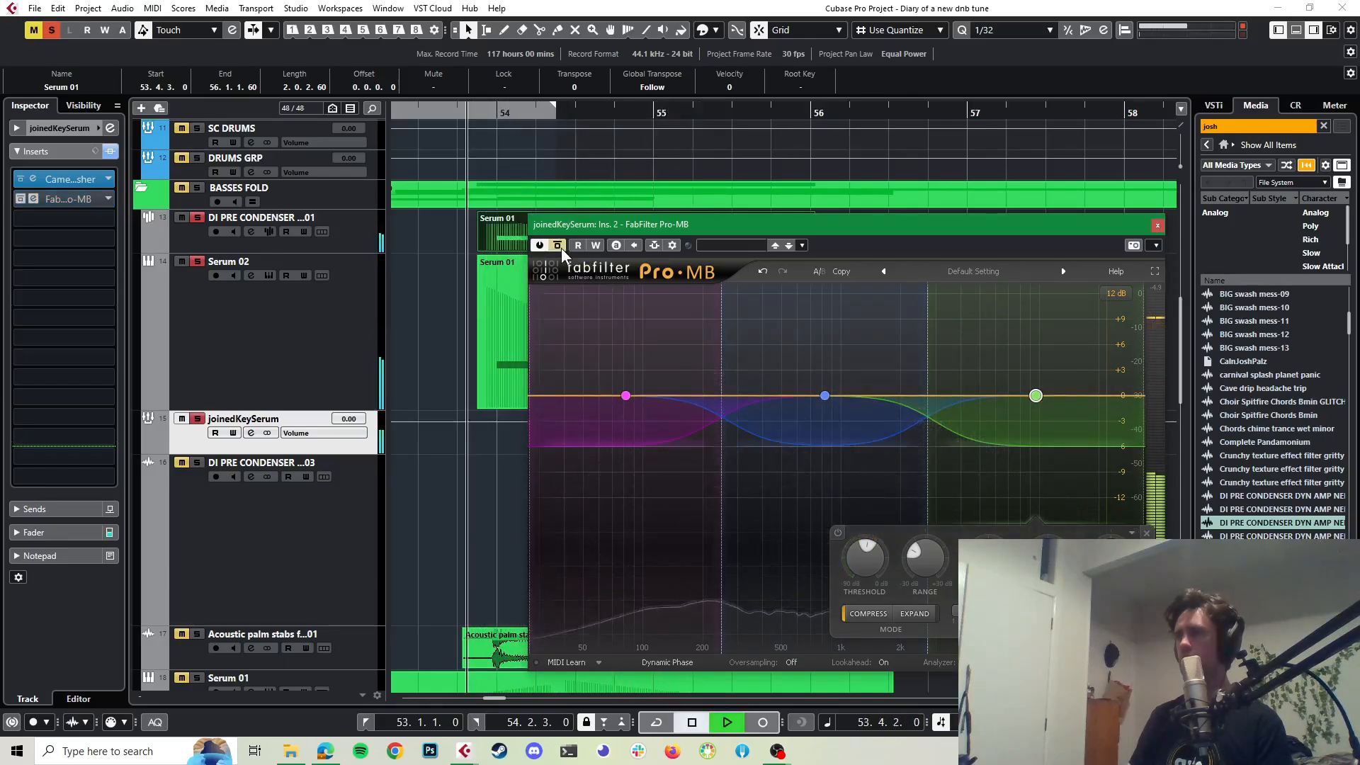
key("space")
left_click(558, 245)
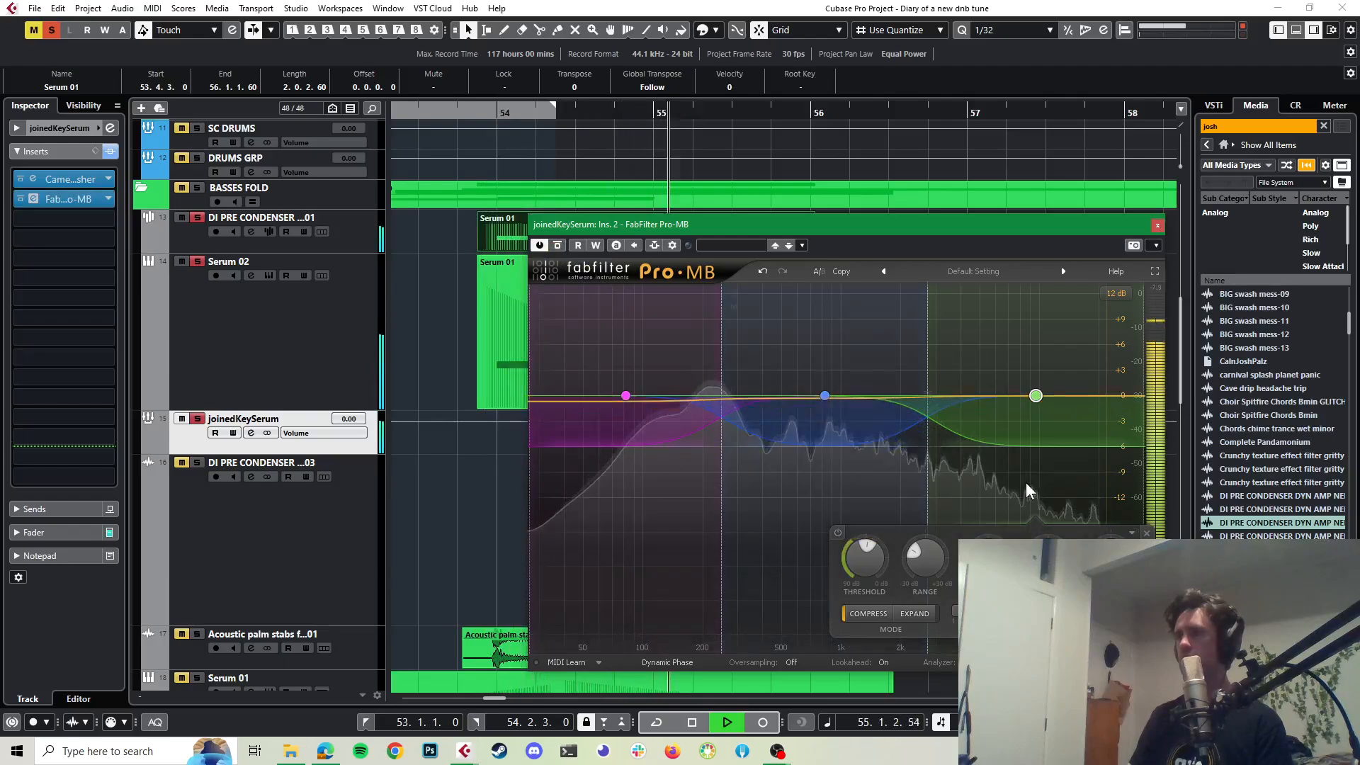
key("space")
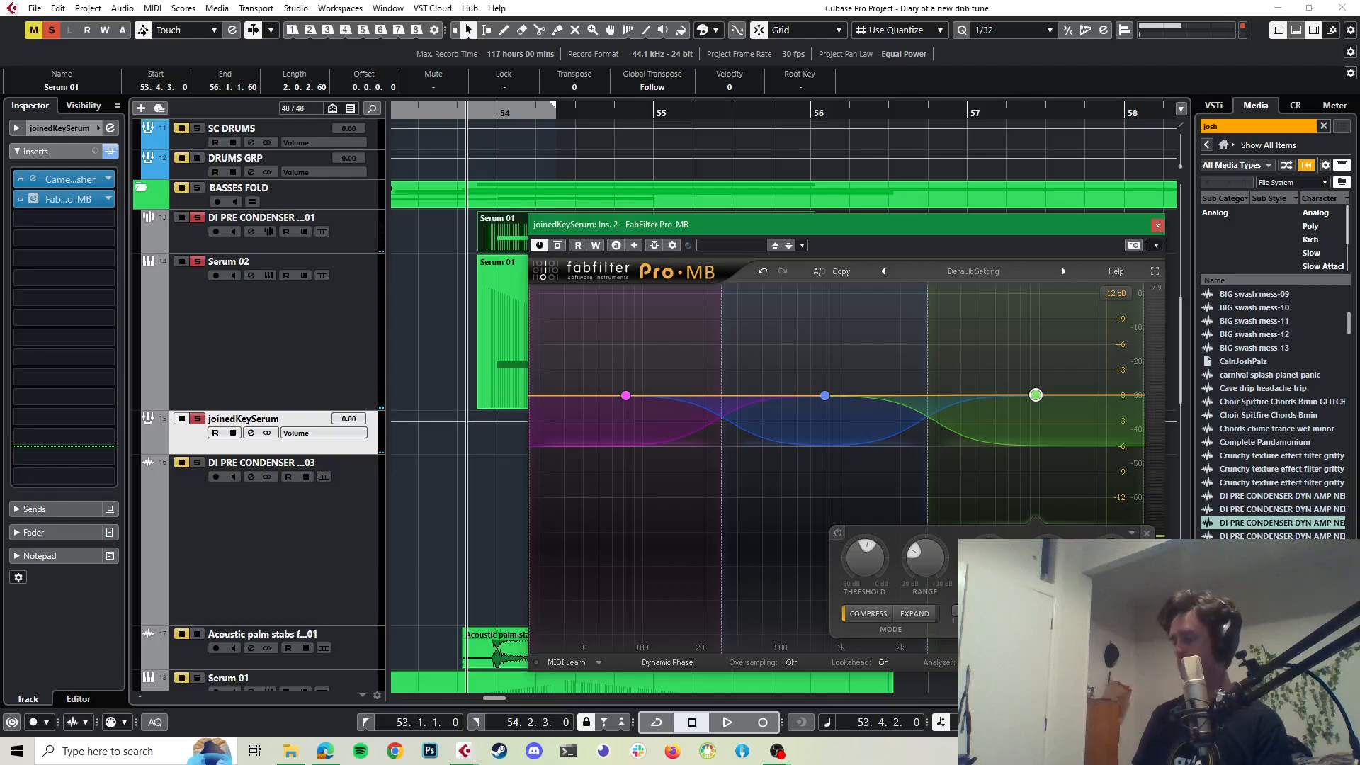
key("space")
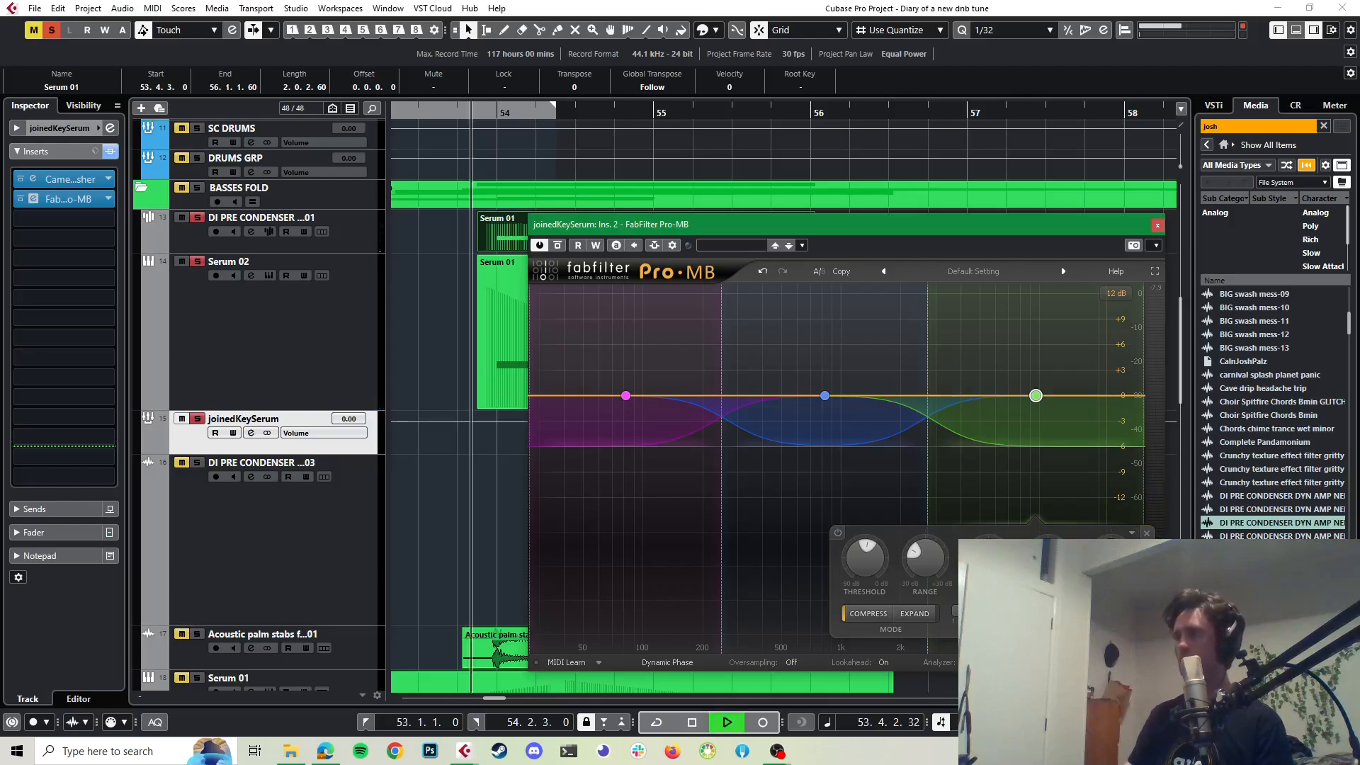
key("space")
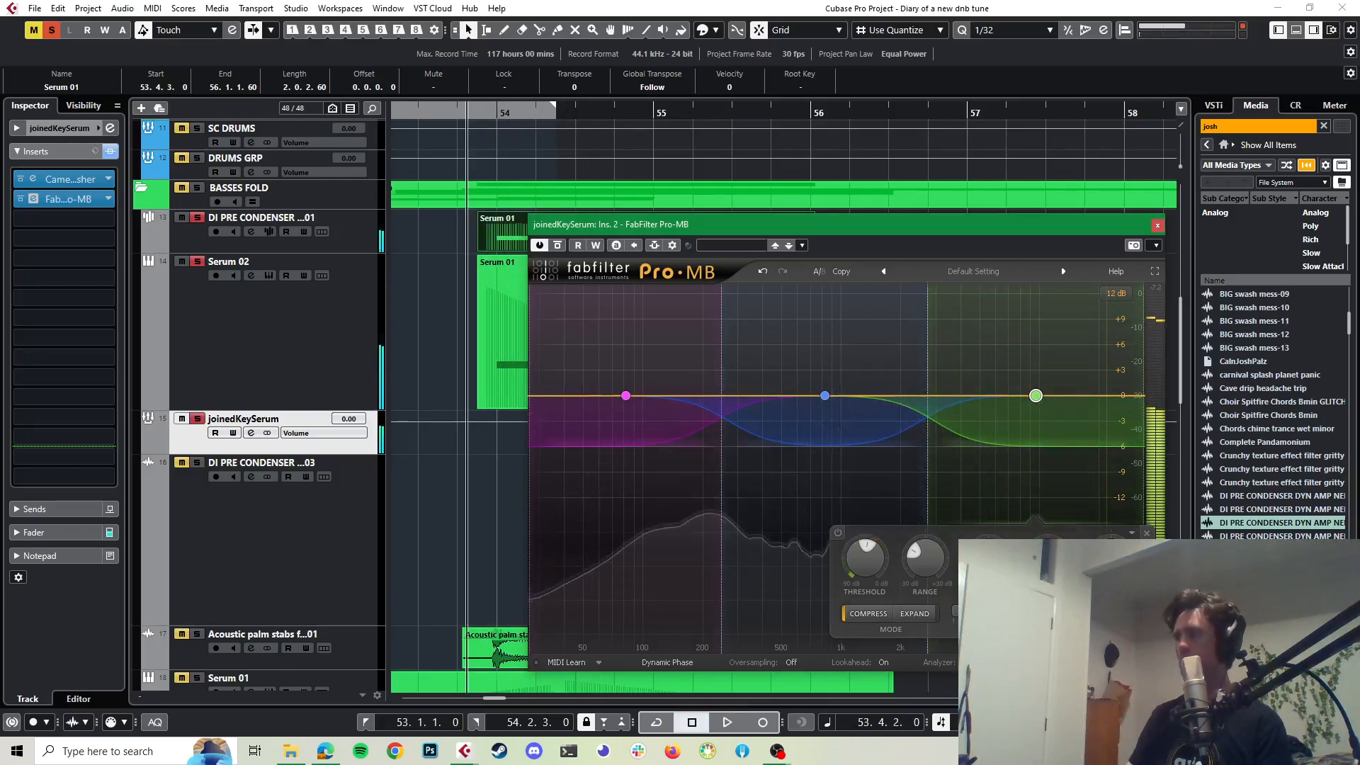
Step: Raise the high band's output level to almost +3 dB while auditioning the group, and close the Pro-MB window
left_click_drag(1036, 396, 1036, 388)
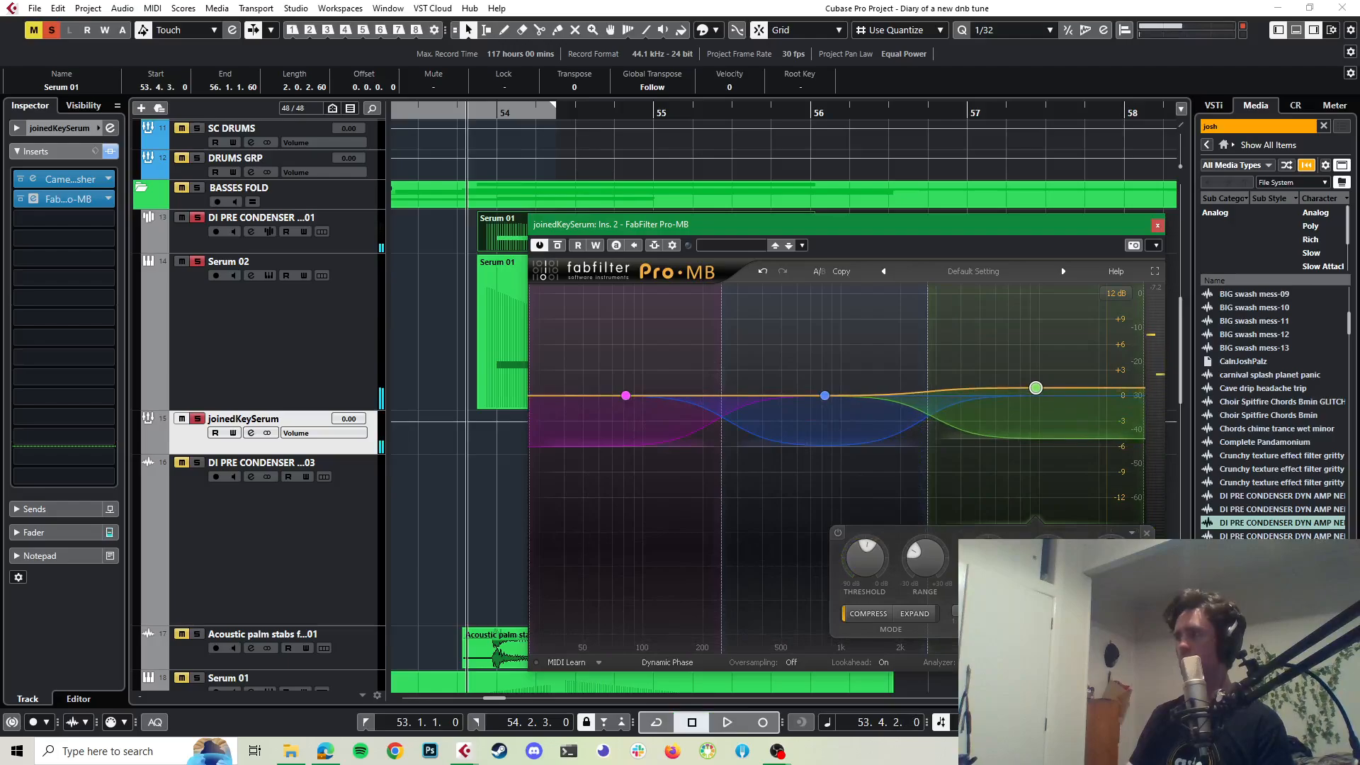
key("space")
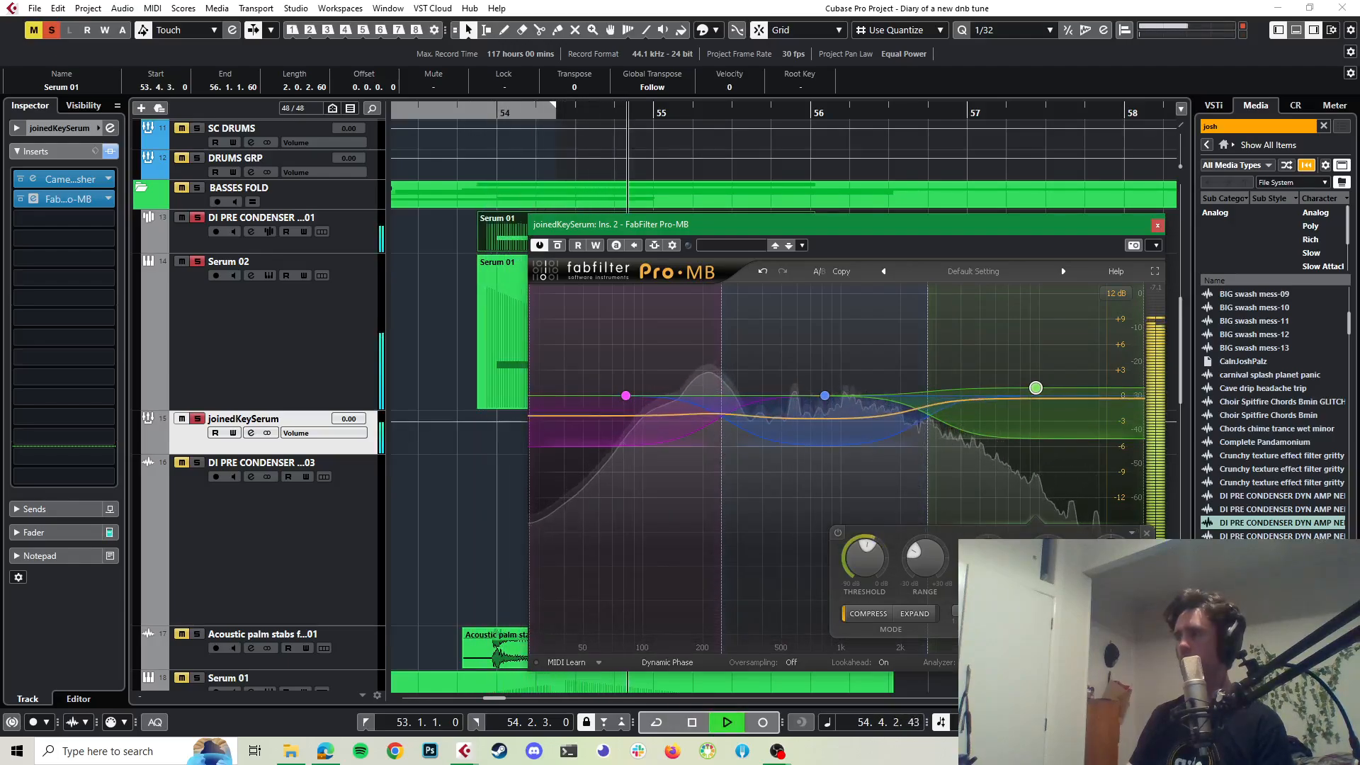
left_click_drag(1035, 387, 1035, 372)
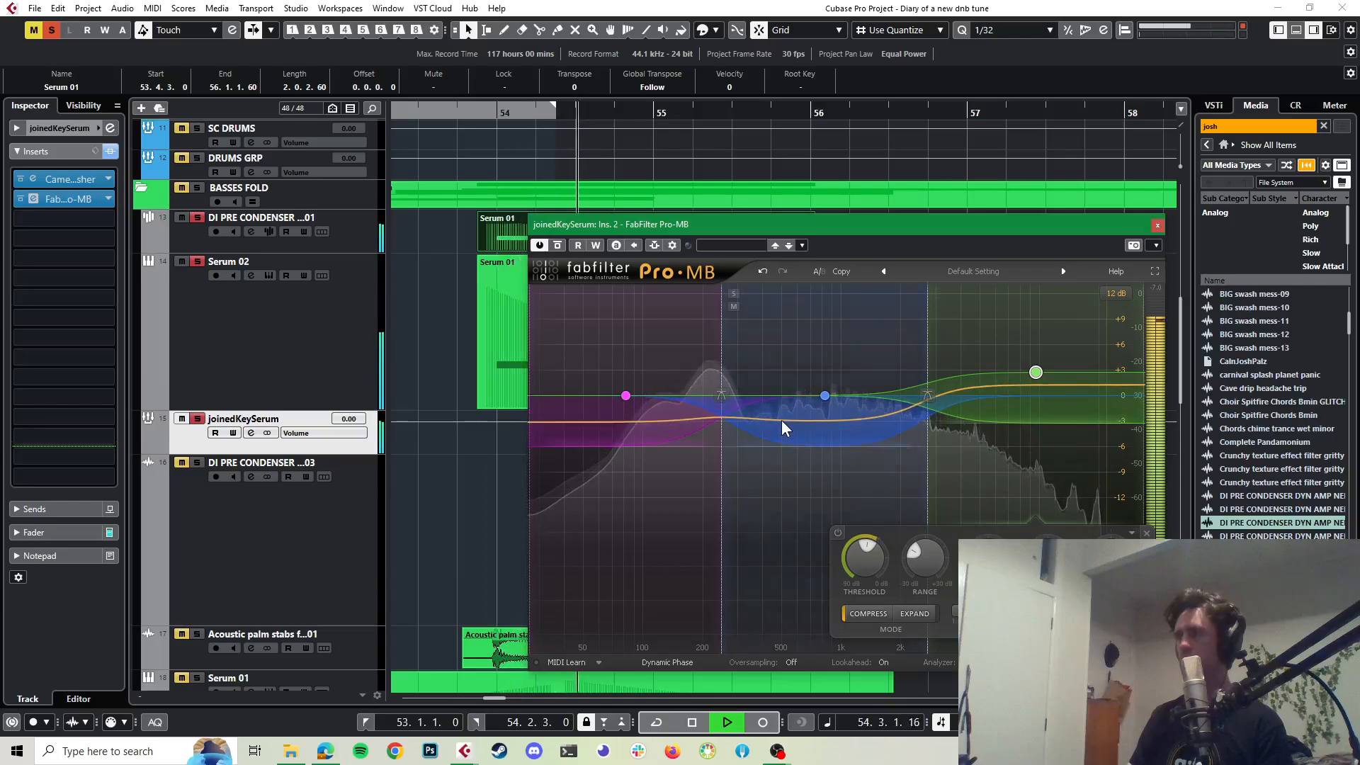
key("space")
key("space")
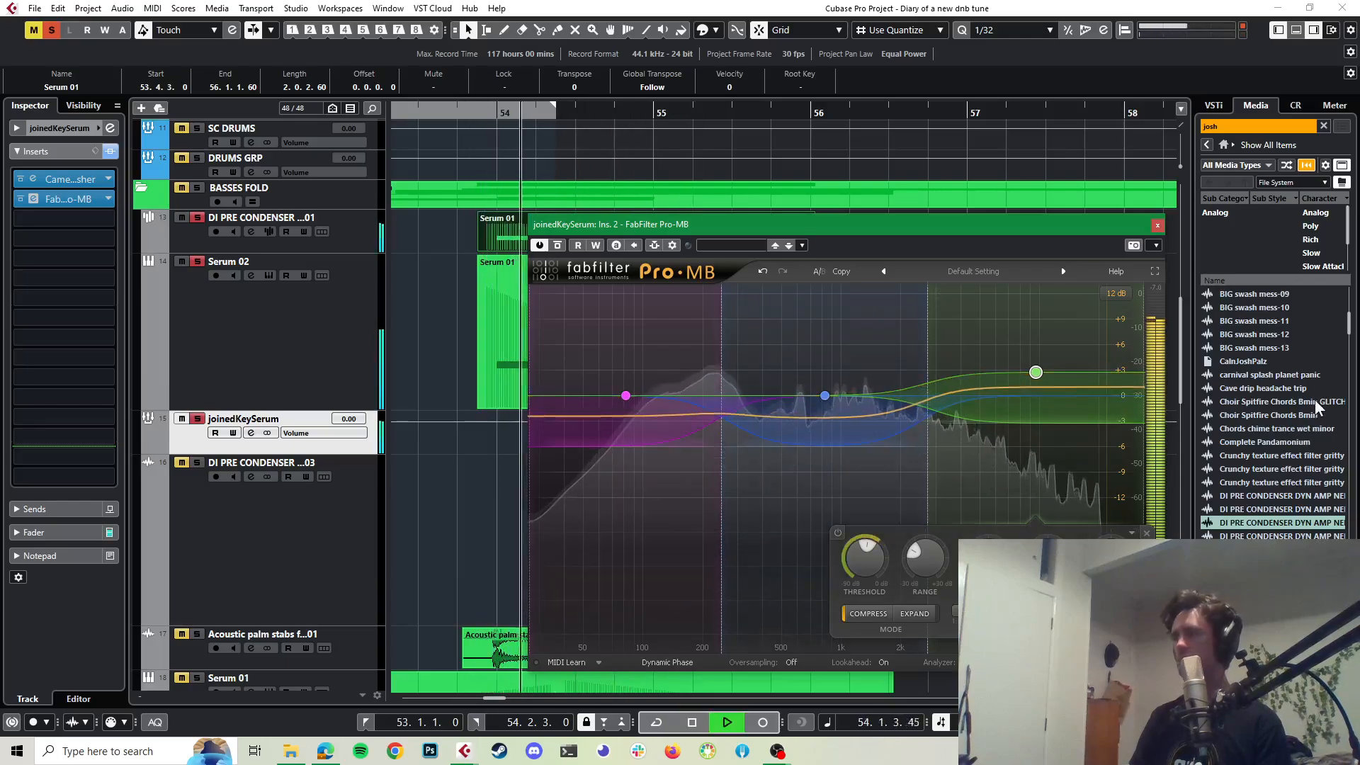
left_click(1158, 225)
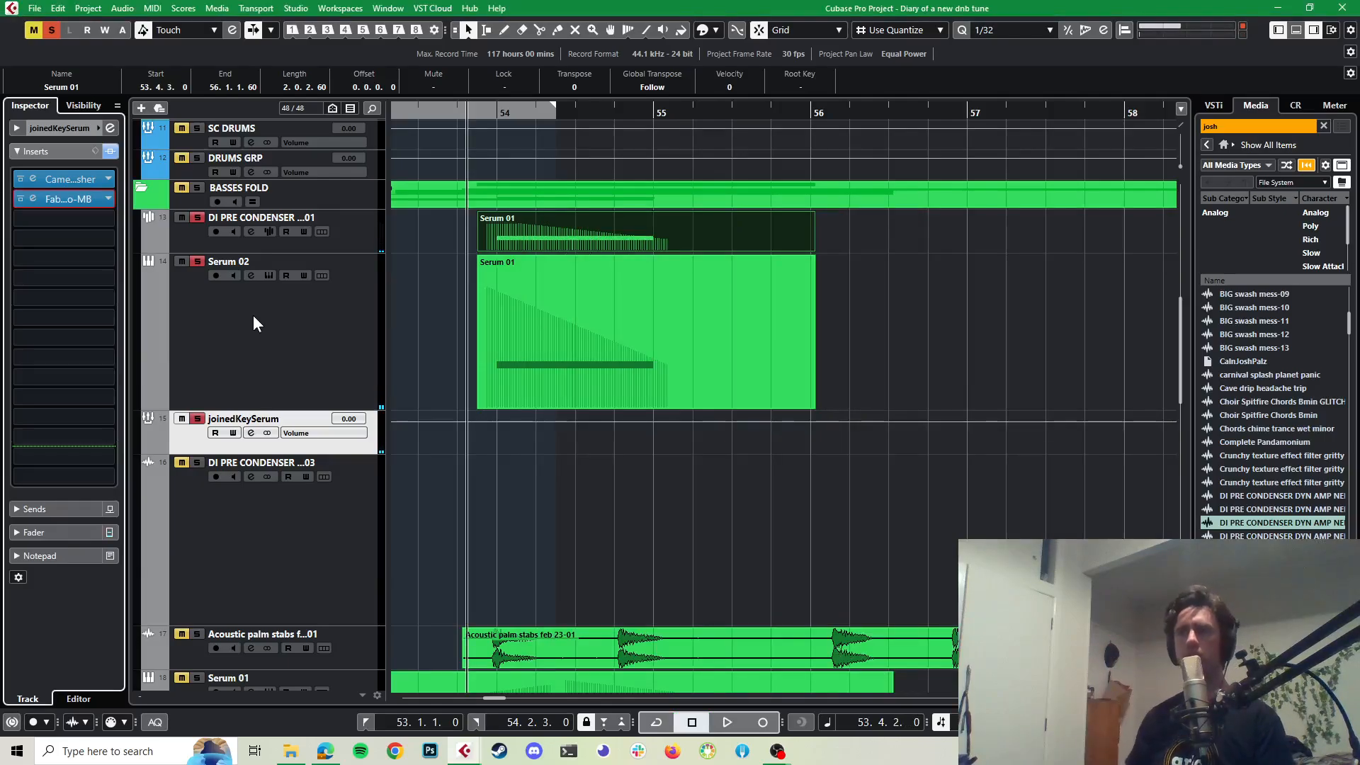
Step: Audition the joinedKeySerum group with Serum 02 unsoloed, and again with Serum 02 soloed
left_click(196, 260)
key("space")
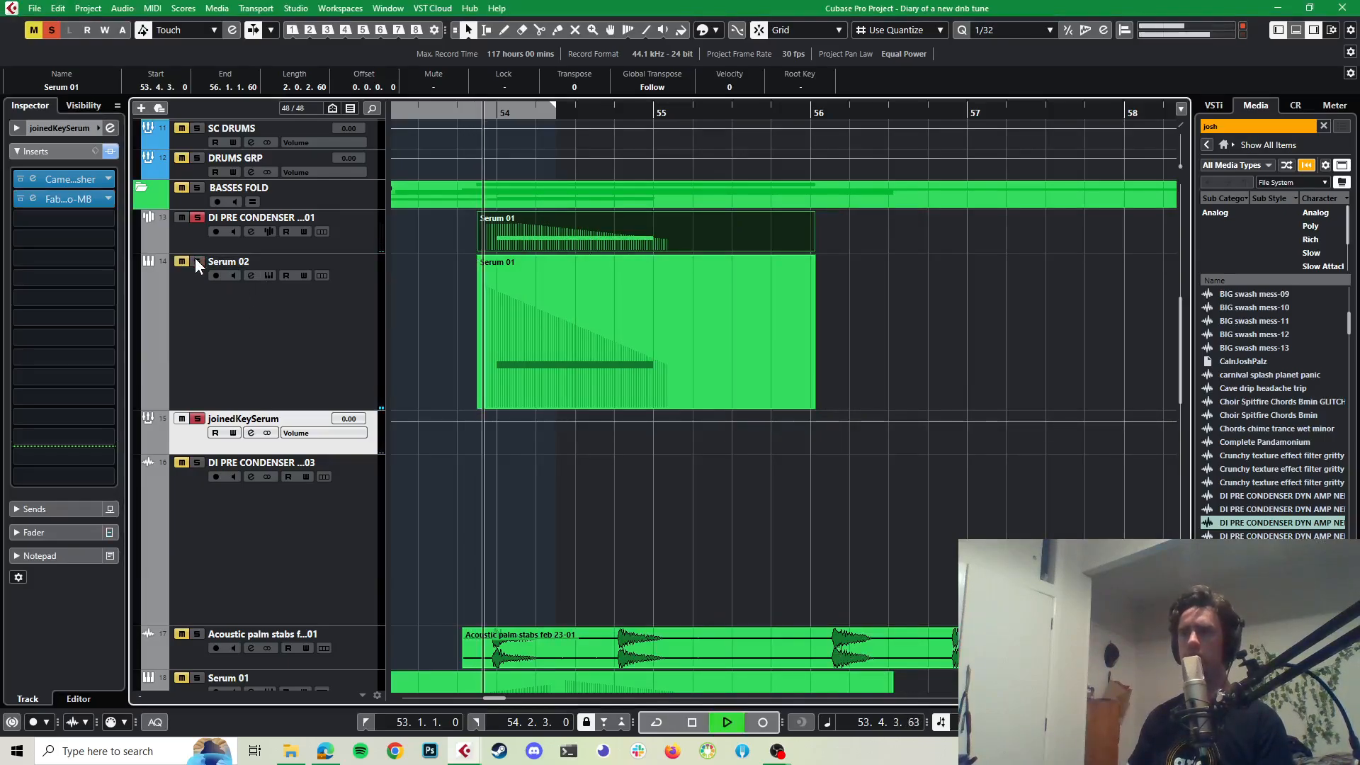
key("space")
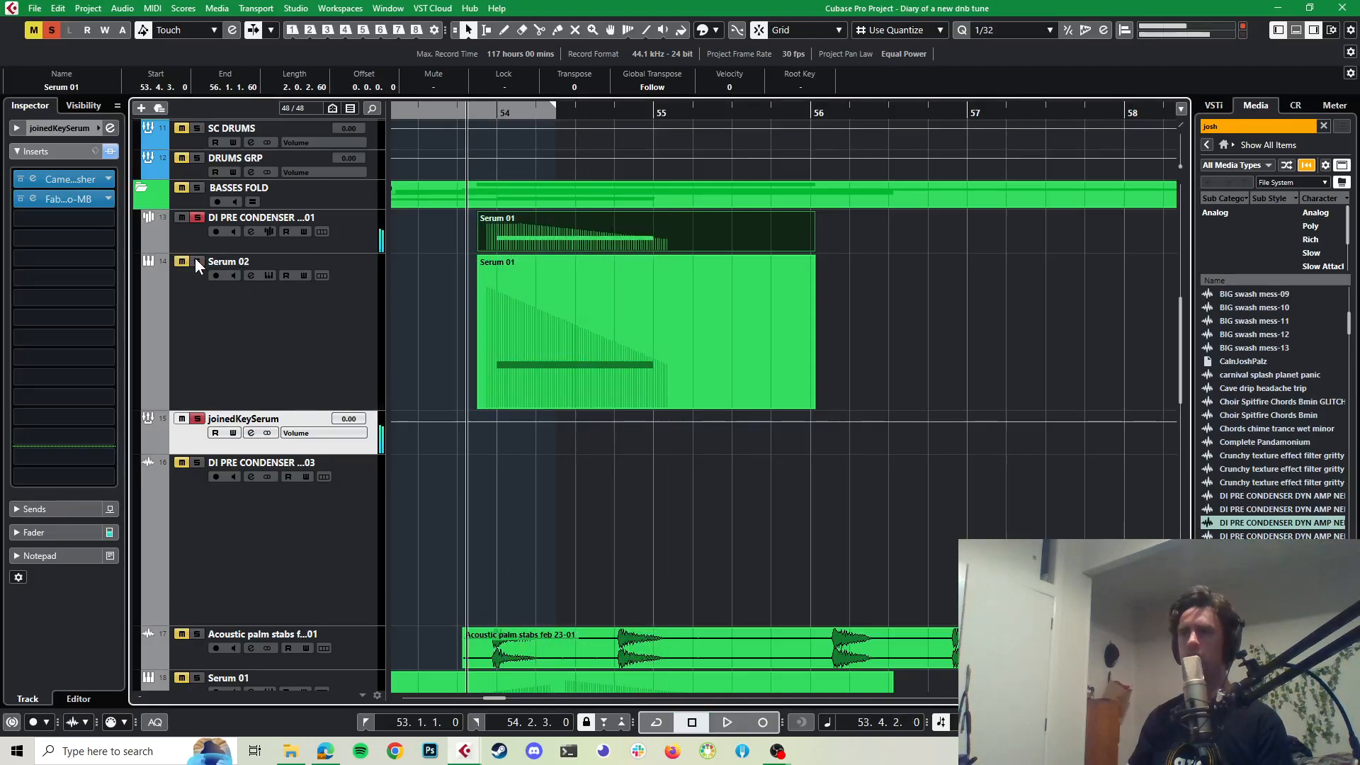
key("space")
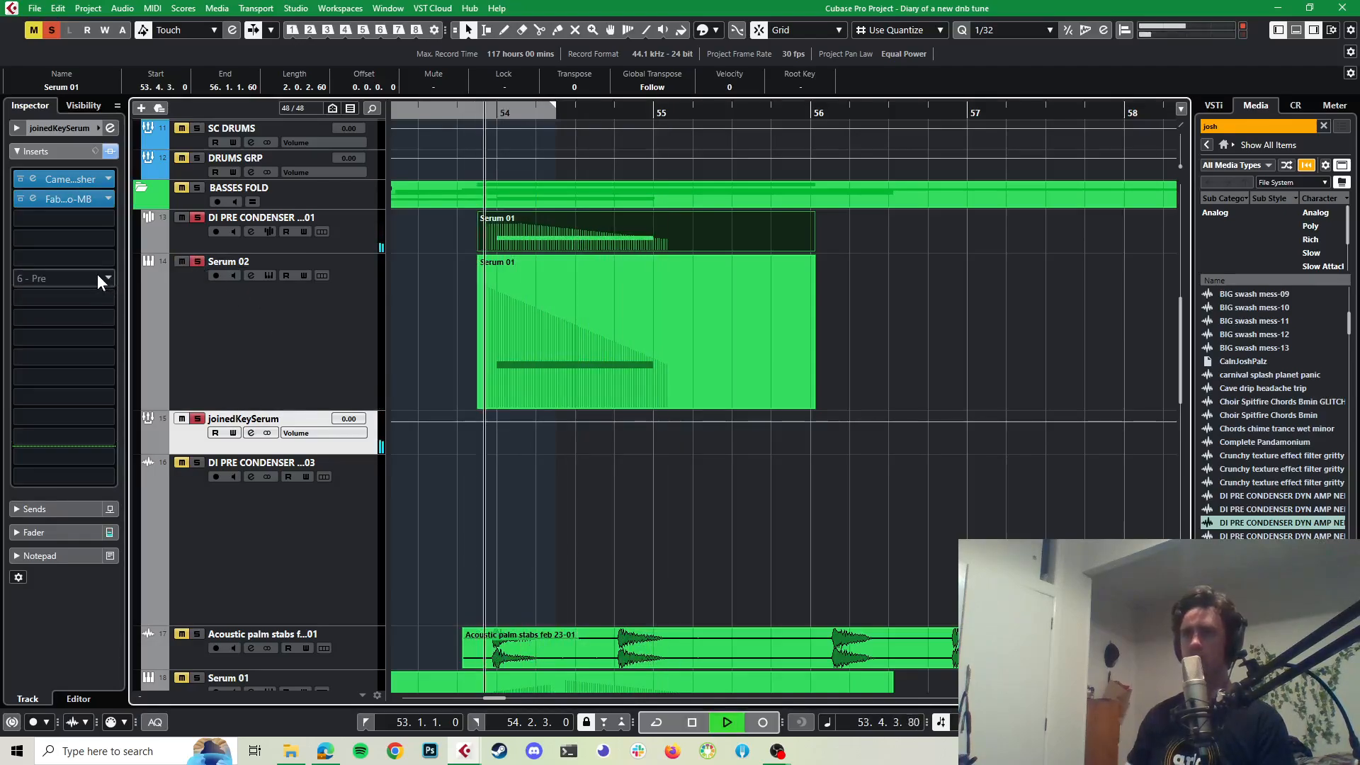
key("space")
Step: Add the bx_control V2 plug-in to the third insert slot of the joinedKeySerum group
left_click(108, 219)
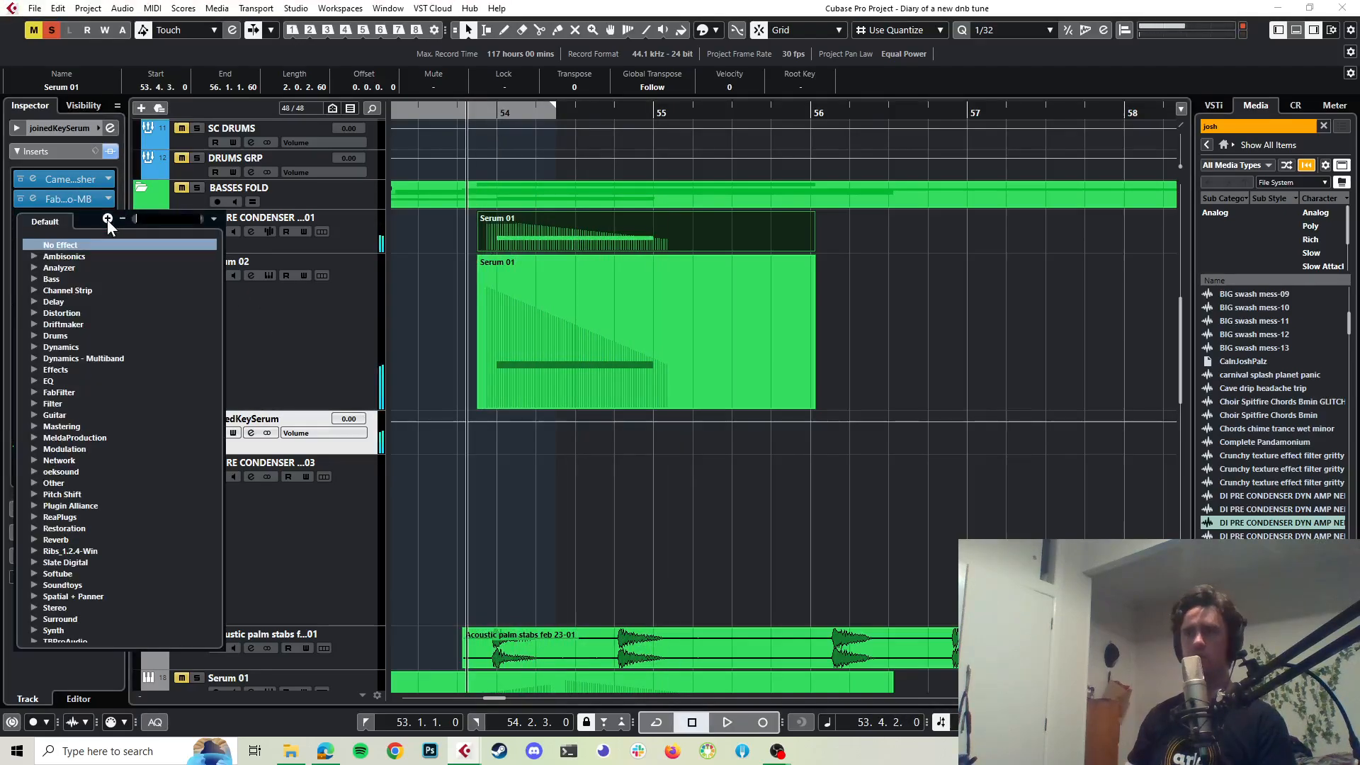
type("bx")
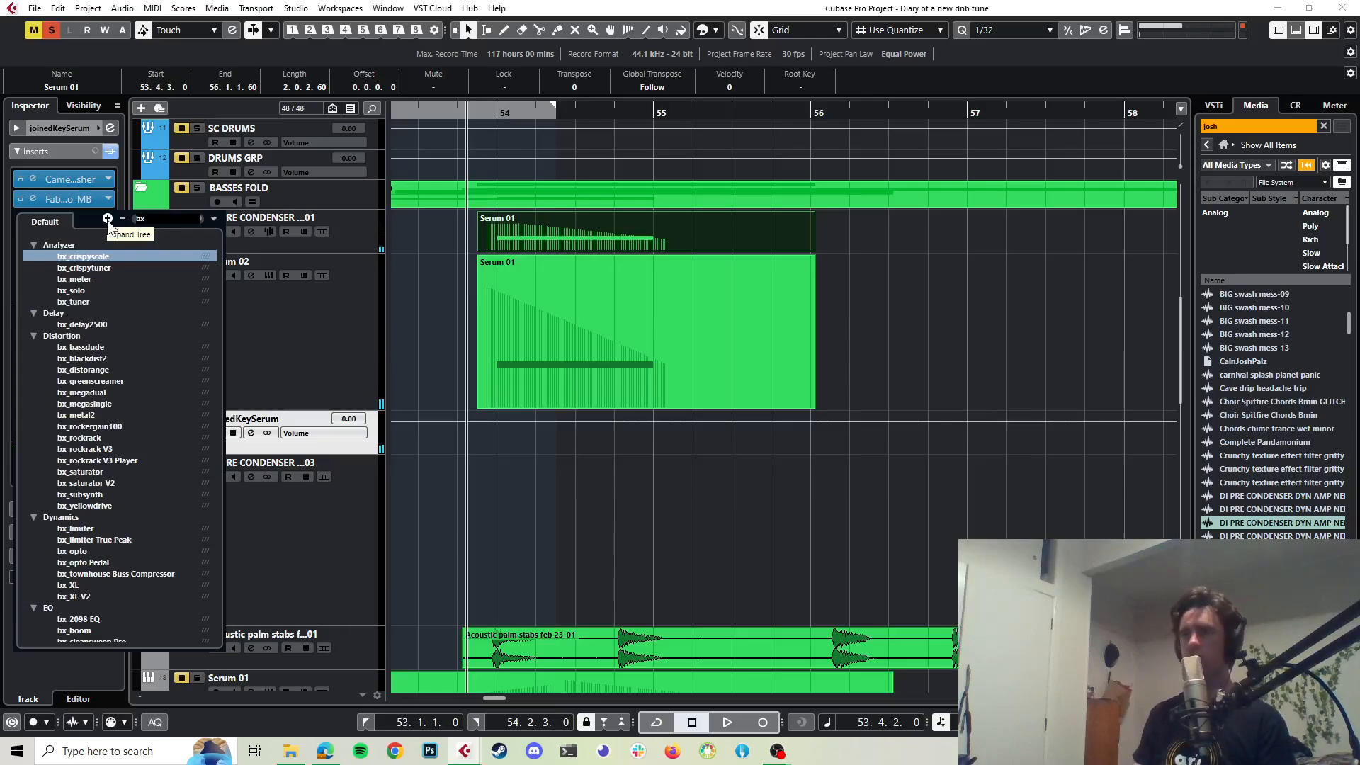
type("-")
key("BackSpace")
key("BackSpace")
key("BackSpace")
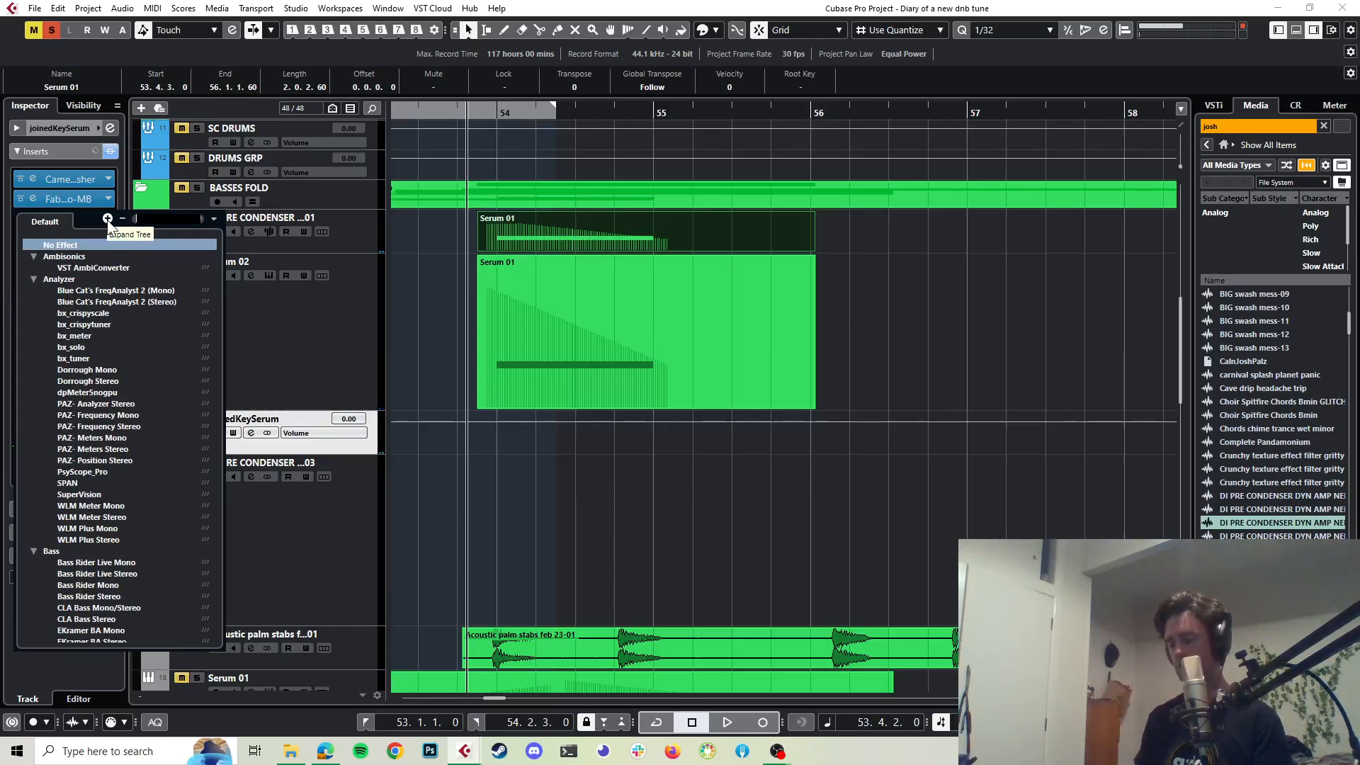
type("contro")
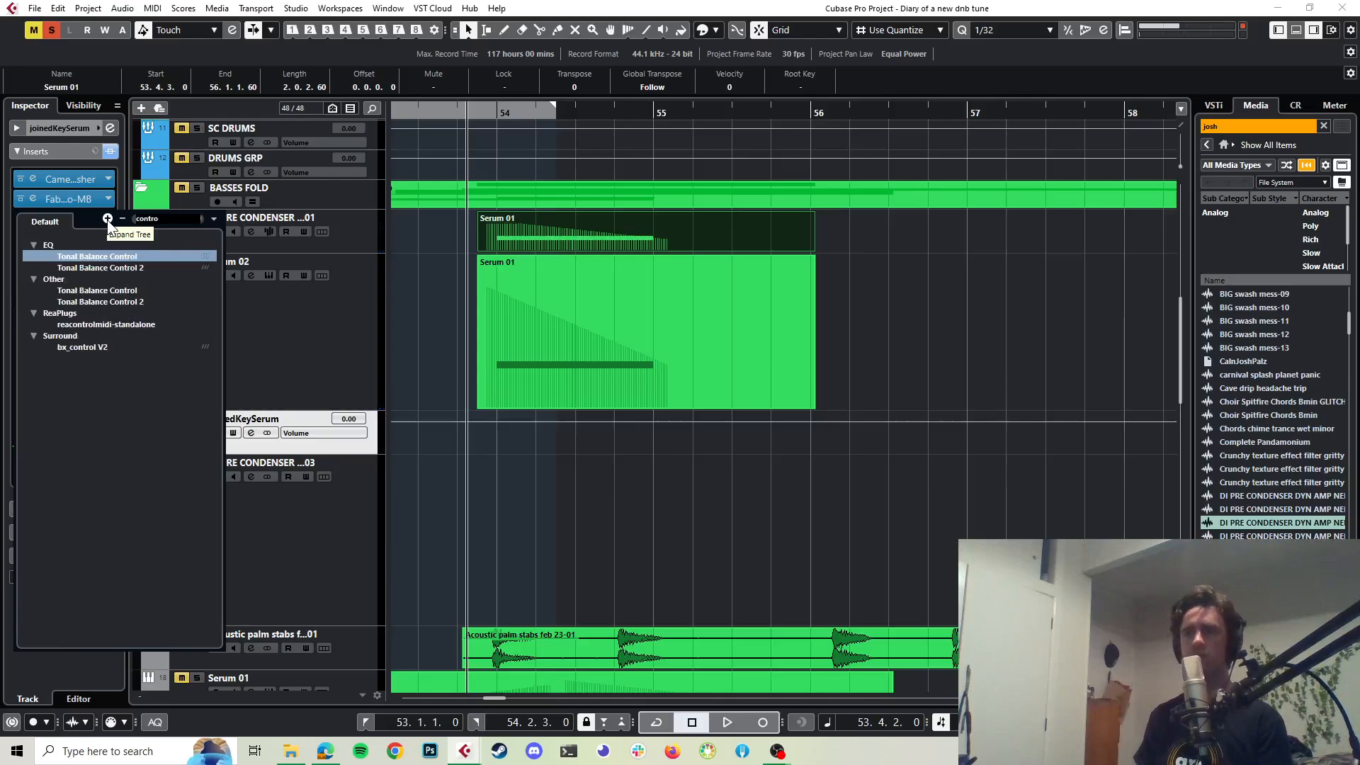
left_click(83, 347)
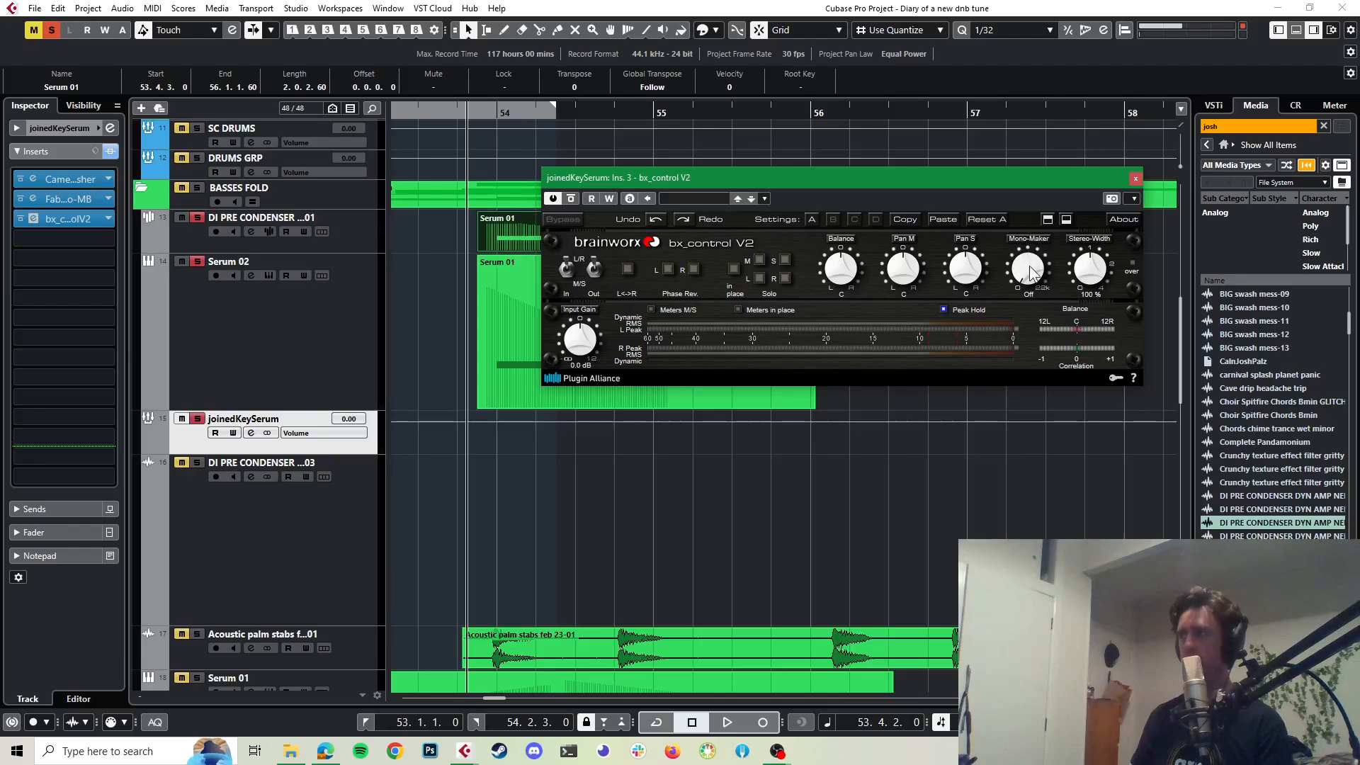
Step: Set the bx_control V2 Mono-Maker to about 260 Hz, close the plug-in window and audition the group
left_click_drag(1034, 243, 1035, 239)
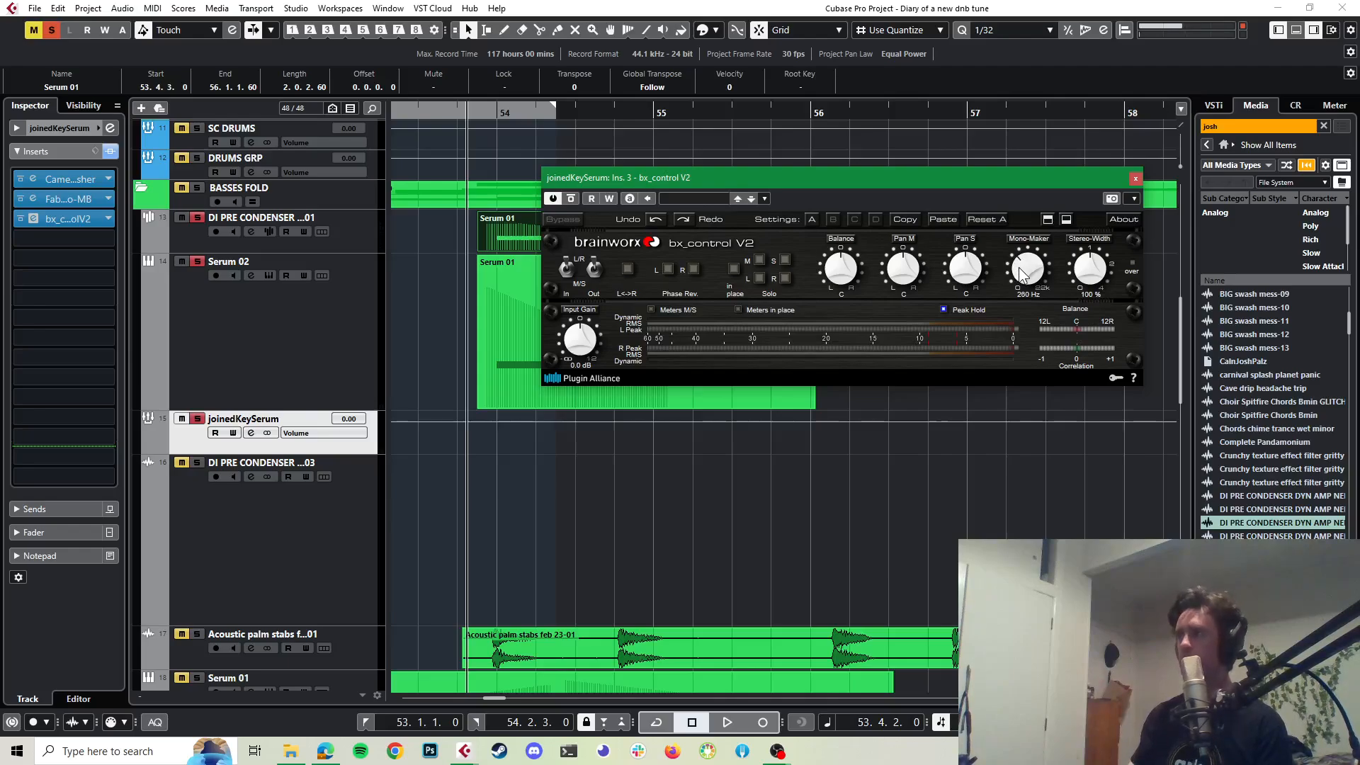
left_click_drag(1022, 272, 1023, 276)
left_click(1135, 179)
key("space")
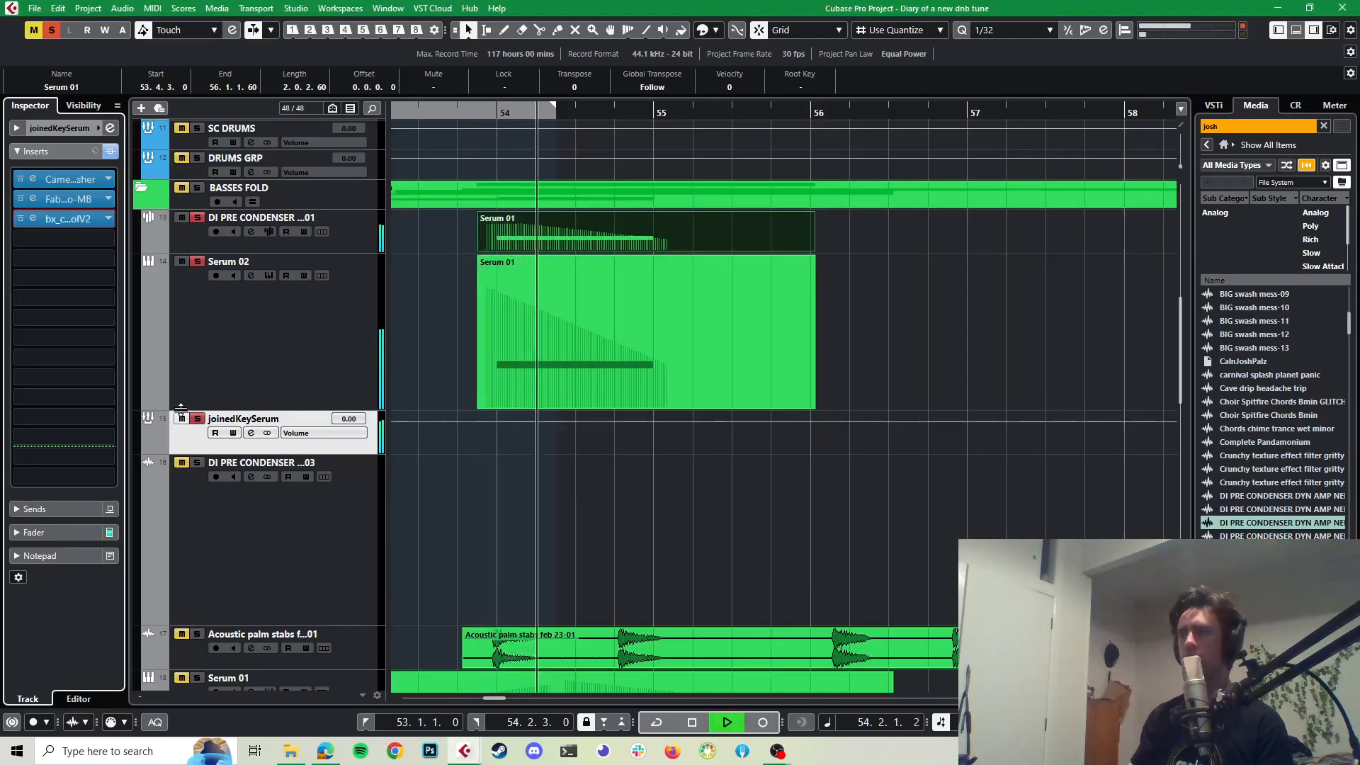
key("space")
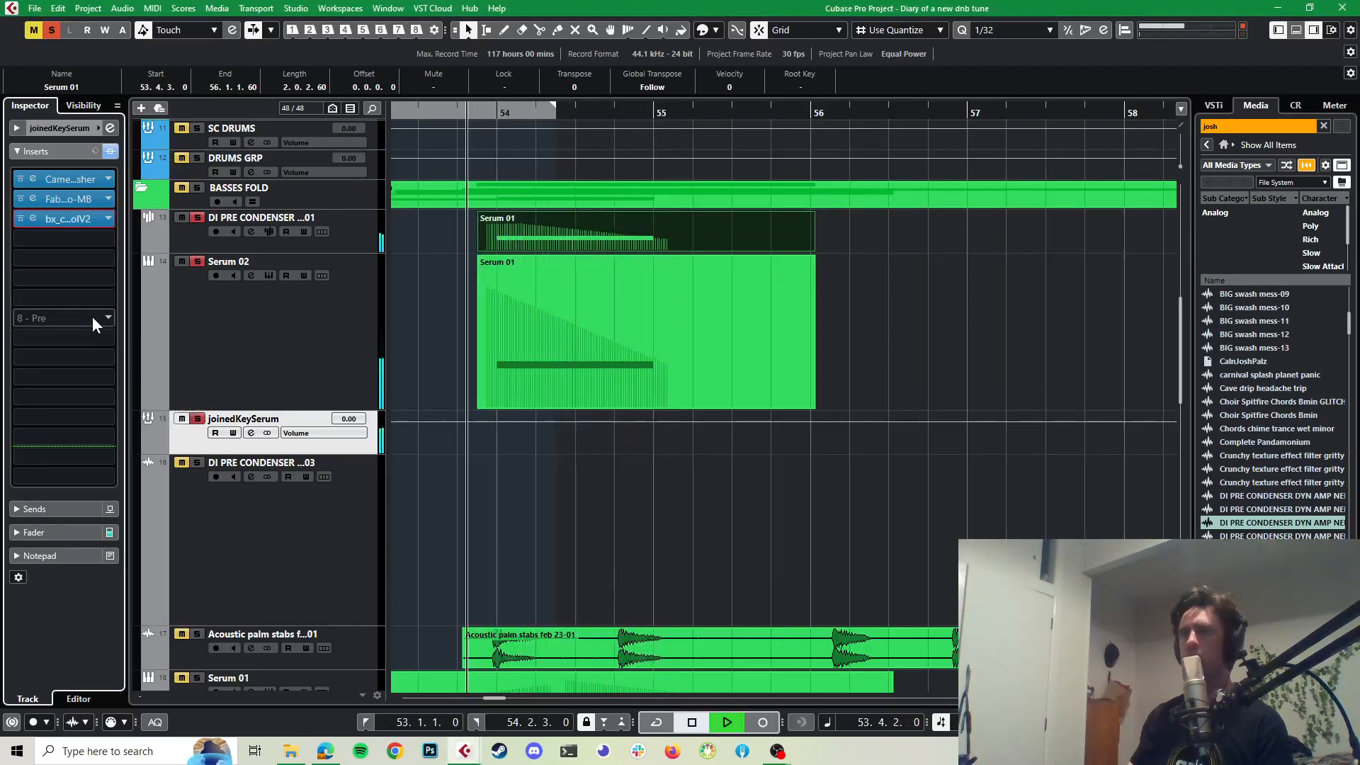
key("space")
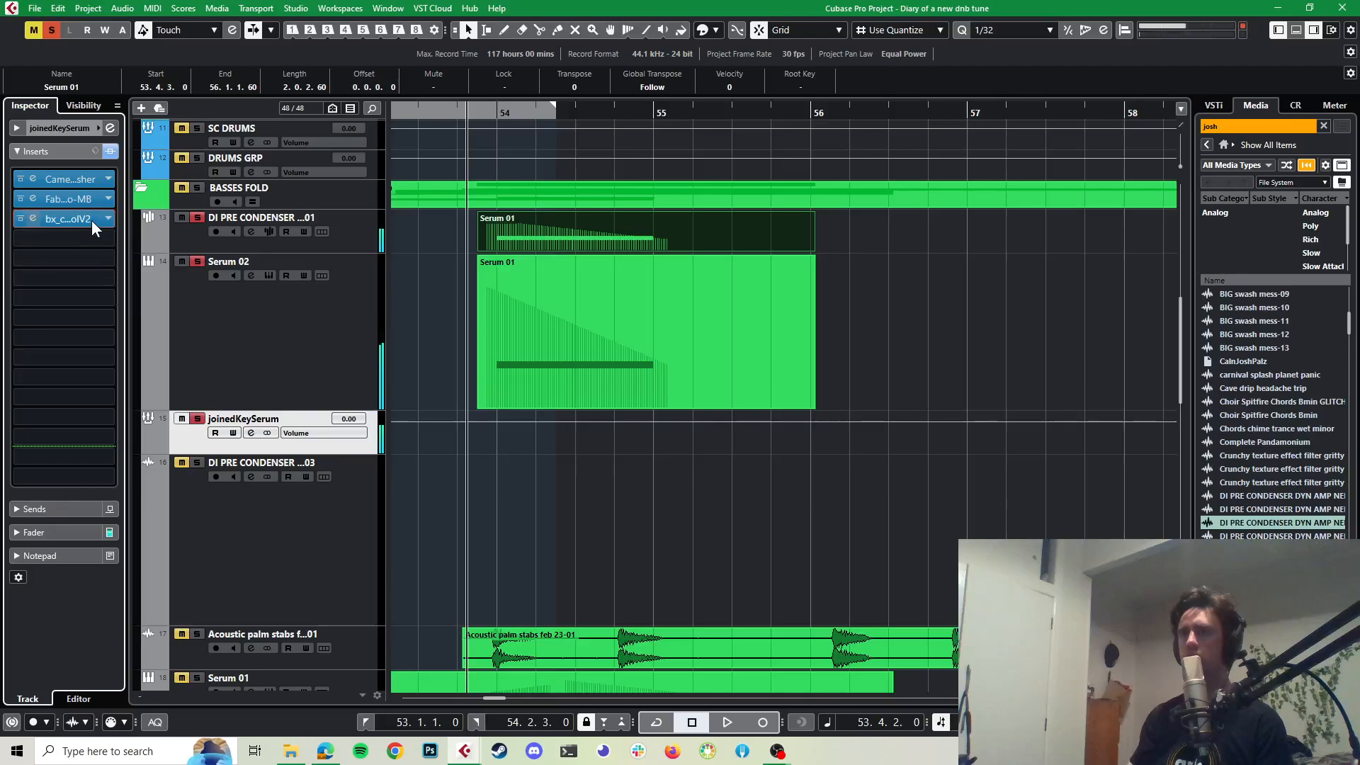
Step: Move bx_control V2 down to the seventh insert slot and load True Iron in the third slot
left_click_drag(92, 219, 93, 291)
left_click(109, 220)
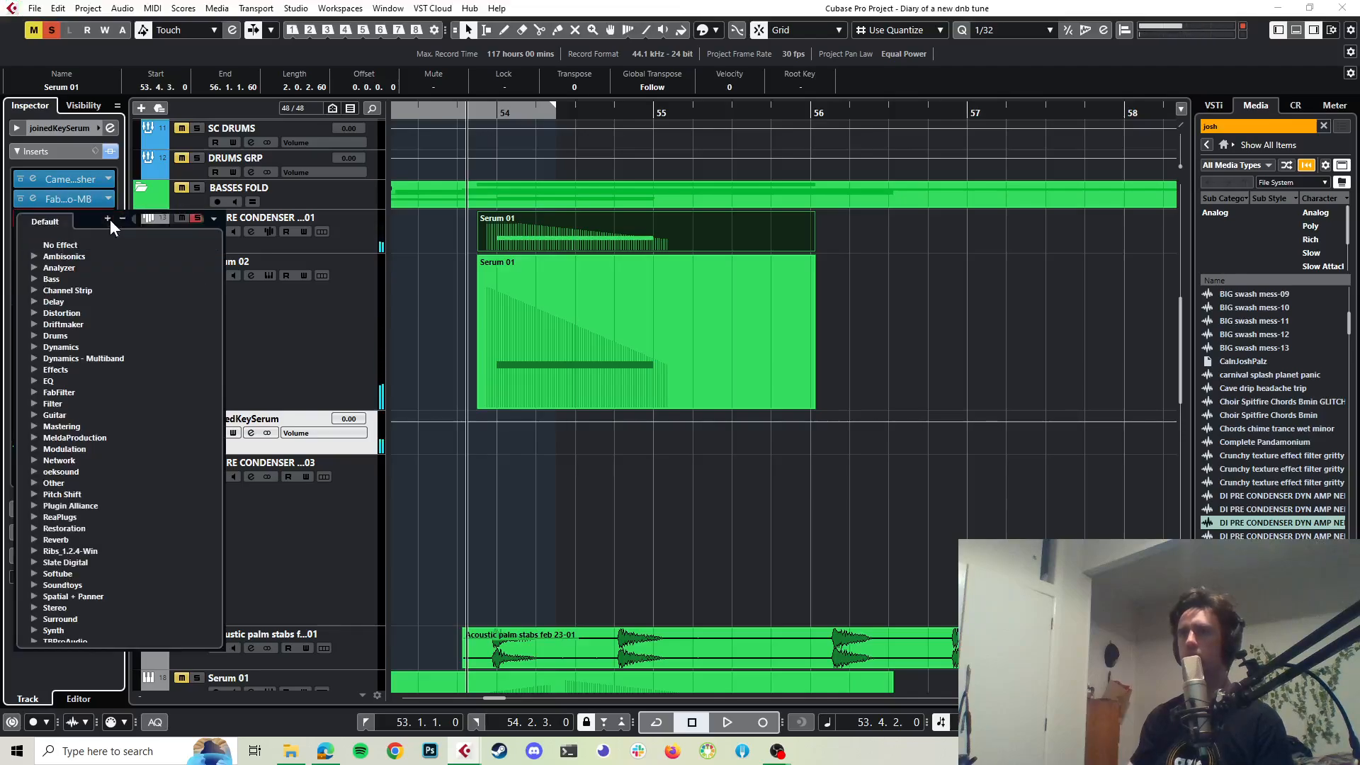
type("true")
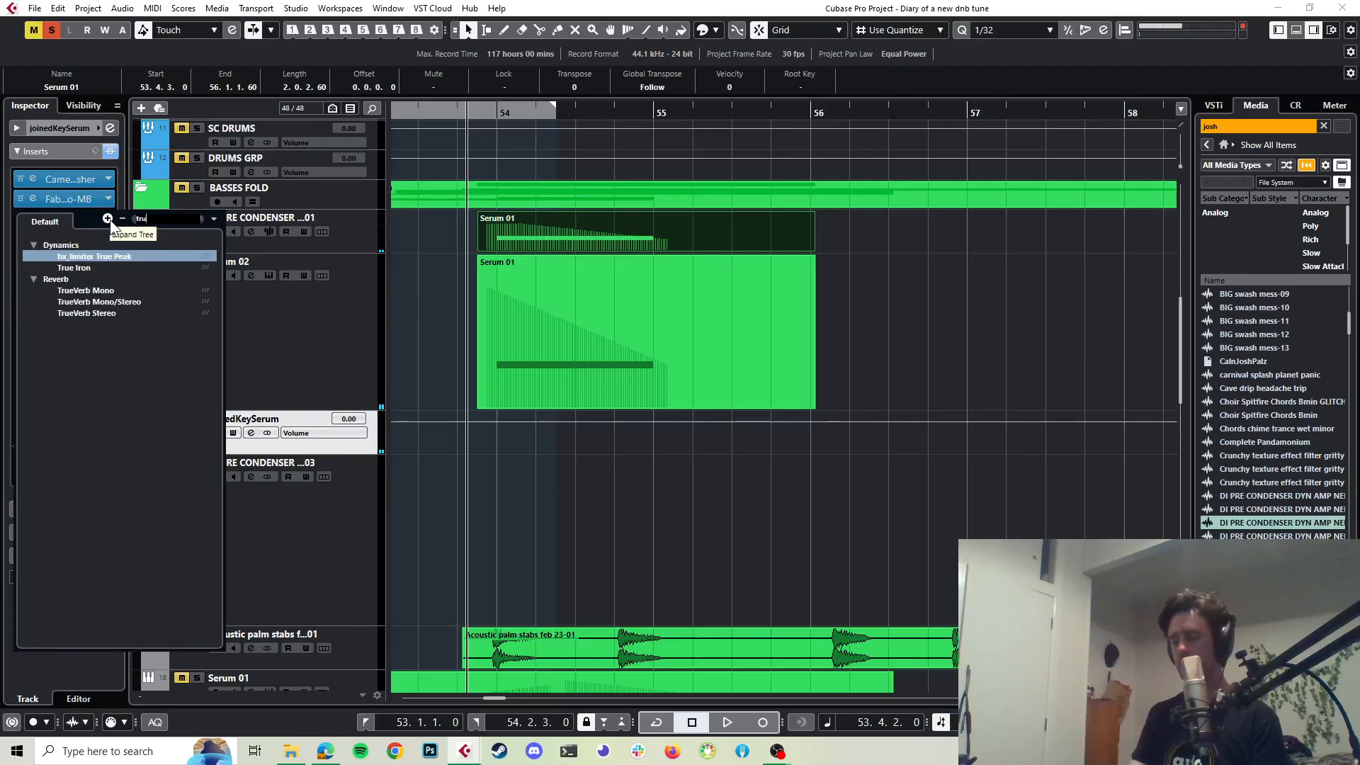
left_click(75, 268)
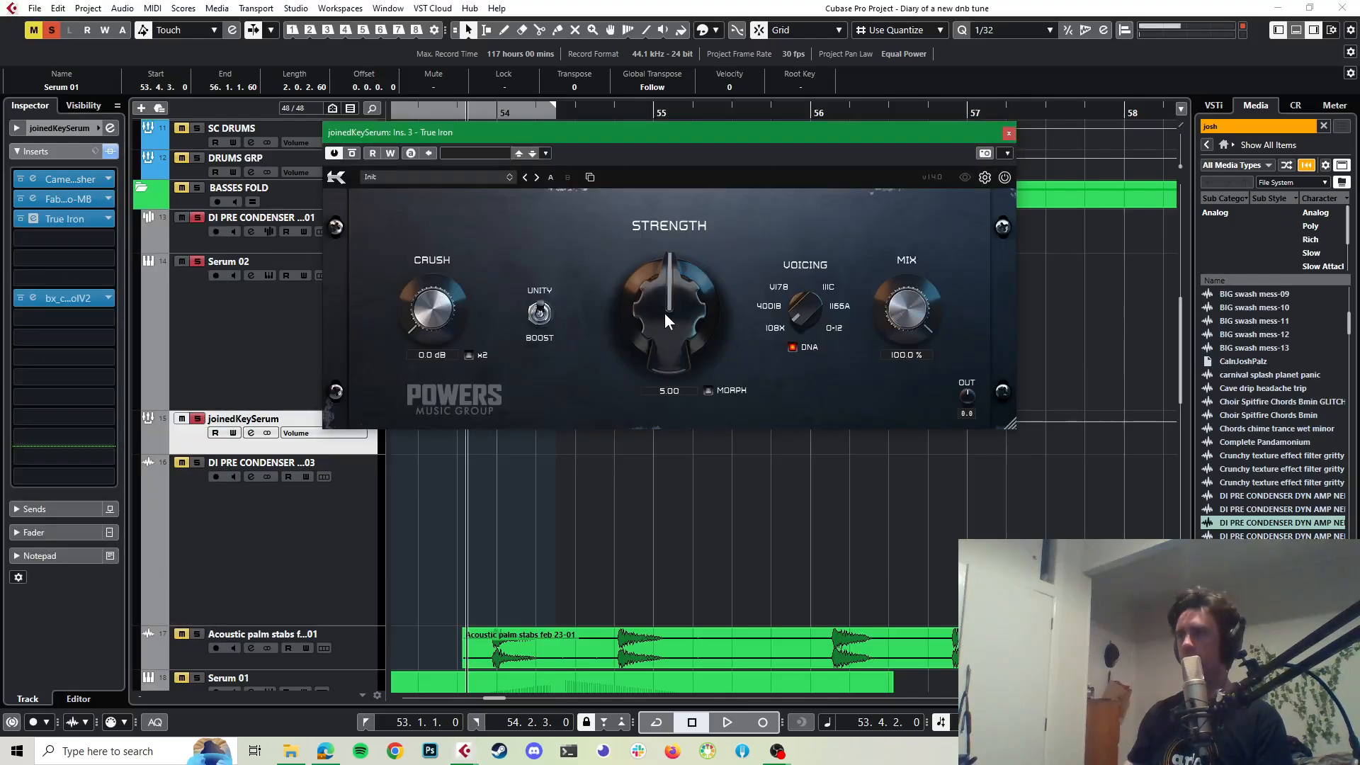
Step: Audition the joinedKeySerum group with True Iron active, bypassed and active again, and close its window
key("space")
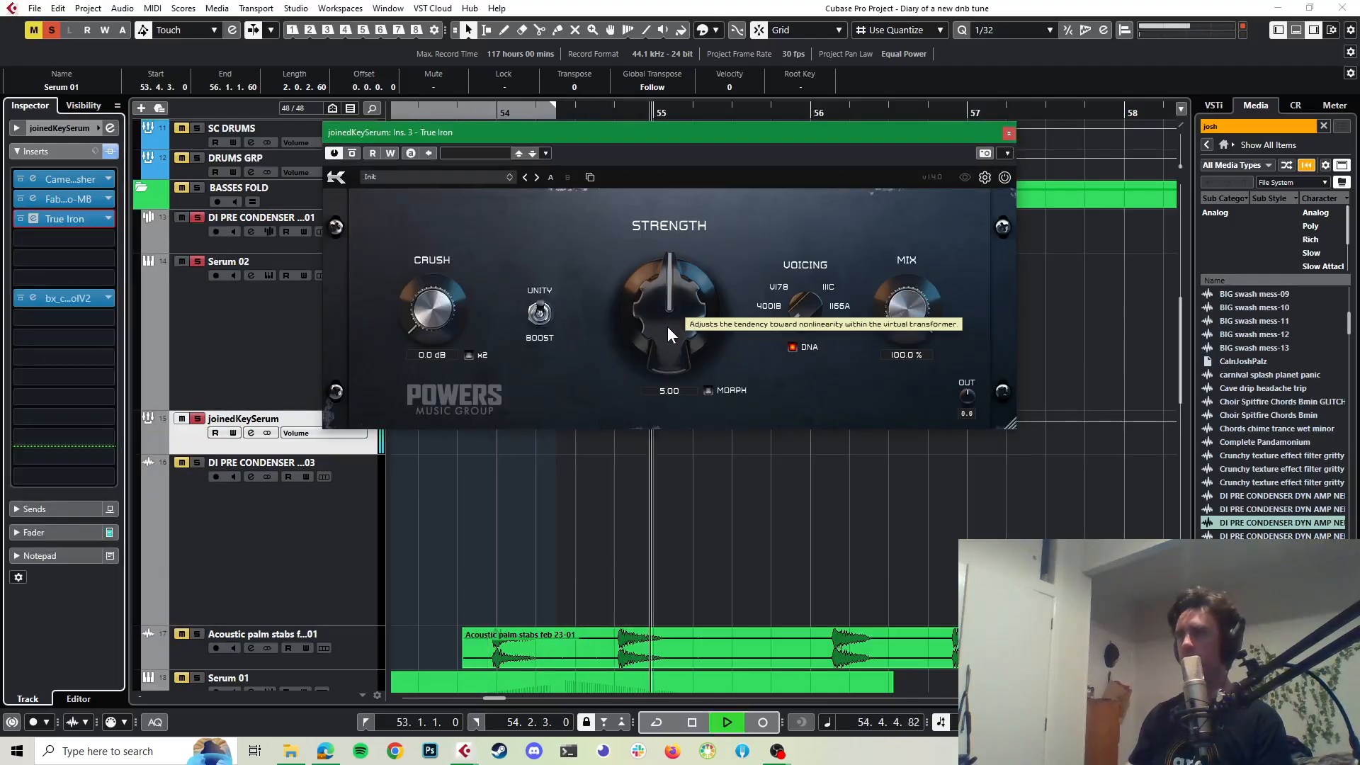
key("space")
key("space")
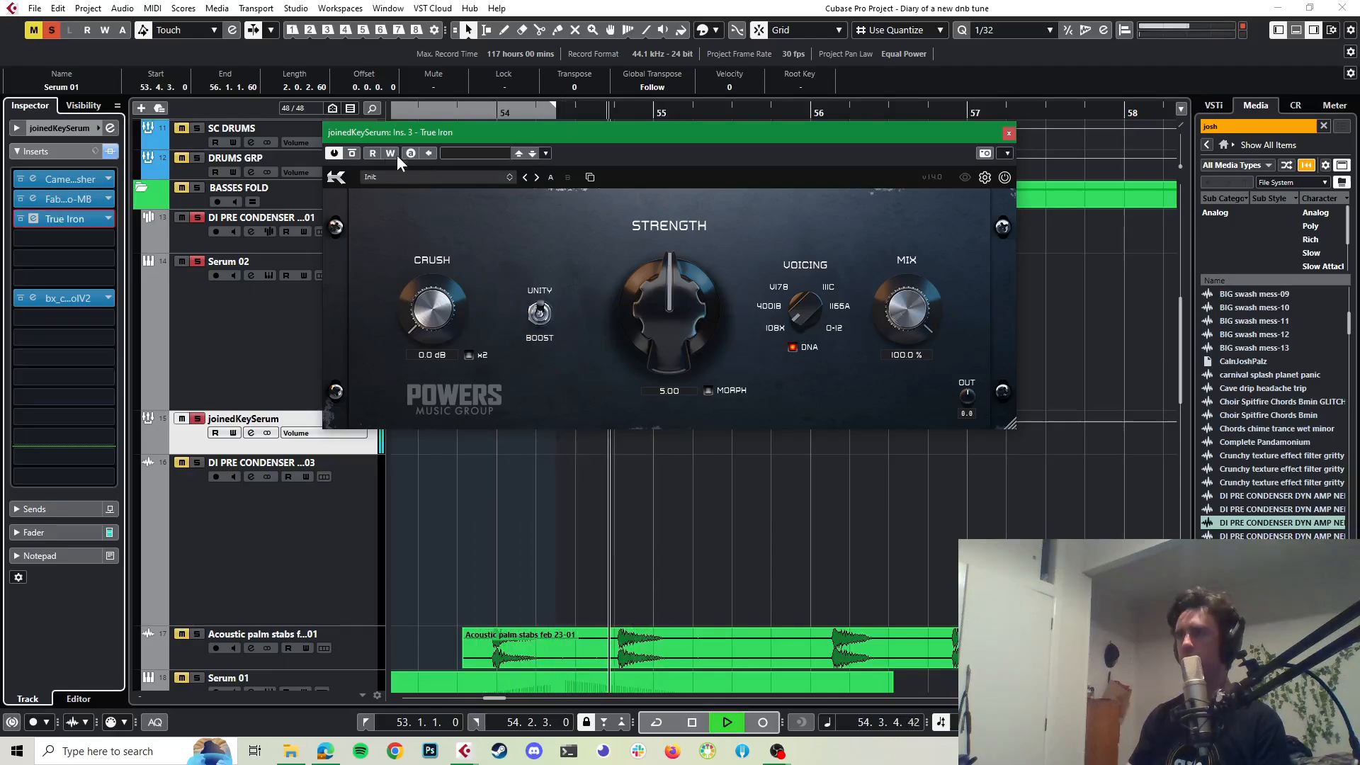
left_click(353, 153)
key("space")
key("space")
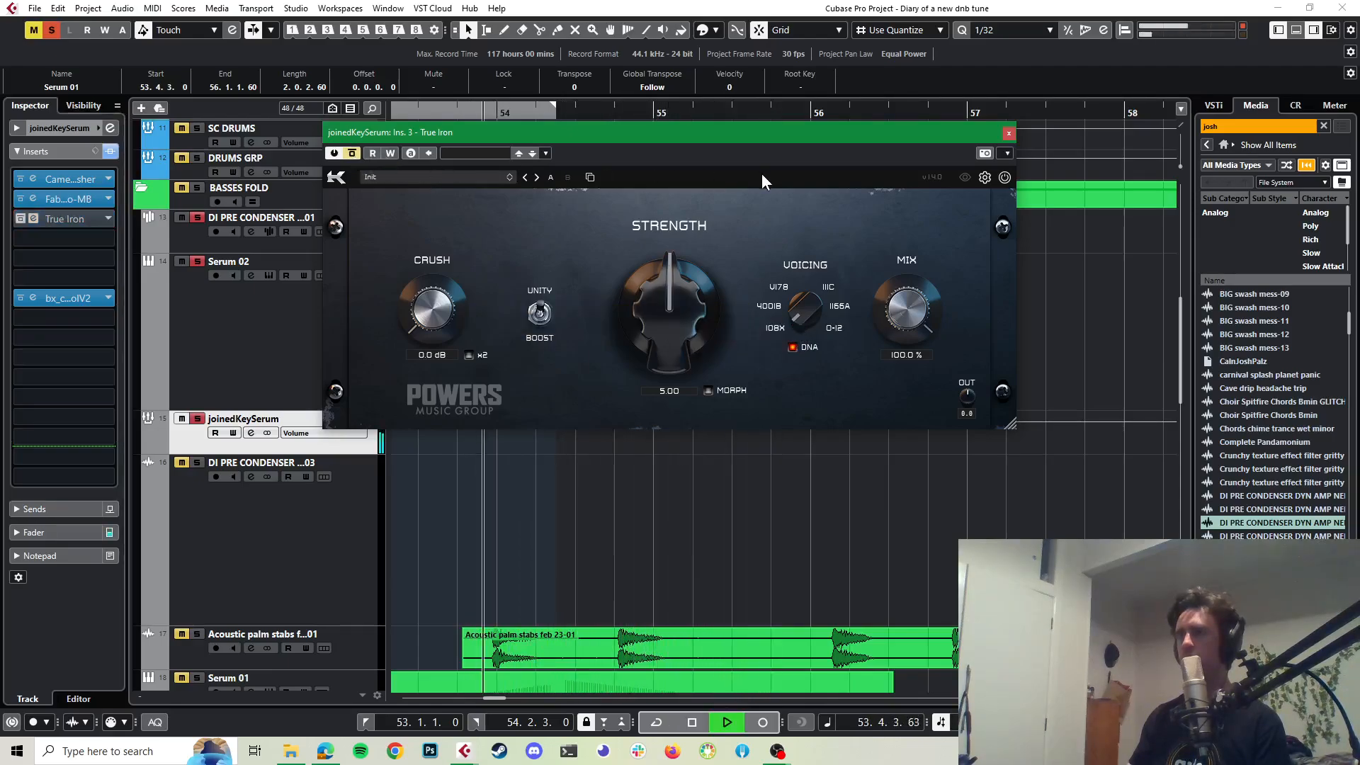
key("space")
left_click(352, 153)
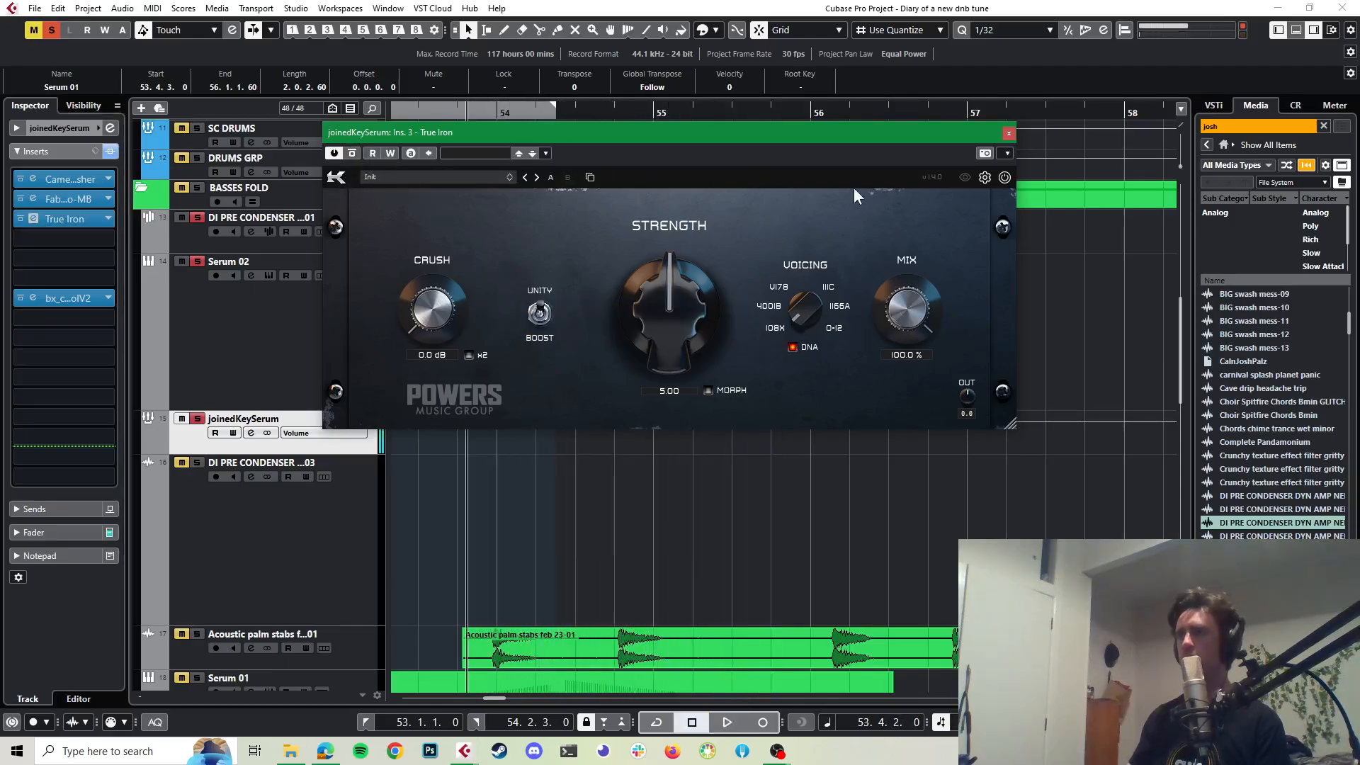
key("space")
key("space")
left_click(1009, 133)
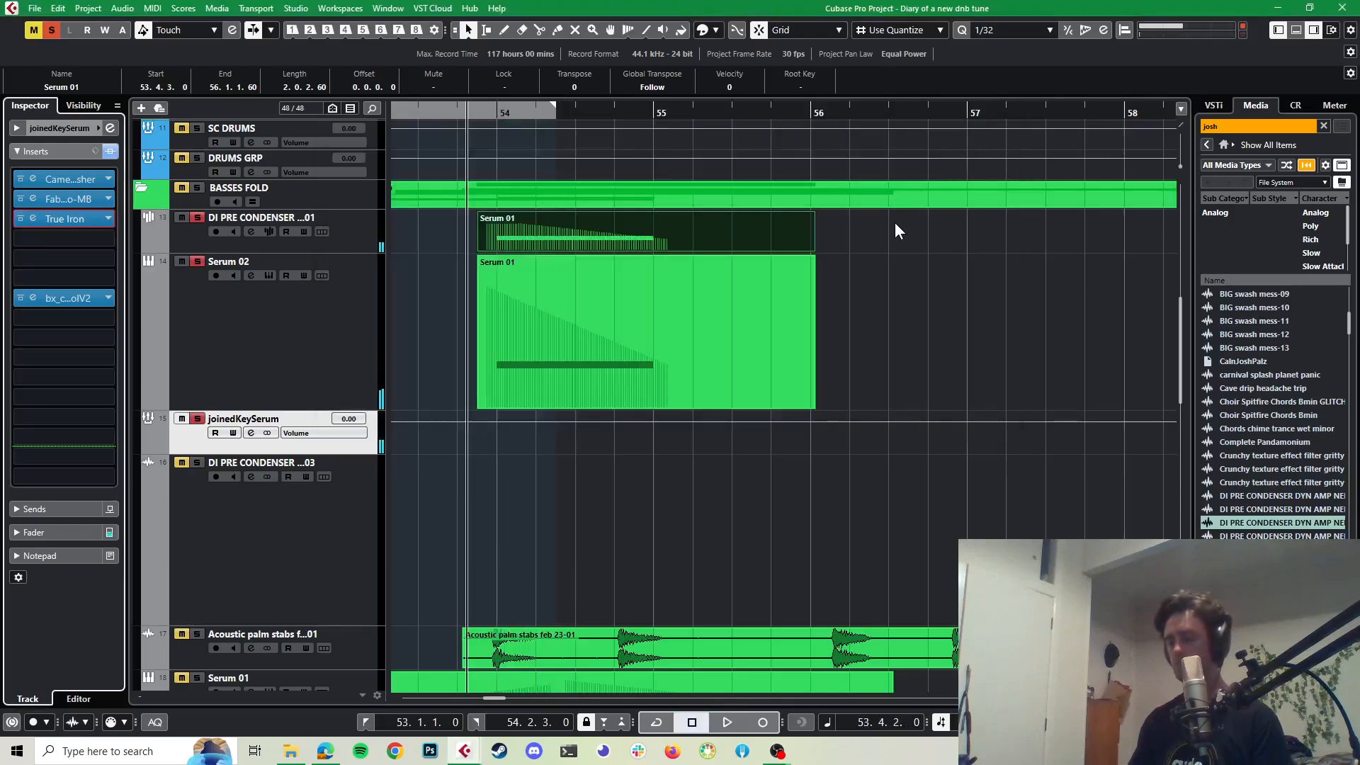
Step: Unsolo the DI PRE CONDENSER 01 track above Serum 02 and audition the Serum 02 part on its own
left_click(708, 296)
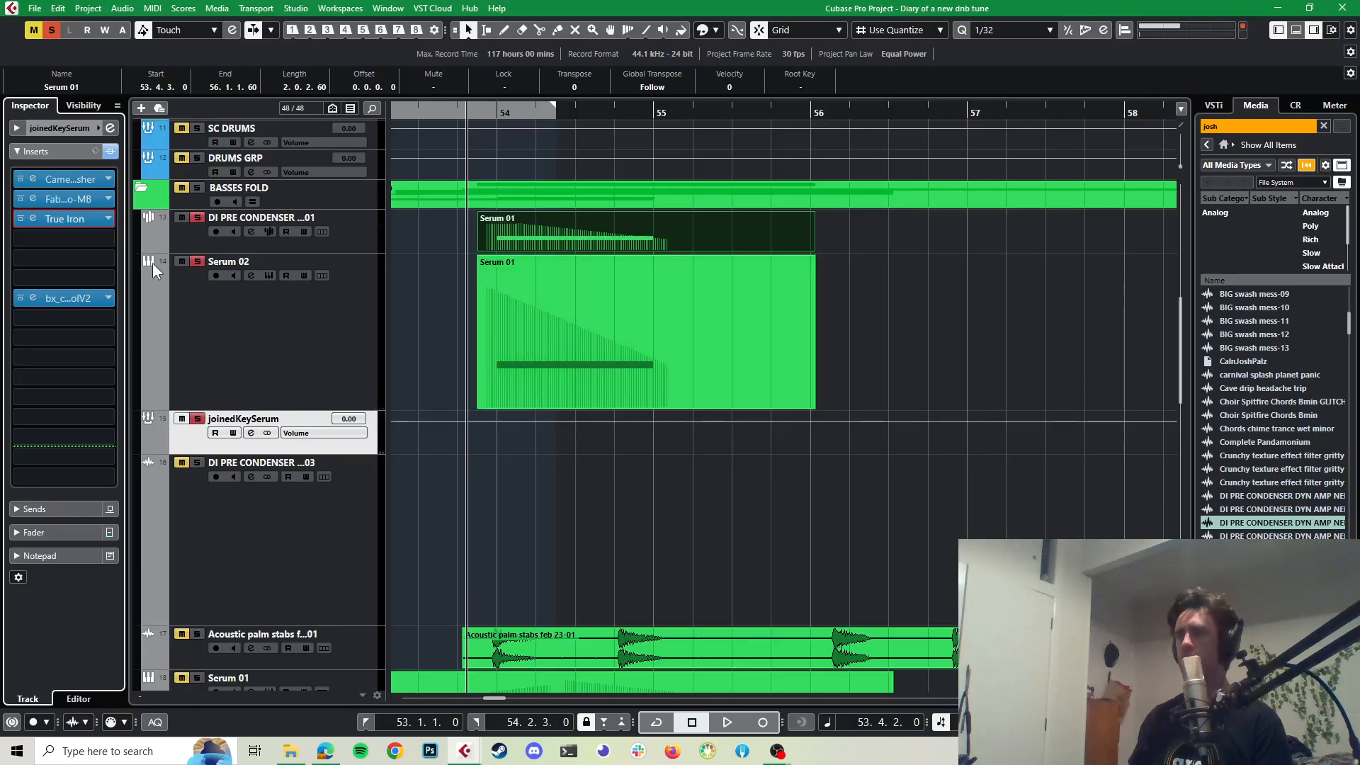
left_click(197, 217)
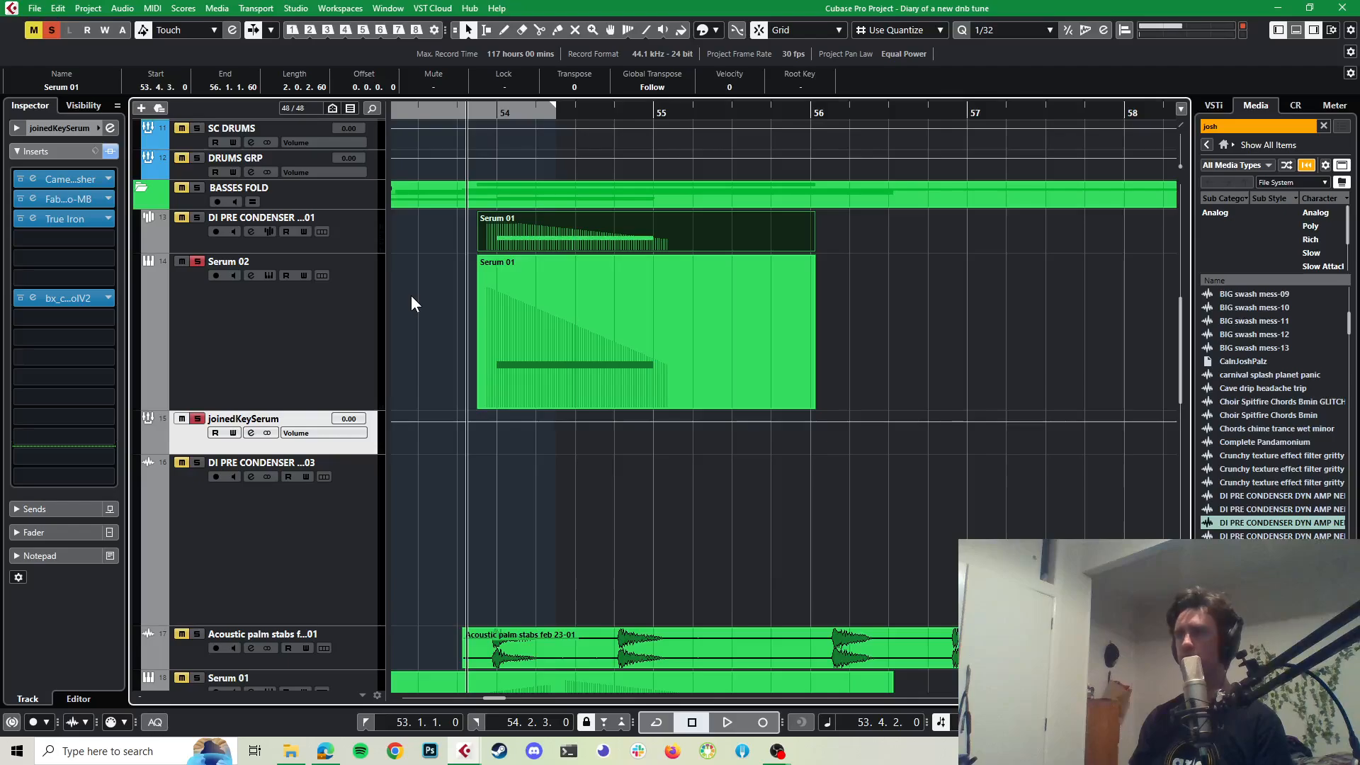
left_click(561, 308)
key("space")
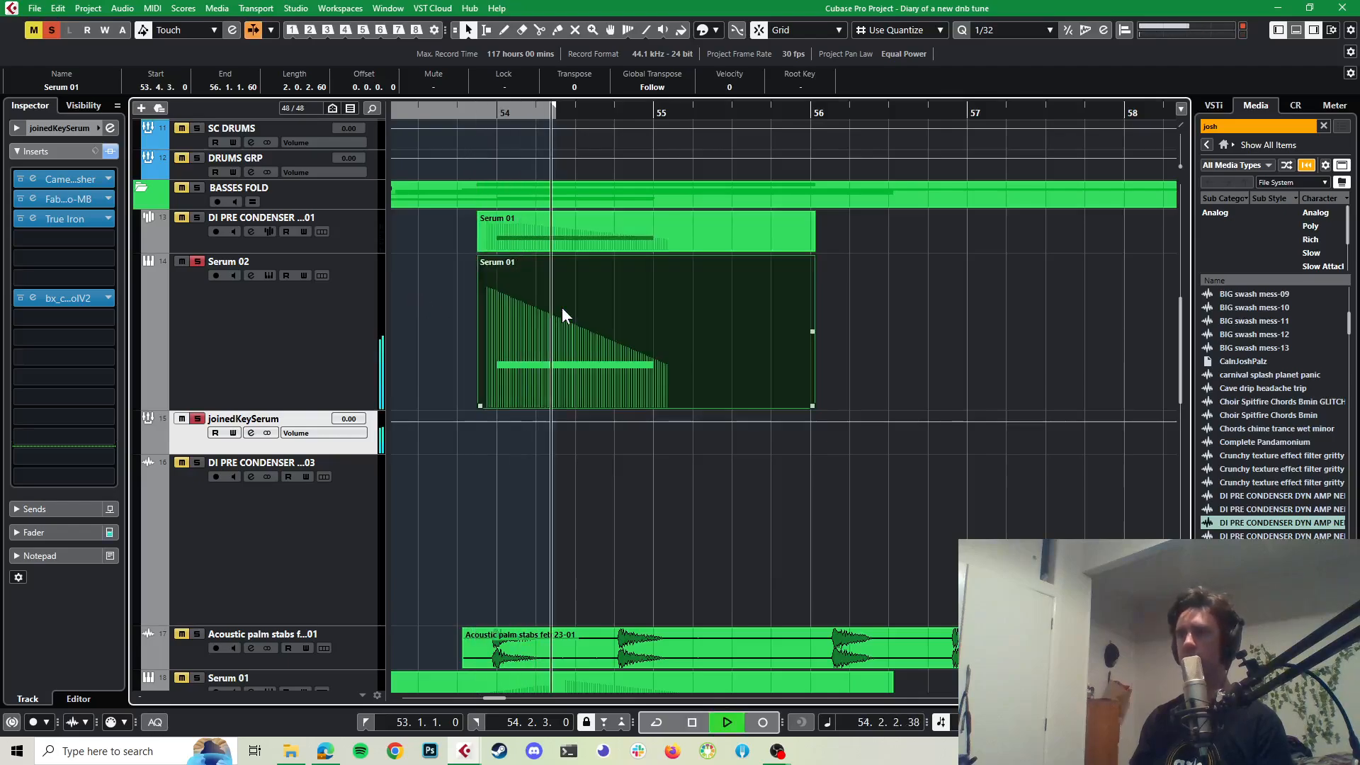
key("space")
Step: In the Serum 02 part, draw a steep rising pitchbend ramp starting at bar 54, delete the pitchbend points before it, and audition
double_click(558, 309)
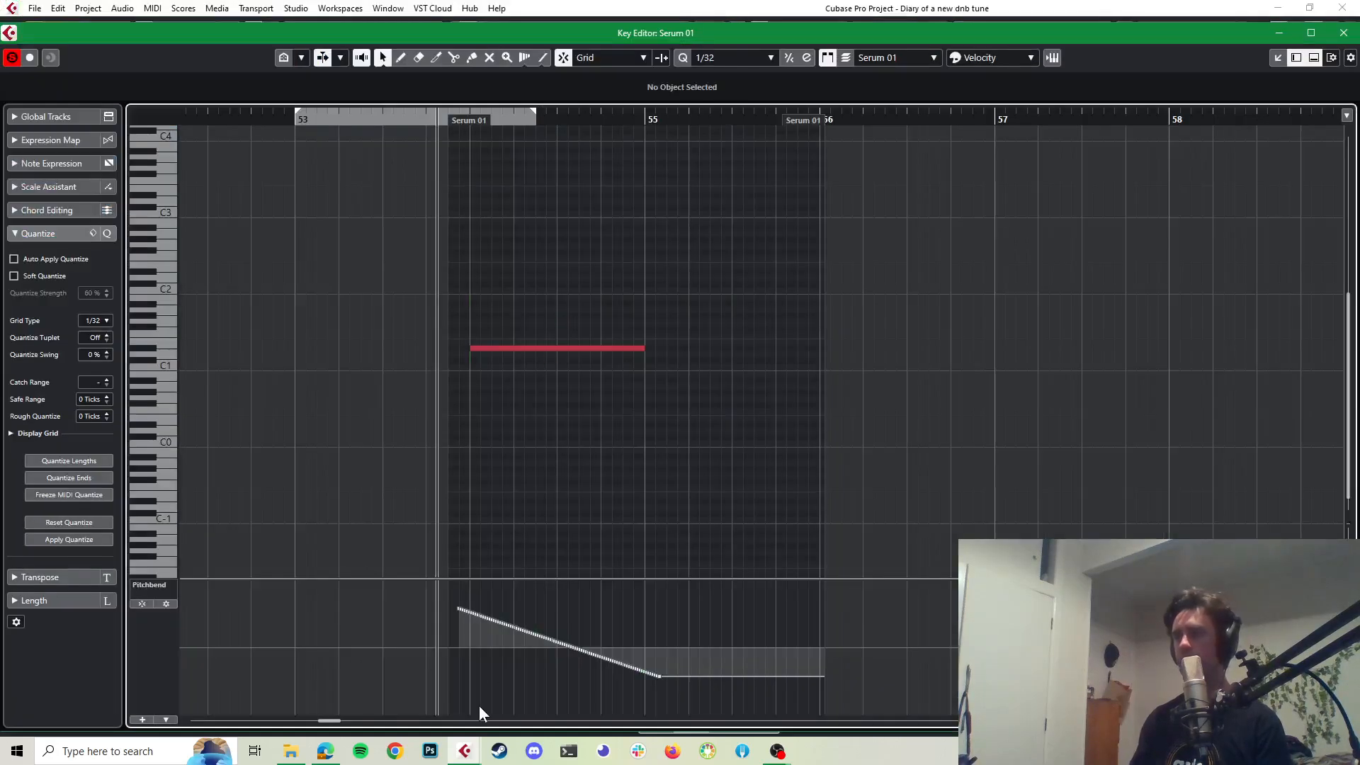
scroll(486, 655, "up", 2, "ctrl")
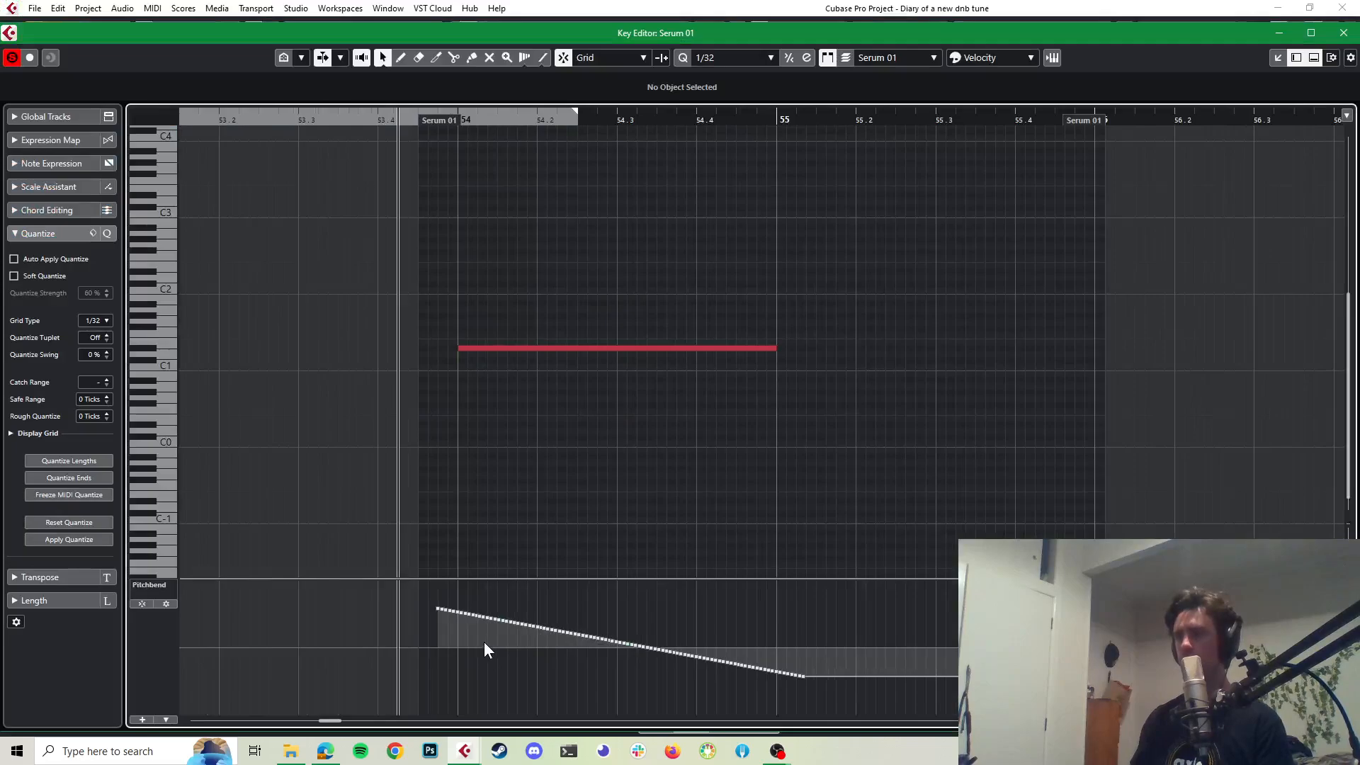
left_click(538, 58)
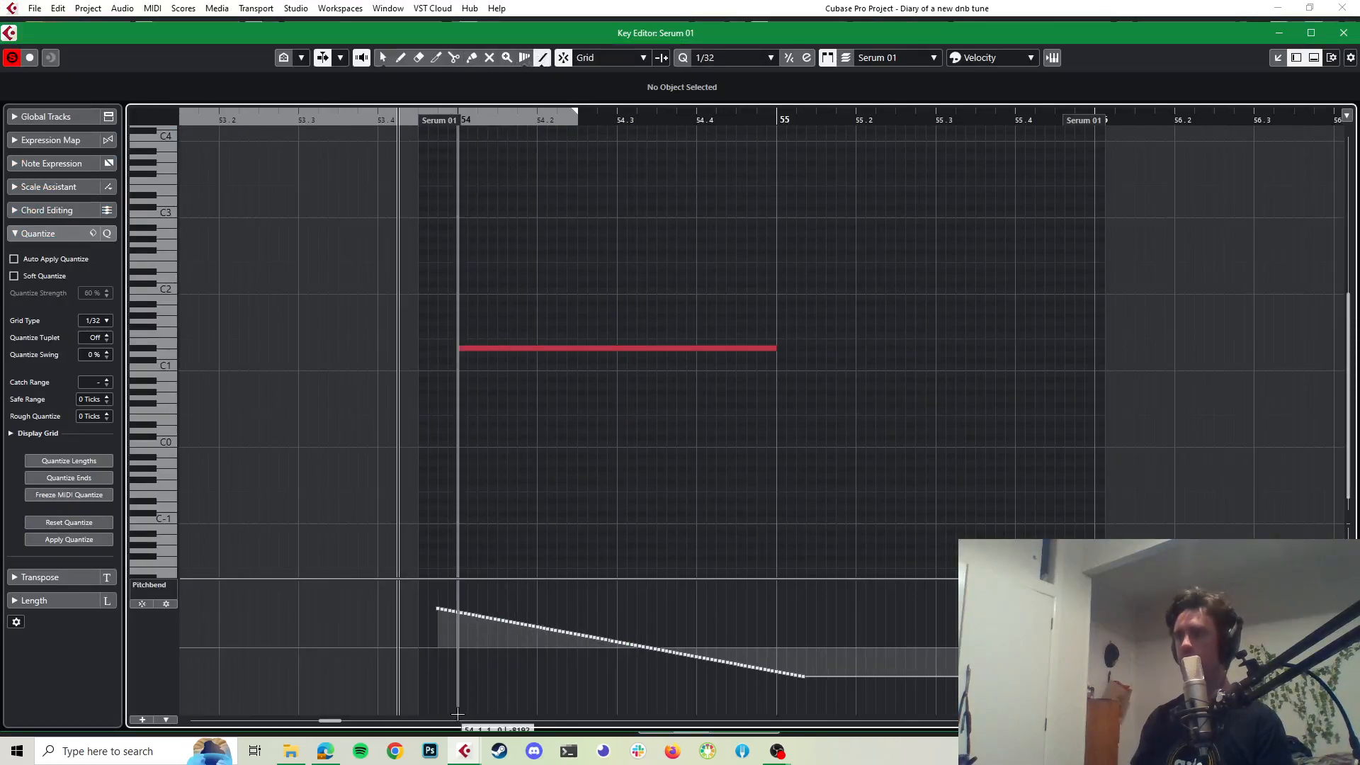
mouse_move(457, 713)
left_mouse_down()
mouse_move(471, 612)
mouse_move(442, 611)
mouse_move(463, 617)
left_mouse_up()
key("1")
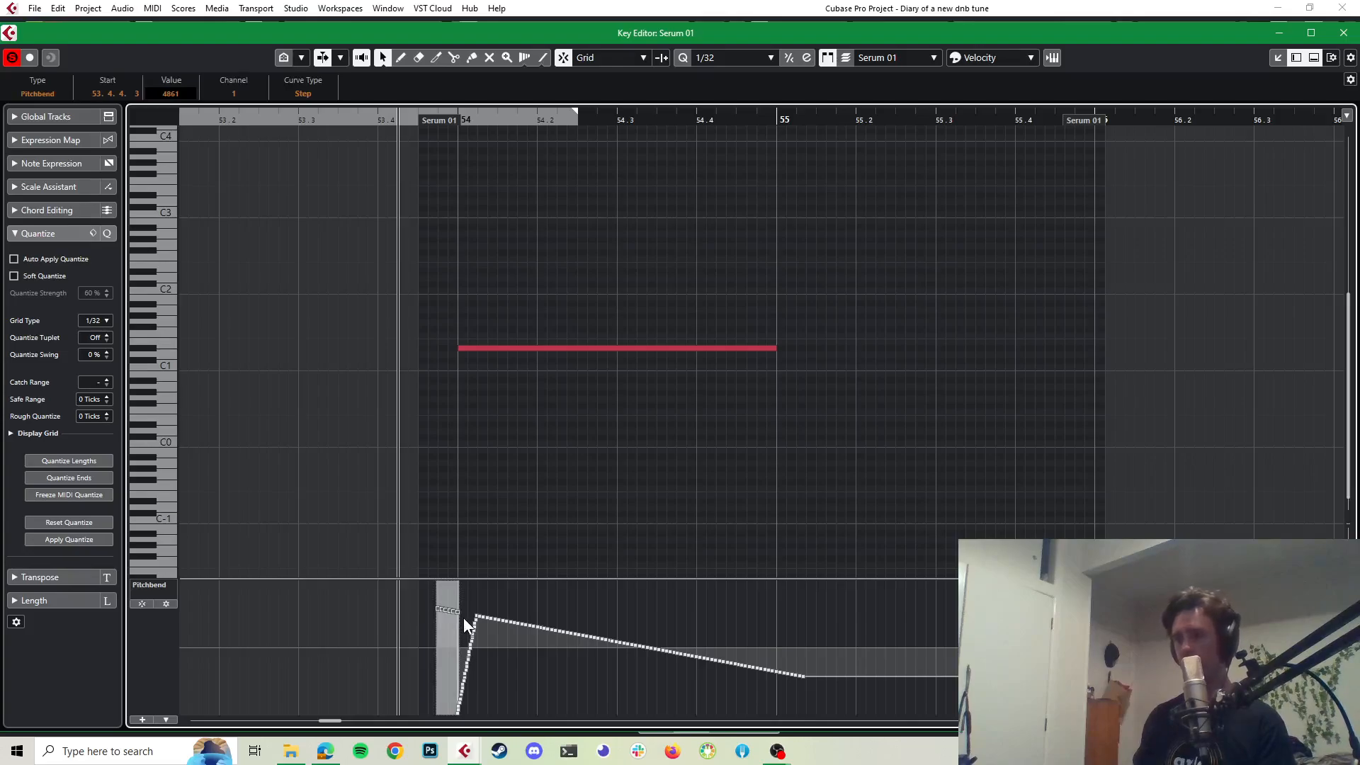
key("Delete")
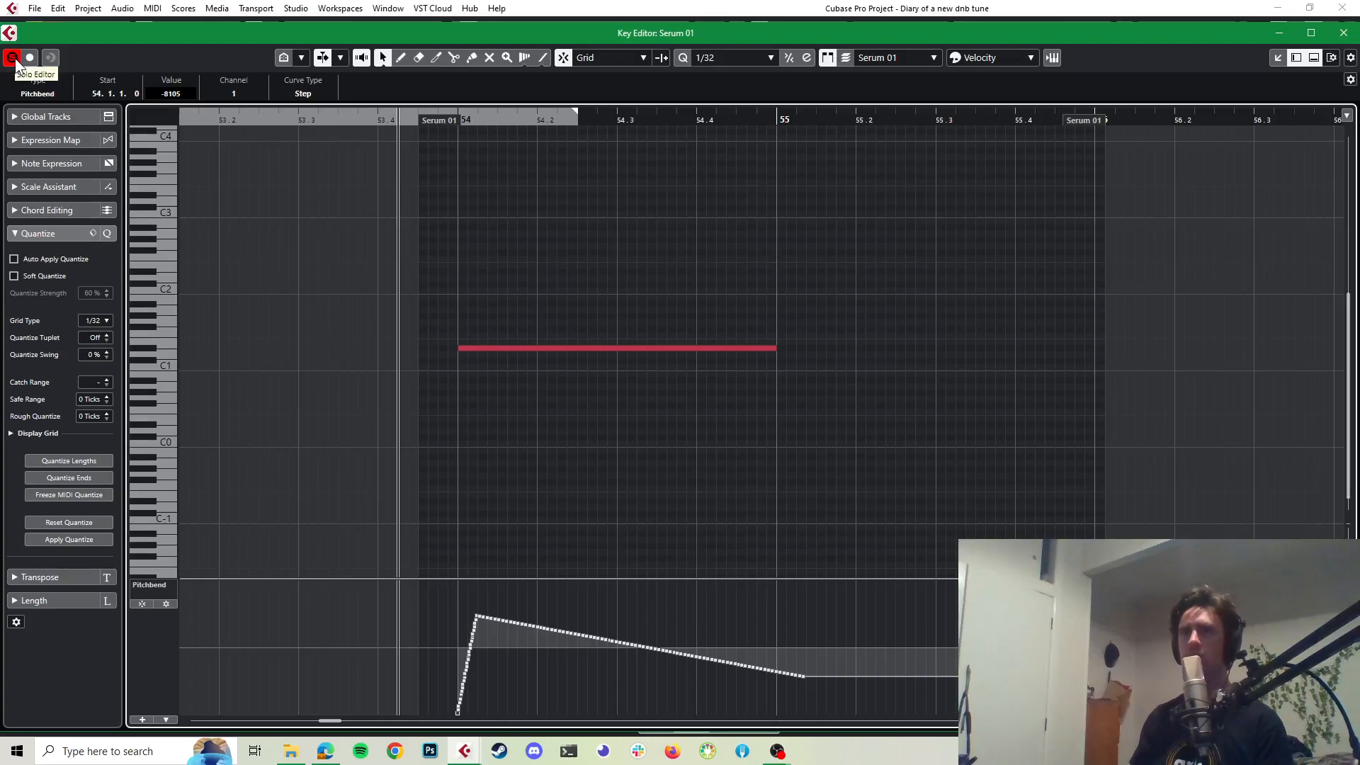
key("space")
key("space")
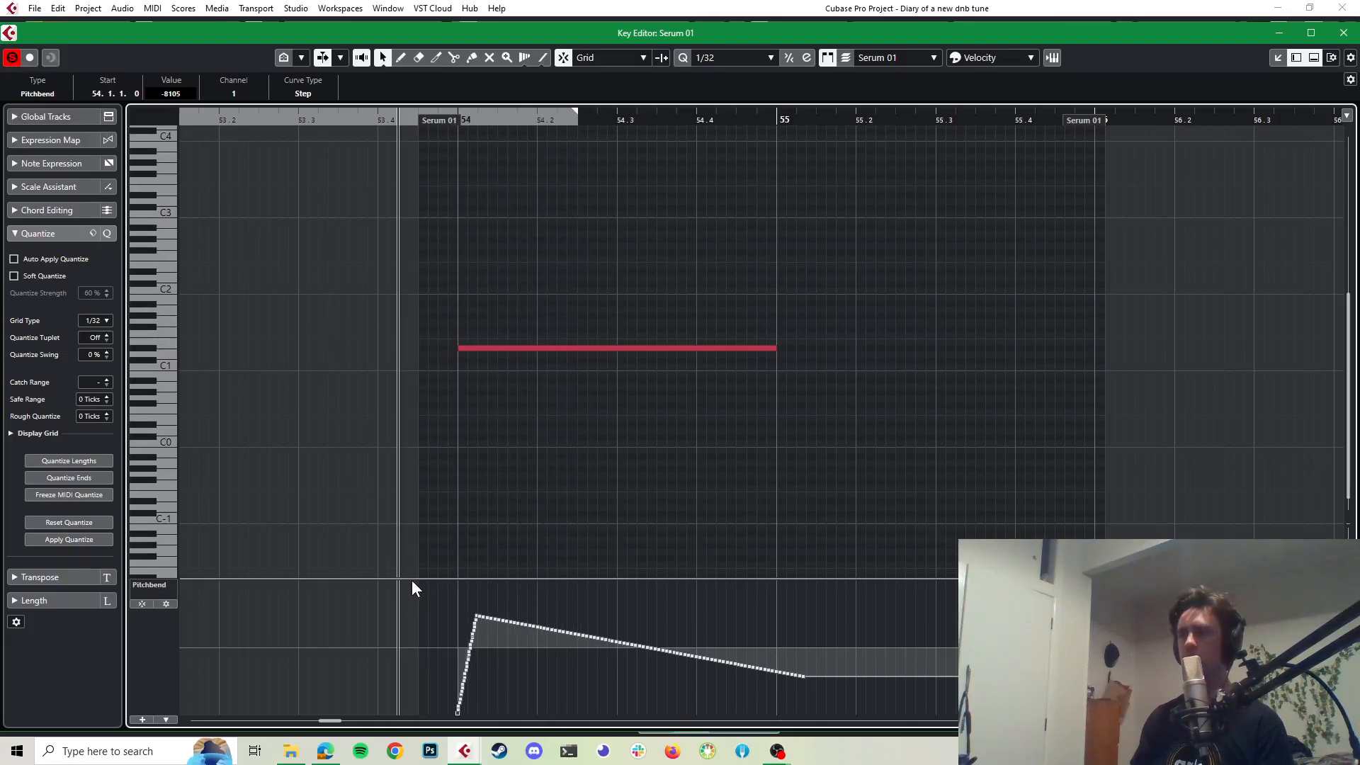
Step: Shift the opening pitchbend ramp and peak slightly later so they start at 54.1.1.77, and audition the part
left_click_drag(418, 588, 530, 716)
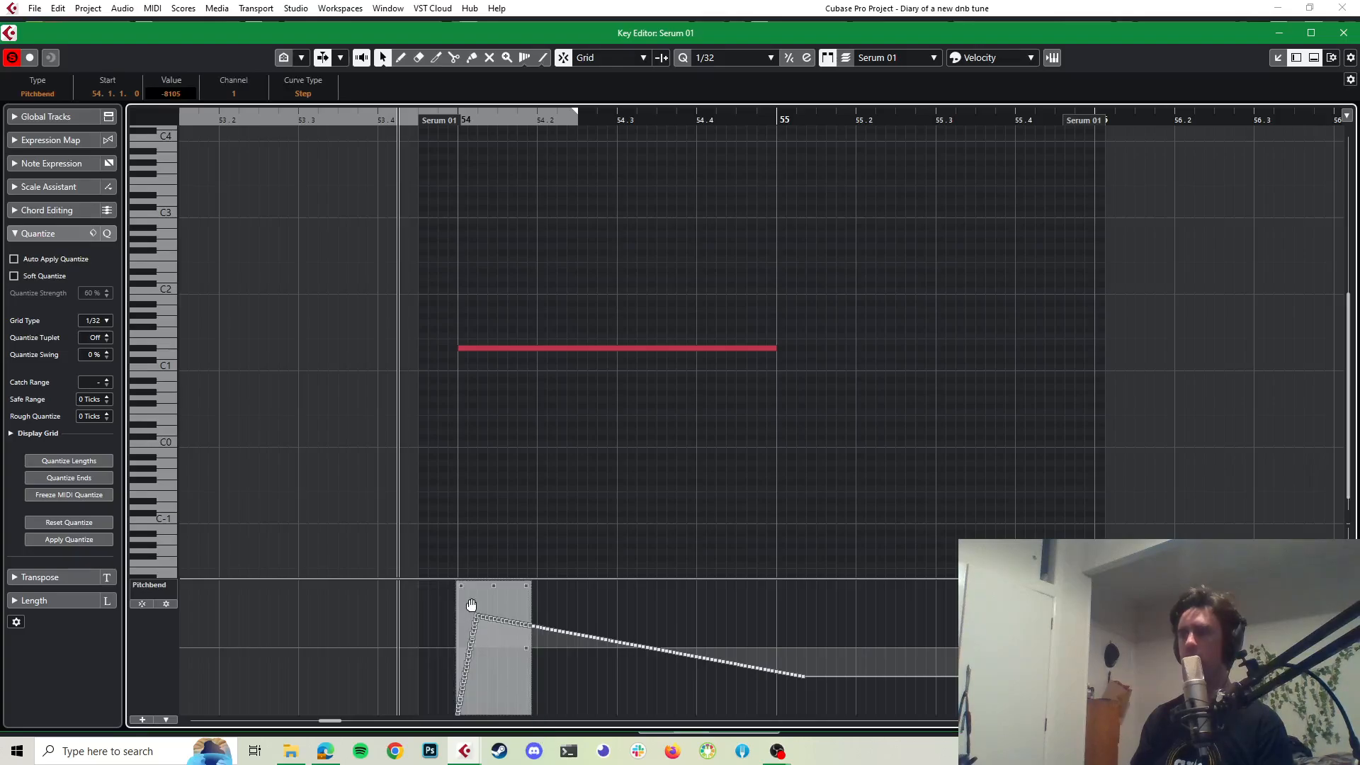
left_click_drag(472, 599, 484, 601)
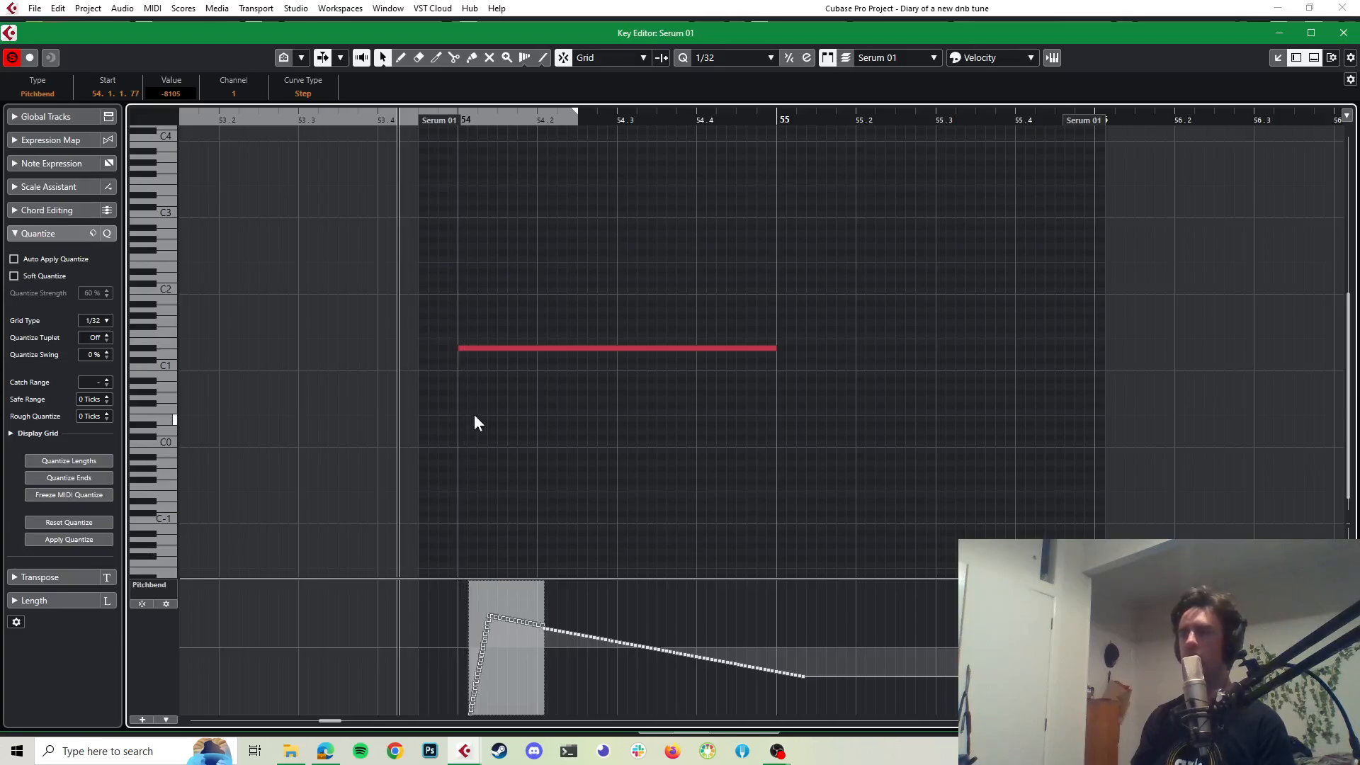
key("space")
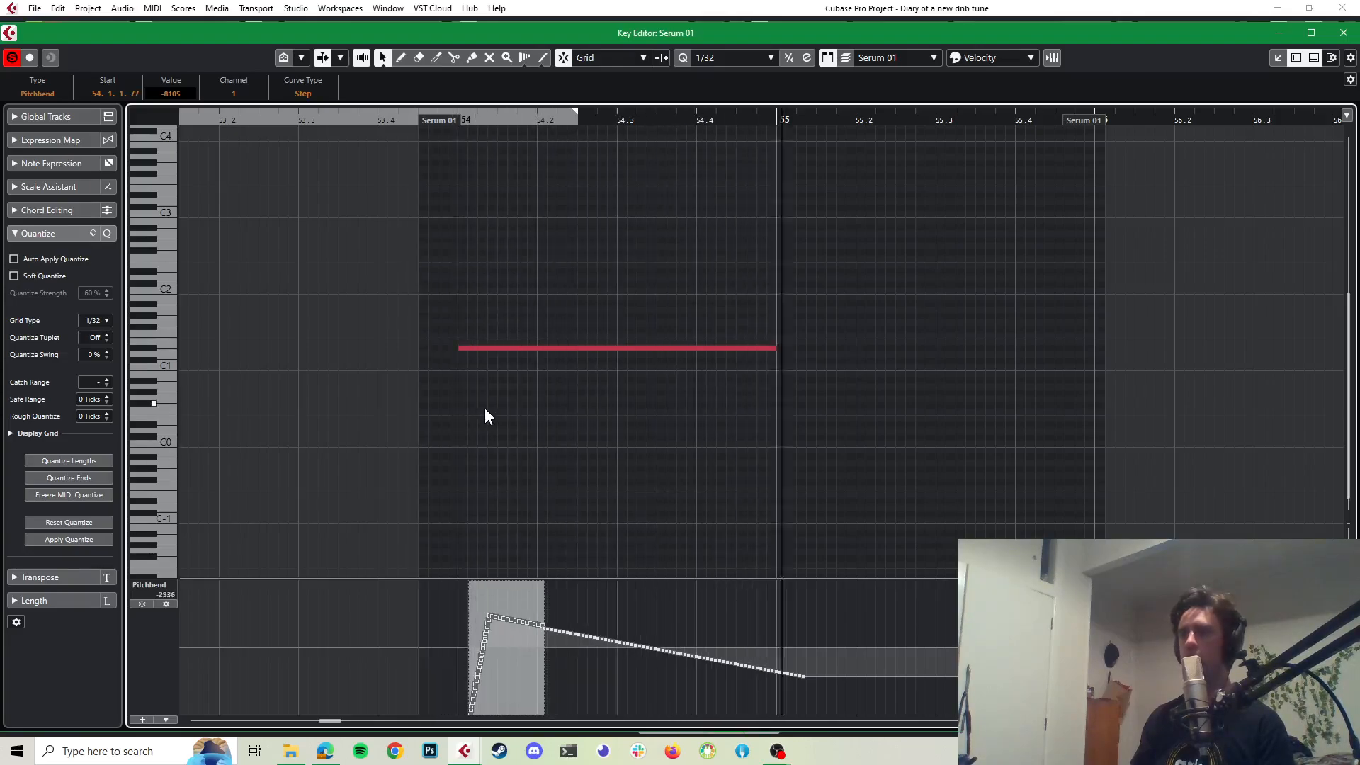
key("space")
left_click(445, 609)
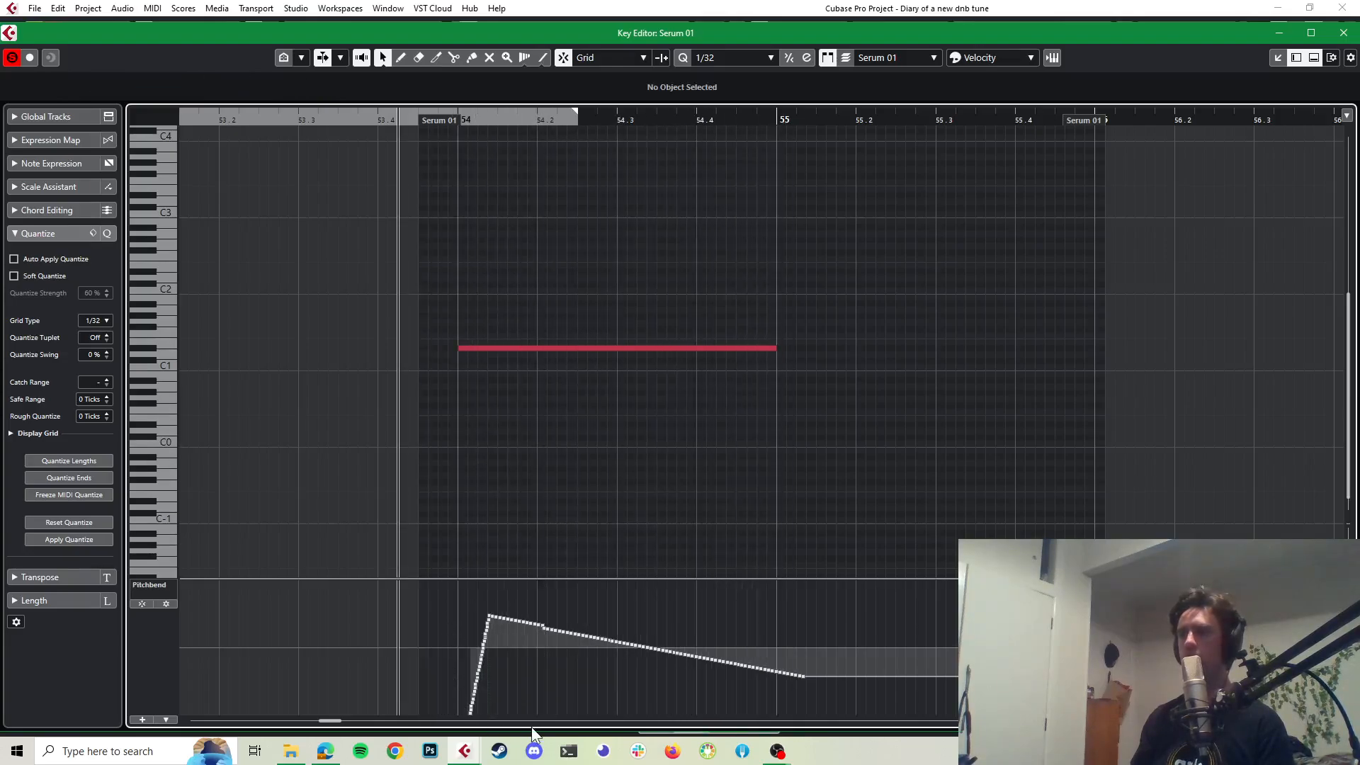
key("space")
key("space")
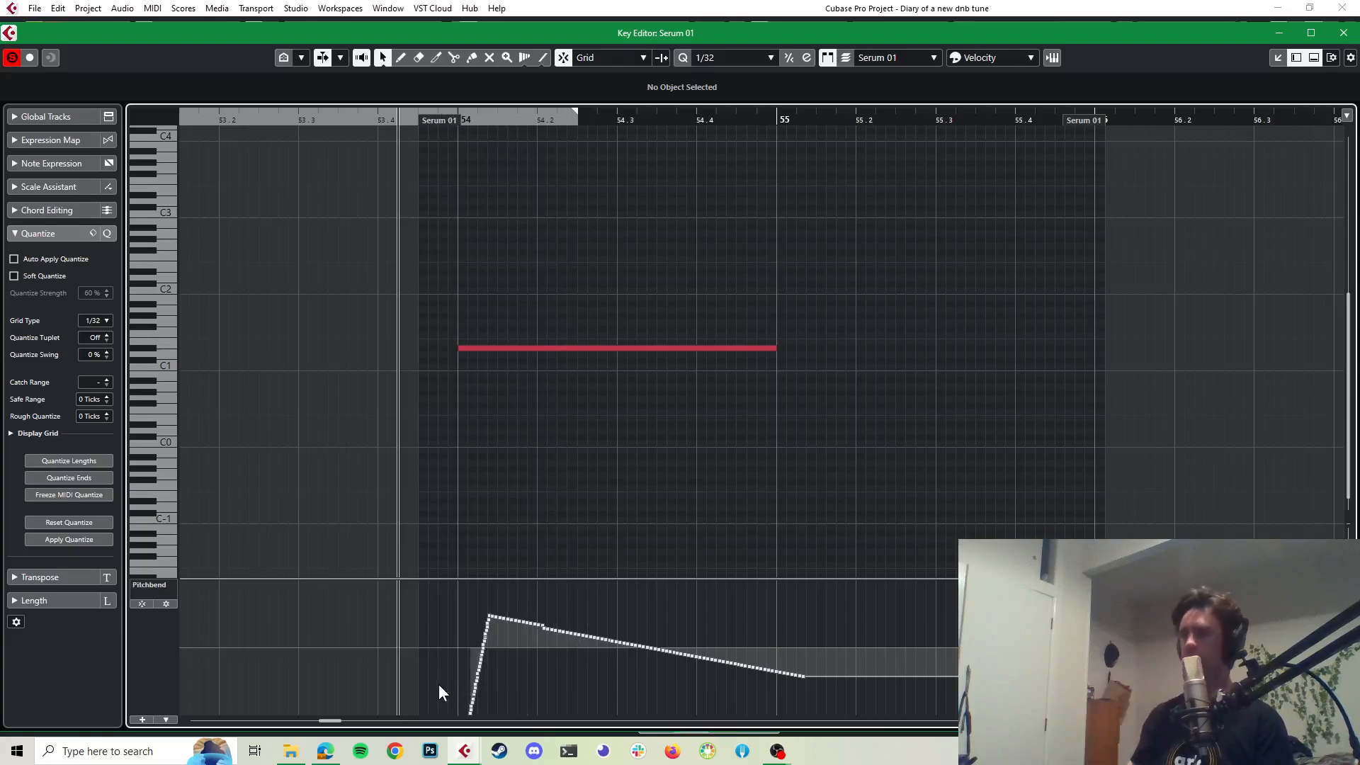
Step: Redraw the opening pitchbend ramp as a gentler rise from the start of bar 54 to the peak, and audition it
left_click(543, 56)
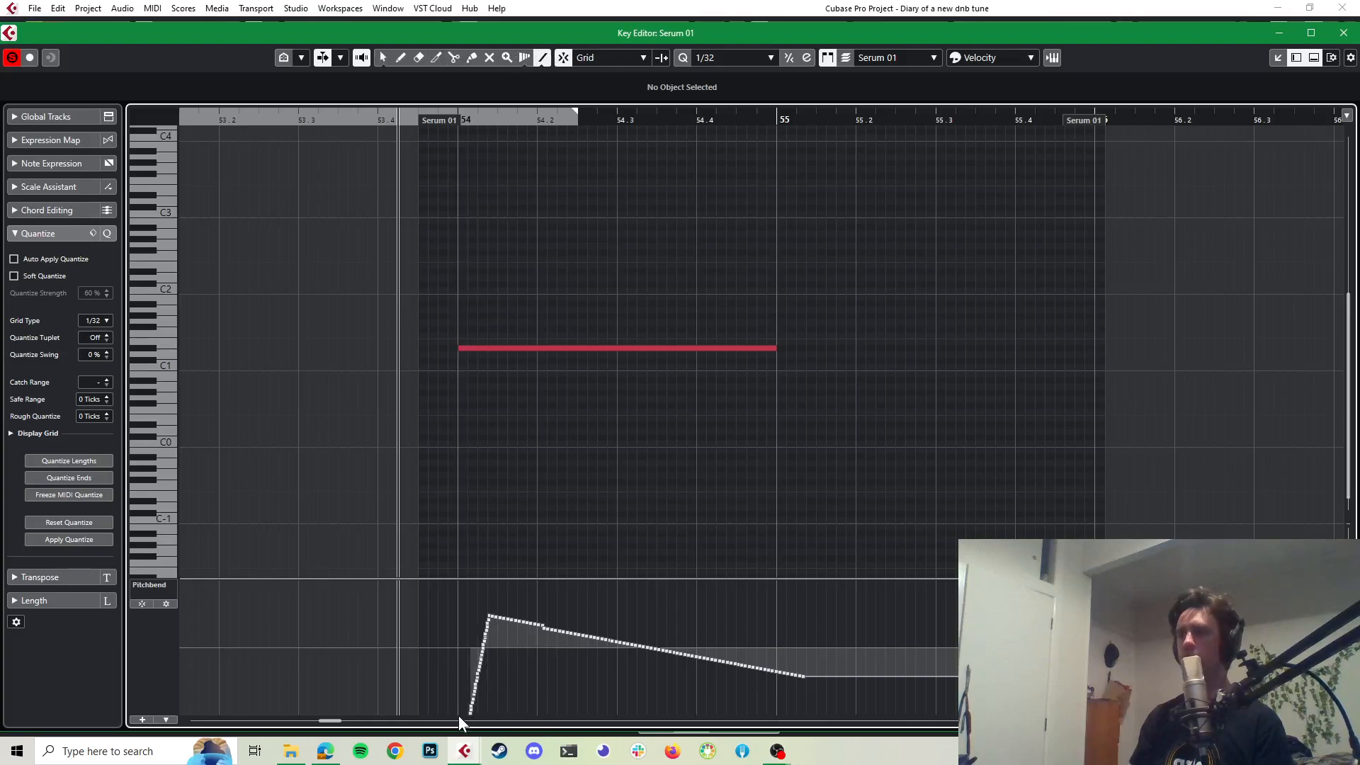
left_click_drag(459, 714, 495, 618)
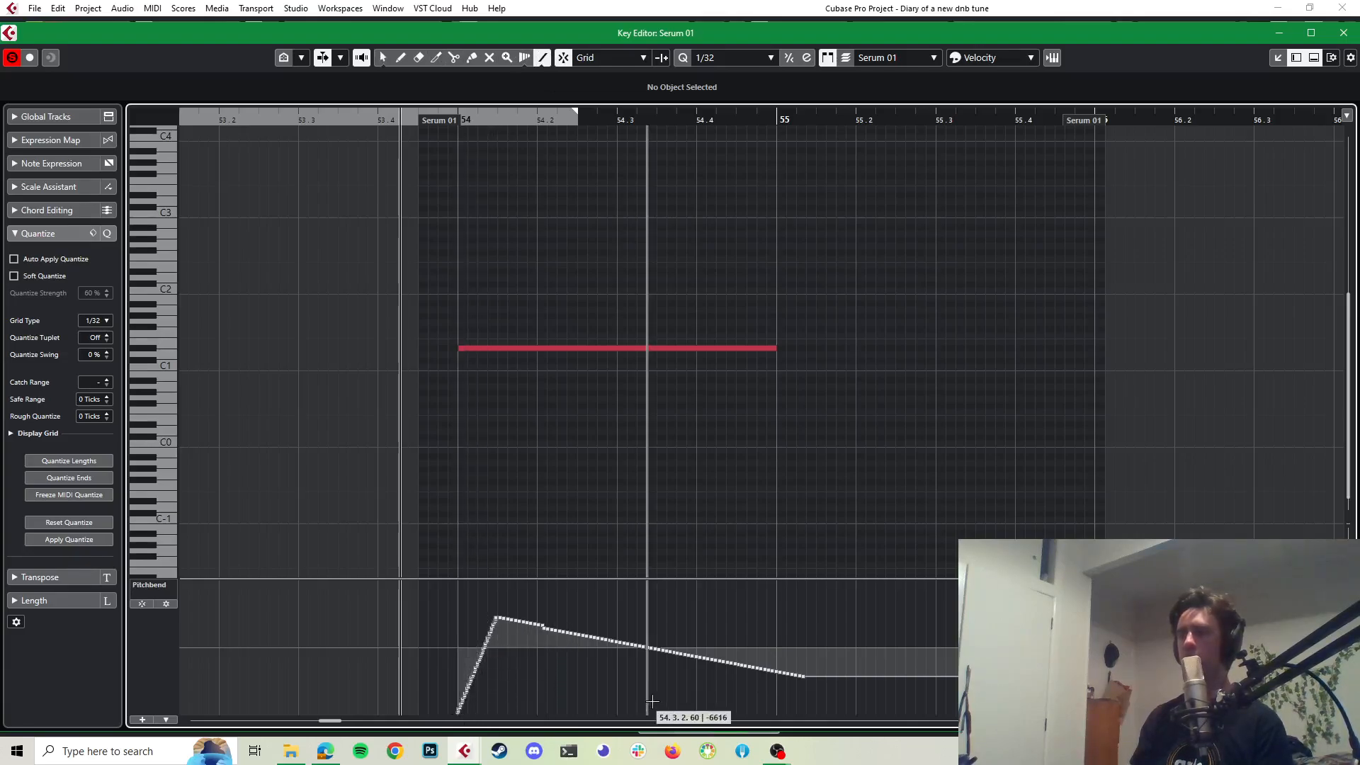
key("space")
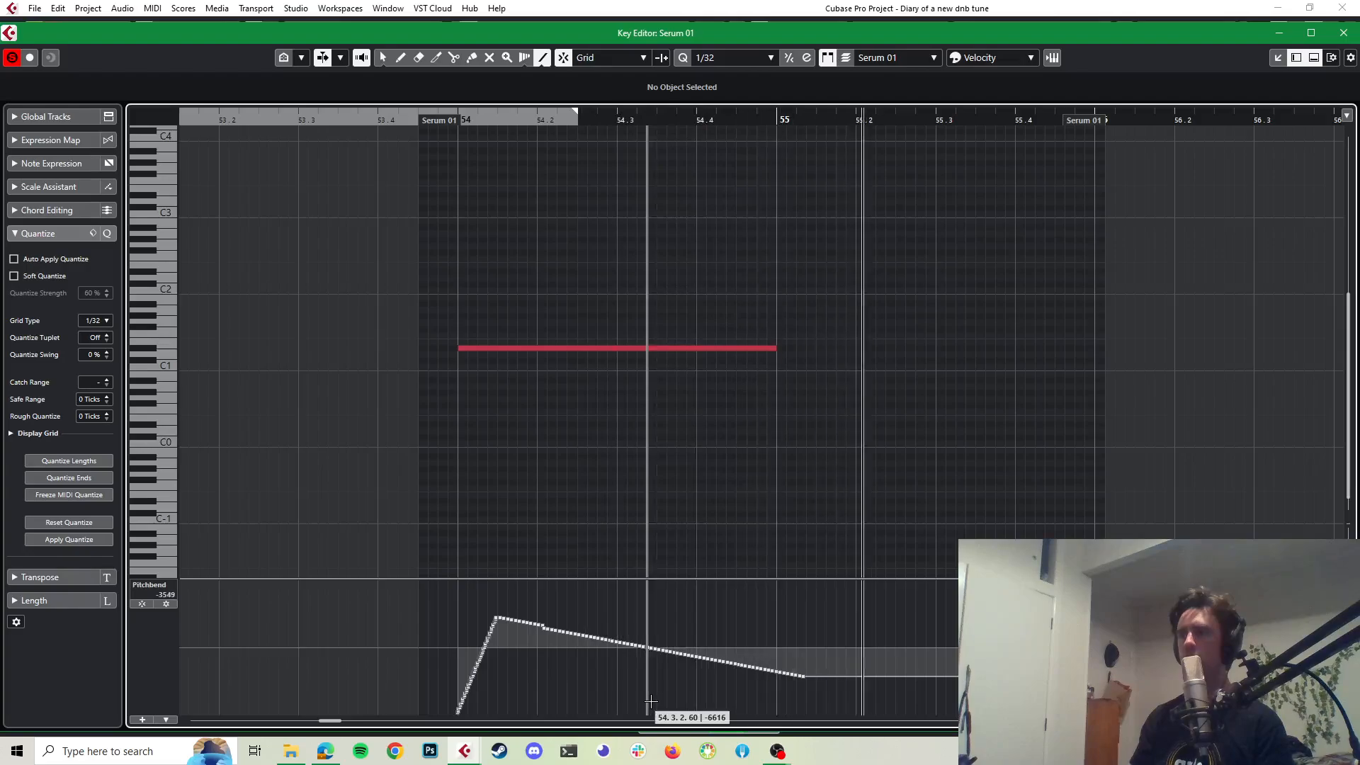
key("space")
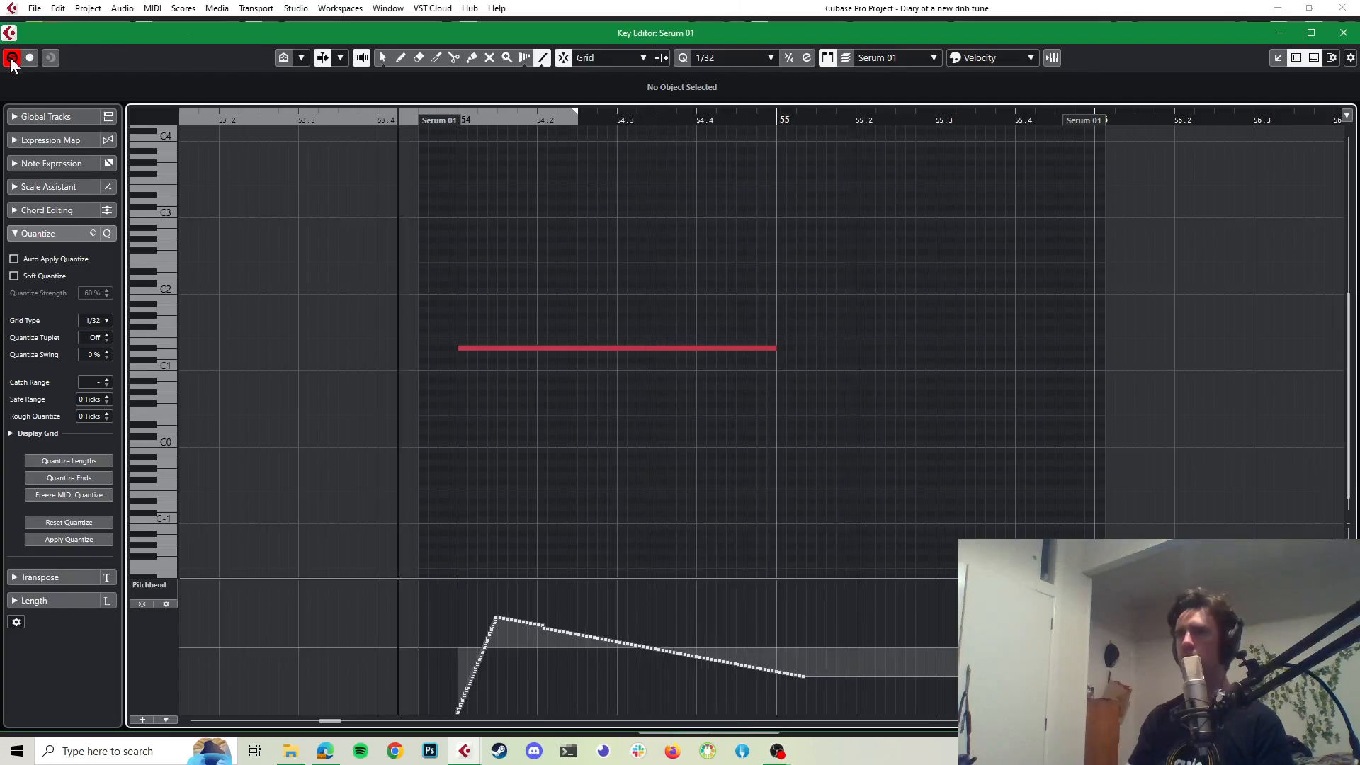
Step: Close the Key Editor and delete the old part on the DI PRE CONDENSER 01 track above Serum 02
left_click(780, 11)
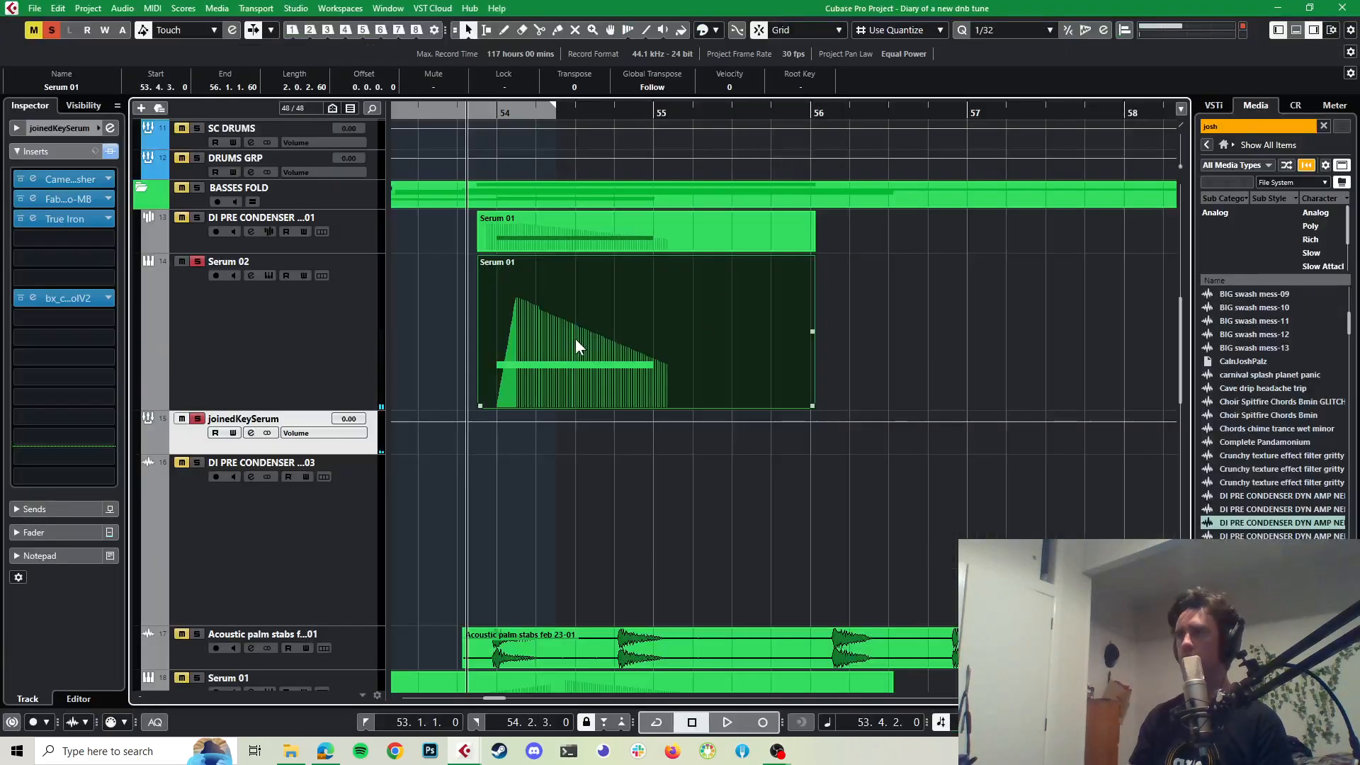
scroll(478, 367, "up", 8)
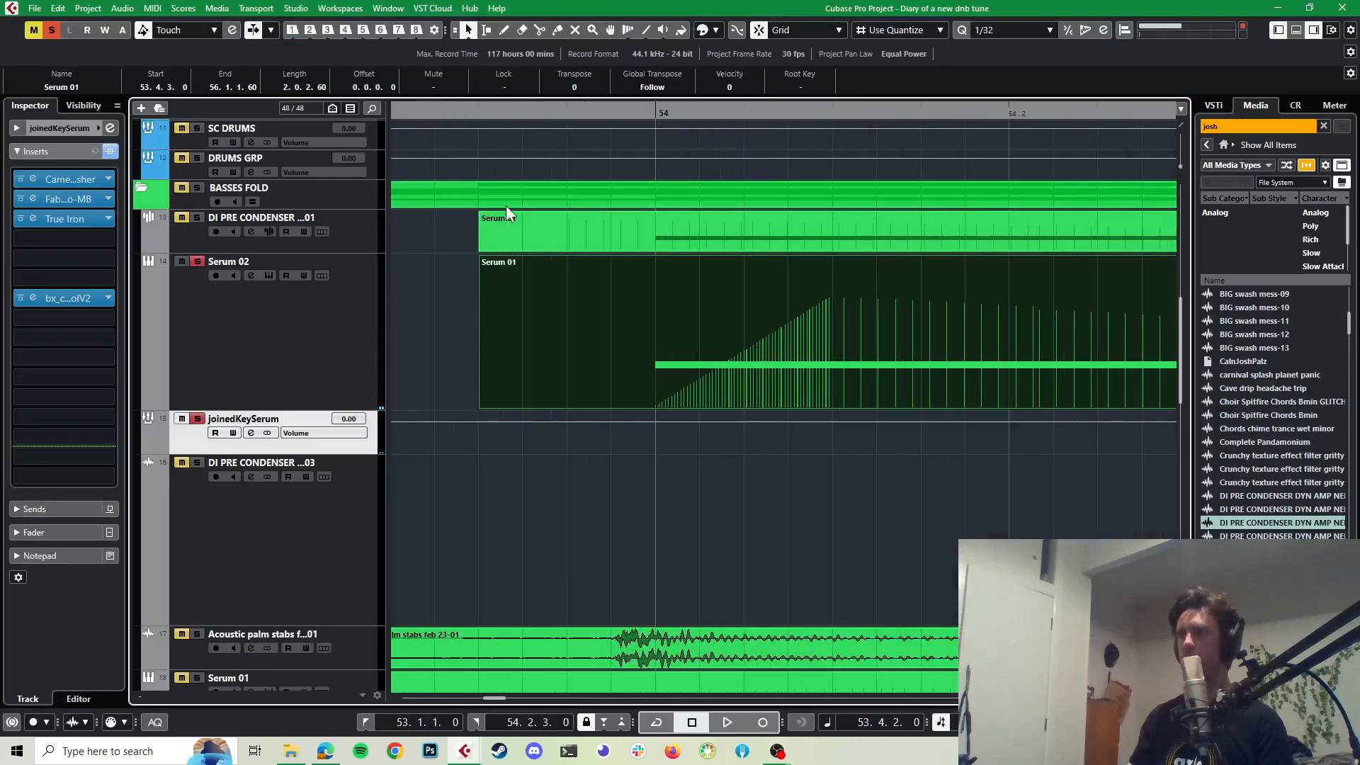
left_click(499, 222)
key("Delete")
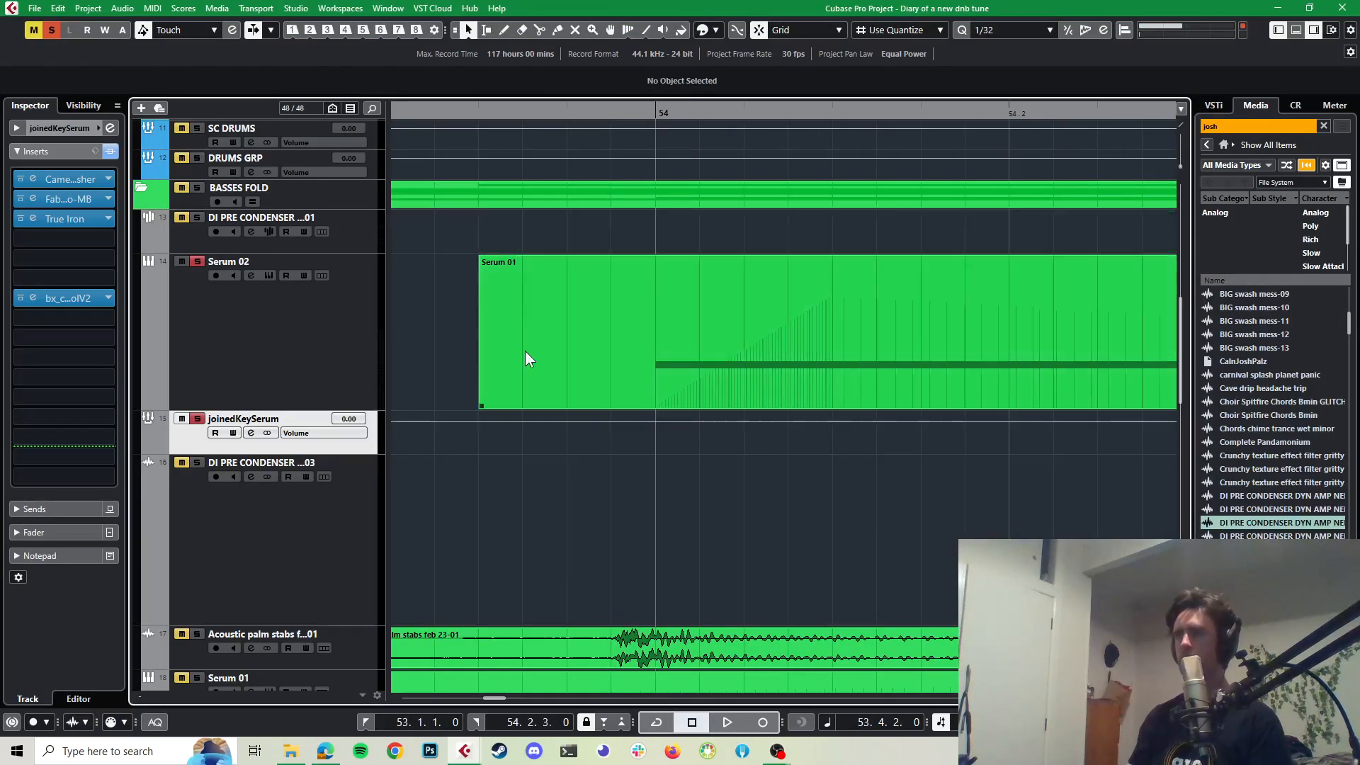
Step: Copy the edited Serum 02 part up to the DI PRE CONDENSER 01 track at 53.4.3.0 and audition the two layers together
left_click(525, 352)
left_click_drag(525, 350, 522, 245)
key("space")
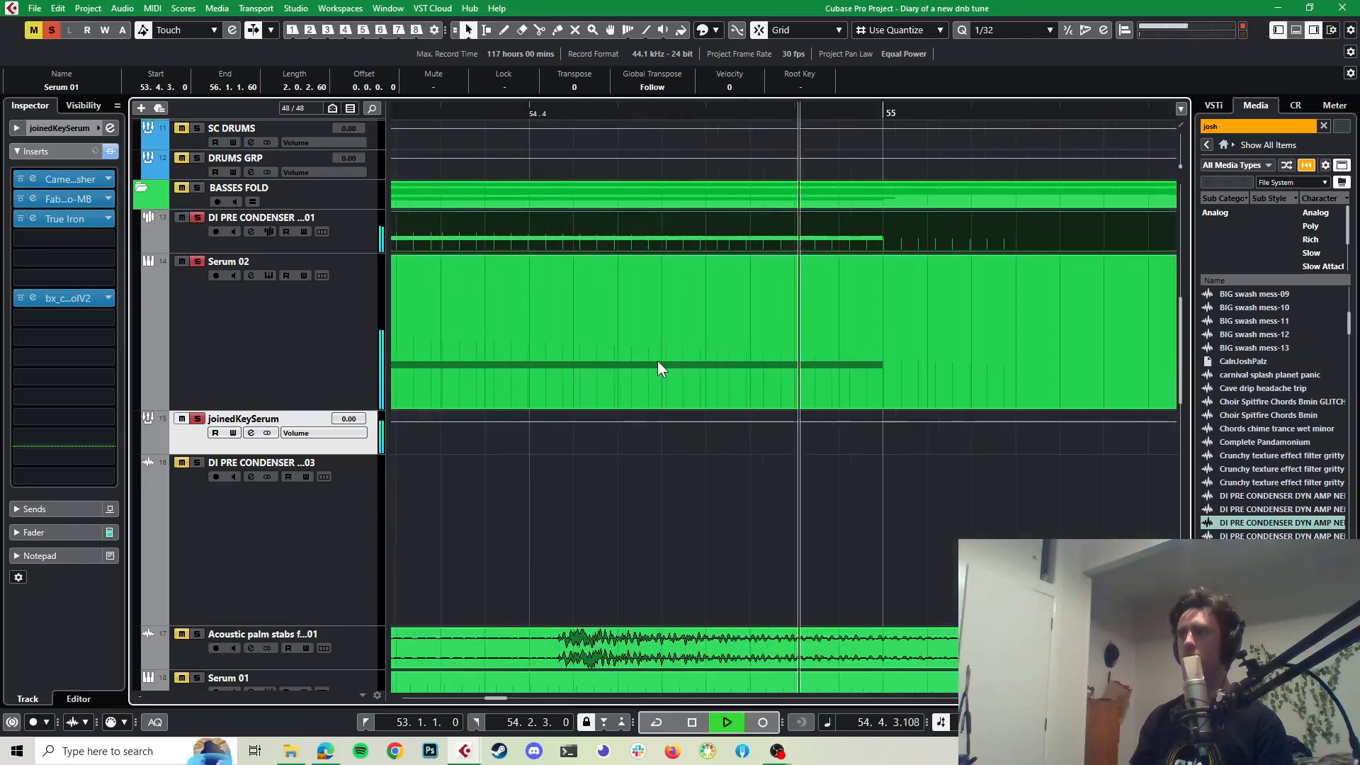
key("space")
key("space")
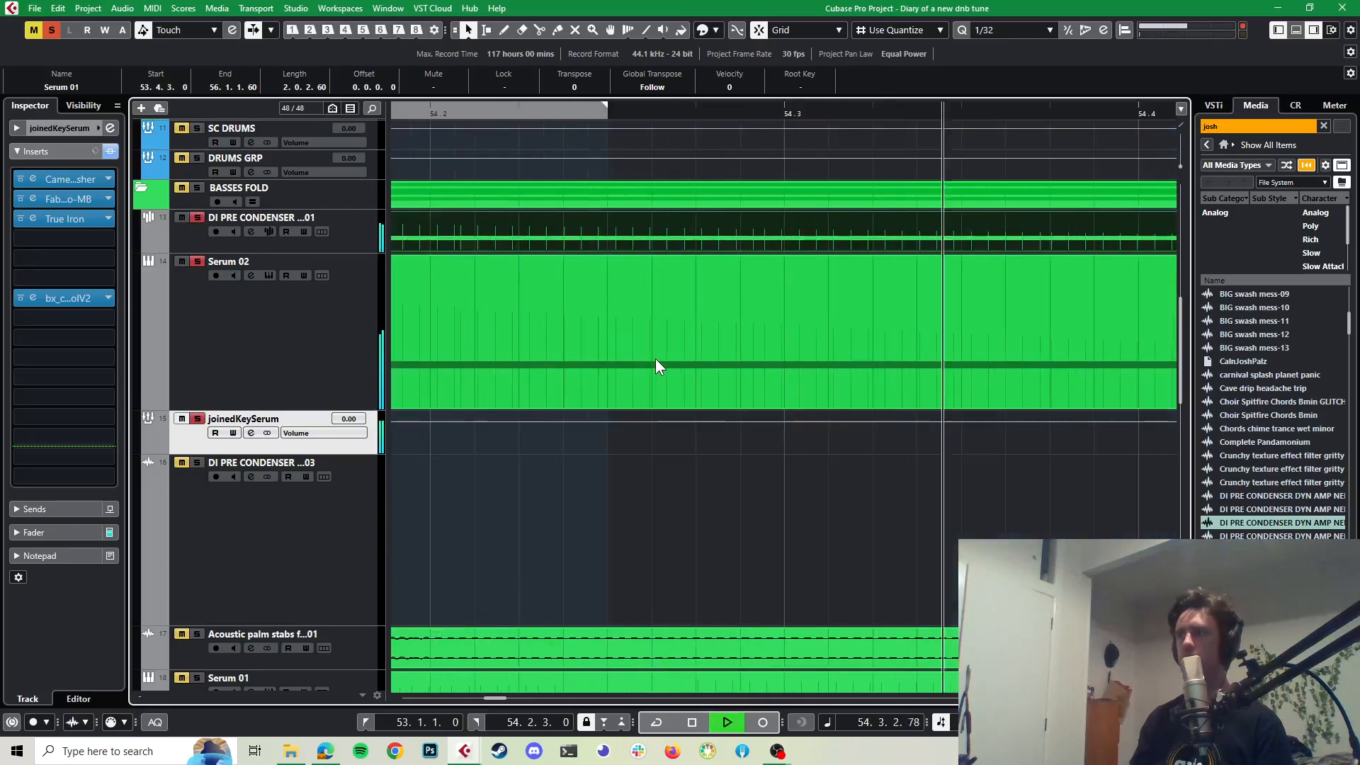
key("space")
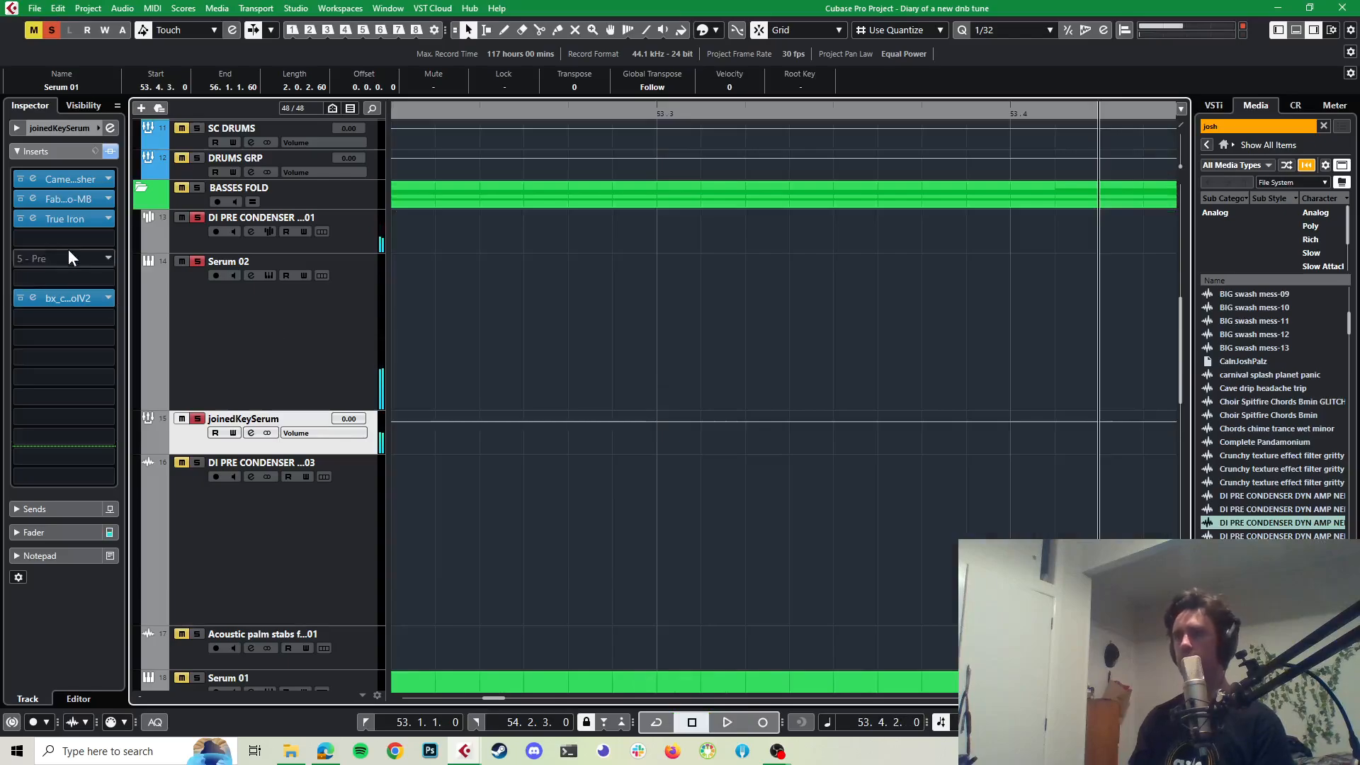
Step: Audition the layered Serum parts through the joinedKeySerum group from just before bar 54
left_click(357, 350)
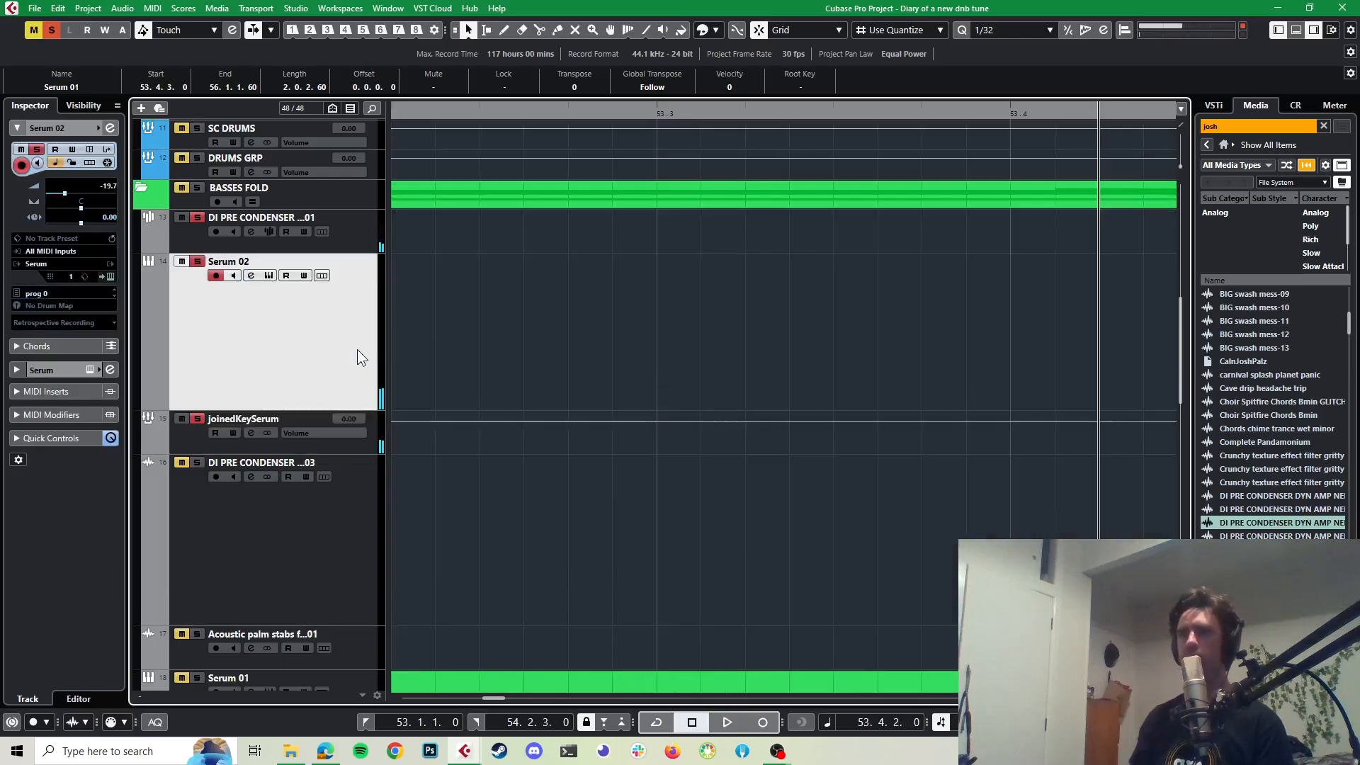
left_click(379, 423)
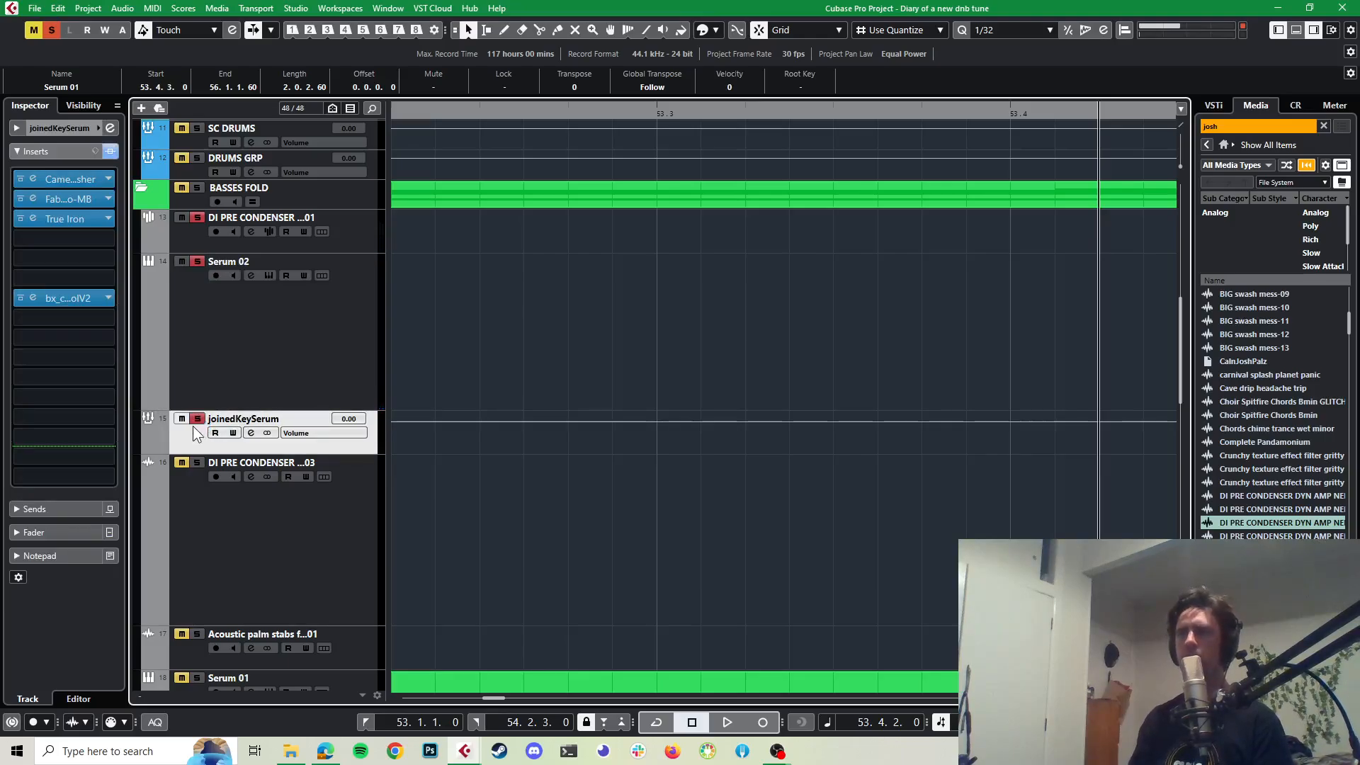
key("space")
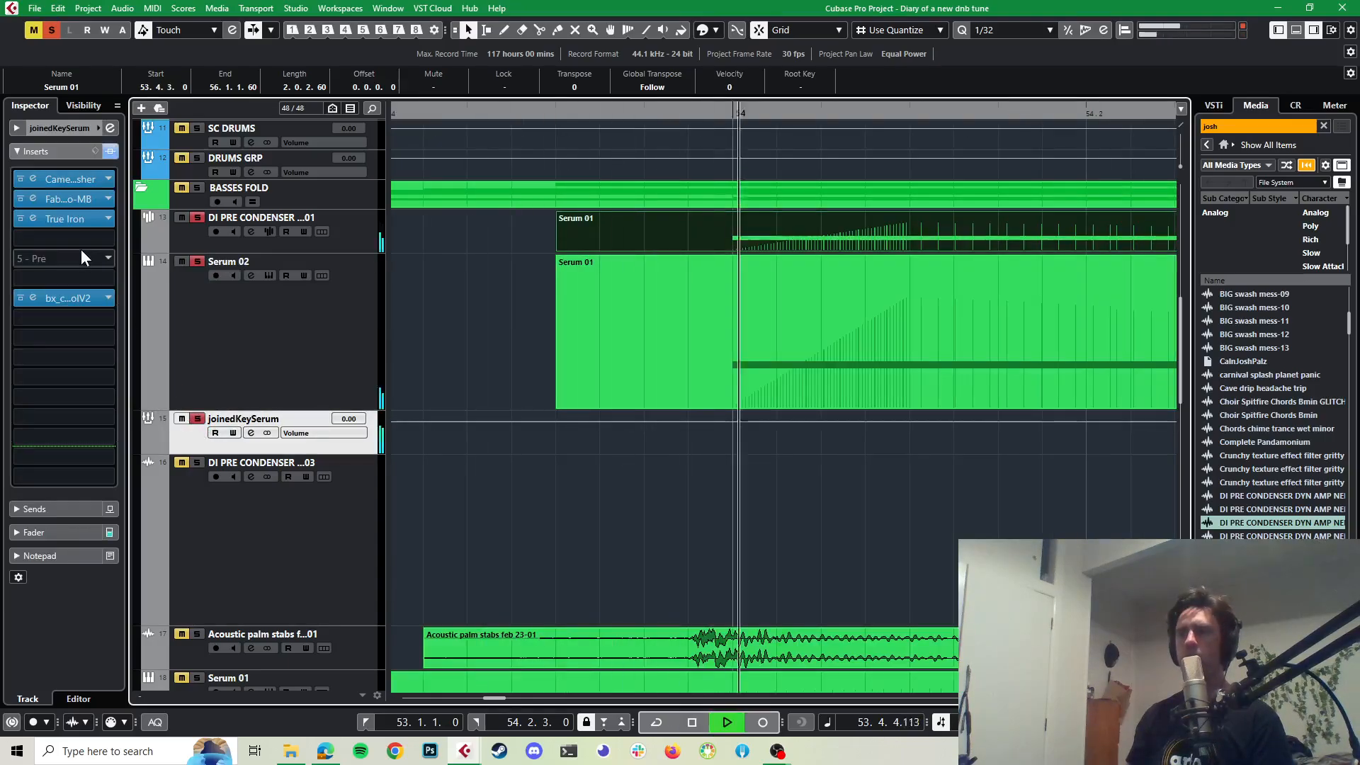
key("space")
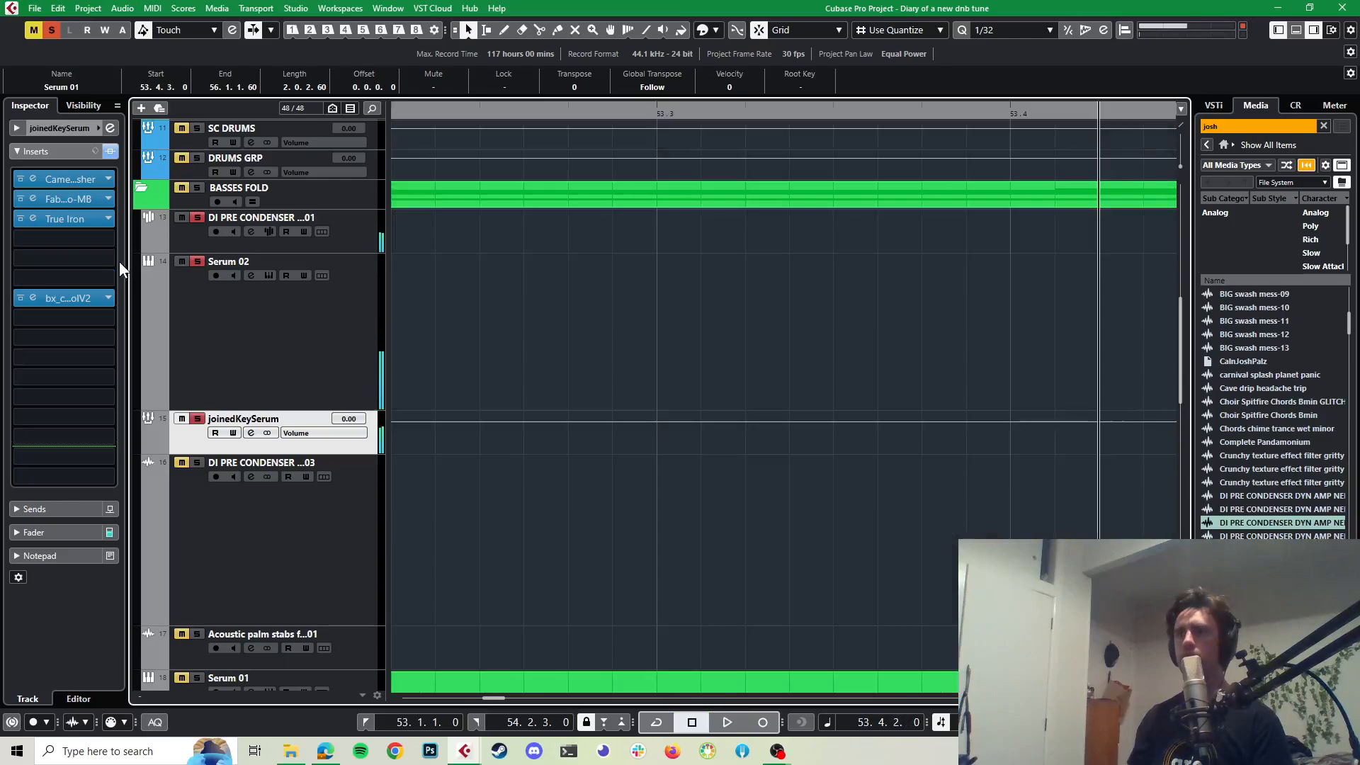
key("space")
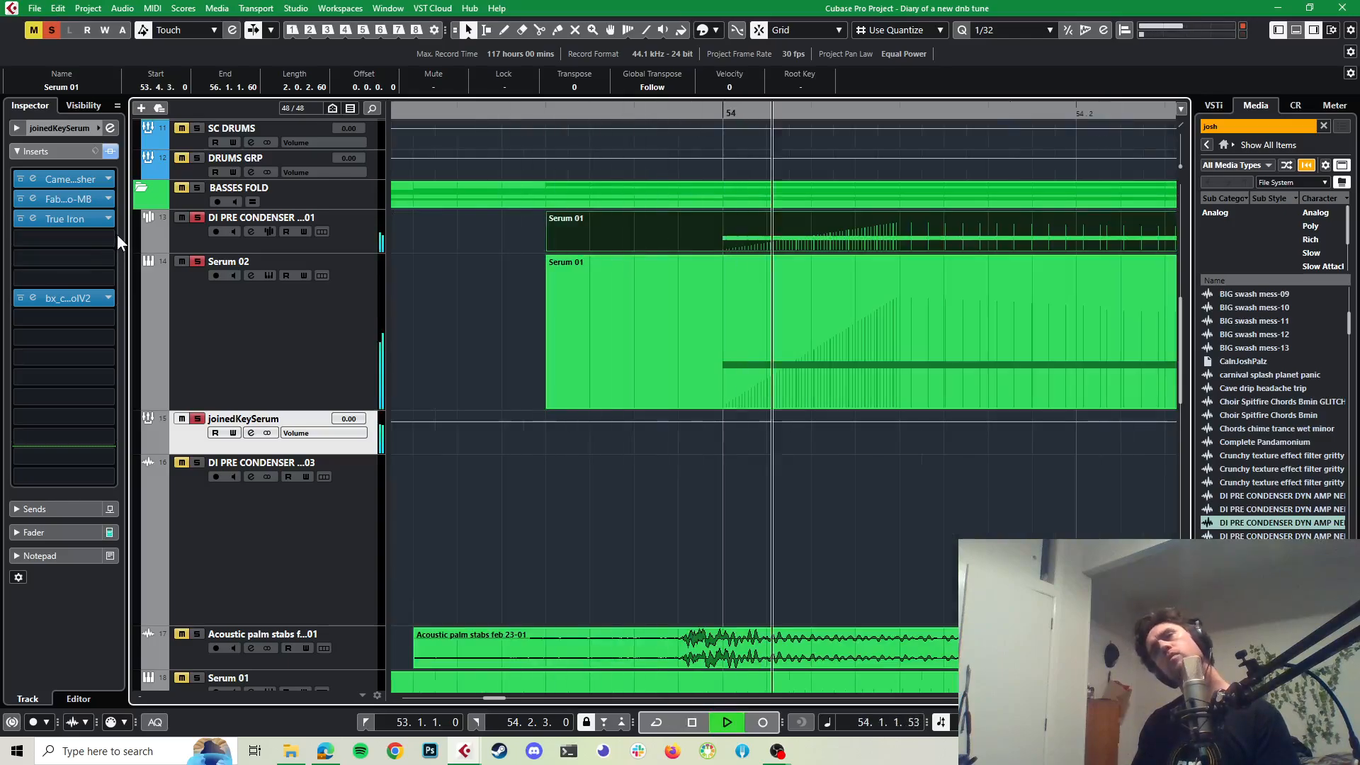
key("space")
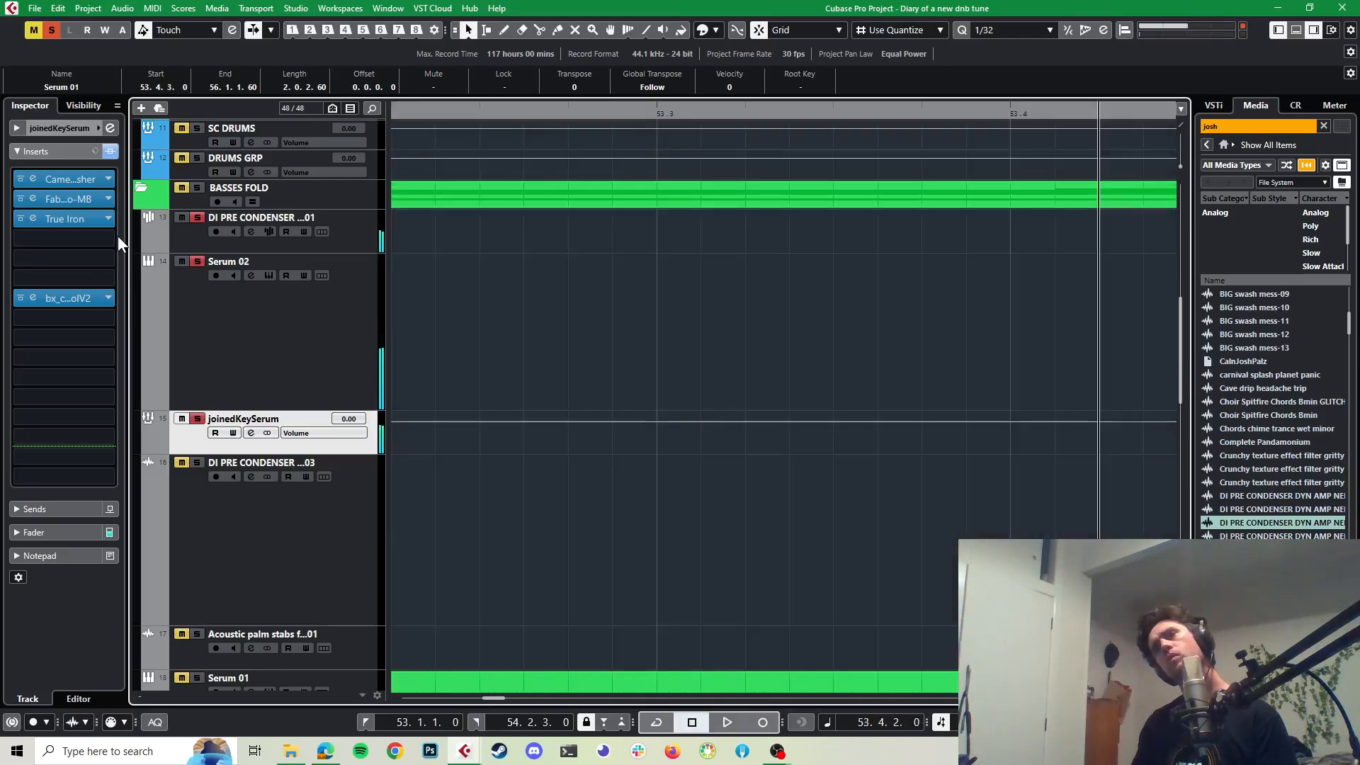
Step: Browse the Dynamics plug-ins for the empty fourth insert slot of the joinedKeySerum group
left_click(338, 359)
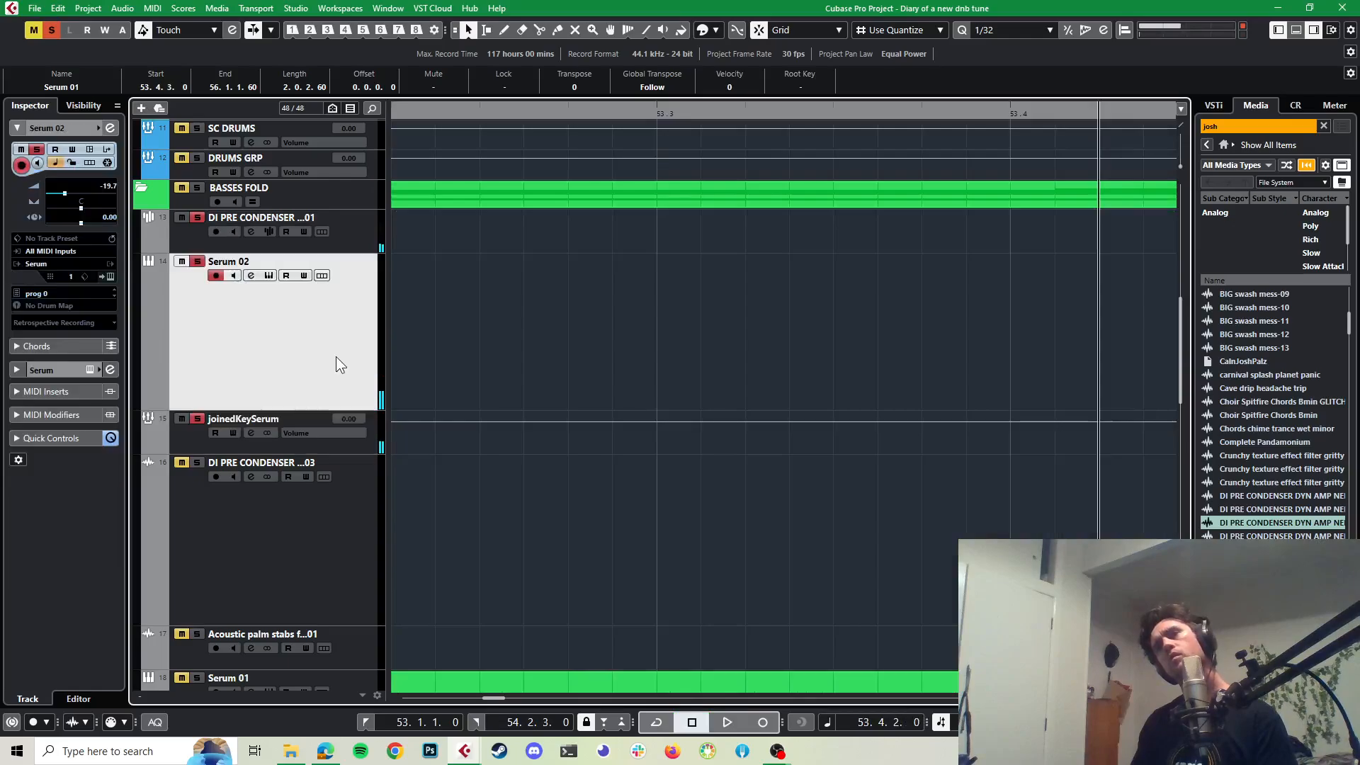
left_click(373, 427)
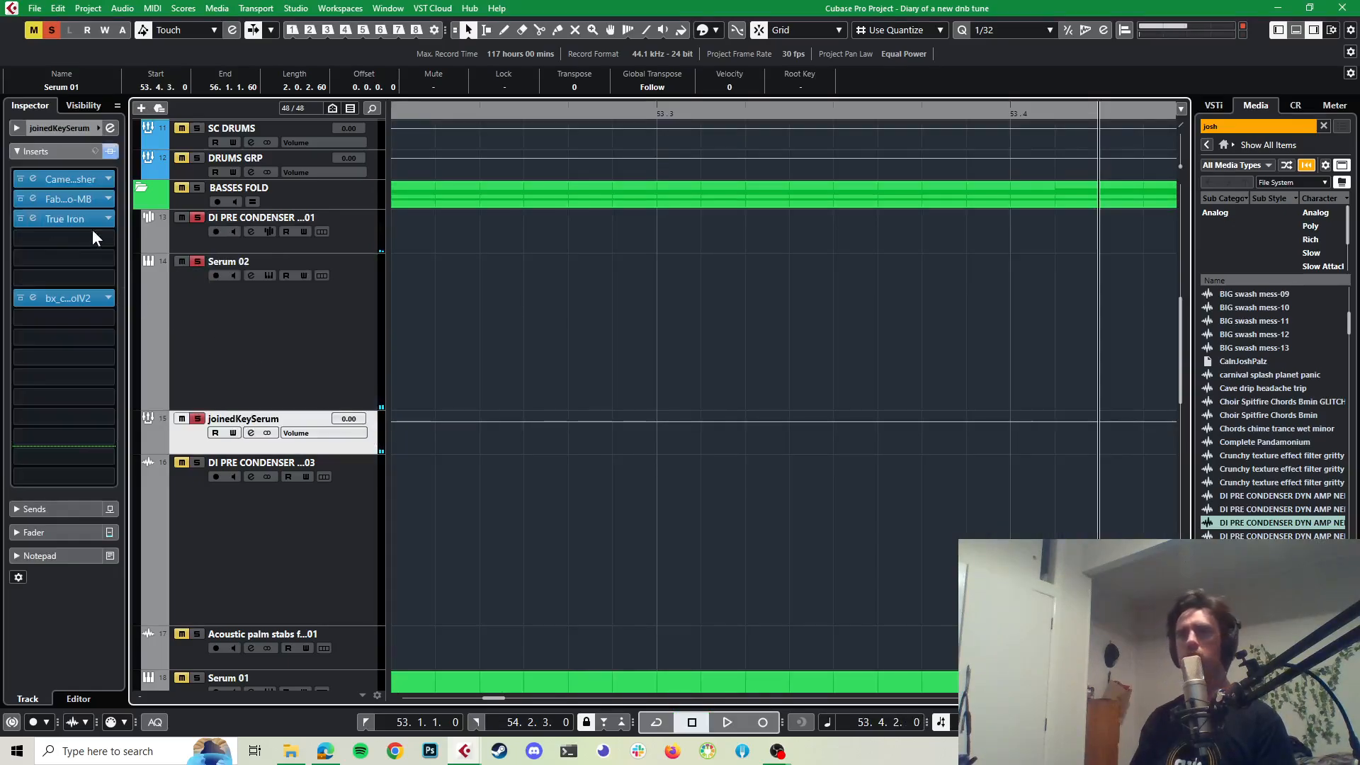
left_click(109, 240)
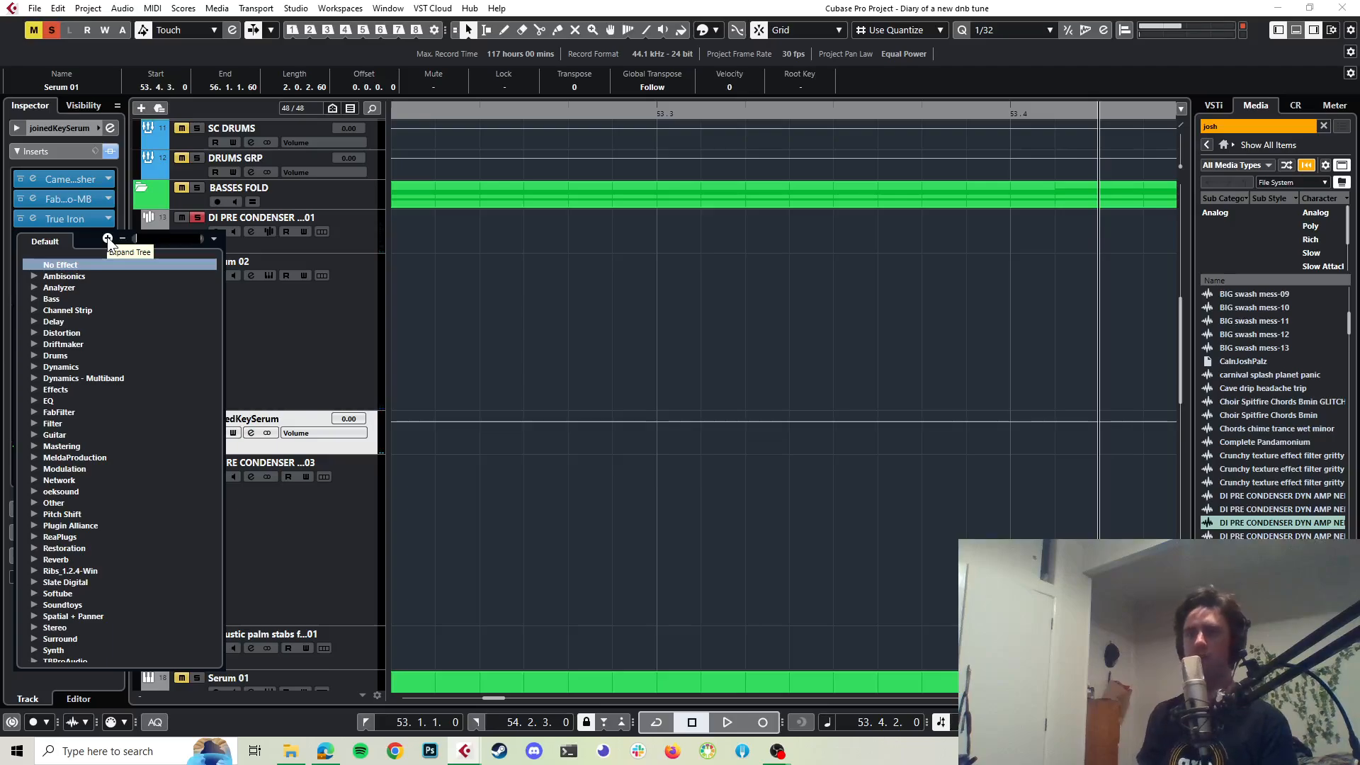
left_click(31, 367)
scroll(119, 398, "down", 10)
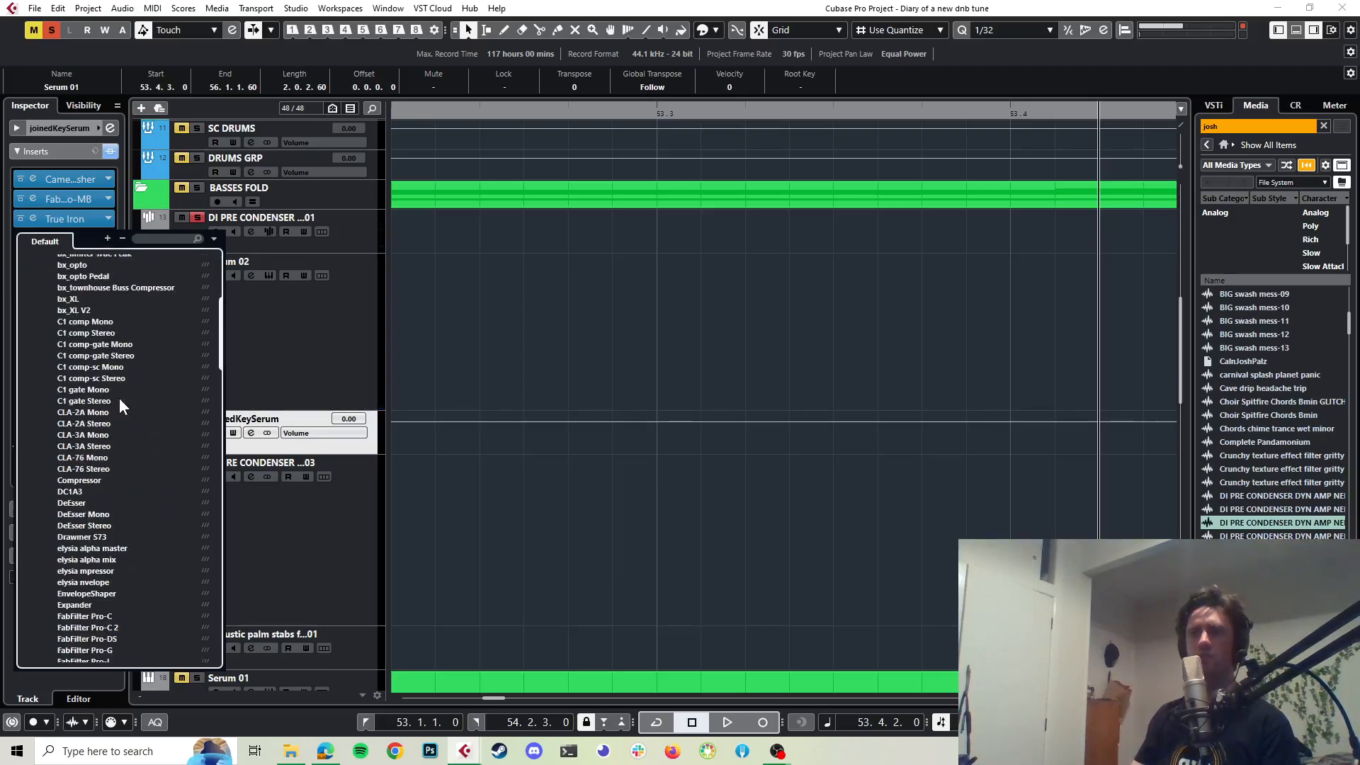
scroll(119, 399, "down", 3)
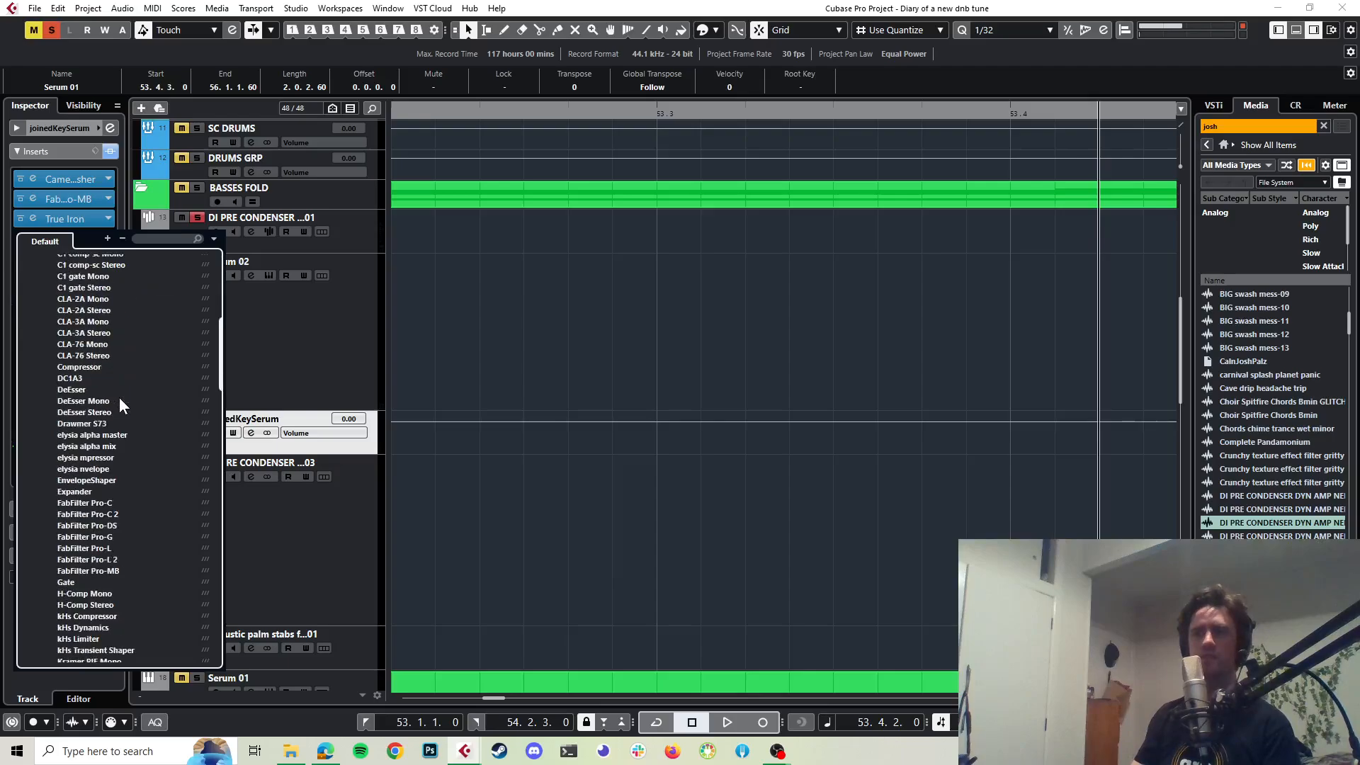
scroll(119, 397, "down", 2)
left_click(151, 238)
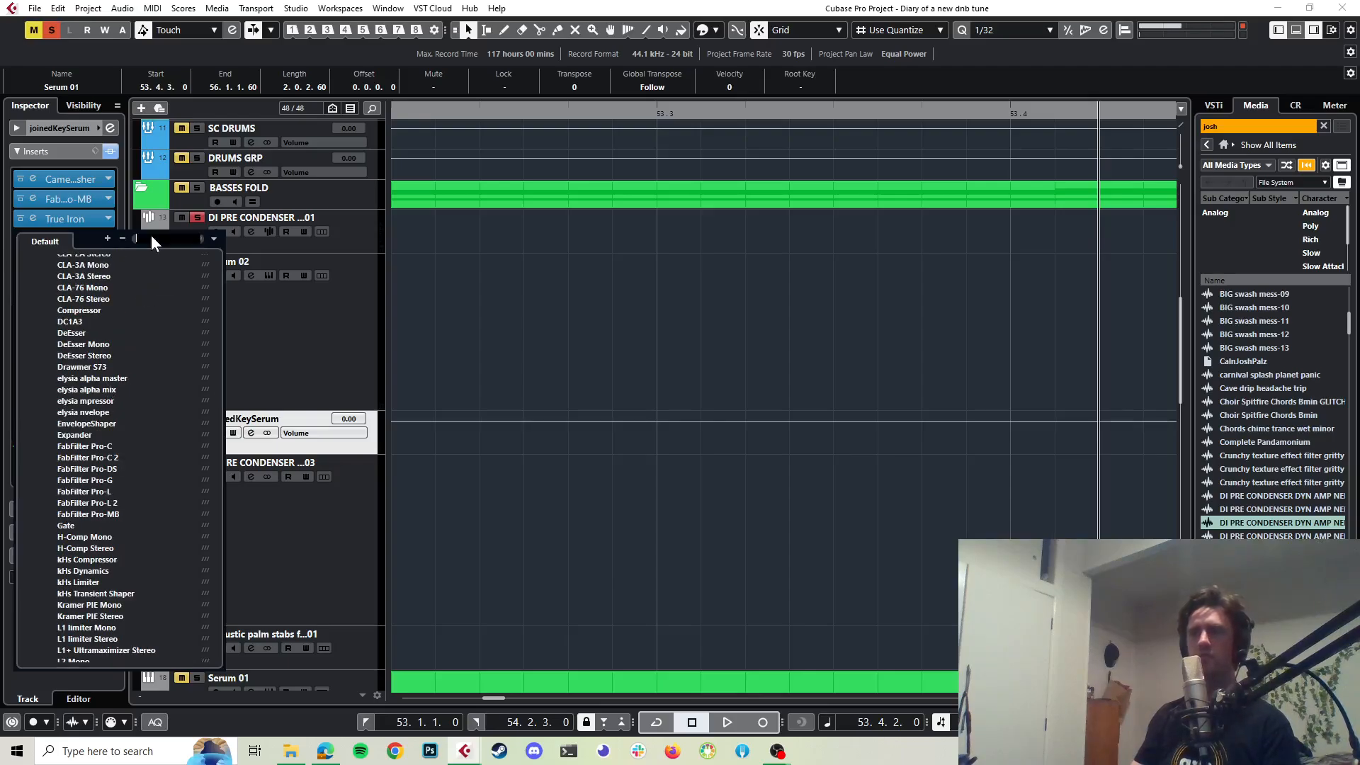
type("glue")
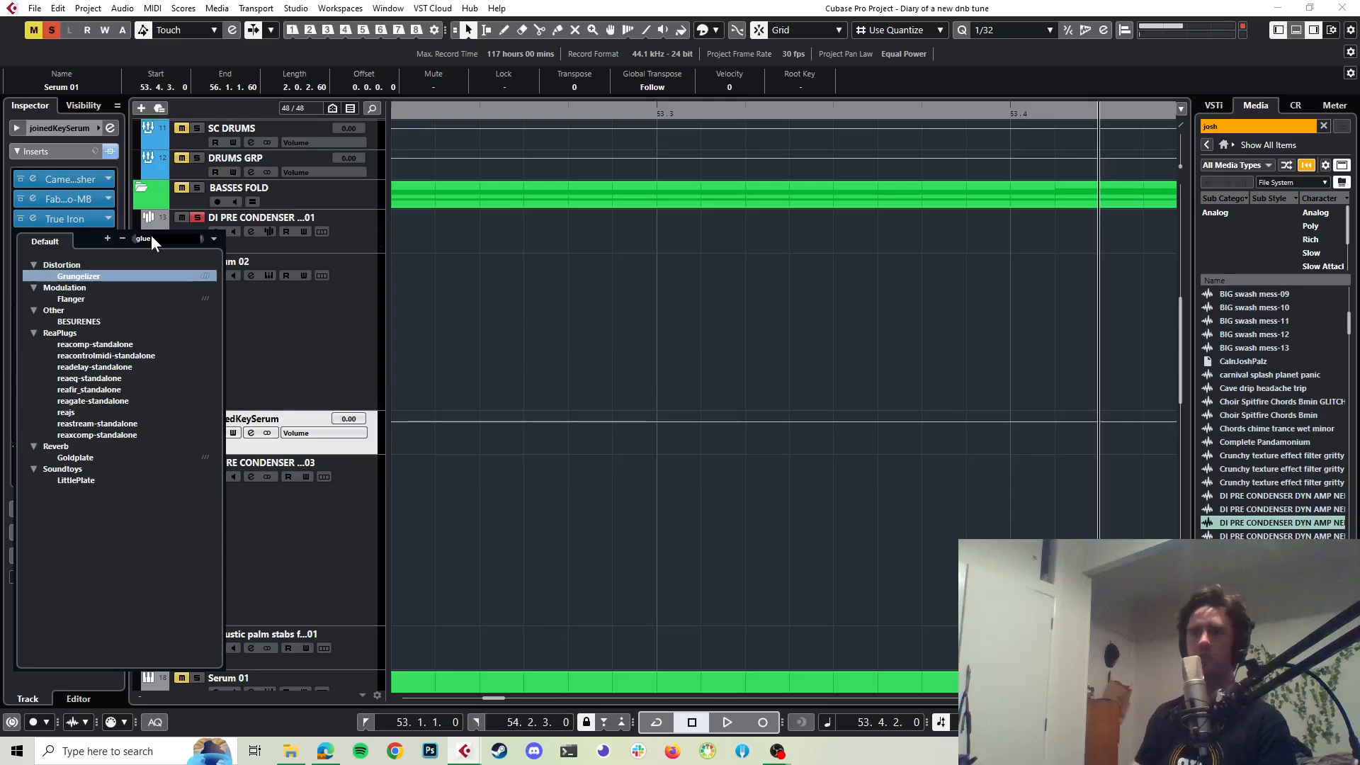
key("BackSpace")
key("BackSpace")
key("BackSpace")
key("BackSpace")
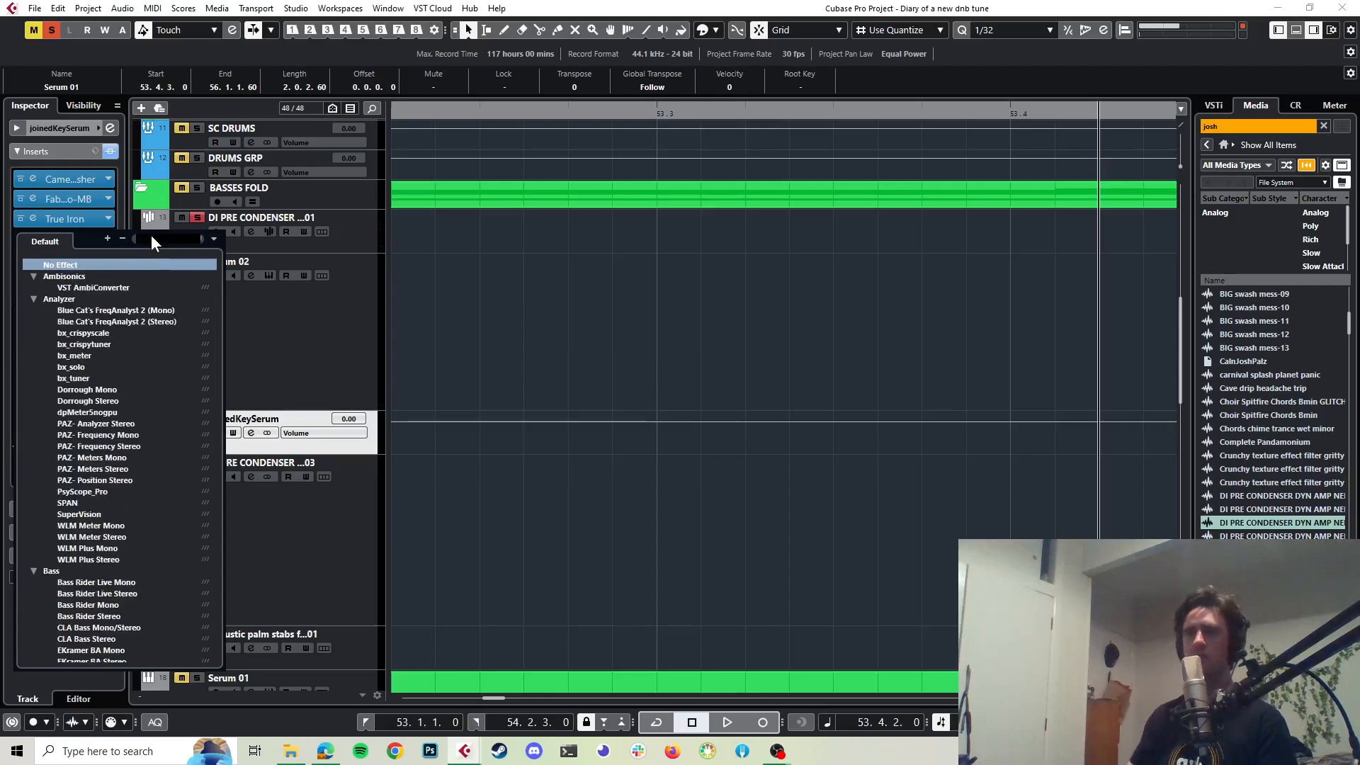
Step: Find the bus compressors, insert Solid Bus Comp as the fourth effect on the joinedKeySerum track, and audition it
type("bus")
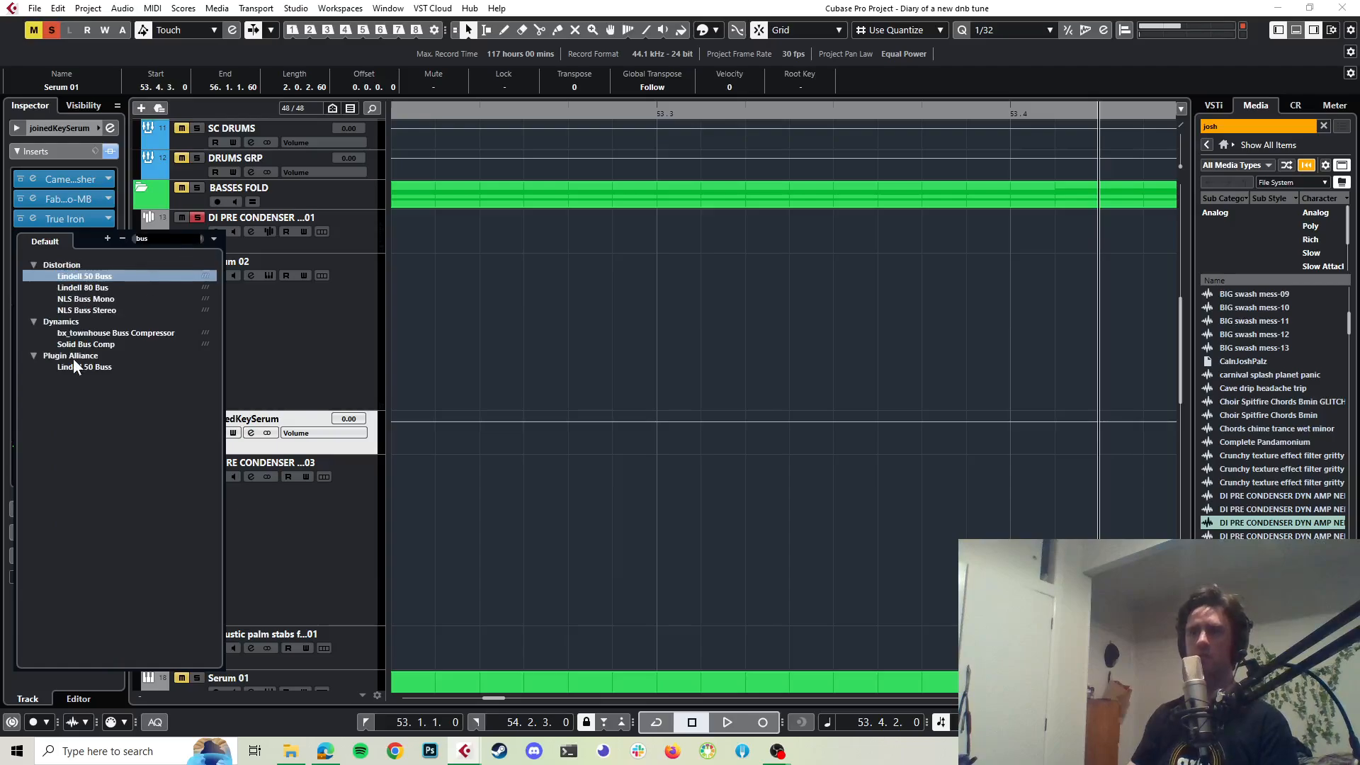
left_click(81, 346)
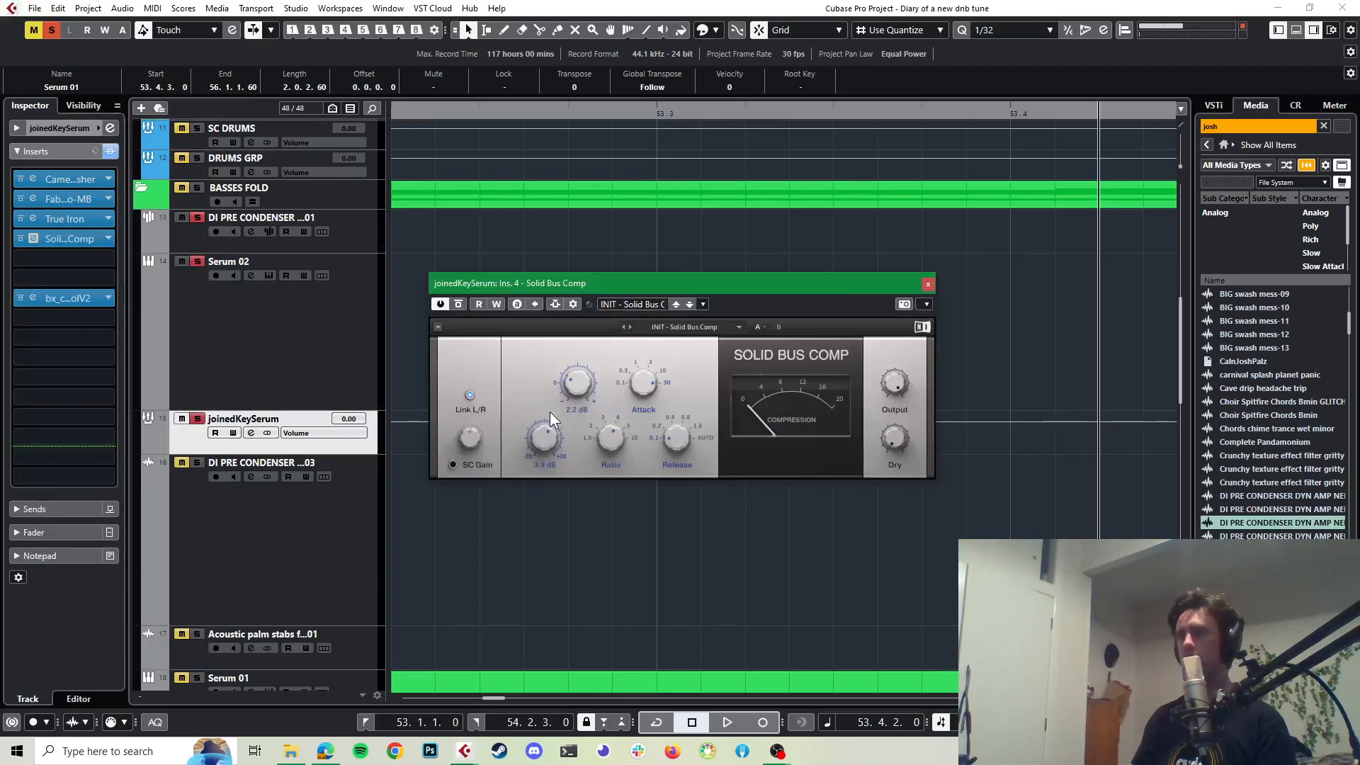
key("space")
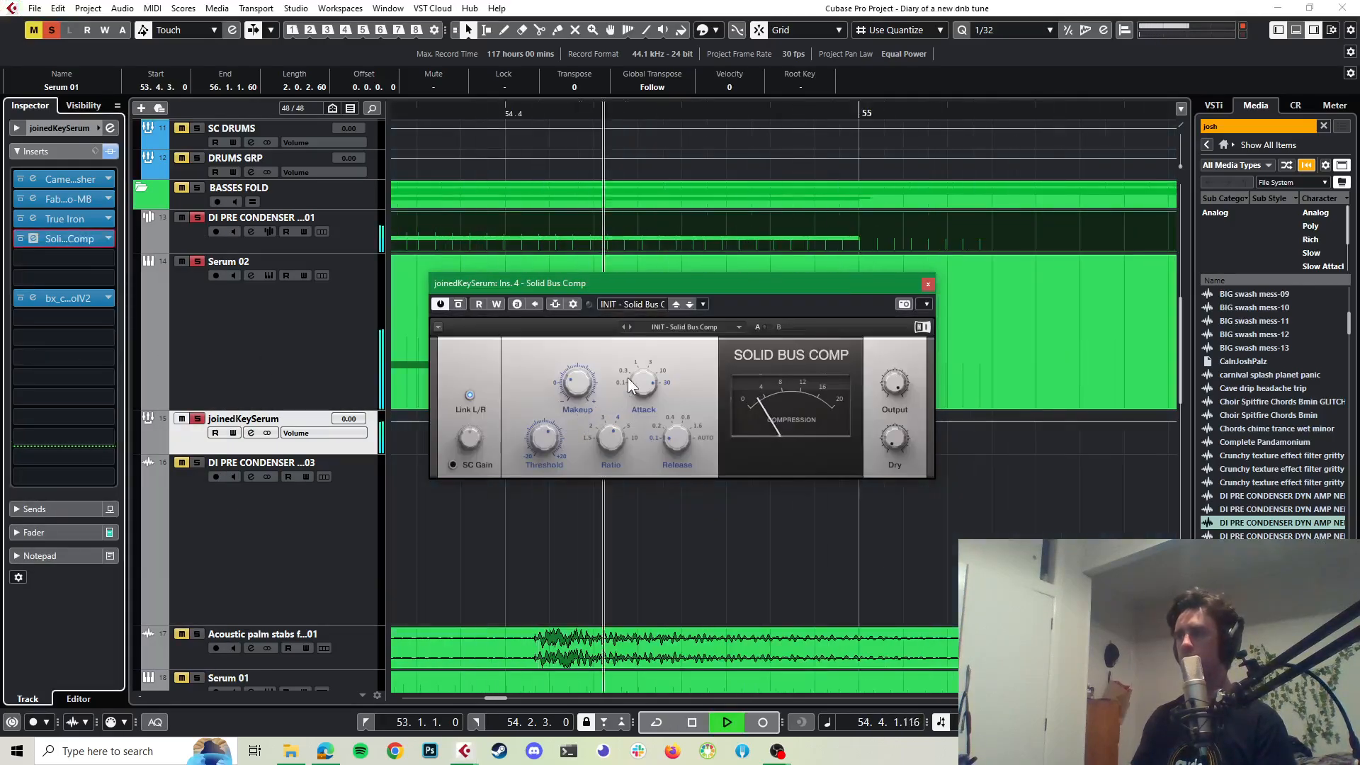
key("space")
Step: Load the Mix Glue preset in Solid Bus Comp and audition the result
left_click(685, 326)
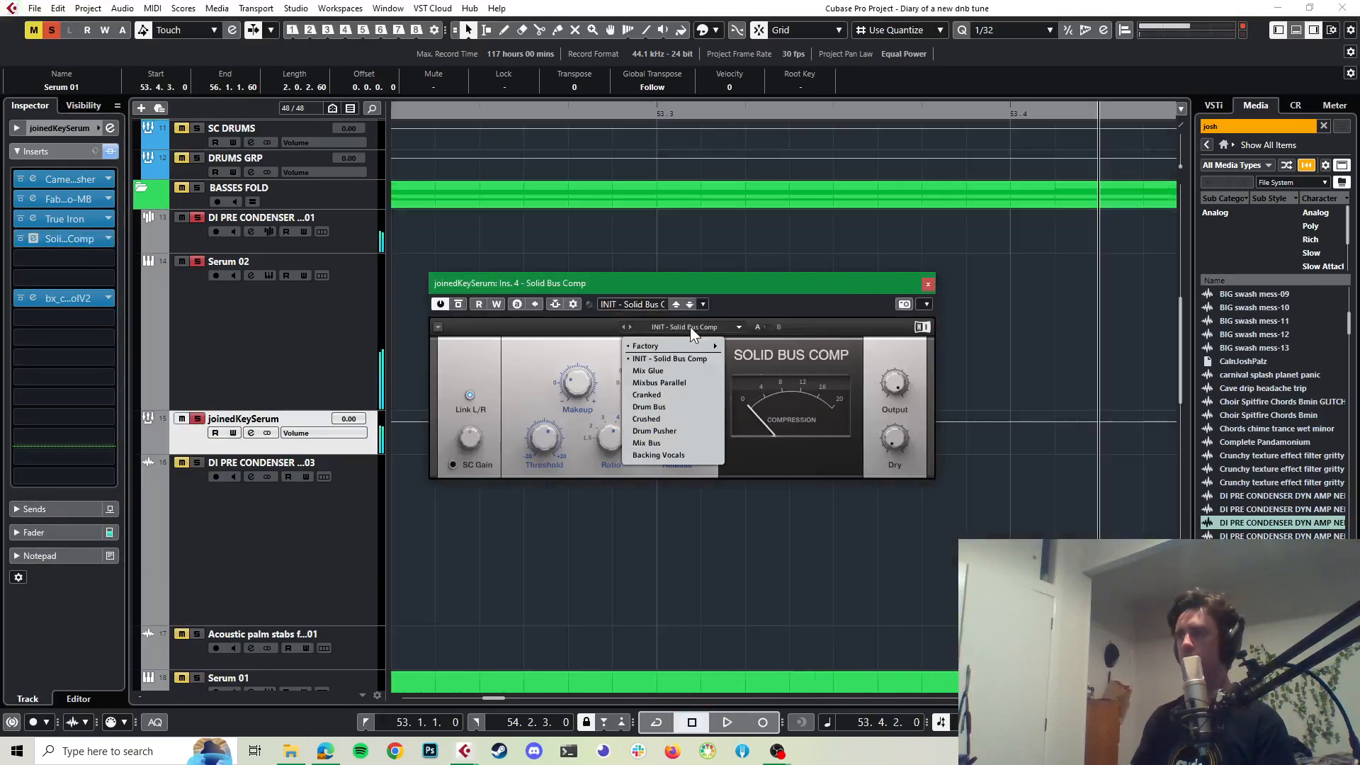
left_click(648, 372)
key("space")
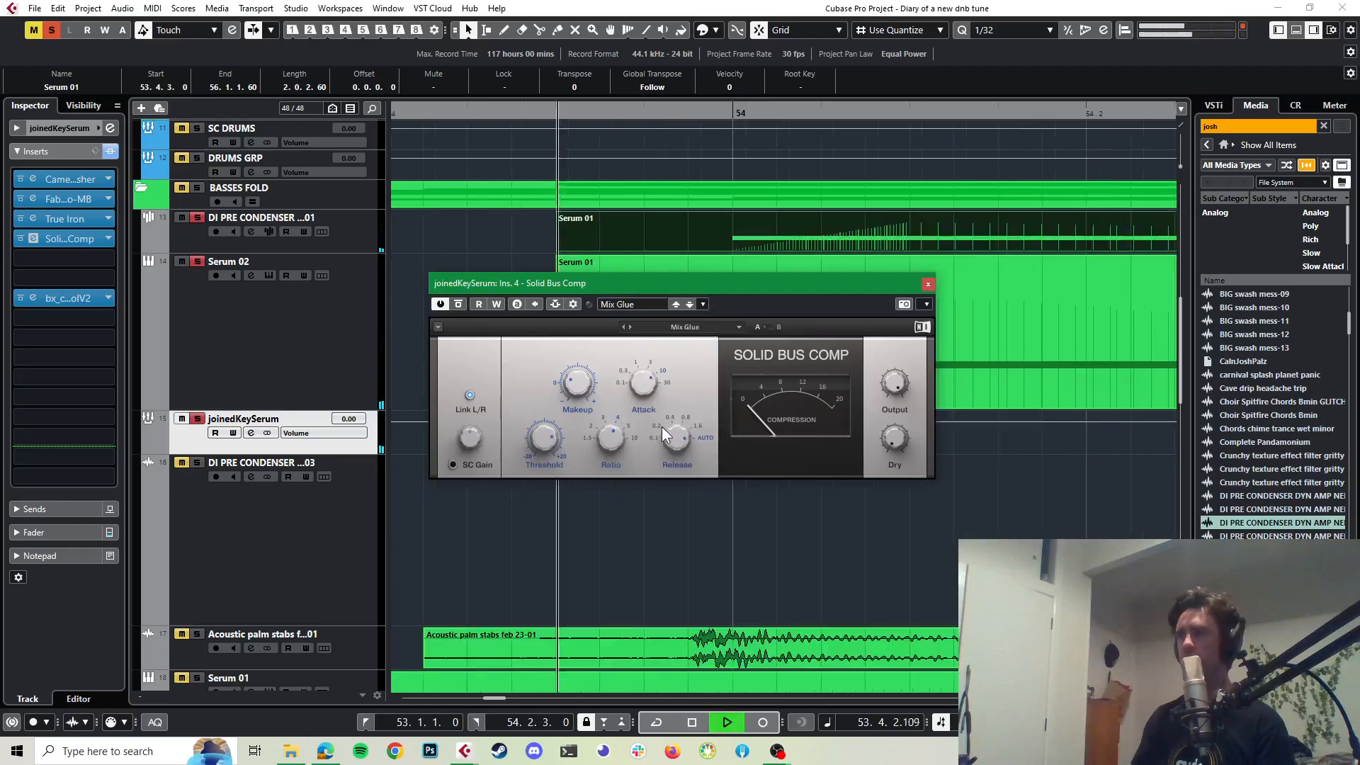
key("space")
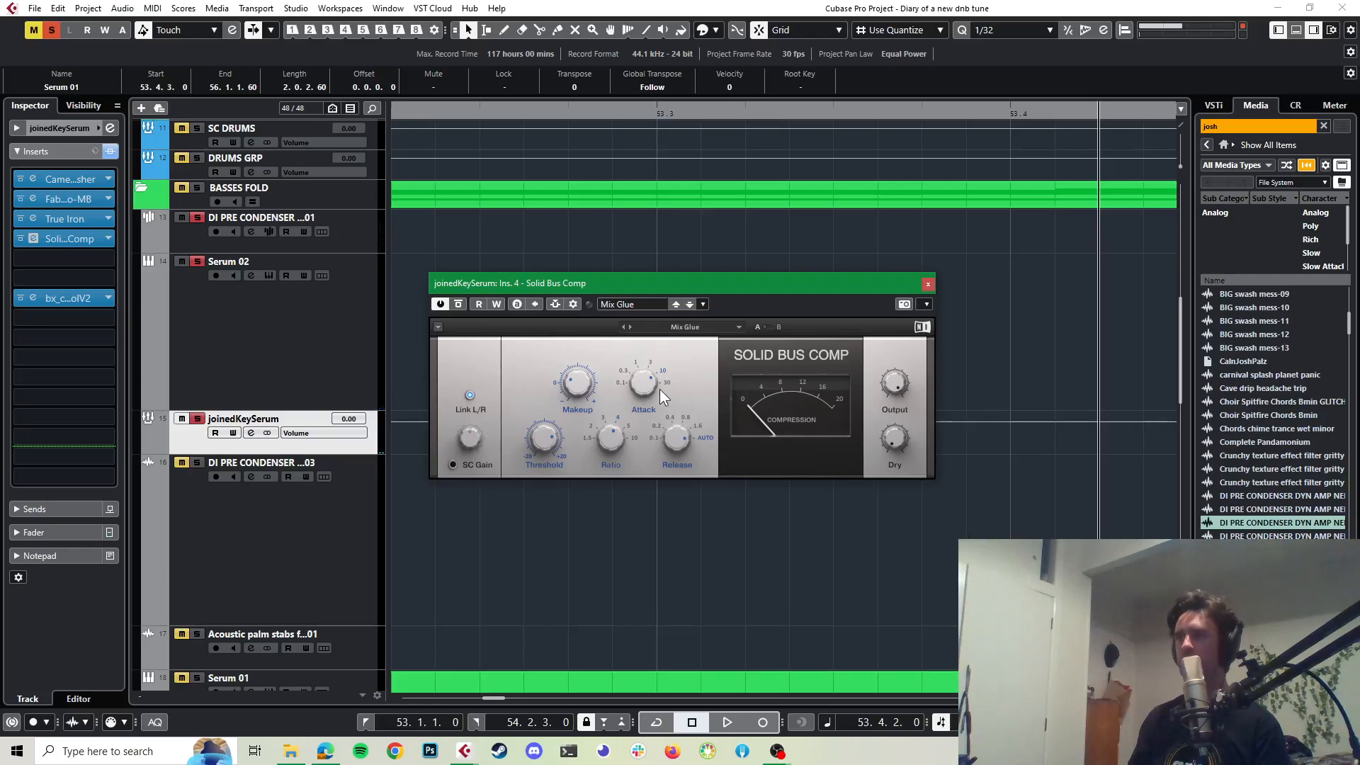
key("space")
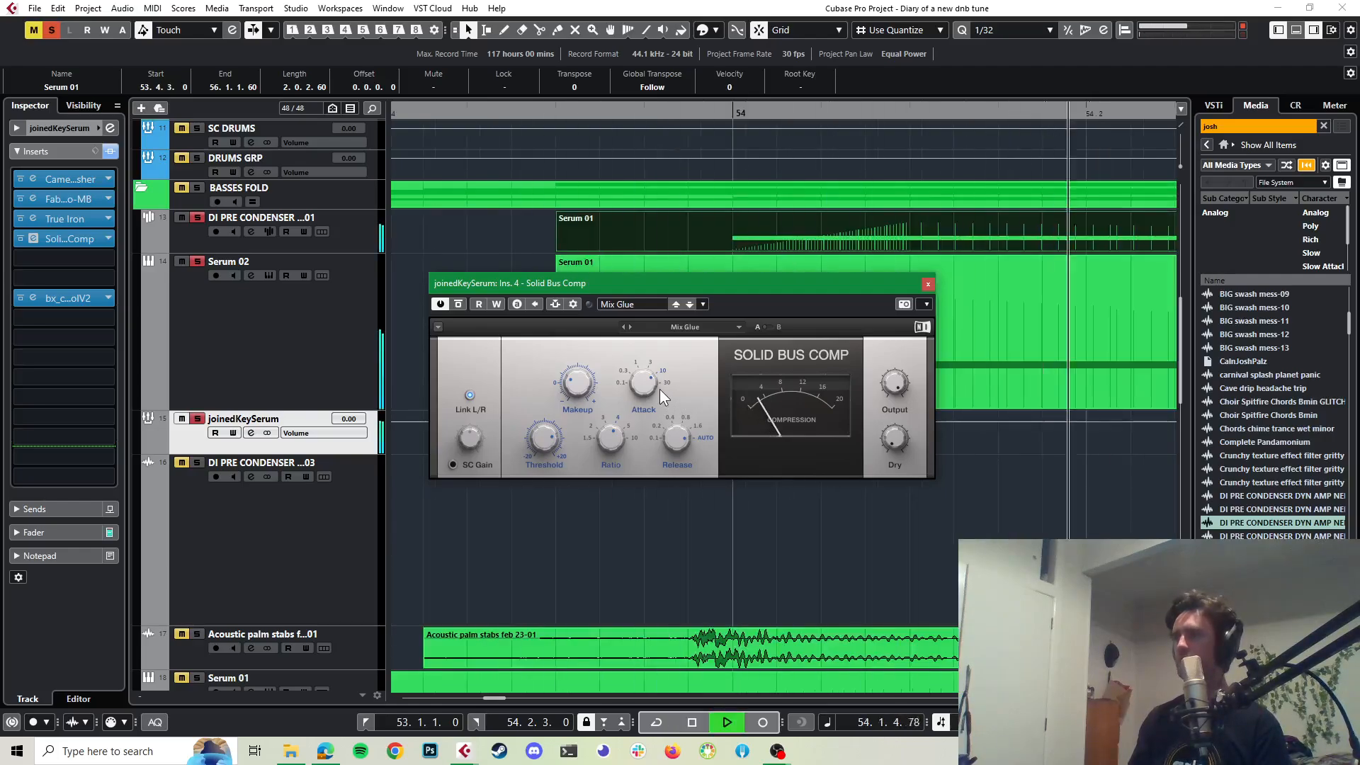
key("space")
Step: Lower the compressor's threshold to about 7.8 dB, set its makeup gain to about 5 dB, and audition the changes
key("space")
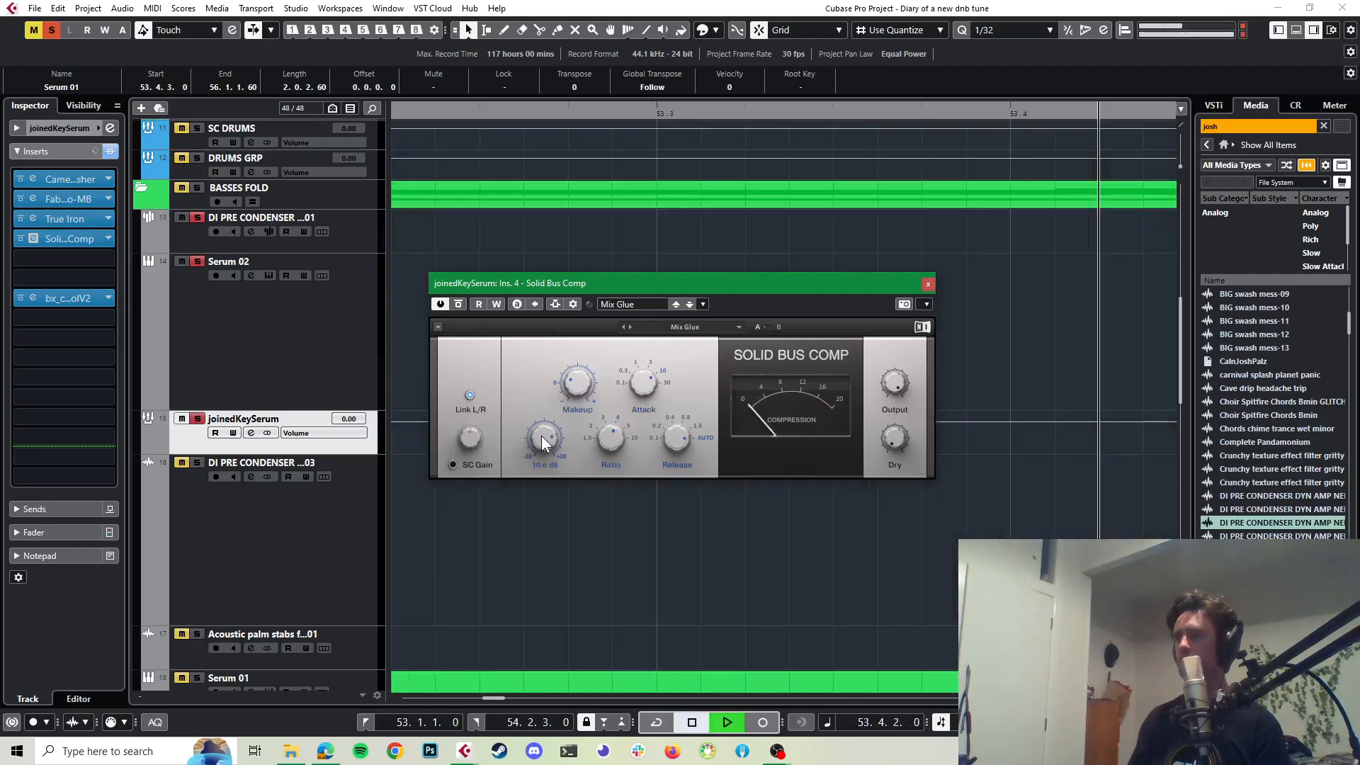
left_click_drag(542, 435, 541, 442)
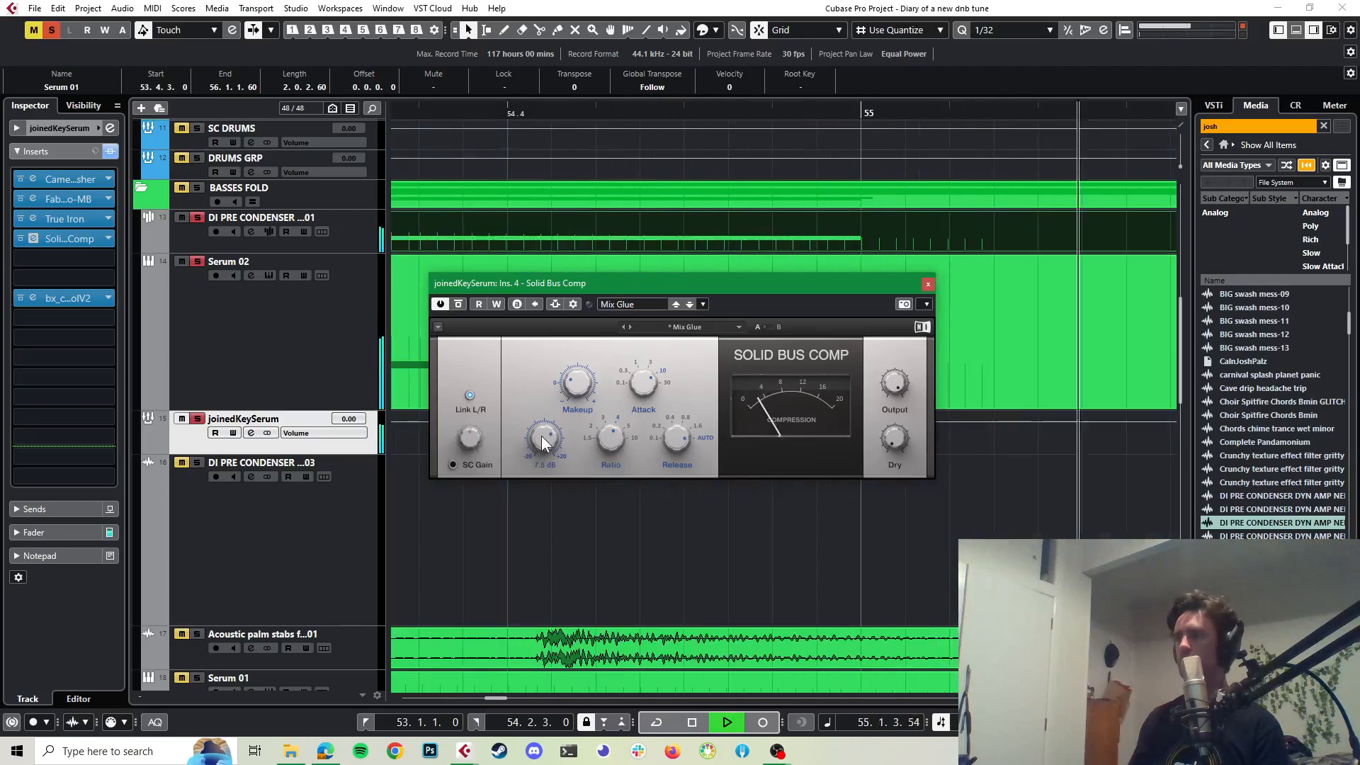
key("space")
left_click_drag(582, 388, 581, 388)
key("space")
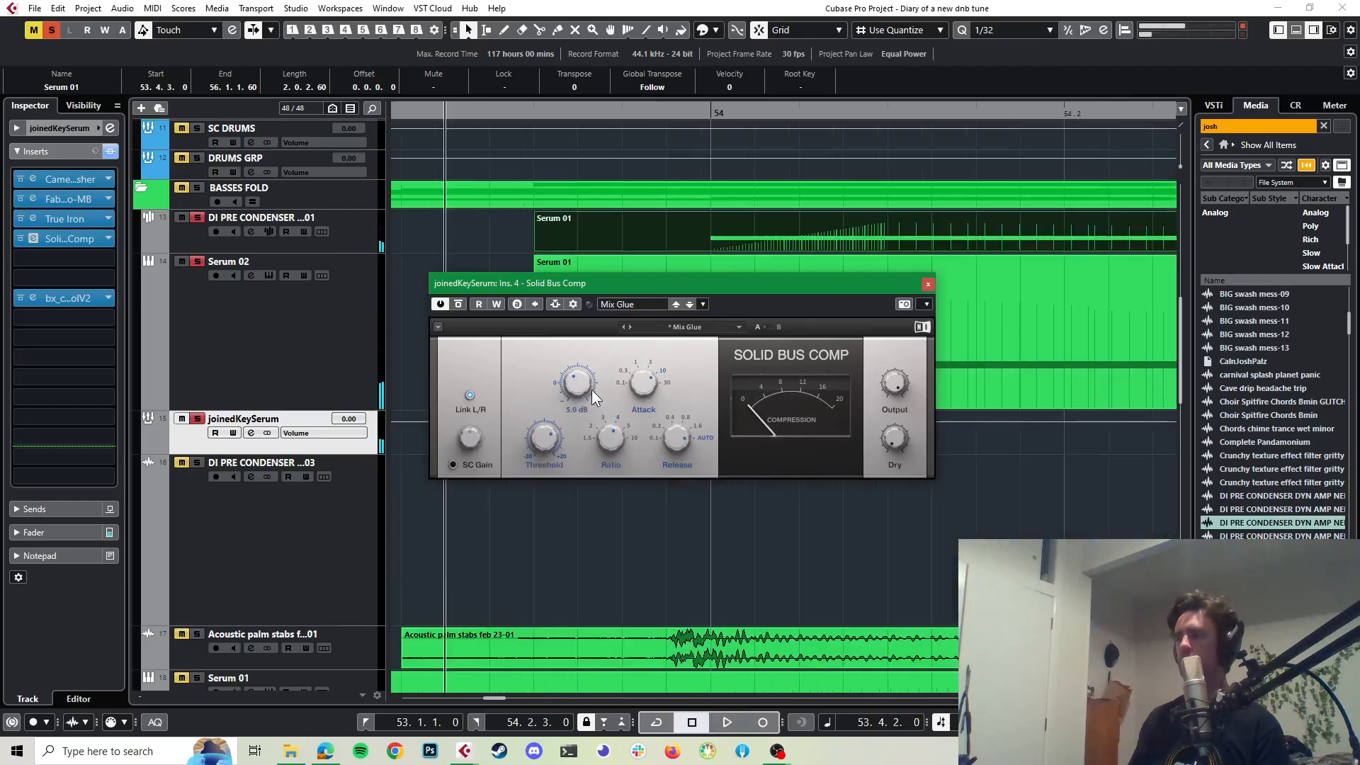
key("space")
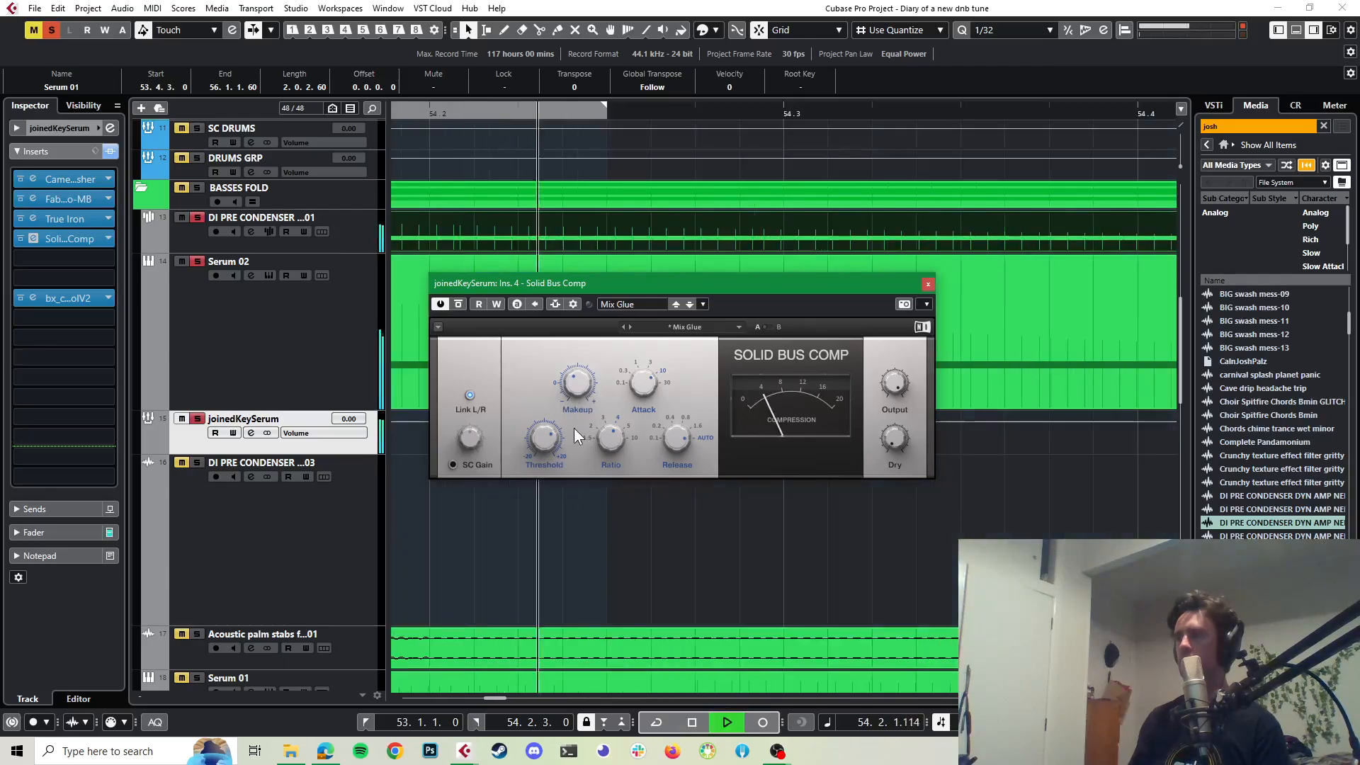
key("space")
Step: Compare the sound with Solid Bus Comp bypassed and active during playback, and close the compressor's editor
left_click(465, 306)
key("space")
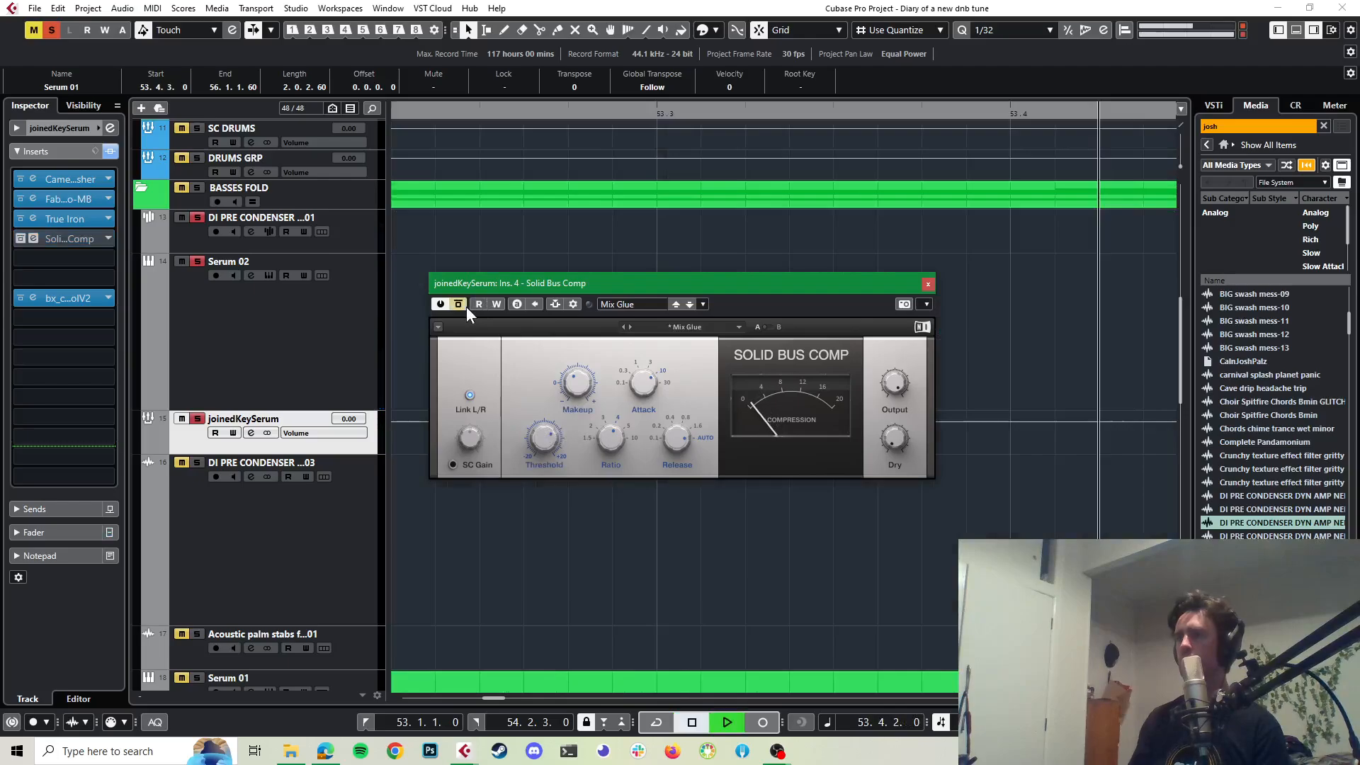
key("space")
left_click(463, 305)
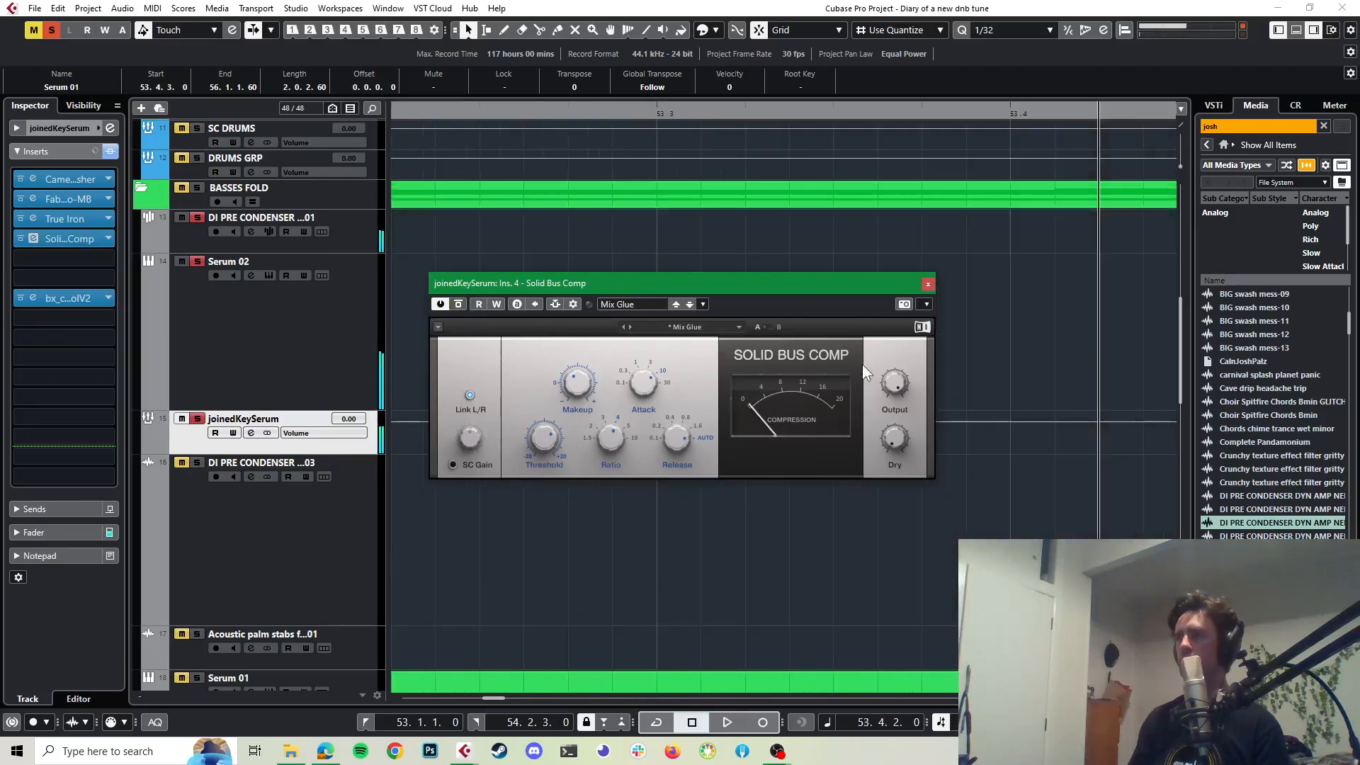
key("space")
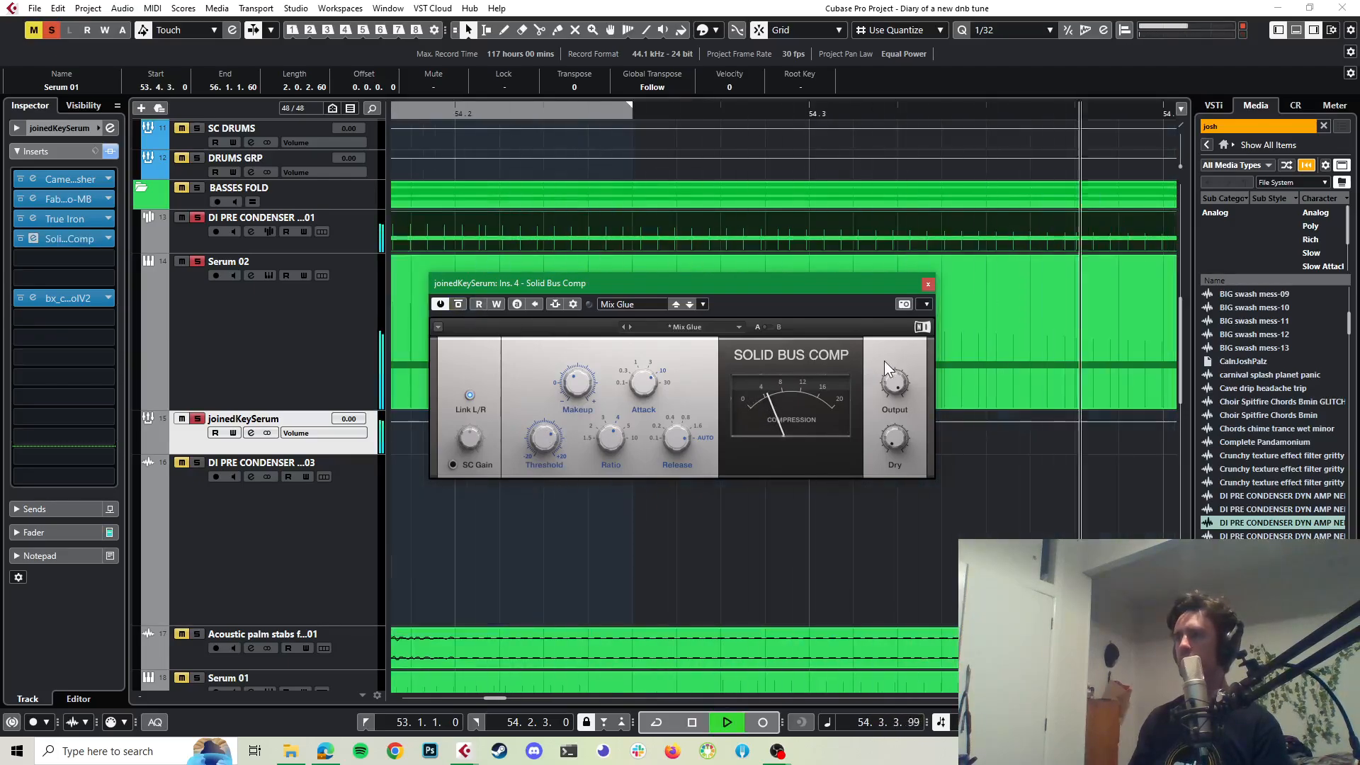
left_click(927, 284)
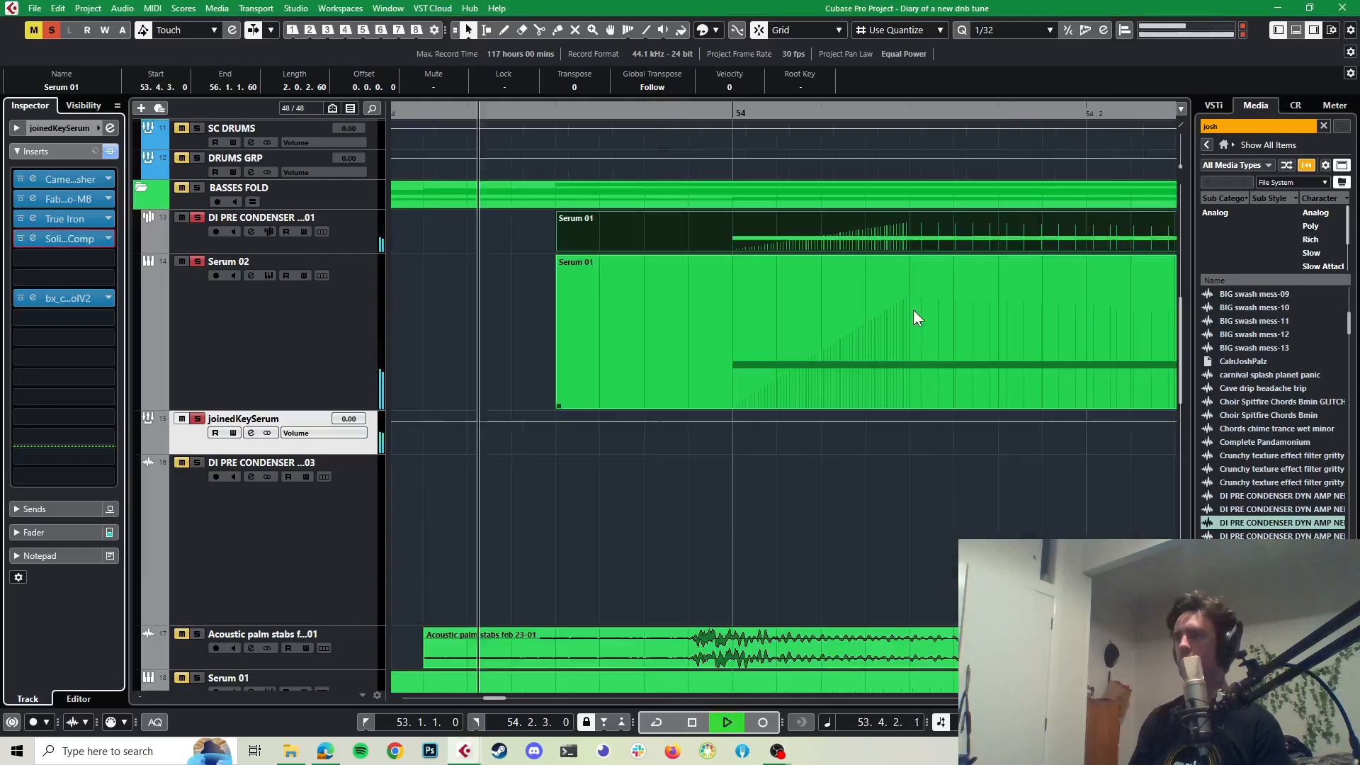
key("space")
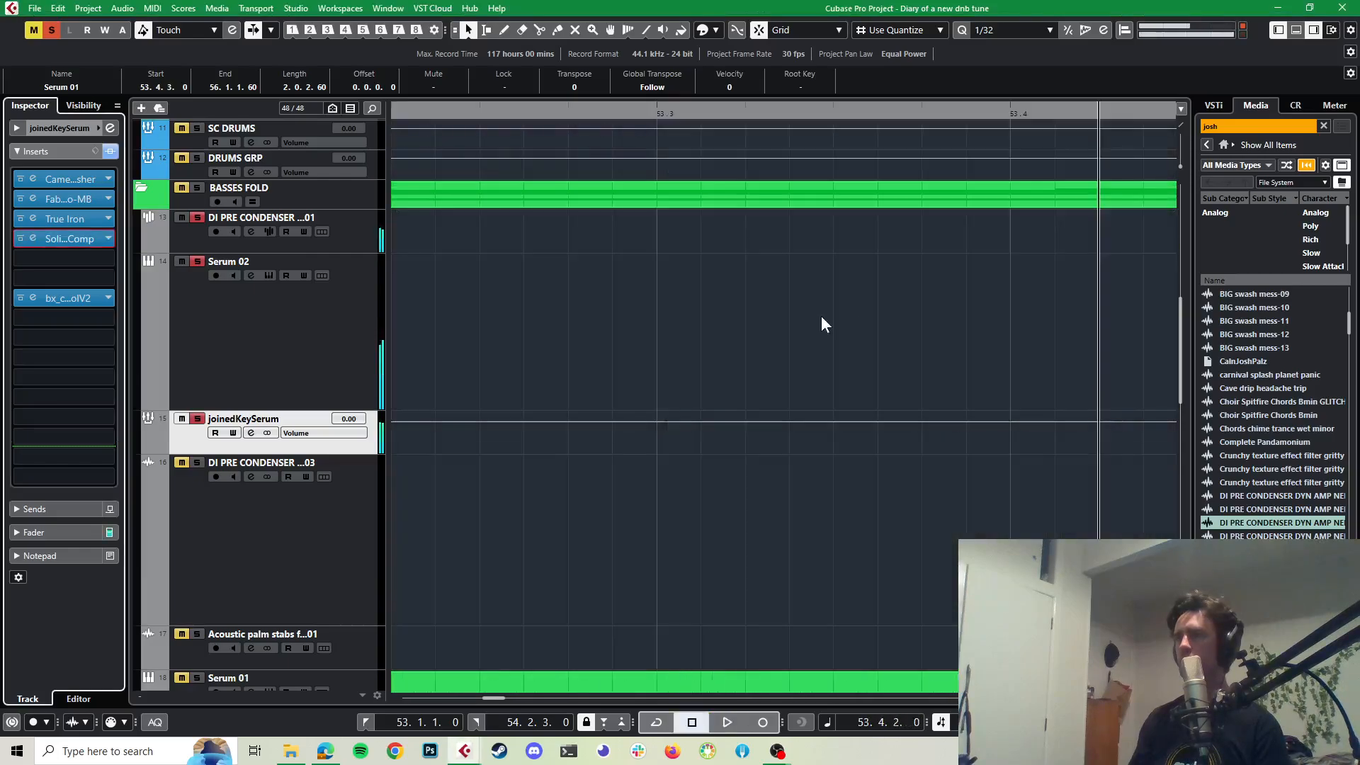
Step: Turn off solo on the Serum 02 track and play the section
left_click(197, 262)
key("space")
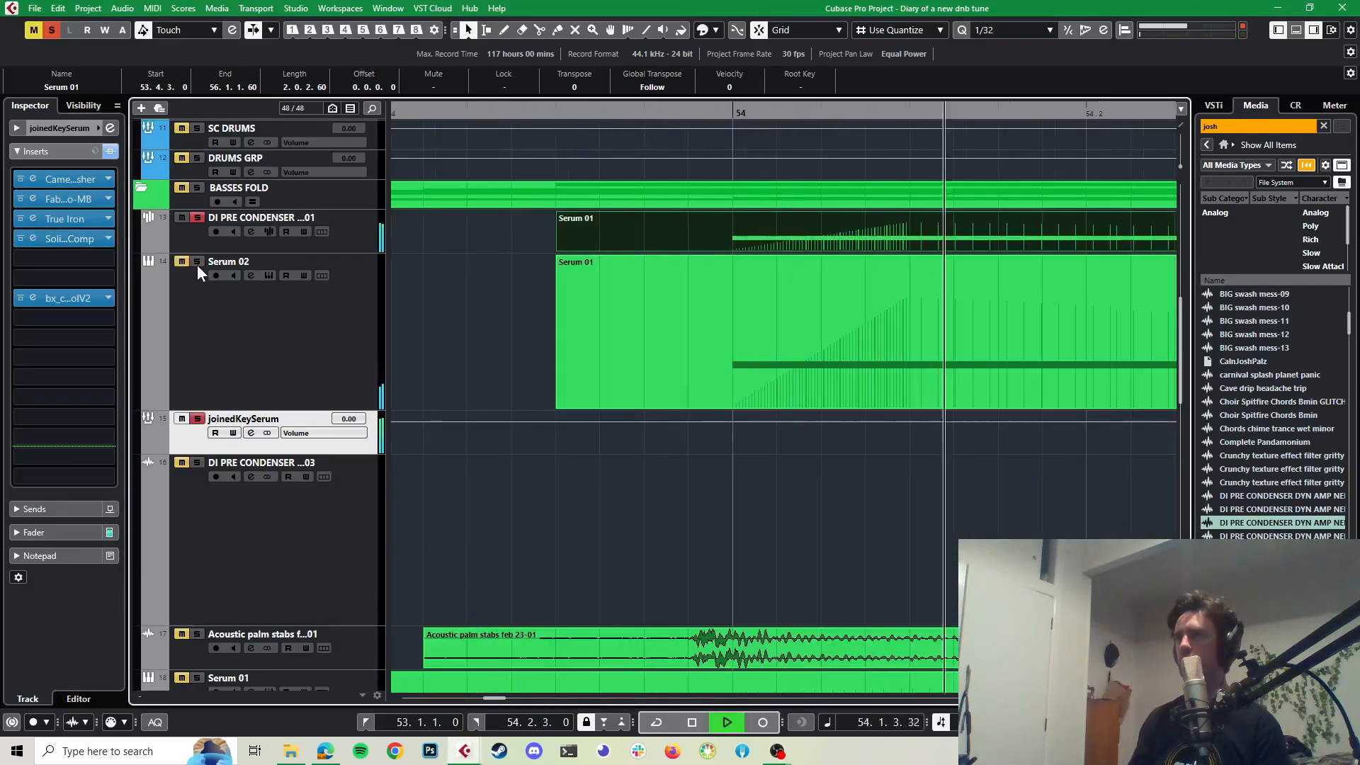
key("space")
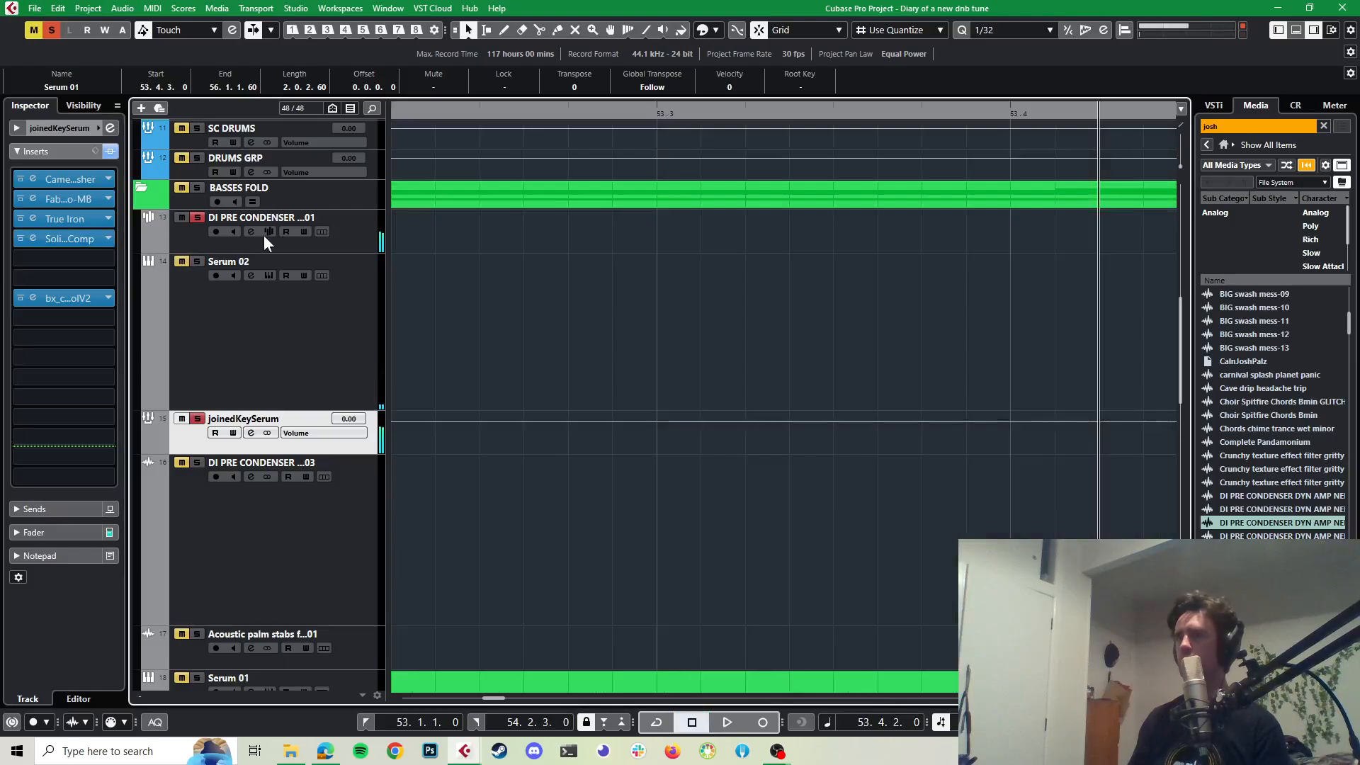
Step: Examine the frequency spectrum of the playing section with SPAN on the PRE MAST track
left_click(363, 224)
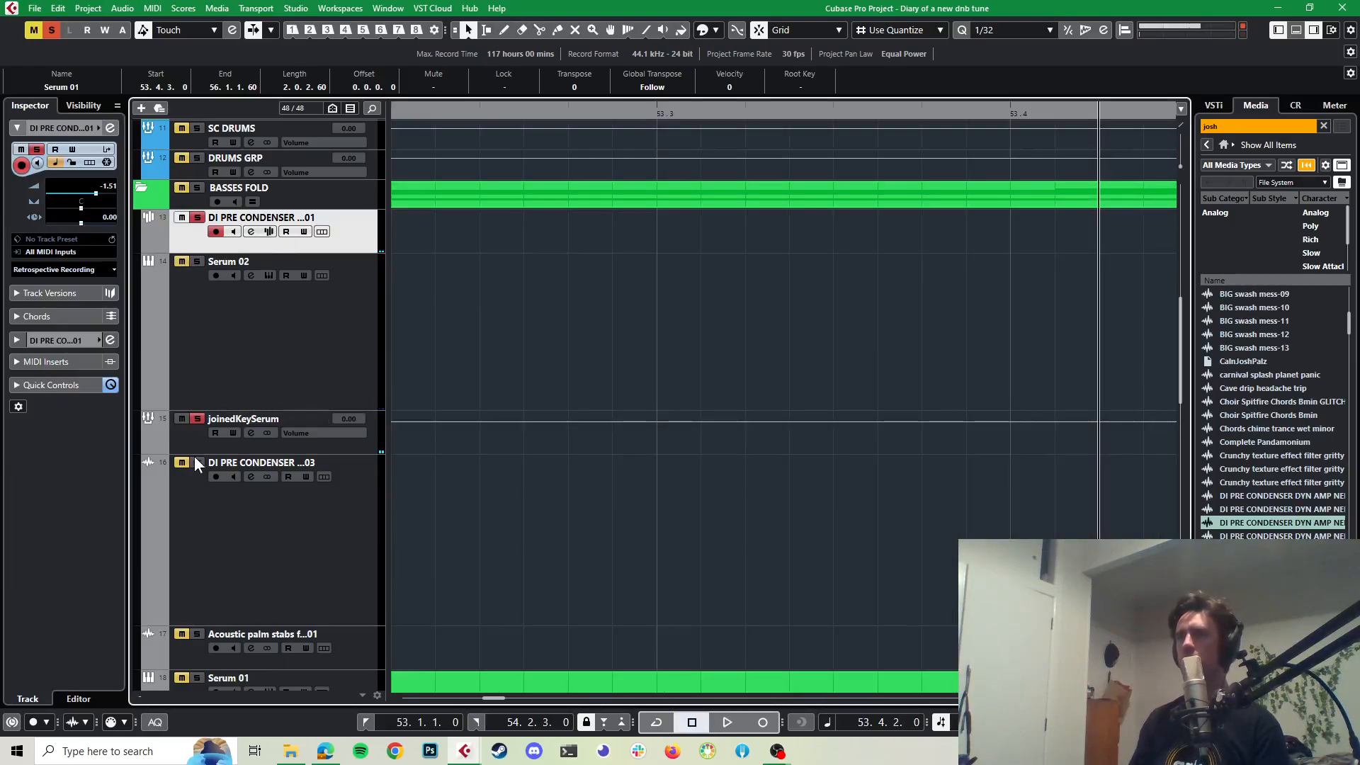
scroll(481, 394, "down", 12)
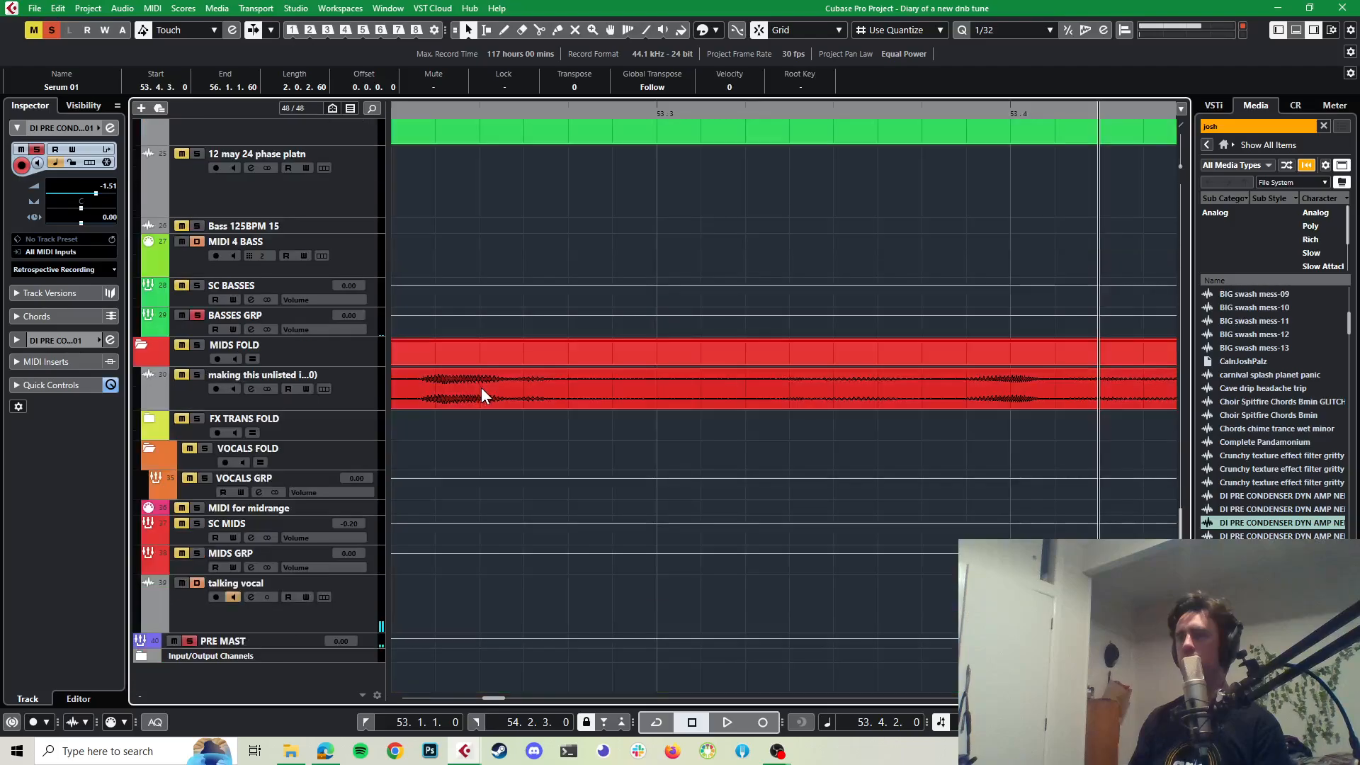
left_click(374, 638)
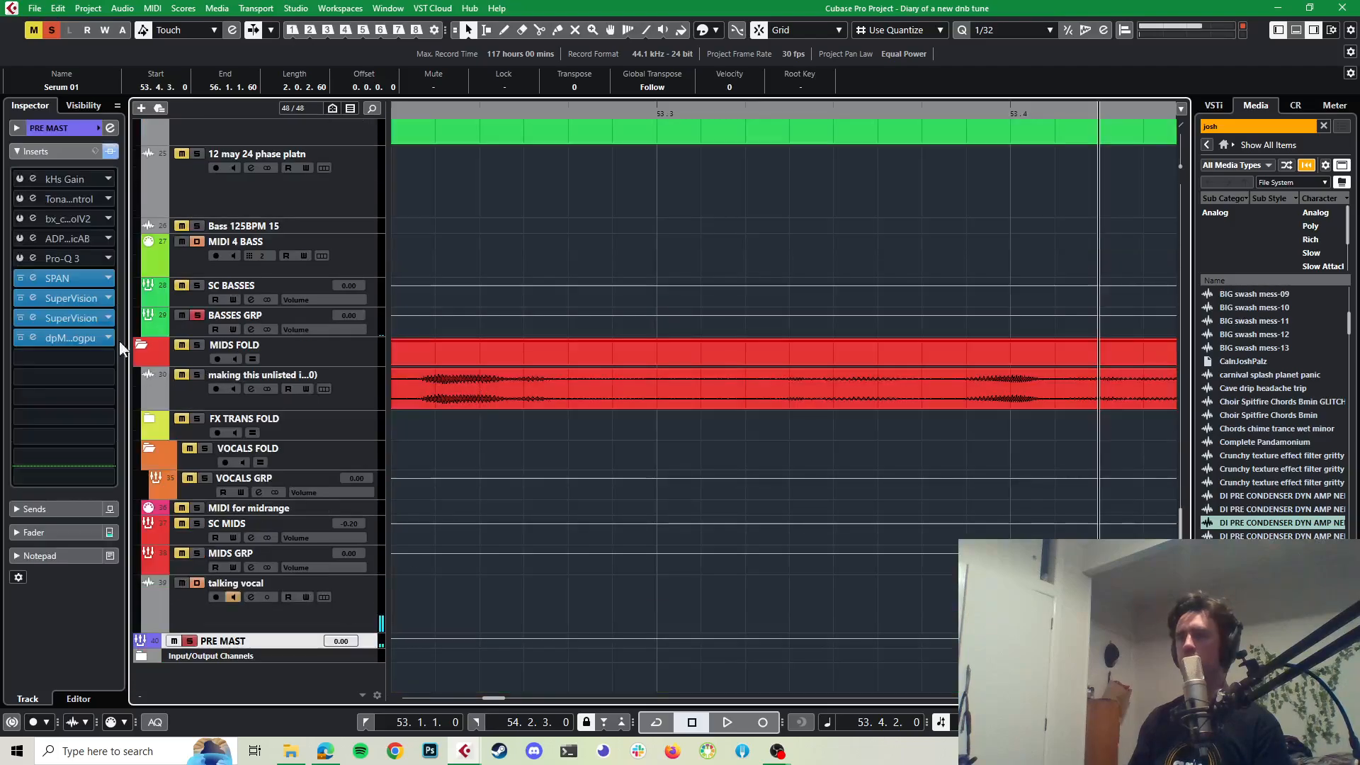
left_click(34, 278)
key("space")
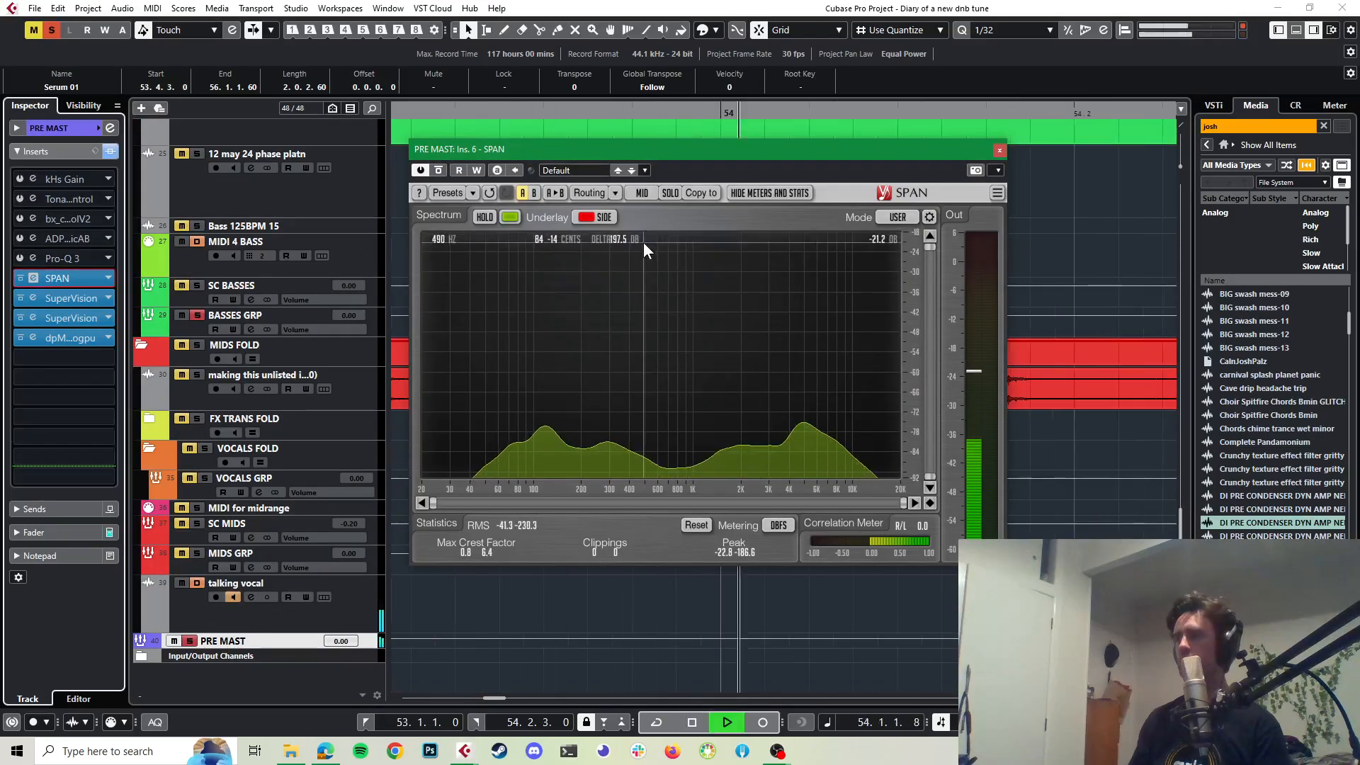
key("space")
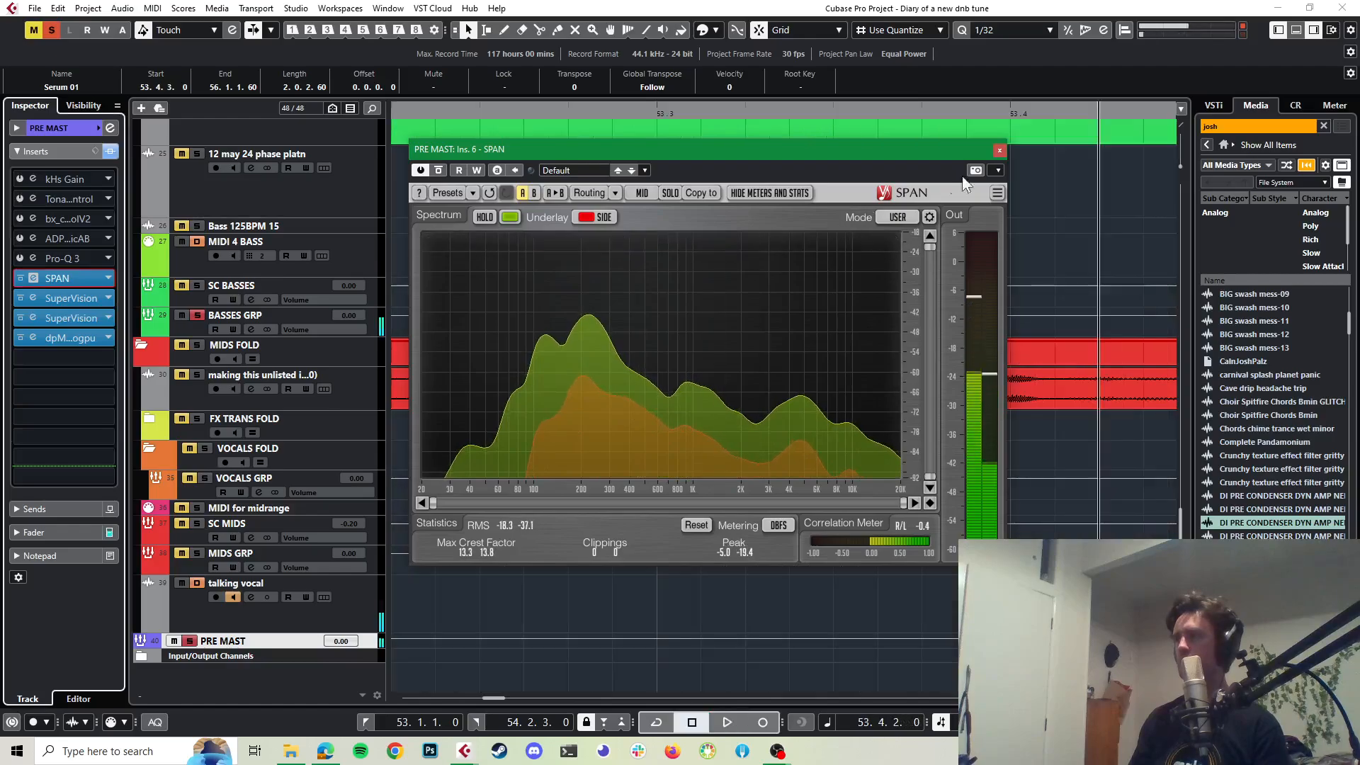
left_click(999, 150)
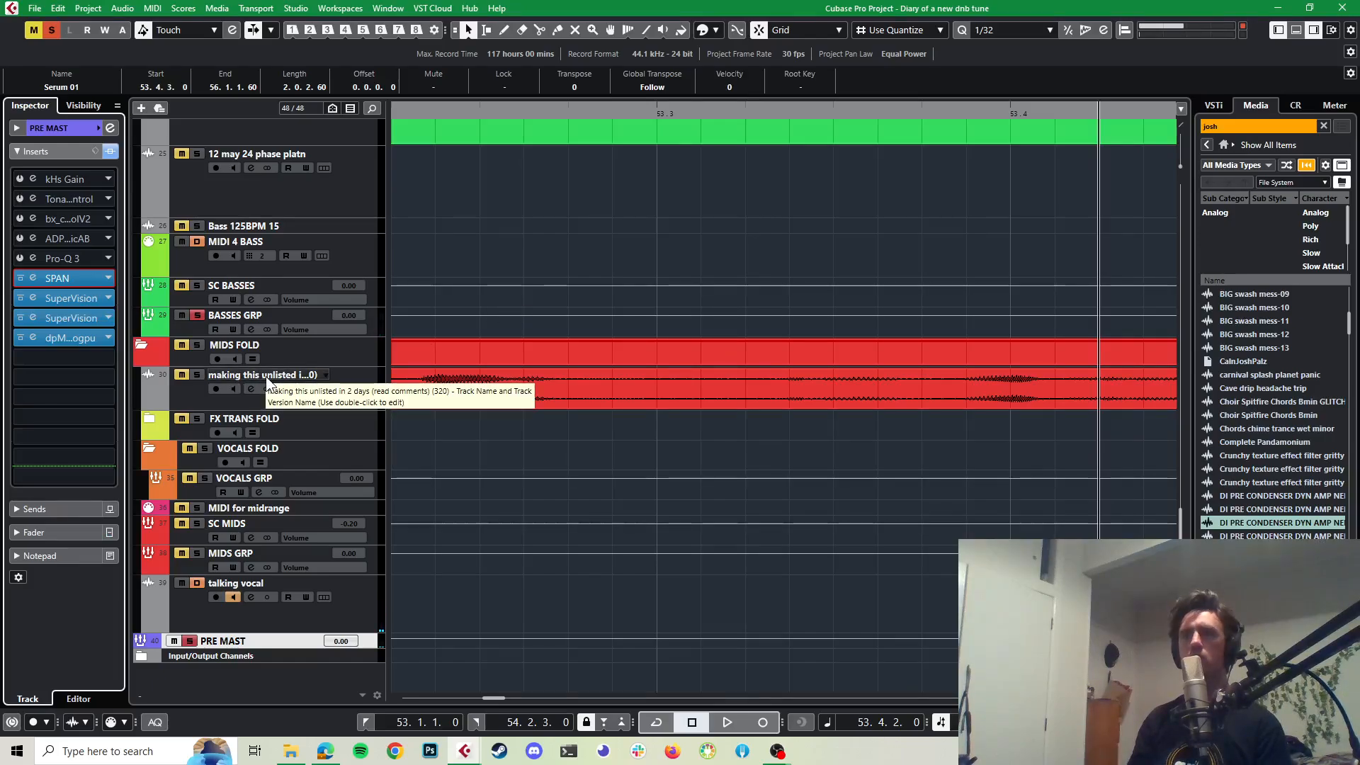
Step: Activate the ADPTR MetricAB insert on the PRE MAST track and open its editor
left_click(109, 358)
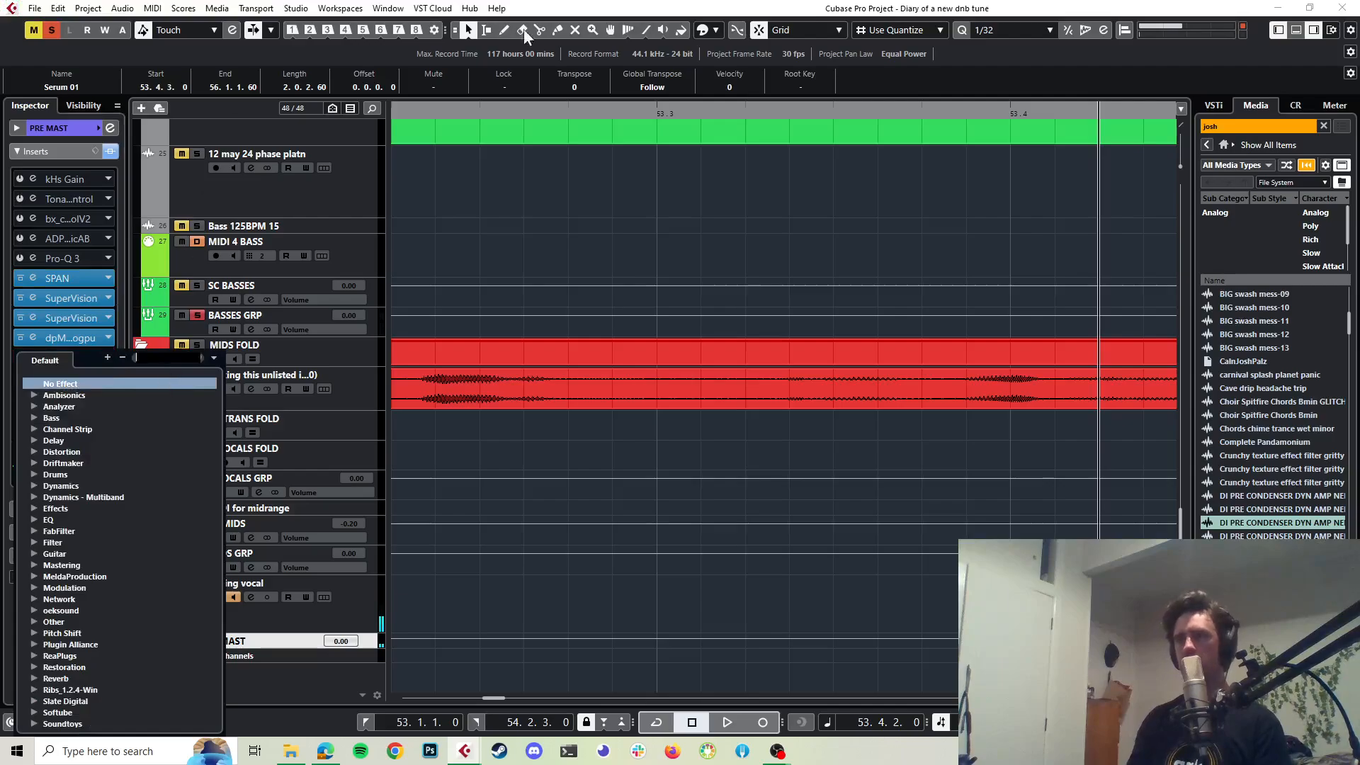
left_click(550, 7)
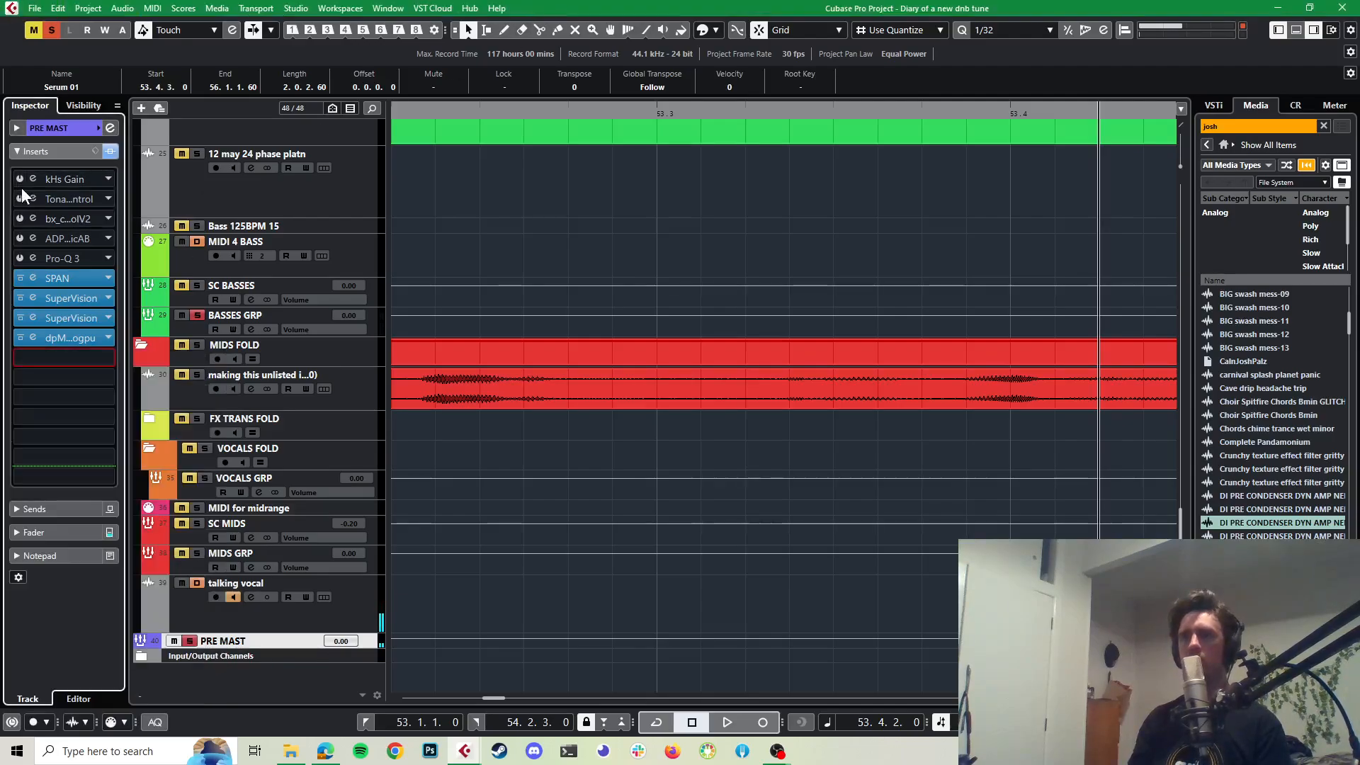
left_click(22, 236)
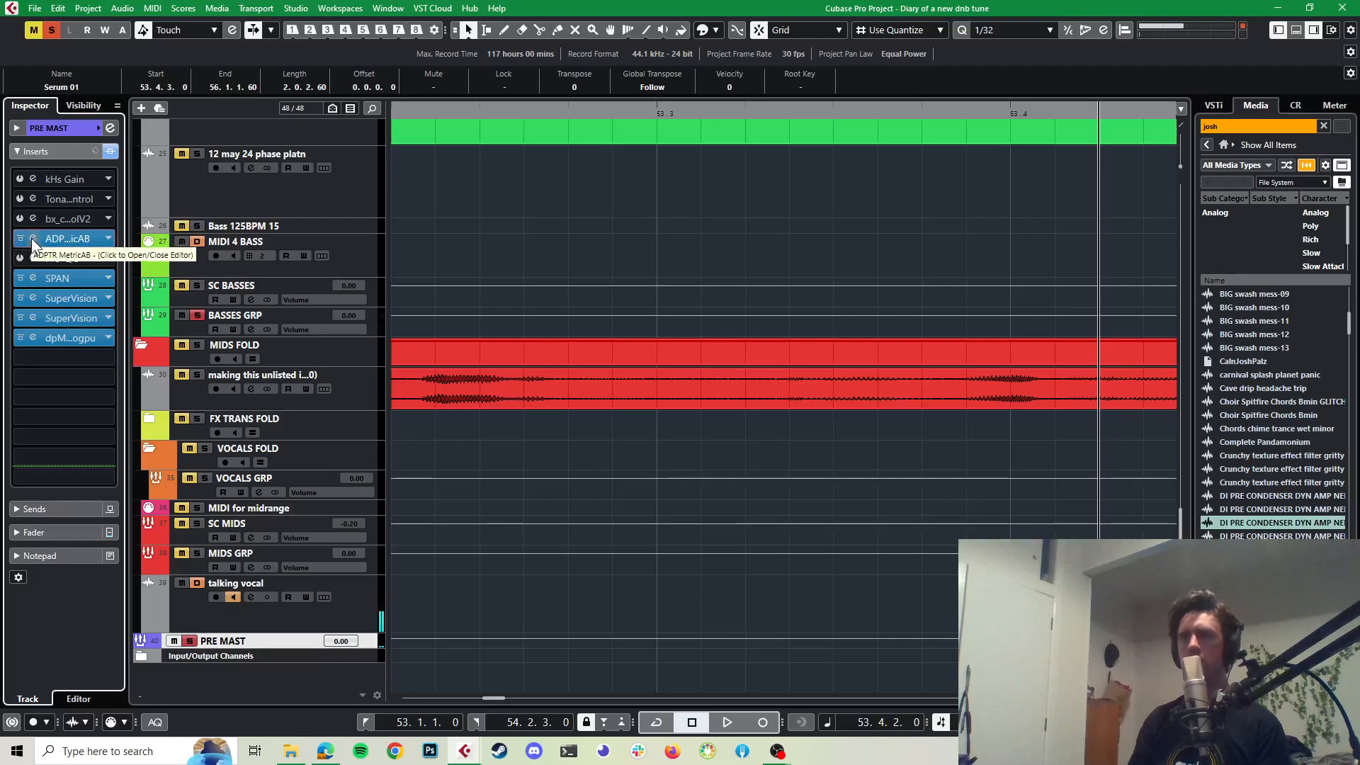
left_click(32, 238)
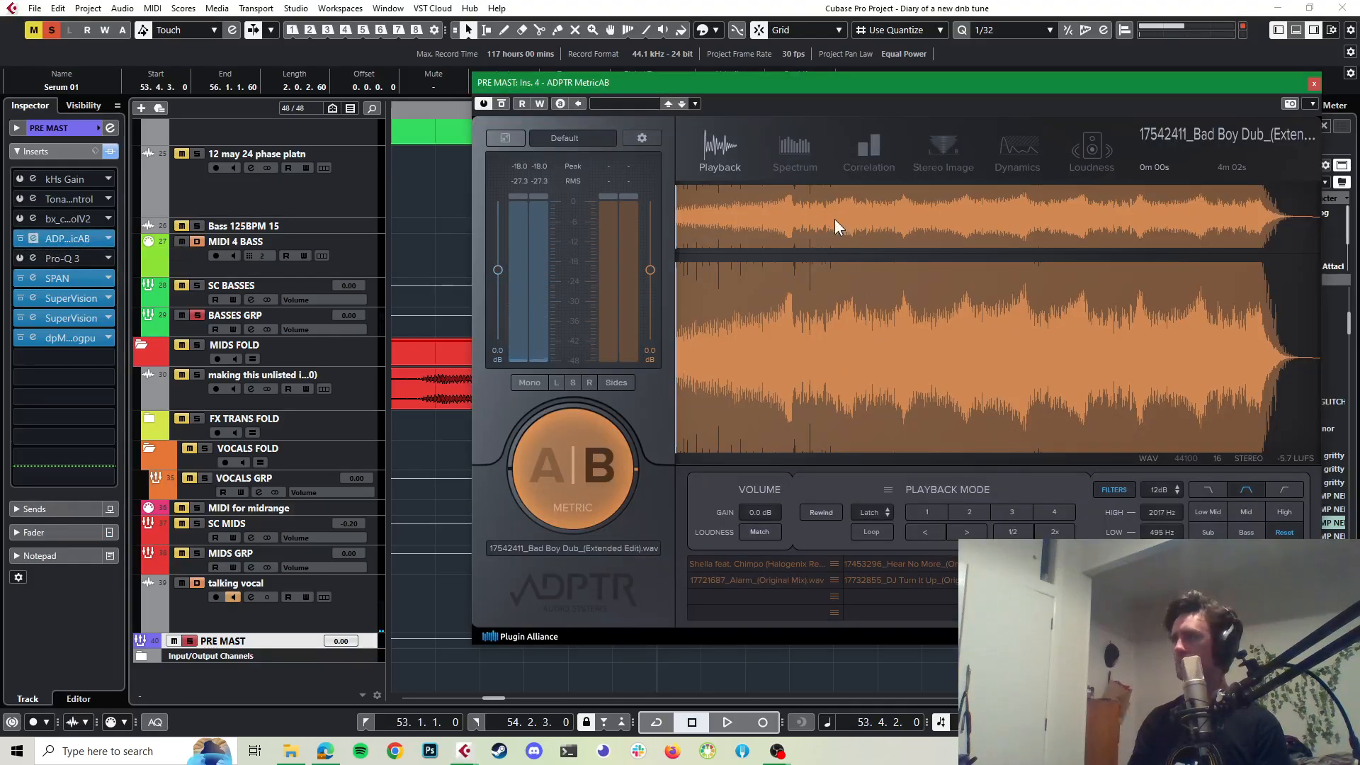
Step: Switch MetricAB to source A and examine the stereo image of the mix during playback
left_click(937, 162)
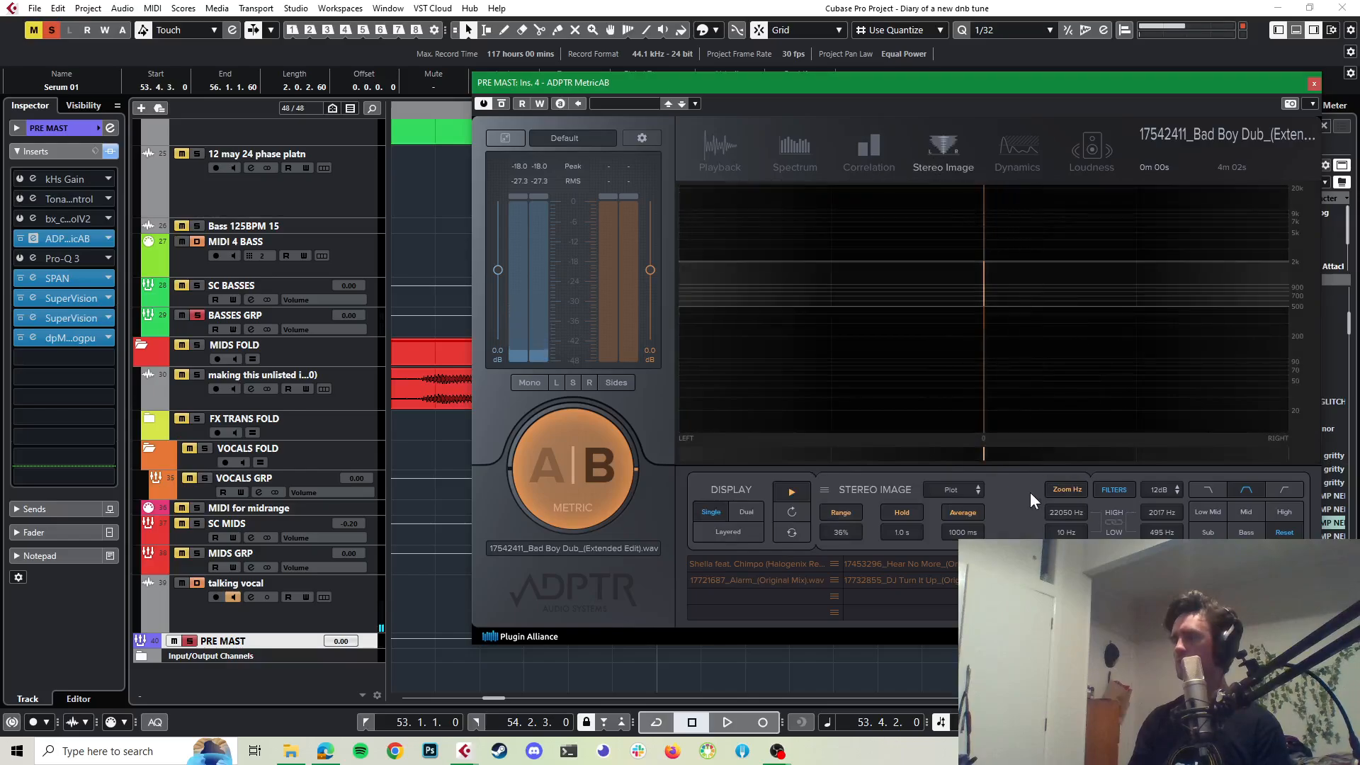
key("space")
key("space")
left_click(607, 500)
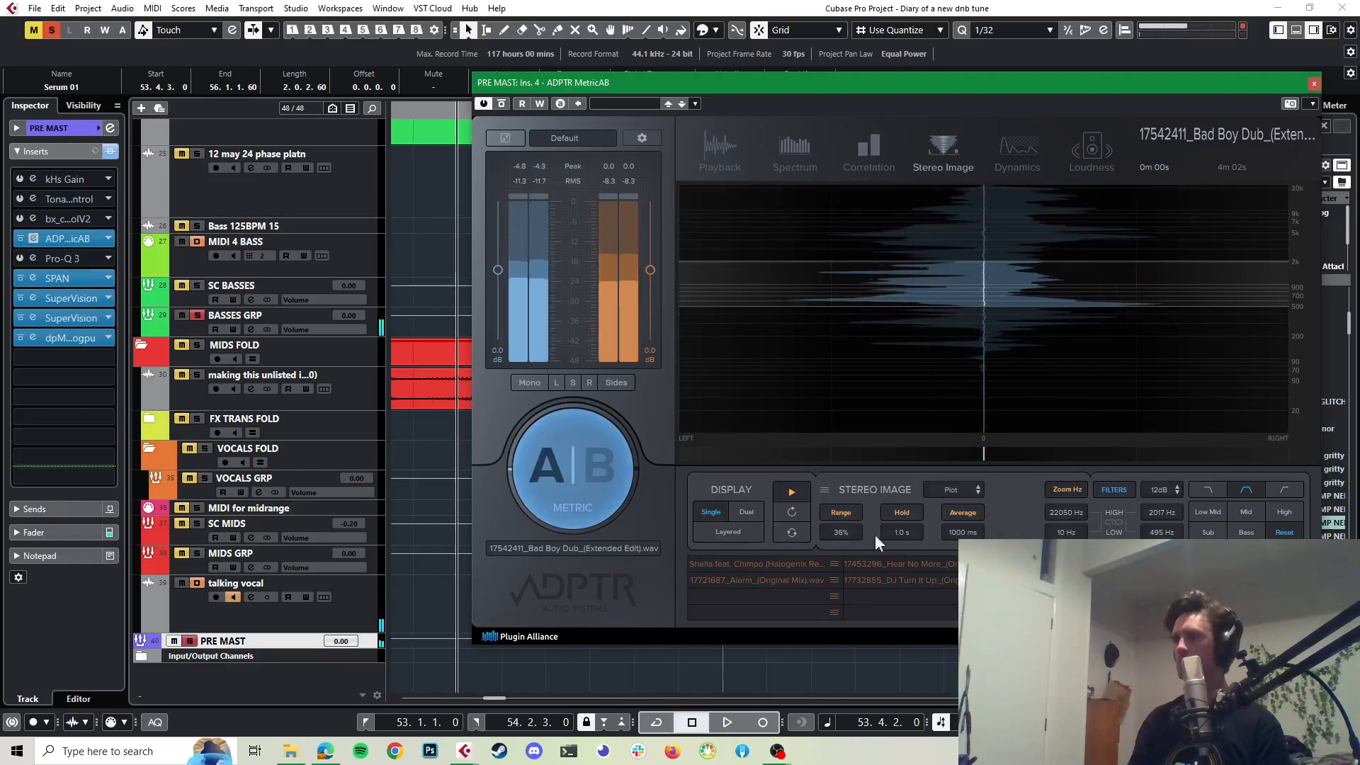
key("space")
key("space")
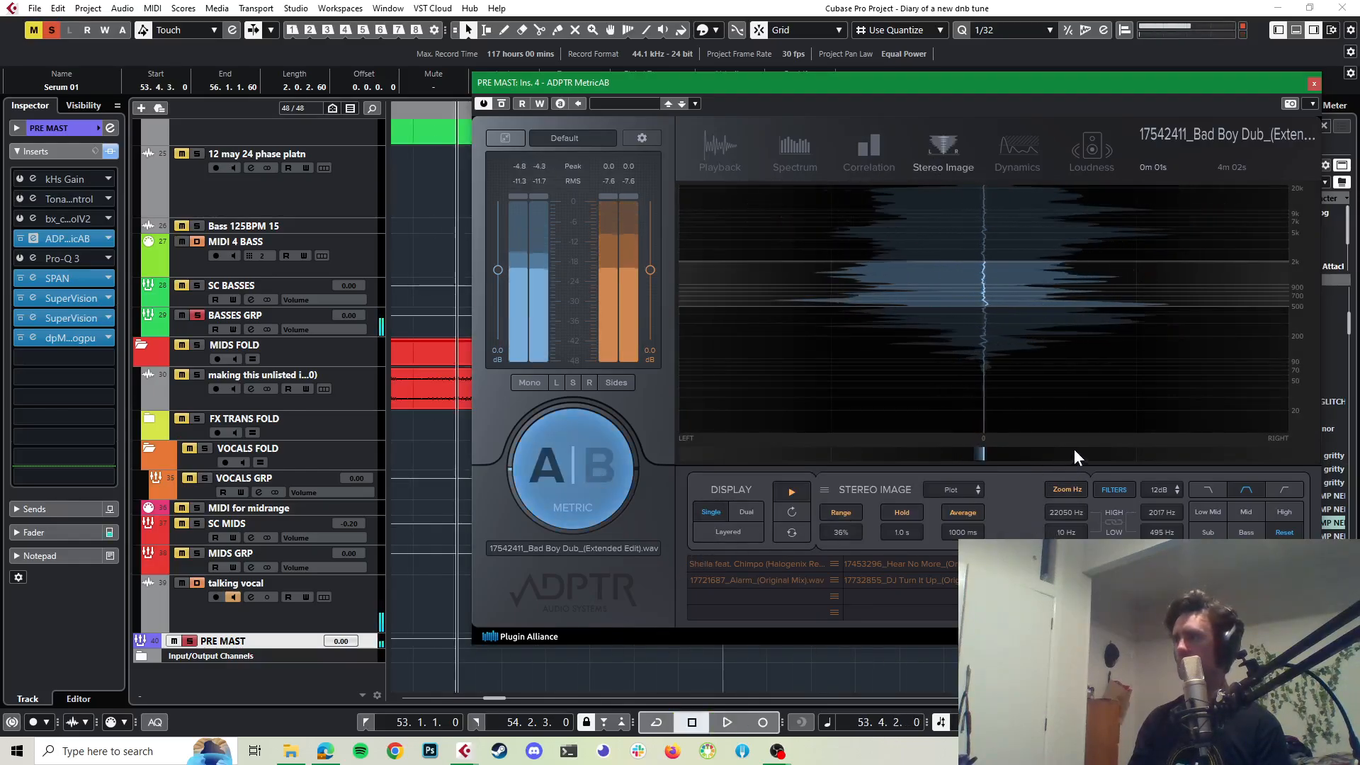
Step: Play the section to examine its stereo image in MetricAB, and switch the analyzer to the Correlation view
key("space")
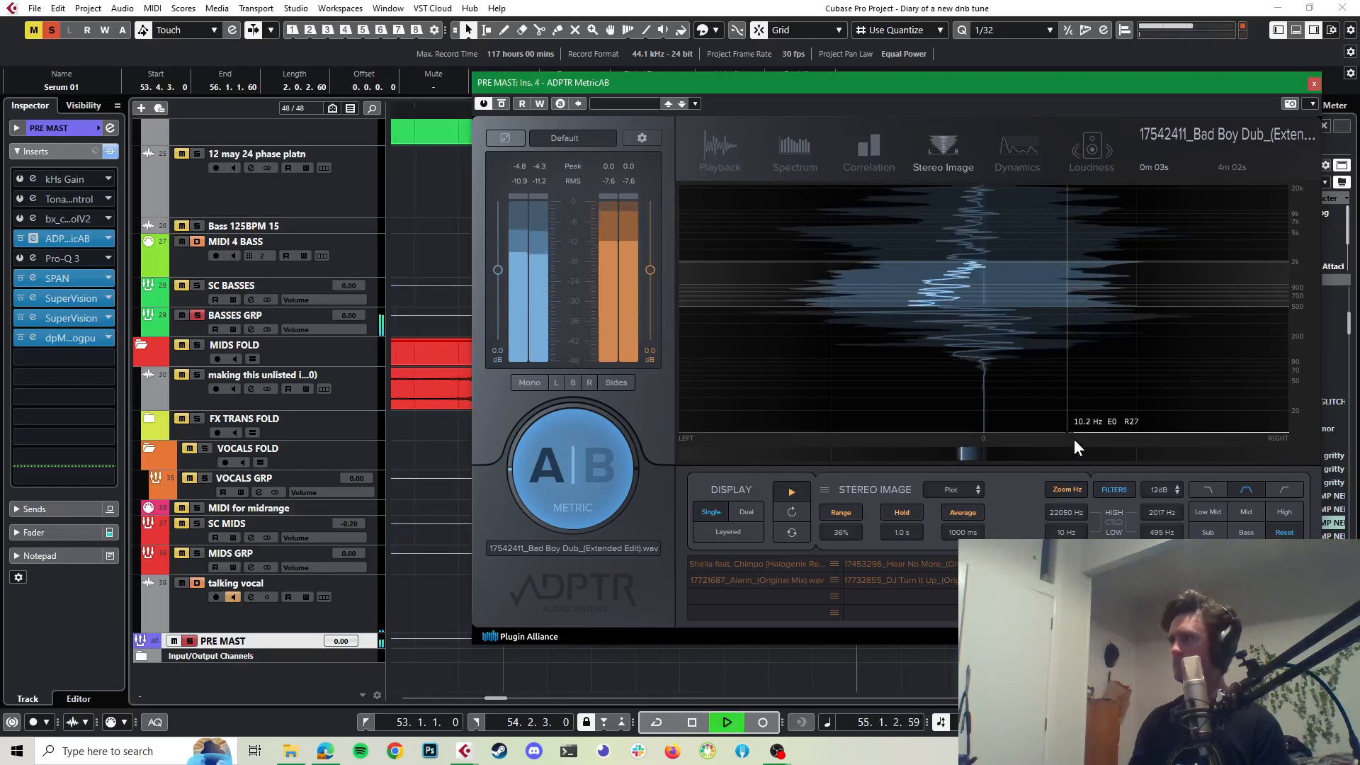
key("space")
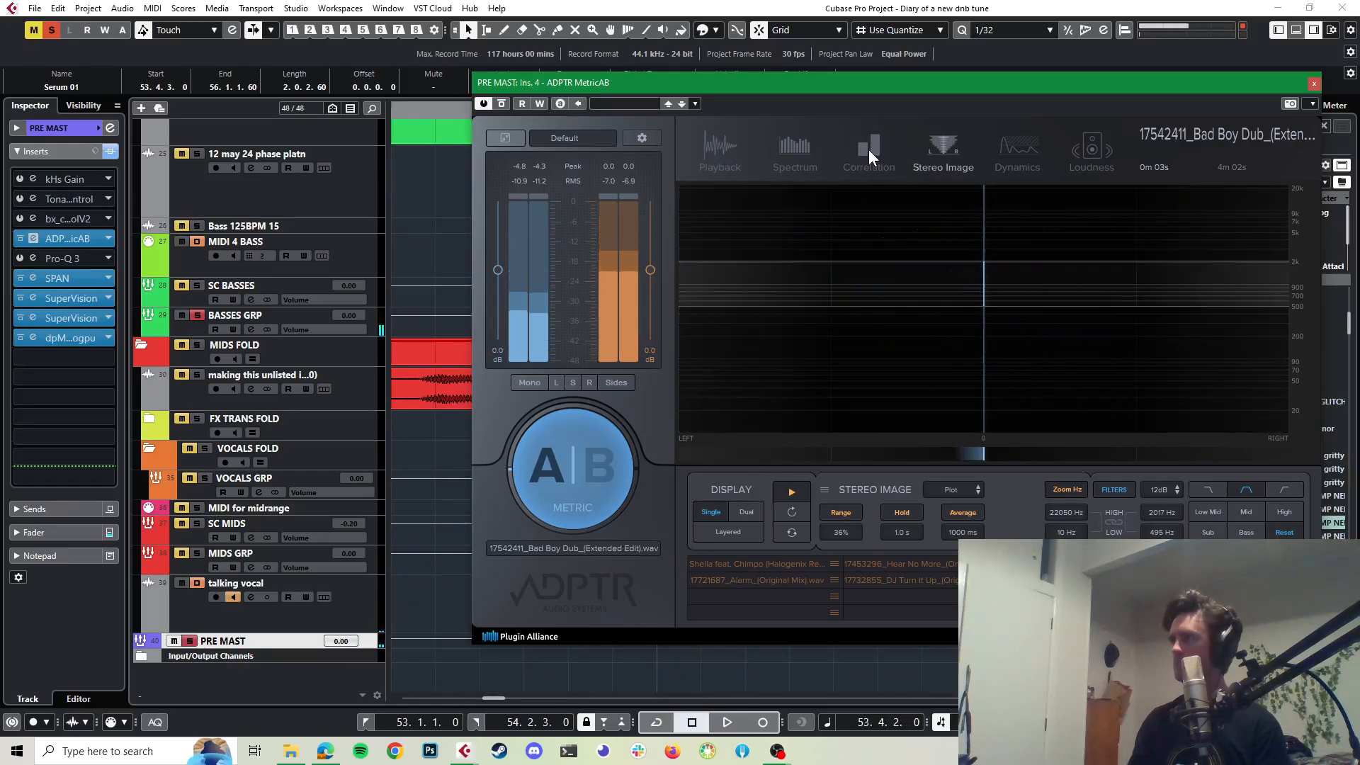
left_click(869, 150)
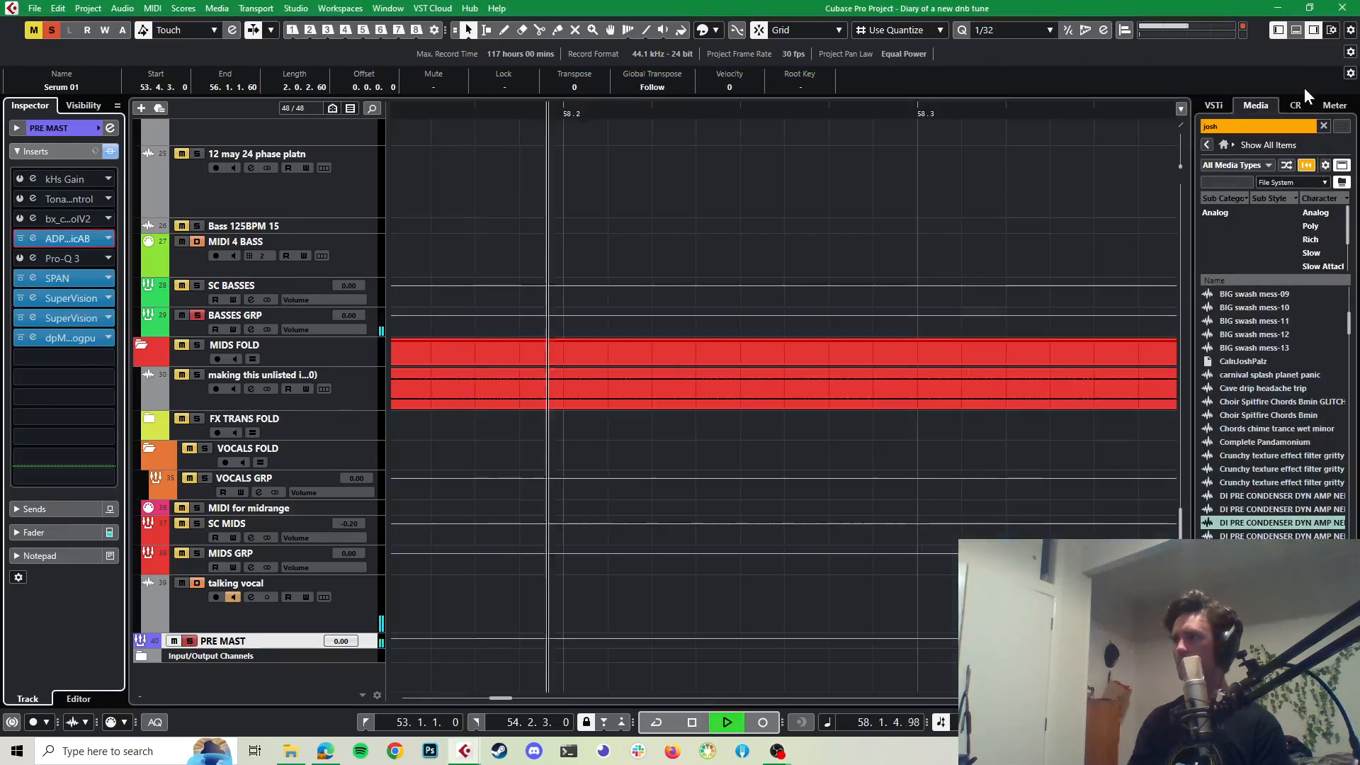
Step: Close the MetricAB editor and deactivate its insert on the PRE MAST track
left_click(1313, 83)
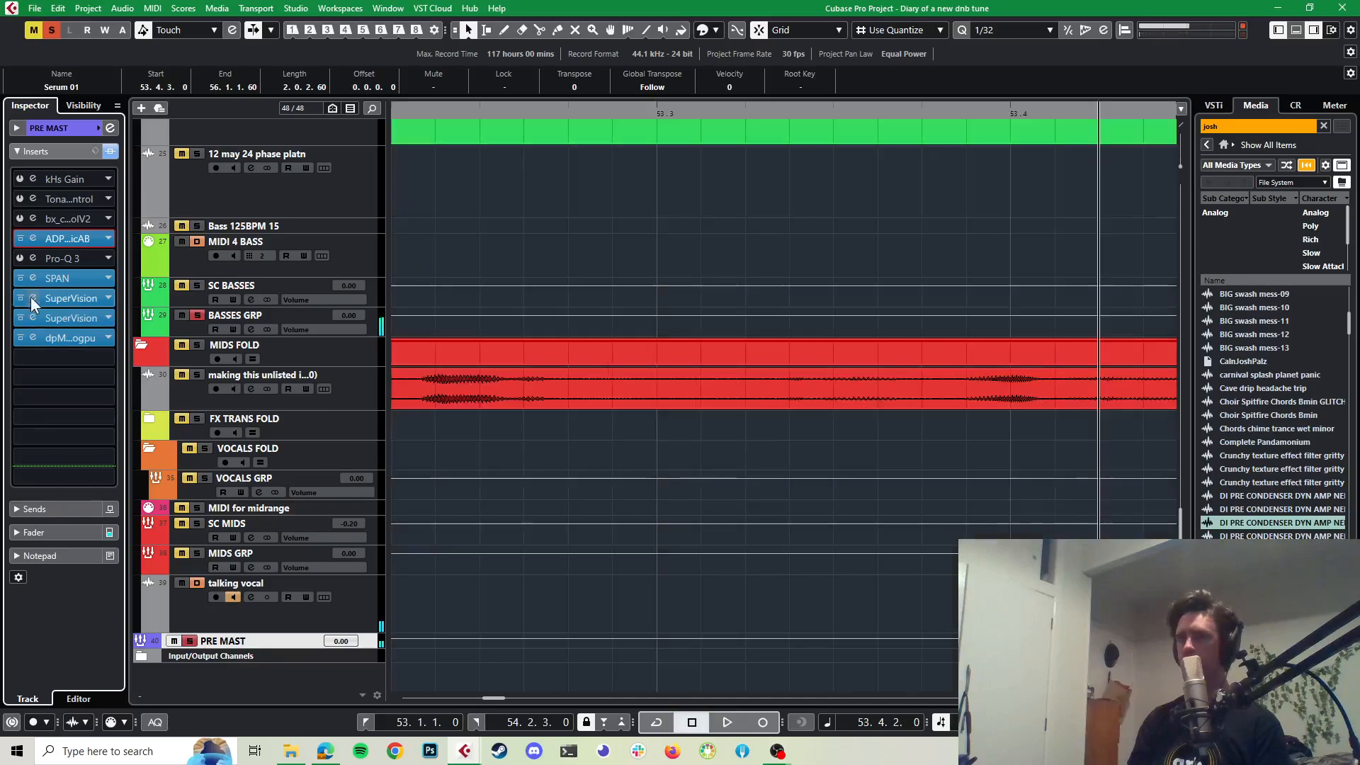
left_click(20, 238)
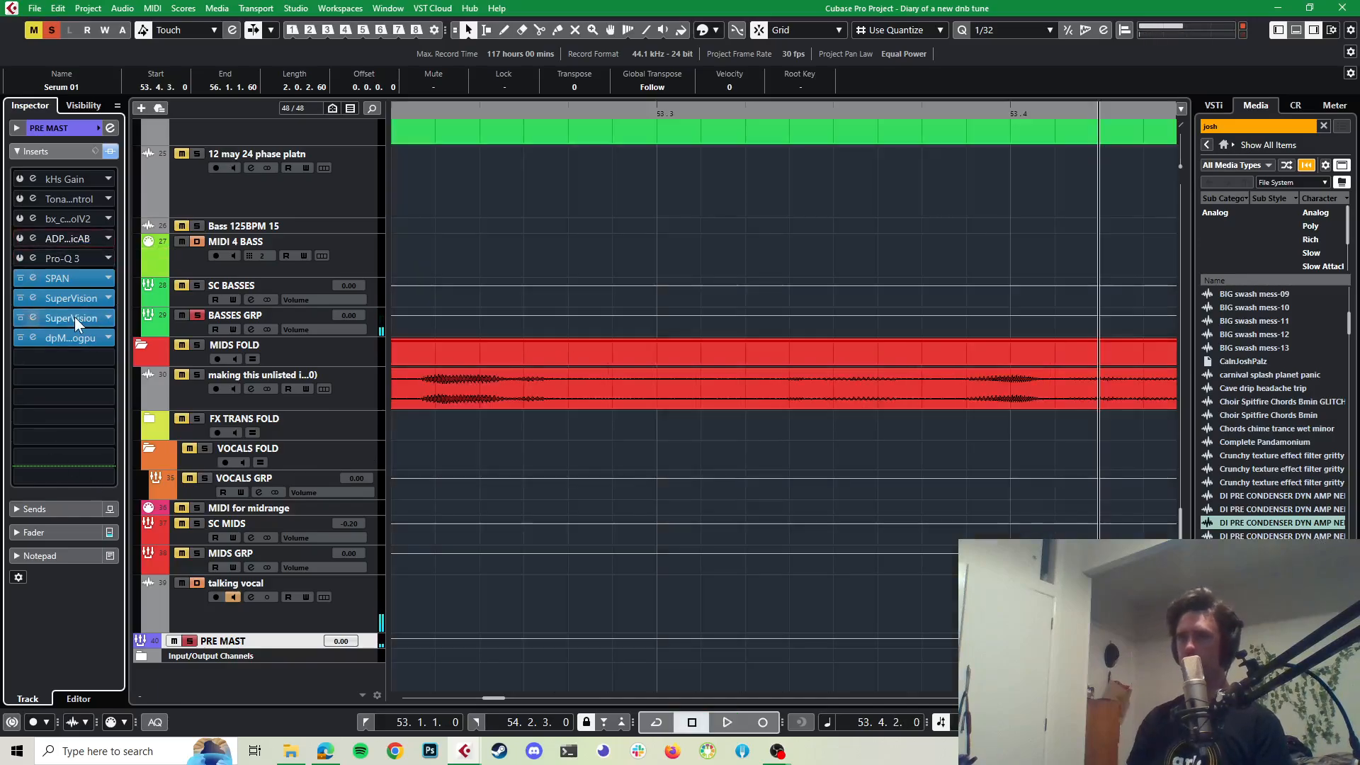
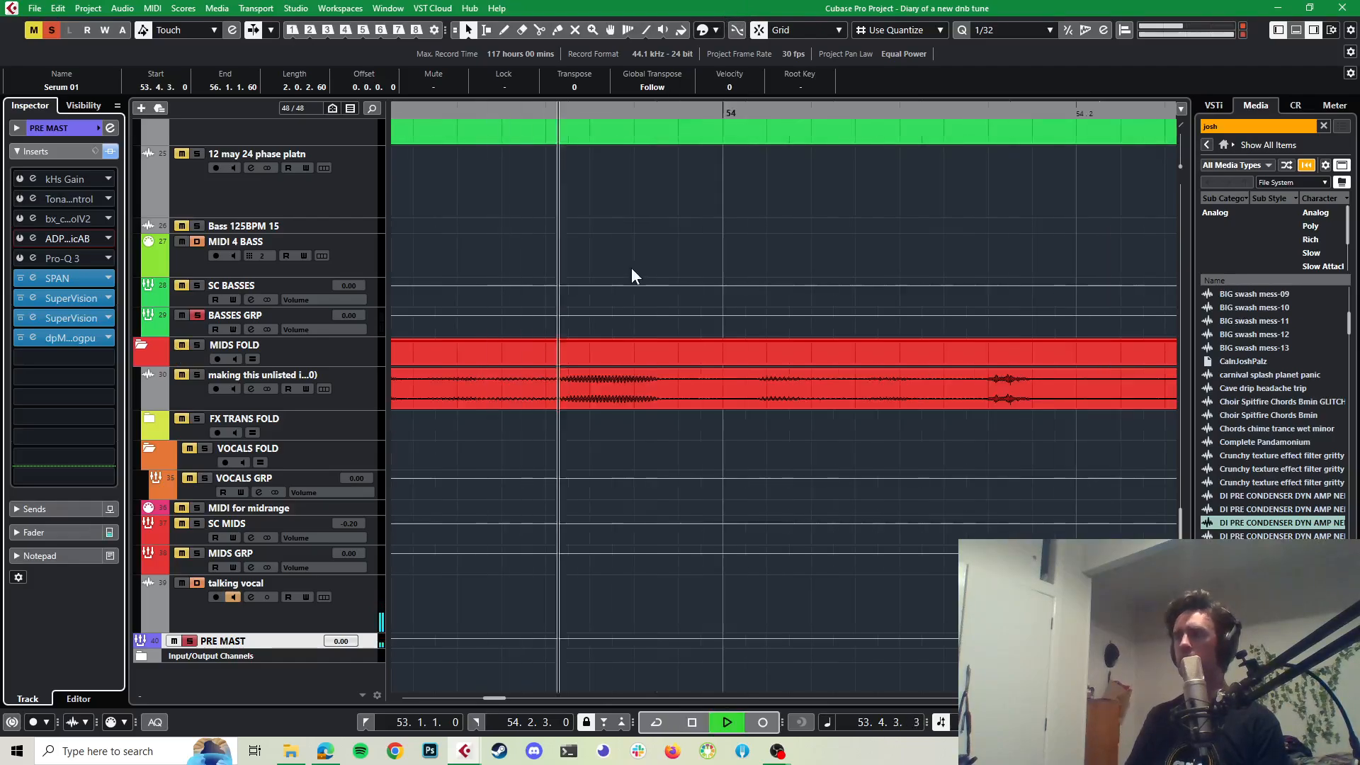
Step: Place the playback position just before bar 54 and turn off solo on the joinedKeySerum group
scroll(631, 267, "up", 10)
scroll(646, 265, "right", 4)
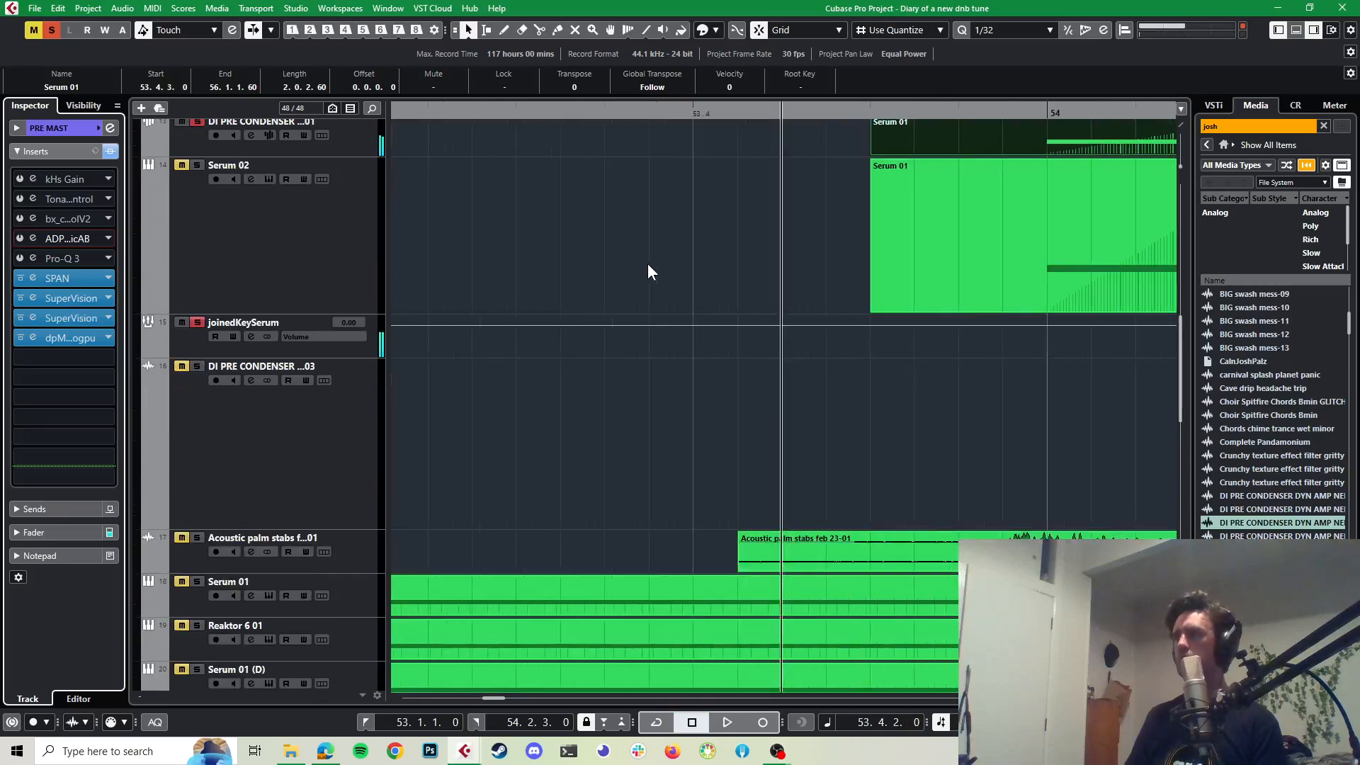
scroll(647, 263, "up", 6)
left_click(625, 111)
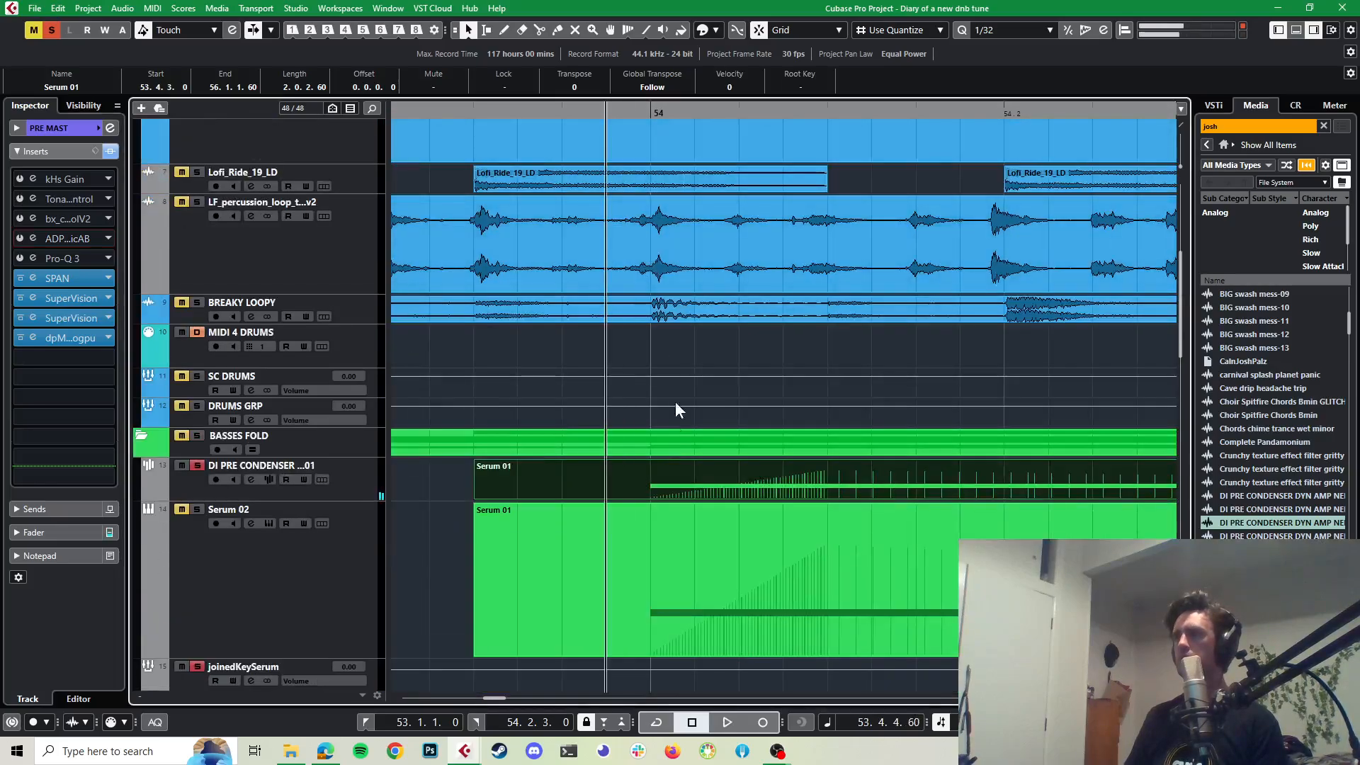
left_click(357, 487)
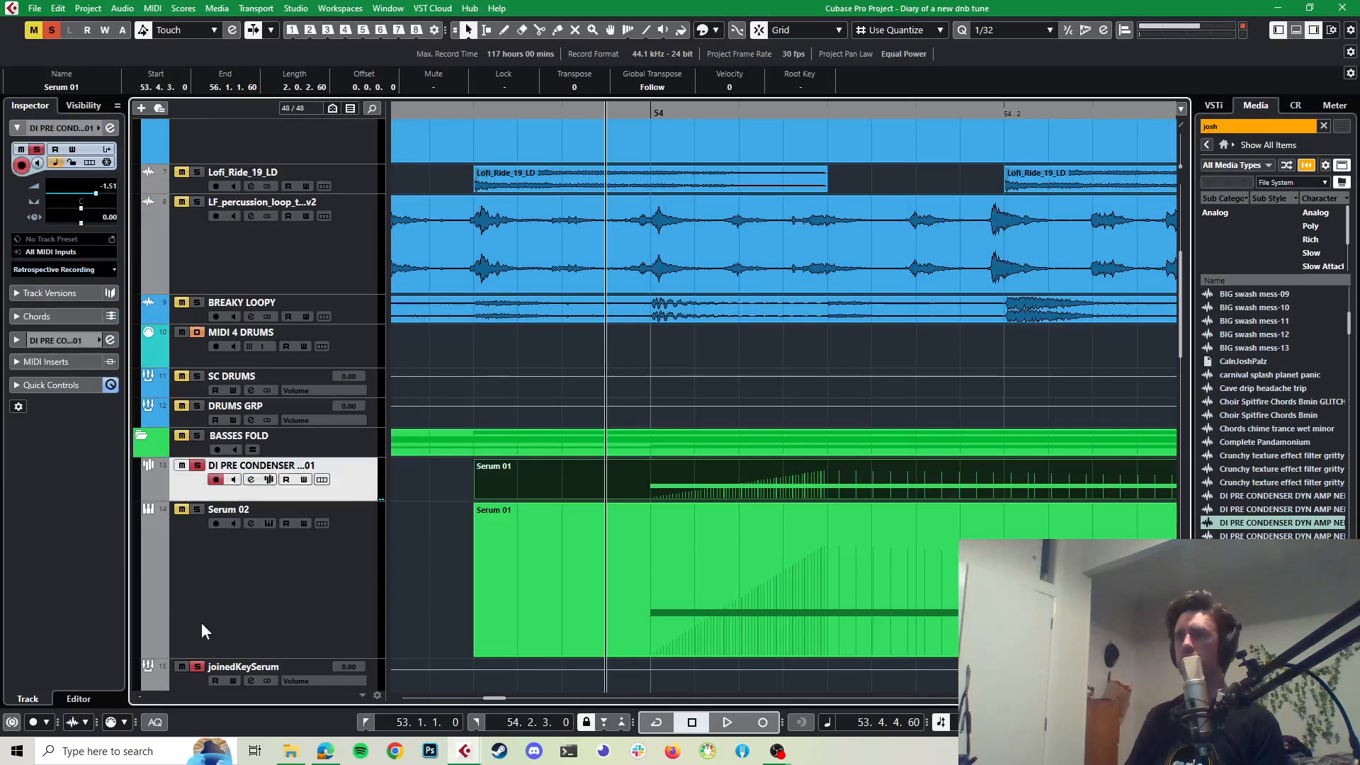
left_click(199, 668)
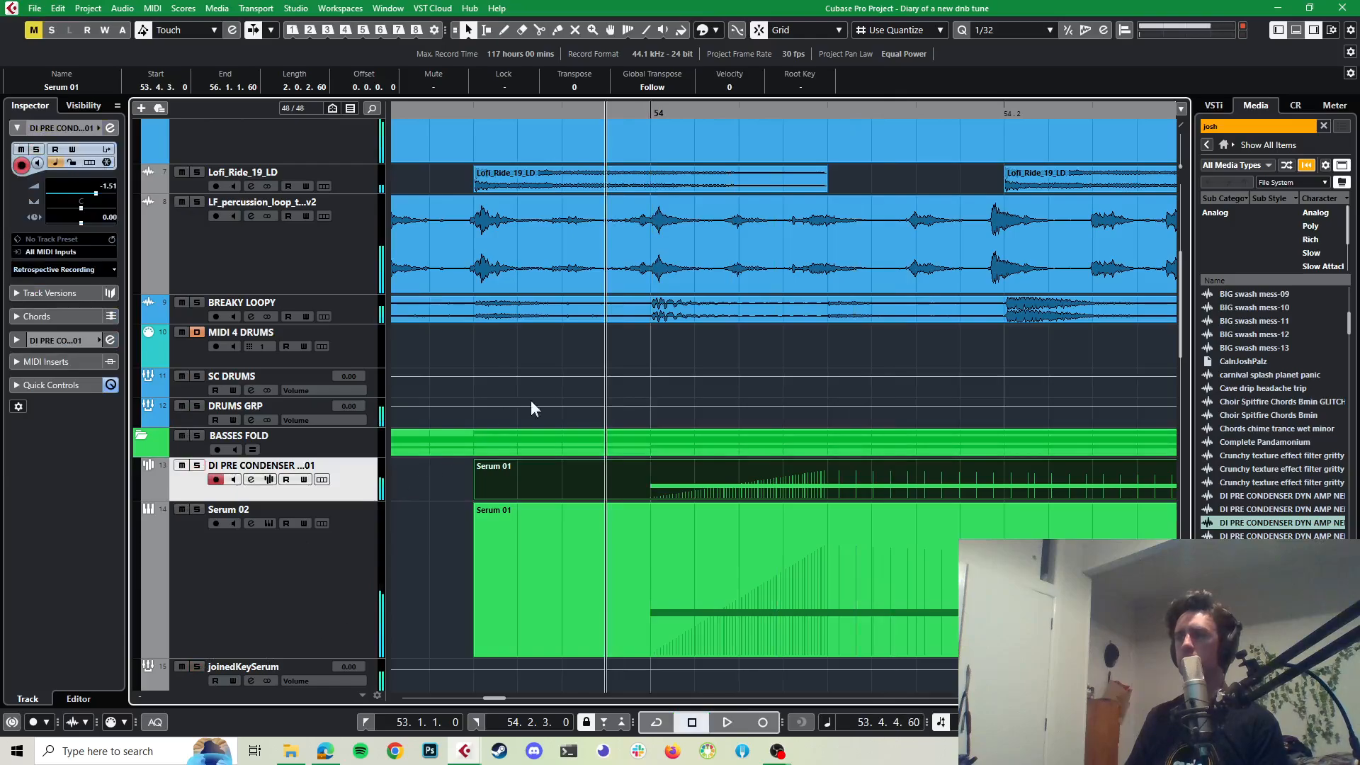
Step: Mute the DRUMS GRP track and play the section without drums
scroll(542, 393, "down", 2)
left_click(182, 404)
key("space")
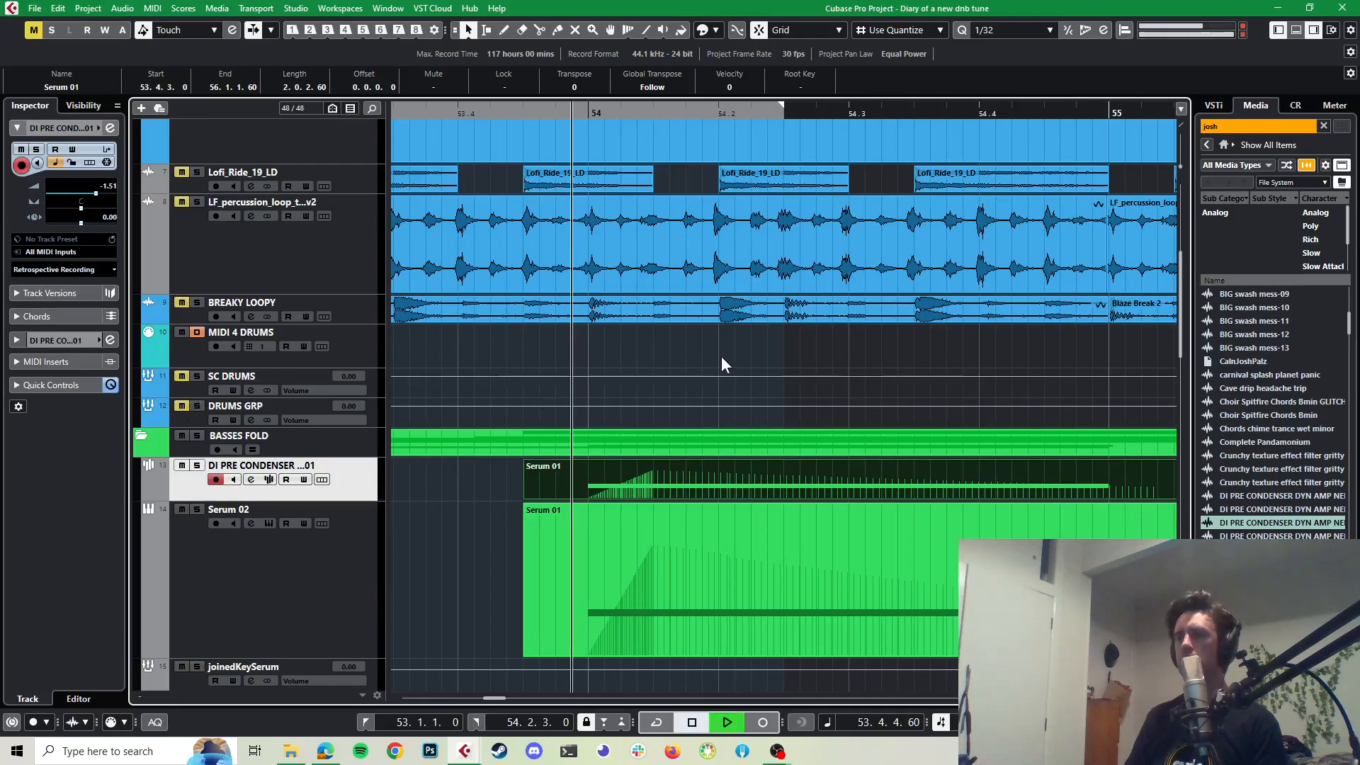
key("space")
Step: Solo the first DI PRE CONDENSER instrument track in the basses folder and check the inserts in its channel settings
scroll(721, 355, "down", 5)
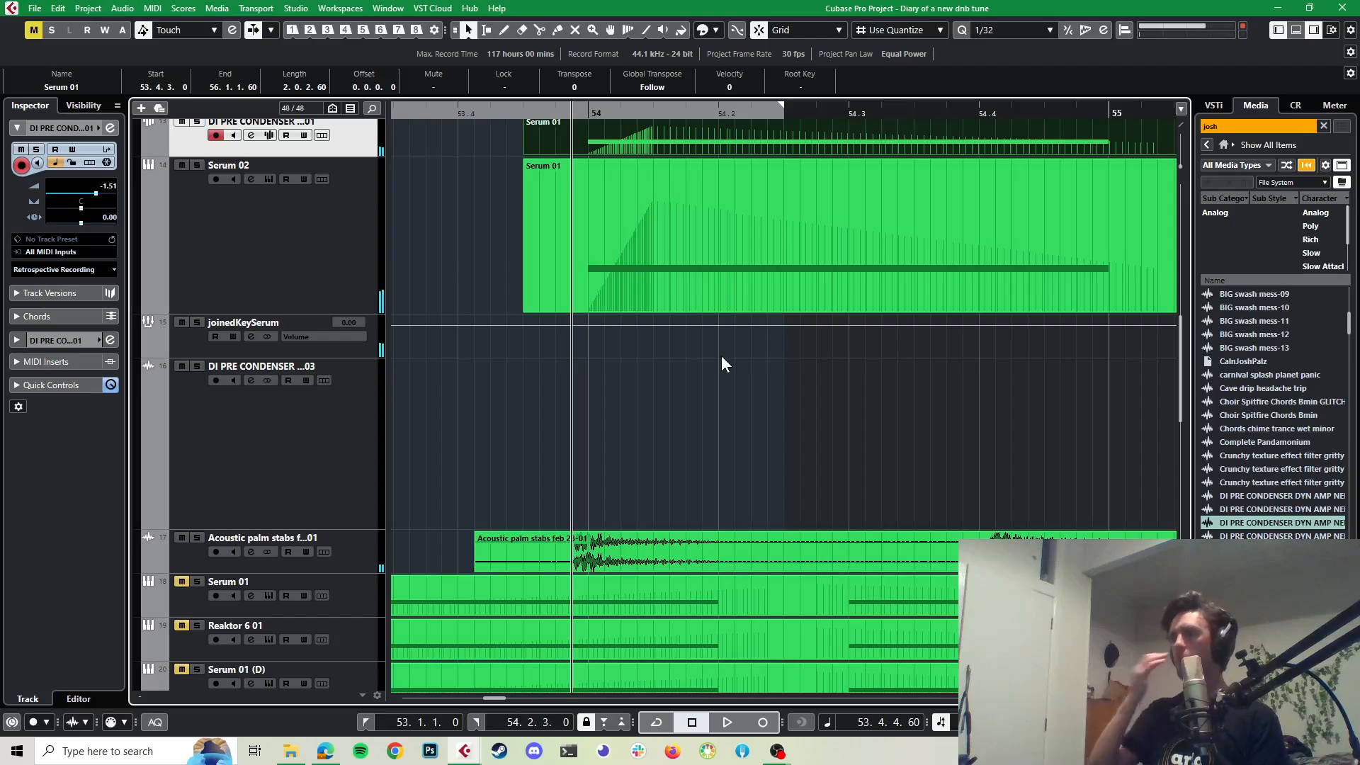
scroll(721, 355, "up", 3)
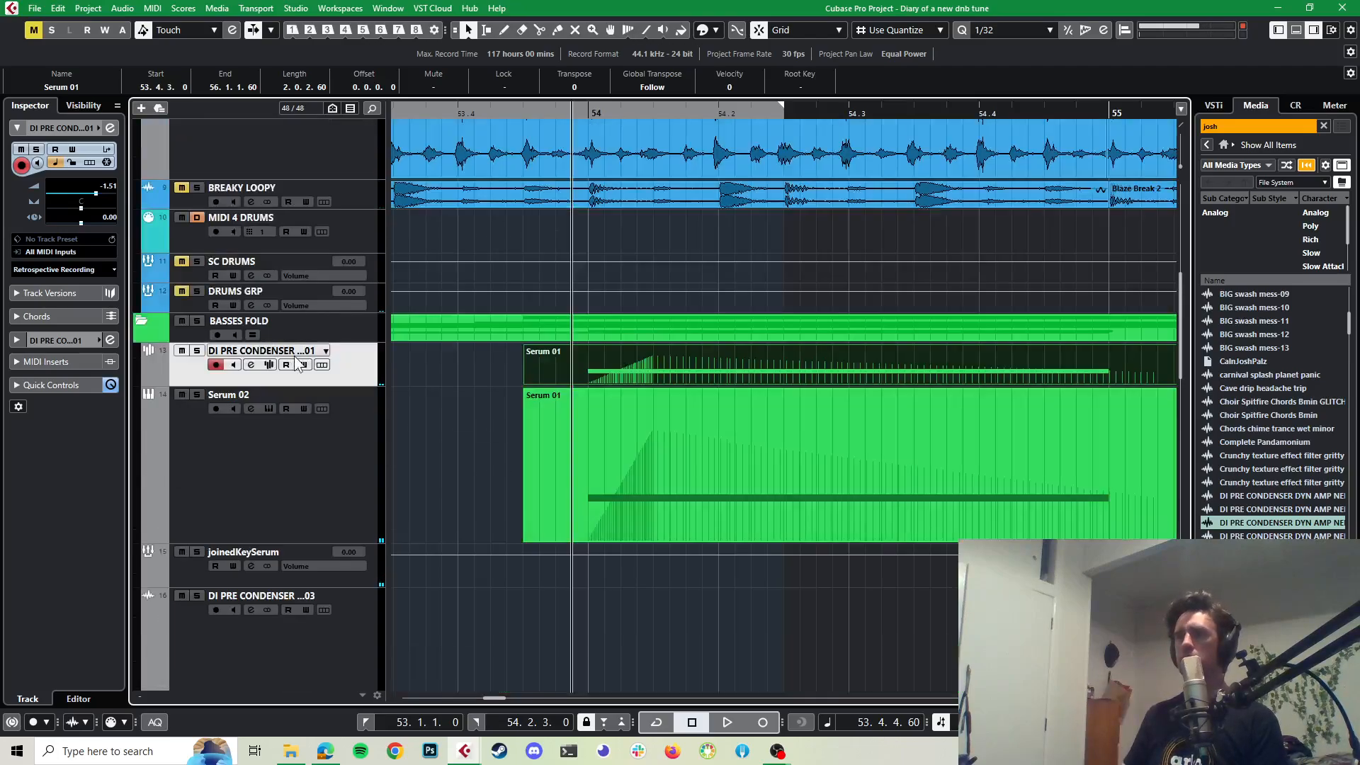
left_click(197, 351)
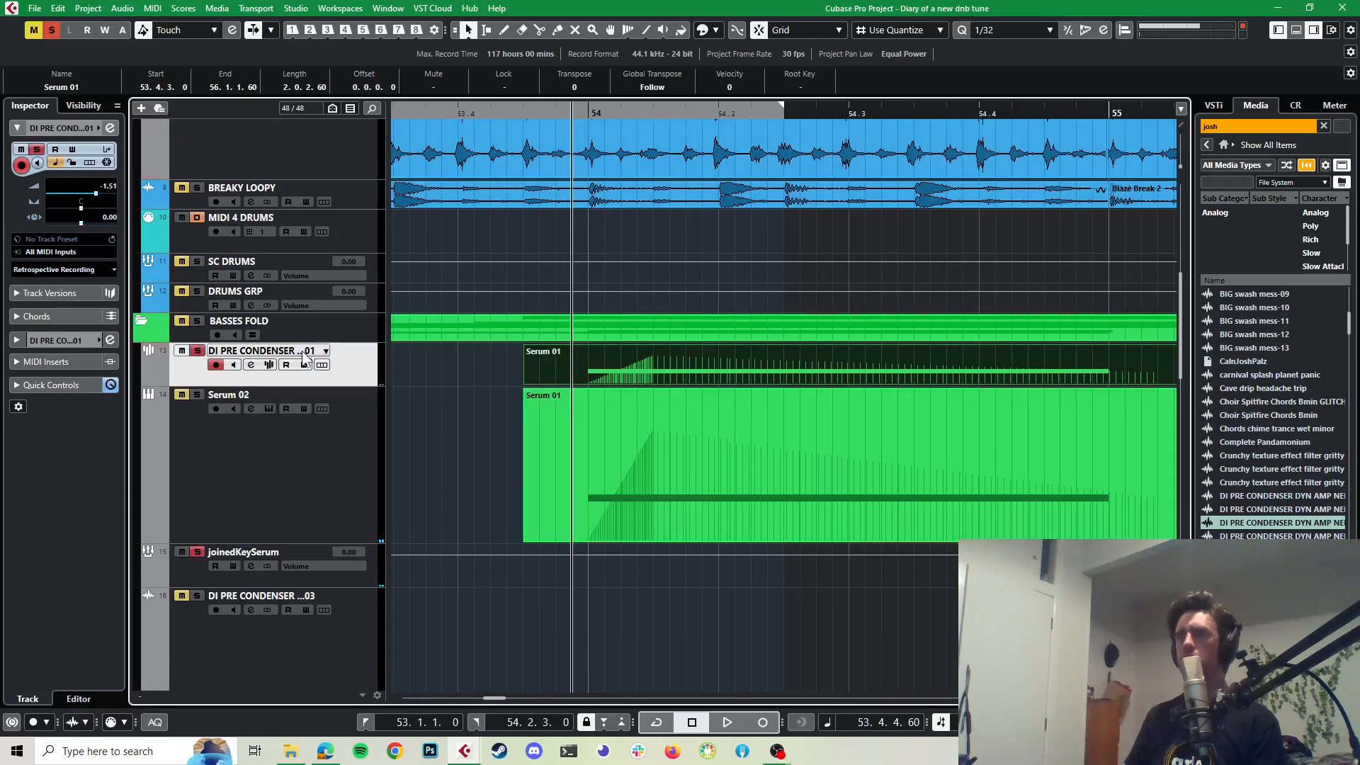
left_click(110, 129)
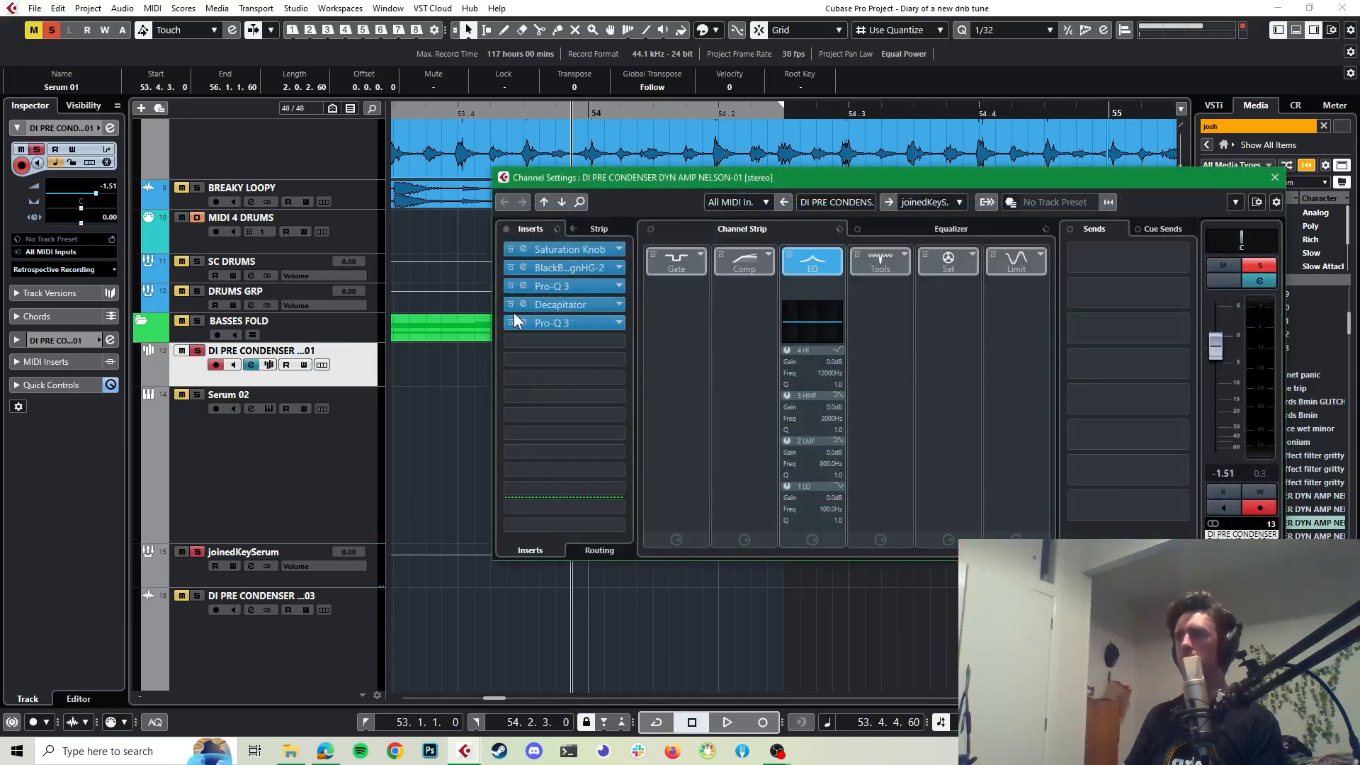
left_click(1275, 177)
Step: Set the Mono-Maker to 467 Hz in bx_control V2 on the joinedKeySerum group and audition the result
left_click(372, 575)
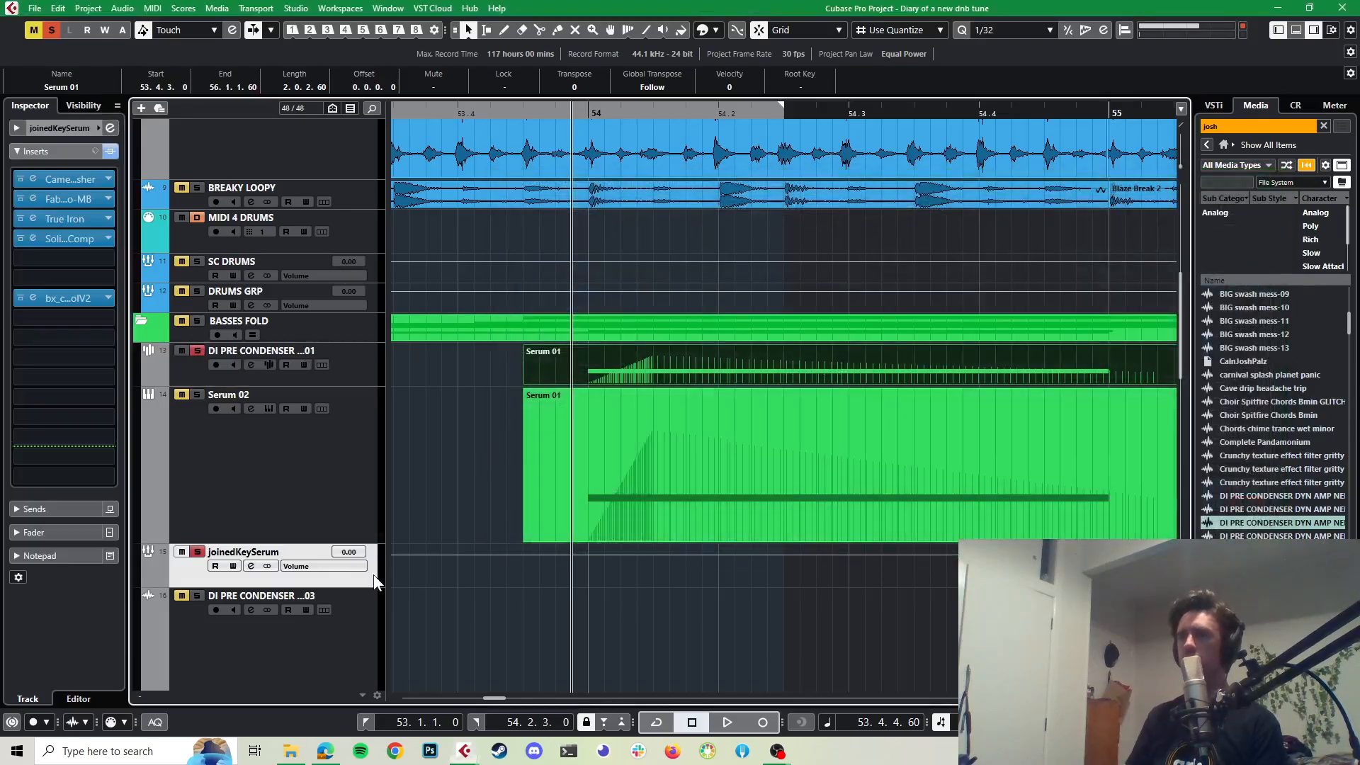
left_click(33, 298)
left_click_drag(1024, 270, 1028, 262)
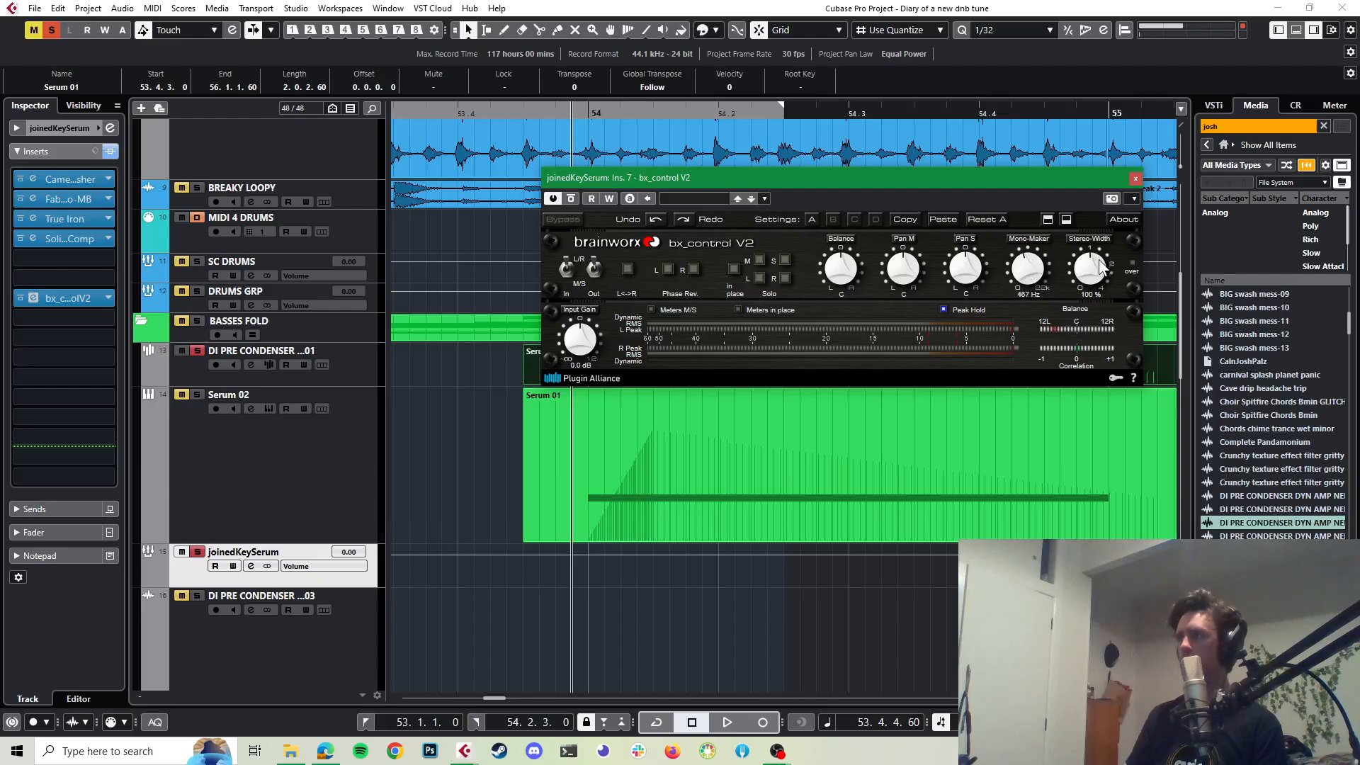
key("space")
key("space")
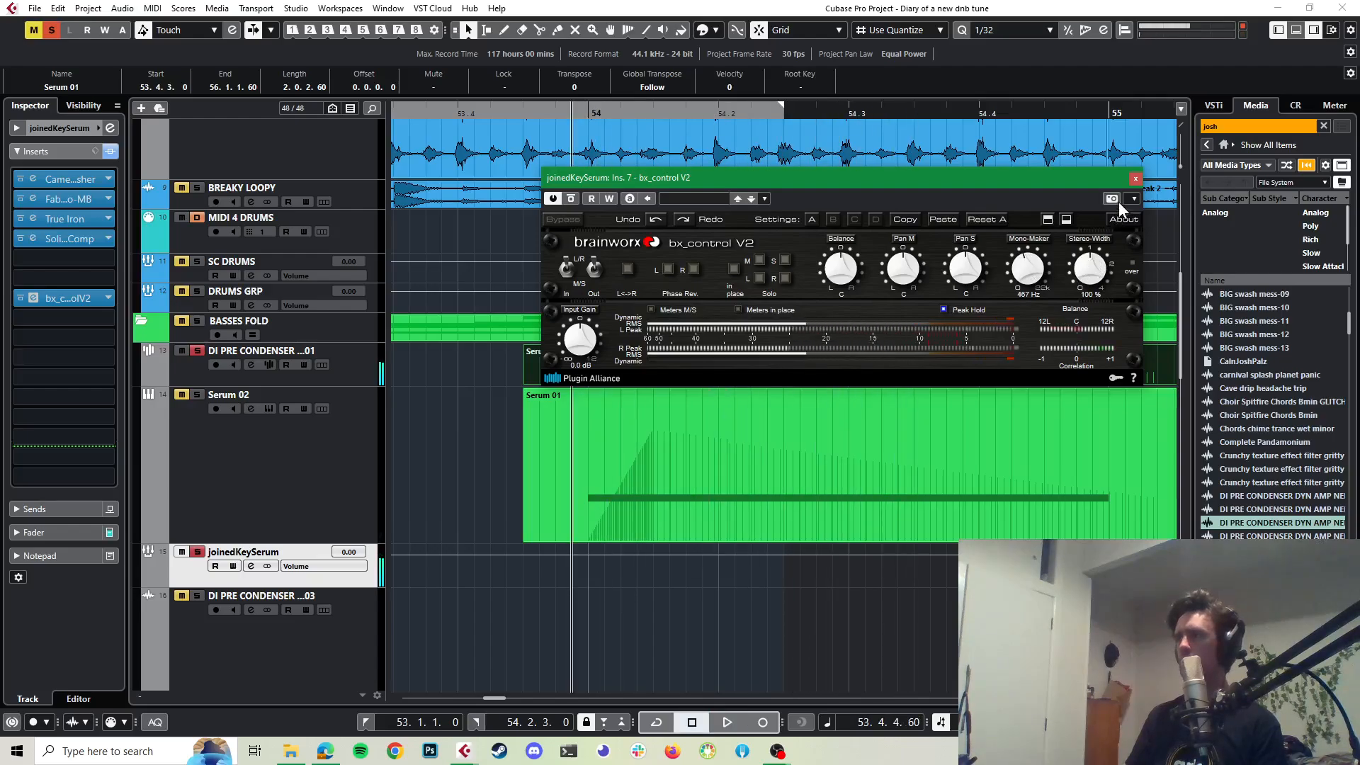
left_click(1136, 179)
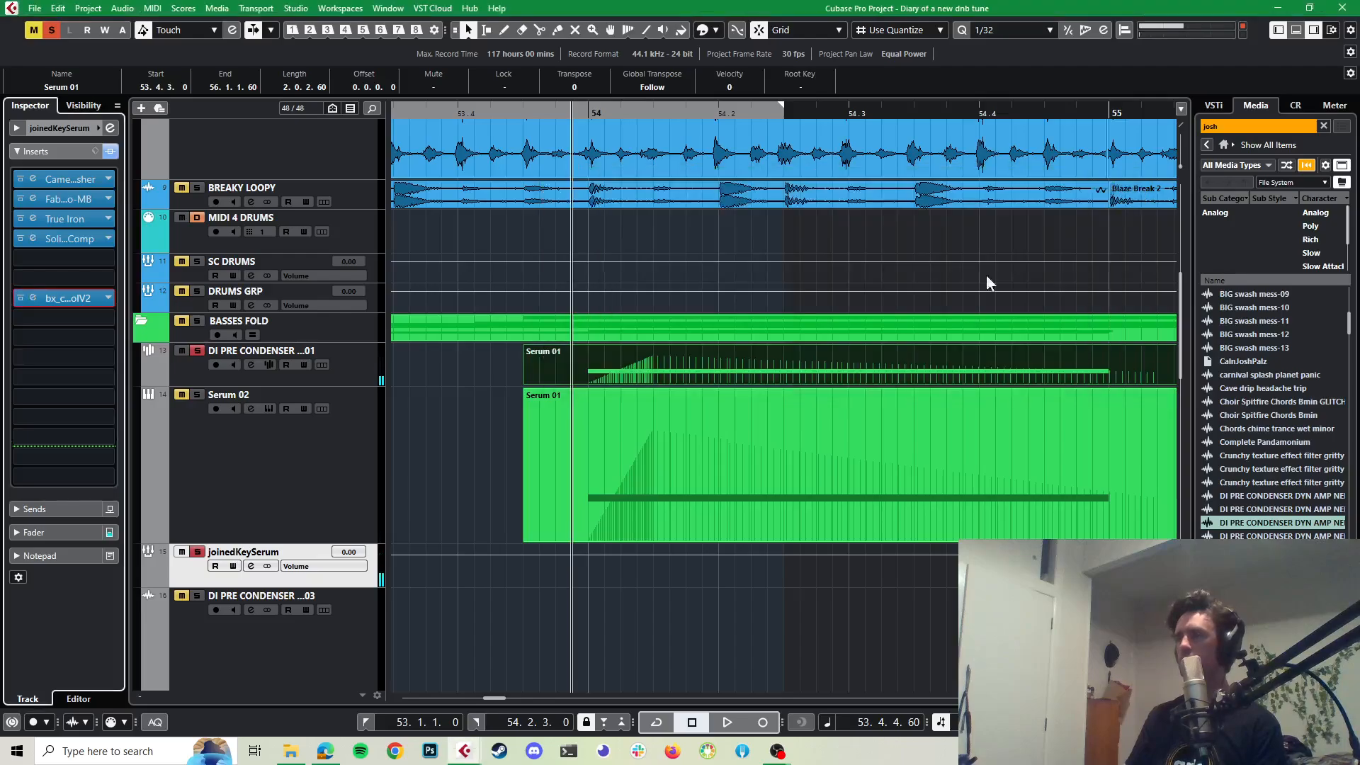
Step: Reset the solos, solo the joinedKeySerum group with its source tracks, and play the section
left_click(201, 352)
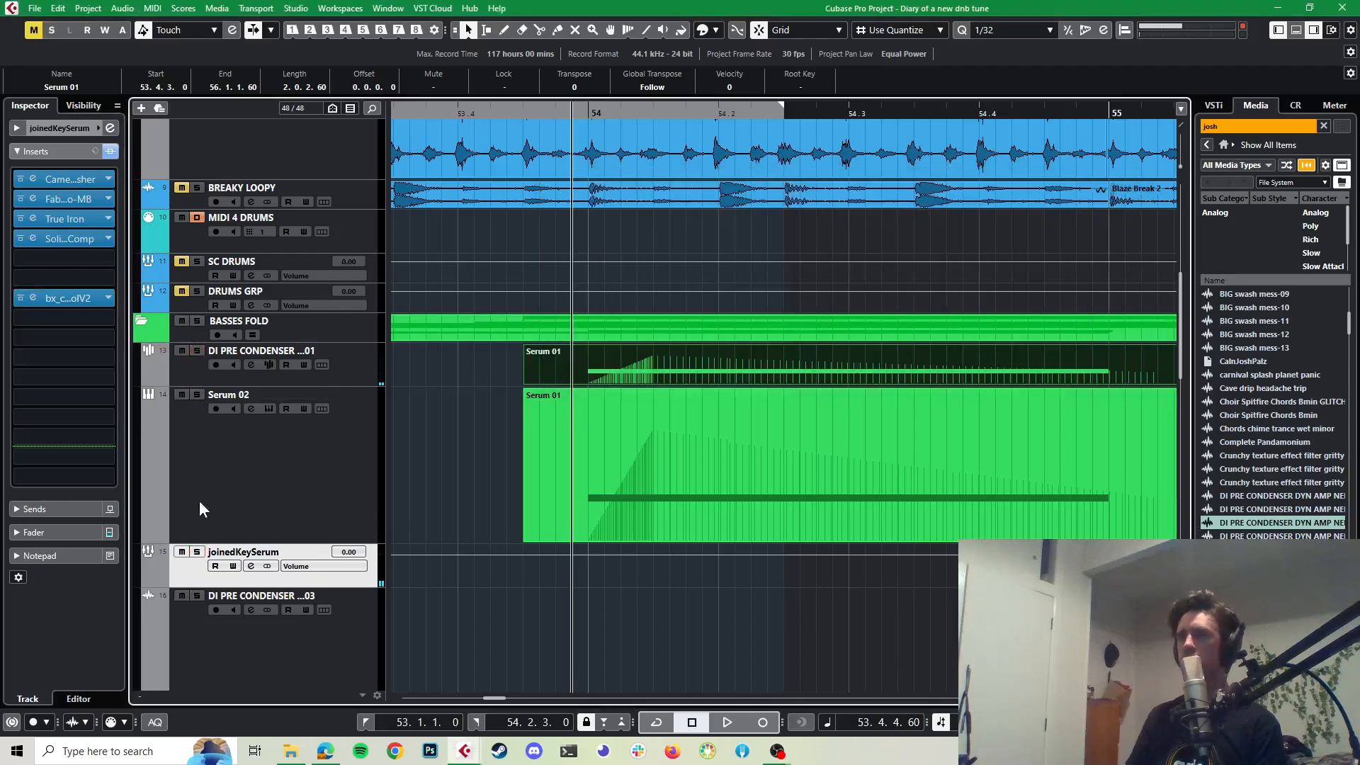
left_click(198, 553)
key("space")
key("space")
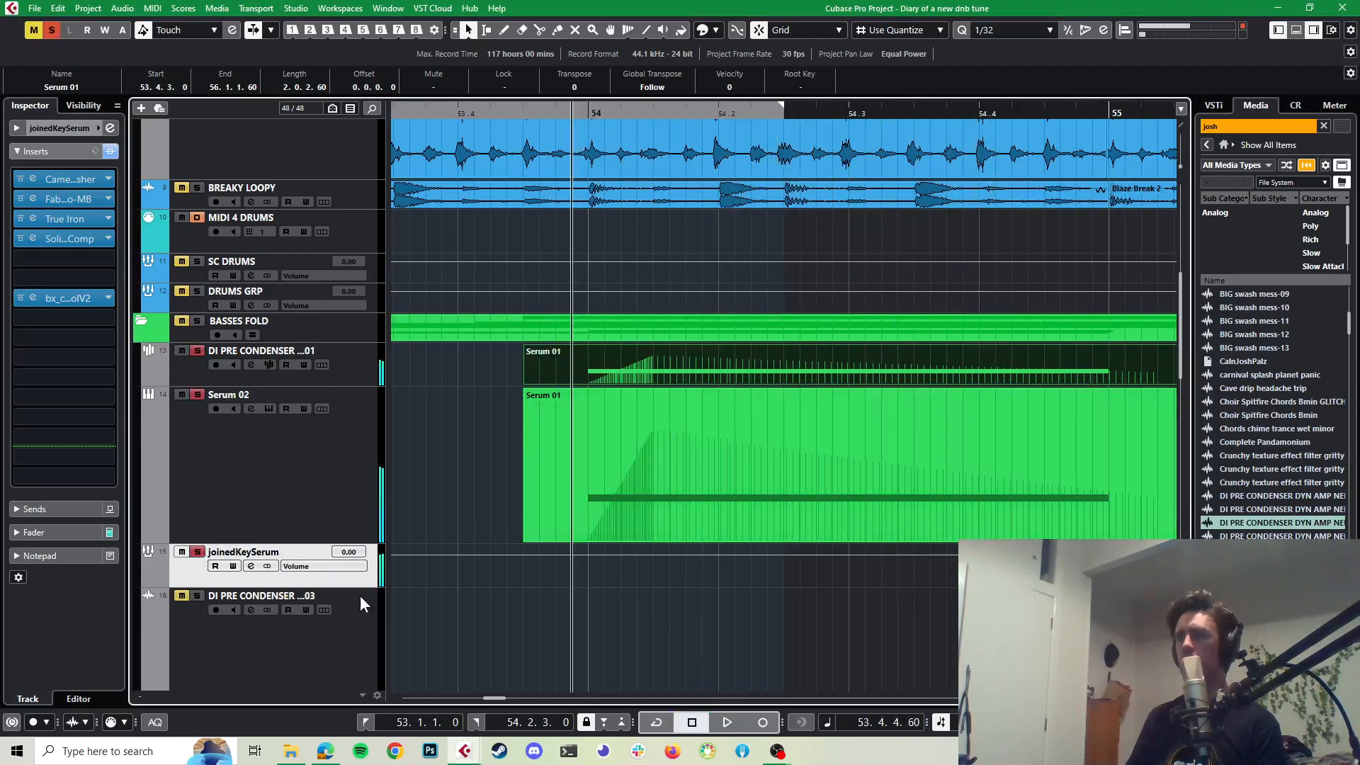
Step: Add an active send from the joinedKeySerum group to verb val bass and set its level to -6.20 dB
left_click(32, 510)
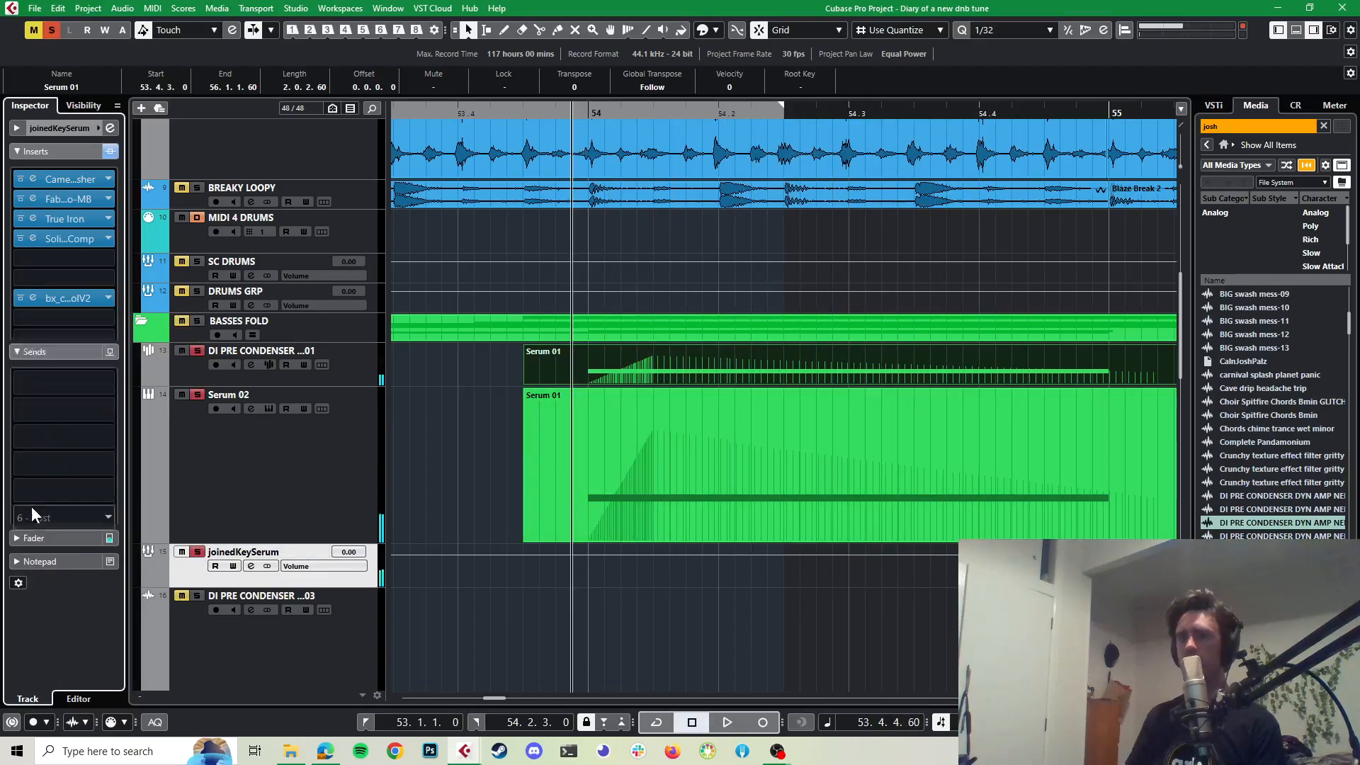
left_click(103, 204)
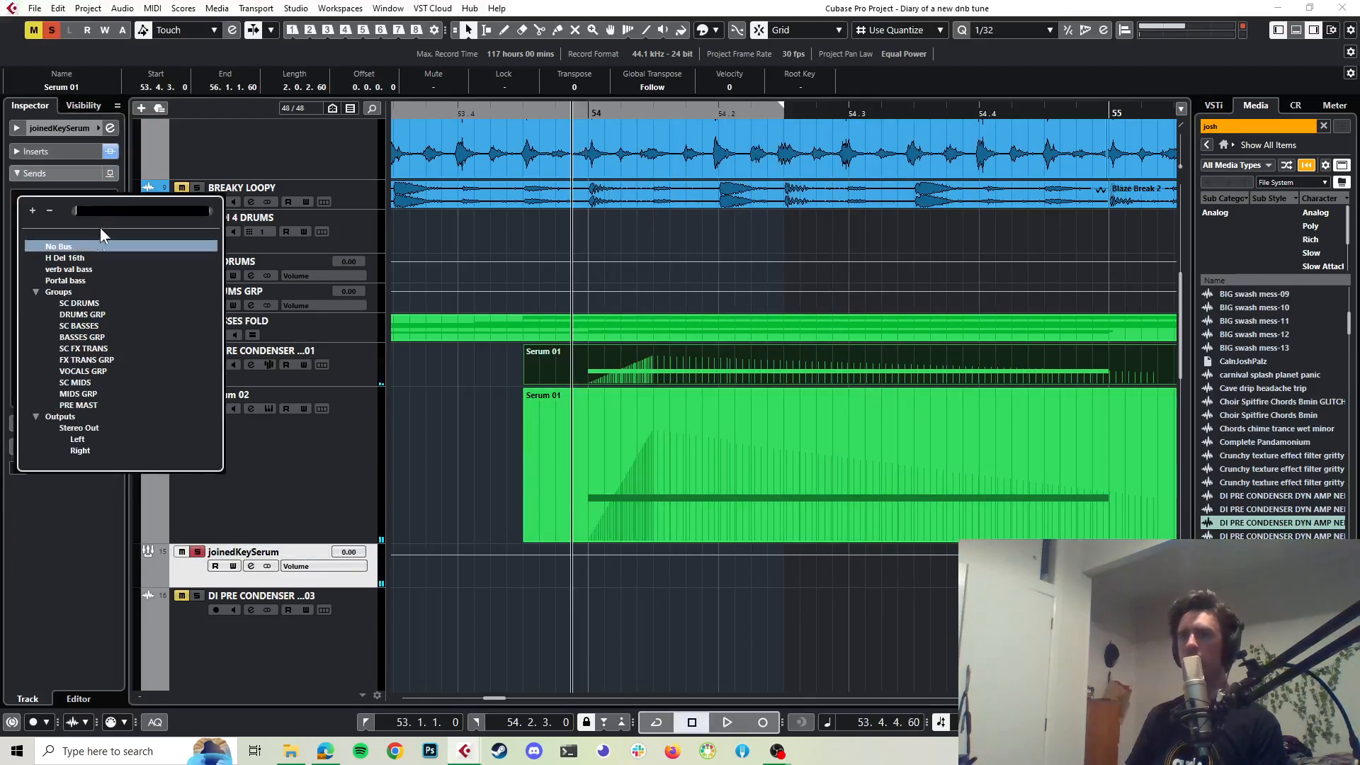
left_click(82, 273)
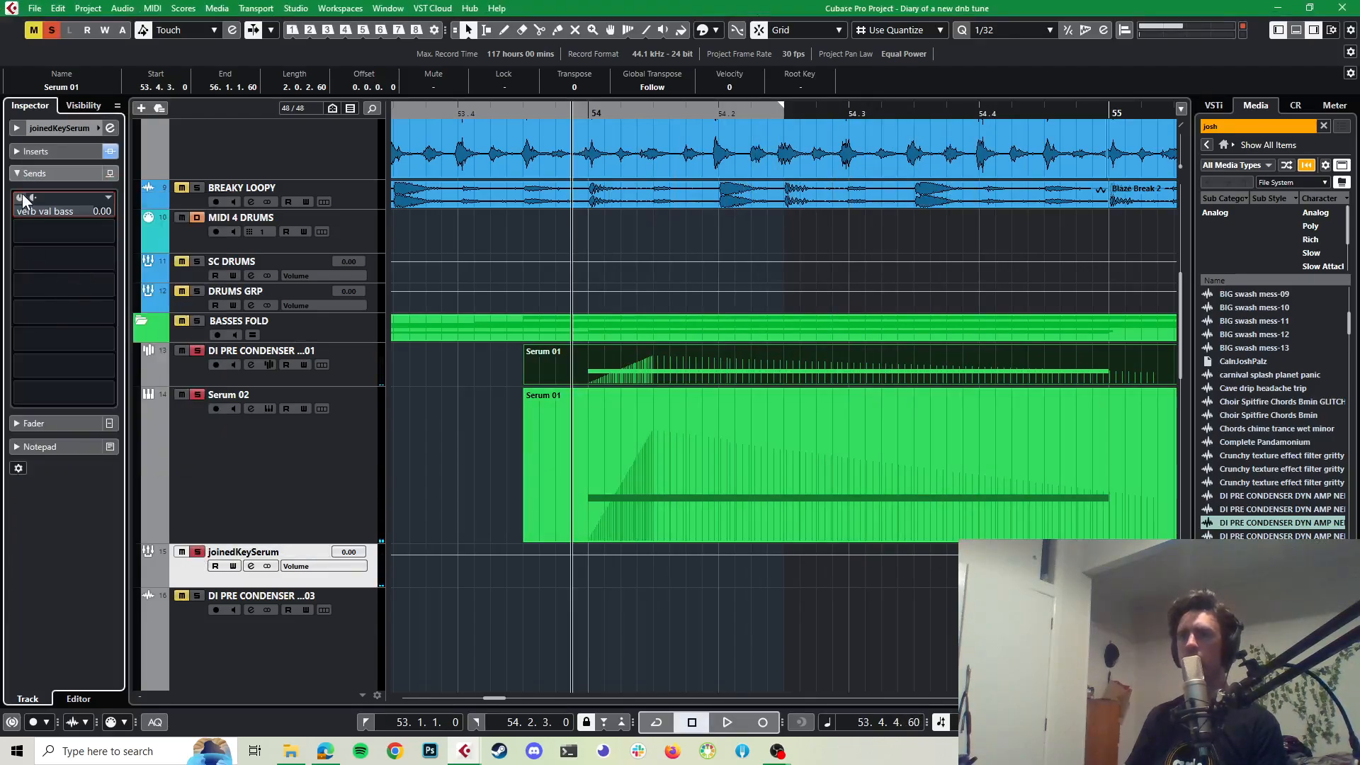
left_click(20, 198)
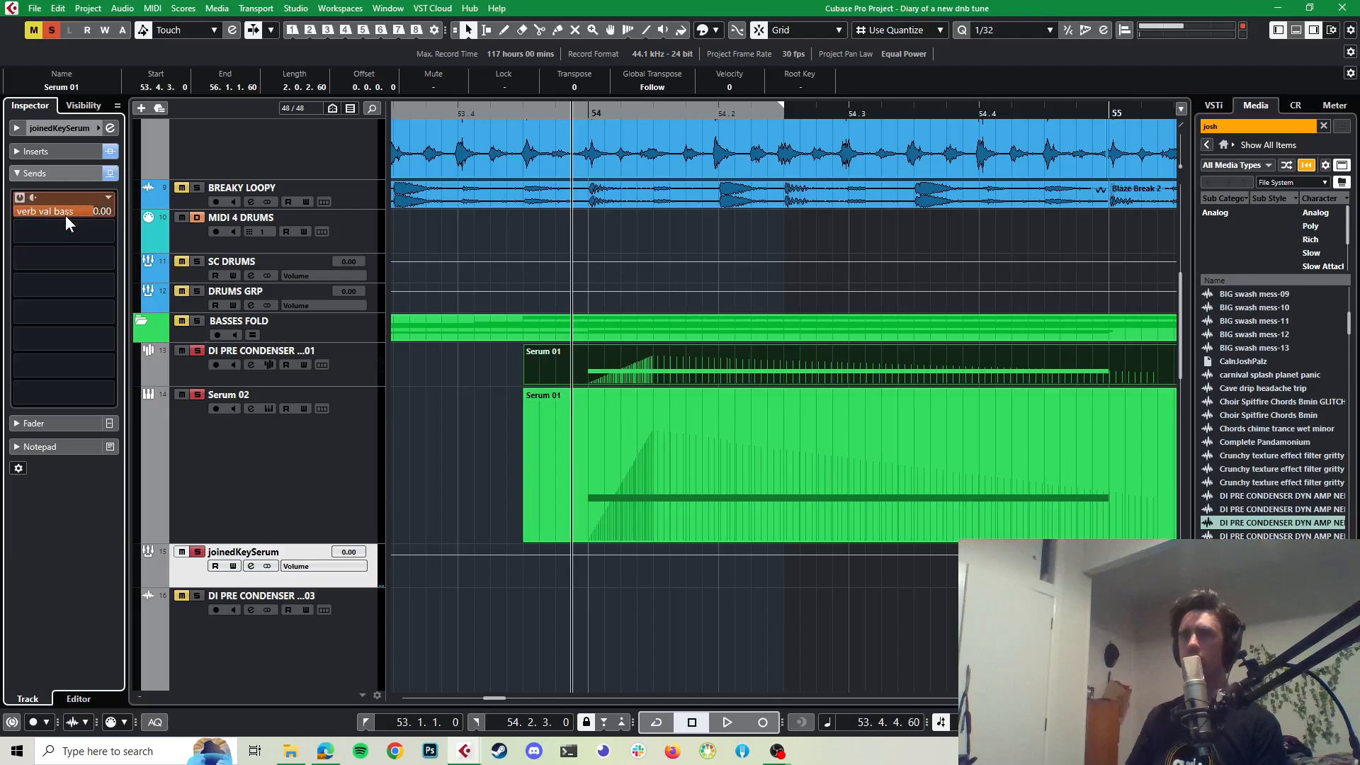
left_click_drag(65, 215, 29, 279)
Step: Audition the soloed joinedKeySerum group with its reverb send, and turn its solo off
left_click(195, 554)
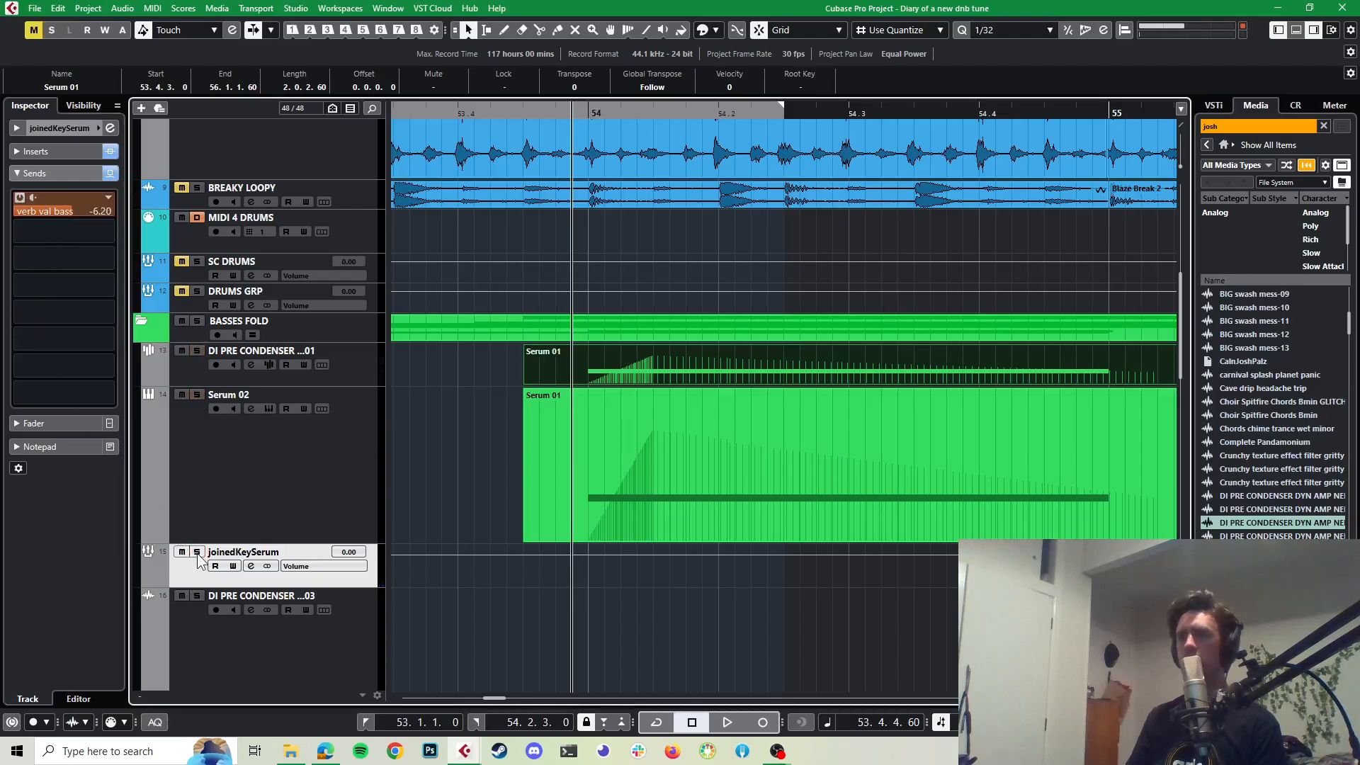
left_click(198, 552)
key("space")
key("space")
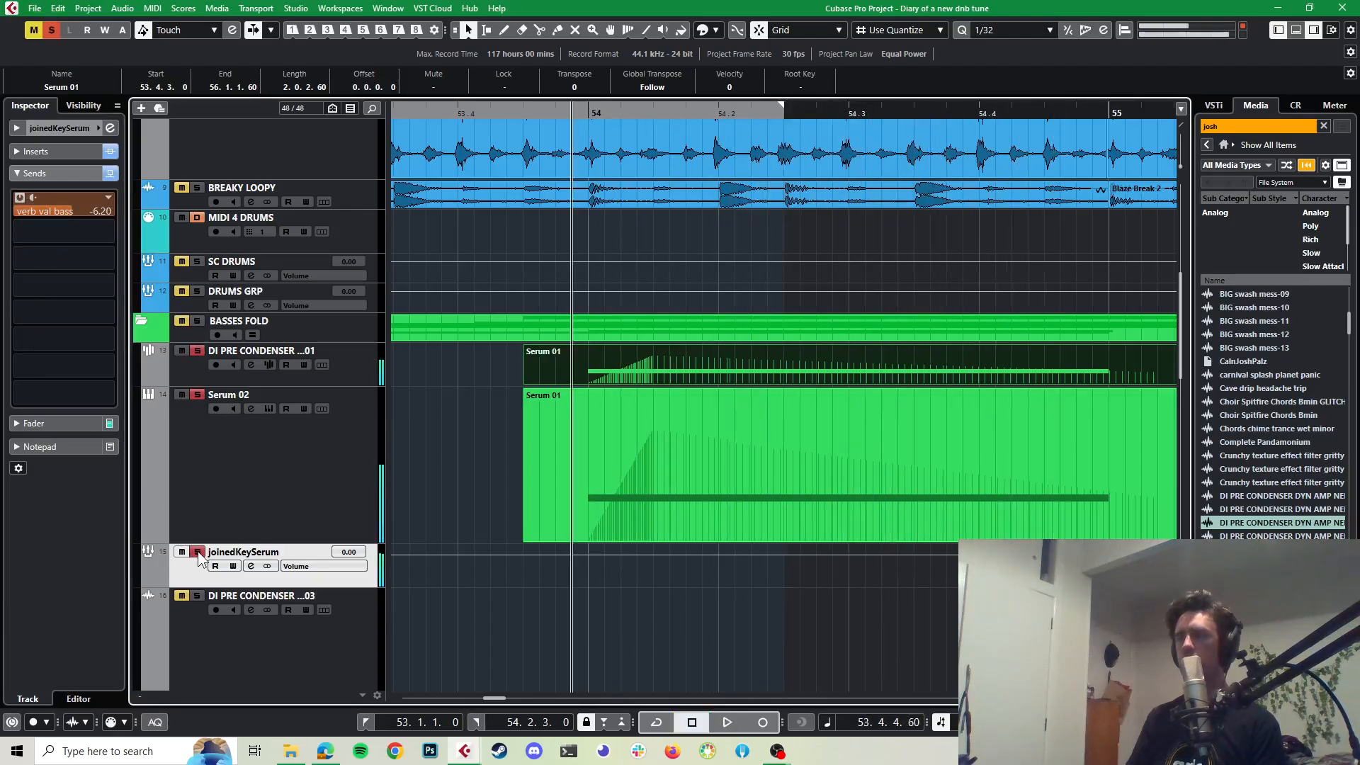
left_click(197, 552)
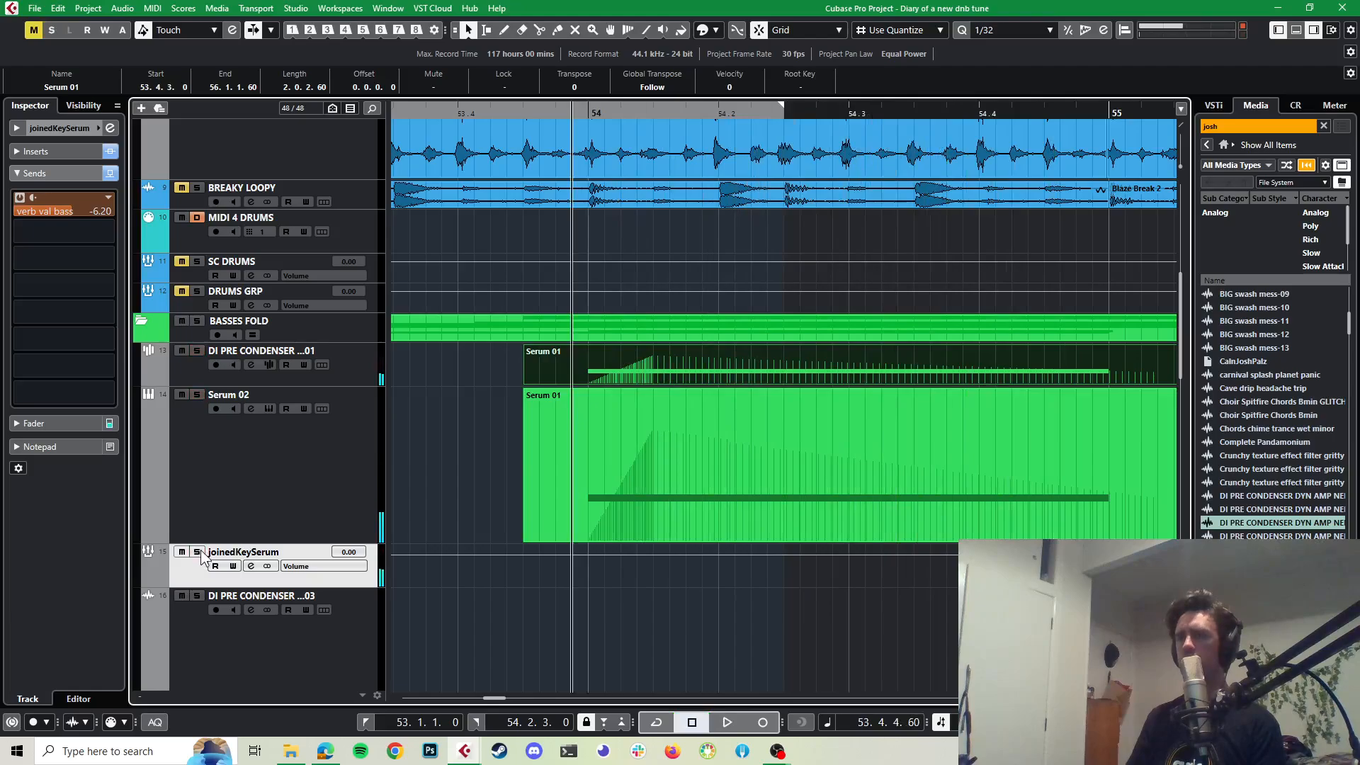
Step: Find the verb val bass FX track by searching the track list for "verb", and select it
scroll(283, 481, "down", 3)
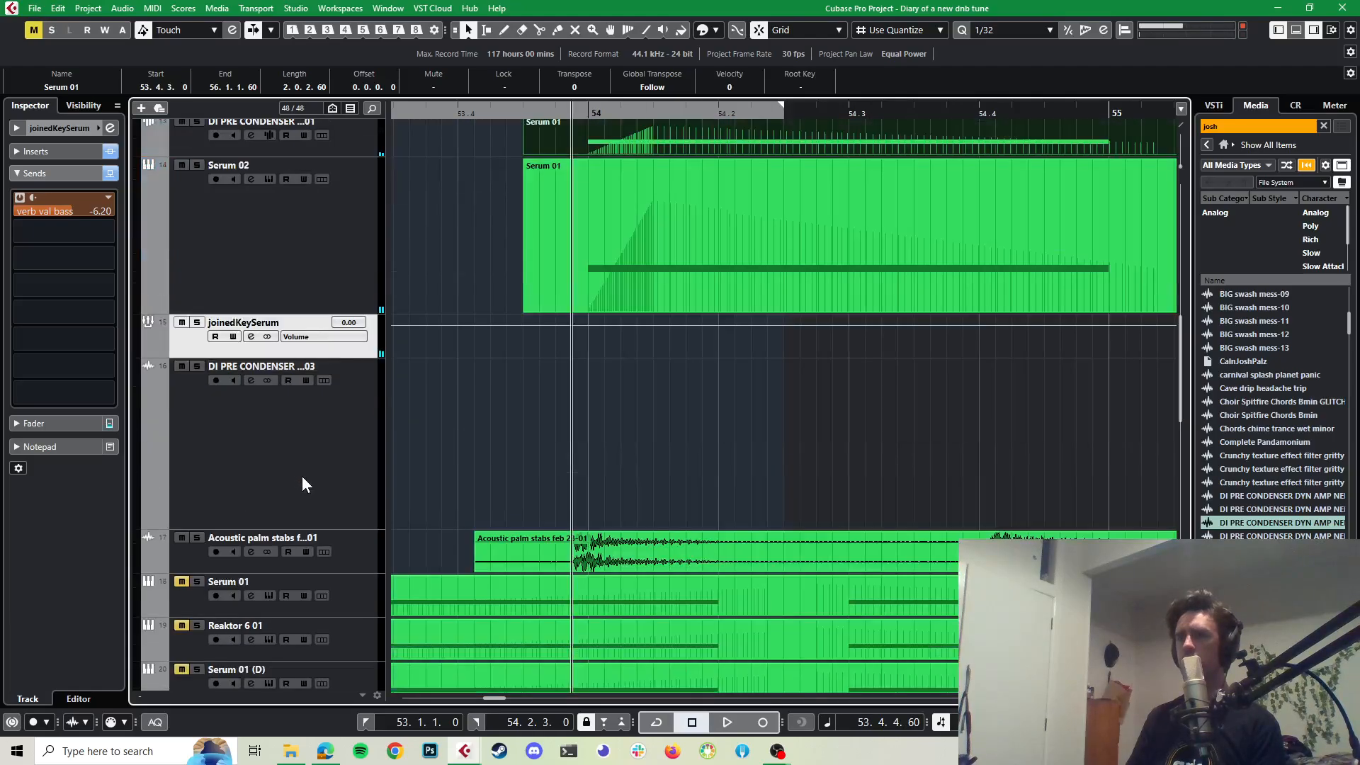
scroll(302, 484, "up", 2)
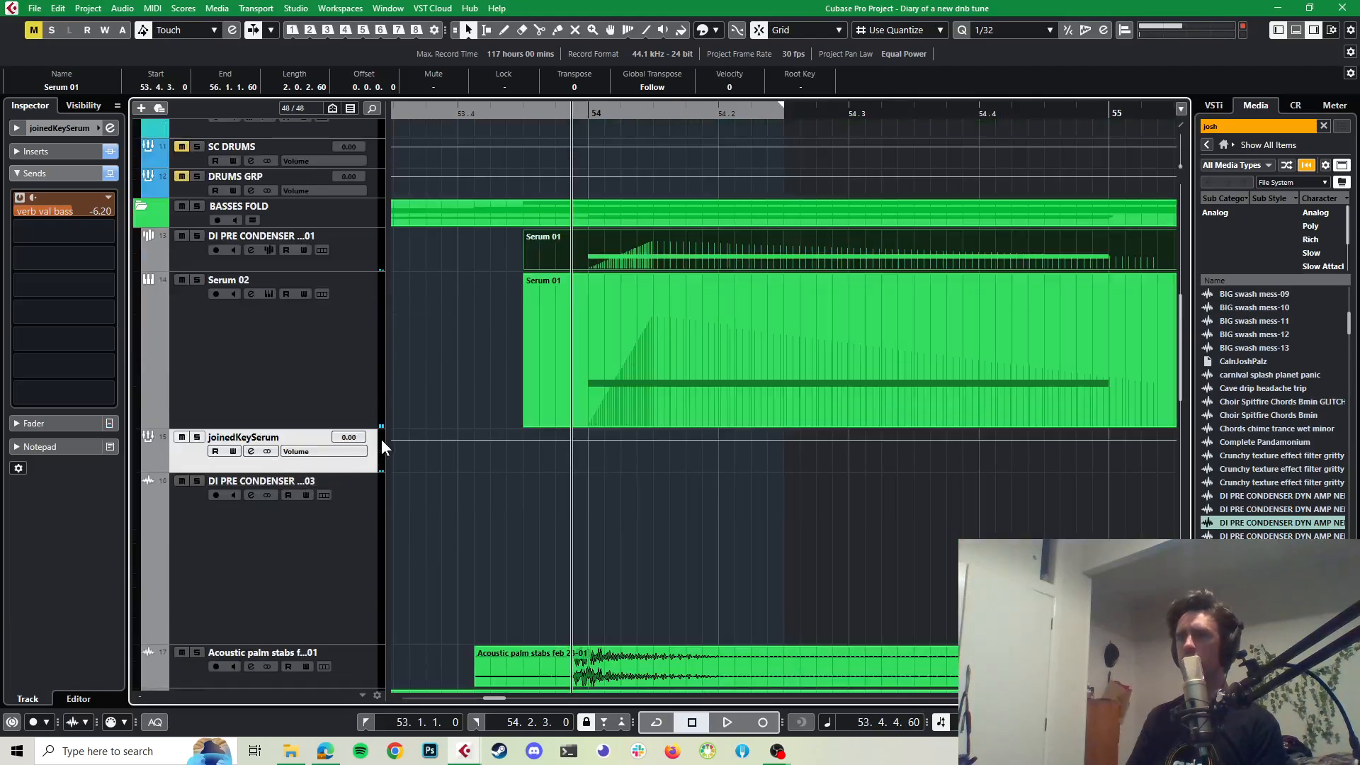
scroll(404, 422, "down", 10)
scroll(404, 422, "down", 8)
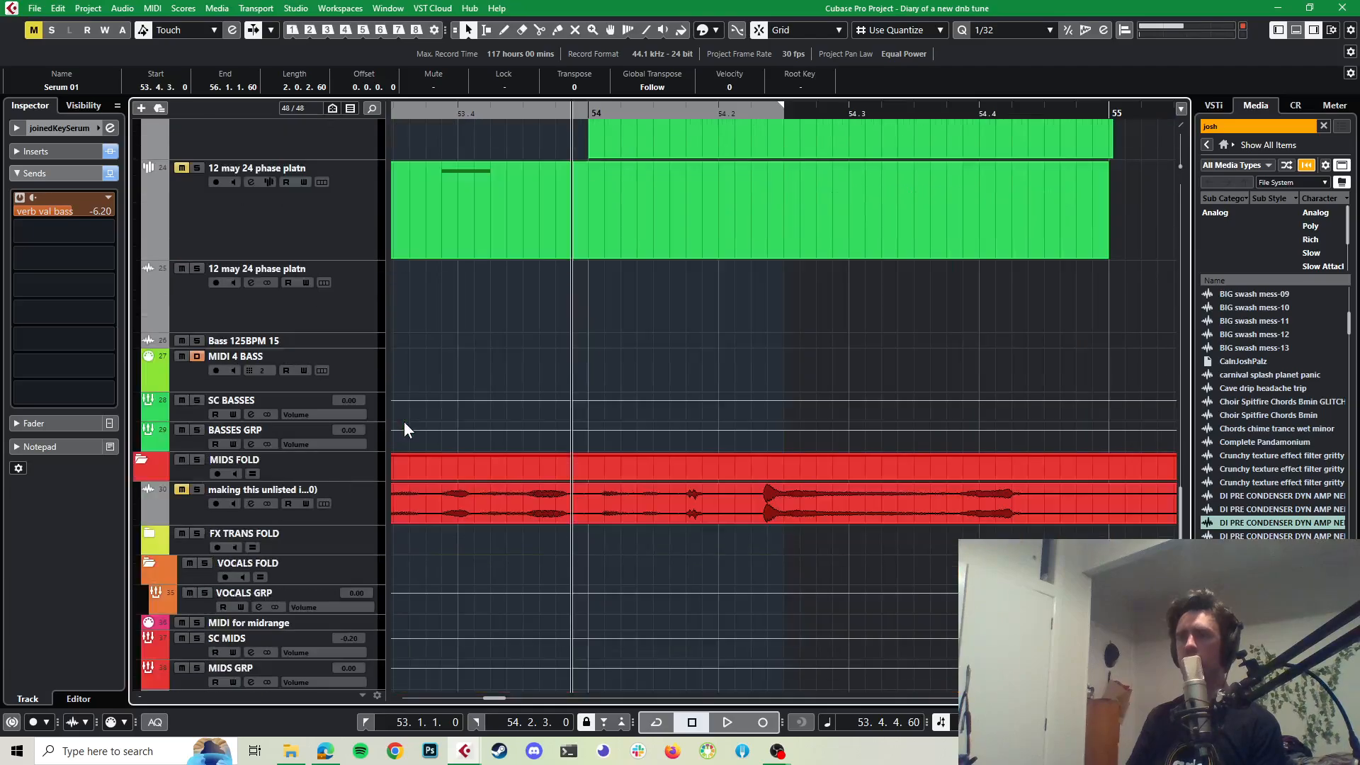
scroll(404, 422, "down", 2)
scroll(404, 422, "up", 18)
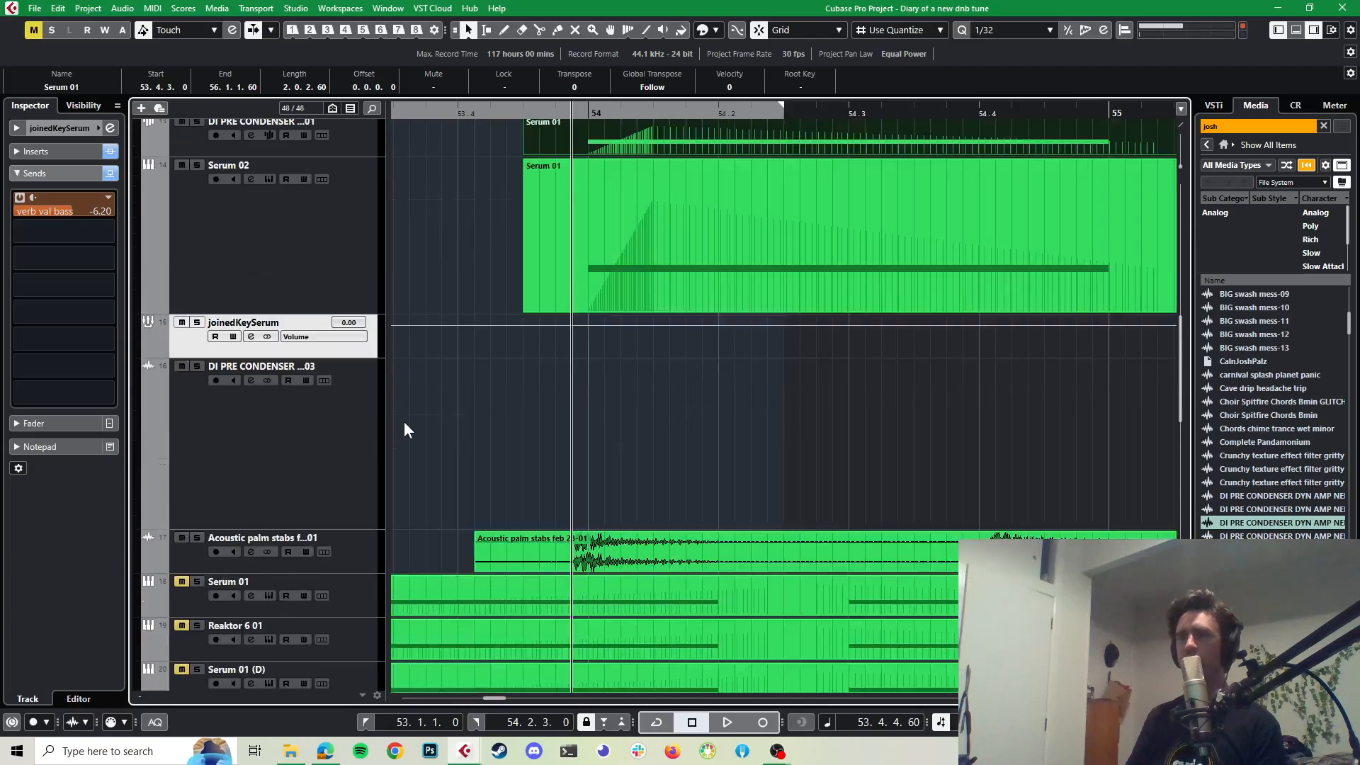
left_click(371, 108)
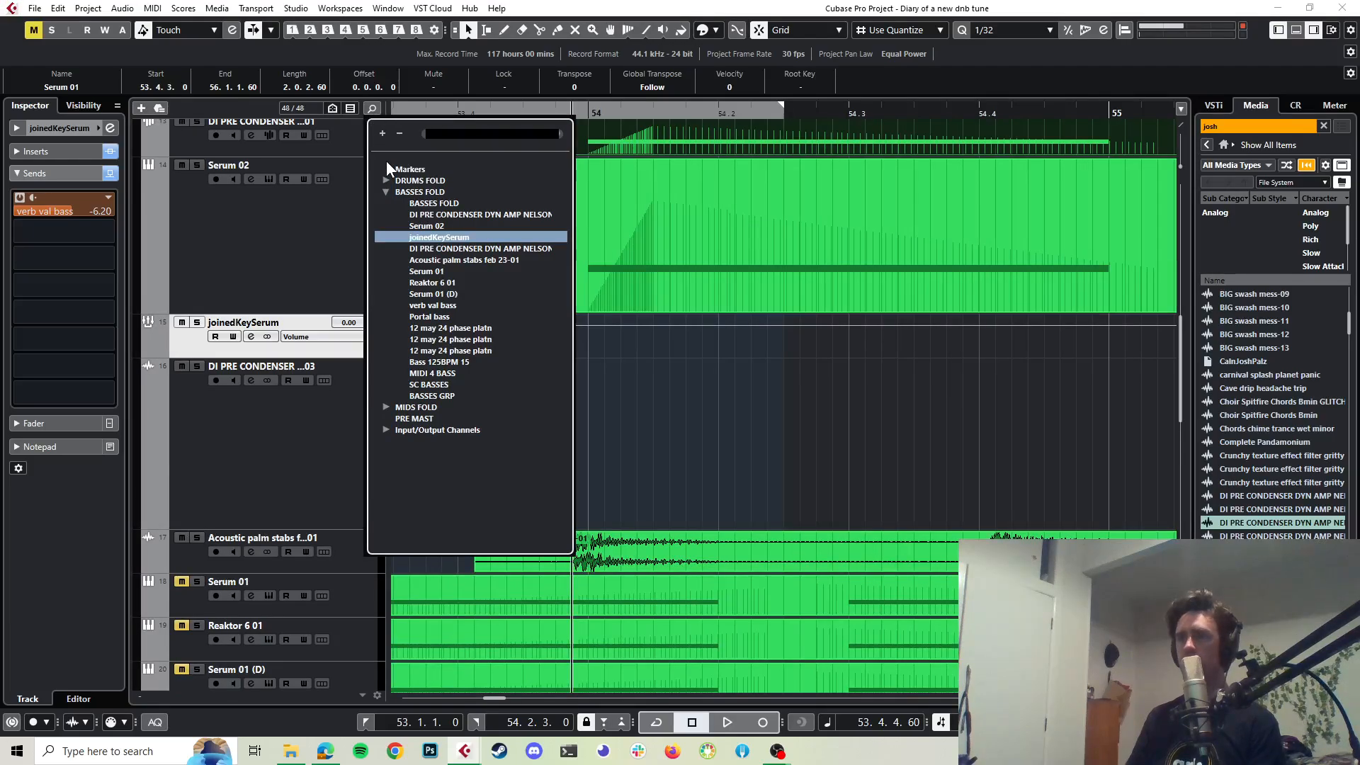
type("verb")
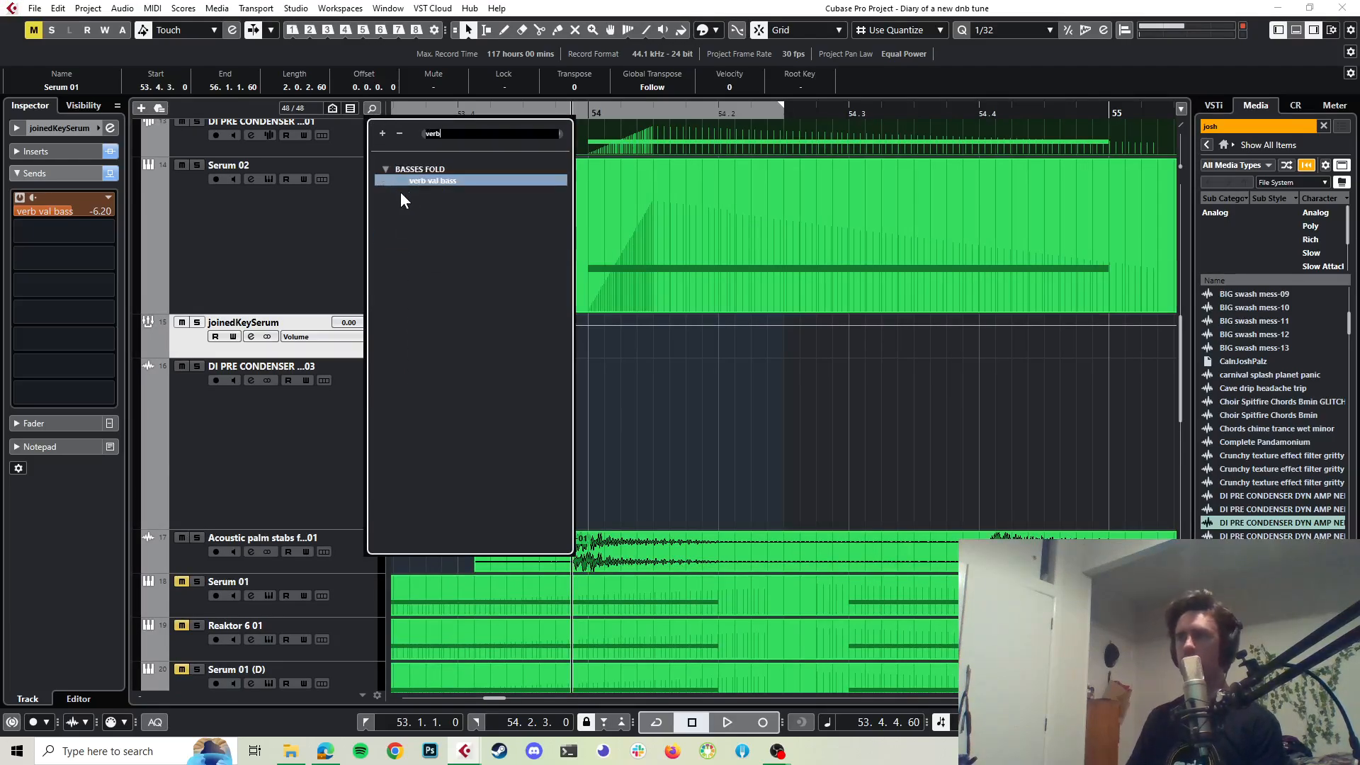
key("Return")
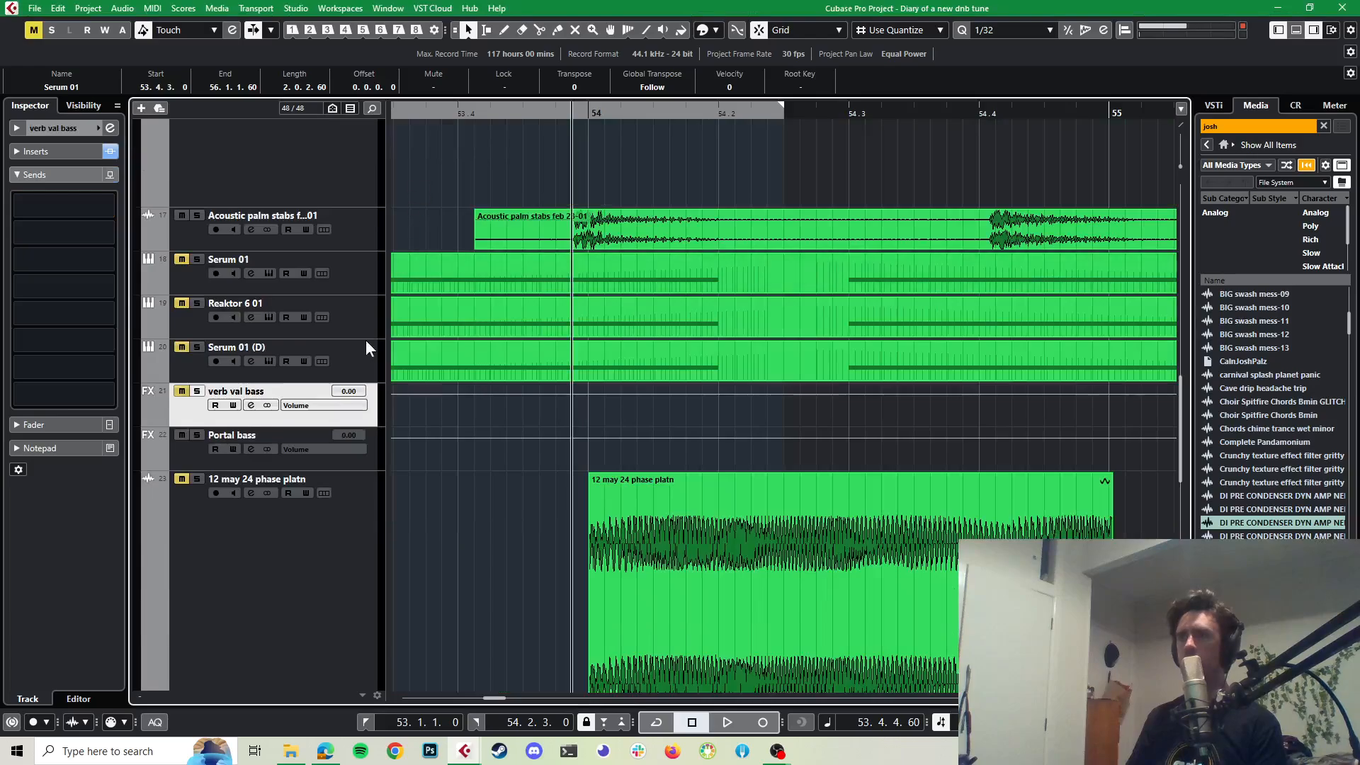
Step: Move the verb val bass FX track up to be the first track inside the BASSES FOLD folder
scroll(362, 135, "up", 10)
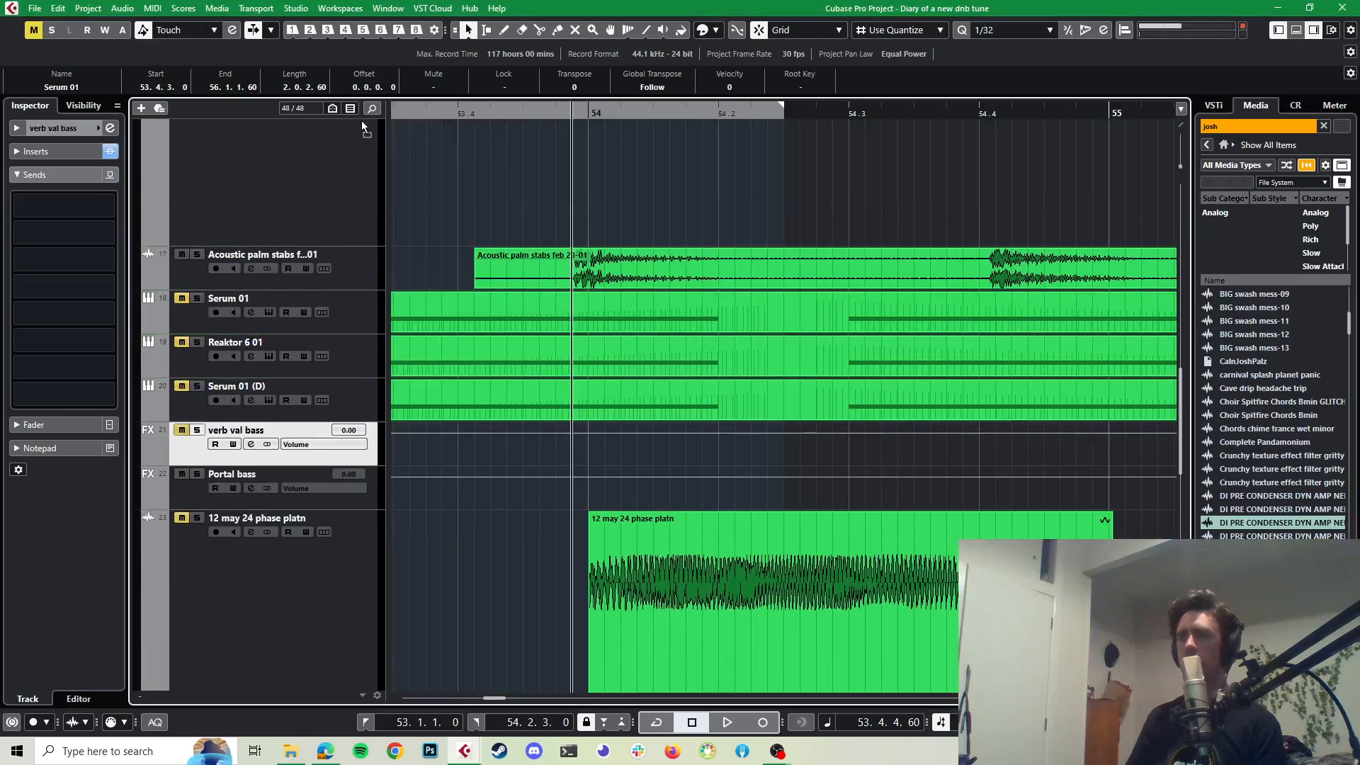
left_click_drag(338, 278, 328, 307)
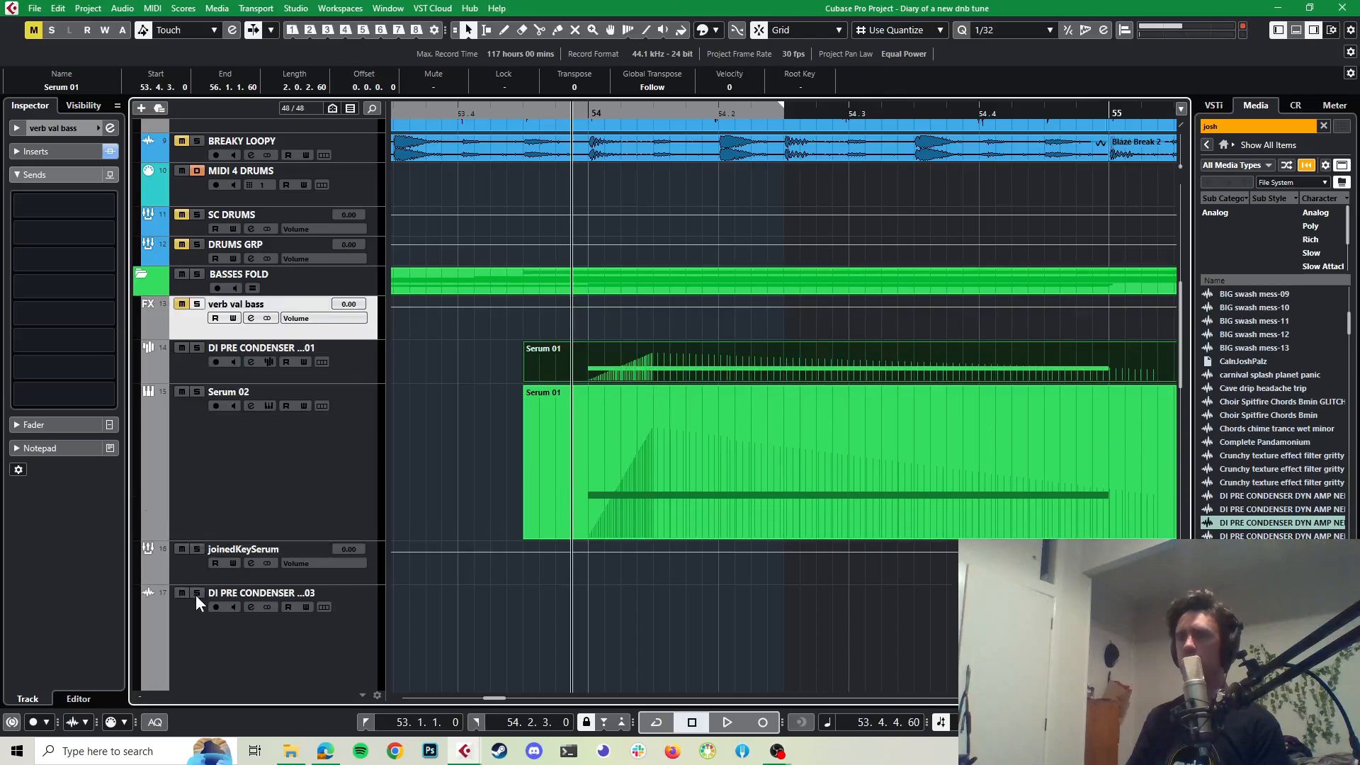
Step: Solo the joinedKeySerum group and set its verb val bass send level to -6.04 dB
left_click(196, 549)
left_click(367, 561)
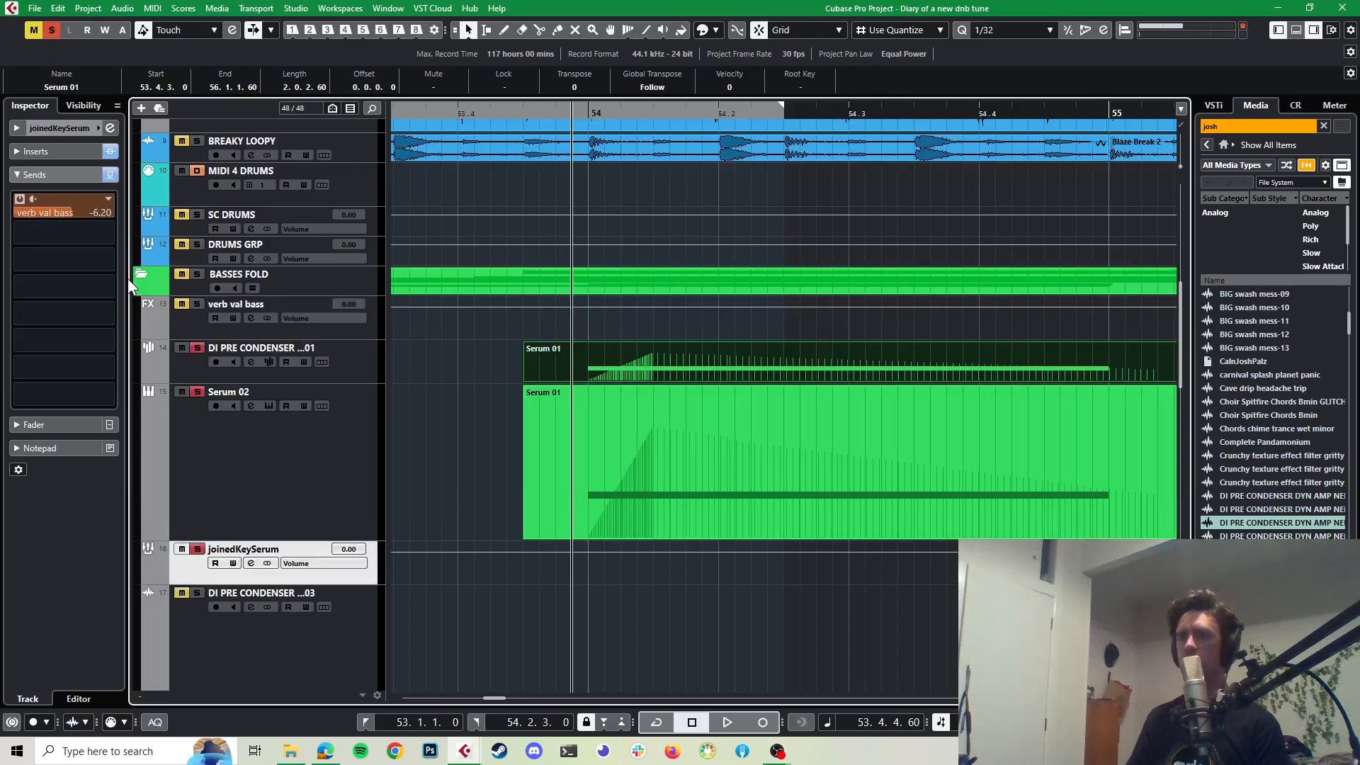
left_click(72, 209)
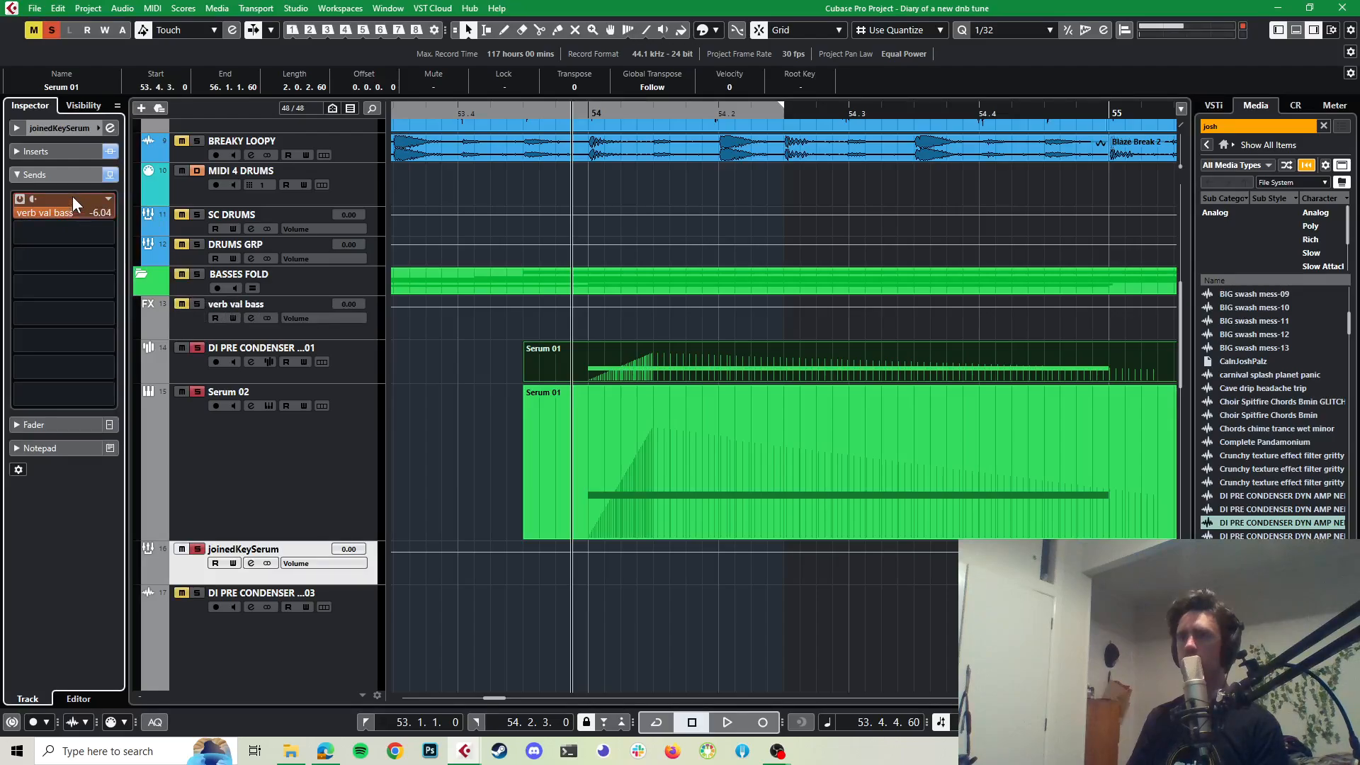
Step: Check the sends in the Serum 02 track's channel settings, and close the window
left_click(338, 460)
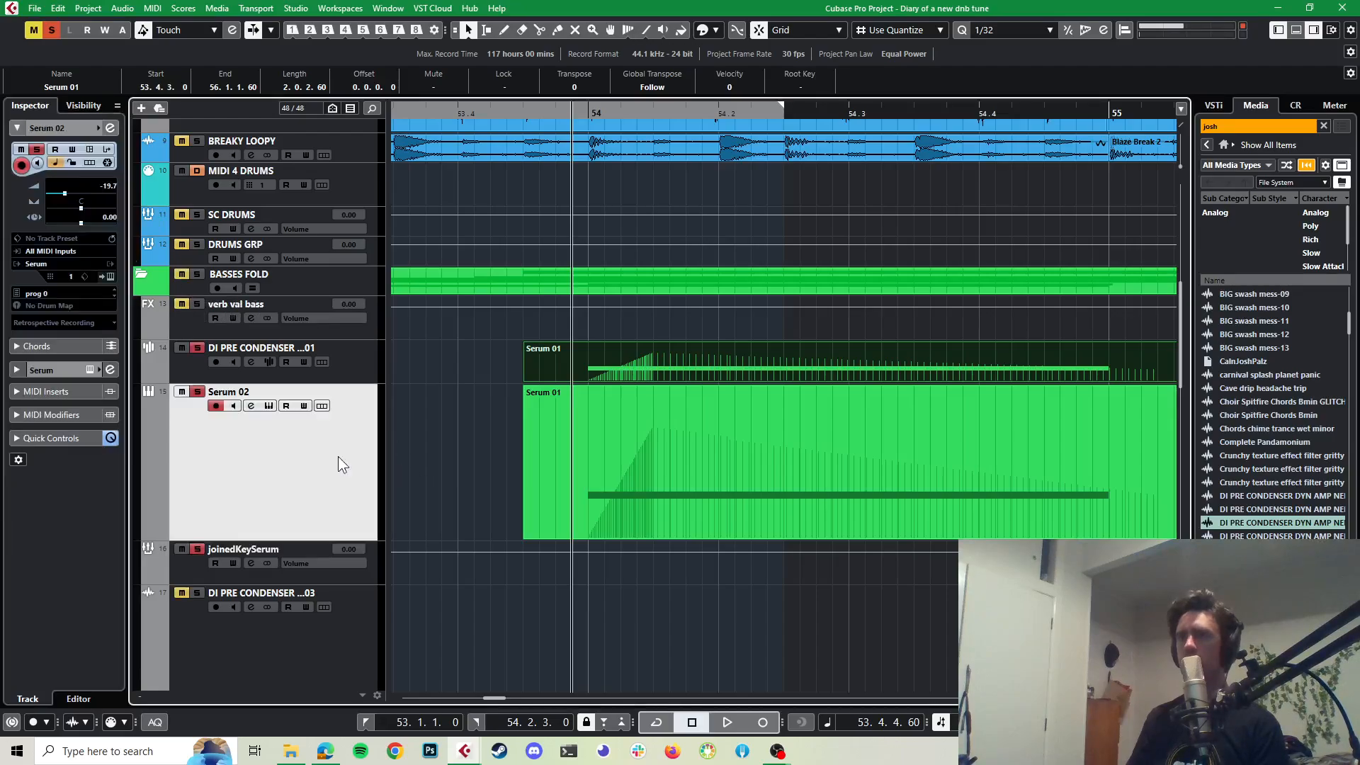
left_click(110, 127)
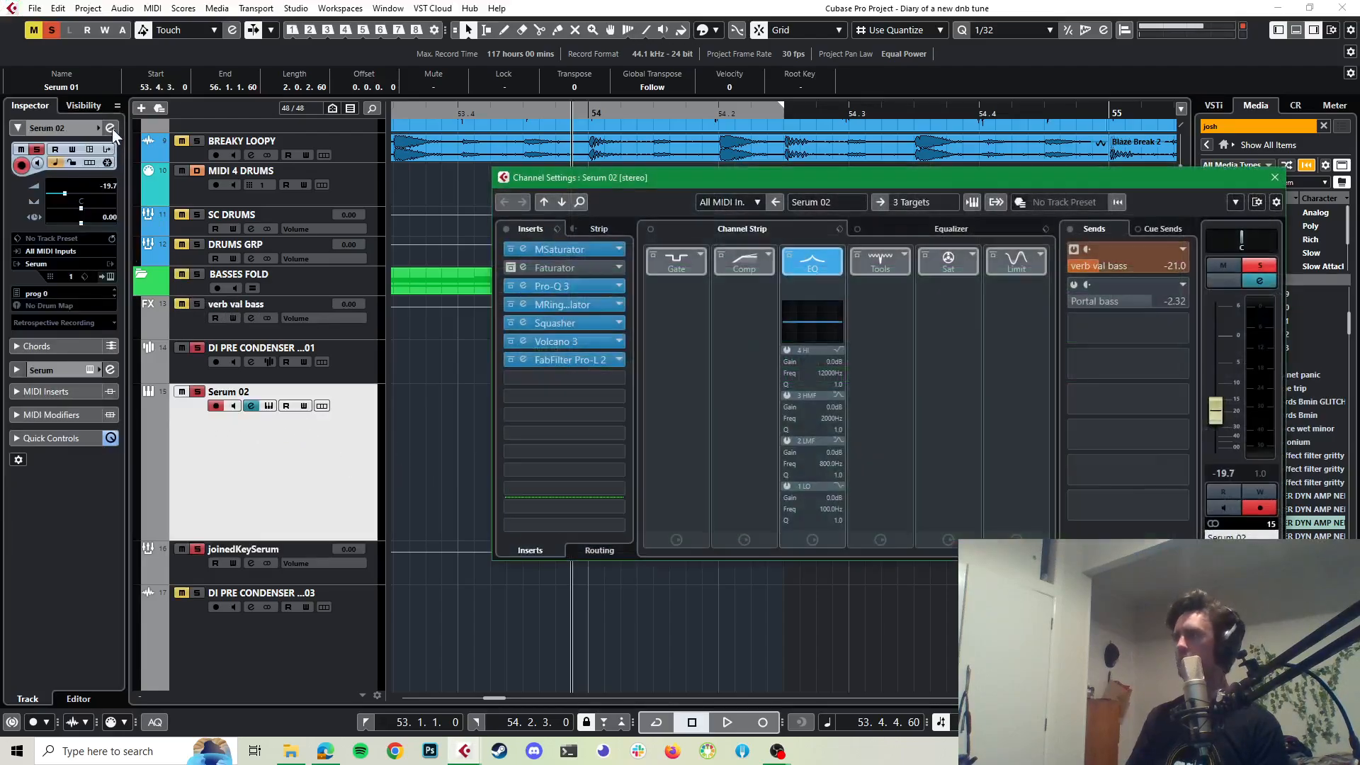
left_click(1181, 251)
left_click(1108, 296)
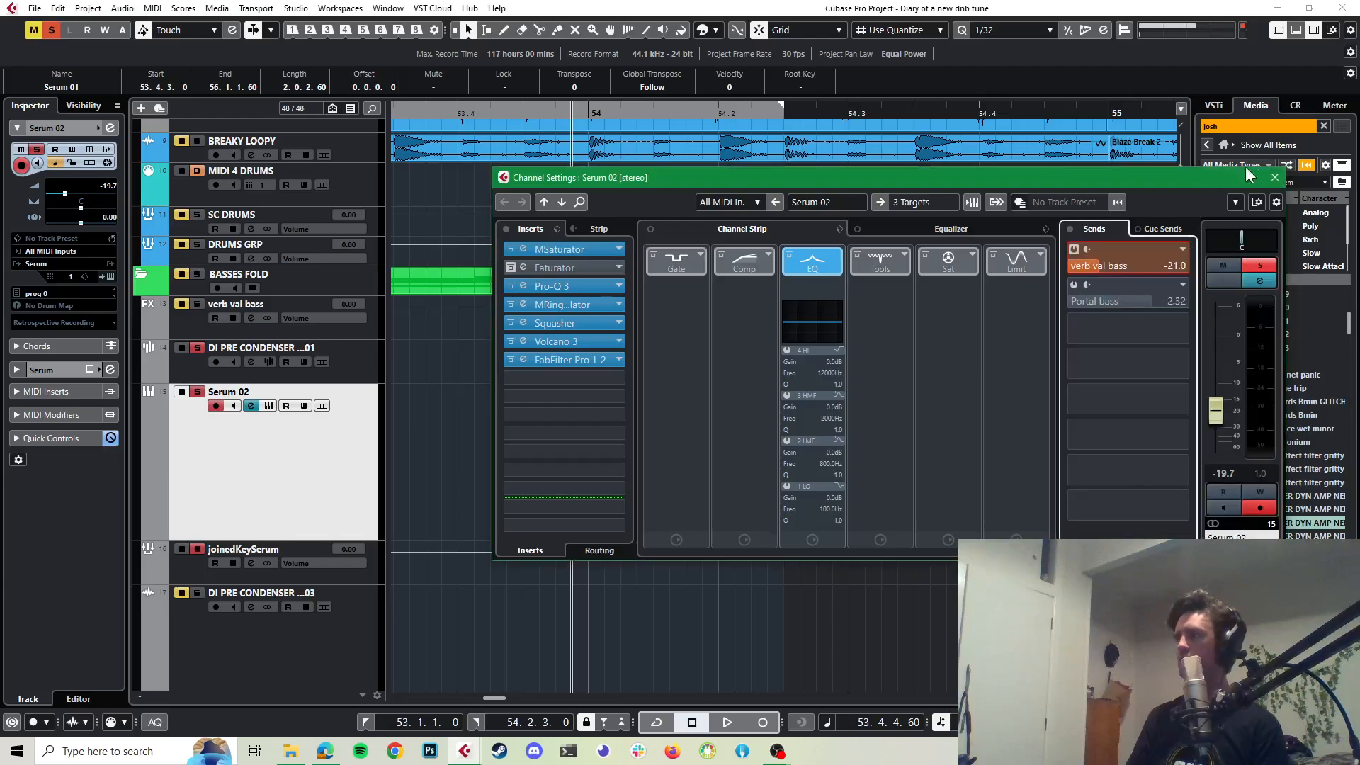
left_click(1278, 179)
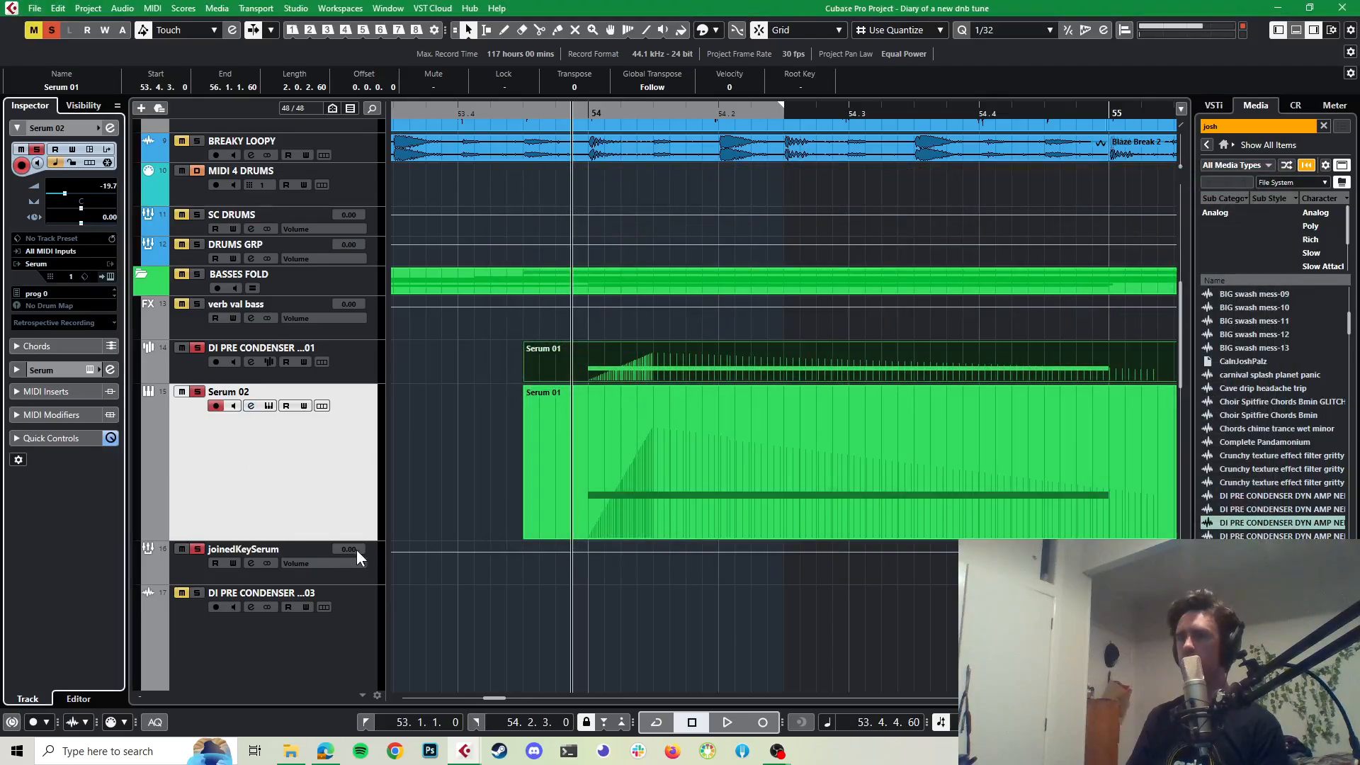
Step: Reselect the joinedKeySerum group, solo the verb val bass track as well, and audition them together
left_click(368, 550)
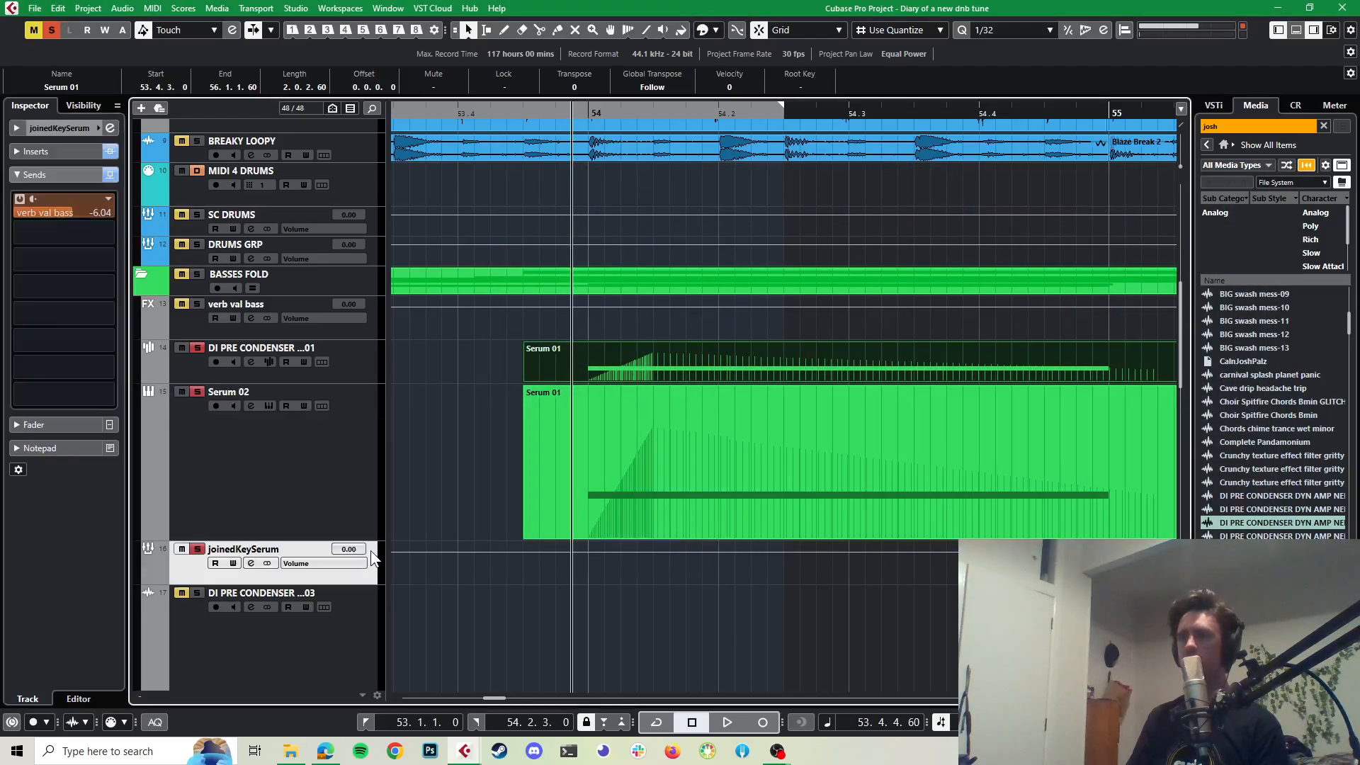
left_click(195, 547)
left_click(194, 546)
key("space")
key("space")
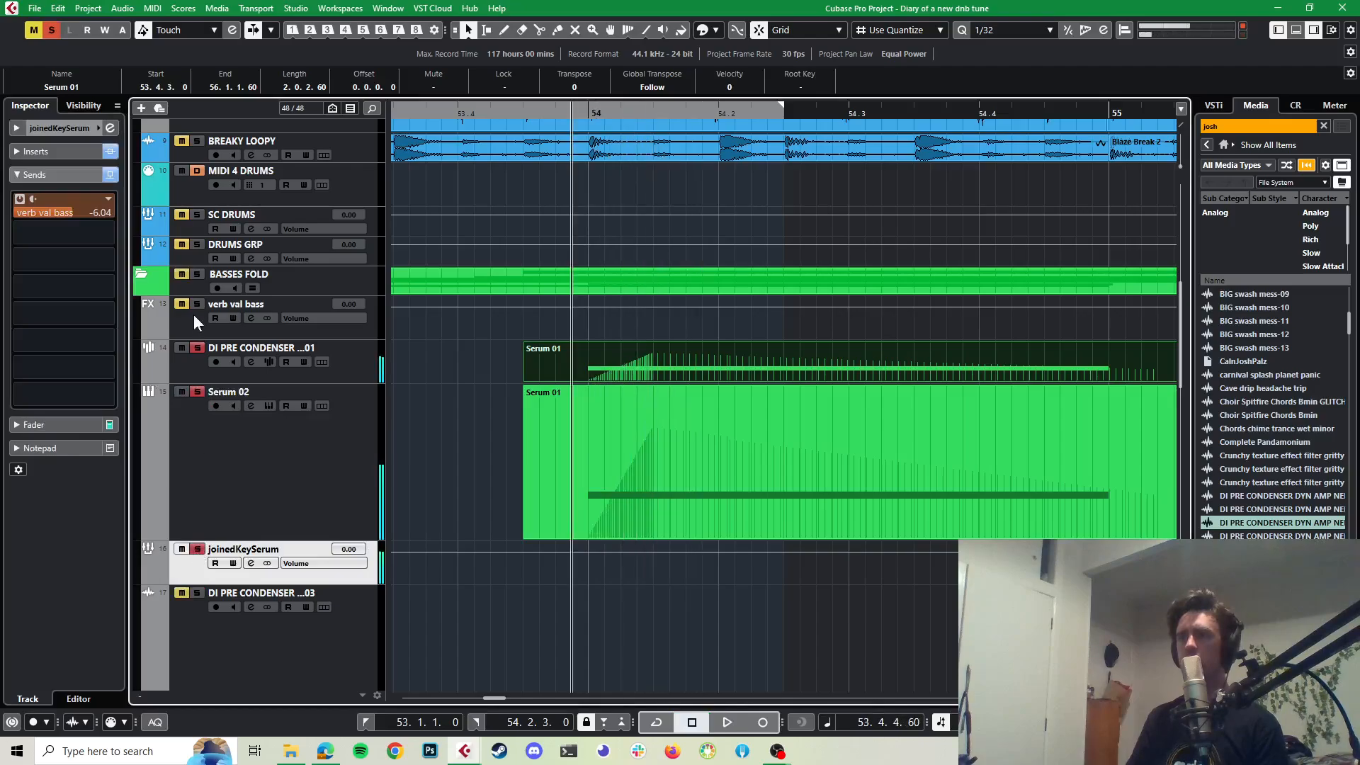
left_click(197, 304)
key("space")
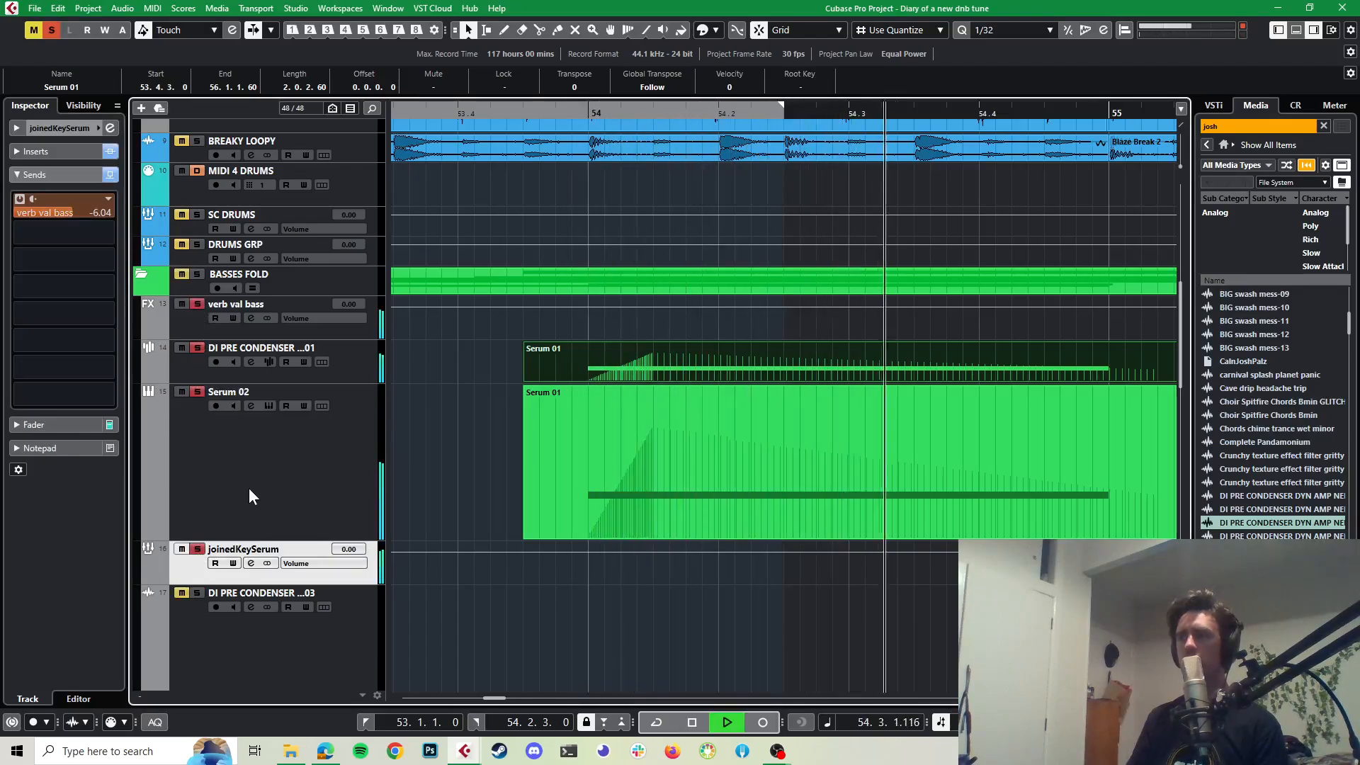
key("space")
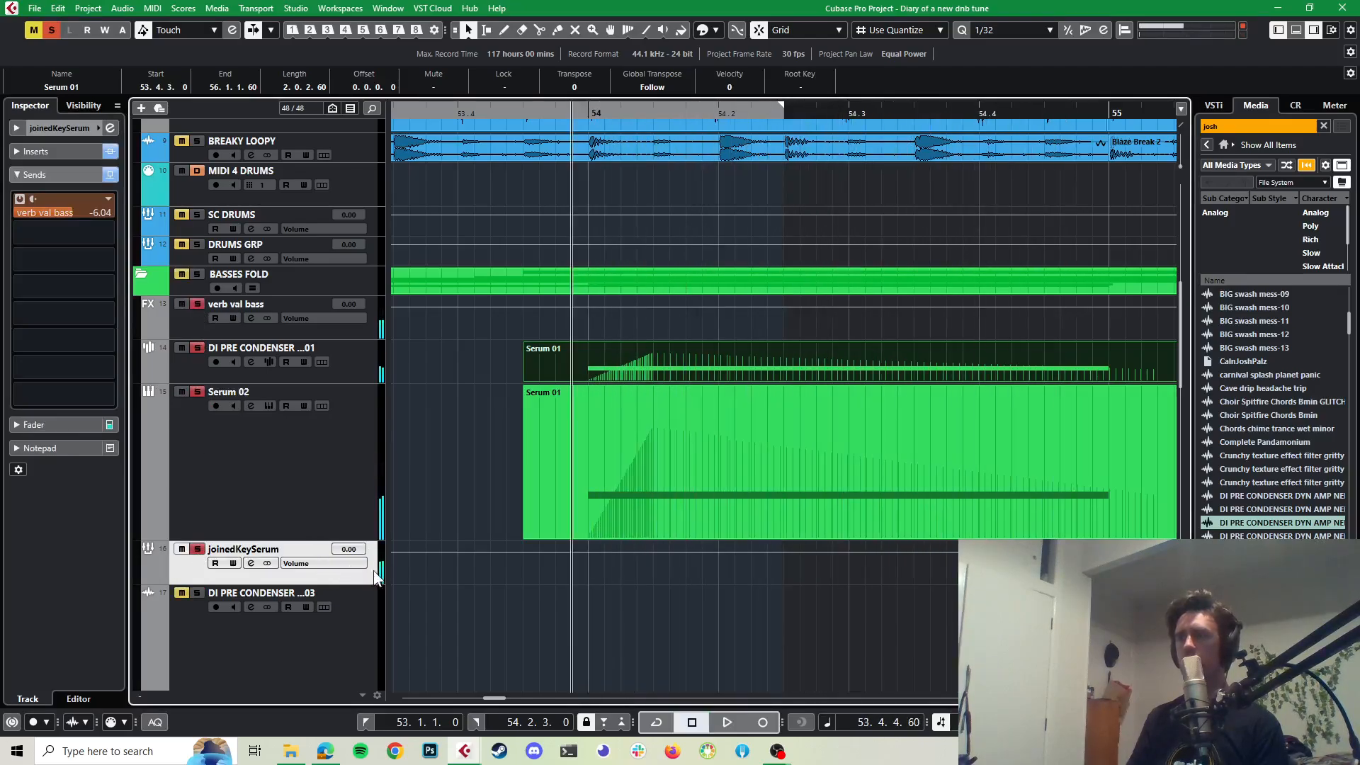
Step: Lower the joinedKeySerum group's send to verb val bass to -20.9 dB, auditioning the section between adjustments
left_click(56, 212)
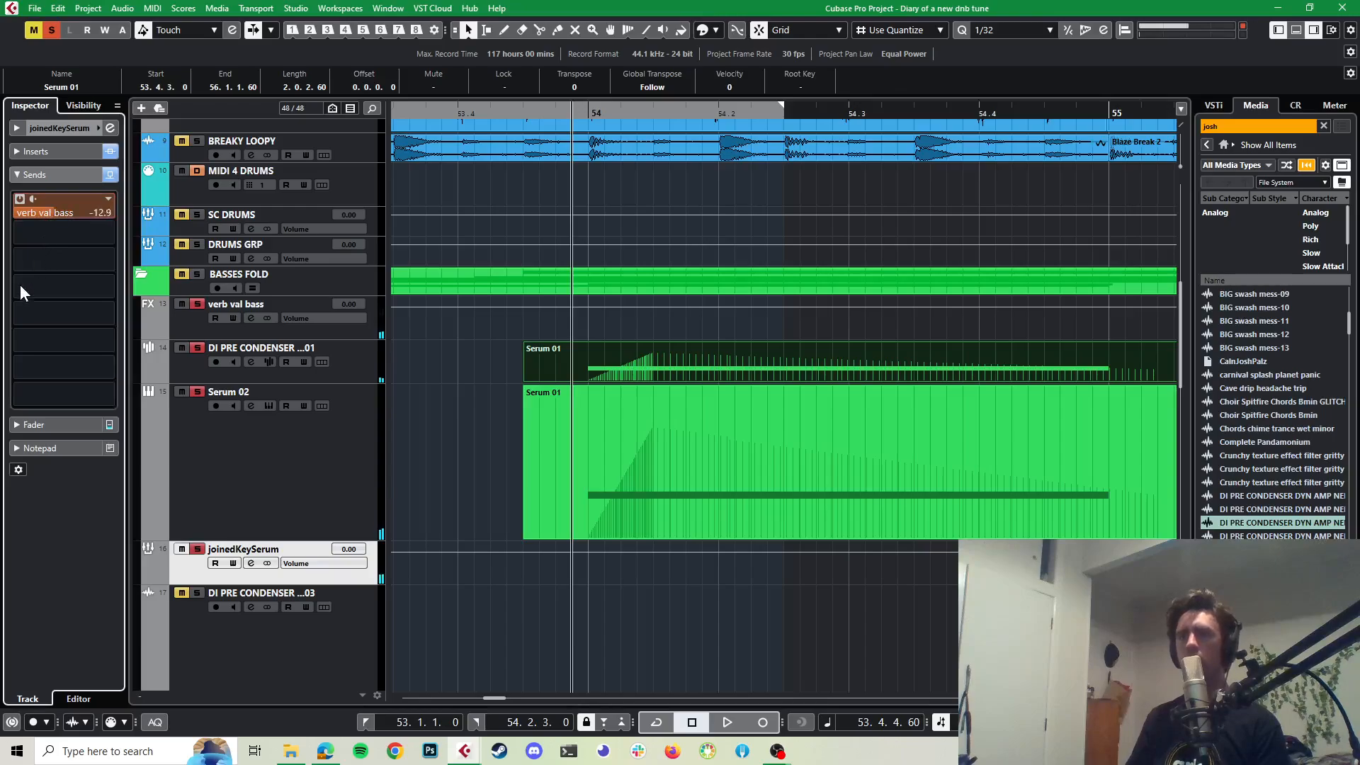
key("space")
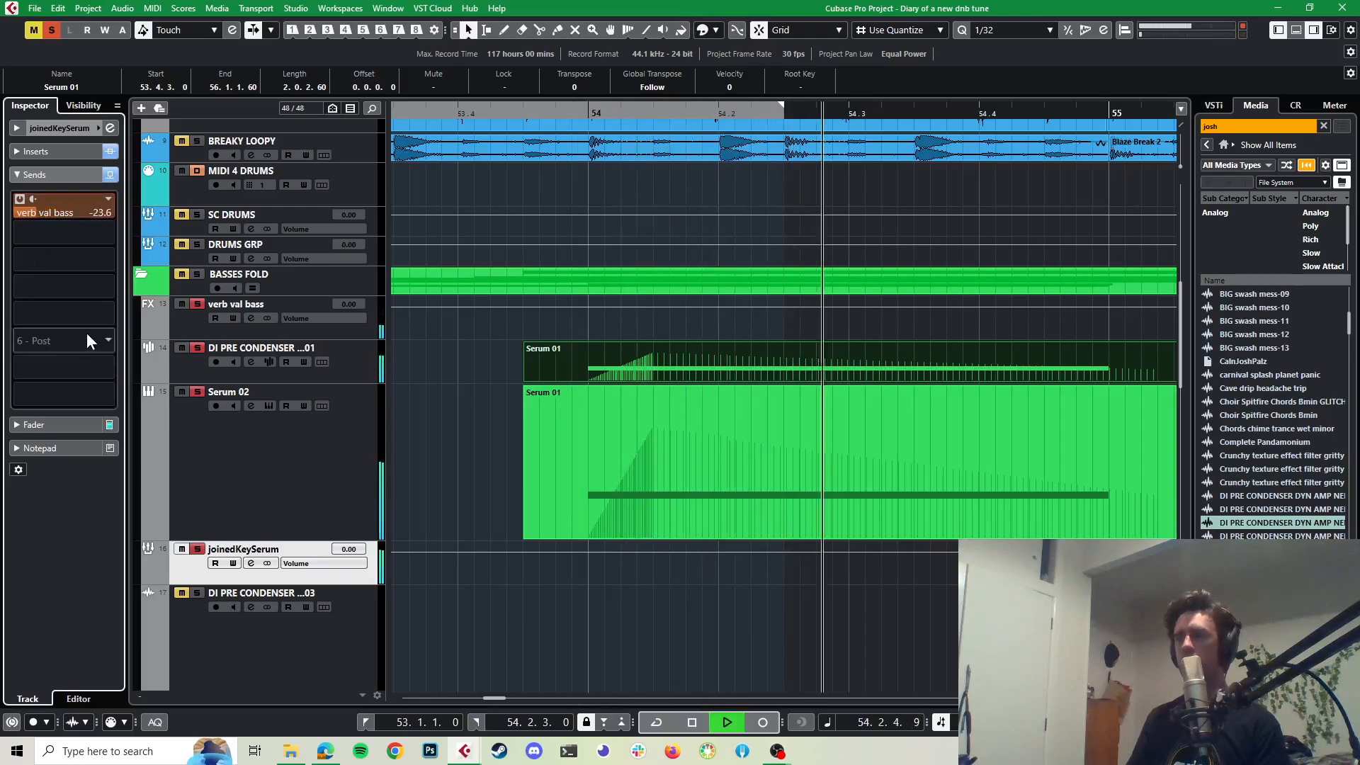
key("space")
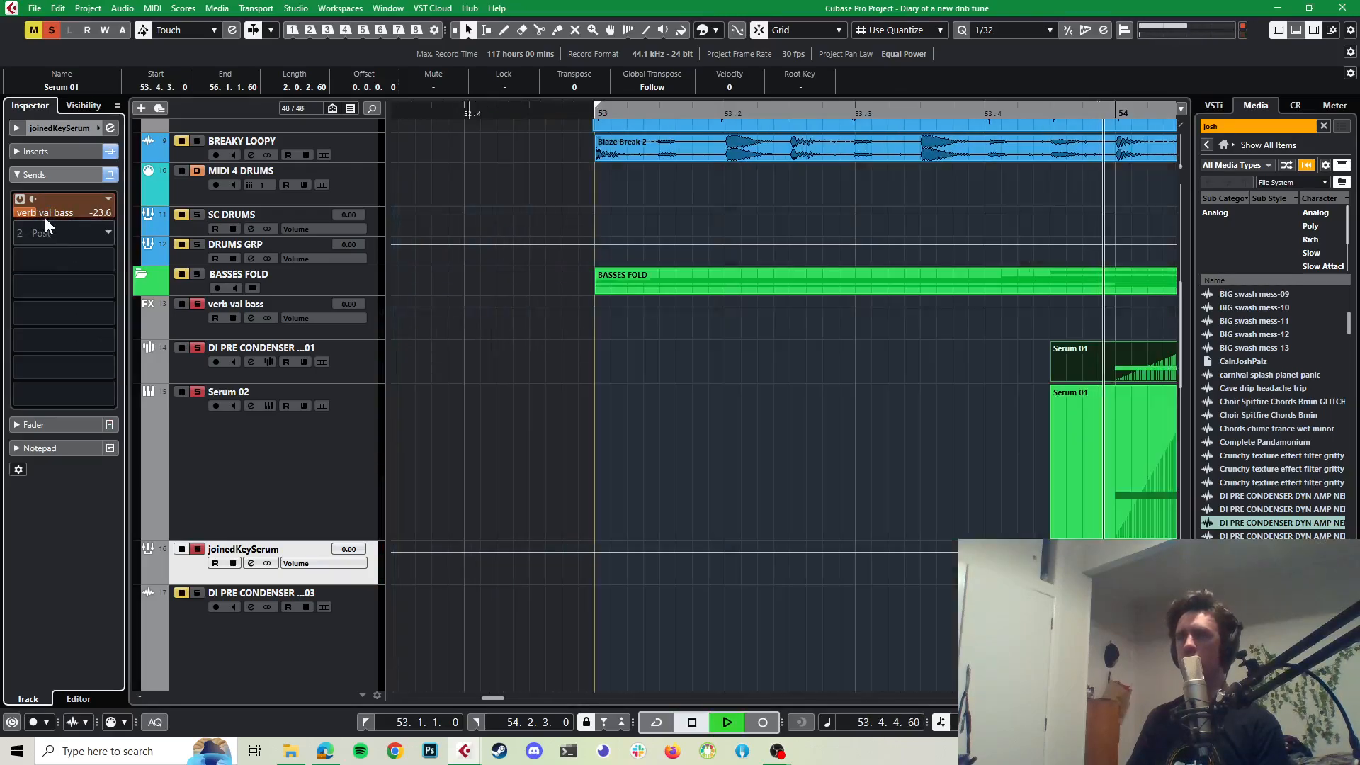
left_click(37, 212)
key("space")
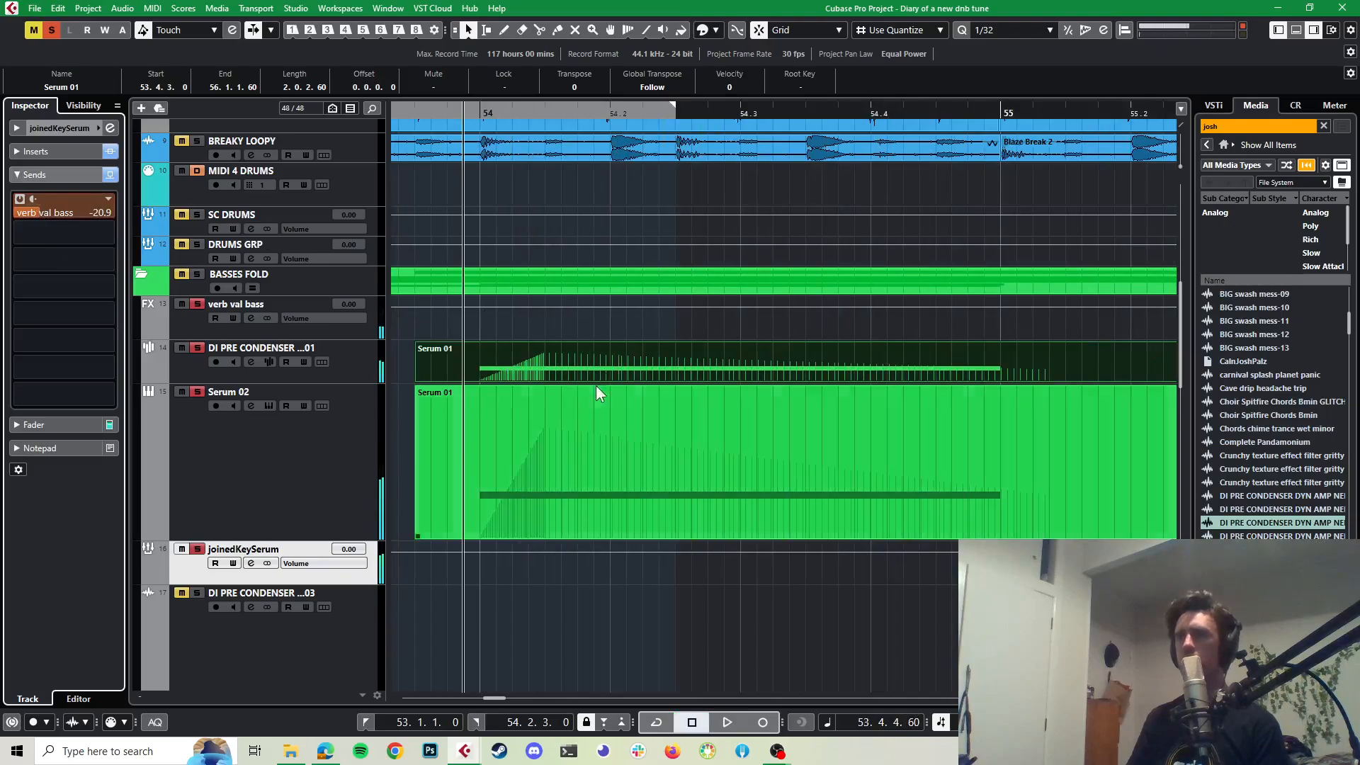
Step: Place the playhead just before bar 53 and add Pro-Q 3 after the Valhalla reverb in the second insert slot of verb val bass
left_click(374, 327)
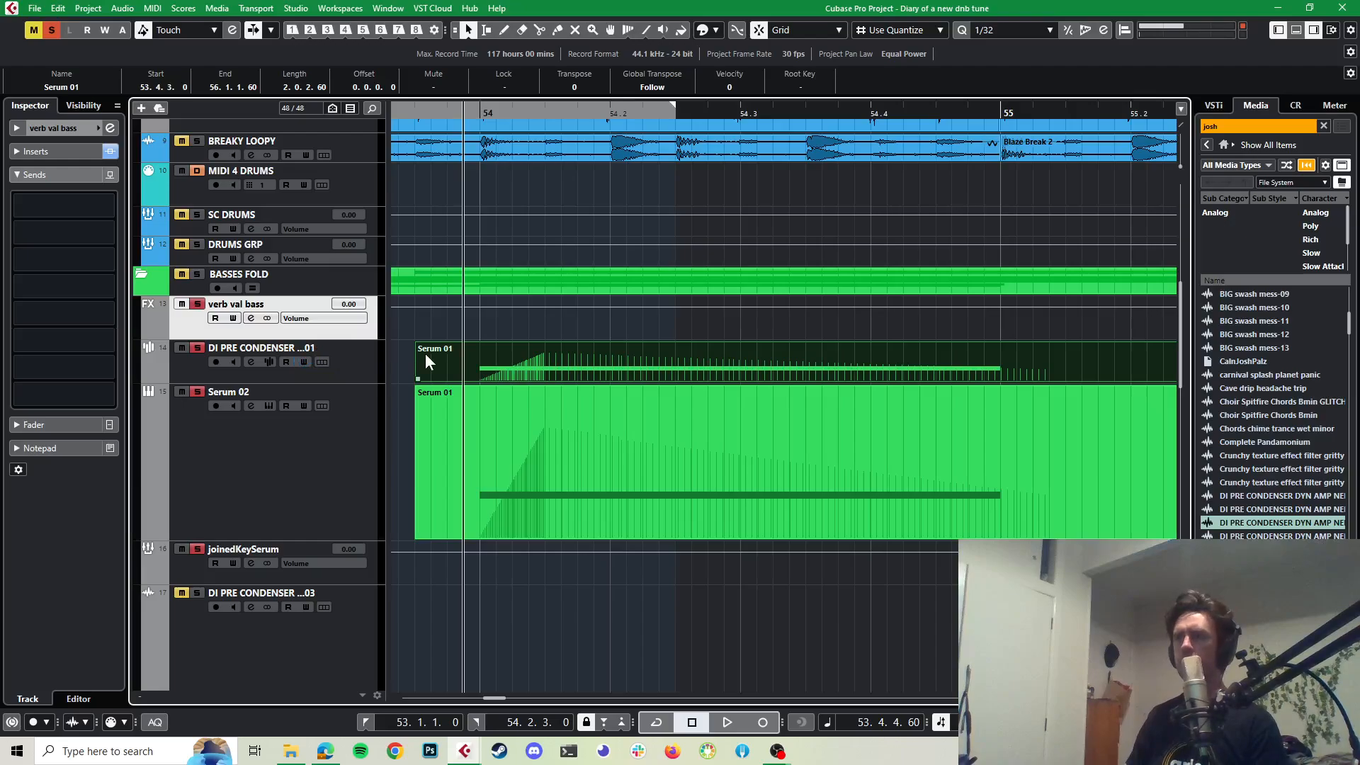
scroll(427, 352, "down", 4)
scroll(430, 350, "left", 5)
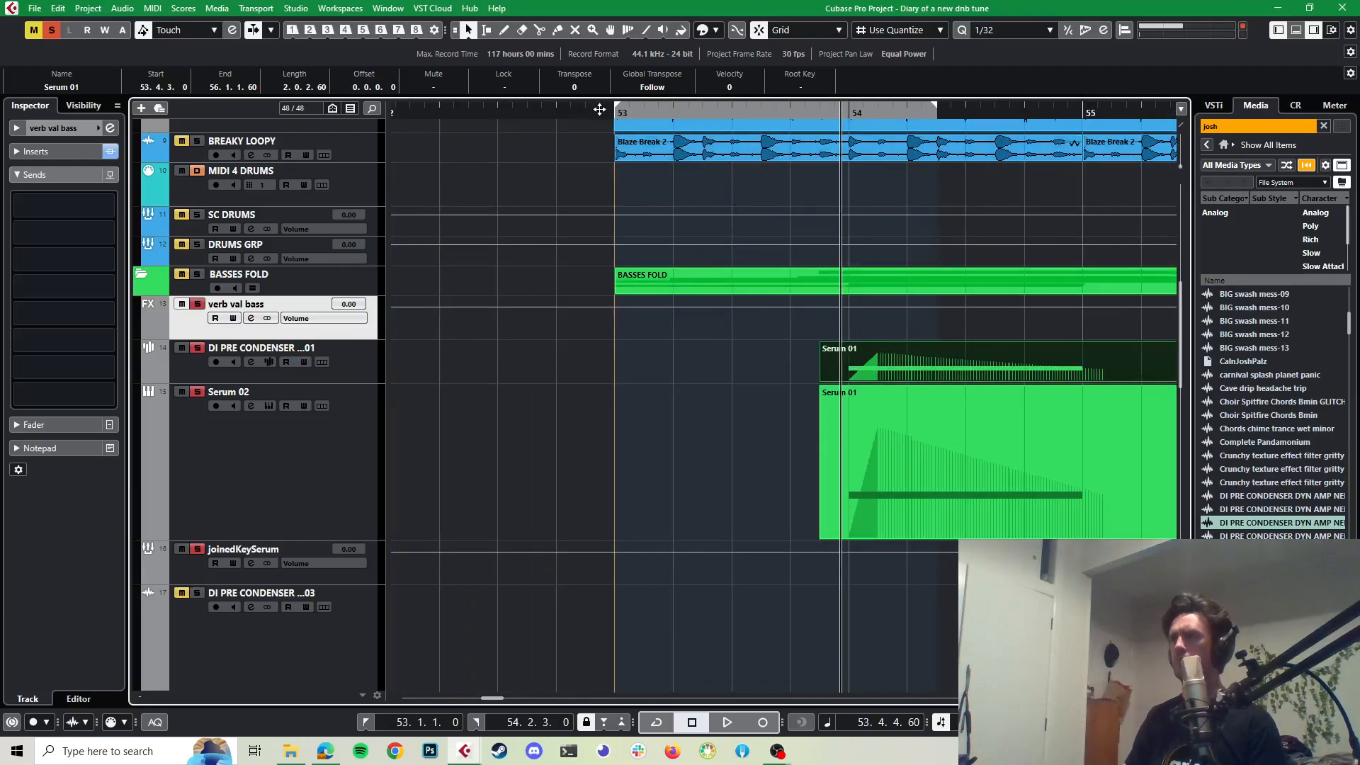
left_click(600, 110)
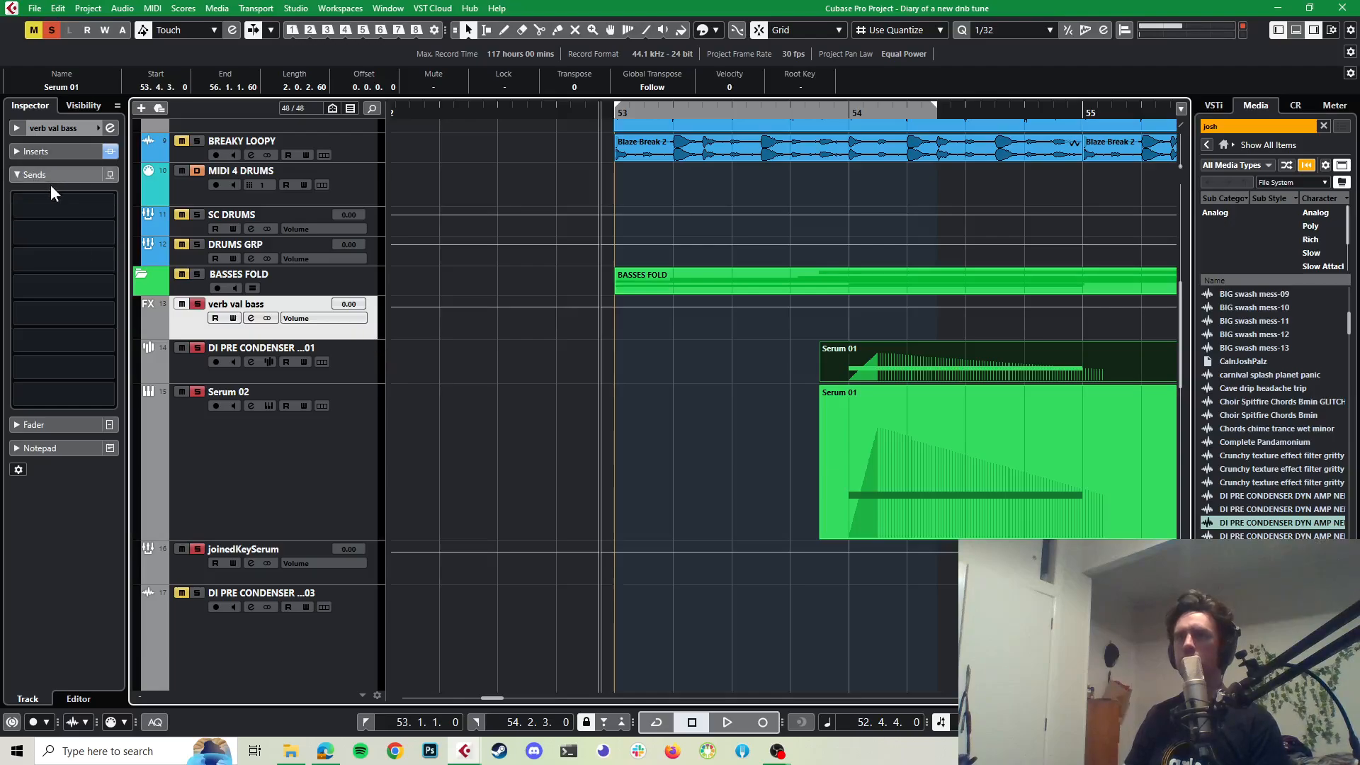
left_click(50, 151)
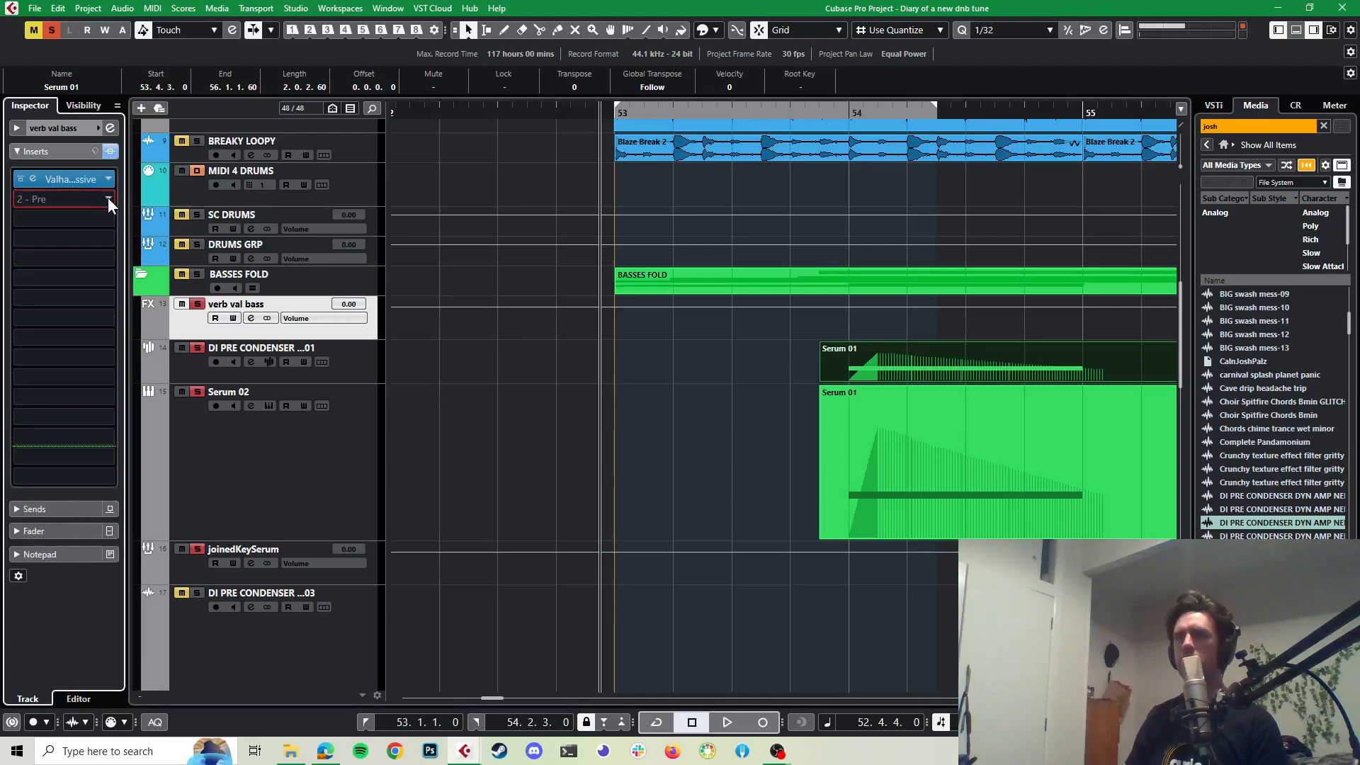
left_click(108, 199)
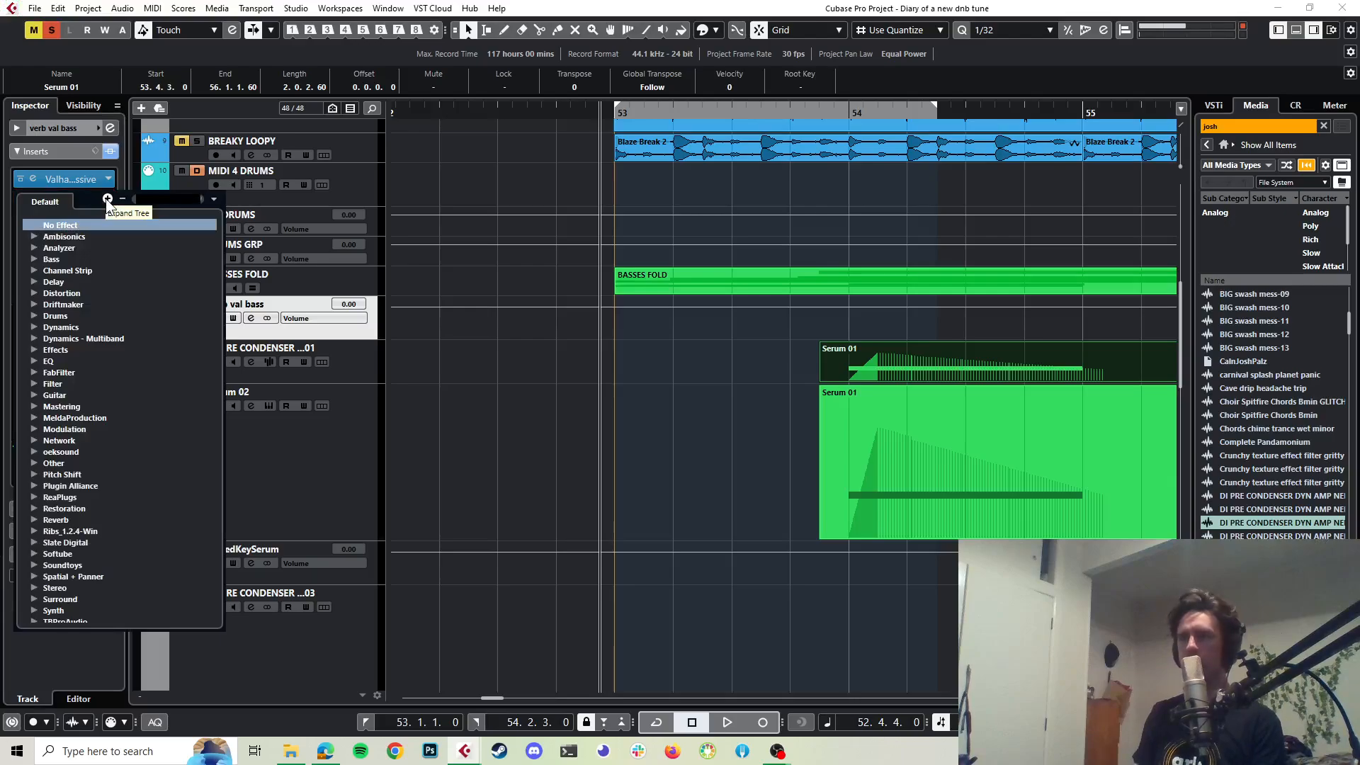
left_click(108, 198)
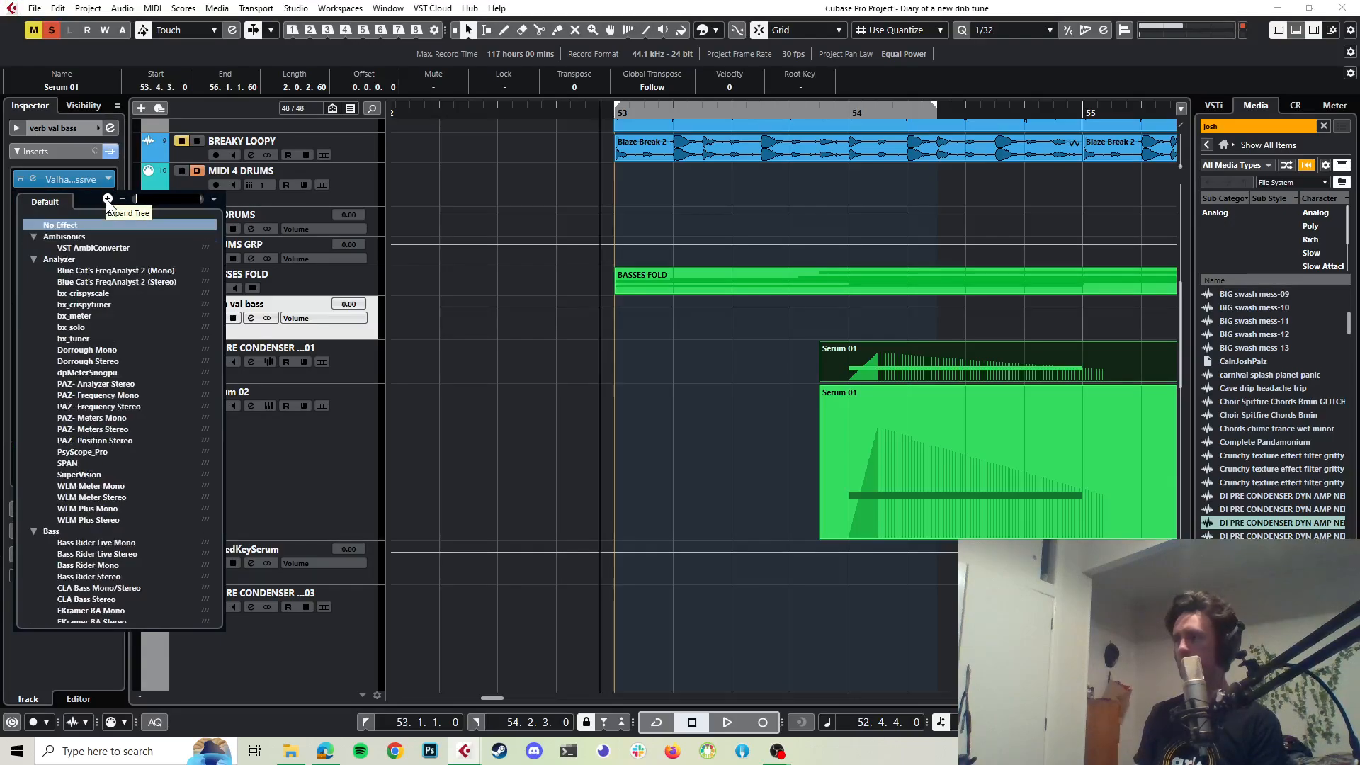
type("p")
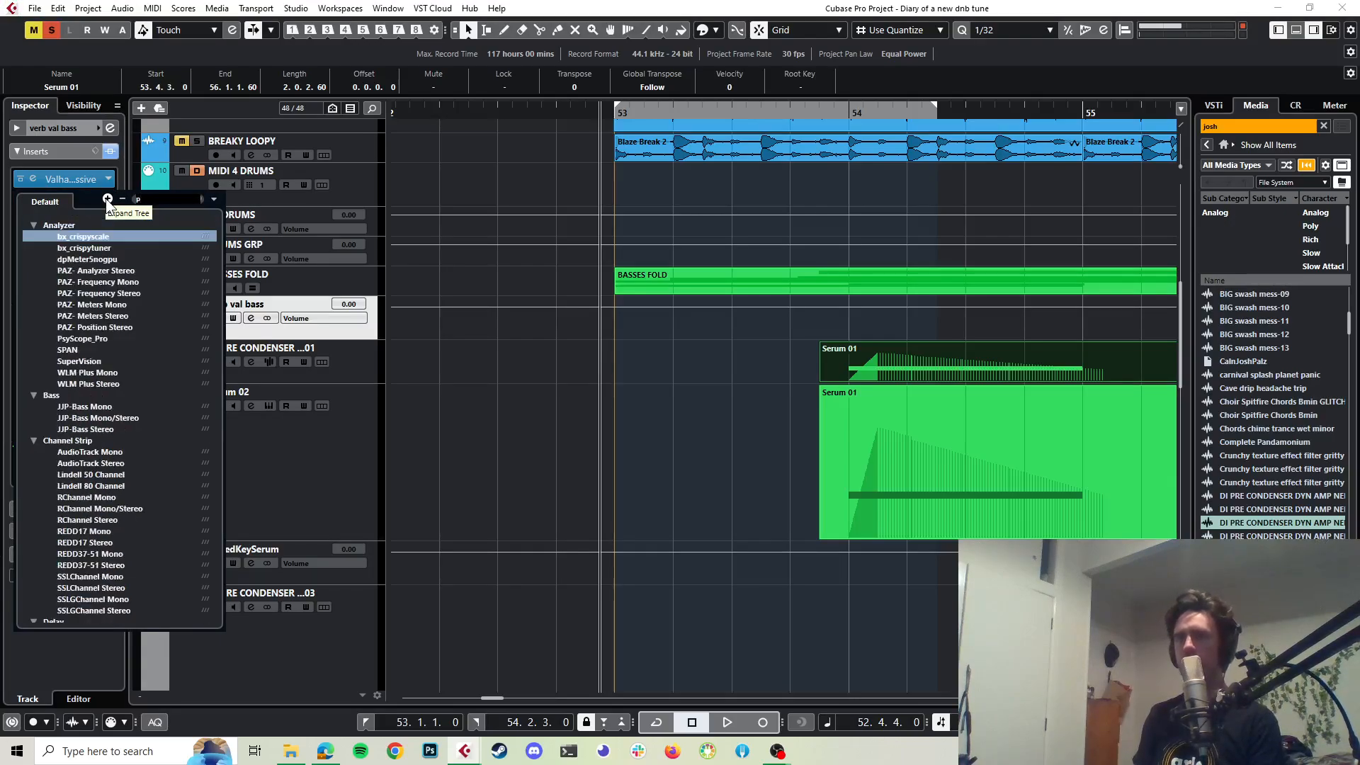
type("ro-")
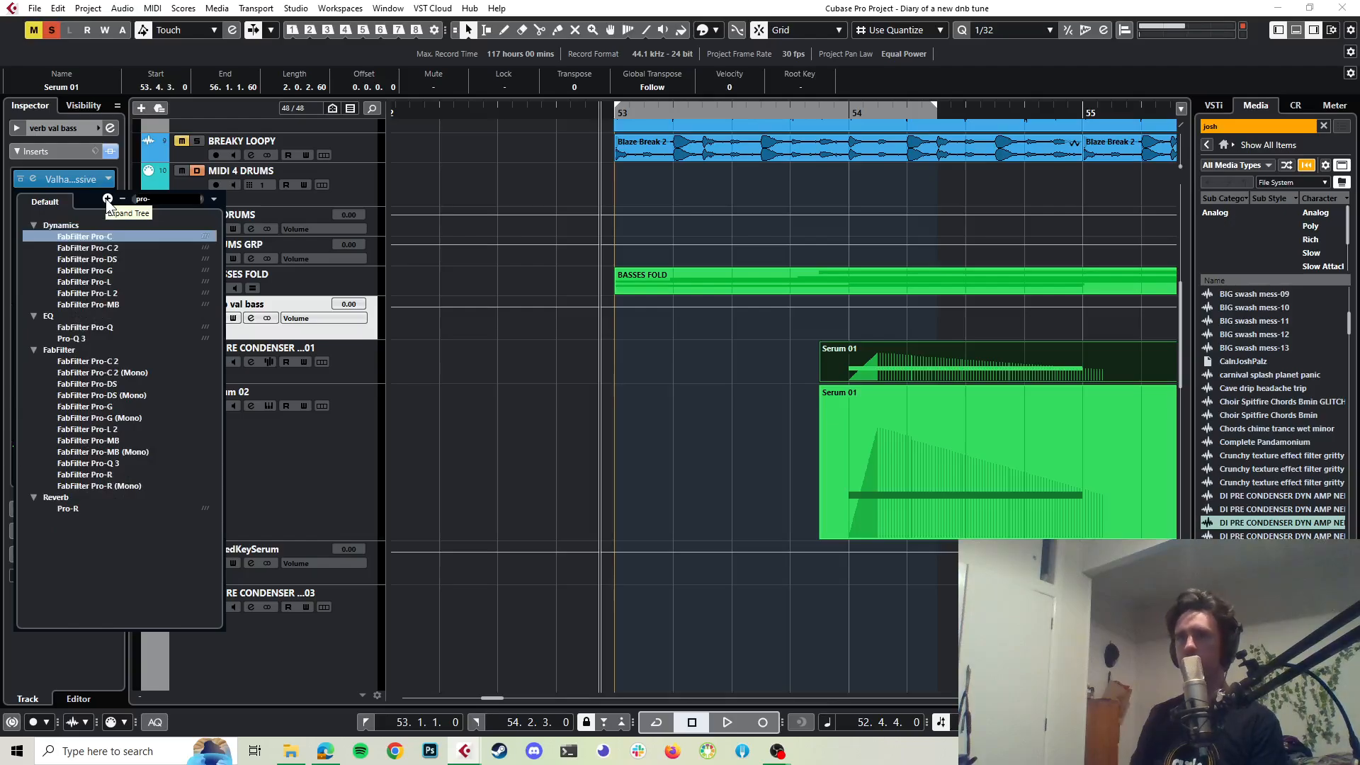
left_click(65, 337)
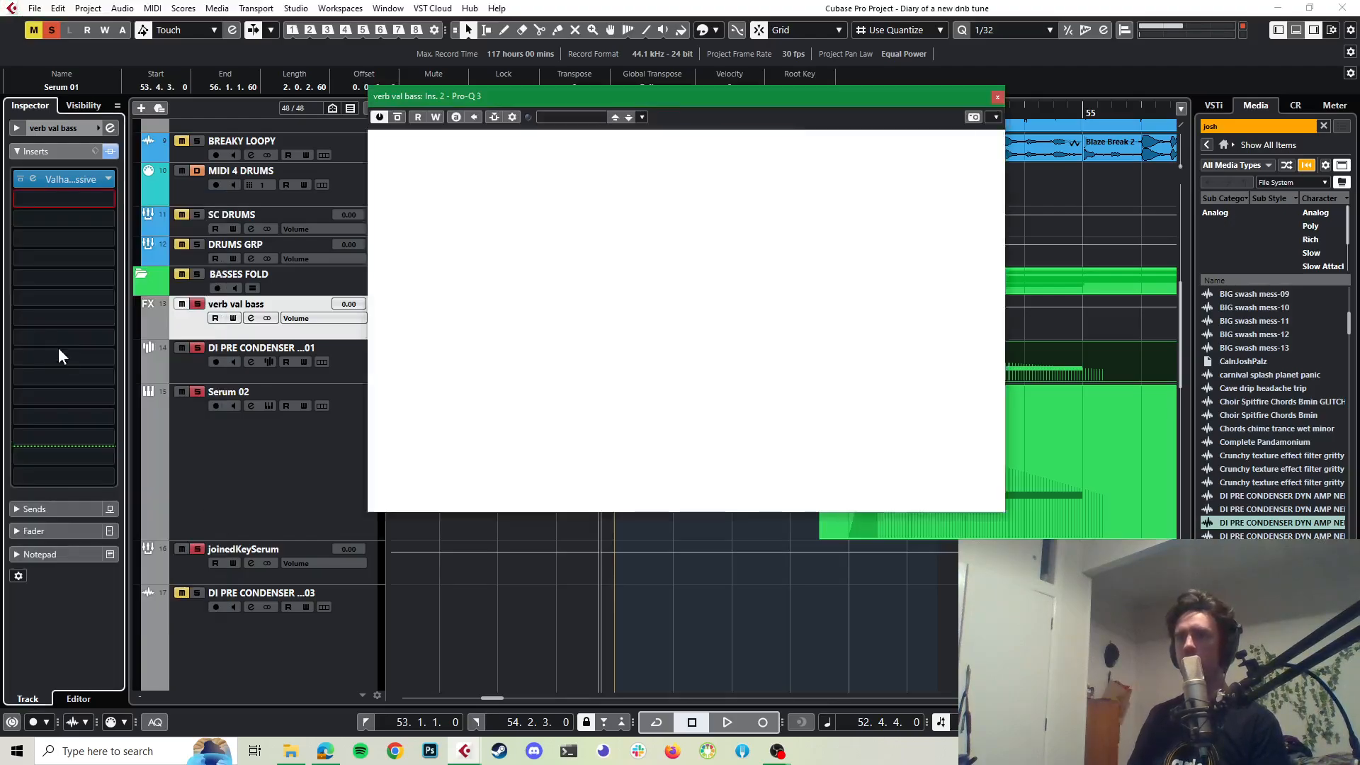
Step: Play the reverb through Pro-Q 3 and add a low shelf at about 561 Hz with about -6.6 dB gain
key("space")
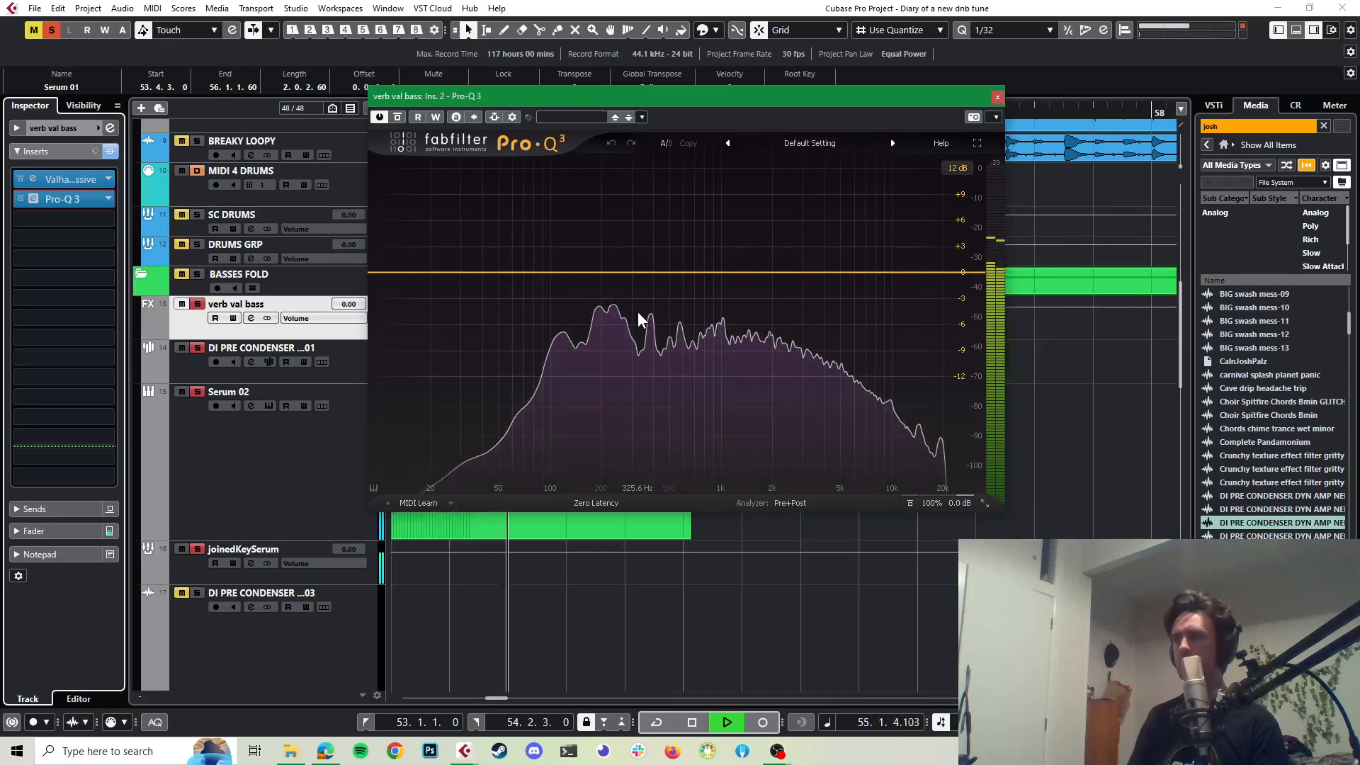
key("space")
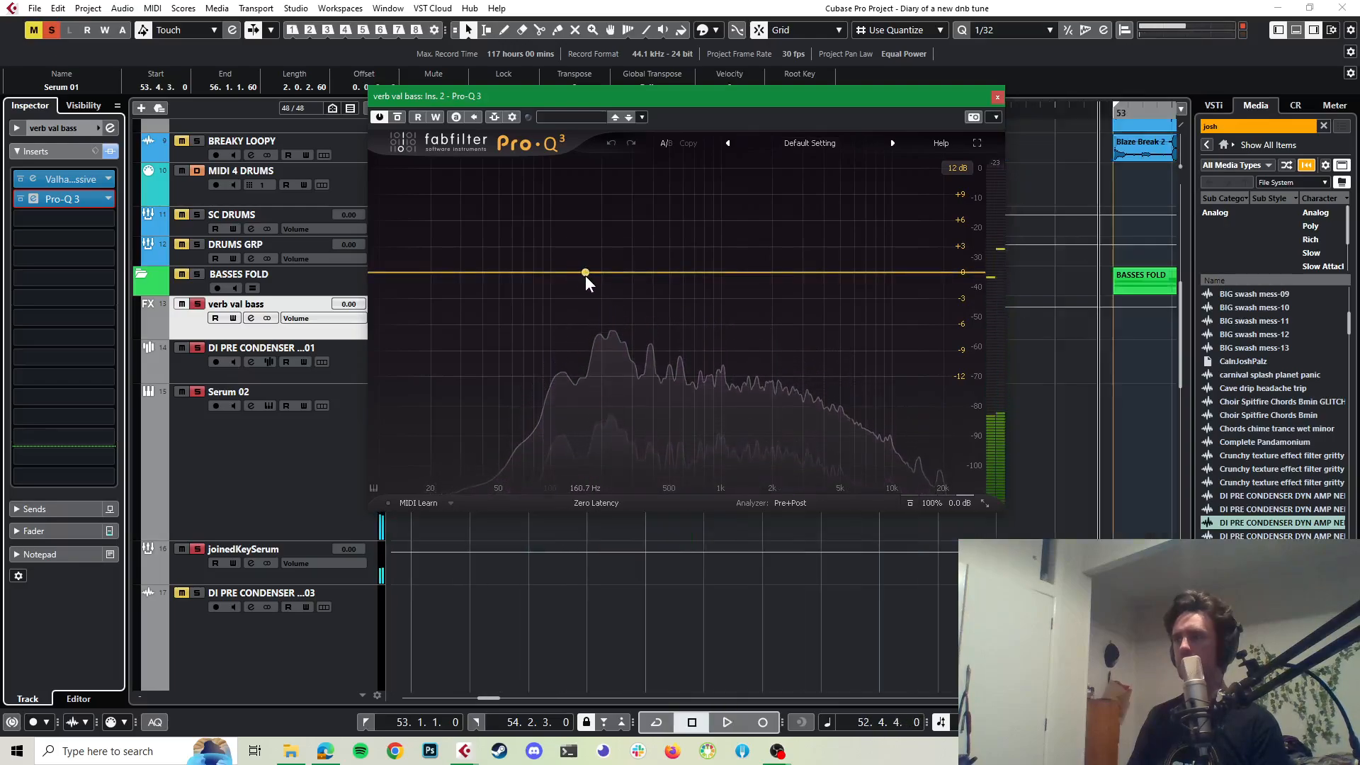
left_click_drag(597, 273, 622, 289)
left_click(507, 439)
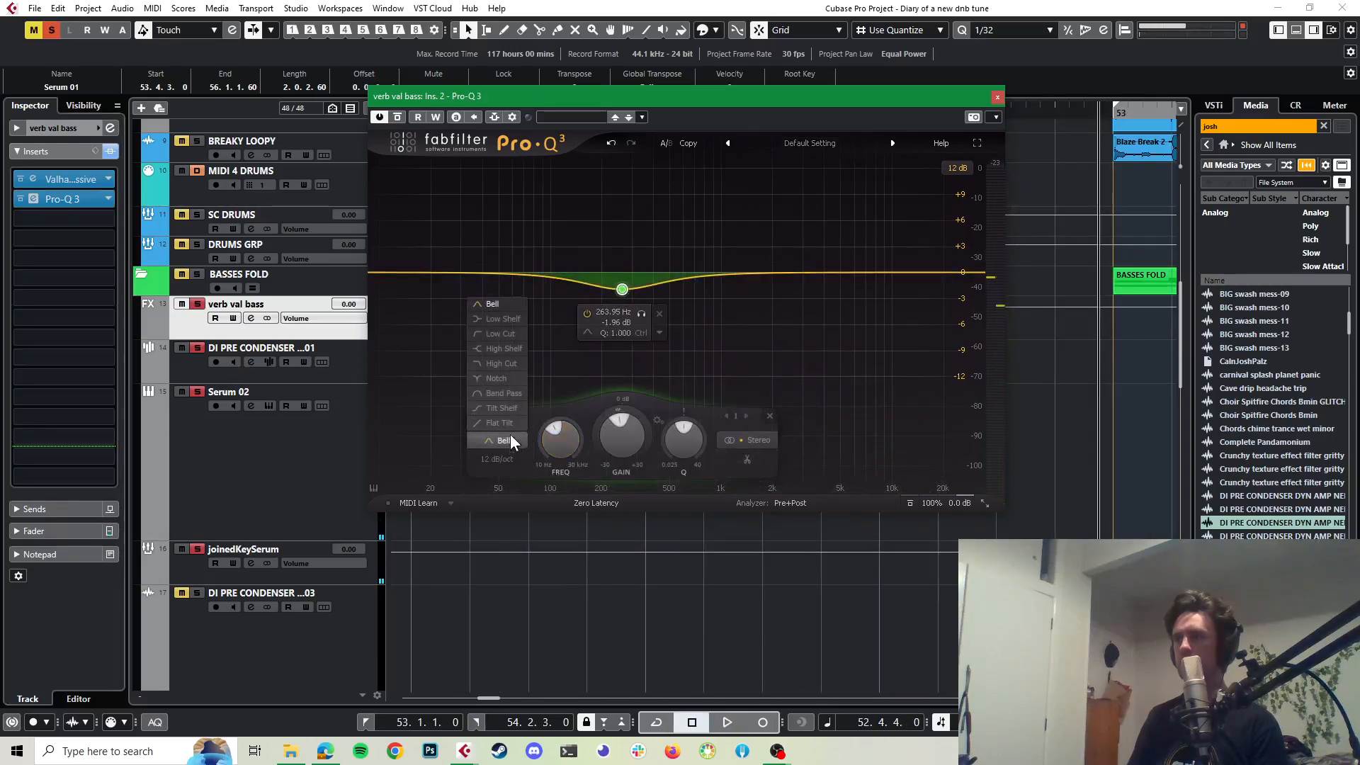
left_click(491, 319)
left_click_drag(622, 289, 678, 317)
key("space")
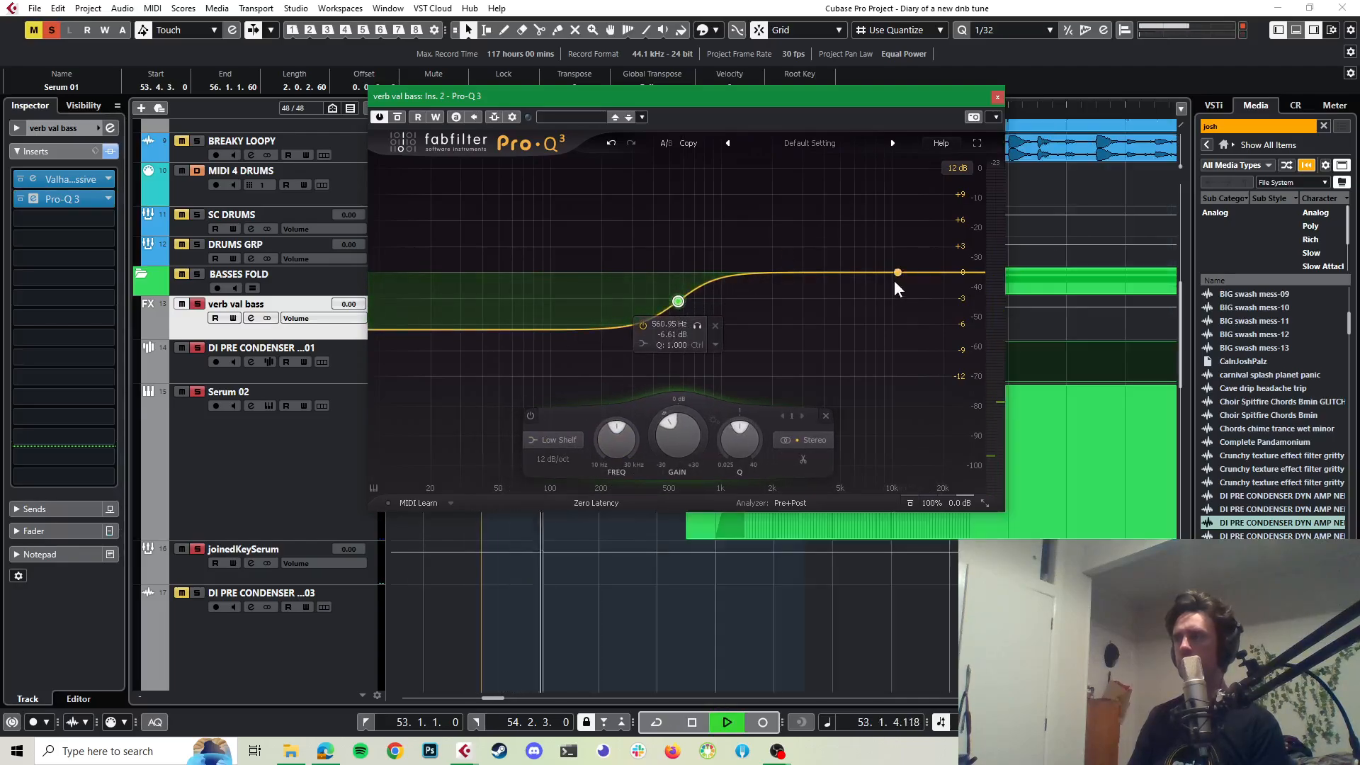
left_click(997, 96)
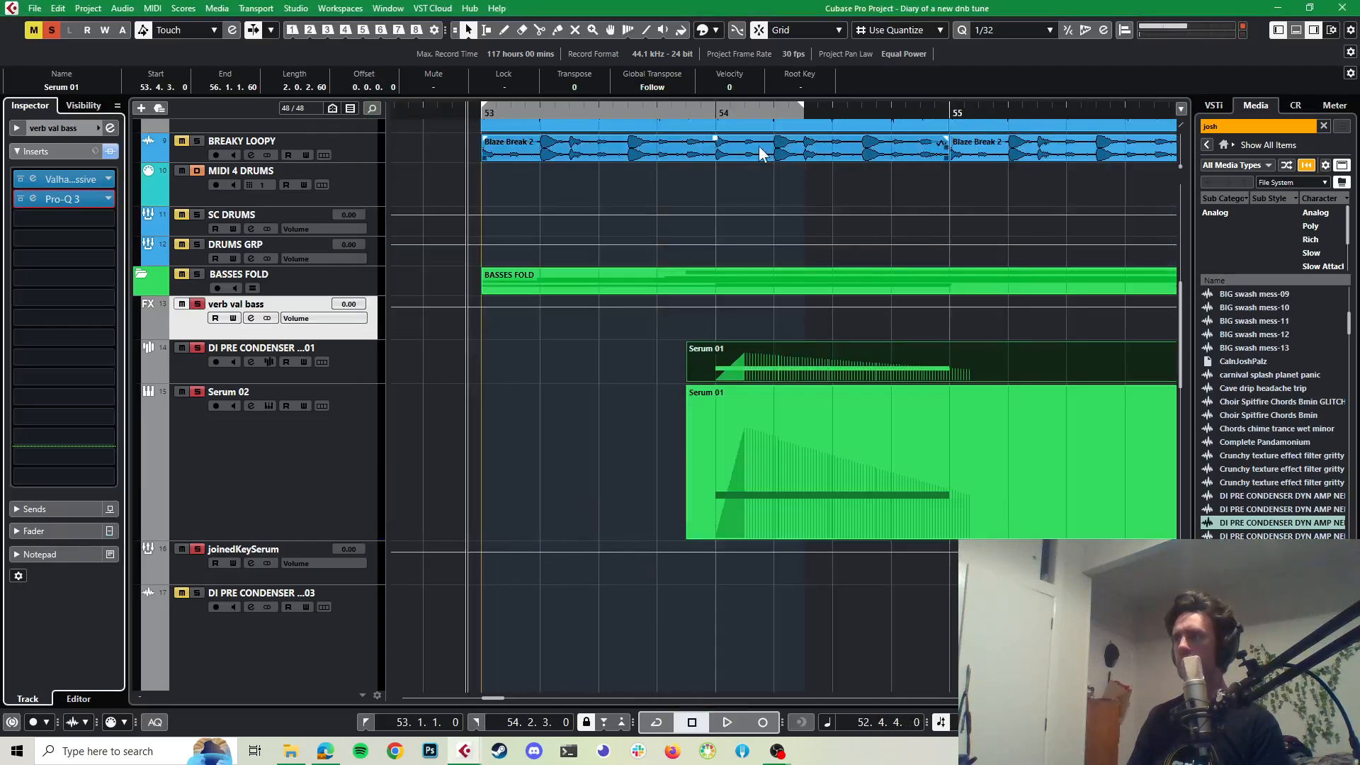
Step: Audition the soloed basses with the equalised reverb from just before bar 54, and select the joinedKeySerum group
key("space")
left_click(677, 109)
key("space")
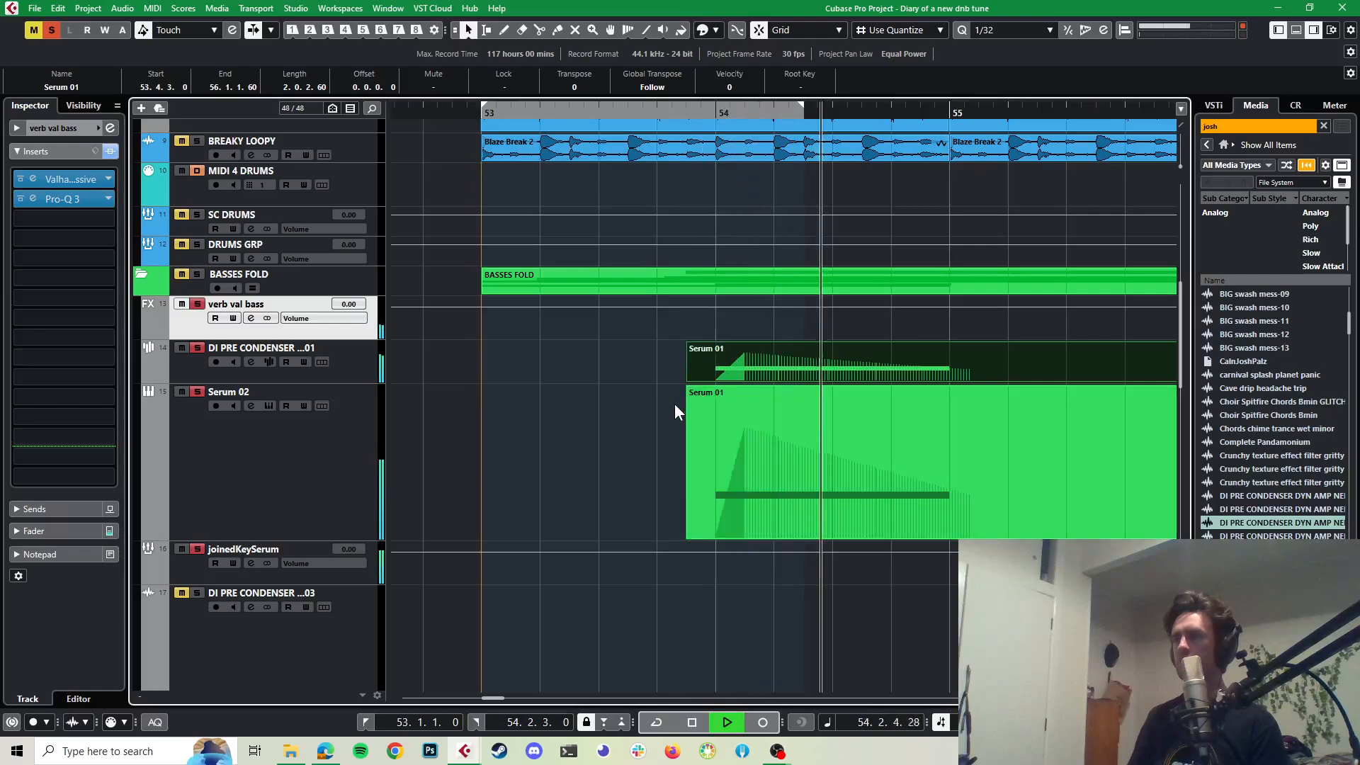
key("space")
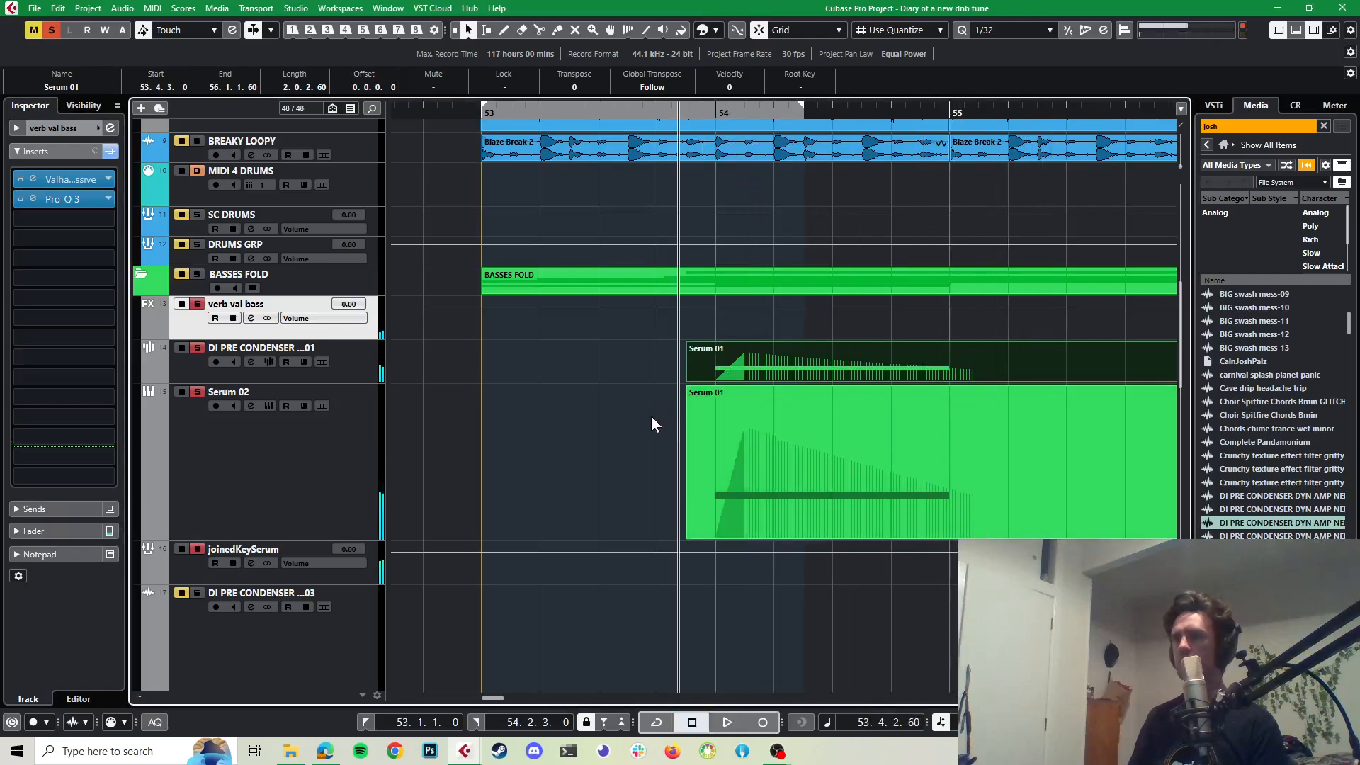
key("space")
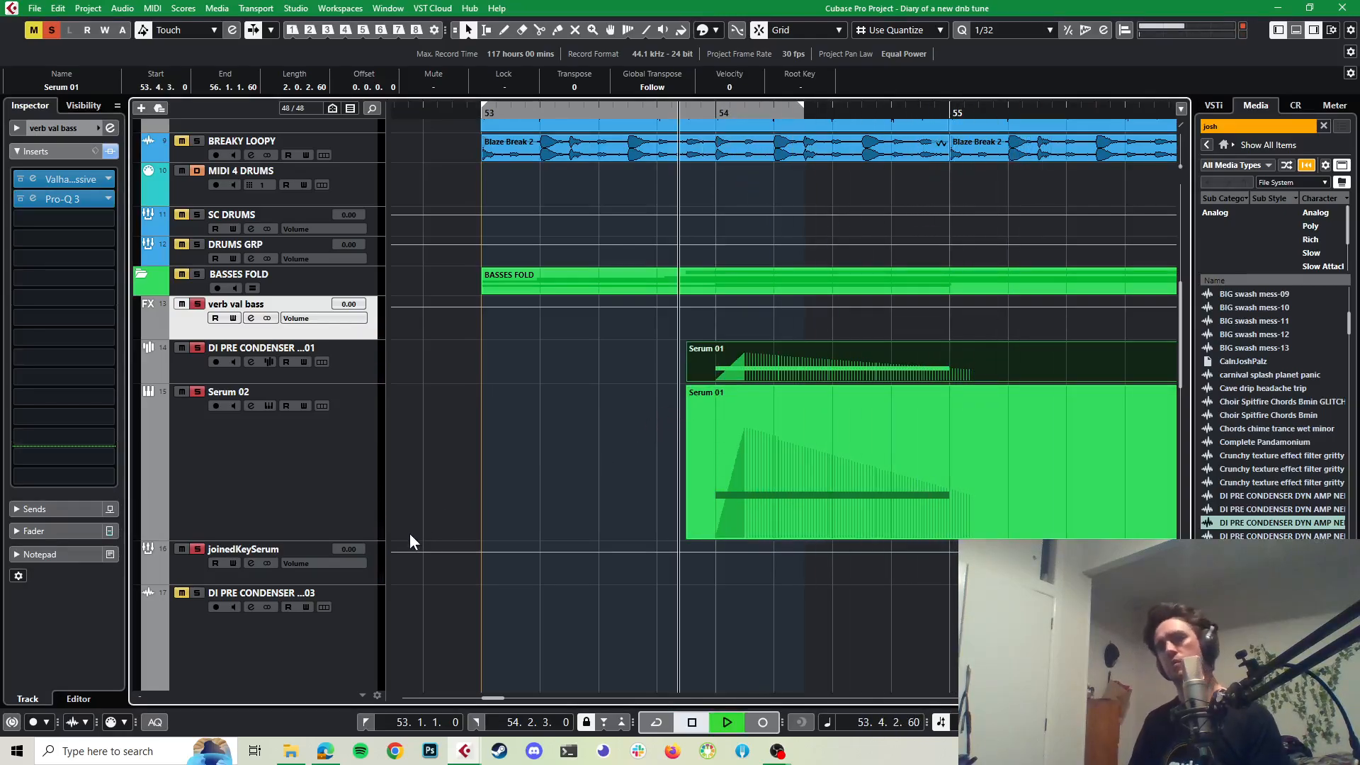
key("space")
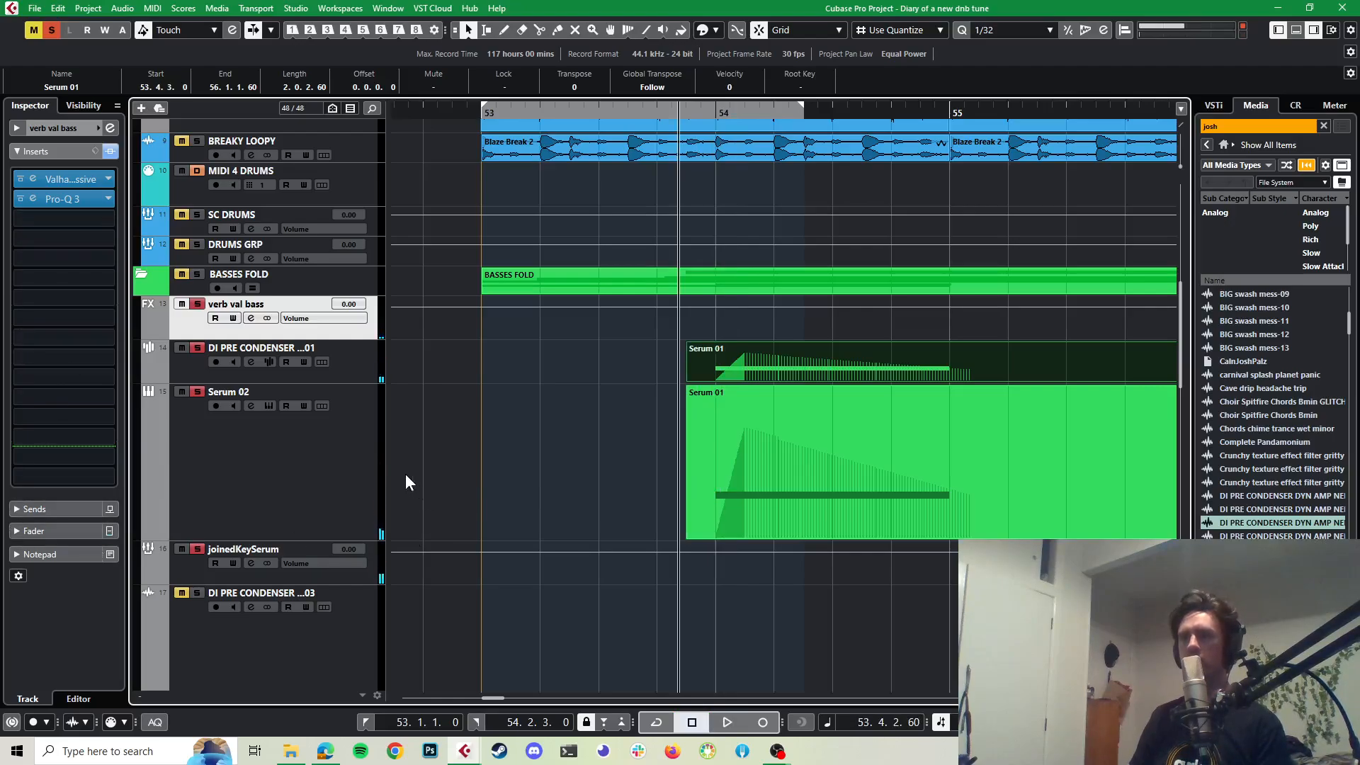
left_click(374, 556)
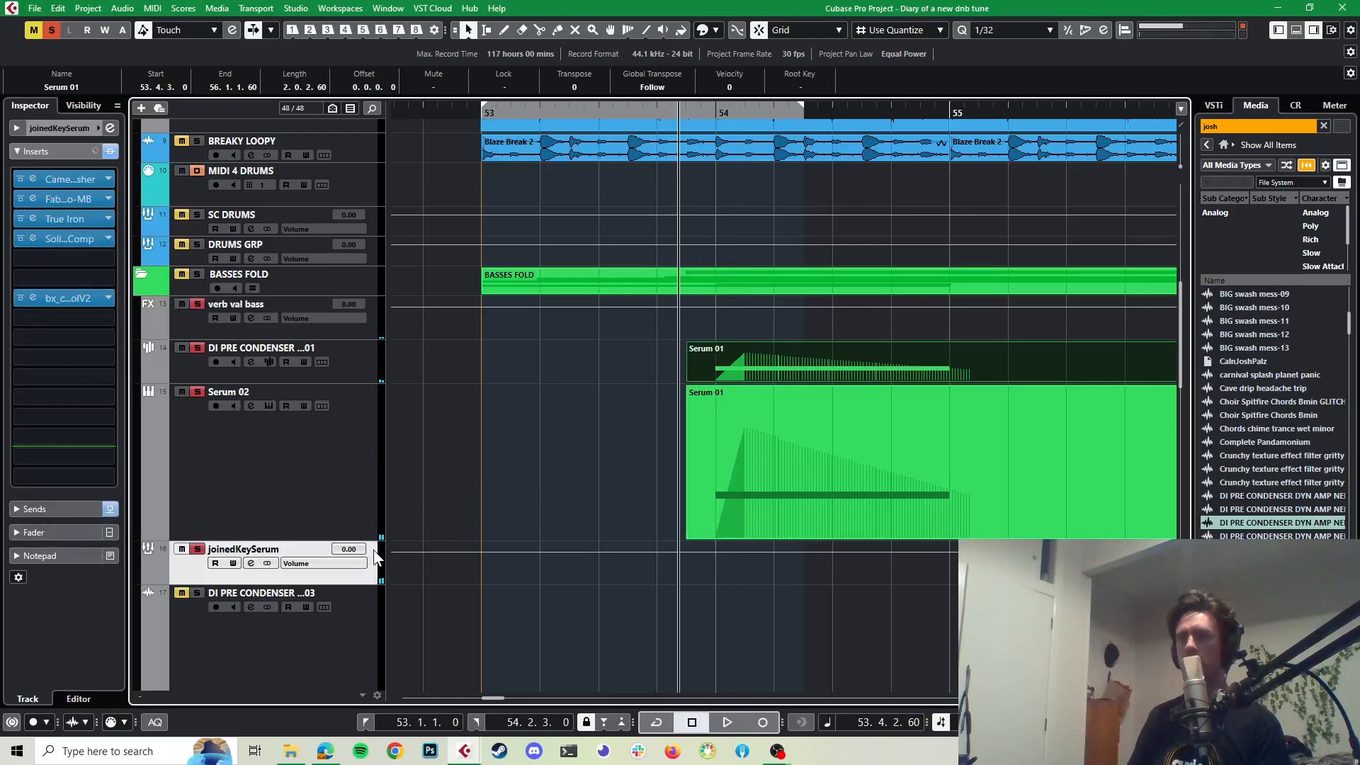
Step: Add a send from the joinedKeySerum group to Portal bass, switch it on and switch off the verb val bass send
left_click(74, 509)
left_click(106, 227)
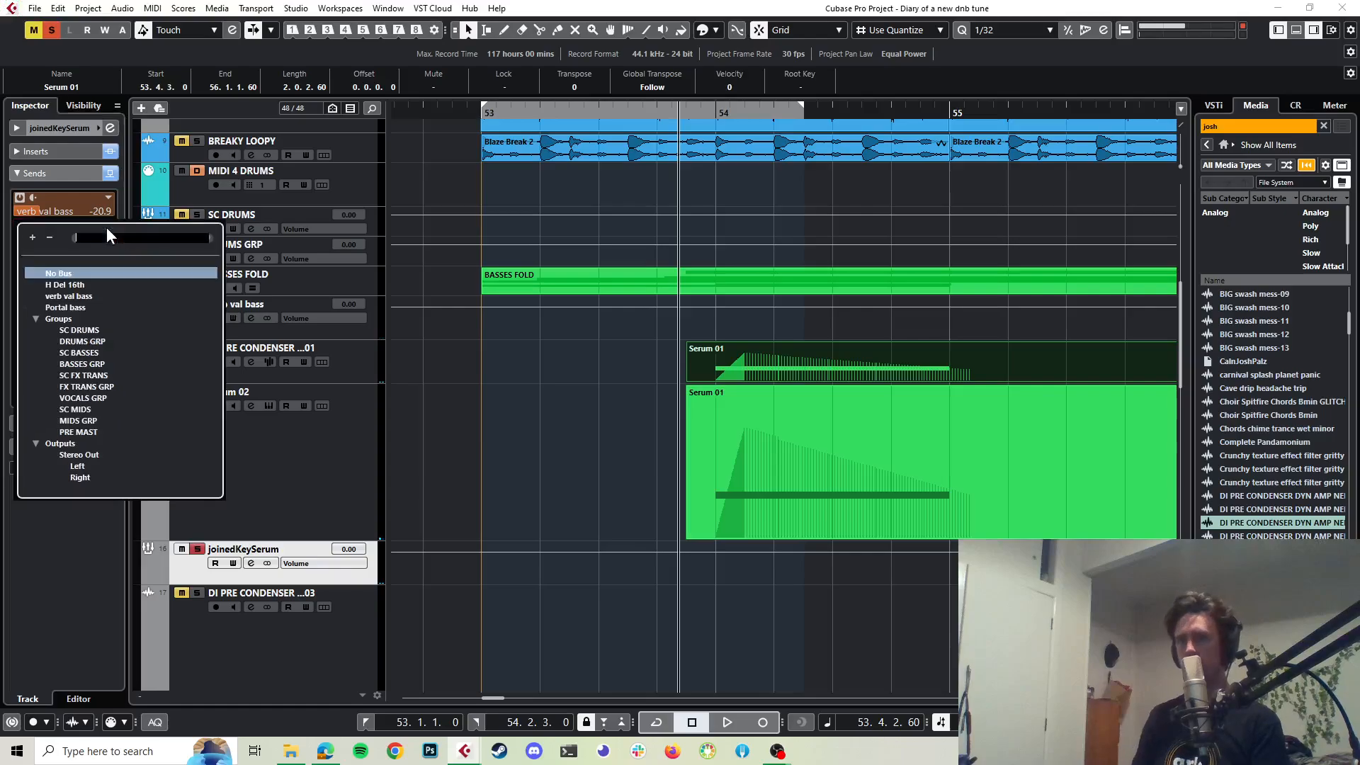
left_click(63, 307)
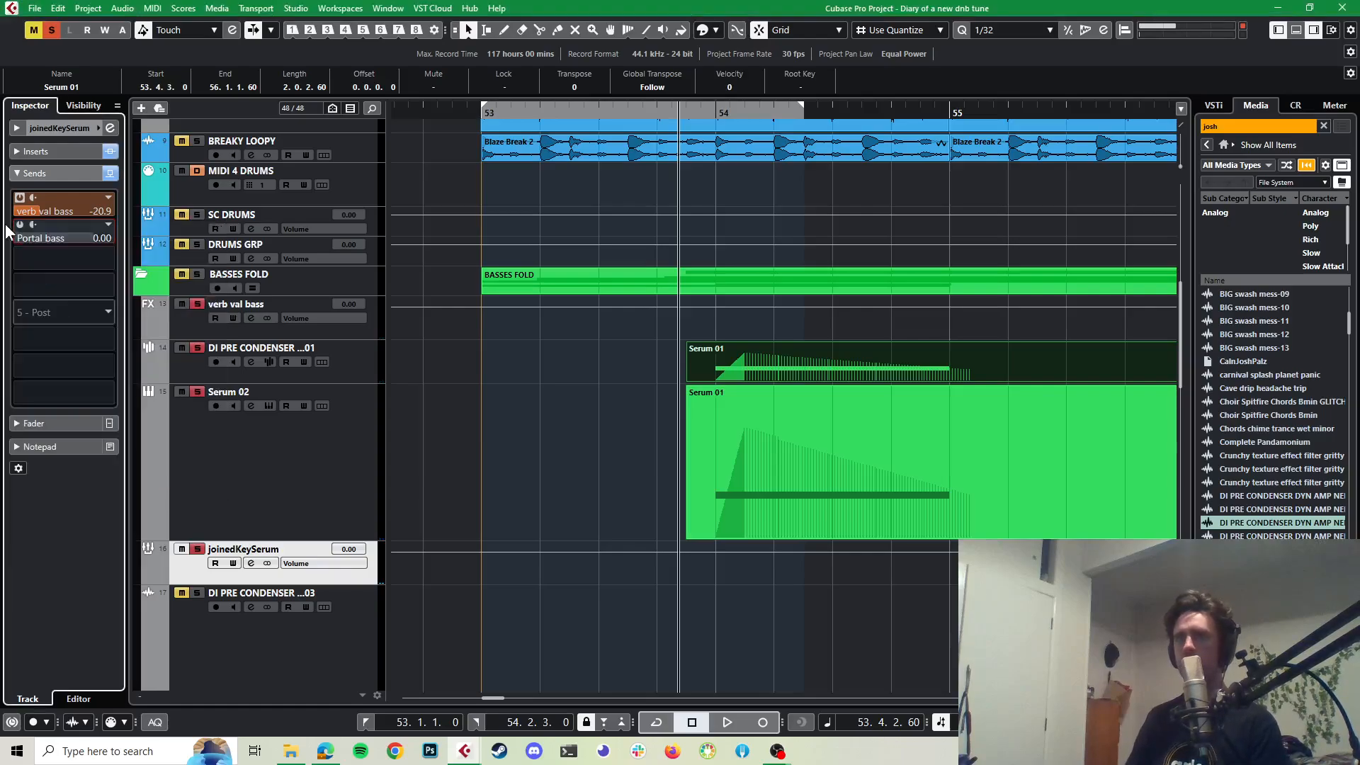
left_click(20, 224)
left_click(19, 198)
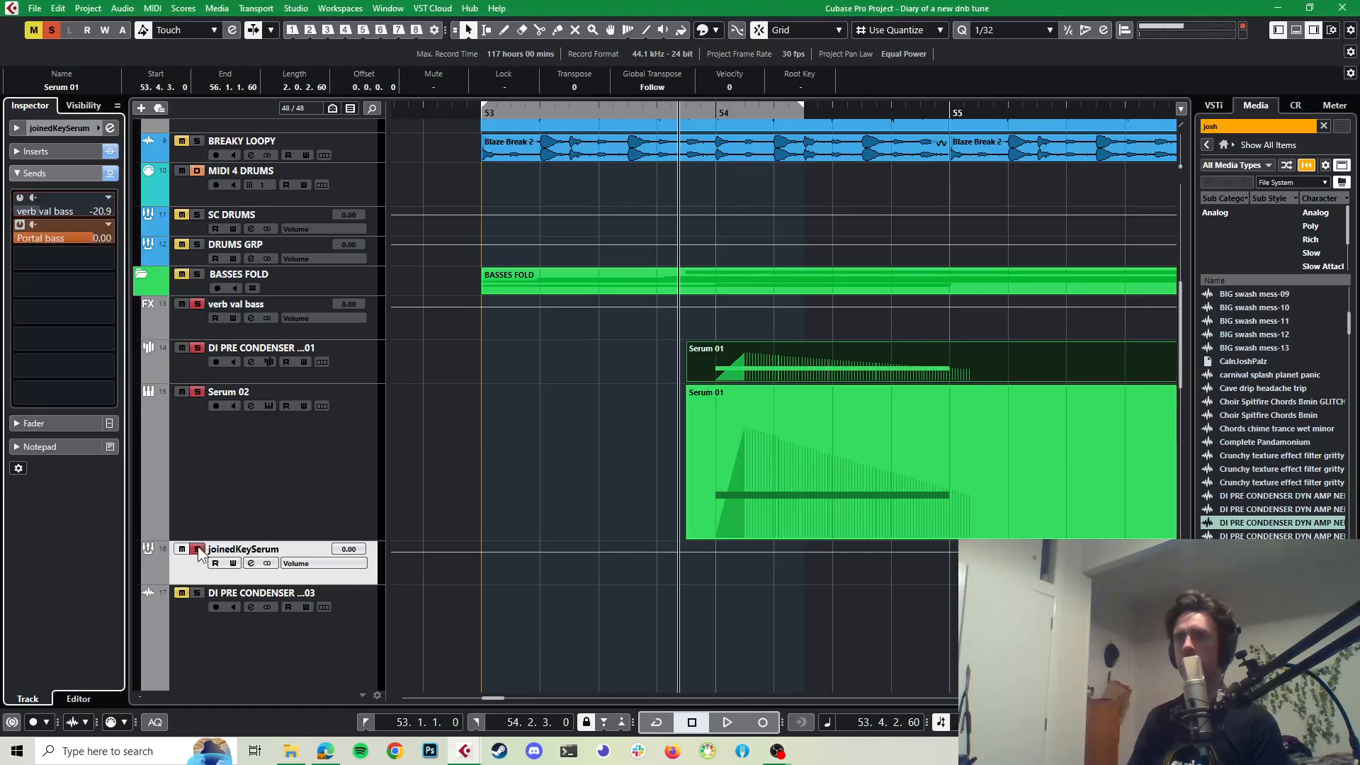
Step: Audition the soloed basses through the Portal bass effect and lower the joinedKeySerum group's send to it to -10.2 dB
left_click(198, 550)
scroll(547, 467, "down", 5)
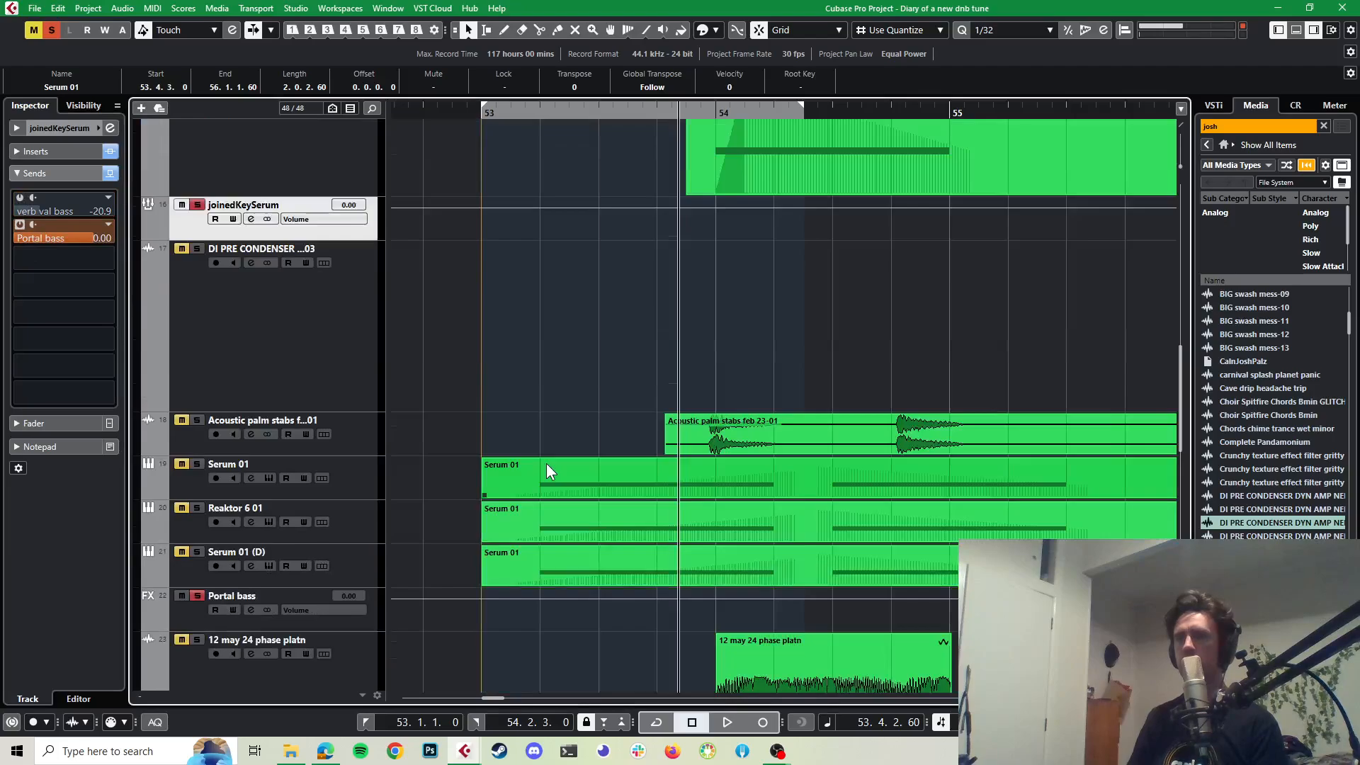
key("space")
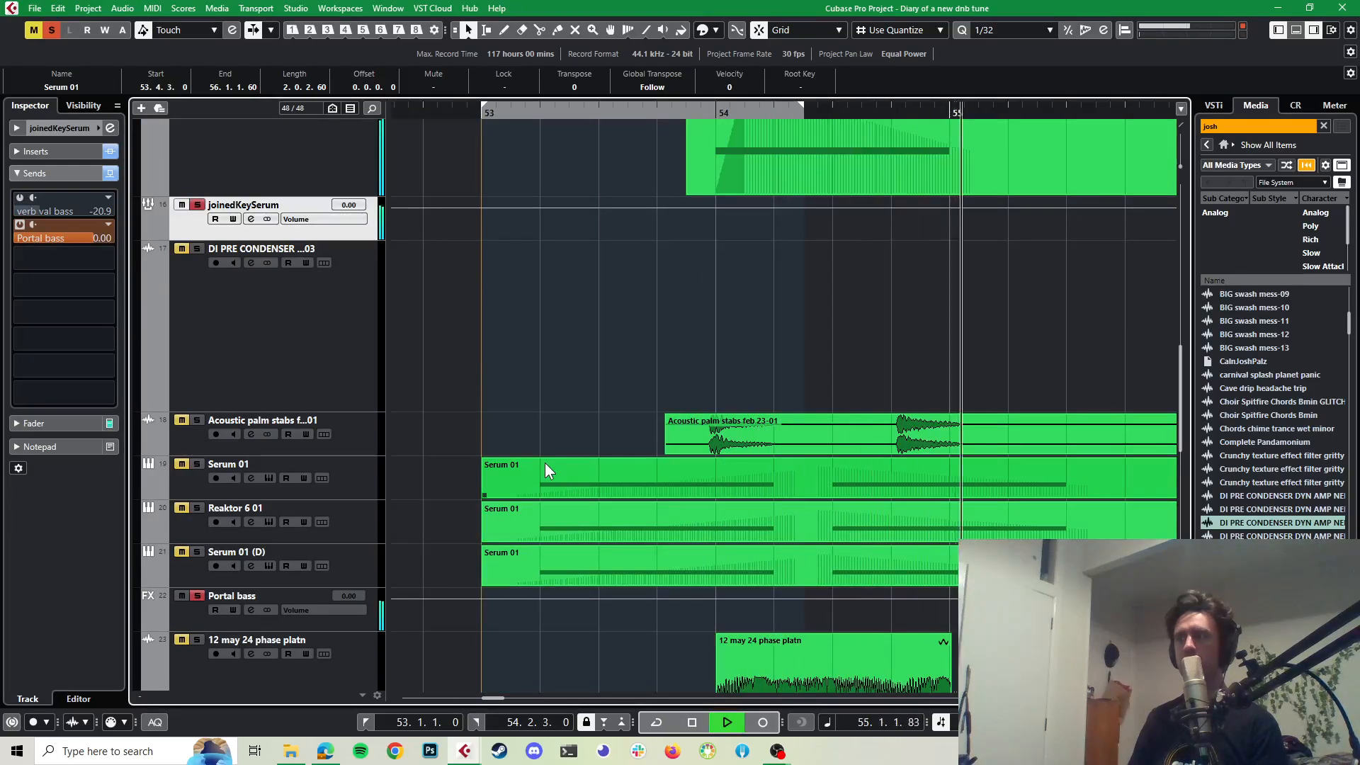
key("space")
scroll(607, 410, "up", 3)
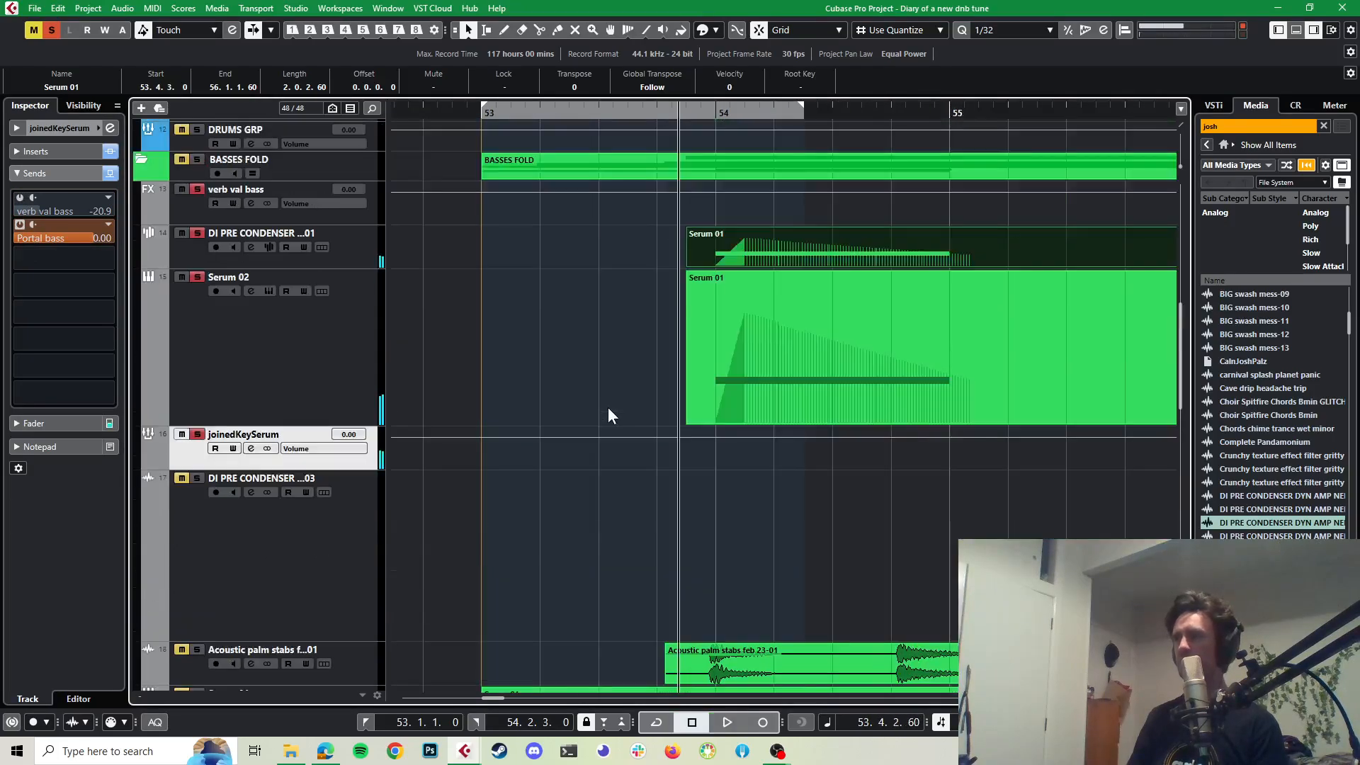
key("space")
key("space")
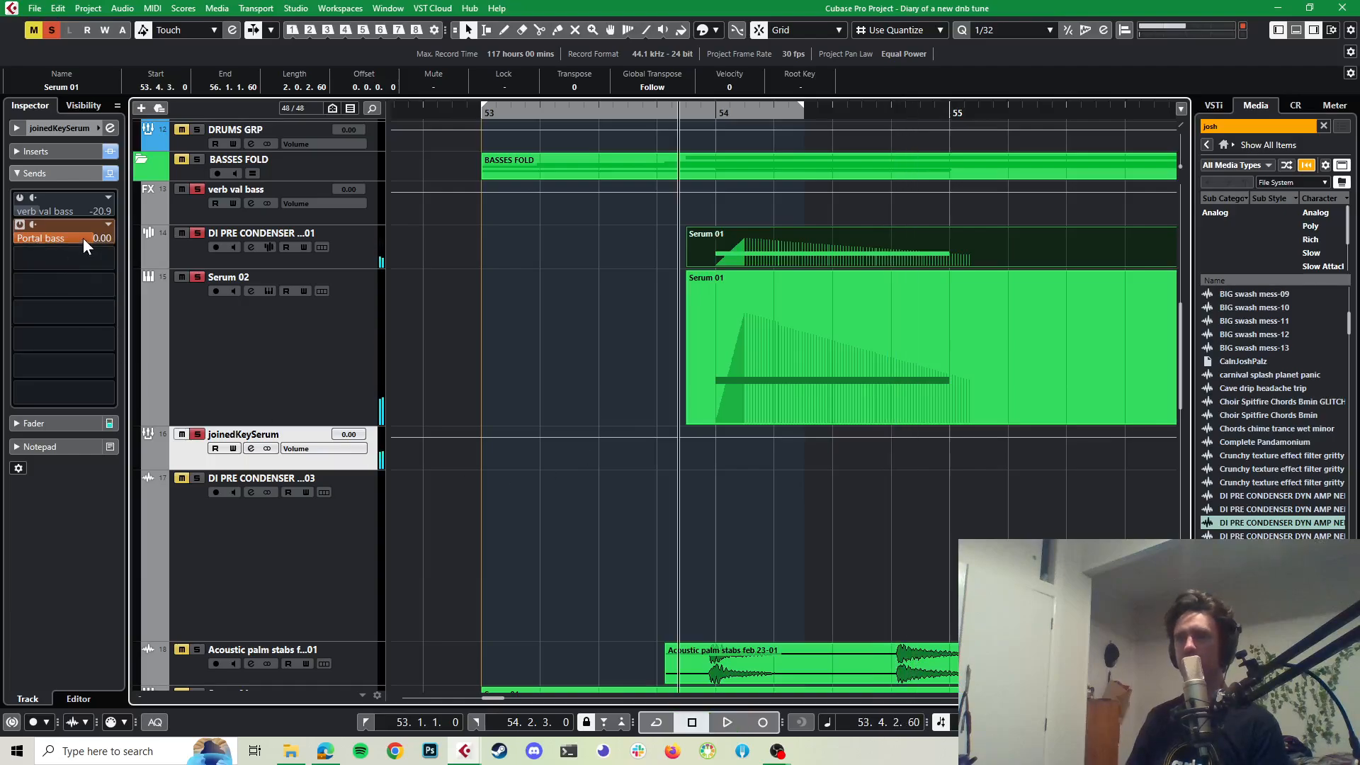
left_click_drag(83, 238, 4, 330)
Step: Select the Portal bass FX track and add Pro-Q 3 in its second insert slot, after Portal
scroll(529, 405, "down", 5)
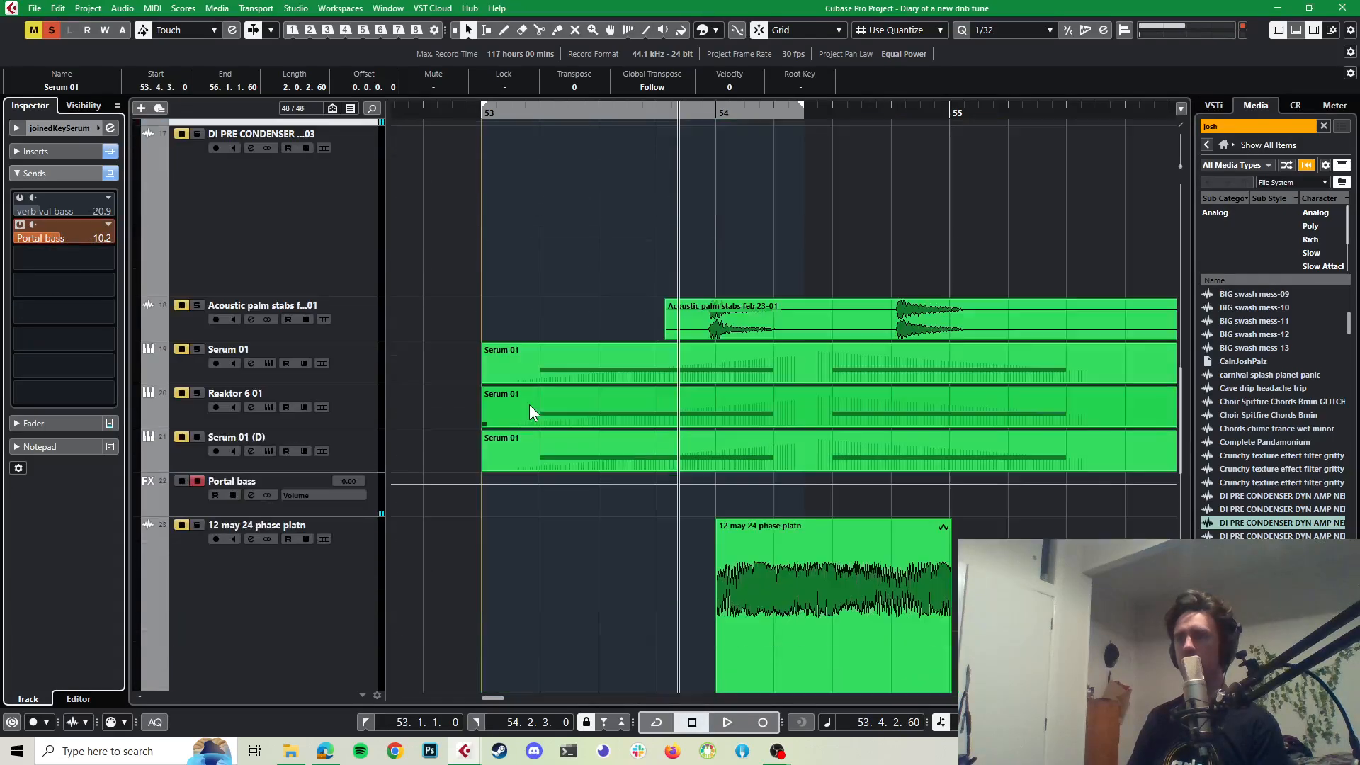
left_click(312, 488)
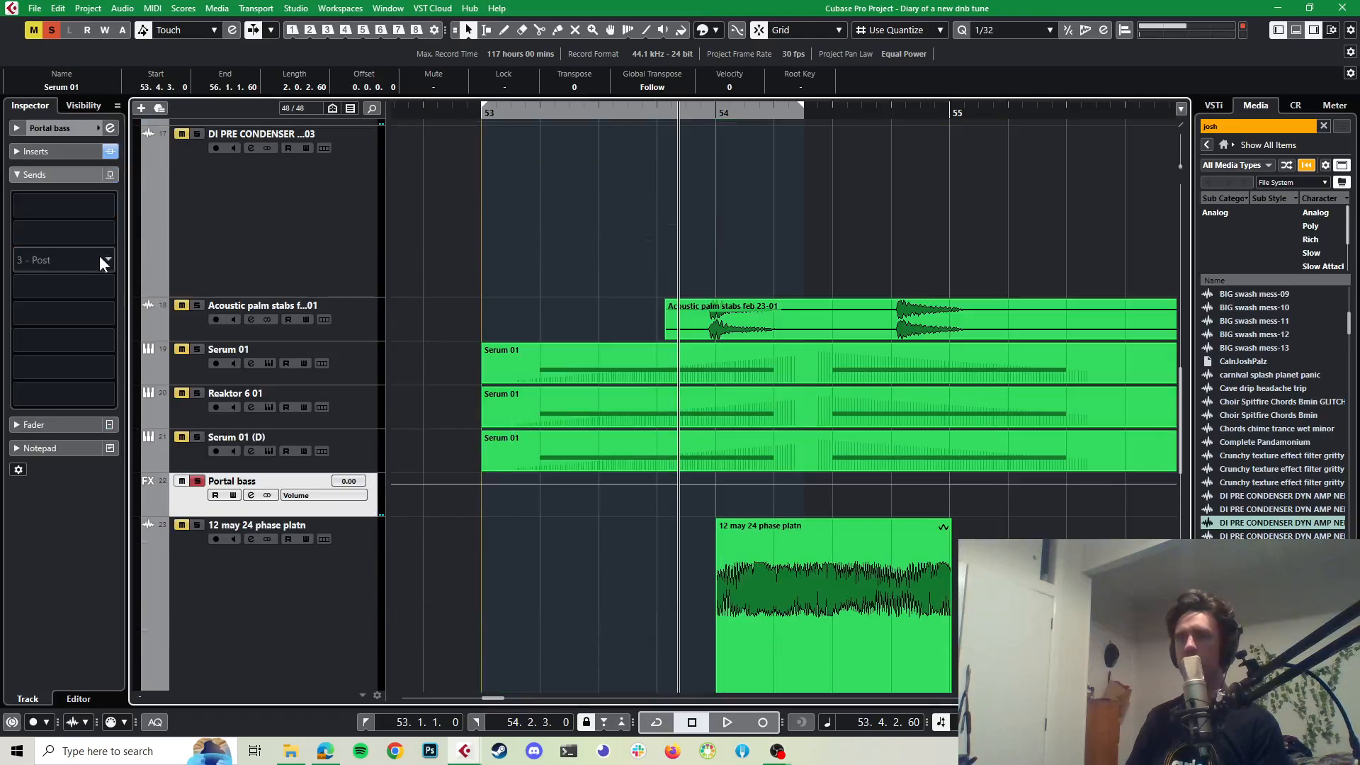
left_click(63, 151)
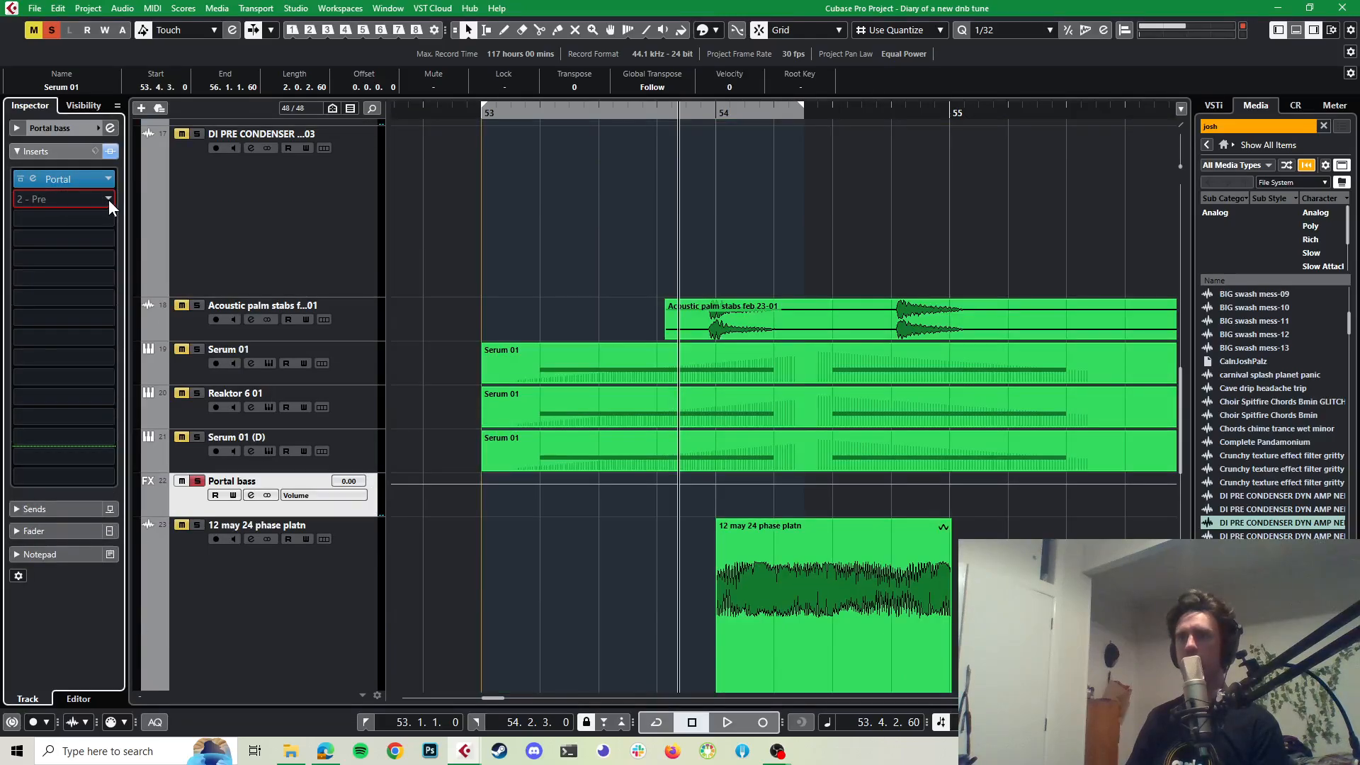
left_click(109, 199)
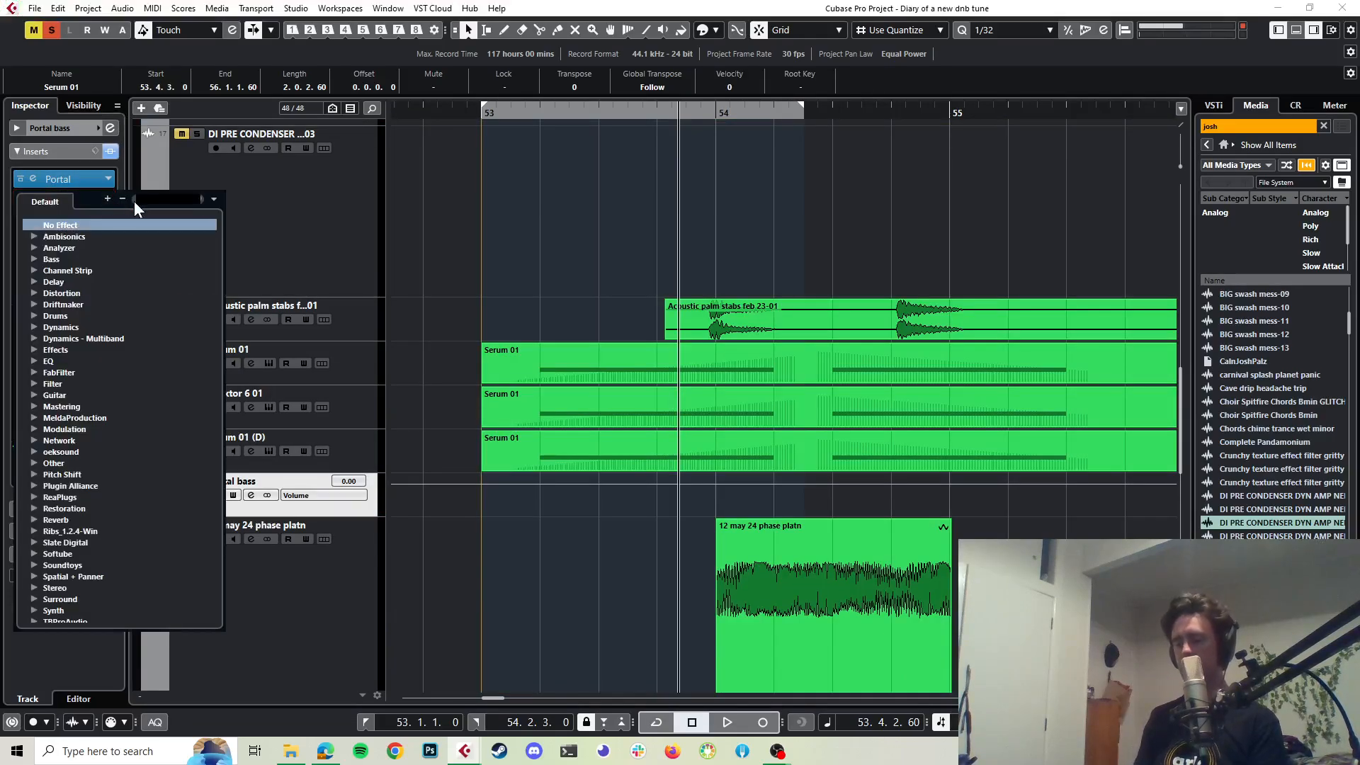
type("pro")
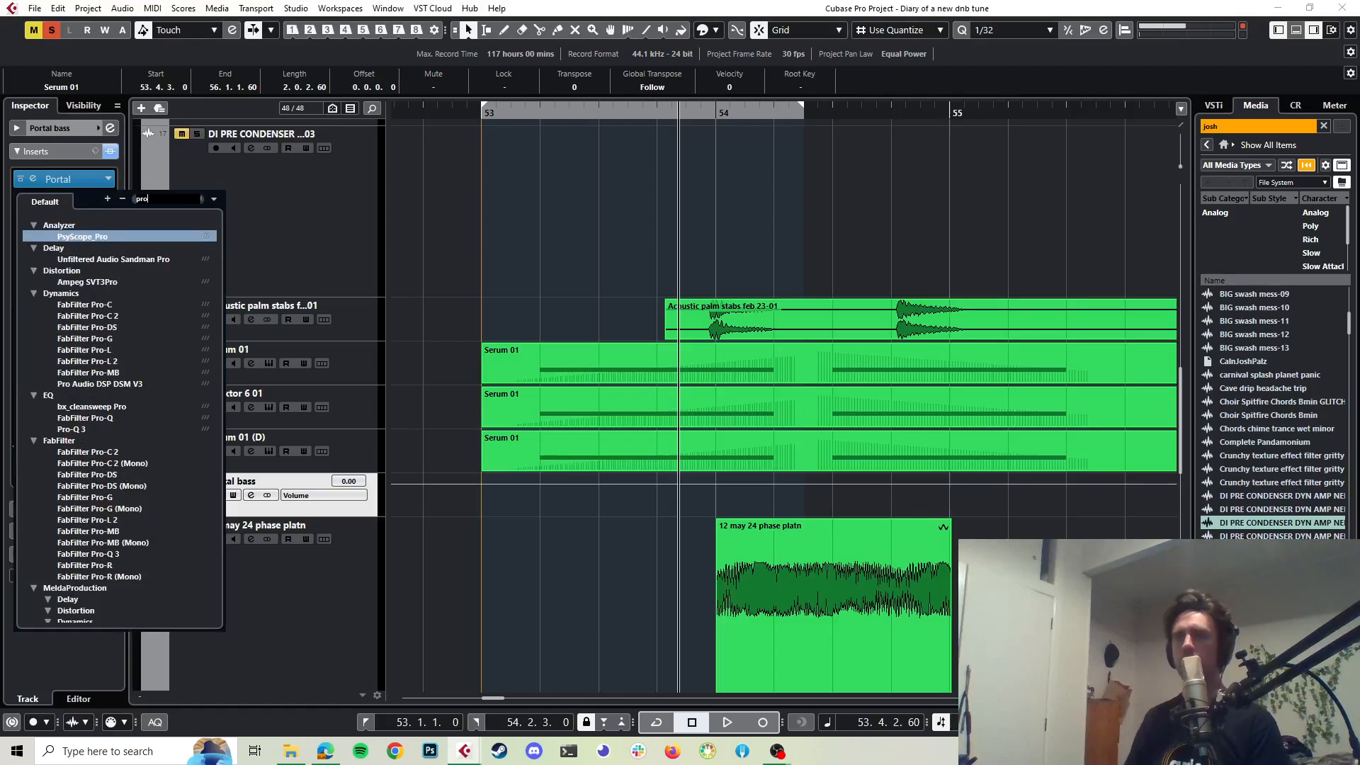
left_click(71, 429)
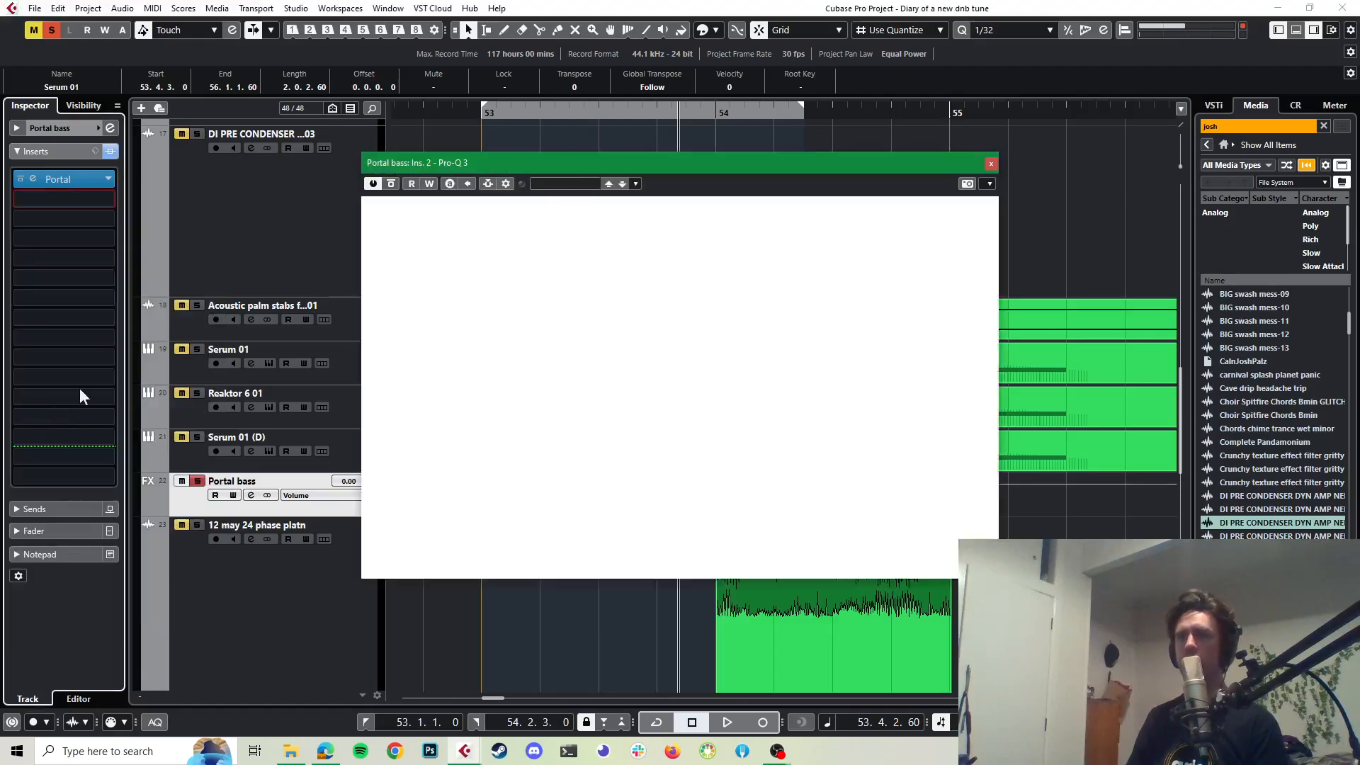
Step: Create a low cut band in the Portal bass Pro-Q 3 and raise it to about 362 Hz while checking playback
left_click_drag(544, 339, 529, 372)
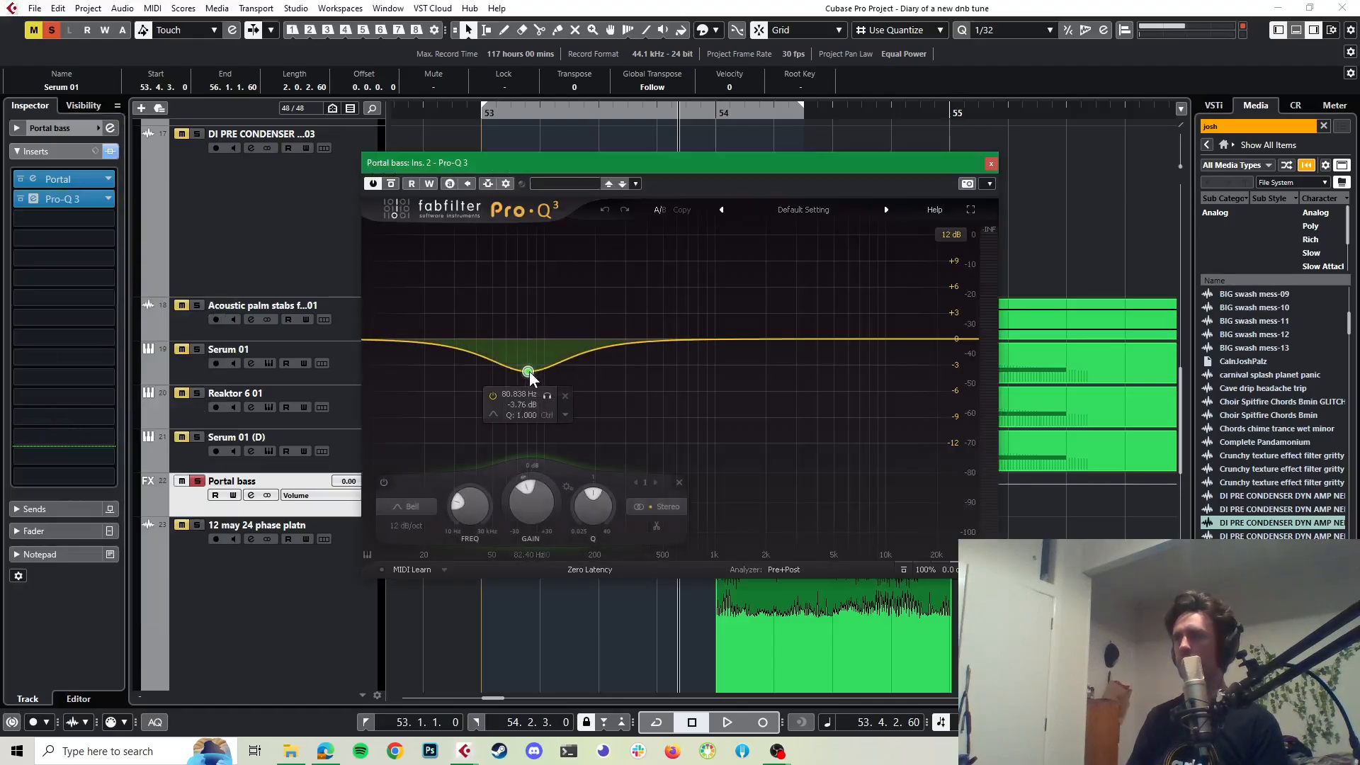
left_click(418, 506)
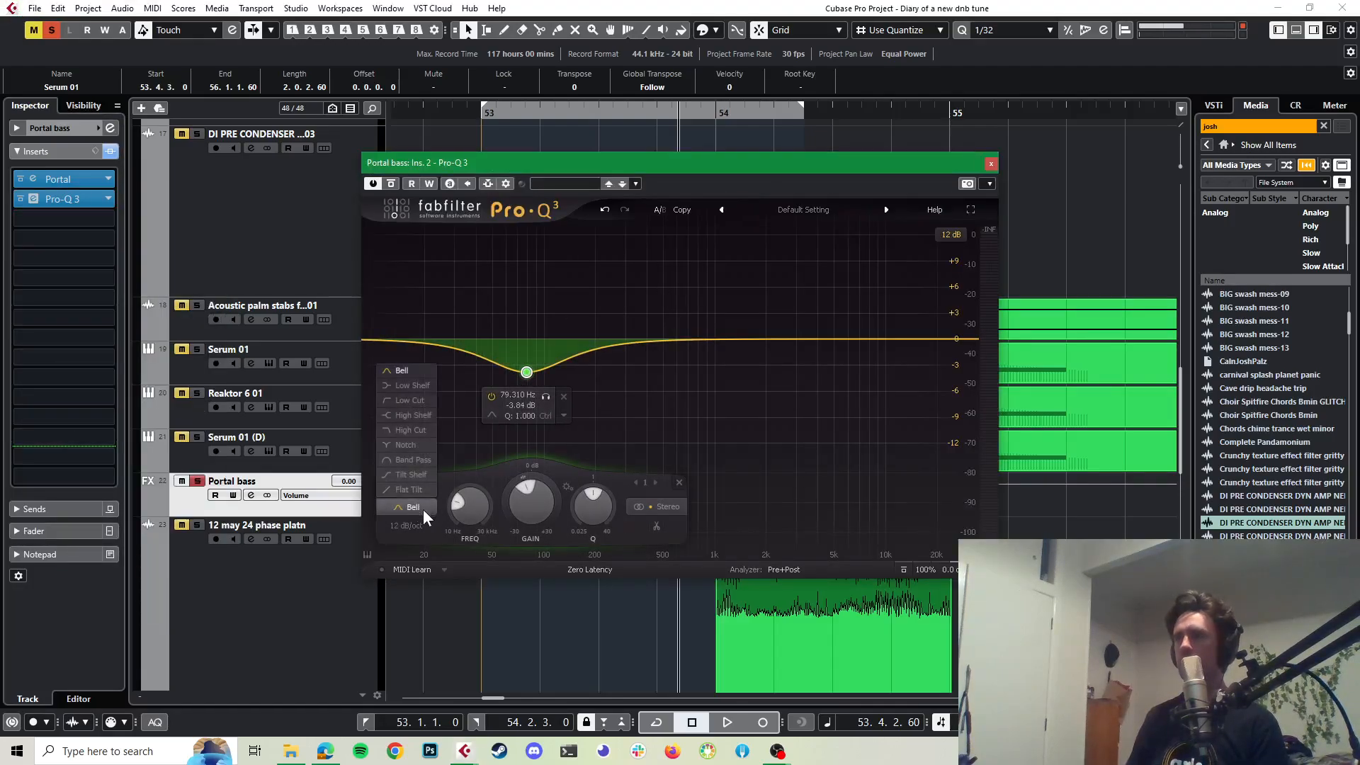
left_click(413, 401)
key("space")
key("space")
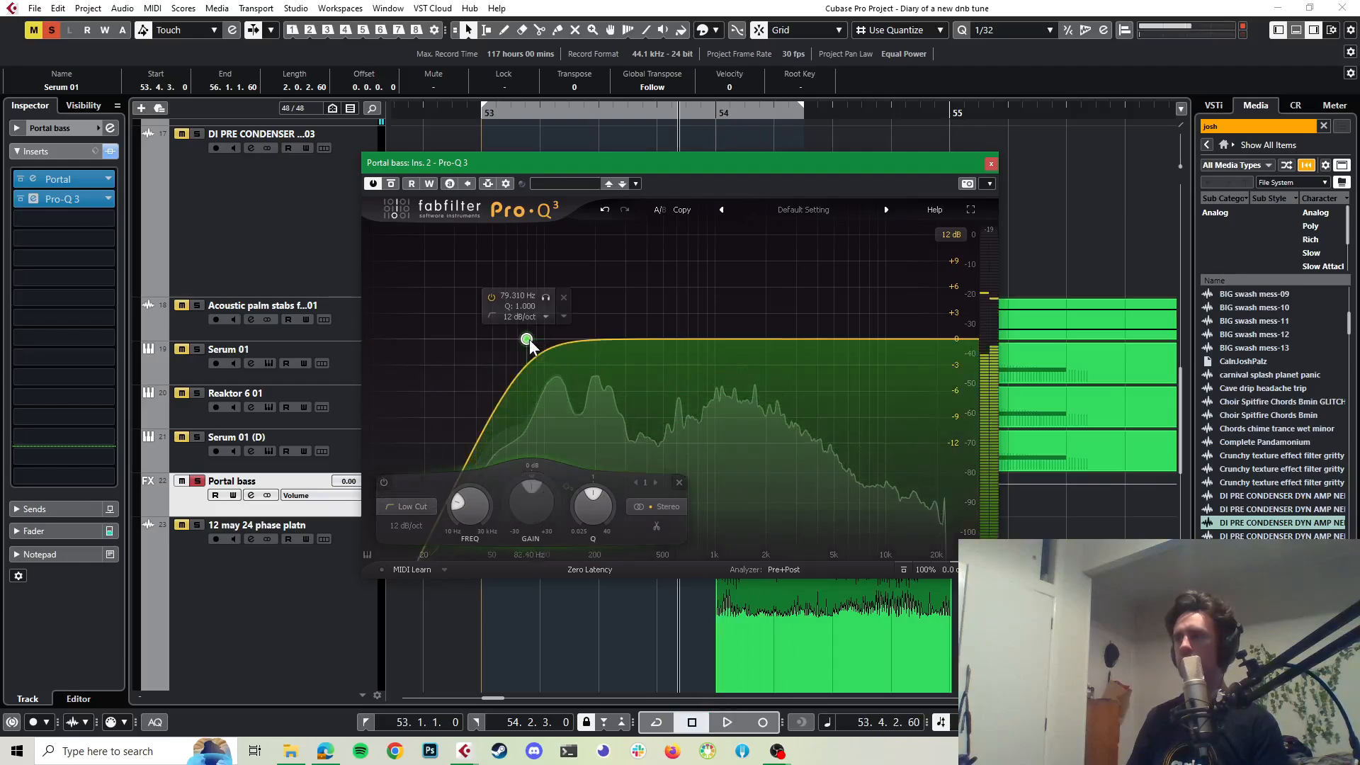
left_click_drag(527, 339, 639, 338)
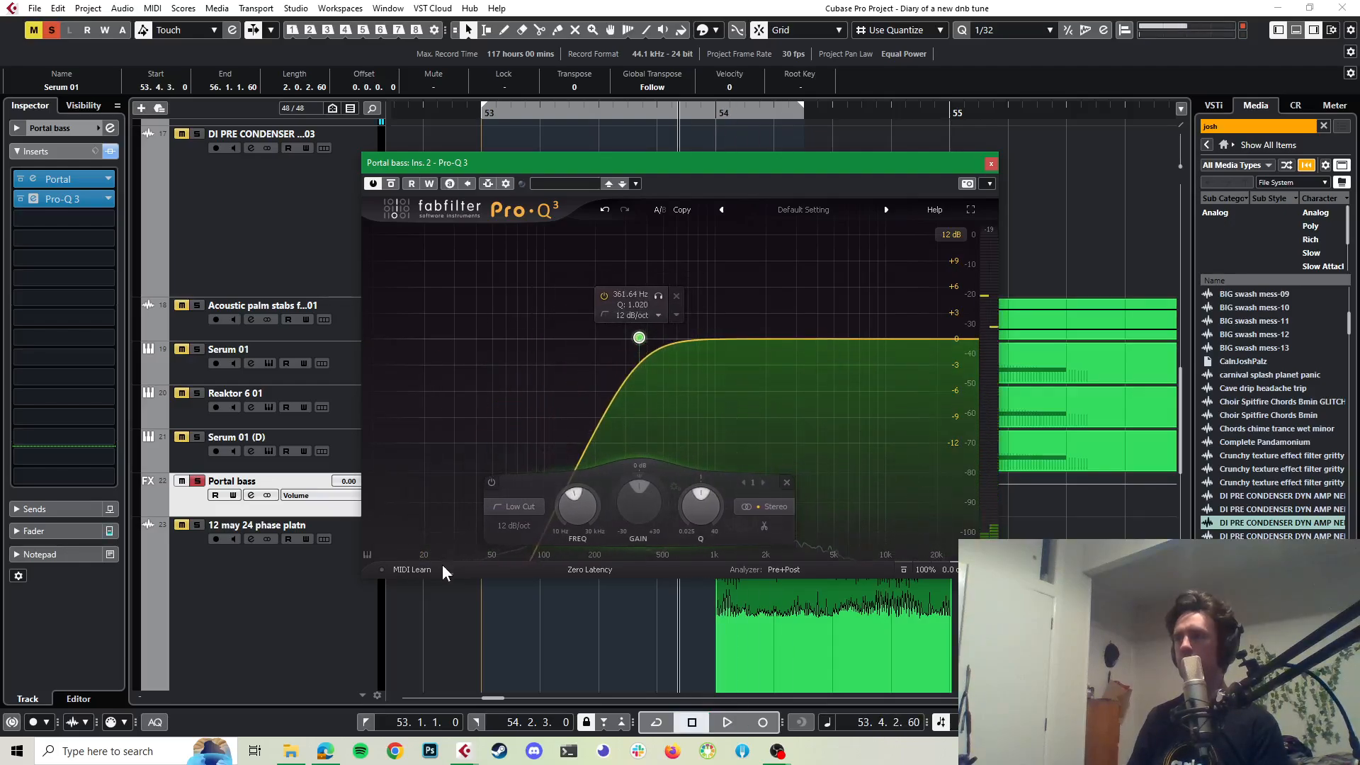
Step: Steepen the low cut to 24 dB/oct, move it slightly higher in frequency and soften its knee
left_click(514, 511)
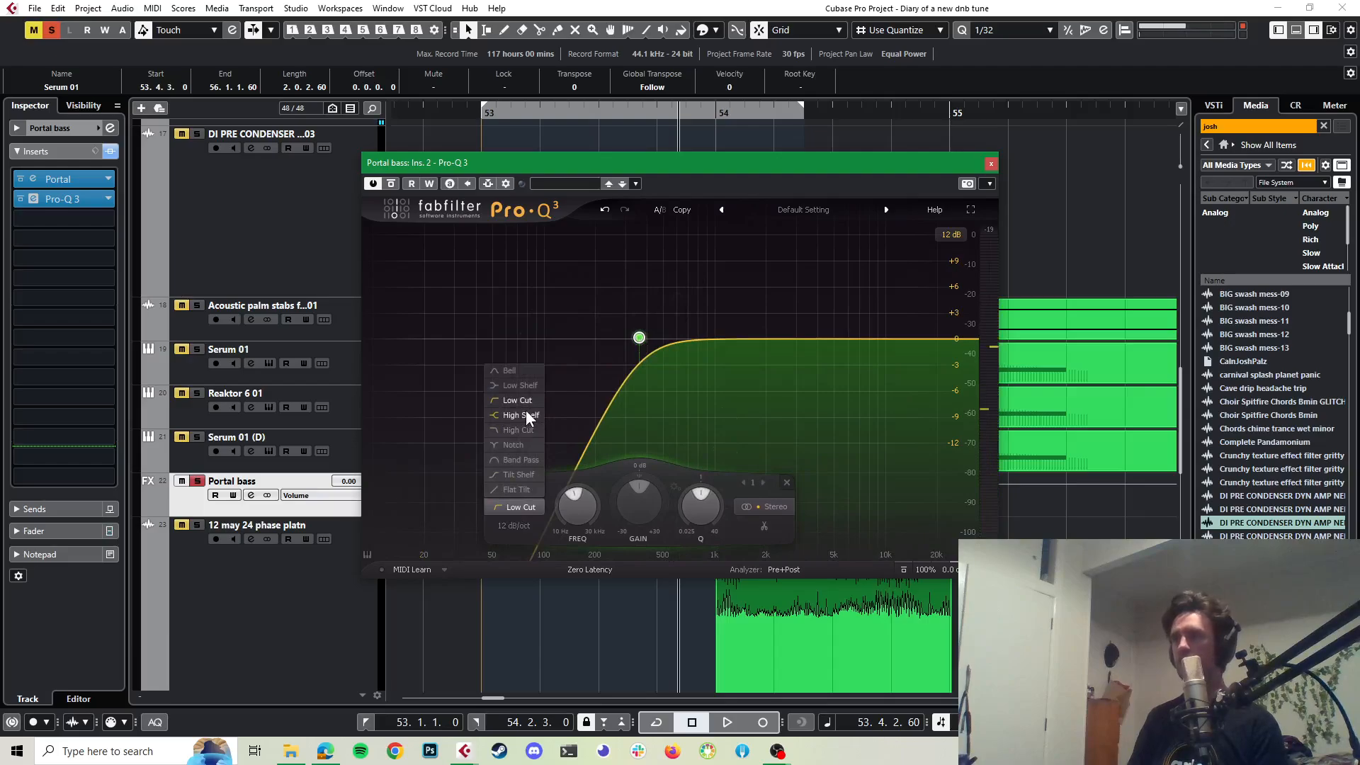
left_click(510, 527)
left_click(538, 588)
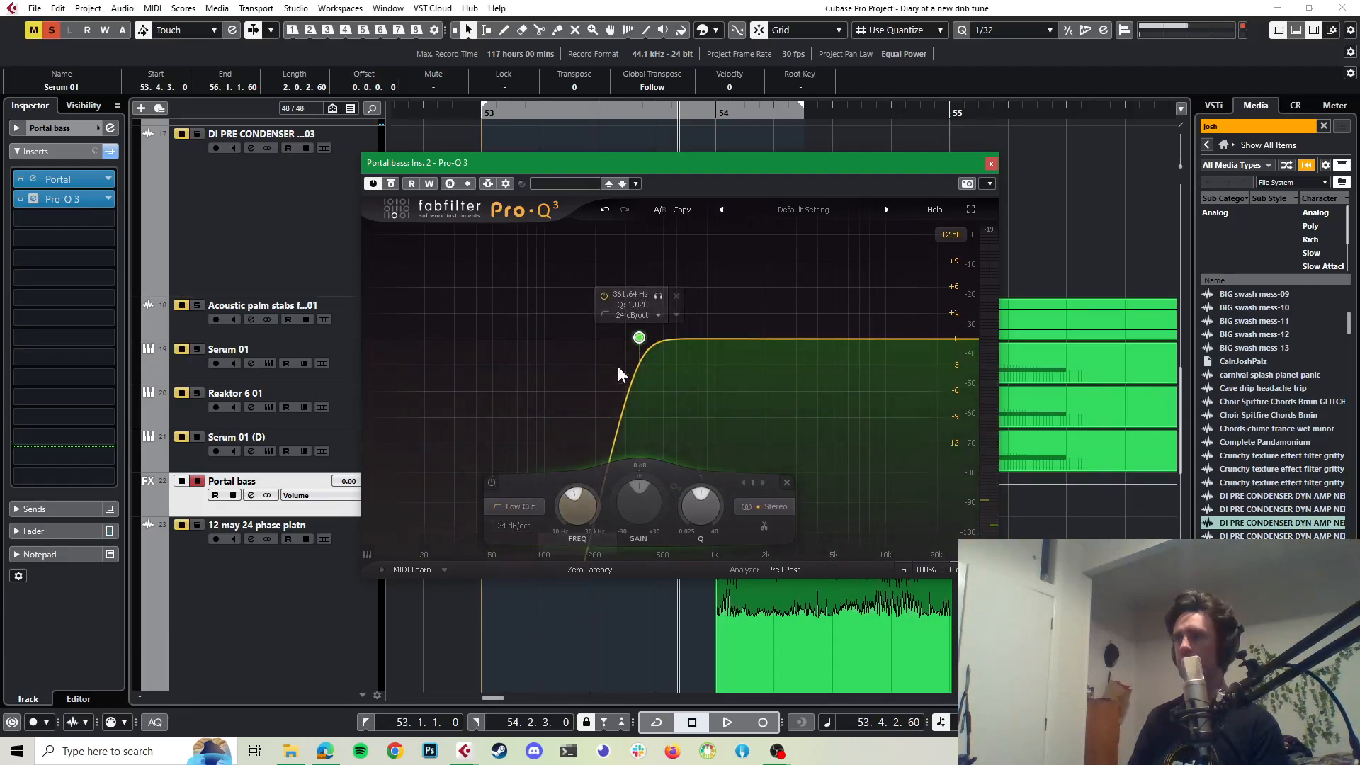
left_click_drag(639, 337, 654, 359)
Step: Audition the soloed basses through the filtered Portal effect several times and close the Pro-Q 3 window
key("space")
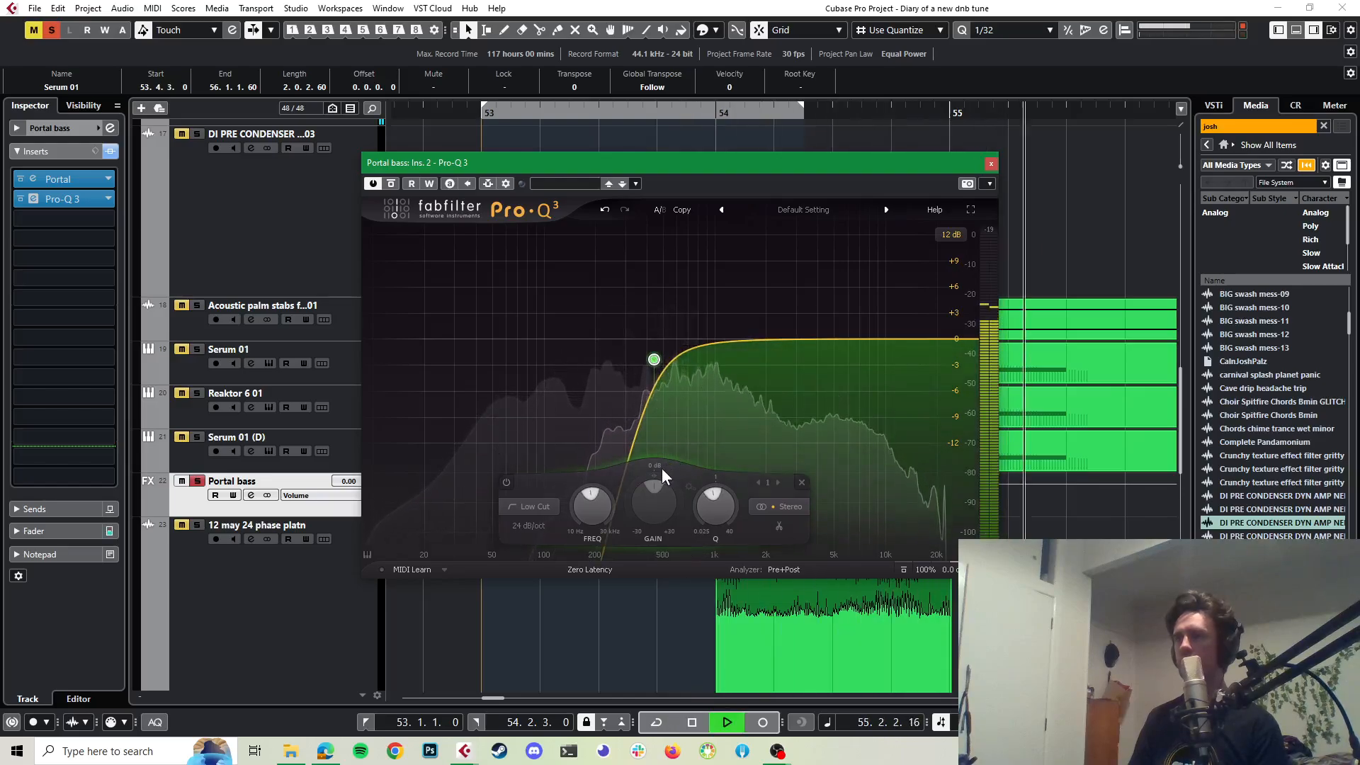
key("space")
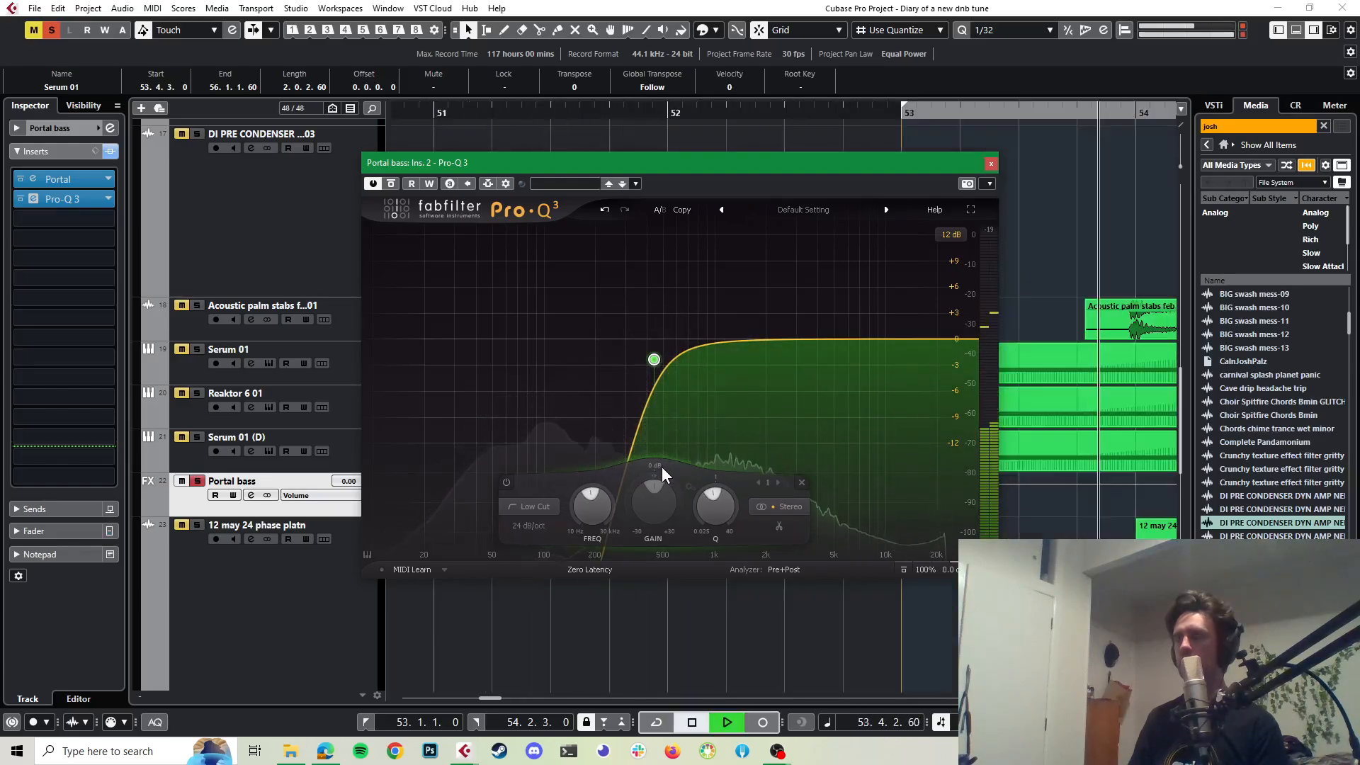
key("space")
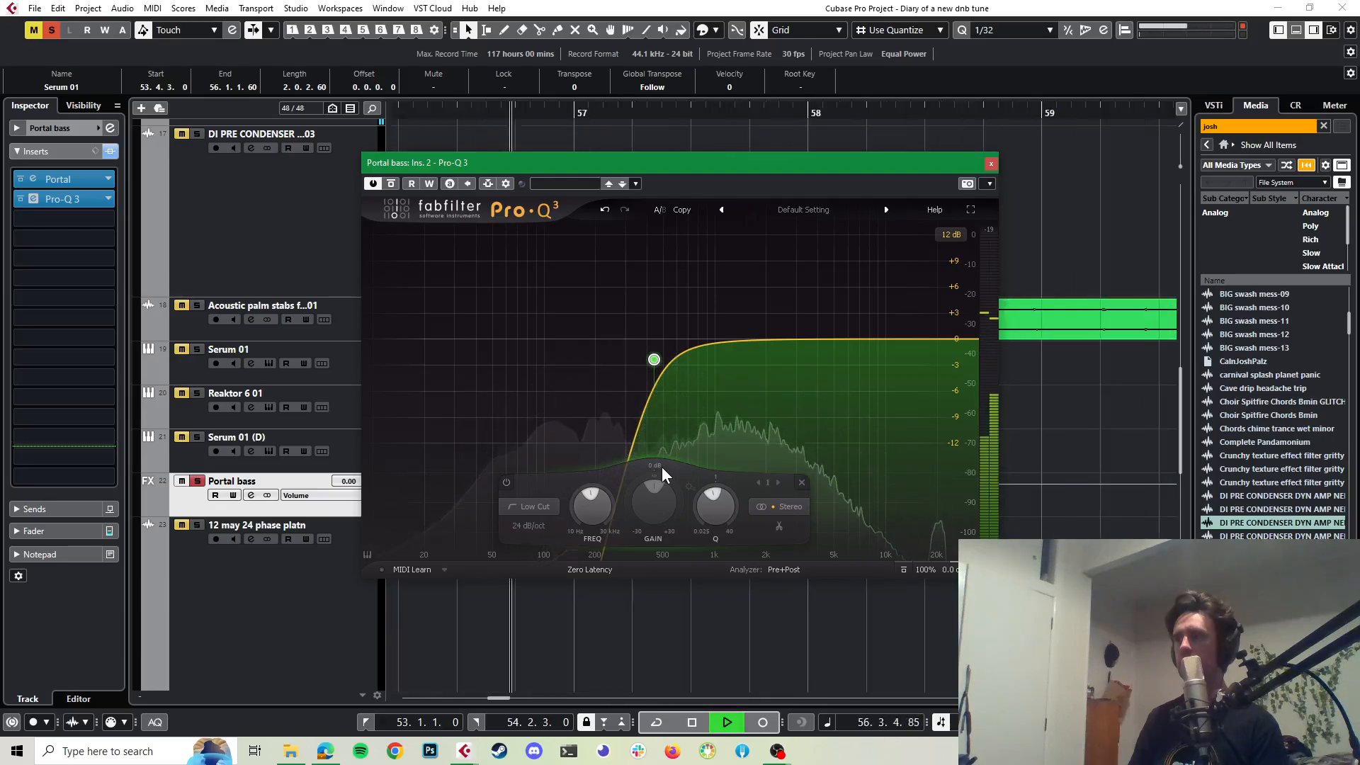
key("space")
left_click(991, 164)
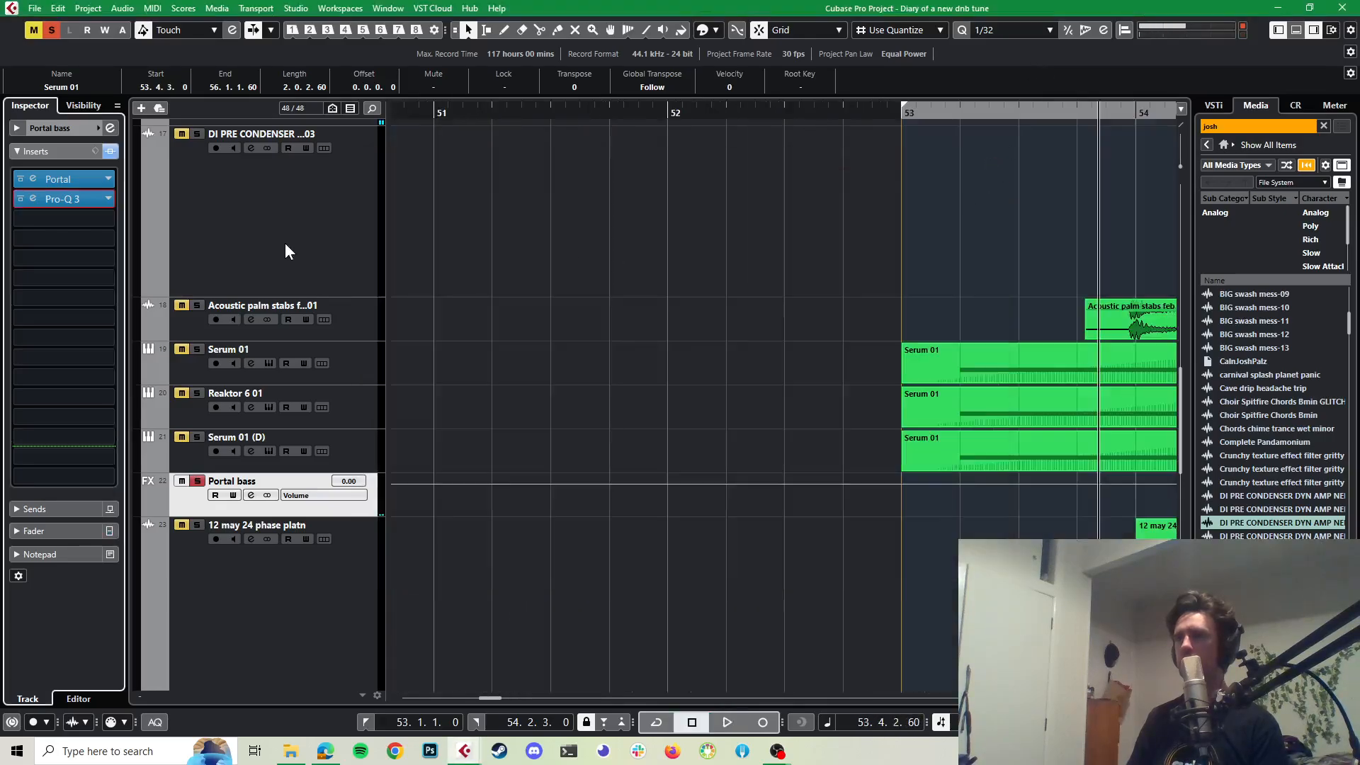
Step: Reselect the joinedKeySerum group and switch its verb val bass send back on alongside the Portal bass send
scroll(372, 255, "up", 5)
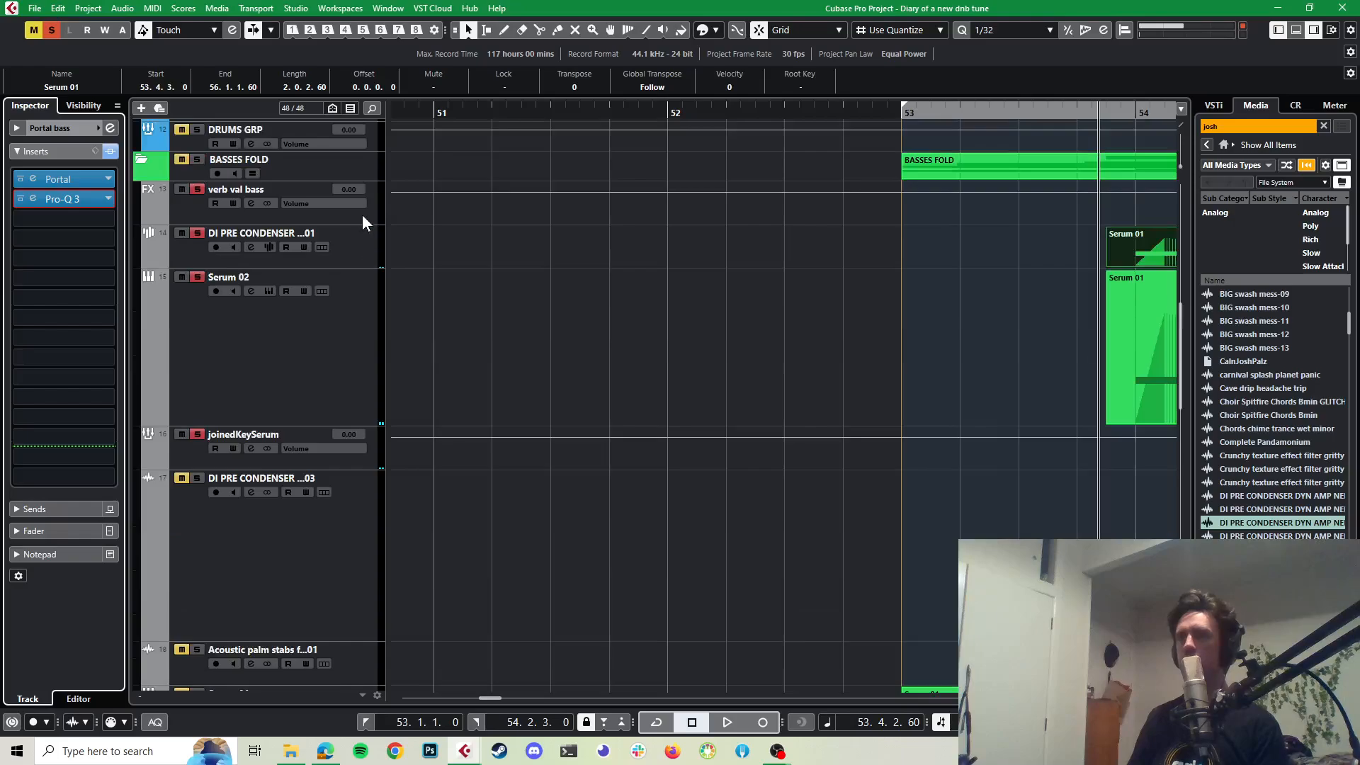
left_click(364, 221)
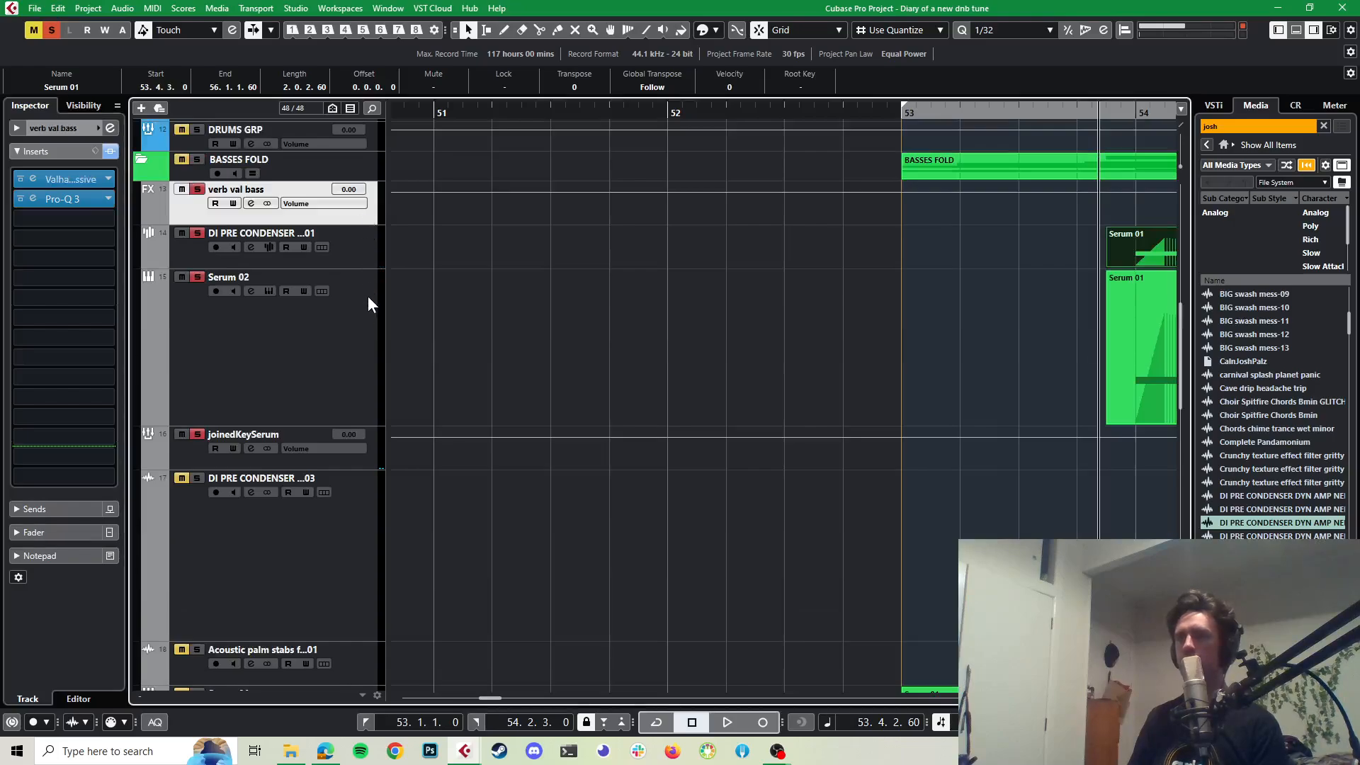
left_click(372, 435)
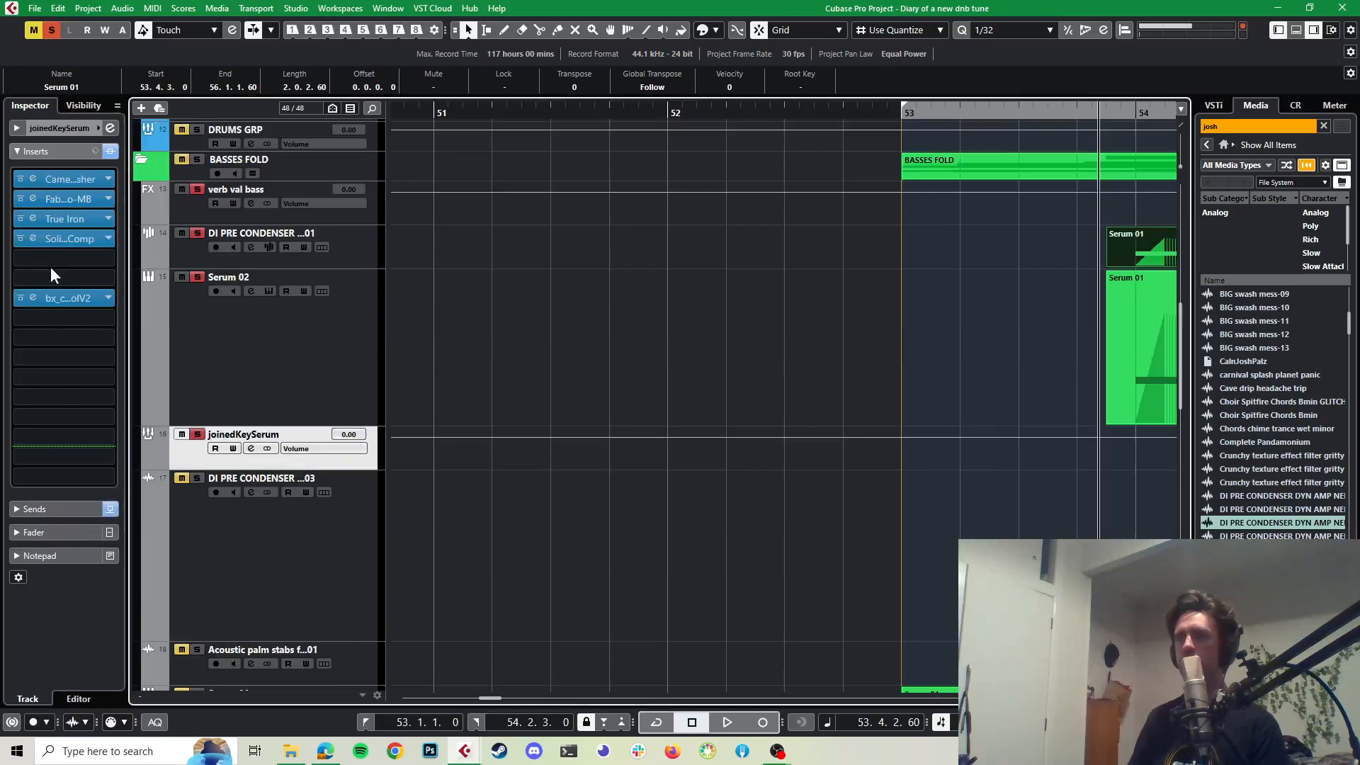
left_click(41, 510)
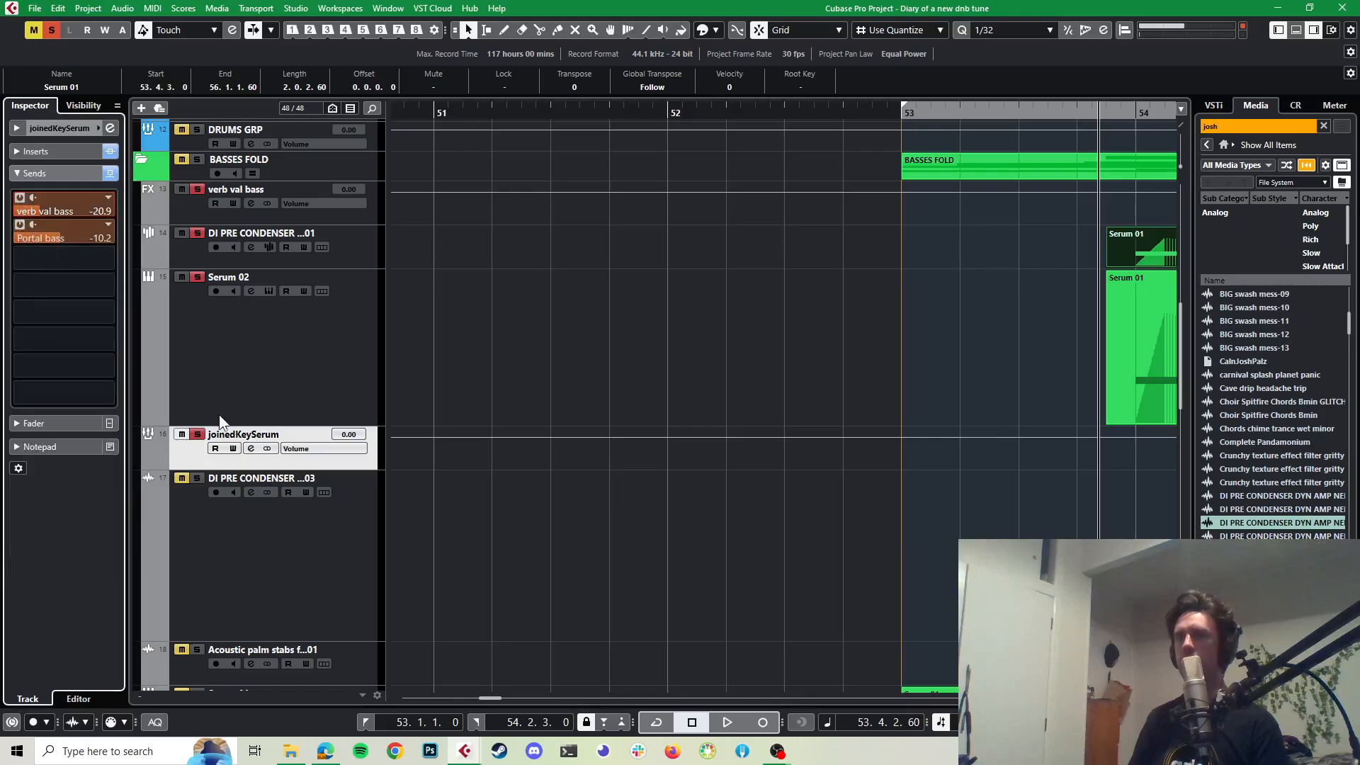
Step: Clear the solo on all tracks and audition the bass section within the full mix around bar 54
left_click(55, 44)
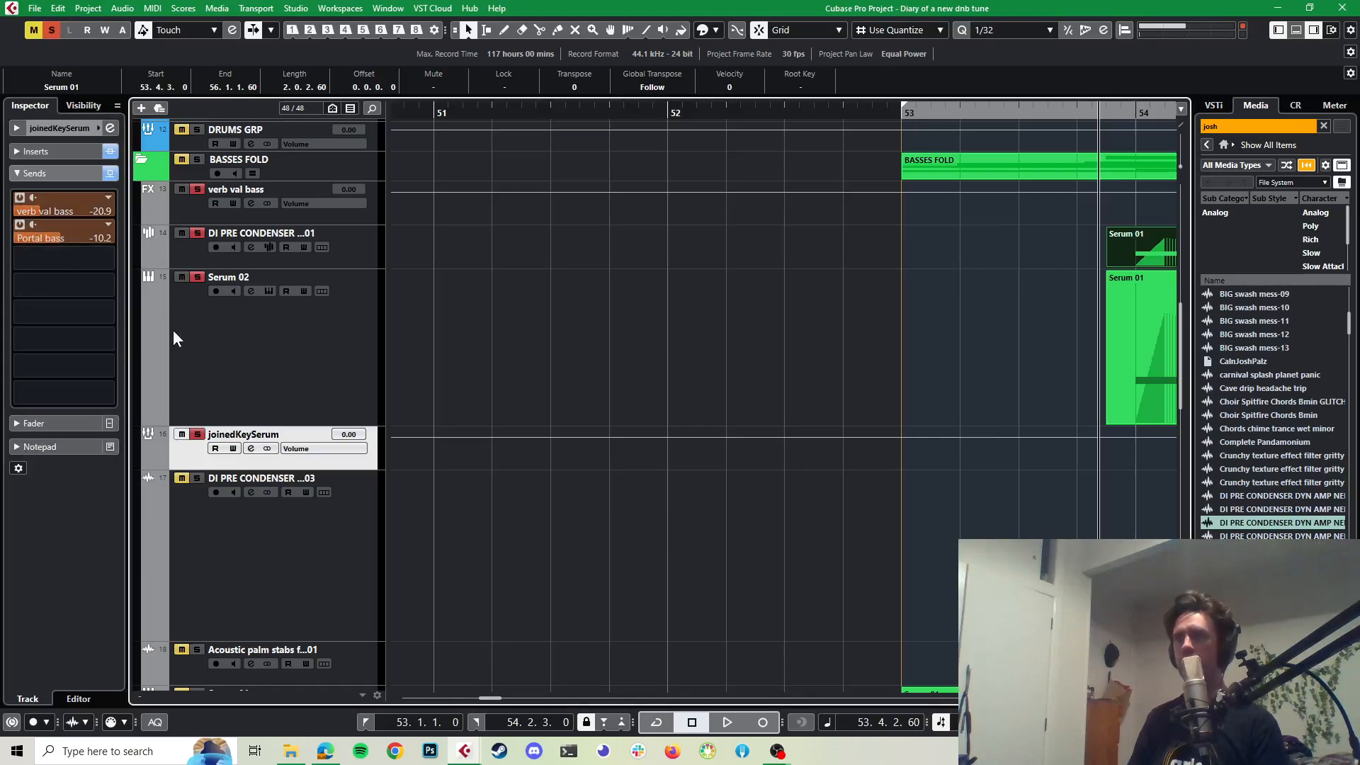
left_click(49, 29)
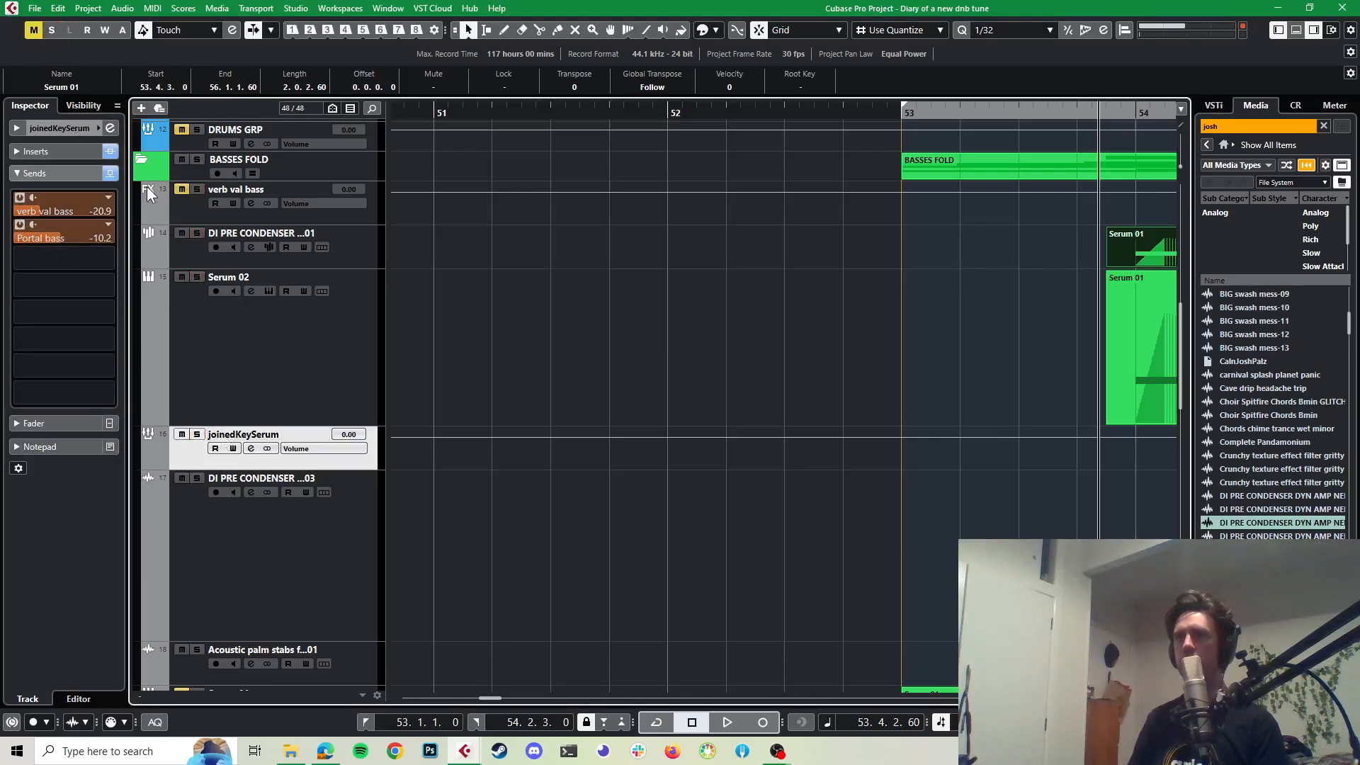
key("space")
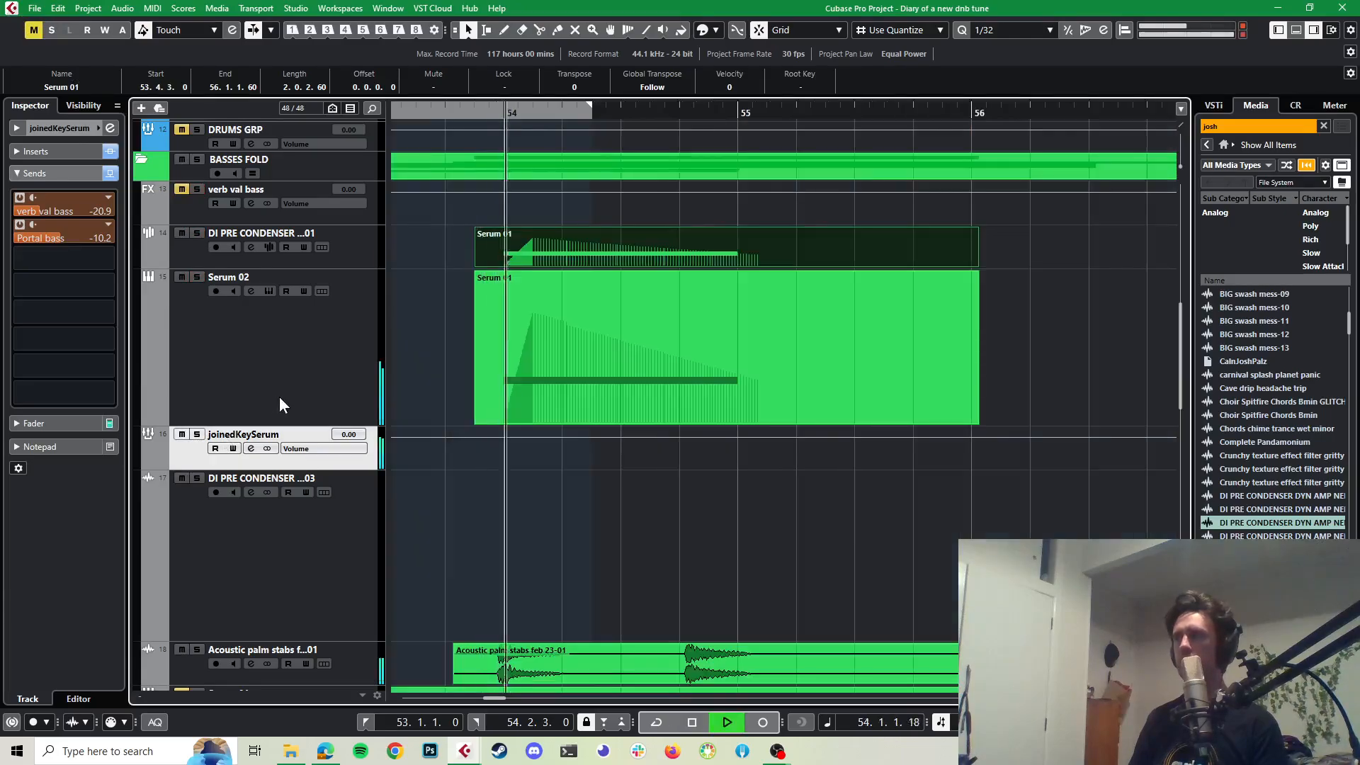
key("space")
Step: Look through the bass tracks from Serum 02 down to MIDI 4 BASS around bars 53 to 62, checking playback in the mix
left_click(640, 327)
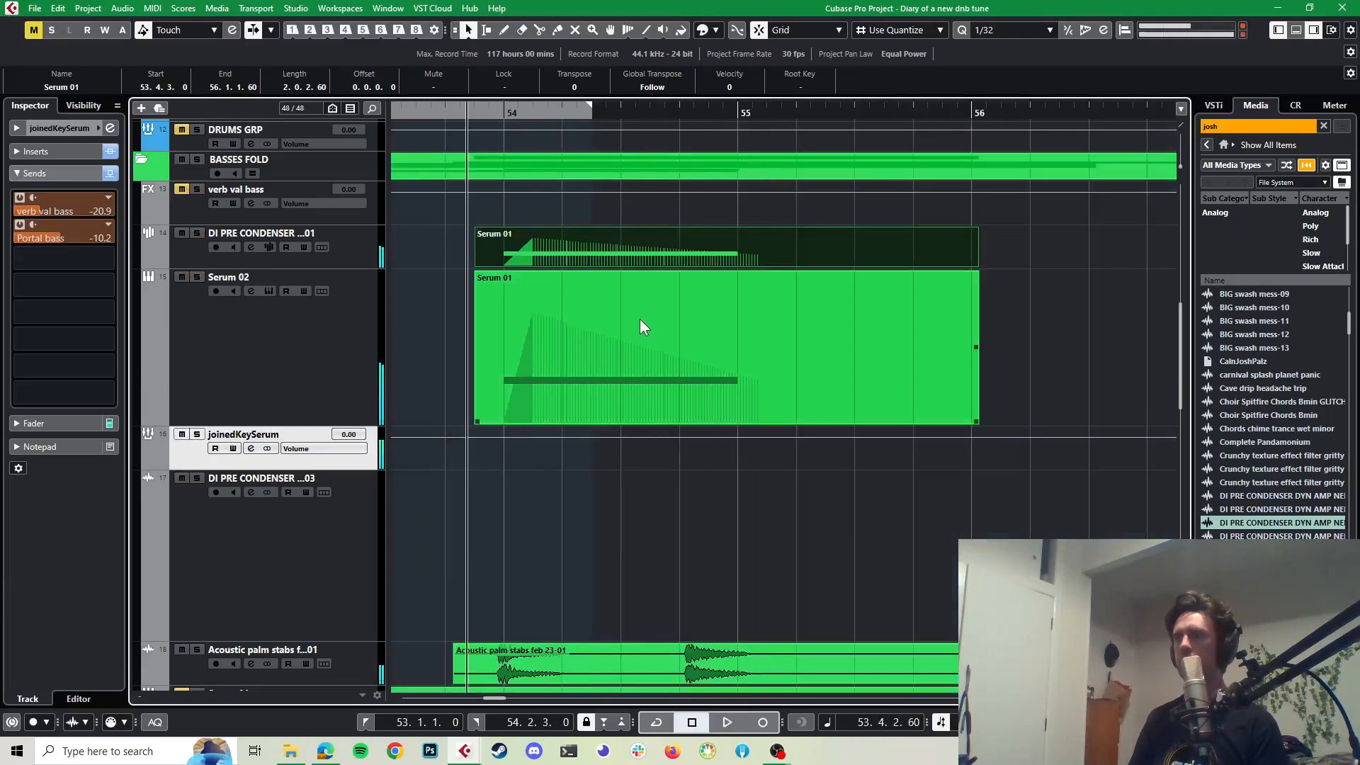
scroll(639, 319, "down", 4)
scroll(644, 320, "down", 5)
scroll(638, 320, "up", 4)
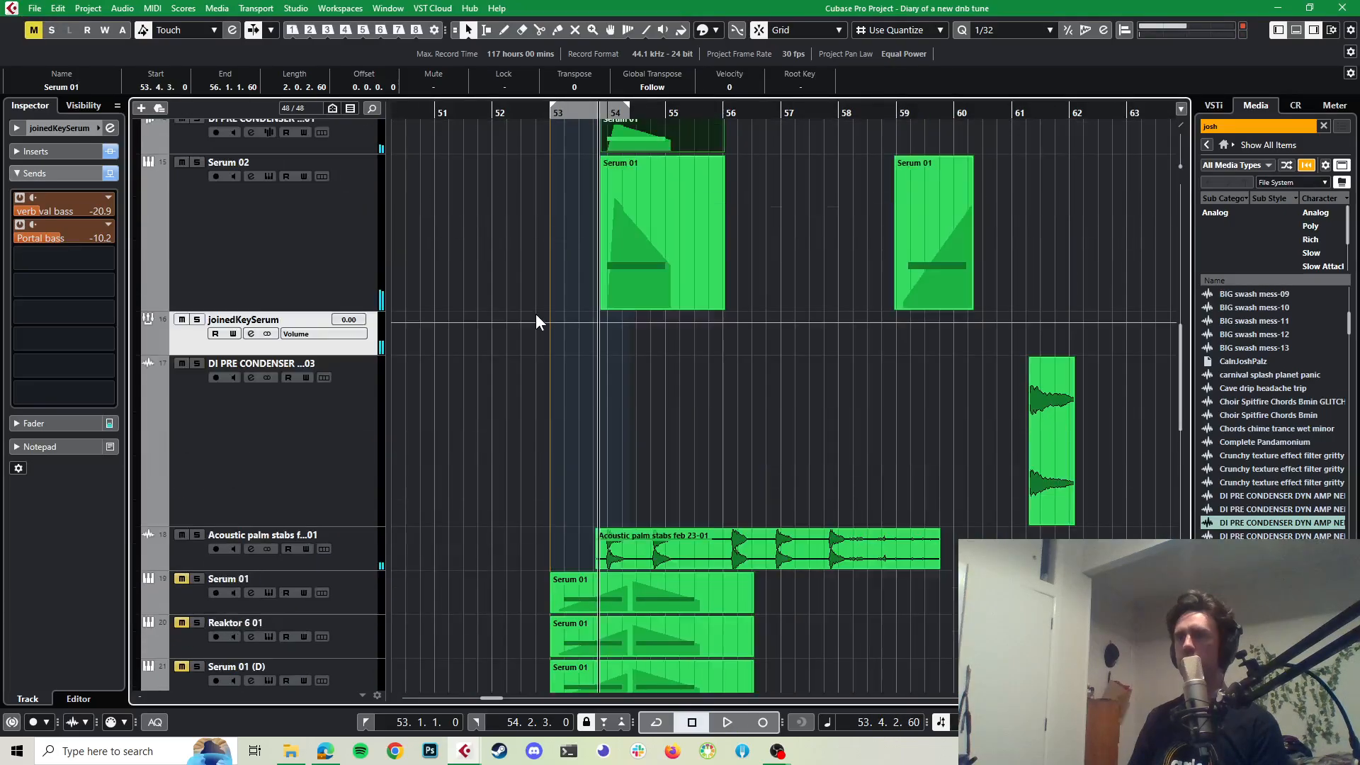
scroll(536, 313, "up", 4)
scroll(535, 313, "down", 4)
scroll(536, 313, "down", 8)
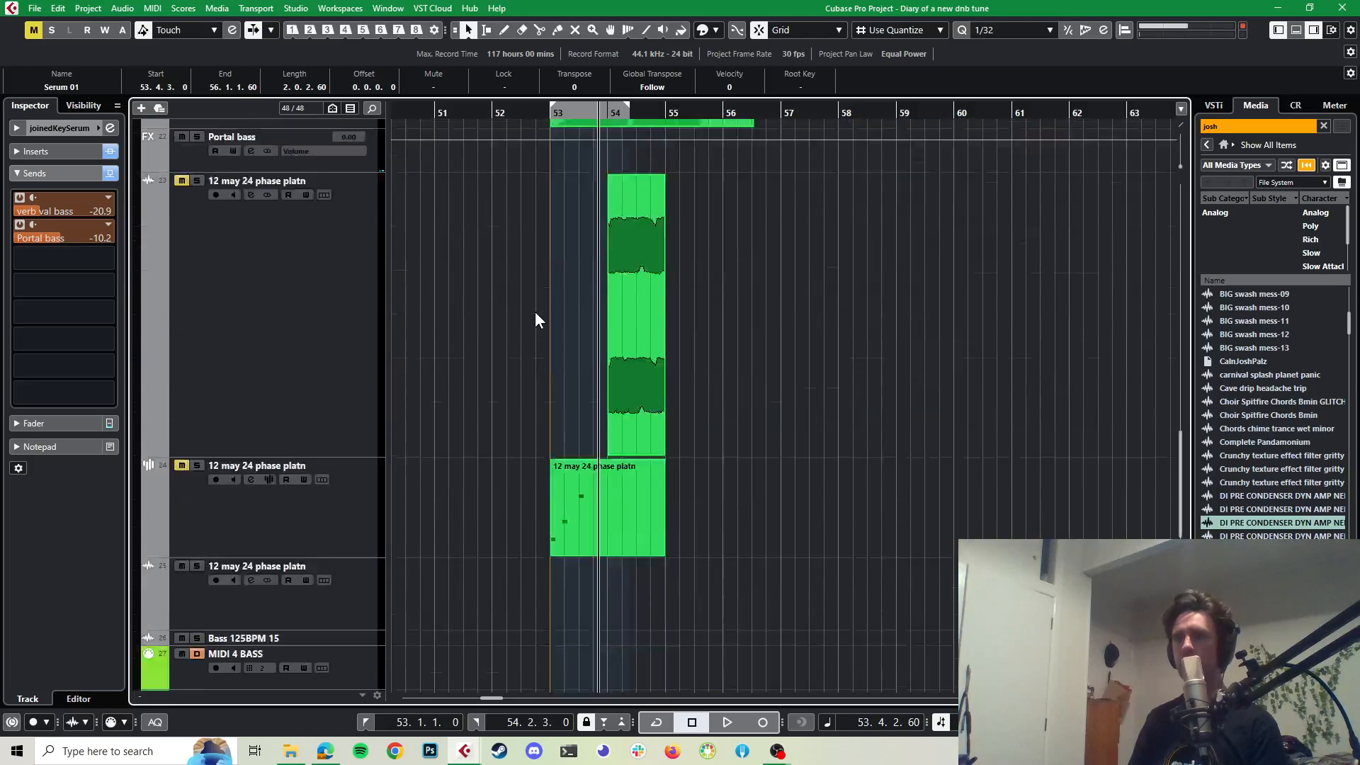
scroll(536, 313, "down", 5)
scroll(535, 312, "up", 5)
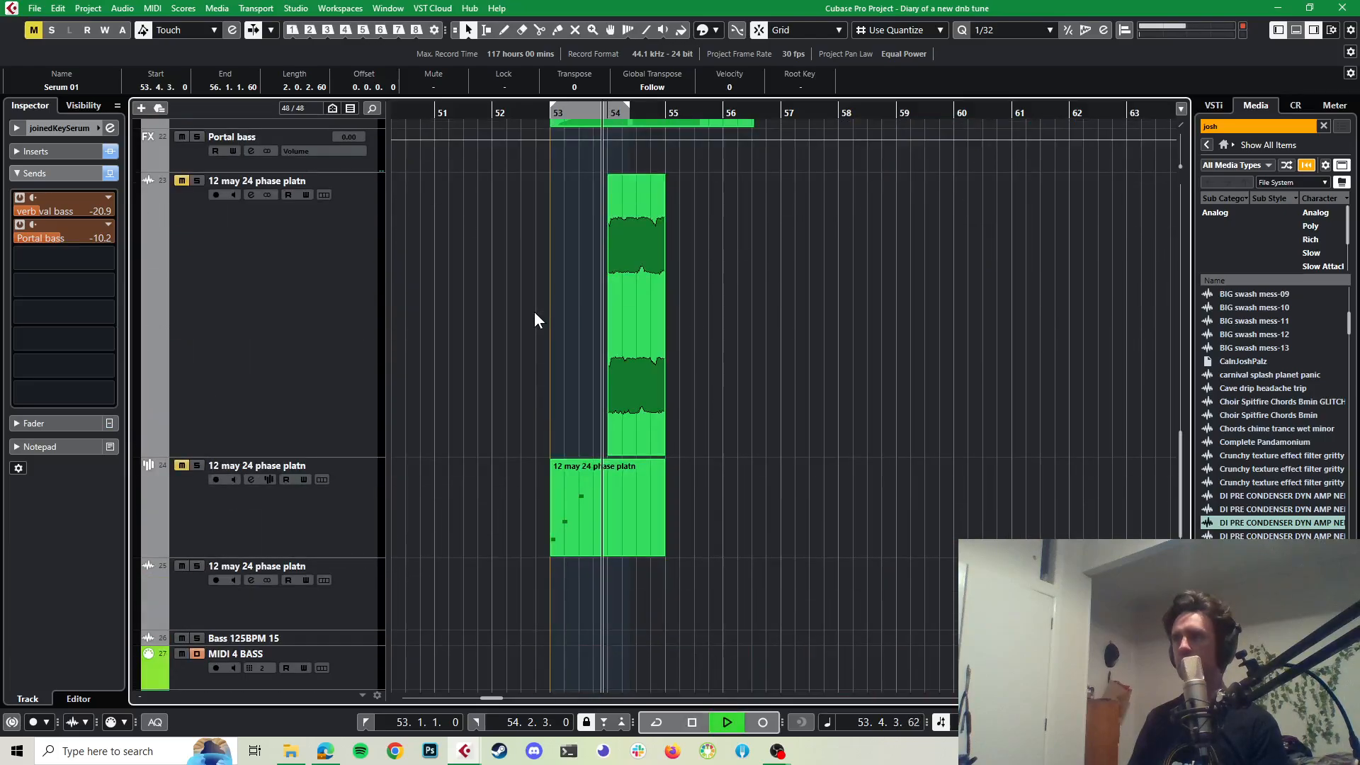
scroll(534, 312, "up", 3)
scroll(534, 316, "up", 2)
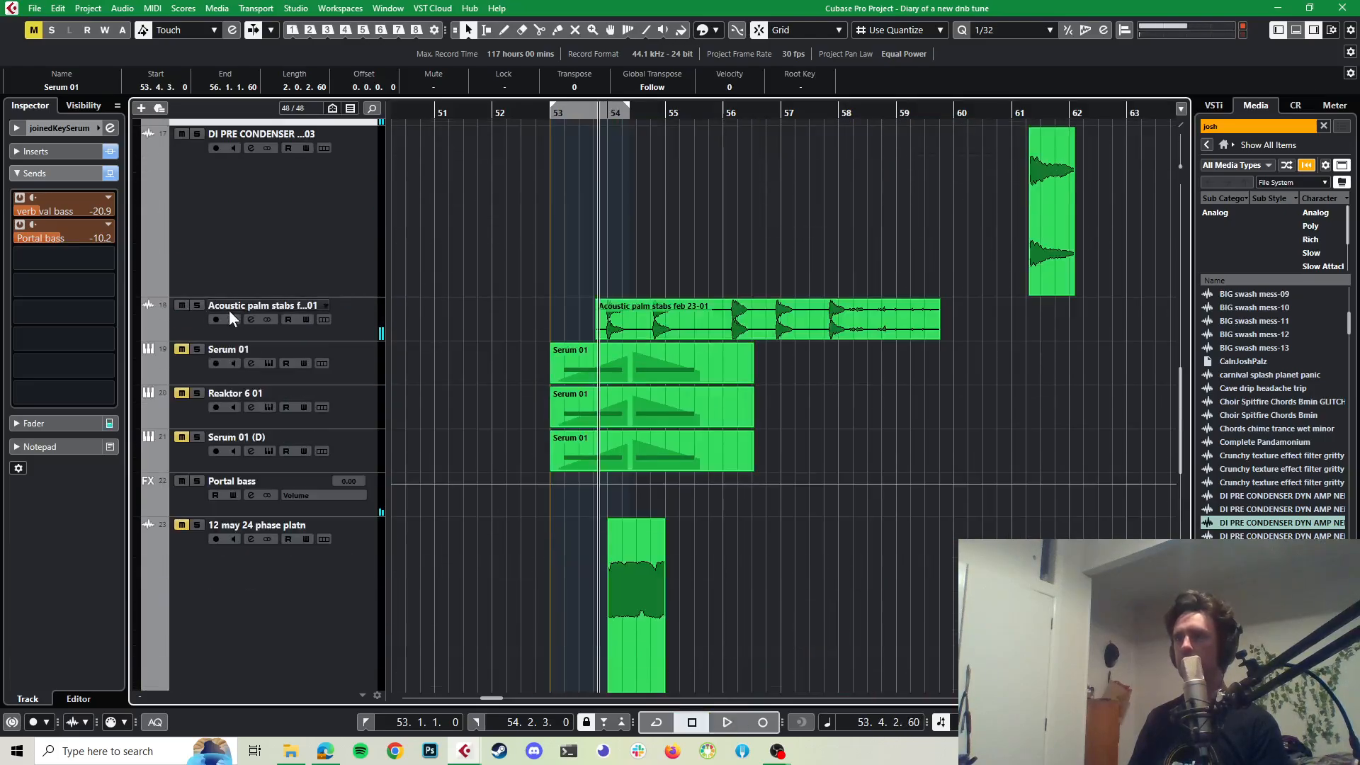
Step: Route the output of the Acoustic palm stabs track to the BASSES GRP group
left_click(369, 317)
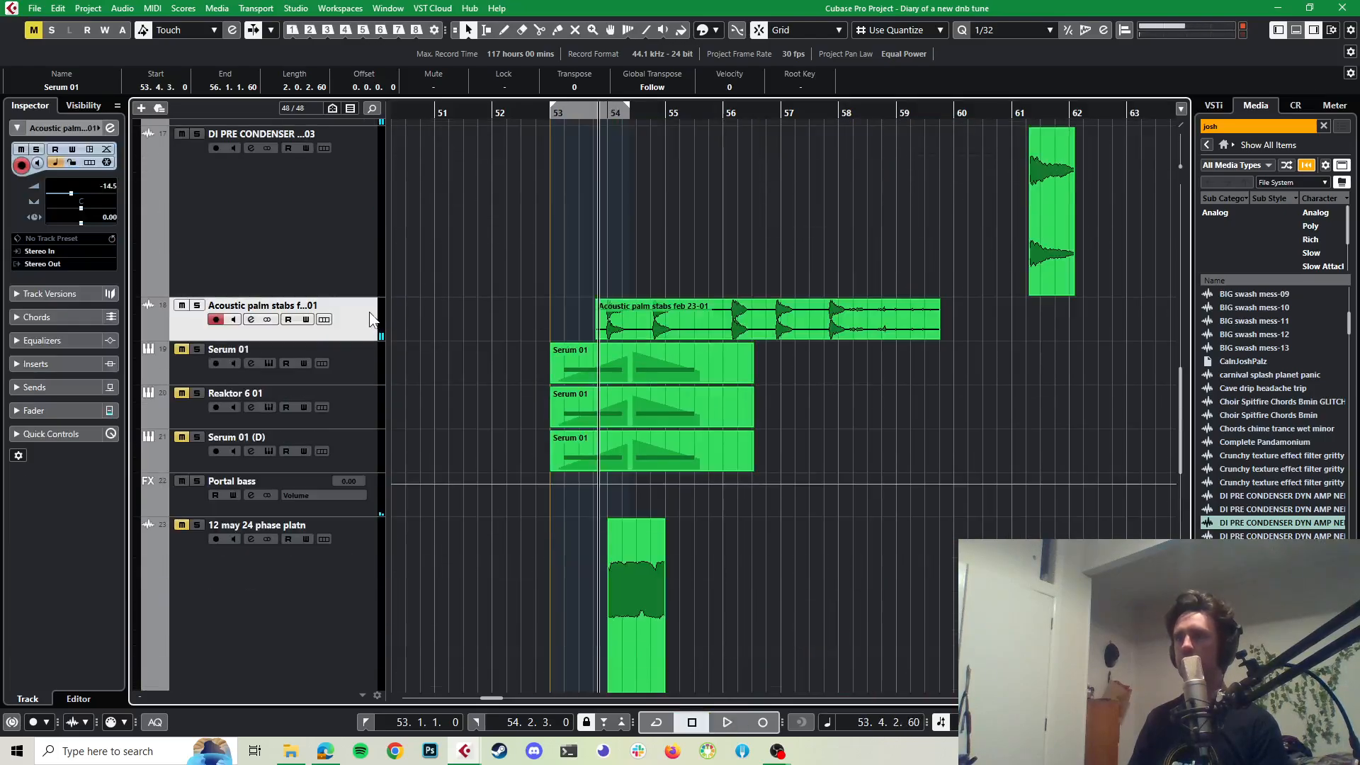
left_click(48, 262)
type("bass")
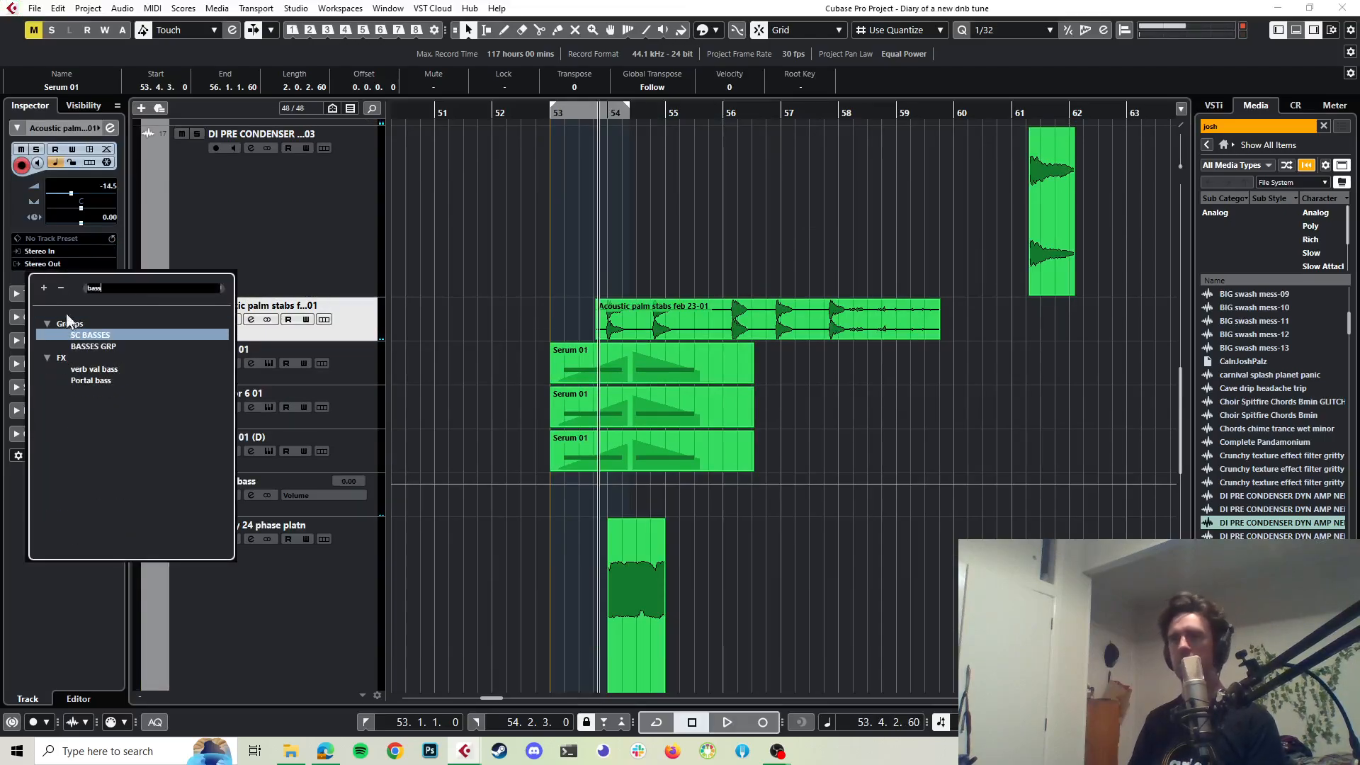
left_click(95, 347)
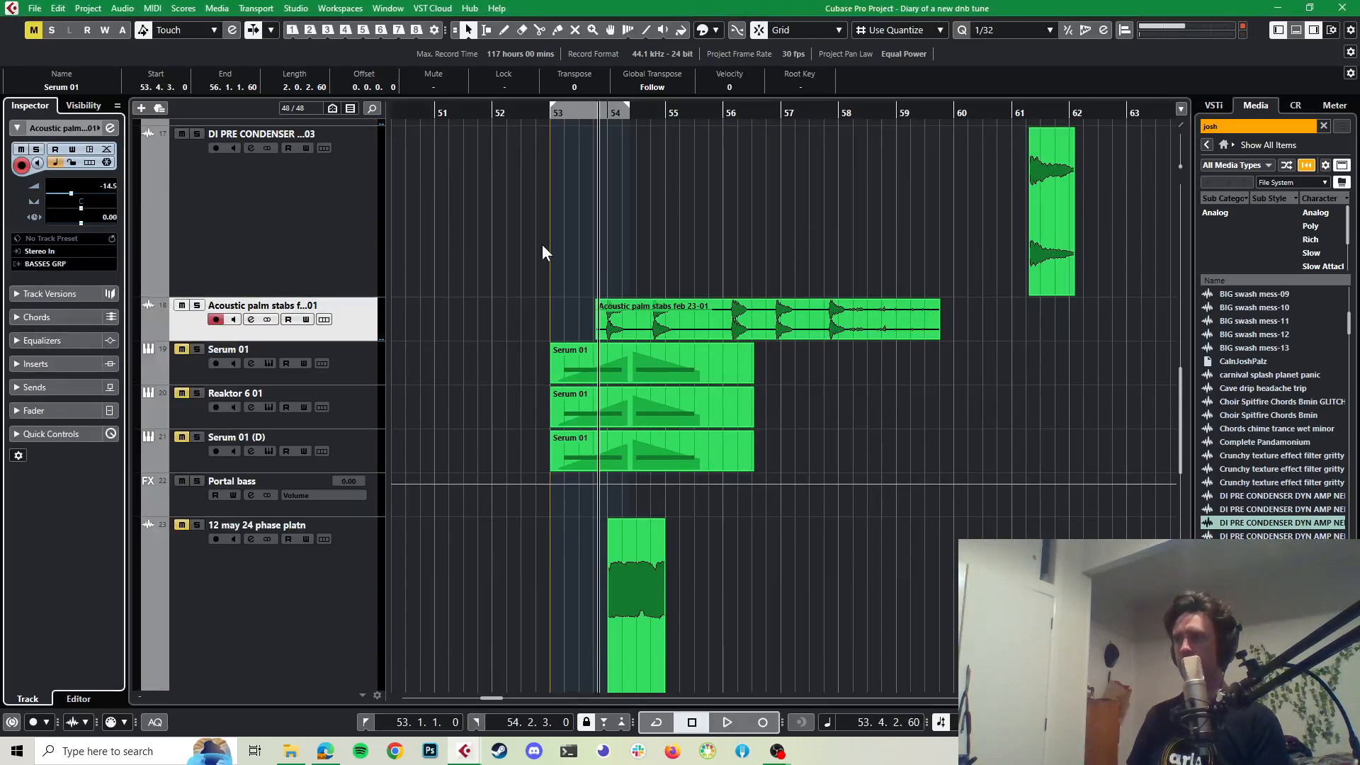
Step: Audition the bass tracks in the mix around bar 54 and look through them from DI PRE CONDENSER ...01 to 12 may 24 phase platn
scroll(542, 244, "up", 6)
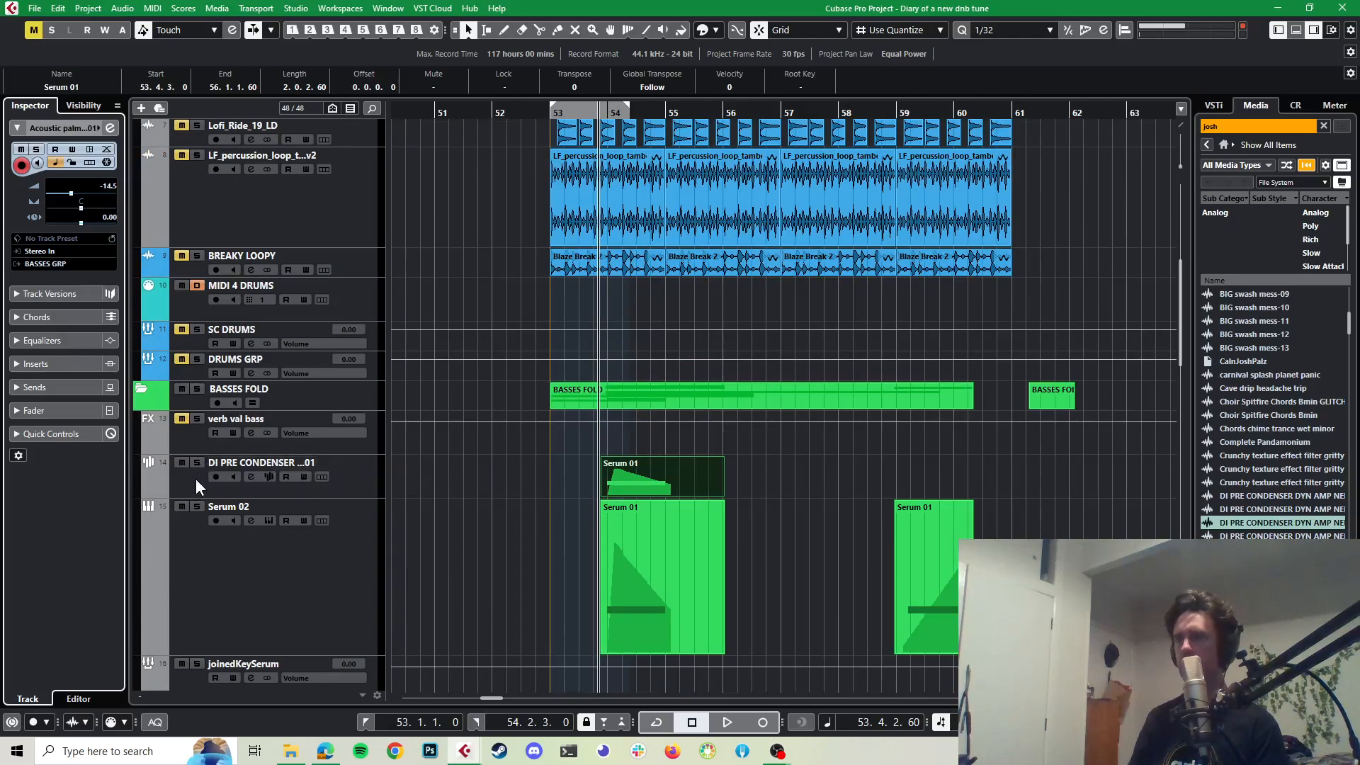
key("space")
key("space")
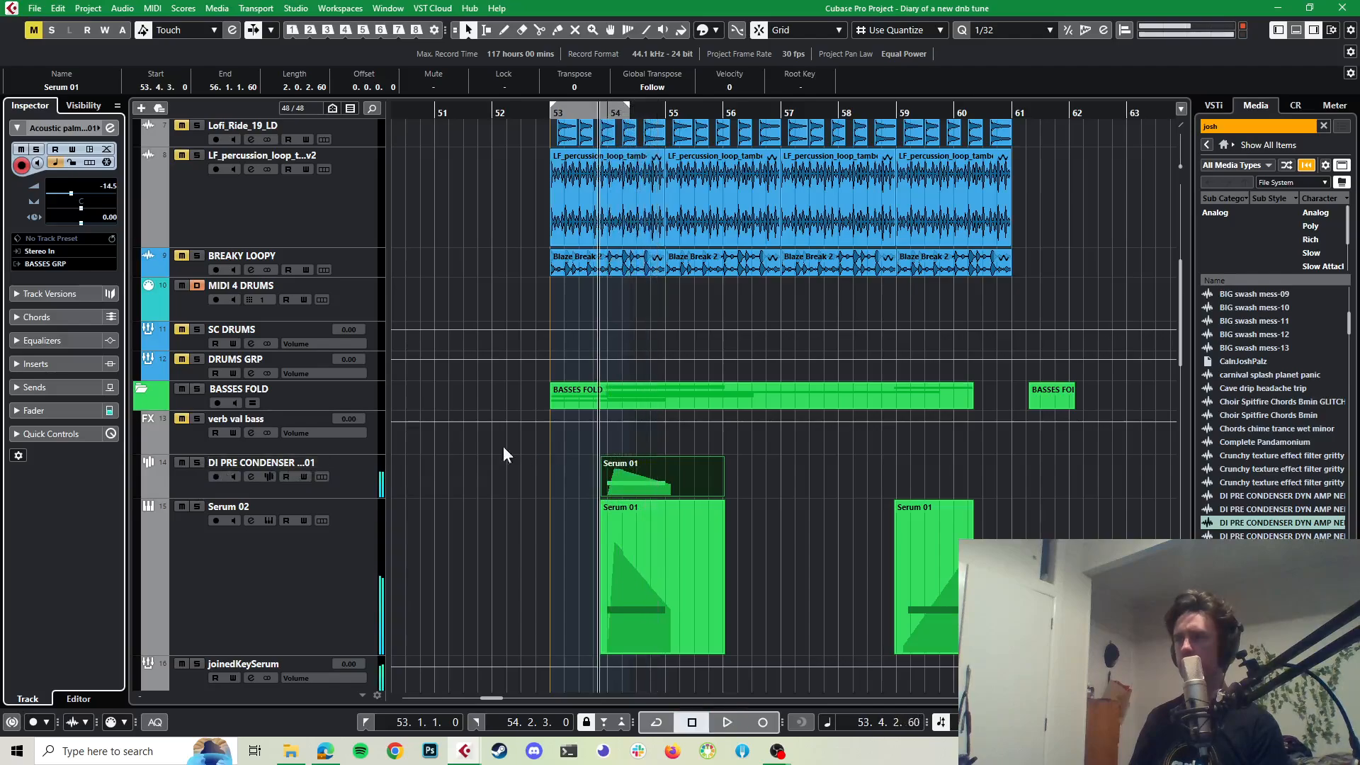
scroll(504, 454, "down", 6)
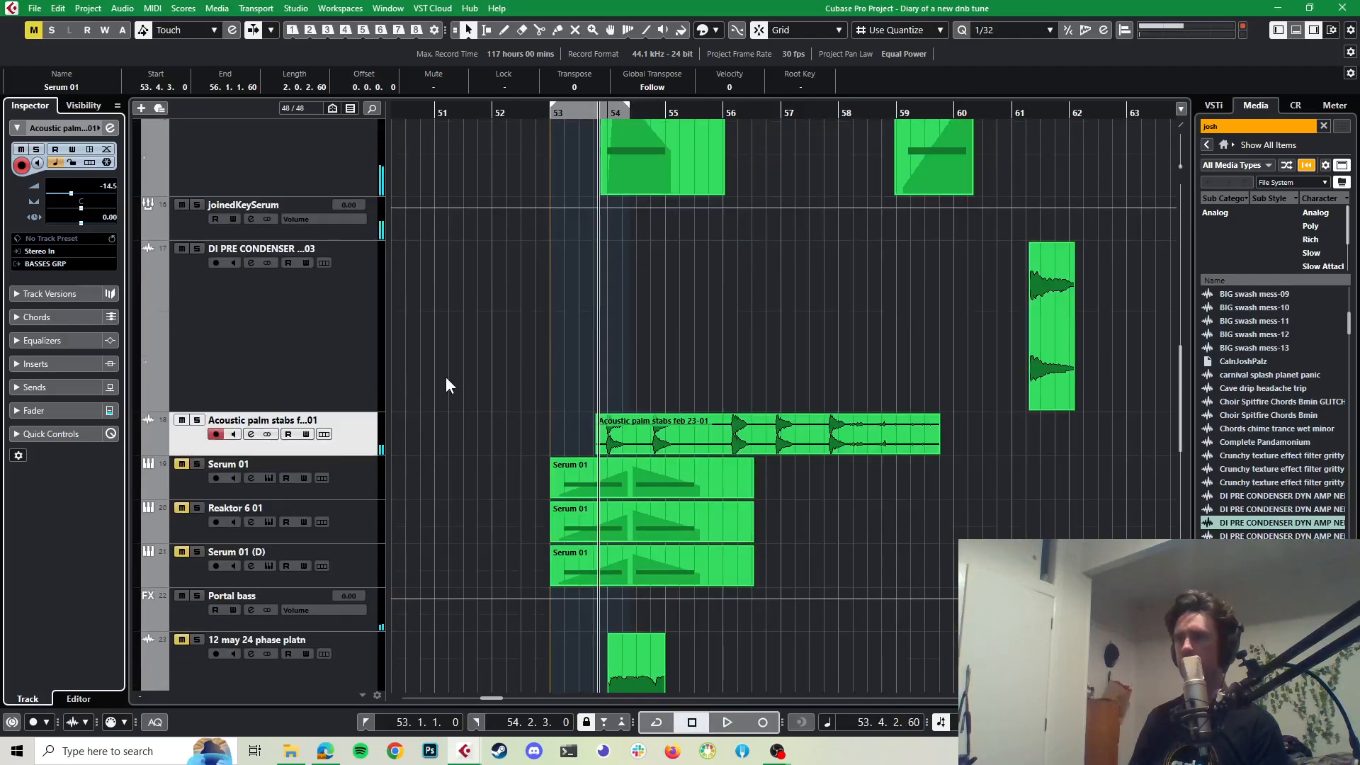
scroll(445, 377, "up", 4)
scroll(453, 352, "down", 4)
Step: Solo the DI PRE CONDENSER ...03 track for a brief playback check and unsolo it
left_click(196, 248)
key("space")
key("space")
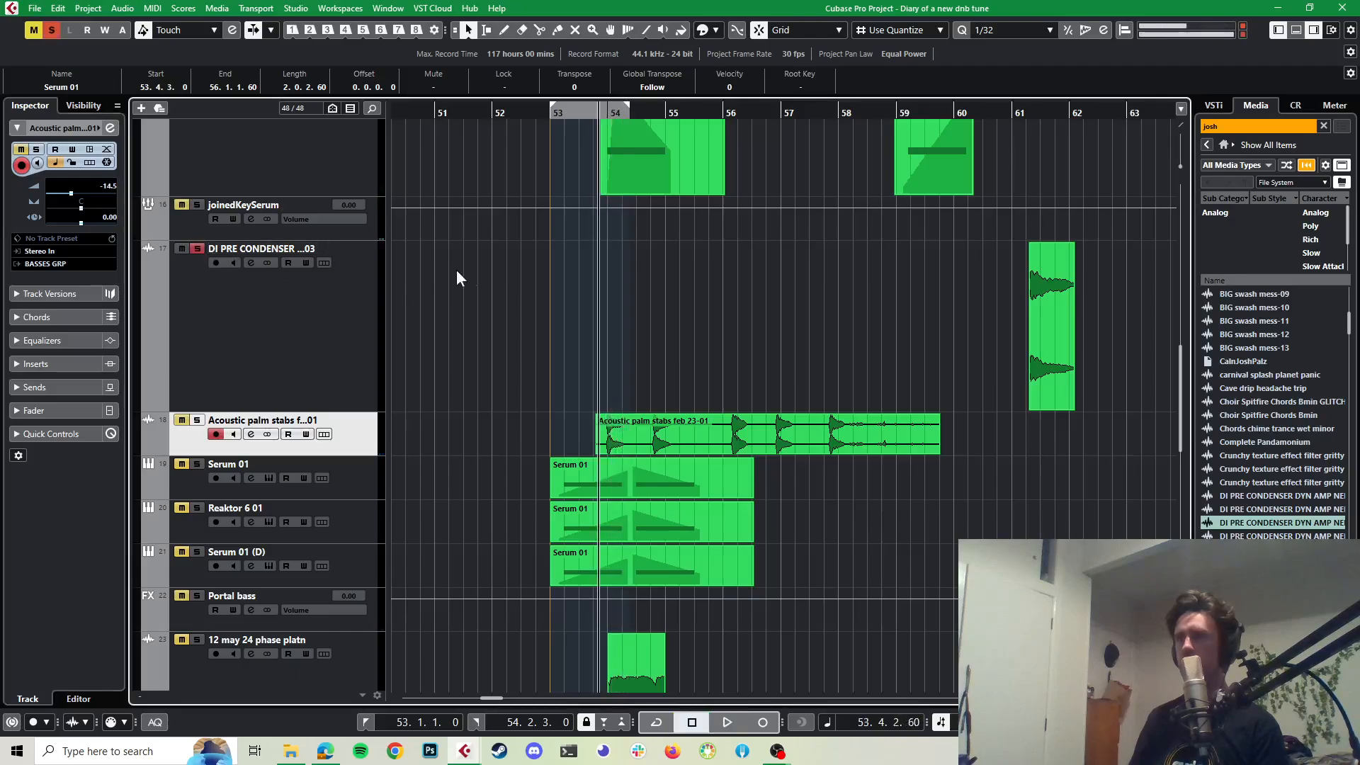
left_click(197, 251)
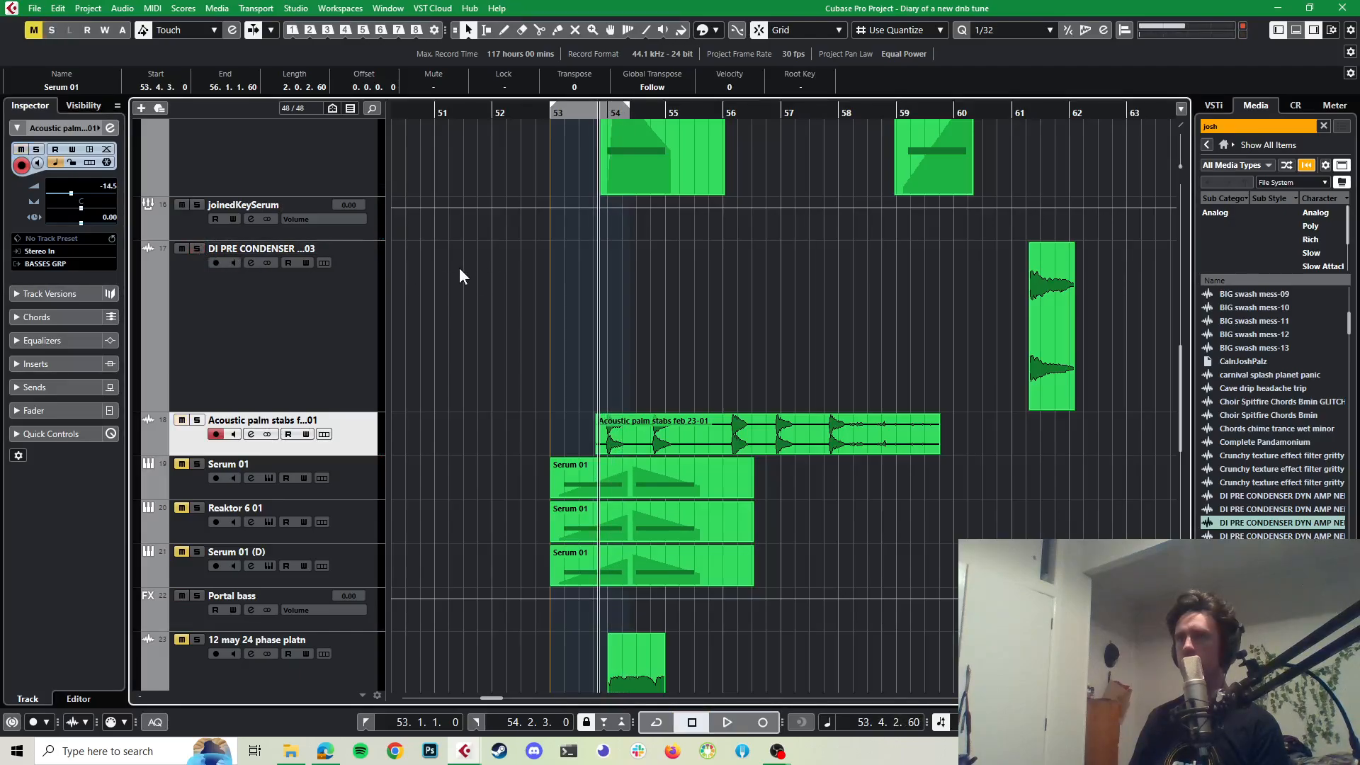
Step: Solo the joinedKeySerum group, audition it briefly and clear the solo on all tracks
left_click(196, 205)
key("space")
key("space")
scroll(494, 262, "up", 5)
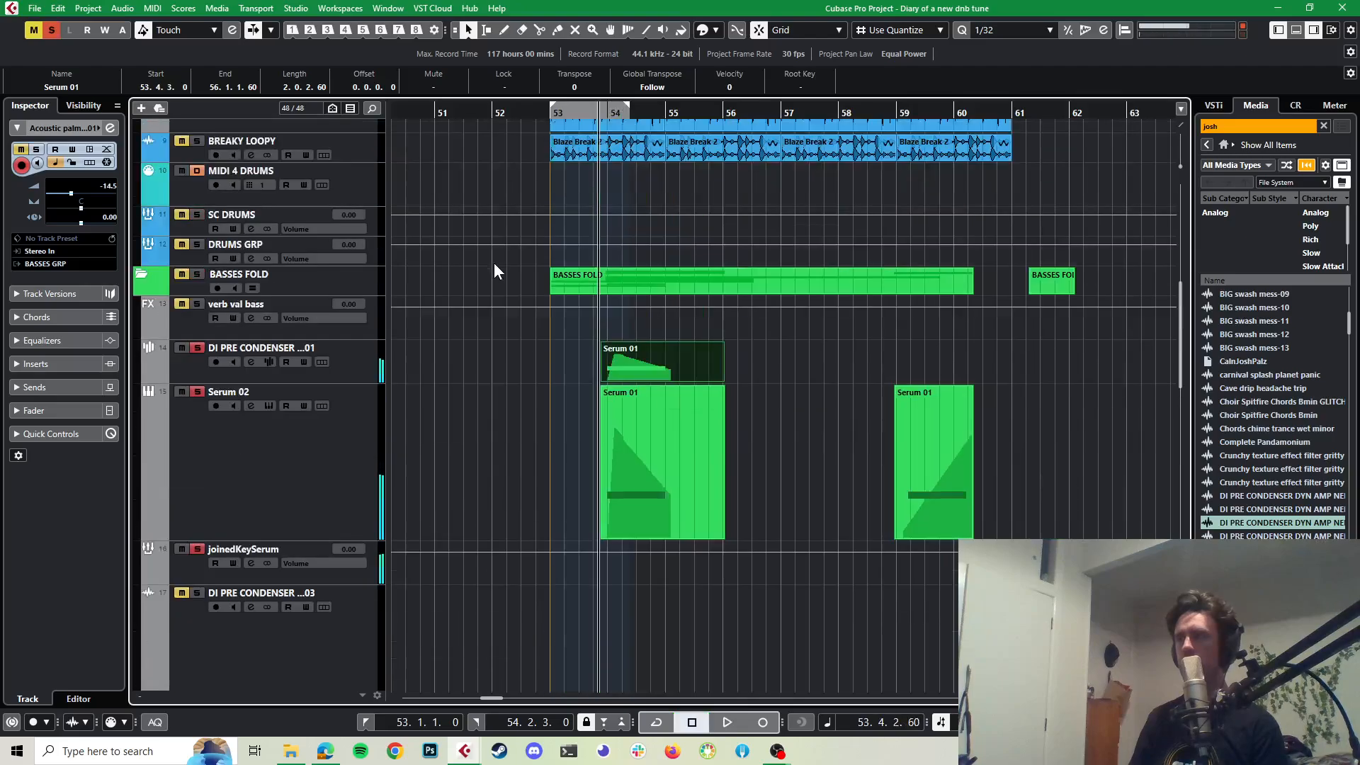
scroll(495, 262, "down", 3)
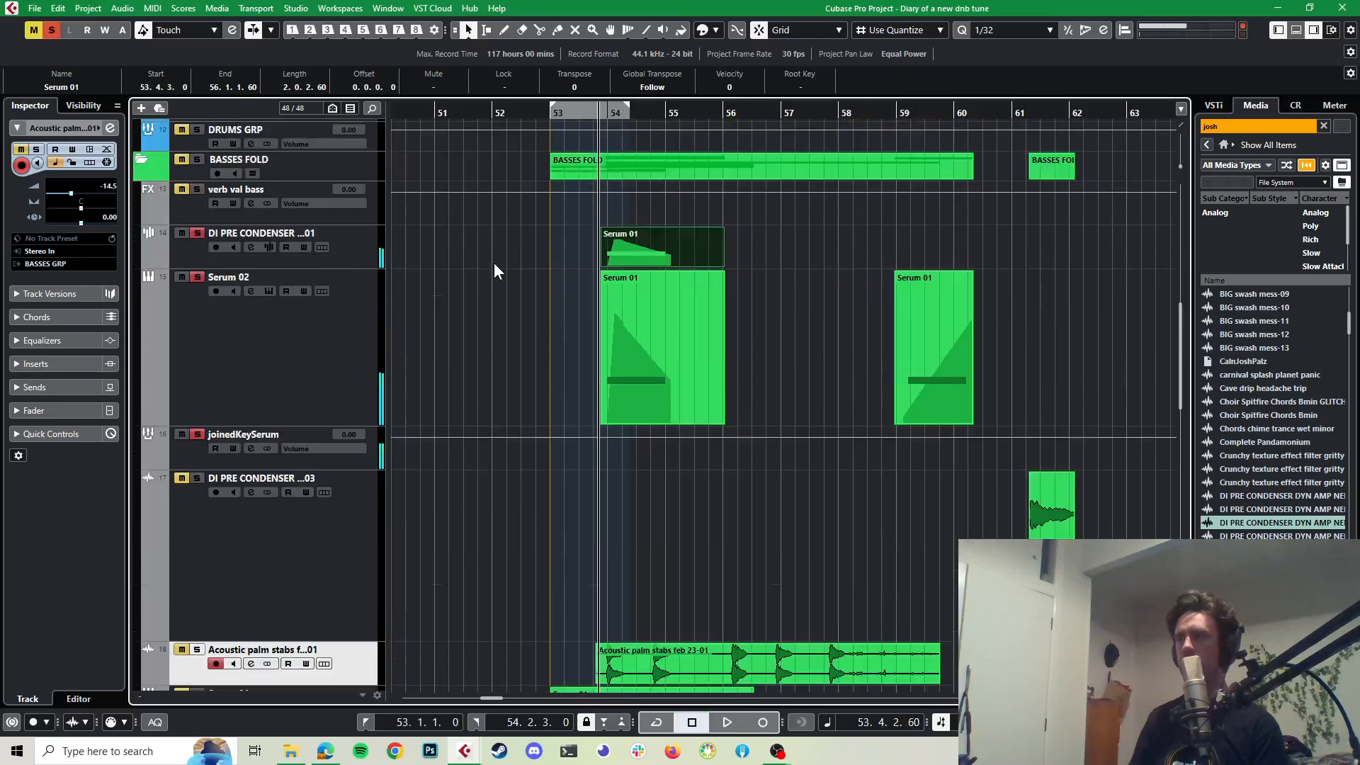
left_click(51, 31)
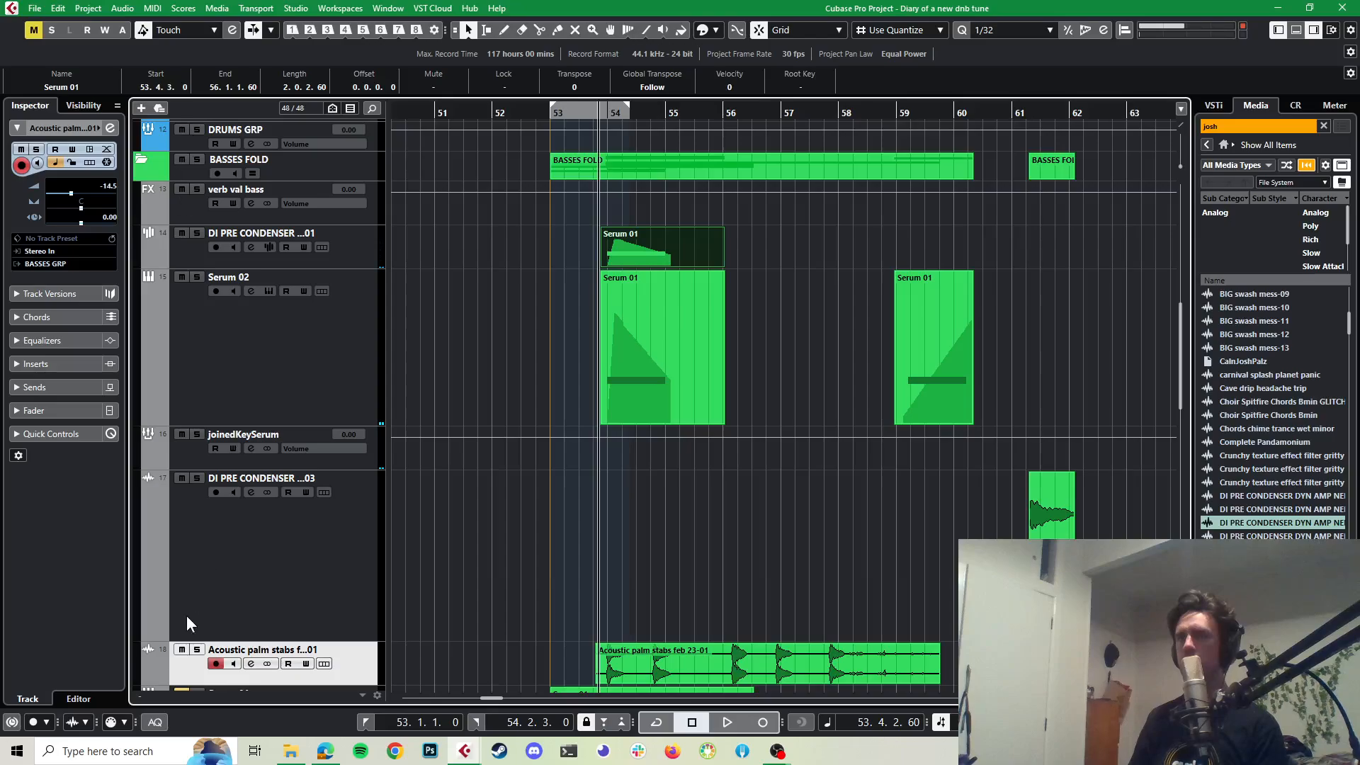
Step: Mute the Acoustic palm stabs feb 23-01 clip and audition the mix without it from around bar 53
left_click(735, 672)
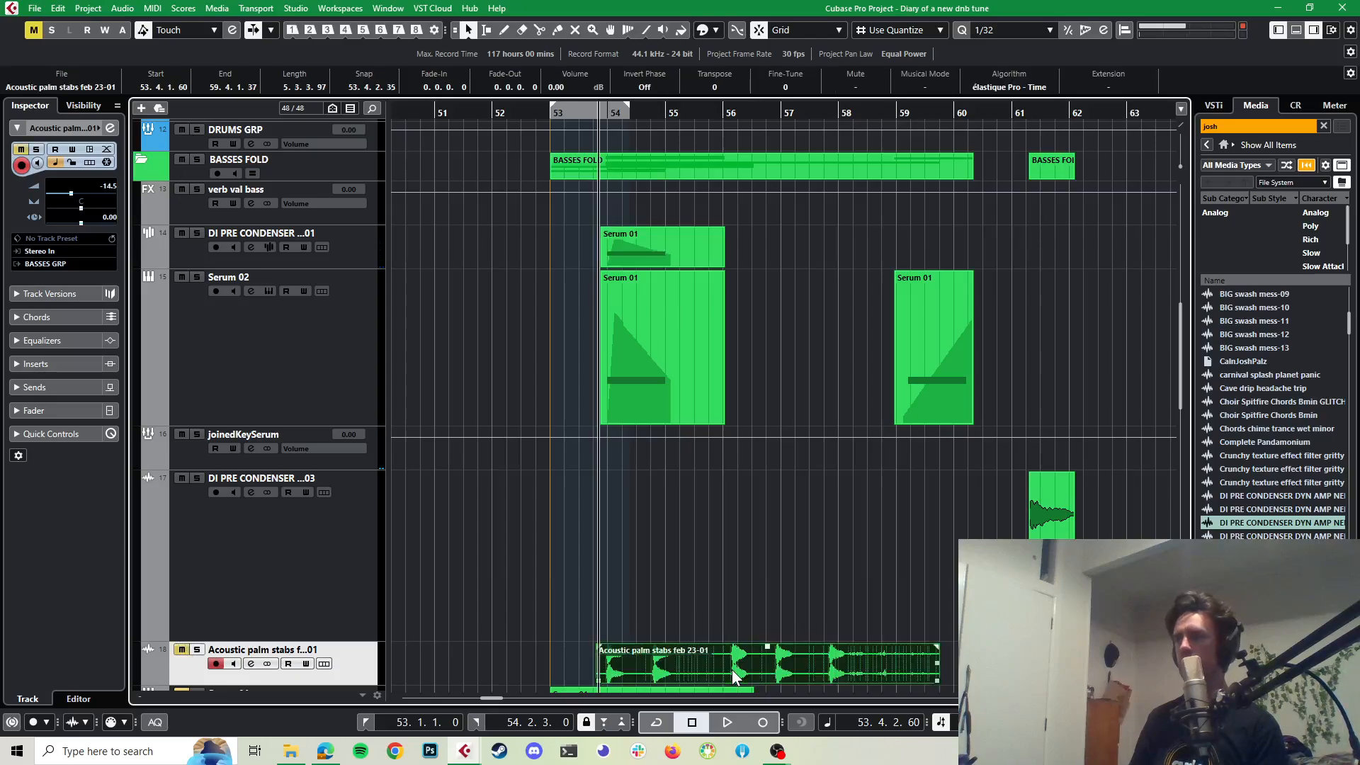
key("shift+m")
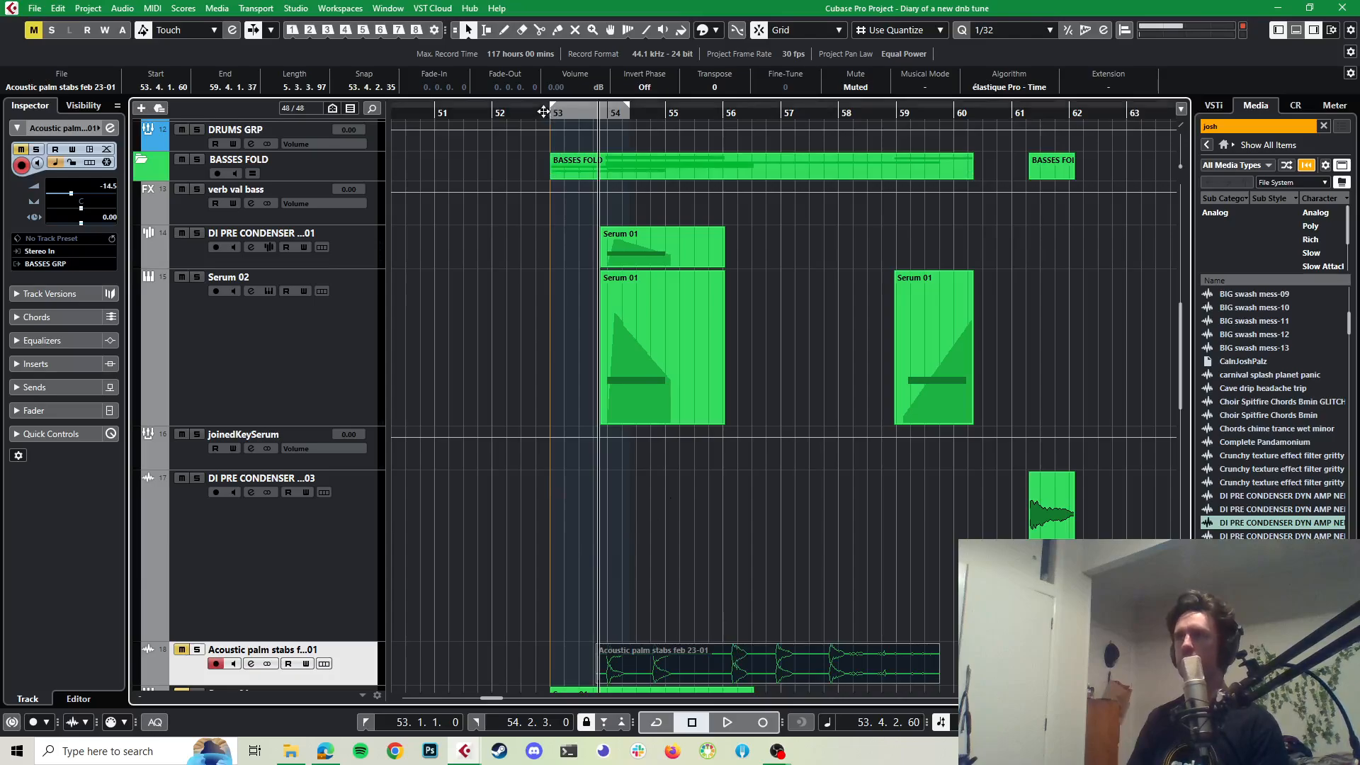
left_click(549, 113)
key("space")
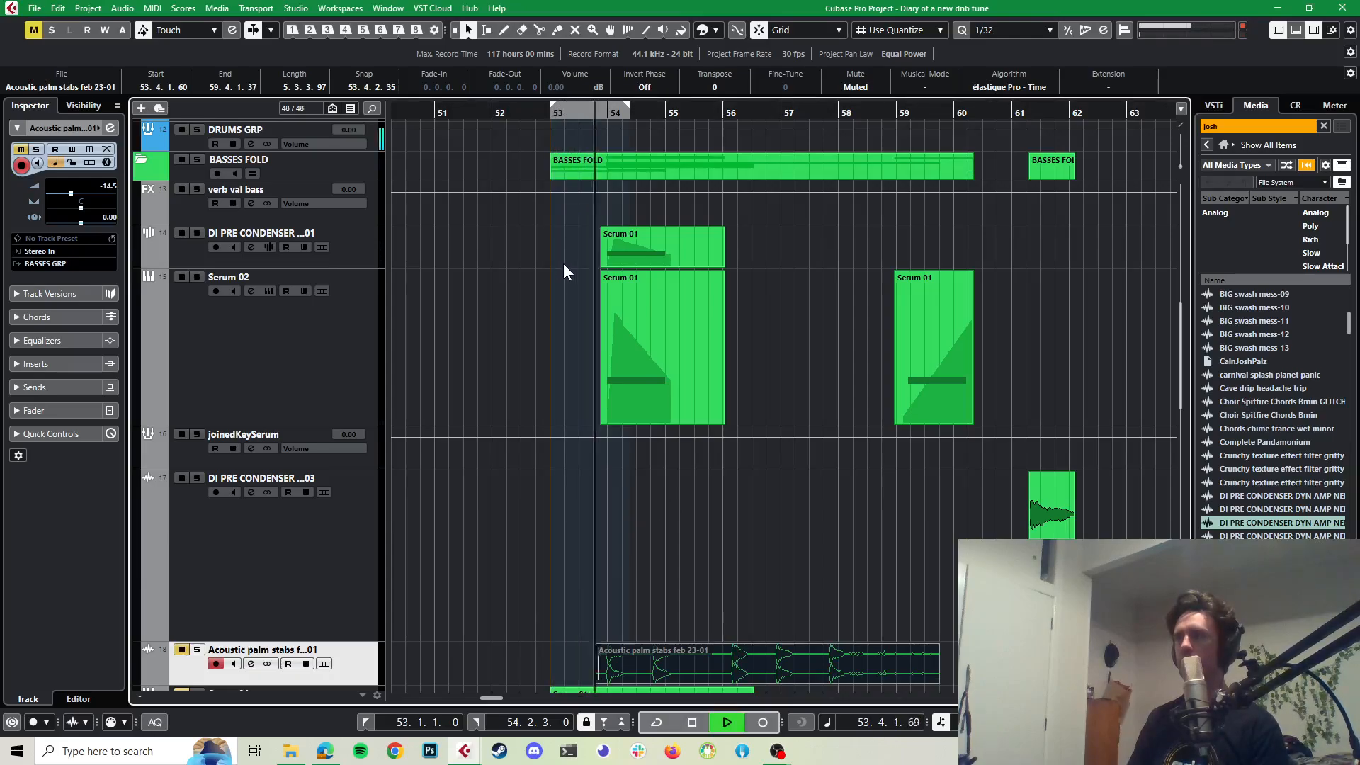
left_click(724, 298)
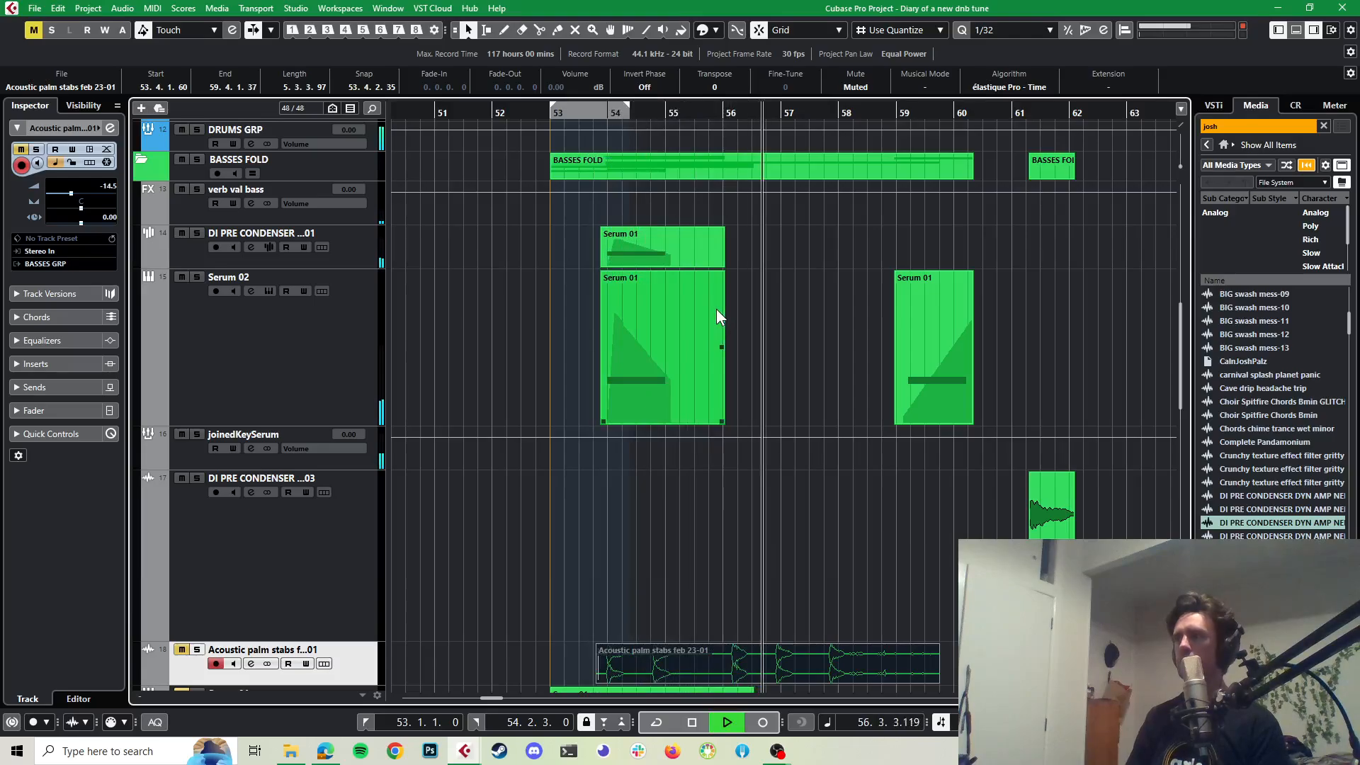
key("space")
Step: Audition the mix from just before bar 53 with the making this unlisted track in MIDS FOLD selected
left_click(931, 479)
scroll(821, 542, "down", 5)
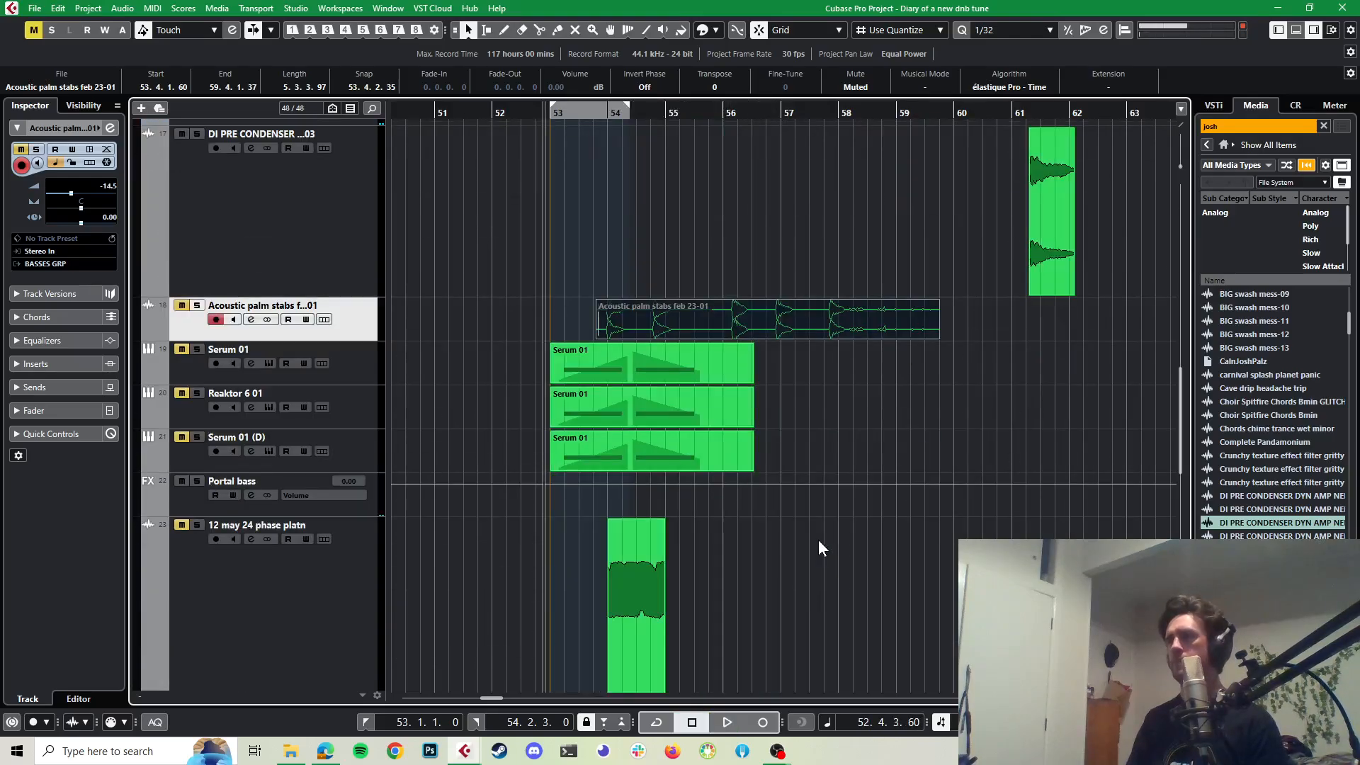
scroll(757, 544, "down", 6)
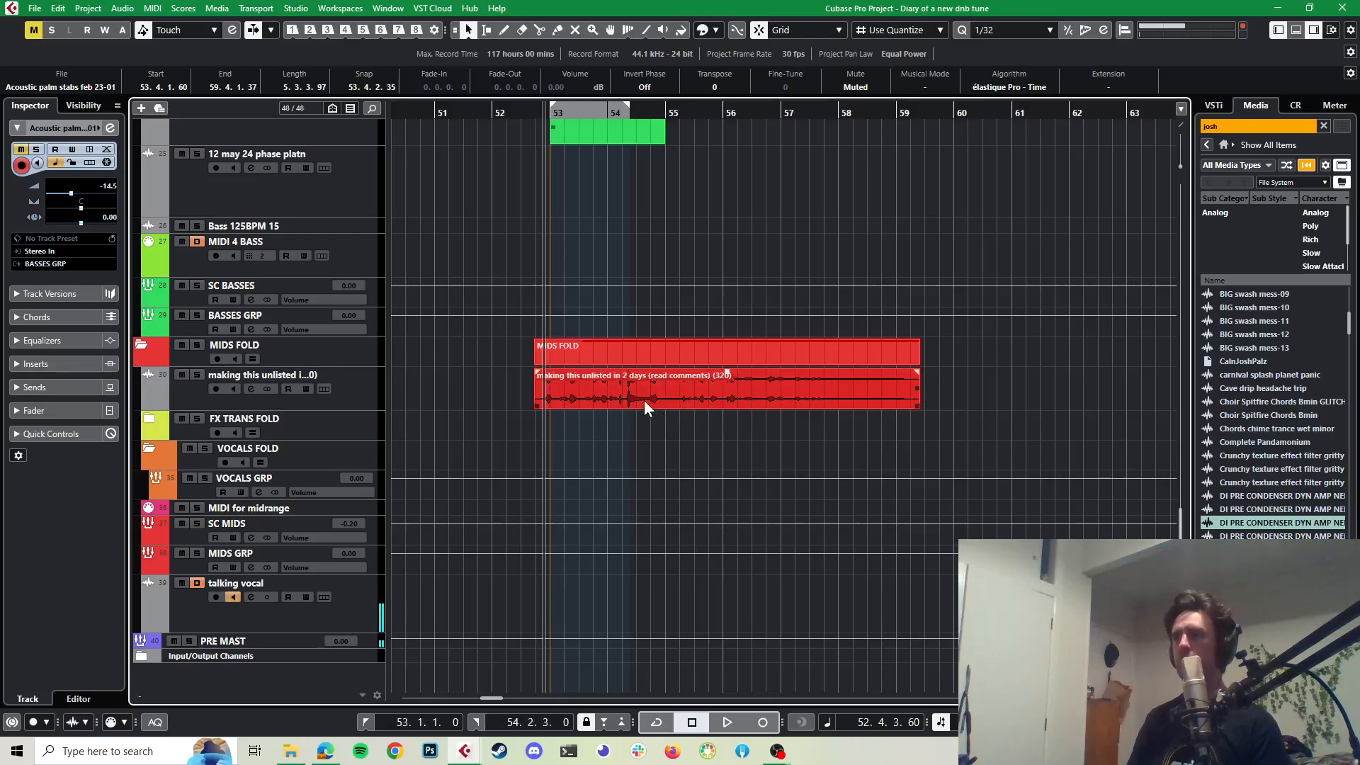
scroll(644, 401, "up", 2)
key("space")
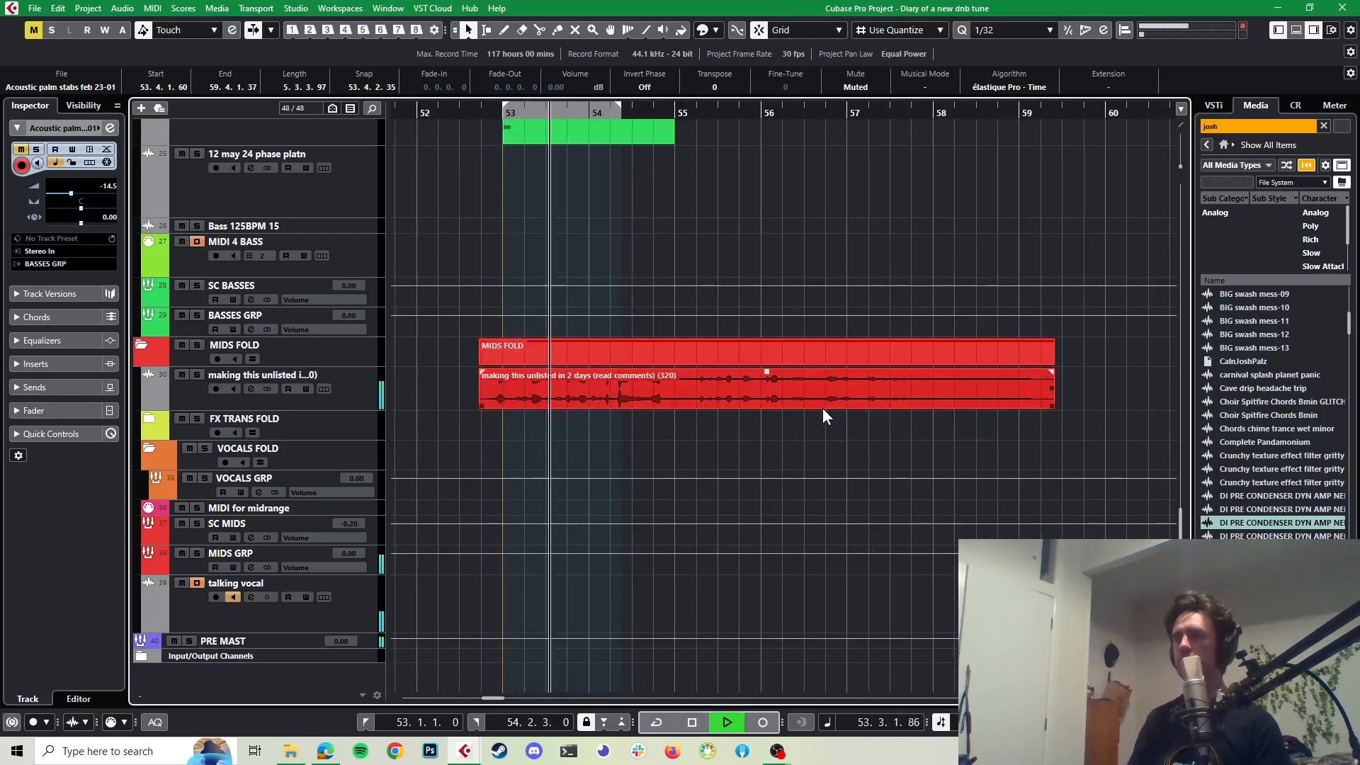
left_click(353, 388)
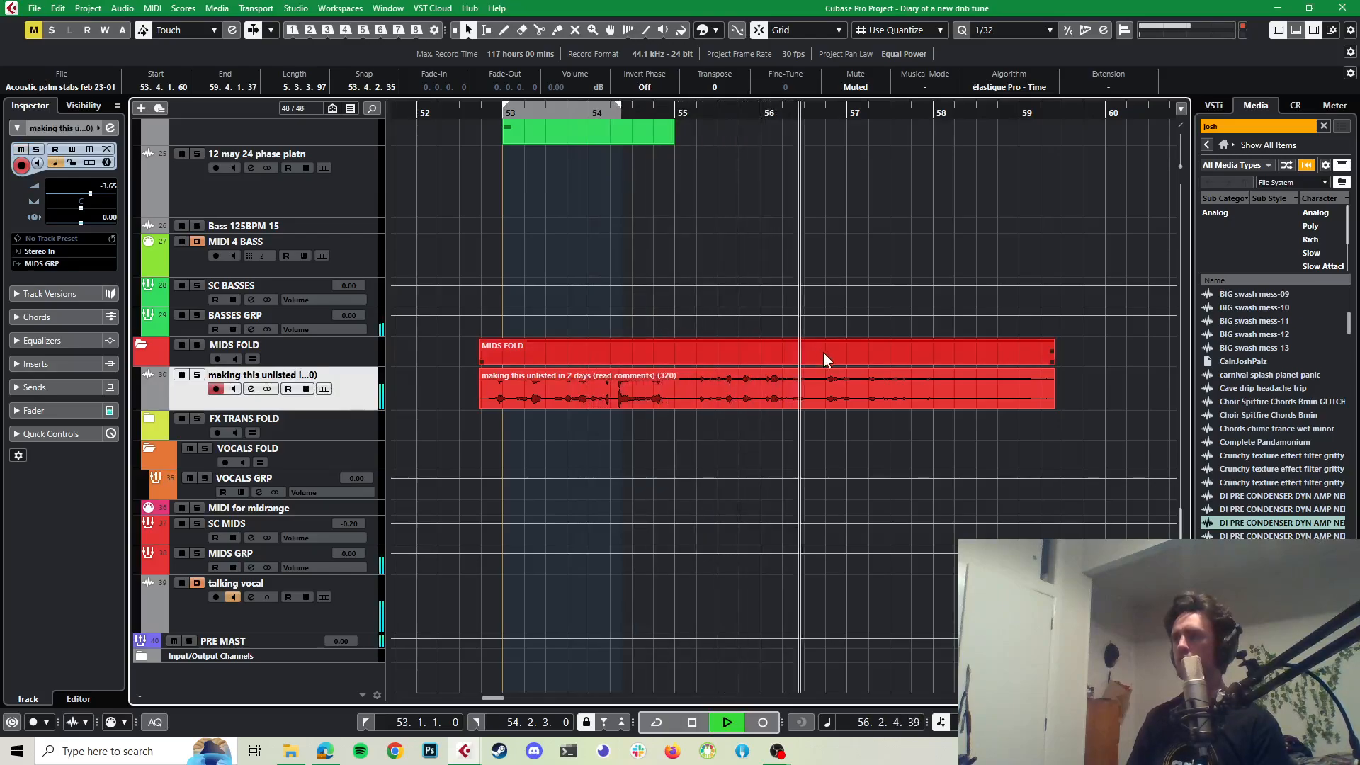
left_click(903, 380)
key("space")
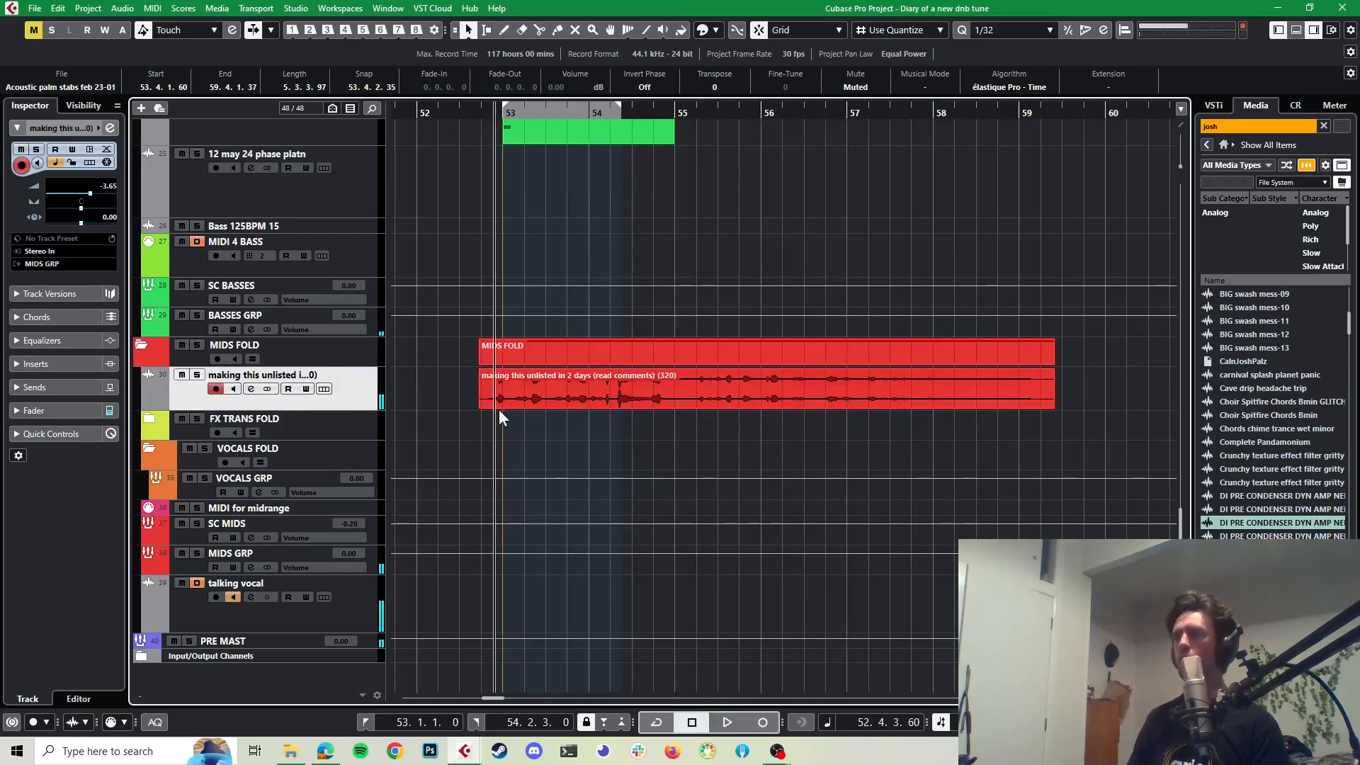
Step: Move the making this unlisted clip to start at 53.3.1.0 and solo its track for playback
left_click_drag(556, 393, 624, 397)
left_click(196, 377)
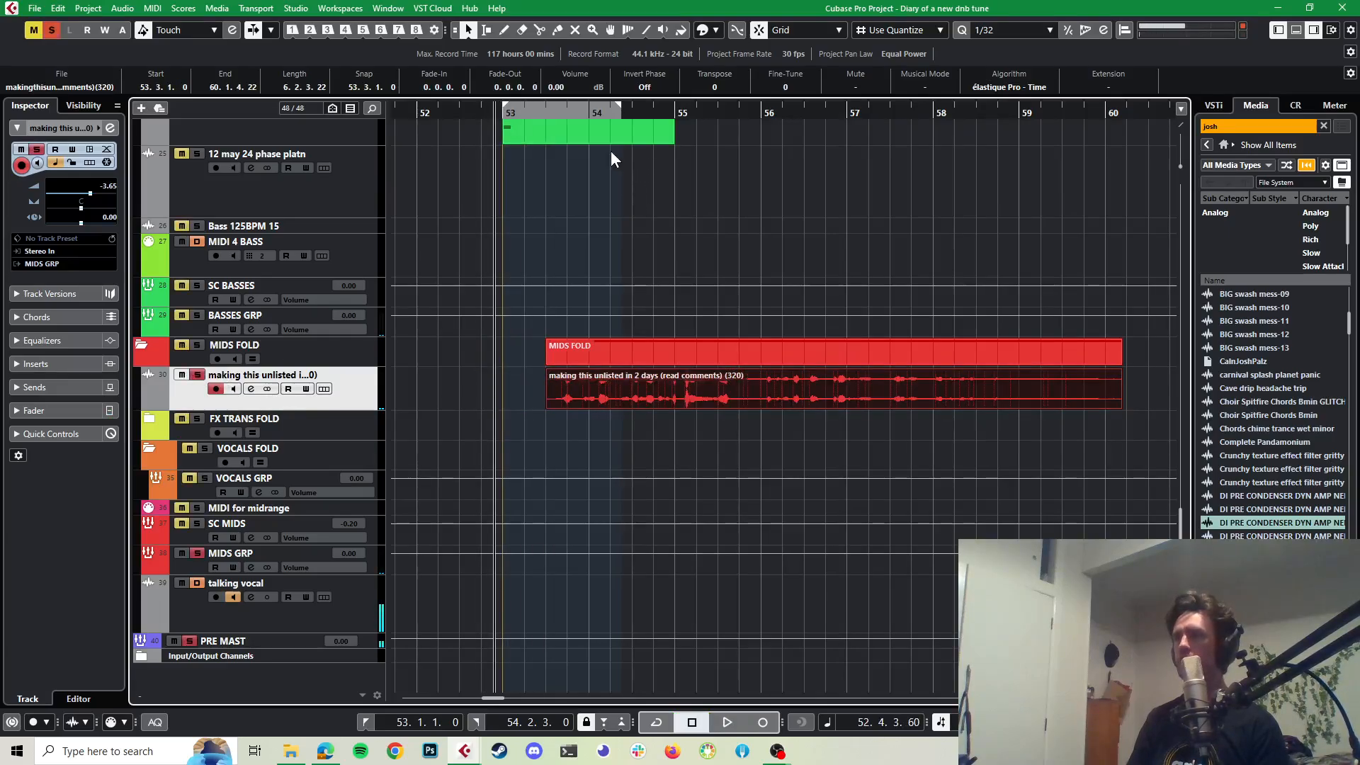
key("space")
scroll(630, 305, "up", 2, "ctrl")
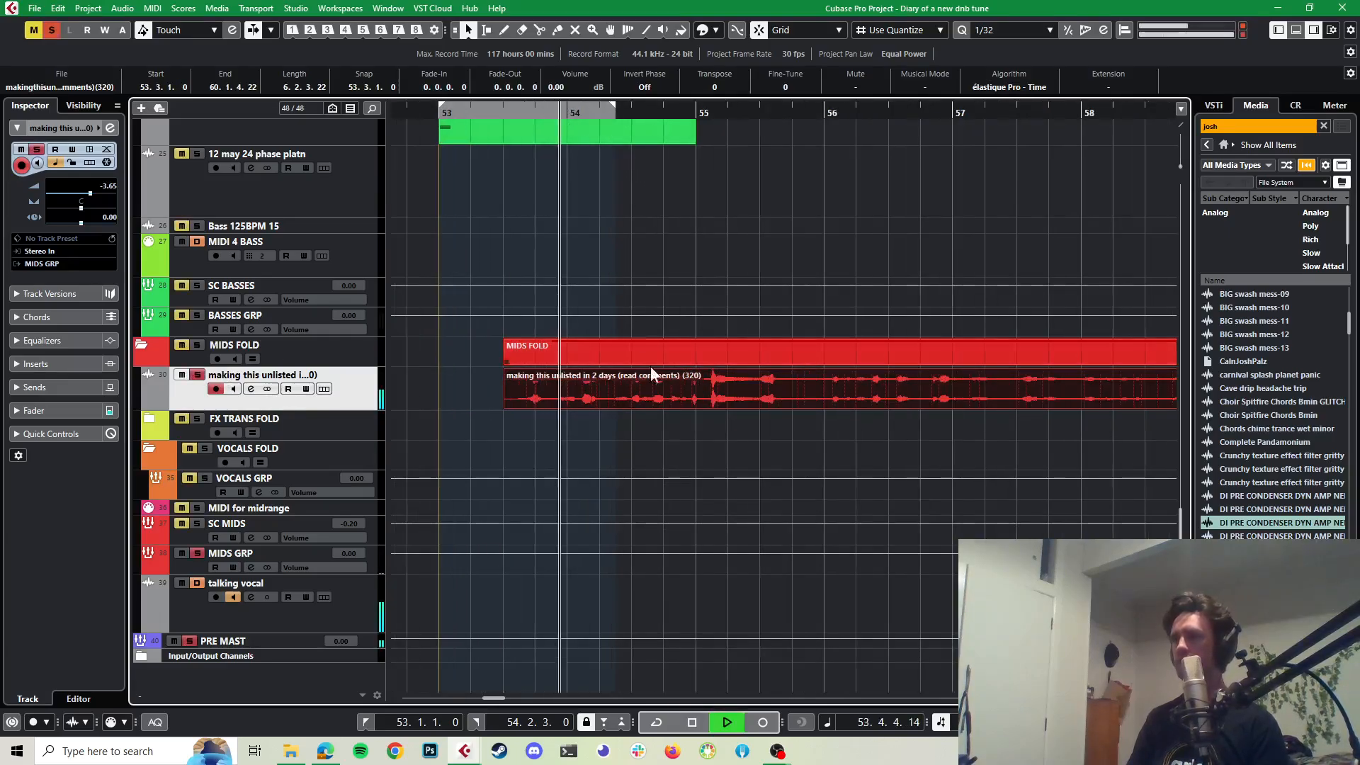
key("space")
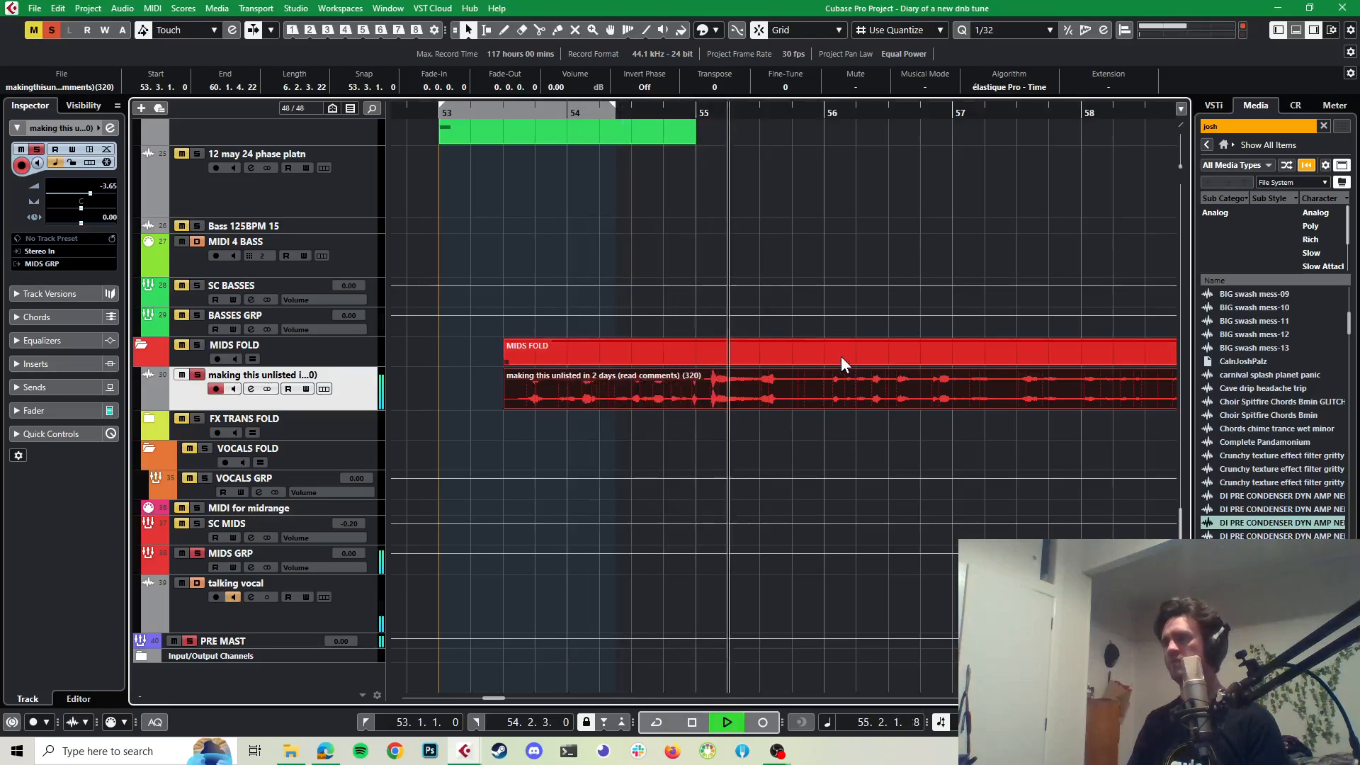
key("space")
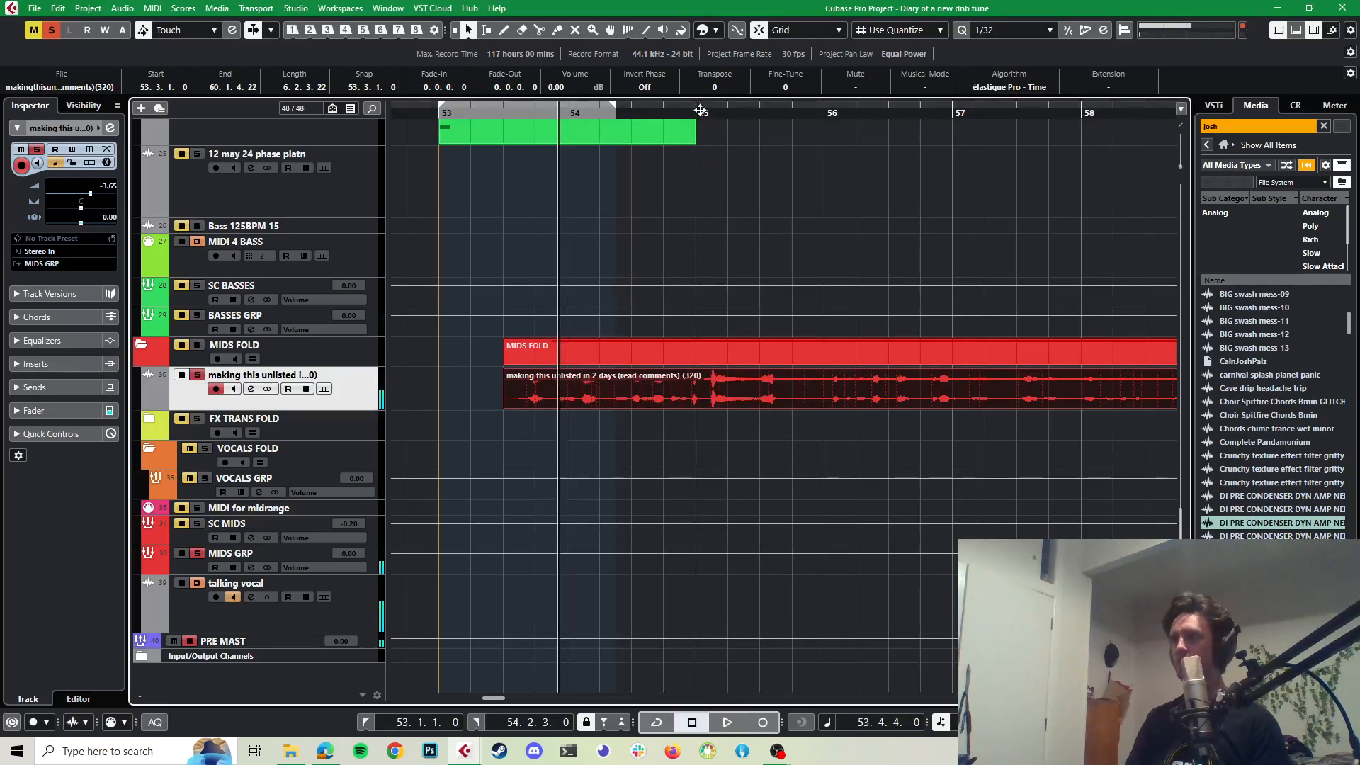
Step: Audition the soloed making this unlisted clip in sections, from around bars 54, 56 and 58
key("space")
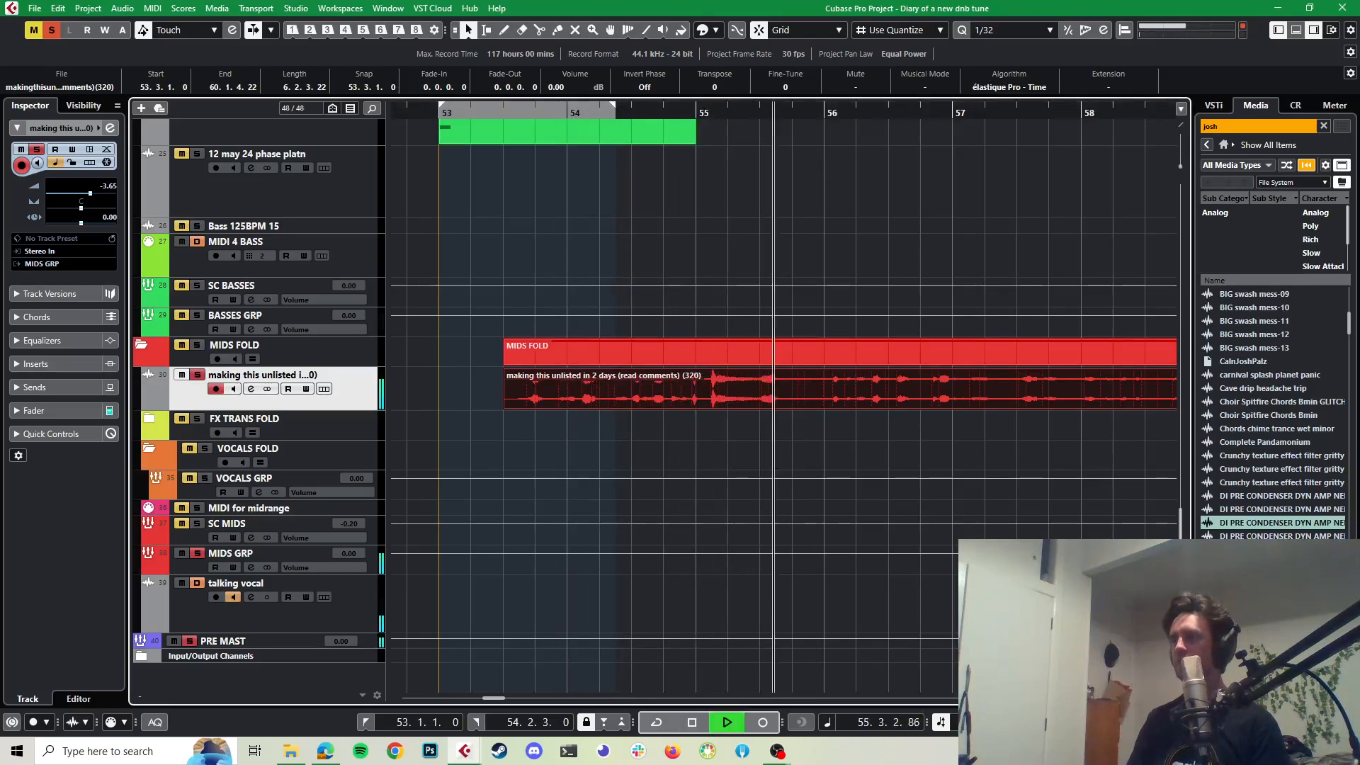
key("space")
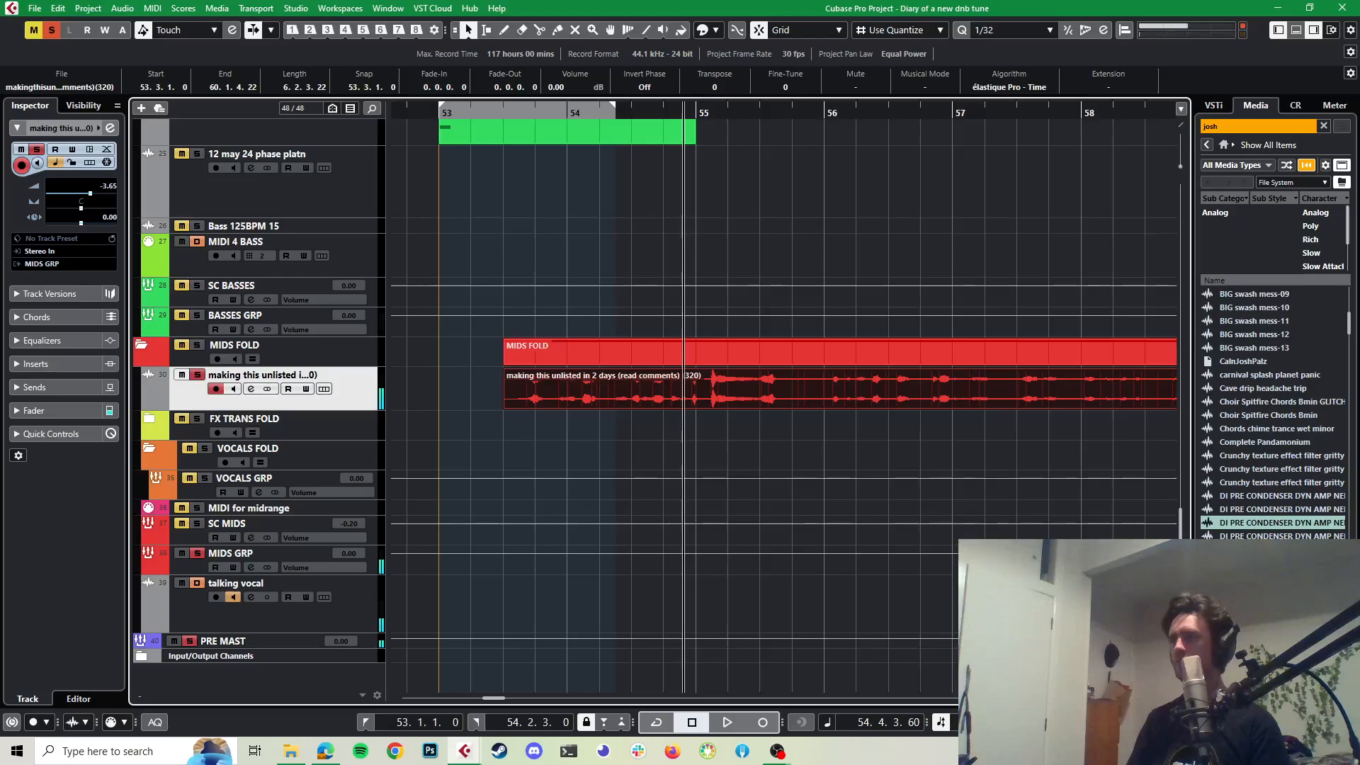
left_click(914, 113)
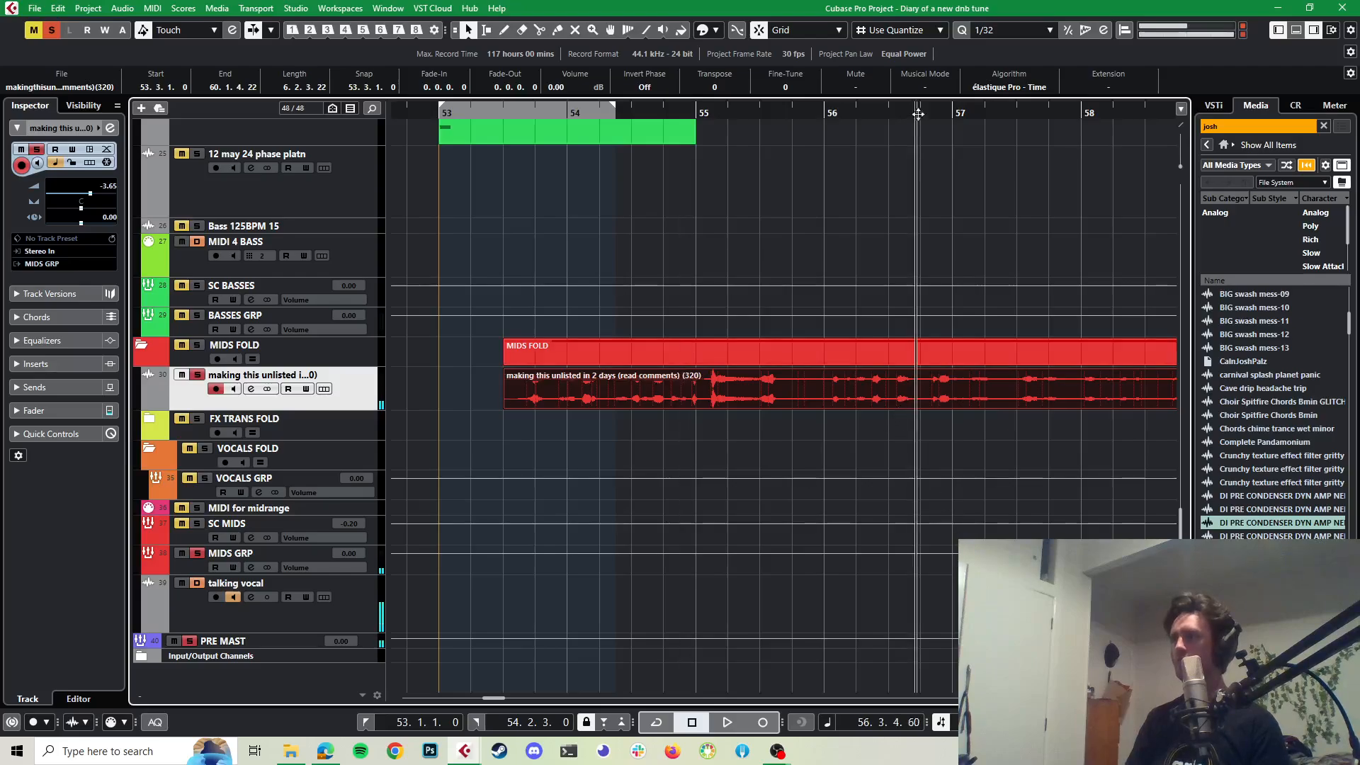
key("space")
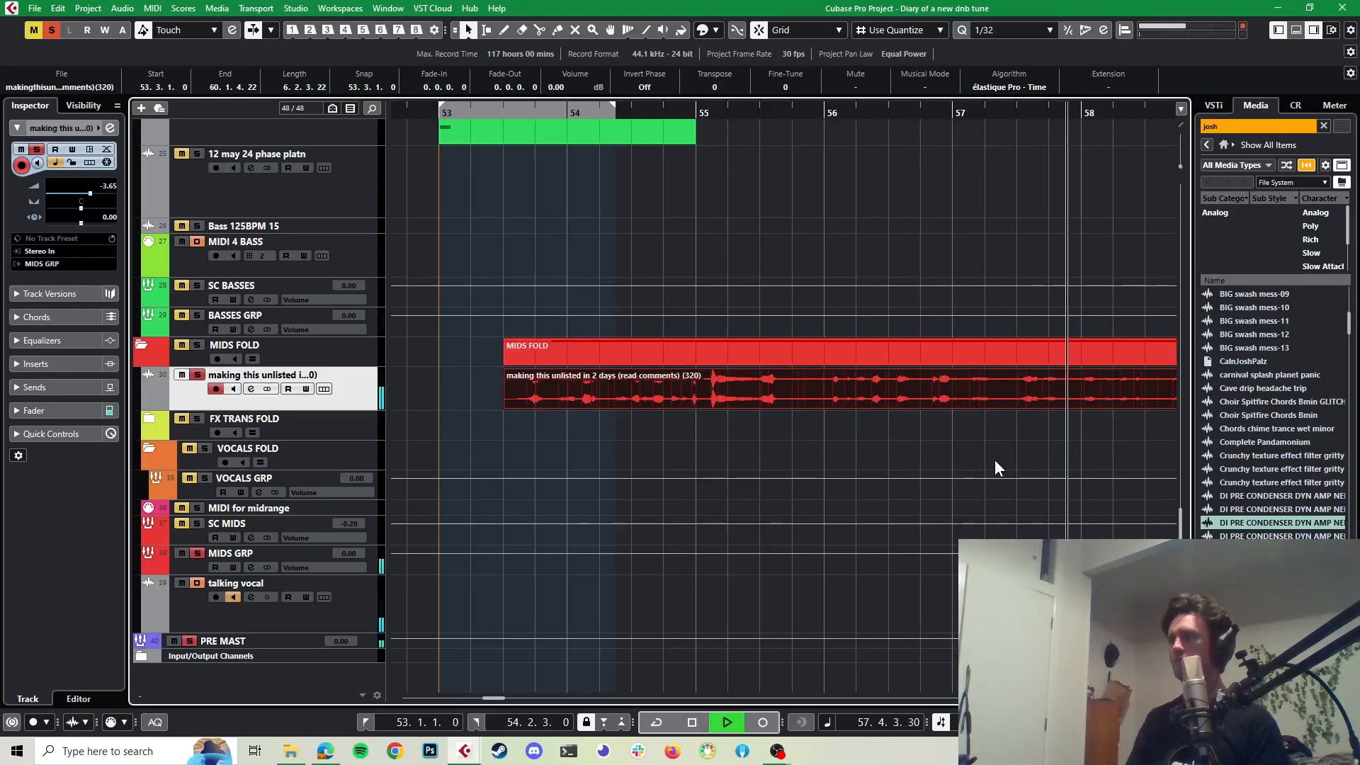
key("g")
key("space")
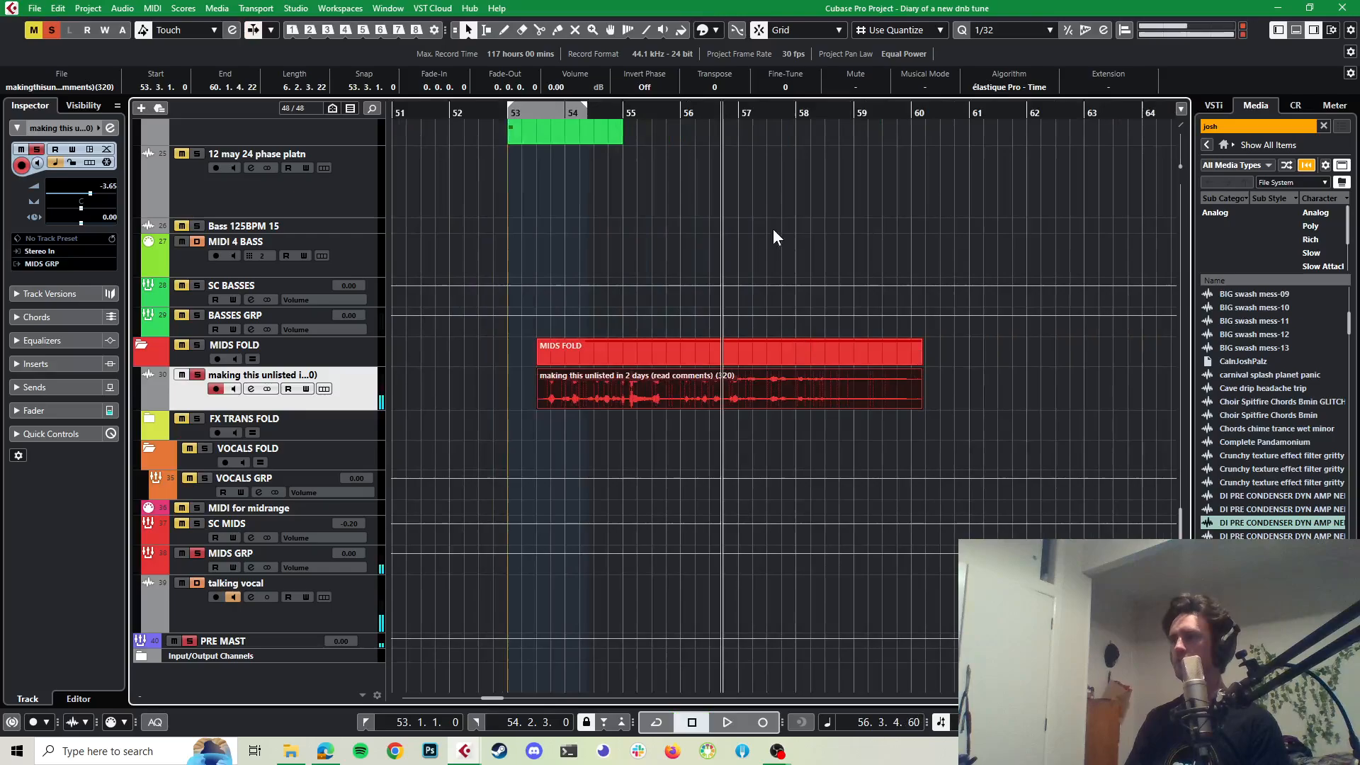
left_click(764, 109)
scroll(820, 266, "up", 3)
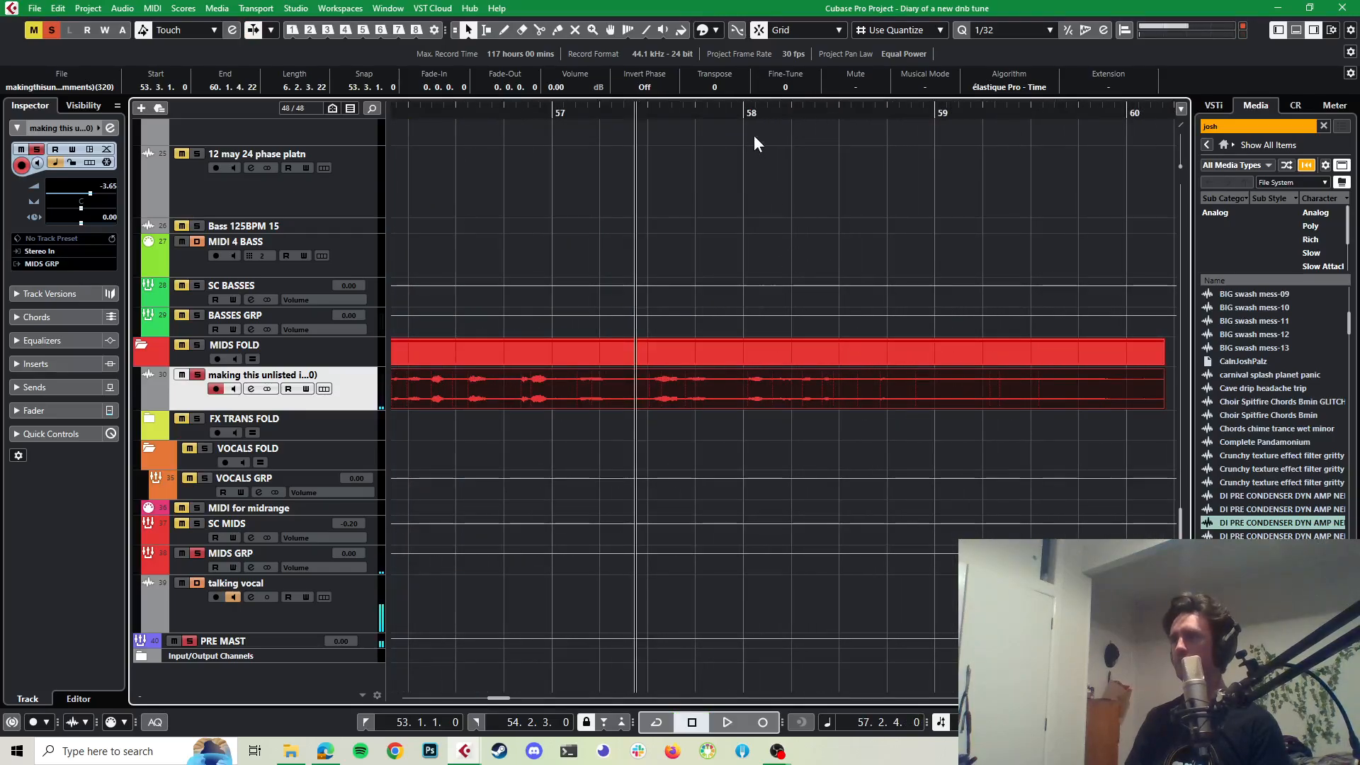
left_click(745, 109)
key("space")
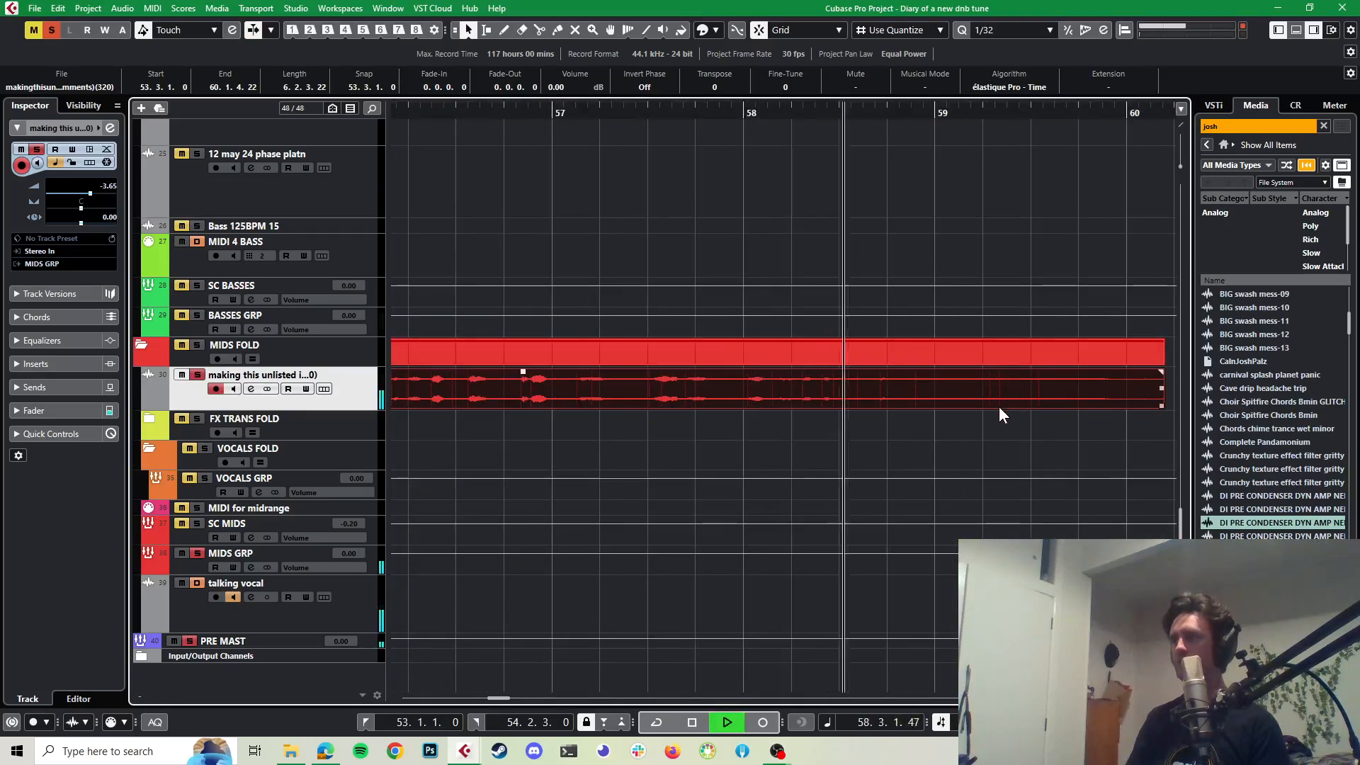
key("space")
Step: Split the making this unlisted clip at 59.1.2.60 and again just before bar 58
key("3")
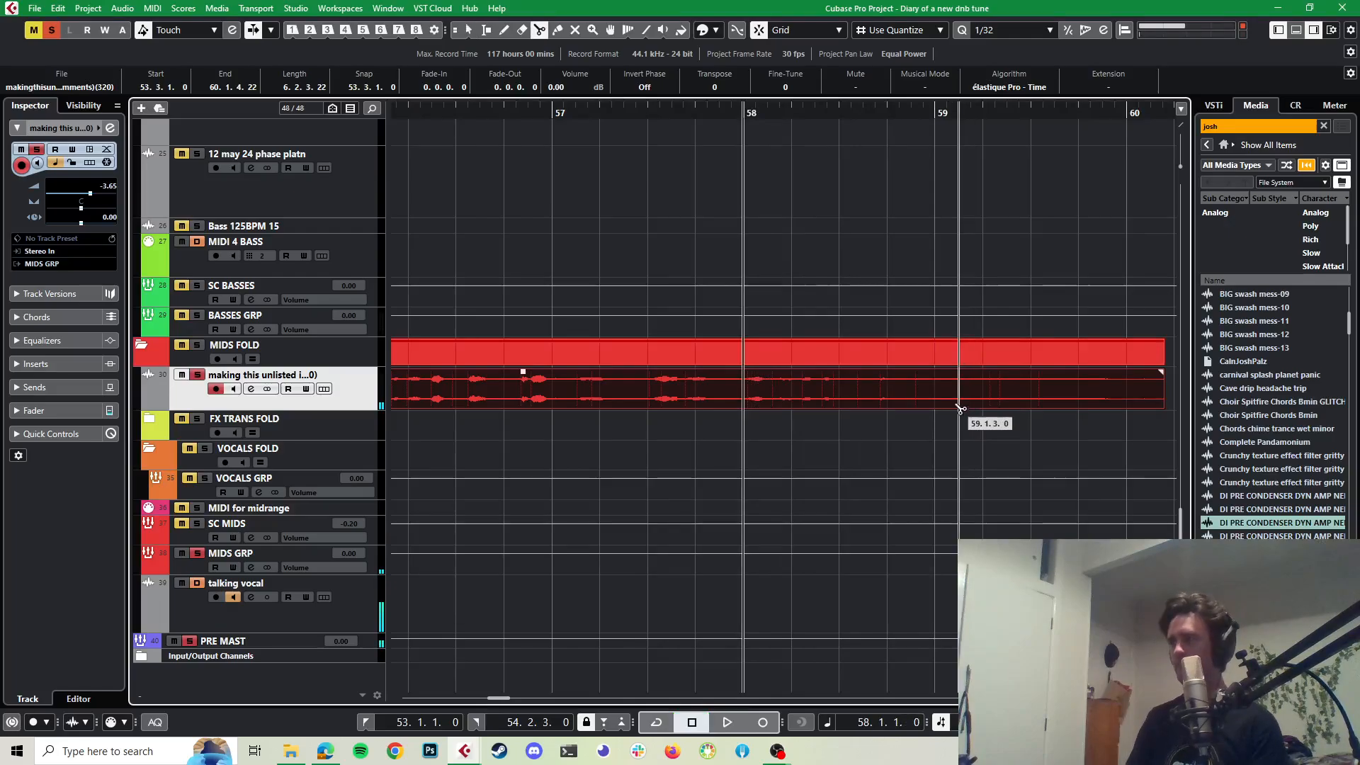
left_click(961, 410)
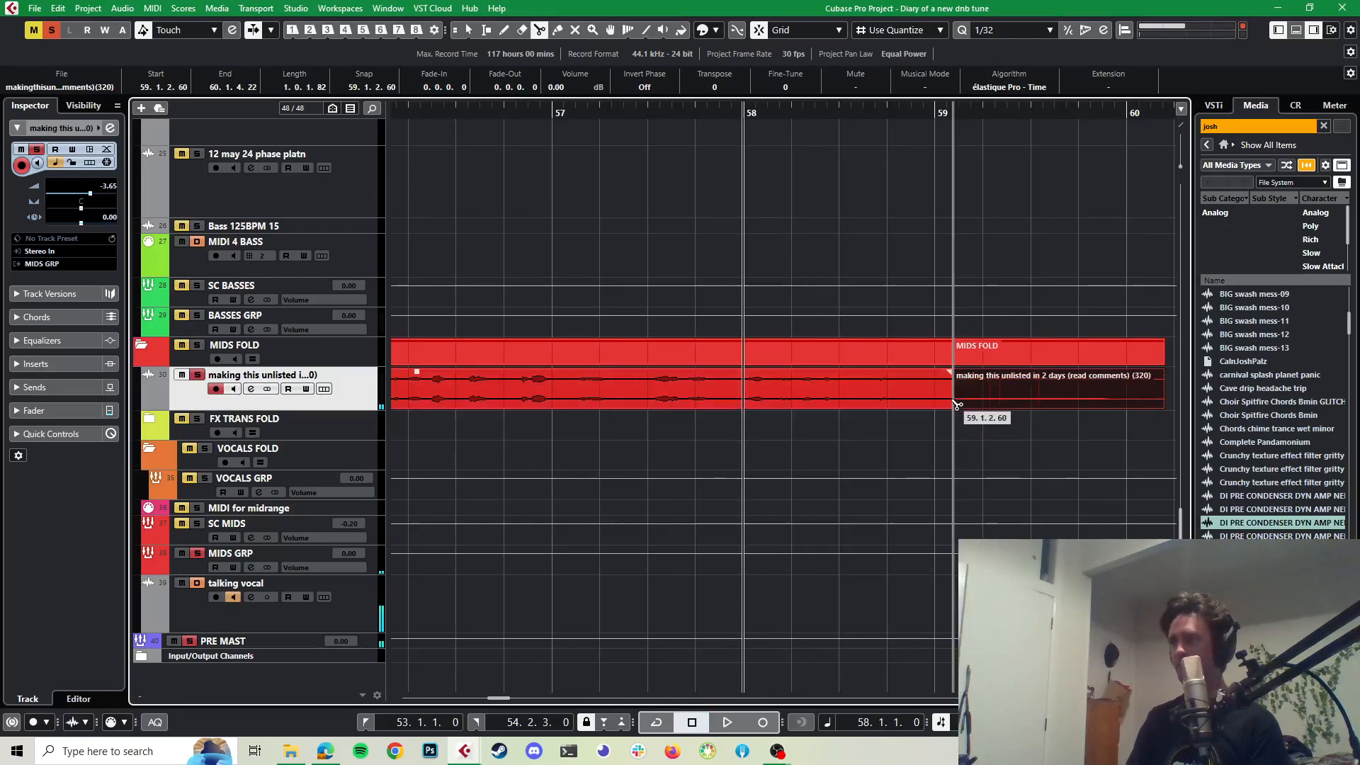
left_click(727, 402)
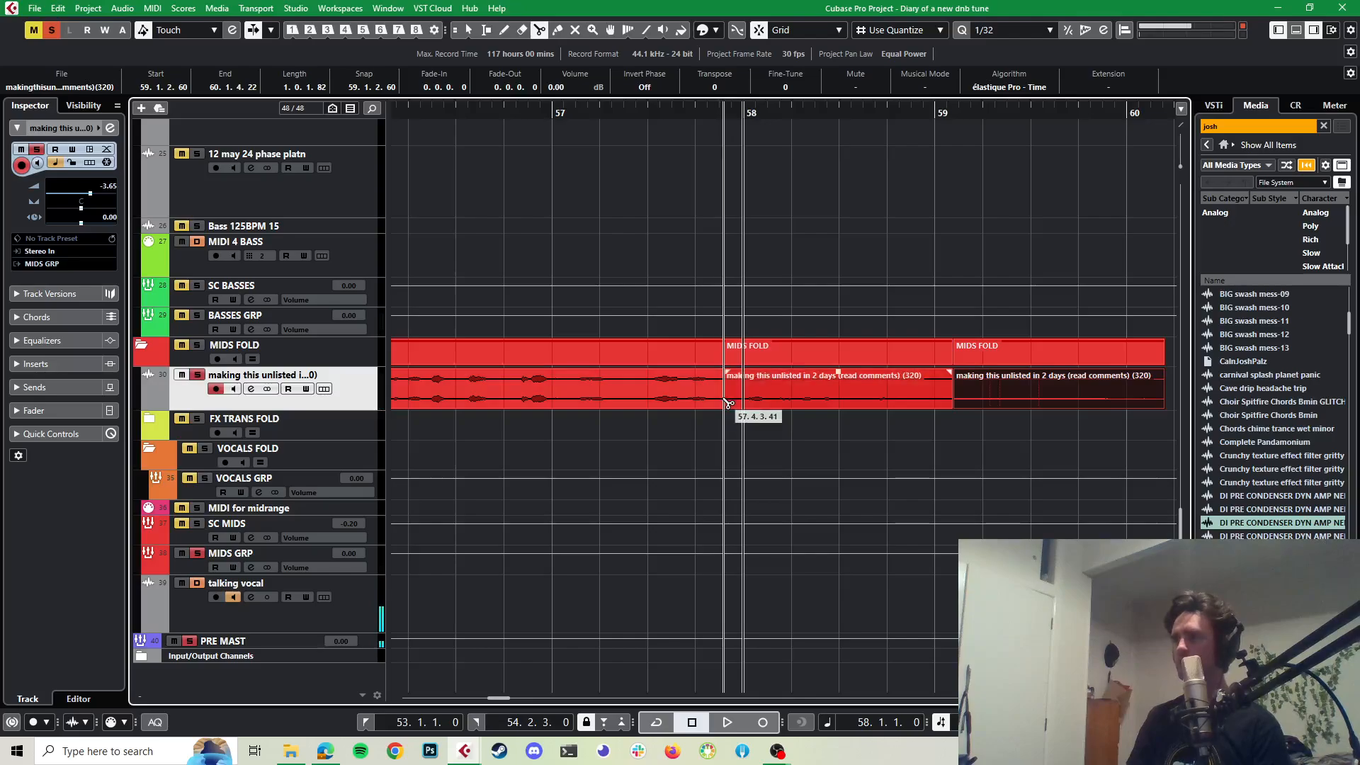
Step: Move the long first piece of the making this unlisted clip before bar 53 and the middle piece to start at 53.3.3.0
scroll(727, 403, "down", 5)
key("1")
left_click(701, 405)
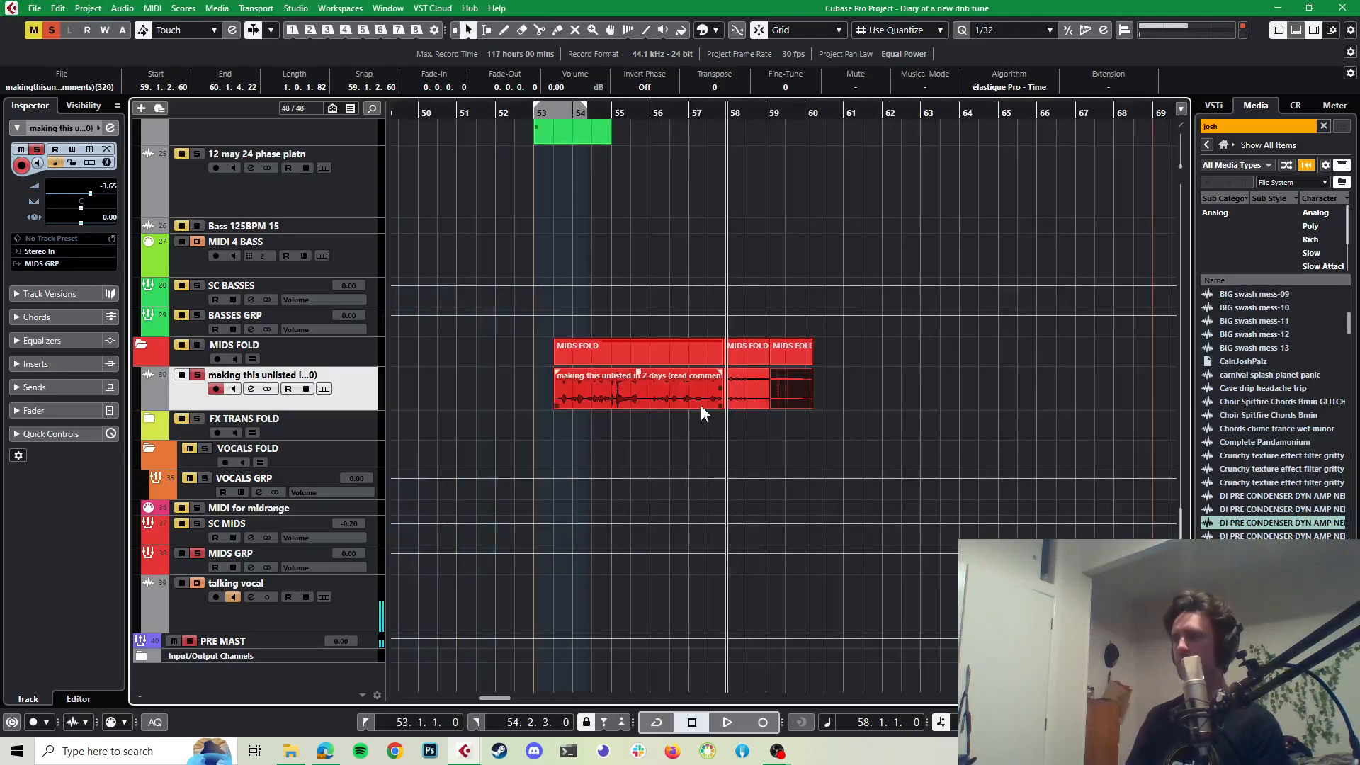
left_click_drag(670, 382, 468, 384)
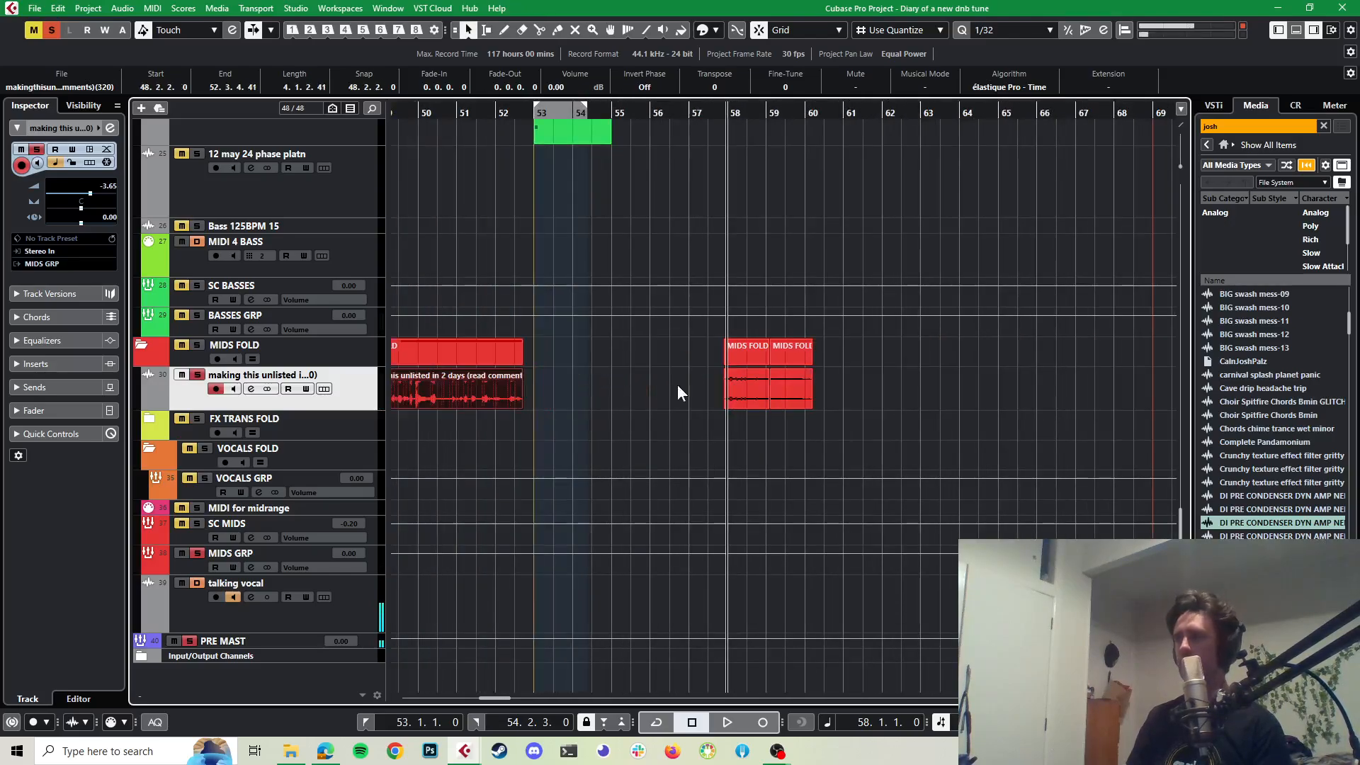
left_click_drag(749, 397, 584, 394)
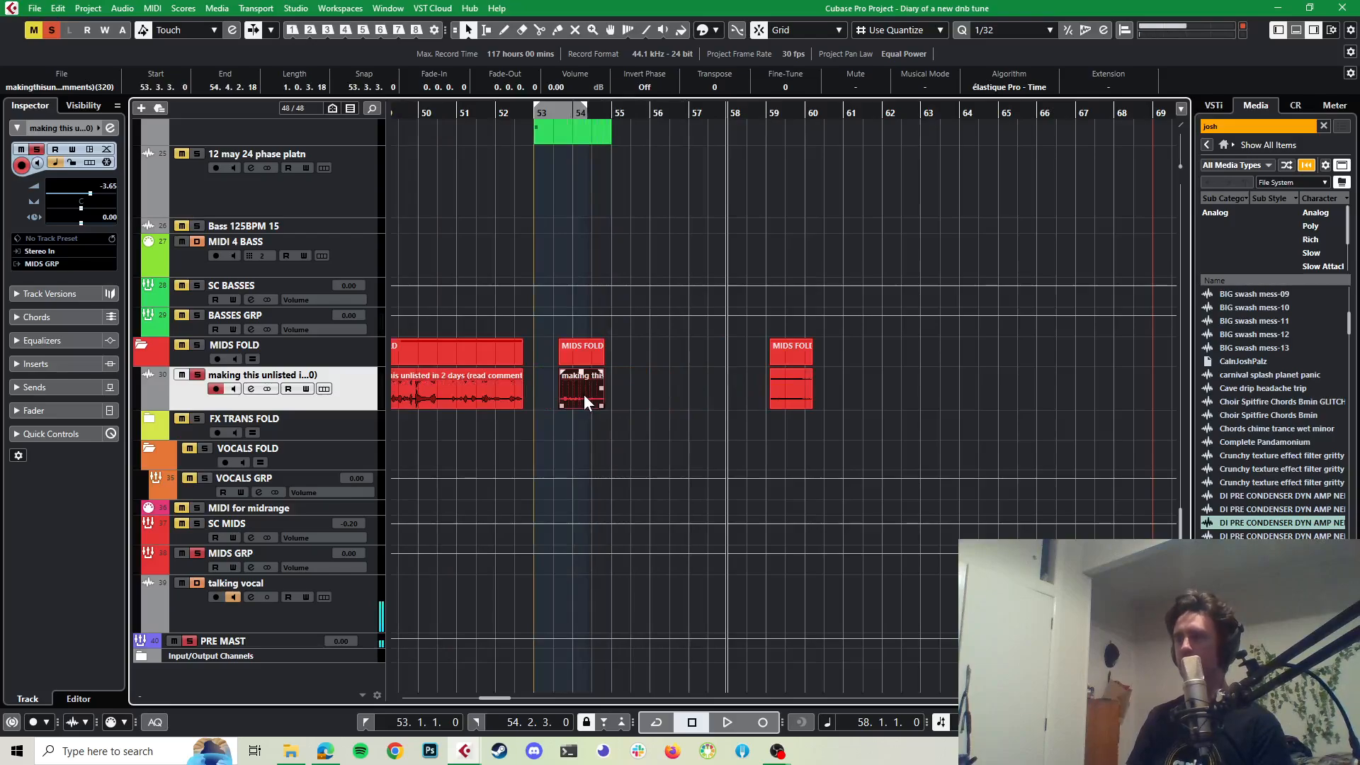
scroll(584, 394, "up", 3)
scroll(683, 376, "left", 2)
scroll(683, 376, "up", 3)
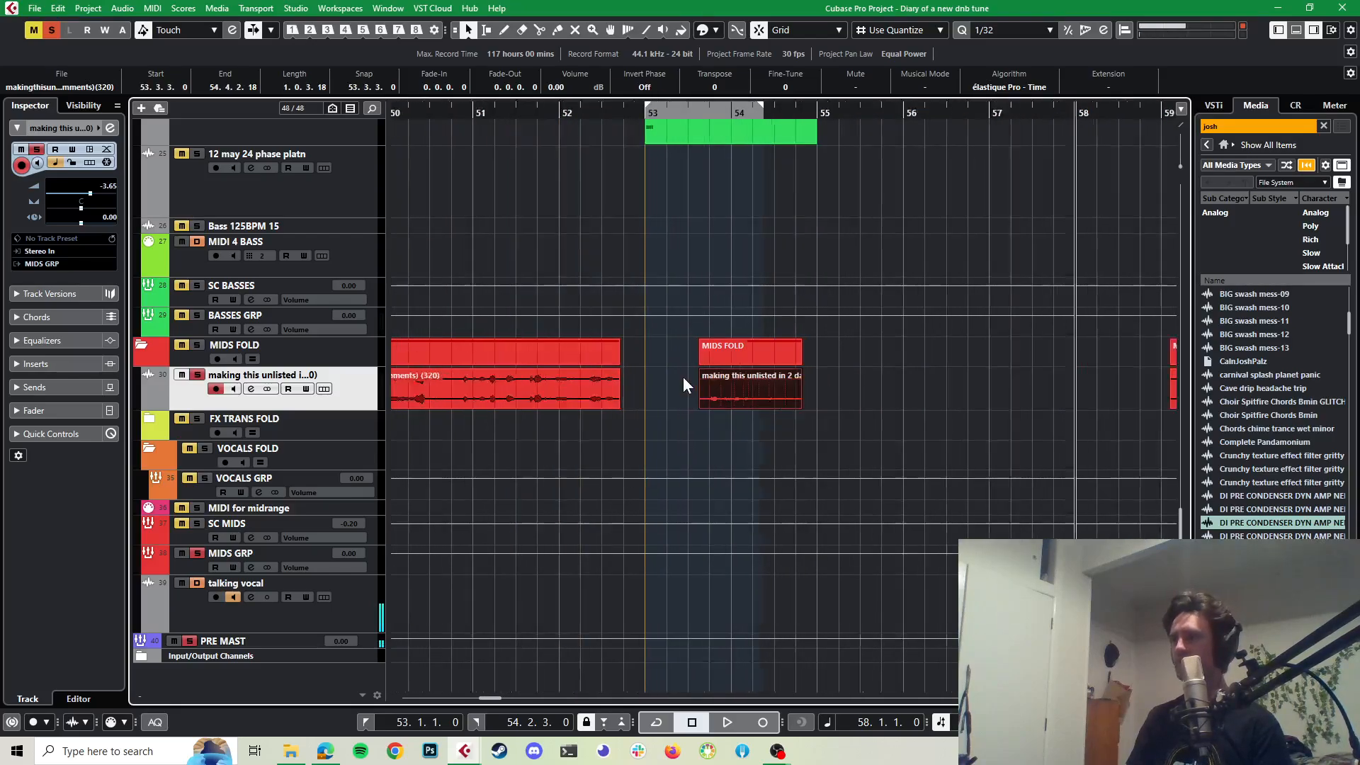
scroll(789, 384, "down", 3)
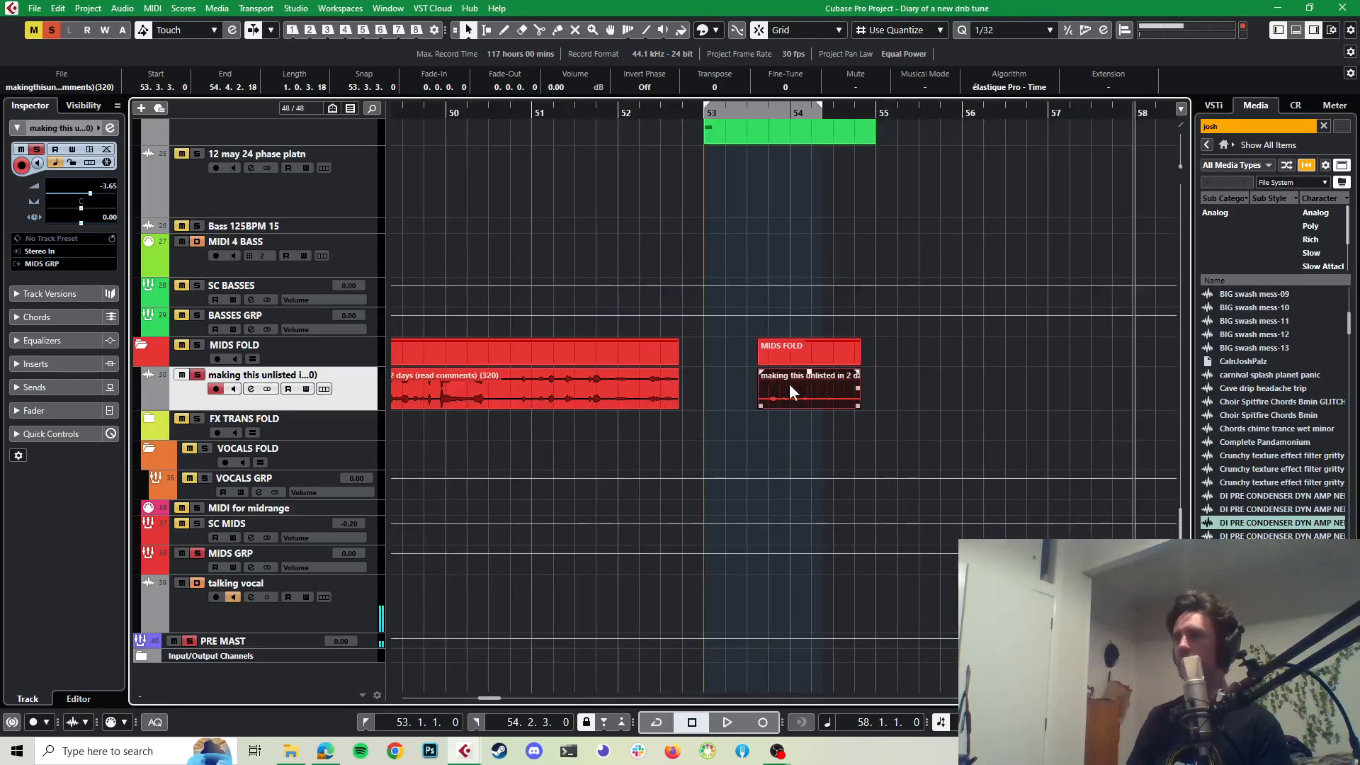
Step: Make the making this unlisted track taller and audition its clip from 53.3.2.60
left_click(691, 111)
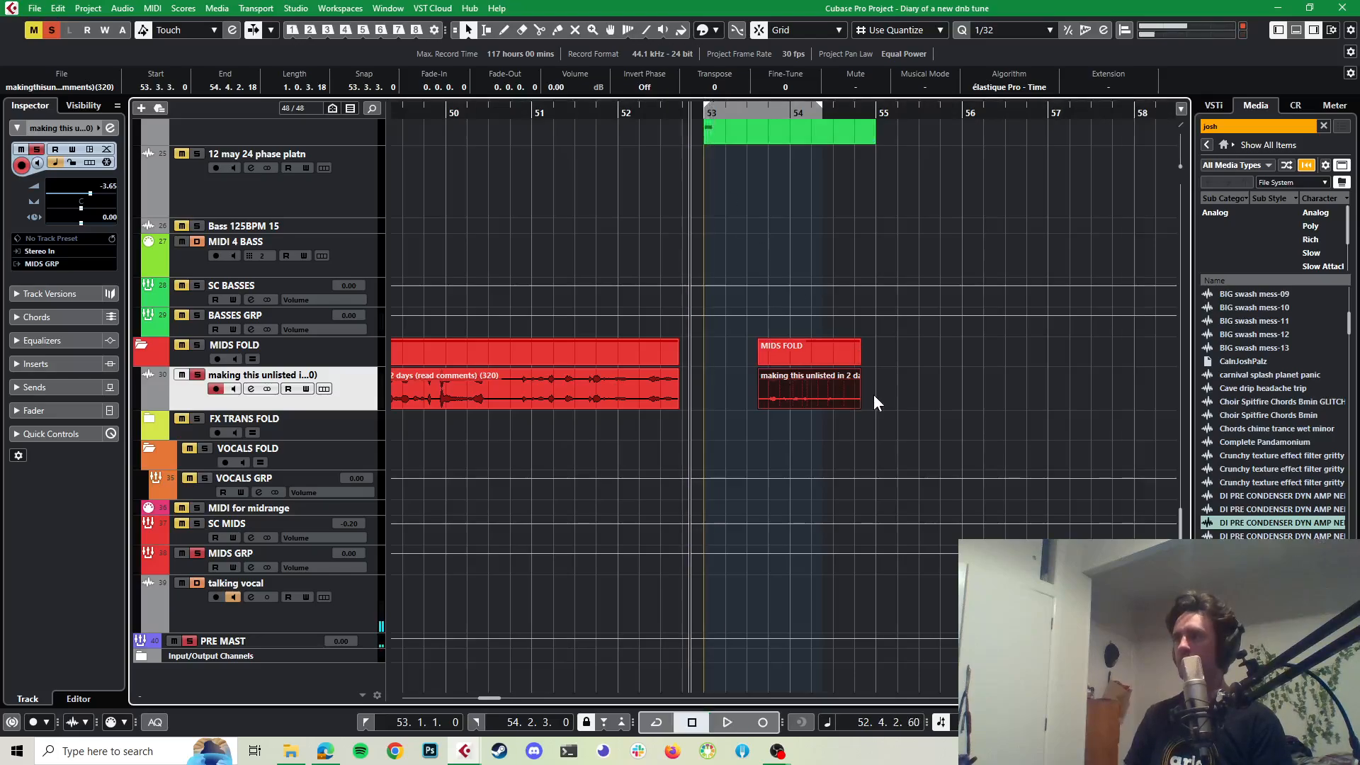
scroll(807, 396, "up", 4)
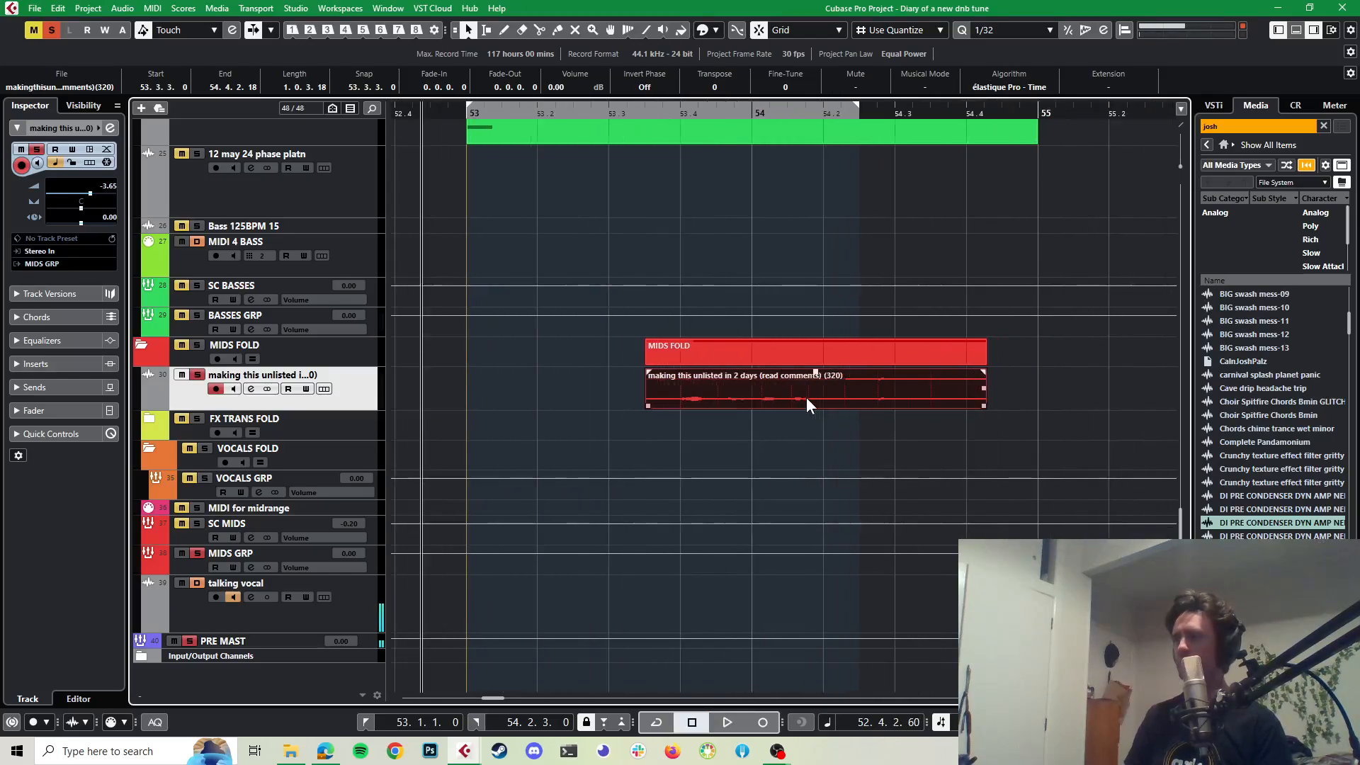
scroll(806, 397, "down", 3)
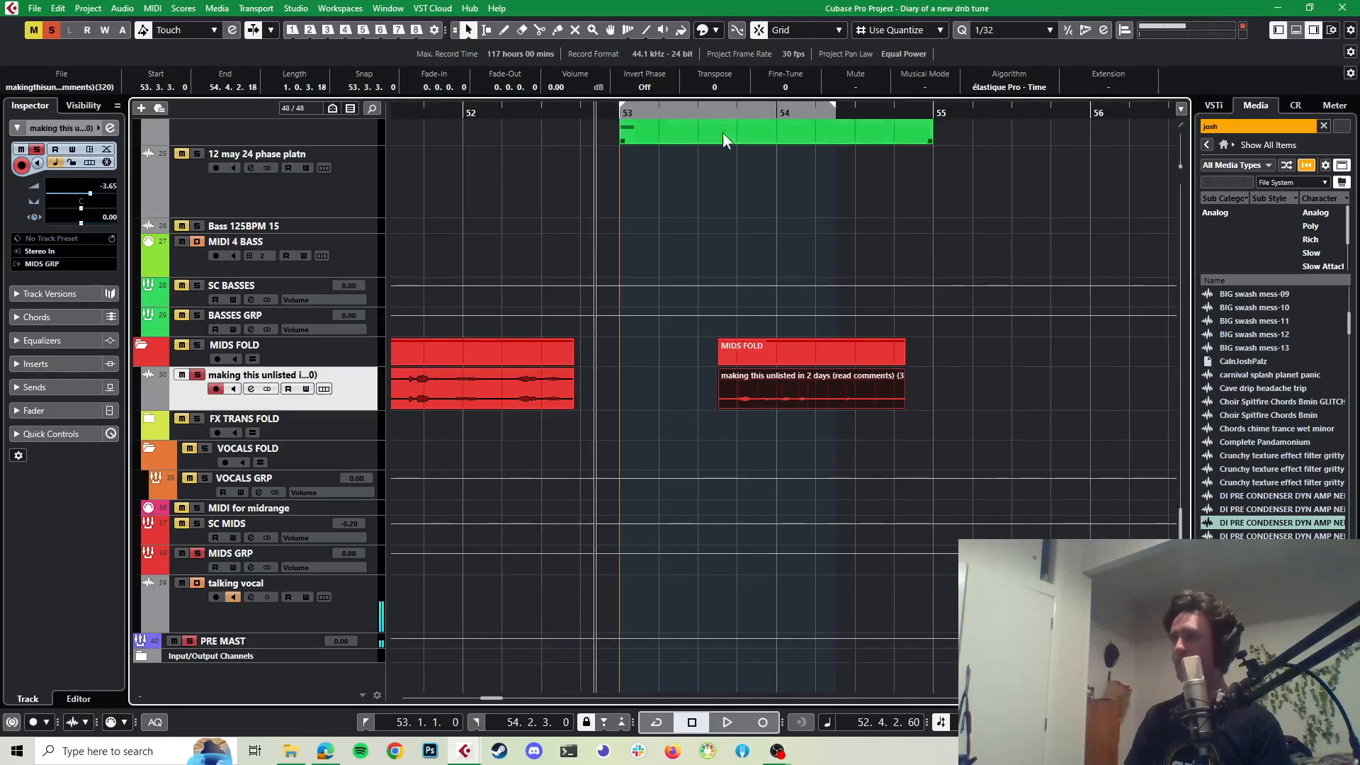
left_click(714, 113)
scroll(724, 270, "up", 2)
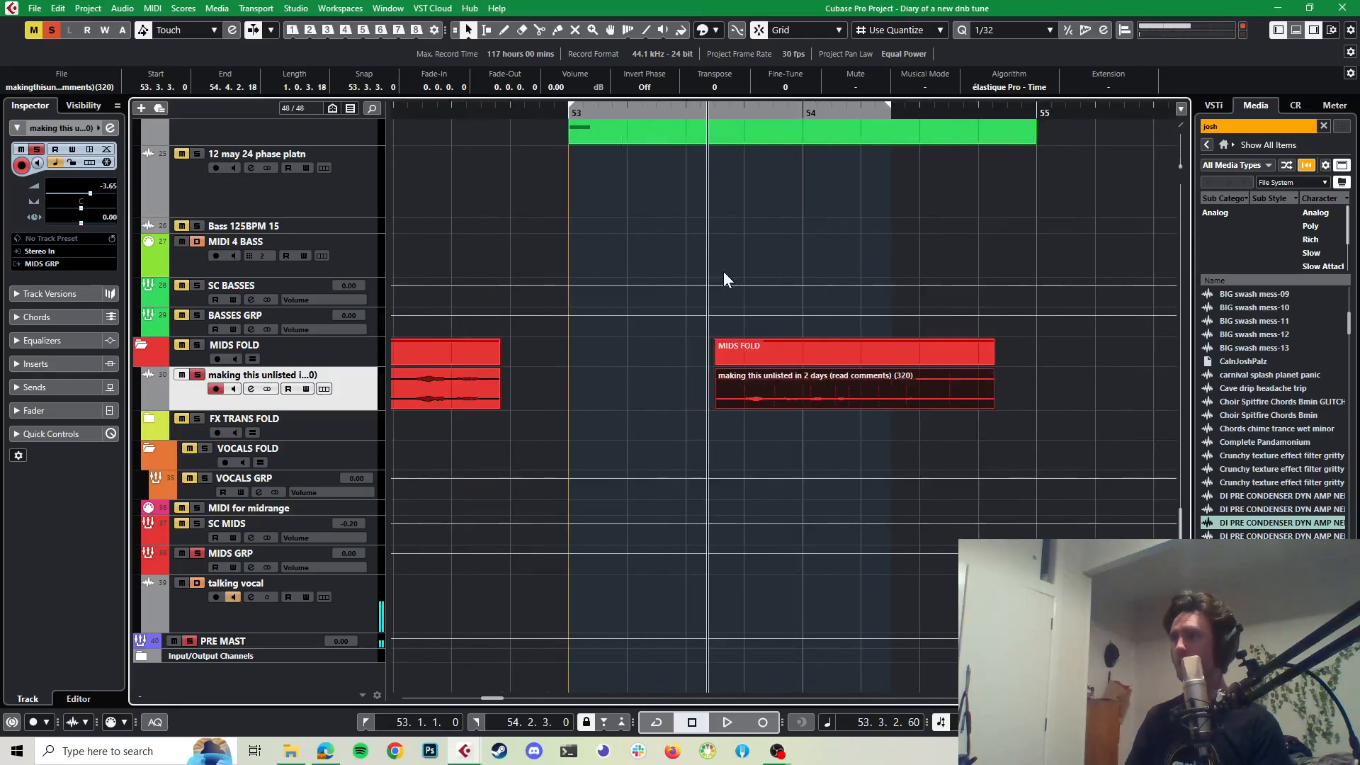
scroll(724, 270, "up", 2)
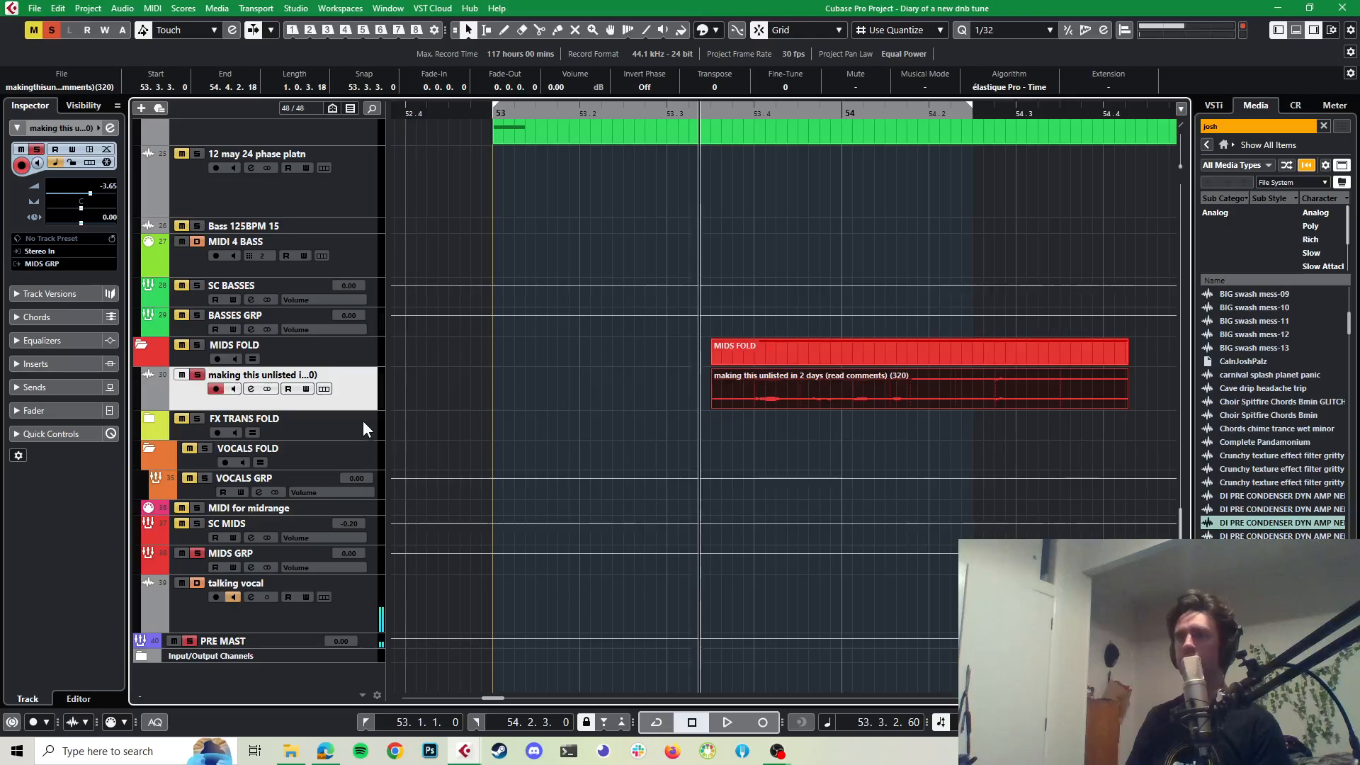
left_click_drag(367, 410, 330, 533)
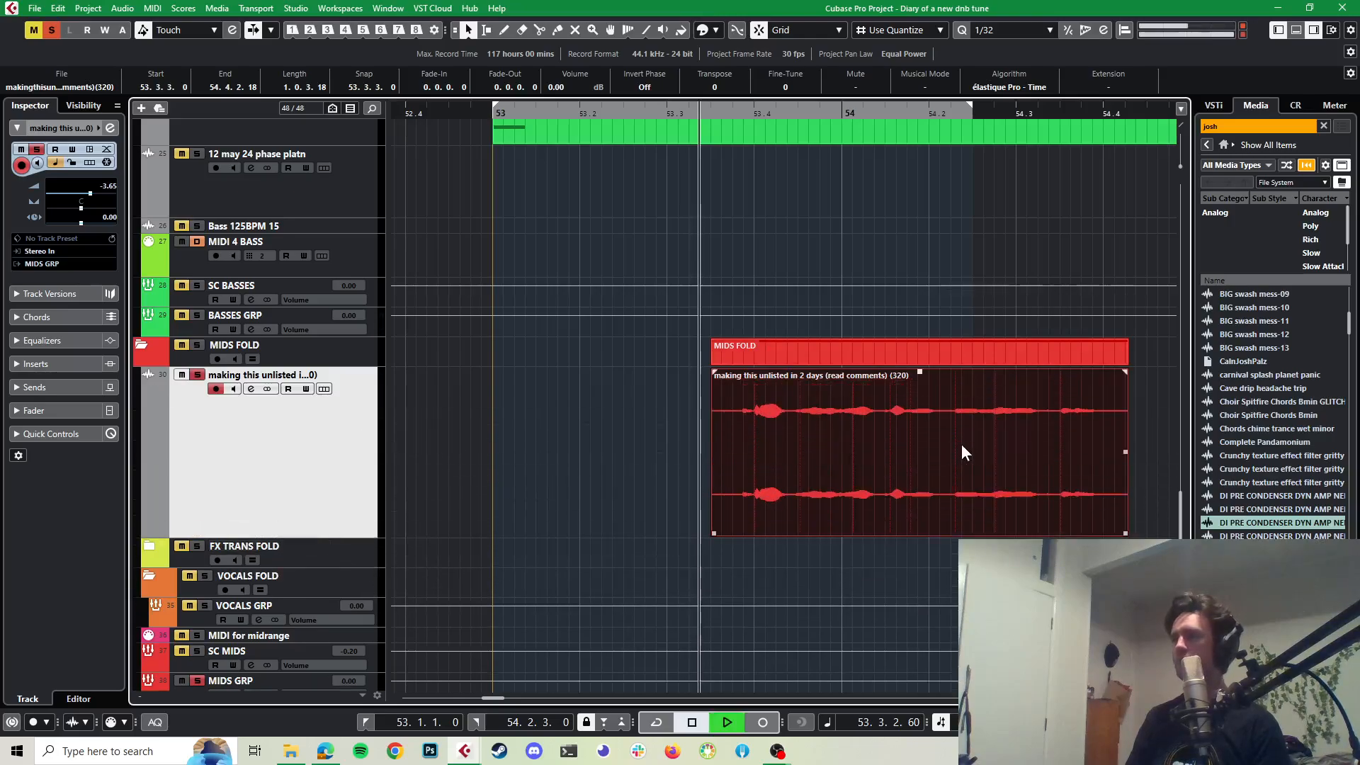
key("space")
key("space")
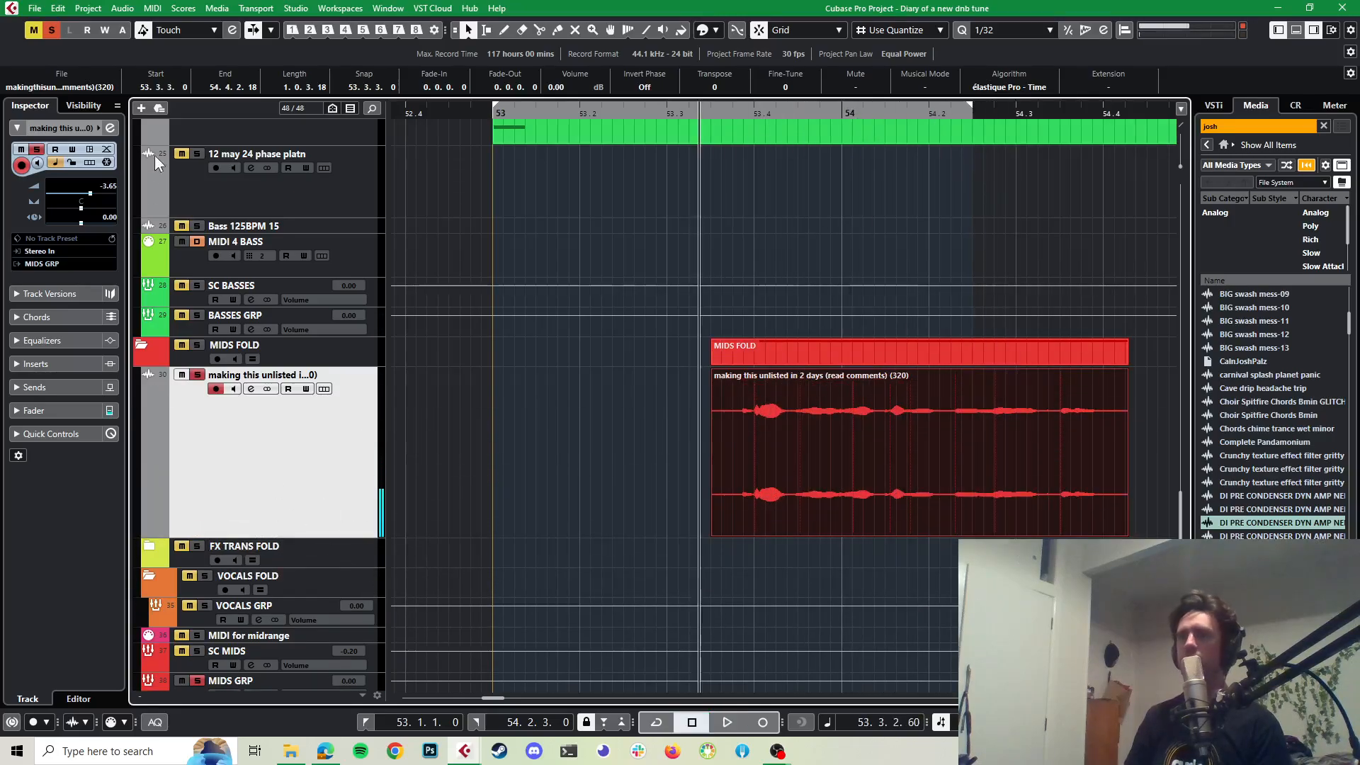
Step: Insert OTT_x64 in the first insert slot of the making this unlisted channel
left_click(110, 128)
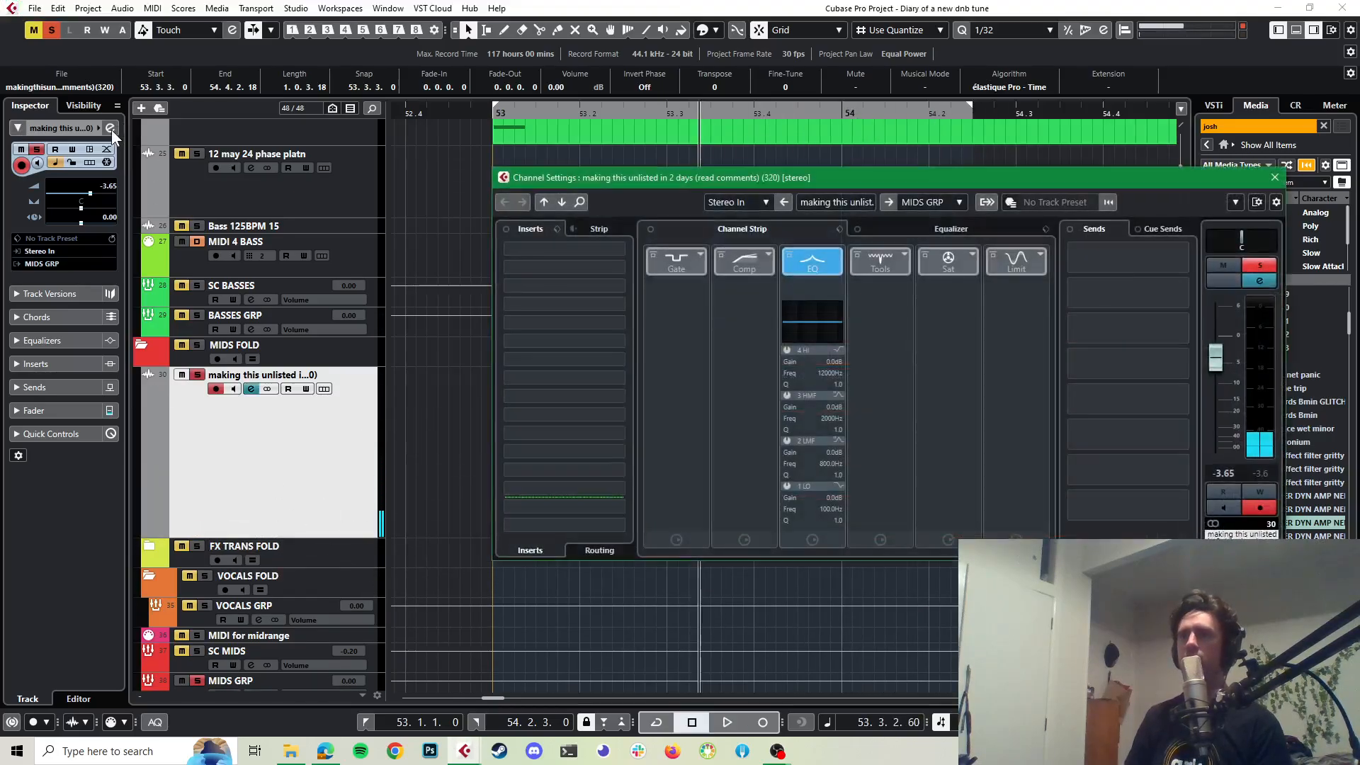
left_click(618, 249)
type("ott")
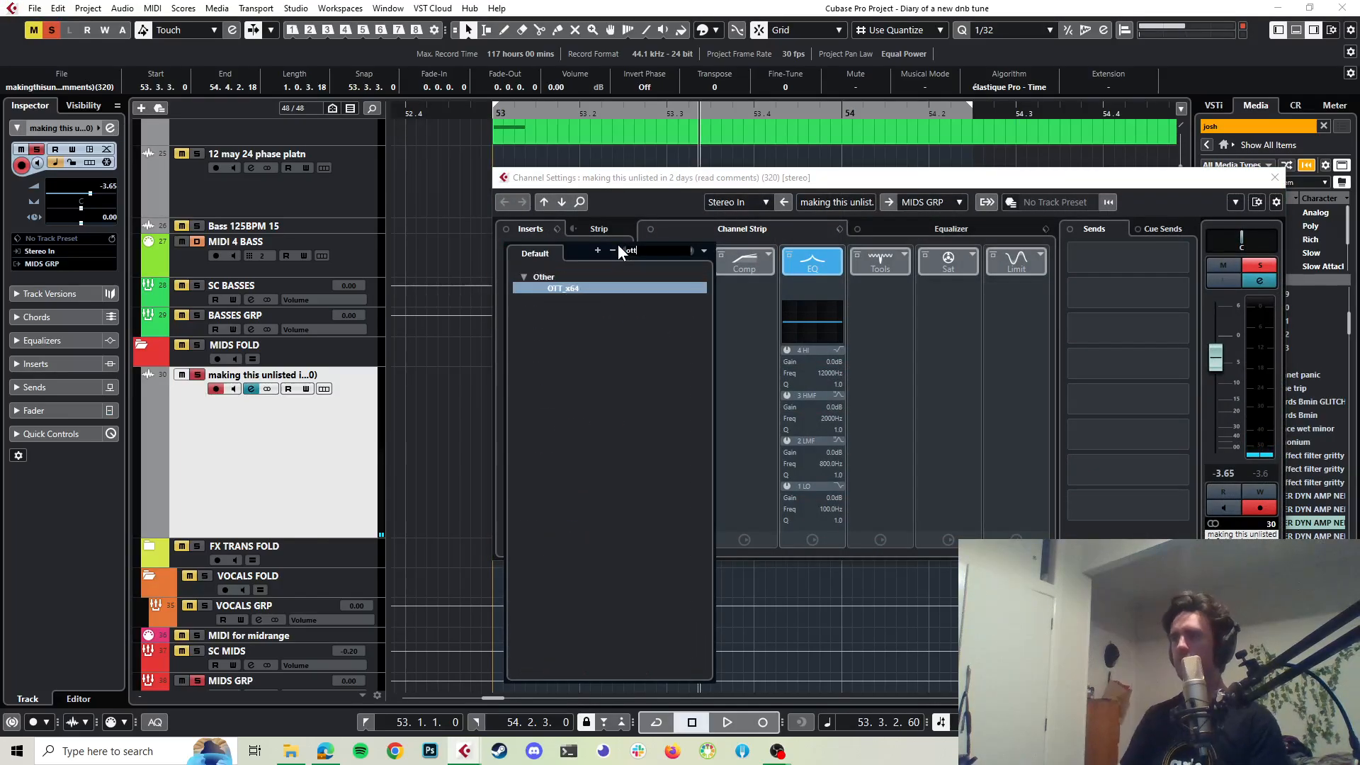
left_click(599, 287)
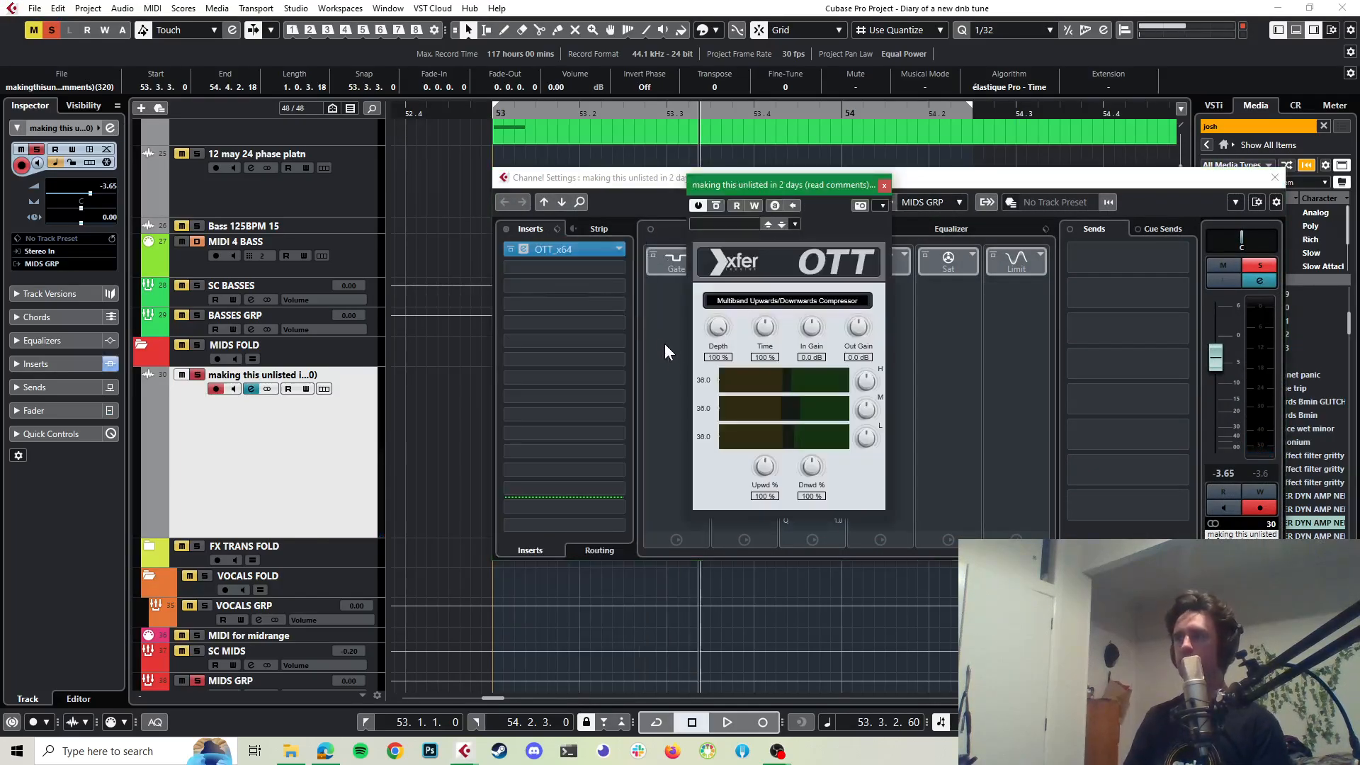
Step: Audition the clip through OTT from 53.3.2.60, then close the plug-in and channel settings windows
key("space")
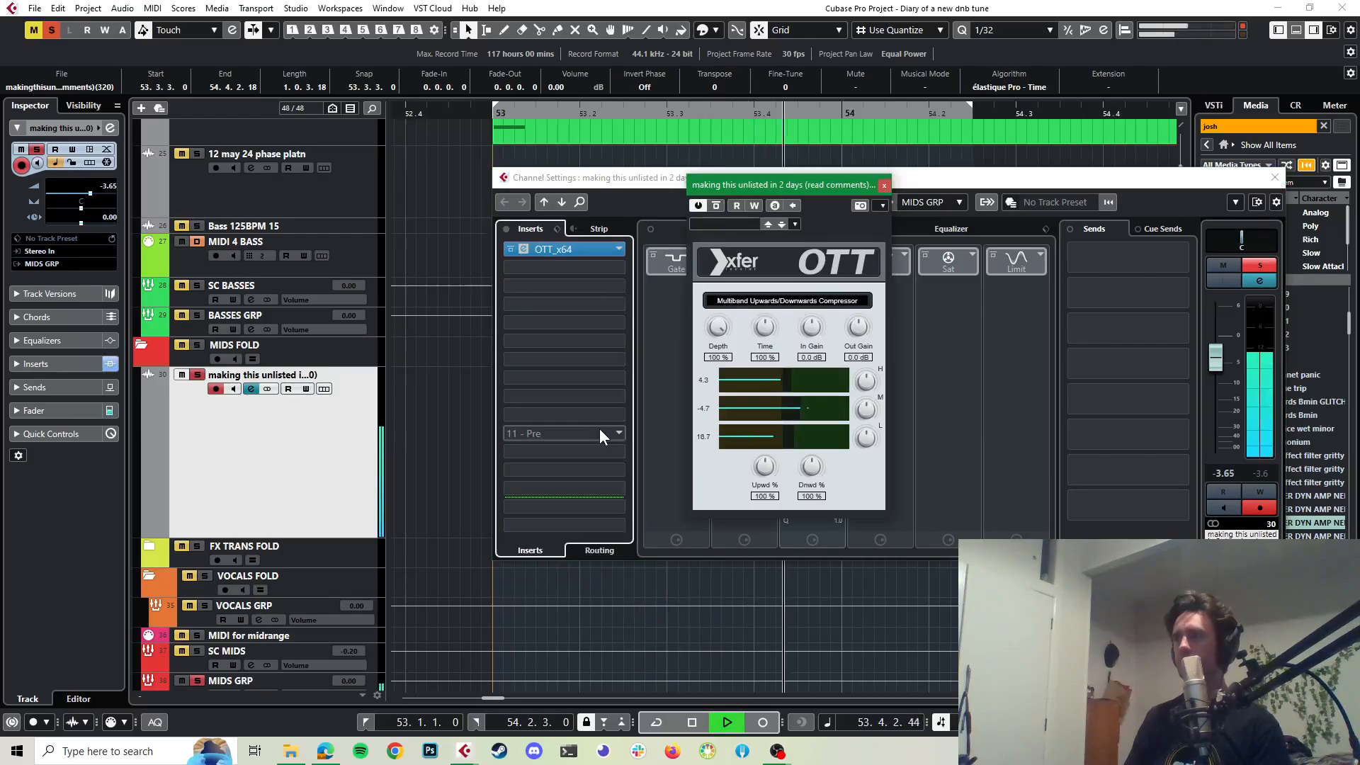
key("space")
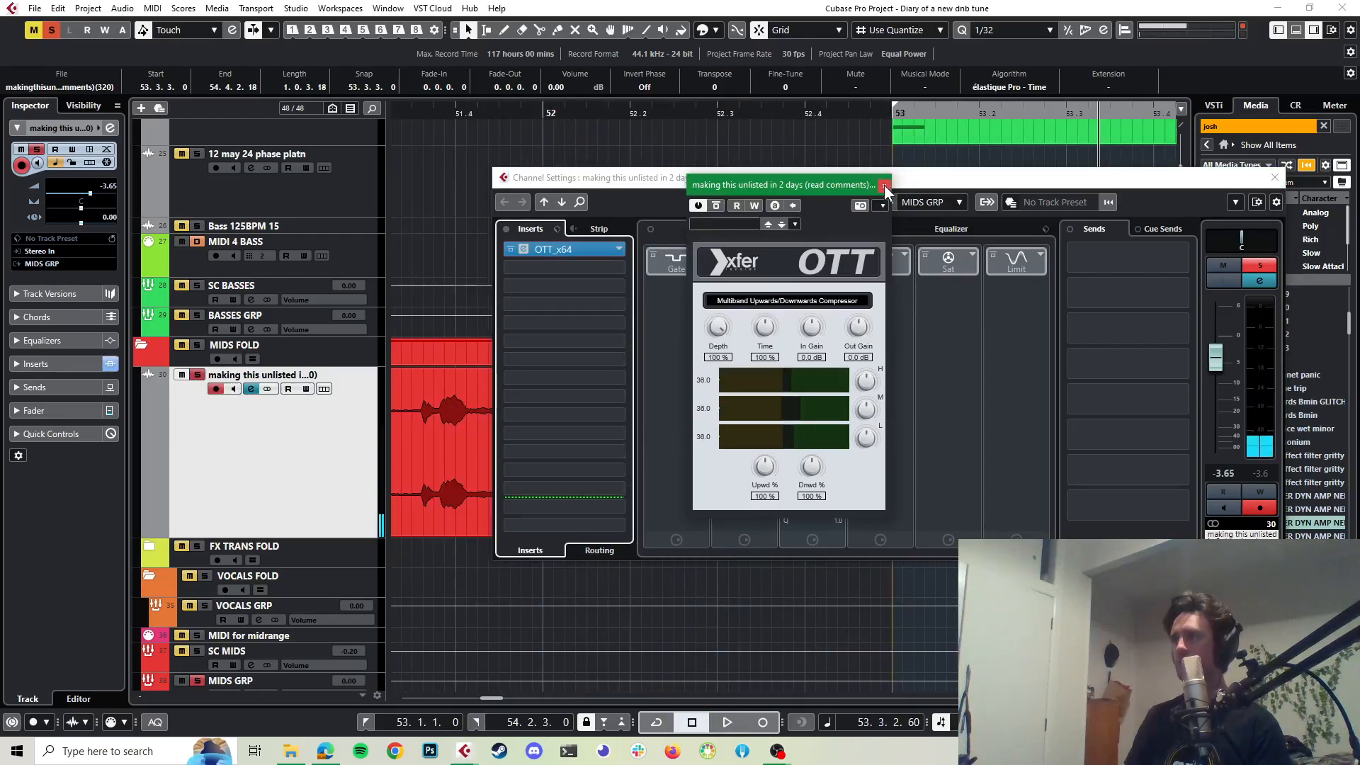
key("space")
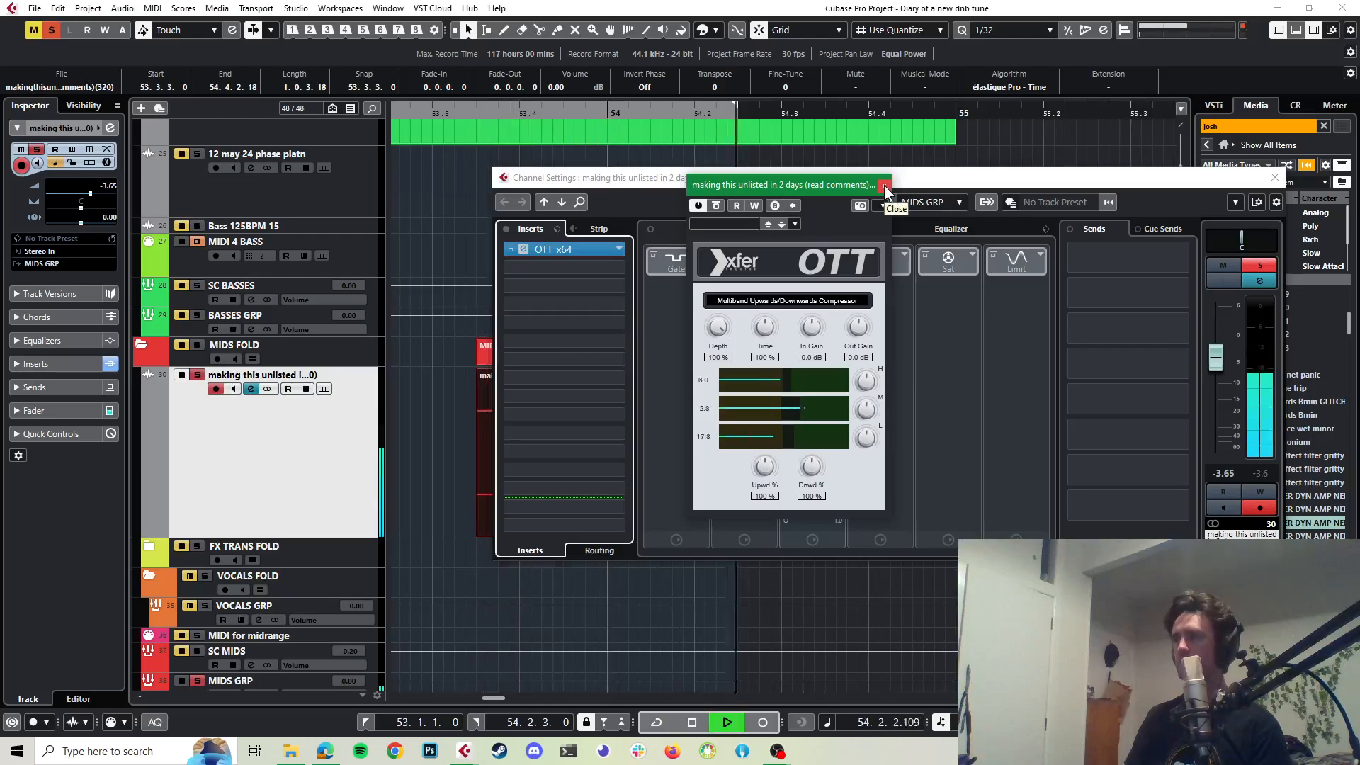
key("space")
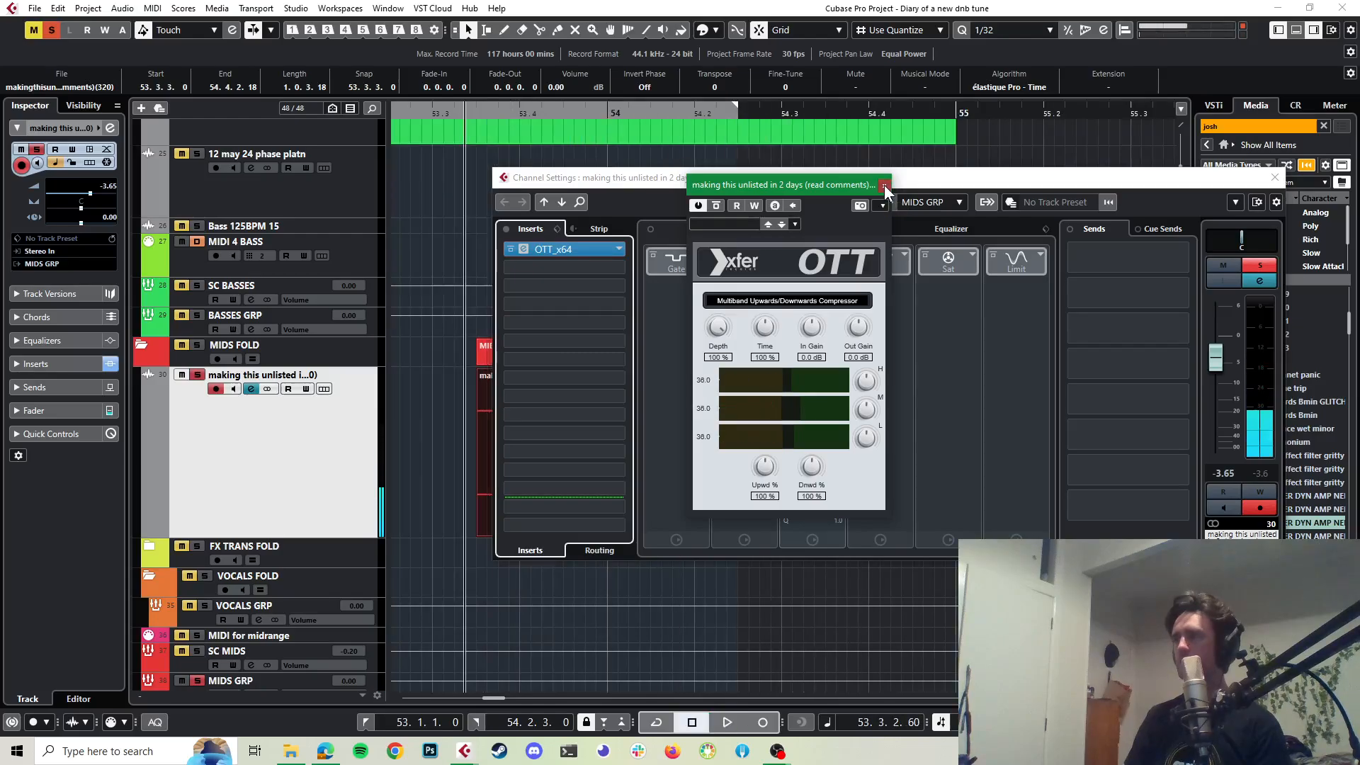
left_click(884, 185)
left_click(1273, 177)
Step: Unsolo the making this unlisted track and play the full mix from 52.3.4.0
scroll(529, 453, "down", 6)
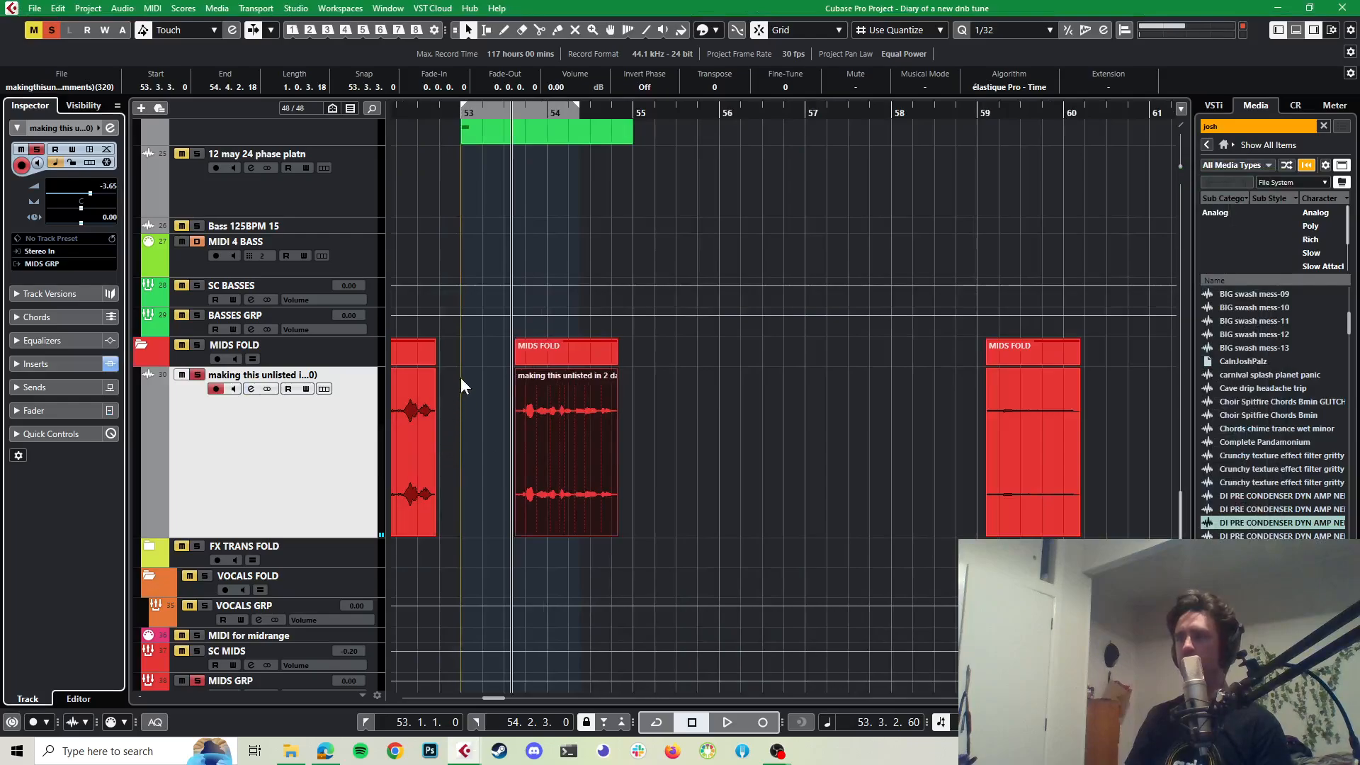
left_click(433, 113)
key("space")
key("space")
left_click(194, 375)
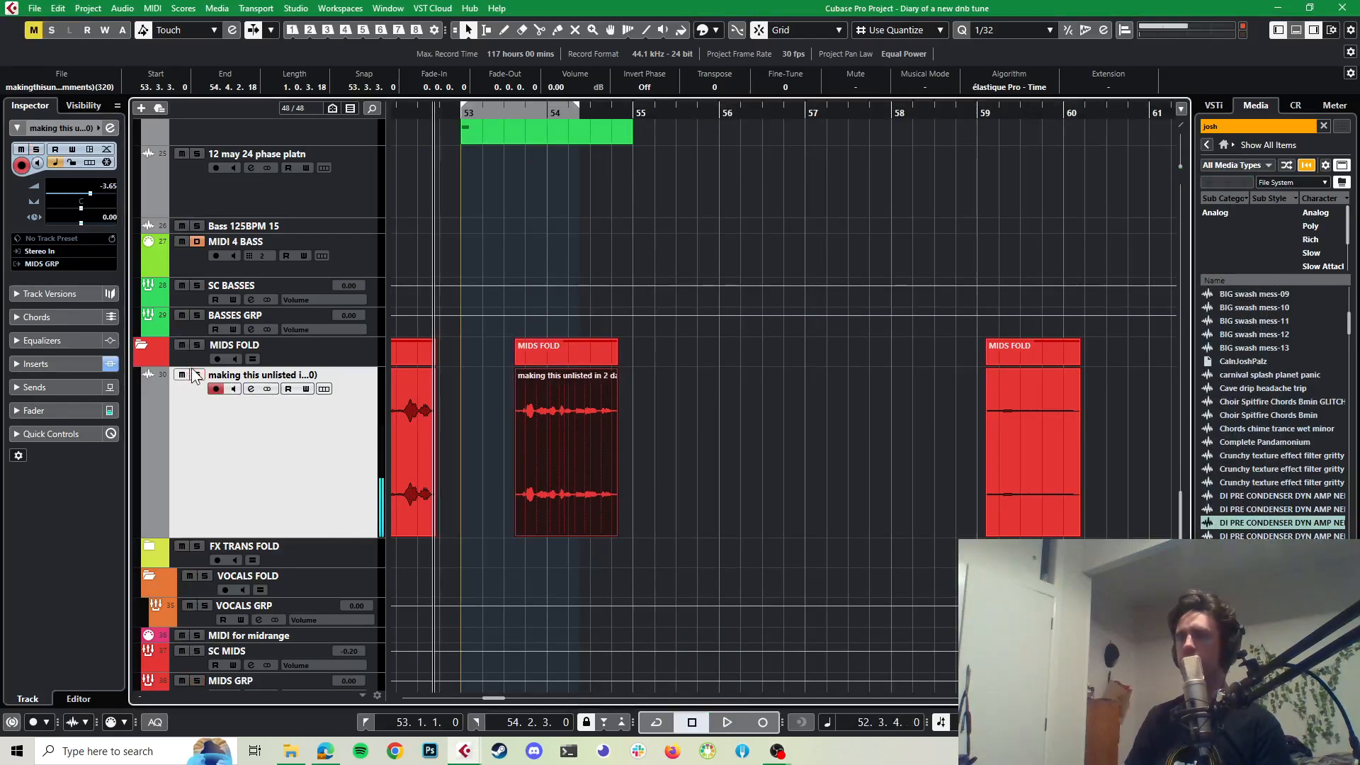
key("space")
Step: Move the short making this unlisted clip to start at 55.4.2.68, just before bar 56
left_click_drag(560, 509, 783, 484)
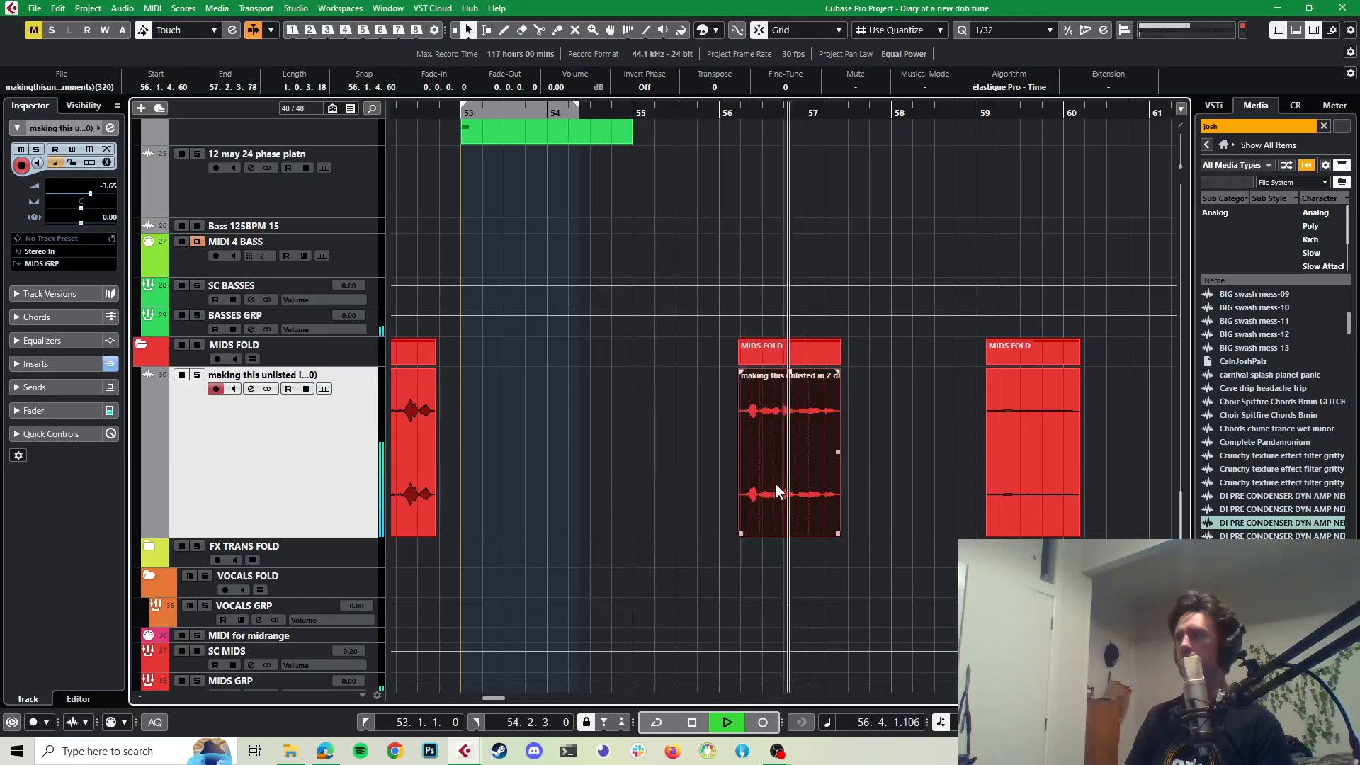
key("space")
scroll(725, 484, "up", 2)
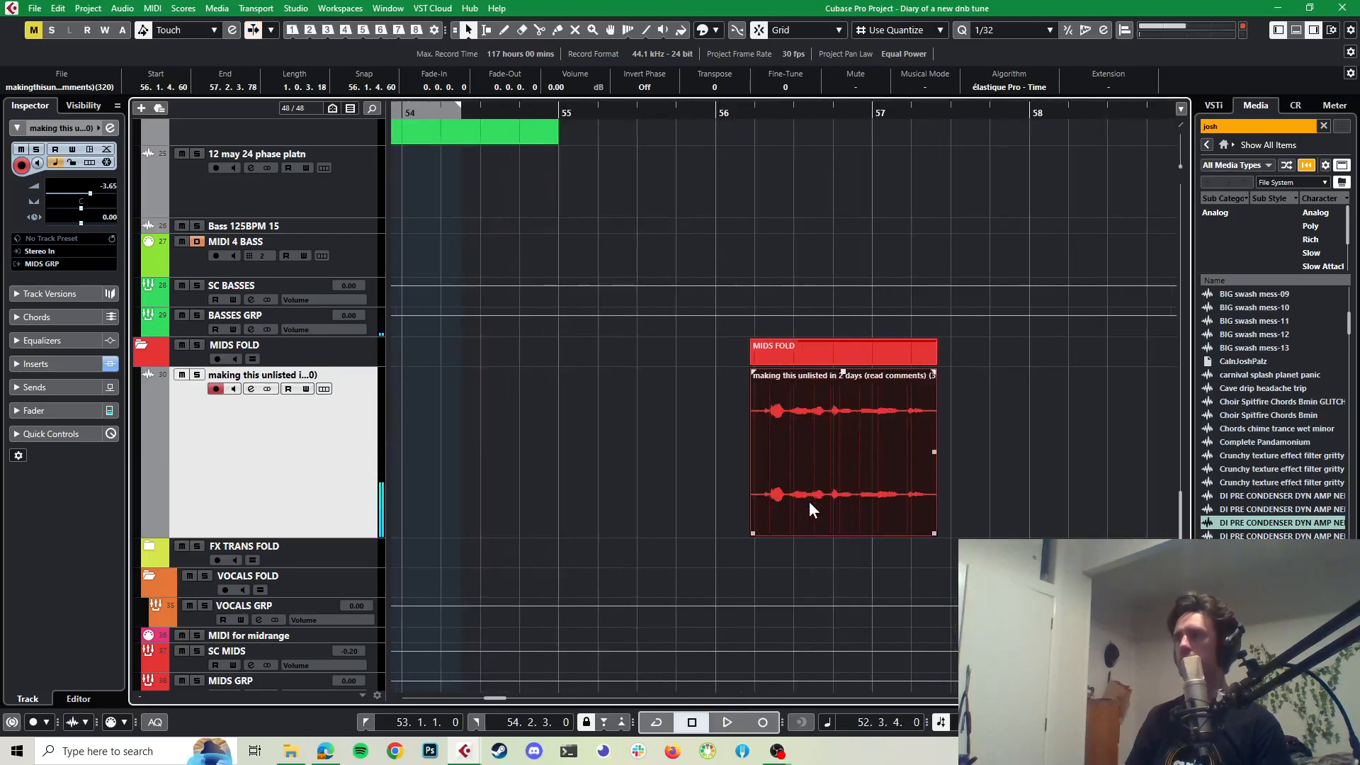
left_click_drag(809, 500, 751, 499)
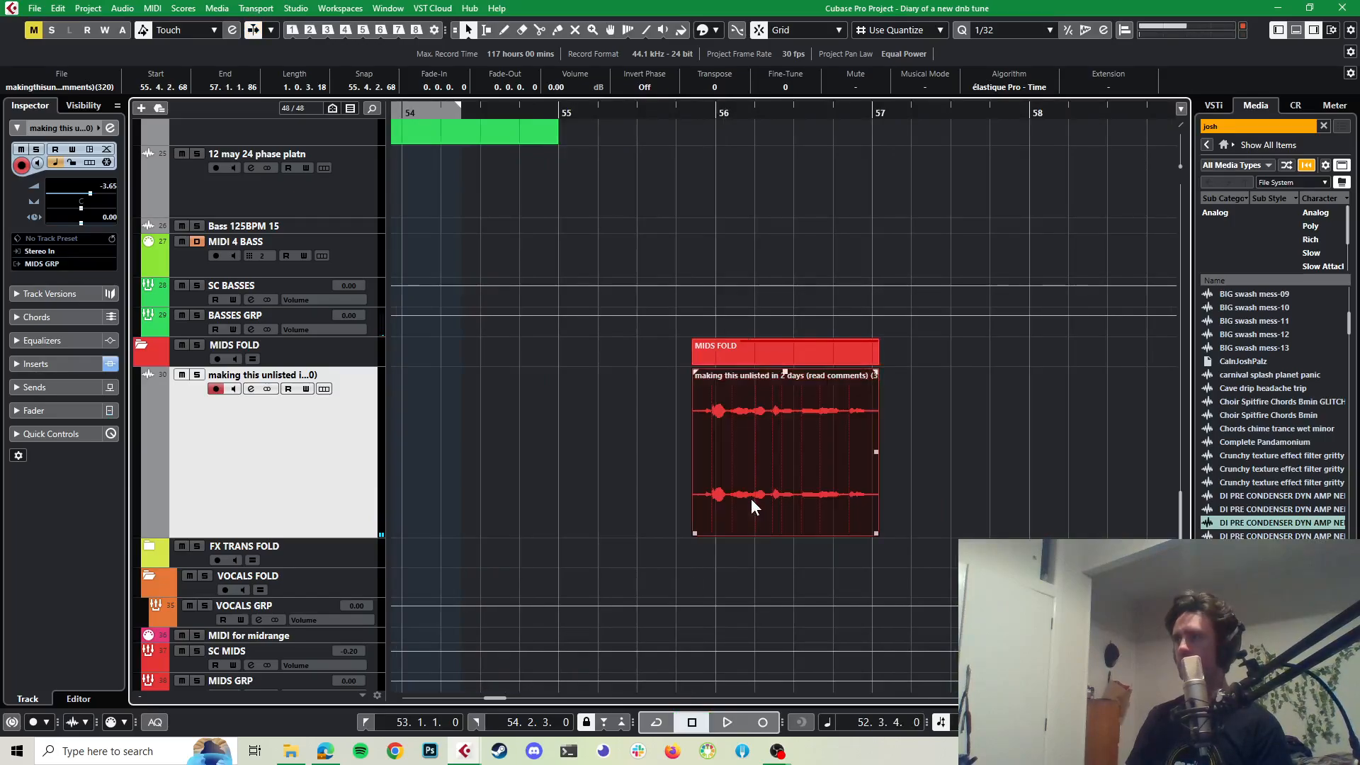
Step: Audition the moved clip in the full mix, playing from 54.4.1.0 and again from 52.4.3.0
left_click(520, 110)
key("space")
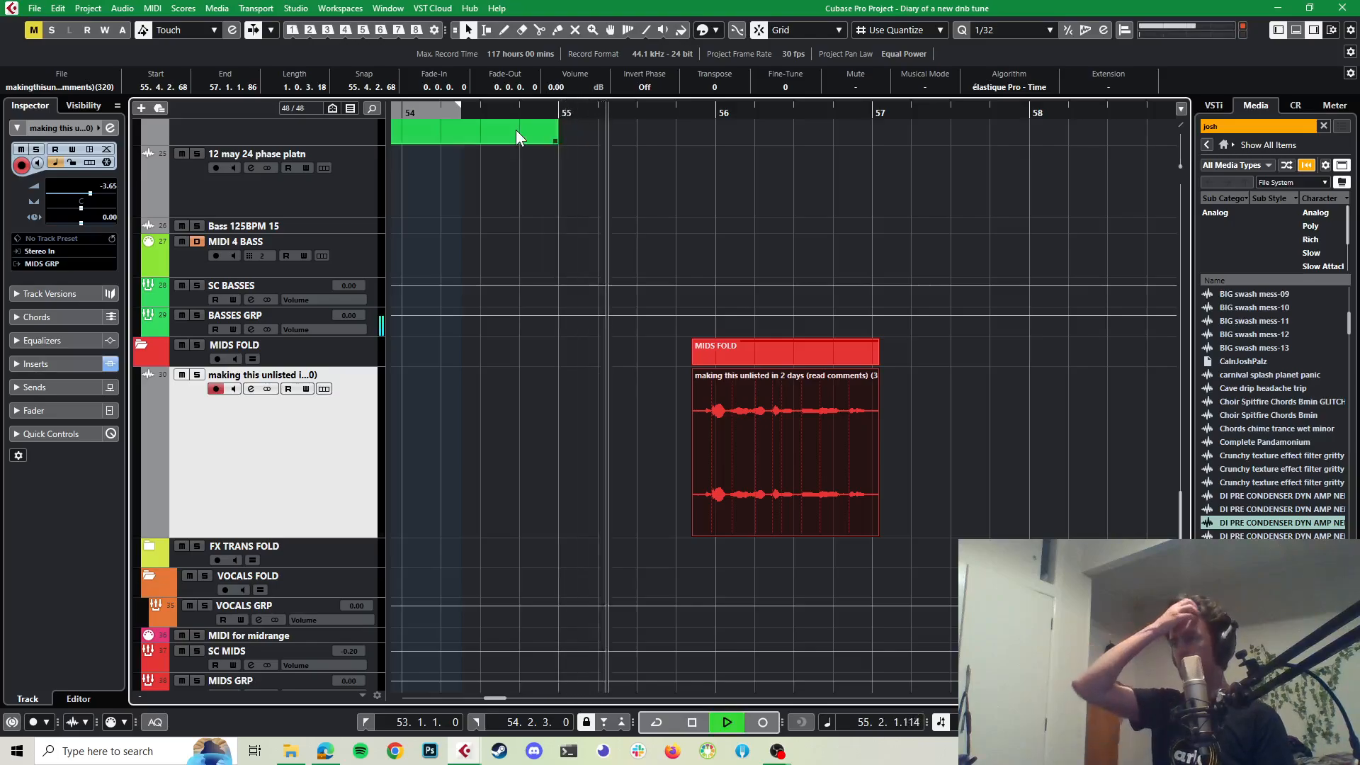
key("space")
key("g")
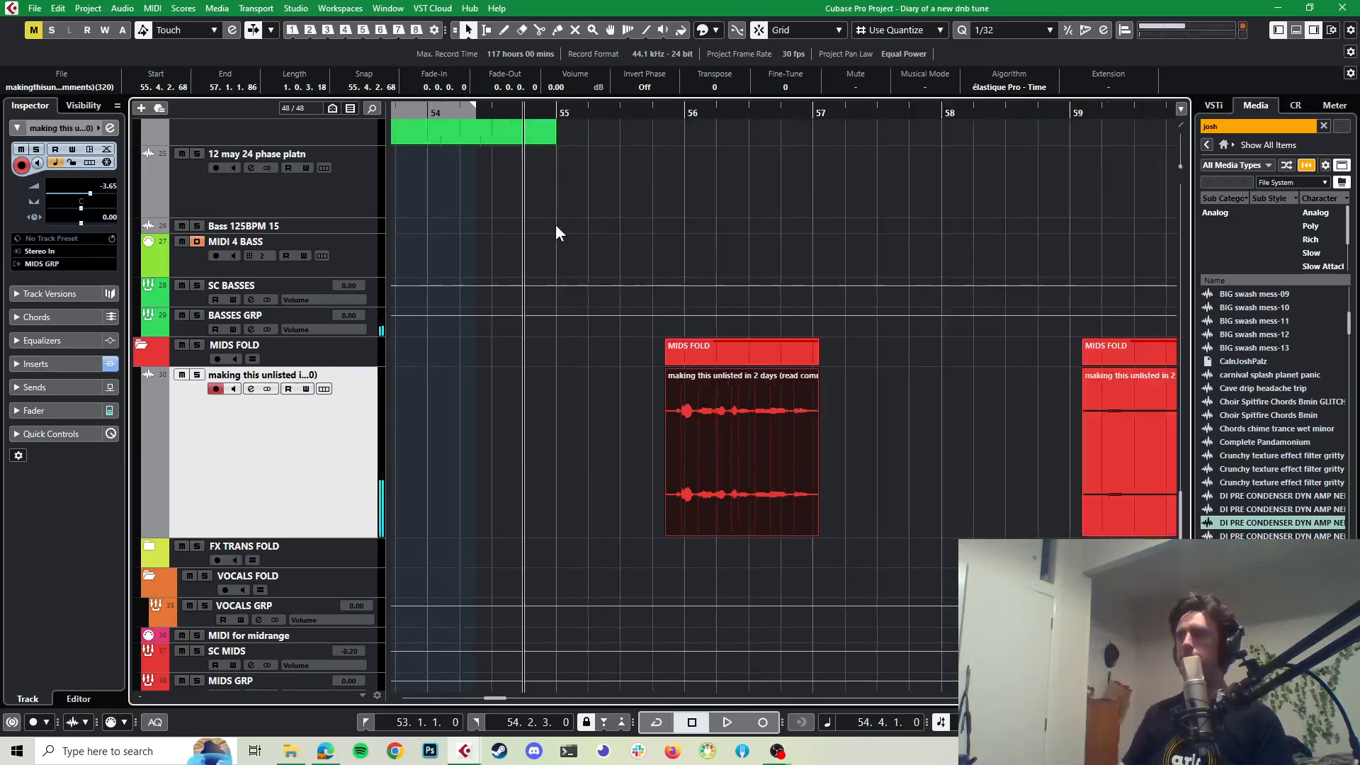
scroll(557, 225, "down", 1)
scroll(557, 231, "left", 4)
scroll(584, 160, "right", 2)
left_click(531, 109)
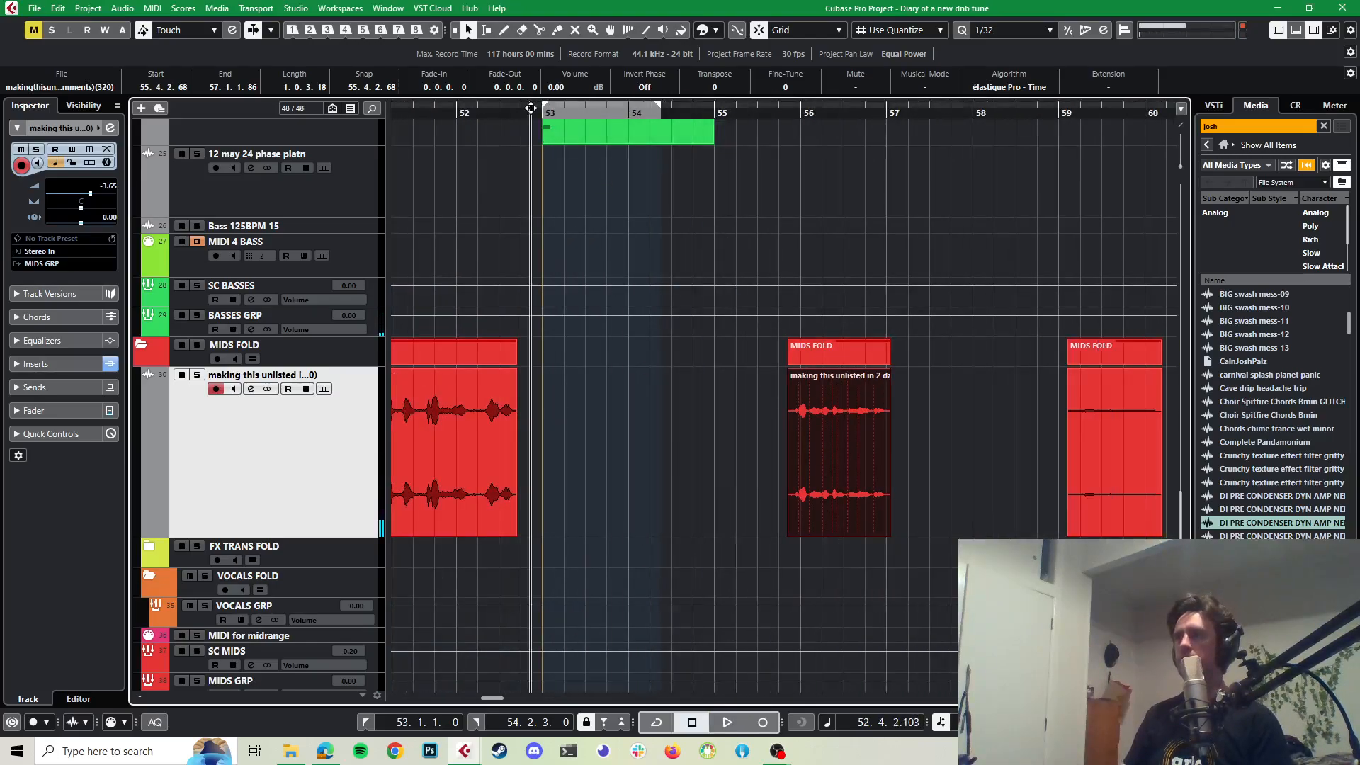
key("space")
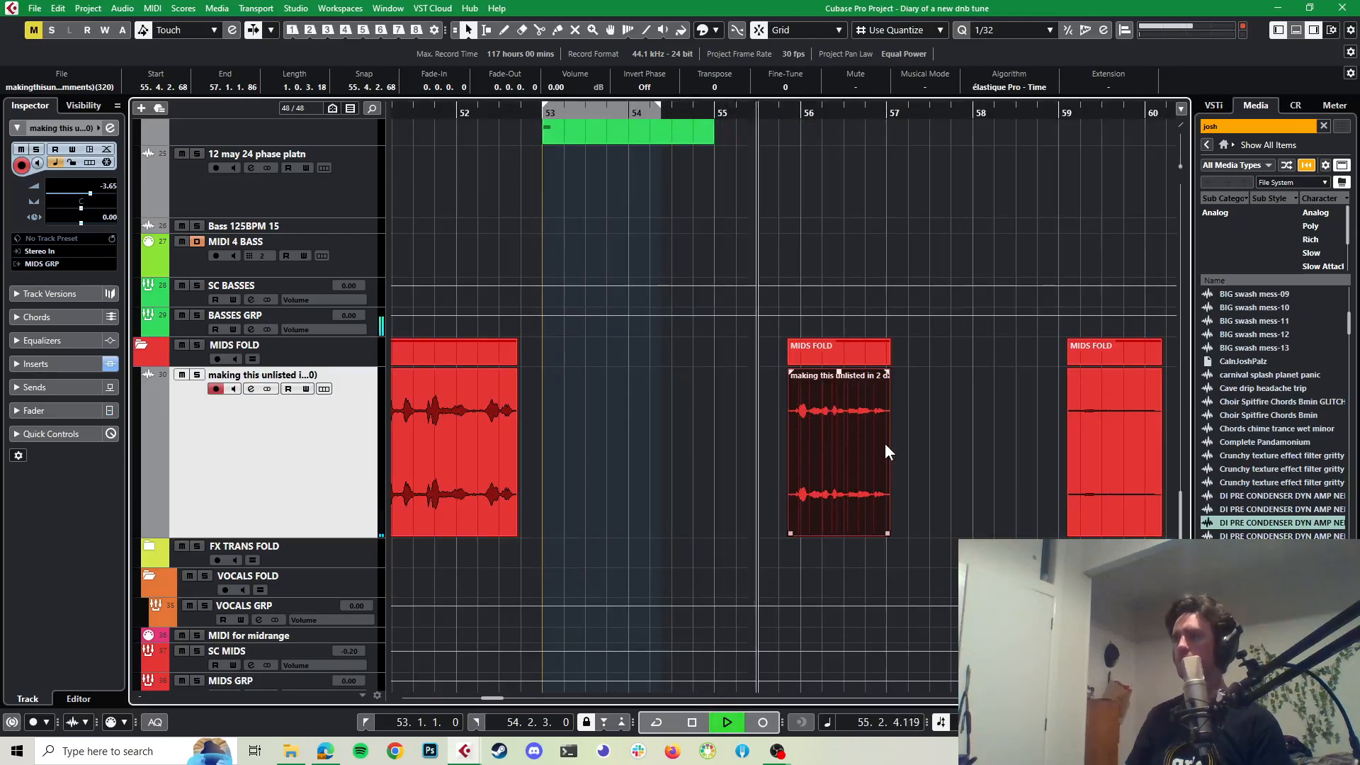
key("space")
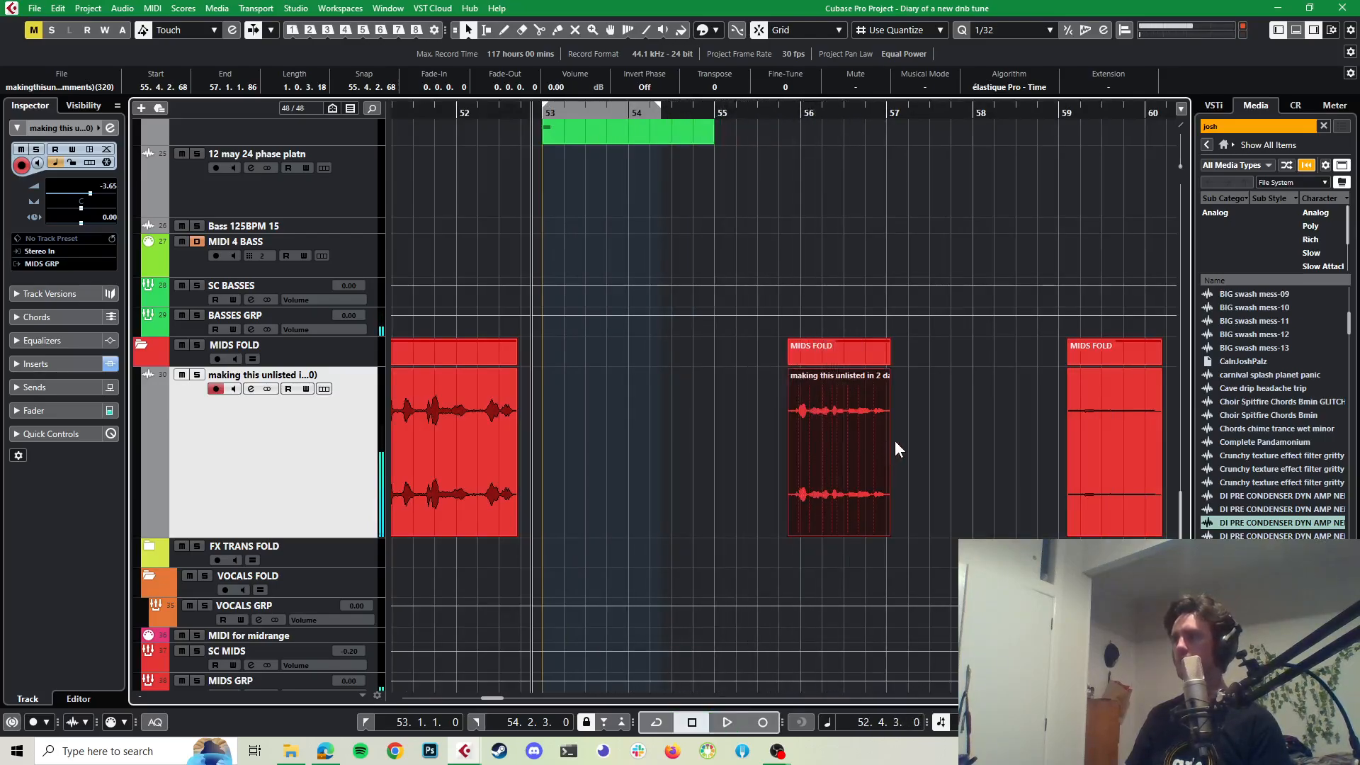
Step: Trim the silence off the front of the short clip and position it to start at 55.4.4.84
scroll(913, 423, "up", 2)
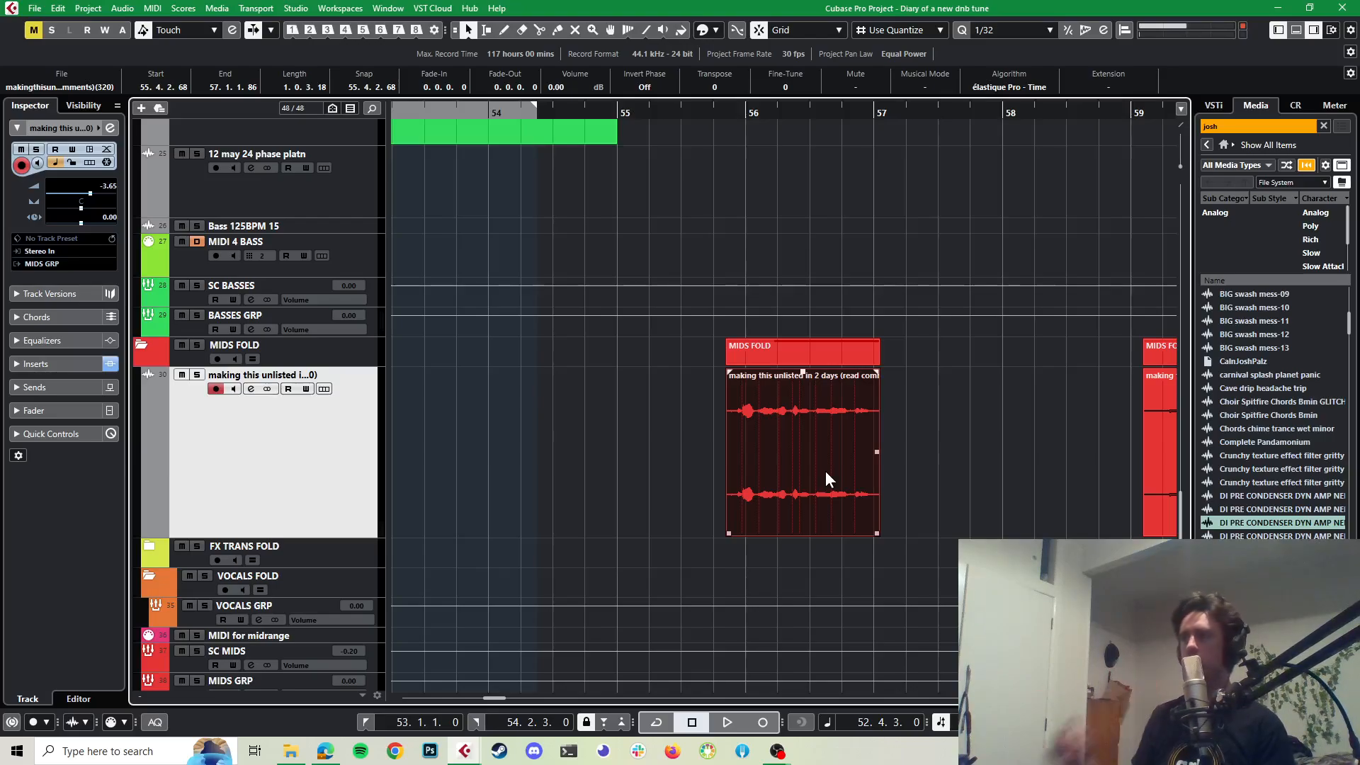
left_click(693, 113)
scroll(726, 439, "up", 5)
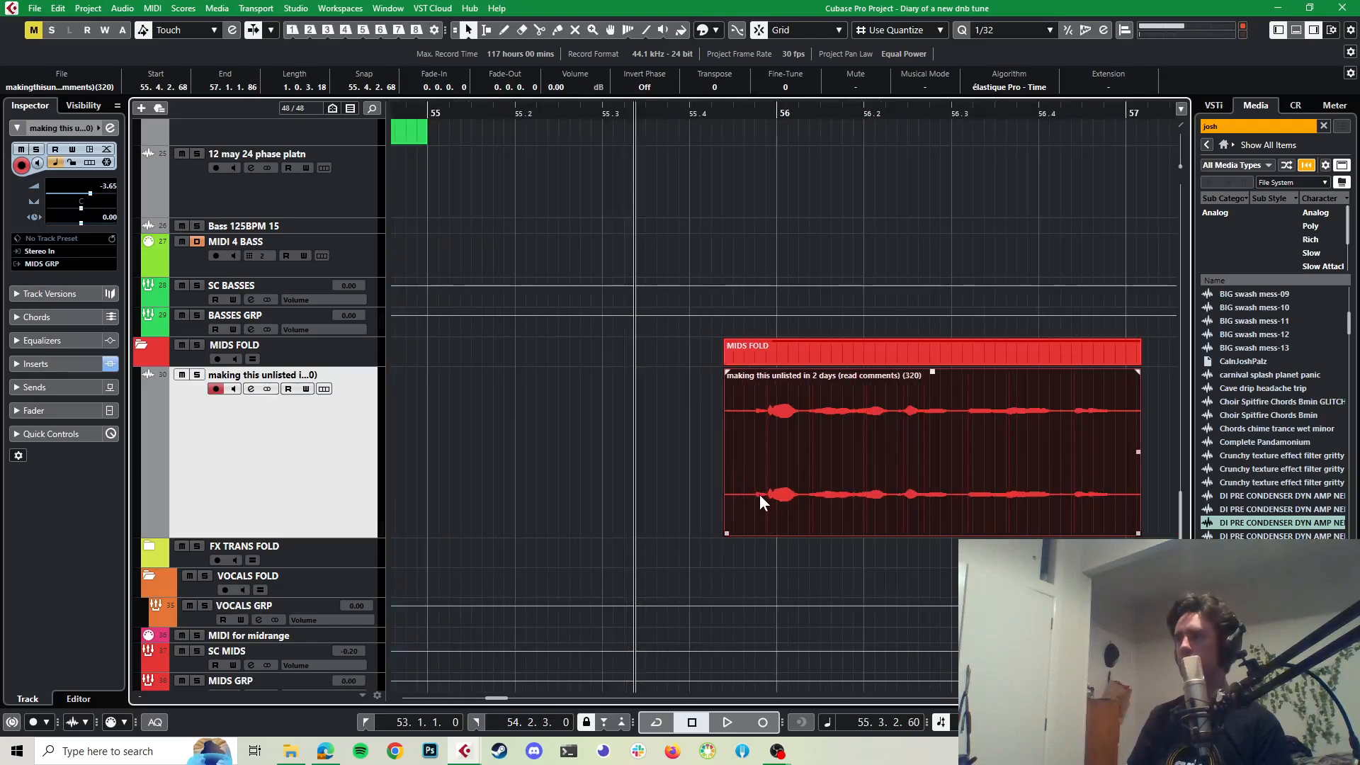
left_click_drag(726, 533, 790, 520)
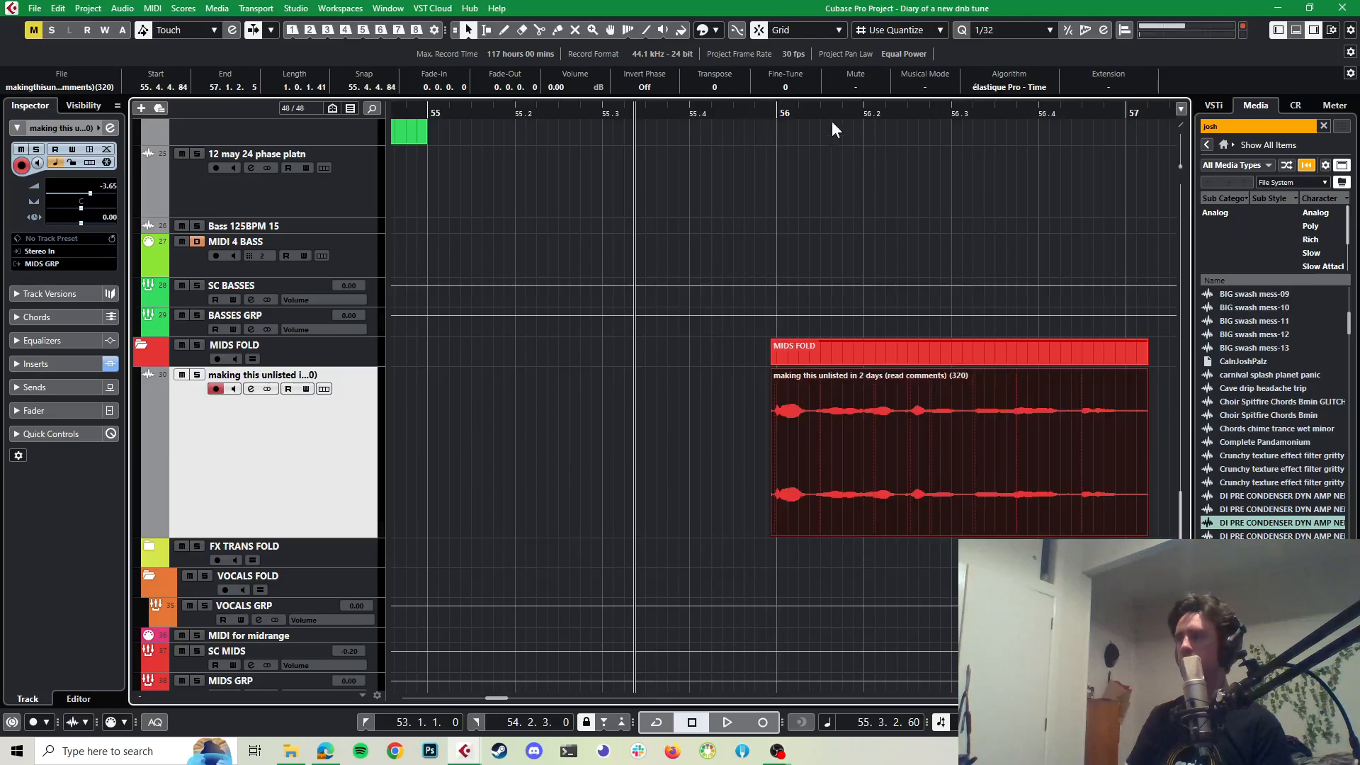
Step: Solo the making this unlisted track and audition the trimmed clip from 56.1.1.0
left_click(779, 113)
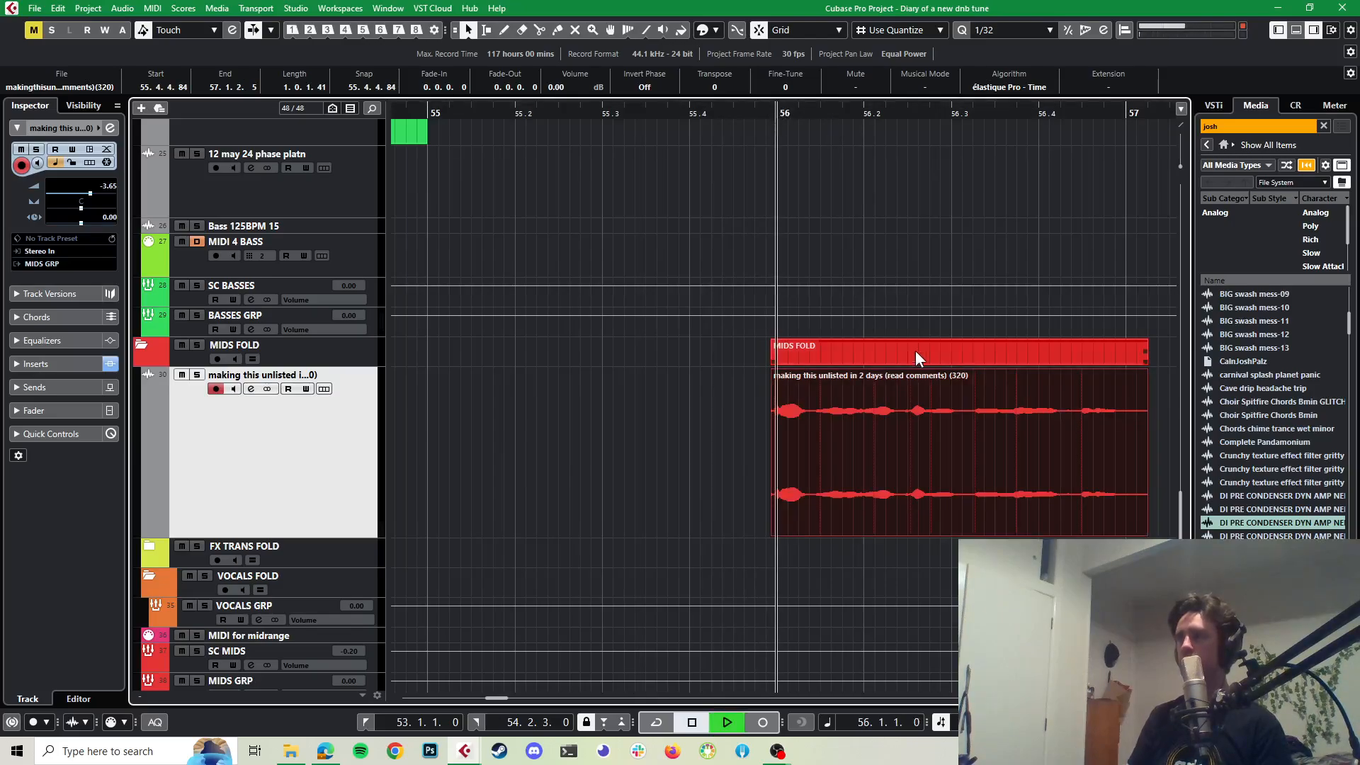
left_click(197, 375)
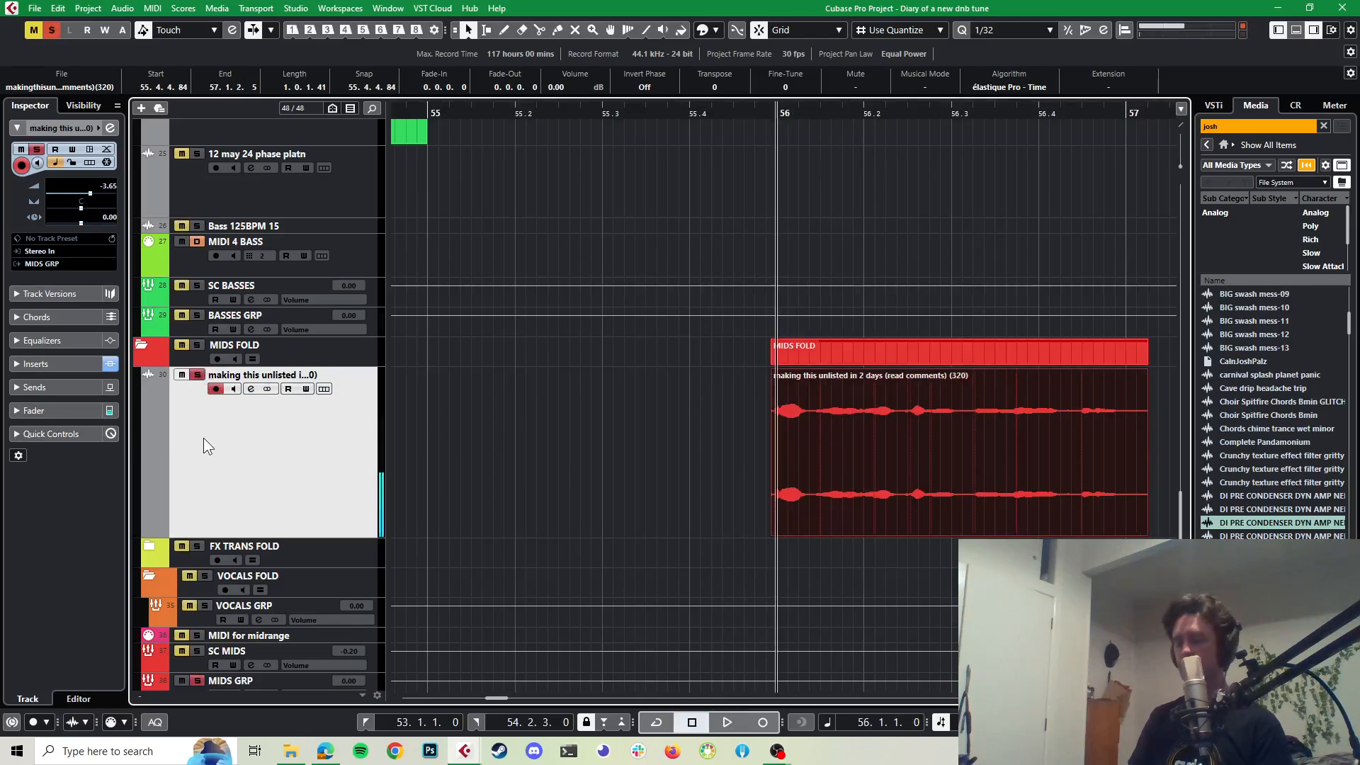
key("space")
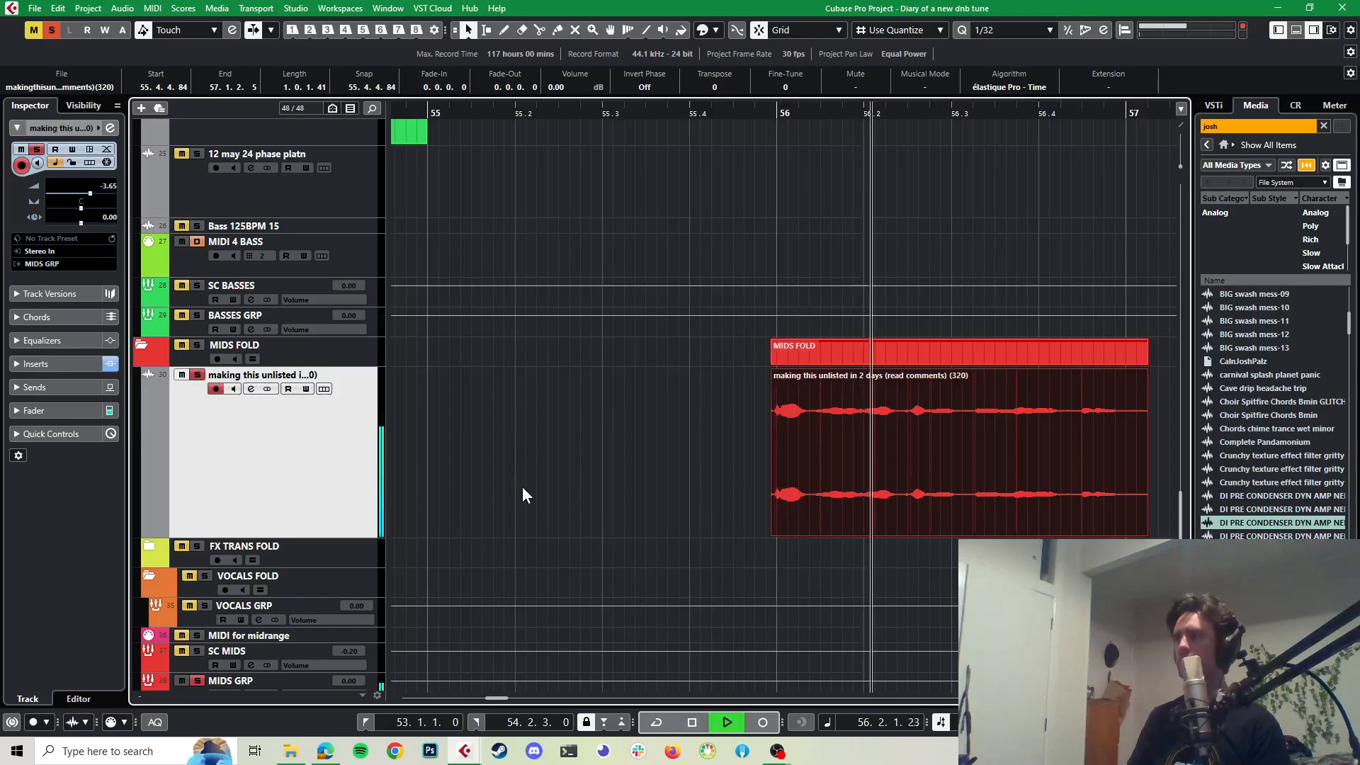
Step: Replay the soloed making this unlisted clip from 56.1.1.0 several times to judge where its individual sounds fall
key("space")
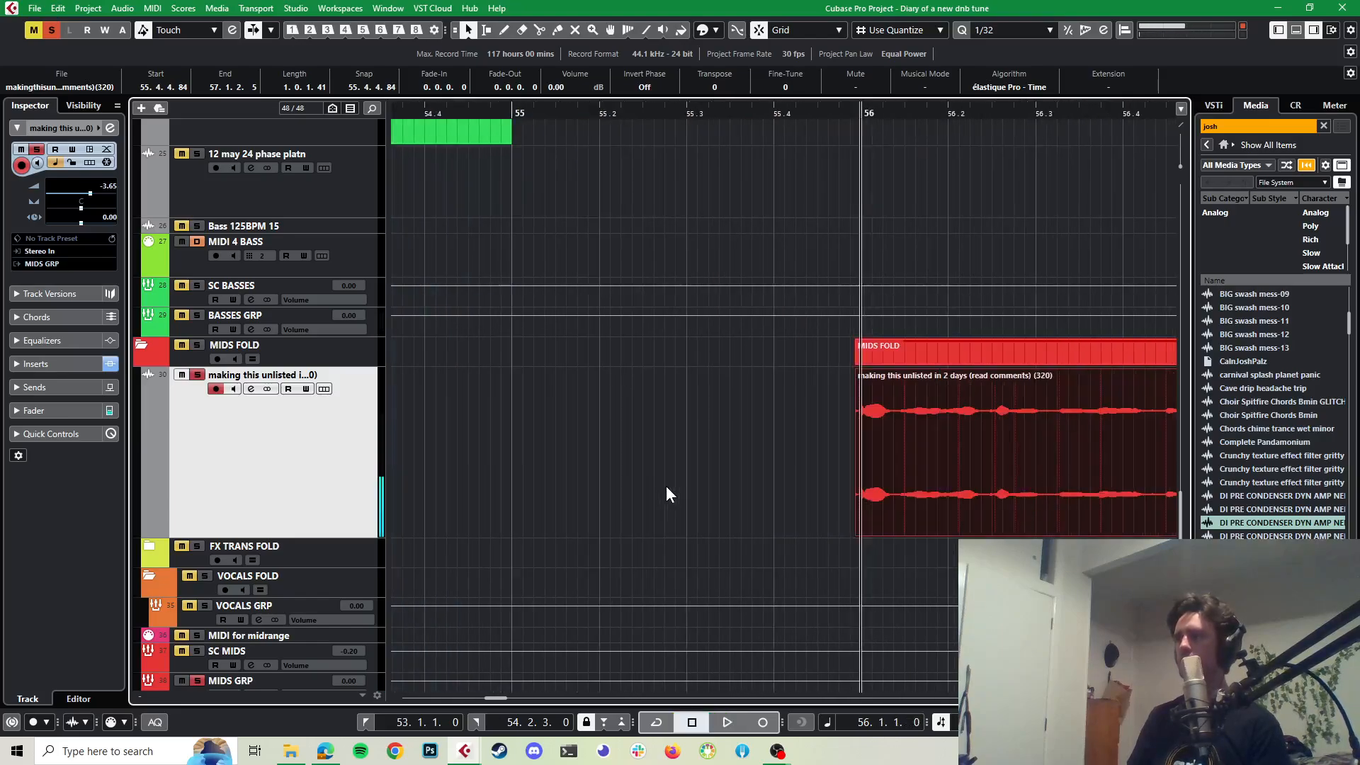
scroll(666, 486, "right", 4)
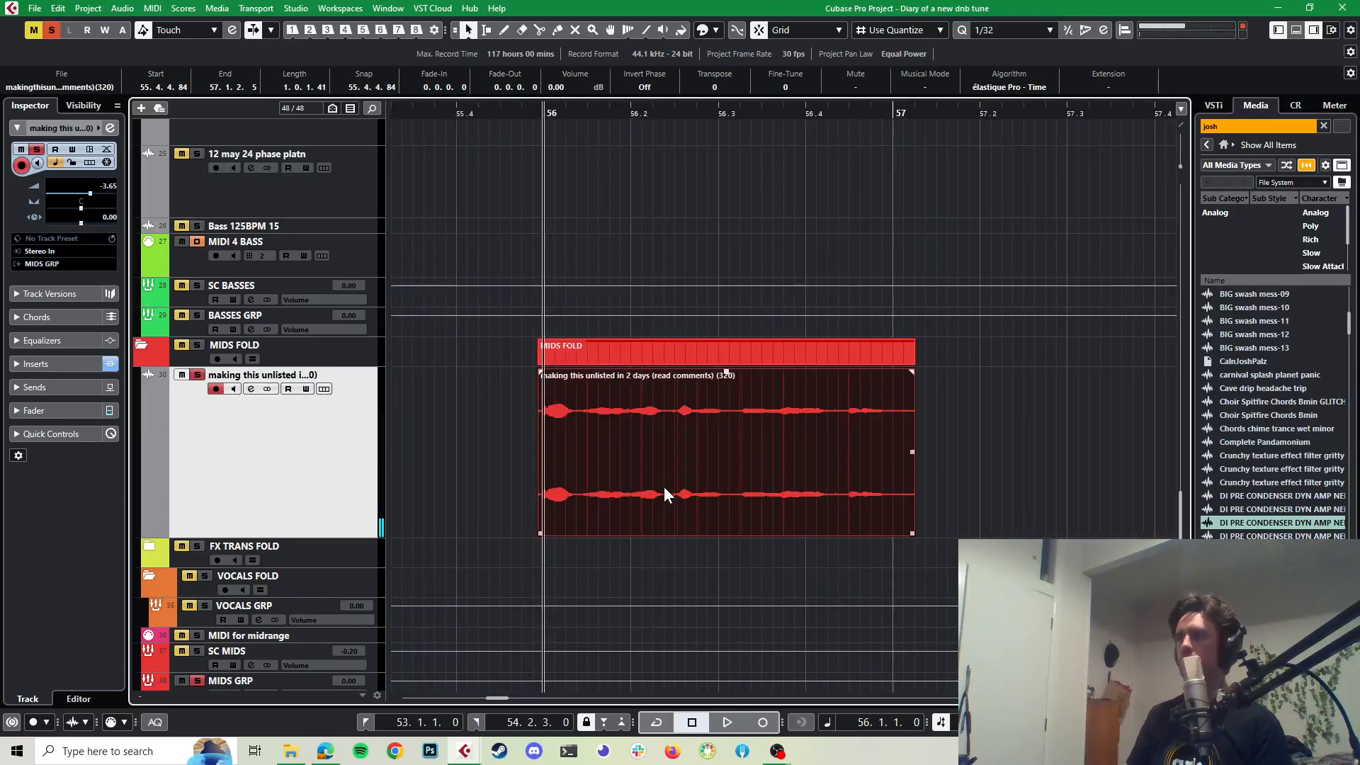
key("space")
key("space")
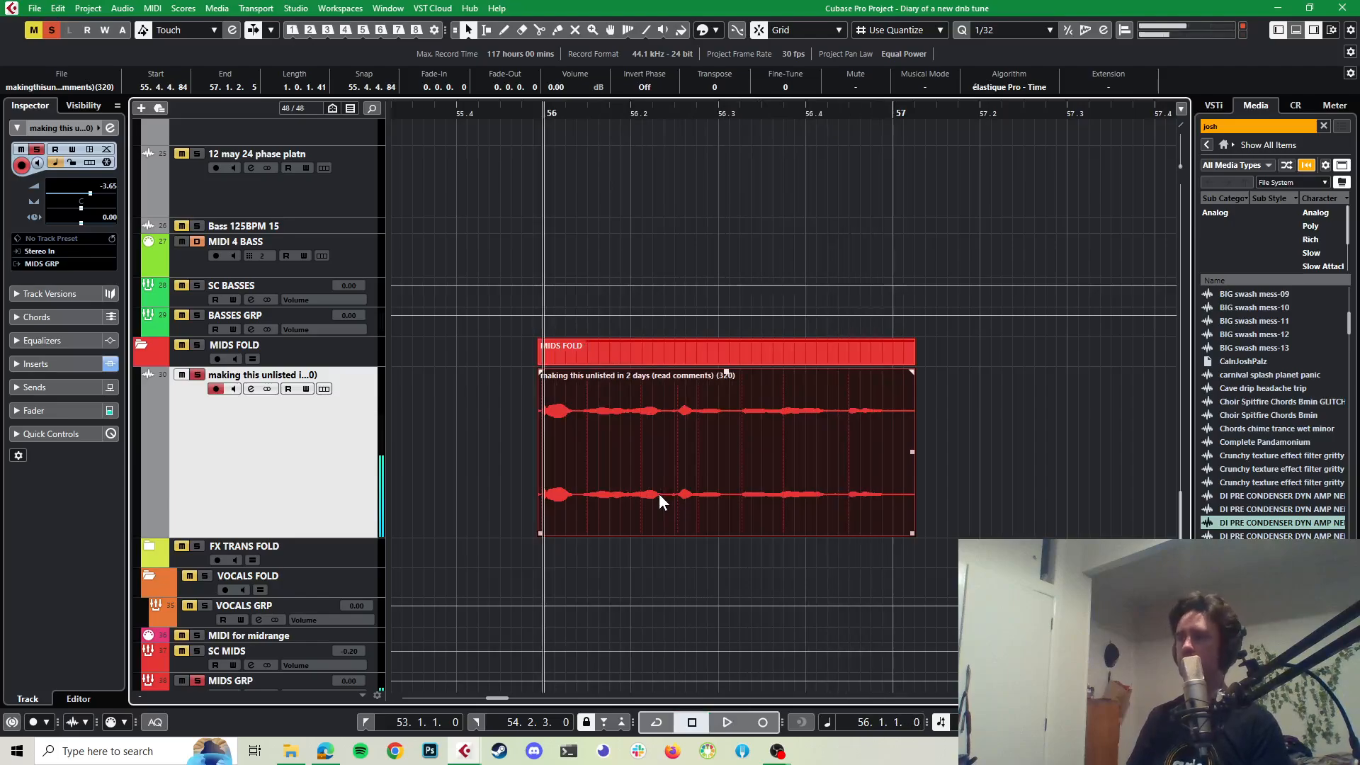
key("space")
key("space")
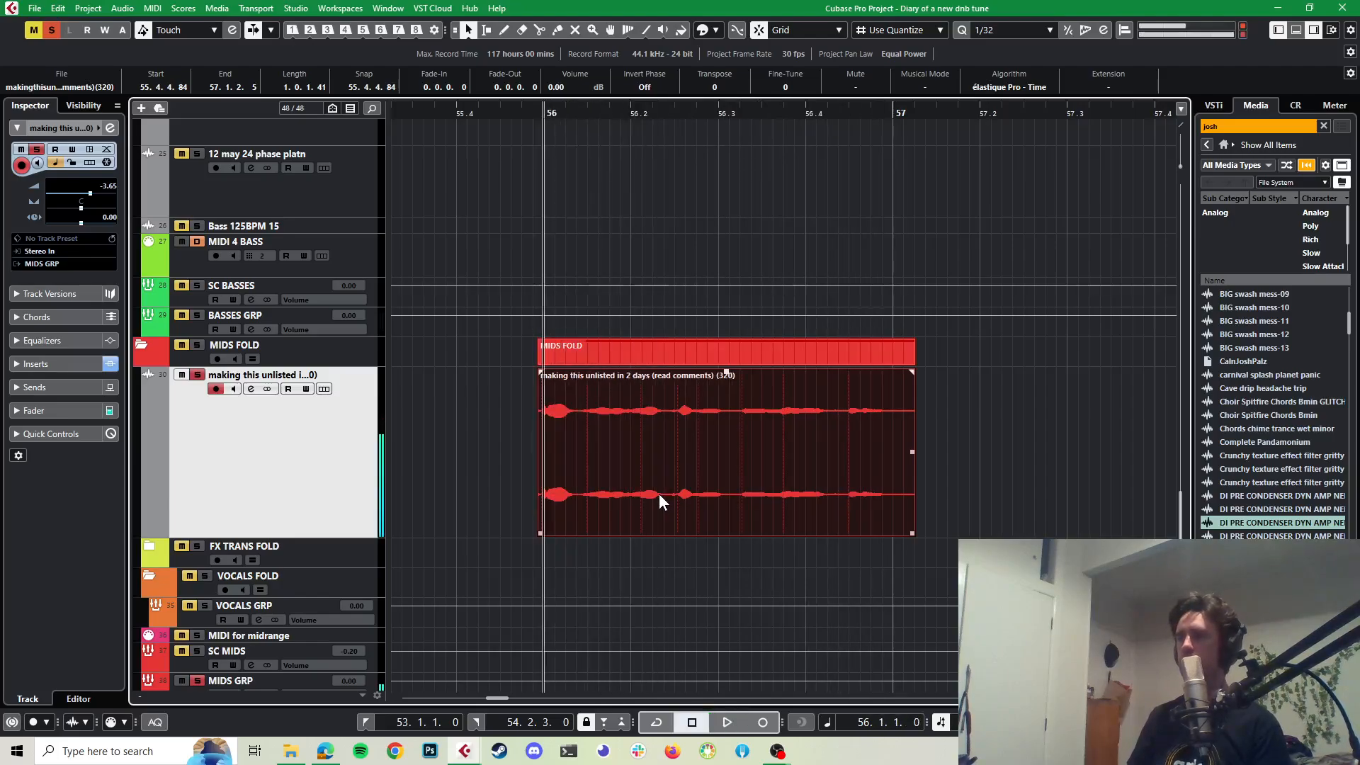
key("space")
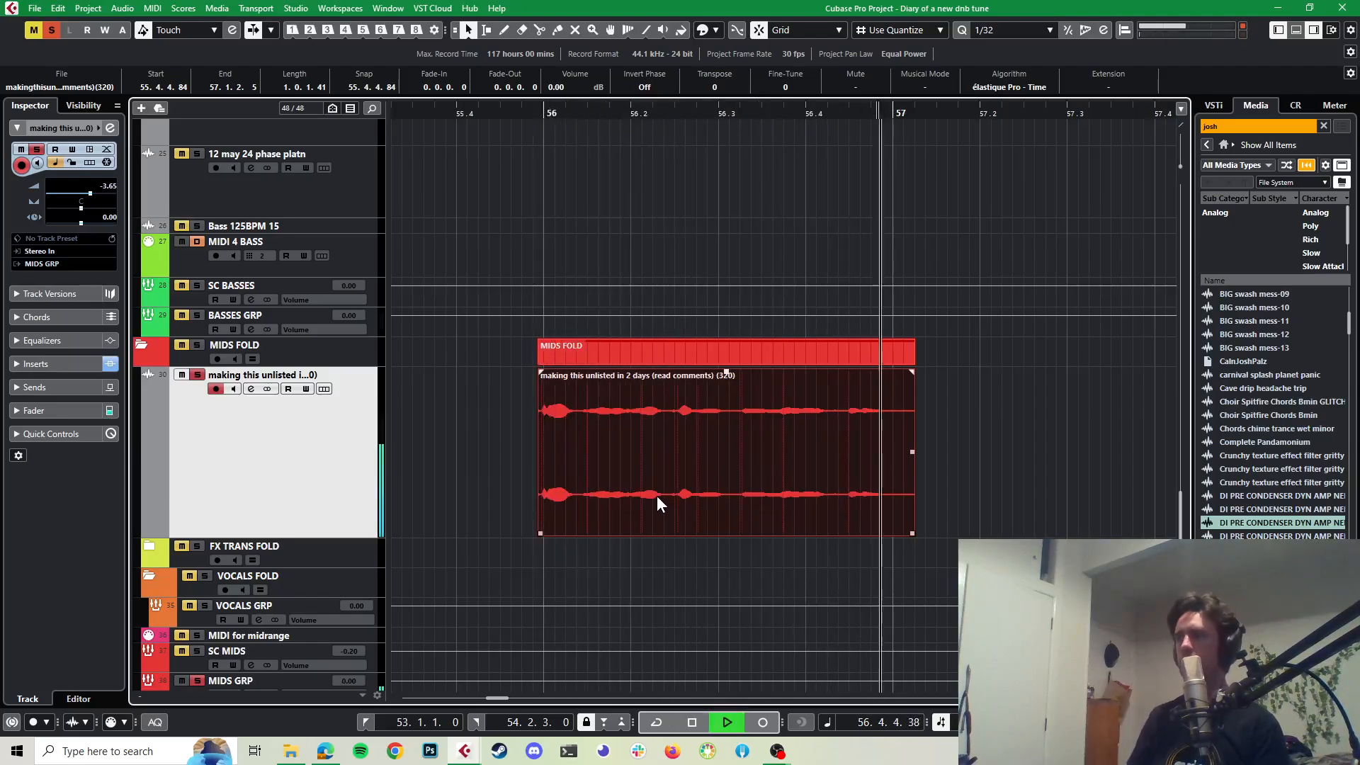
key("space")
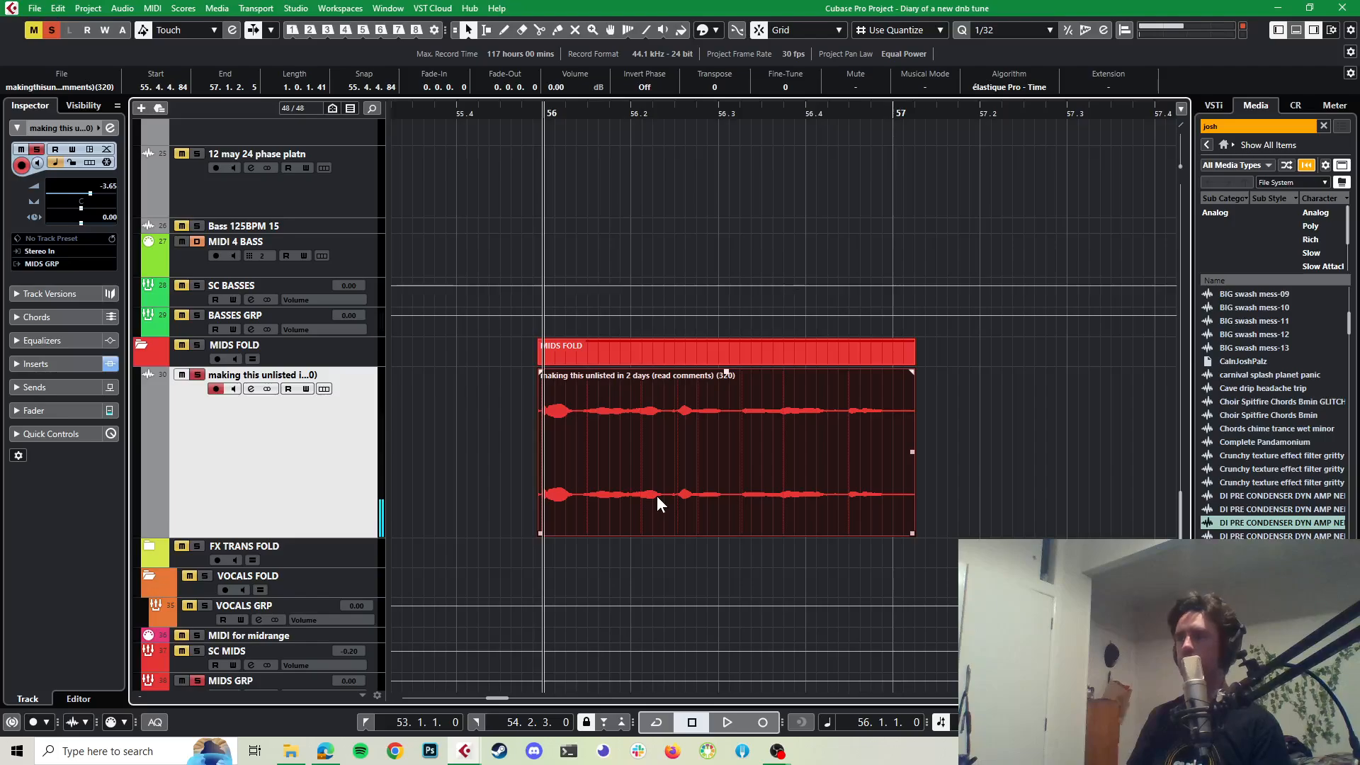
key("space")
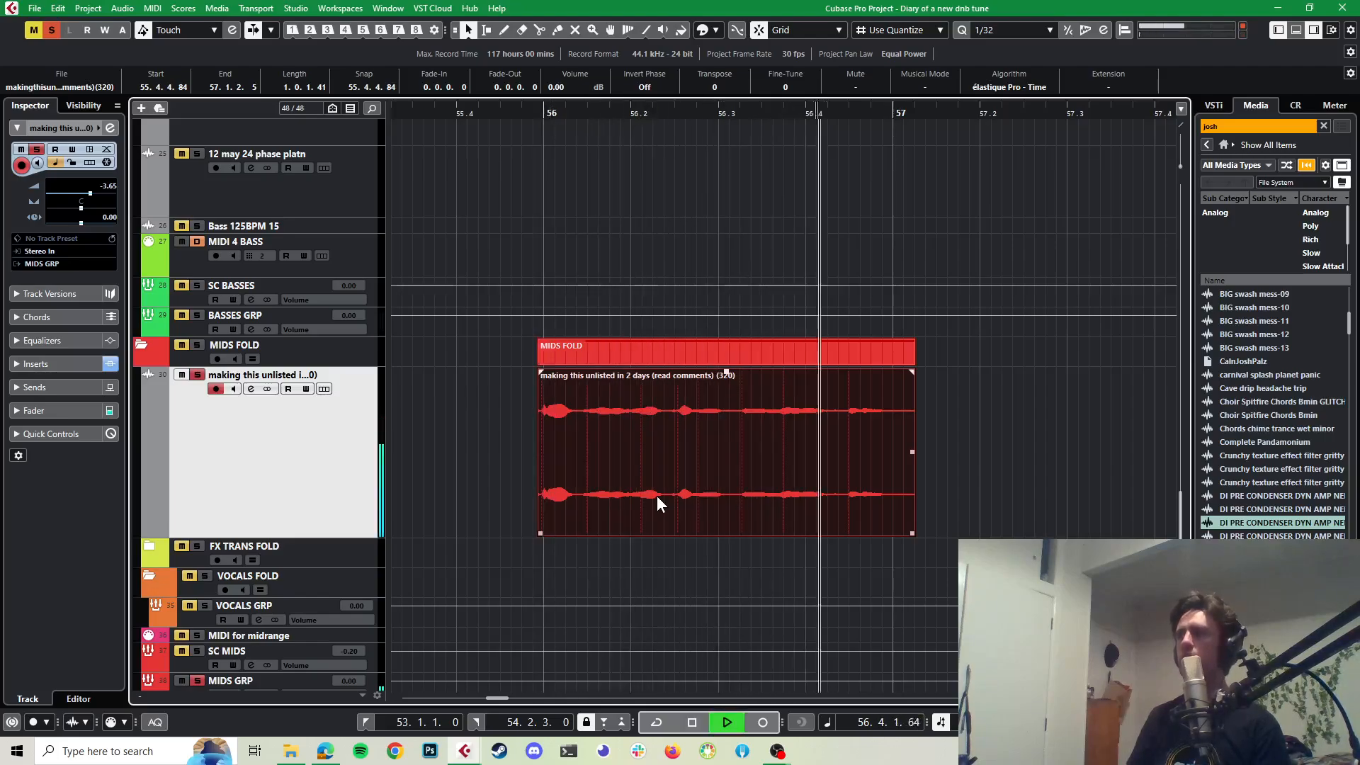
key("space")
key("space")
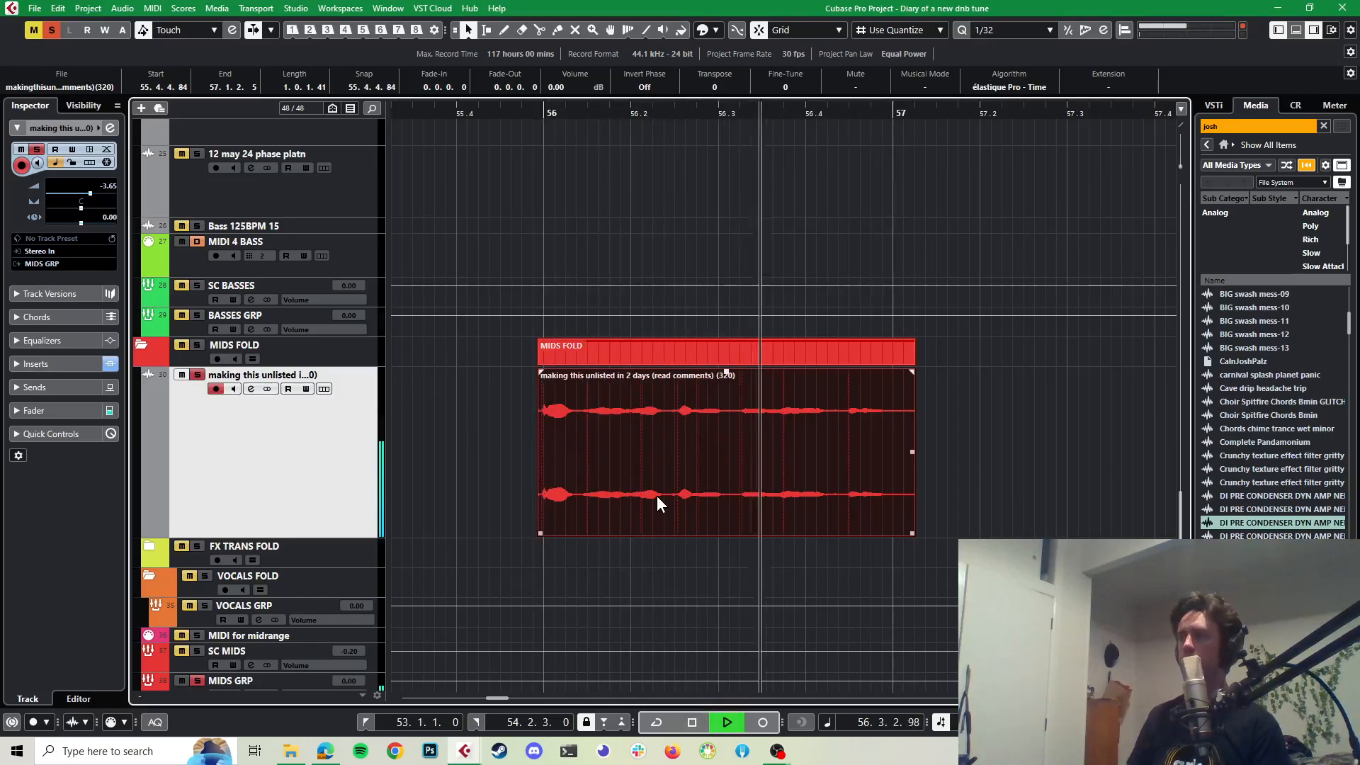
key("space")
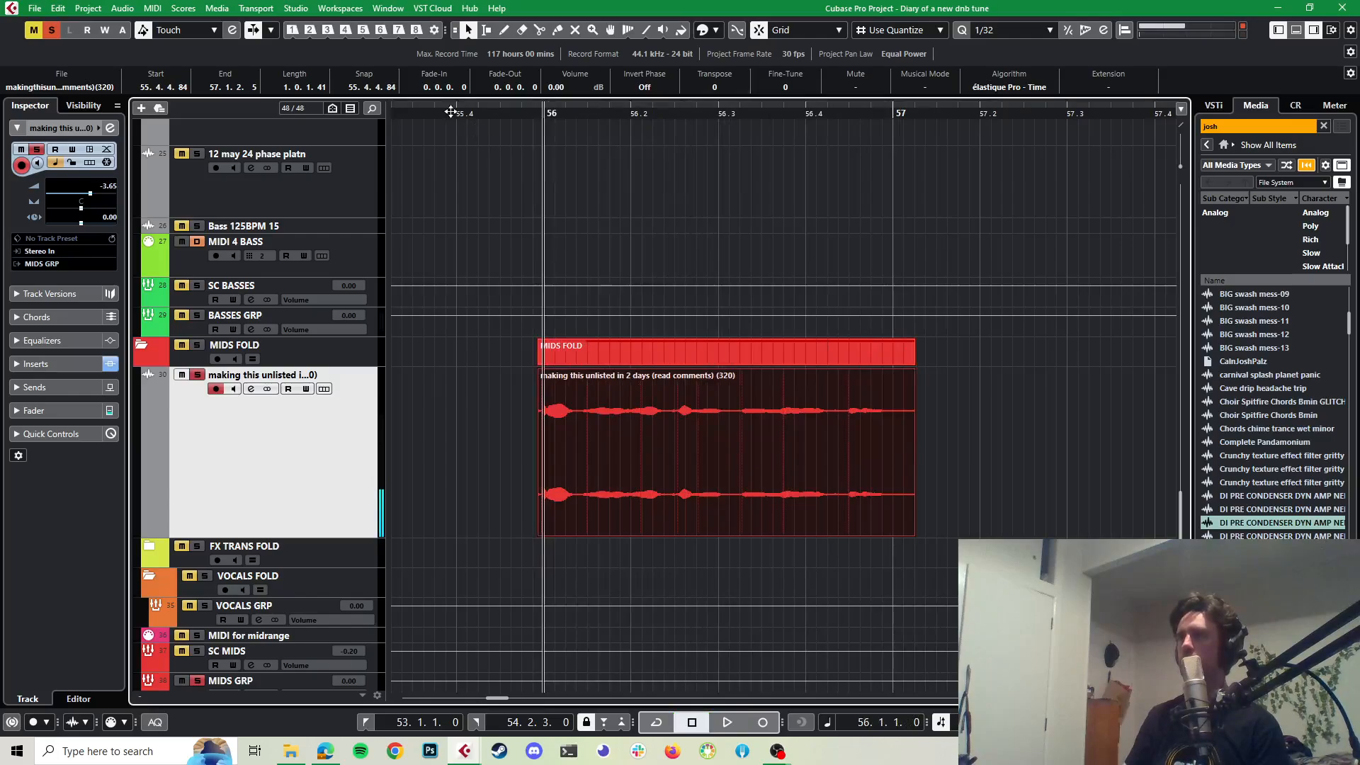
Step: Audition the soloed clip with a longer lead-in, starting from 55.4.1.0 and again from 55.1.1.0
key("space")
left_click(657, 415)
key("space")
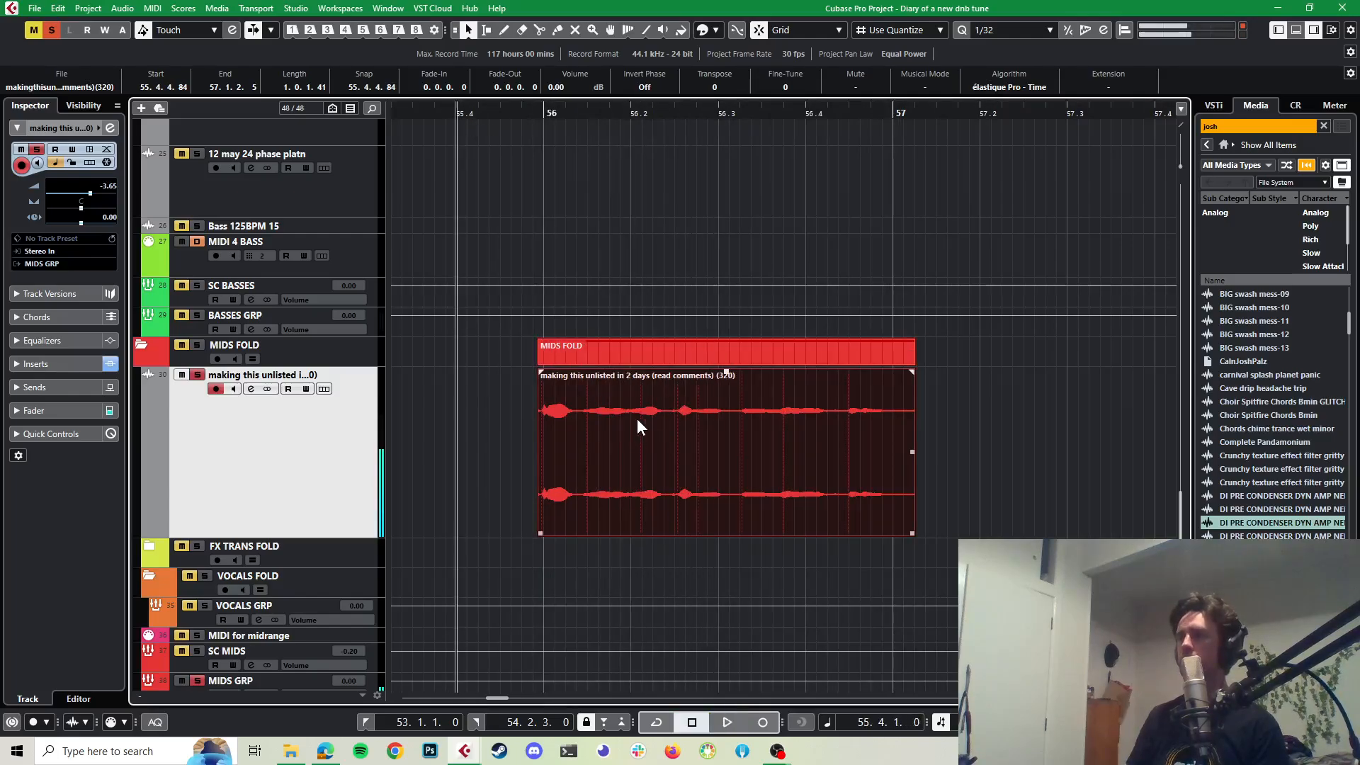
scroll(641, 368, "down", 3)
left_click(481, 110)
key("space")
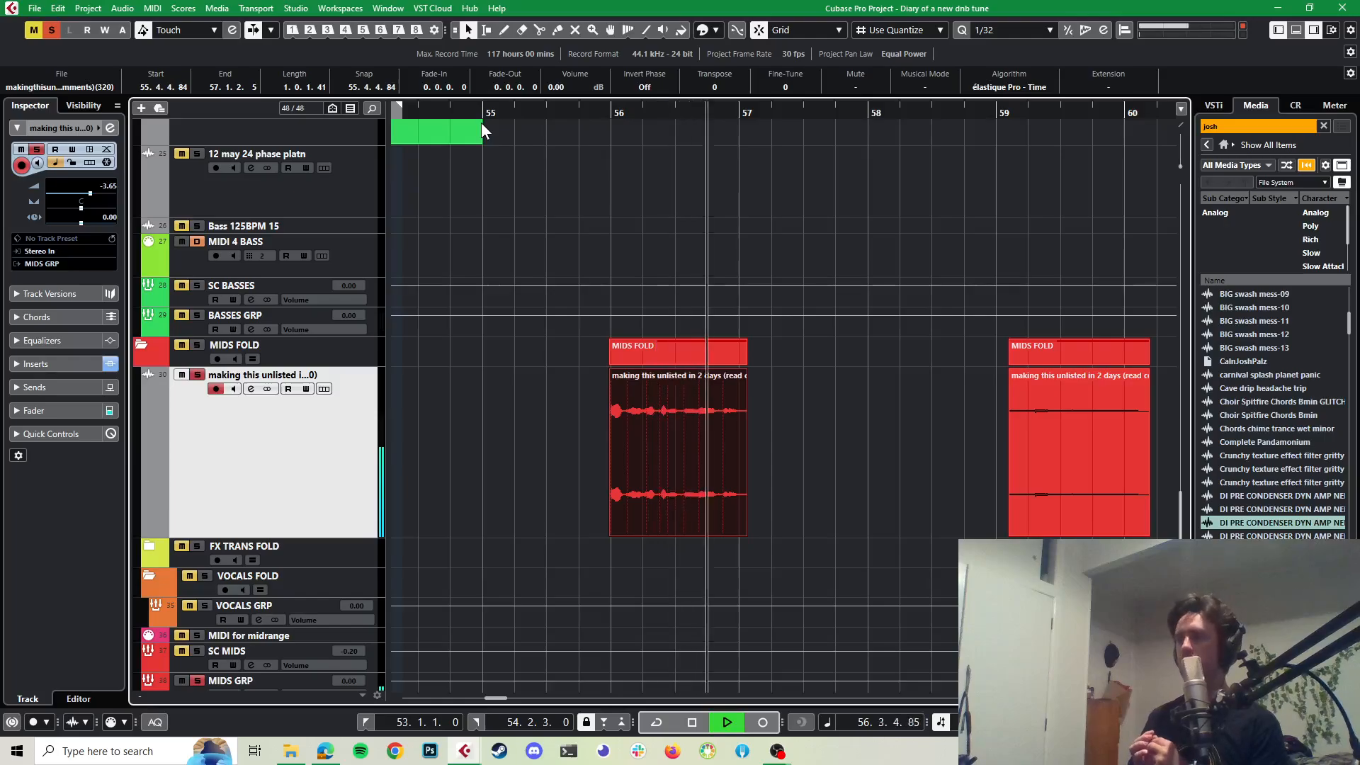
key("space")
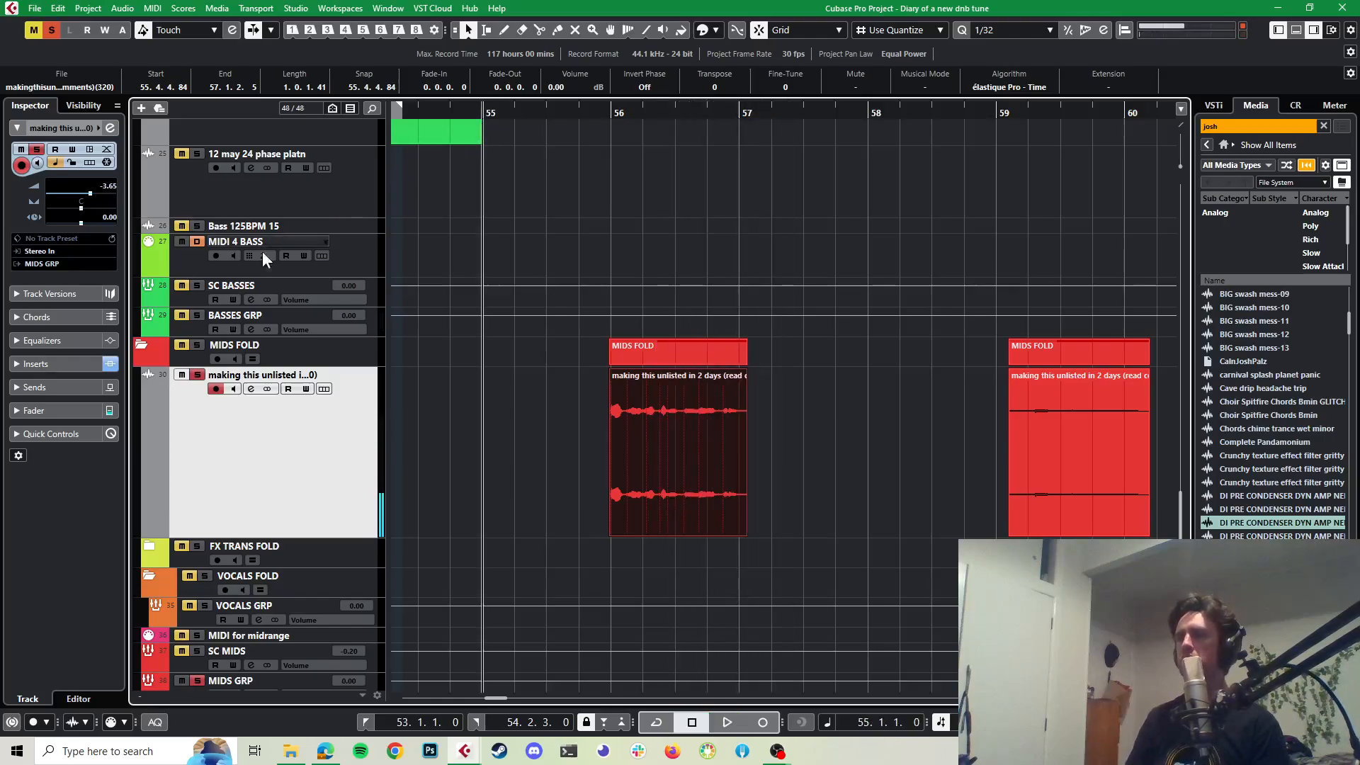
Step: Unsolo the making this unlisted track and play the full mix from 55.1.1.0
left_click(197, 375)
key("space")
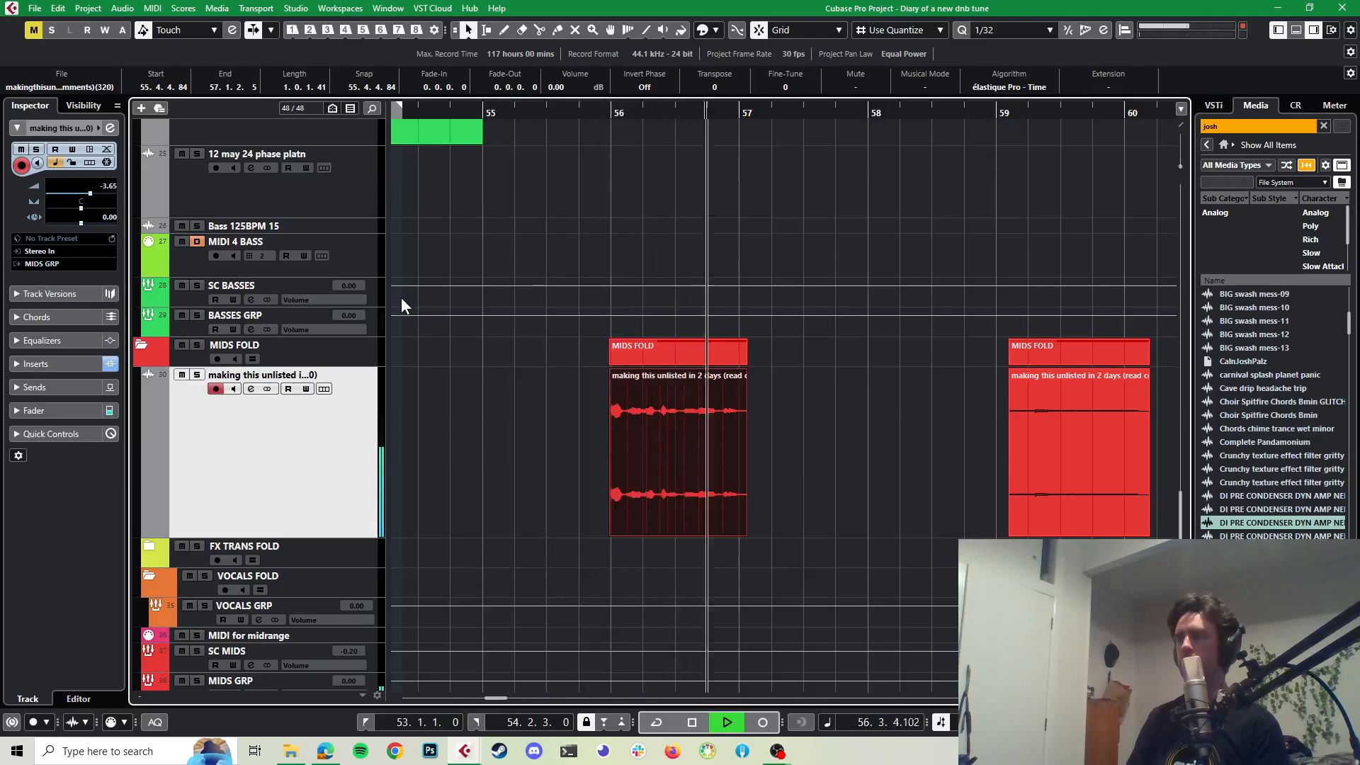
key("space")
Step: Enlarge the waveform display and split the short clip into six slices between its sounds, cutting at points including 56.1.2.76, 56.3.1.33 and 56.4.2.78
left_click(620, 400)
scroll(621, 398, "up", 5, "ctrl")
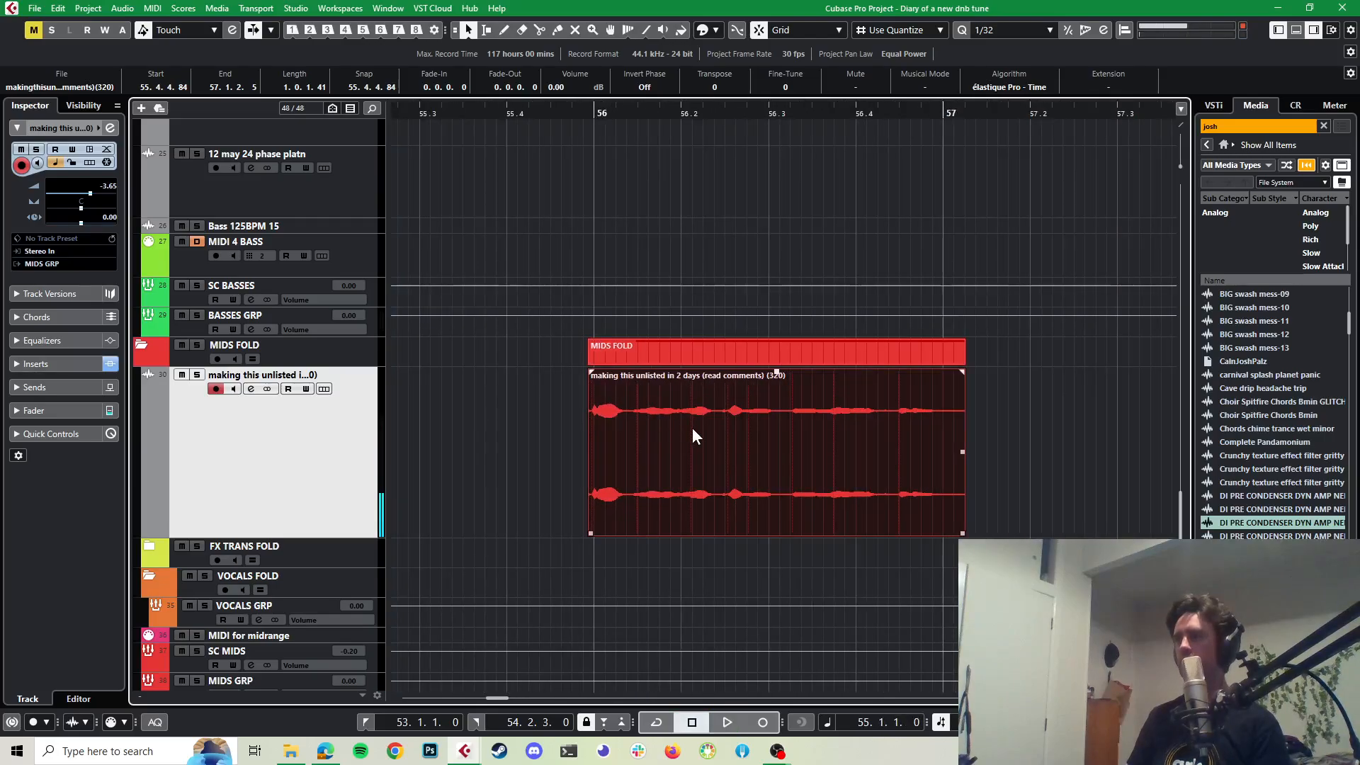
scroll(679, 452, "up", 3, "ctrl")
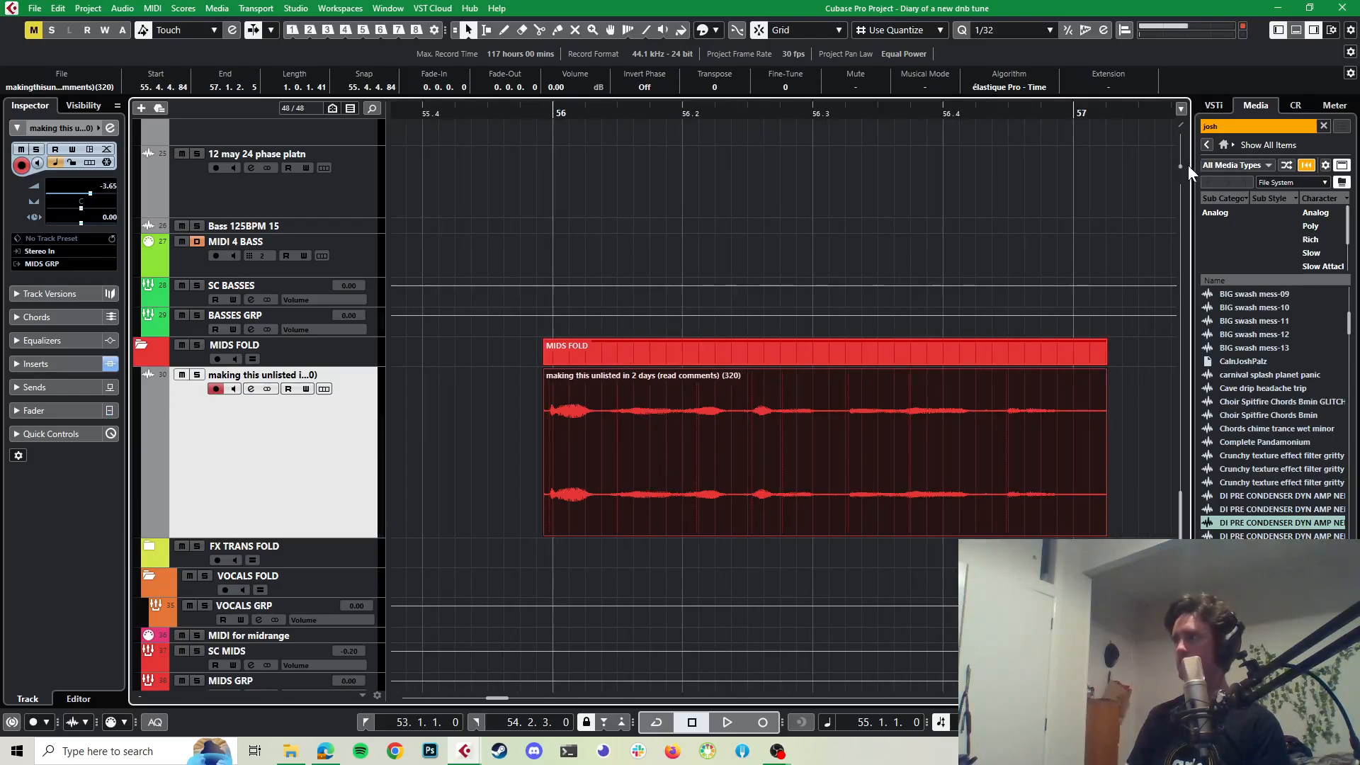
left_click_drag(1180, 168, 1181, 160)
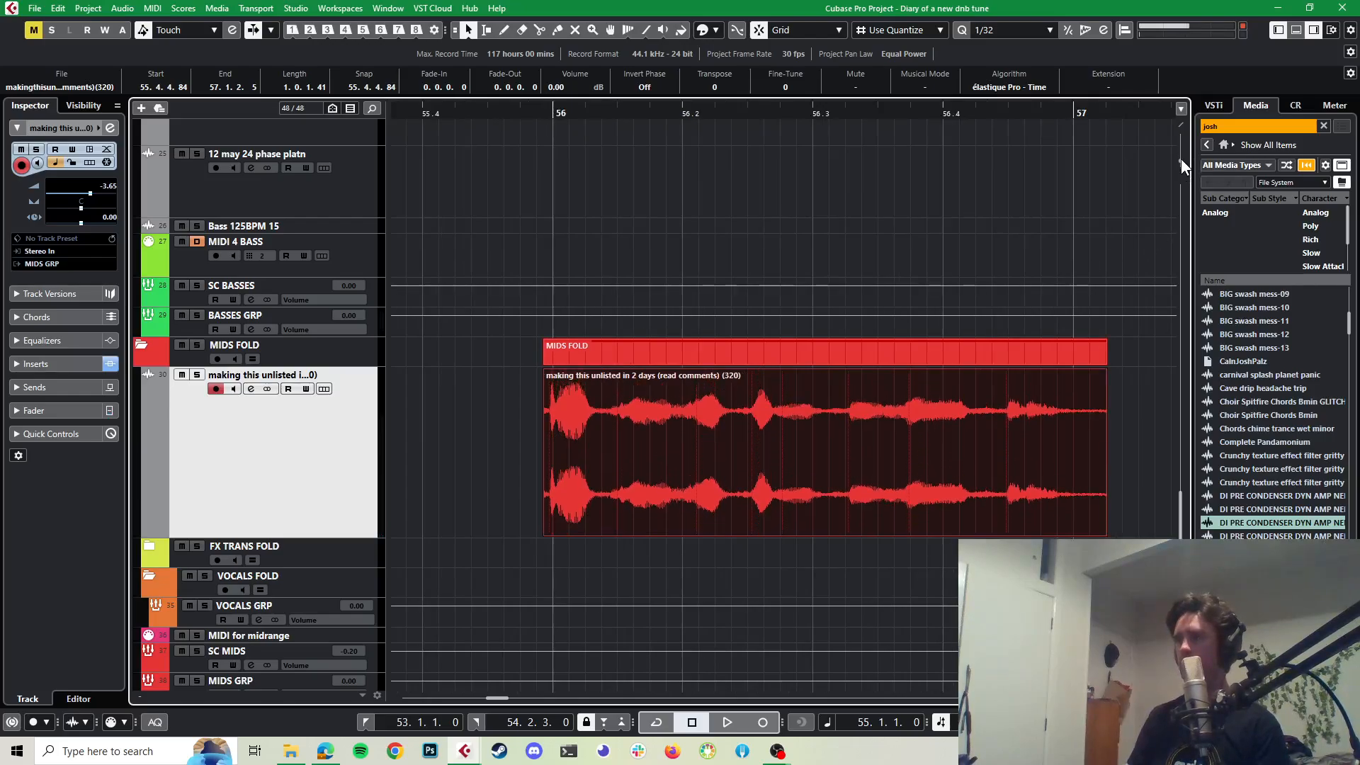
key("3")
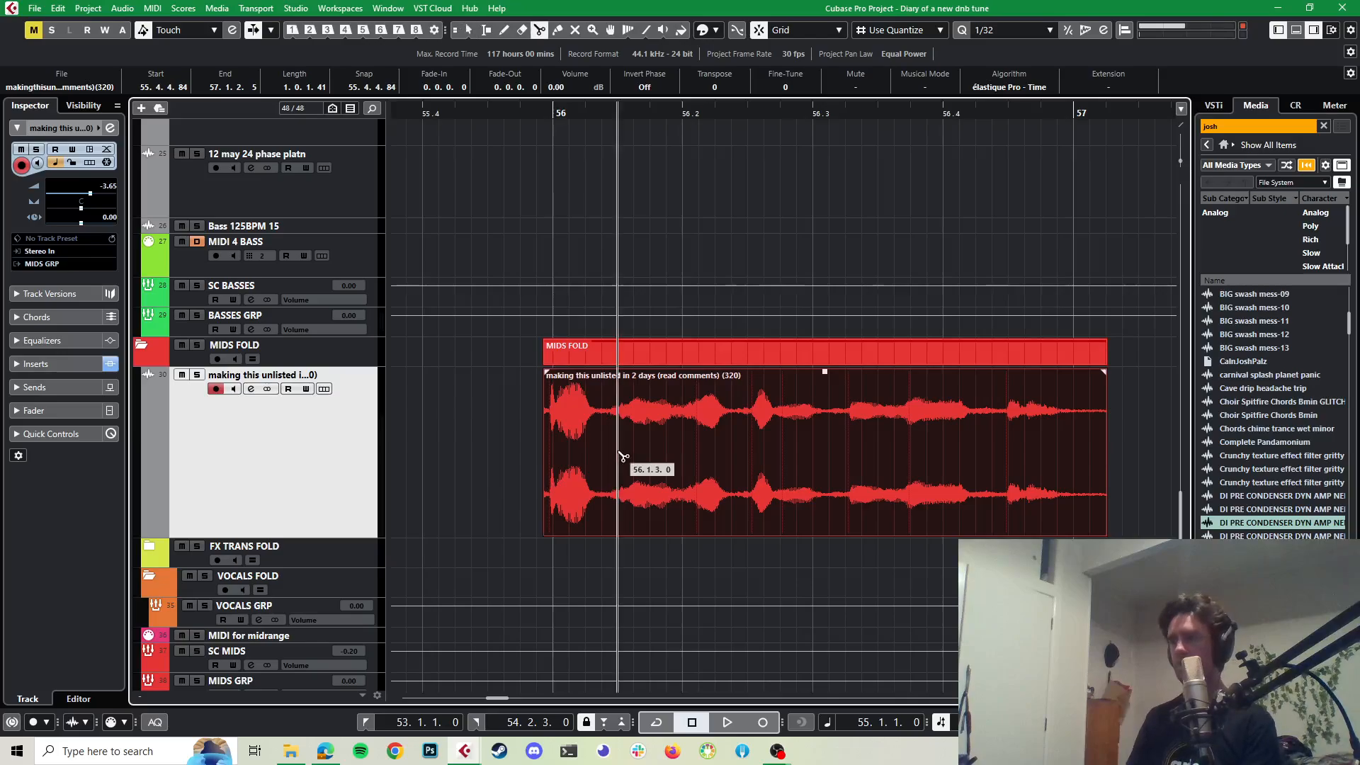
left_click(607, 457)
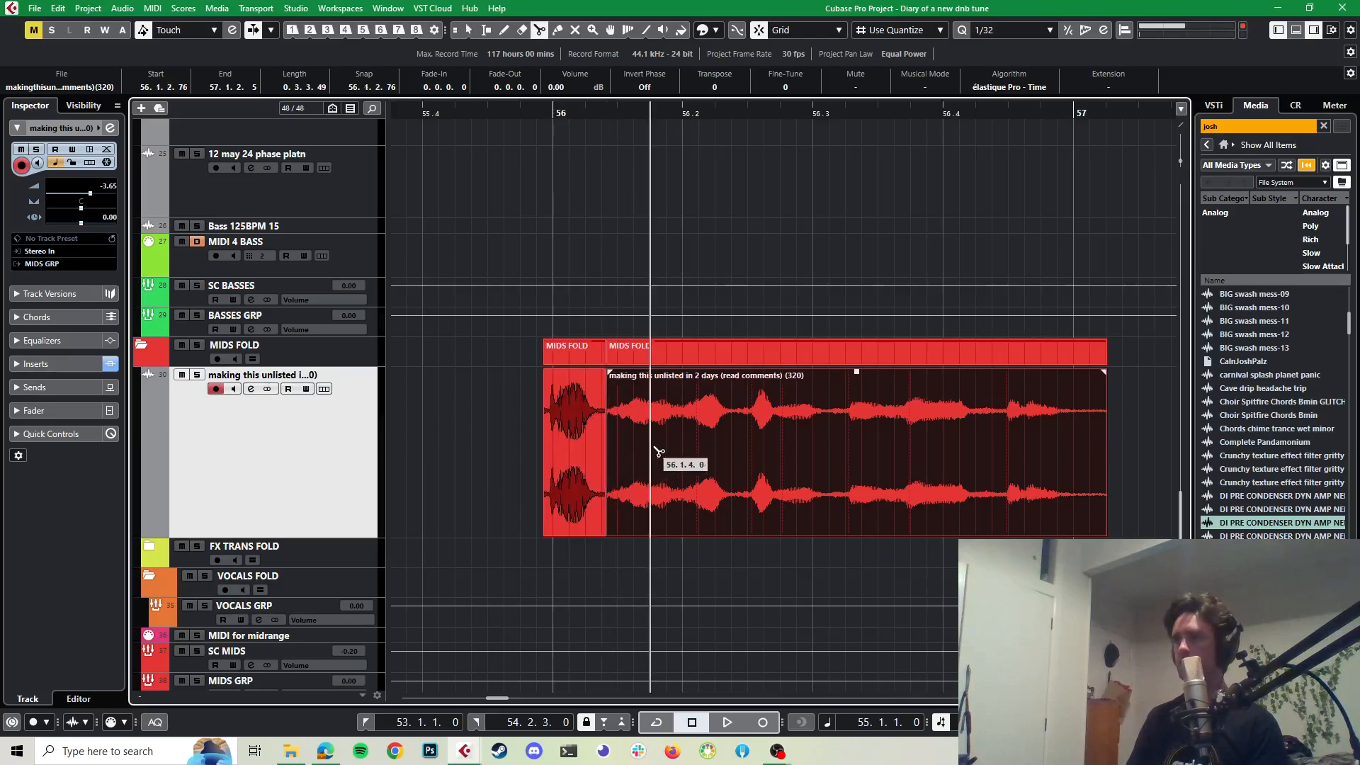
left_click(674, 456)
left_click(731, 454)
left_click(822, 454)
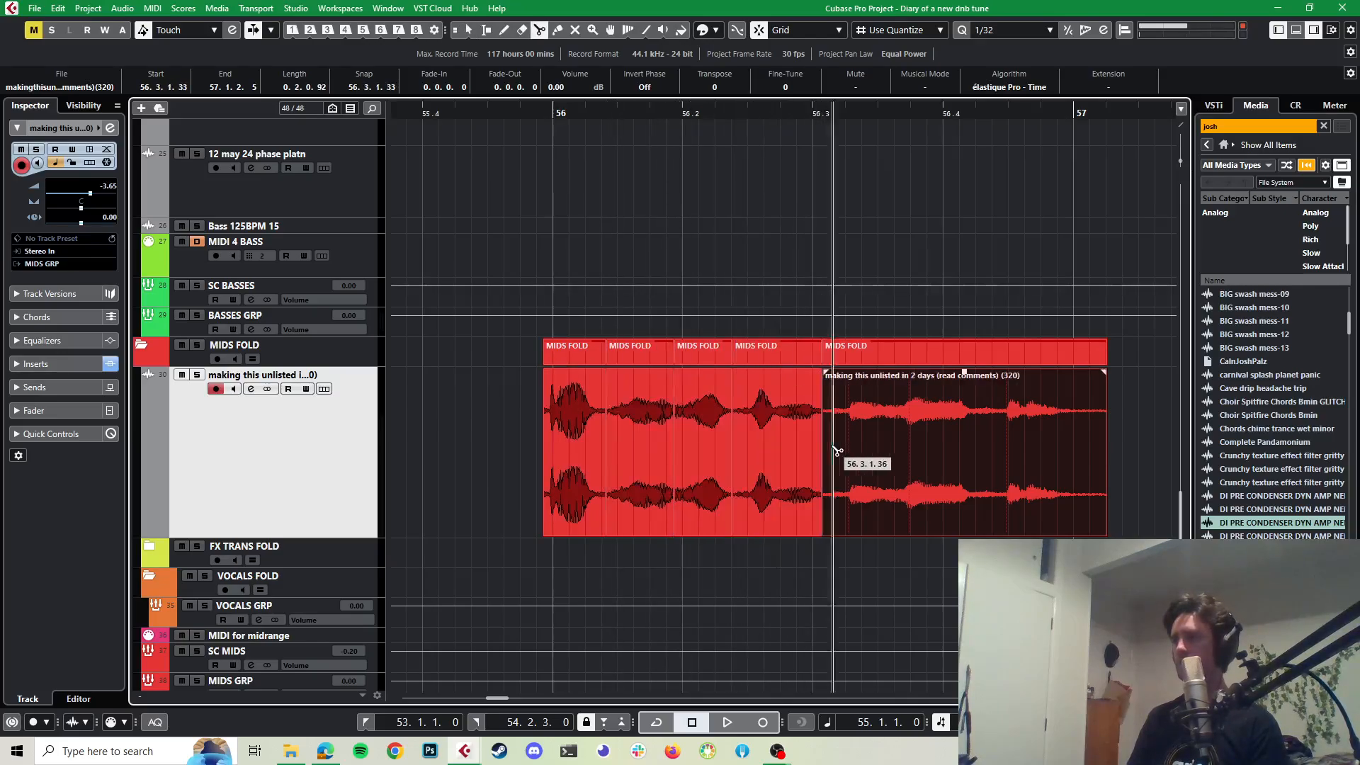
left_click(998, 457)
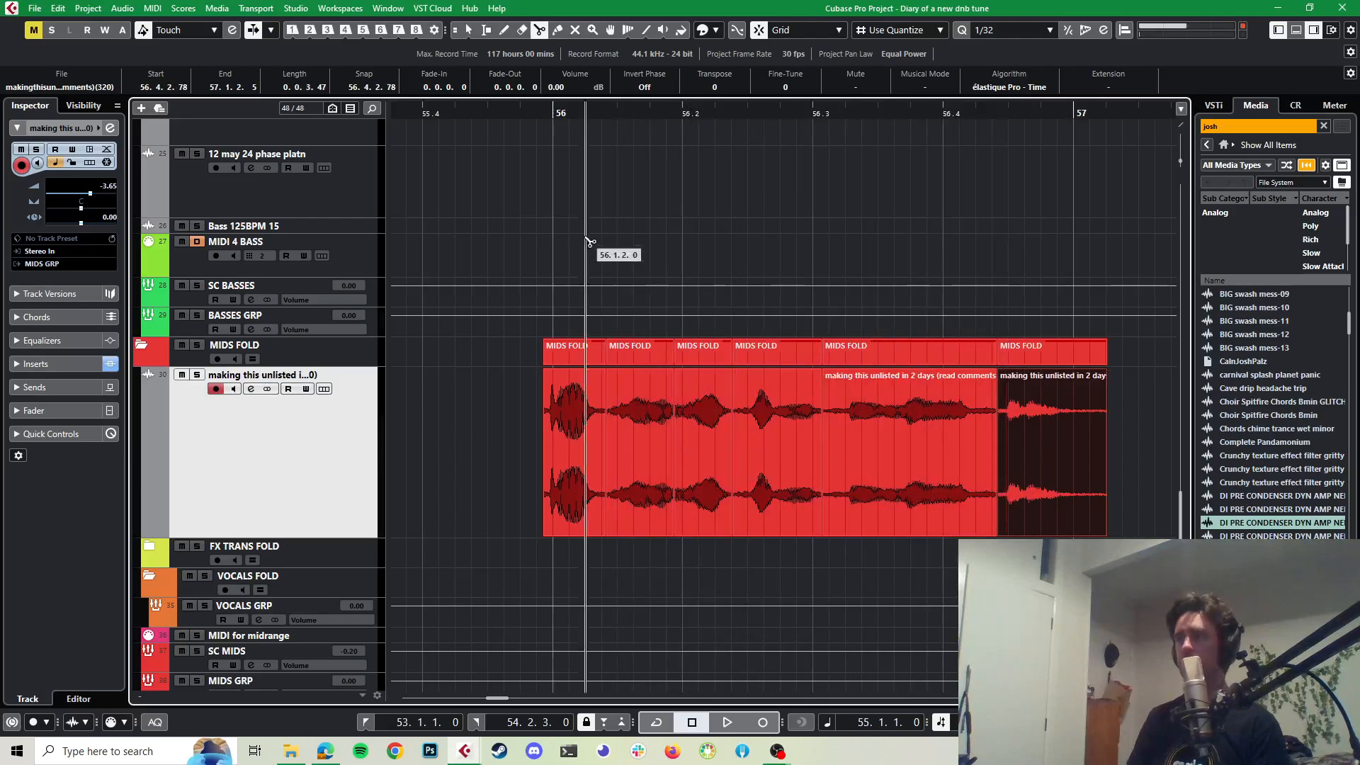
Step: Solo the making this unlisted track, move the last slice beyond bar 57, and move the fifth slice to start at 56.4.1.0
left_click(509, 115)
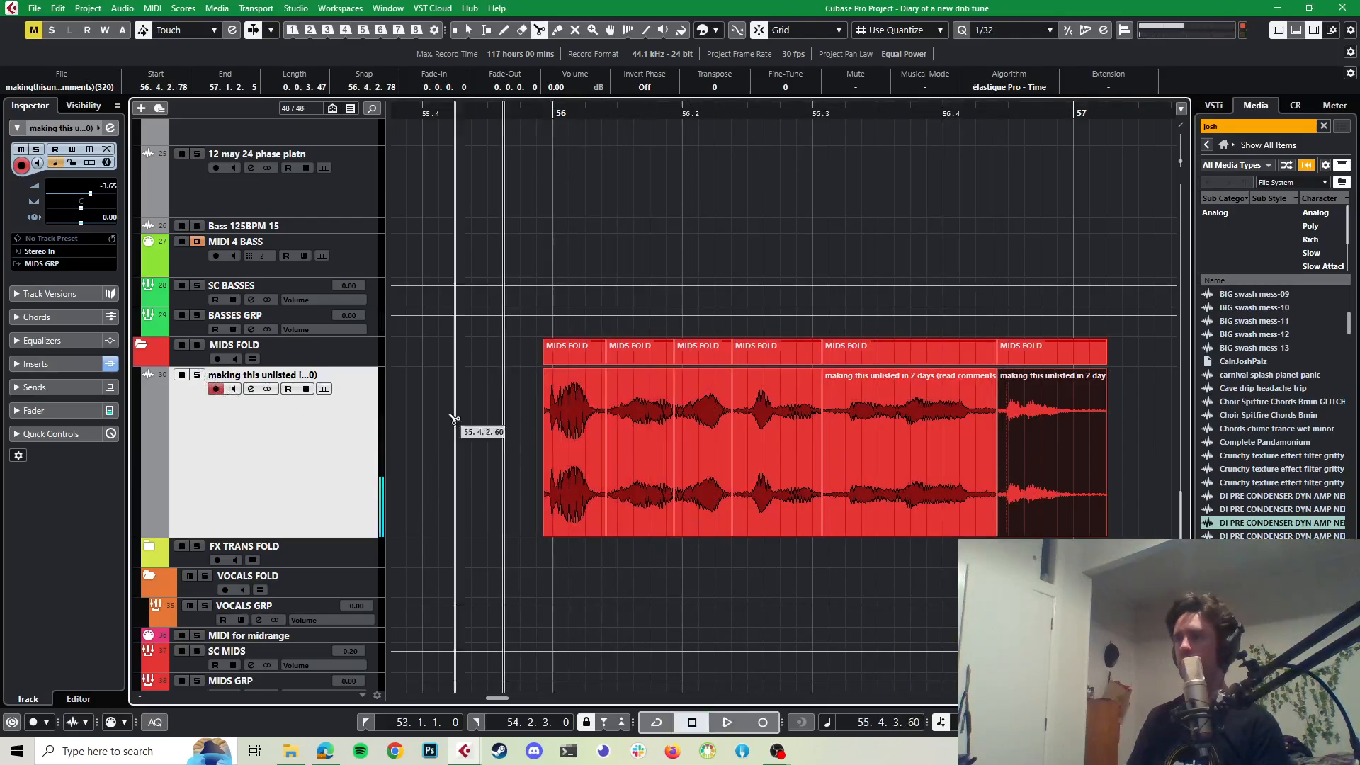
left_click(198, 375)
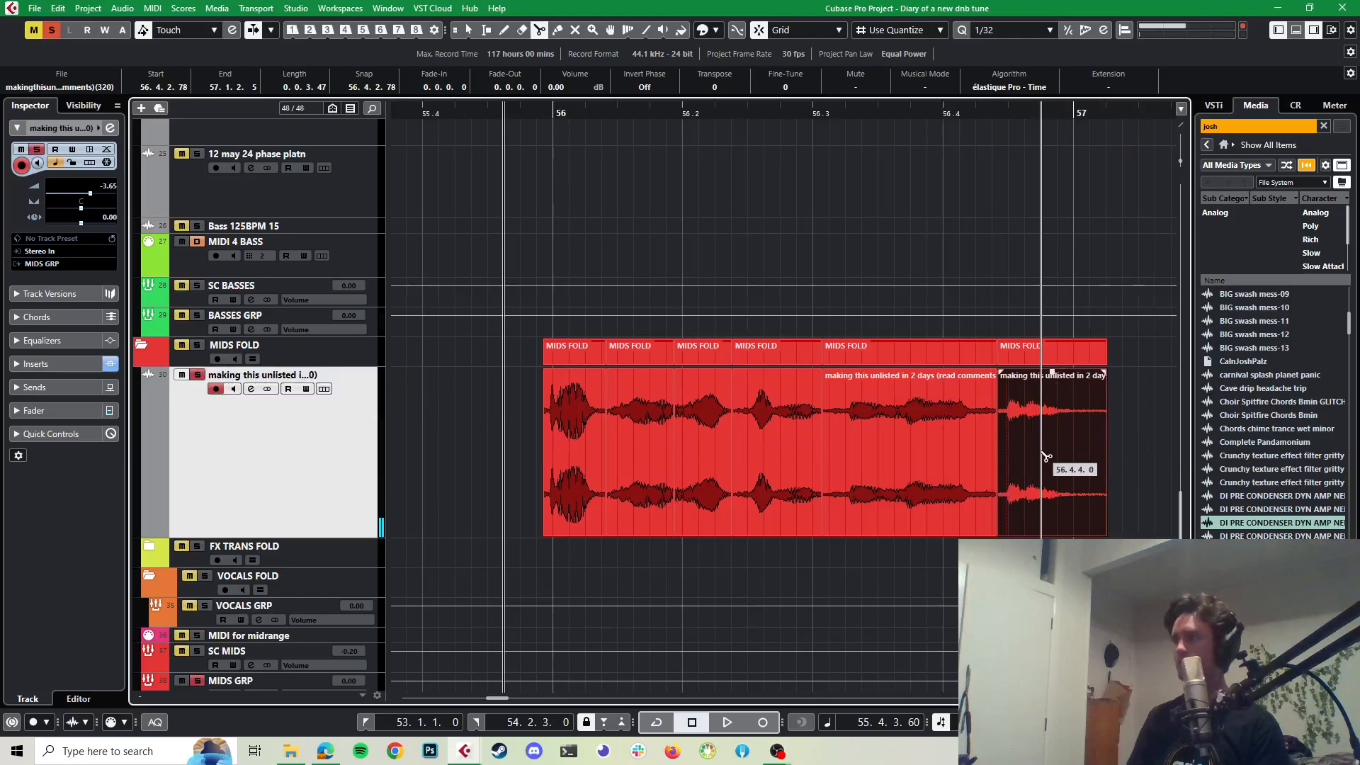
key("1")
left_click_drag(1043, 452, 1126, 455)
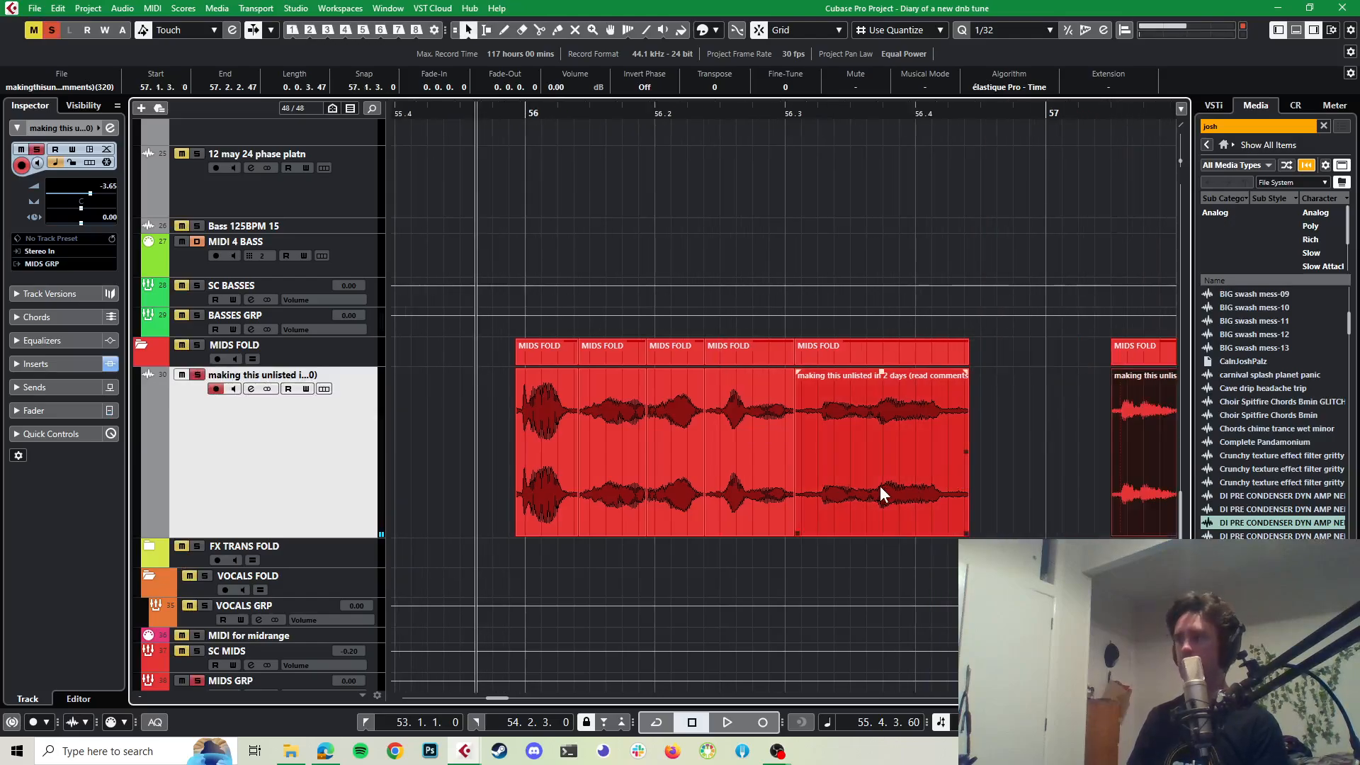
key("g")
key("g")
left_click_drag(851, 470, 971, 461)
key("h")
left_click(873, 462)
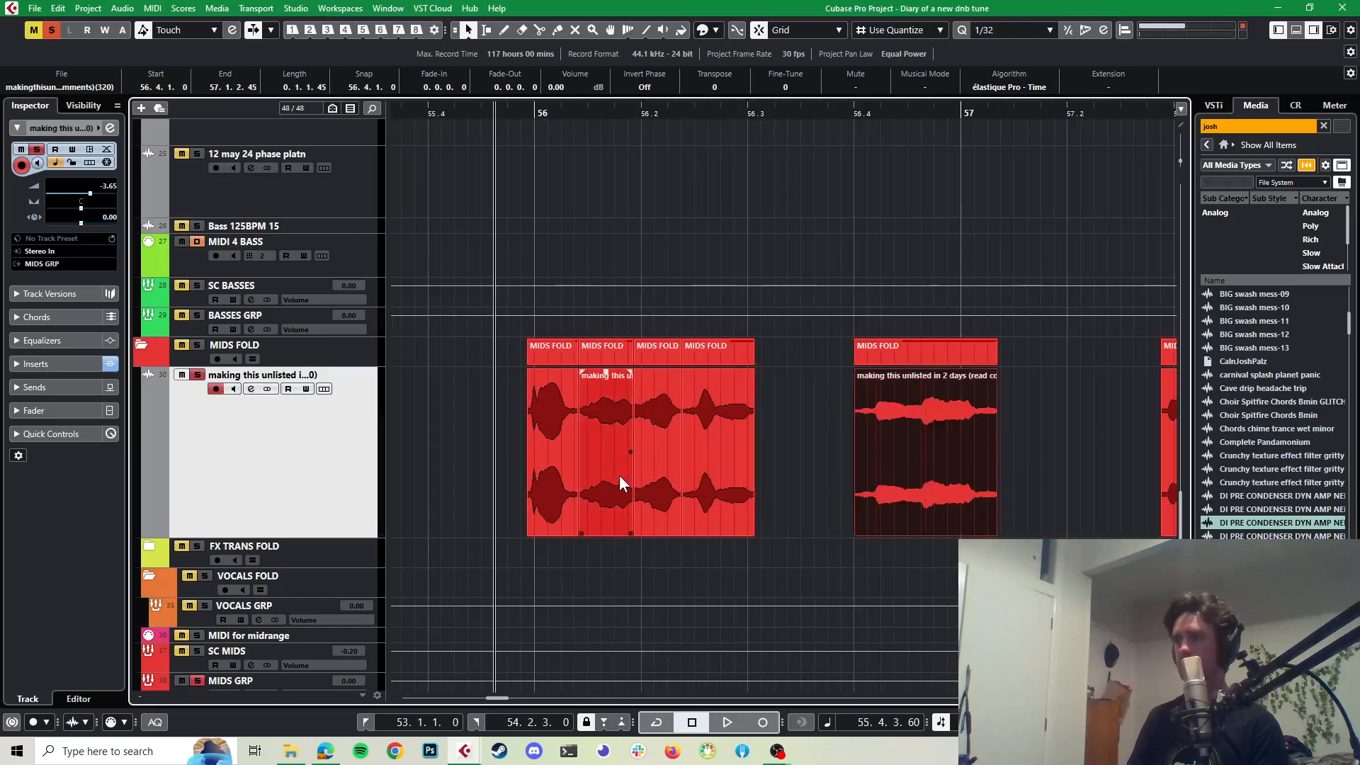
Step: Spread the fourth, third and second slices apart, starting the third at 56.2.2.0 and the second at 56.1.3.0
left_click_drag(714, 474, 766, 474)
left_click(651, 471)
left_click_drag(651, 470, 689, 471)
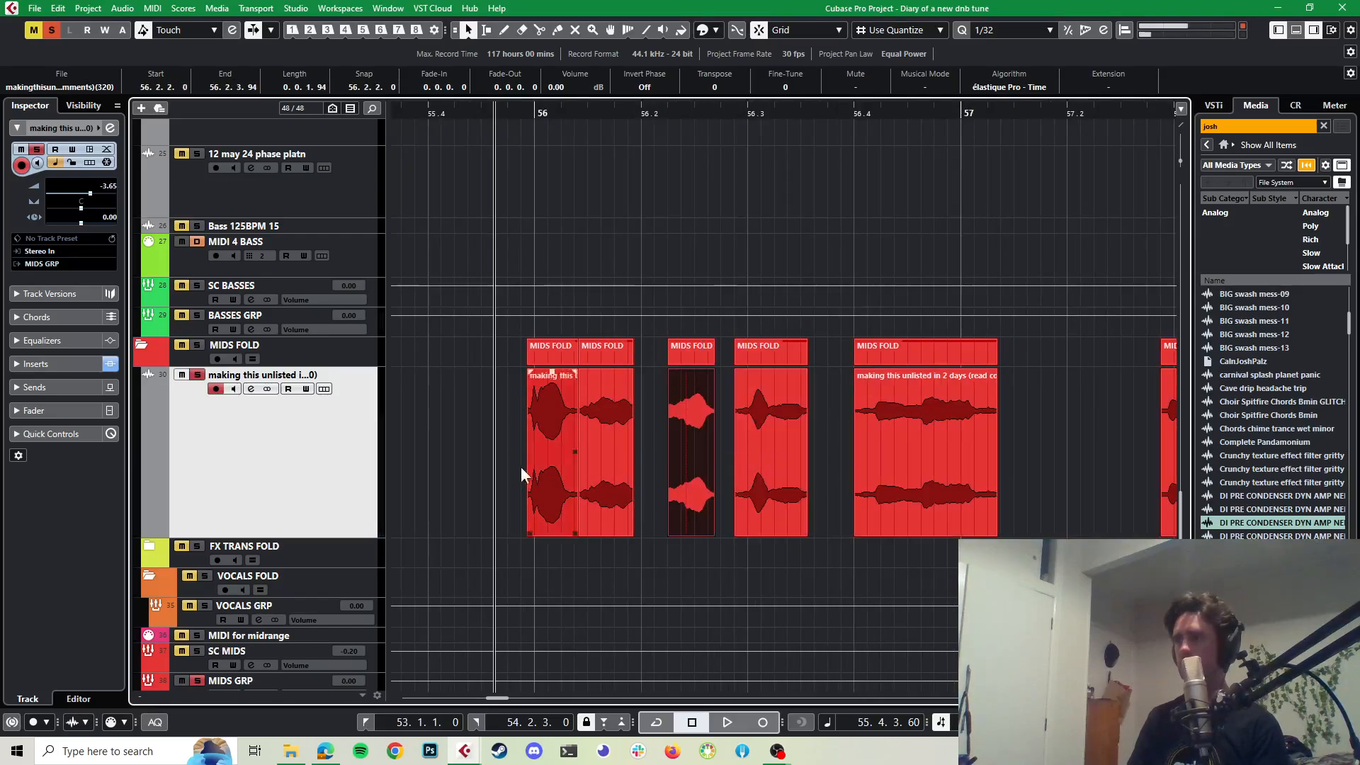
key("h")
key("space")
left_click(568, 454)
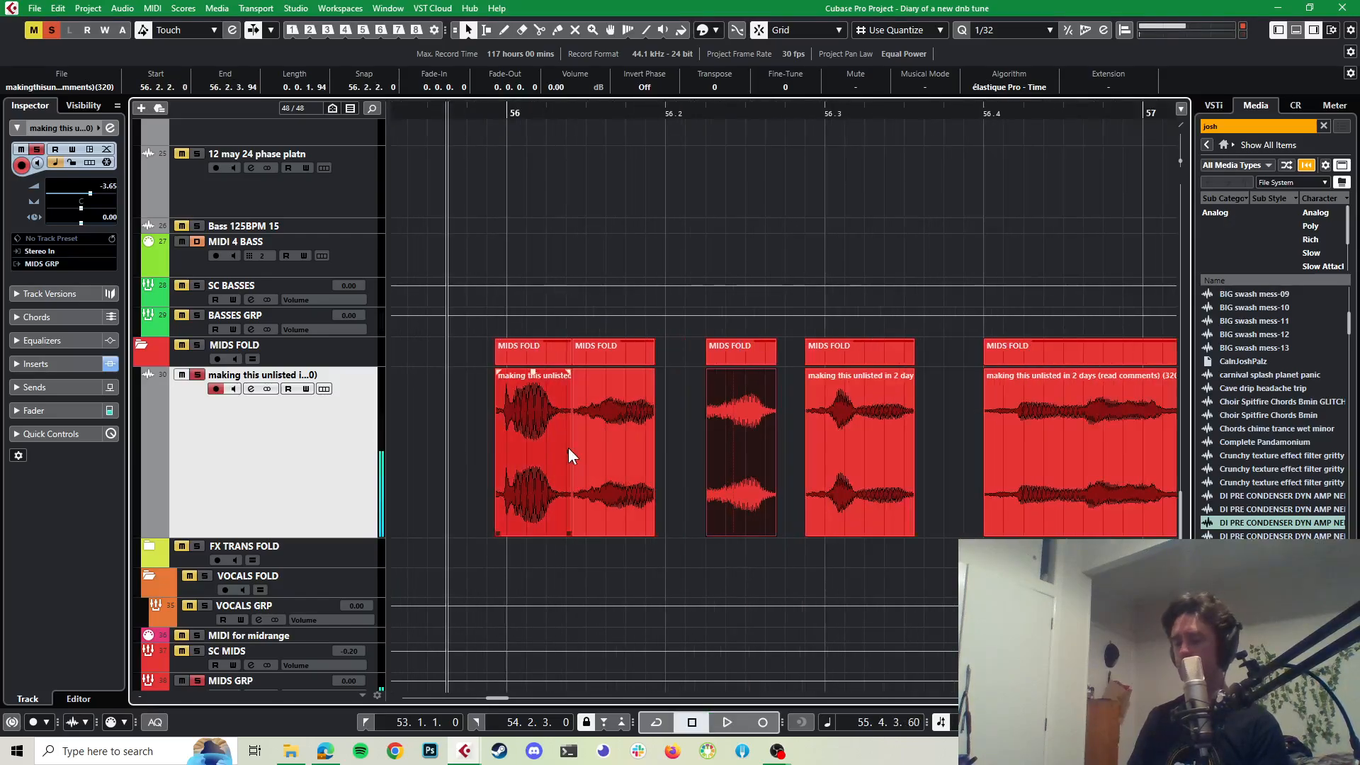
key("space")
key("space")
left_click_drag(581, 453, 641, 466)
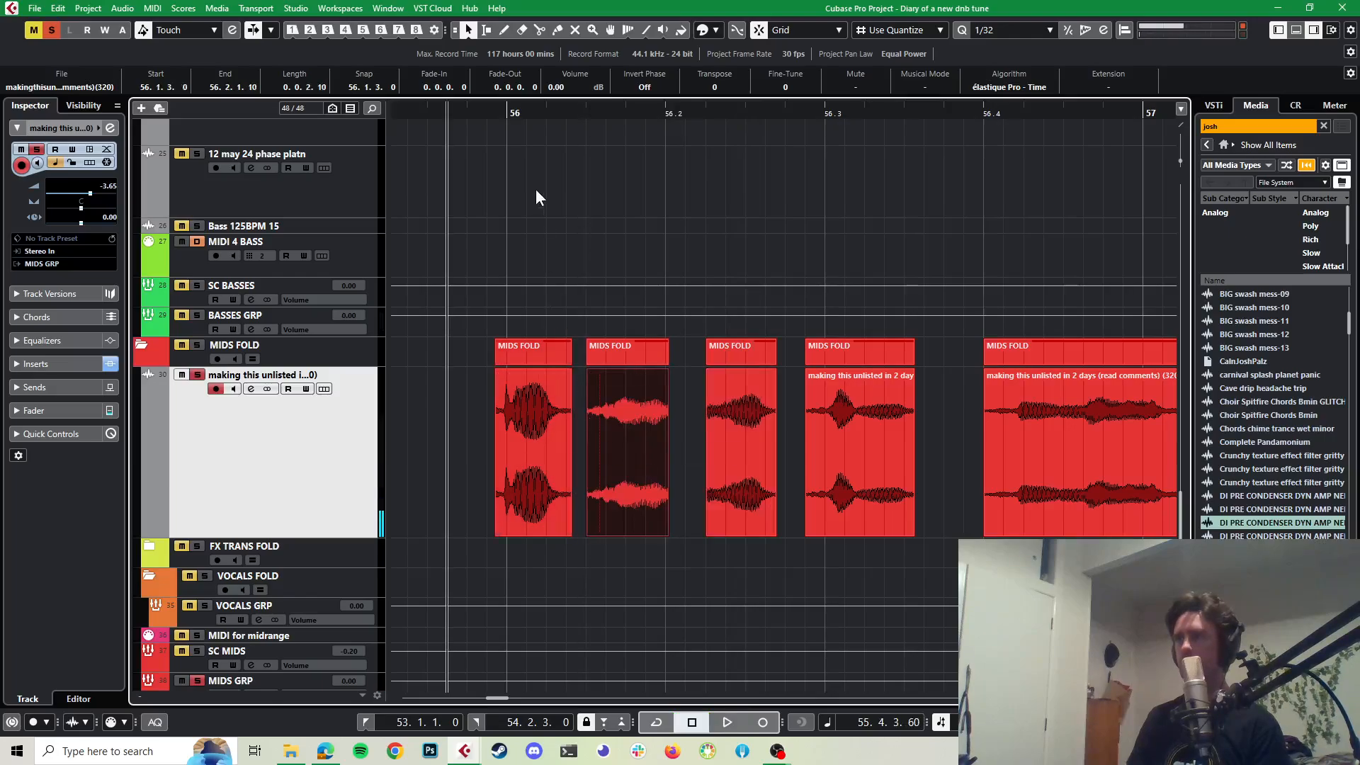
Step: Trim the first slice's start to 55.4.4.105 and space the following slices wider, with the second at 56.1.4.0 and the third at 56.2.4.0
left_click(486, 114)
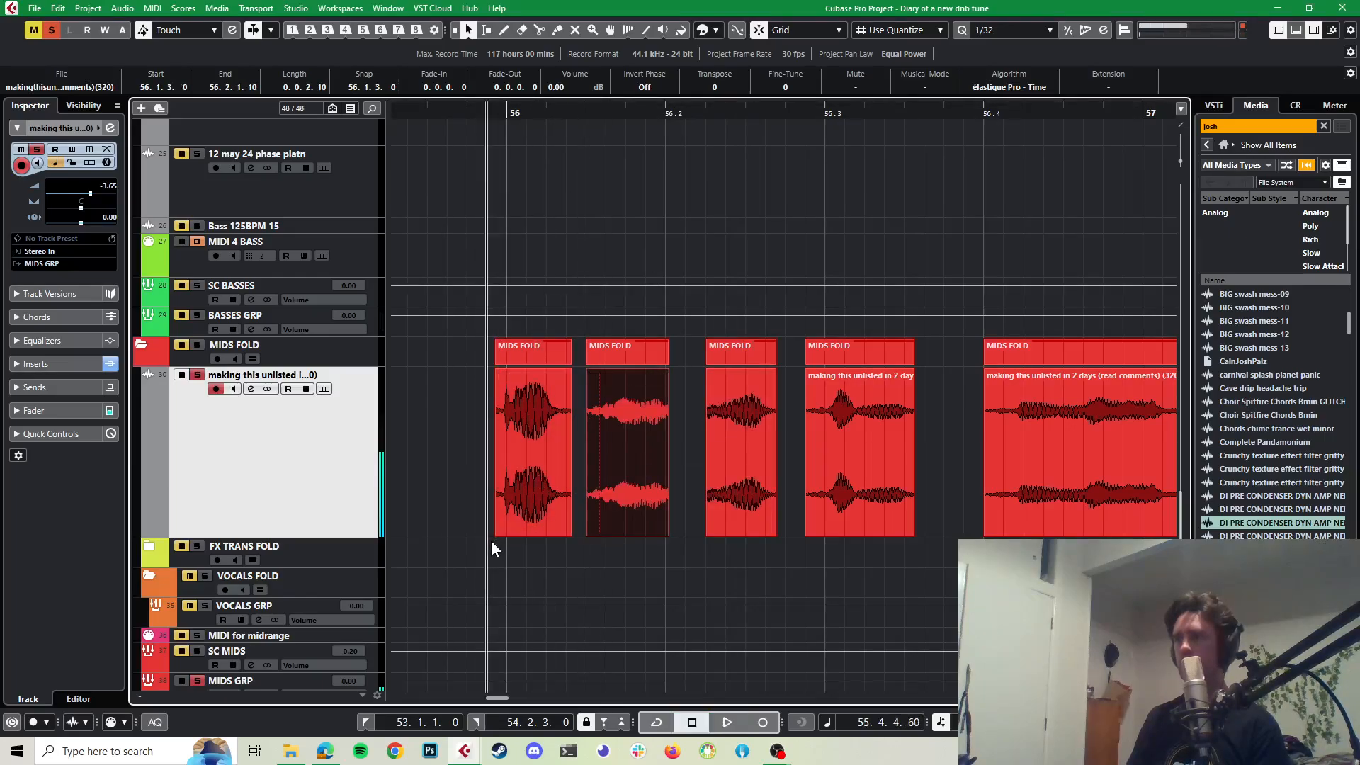
left_click_drag(498, 533, 502, 534)
left_click_drag(636, 529, 678, 494)
scroll(709, 481, "down", 2)
left_click_drag(914, 479, 978, 467)
left_click_drag(782, 461, 831, 459)
left_click_drag(741, 456, 786, 454)
scroll(662, 457, "up", 2)
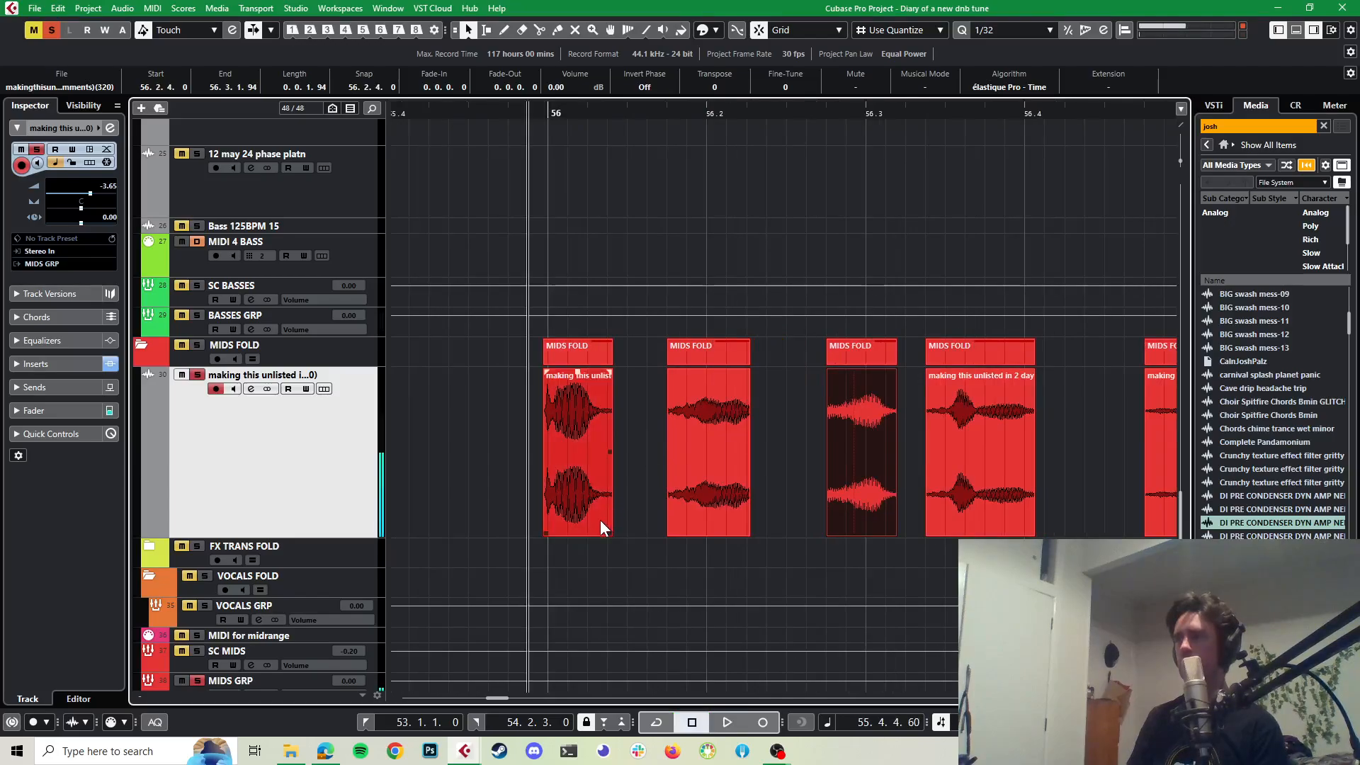
Step: Adjust the first slice's end to 56.1.3.1, auditioning the soloed track from 55.4.4.60 between trims
left_click_drag(608, 533, 603, 533)
key("space")
key("space")
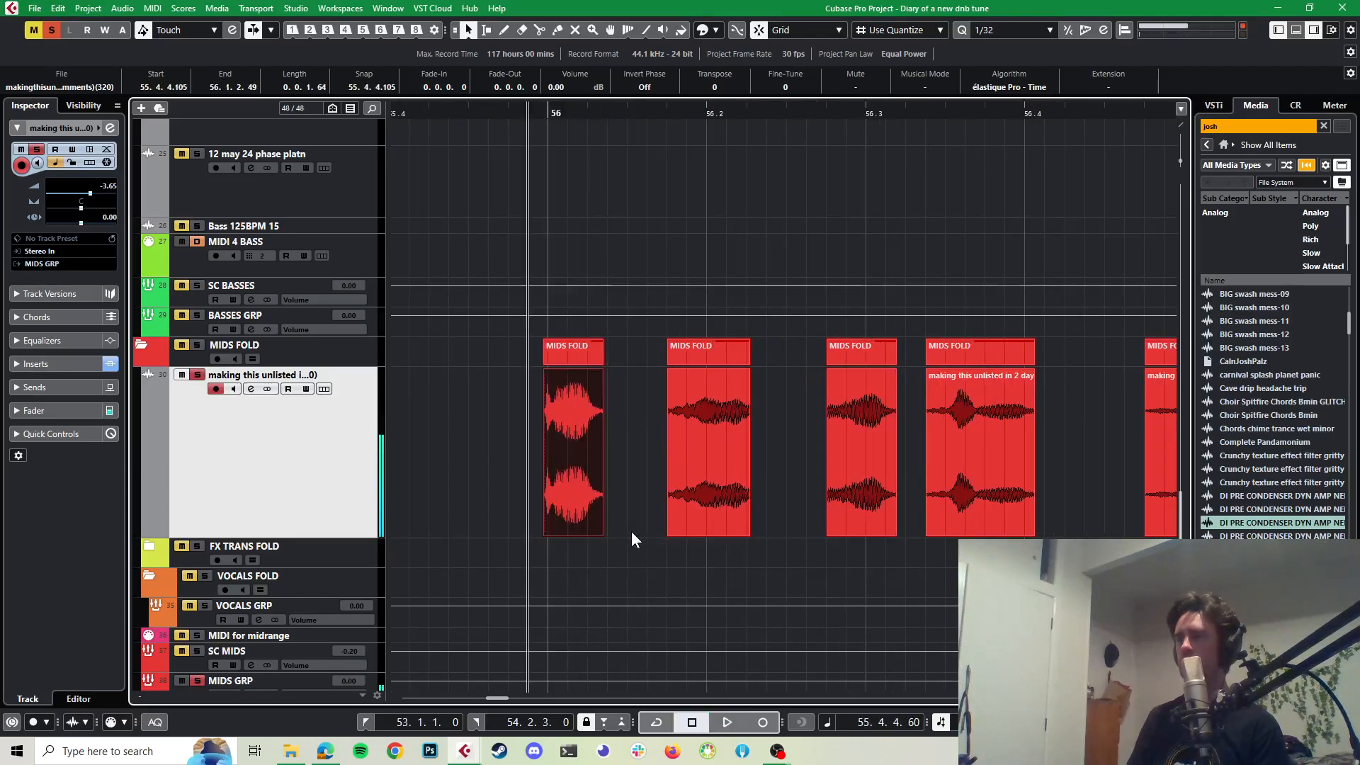
key("space")
left_click_drag(604, 533, 636, 534)
key("space")
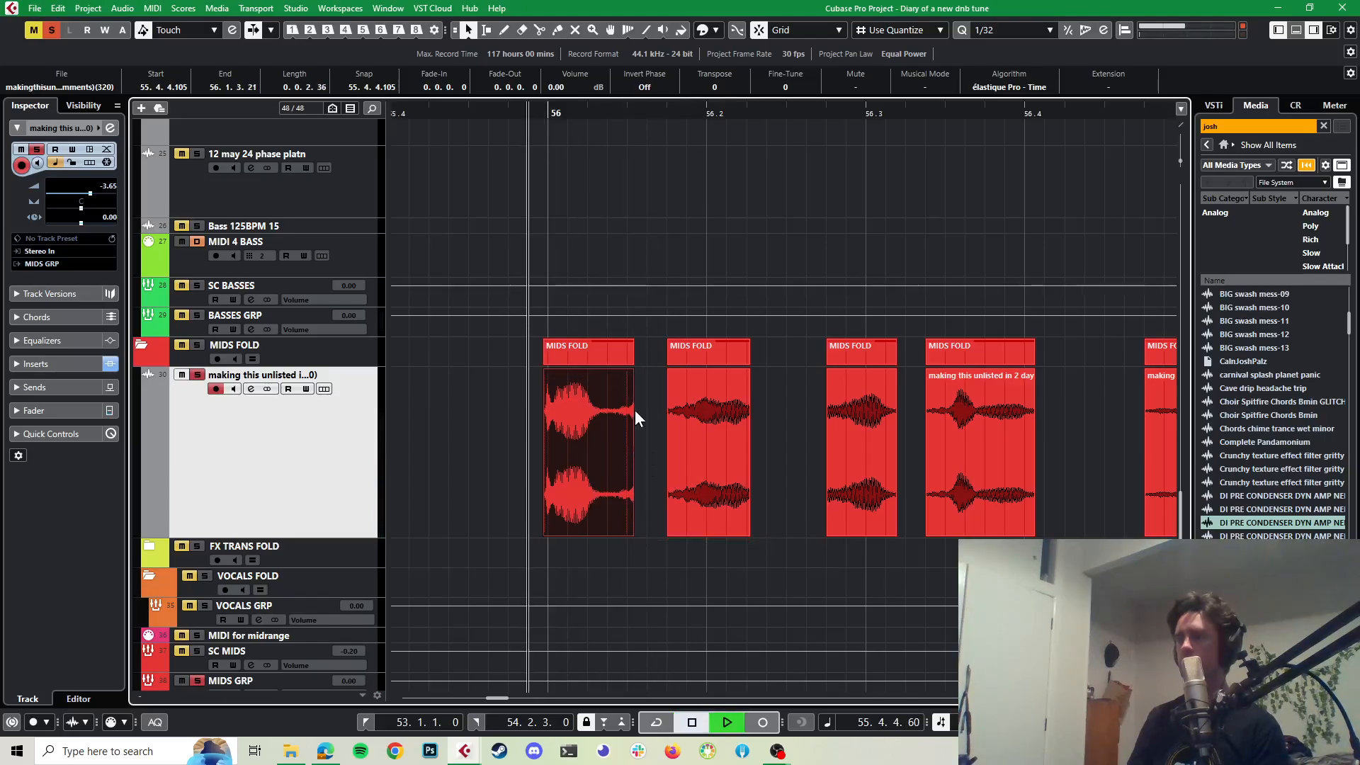
key("space")
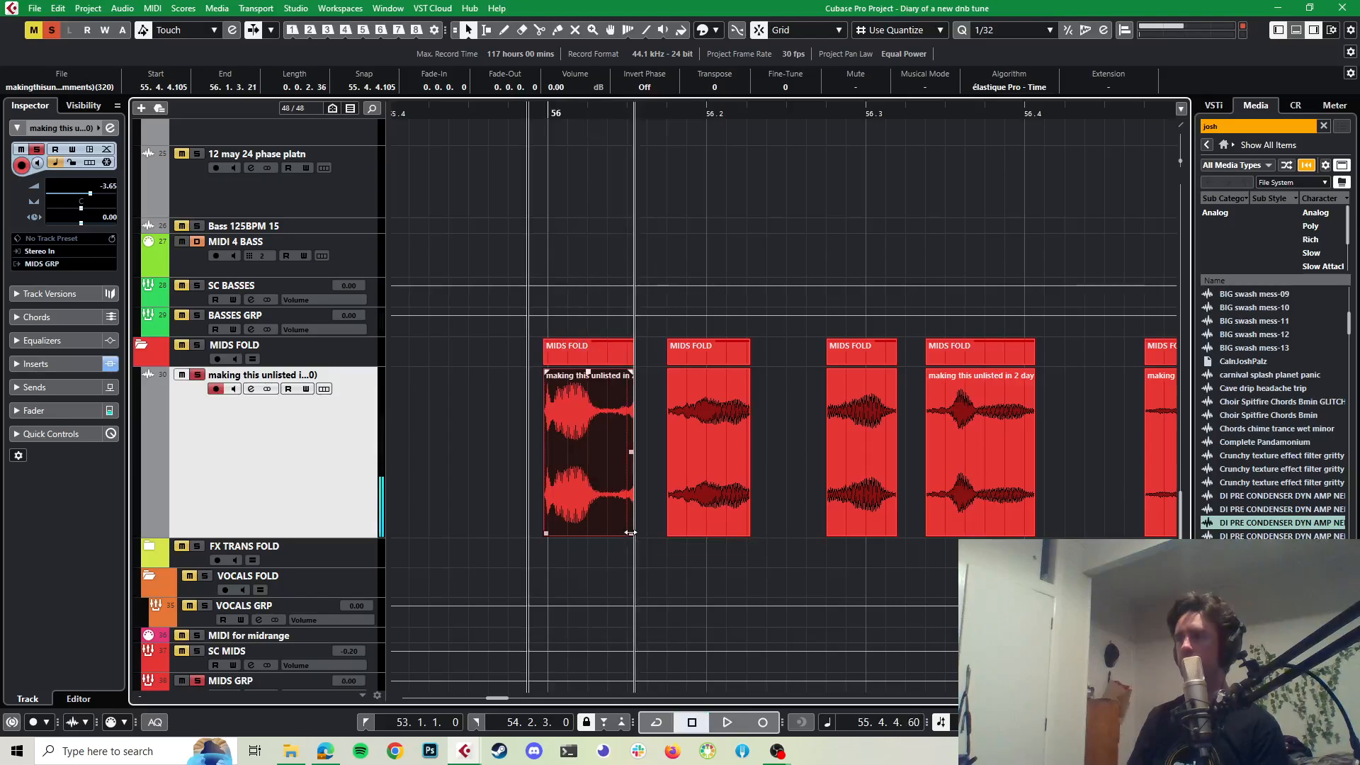
left_click_drag(630, 533, 627, 532)
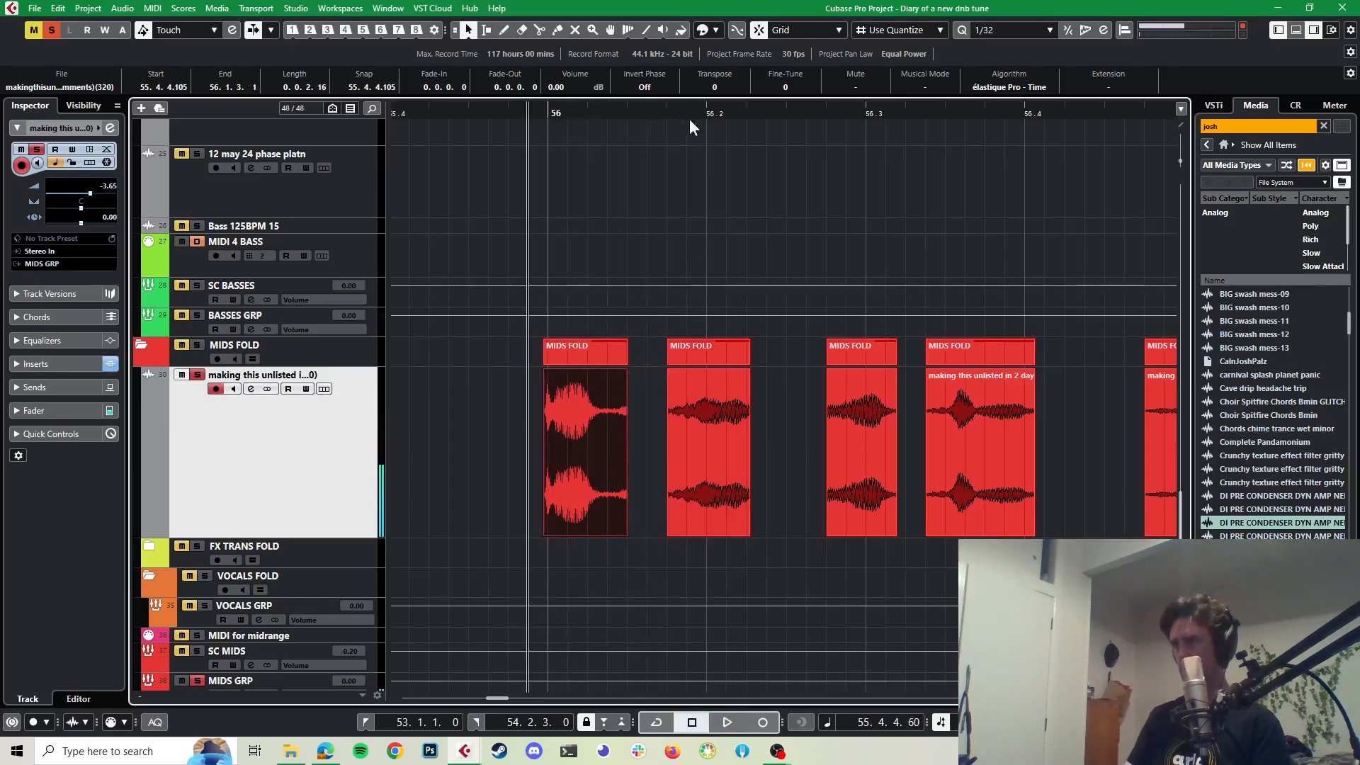
Step: Extend the second slice's end to 56.2.2.101 and audition it from 56.1.3.60
left_click(649, 121)
key("space")
key("space")
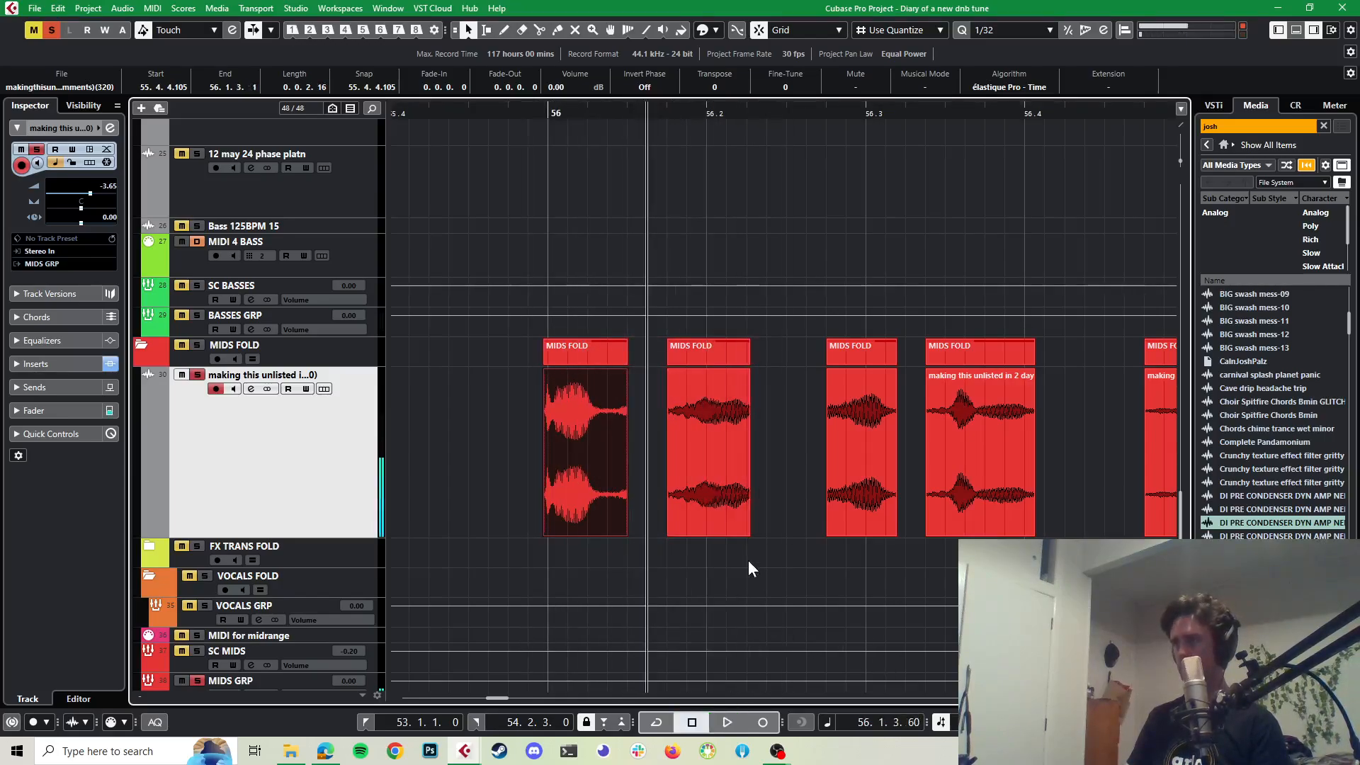
left_click_drag(748, 532, 781, 542)
key("space")
key("space")
key("space")
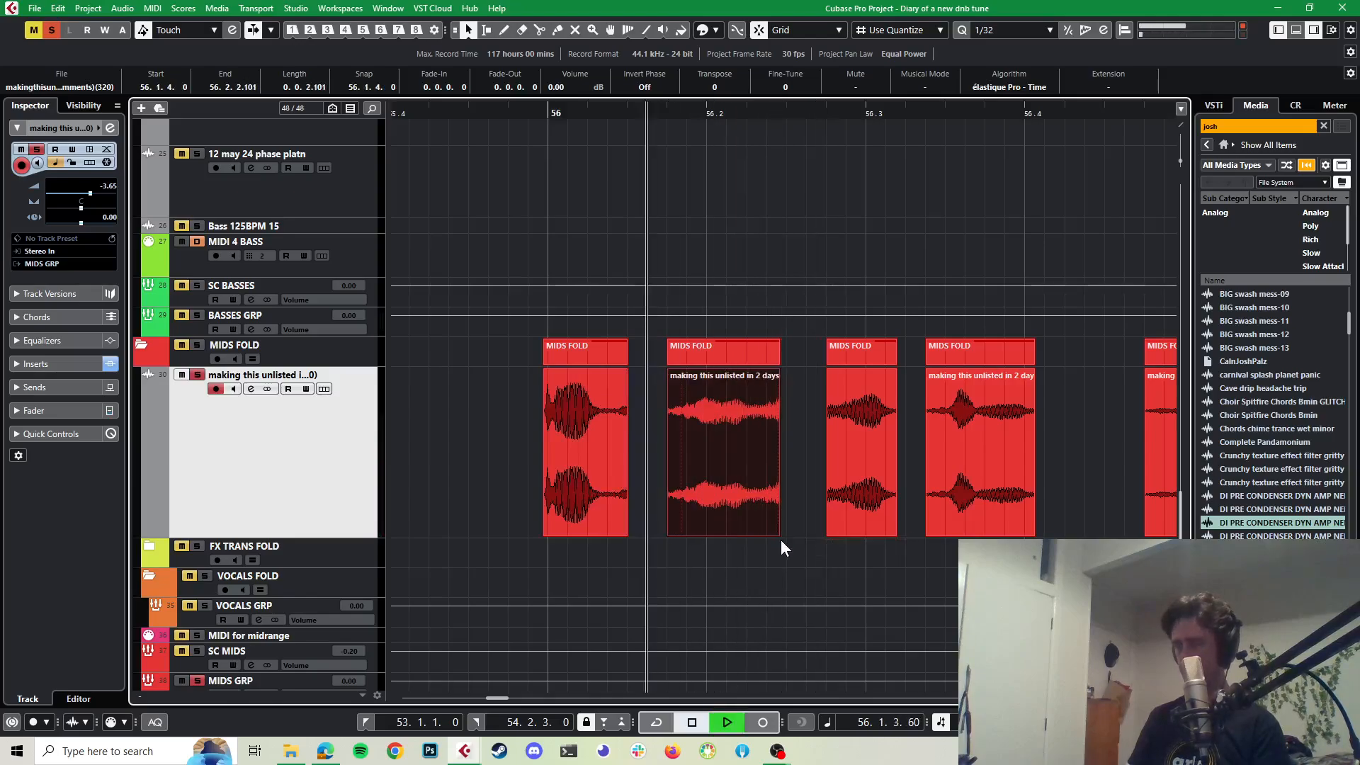
Step: Move the third slice to start at 56.3.1.60 and audition the soloed midrange track from 56.1.3.60
key("space")
key("space")
key("space")
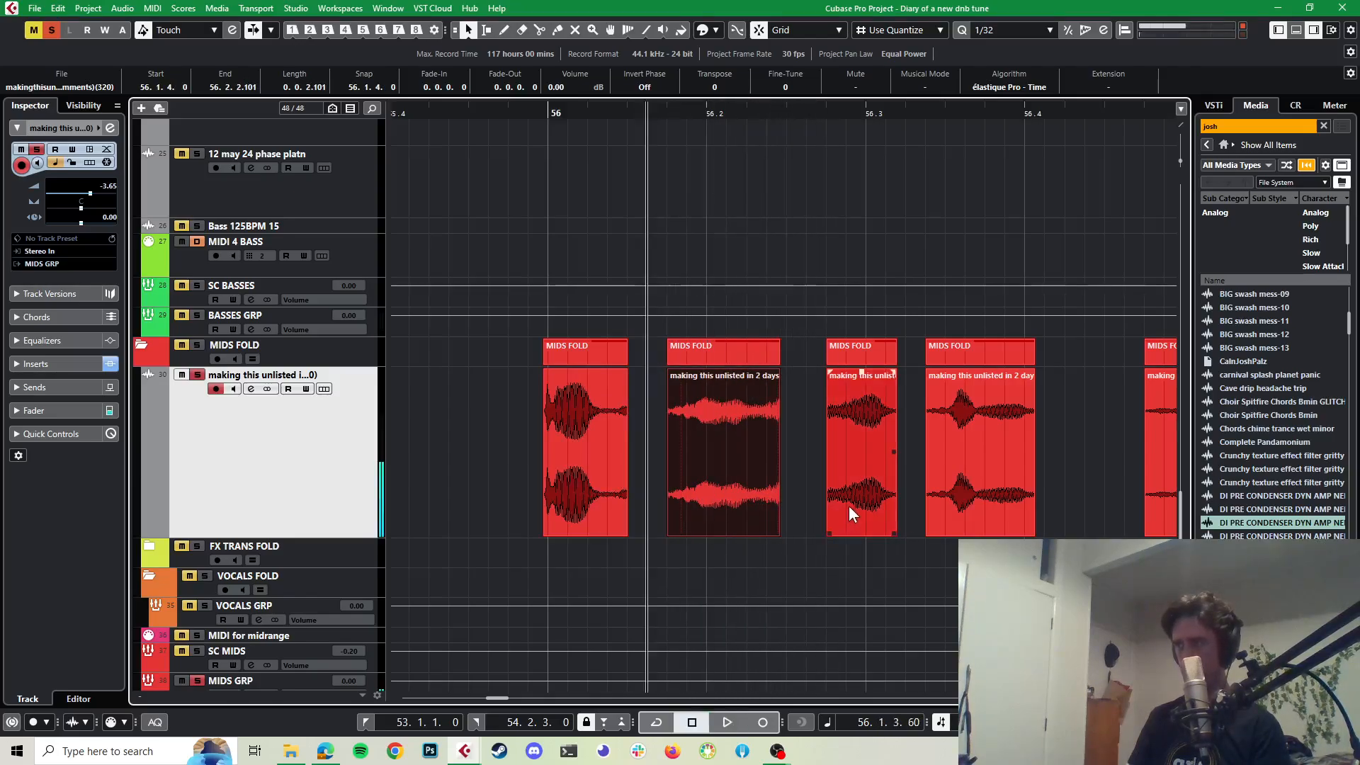
left_click_drag(849, 506, 911, 503)
key("space")
key("space")
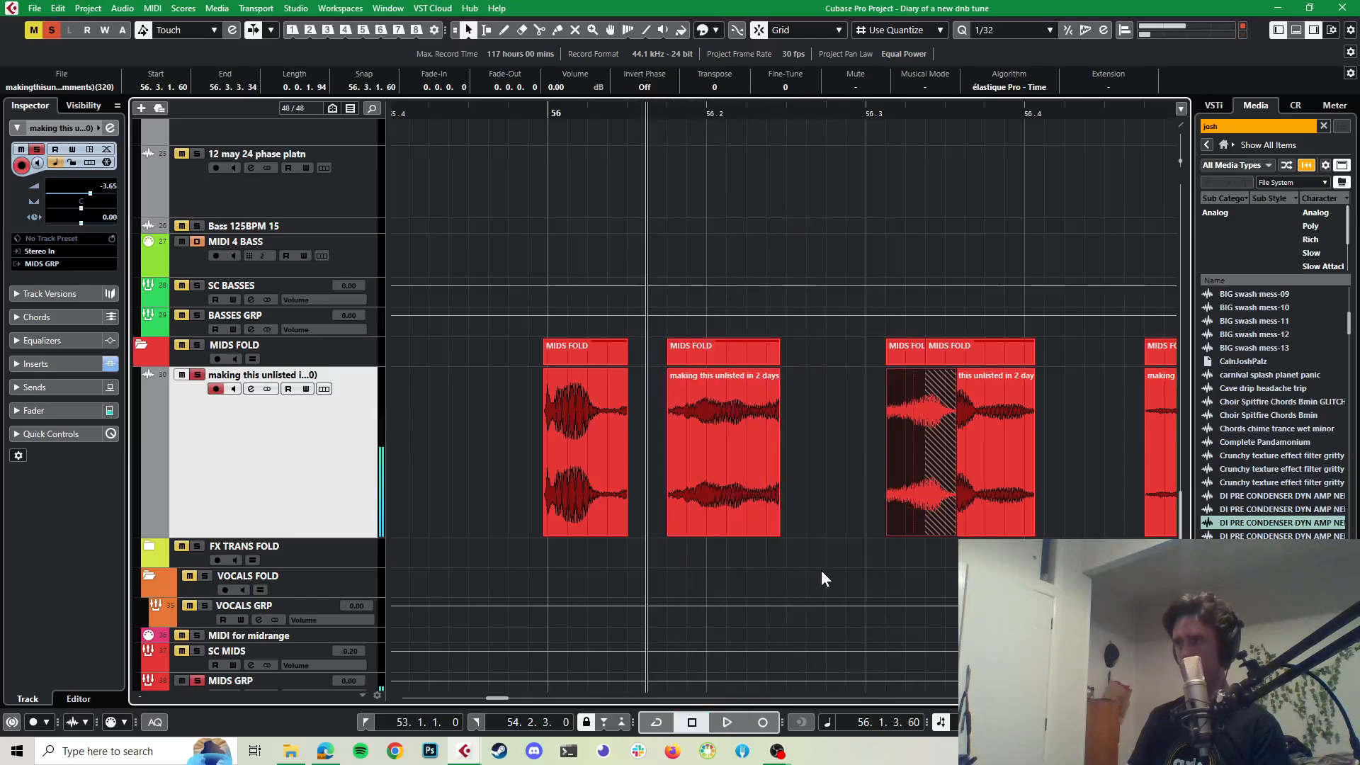
key("space")
key("space")
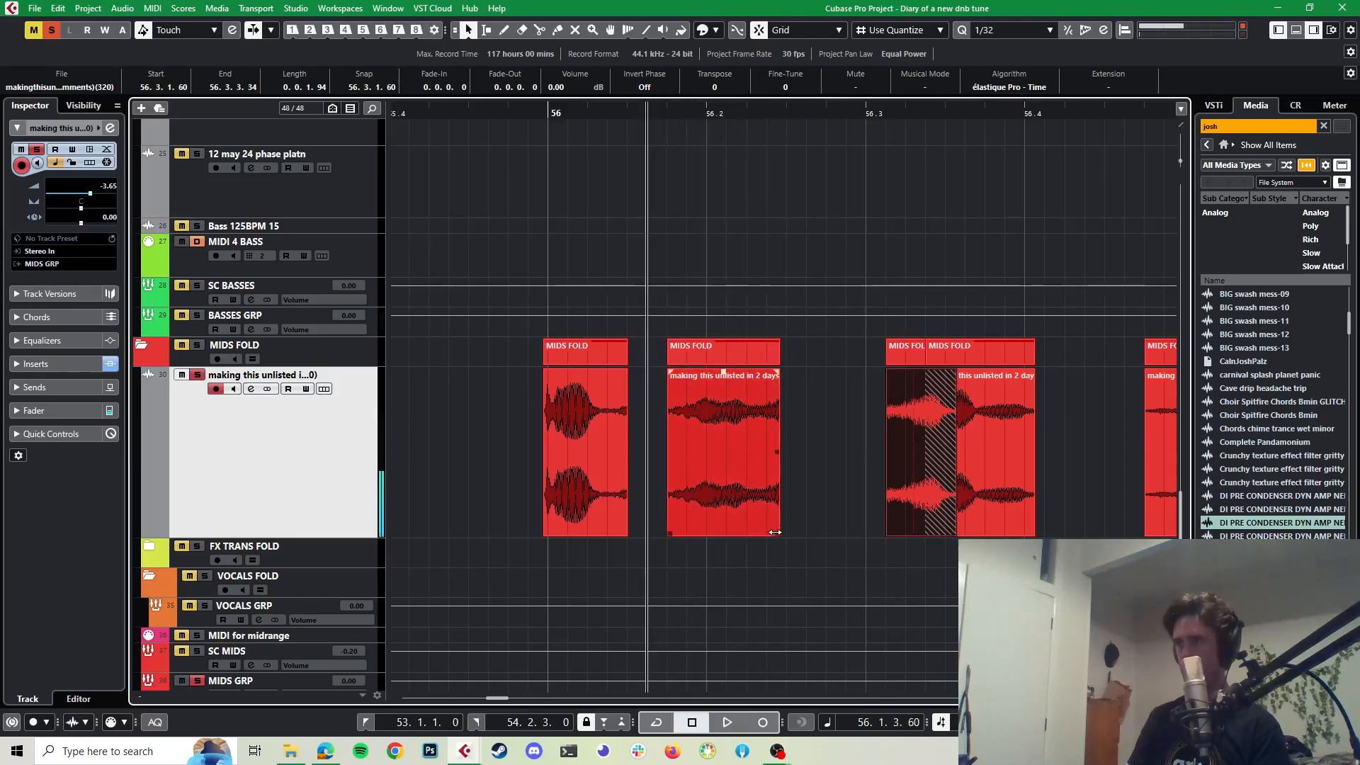
Step: Shorten the second slice's end to 56.2.2.22, auditioning the soloed track from 56.1.3.60 between trims
left_click_drag(776, 533, 763, 530)
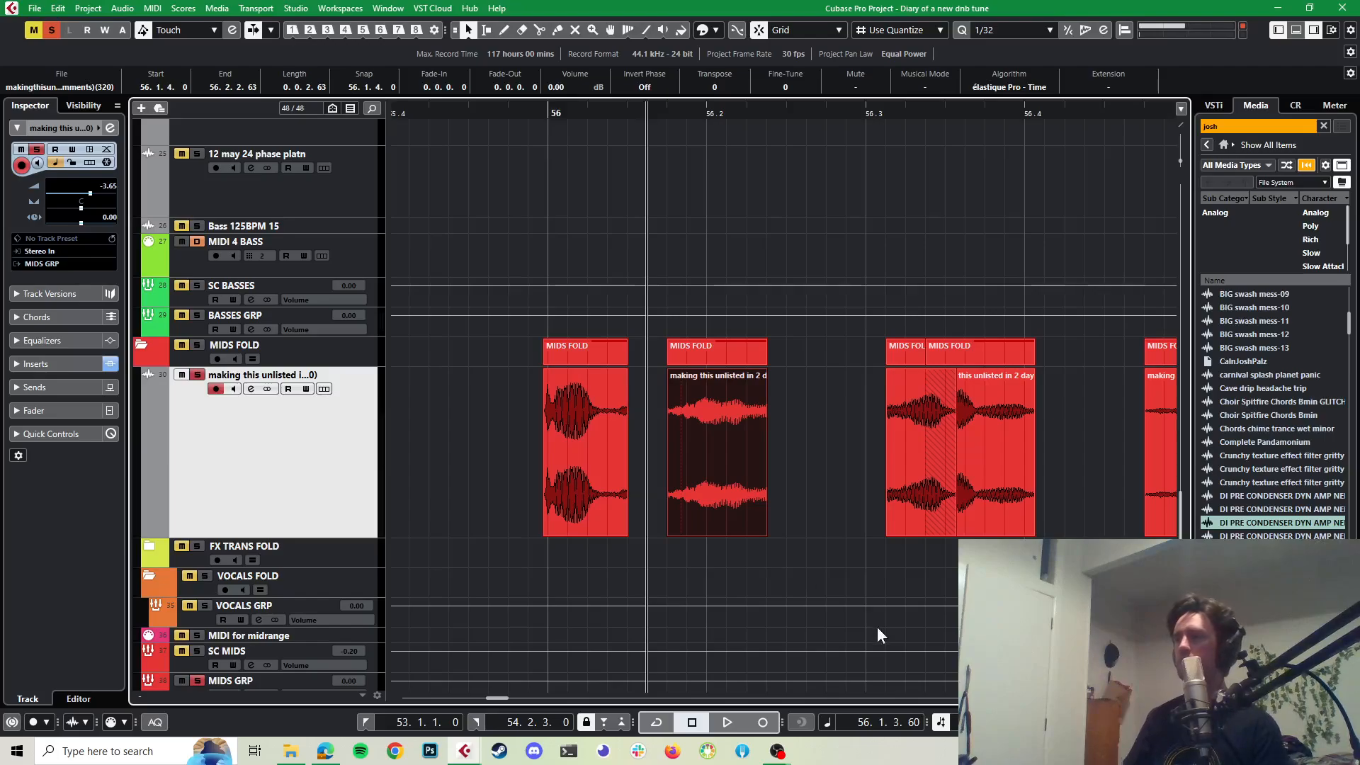
key("space")
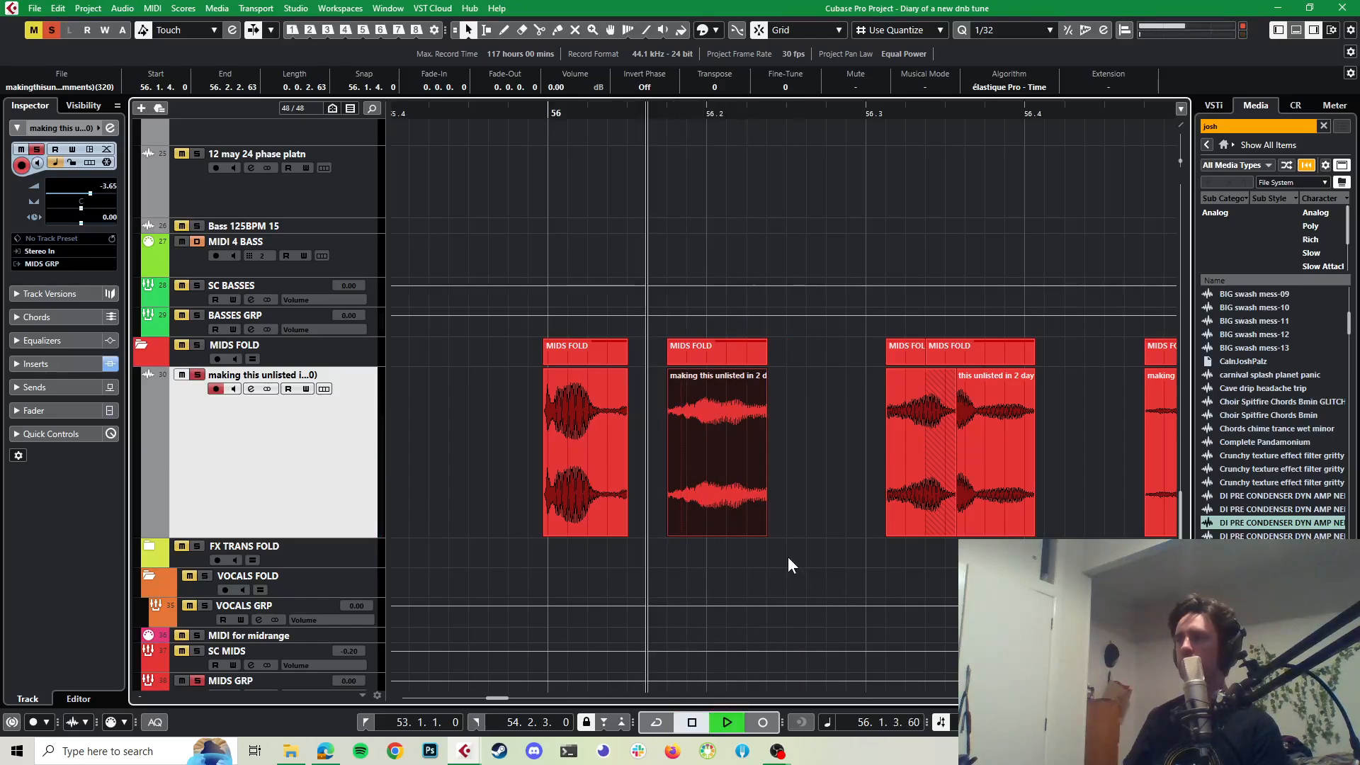
key("space")
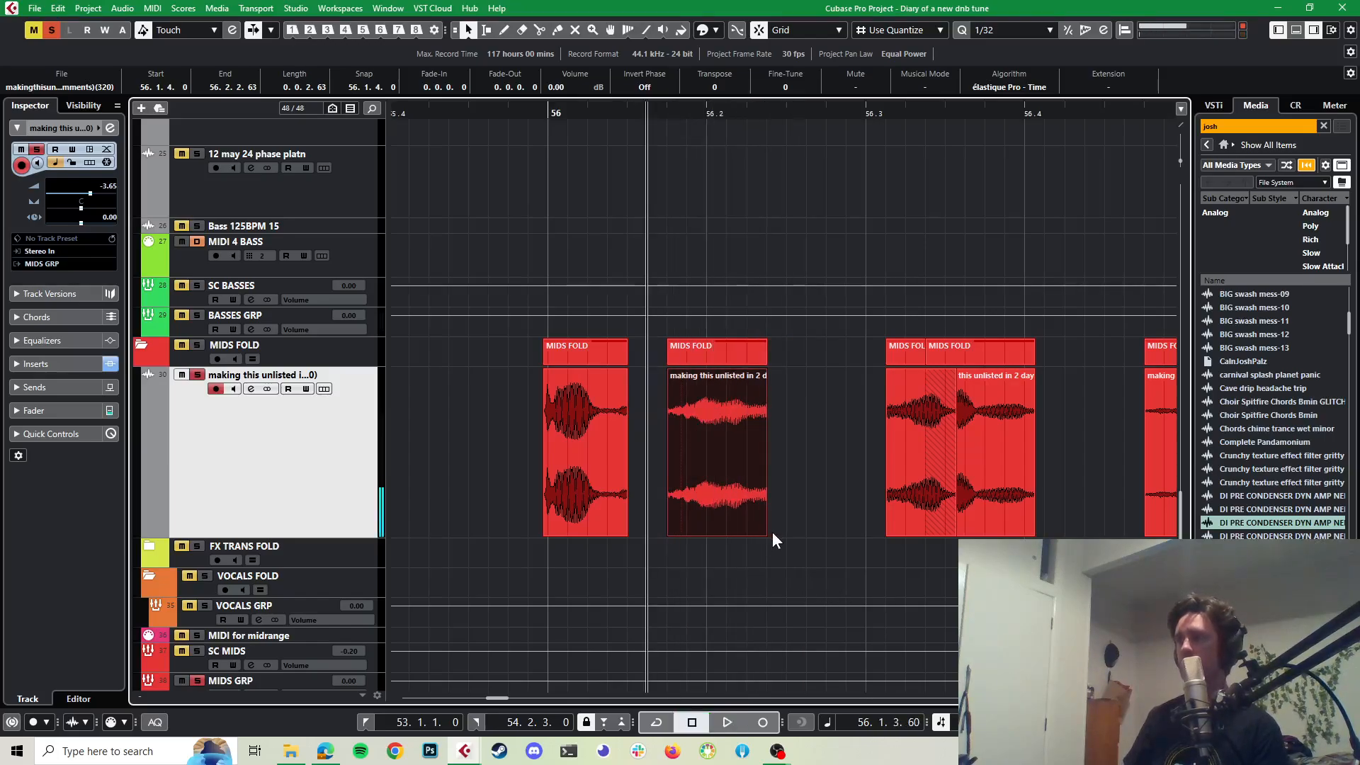
left_click_drag(763, 534, 753, 532)
key("space")
key("space")
key("space")
key("space")
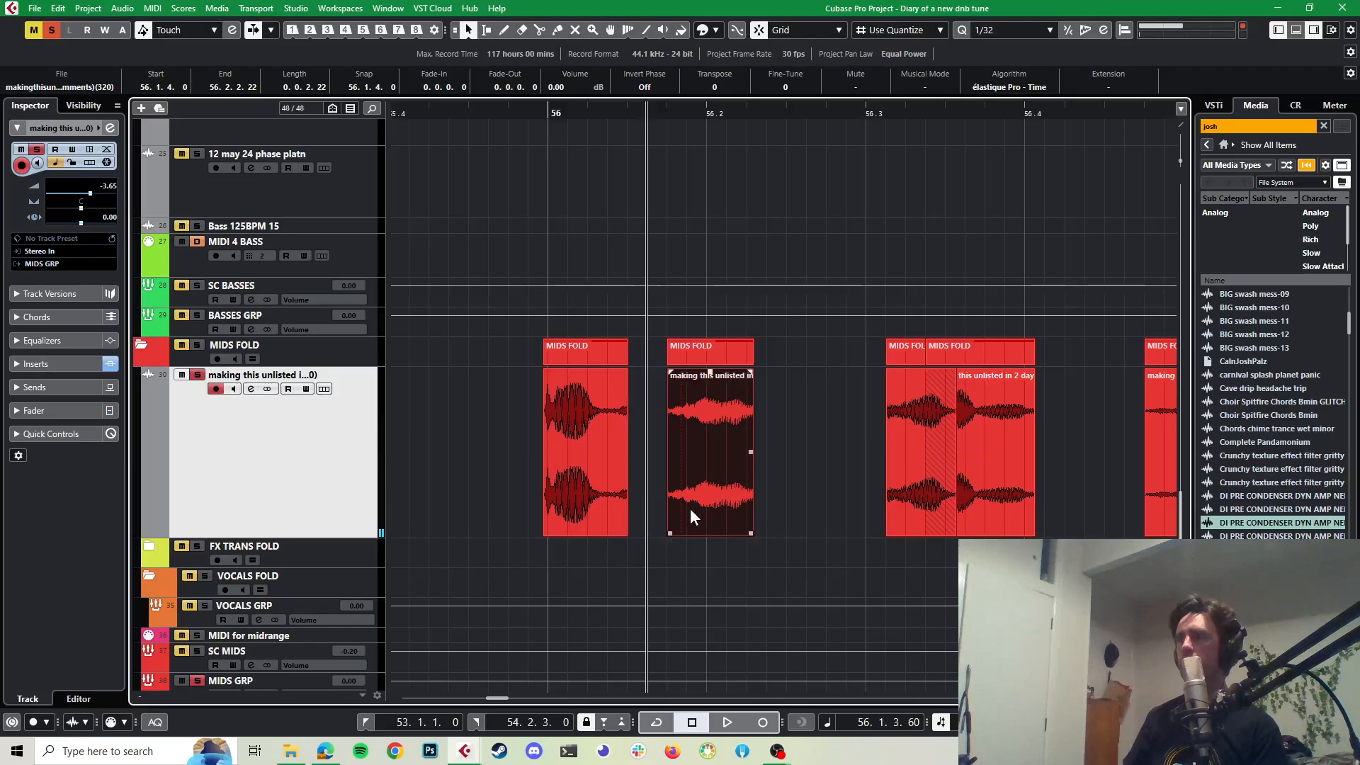
key("space")
key("space")
Step: Move the second slice to start at 56.1.3.0 and audition the hits from 55.4.3.60
left_click_drag(711, 498, 673, 492)
key("space")
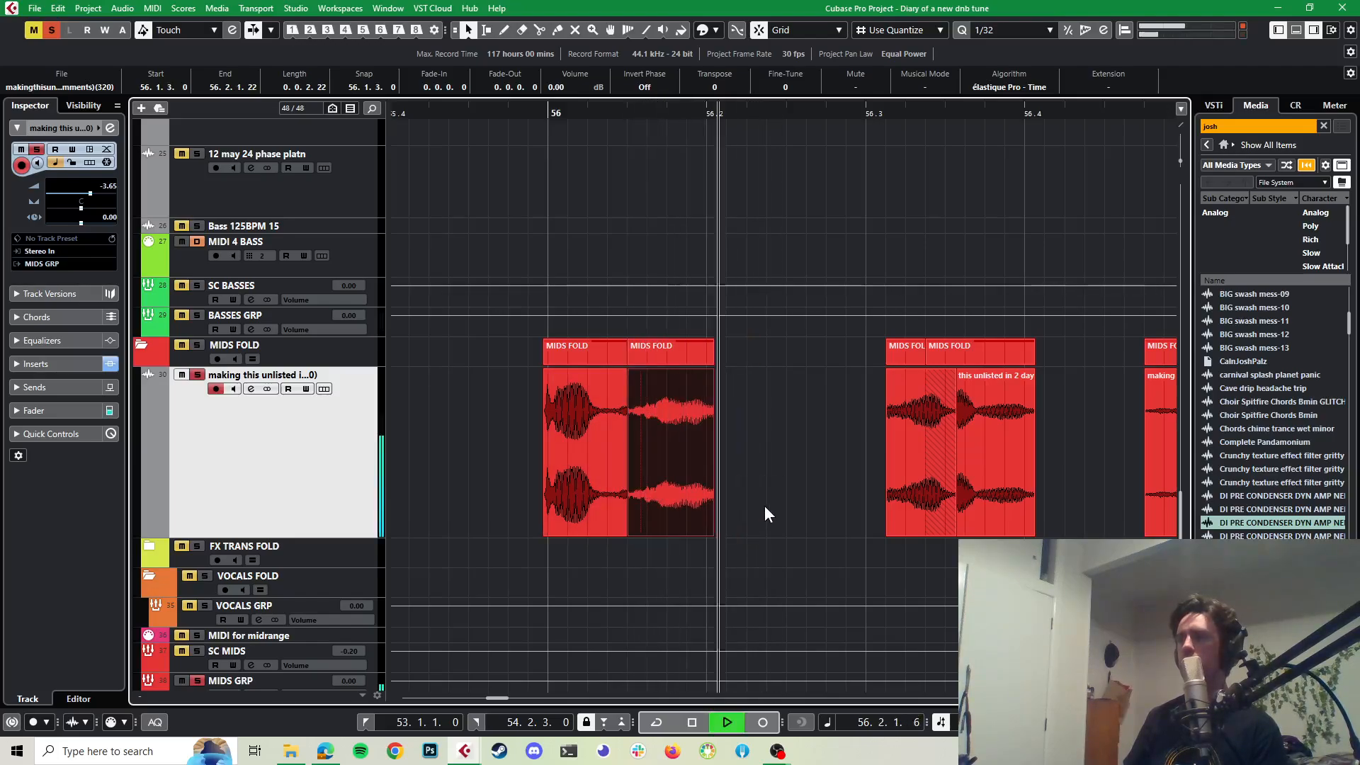
key("space")
left_click(494, 113)
key("space")
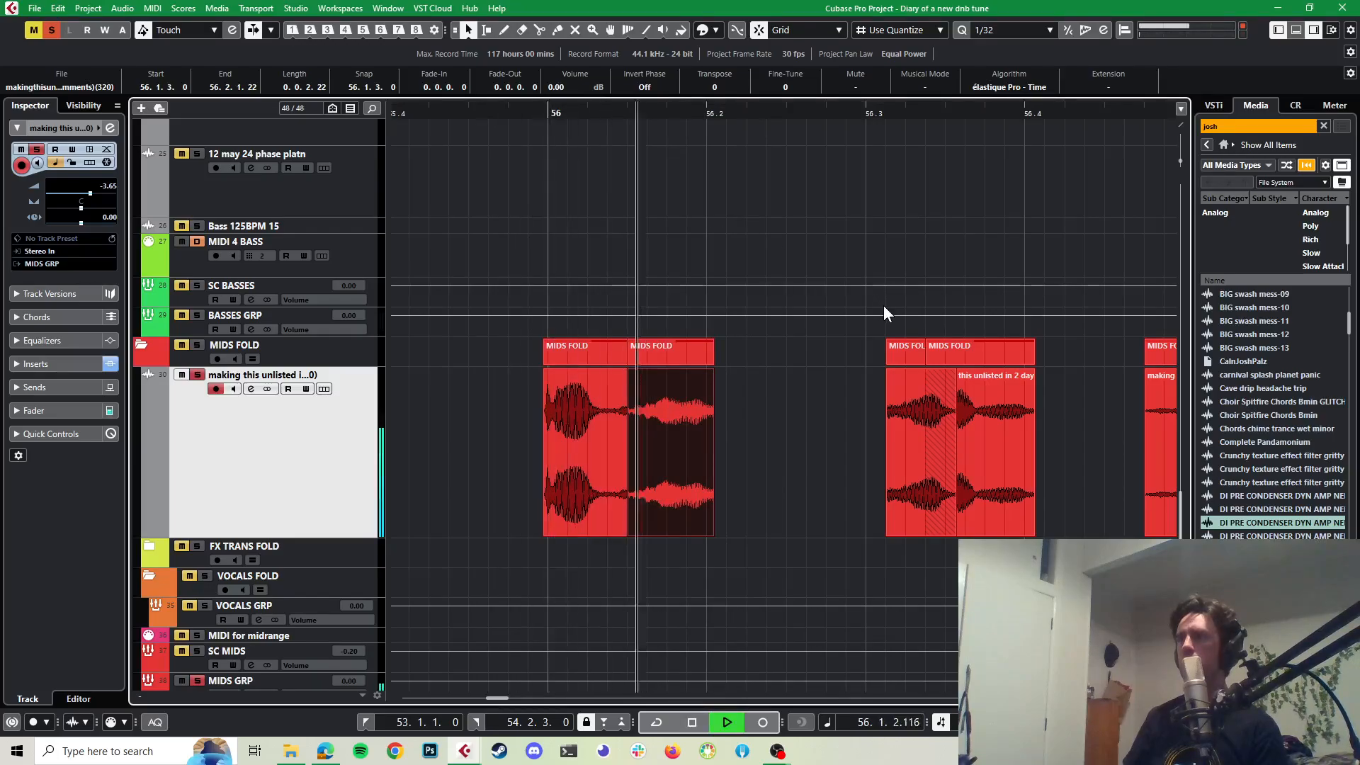
key("space")
key("space")
key("space")
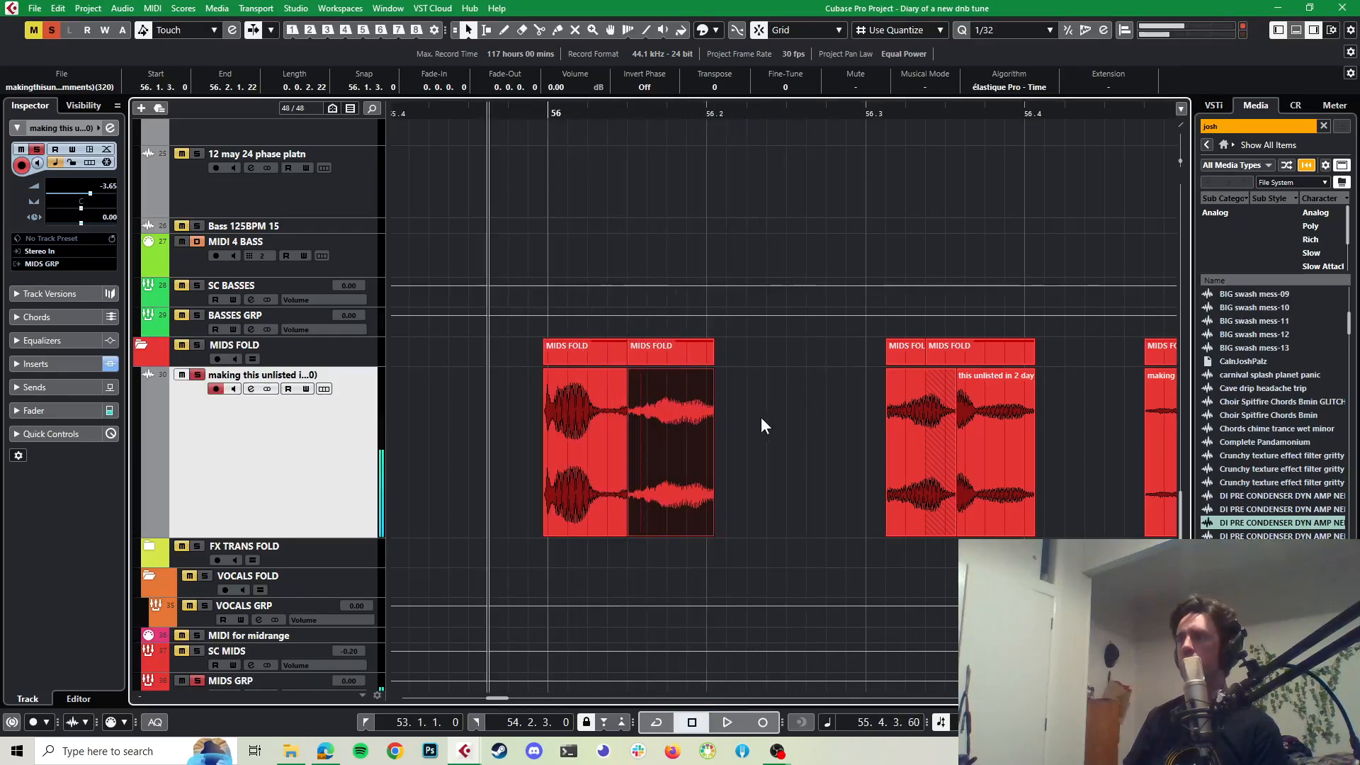
key("space")
key("space")
Step: Try the third slice directly behind the second, starting at 56.2.1.0, and audition the sequence
left_click_drag(911, 475, 741, 482)
key("space")
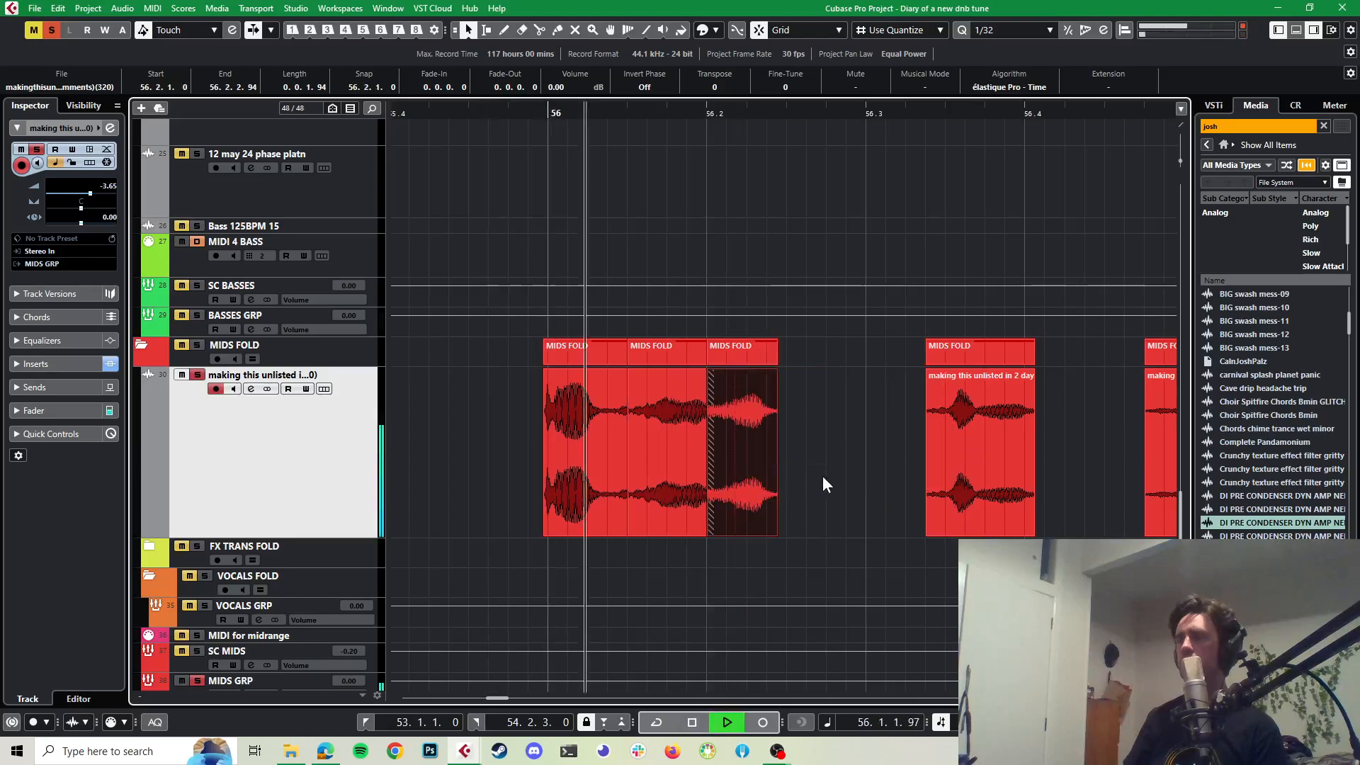
key("space")
key("space")
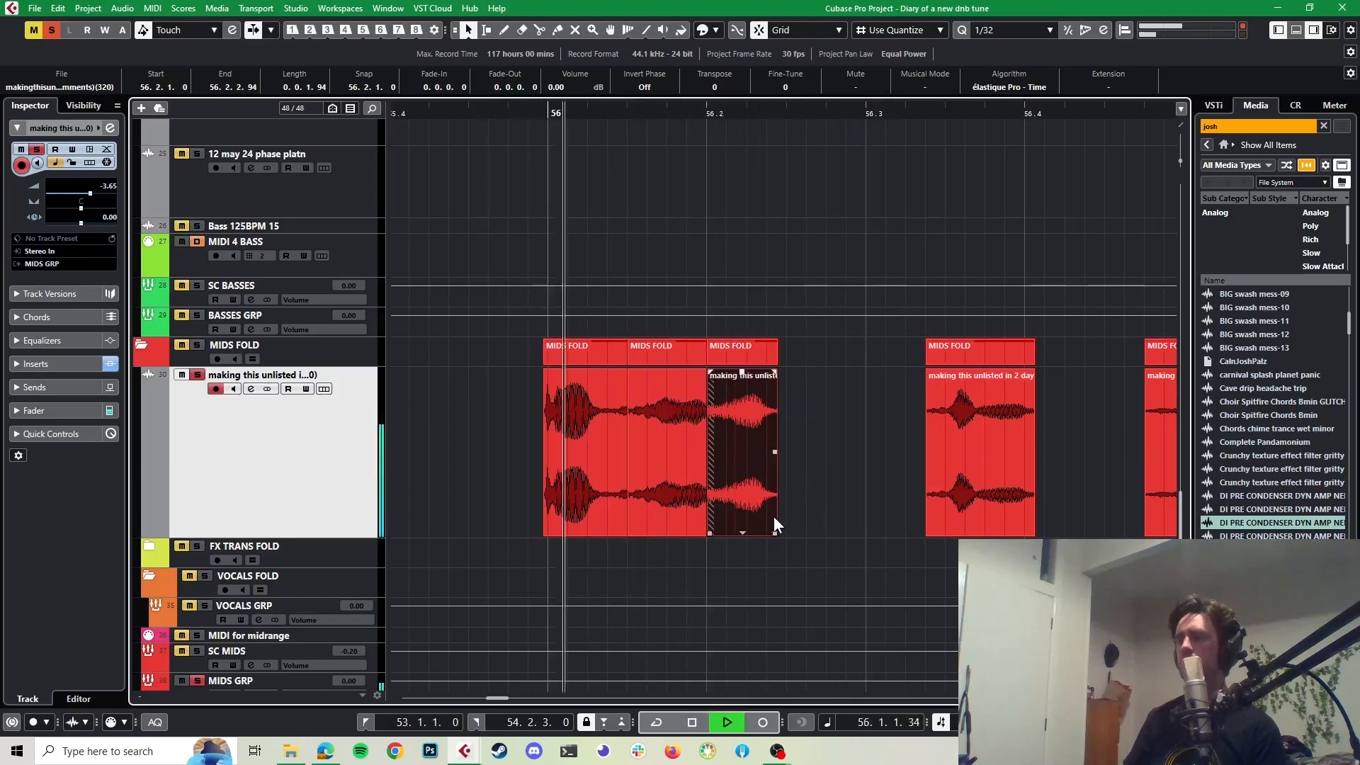
key("space")
key("space")
key("space")
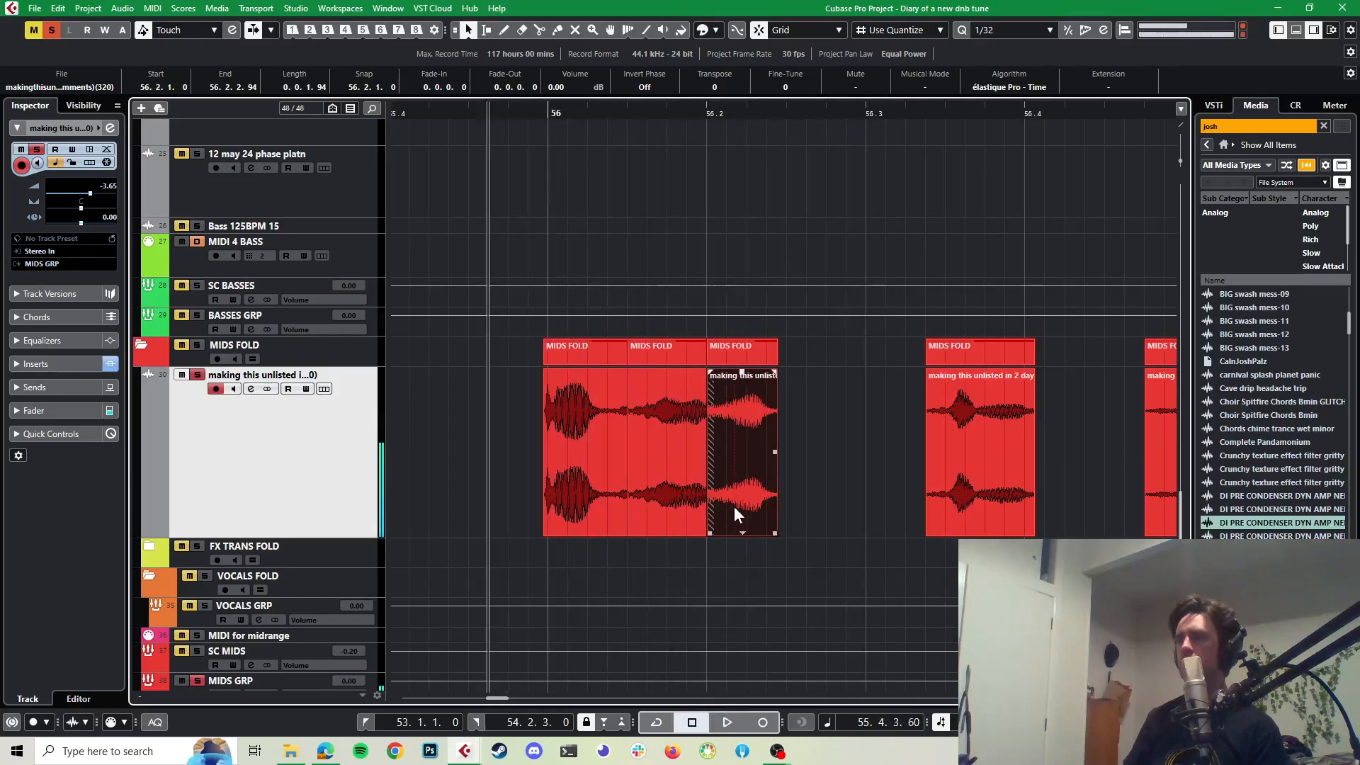
Step: Move the third slice to 56.2.2.60 and time-stretch the second slice to end at 56.1.4.112, auditioning the result
left_click_drag(734, 506, 809, 495)
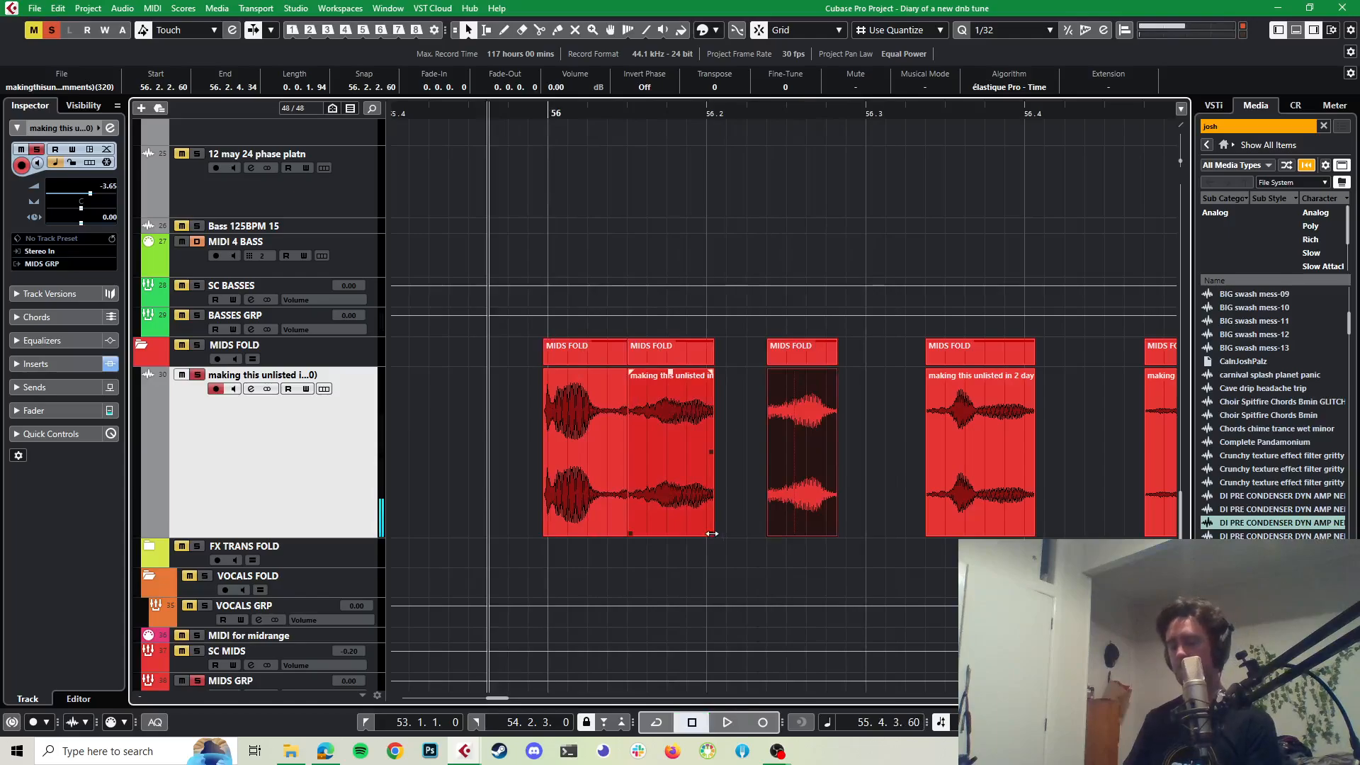
left_click_drag(711, 533, 704, 533)
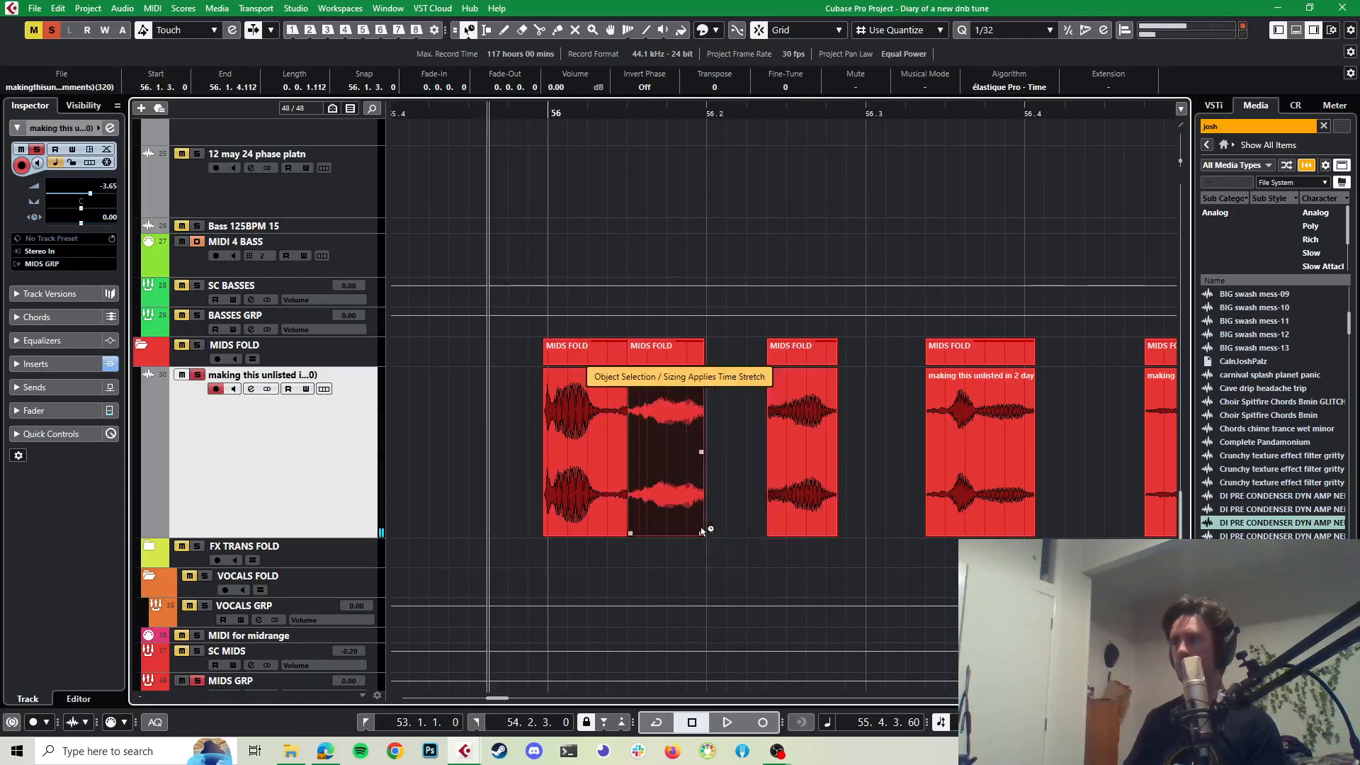
key("space")
key("space")
key("space")
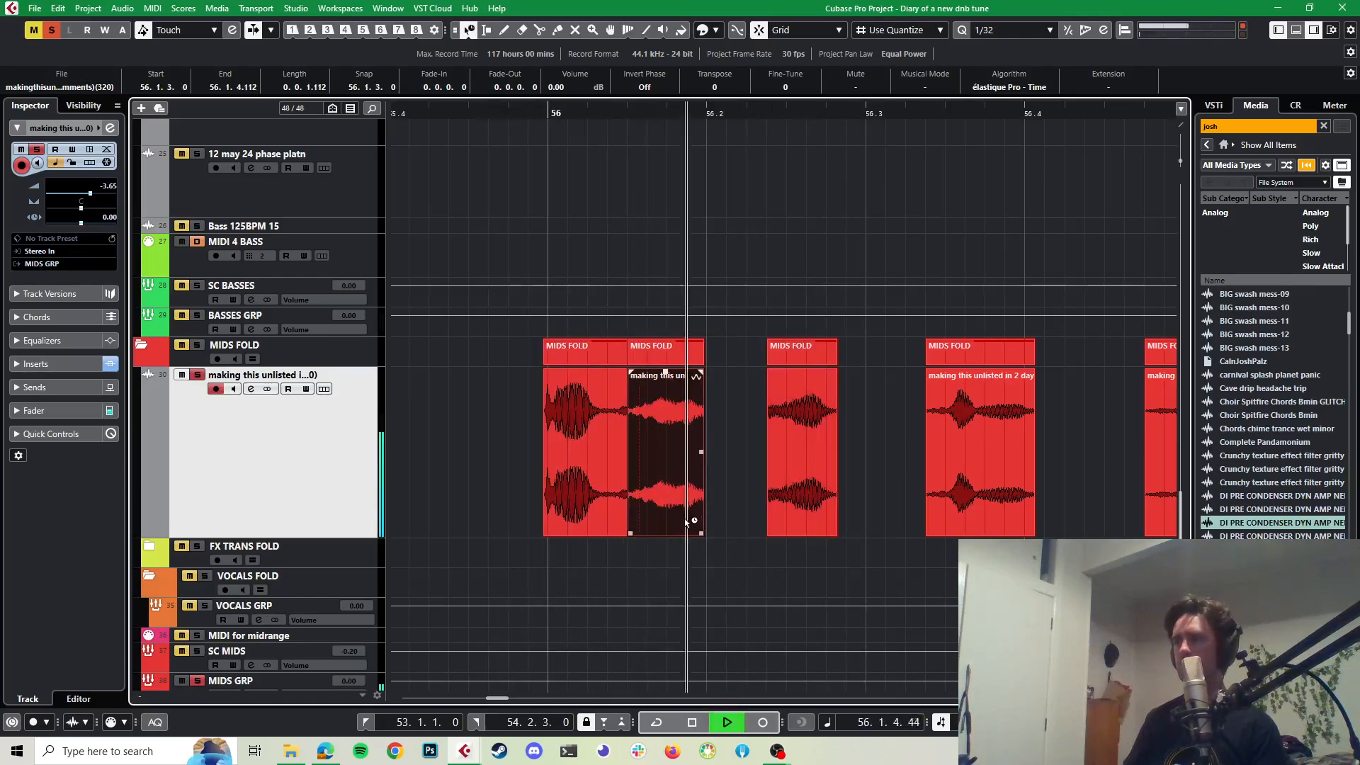
key("space")
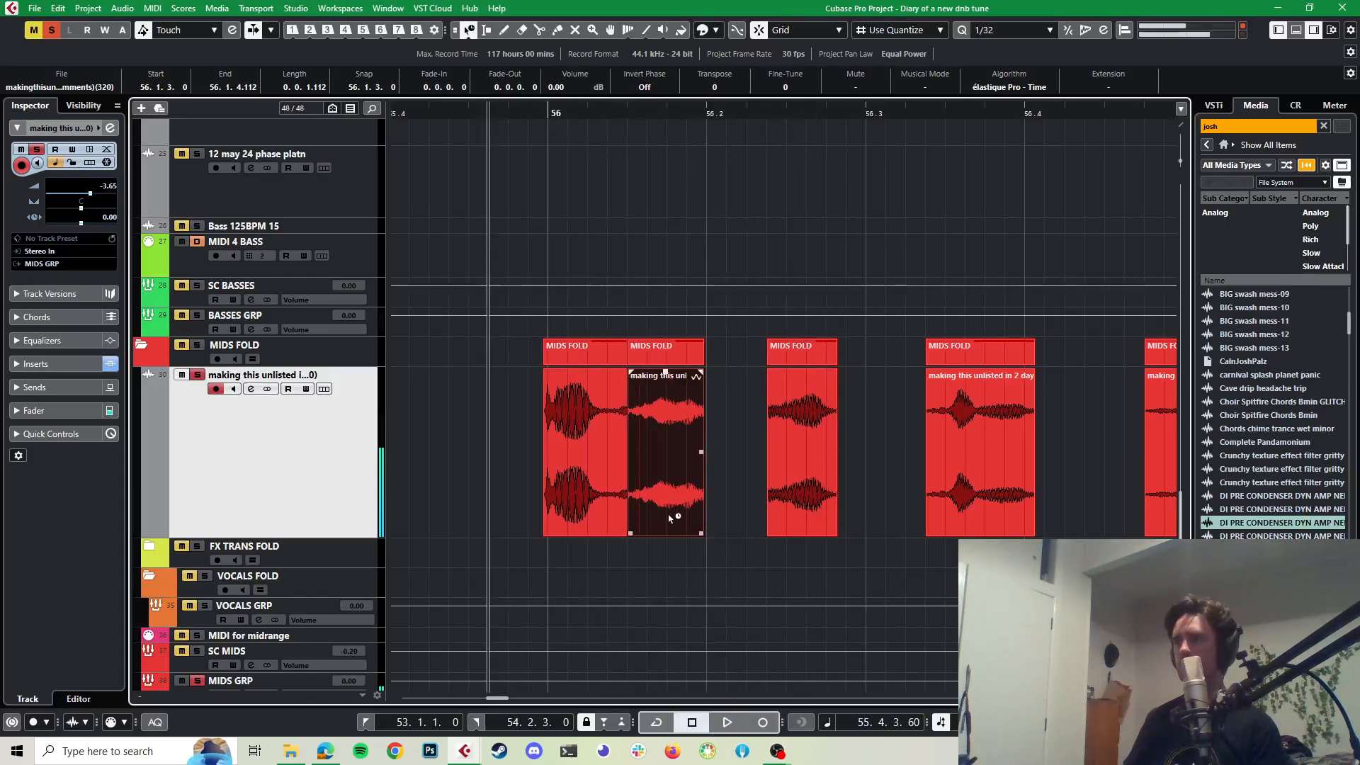
Step: Shorten the second slice further and trim the first slice's end to 56.1.2.72, auditioning the changes
left_click_drag(633, 534, 606, 526)
key("space")
key("space")
key("space")
key("space")
left_click(622, 534)
key("space")
key("space")
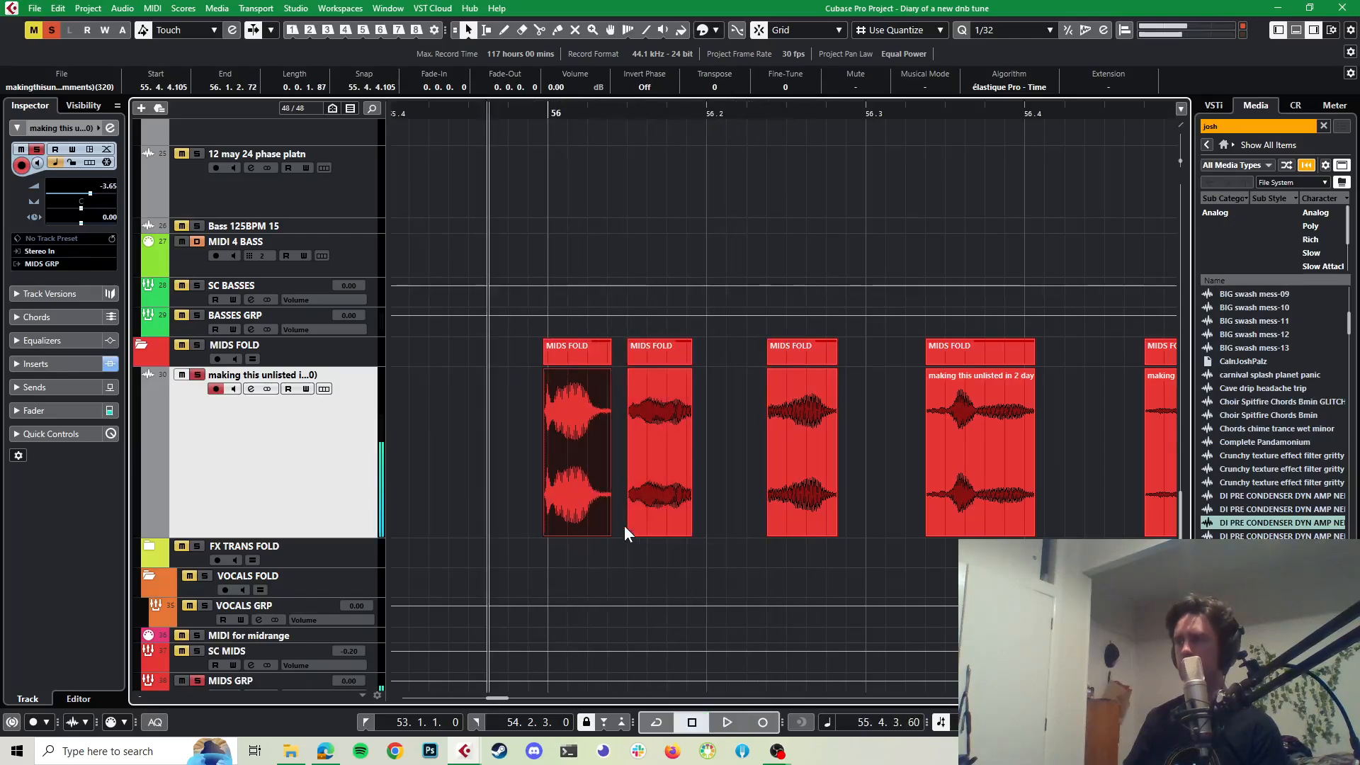
Step: Time-stretch the first slice to end at 56.1.2.36 and audition it from 55.4.3.60
key("space")
key("space")
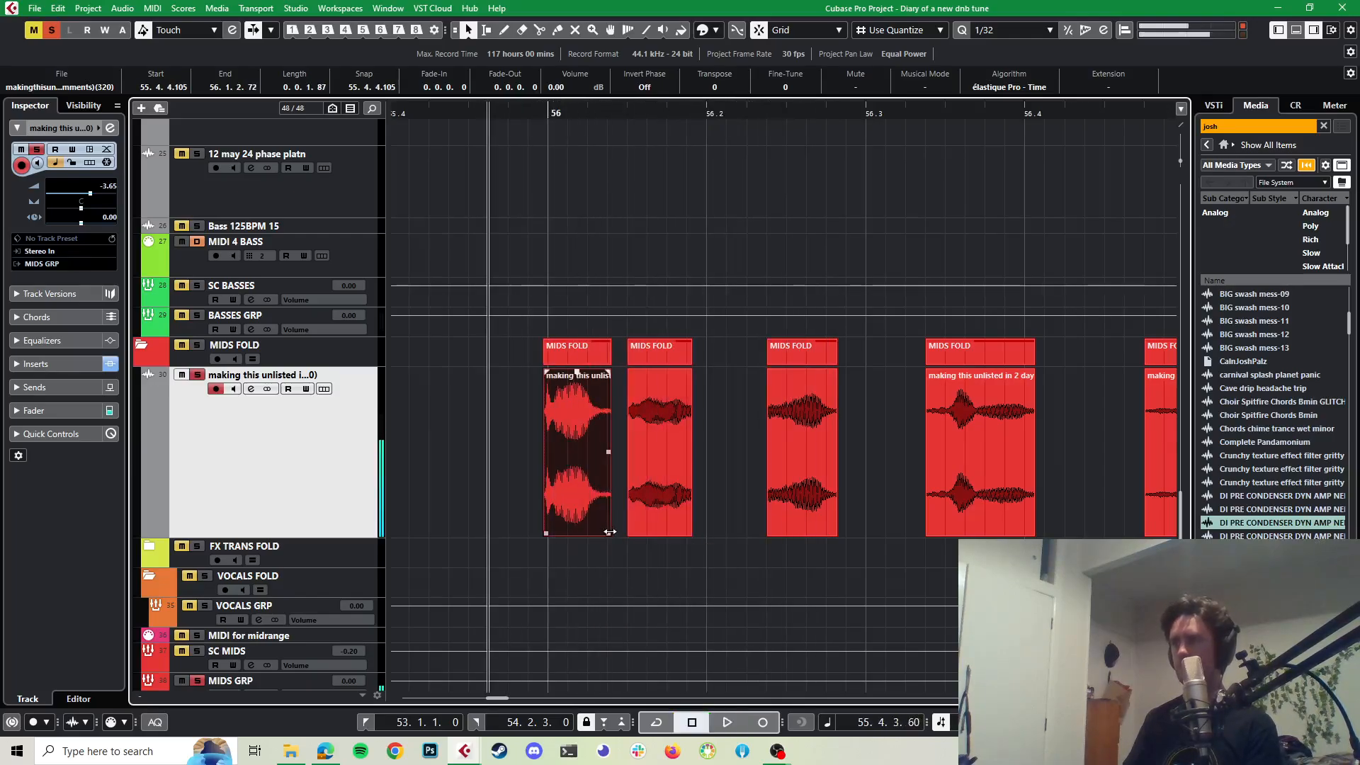
key("1")
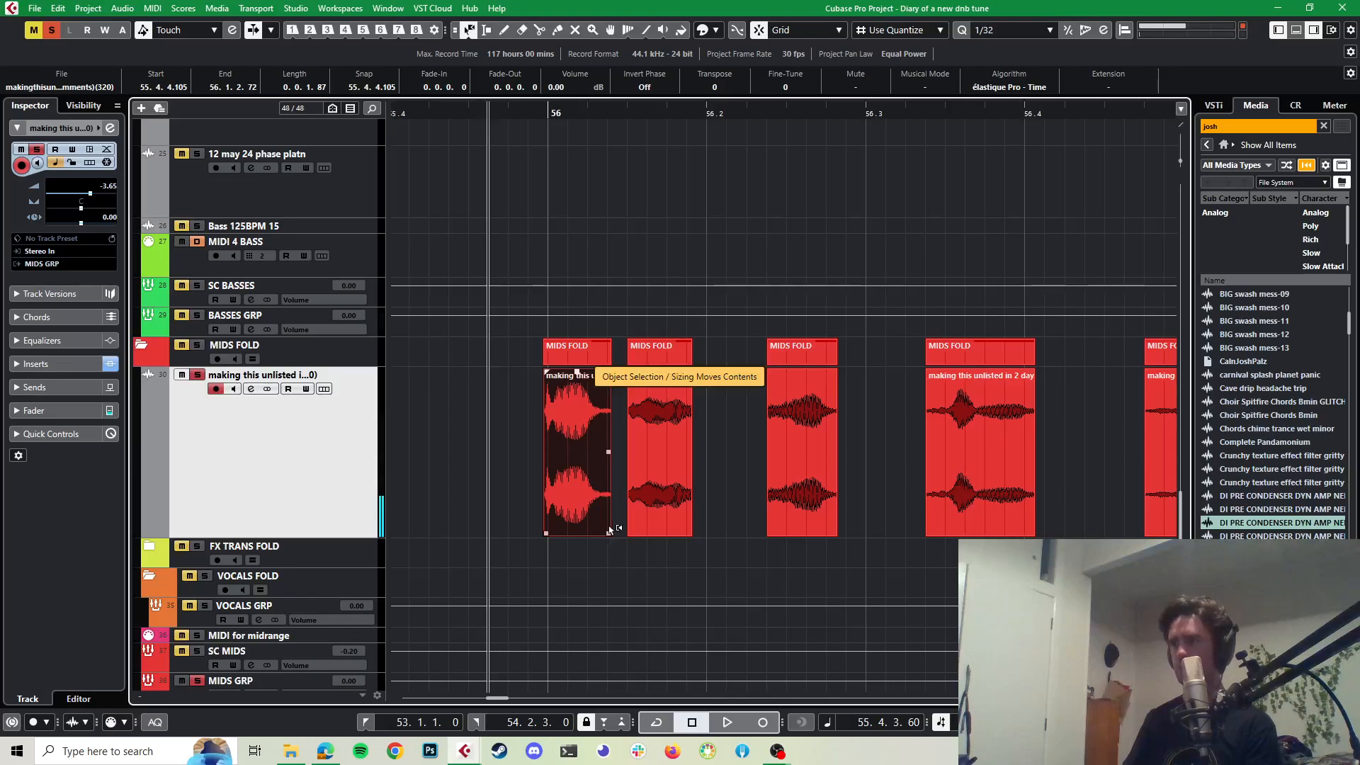
key("1")
left_click_drag(608, 532, 599, 532)
key("space")
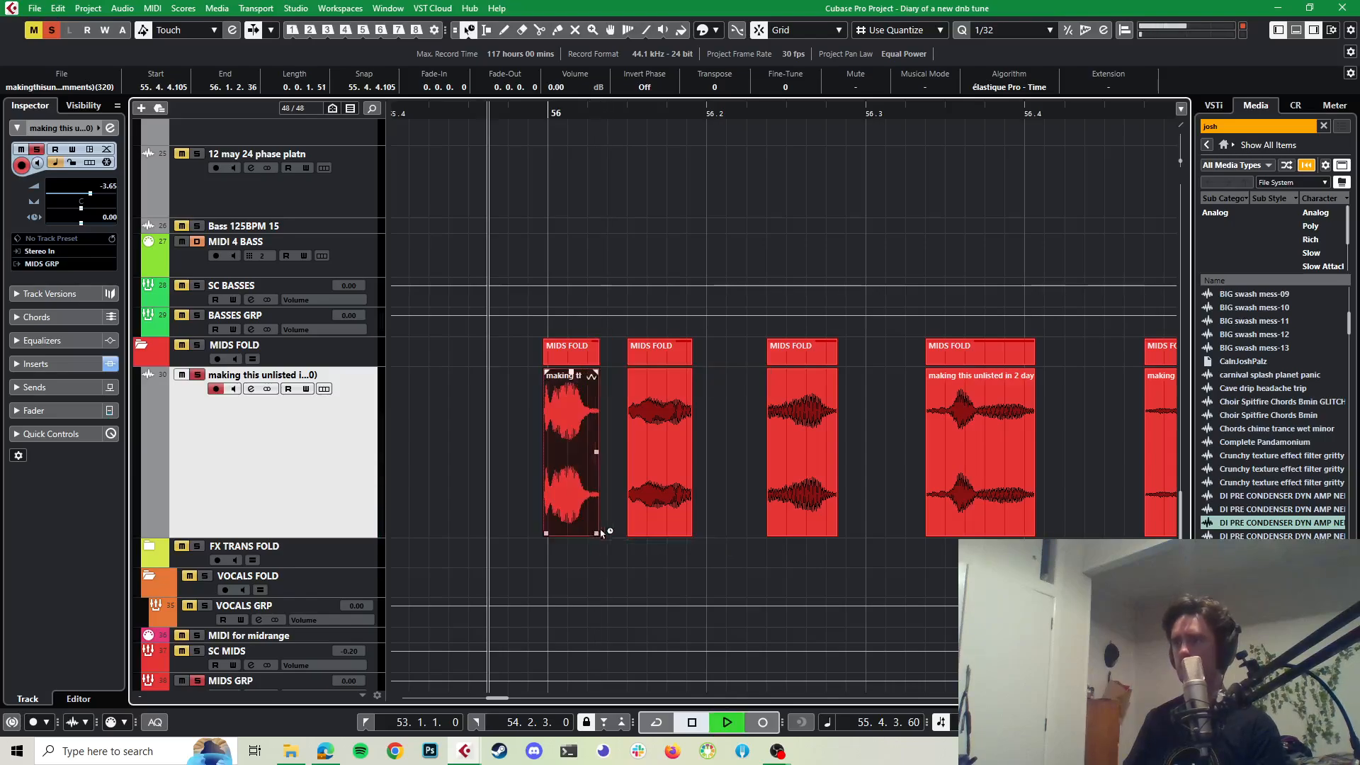
key("space")
key("space")
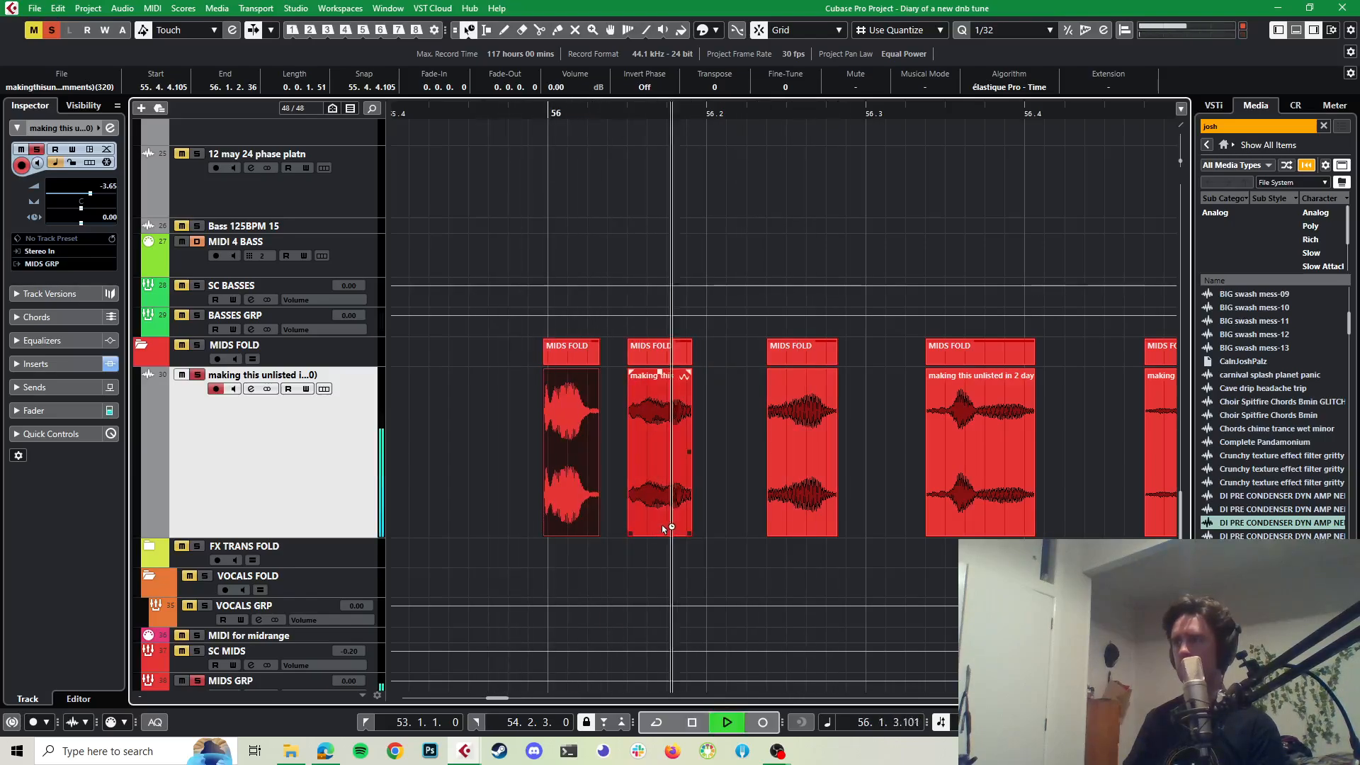
key("space")
Step: Move the third slice back to start at 56.2.1.0 and audition it against the shortened first two slices
left_click(778, 503)
left_click_drag(805, 509, 751, 509)
key("space")
key("space")
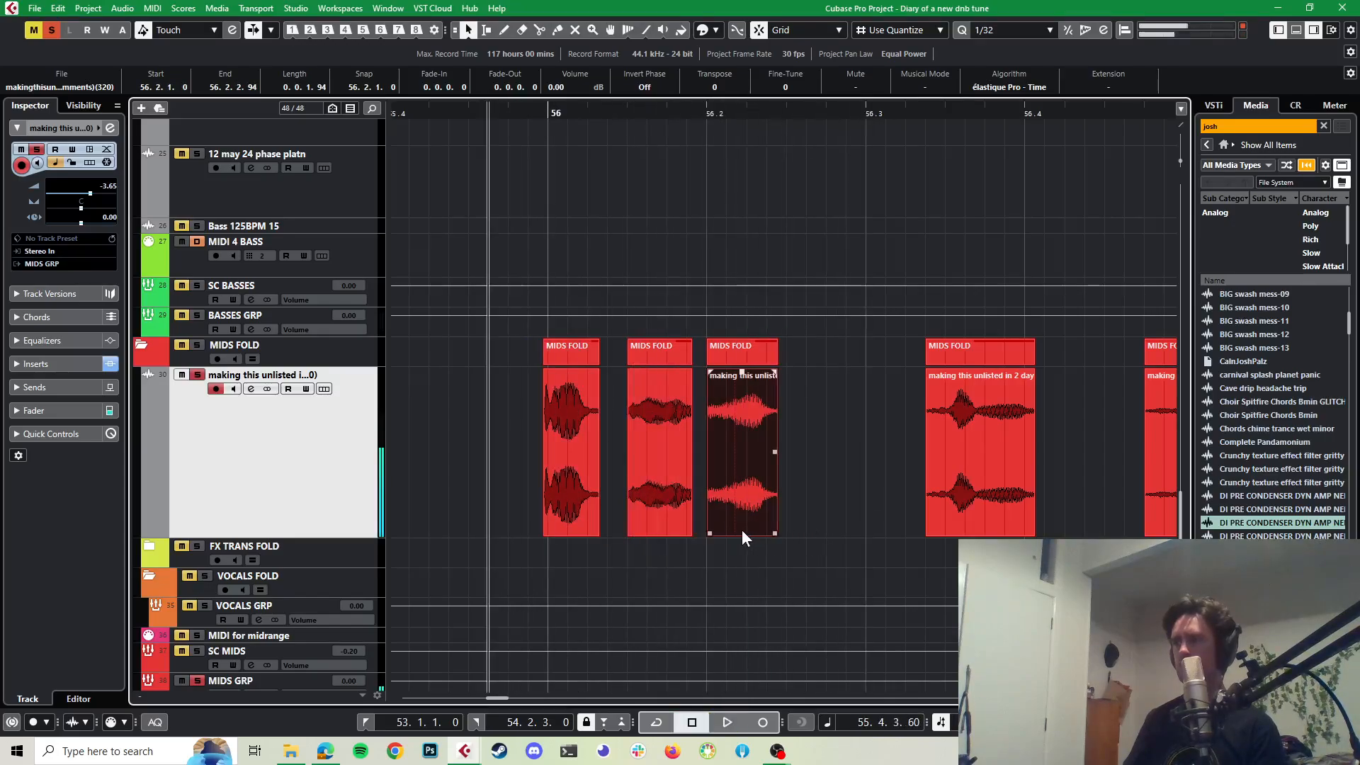
key("space")
key("space")
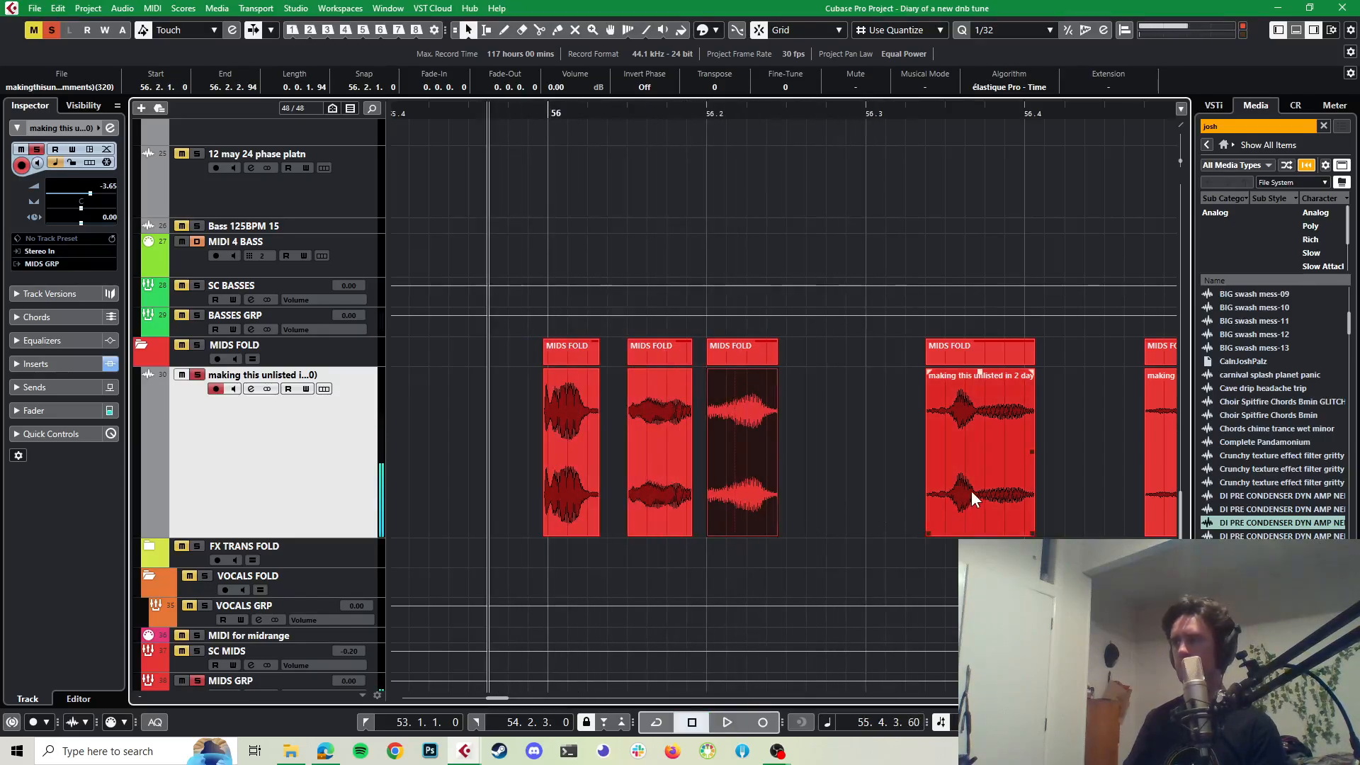
Step: Place the fourth slice at 56.2.3.0, audition it and trim its end to 56.3.1.0
left_click_drag(929, 526, 835, 504)
key("space")
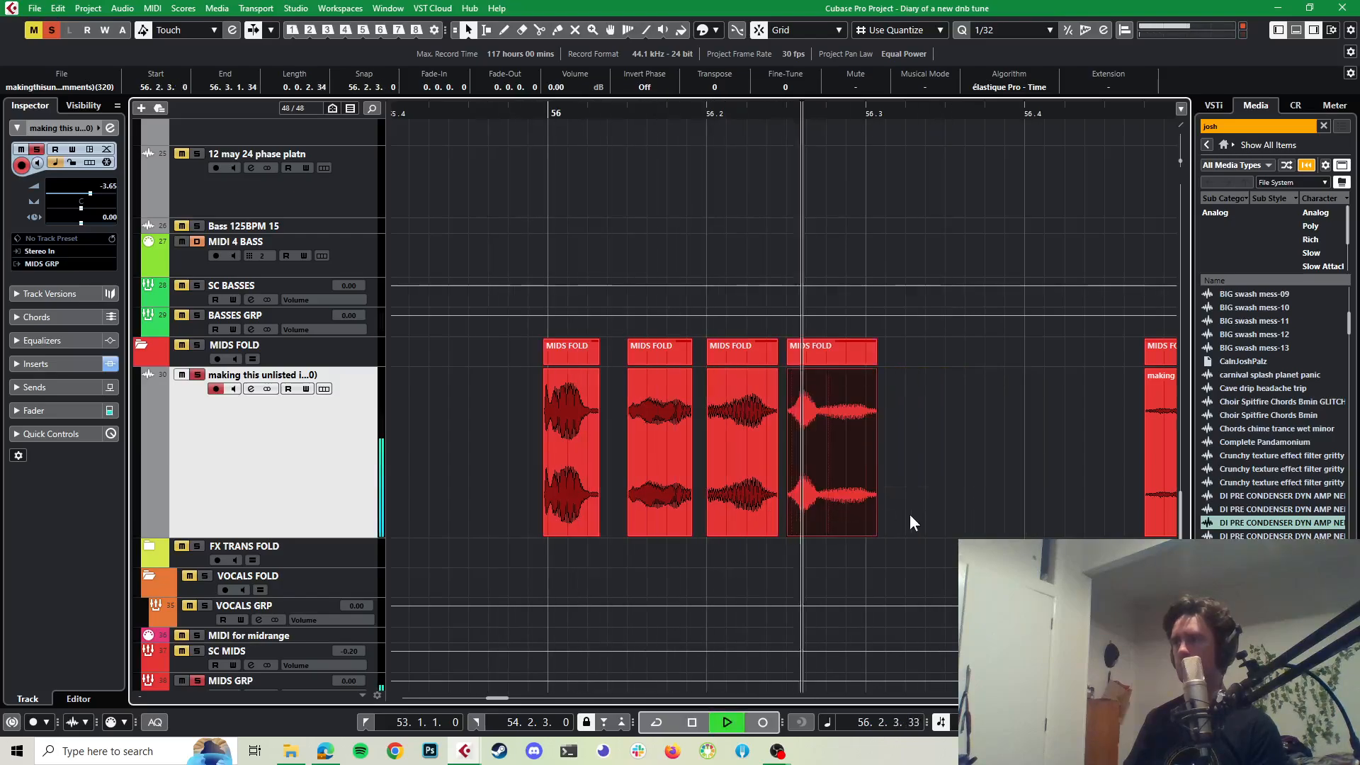
key("space")
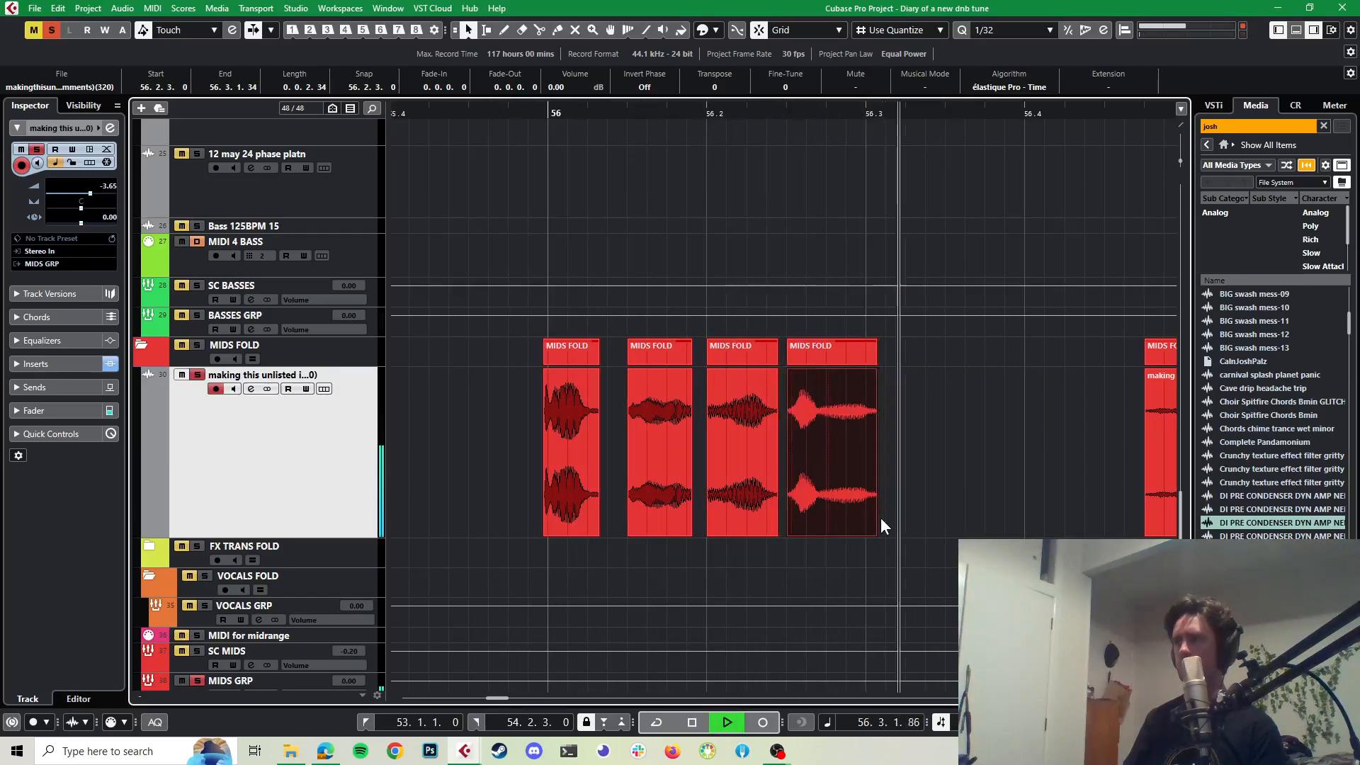
key("space")
left_click_drag(877, 530, 863, 531)
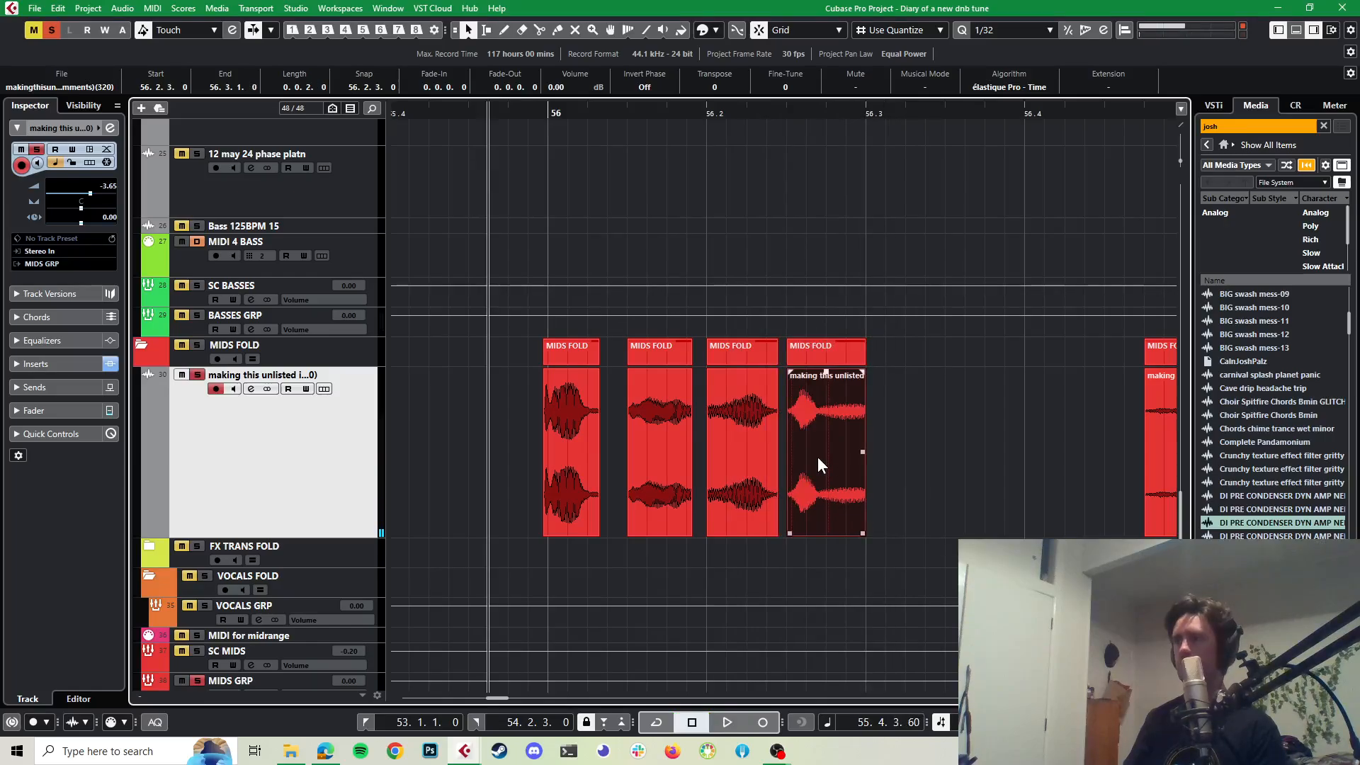
Step: Duplicate the fourth slice directly behind itself at 56.3.1.0 and audition the soloed sequence
key("ctrl+d")
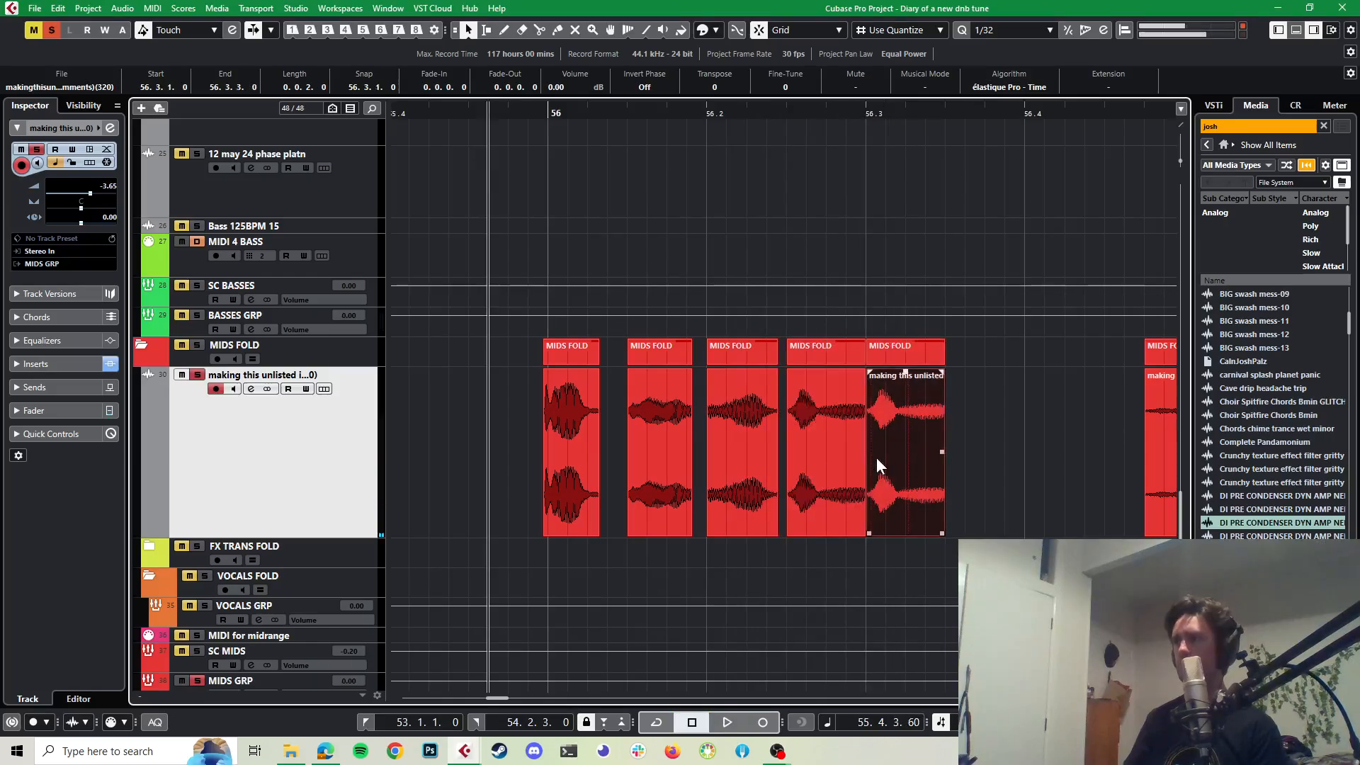
key("space")
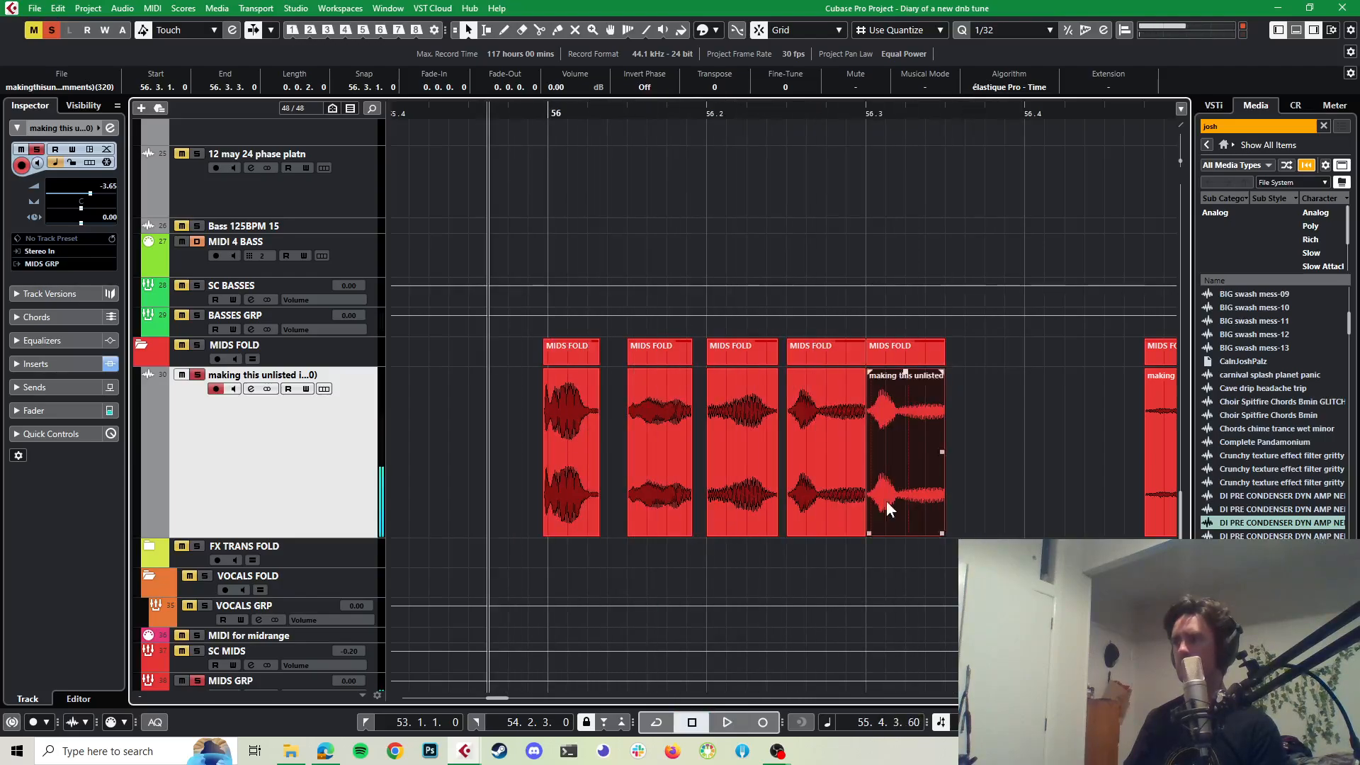
key("space")
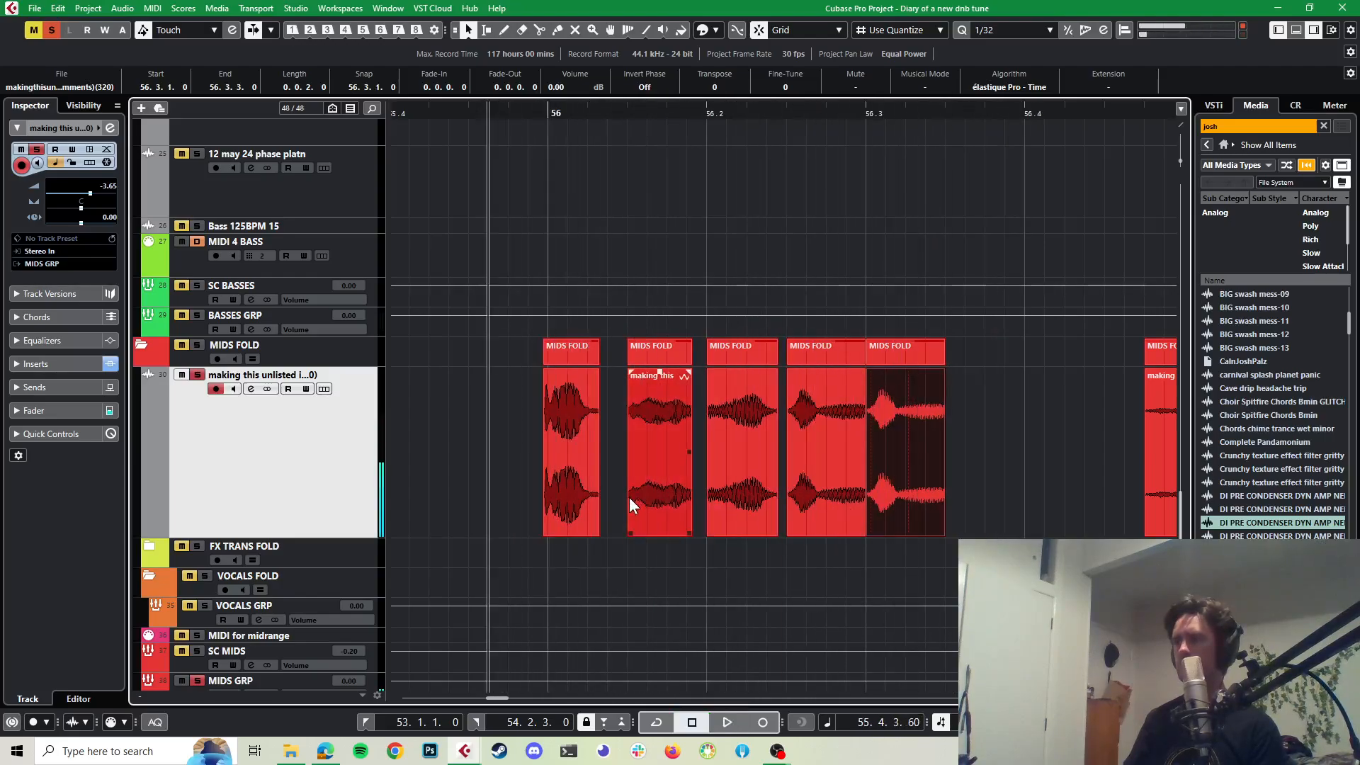
Step: Unsolo the midrange sample track and play the slices together with the full mix
left_click(197, 375)
key("space")
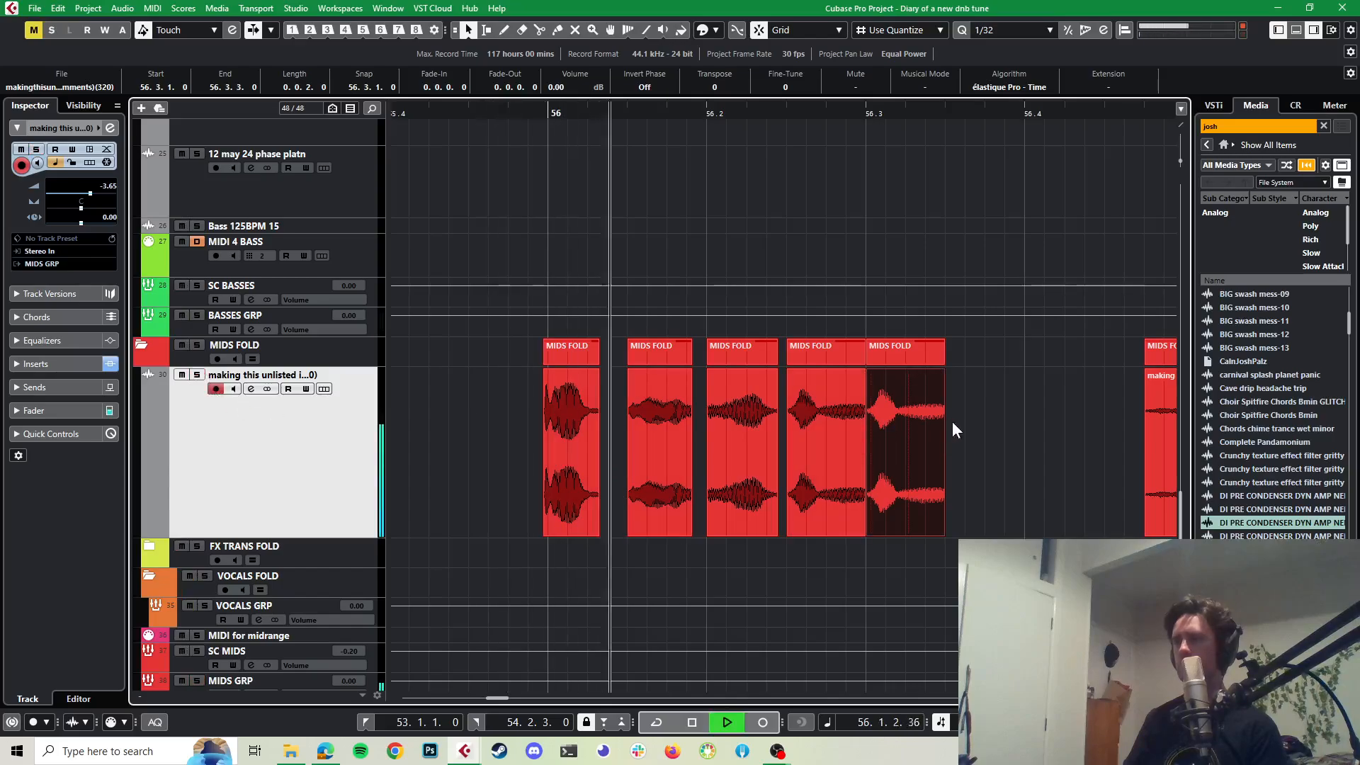
key("space")
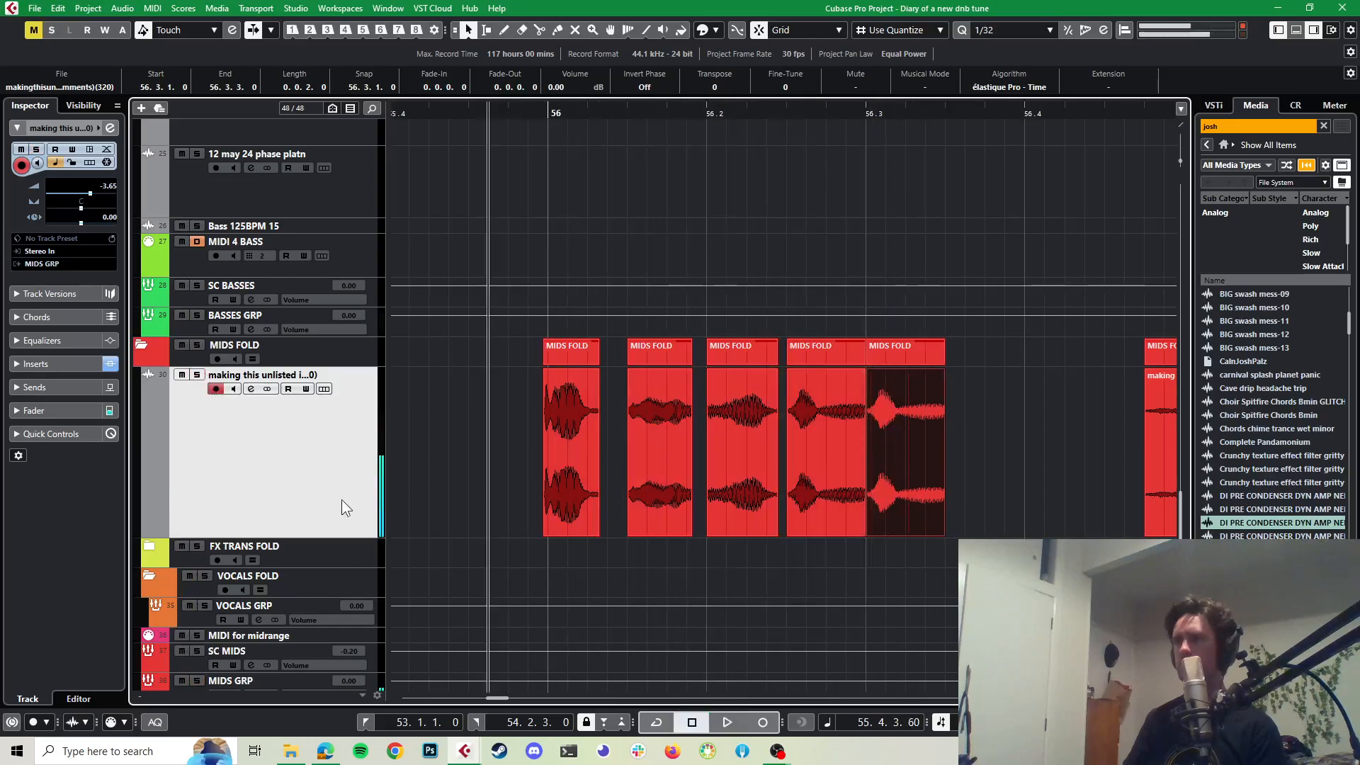
Step: Add the Decapitator plug-in to the second insert slot of the midrange sample track
left_click(35, 363)
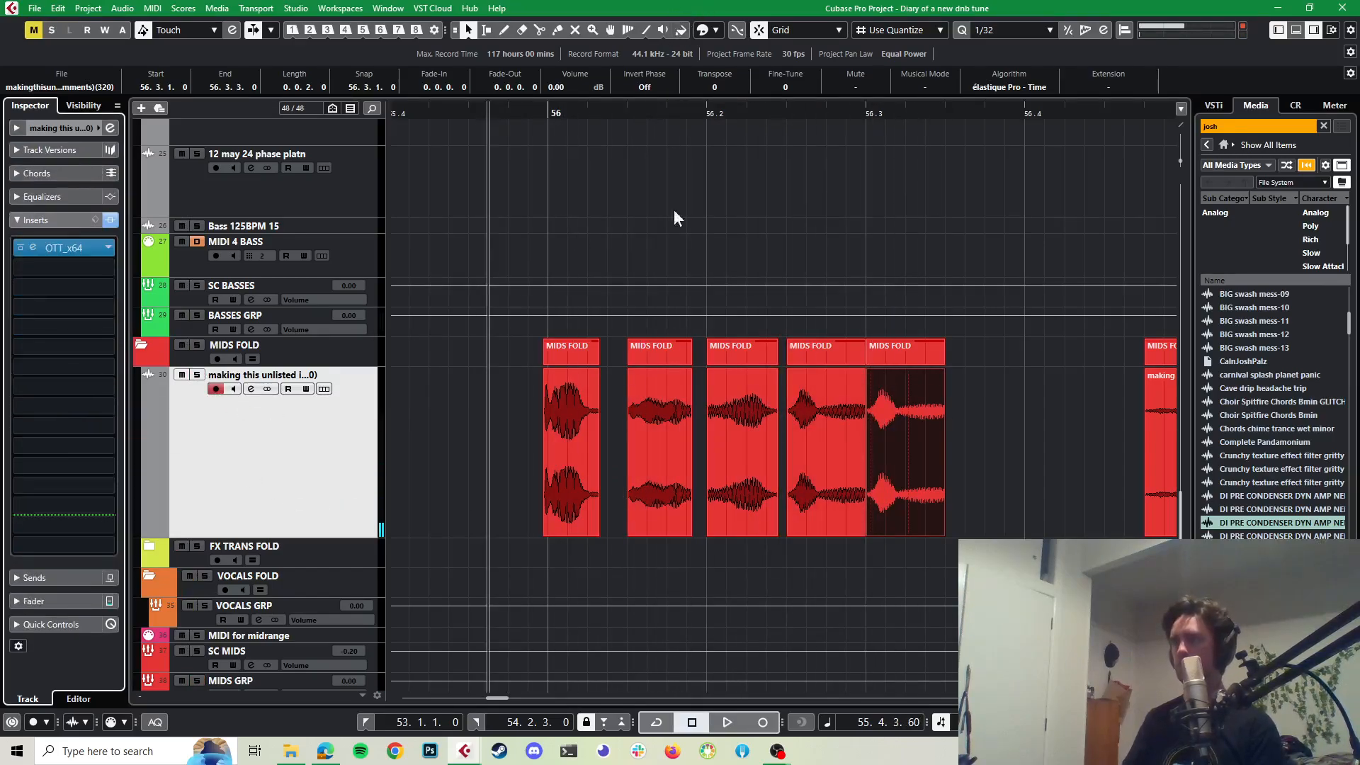
left_click(498, 475)
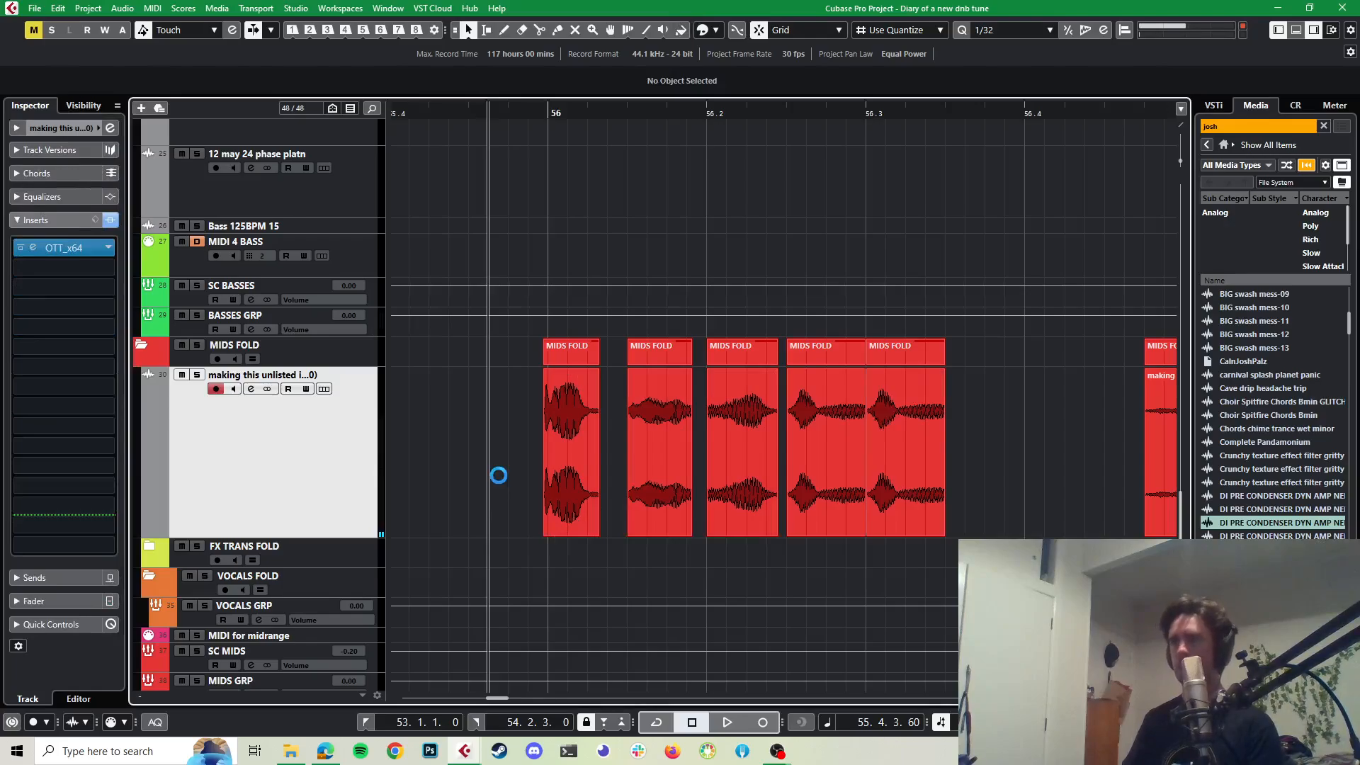
left_click(106, 267)
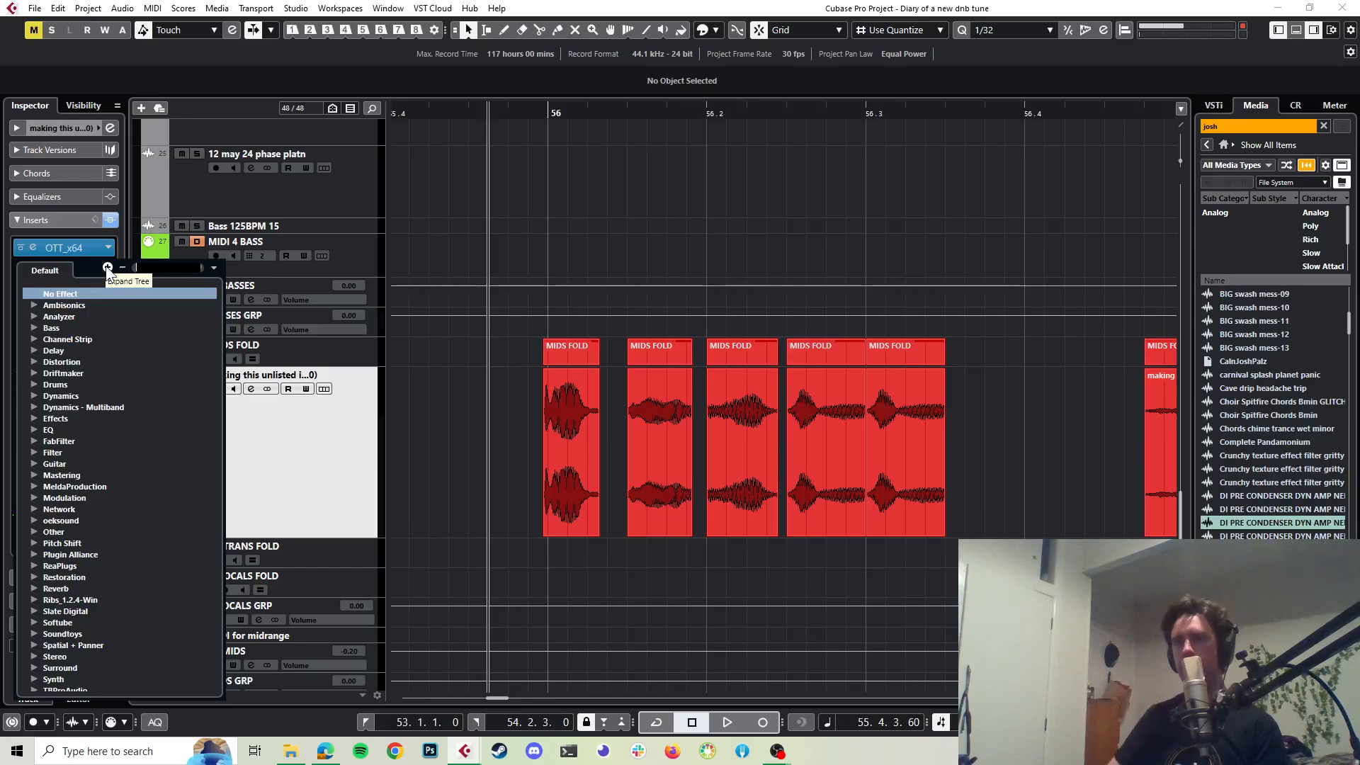
type("decap")
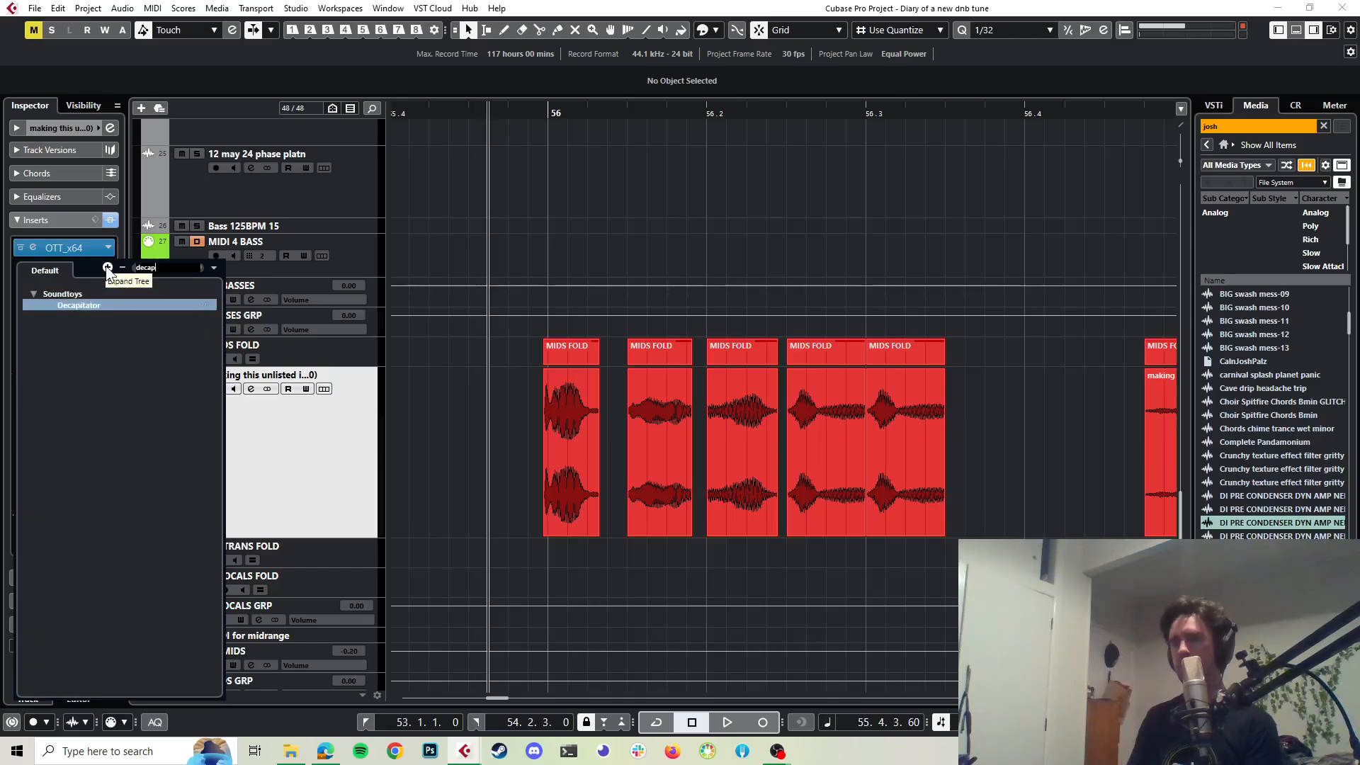
left_click(90, 303)
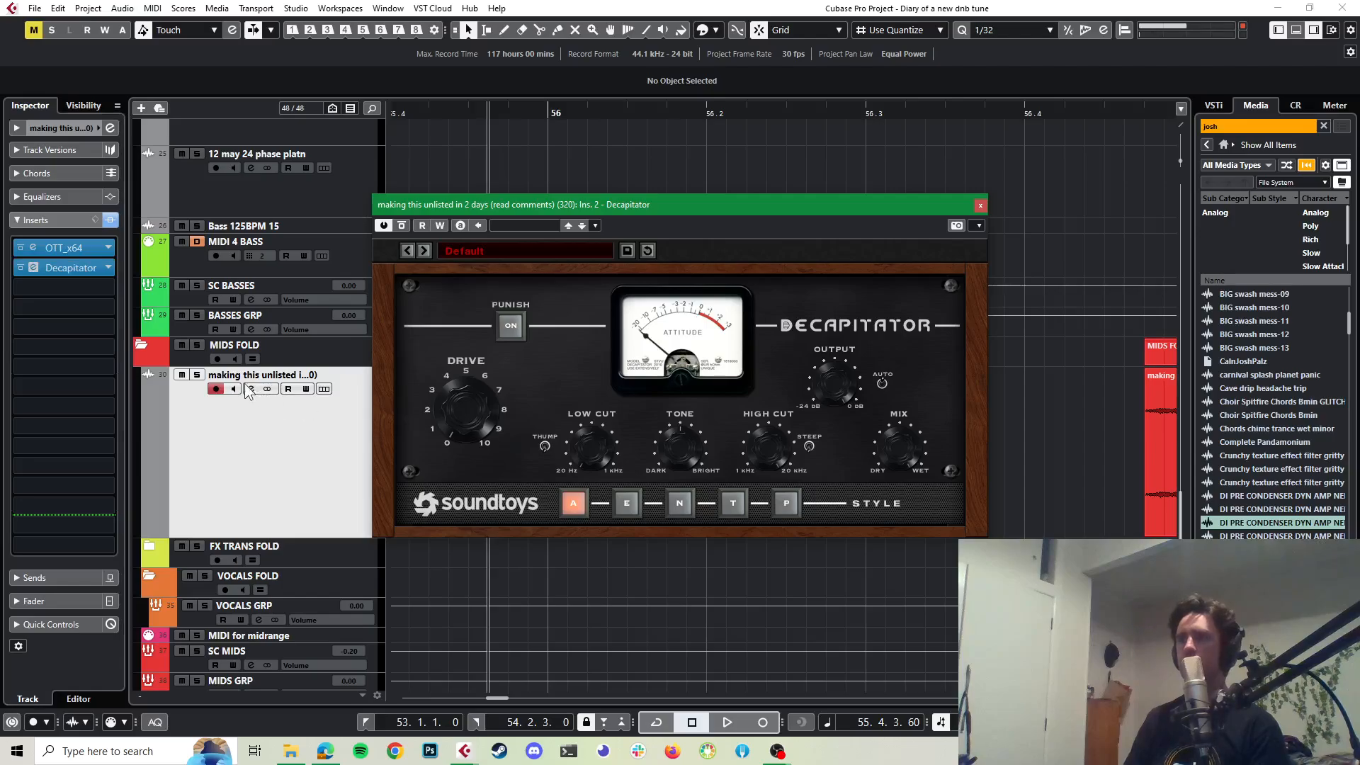
Step: Solo the midrange sample track and adjust Decapitator's drive while playing the slices
left_click(197, 375)
key("space")
key("space")
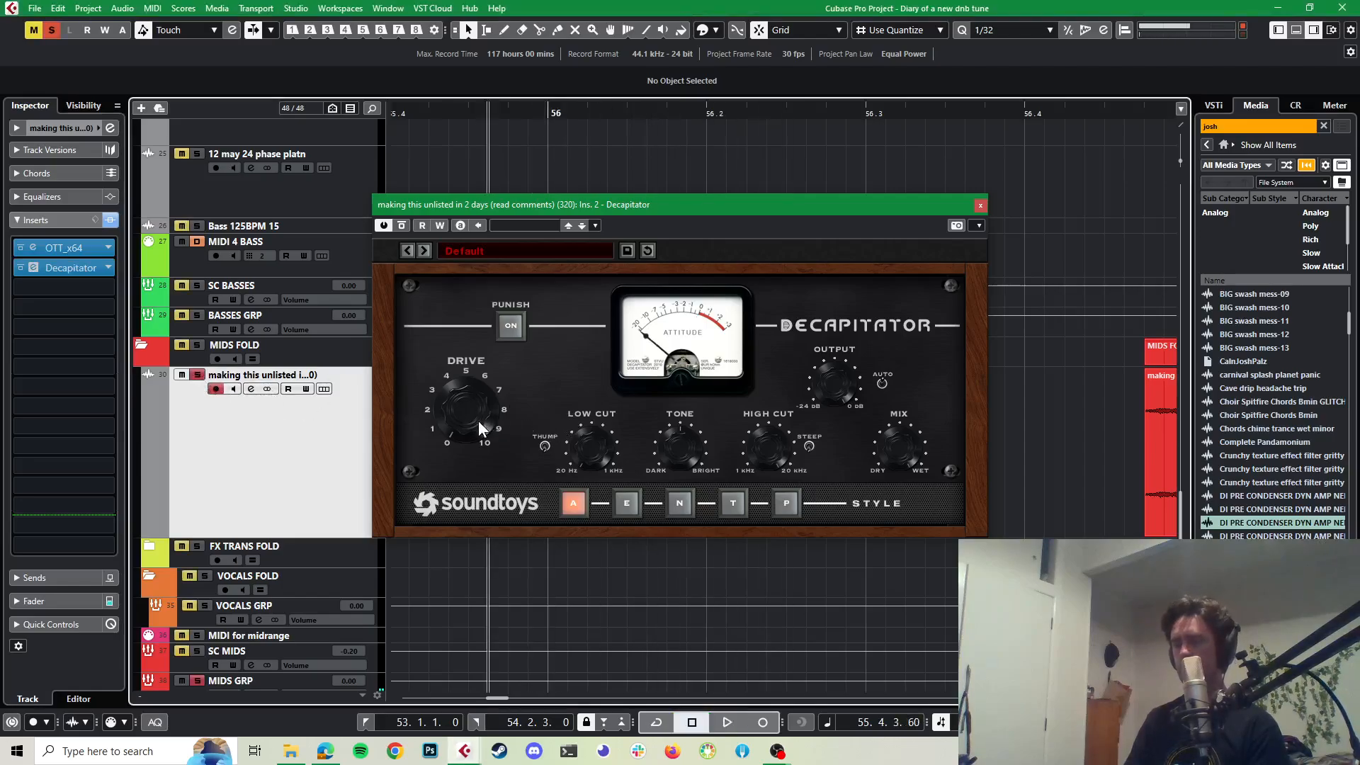
key("space")
left_click_drag(479, 420, 475, 381)
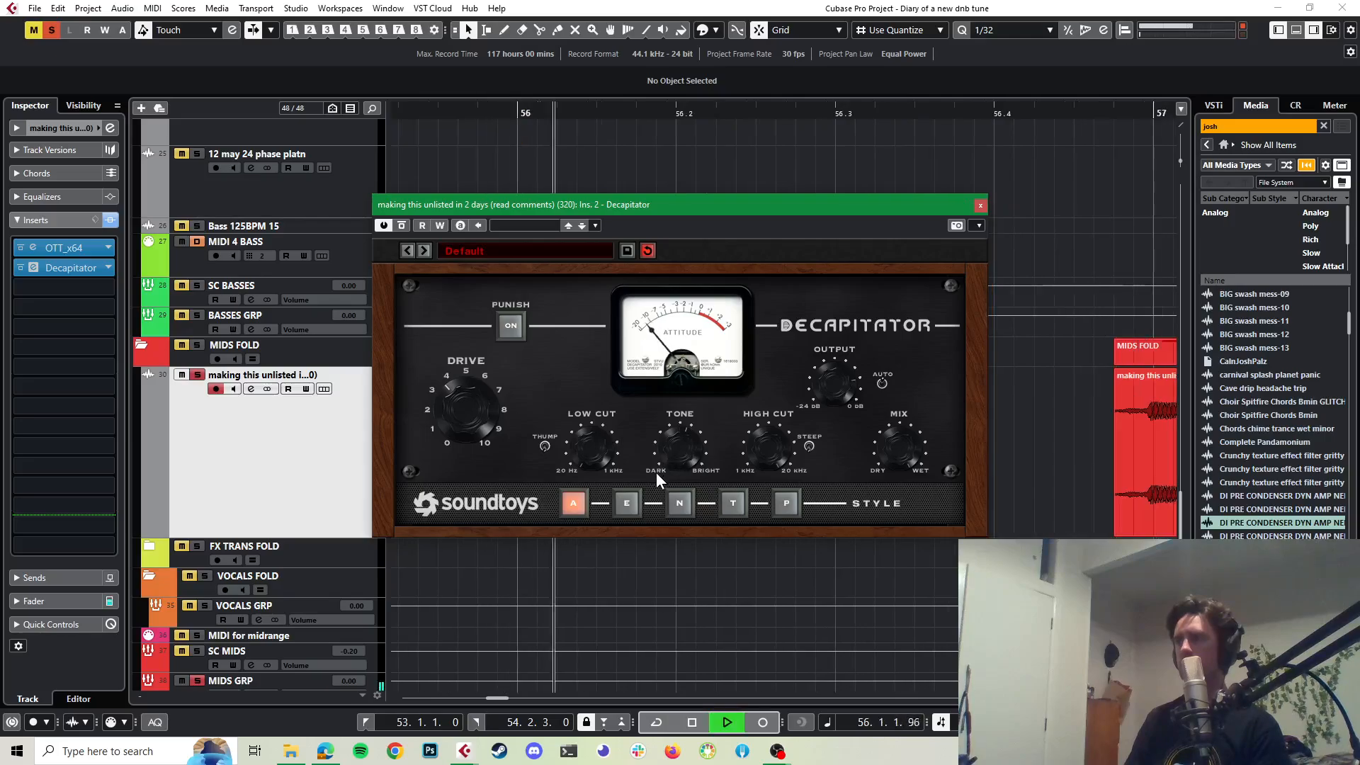
key("space")
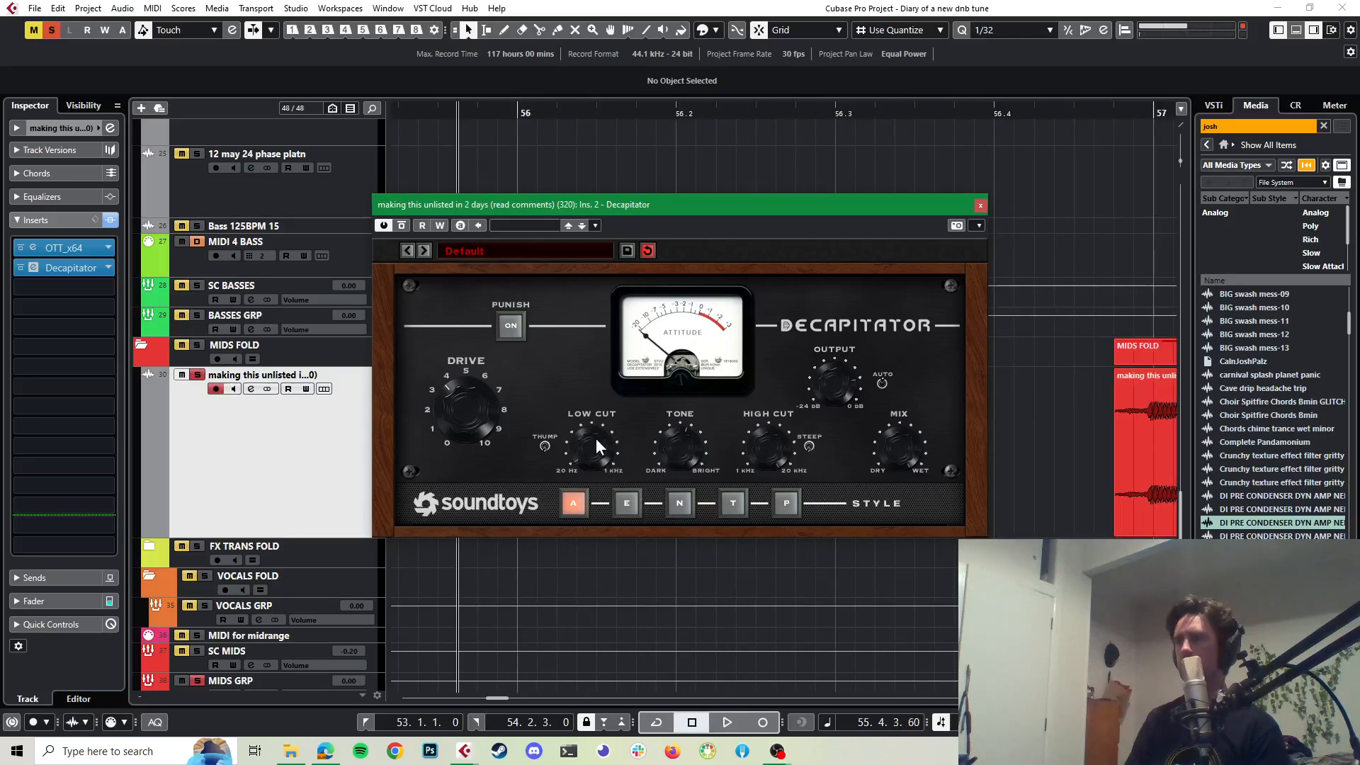
Step: Switch Decapitator to style E, audition the slices with it and close the plug-in window
key("space")
left_click(627, 504)
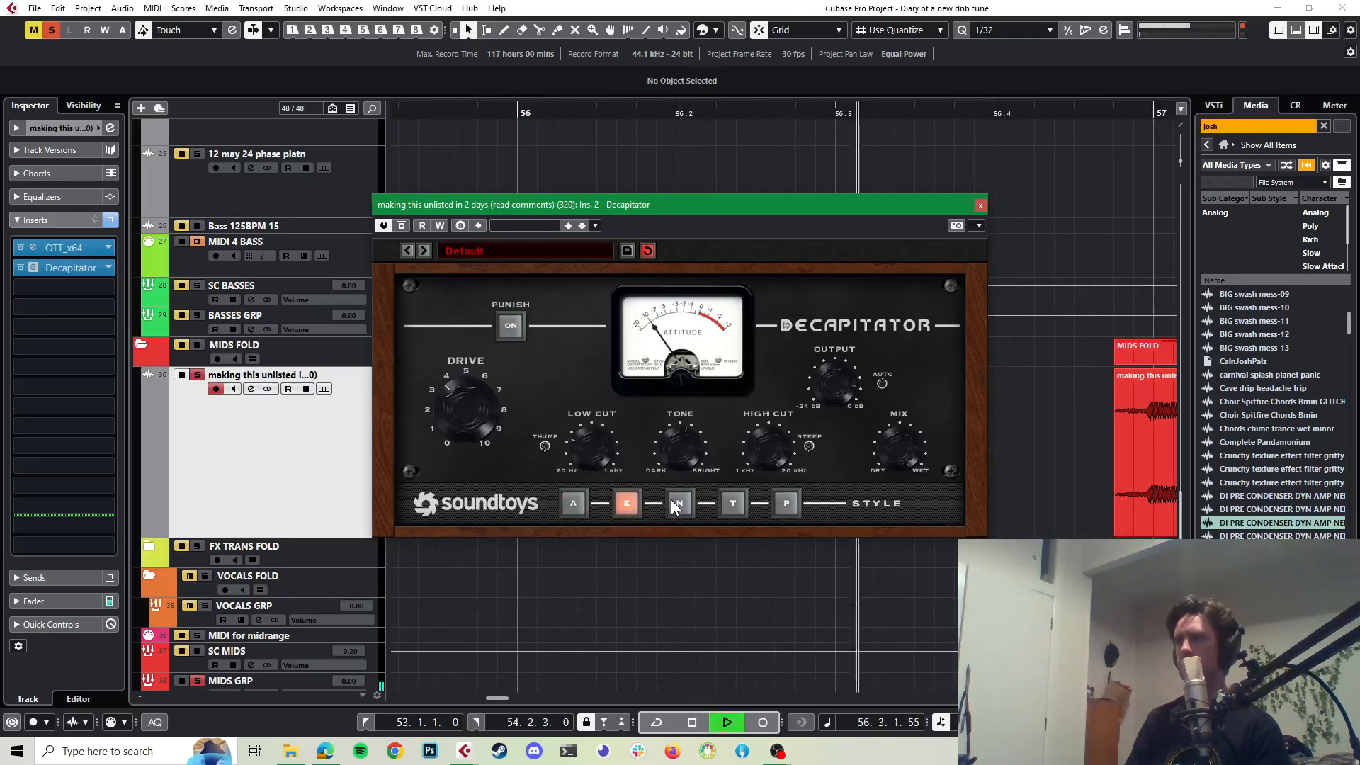
key("space")
key("space")
key("space")
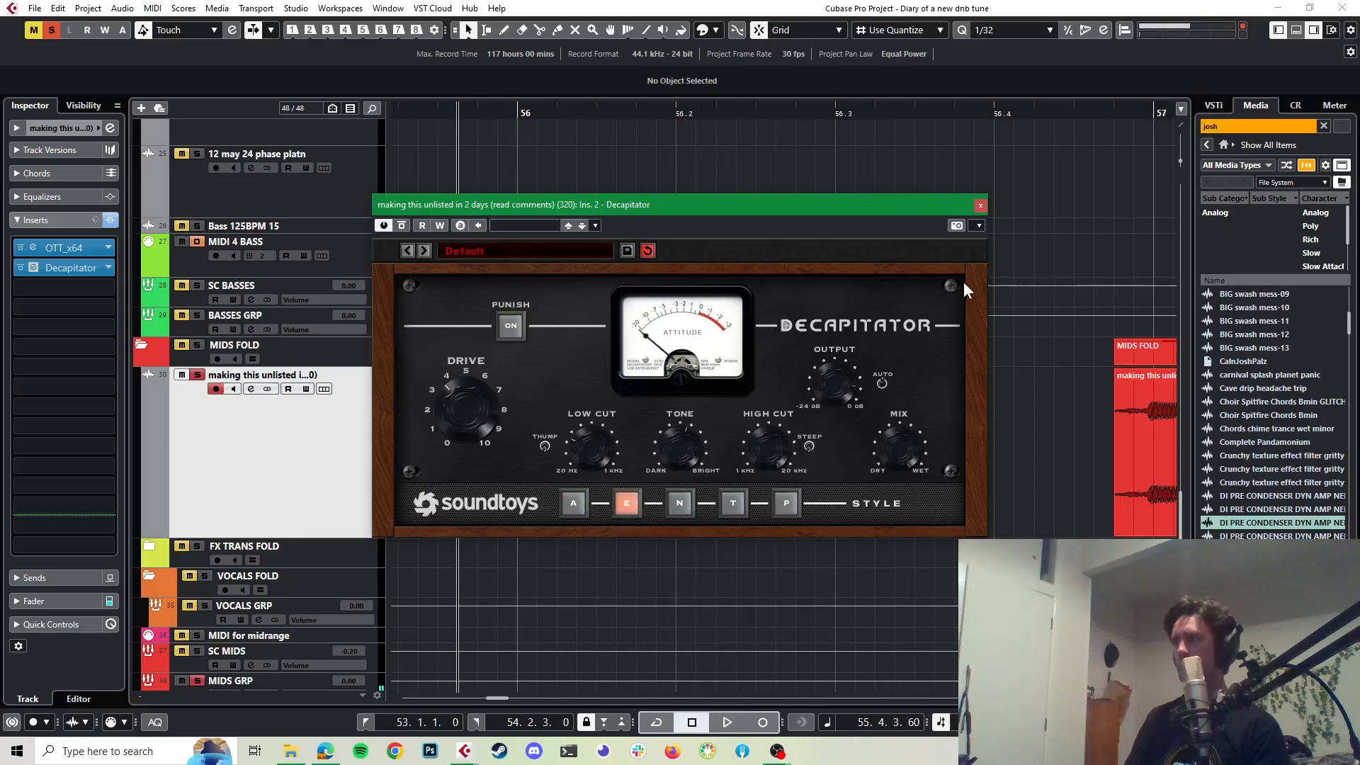
left_click(981, 206)
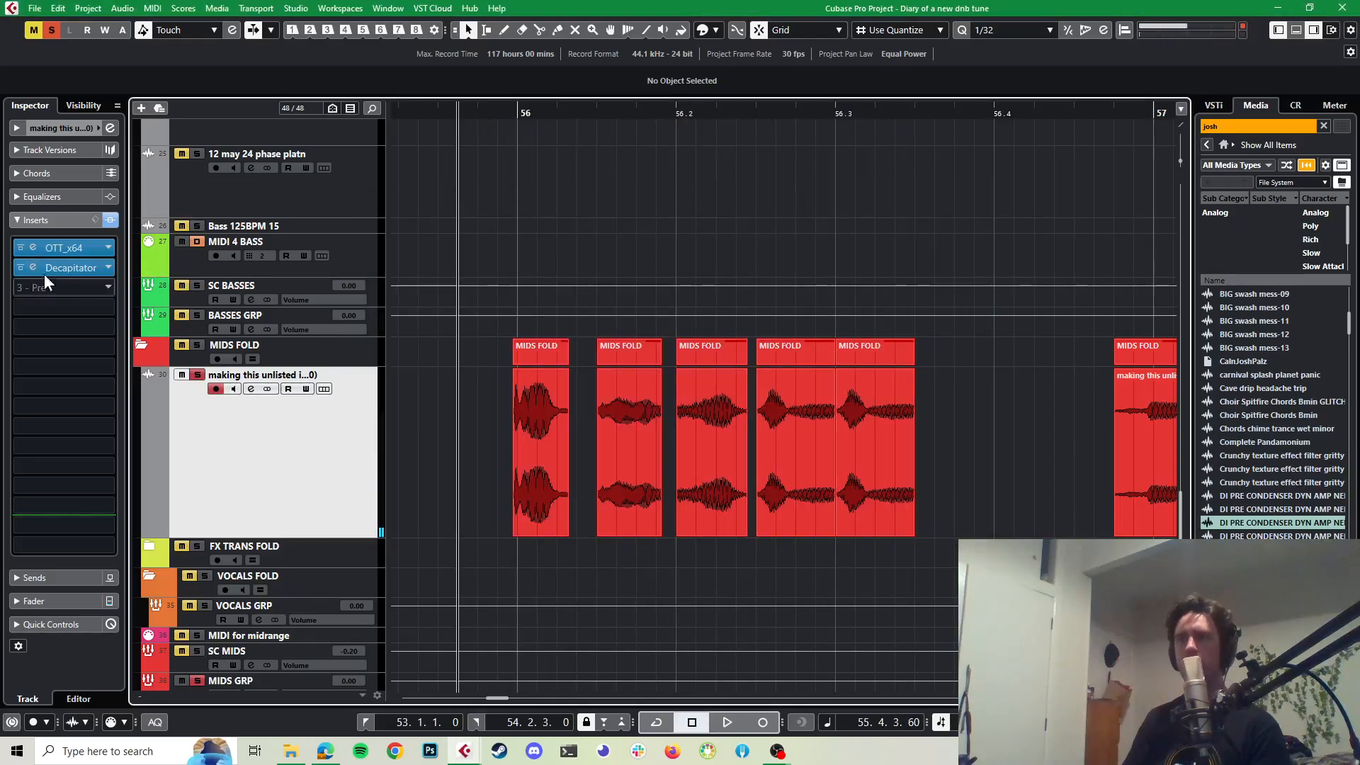
Step: Open the OTT insert and check its compression settings against the soloed slices
left_click(29, 249)
key("space")
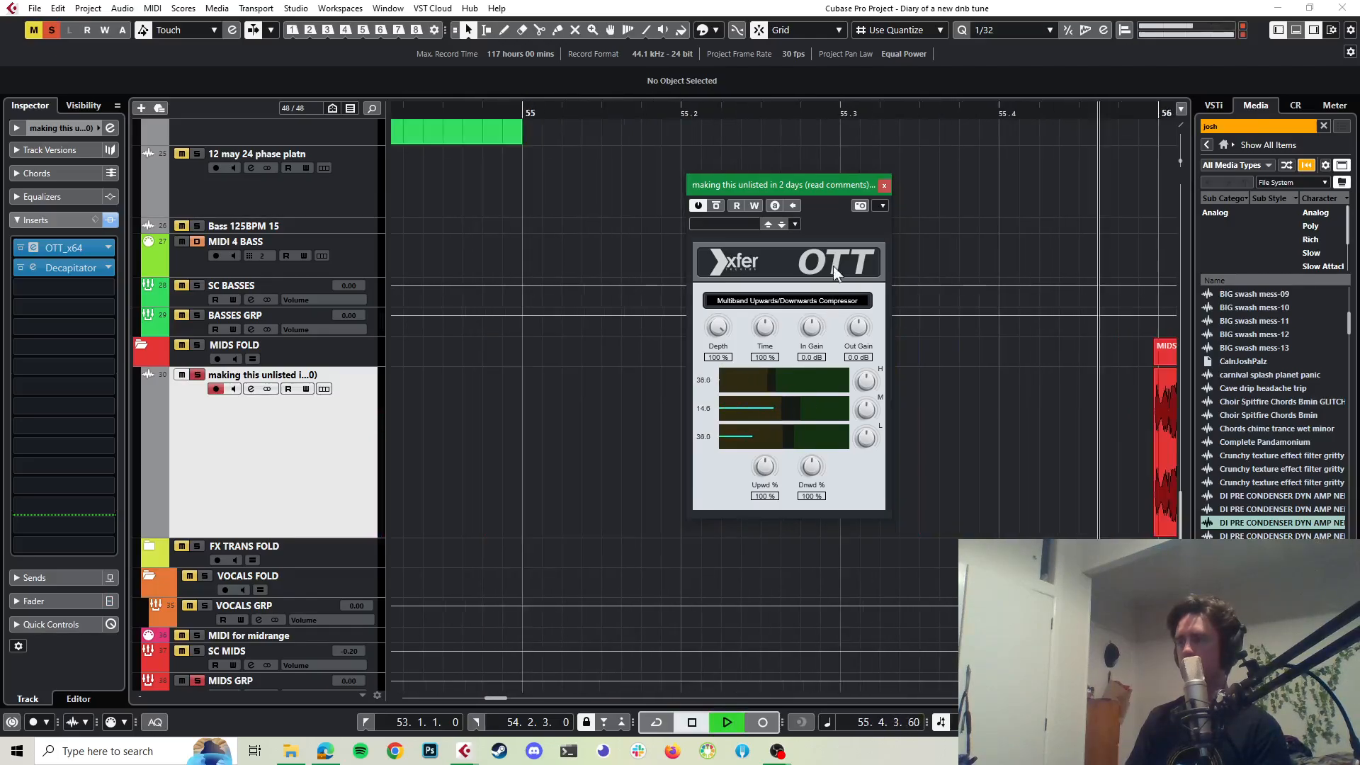
left_click(886, 185)
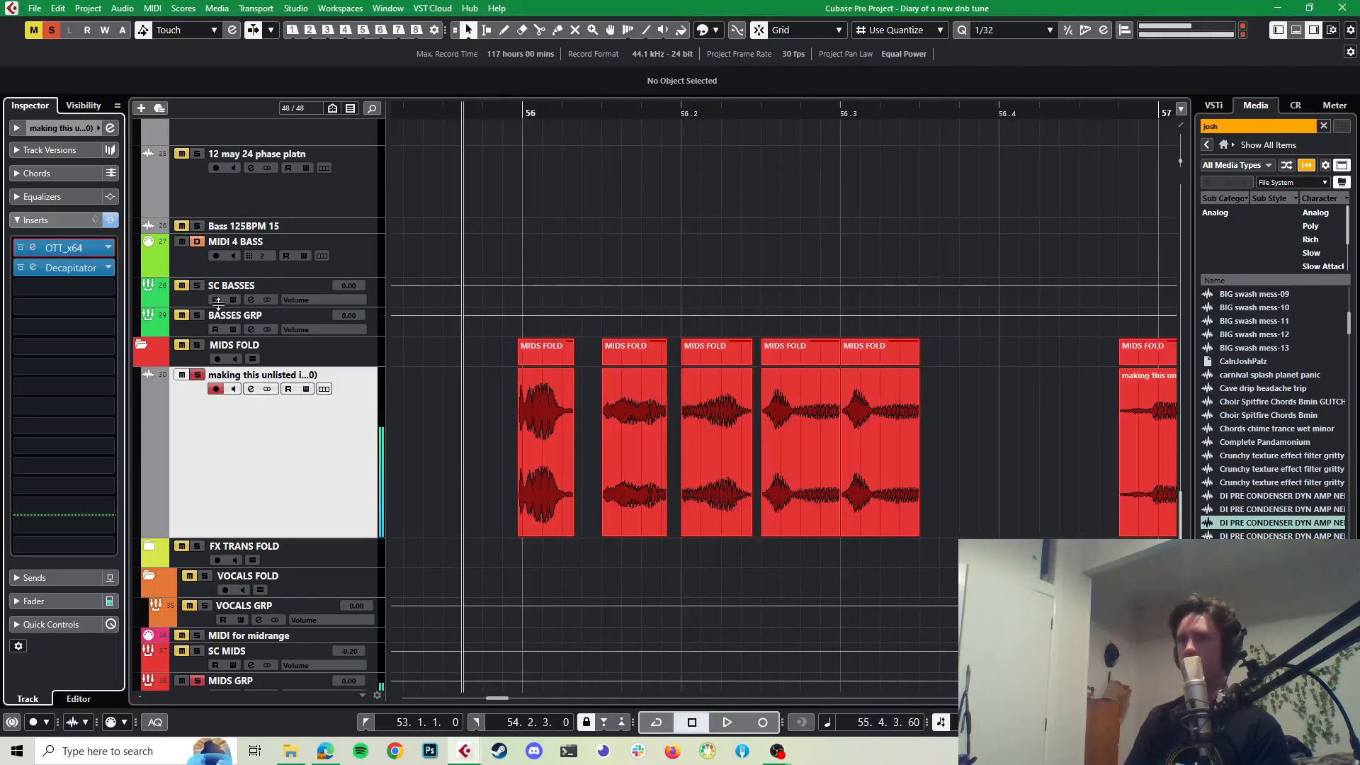
Step: Add Pro-Q 3 to the third insert slot and play the slices to view their spectrum
left_click(107, 287)
type("pro")
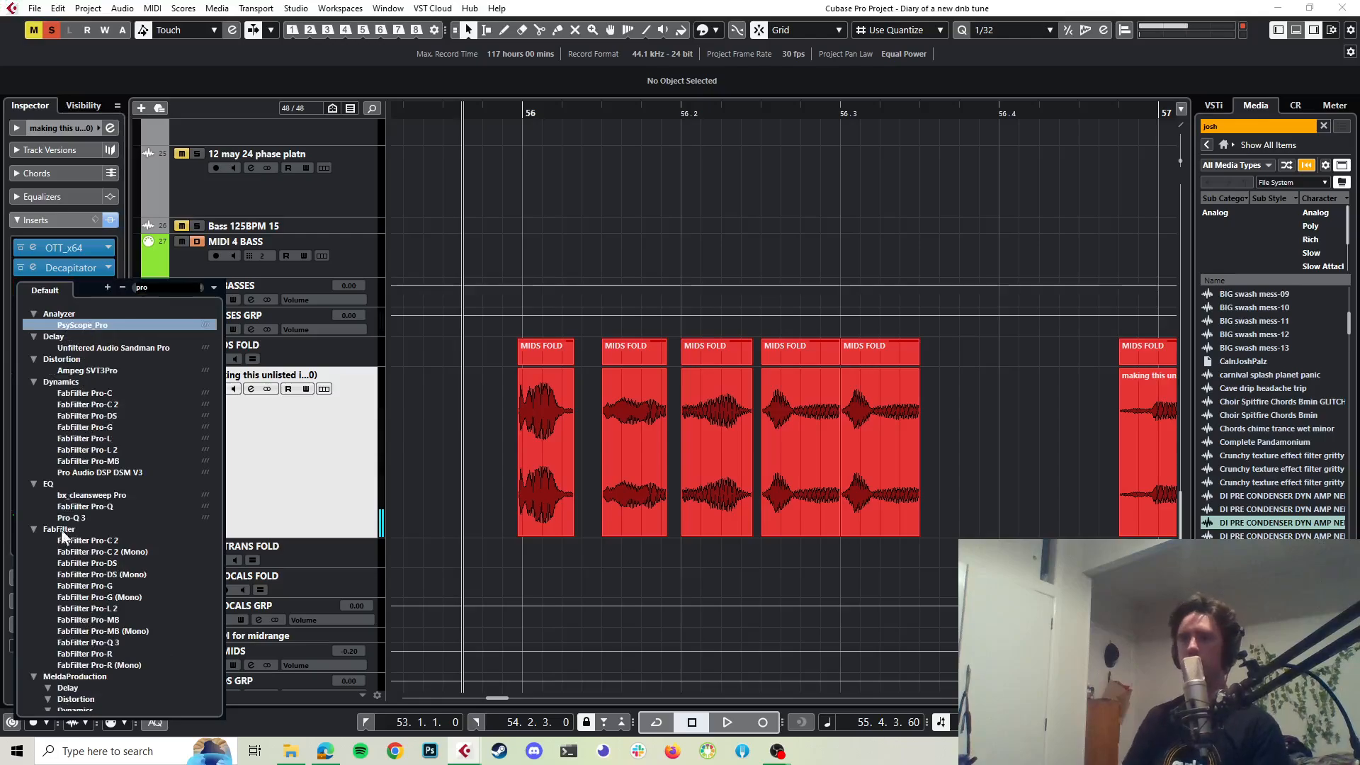
left_click(83, 517)
key("space")
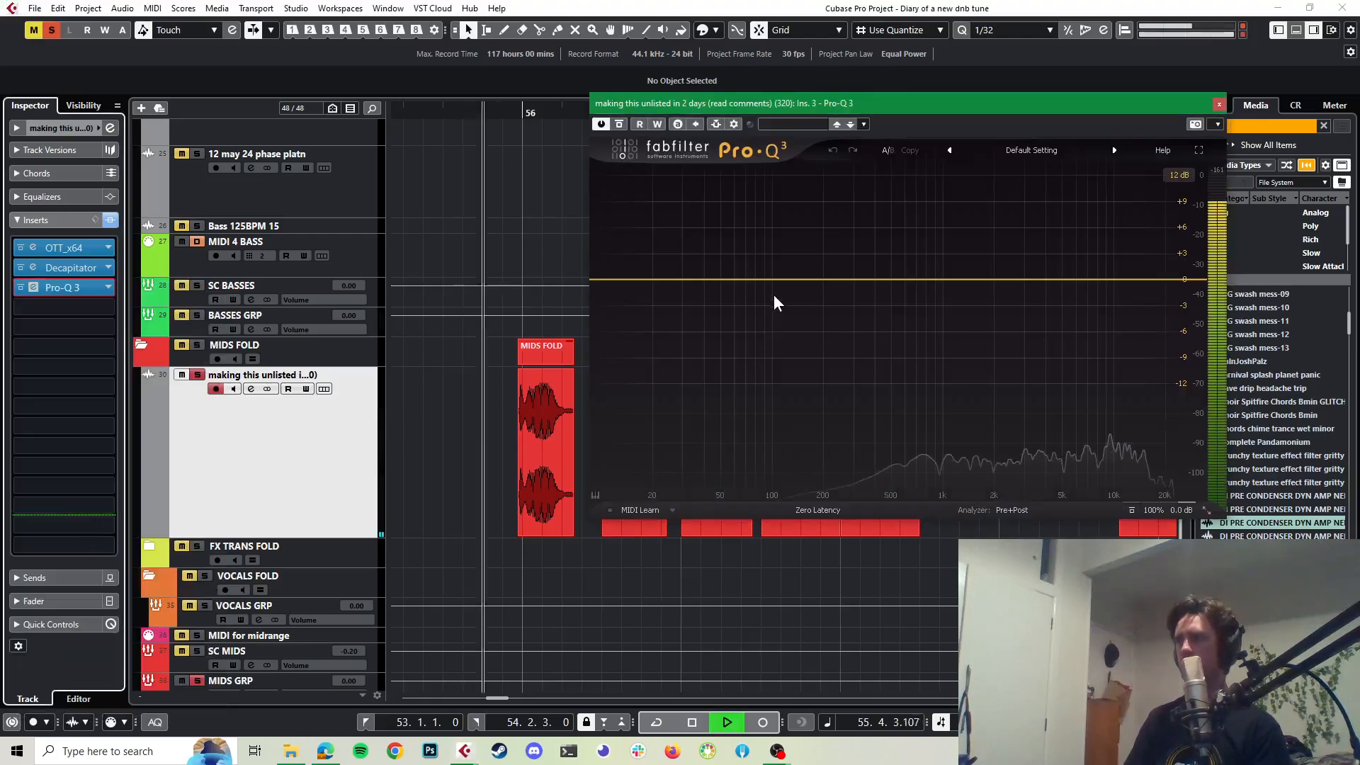
key("space")
Step: Create a 24 dB/oct low cut at about 111 Hz in Pro-Q 3 and audition it
left_click_drag(757, 274, 743, 338)
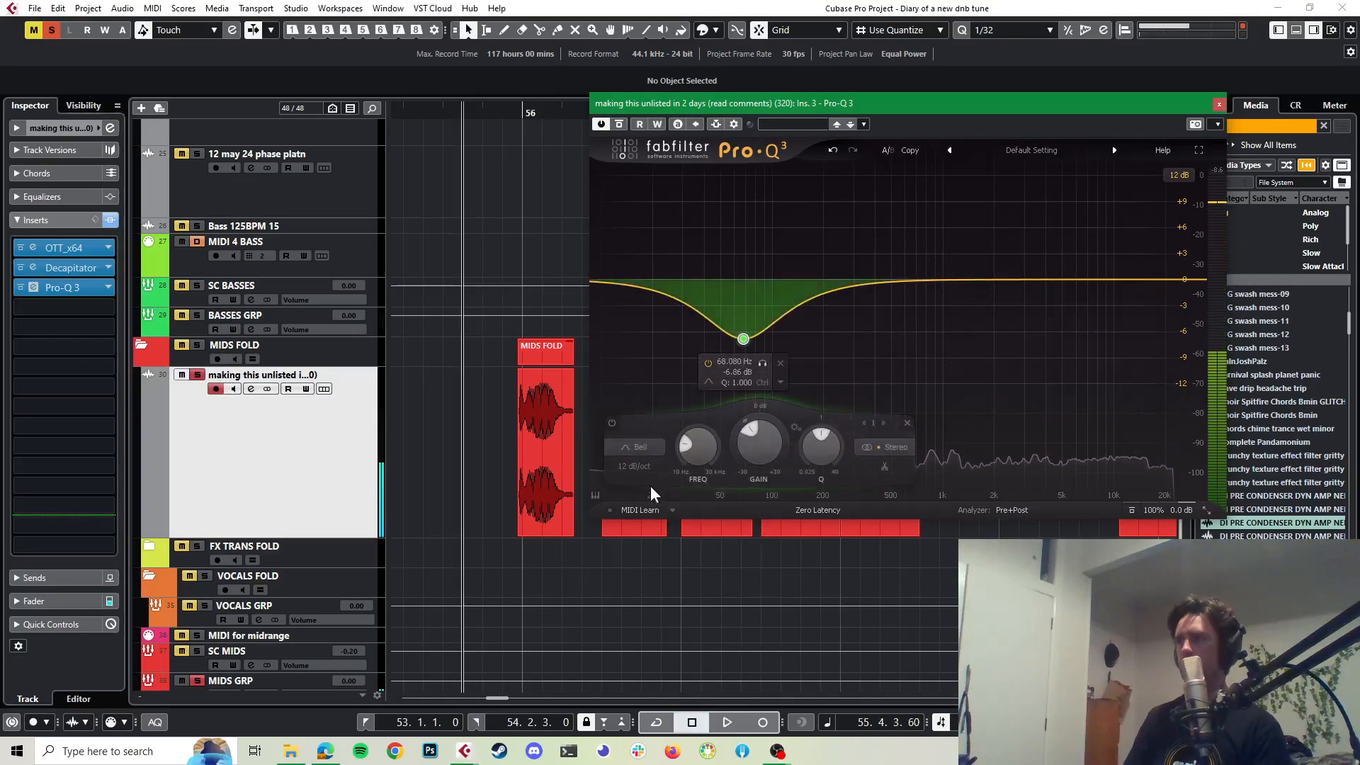
left_click(639, 447)
left_click(635, 338)
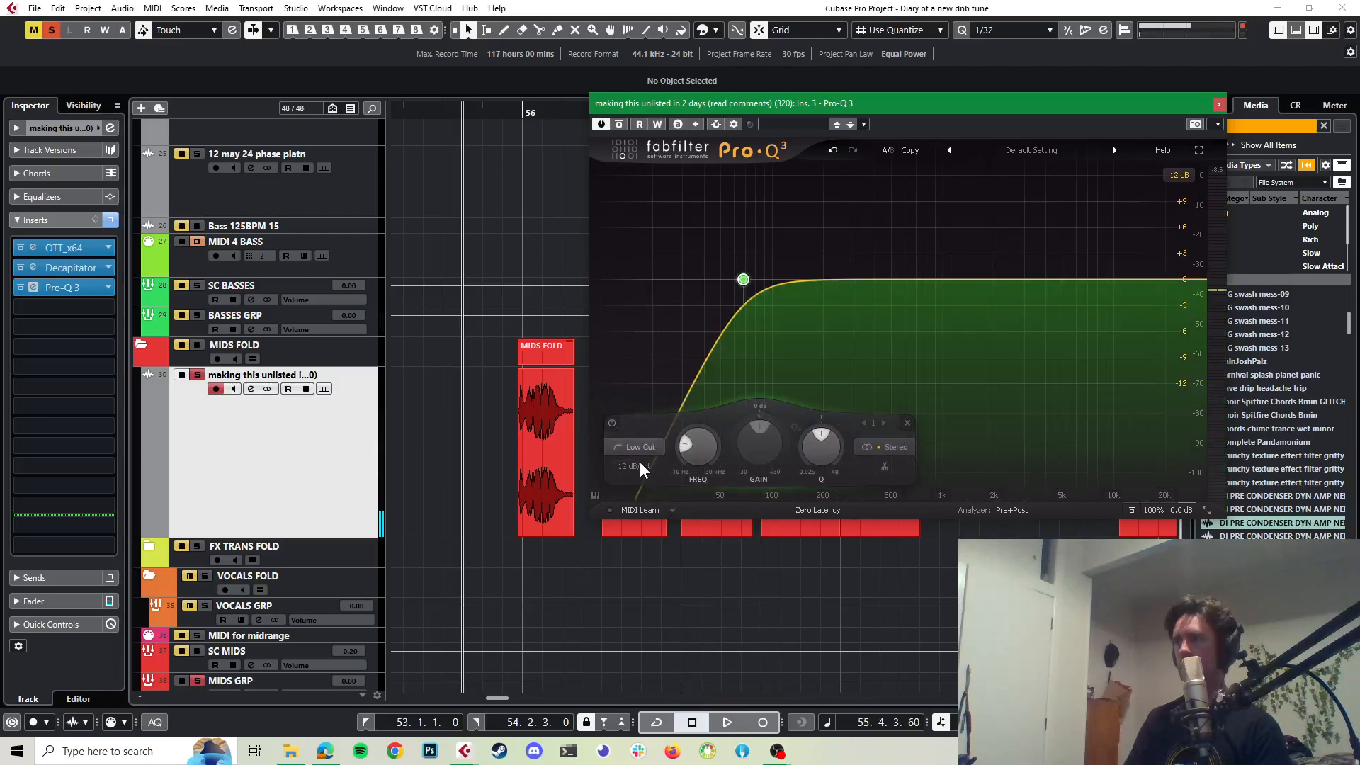
left_click(638, 466)
left_click(653, 529)
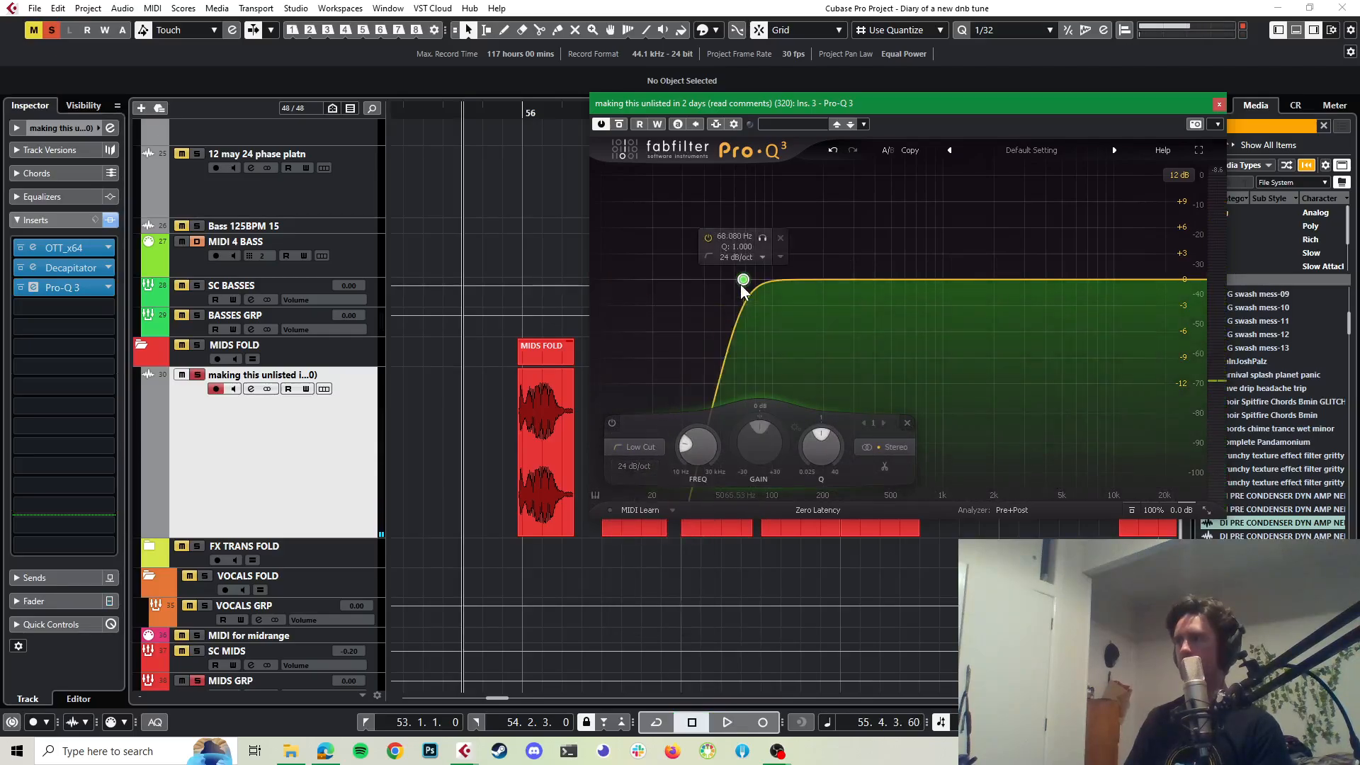
left_click_drag(743, 280, 780, 284)
key("space")
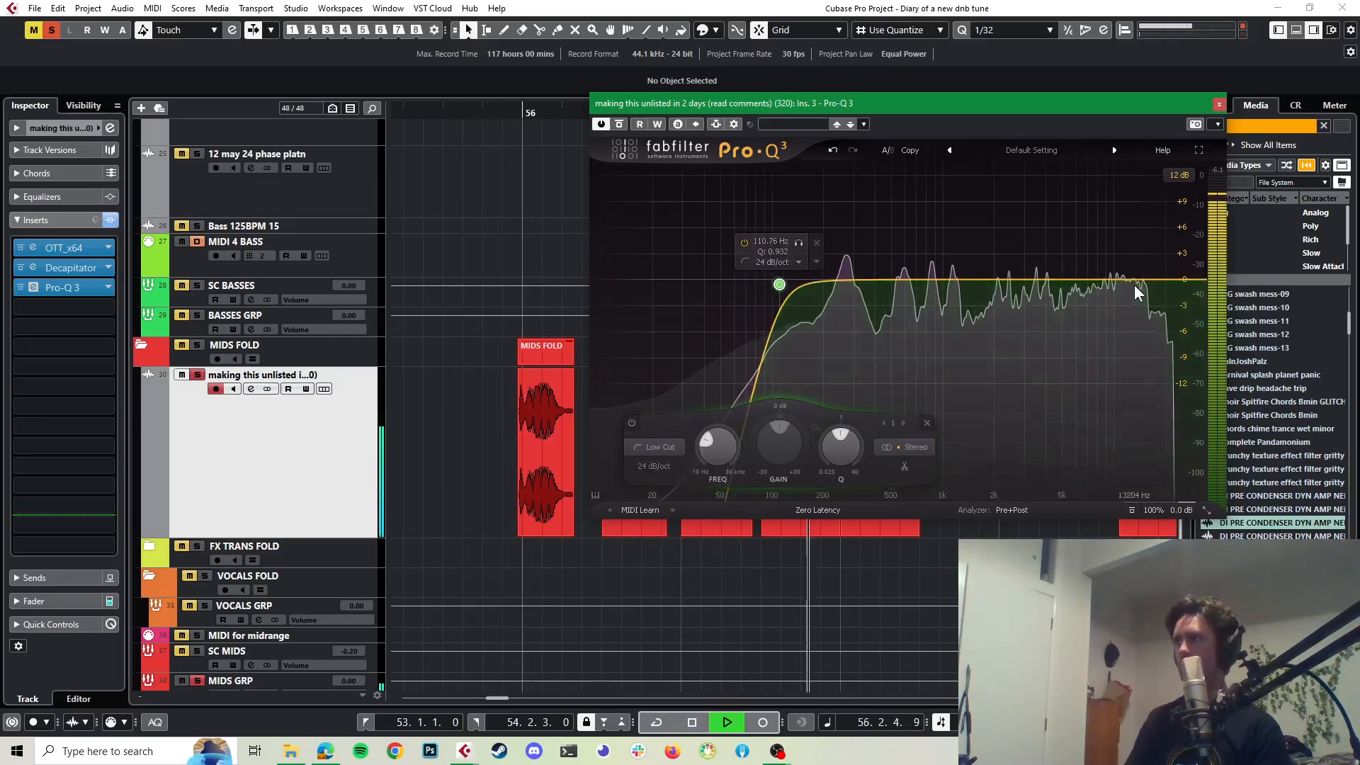
Step: Add a 36 dB/oct high cut at about 10.3 kHz in Pro-Q 3 and audition it
left_click_drag(1131, 279, 1138, 288)
left_click(912, 444)
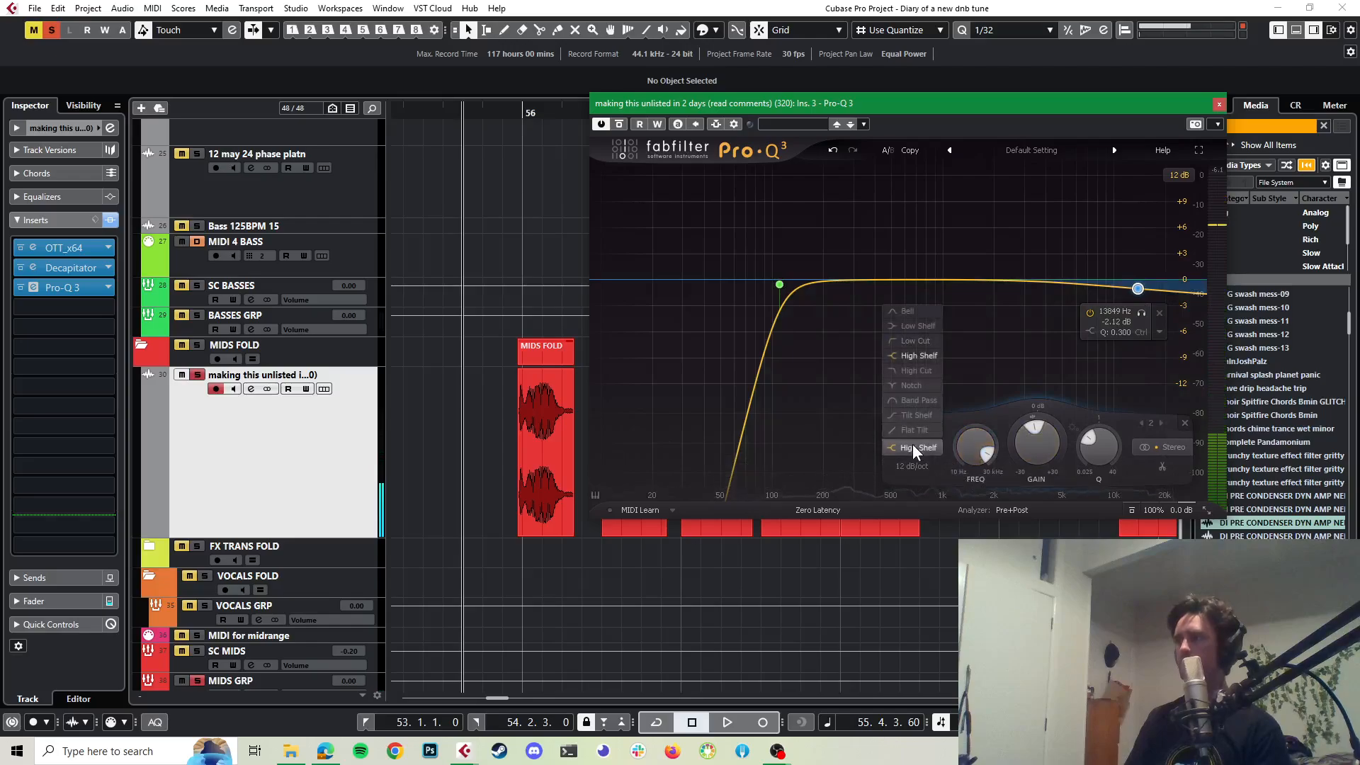
left_click(913, 371)
left_click(911, 467)
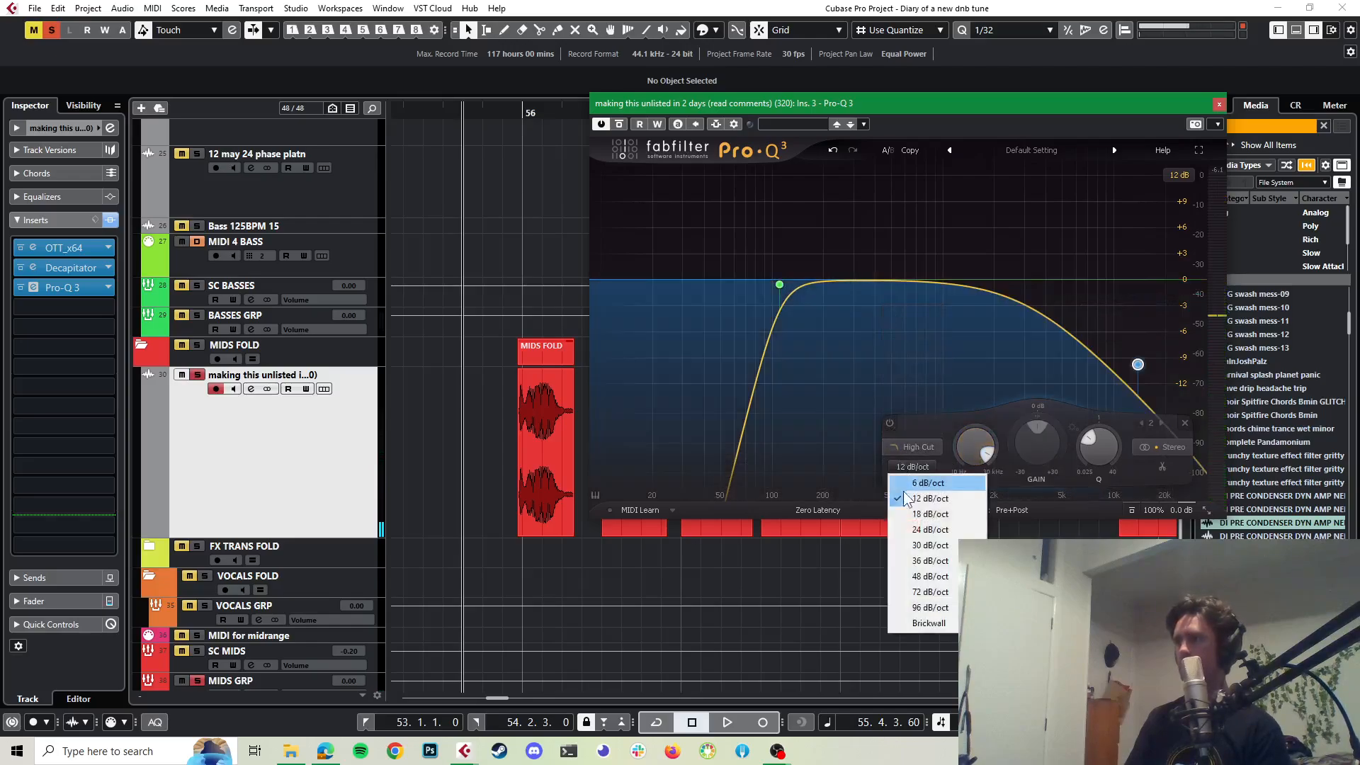
left_click(910, 562)
key("space")
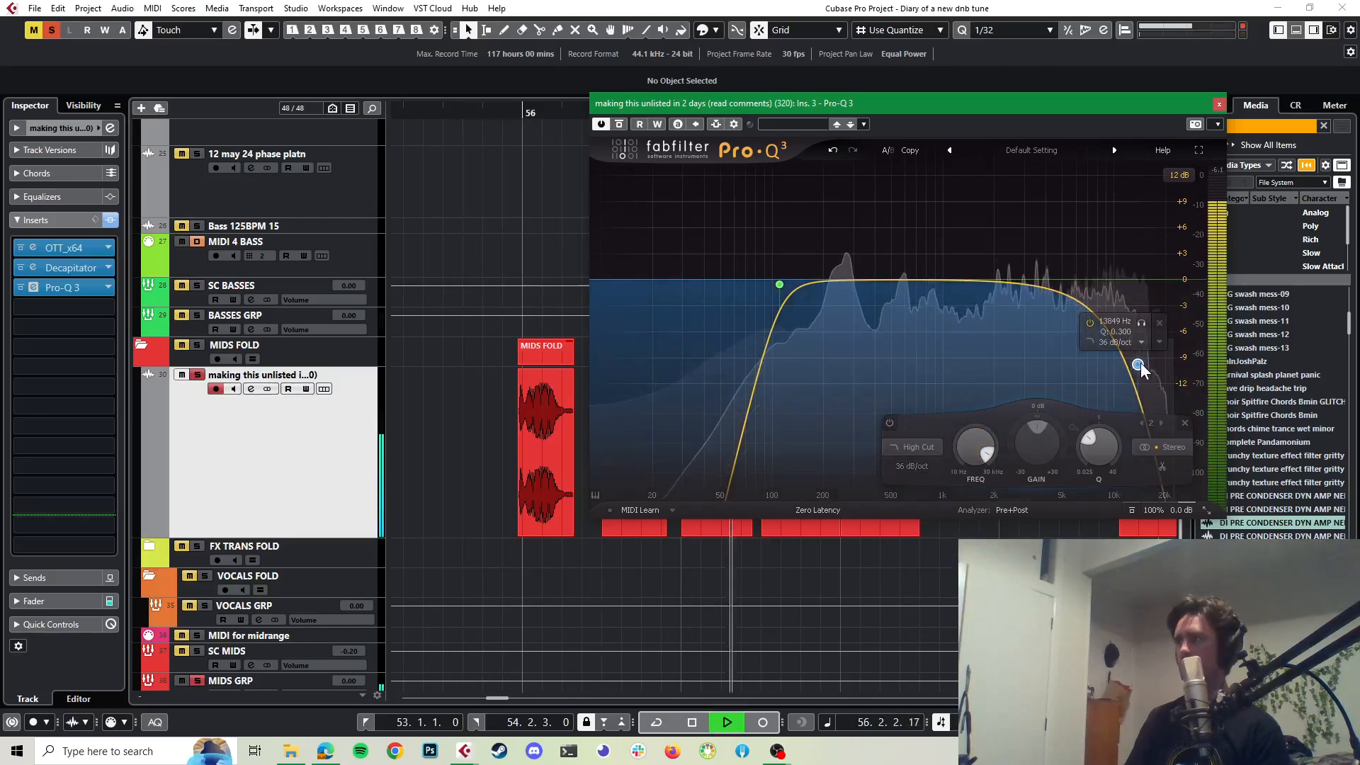
left_click_drag(1140, 362, 1115, 292)
key("space")
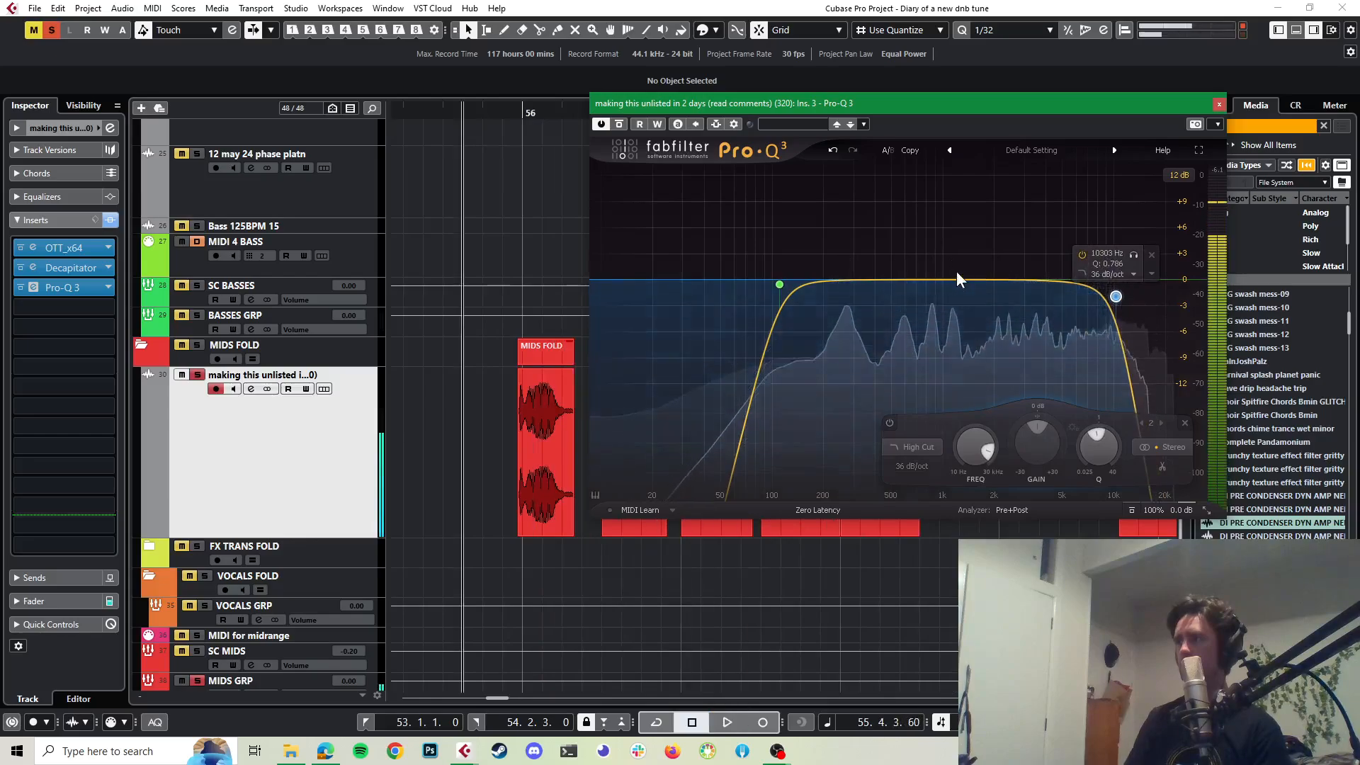
Step: Add a bell boost of about 6.45 dB at about 2510 Hz with Q 1.239 during playback, and close Pro-Q 3
key("space")
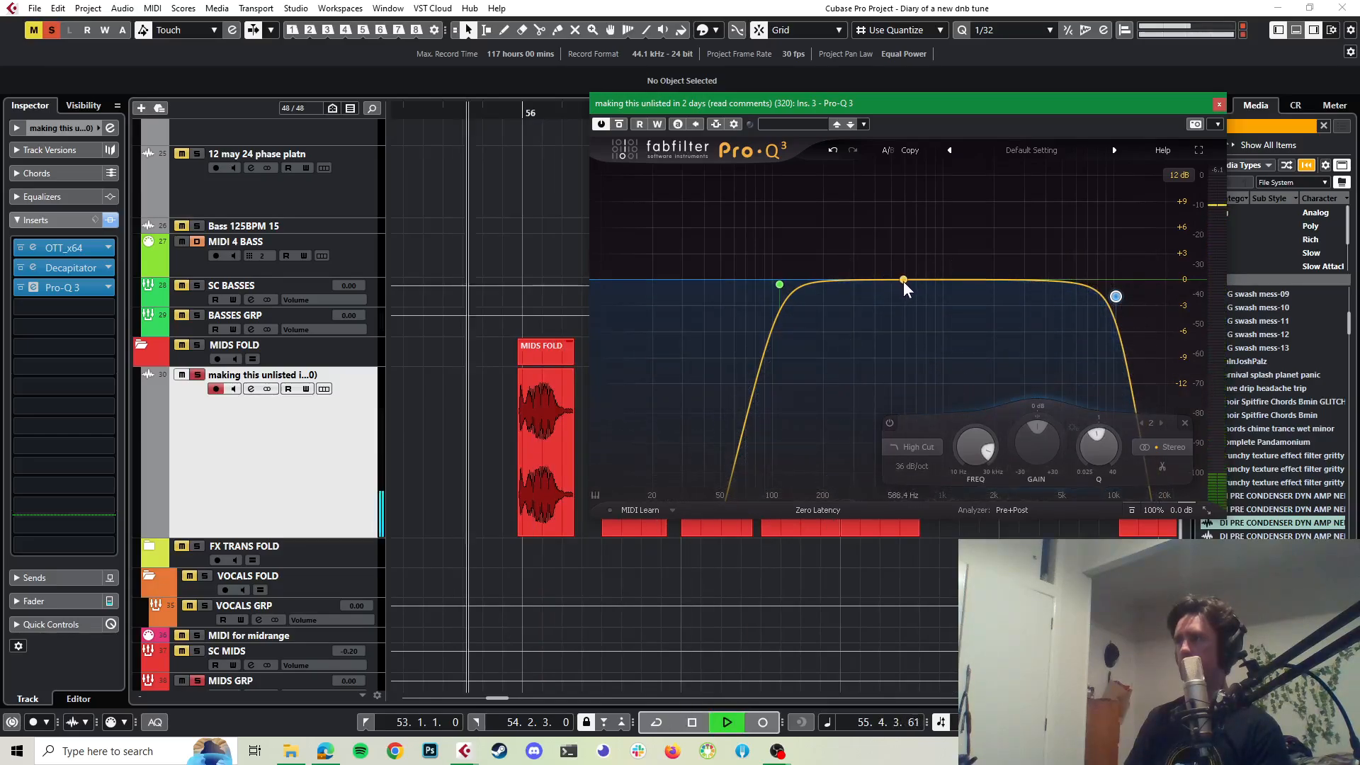
left_click_drag(904, 282, 915, 247)
left_click_drag(981, 455, 982, 446)
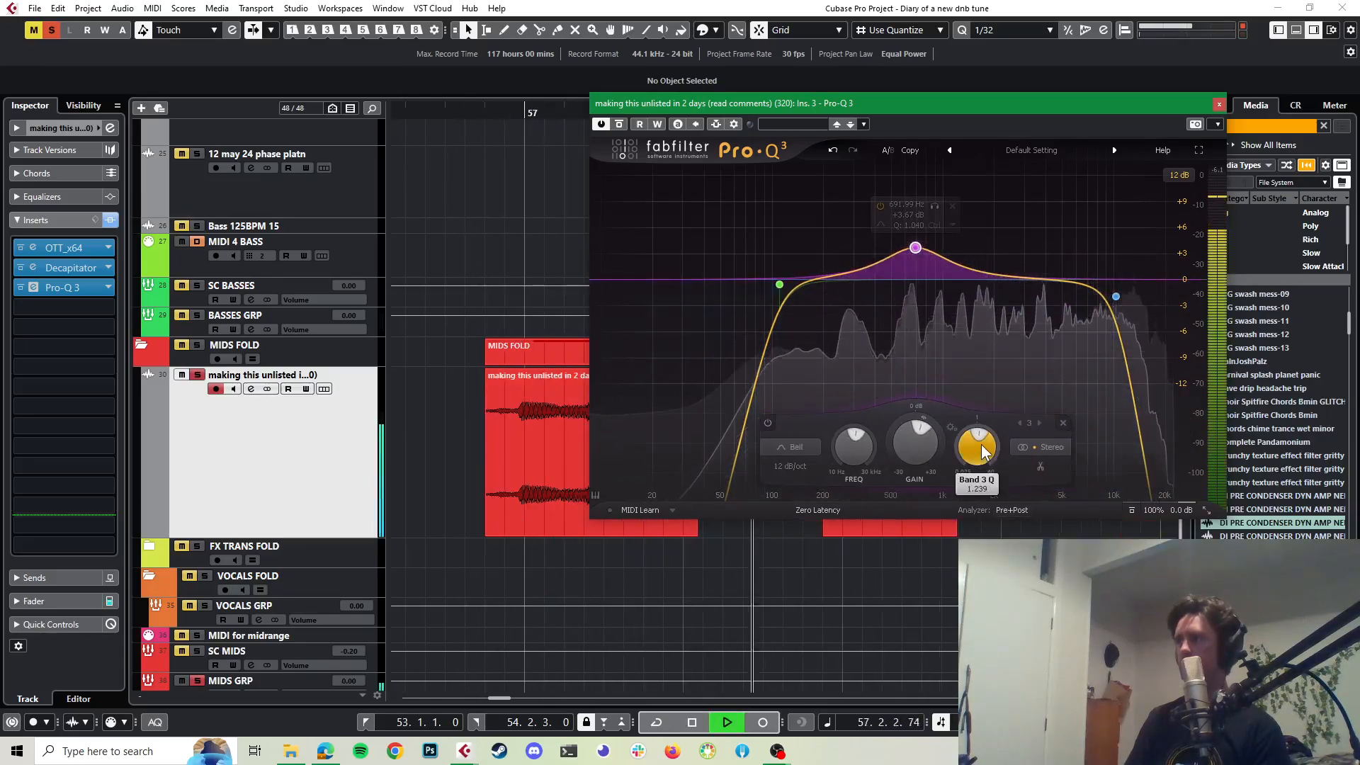
key("space")
key("space")
left_click_drag(916, 249, 1011, 224)
left_click(961, 194)
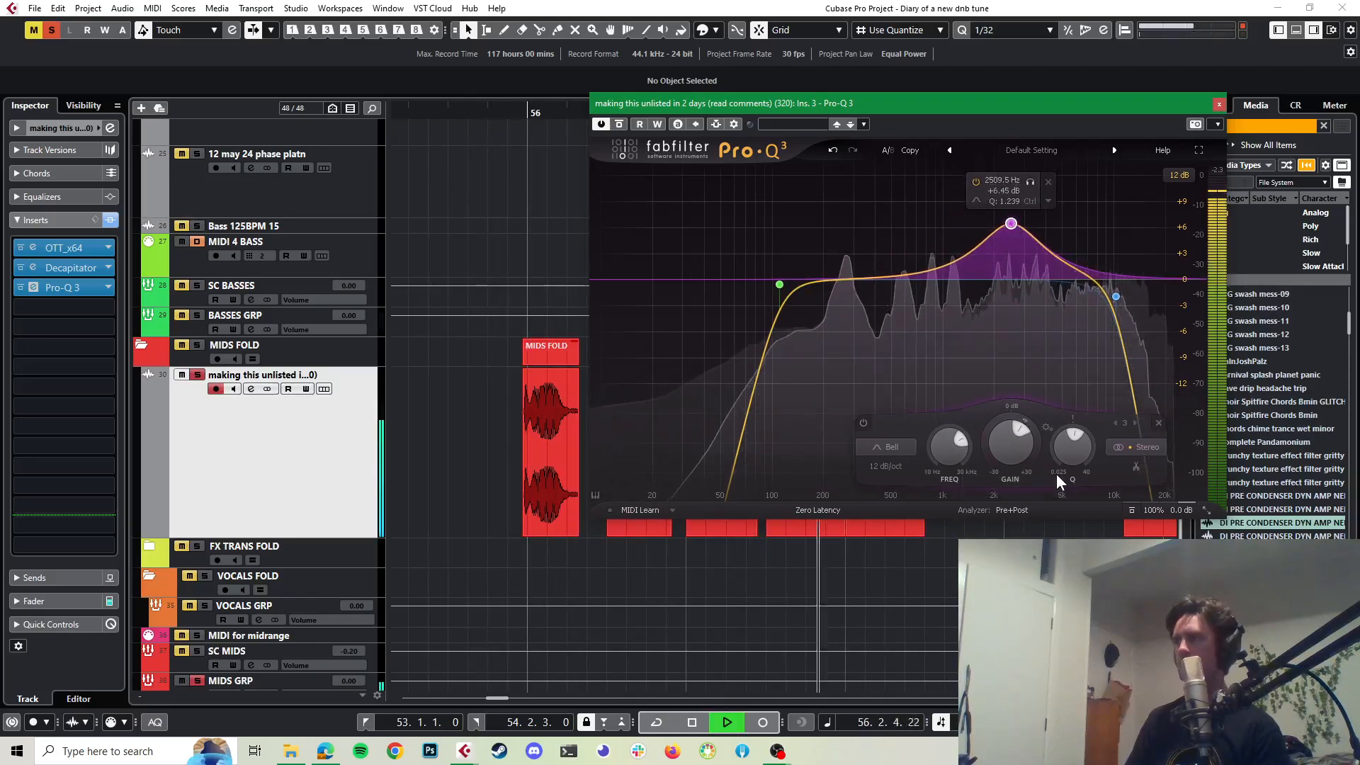
key("space")
left_click(1220, 104)
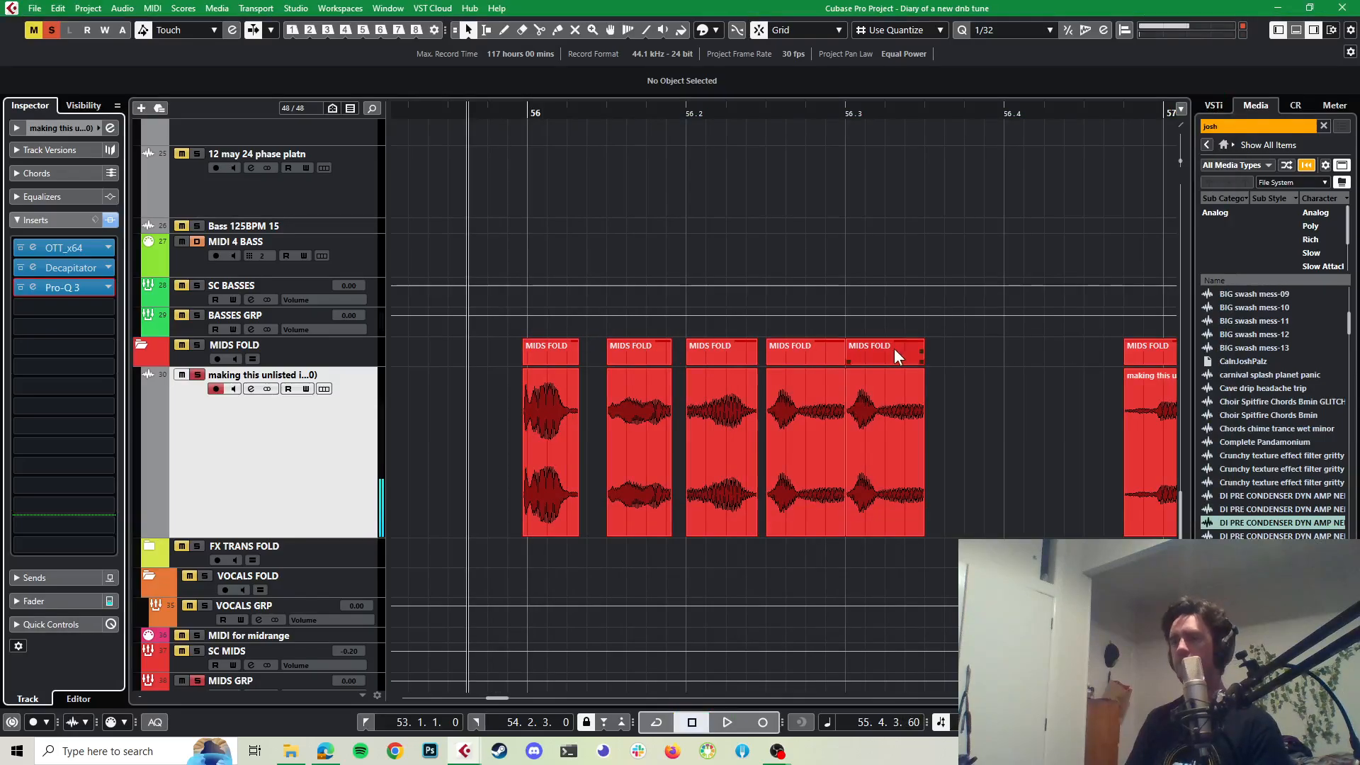
Step: Unsolo the midrange sample track and play the processed slices with the full mix
left_click(197, 375)
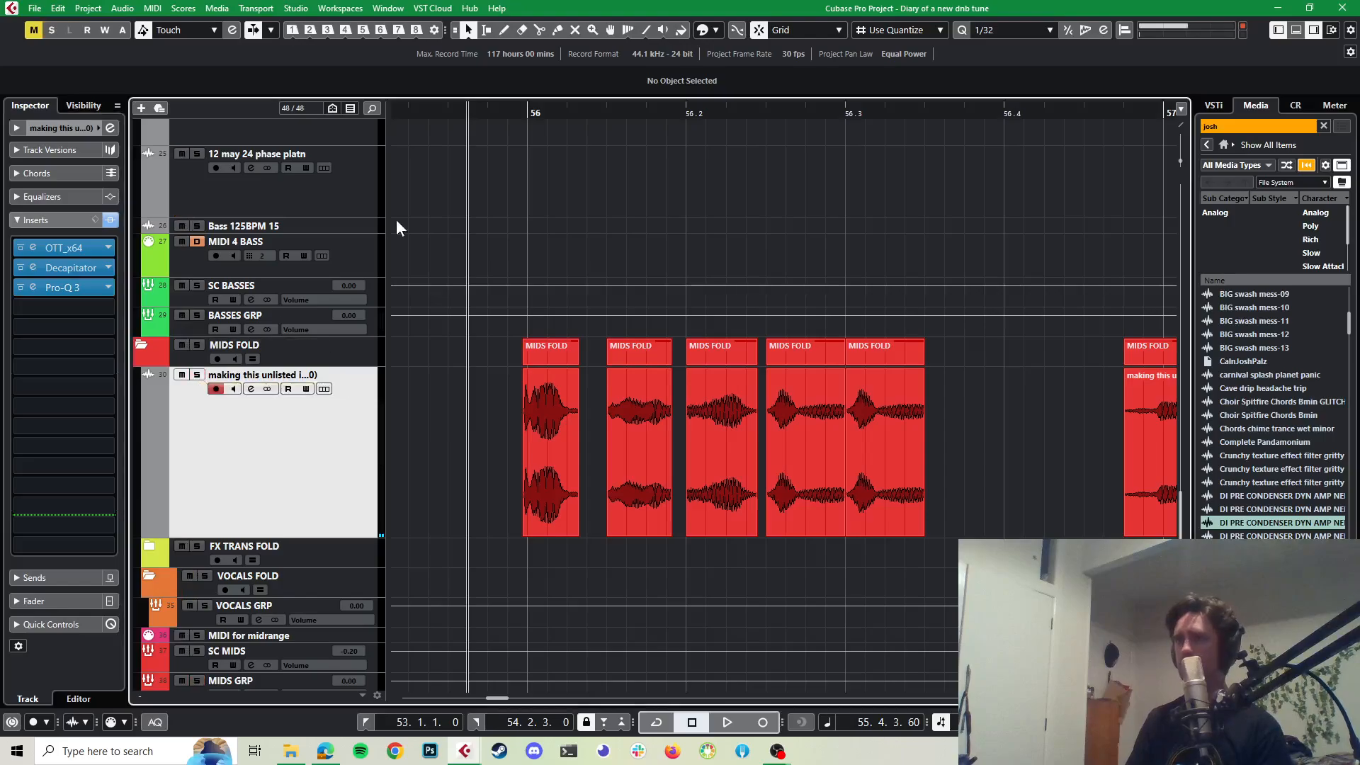
key("space")
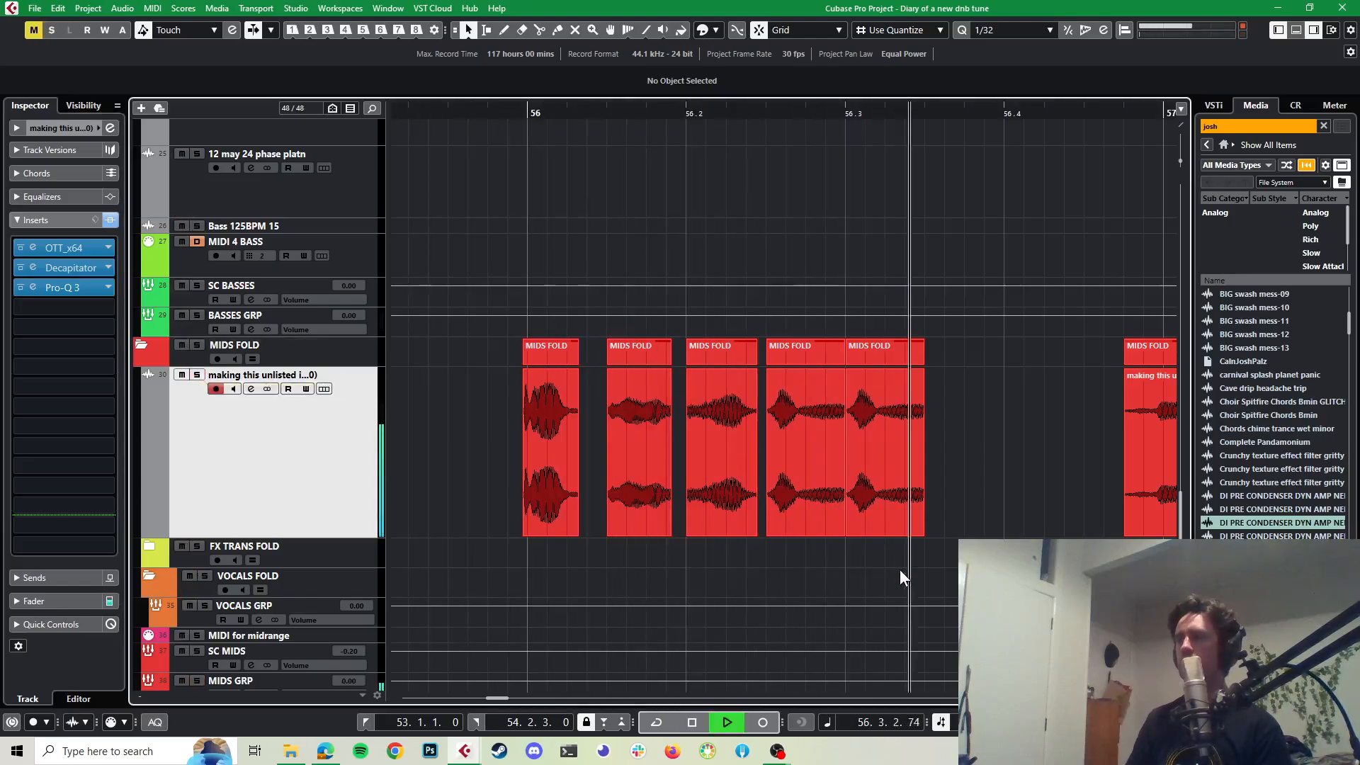
key("space")
scroll(823, 461, "down", 3)
scroll(822, 460, "down", 1)
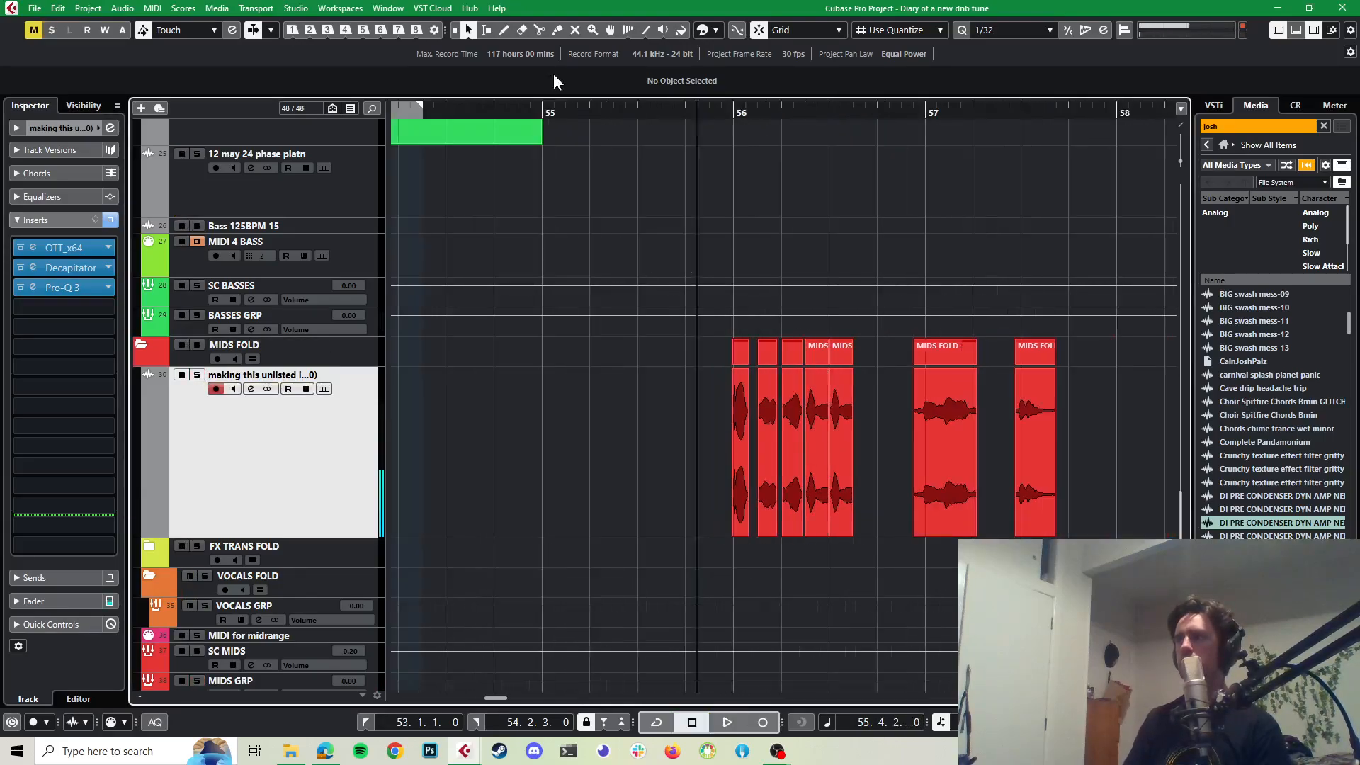
Step: Play the full mix from bar 54 through to the slices to judge how they follow the preceding section
left_click(454, 113)
key("space")
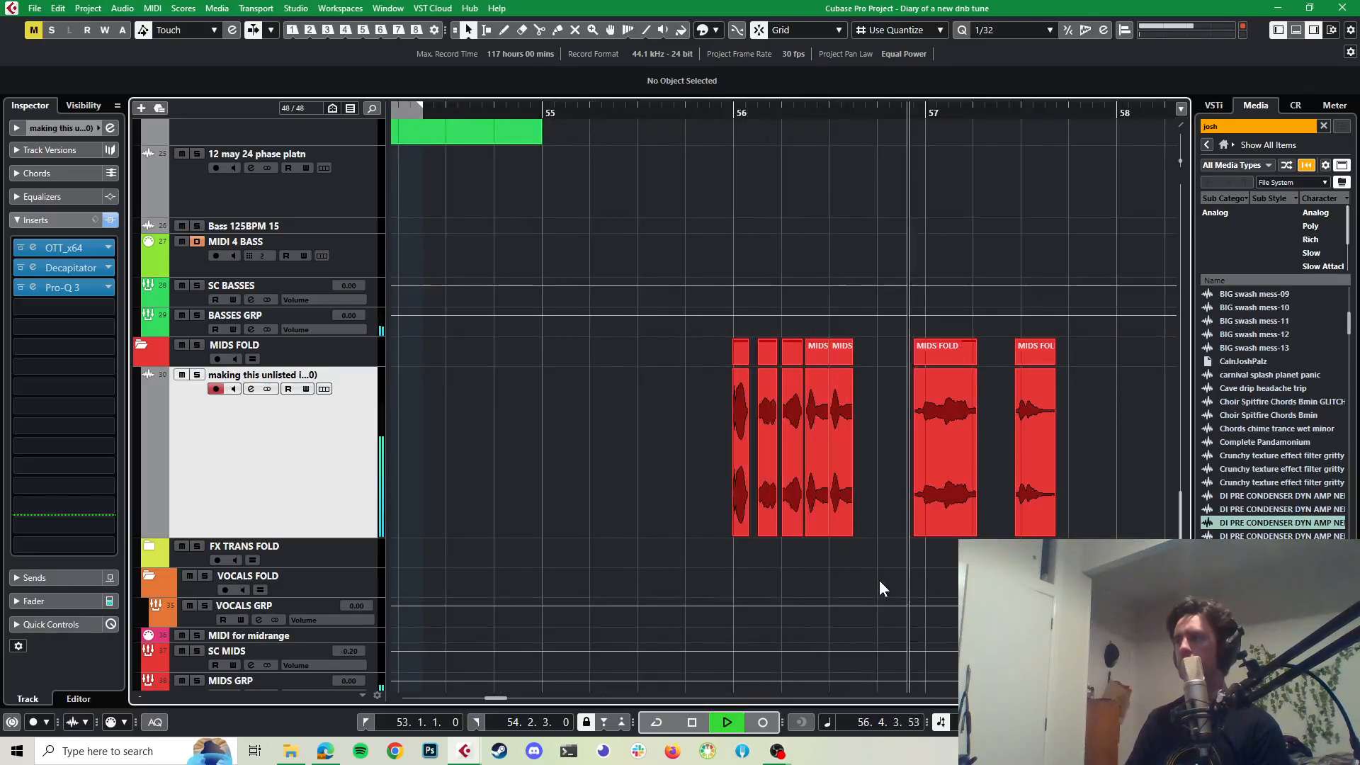
key("space")
scroll(904, 546, "up", 1)
scroll(904, 545, "down", 2)
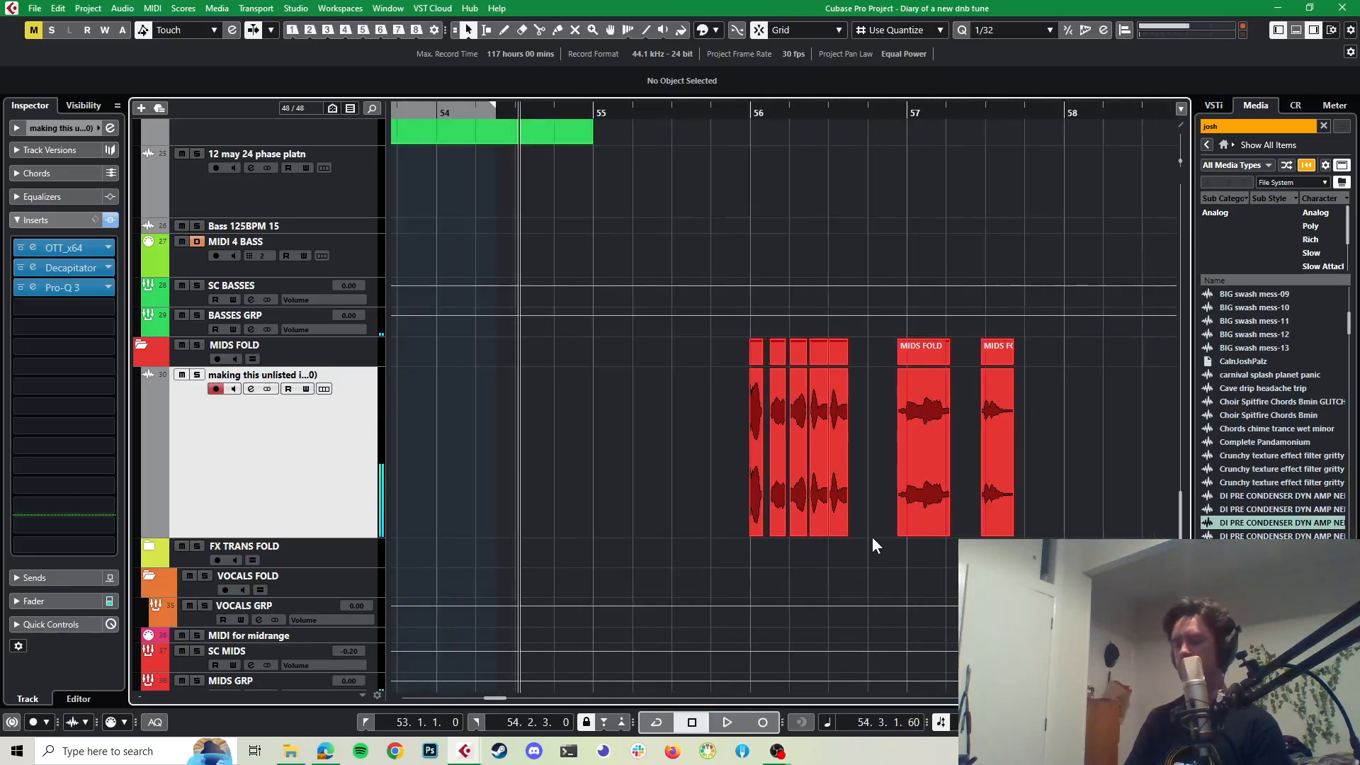
key("space")
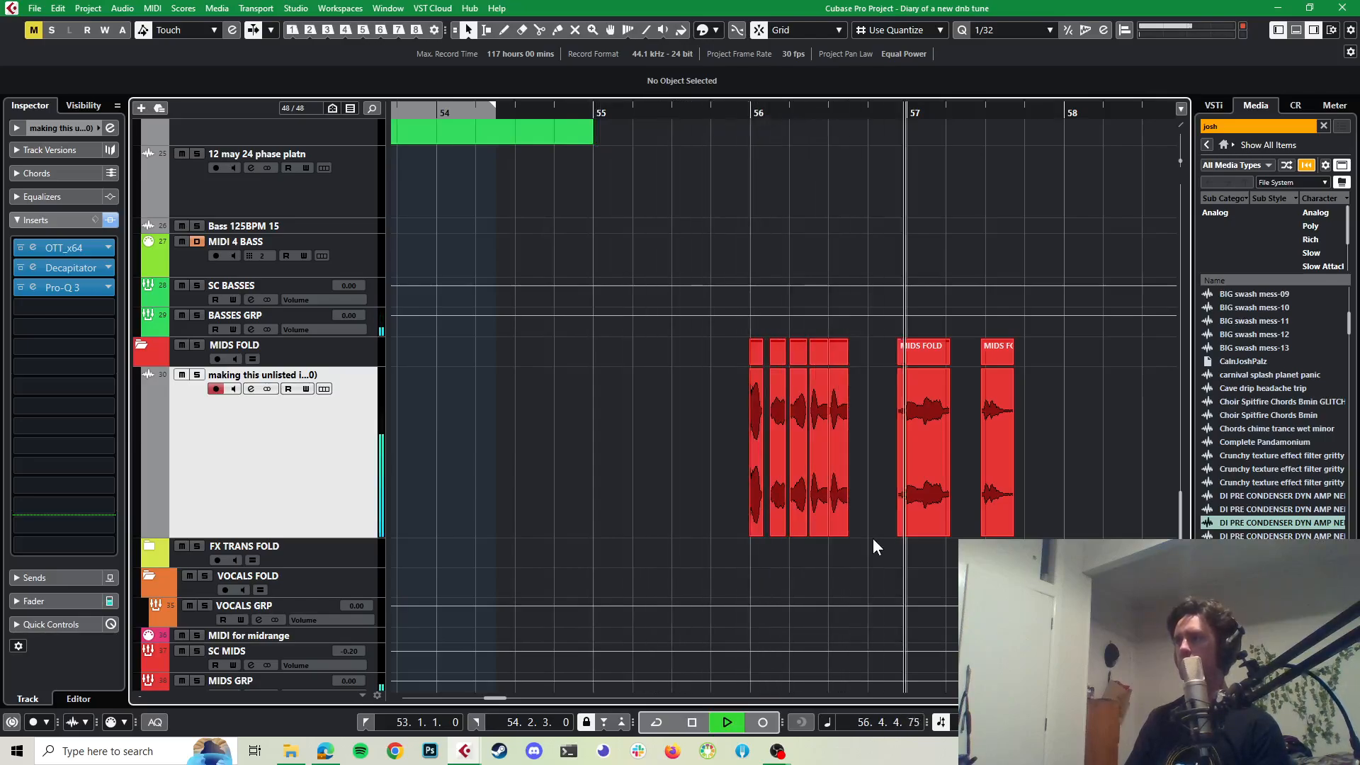
key("space")
Step: Try moving the first five midrange slices together to start at bar 55, and play them with the mix
scroll(979, 500, "up", 2)
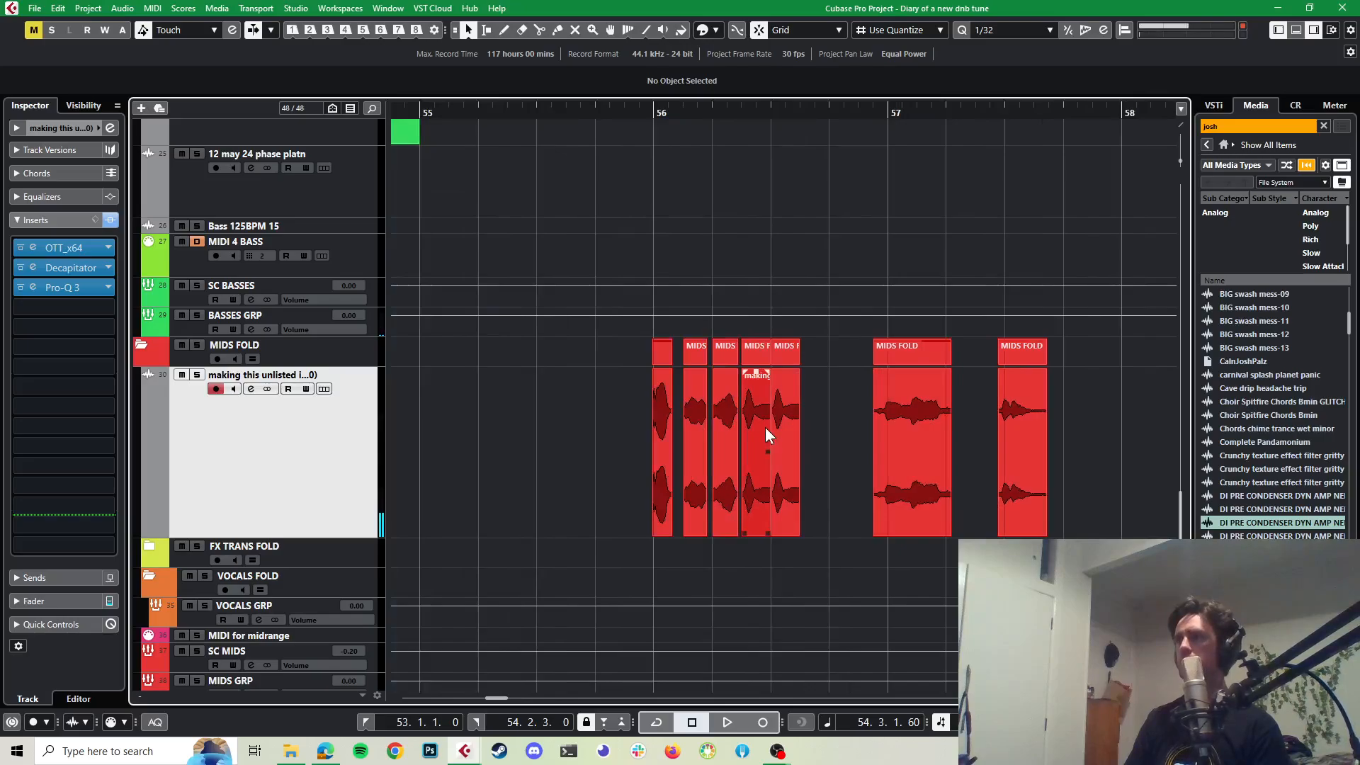
left_click_drag(834, 419, 673, 449)
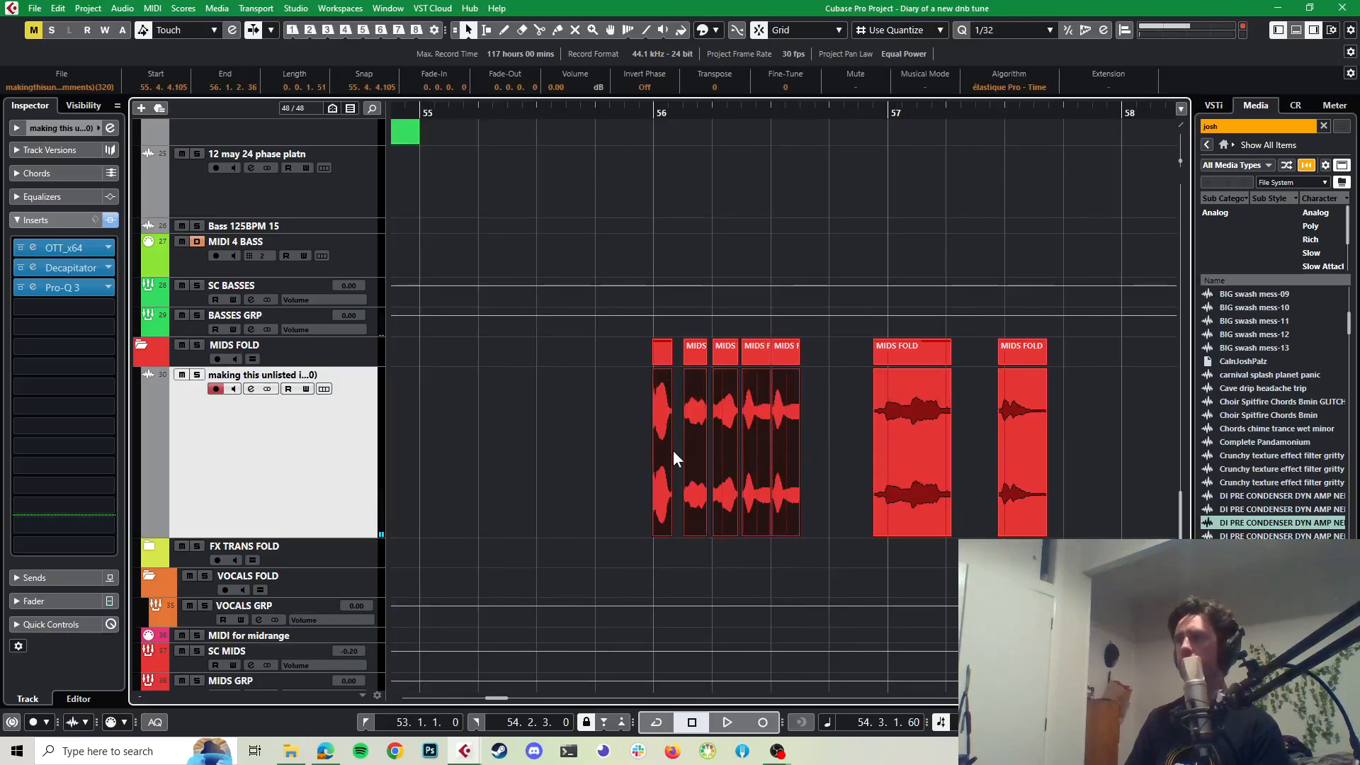
scroll(673, 452, "down", 2)
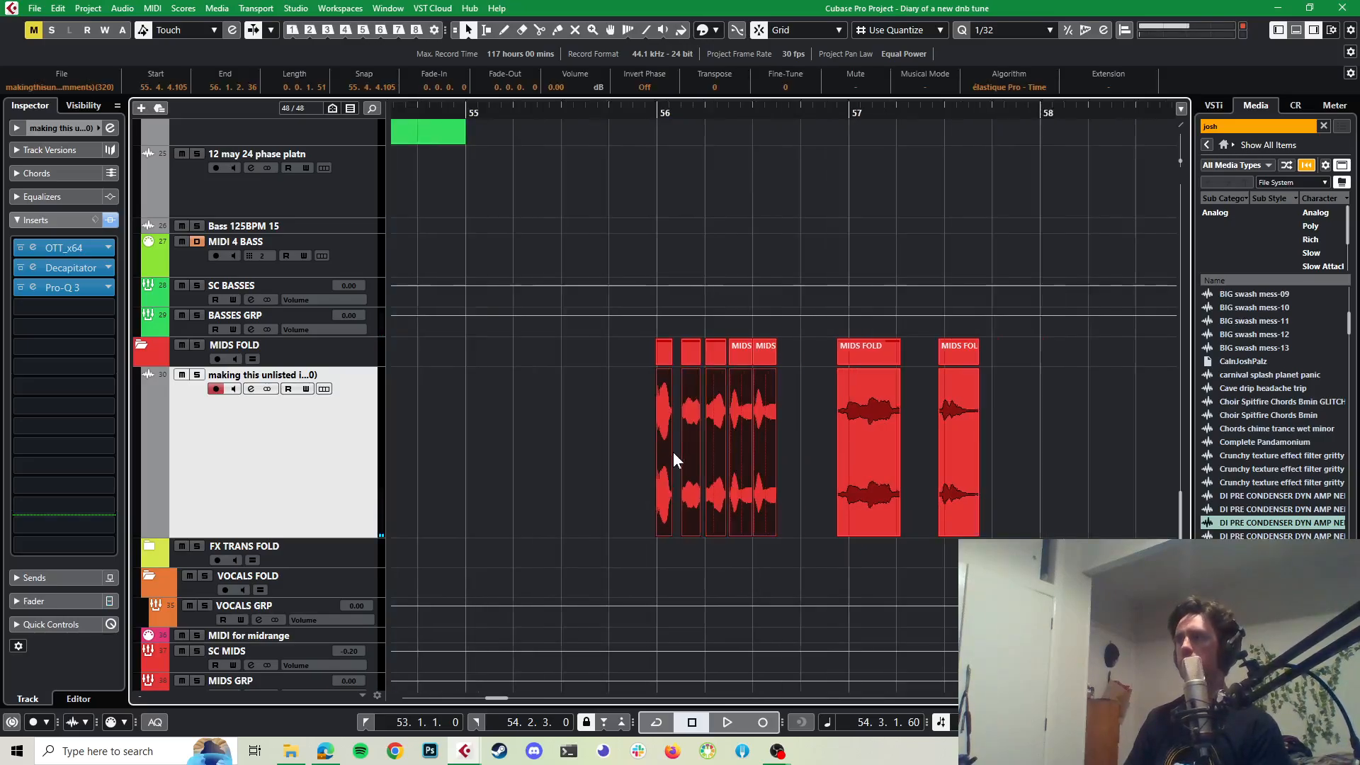
scroll(673, 452, "left", 1)
left_click_drag(750, 477, 593, 444)
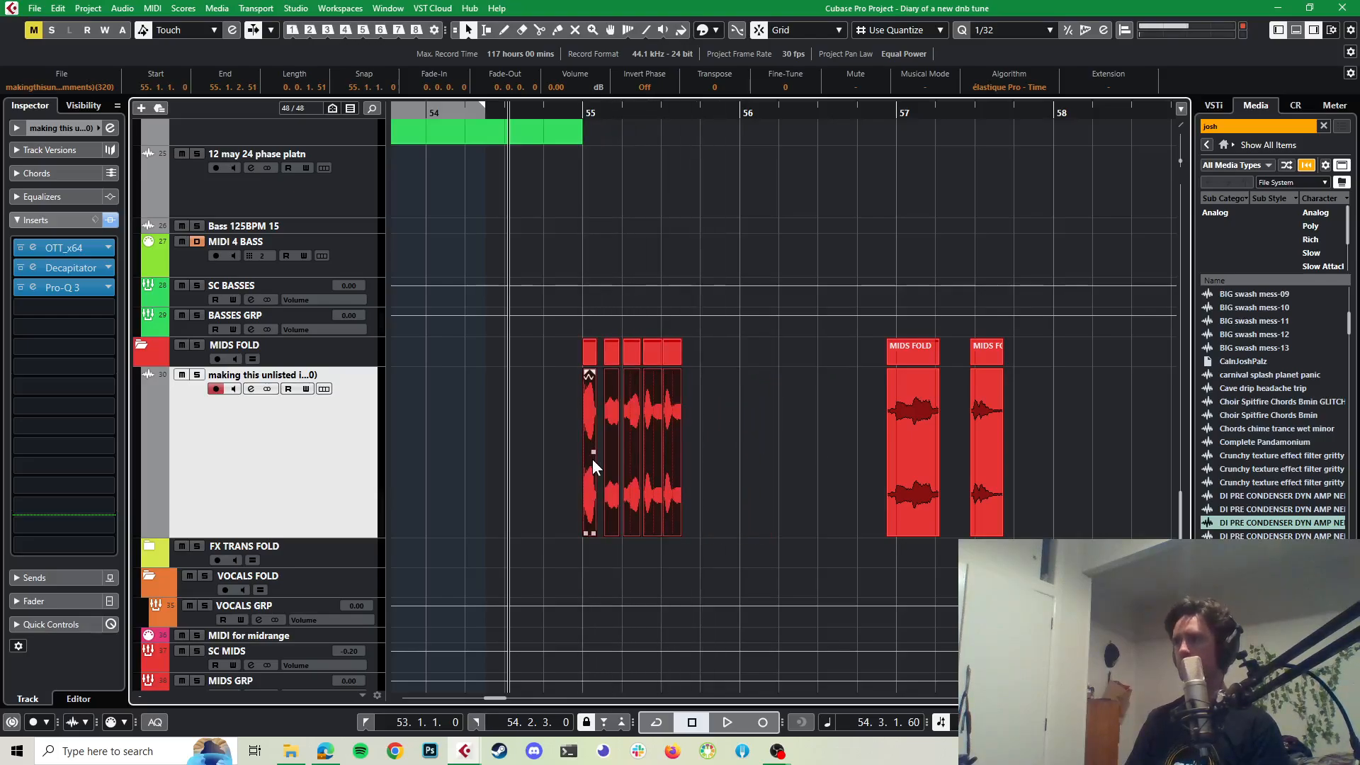
left_click(613, 414)
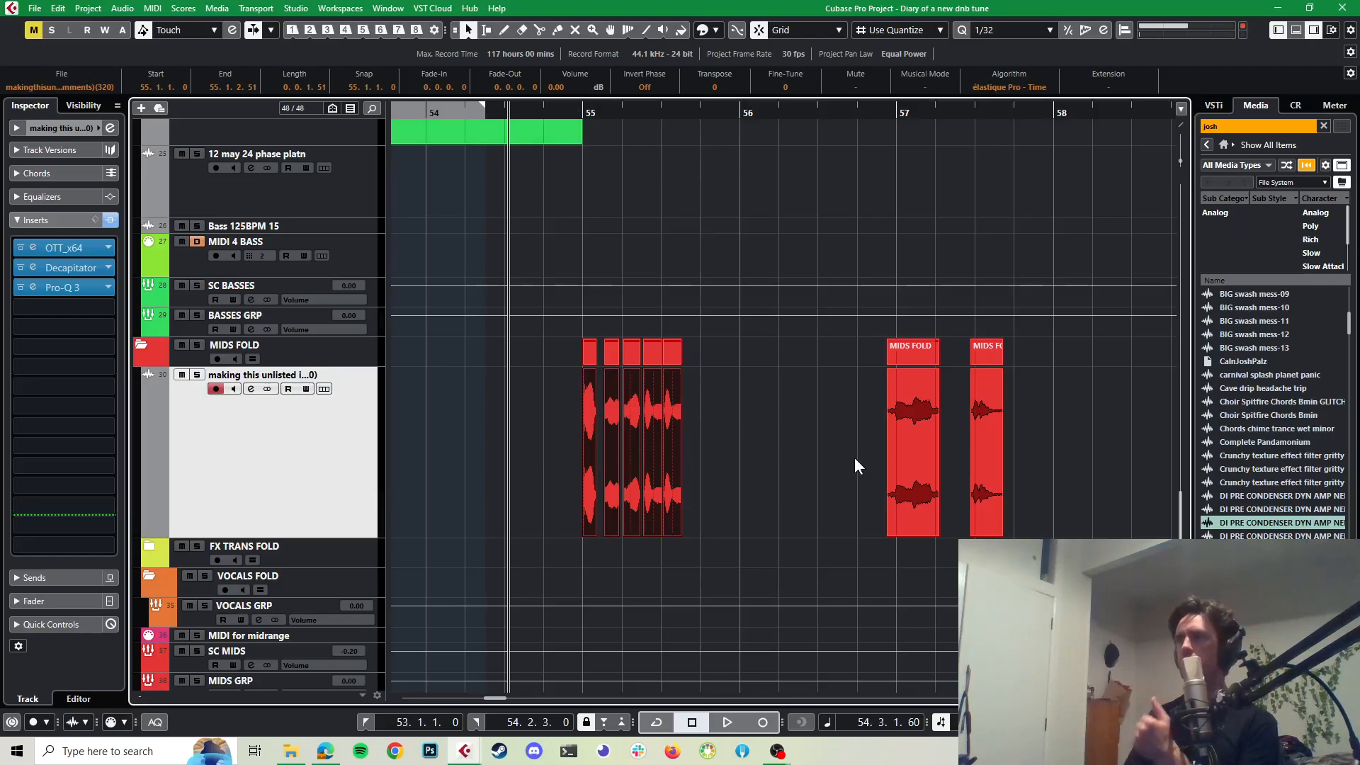
key("space")
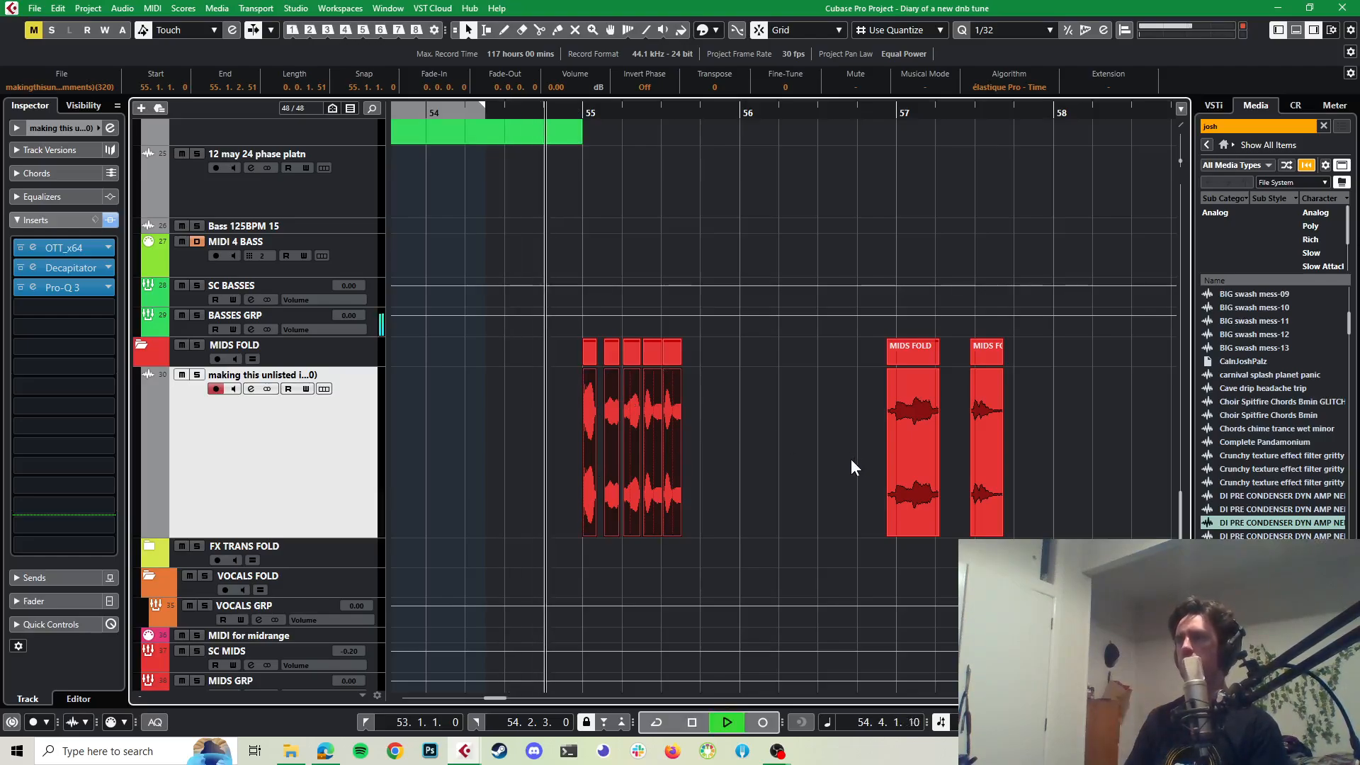
key("space")
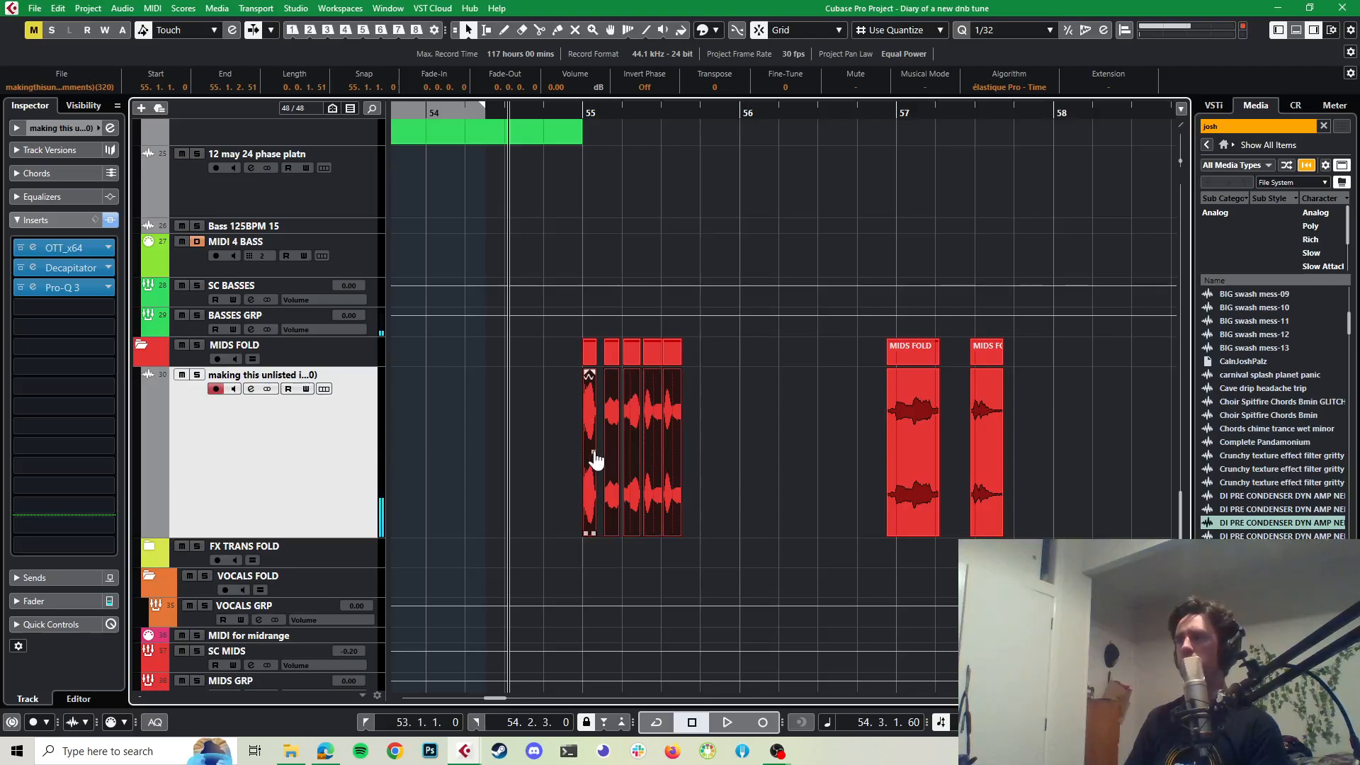
Step: Undo the five slices' move to bar 55, keep the repeated fifth slice, and play the mix through them
key("ctrl+z")
key("ctrl+z")
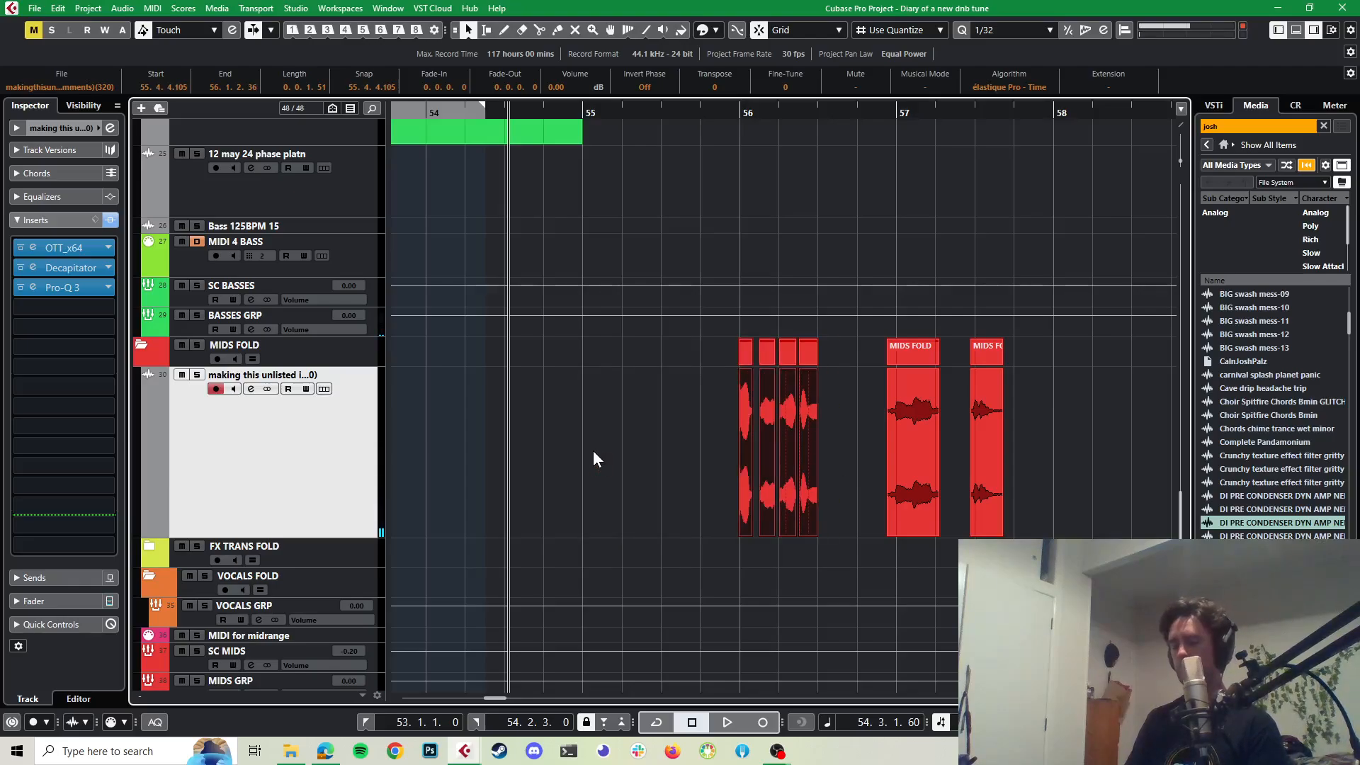
left_click(35, 9)
mouse_move(58, 9)
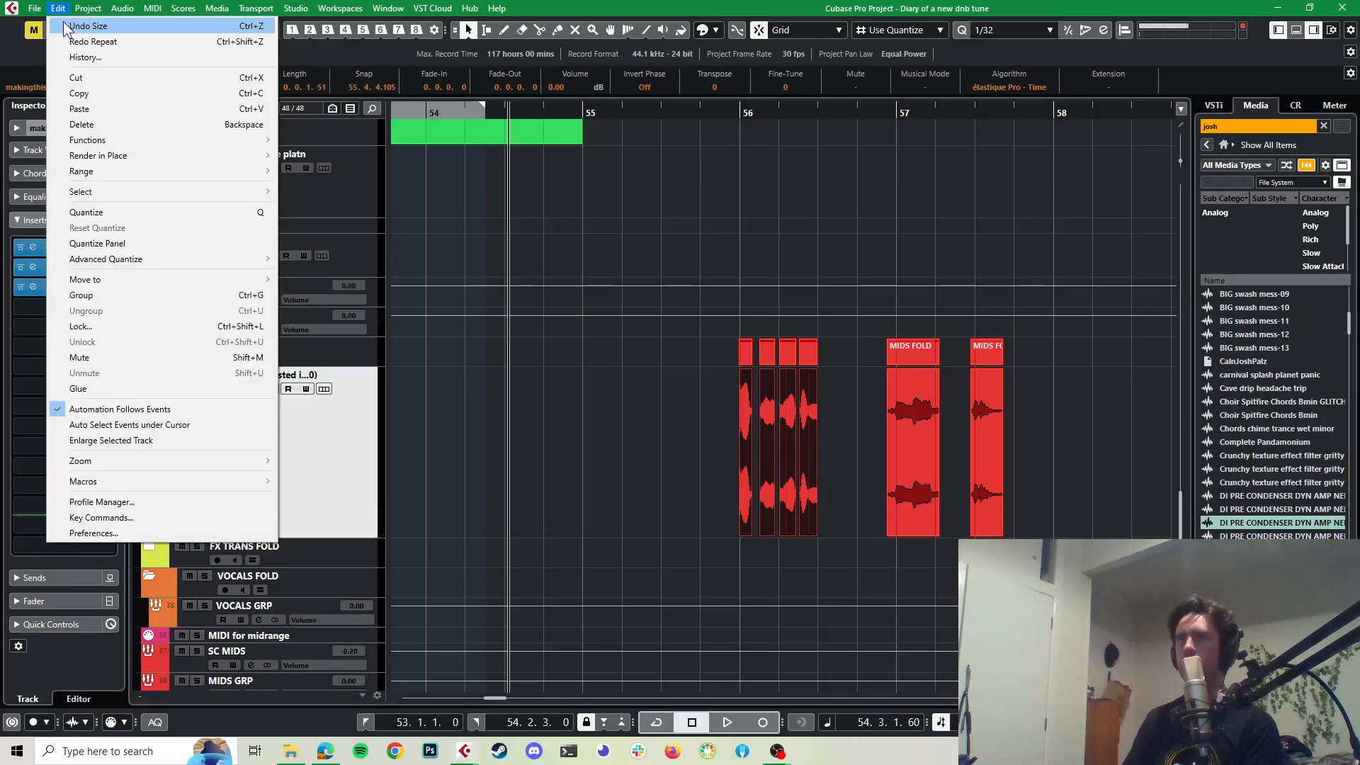
left_click(92, 41)
key("space")
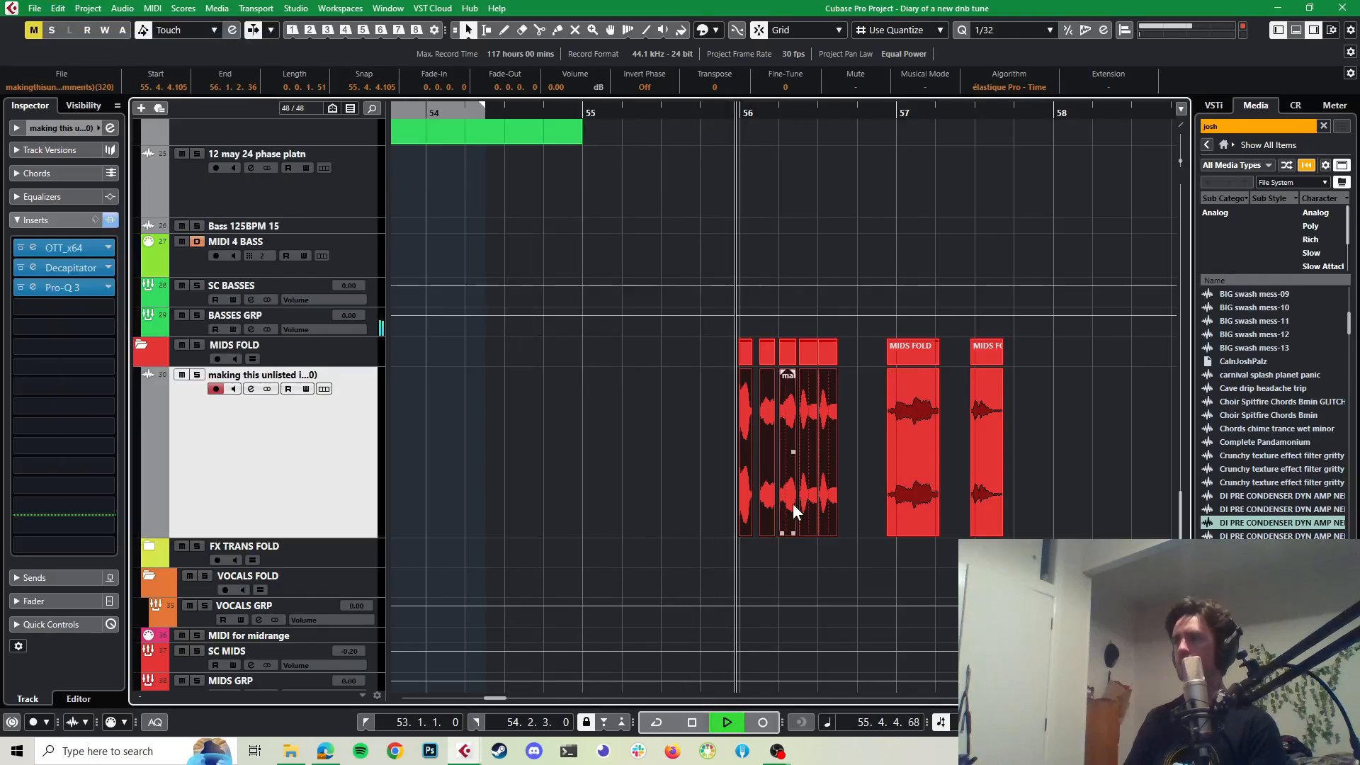
key("space")
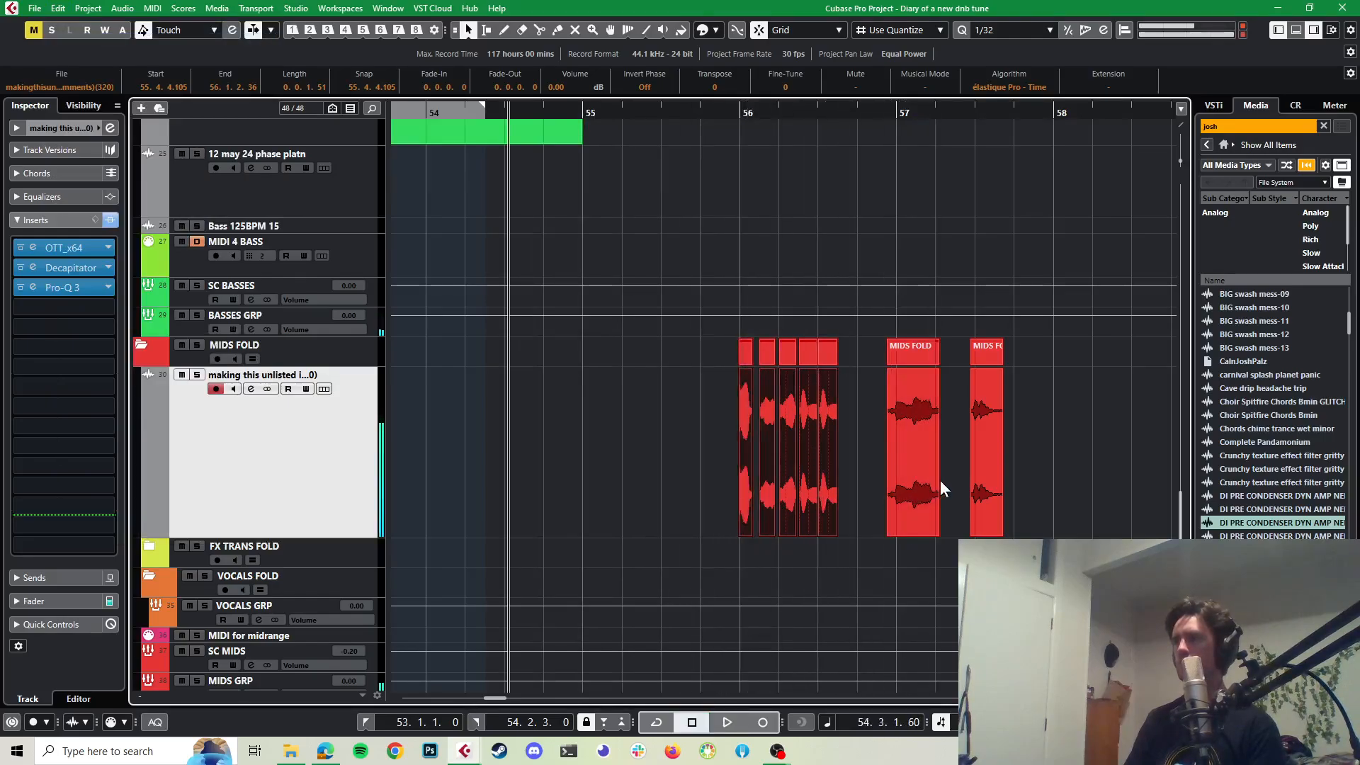
Step: Move the first five slices together to start at 55.4.3 and play them with the mix from 55.3
scroll(927, 467, "up", 2)
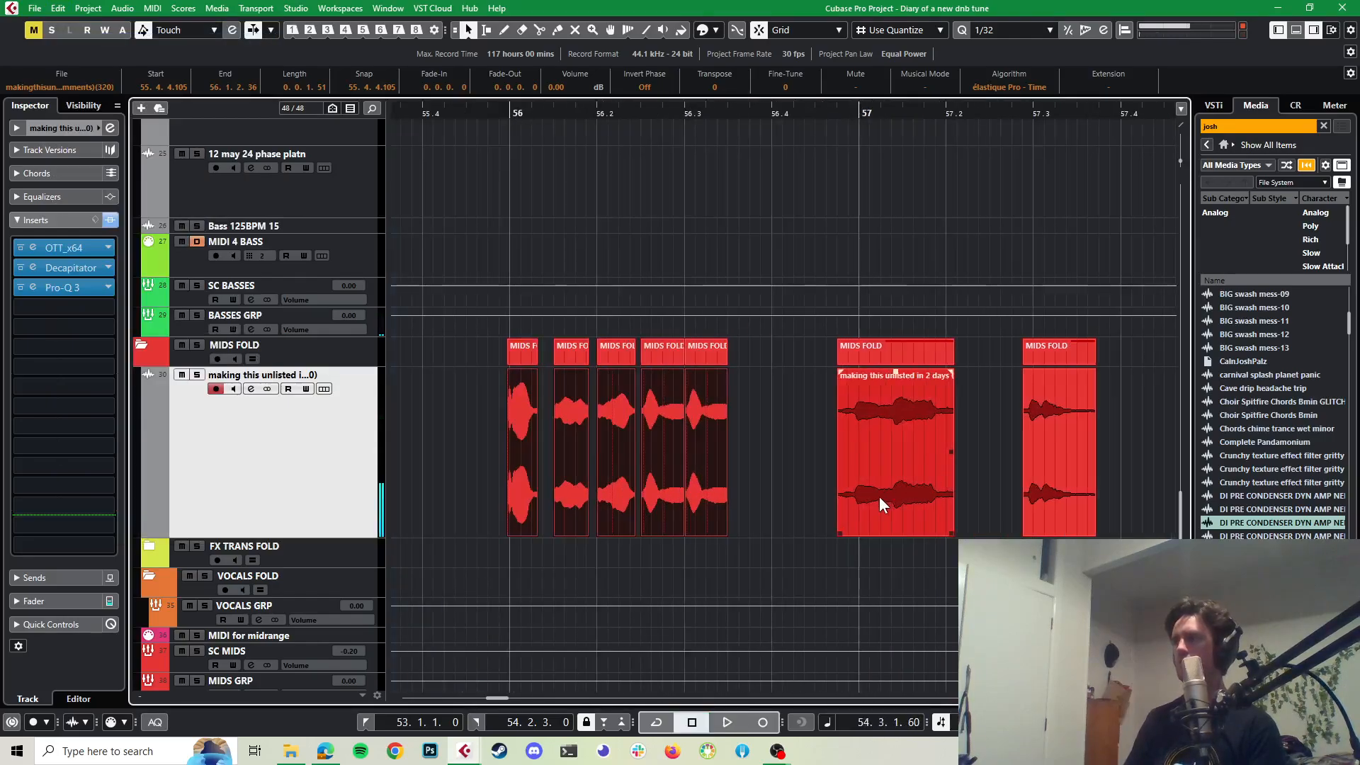
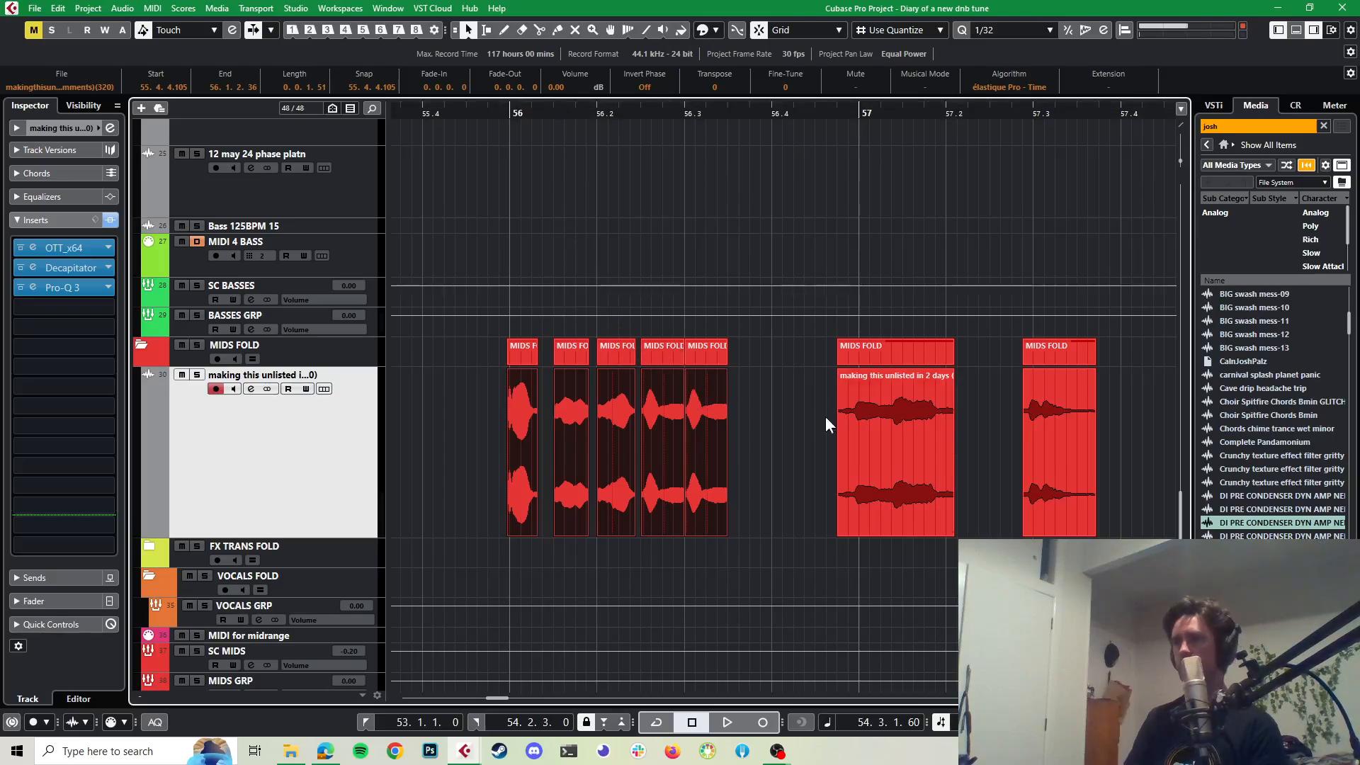
scroll(840, 440, "down", 2)
scroll(739, 459, "up", 3)
scroll(822, 436, "left", 2)
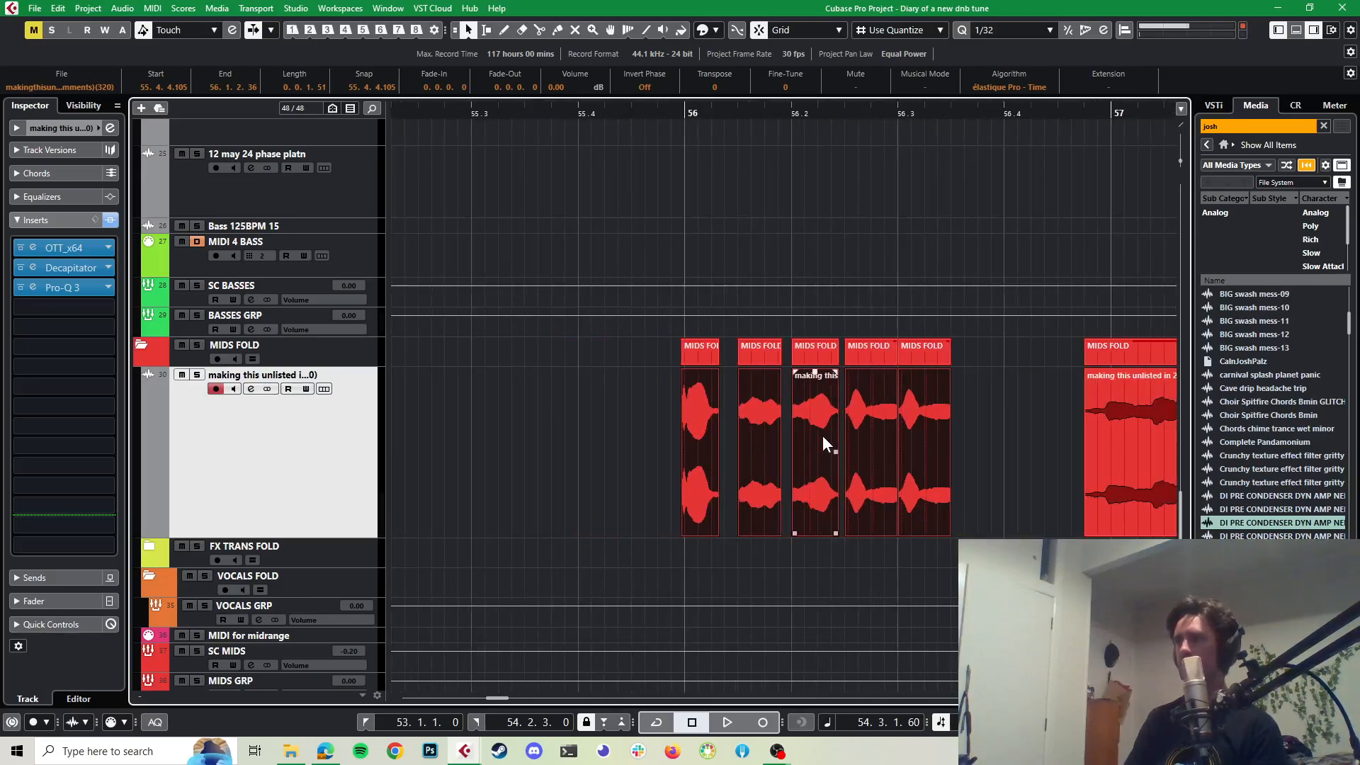
left_click_drag(992, 427, 644, 449)
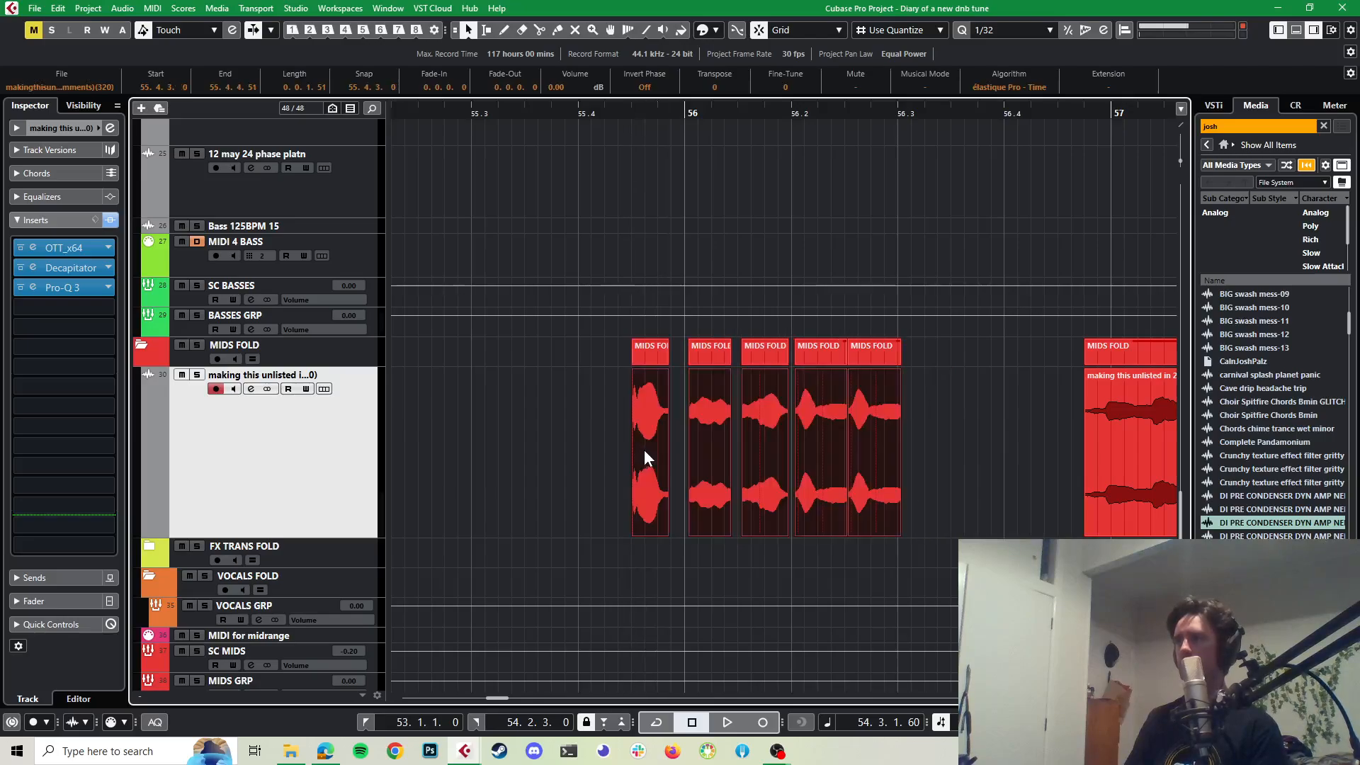
left_click(499, 106)
key("space")
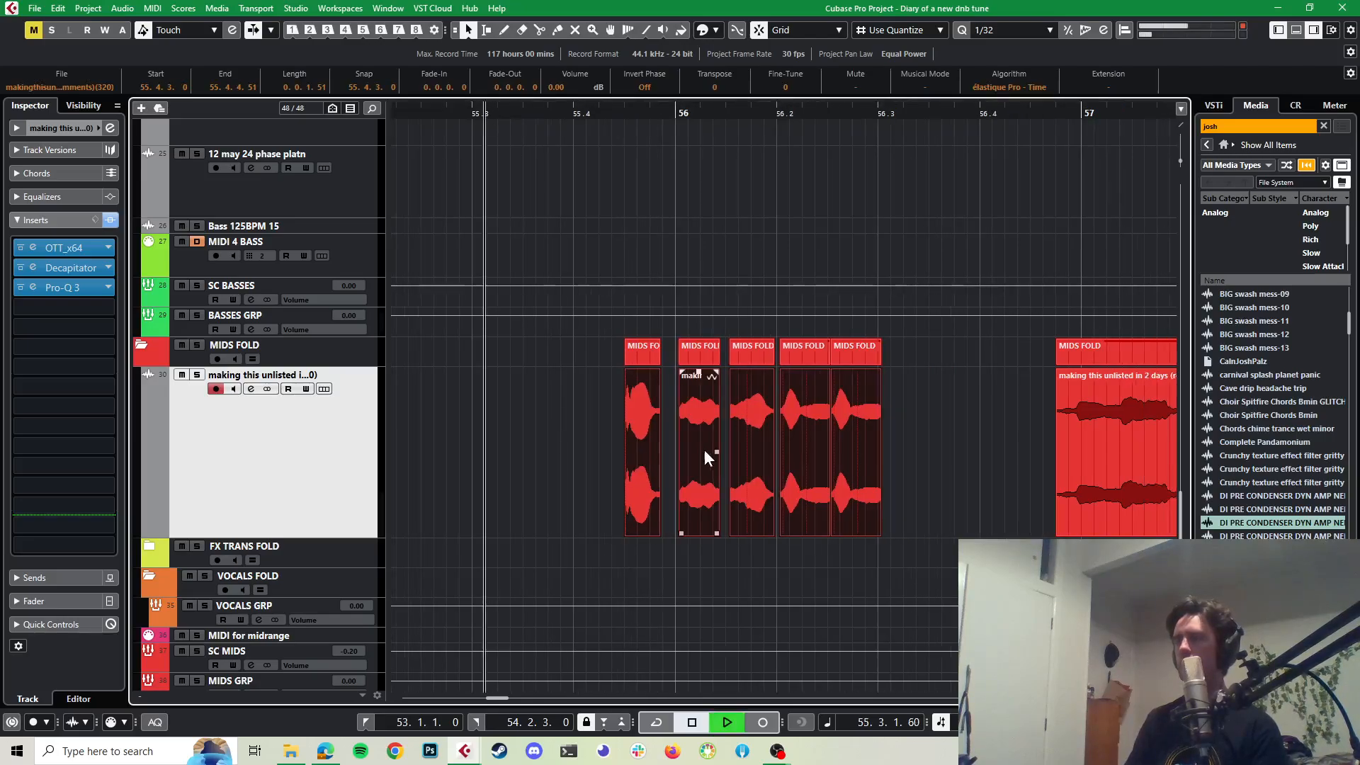
key("space")
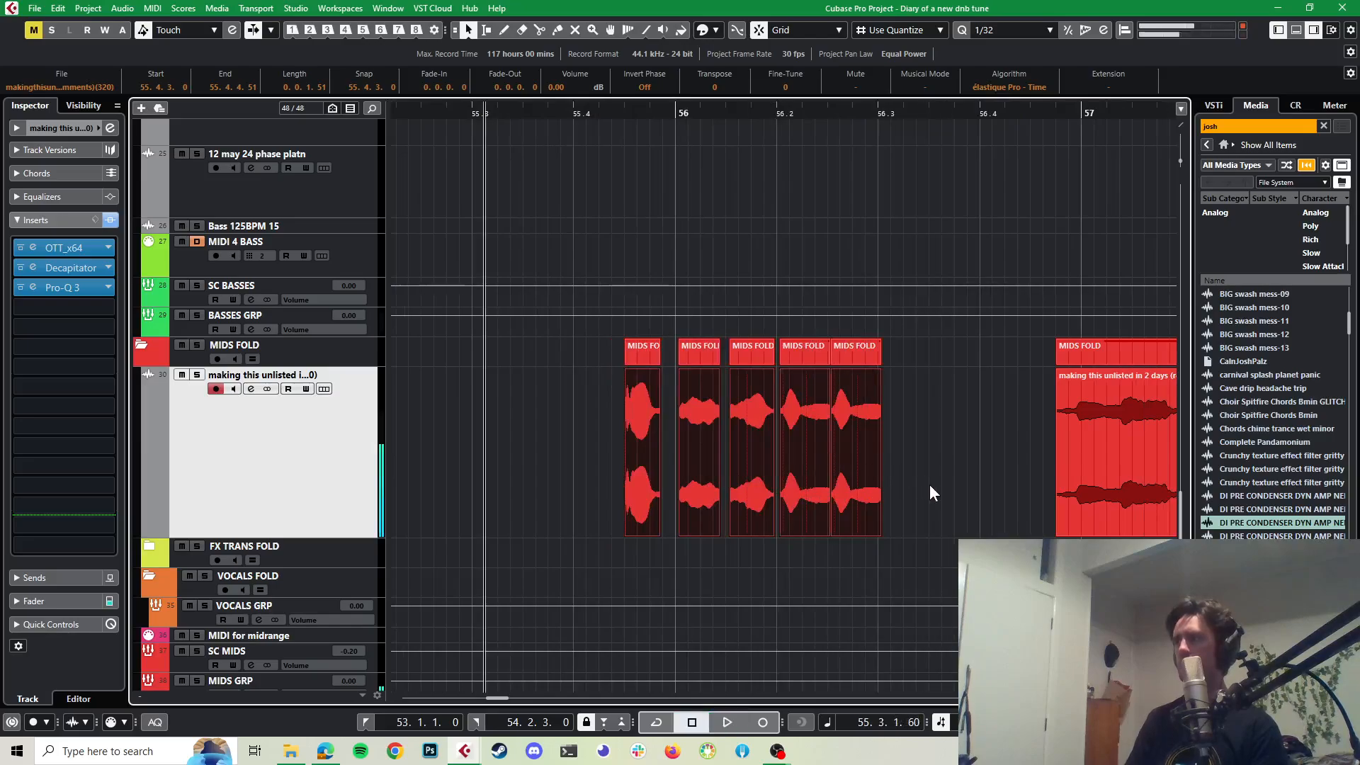
scroll(930, 485, "left", 1)
left_click(988, 499)
key("space")
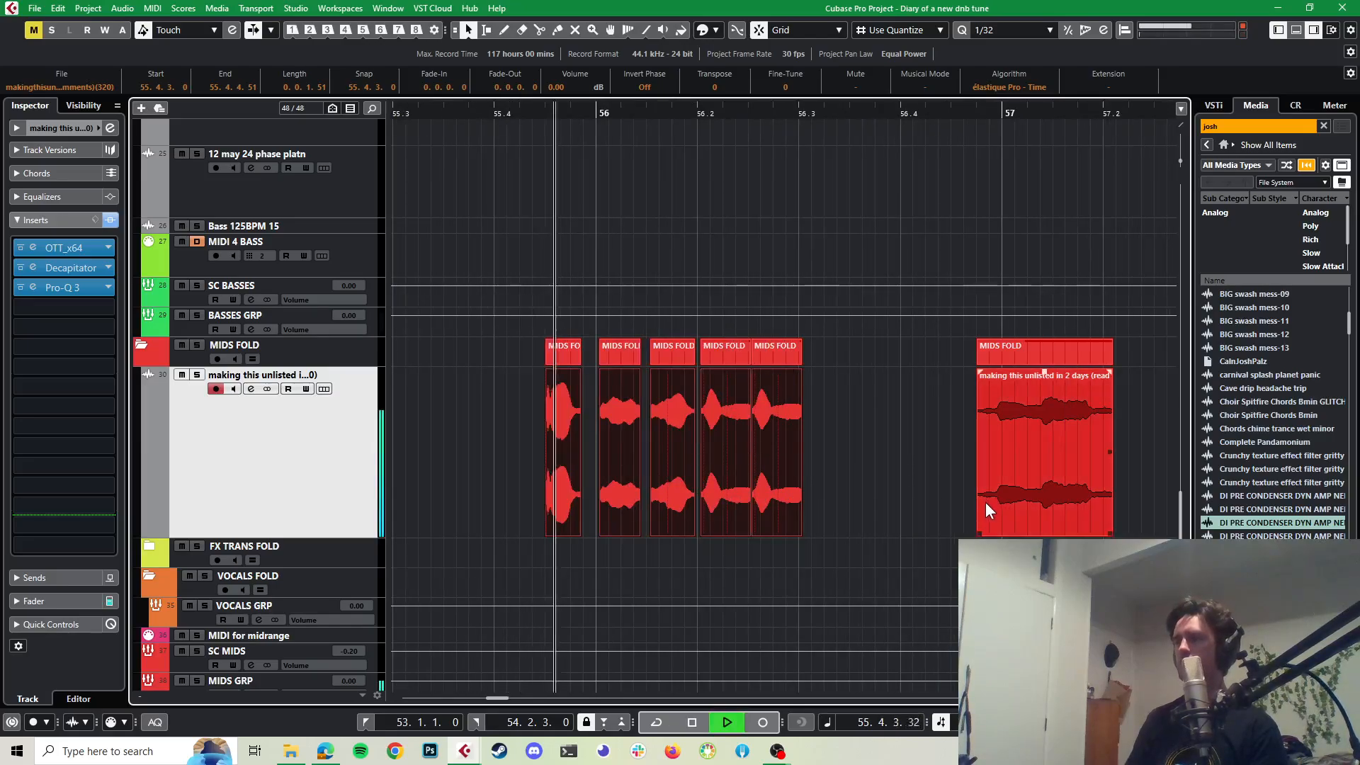
key("space")
Step: Move the longer sixth slice to start at 56.3.2, solo the sample track, and play it from 56.3
scroll(1020, 505, "up", 3)
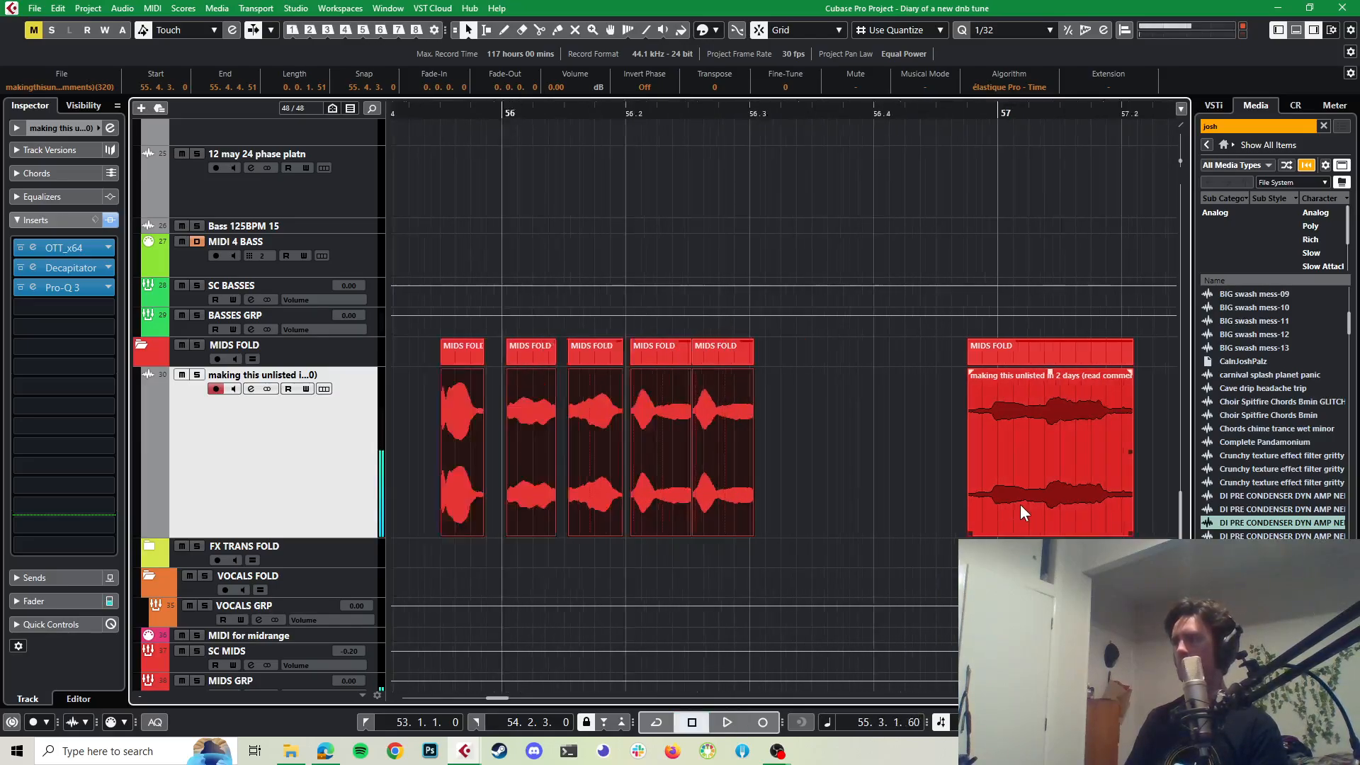
left_click_drag(1010, 508, 787, 495)
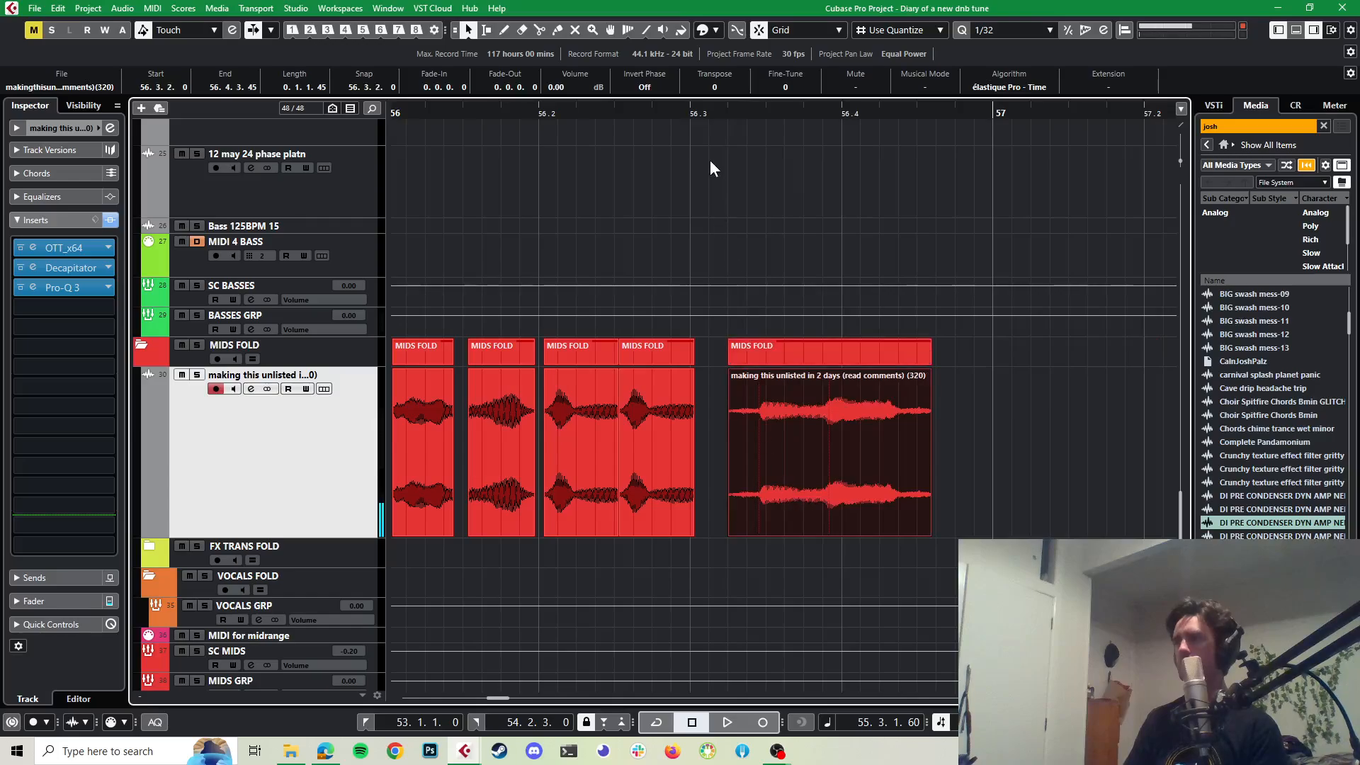
left_click(709, 112)
left_click(197, 375)
key("space")
key("space")
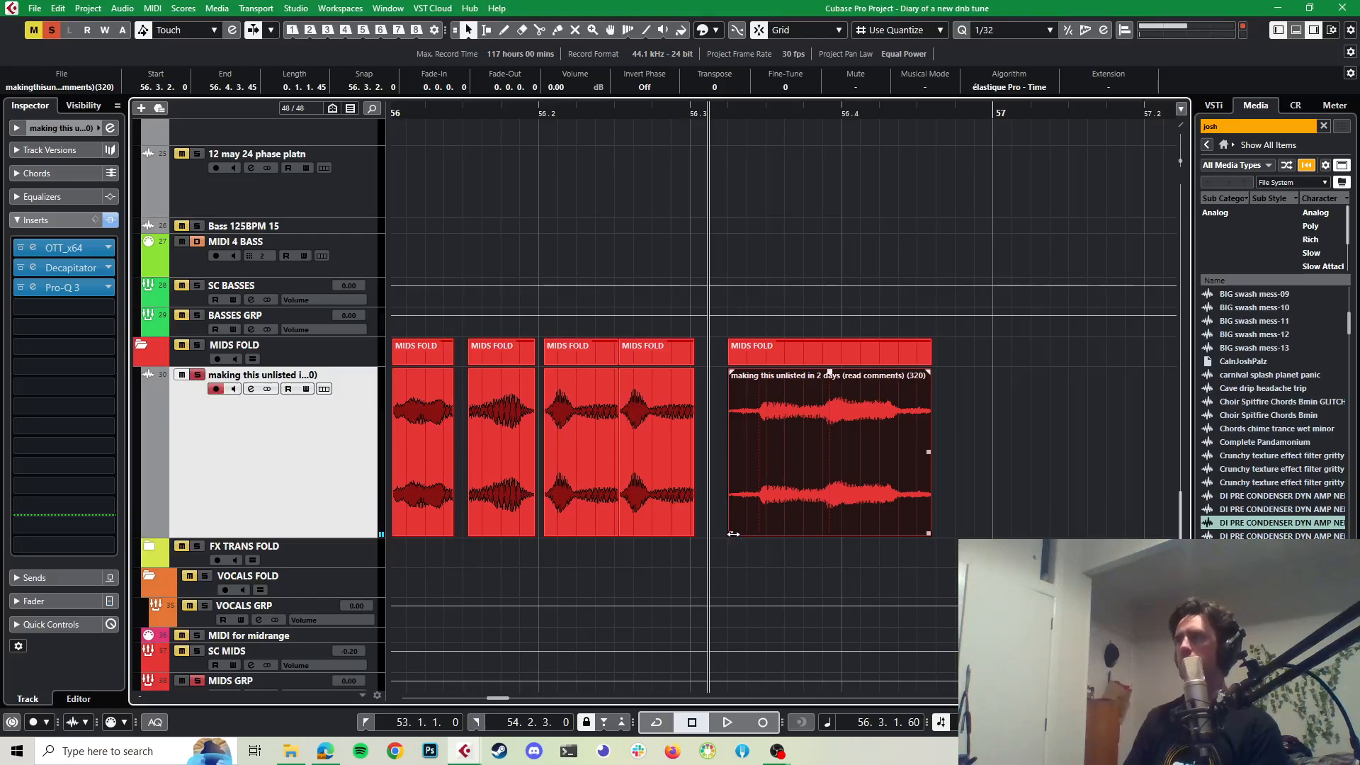
Step: Trim the quiet beginning off the sixth slice and place it at 56.3.1, directly after the fifth, checking it by playback
left_click_drag(733, 534, 764, 538)
key("space")
key("space")
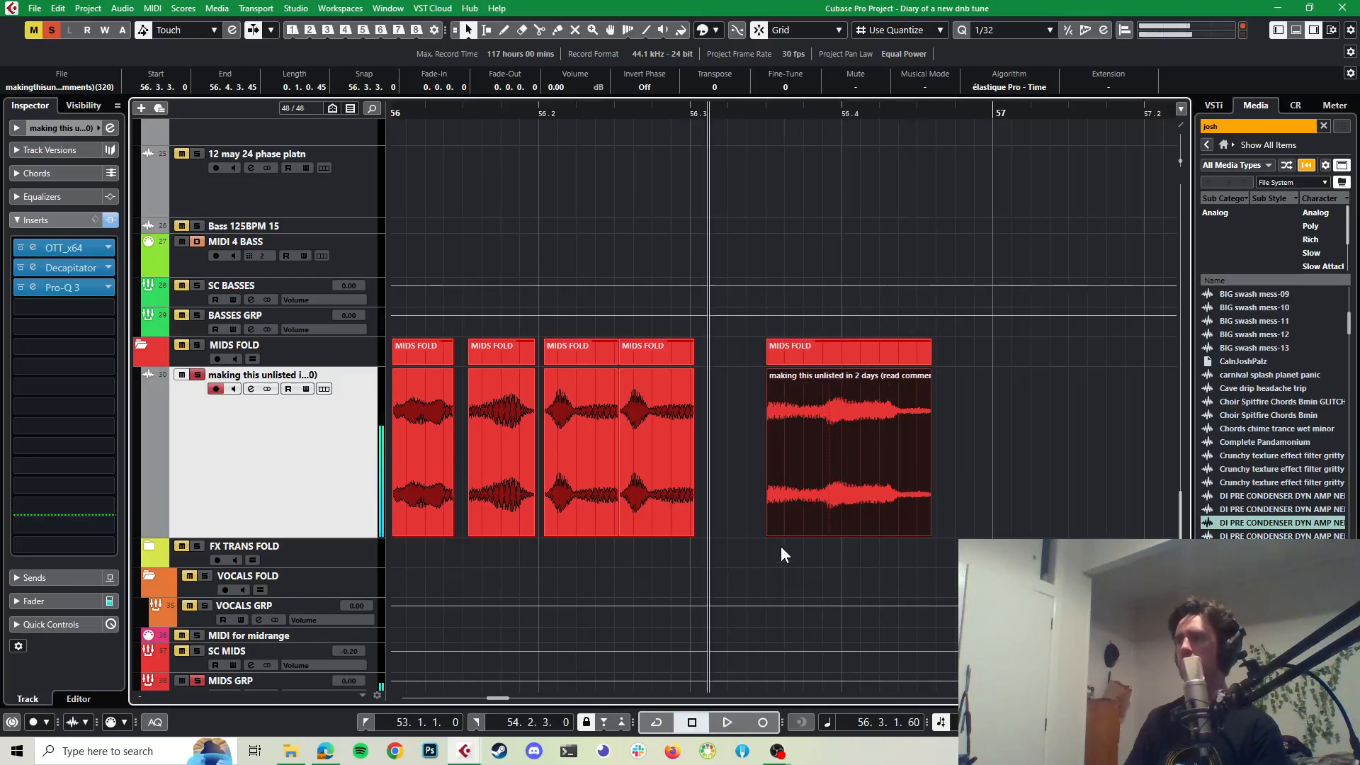
left_click_drag(770, 532, 721, 490)
key("space")
key("space")
key("space")
key("space")
key("space")
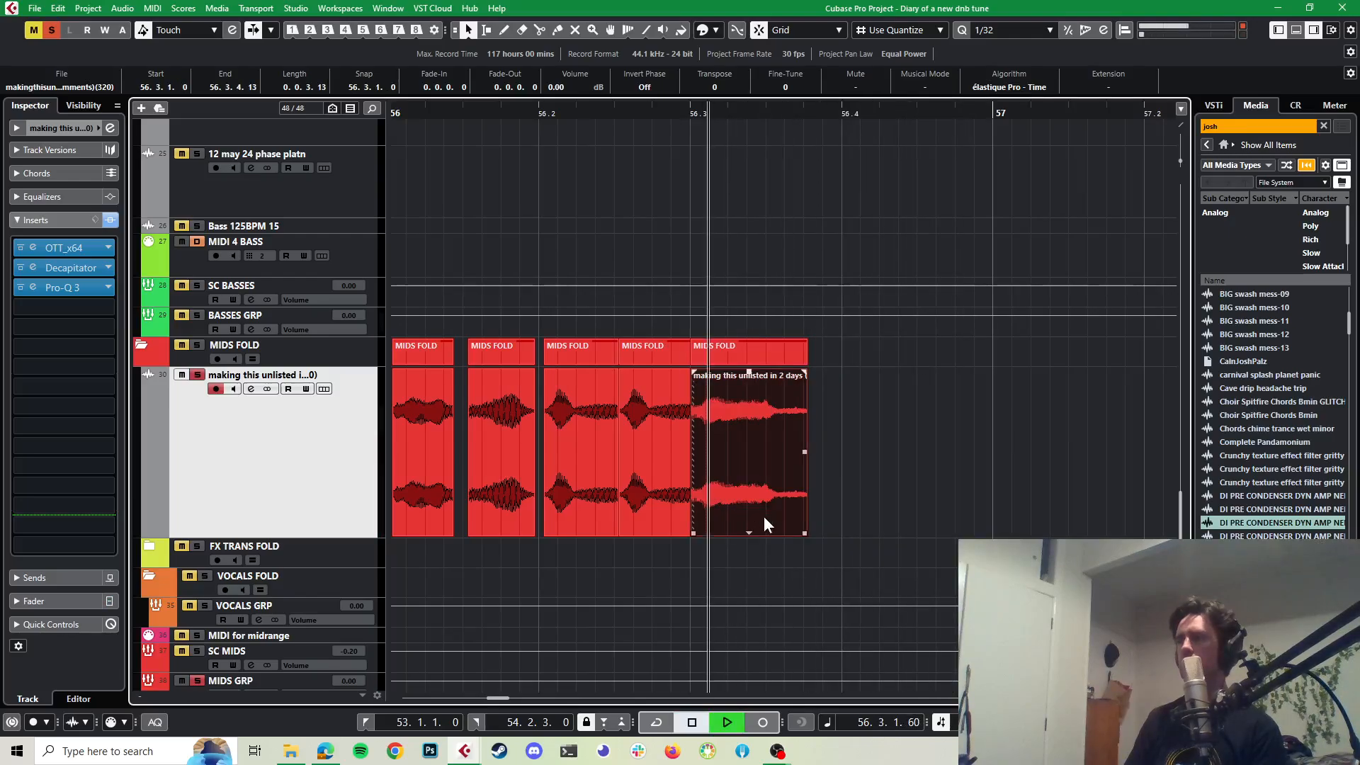
key("space")
Step: Move the last short slice to start at 56.4.1 and audition it in solo
key("g")
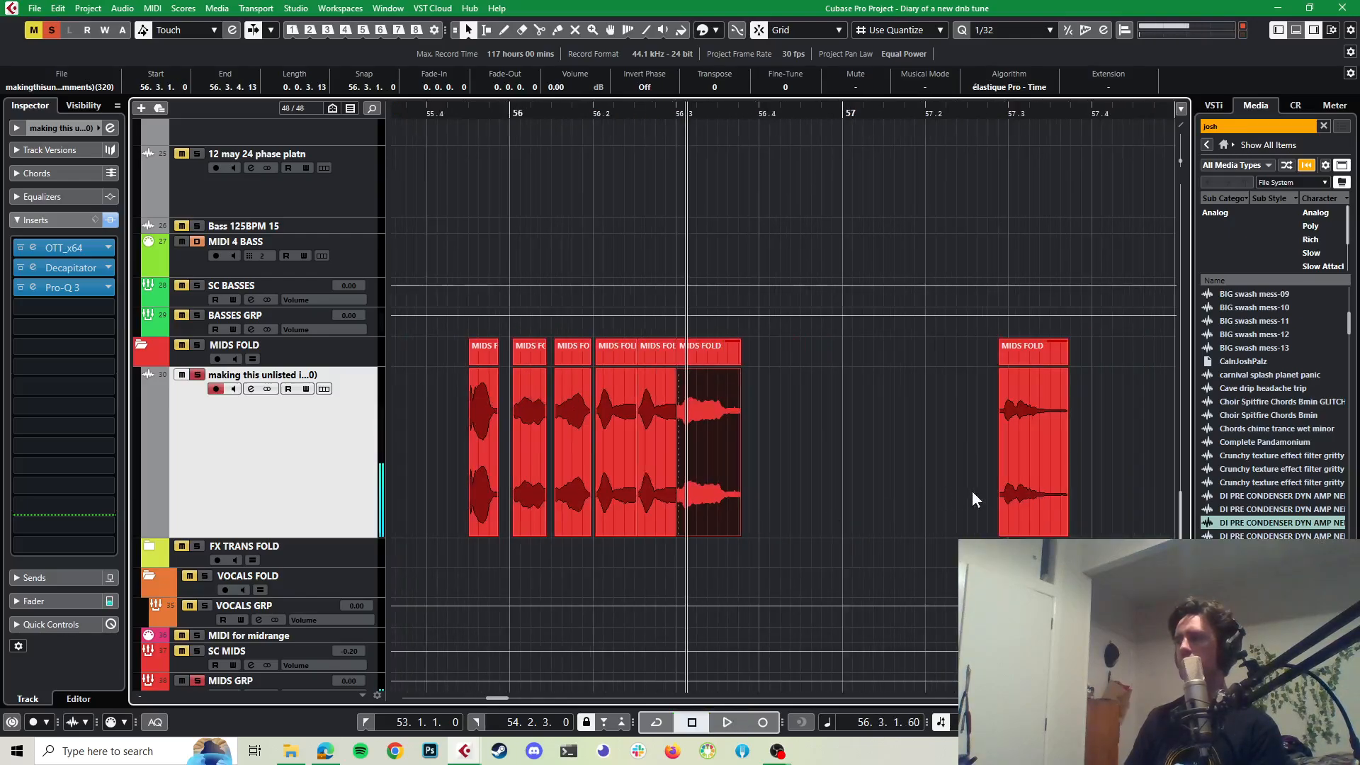
left_click_drag(1006, 489, 762, 498)
key("h")
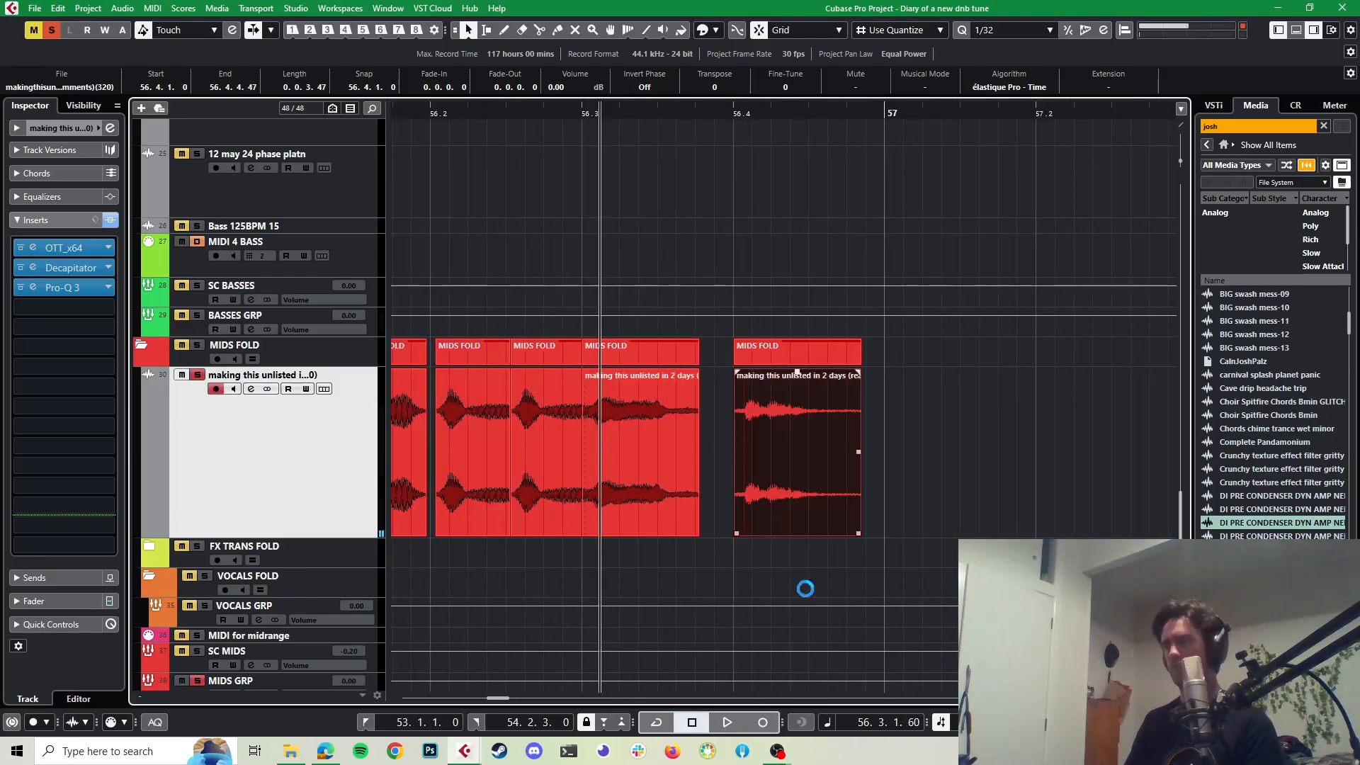
key("space")
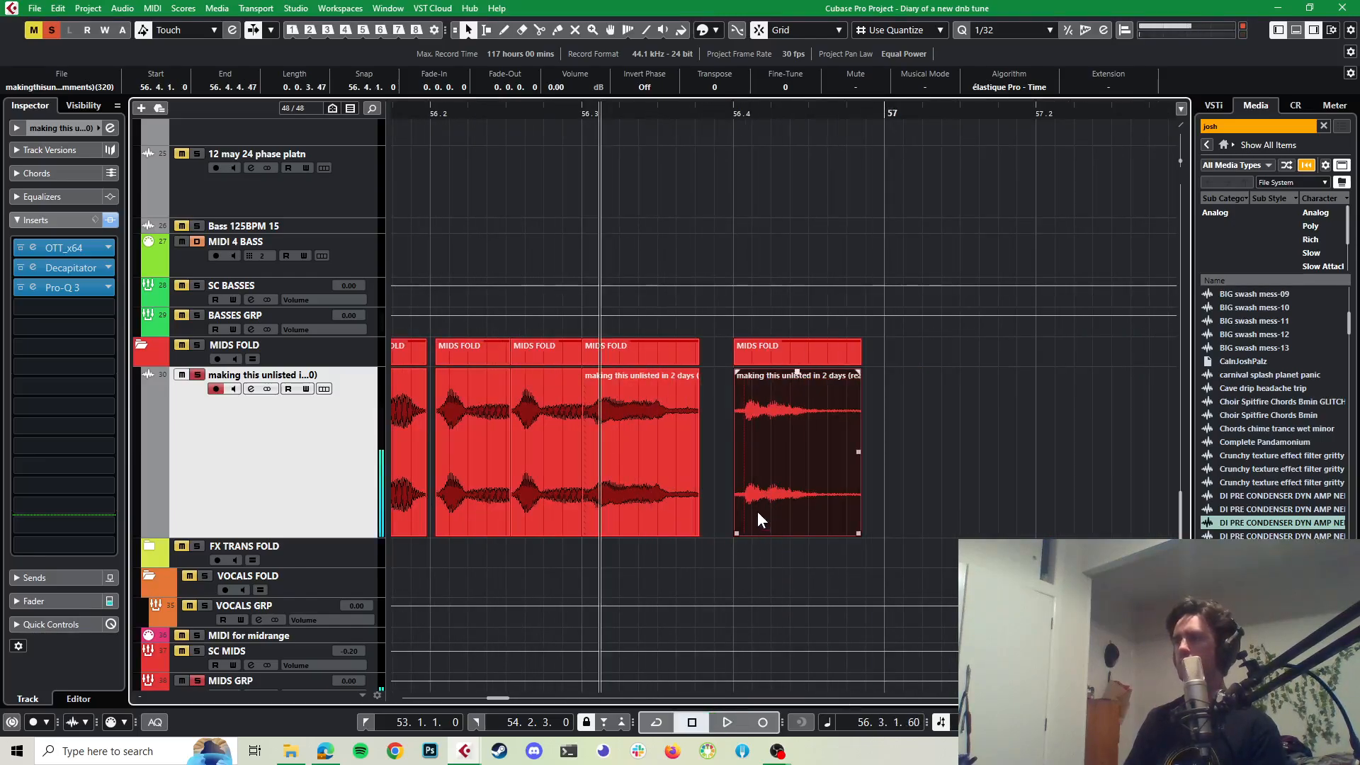
key("space")
Step: Trim the quiet beginning off the last slice, keep its start at 56.4.1, and audition the result
key("h")
left_click_drag(729, 529, 781, 513)
key("space")
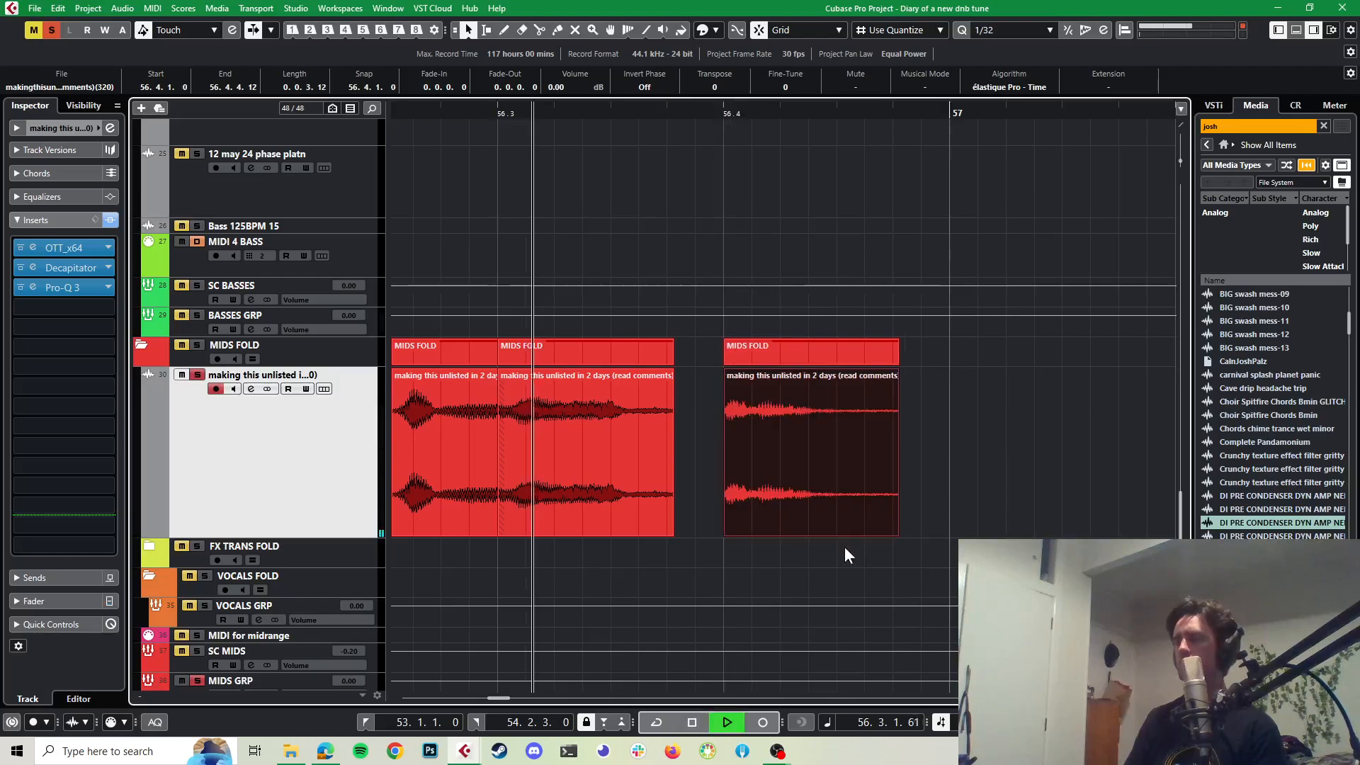
key("space")
Step: Play the whole rearranged slice phrase in solo from before bar 56
key("g")
key("g")
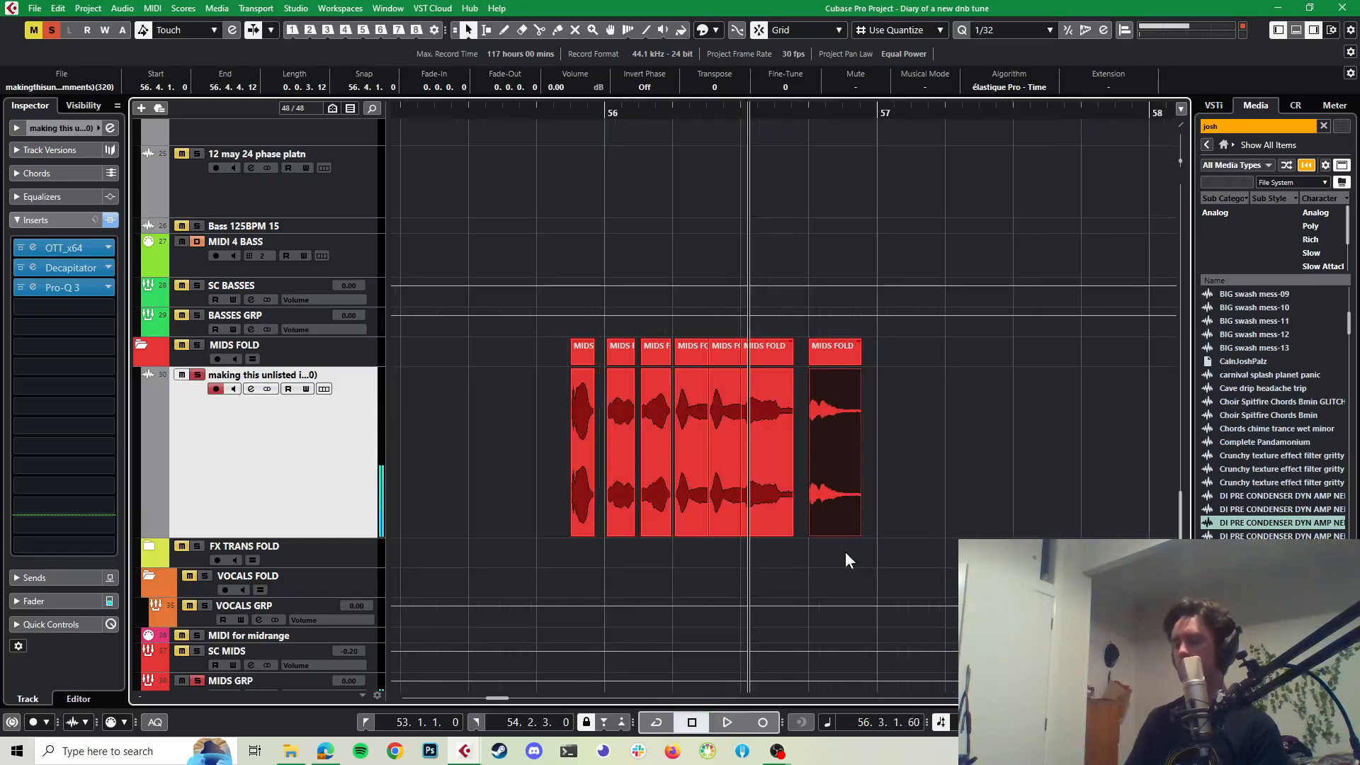
key("space")
left_click_drag(532, 112, 530, 126)
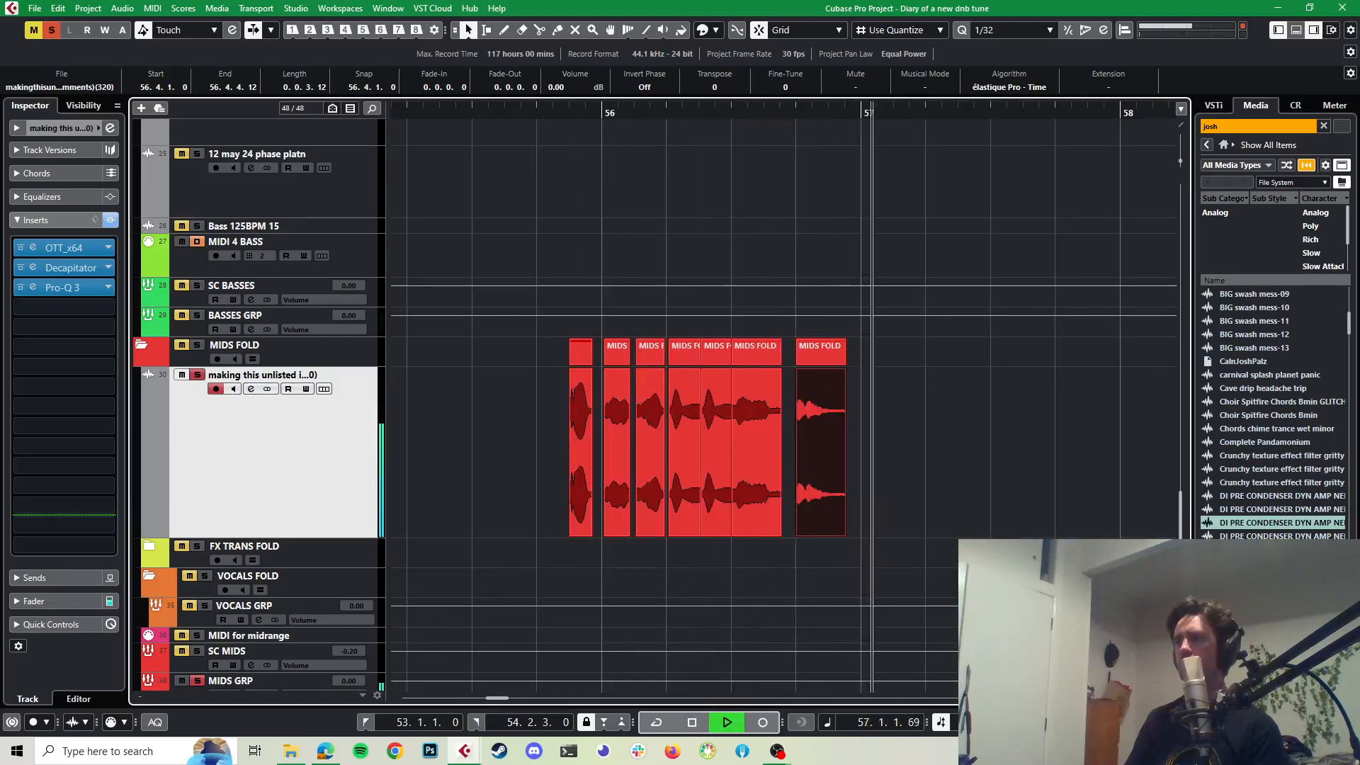
key("space")
Step: Unsolo the sample track, play the slices with the full mix, and set the playback position to 55.2
left_click(198, 375)
key("space")
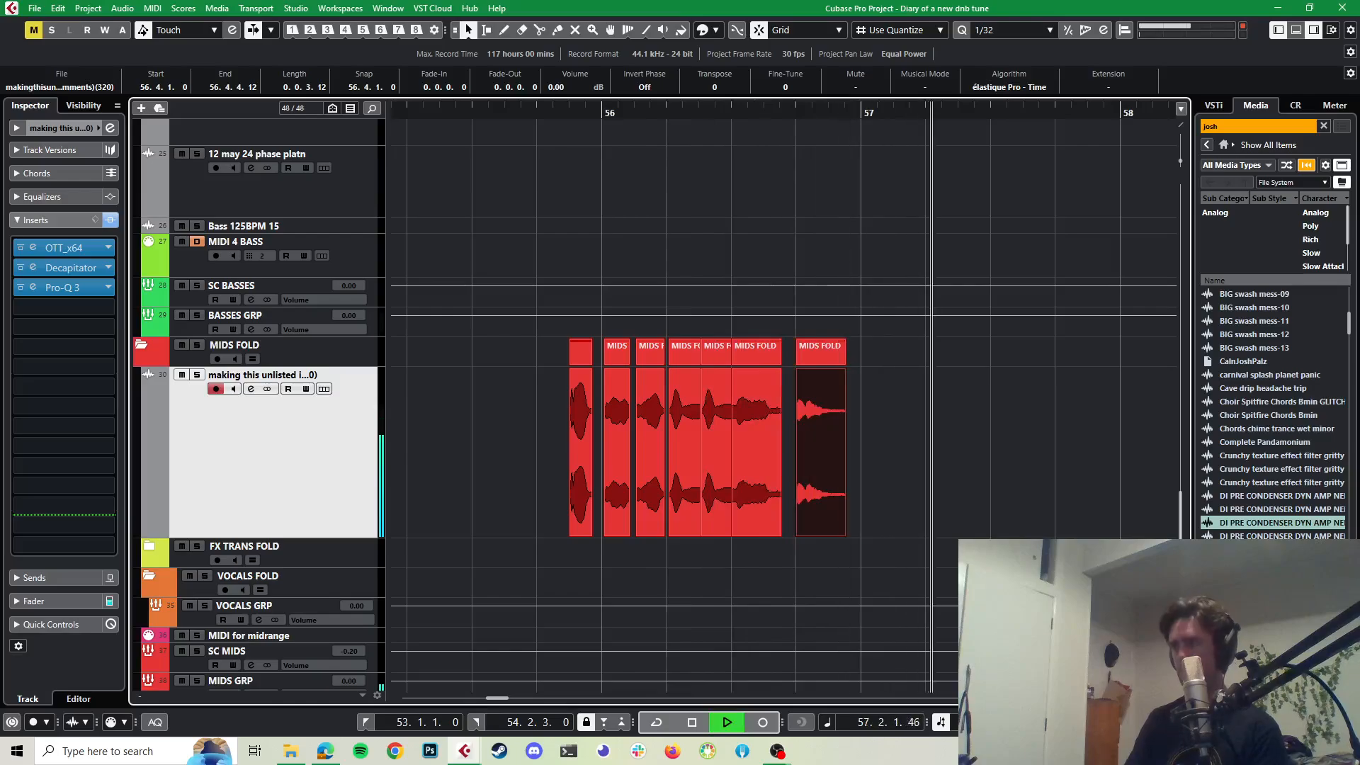
key("space")
left_click(432, 112)
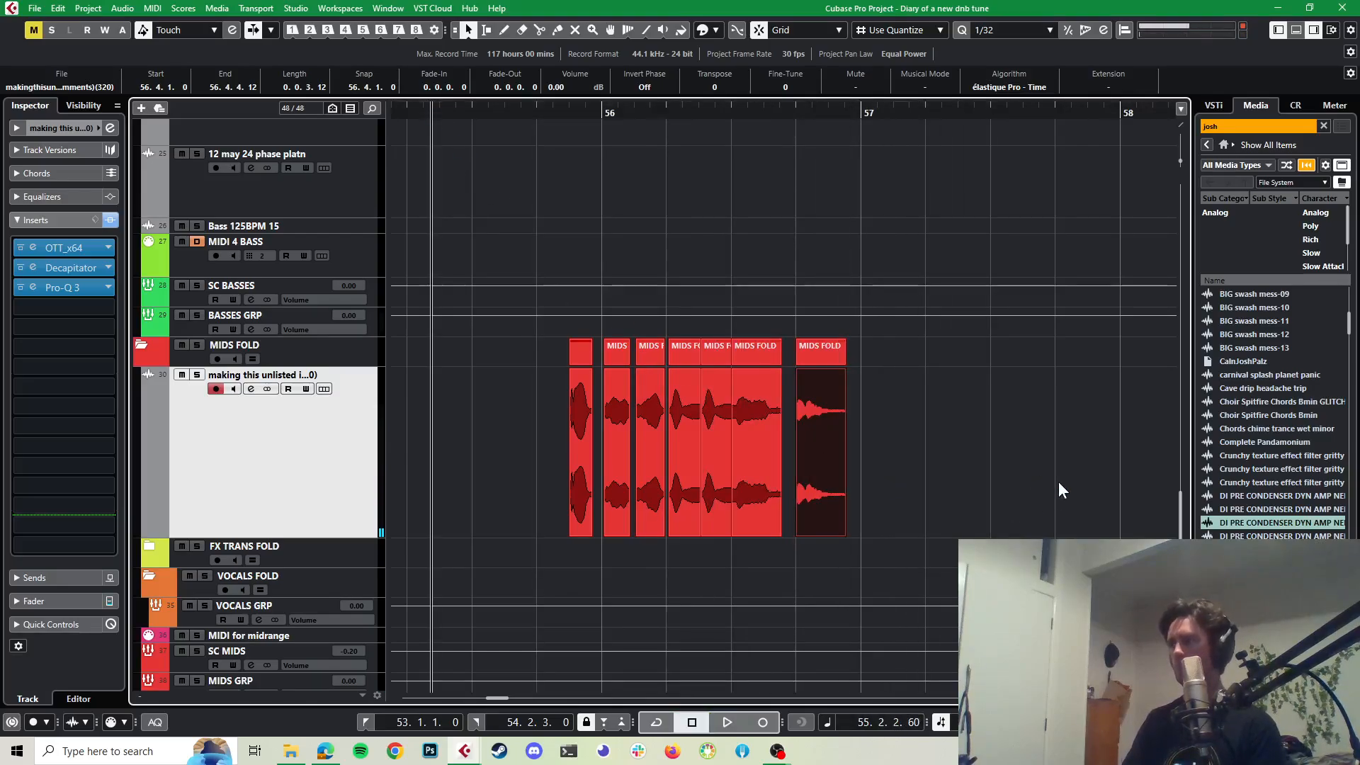
scroll(1059, 482, "down", 1)
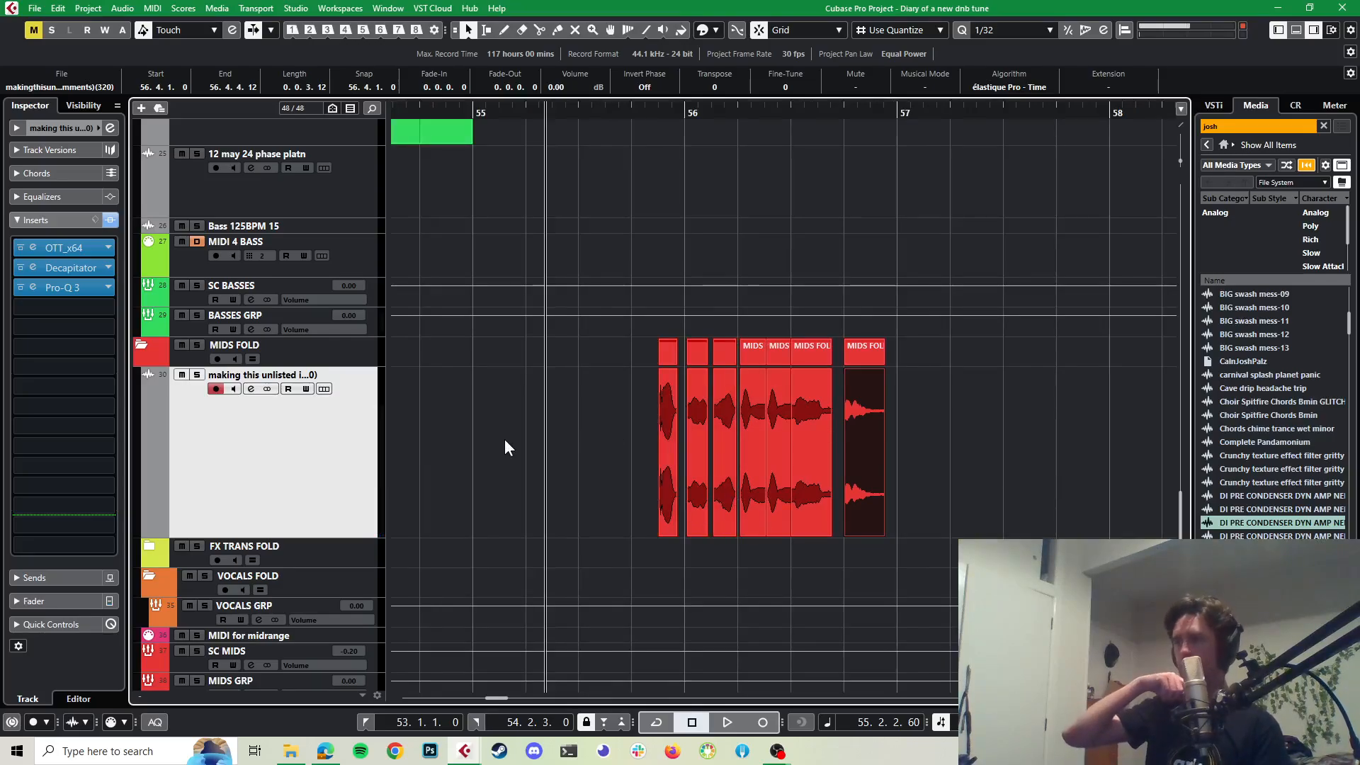
scroll(505, 439, "down", 4)
scroll(504, 439, "left", 5)
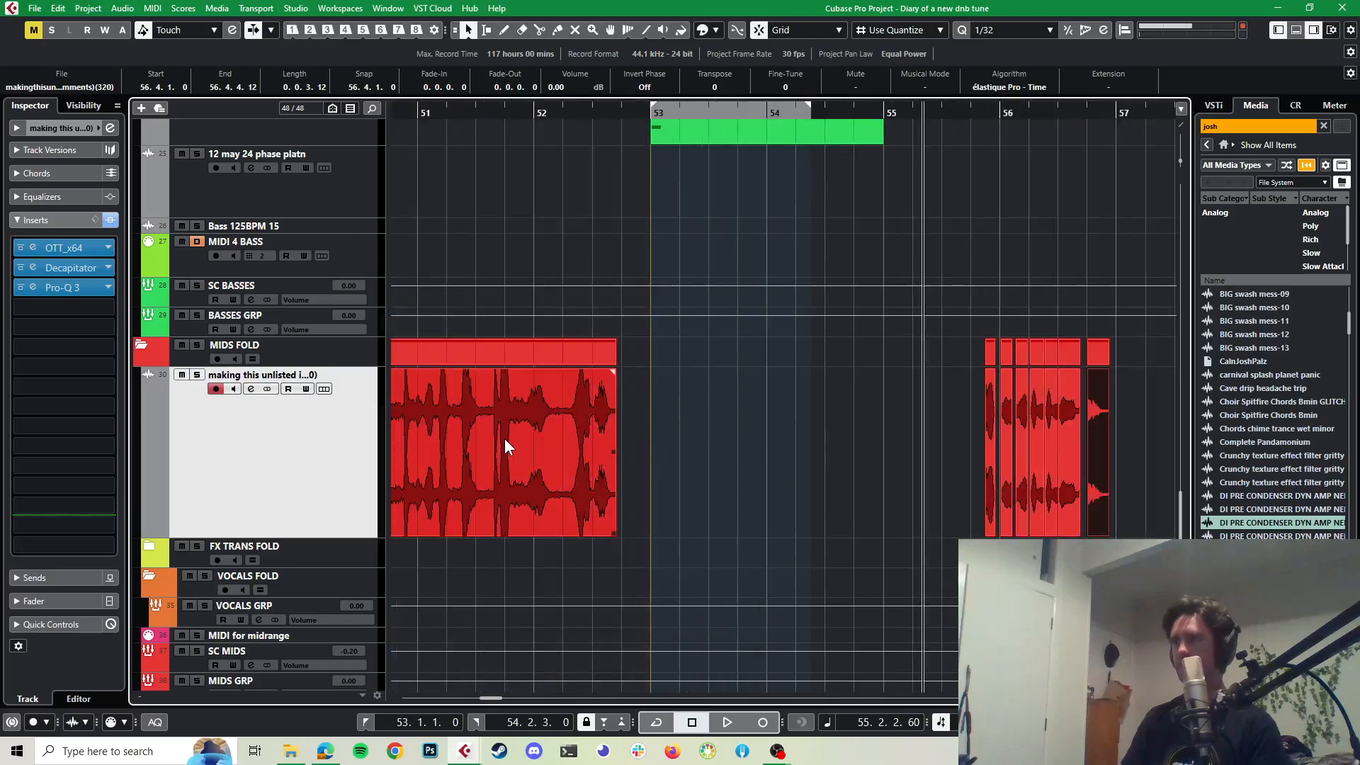
scroll(505, 438, "down", 5)
scroll(504, 438, "up", 2)
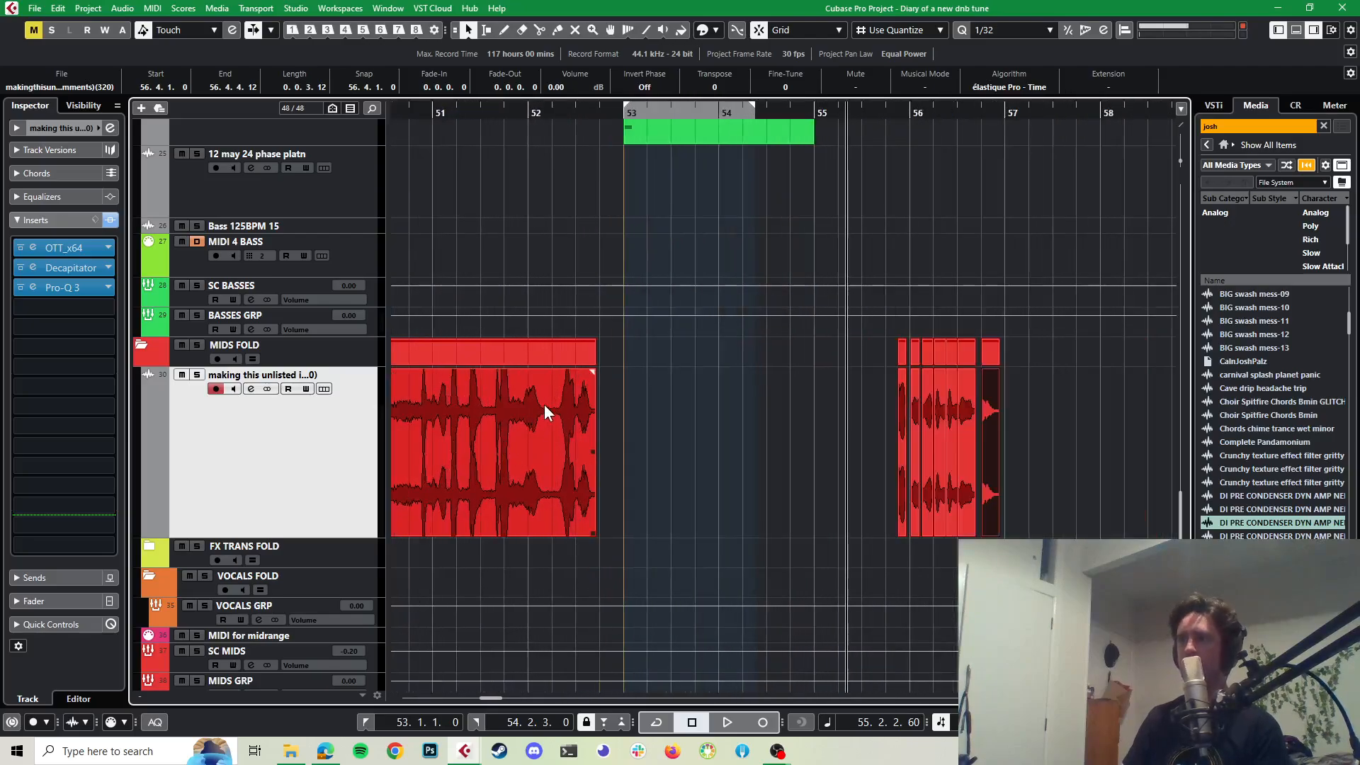
scroll(544, 406, "down", 3)
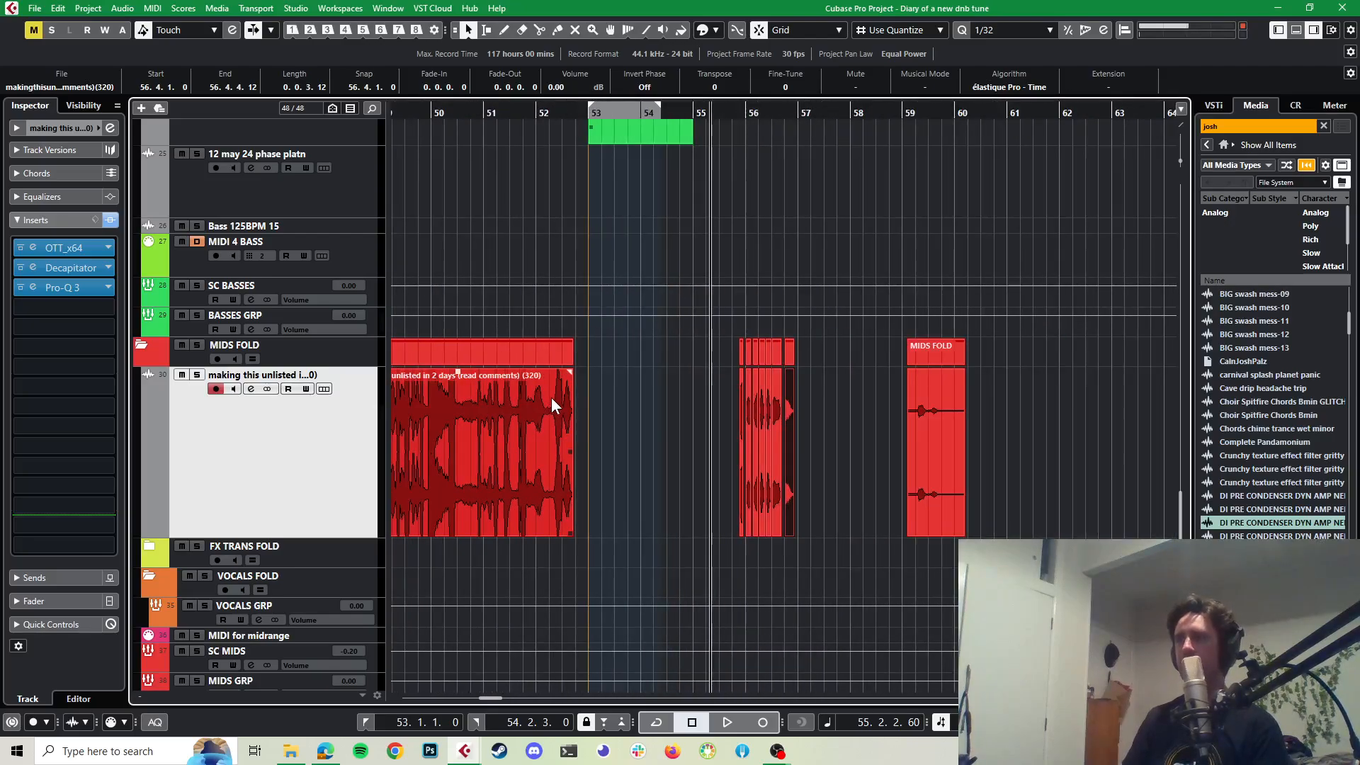
Step: Play the mix briefly from 47.4.2, ahead of the original long midrange sample
scroll(551, 397, "down", 2)
left_click(423, 112)
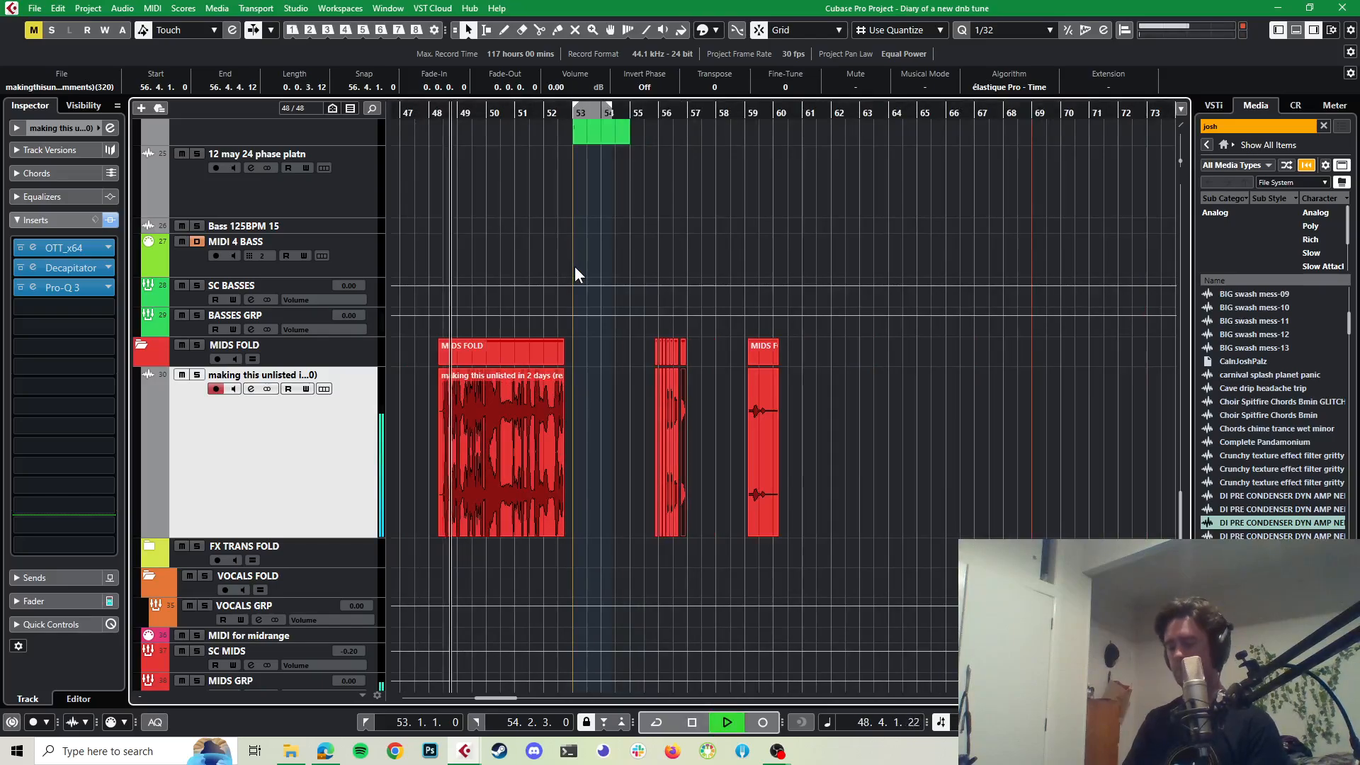
key("space")
Step: Set the playback position to 52.4.2, briefly play the drop, and select the Serum 02 track's part around bar 54
scroll(602, 211, "up", 4)
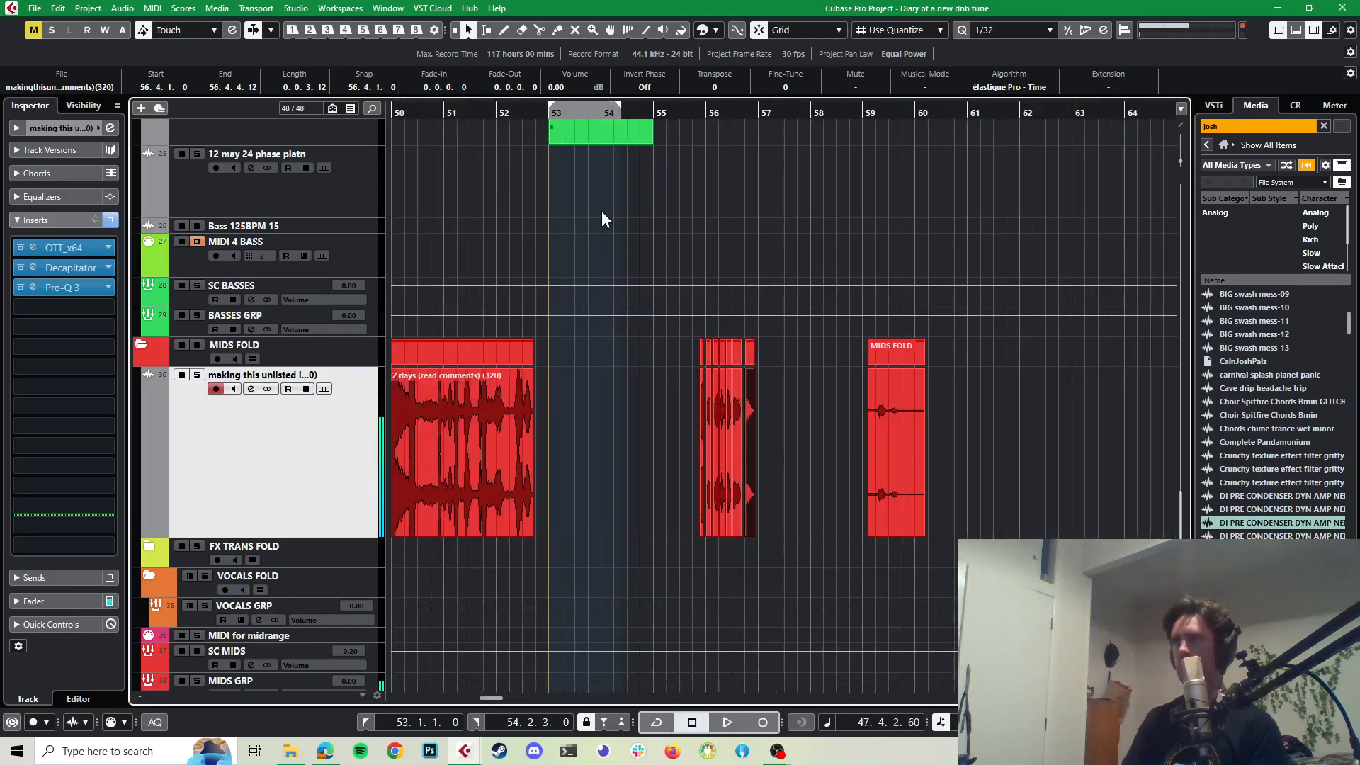
scroll(542, 223, "up", 2)
scroll(538, 222, "up", 3)
left_click(487, 112)
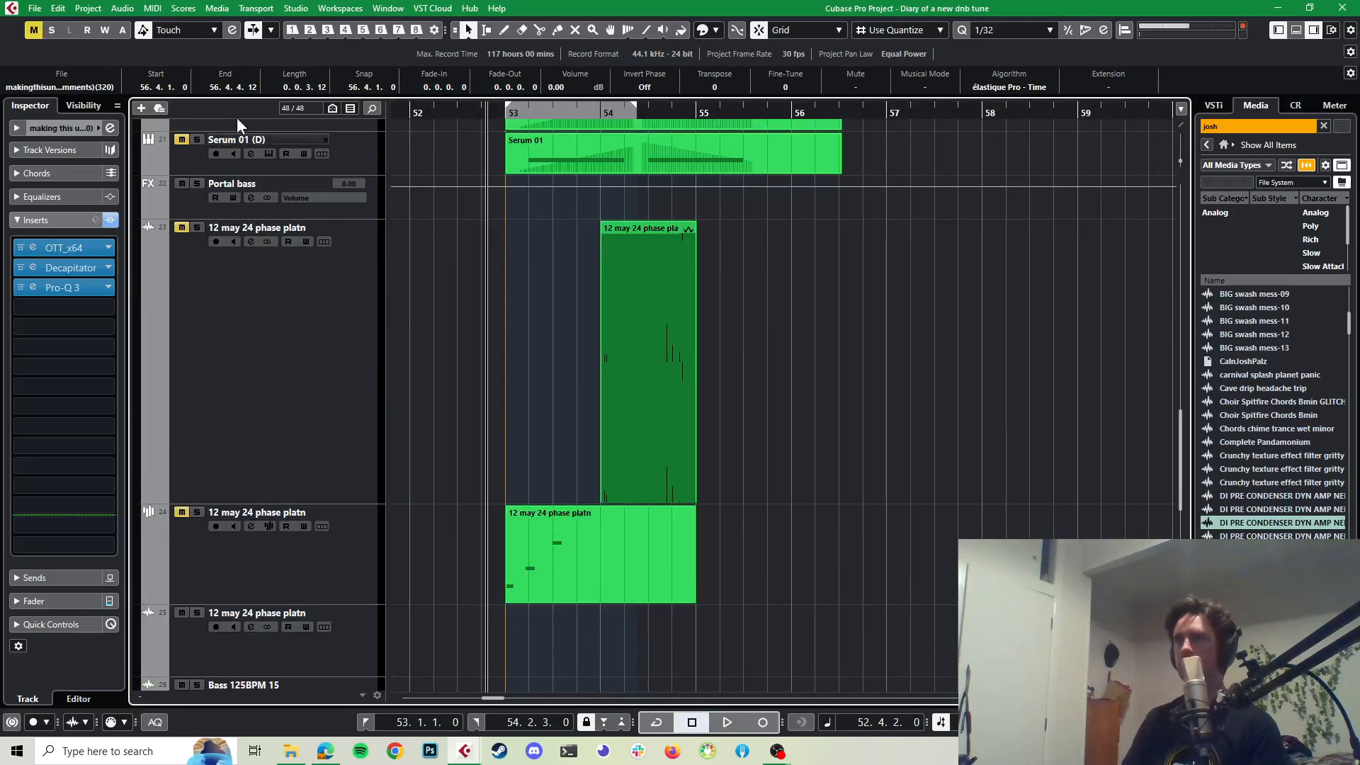
scroll(504, 226, "up", 8)
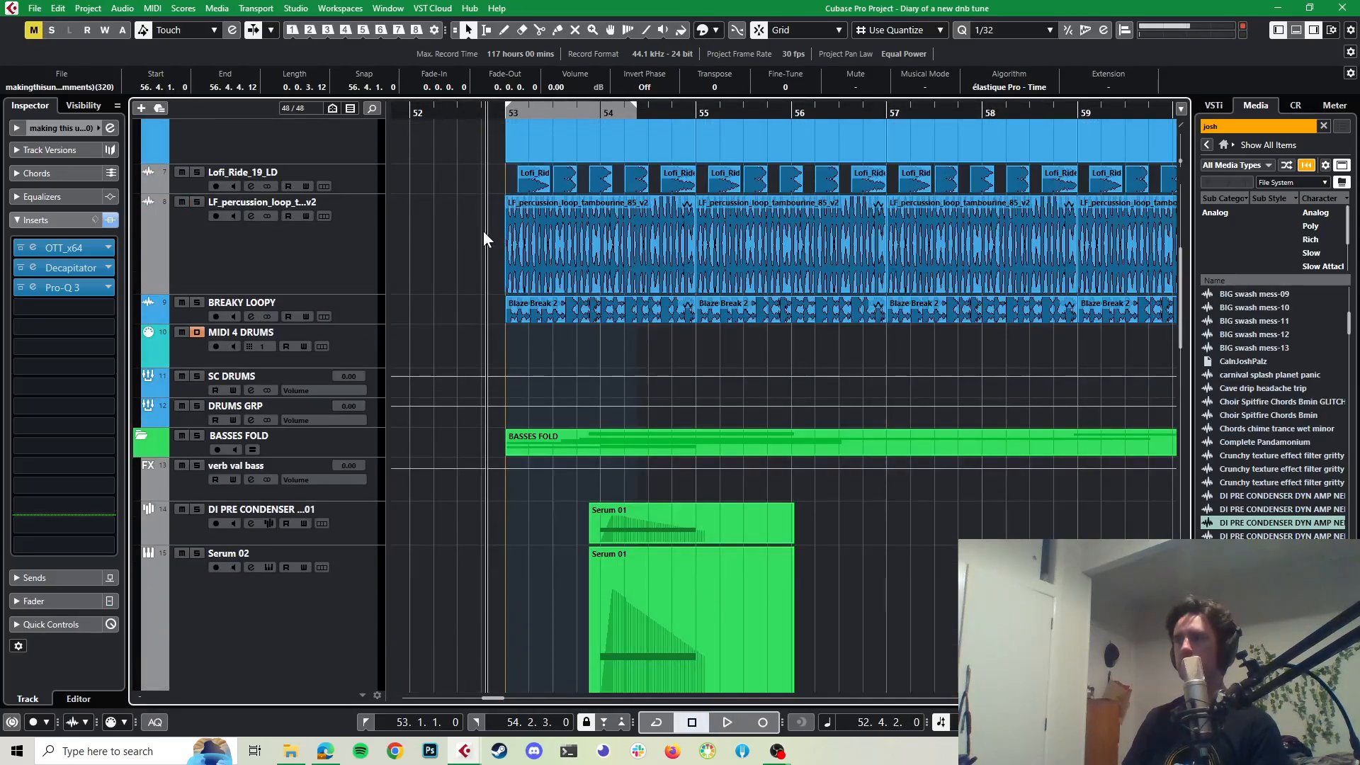
scroll(483, 231, "up", 4)
scroll(483, 231, "down", 8)
key("space")
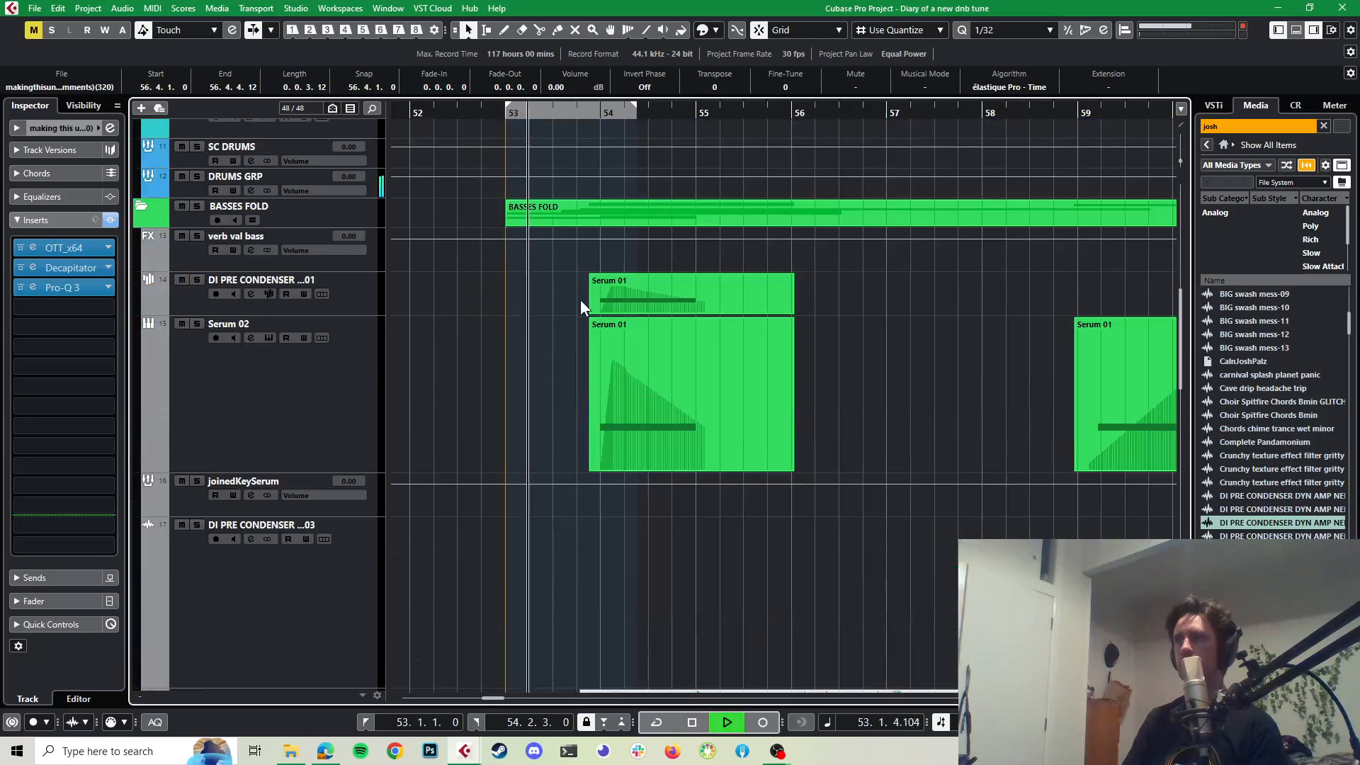
left_click(617, 328)
key("space")
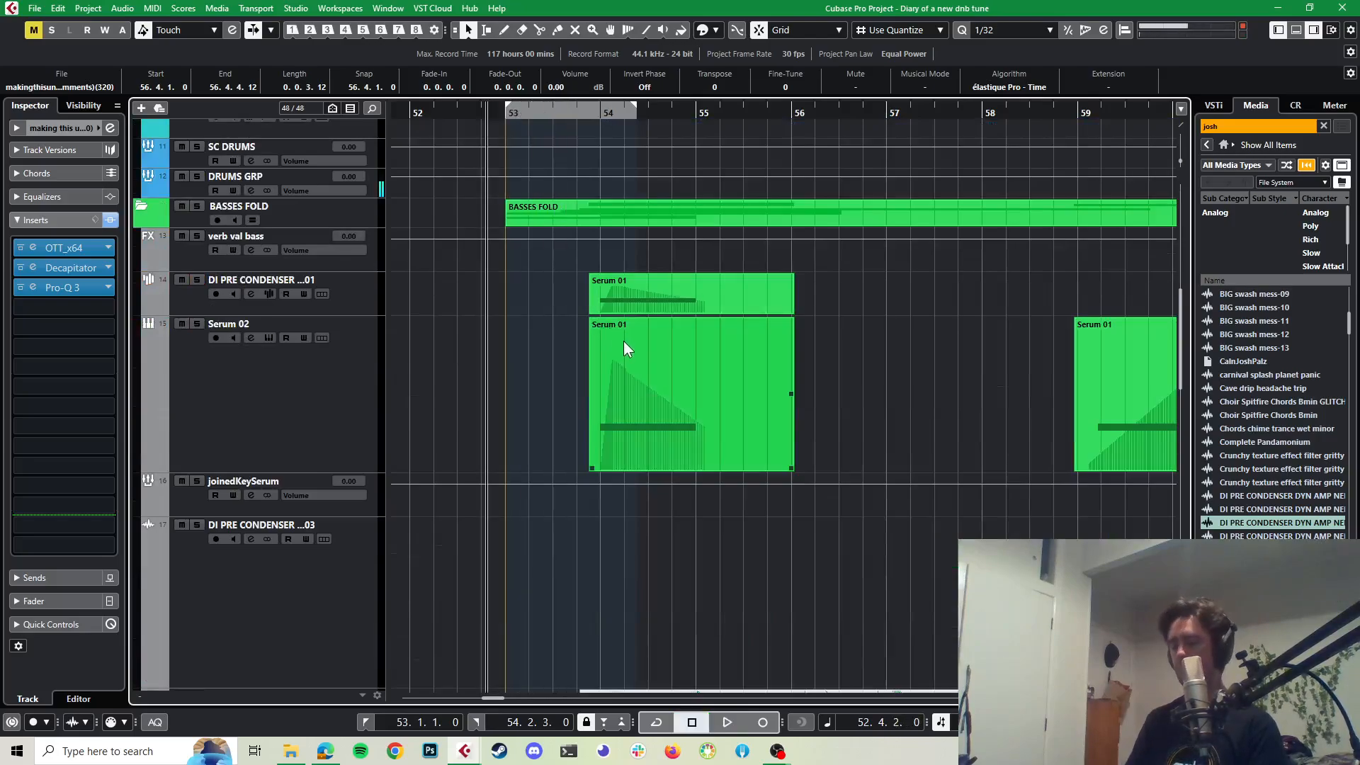
Step: Play the full mix from 52.4.2 through bar 56 and deselect the Serum 02 track's part
key("space")
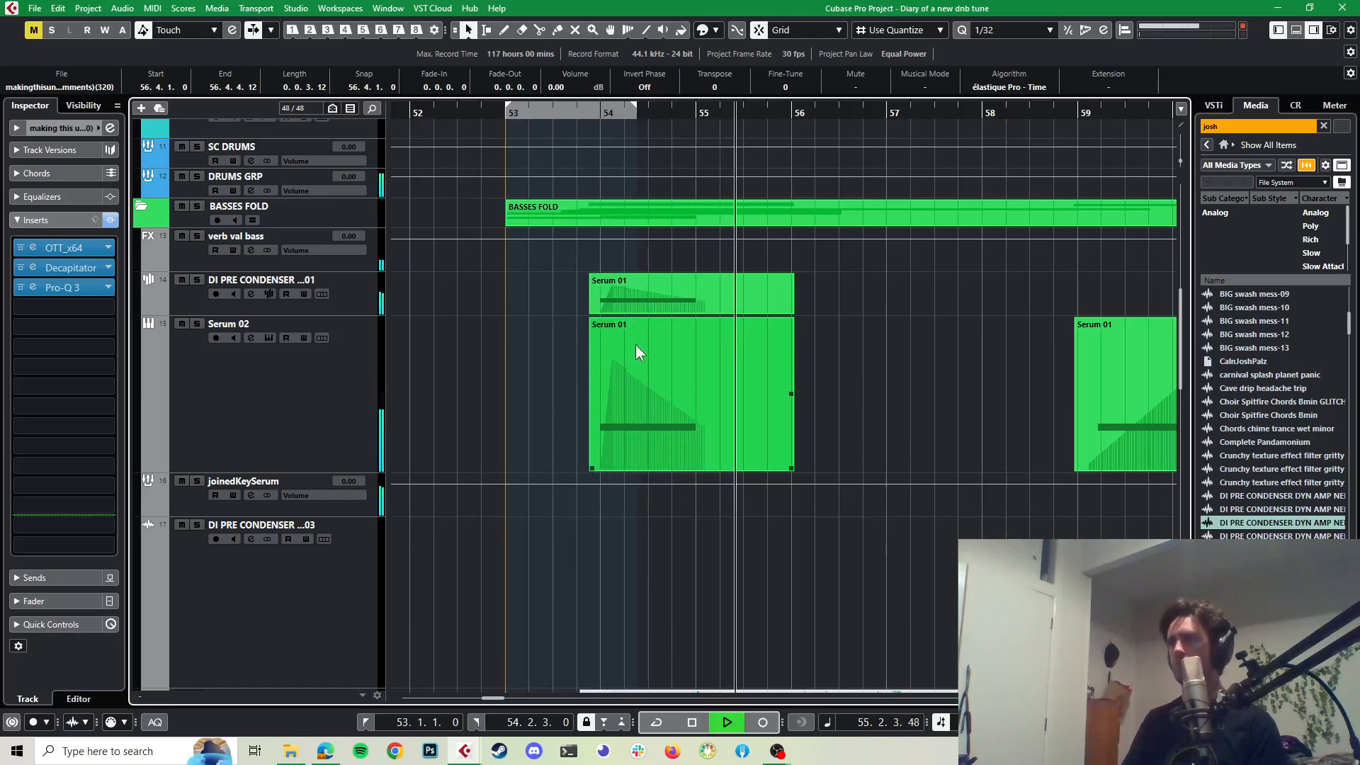
left_click(797, 387)
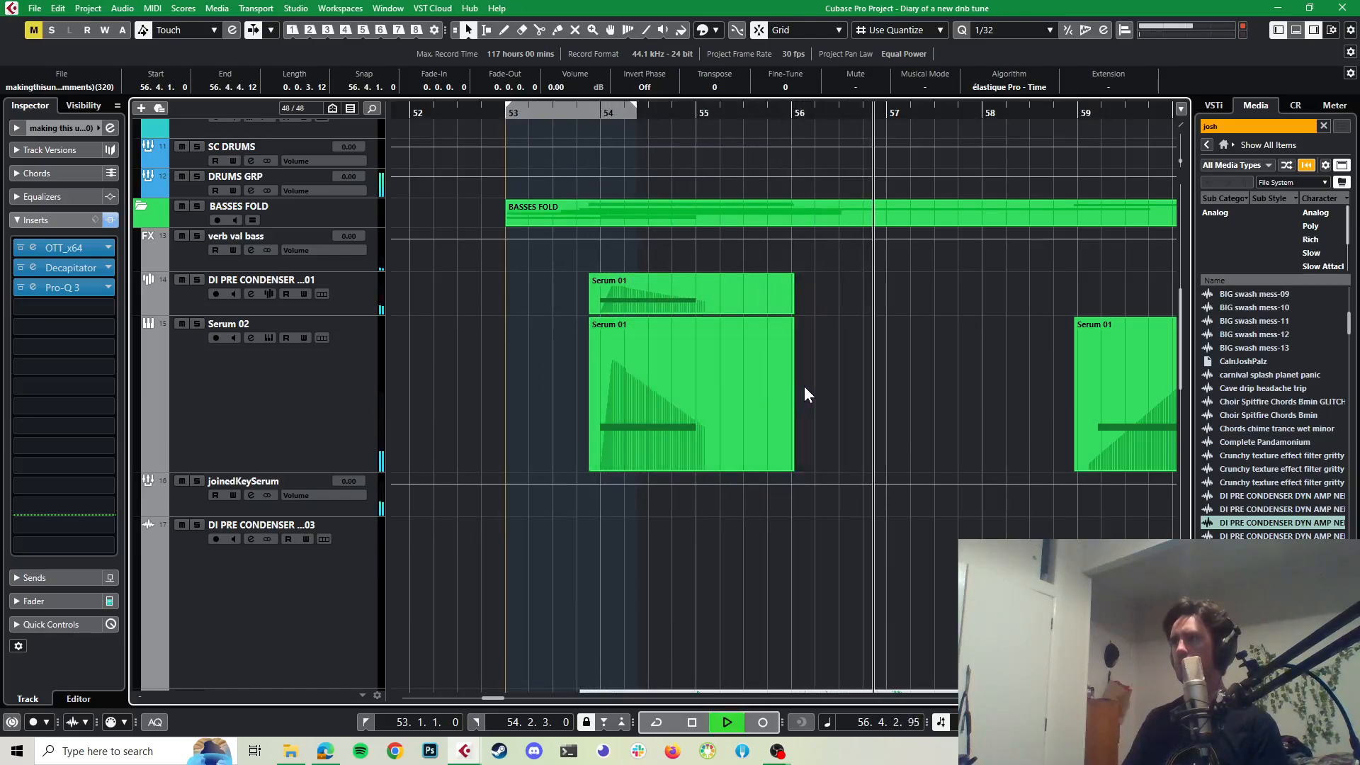
key("space")
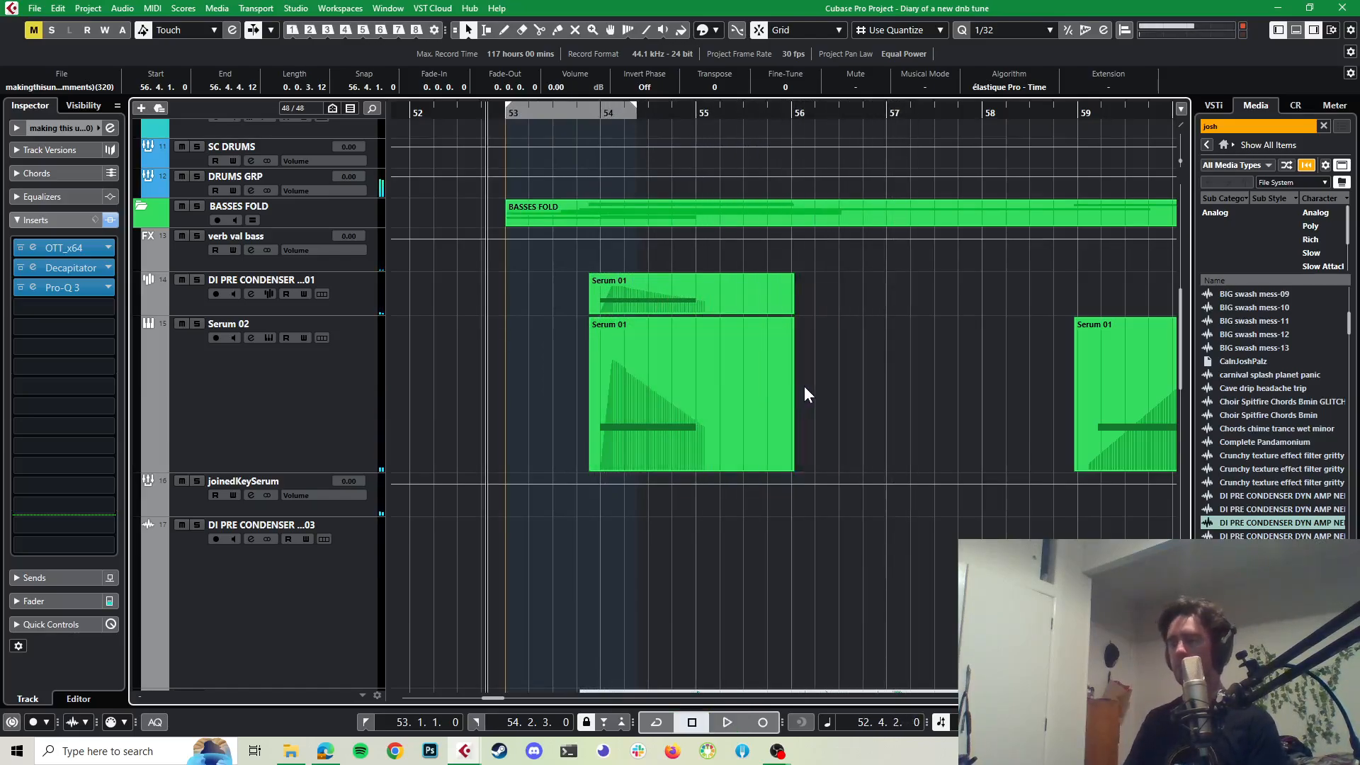